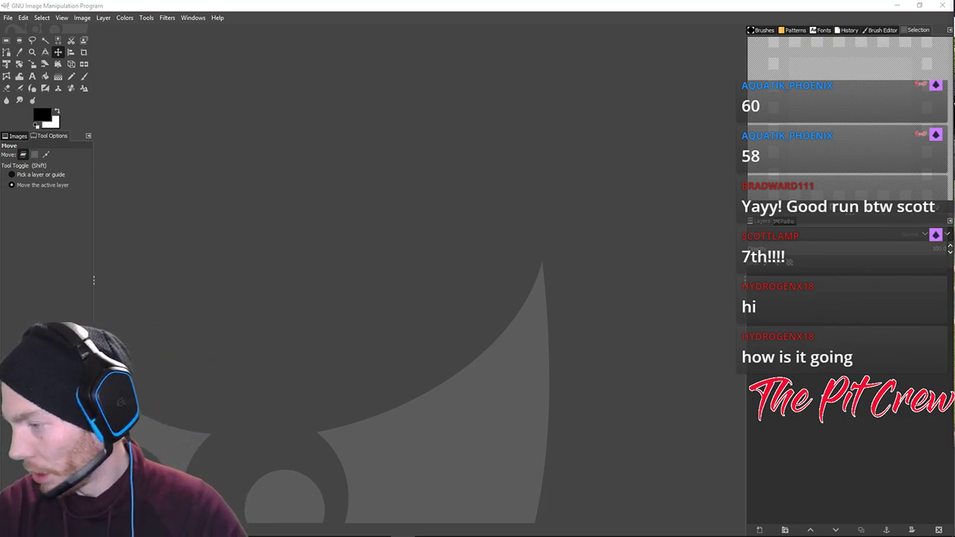
Switch from GIMP to Firefox, where the iRacing Post-Race page is showing.
key(alt+Tab)
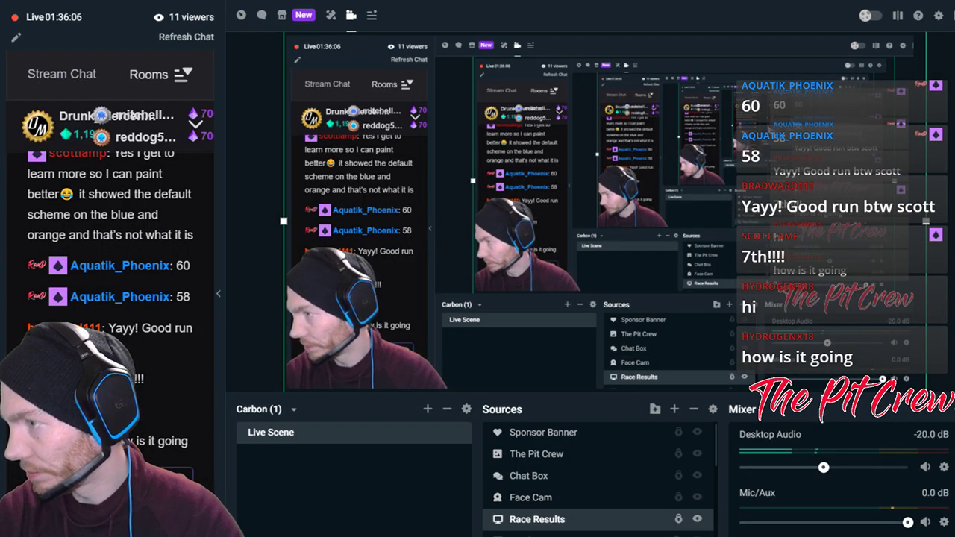
key(alt+Tab)
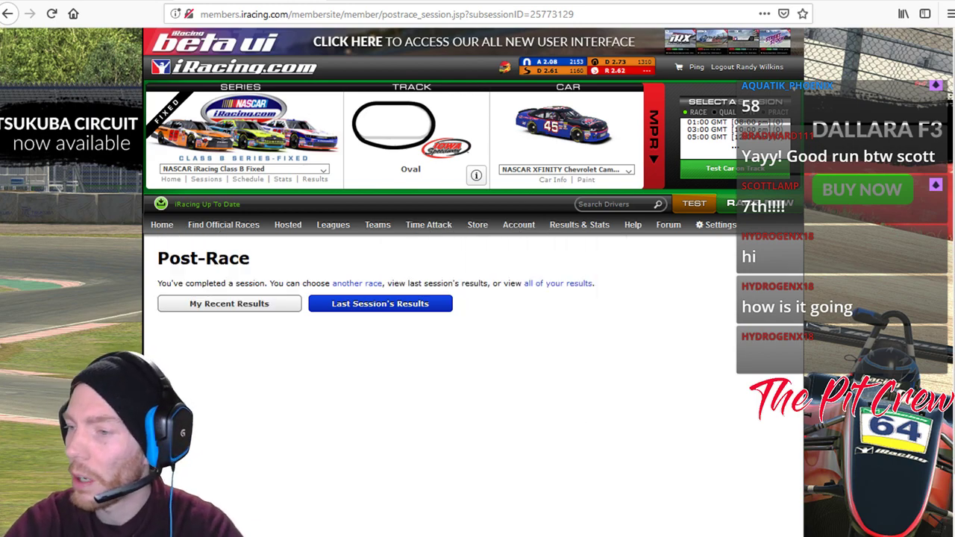
Go to the iRacing member home page and bring up Account > Customize Paint Schemes.
click(207, 203)
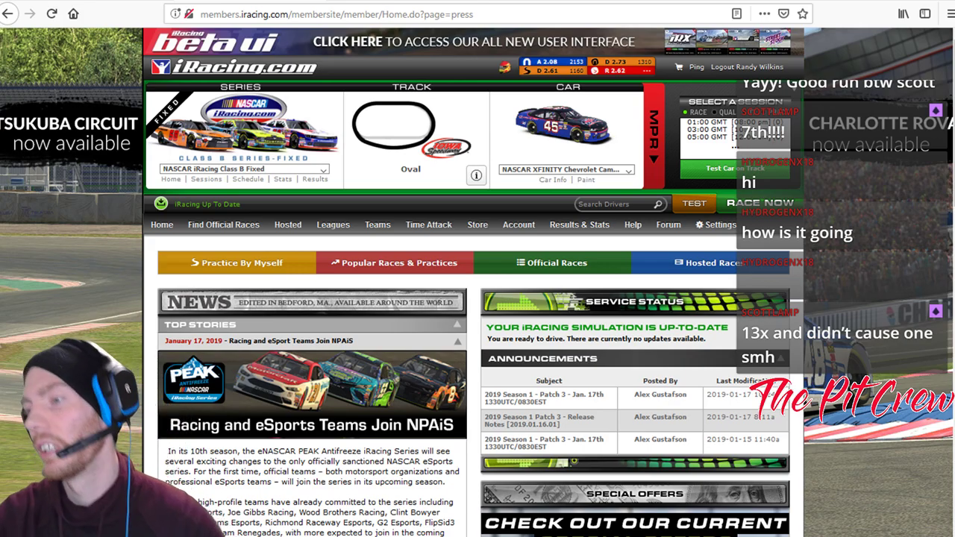
scroll(478, 298, down, 2)
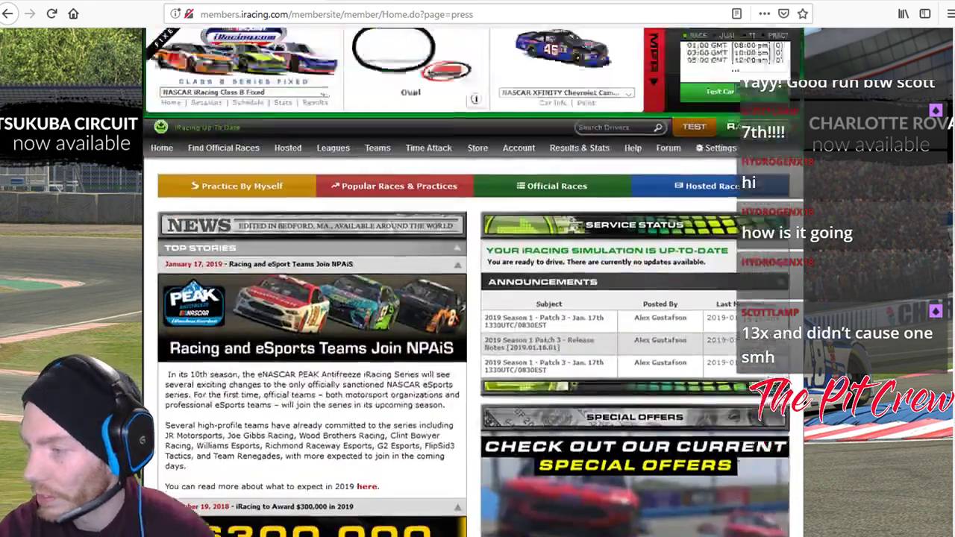
scroll(478, 298, up, 2)
mouse_move(579, 225)
mouse_move(518, 224)
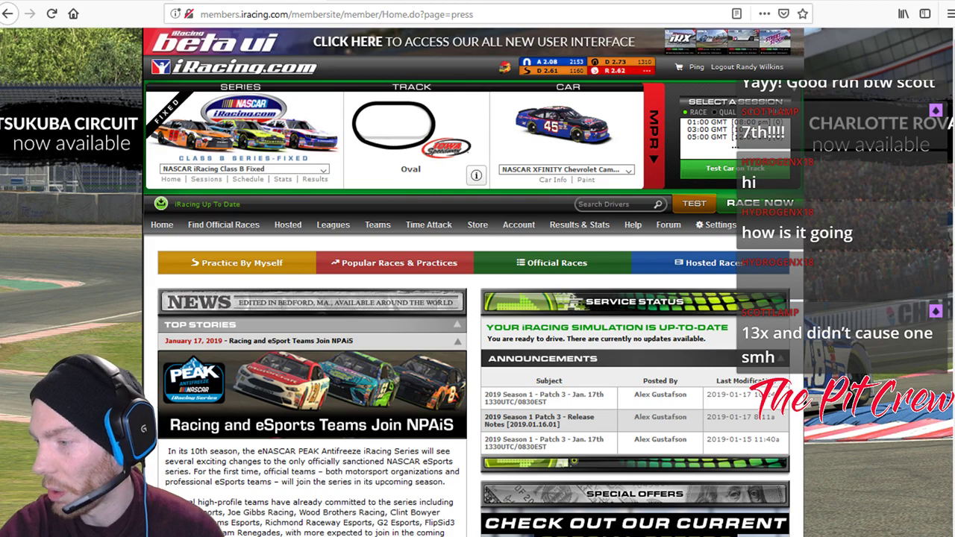
mouse_move(518, 409)
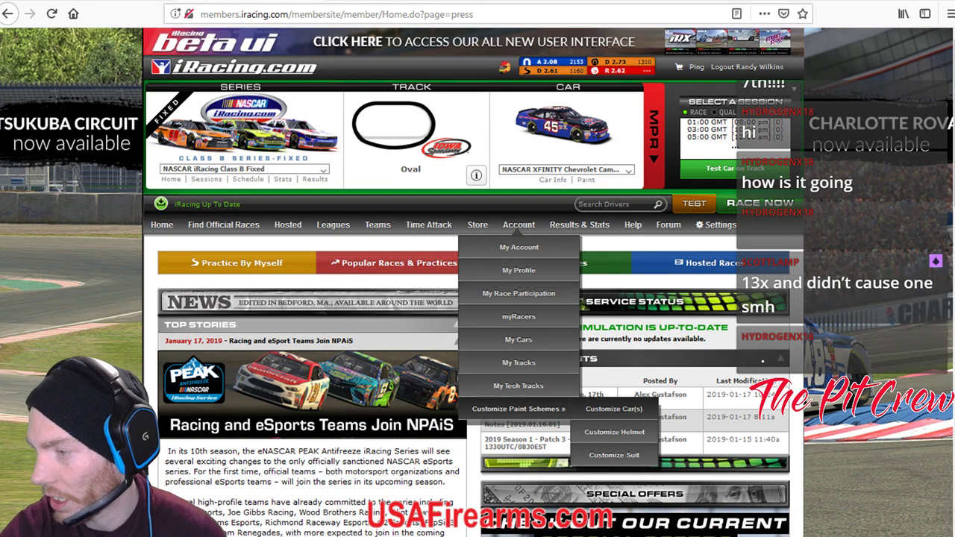
Open the Customize Car(s) page and scroll through the paintable car list.
click(613, 408)
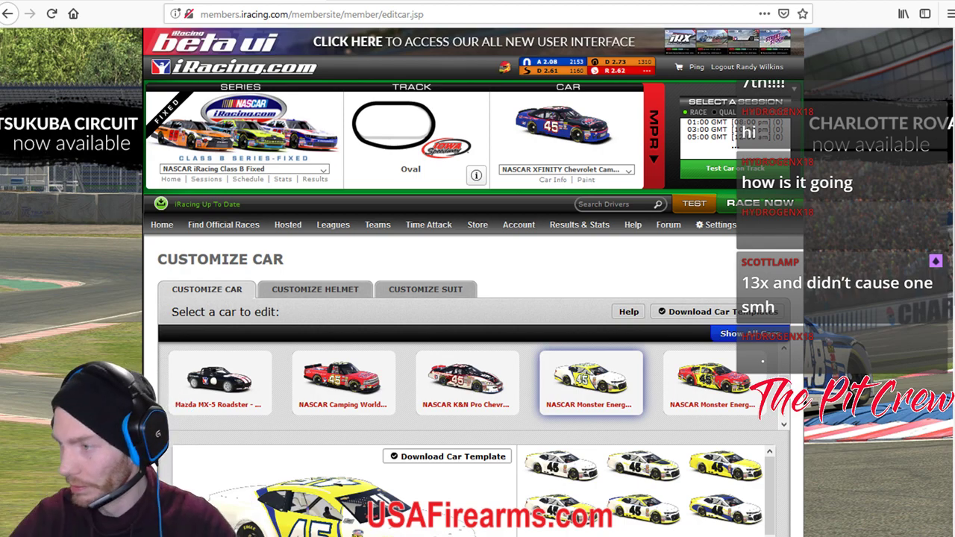
scroll(470, 388, down, 2)
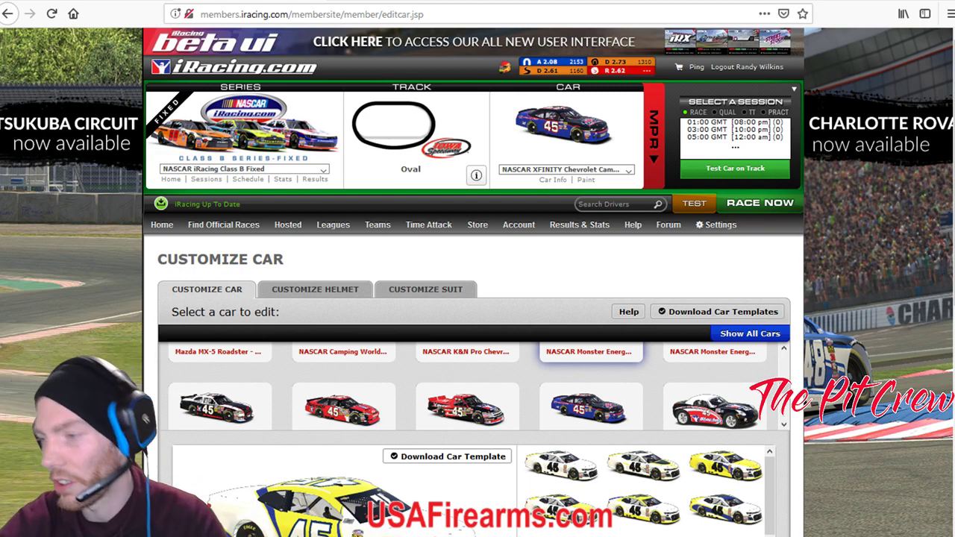
scroll(467, 387, down, 5)
scroll(643, 478, down, 3)
scroll(477, 298, down, 3)
scroll(477, 298, down, 1)
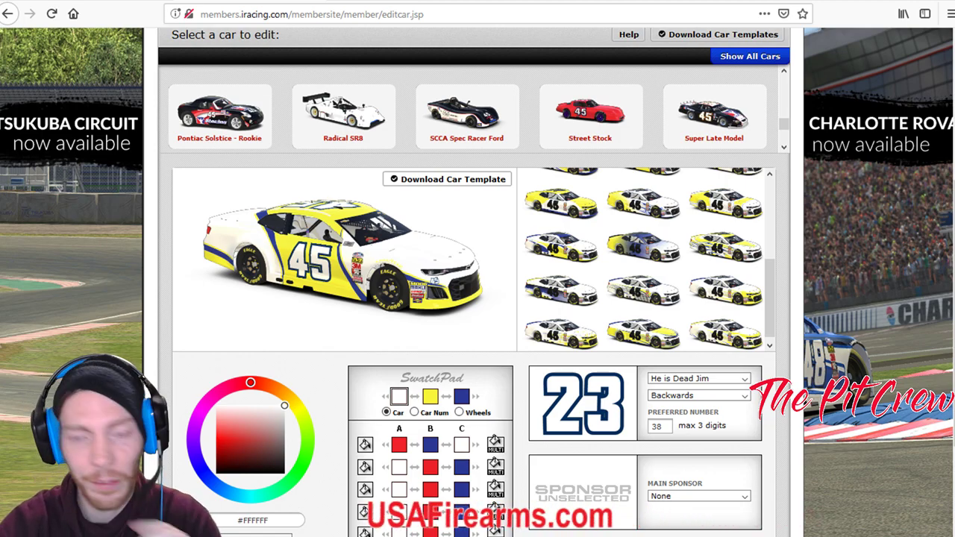
scroll(473, 284, up, 6)
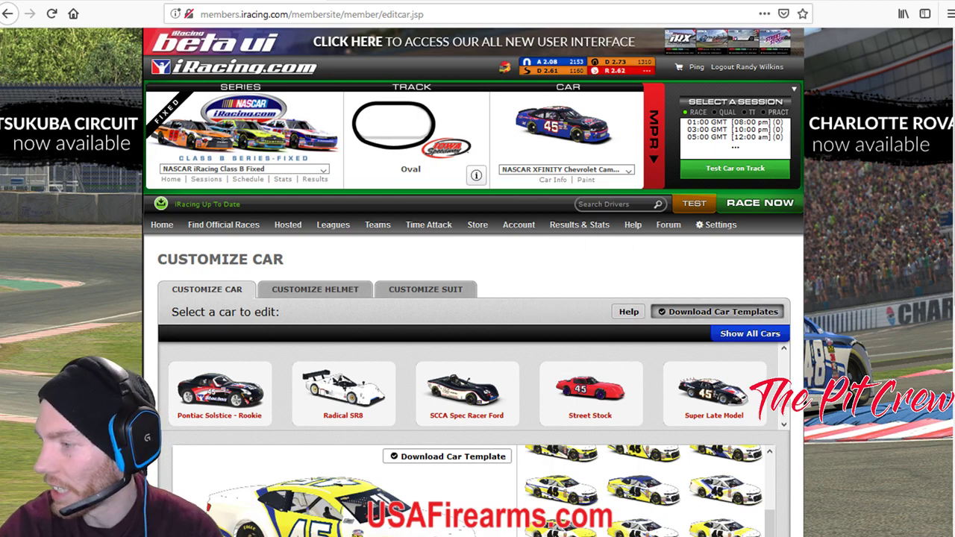
Open Download Car Templates and scroll the template list down to Super Late Model.
click(719, 311)
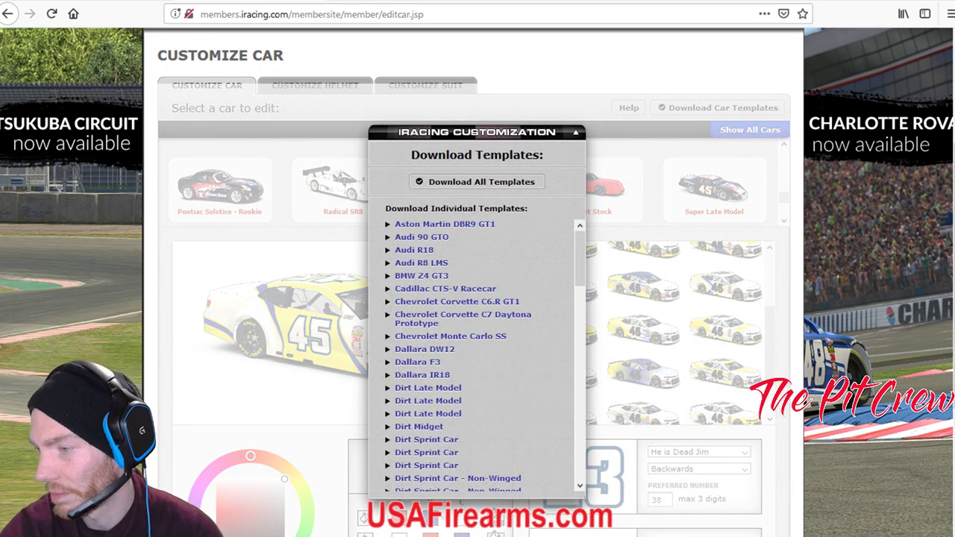
scroll(478, 355, down, 4)
scroll(477, 355, down, 5)
scroll(478, 355, up, 9)
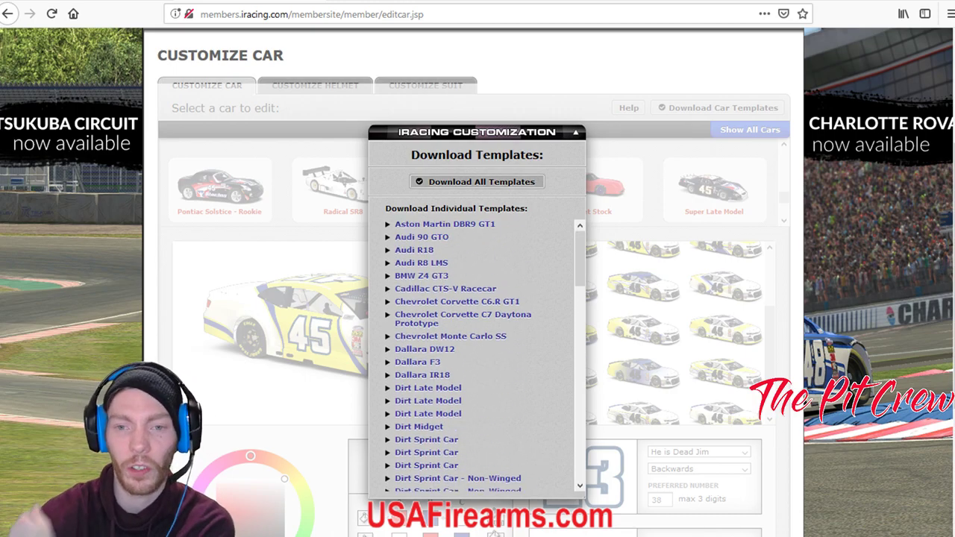
scroll(478, 354, down, 3)
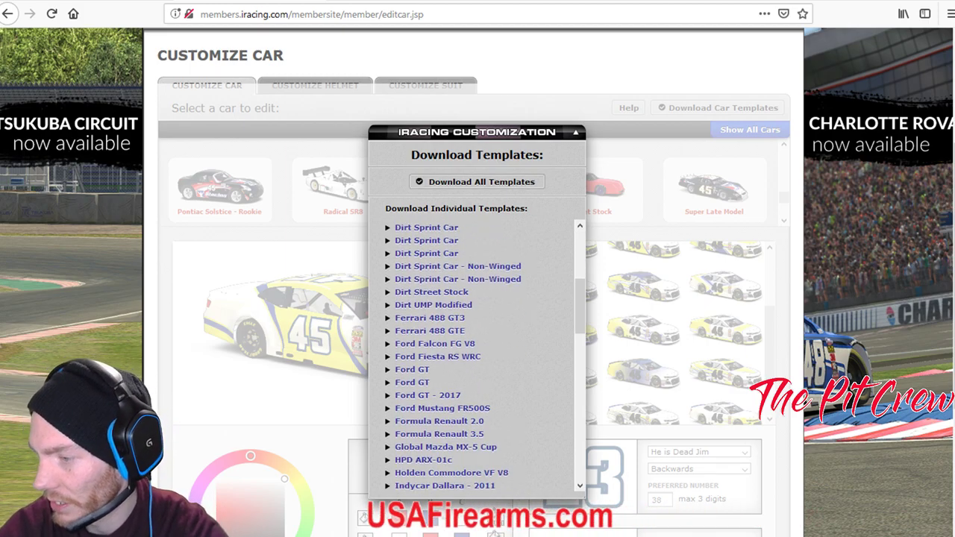
scroll(484, 355, down, 1)
scroll(485, 355, down, 8)
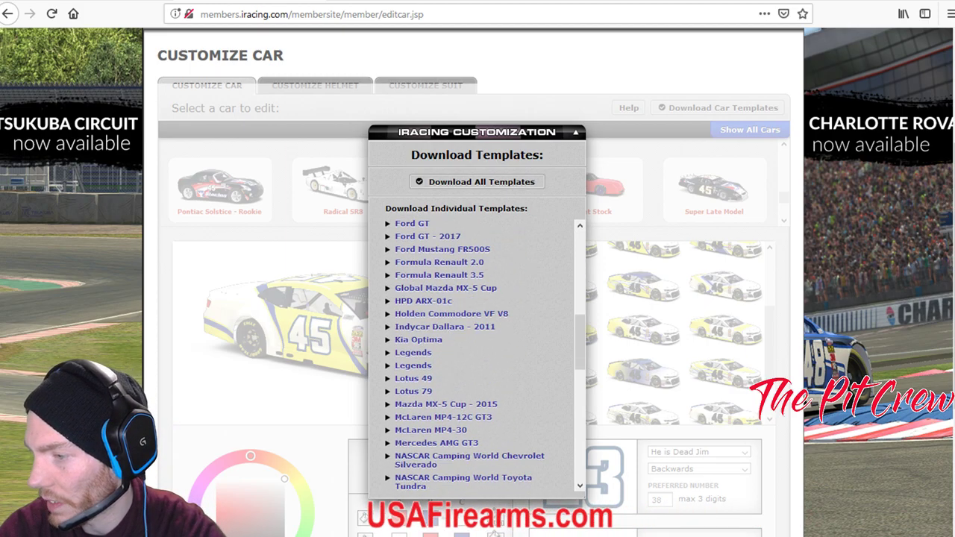
scroll(477, 355, down, 2)
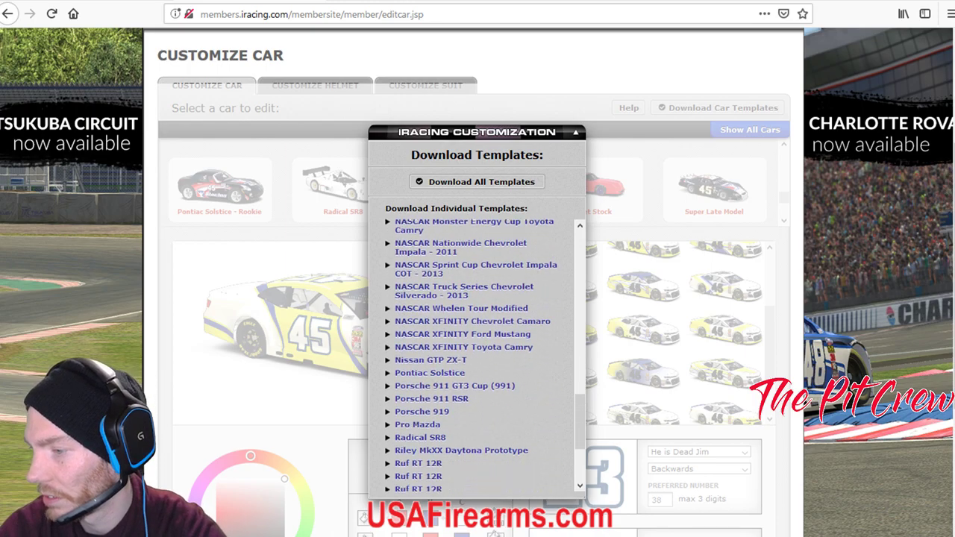
scroll(477, 356, down, 2)
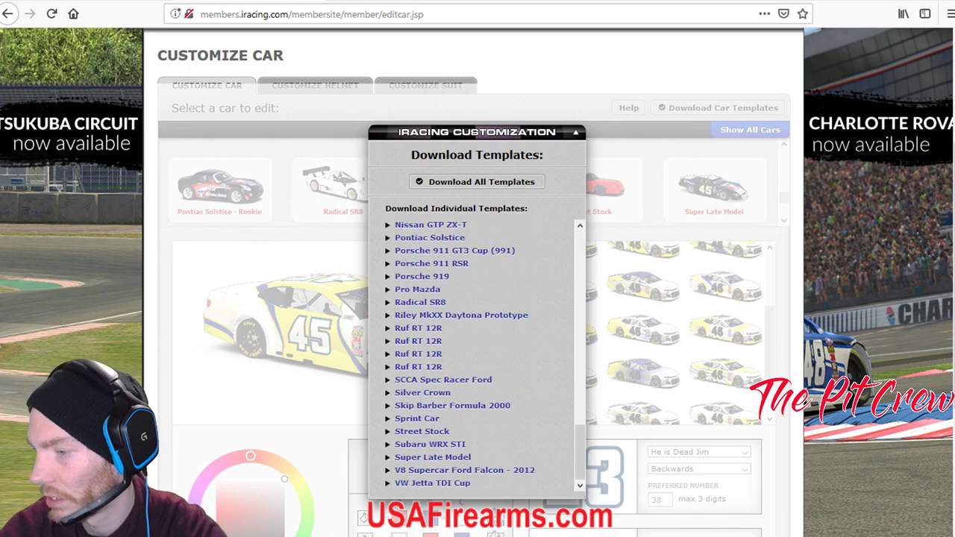
scroll(477, 355, down, 2)
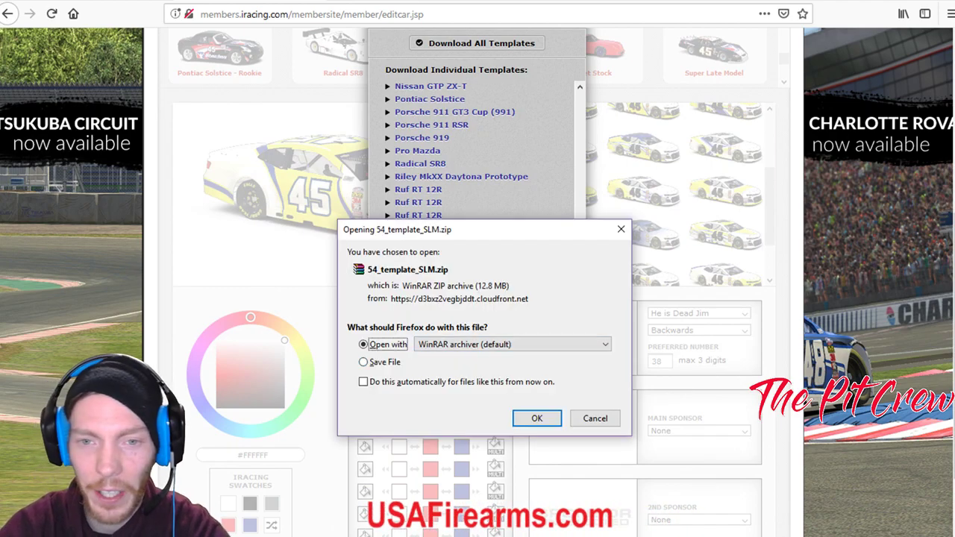
Open 54_template_SLM.zip in WinRAR and place the D:\Paint Explorer window beside it.
key(Return)
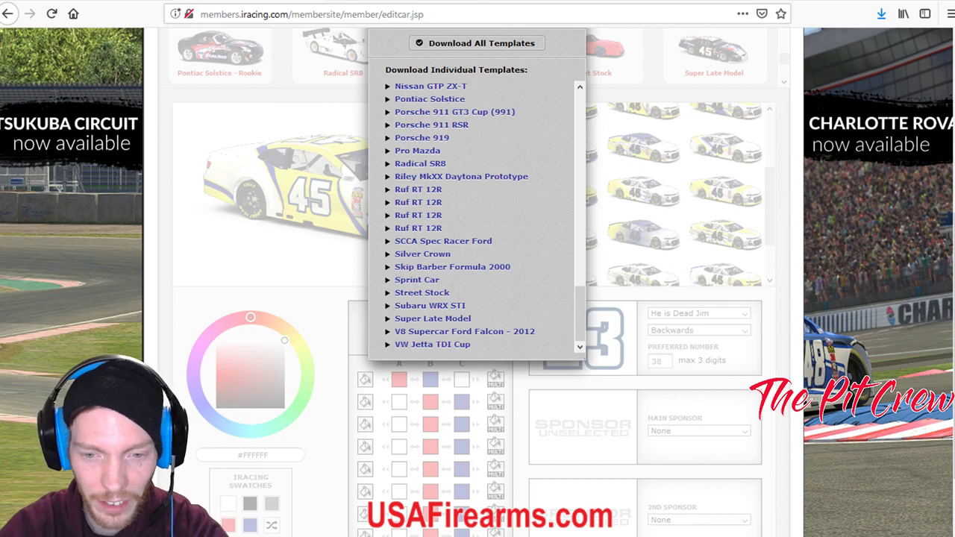
drag(316, 362, 523, 60)
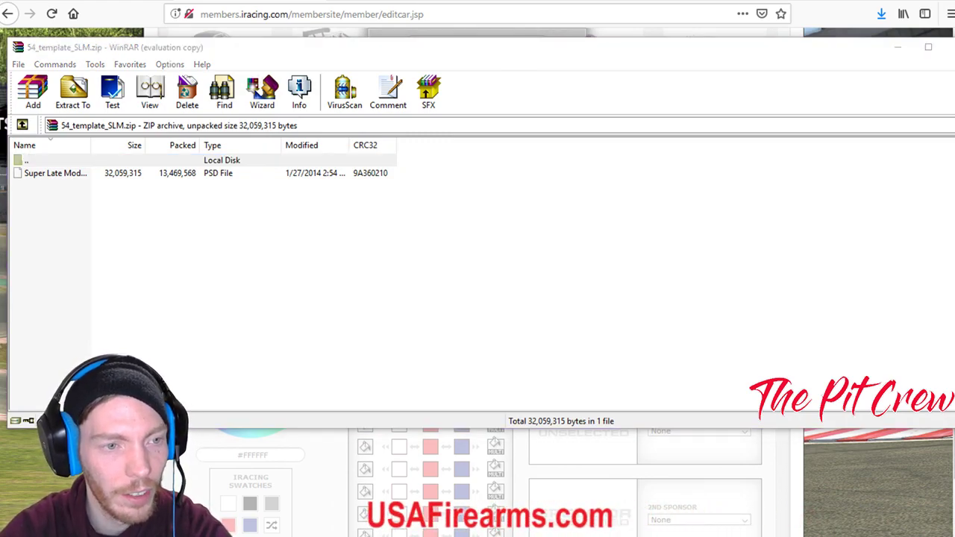
mouse_move(2, 239)
mouse_down()
mouse_move(174, 252)
mouse_move(407, 119)
mouse_up()
scroll(112, 298, down, 1)
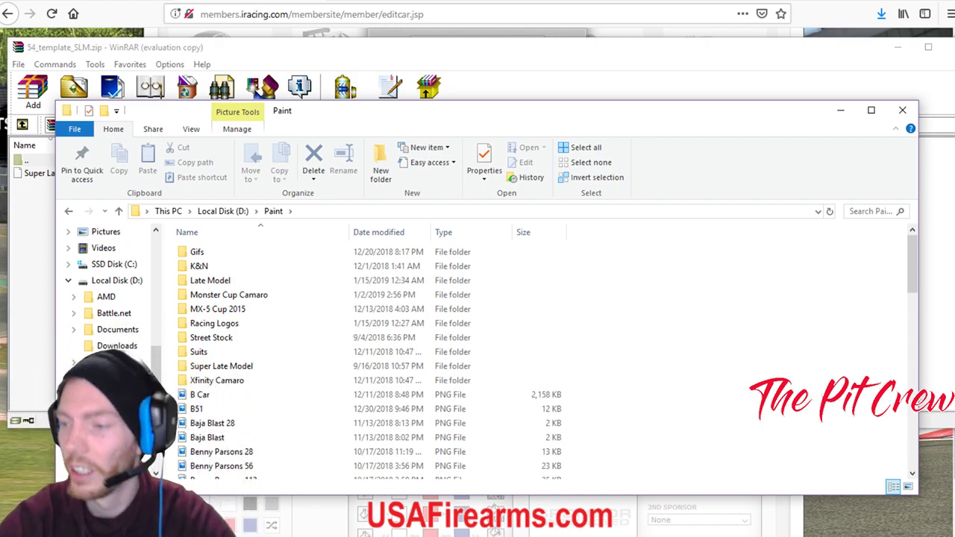
scroll(299, 403, down, 8)
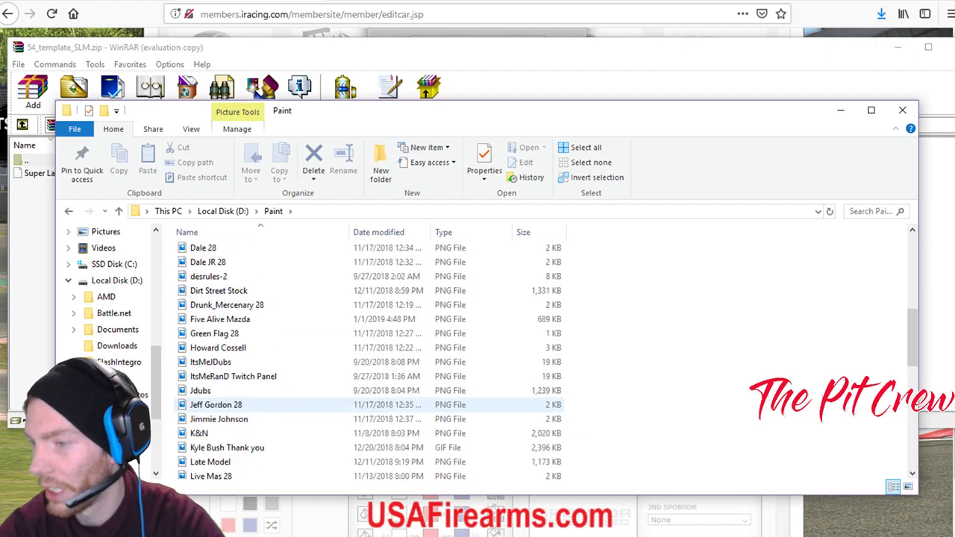
scroll(298, 407, up, 8)
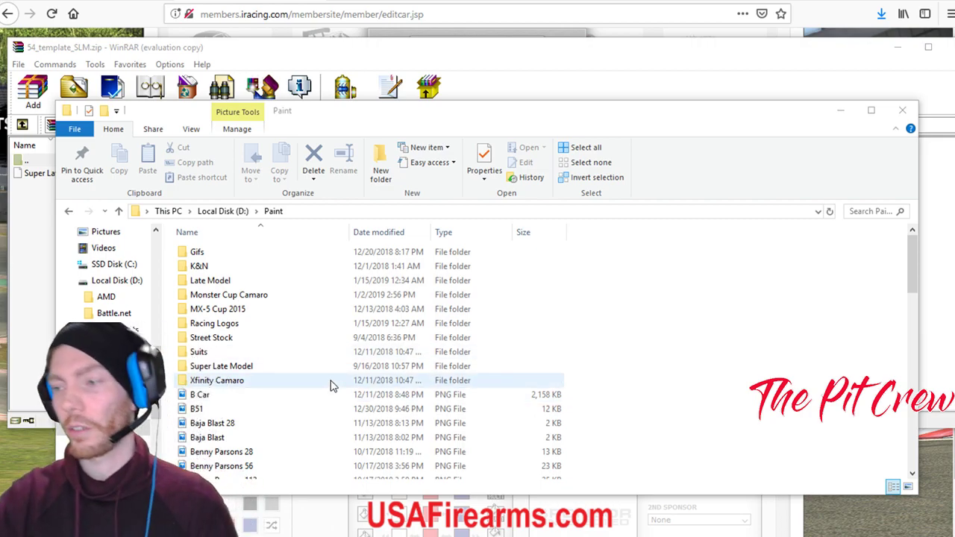
click(197, 252)
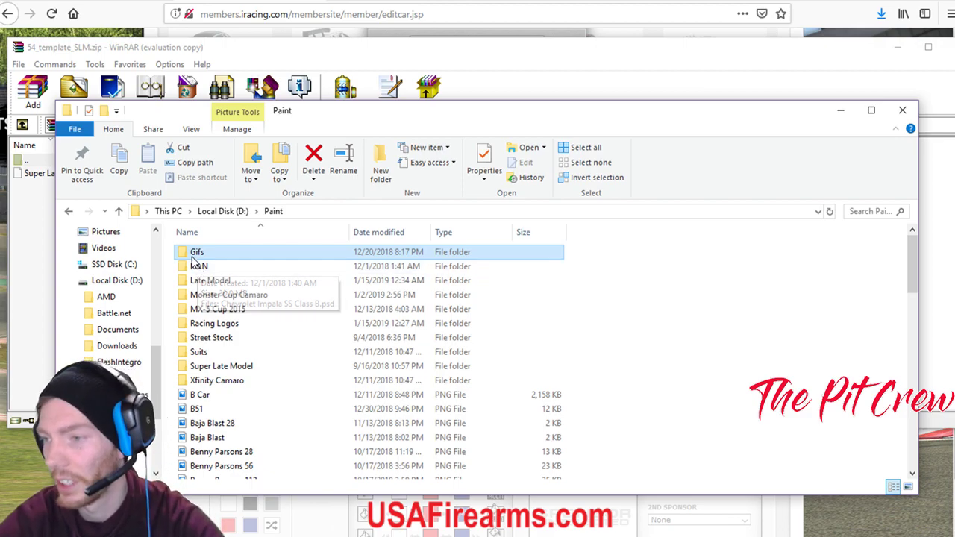
click(198, 267)
click(195, 282)
click(226, 296)
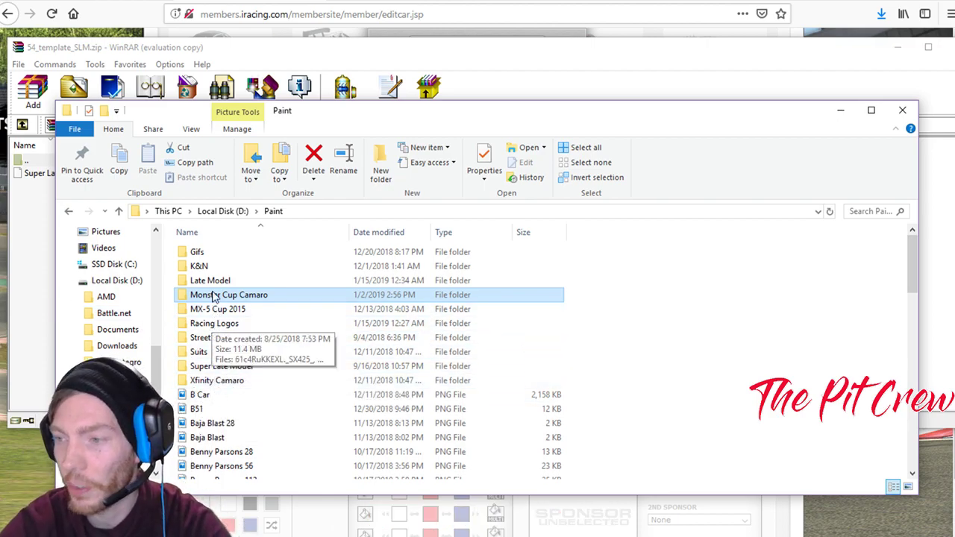
double_click(220, 382)
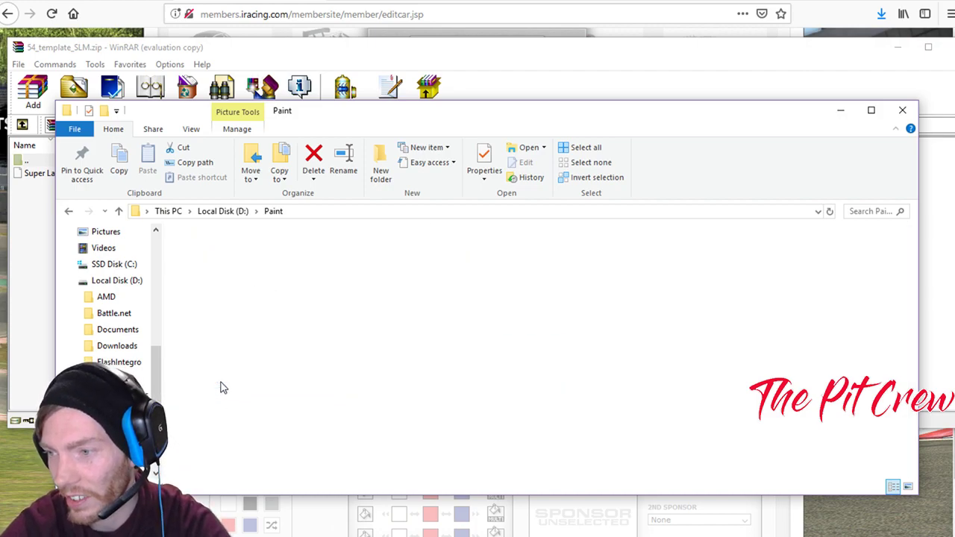
click(68, 211)
double_click(215, 322)
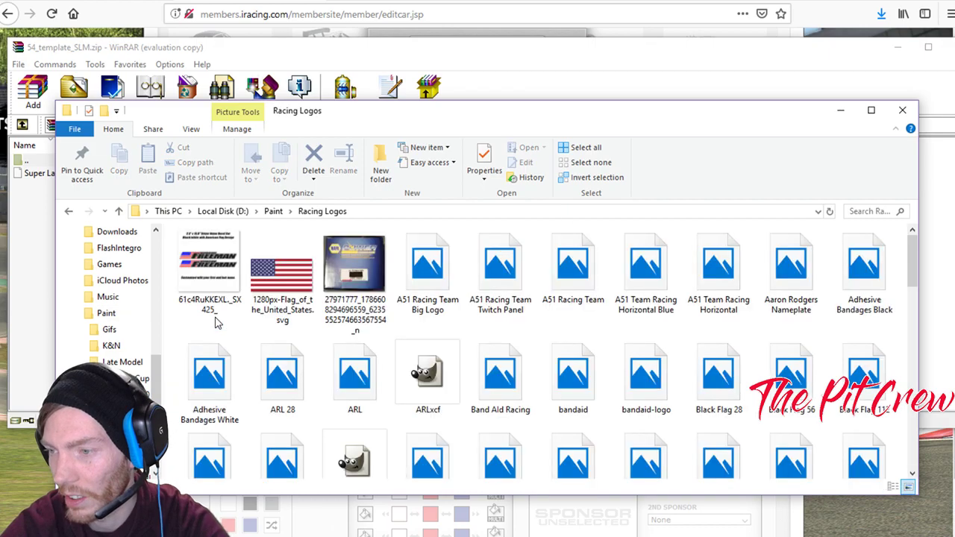
scroll(420, 351, down, 10)
scroll(422, 343, up, 10)
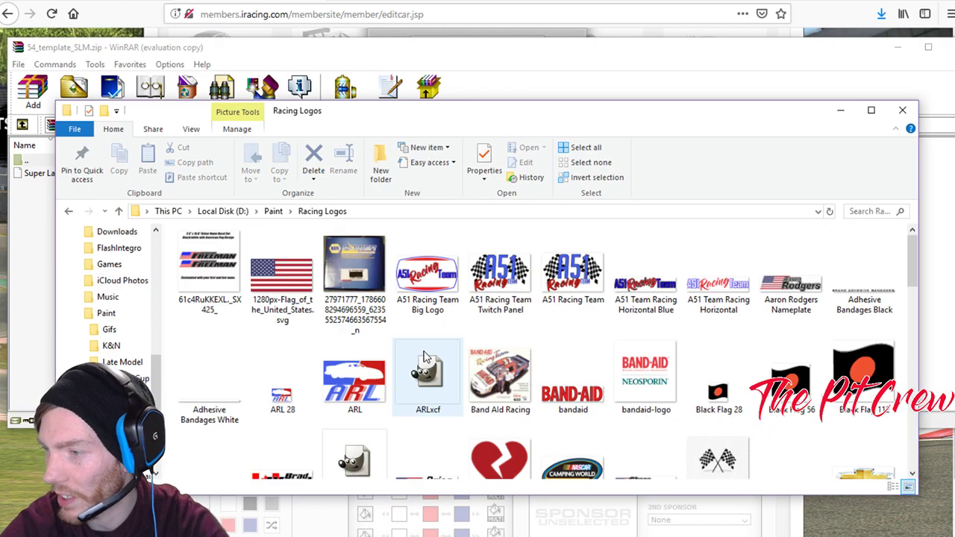
click(67, 211)
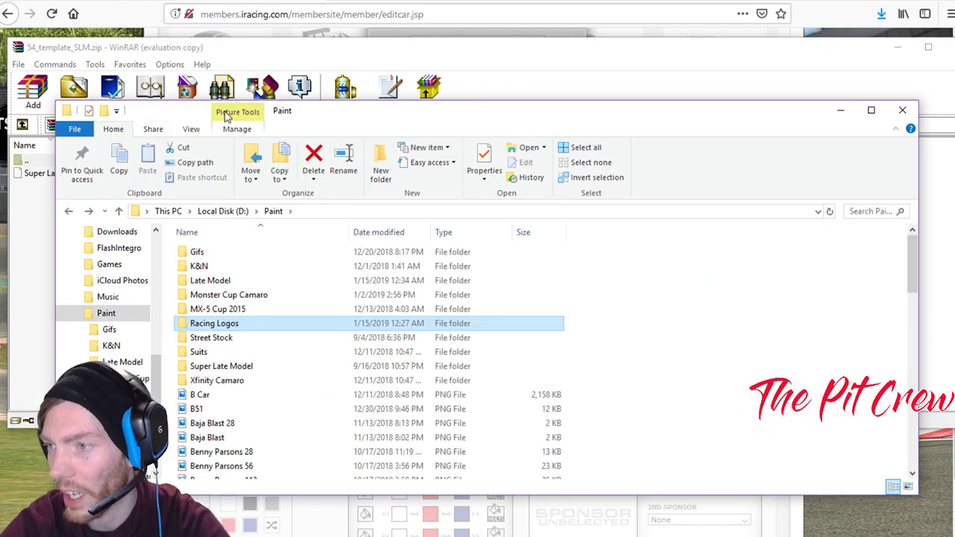
Create a new folder in D:\Paint, trying the name Super Late Model and declining the merge.
right_click(675, 312)
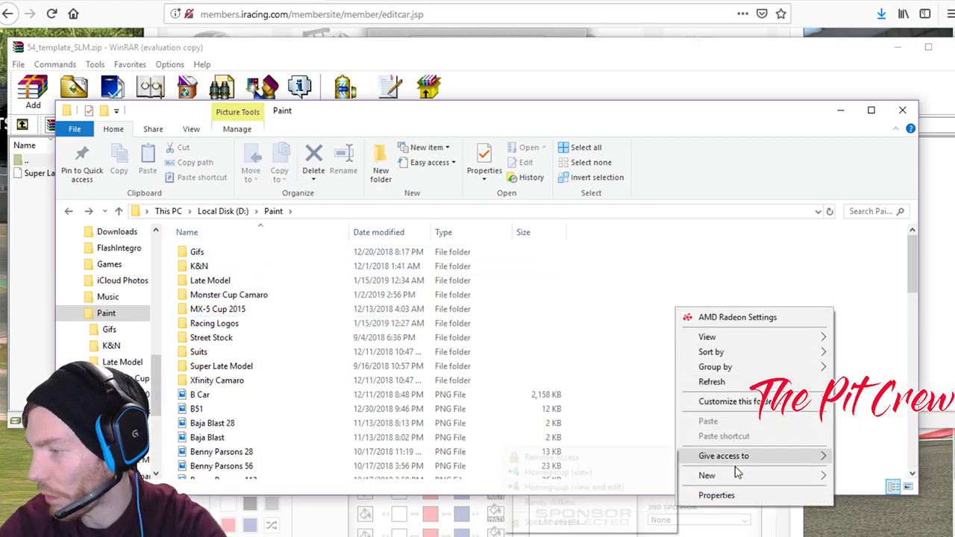
mouse_move(733, 482)
click(510, 291)
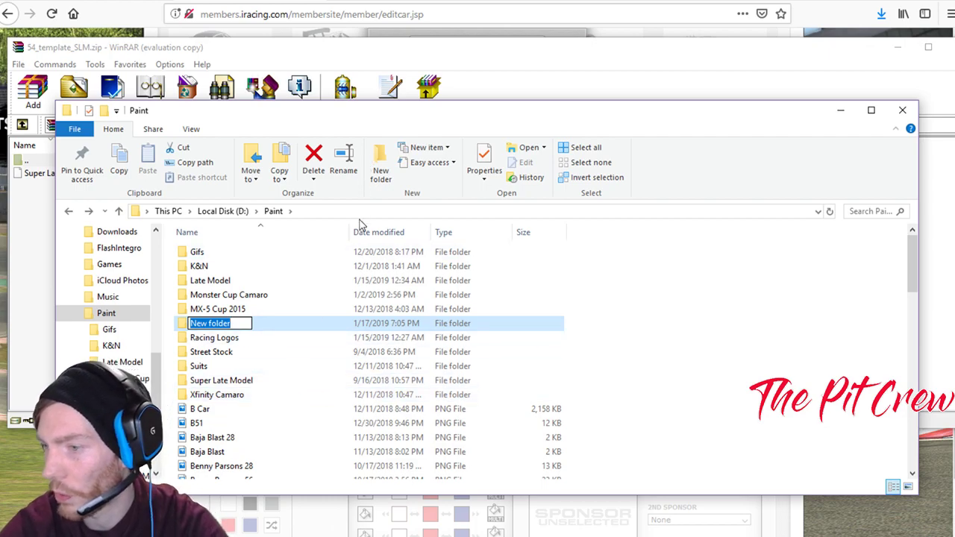
text(Super )
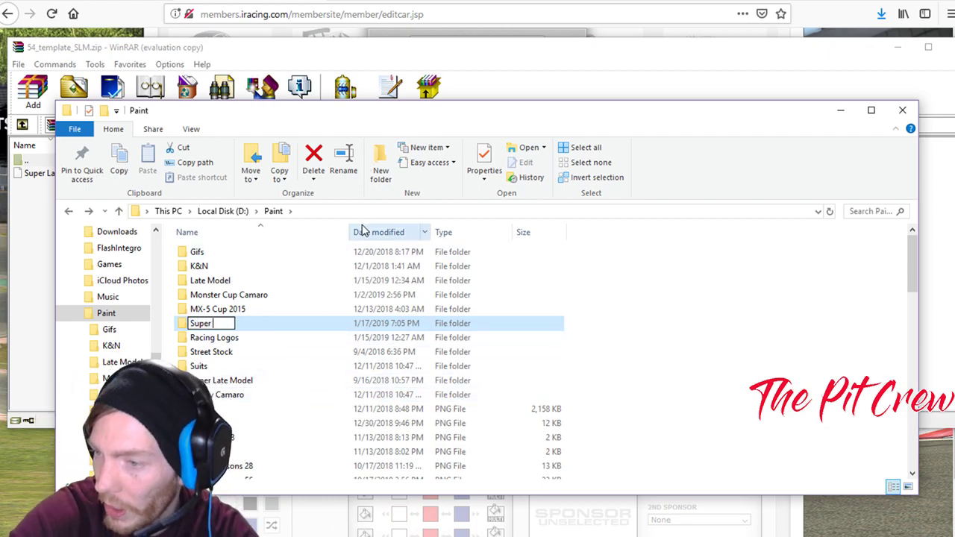
text(Late Model)
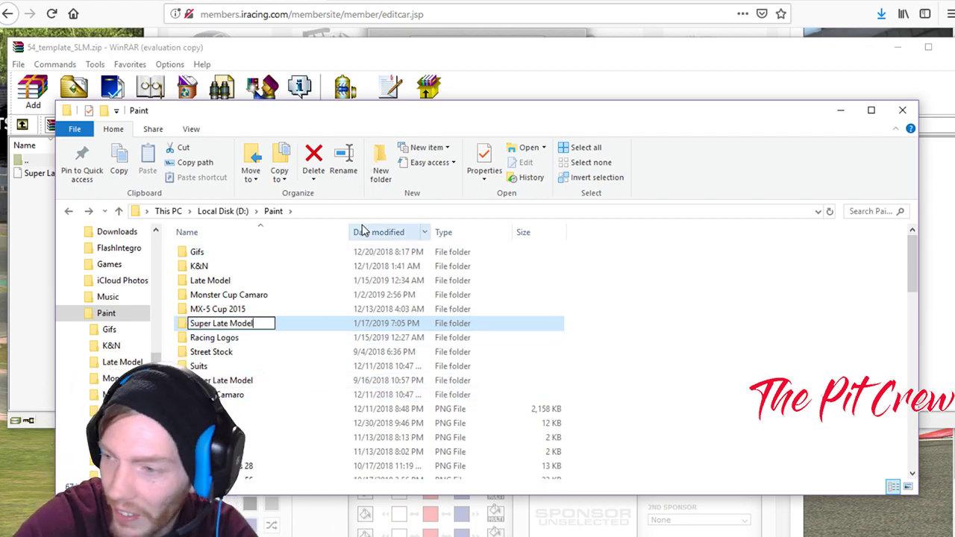
key(Return)
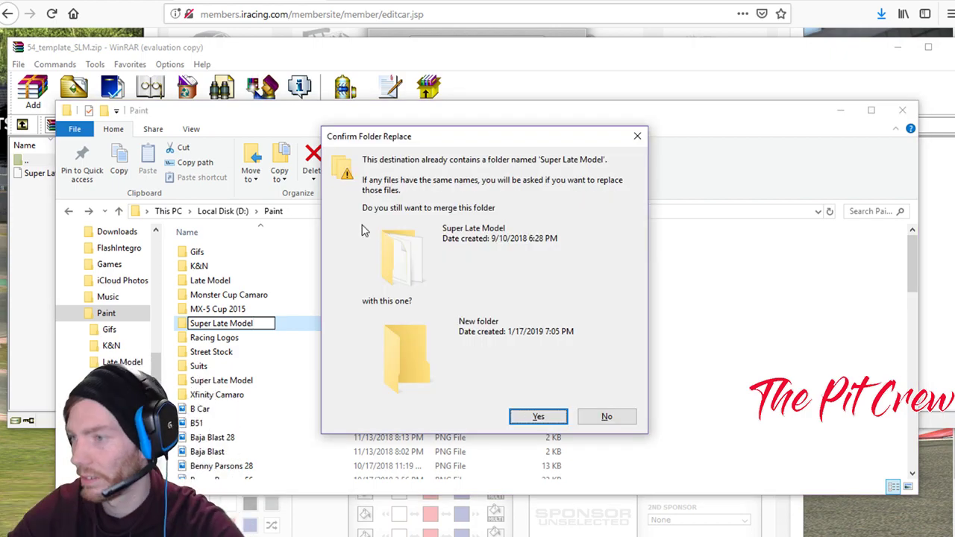
click(585, 420)
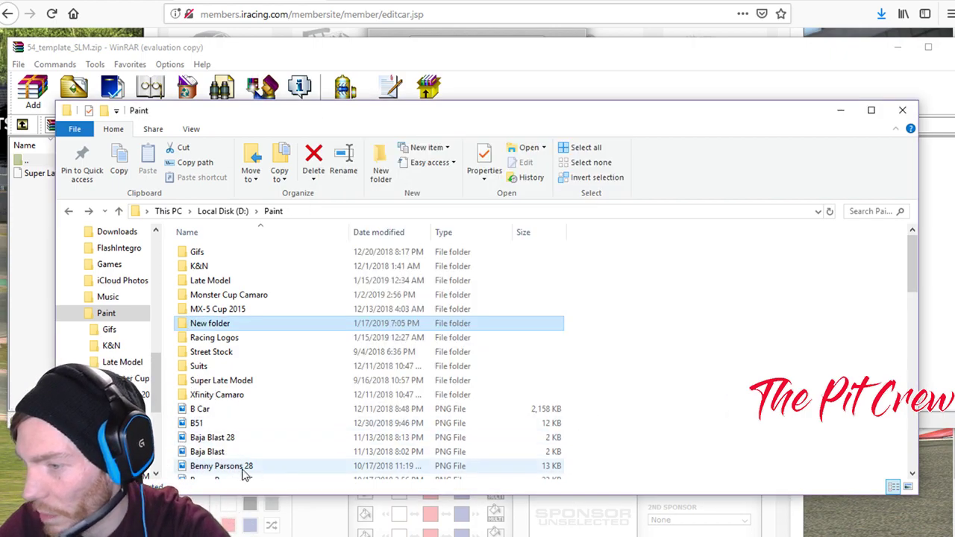
Open the existing Super Late Model folder and briefly view the reference car photo.
double_click(205, 378)
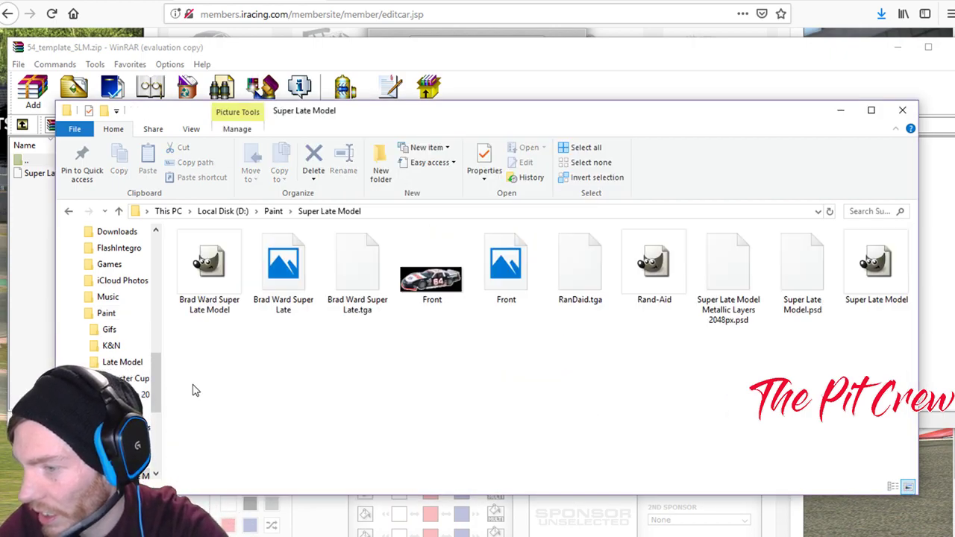
click(273, 287)
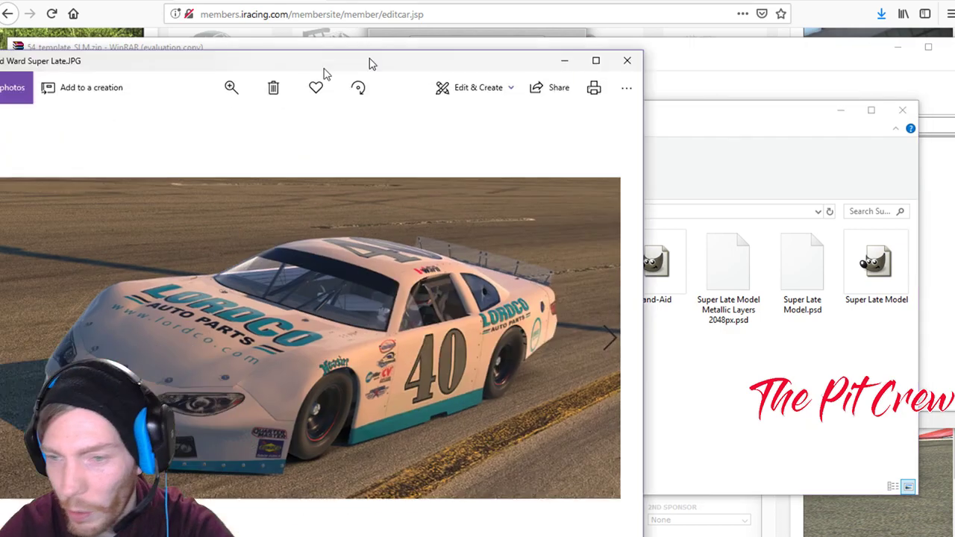
drag(368, 64, 522, 47)
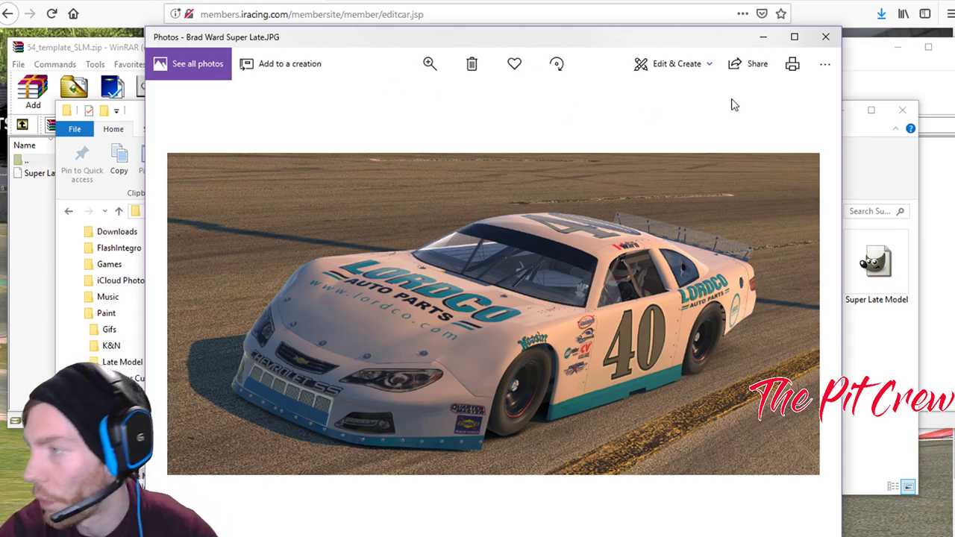
click(825, 37)
Bring the WinRAR template archive forward and select its Super Late Model PSD.
click(645, 85)
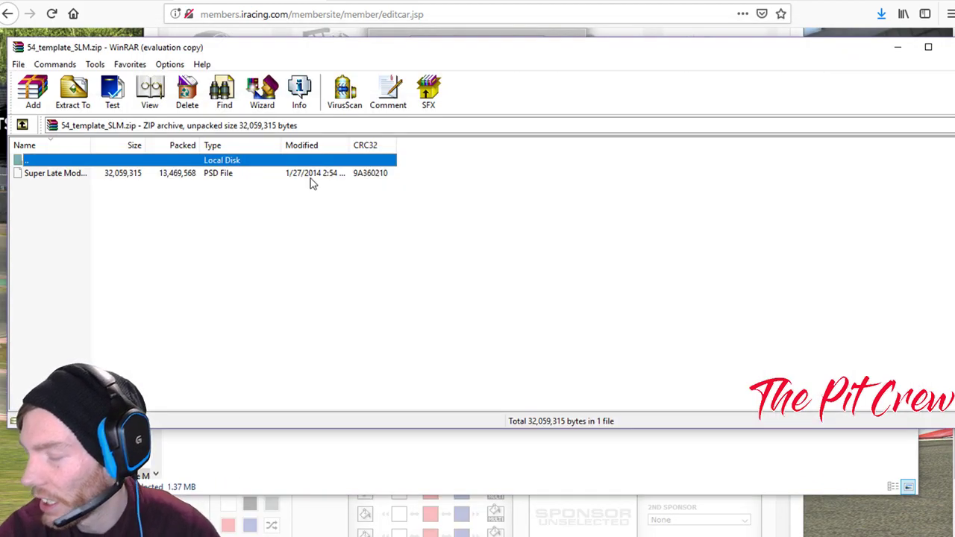
click(185, 172)
drag(512, 47, 491, 72)
click(49, 189)
Drag the PSD template out of the archive, close WinRAR, and move OBS aside to reveal GIMP.
drag(42, 190, 285, 300)
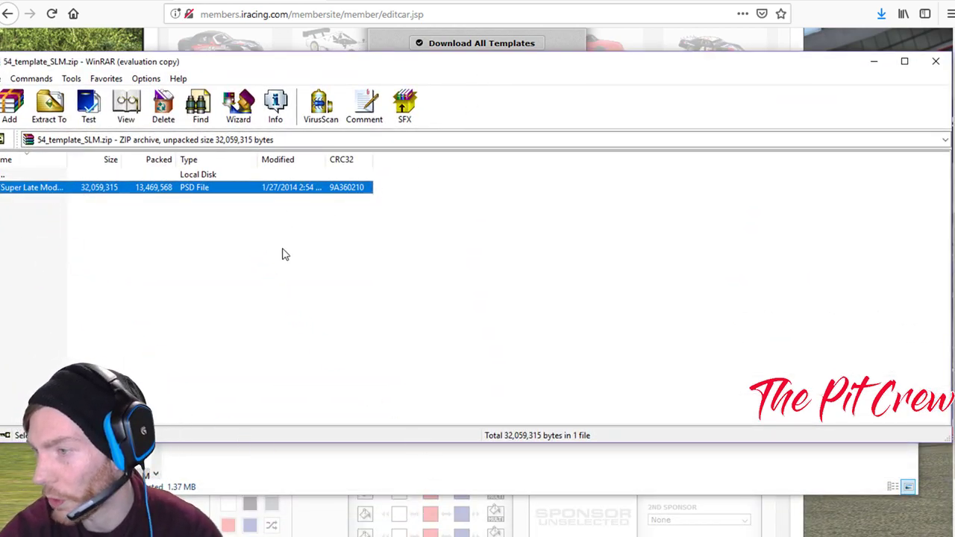
click(934, 63)
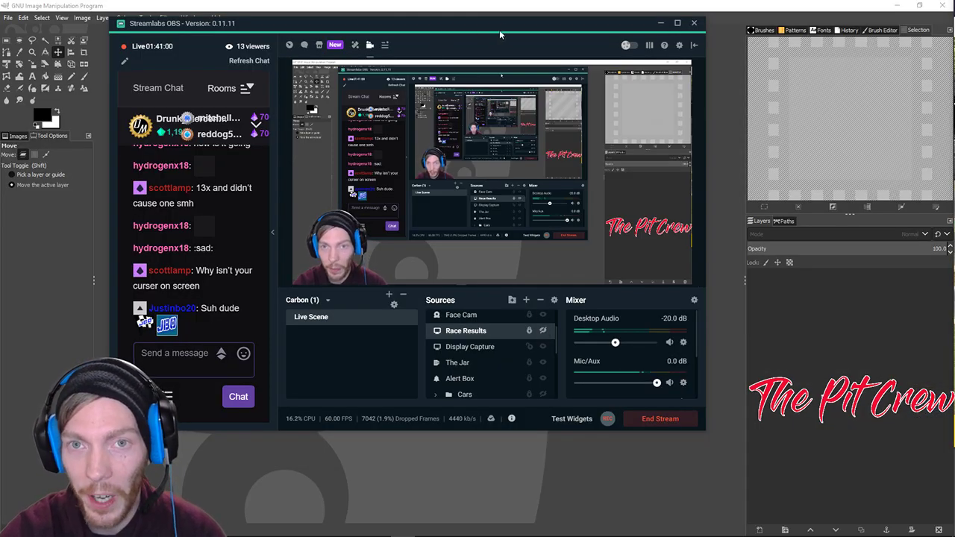
drag(499, 31, 954, 269)
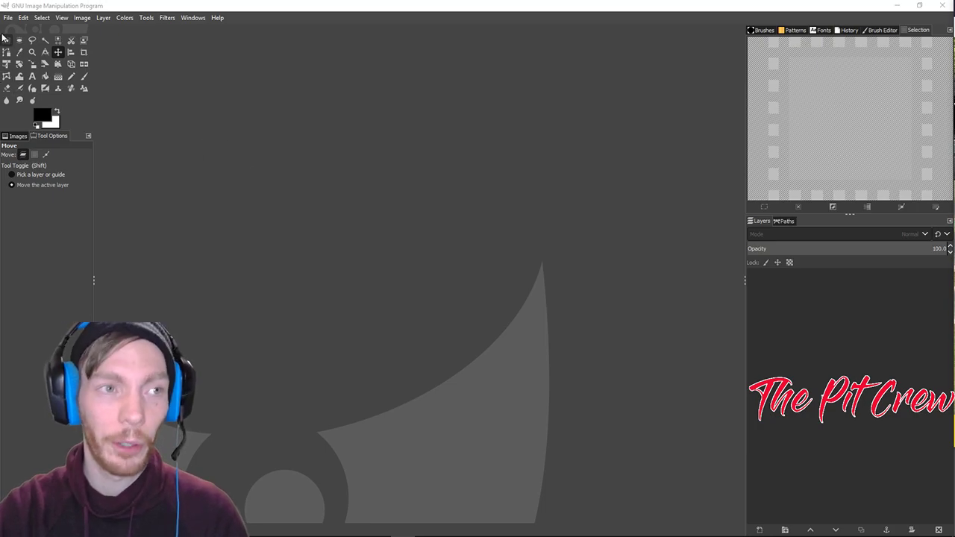
In the Open Image dialog, browse to Paint\Super Late Model and select Super Late Model.xcf.
click(8, 18)
click(24, 53)
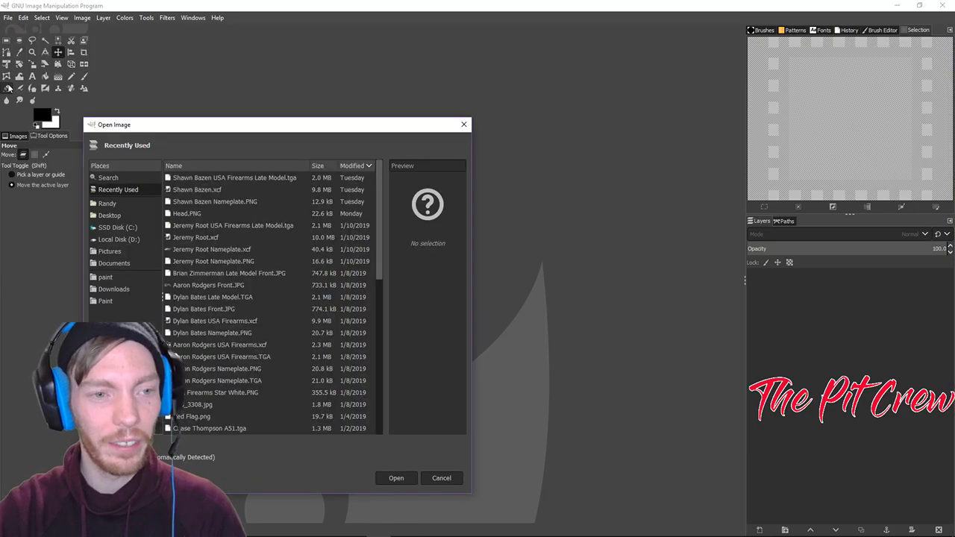
click(106, 302)
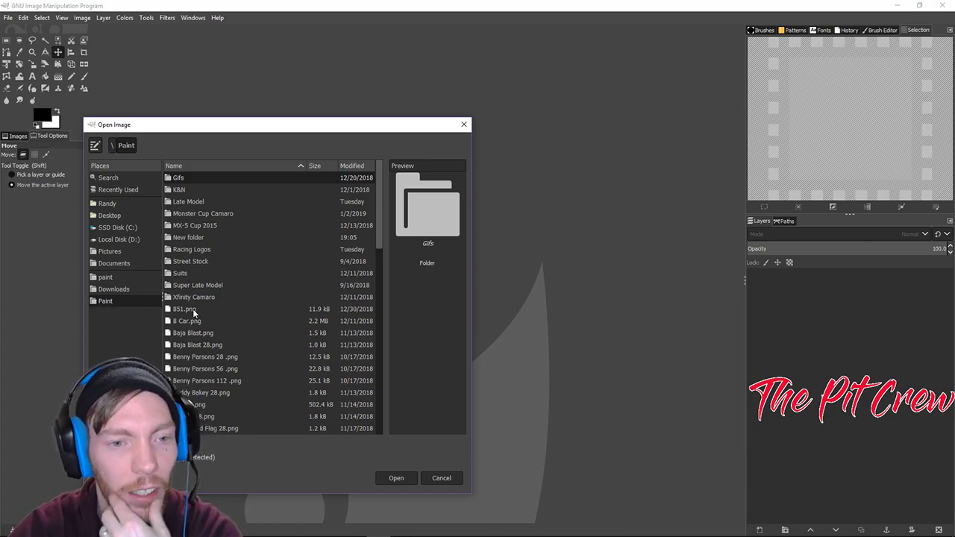
double_click(192, 286)
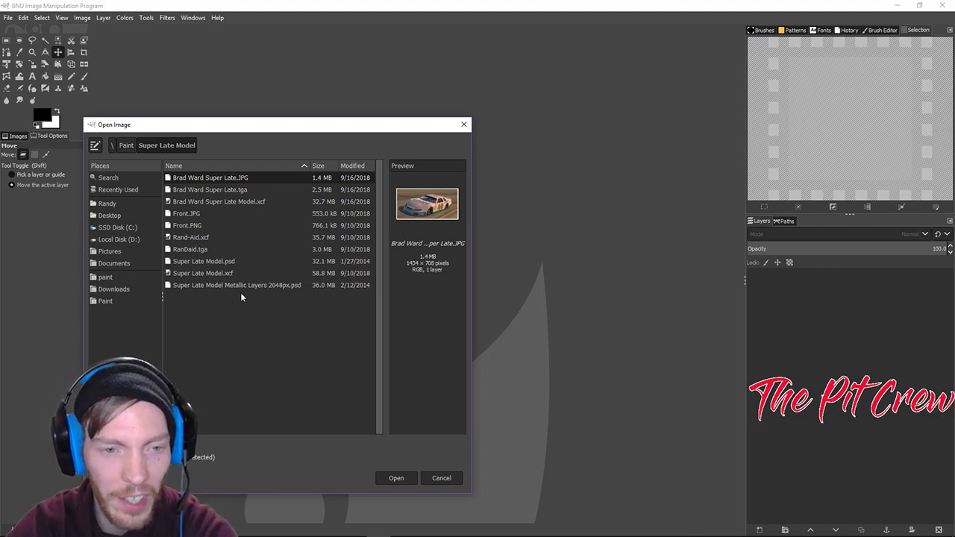
click(231, 285)
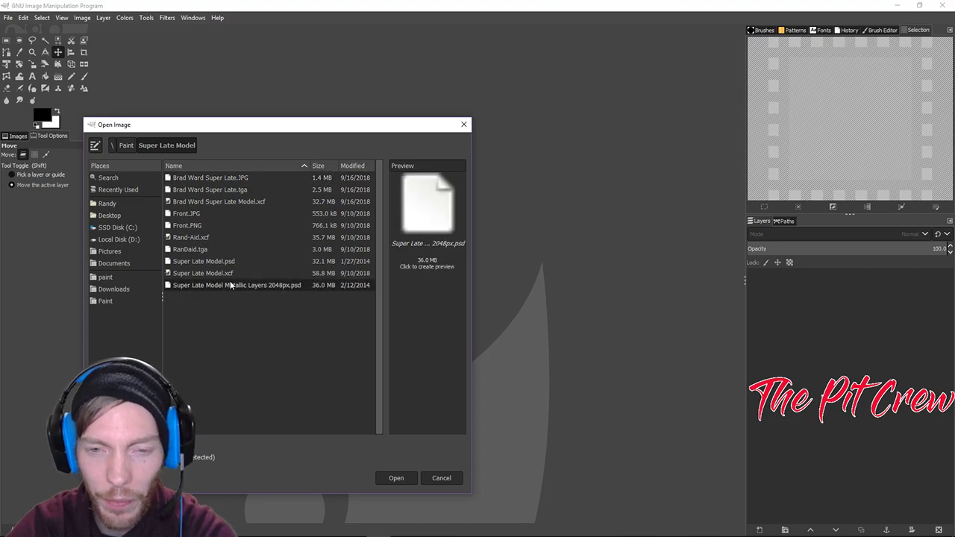
click(225, 273)
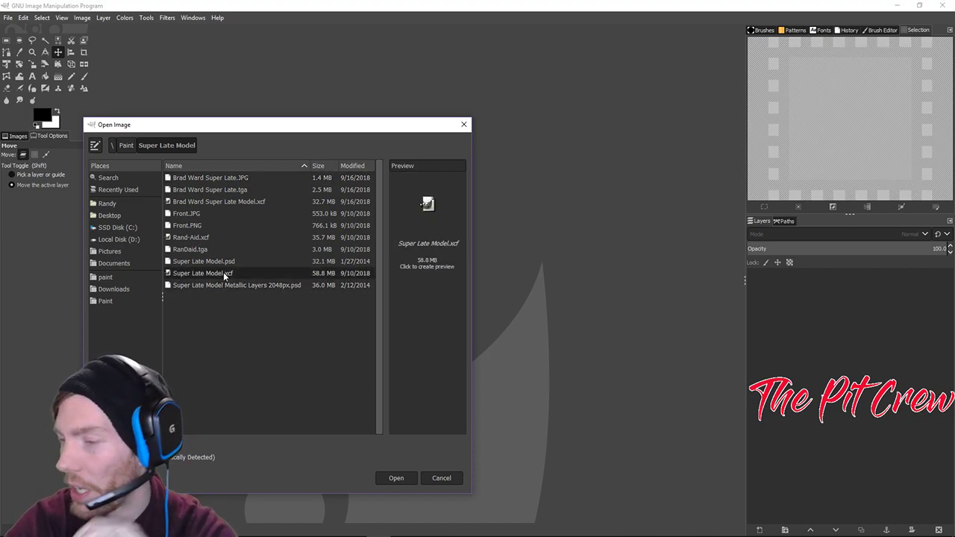
Open Super Late Model.xcf and select the Metallic Flake copy and Multiply Control Highlights copy layers.
double_click(223, 273)
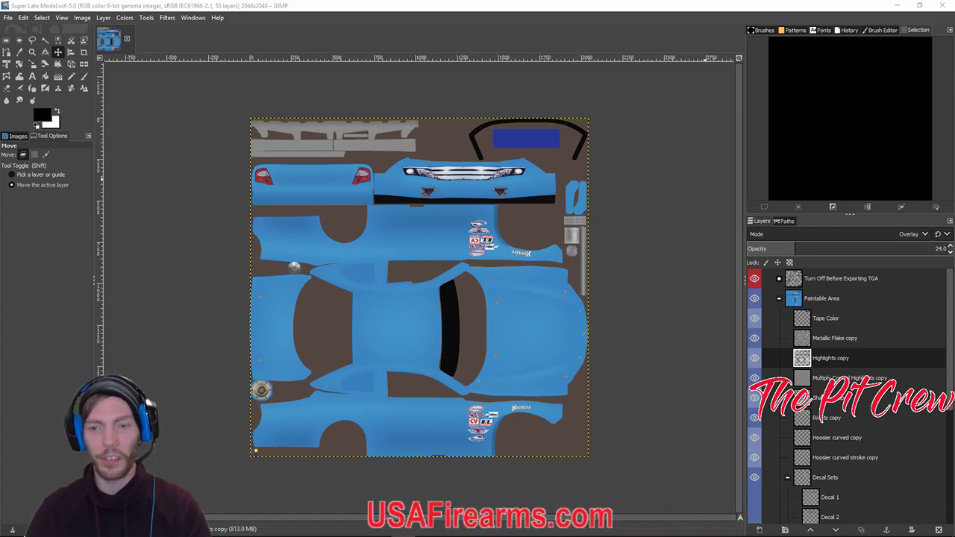
click(831, 338)
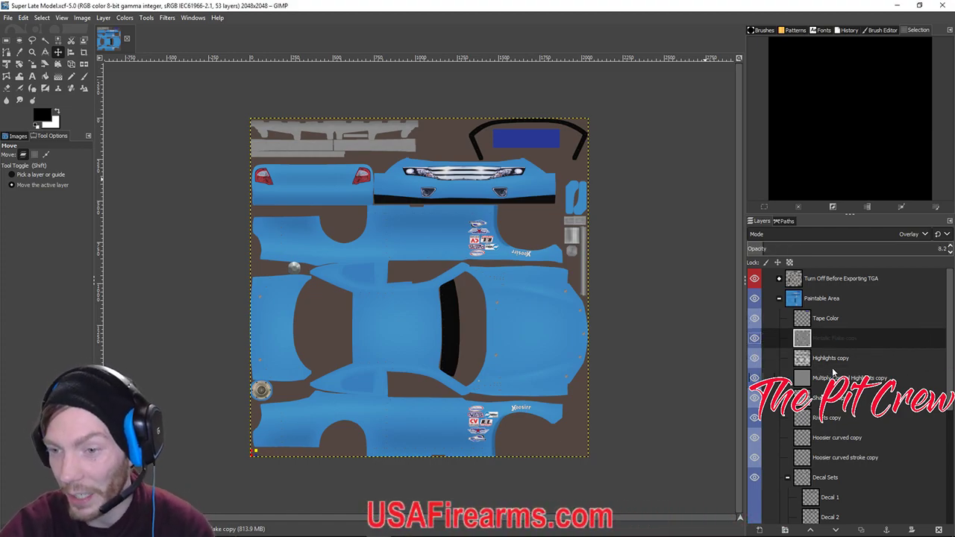
click(834, 379)
Zoom and pan around the car texture, collapsing and re-expanding the Paintable Area group.
scroll(484, 378, up, 2)
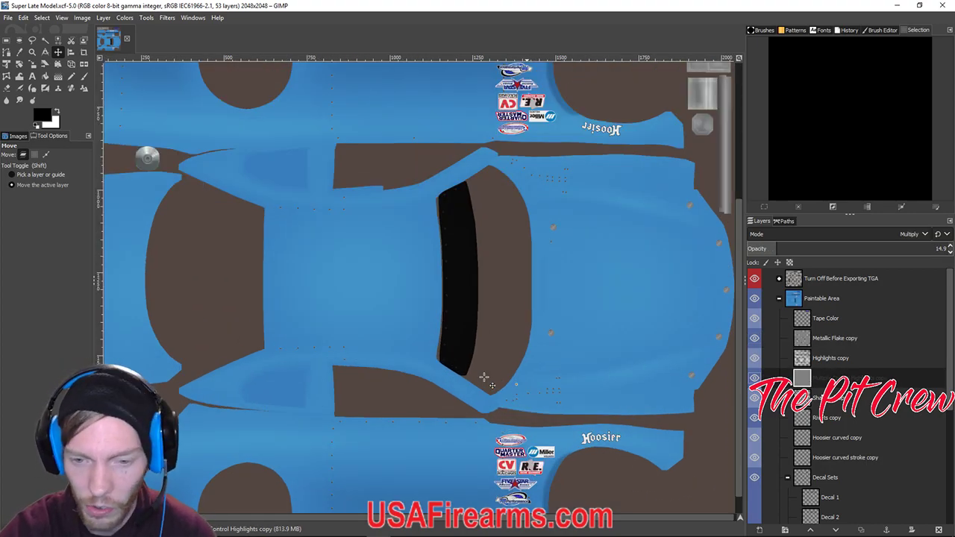
scroll(485, 377, down, 3)
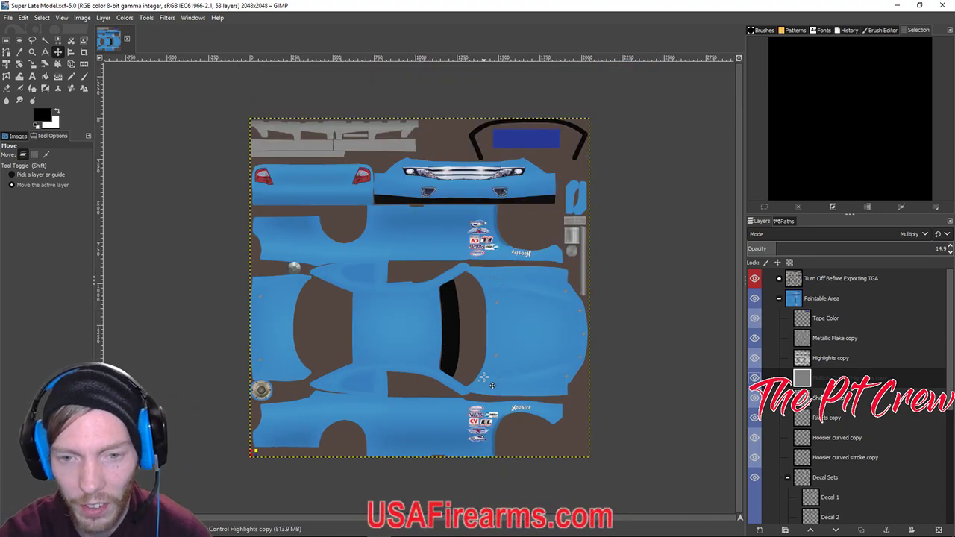
scroll(485, 377, up, 3)
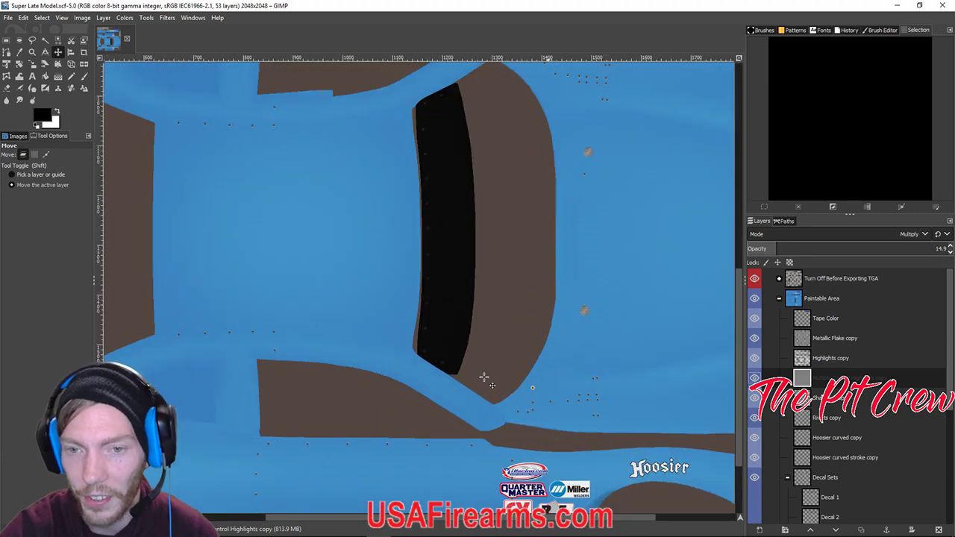
scroll(533, 283, right, 5)
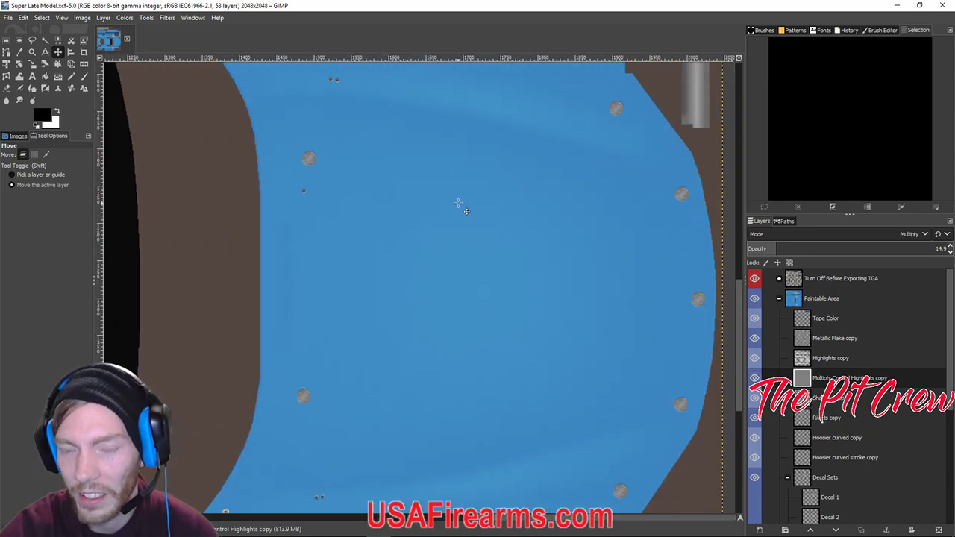
scroll(458, 203, down, 4)
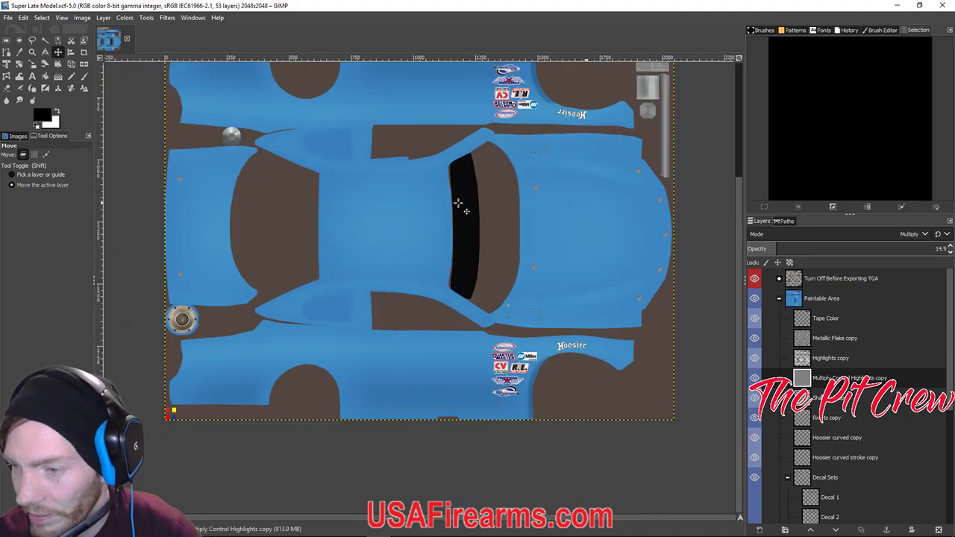
scroll(458, 202, down, 2)
scroll(458, 203, up, 1)
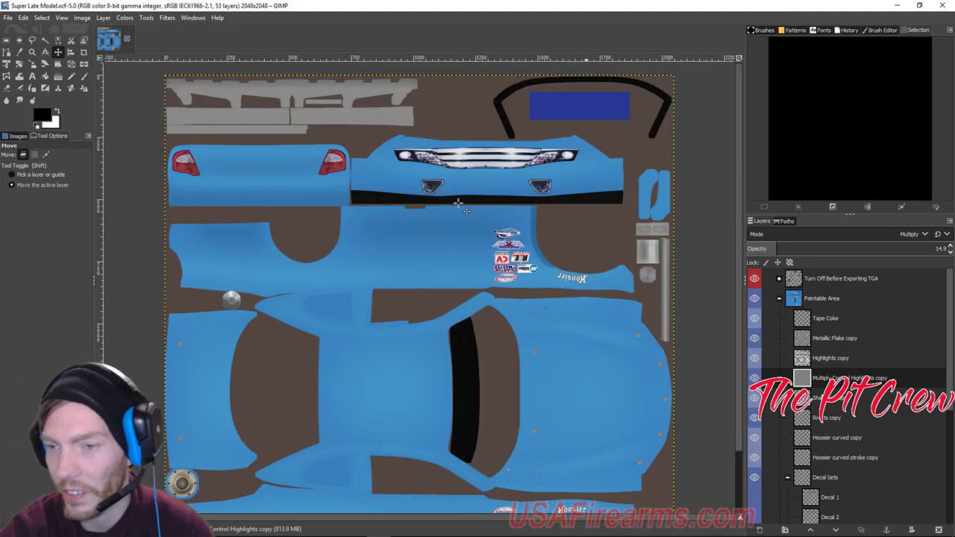
click(779, 299)
click(779, 299)
scroll(832, 361, down, 3)
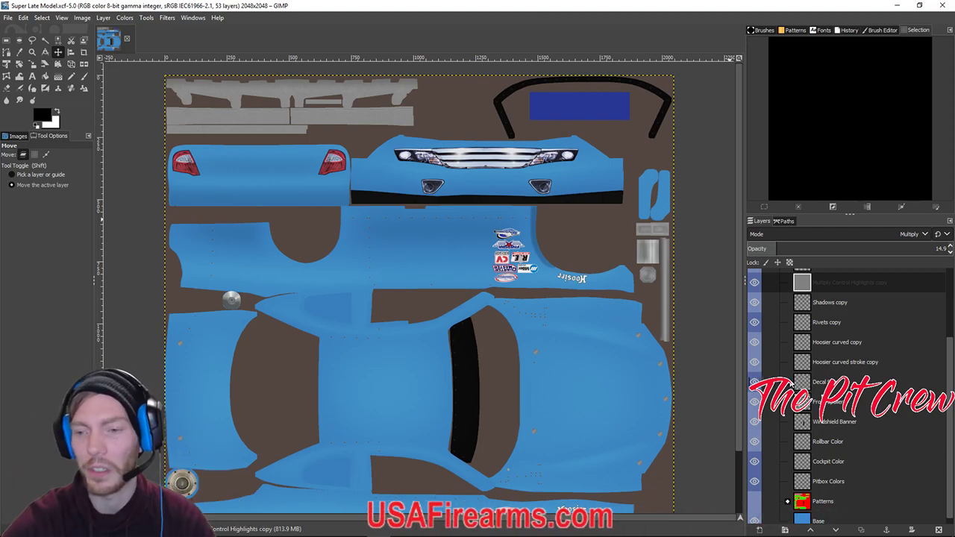
scroll(794, 358, up, 3)
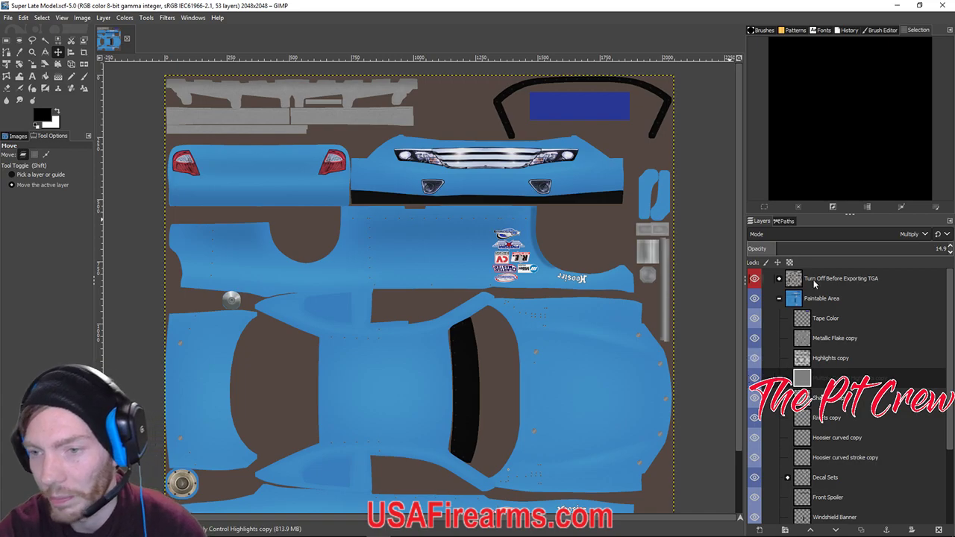
Collapse Paintable Area, expand the 'Turn Off Before Exporting TGA' group and select its Copyright layer.
click(779, 298)
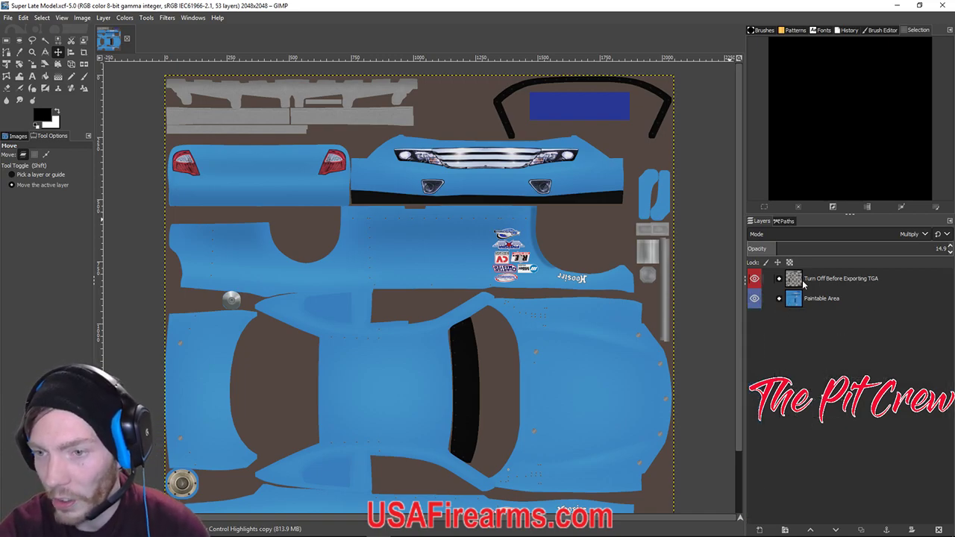
click(803, 280)
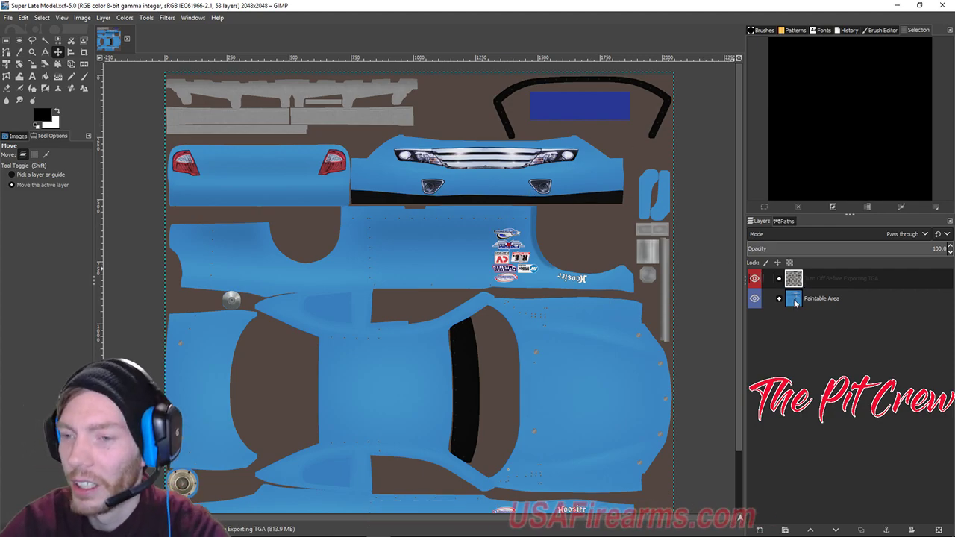
click(779, 279)
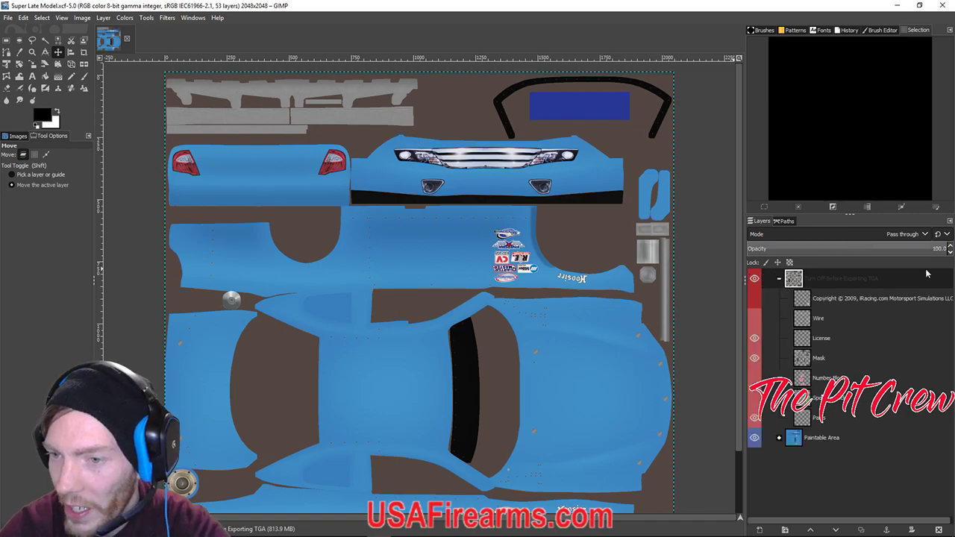
click(866, 298)
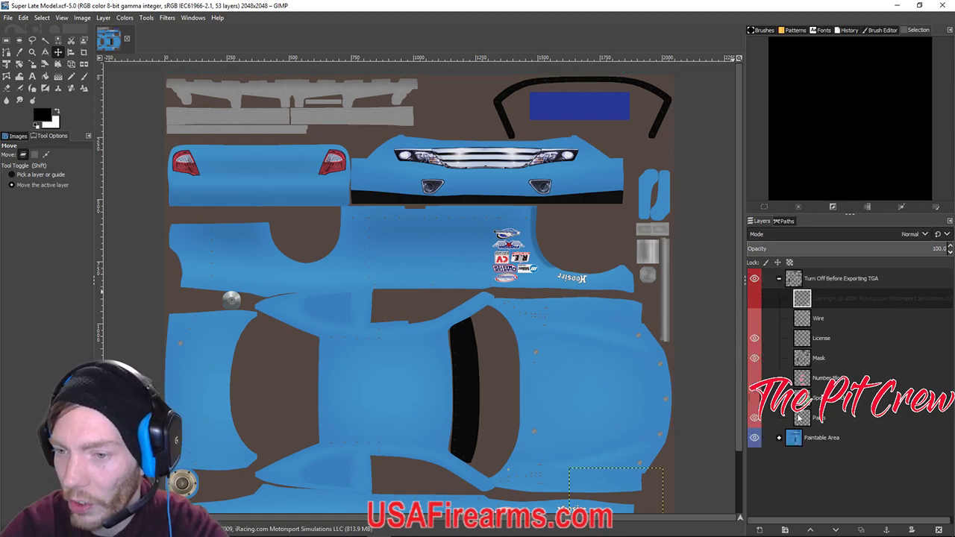
scroll(584, 456, down, 5)
scroll(580, 448, up, 4)
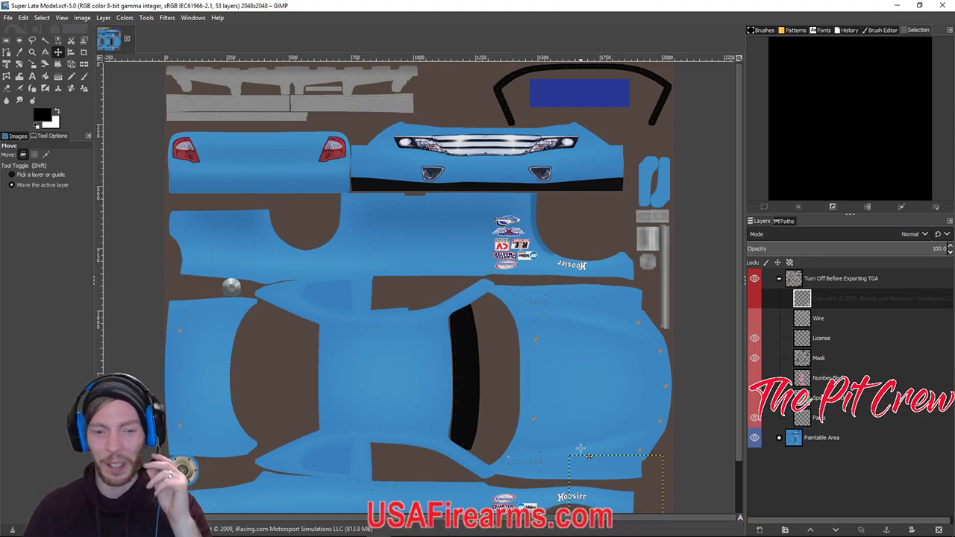
mouse_move(382, 528)
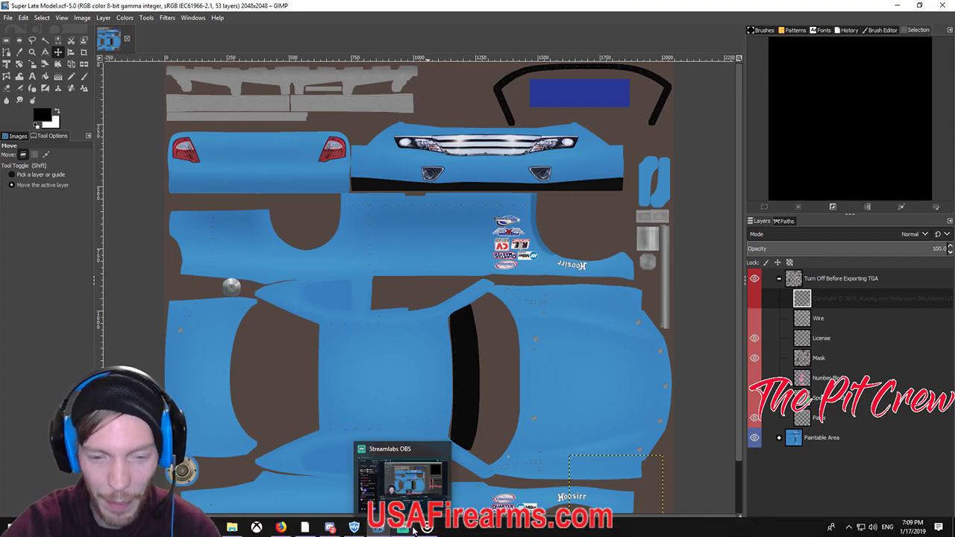
click(426, 527)
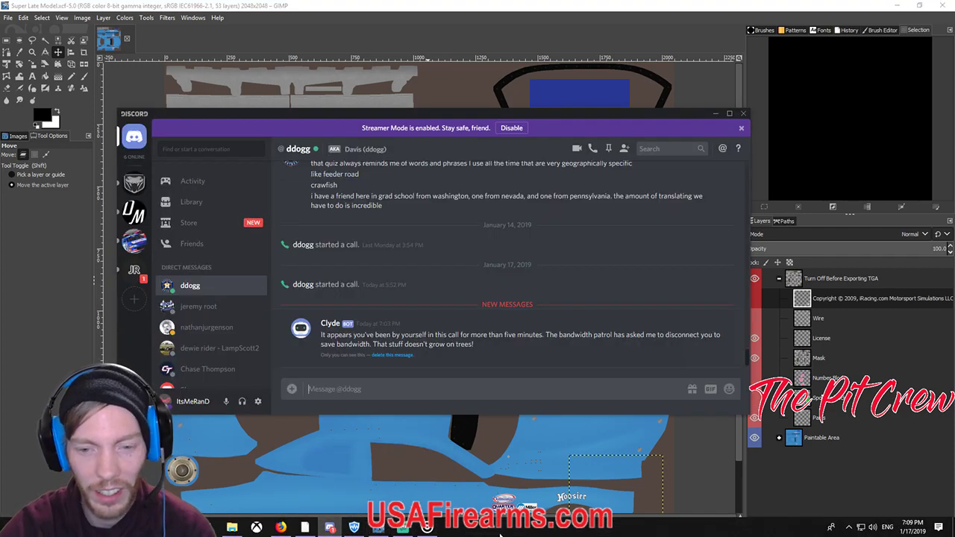
click(502, 477)
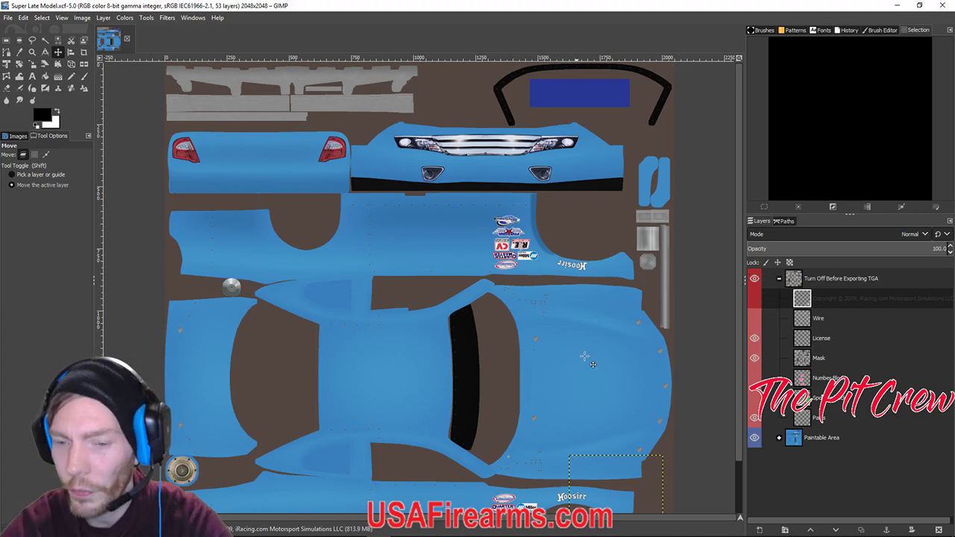
Toggle the iRacing logo overlay layer on and off several times, leaving it hidden.
scroll(582, 358, down, 2)
click(754, 299)
click(754, 298)
click(755, 298)
click(754, 298)
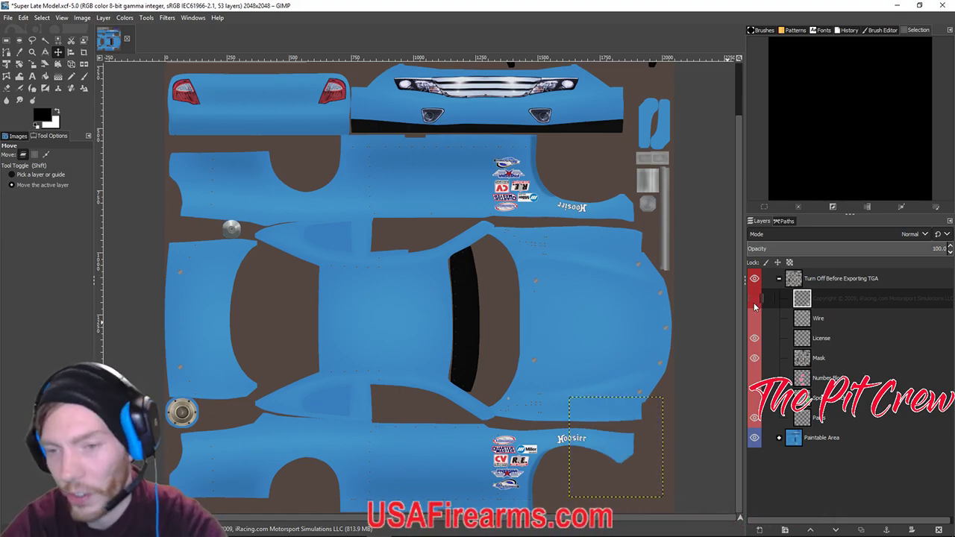
click(755, 298)
click(753, 299)
click(754, 298)
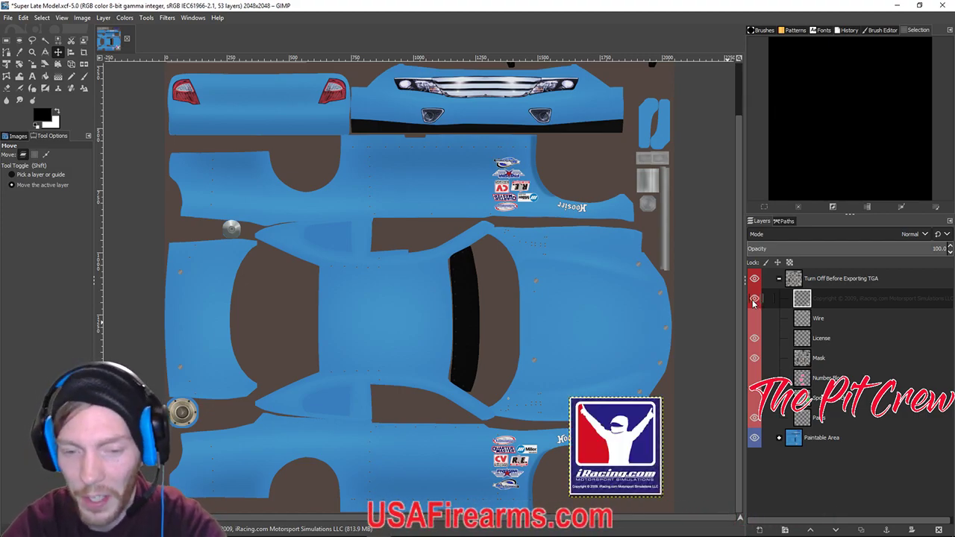
scroll(468, 366, up, 2)
click(754, 299)
Show the Wire layer and zoom around the canvas to inspect the UV wireframe.
click(754, 318)
scroll(546, 362, up, 4)
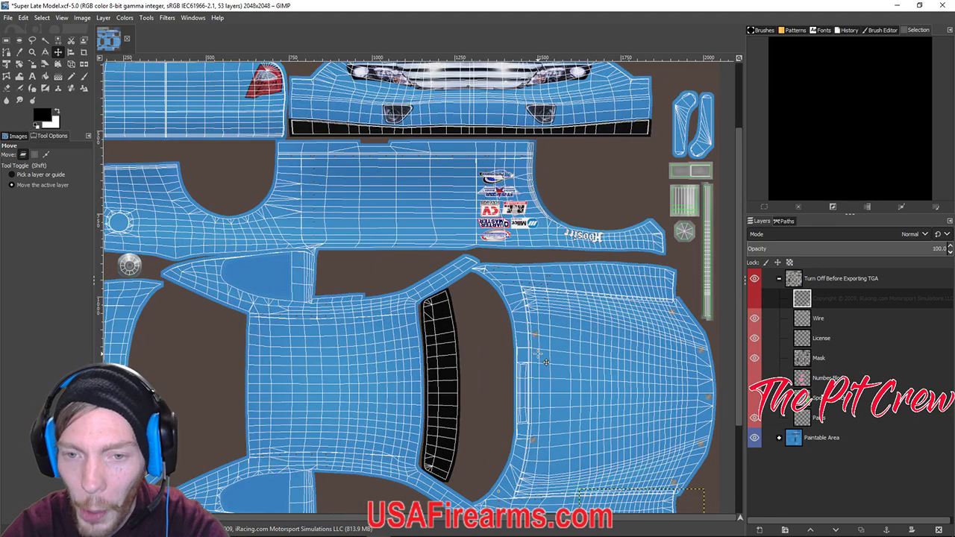
scroll(547, 361, down, 4)
scroll(547, 362, down, 2)
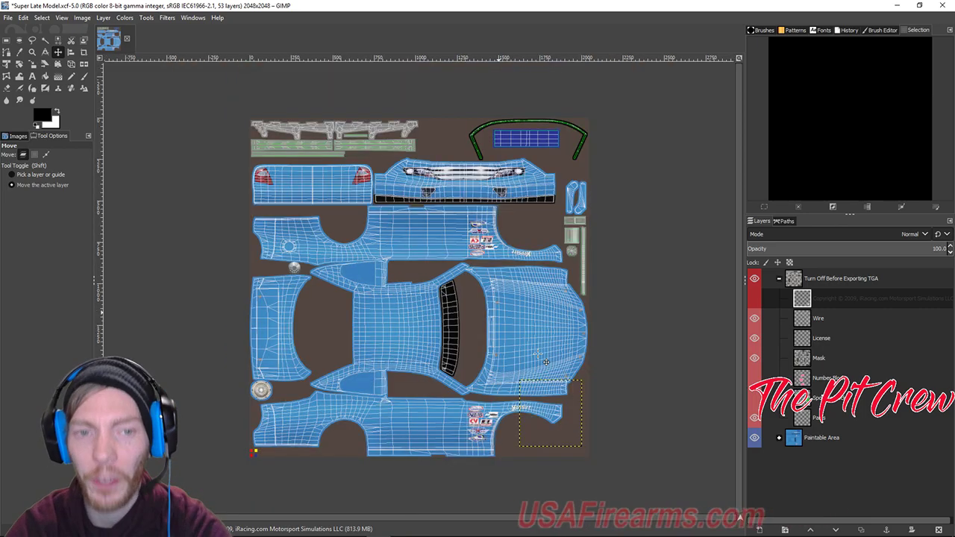
scroll(546, 362, up, 3)
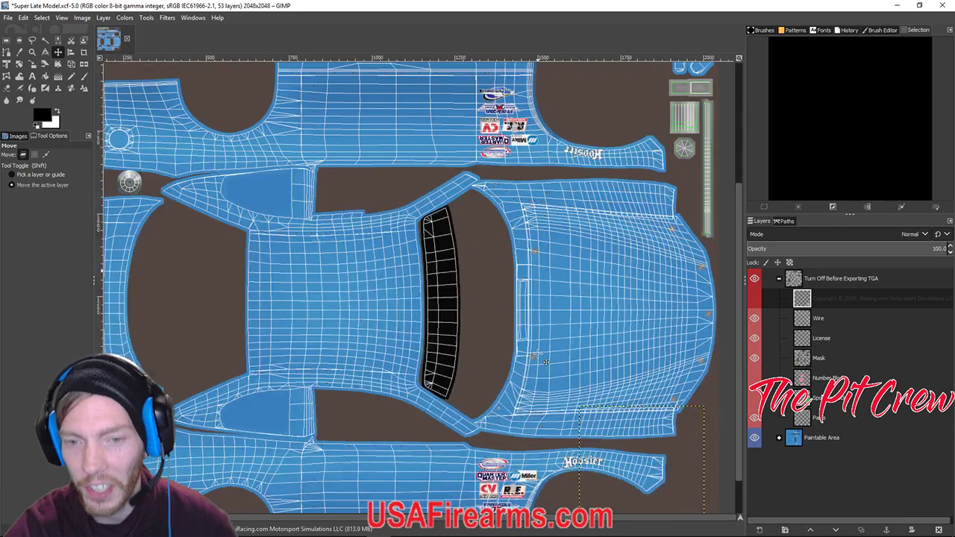
scroll(458, 174, up, 1)
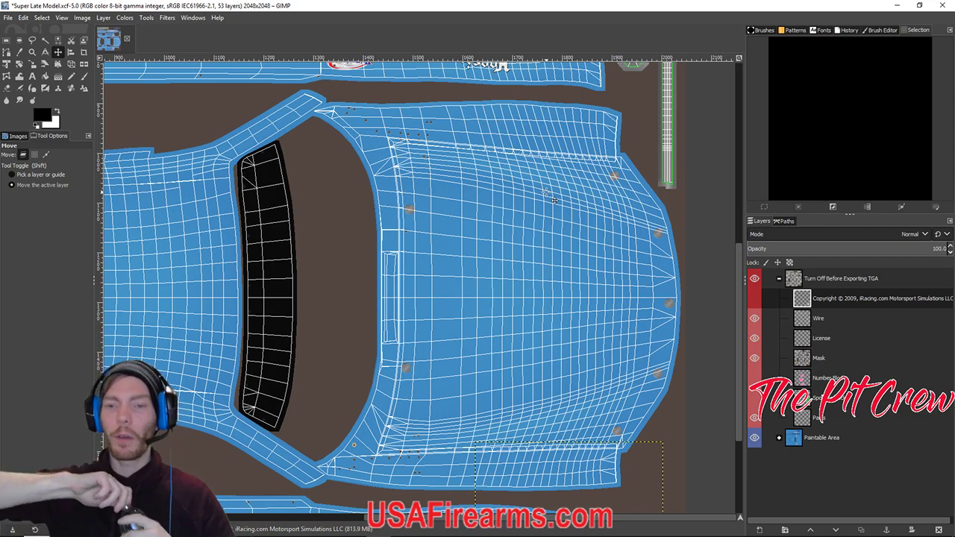
scroll(402, 238, down, 3)
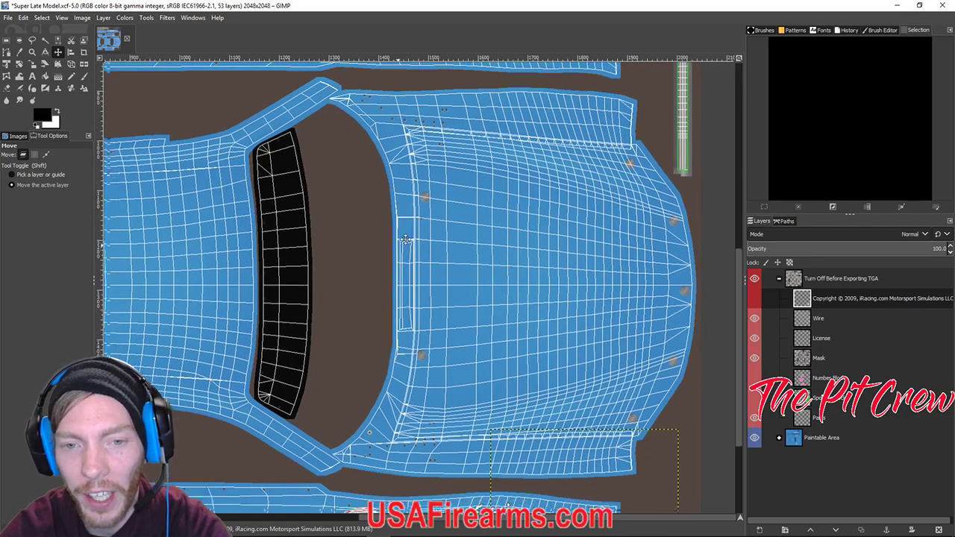
scroll(402, 238, left, 10)
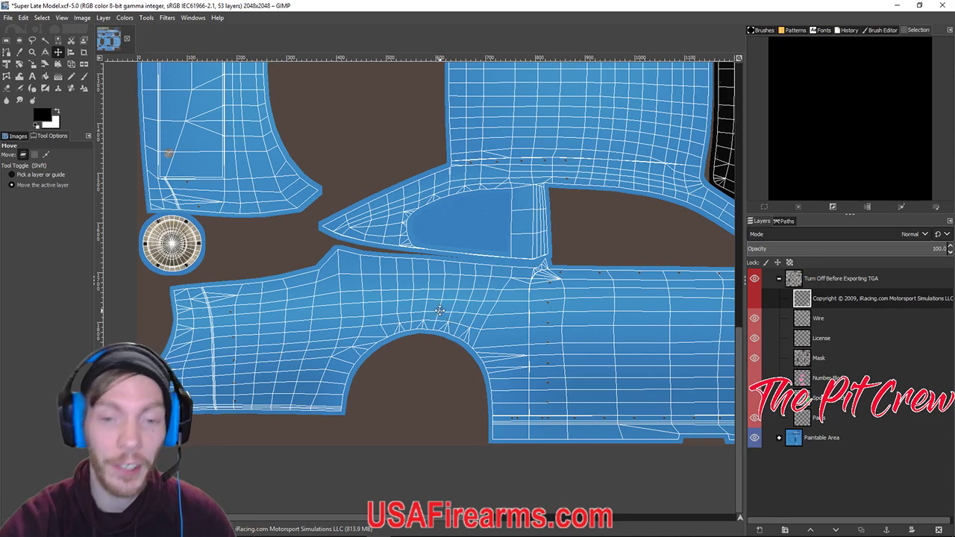
scroll(451, 319, right, 5)
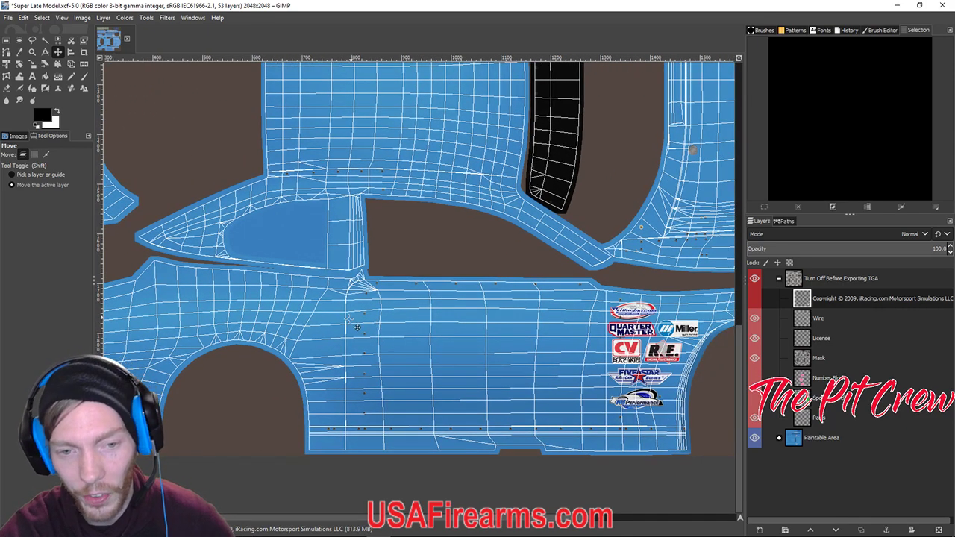
scroll(301, 380, left, 5)
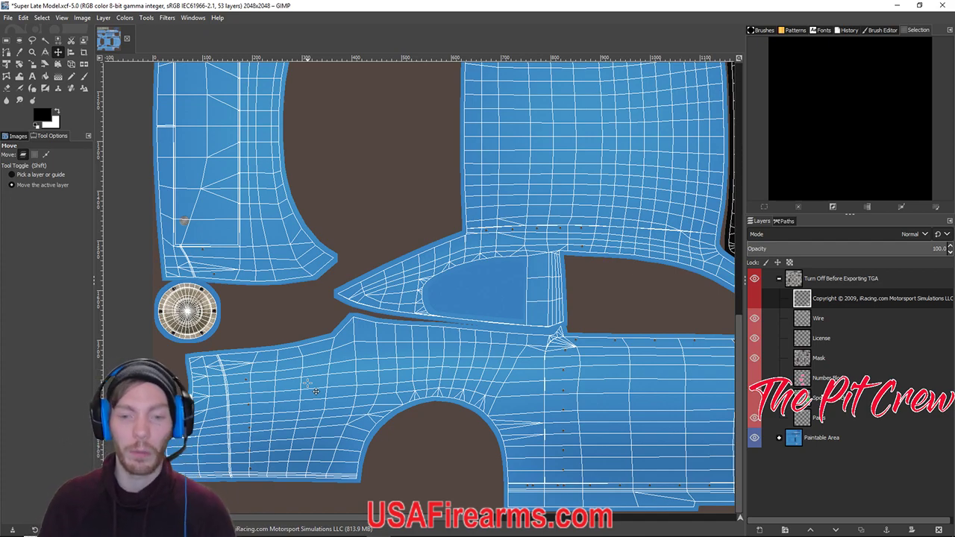
Turn off the Wire and License layer eyes, then toggle the License layer again.
scroll(513, 247, right, 3)
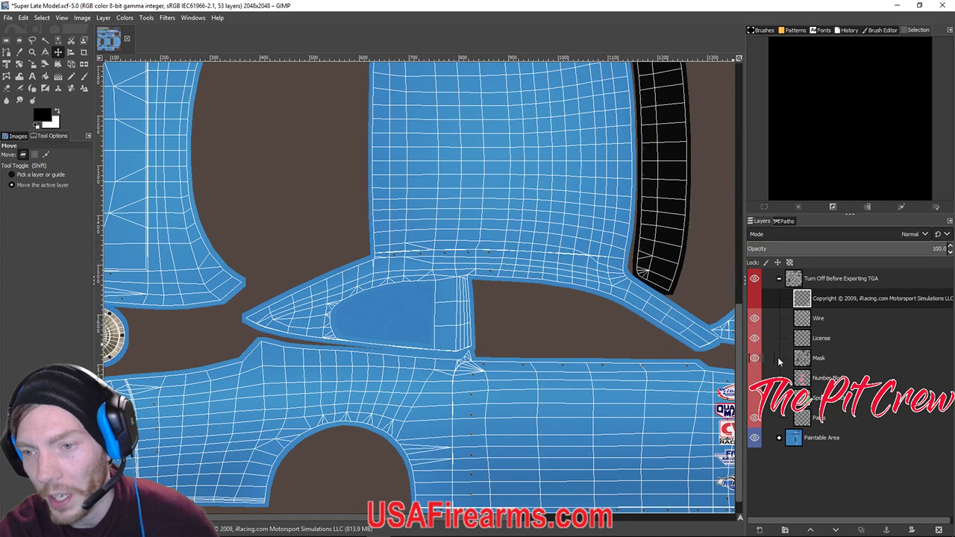
click(755, 317)
click(754, 338)
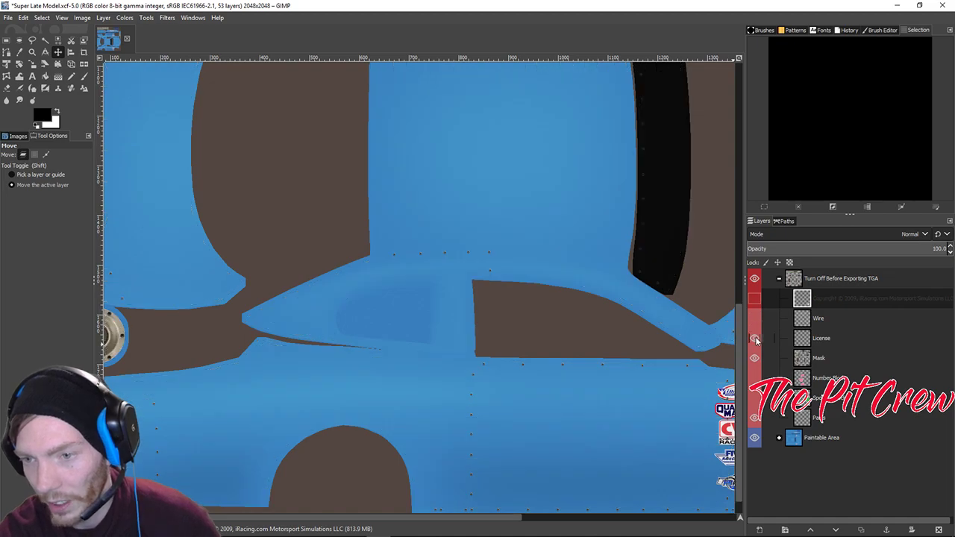
scroll(712, 339, down, 5)
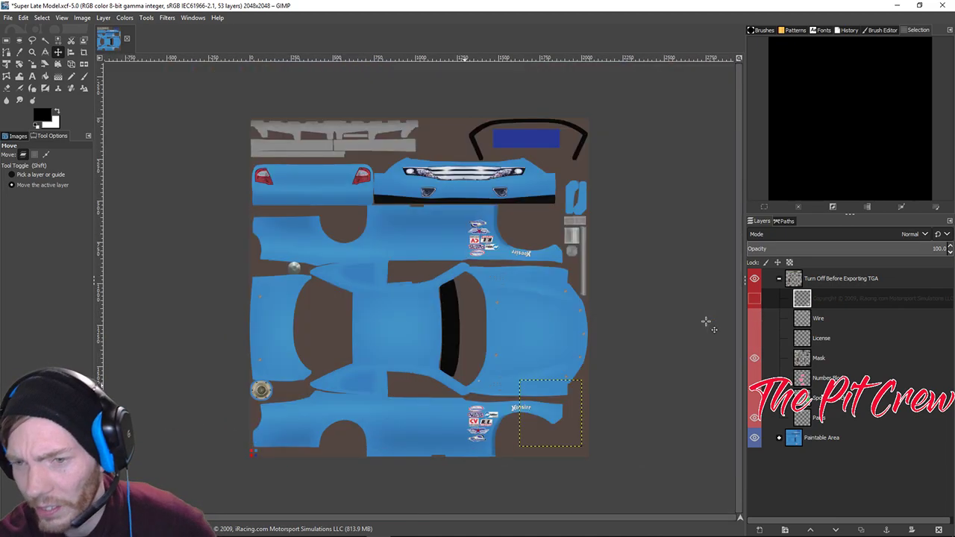
click(755, 340)
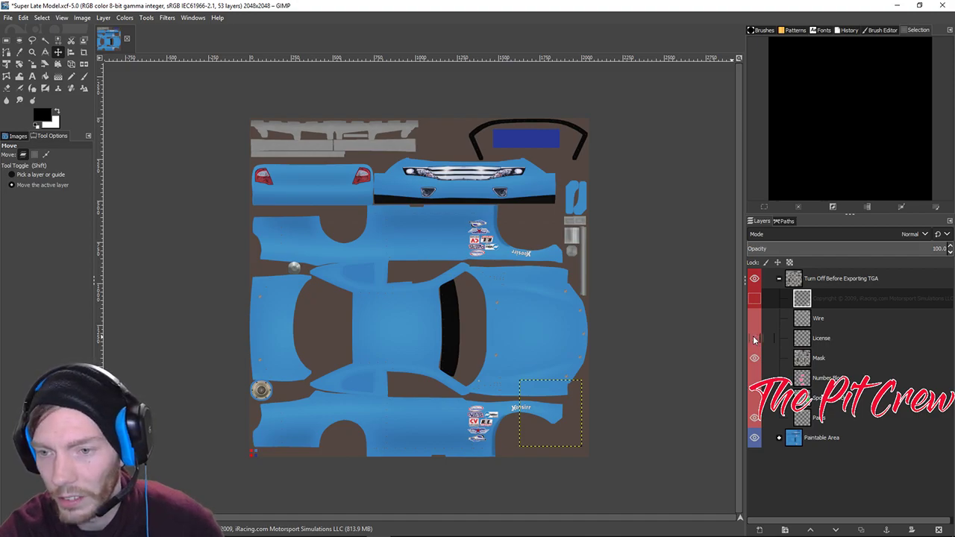
scroll(381, 388, up, 4)
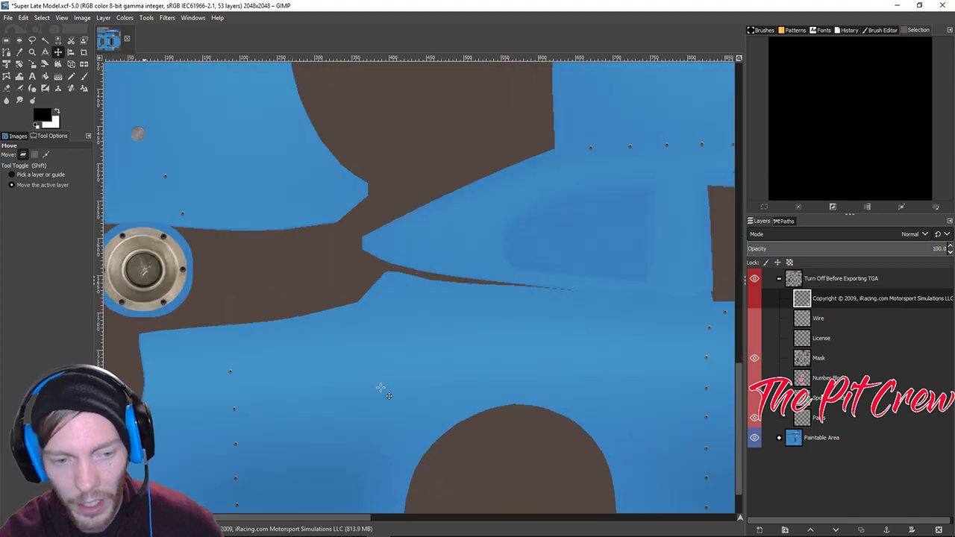
scroll(381, 388, down, 4)
scroll(380, 388, left, 5)
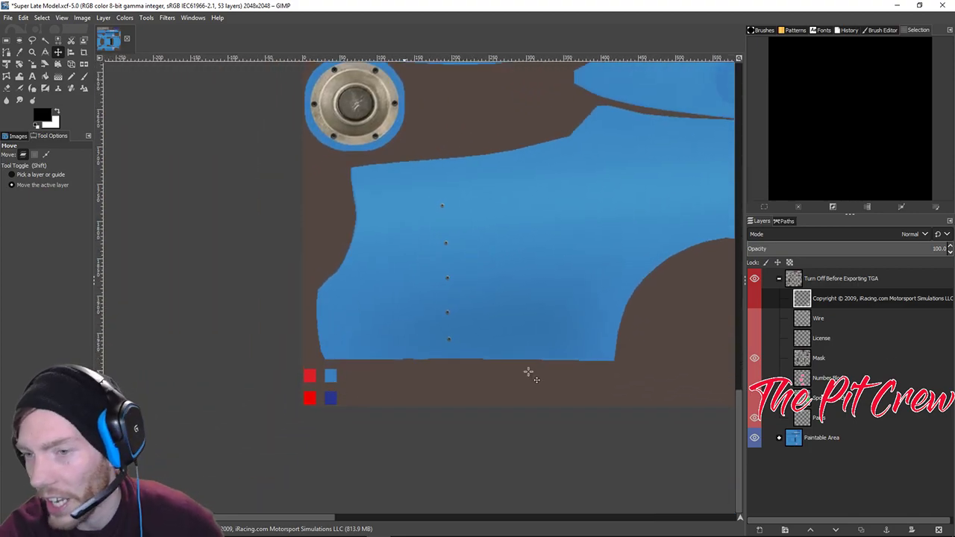
click(755, 338)
click(757, 338)
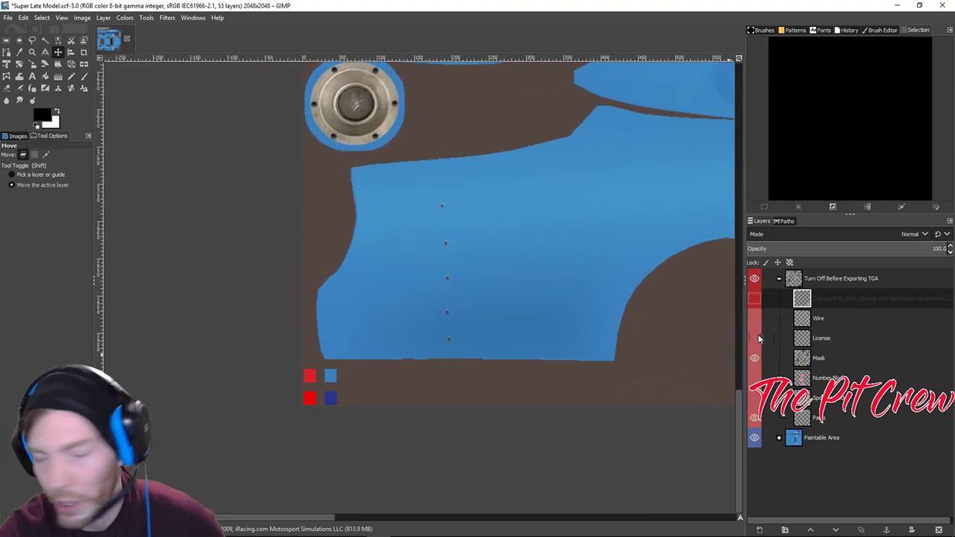
click(756, 338)
click(757, 338)
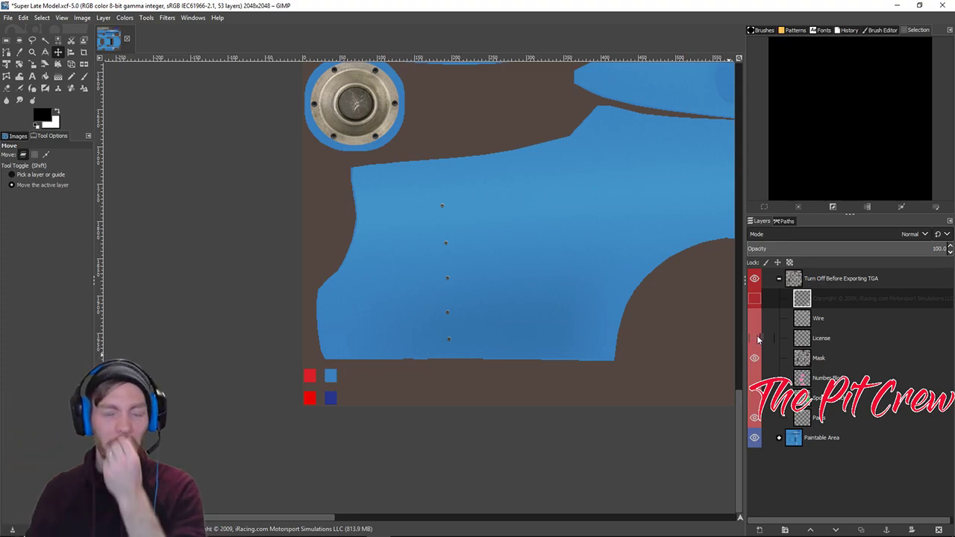
click(756, 338)
click(755, 338)
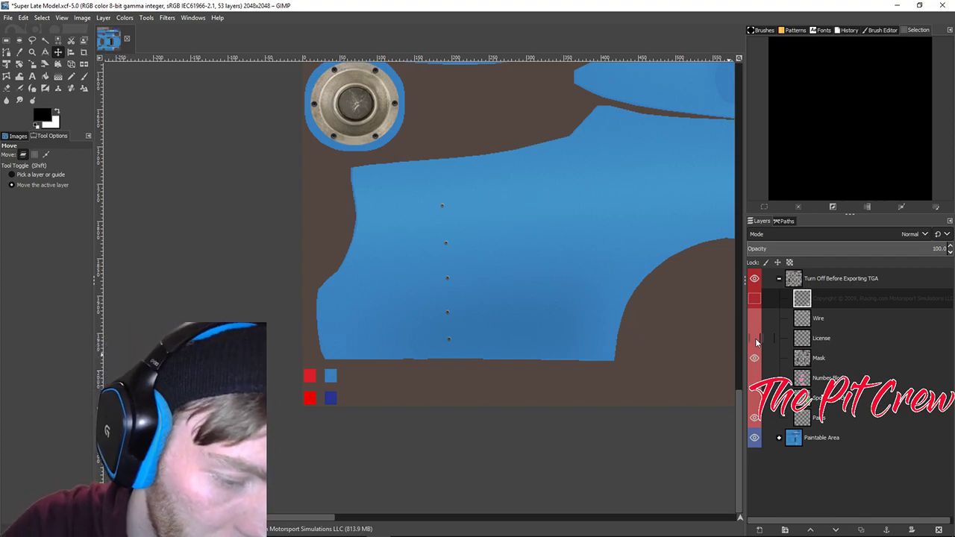
click(755, 338)
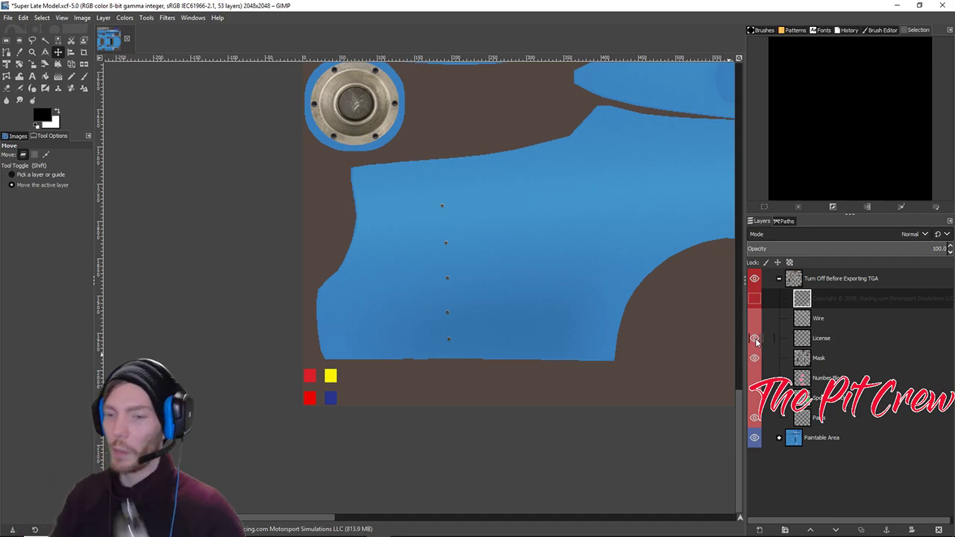
click(755, 338)
Toggle the Mask layer off and back on, then show the Number Plates layer.
ctrl+scroll(331, 367, down, 3)
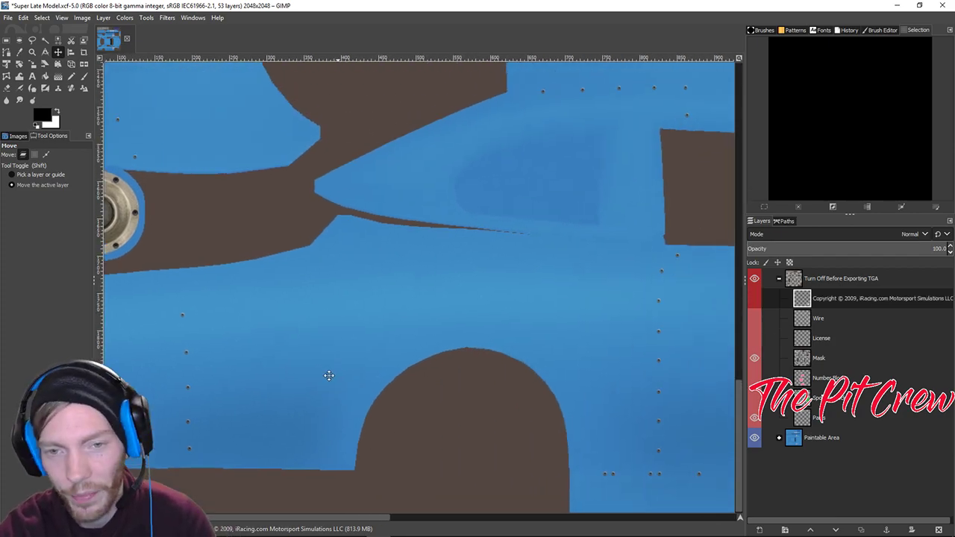
scroll(458, 401, down, 2)
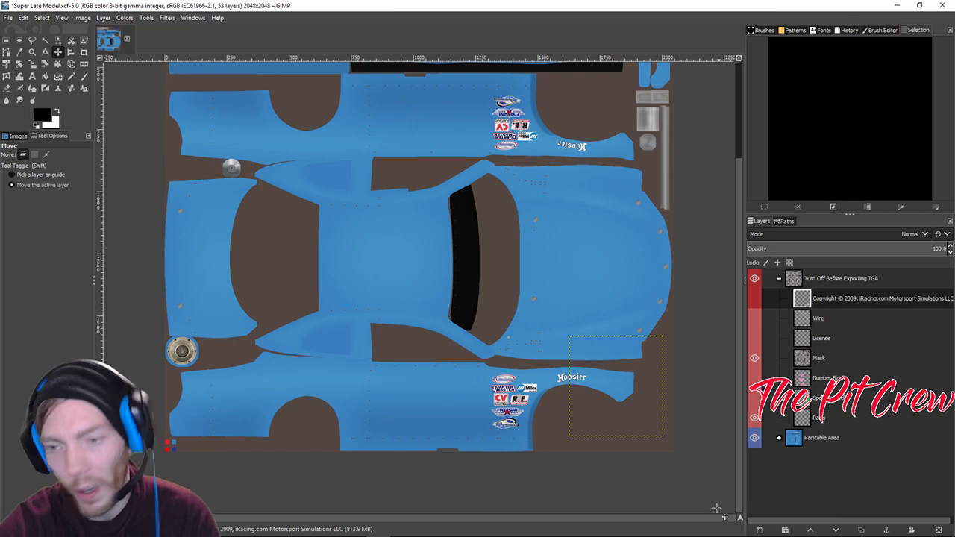
click(754, 359)
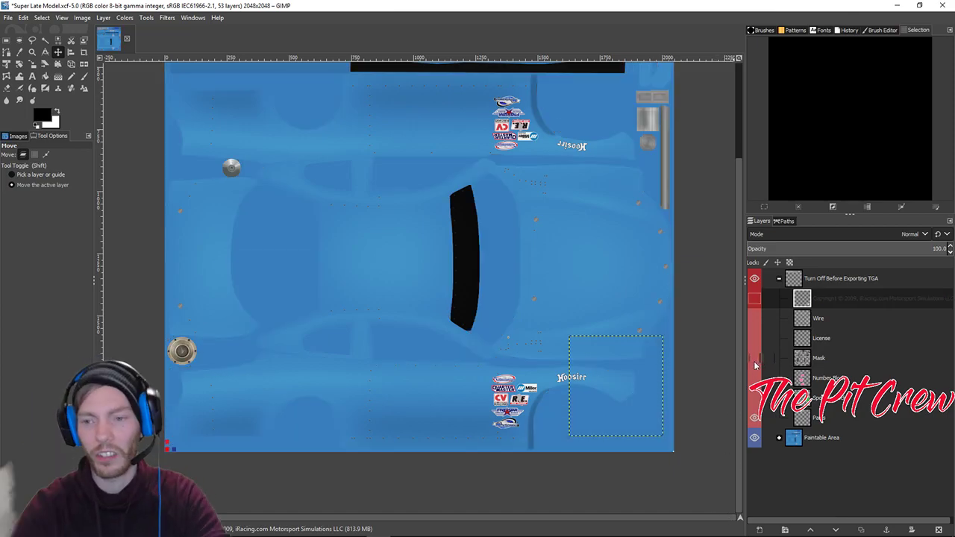
click(754, 359)
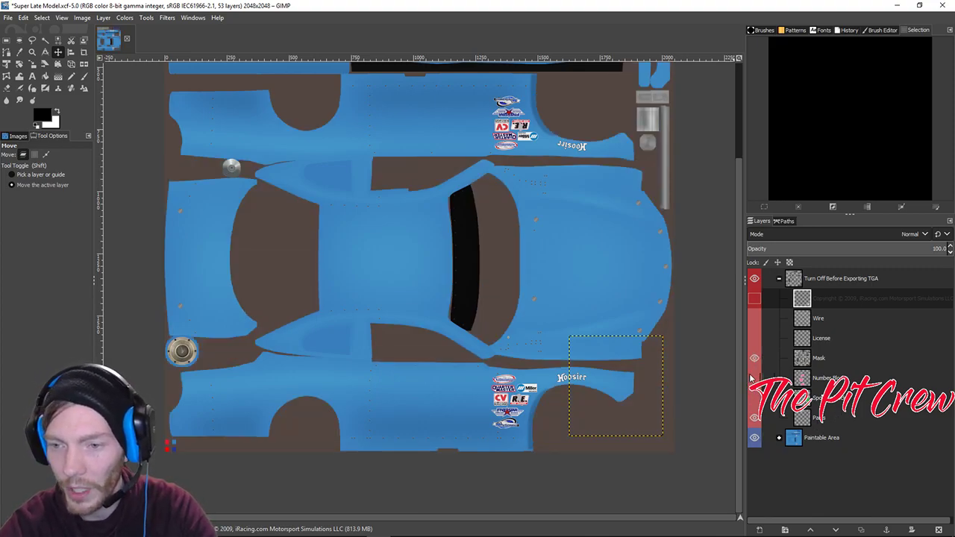
click(753, 378)
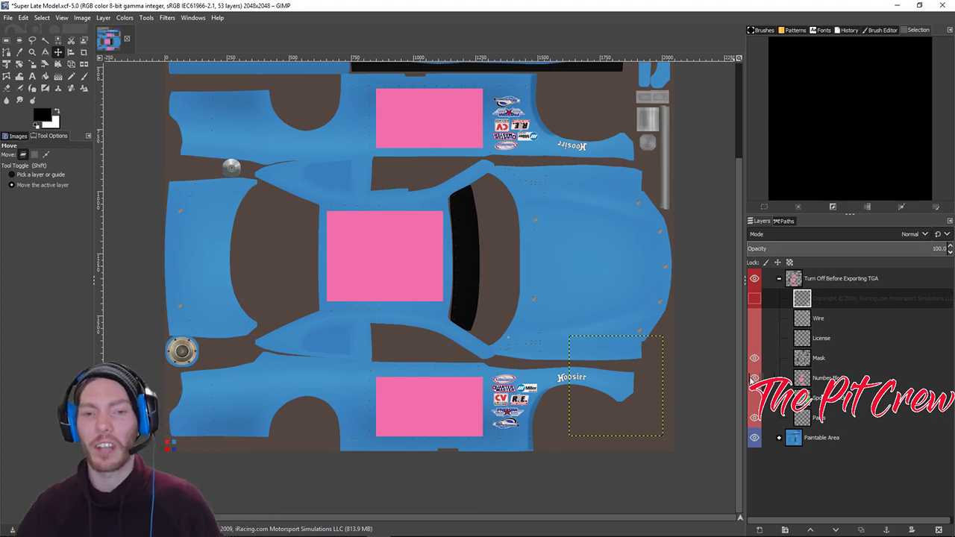
scroll(441, 299, up, 3)
scroll(441, 298, left, 3)
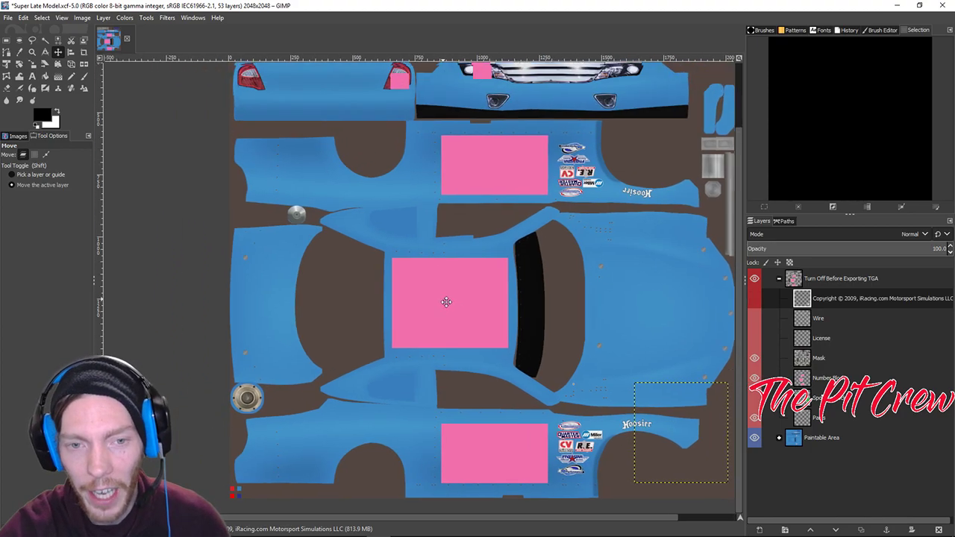
scroll(409, 308, up, 4)
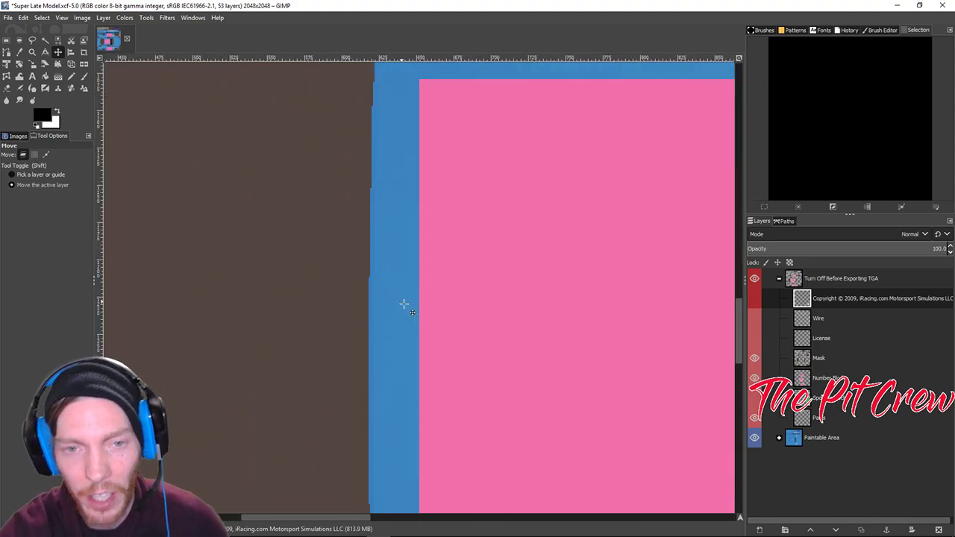
scroll(388, 235, down, 1)
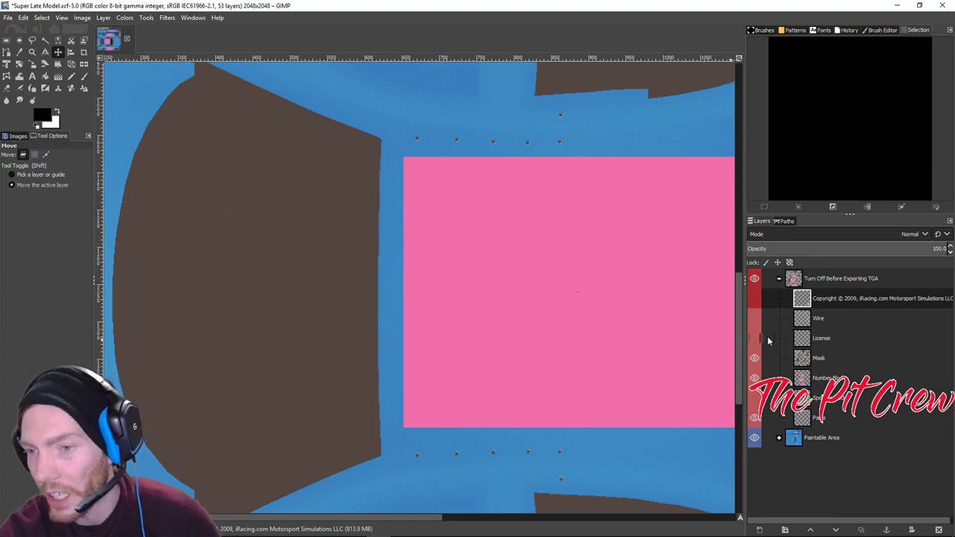
Briefly overlay the Wire layer, bring the whole car into view, and hide the number-plate areas.
click(754, 318)
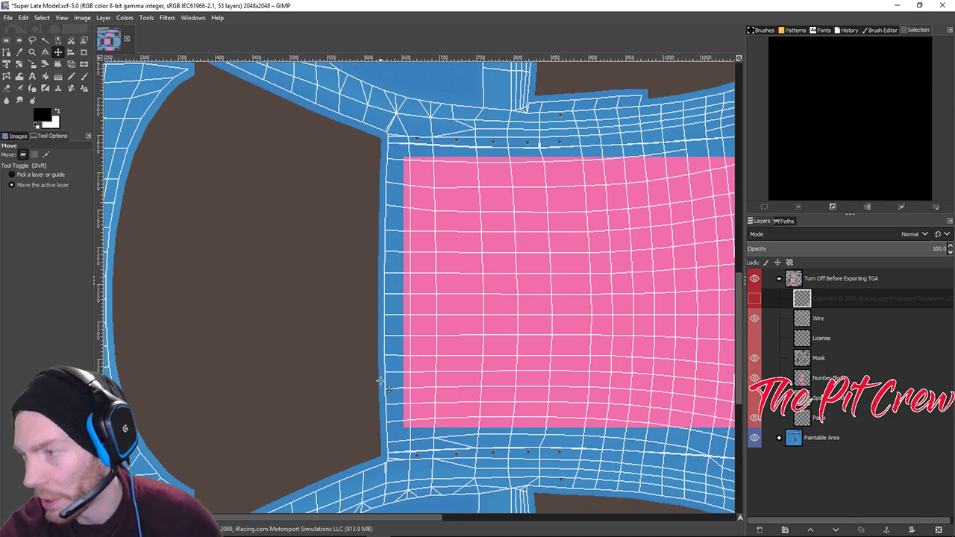
scroll(391, 456, down, 2)
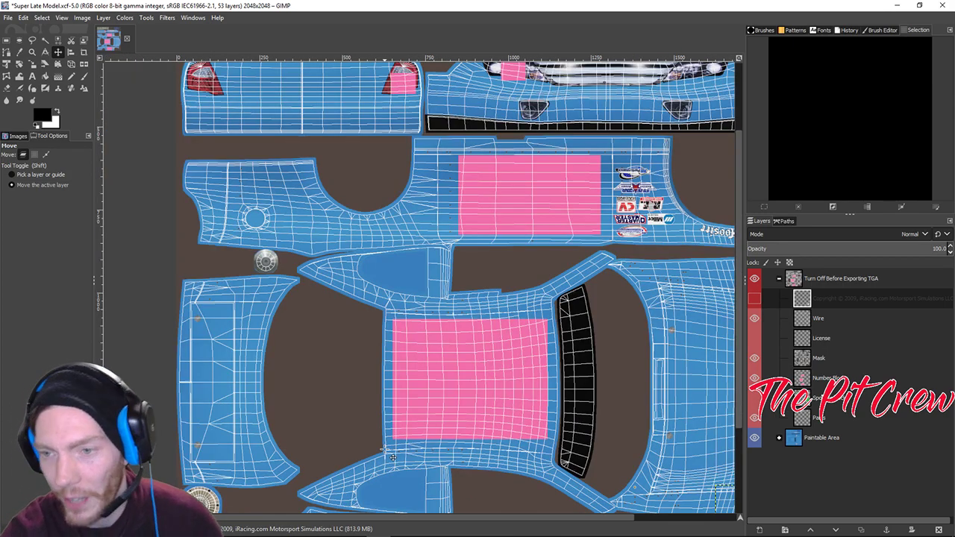
click(755, 318)
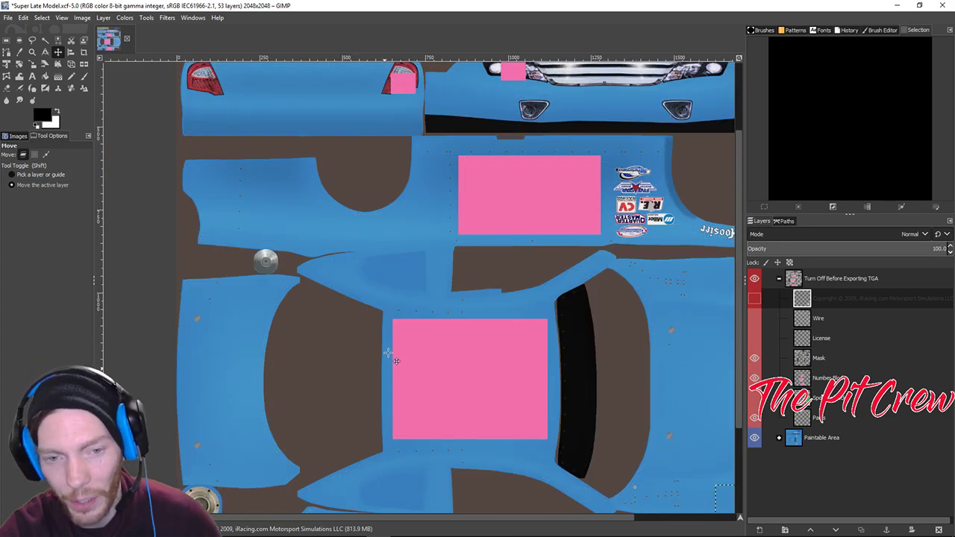
scroll(505, 418, down, 1)
drag(478, 409, 506, 302)
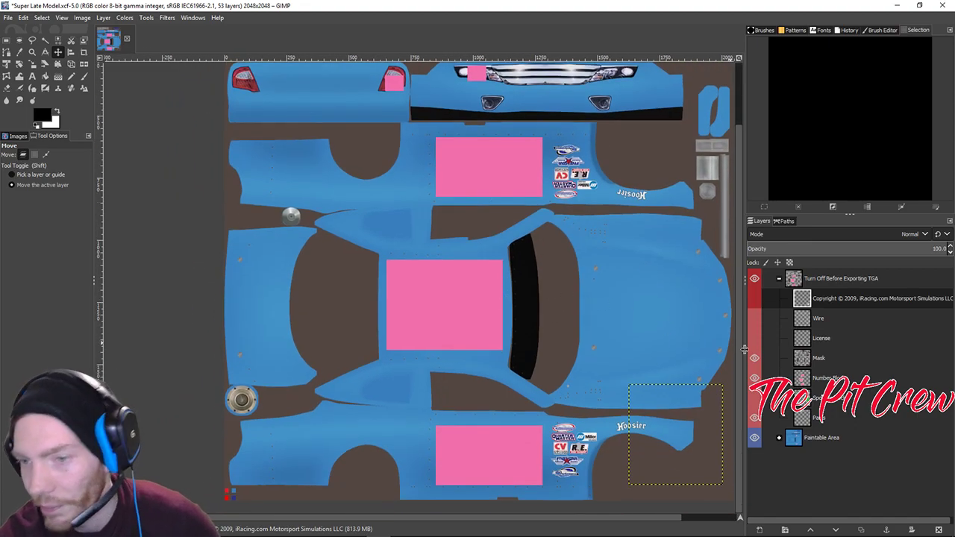
click(755, 299)
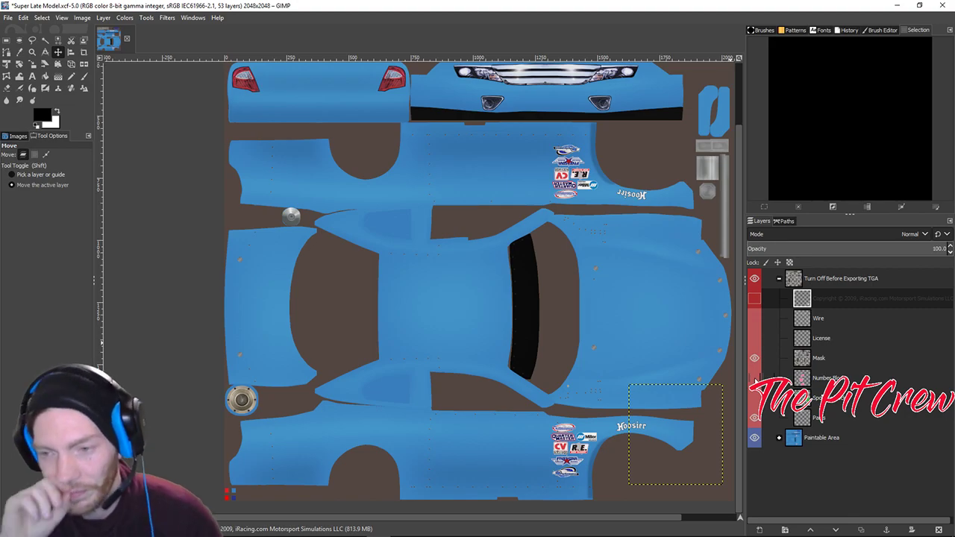
Show the green-rectangle layer and pan around to inspect the blocks on hood, roof and sides.
click(754, 397)
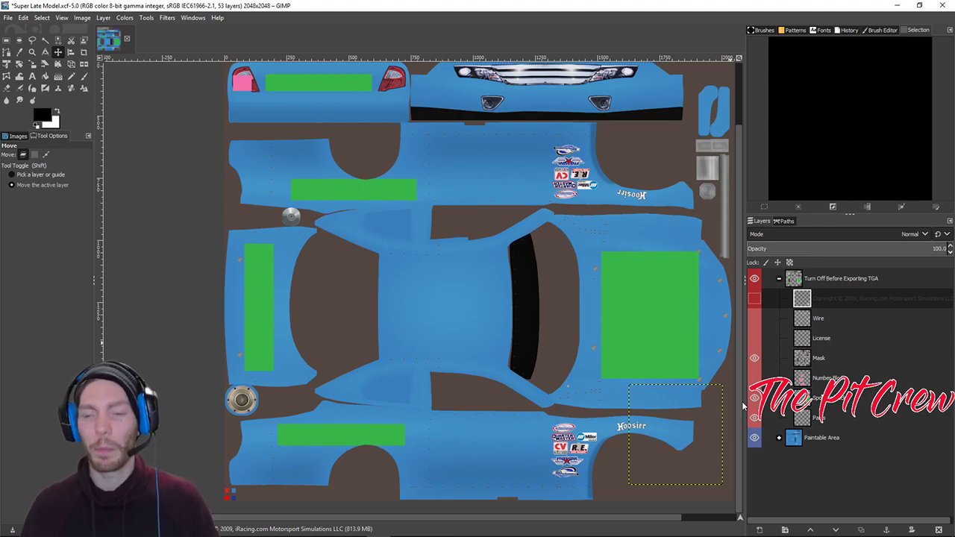
scroll(534, 328, up, 3)
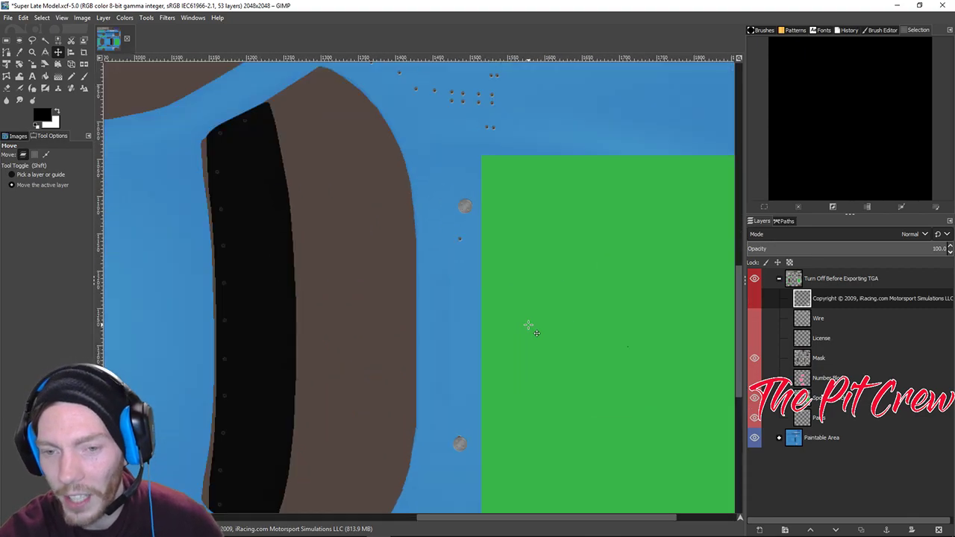
right_click(483, 301)
click(433, 251)
scroll(447, 298, down, 10)
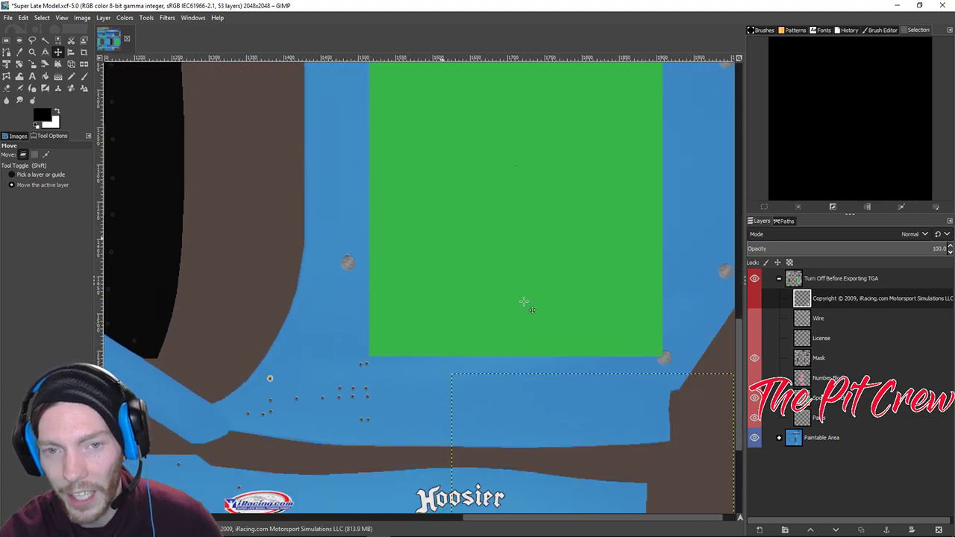
scroll(489, 276, up, 10)
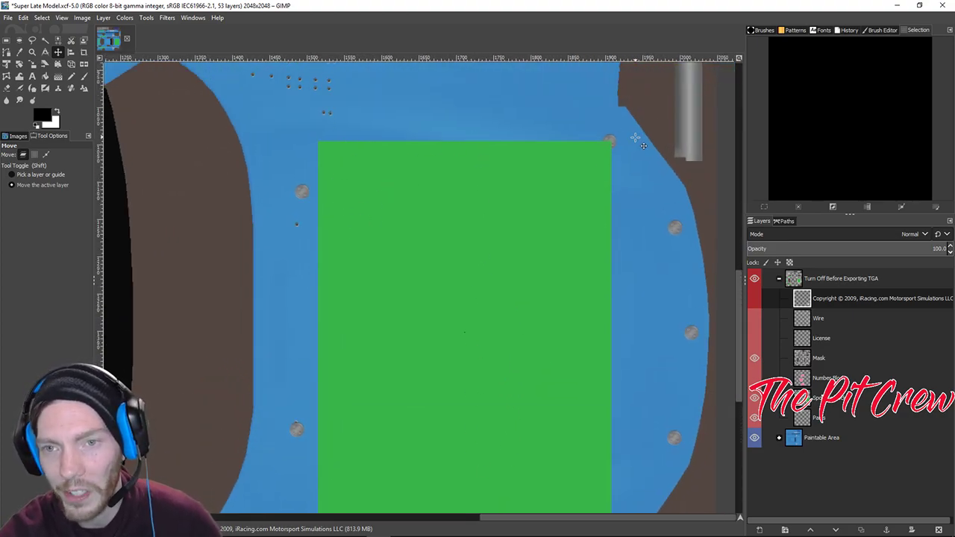
scroll(575, 416, down, 2)
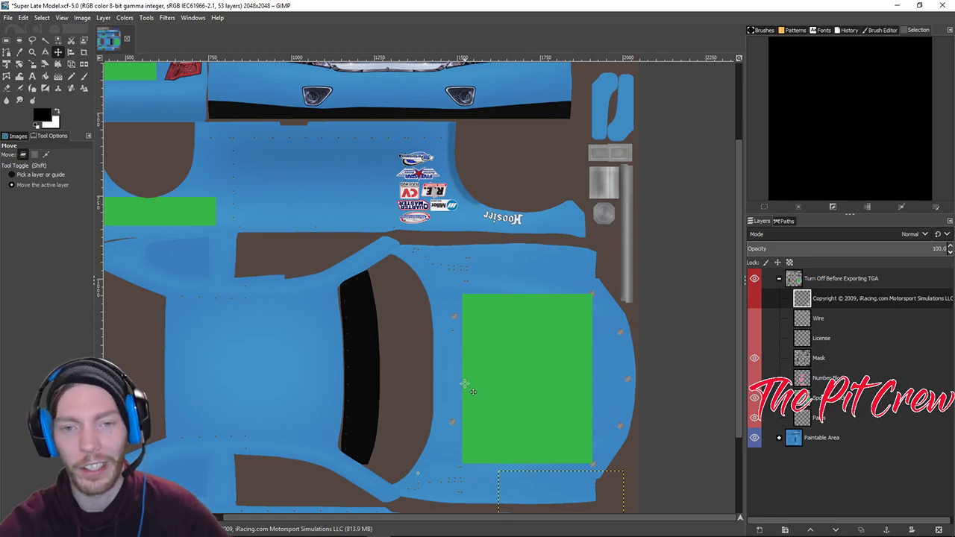
scroll(417, 336, left, 10)
scroll(479, 304, right, 2)
scroll(479, 304, down, 1)
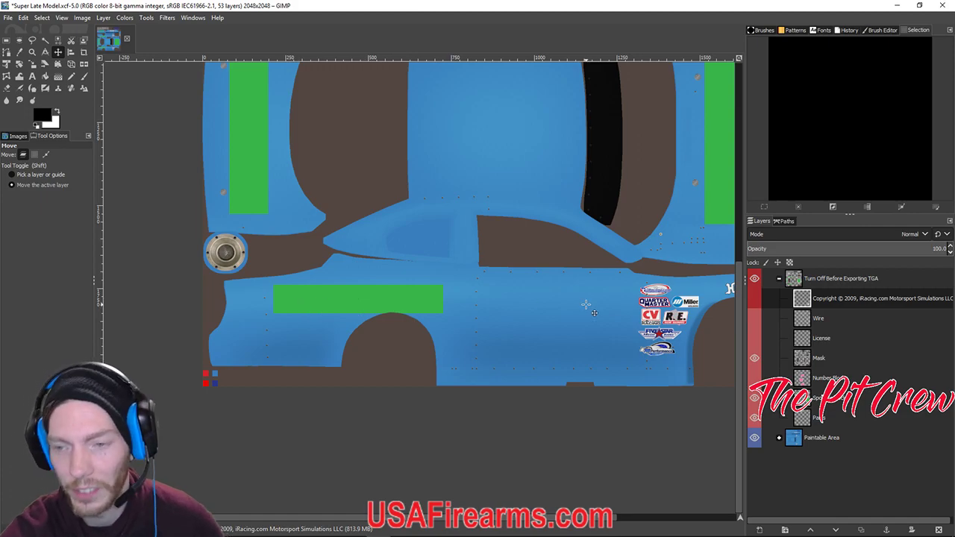
scroll(586, 305, down, 2)
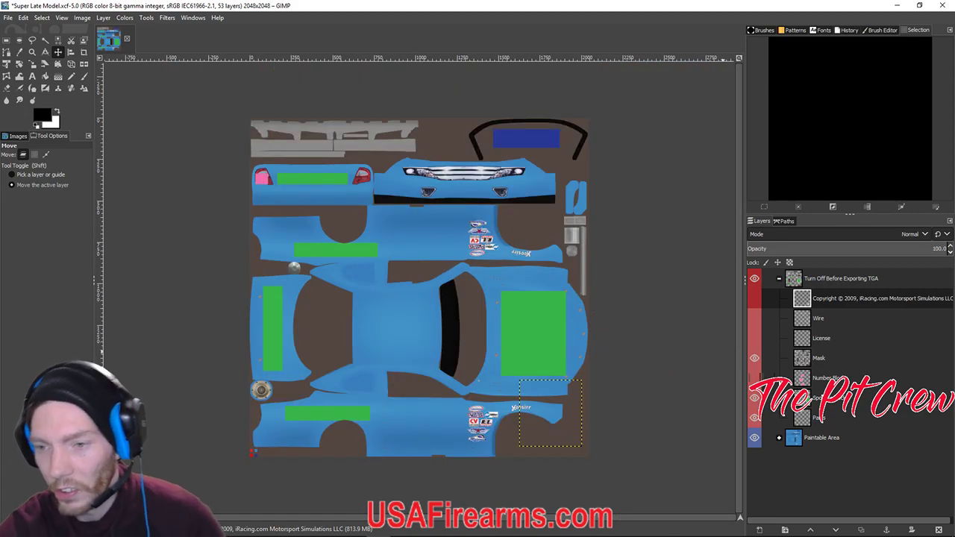
Flick the Mask off and on, hide the green-rectangle layer, and toggle the grey trim layer twice.
click(755, 358)
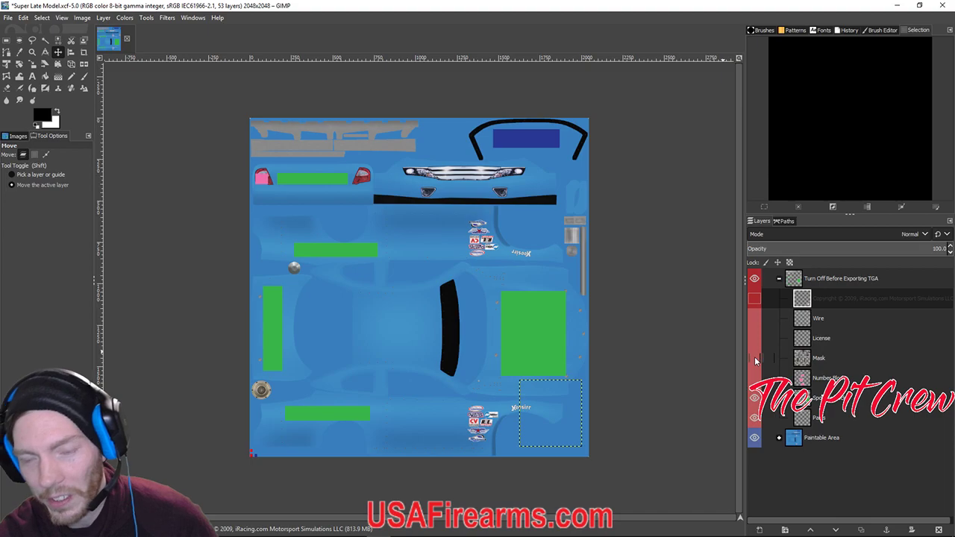
click(754, 358)
click(754, 399)
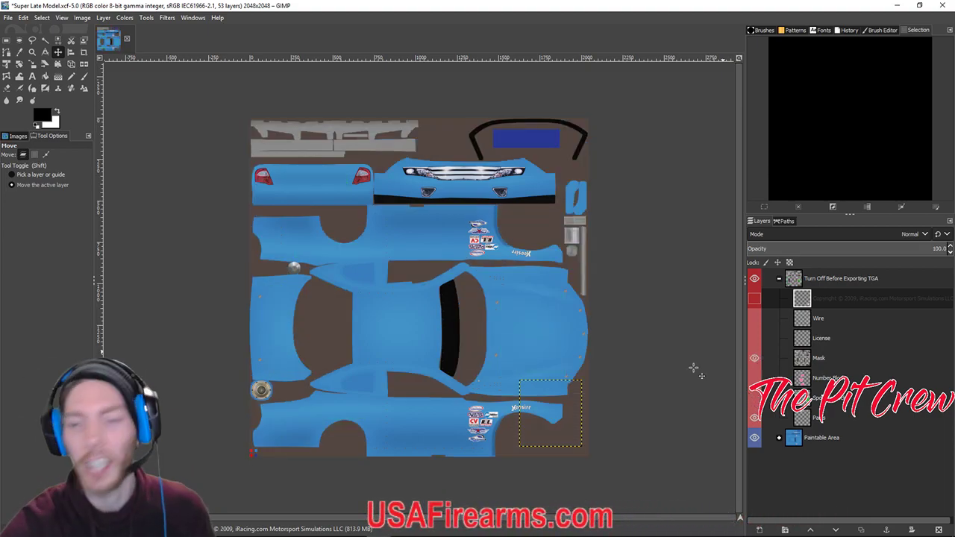
click(755, 418)
click(754, 419)
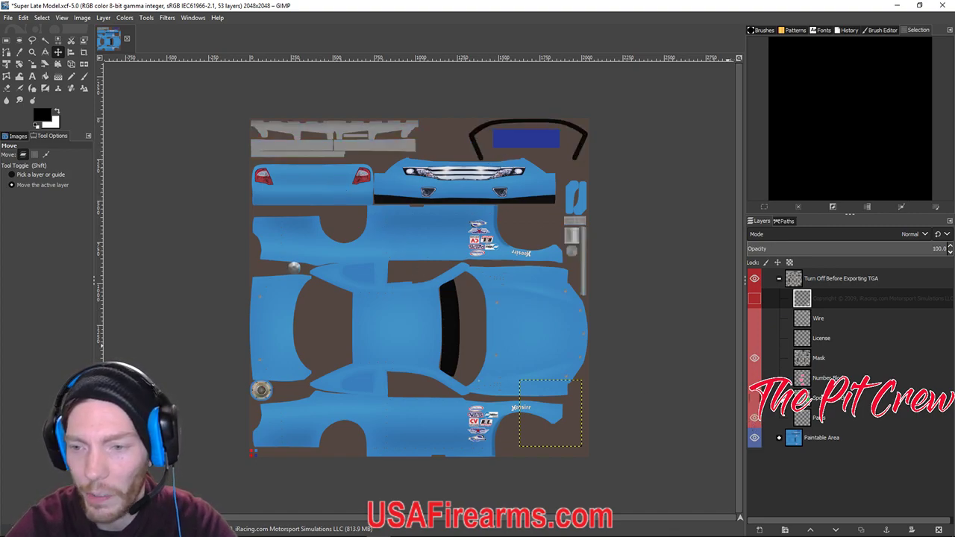
click(755, 419)
click(755, 418)
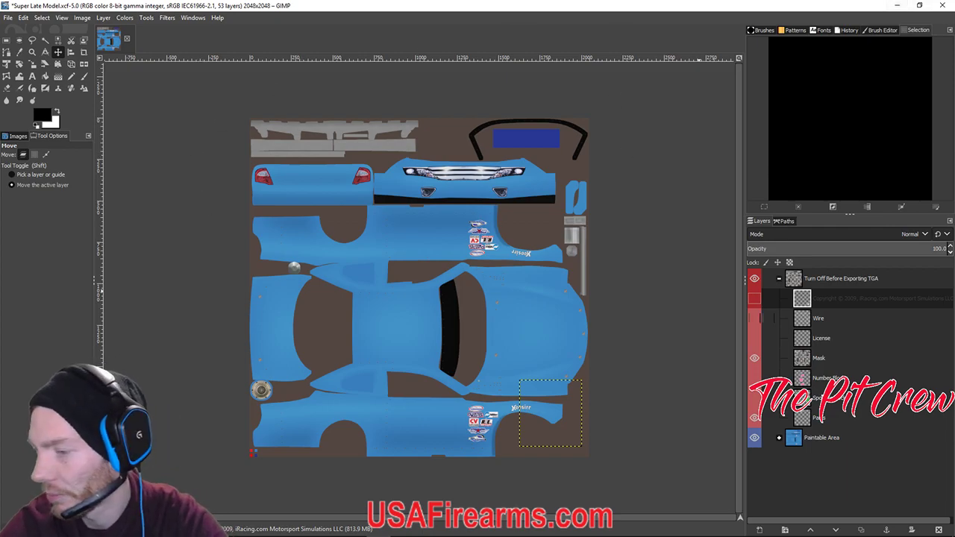
Bring Discord forward, move its window aside, and open another direct-message conversation.
key(alt+Tab)
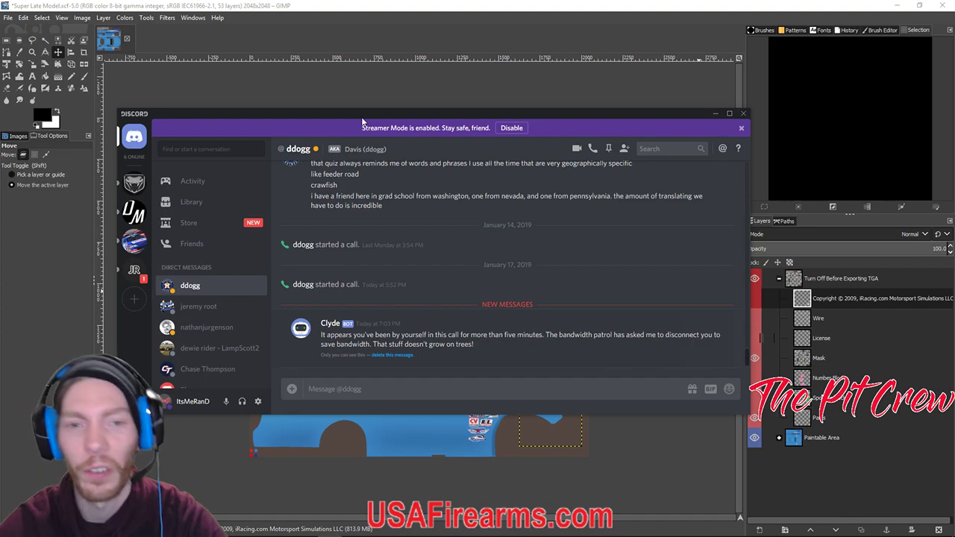
drag(365, 118, 954, 88)
key(alt+Tab)
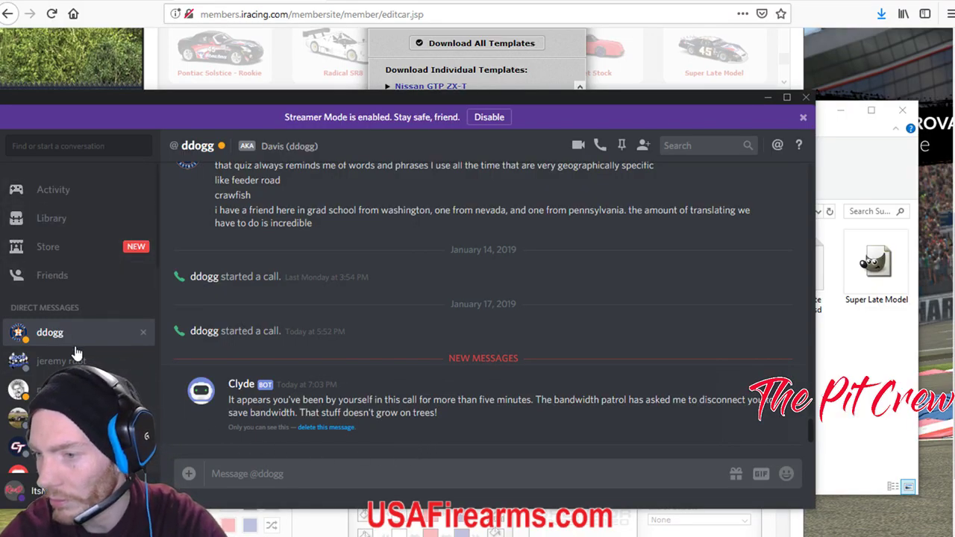
scroll(62, 362, down, 2)
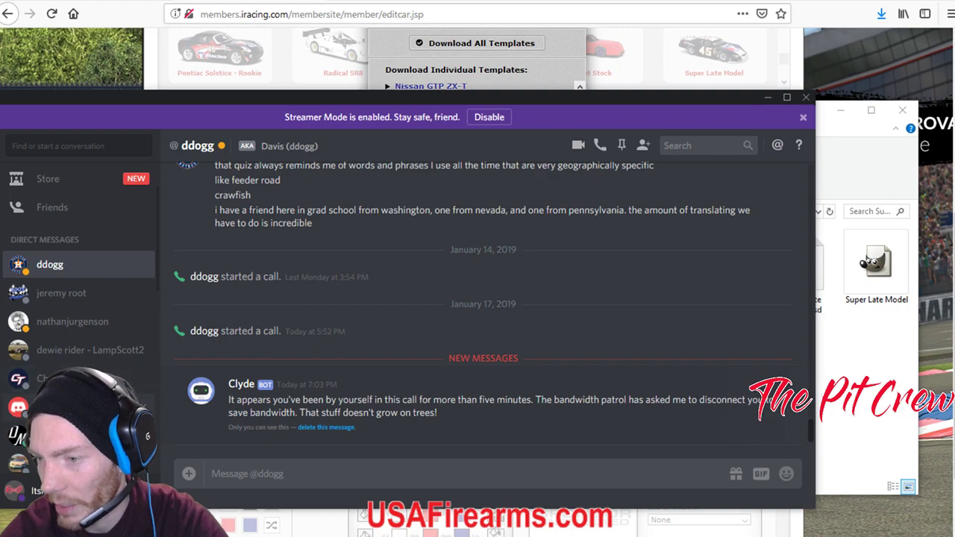
click(67, 463)
Enlarge and close the first three #74 car reference photos in the chat.
scroll(342, 381, up, 4)
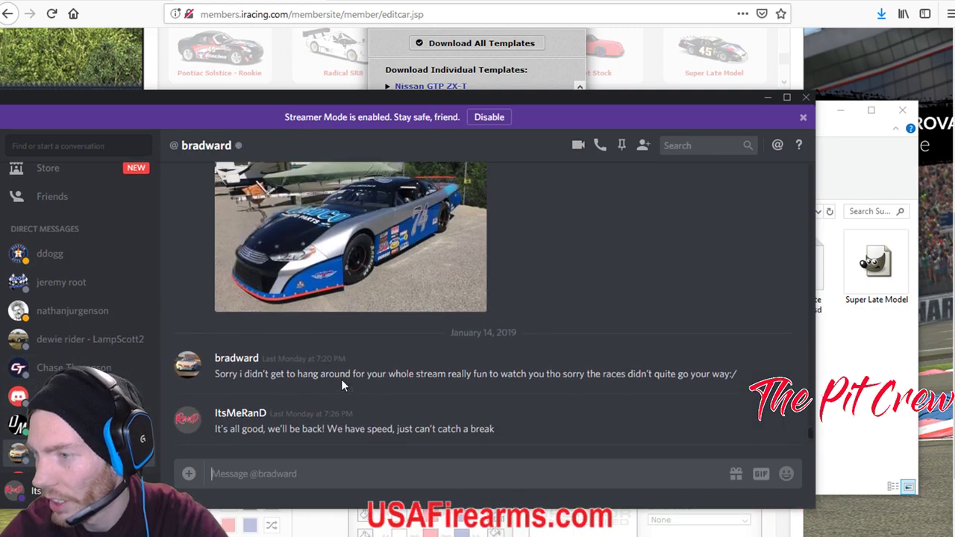
scroll(343, 382, up, 1)
click(365, 384)
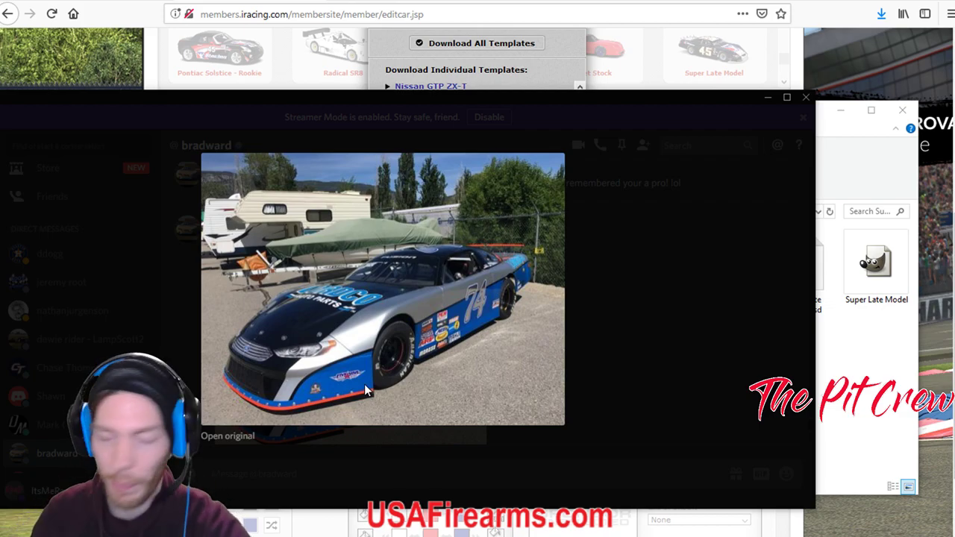
key(Escape)
scroll(572, 361, down, 5)
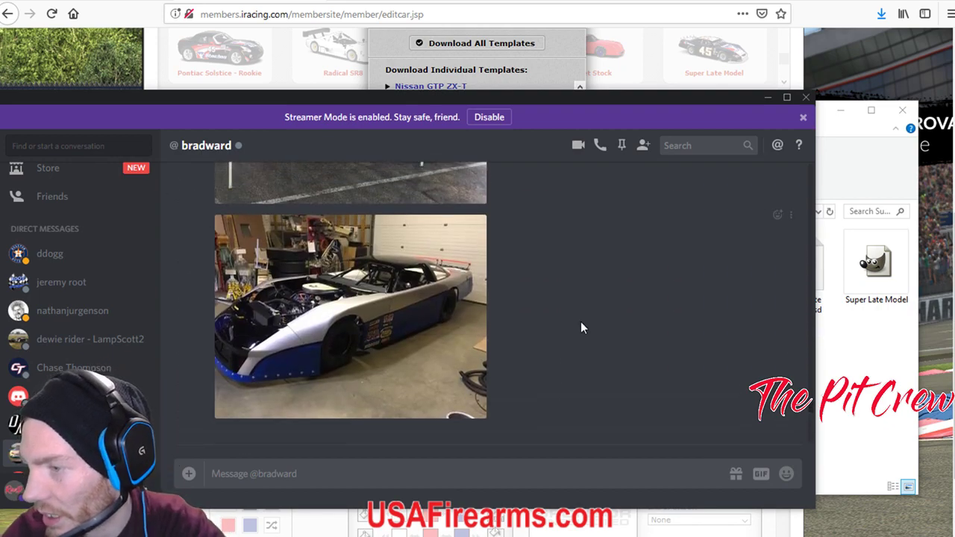
click(373, 320)
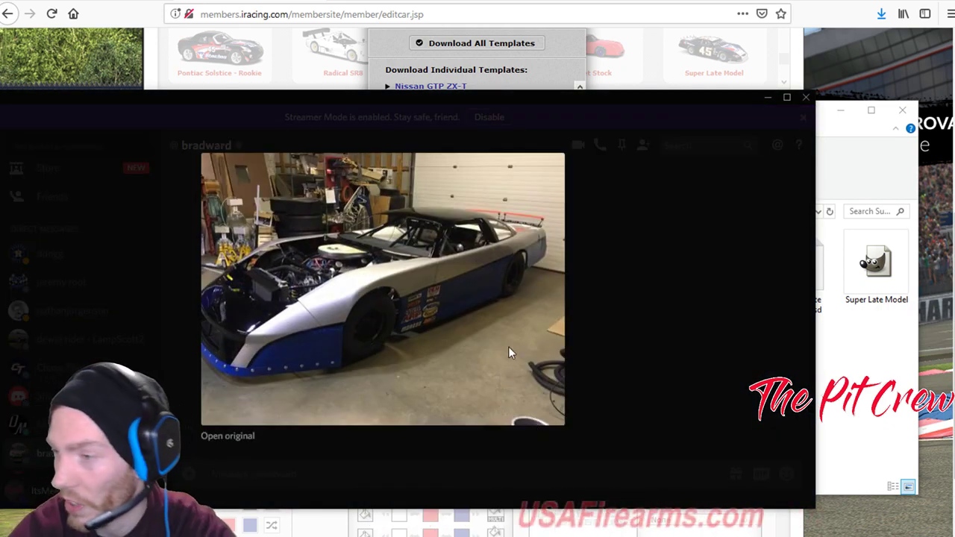
key(Escape)
scroll(399, 393, up, 2)
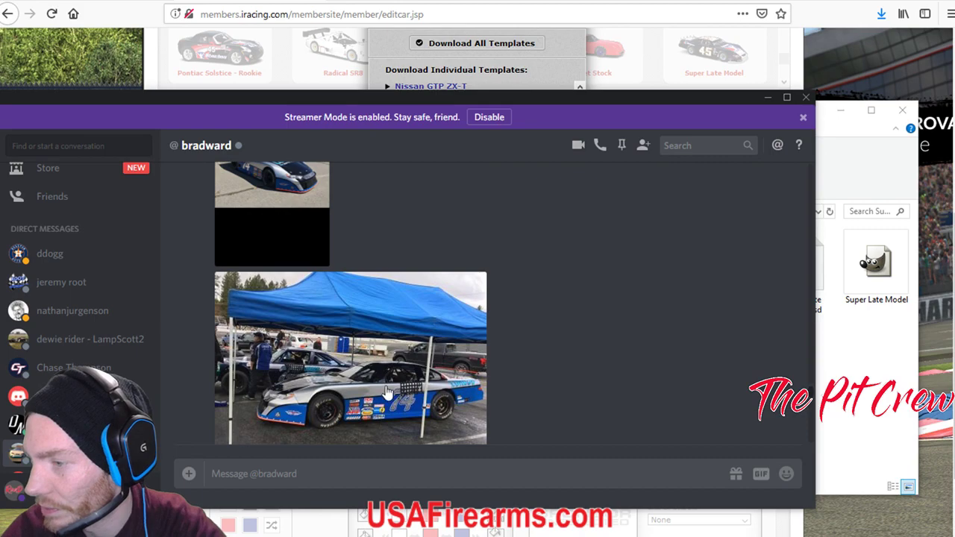
click(365, 384)
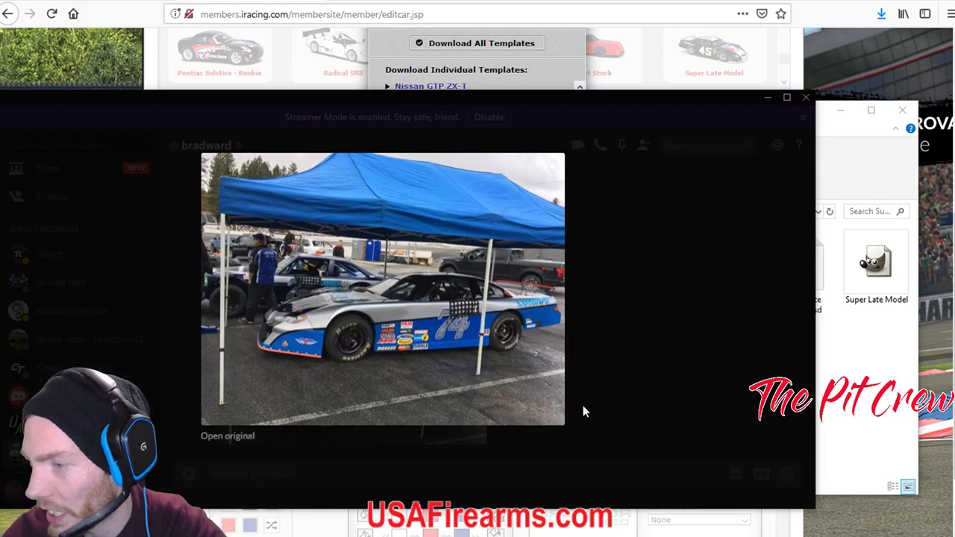
key(Escape)
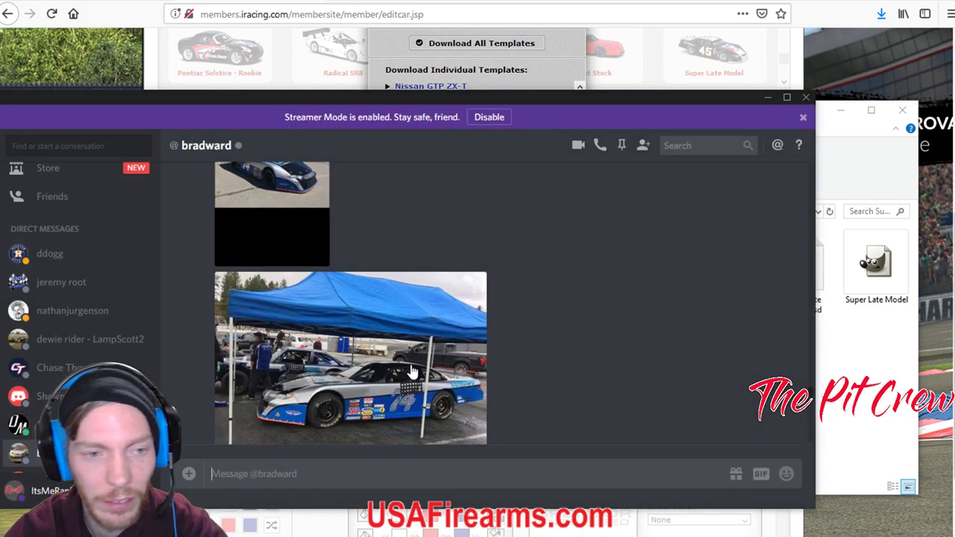
View the wide shot and rear photo of the car, then scroll down to the latest photo.
scroll(380, 360, up, 2)
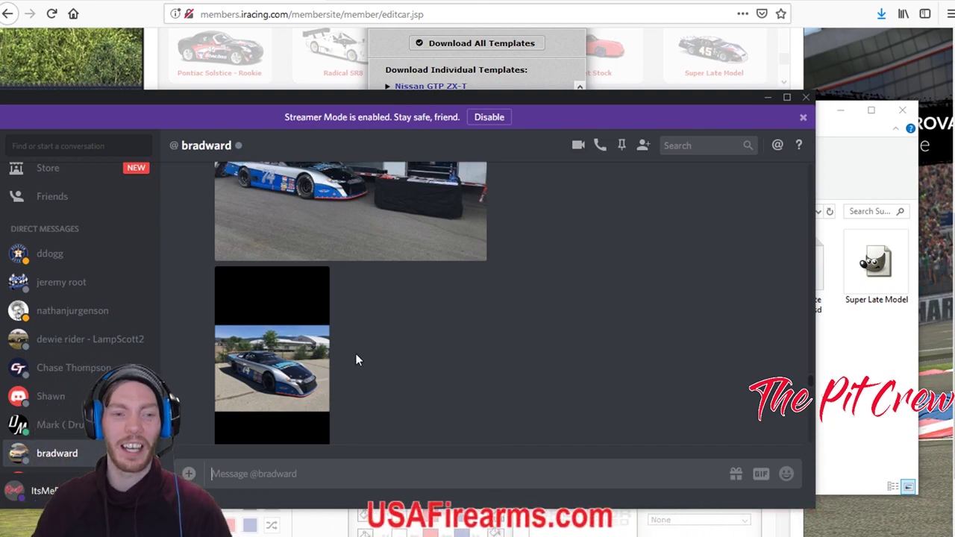
click(340, 362)
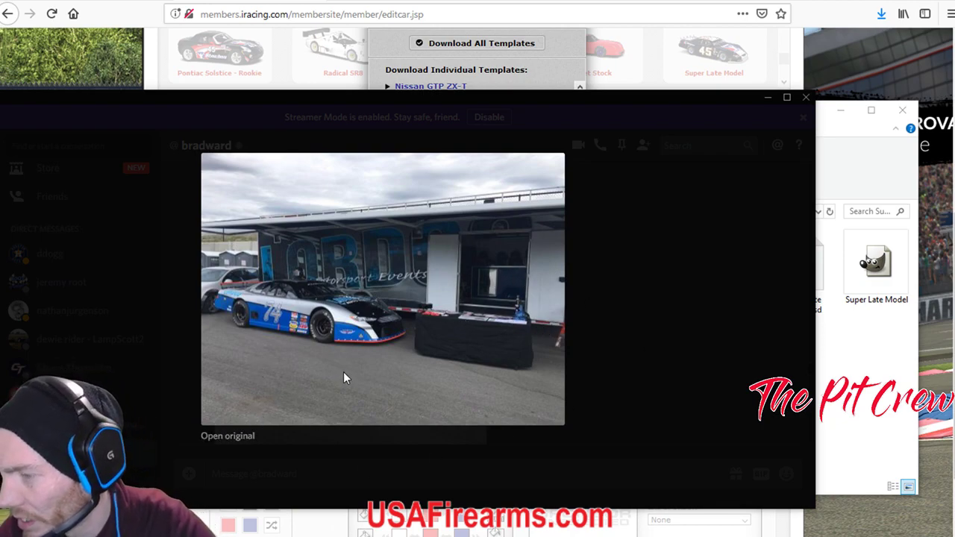
key(Escape)
scroll(463, 395, down, 5)
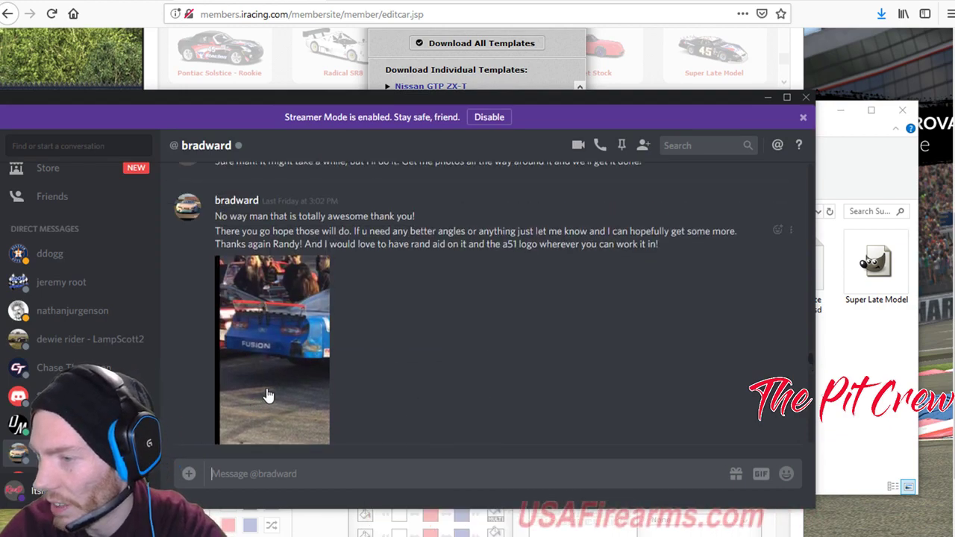
click(264, 395)
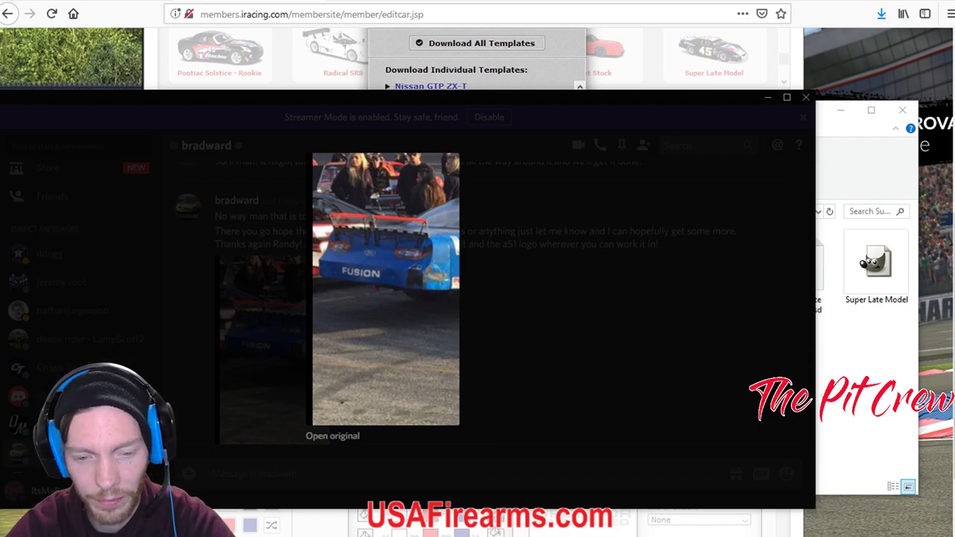
click(545, 306)
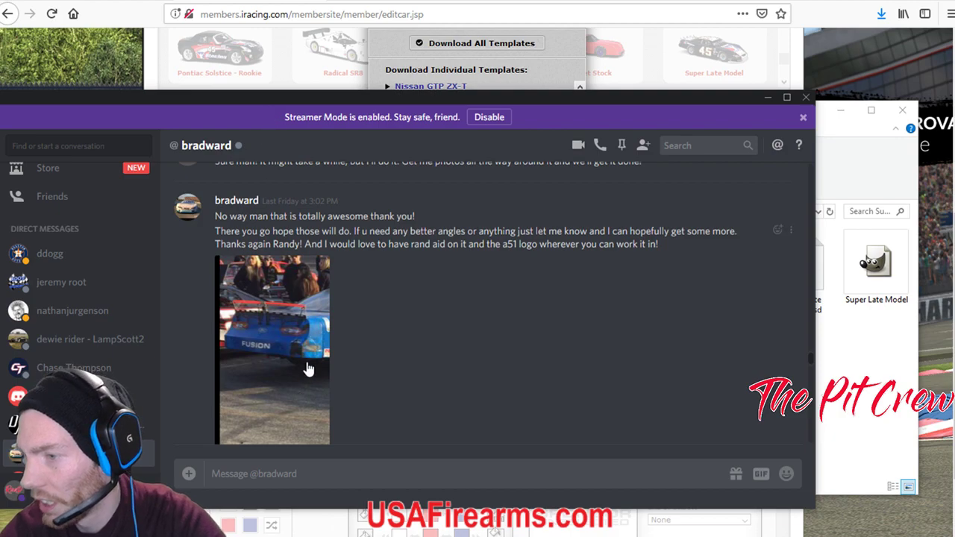
scroll(306, 369, down, 8)
scroll(321, 381, down, 10)
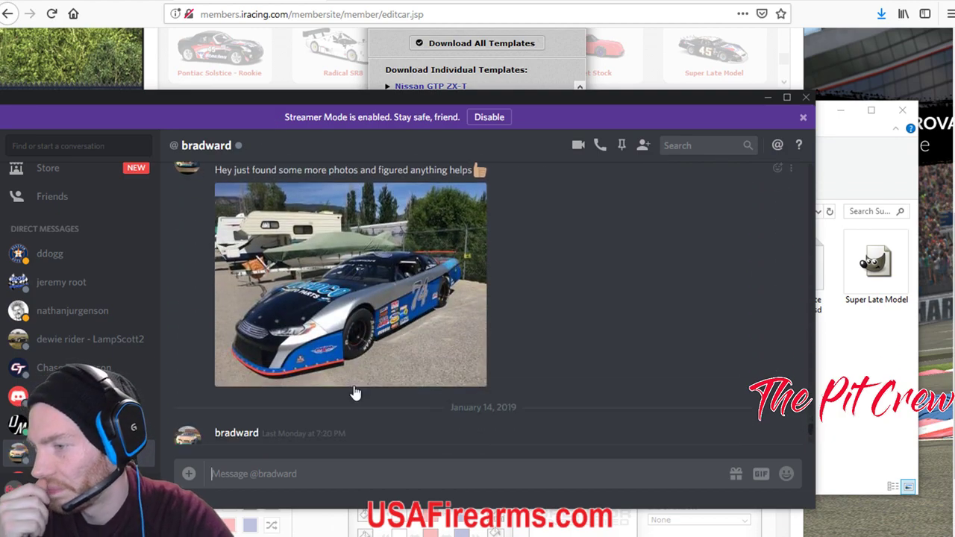
Preview the newest car photo, copy its link, and open it in Firefox.
right_click(314, 264)
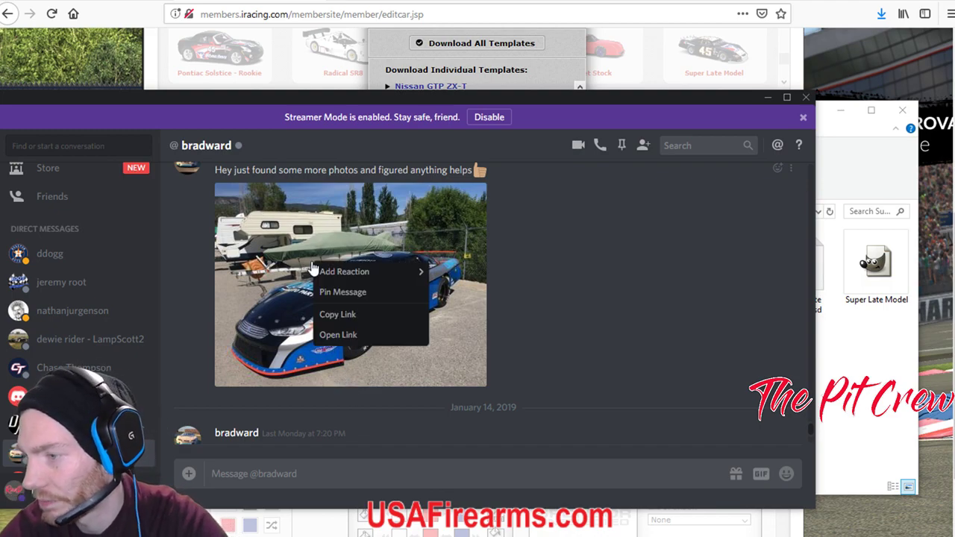
click(345, 317)
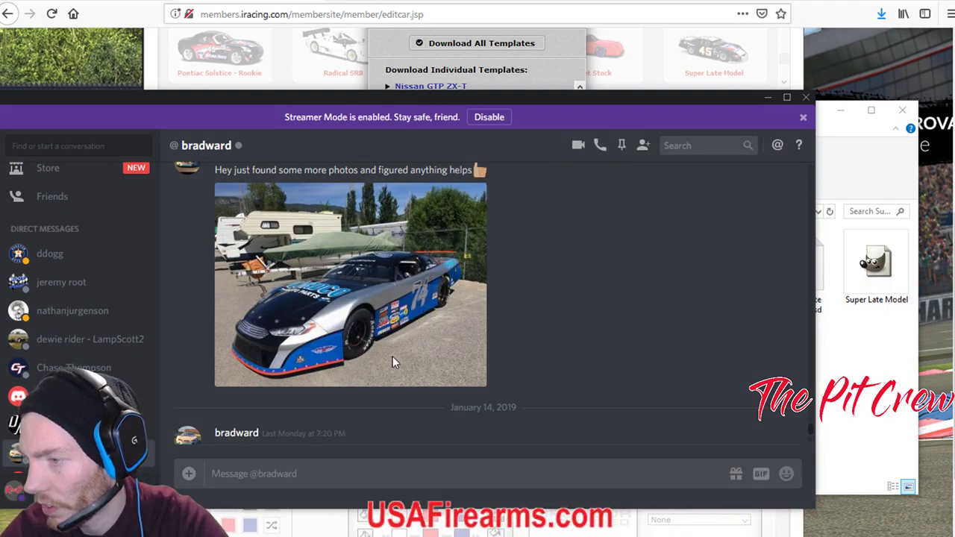
click(400, 362)
right_click(376, 270)
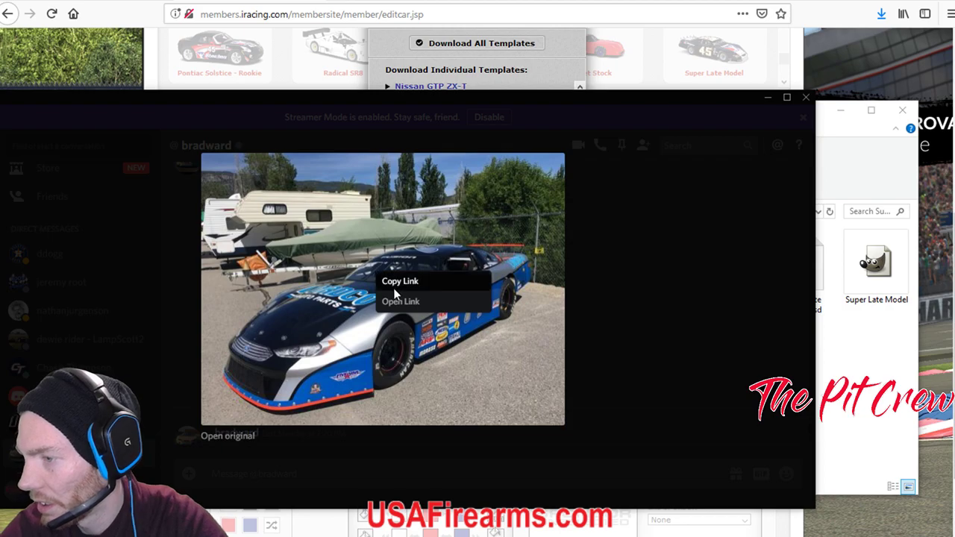
click(392, 282)
right_click(330, 298)
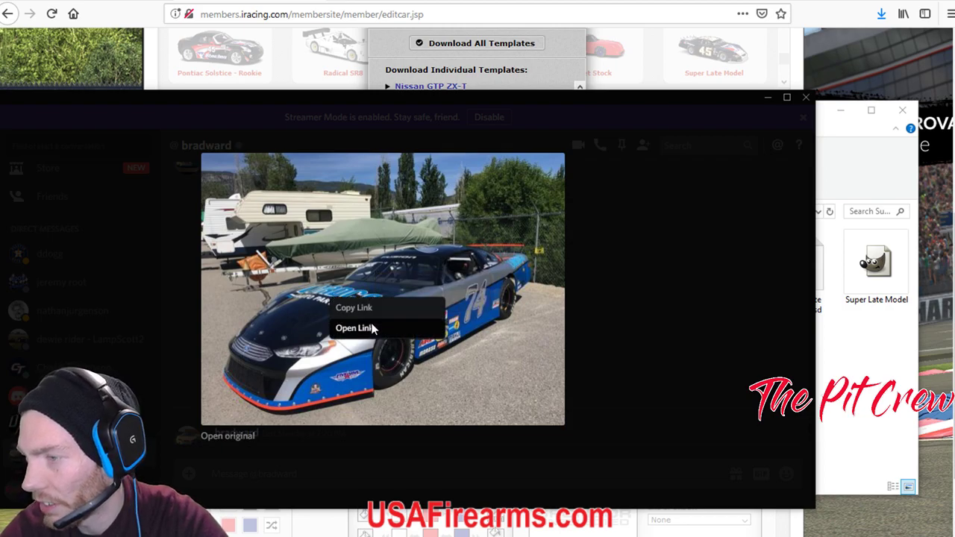
click(358, 329)
right_click(437, 301)
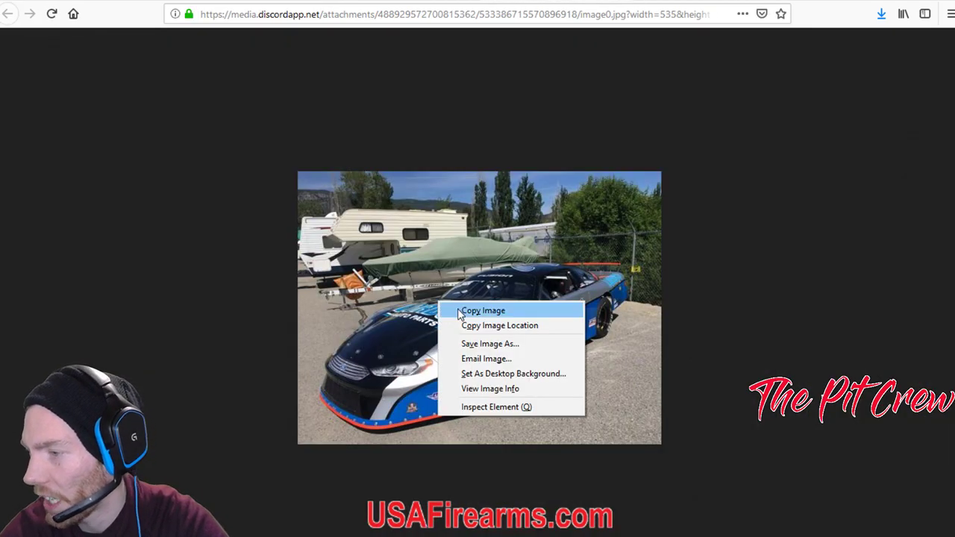
click(496, 345)
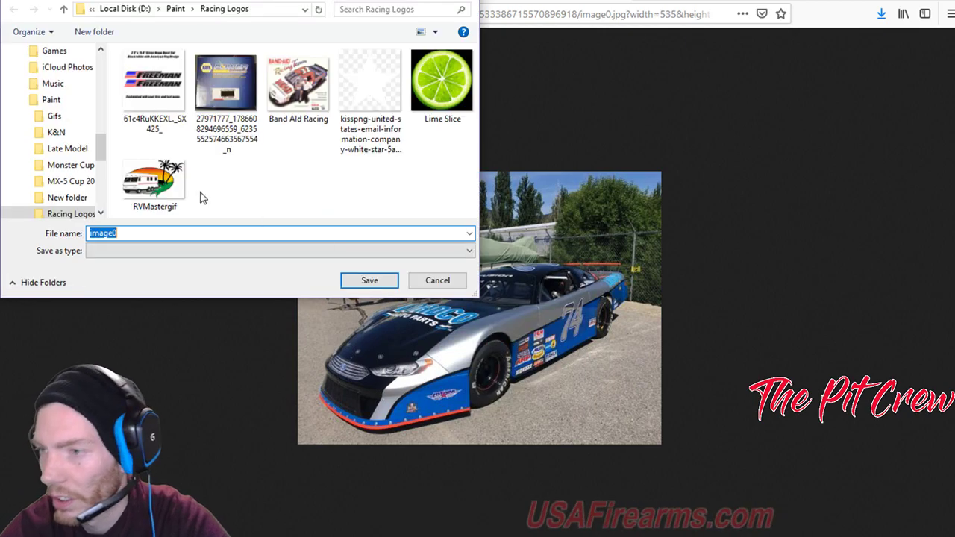
scroll(64, 192, down, 2)
scroll(66, 194, up, 2)
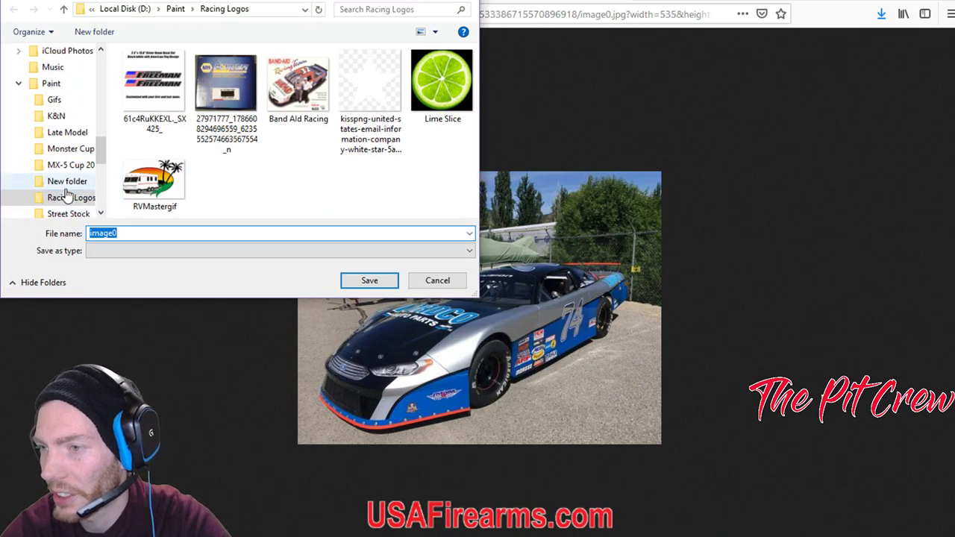
scroll(66, 193, down, 4)
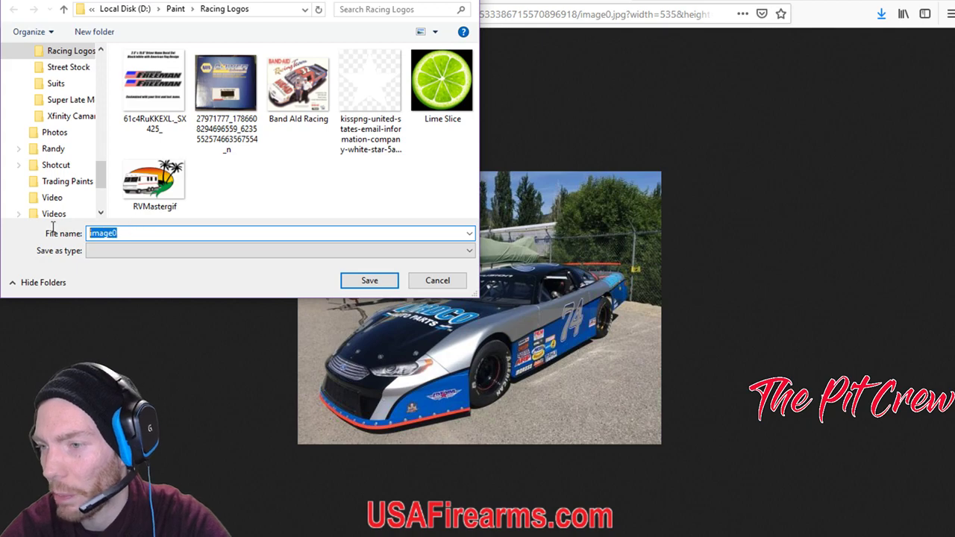
double_click(137, 235)
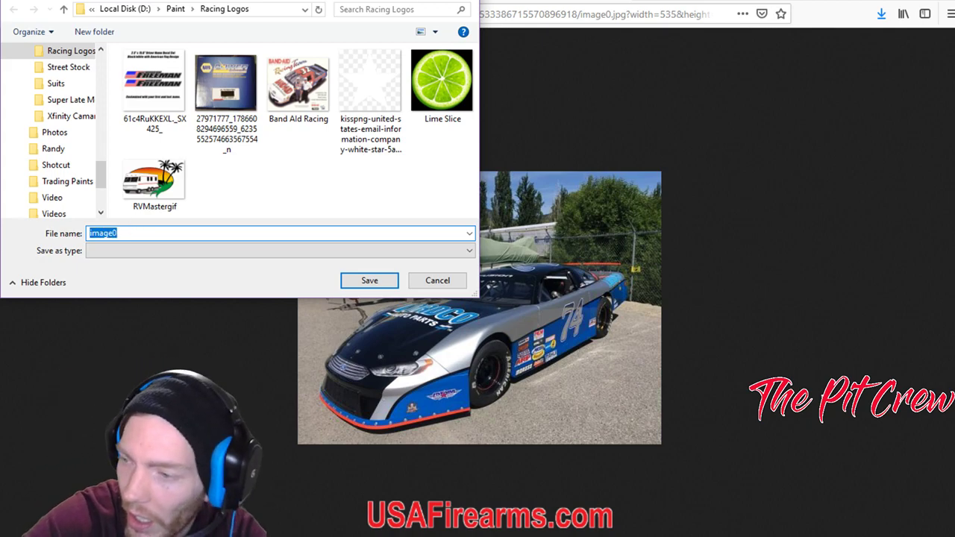
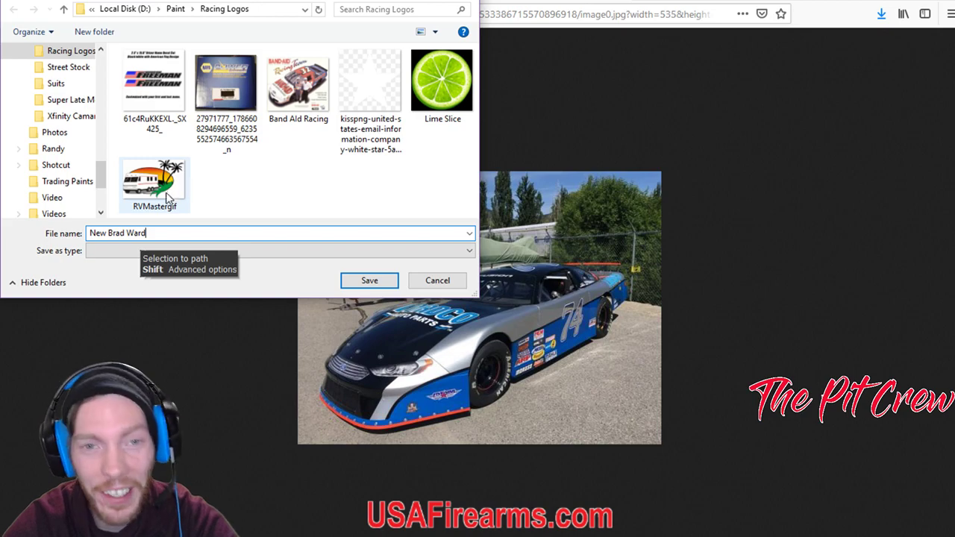
click(356, 276)
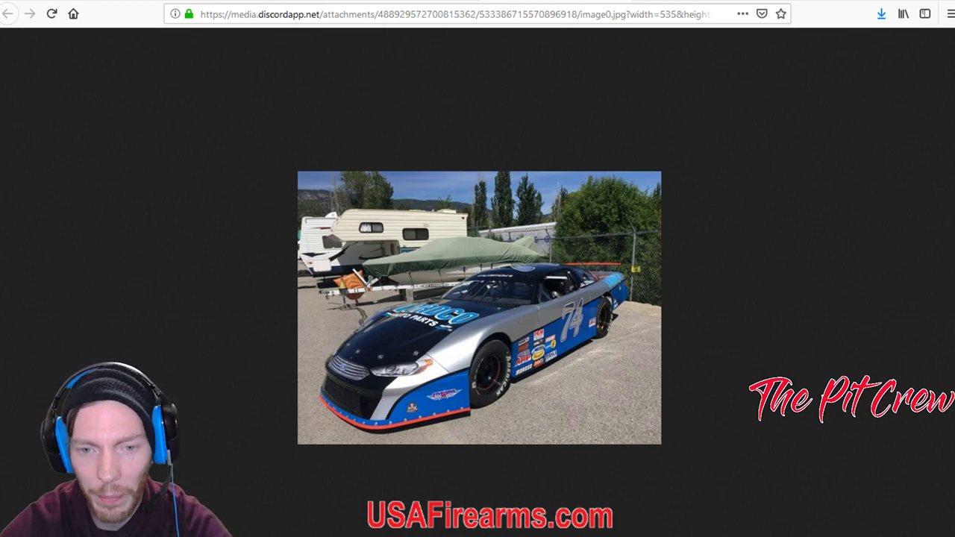
key(alt+Tab)
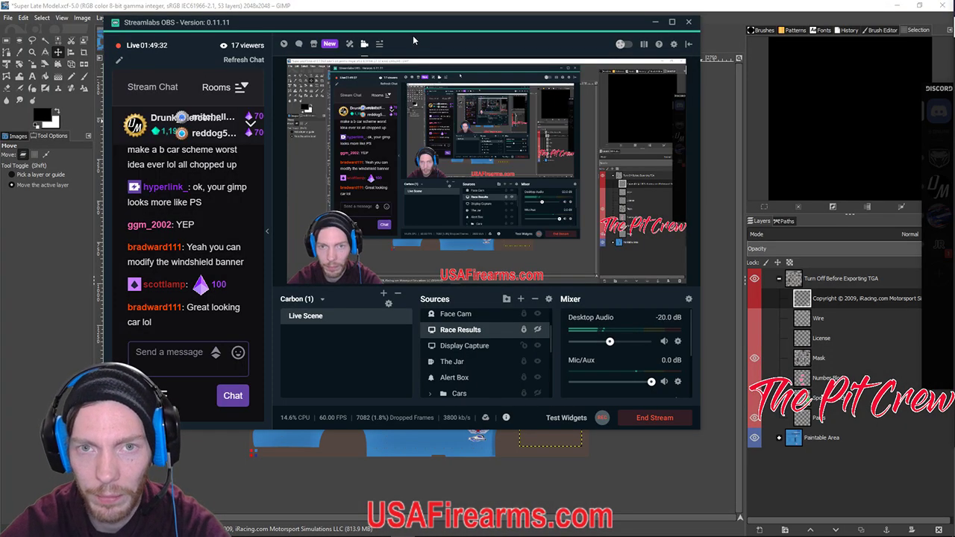
Move the streaming window aside and start File > Open in the Paint folder.
drag(249, 16, 954, 18)
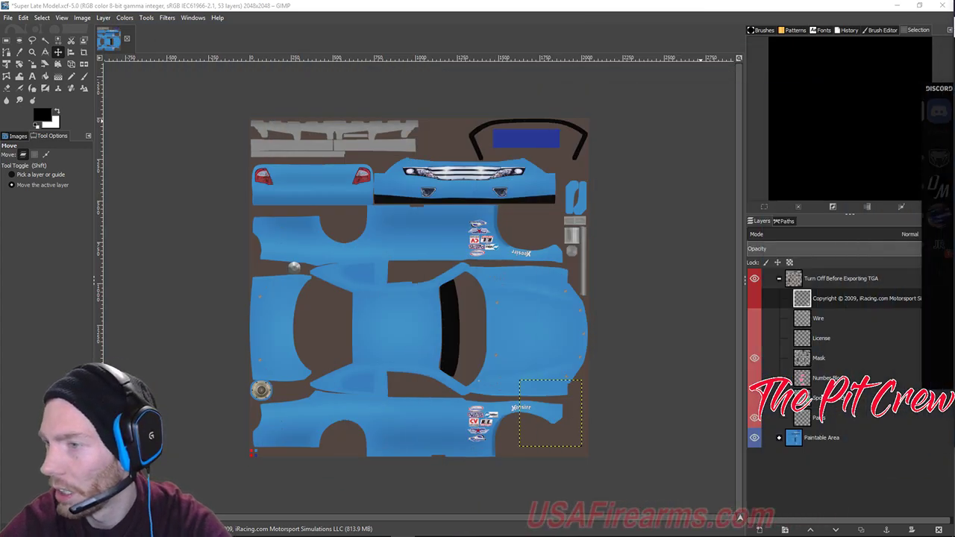
click(8, 17)
click(26, 55)
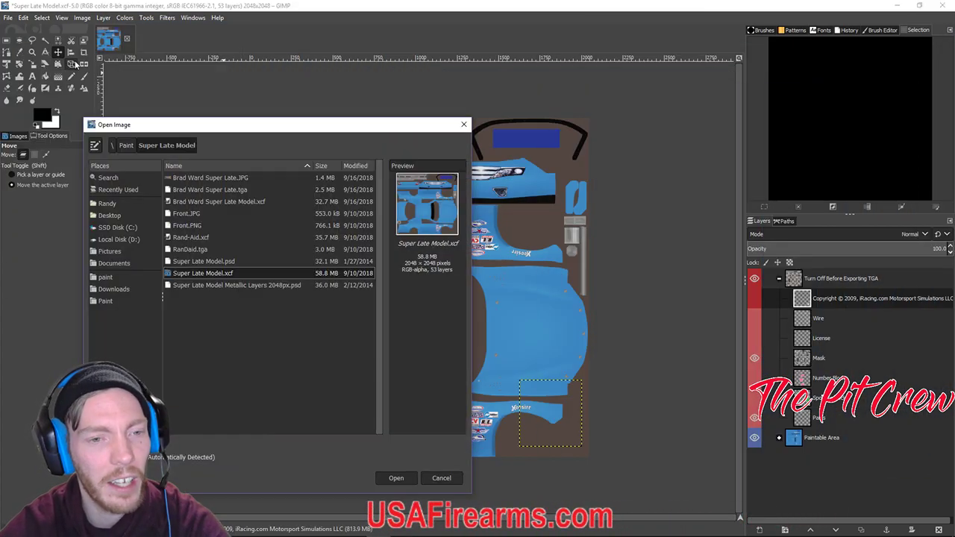
click(105, 301)
scroll(251, 314, down, 5)
scroll(252, 321, down, 3)
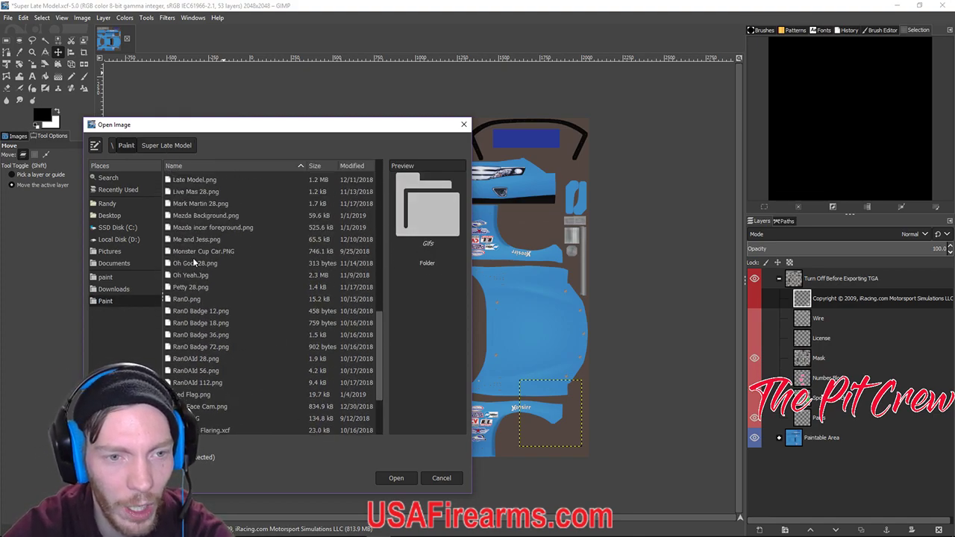
scroll(168, 279, up, 2)
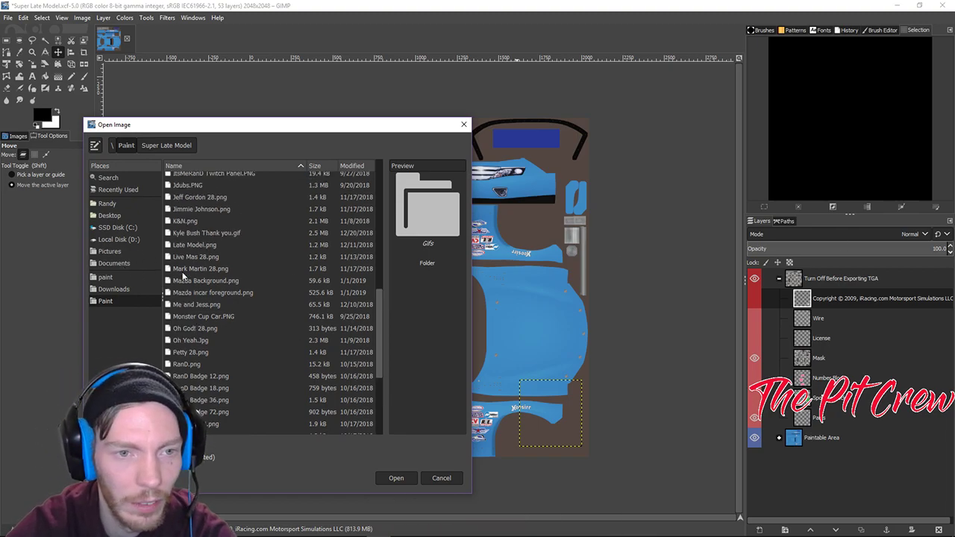
key(alt+Tab)
key(alt+Tab)
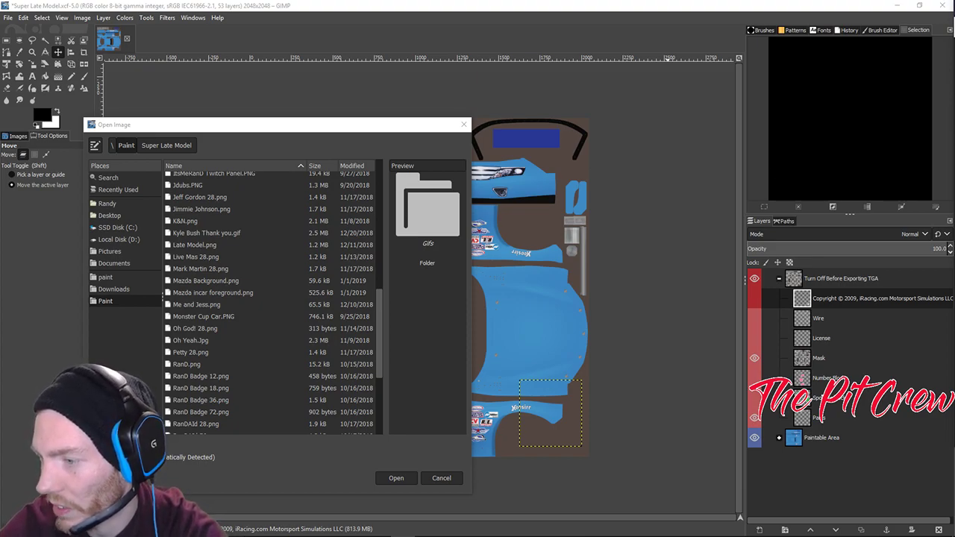
scroll(231, 250, up, 10)
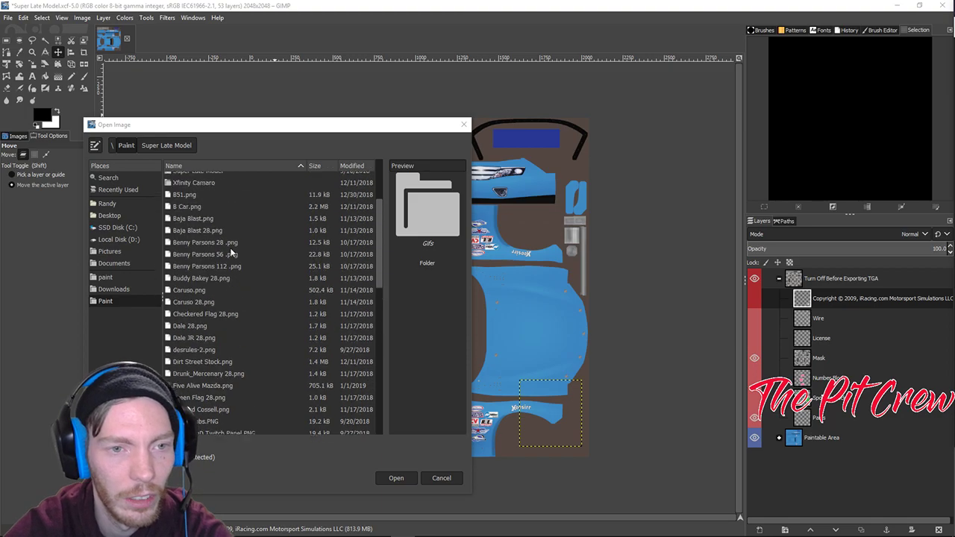
double_click(207, 250)
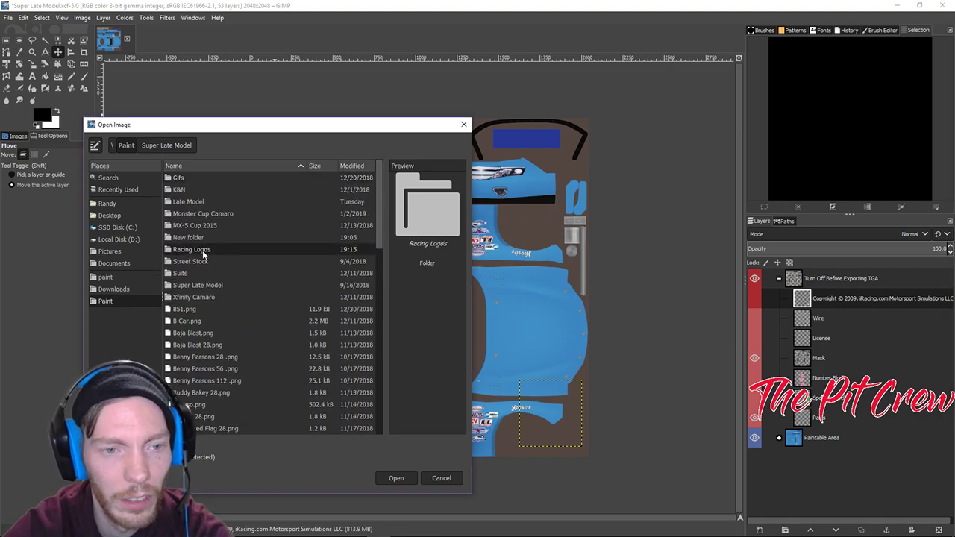
scroll(224, 283, down, 15)
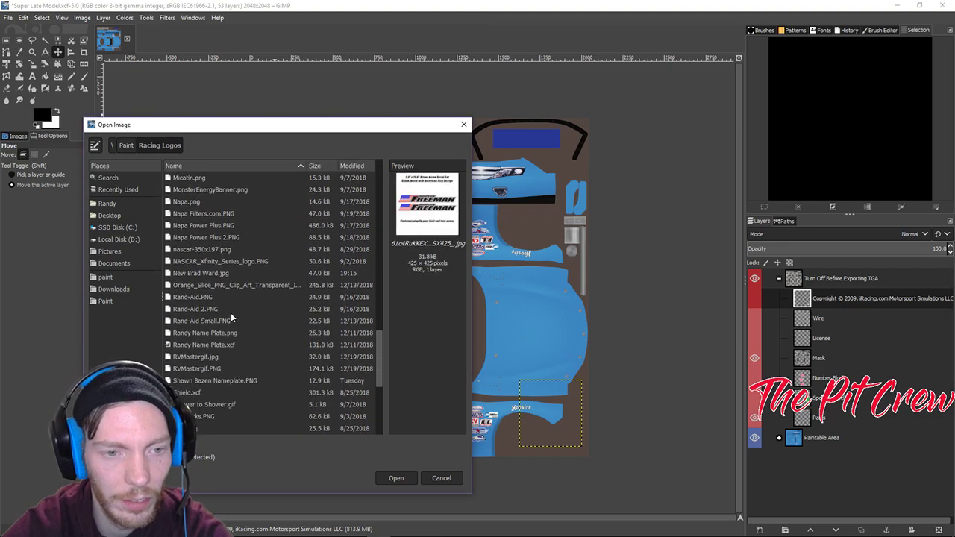
scroll(230, 322, up, 5)
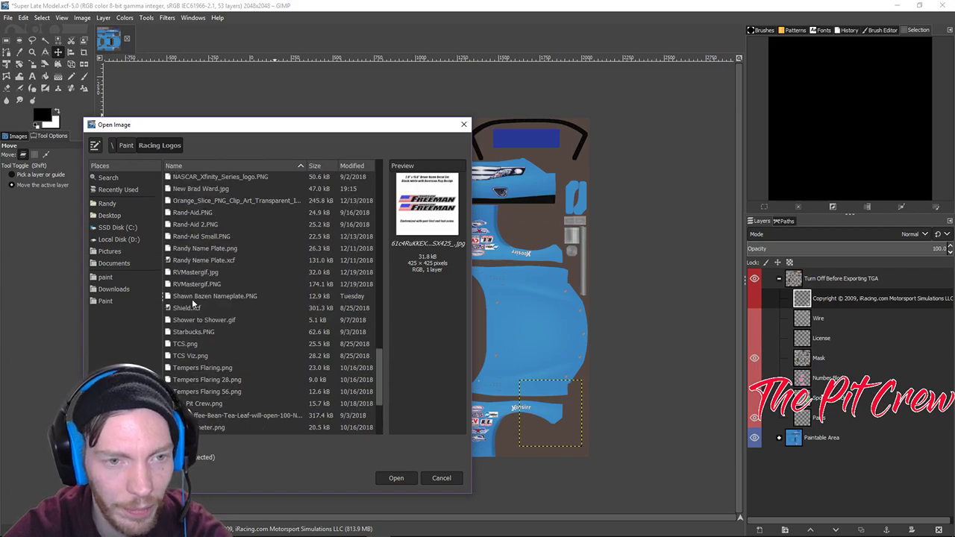
scroll(197, 294, up, 2)
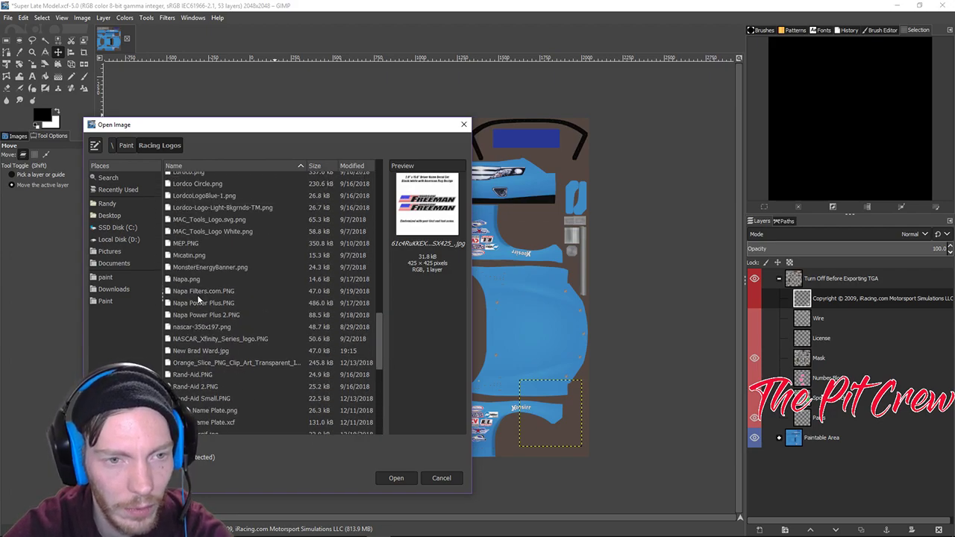
scroll(224, 293, down, 2)
double_click(251, 320)
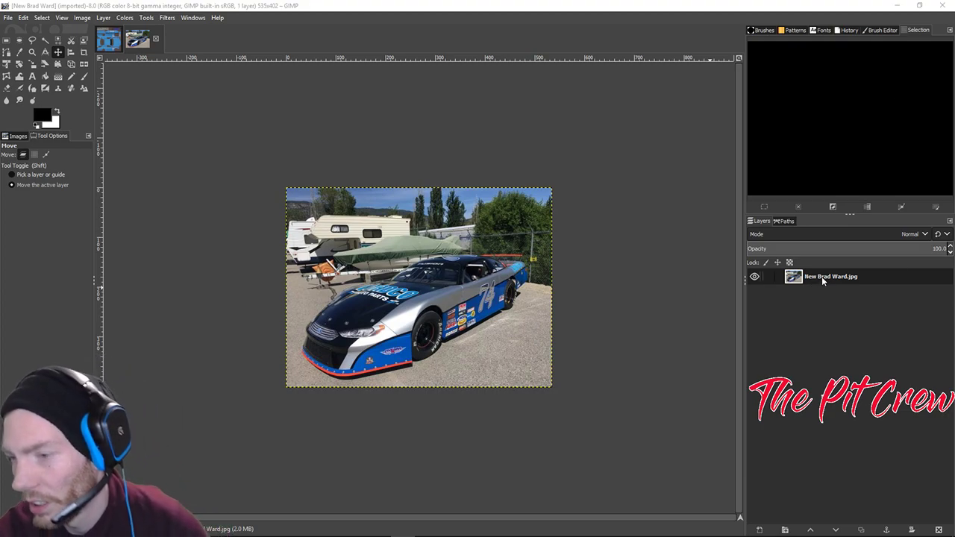
click(108, 44)
click(134, 43)
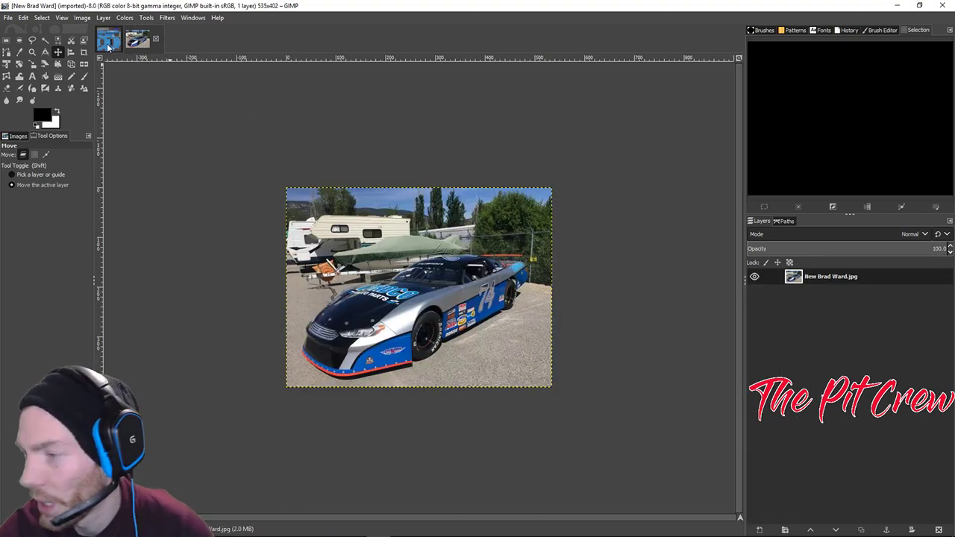
click(108, 43)
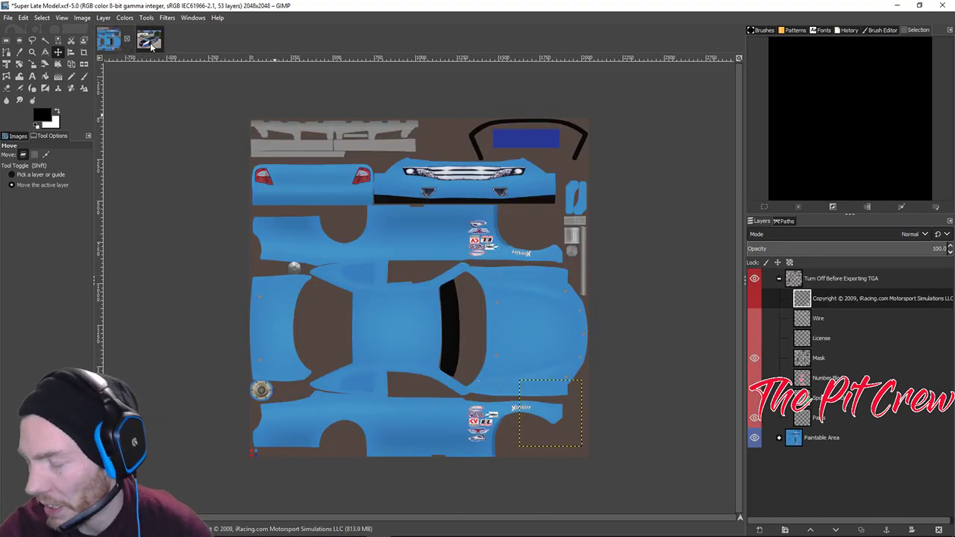
click(149, 42)
scroll(664, 192, up, 2)
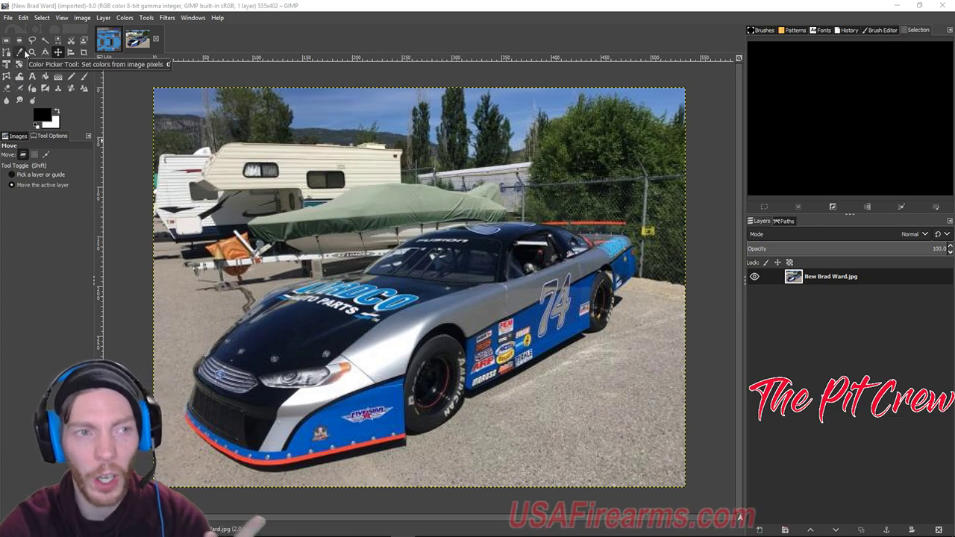
Pick the car body's blue as foreground with the Color Picker, then return to the Super Late Model template.
click(21, 52)
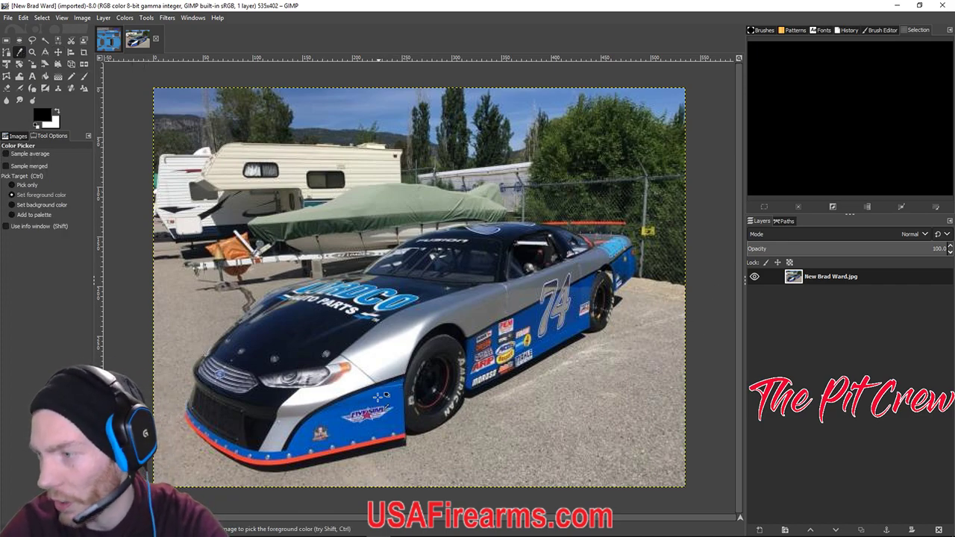
scroll(382, 395, up, 3)
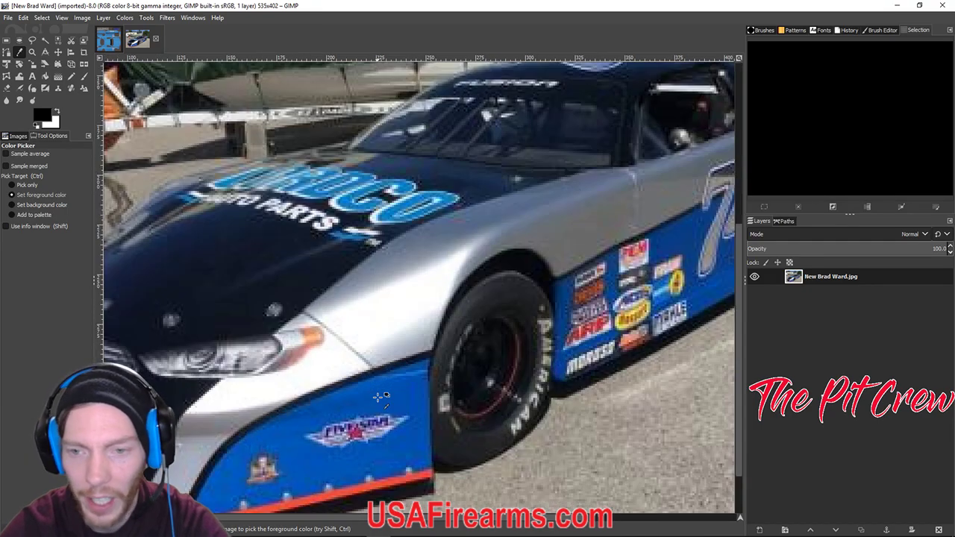
scroll(587, 221, down, 2)
scroll(588, 228, up, 1)
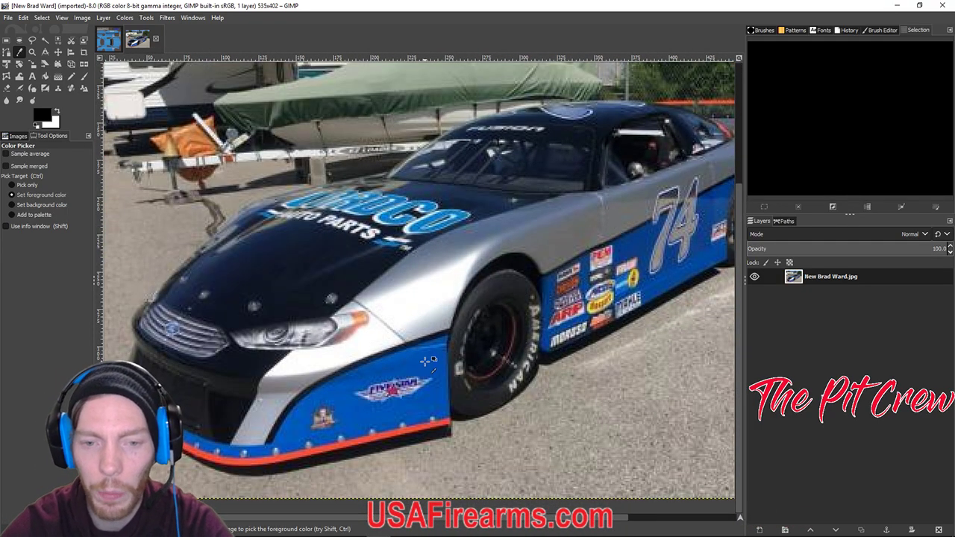
click(425, 361)
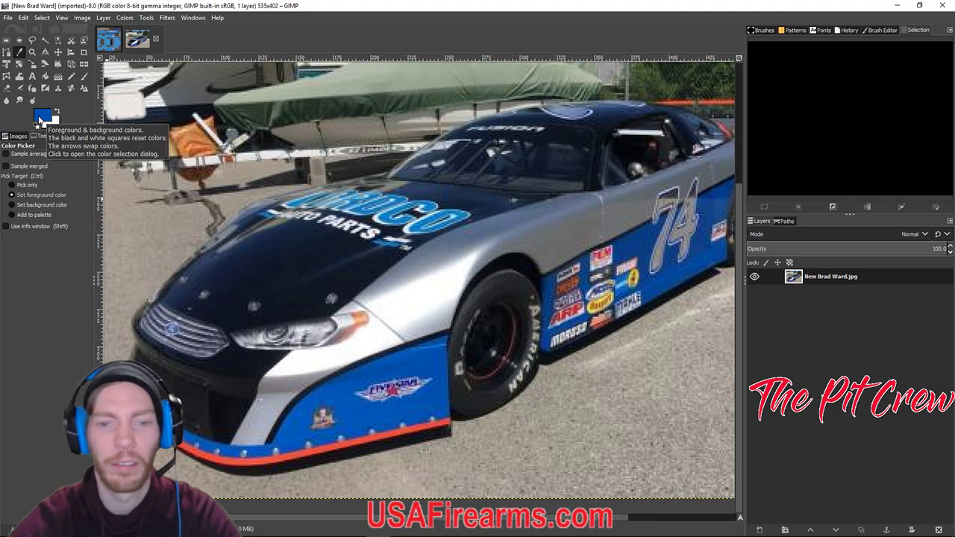
click(113, 41)
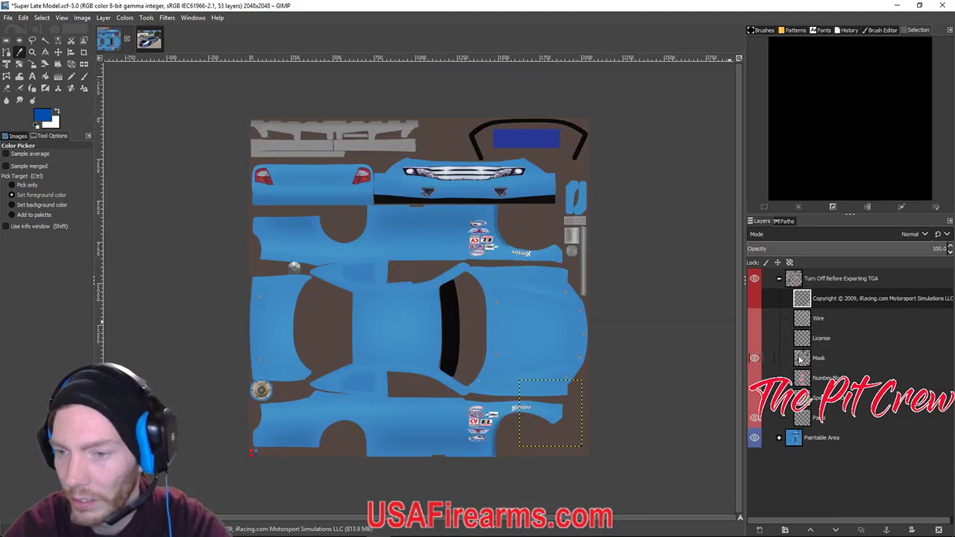
Delete the Patterns layer group inside Paintable Area, leaving the template with 29 layers.
click(779, 438)
scroll(802, 431, down, 5)
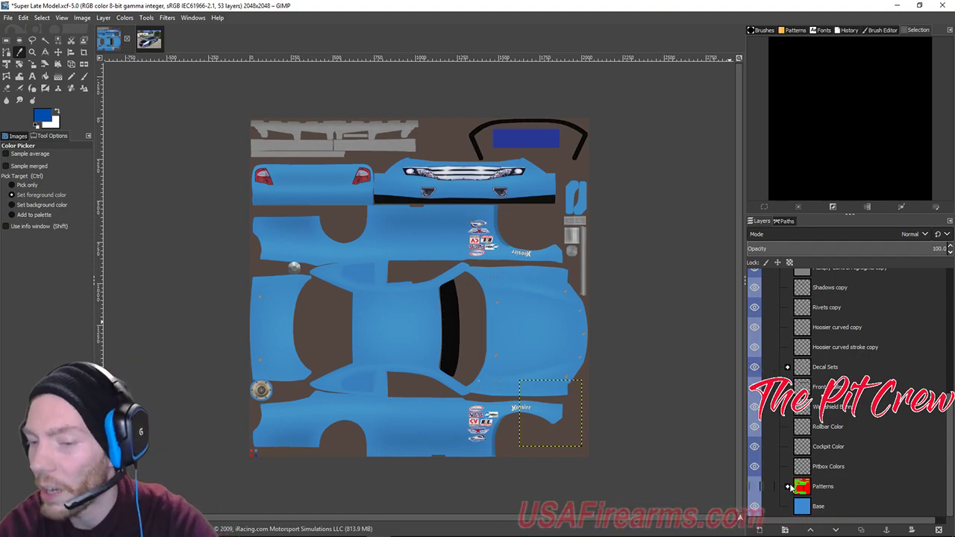
click(881, 487)
right_click(835, 483)
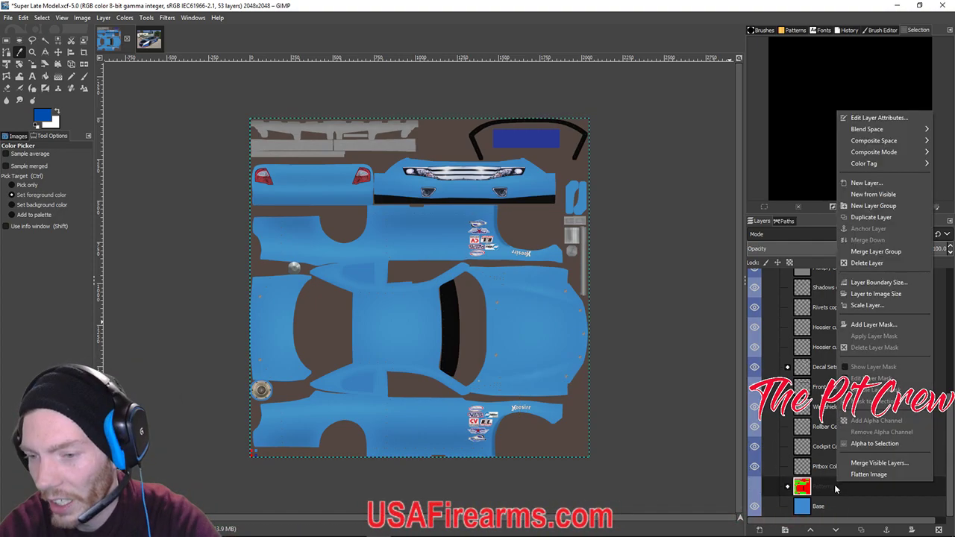
click(876, 264)
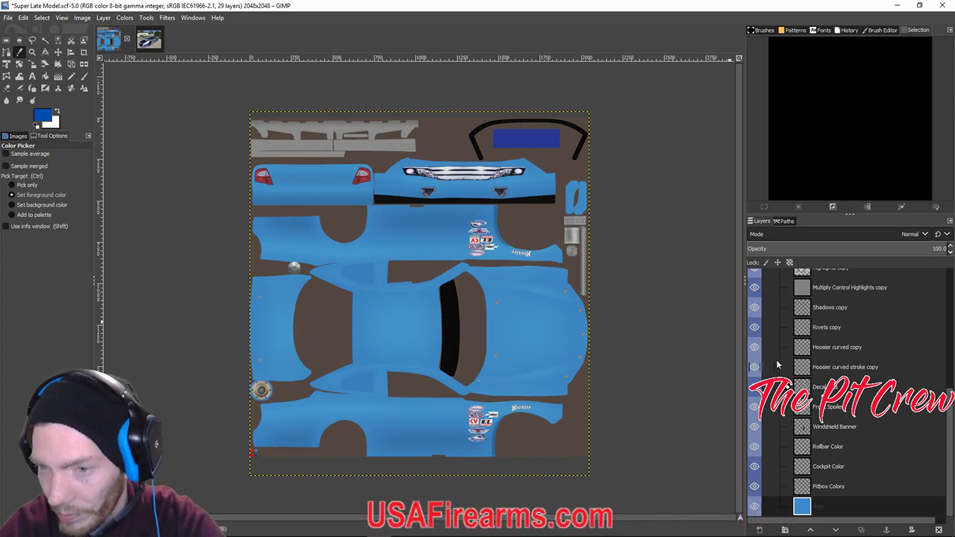
In the Decals group, hide the Decal 5, 4 and 3 sets and leave Decal 2 visible.
click(793, 387)
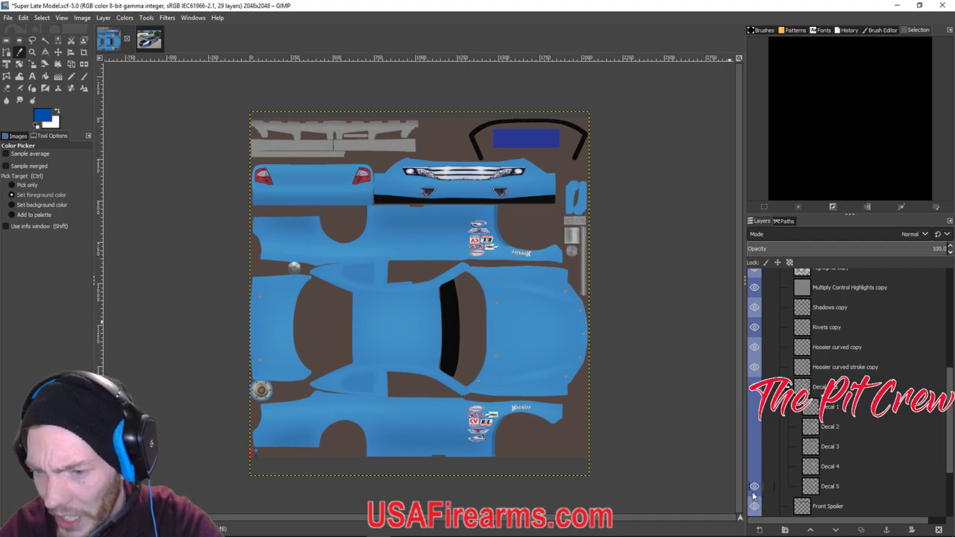
click(792, 386)
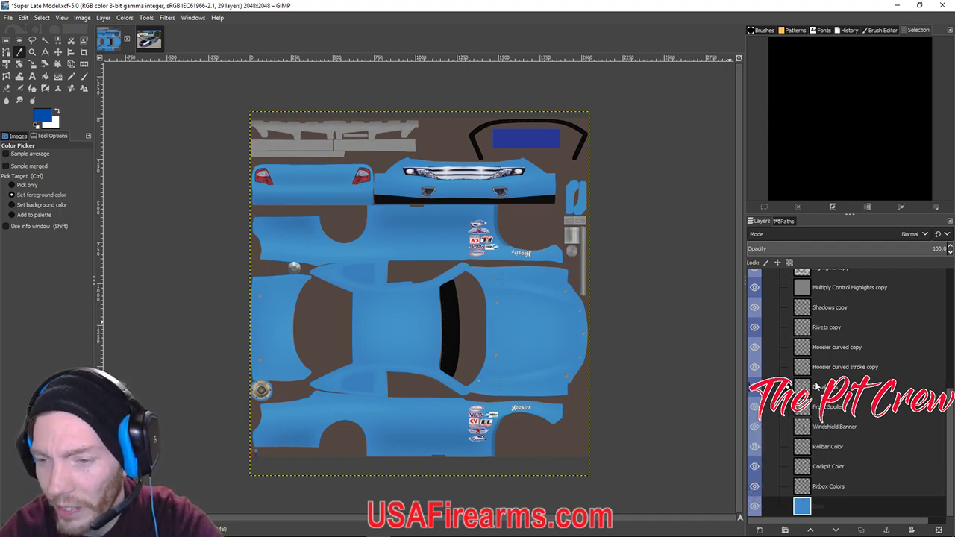
click(755, 386)
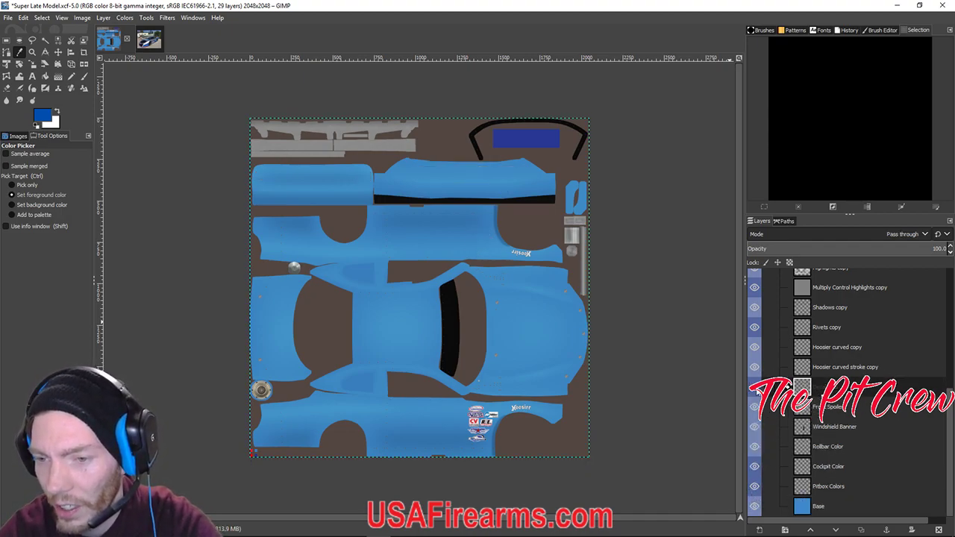
click(755, 386)
click(792, 387)
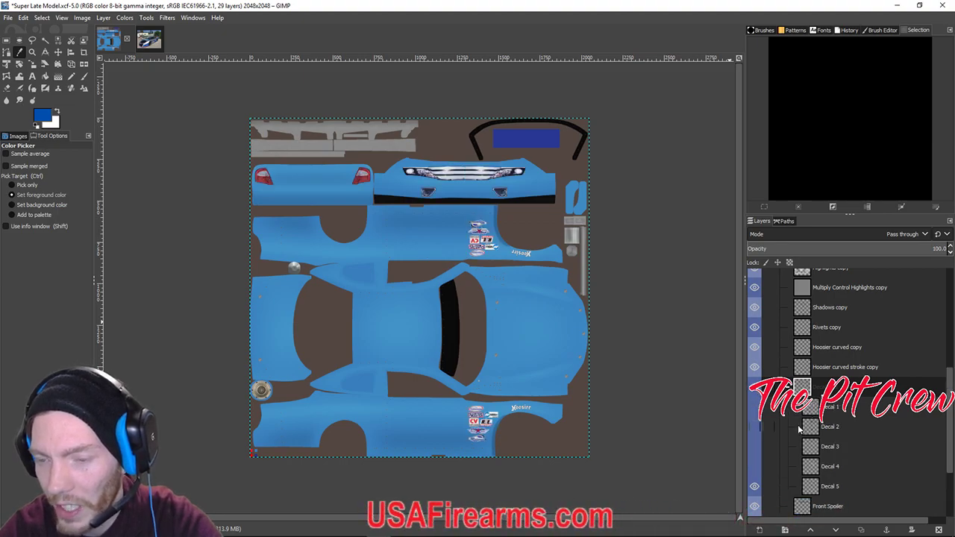
click(755, 486)
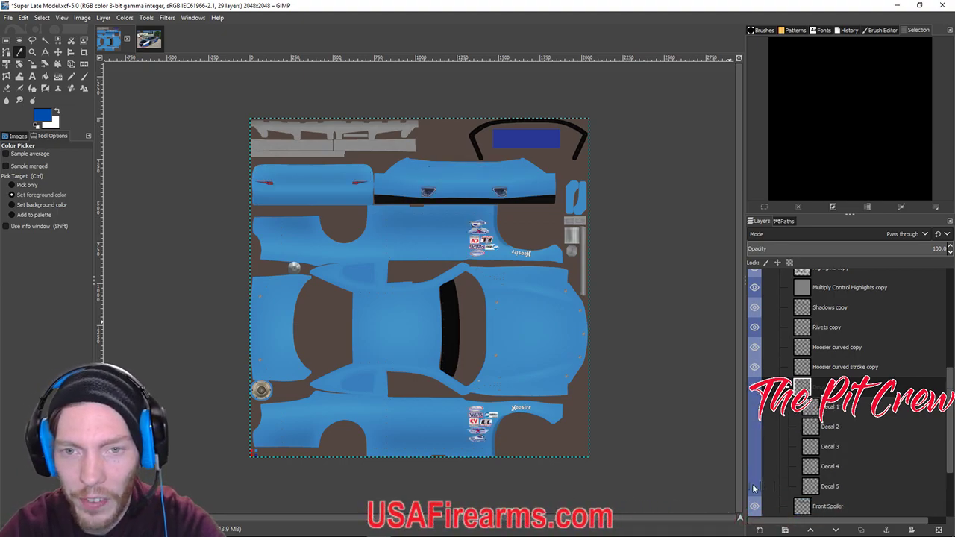
click(754, 468)
click(754, 468)
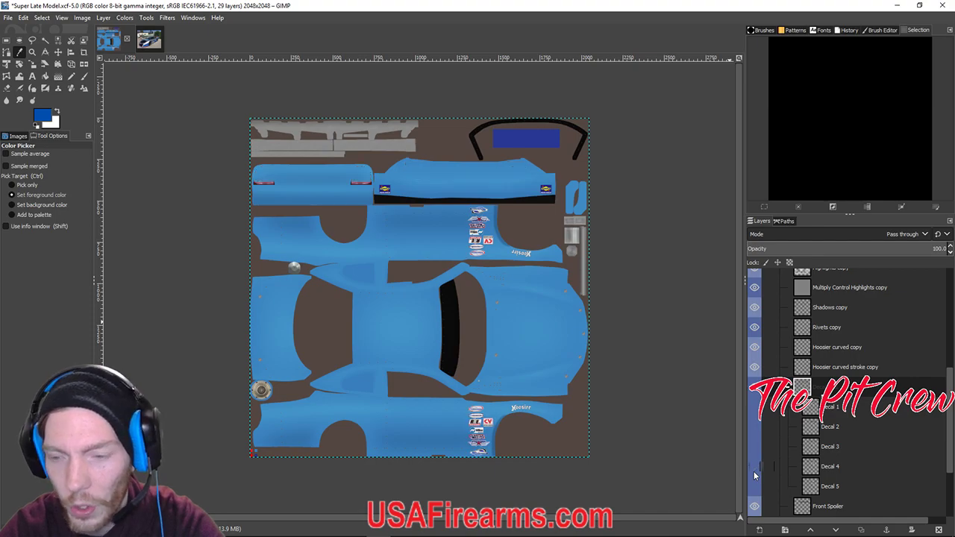
click(758, 446)
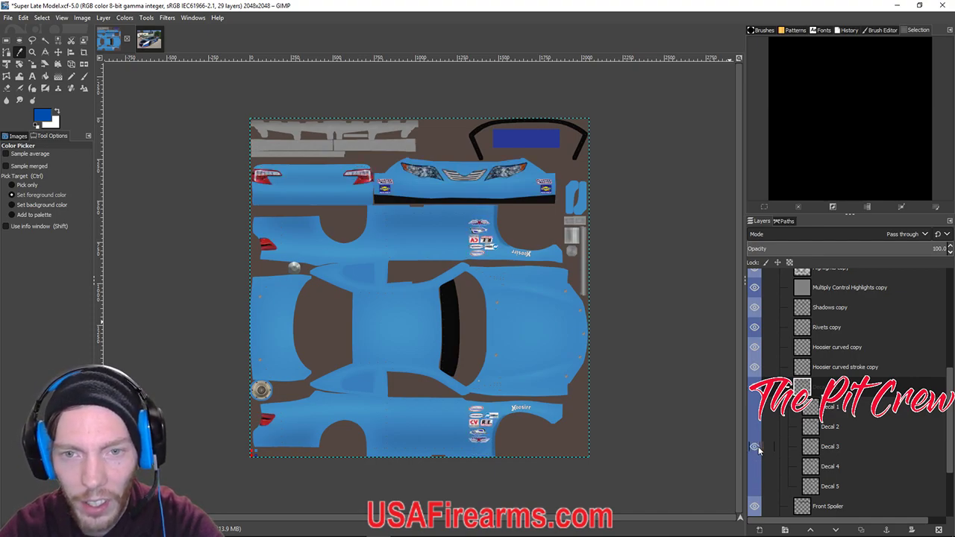
click(758, 447)
click(758, 428)
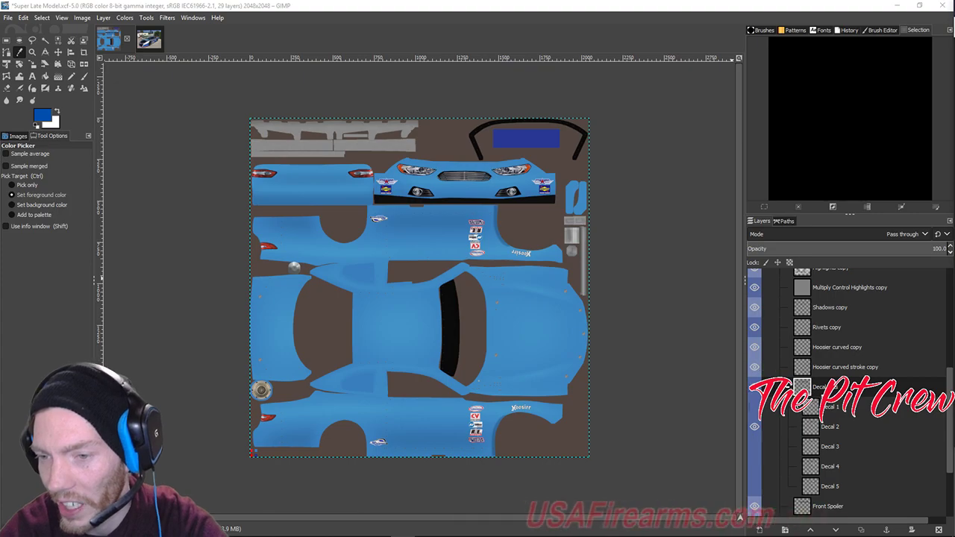
click(795, 386)
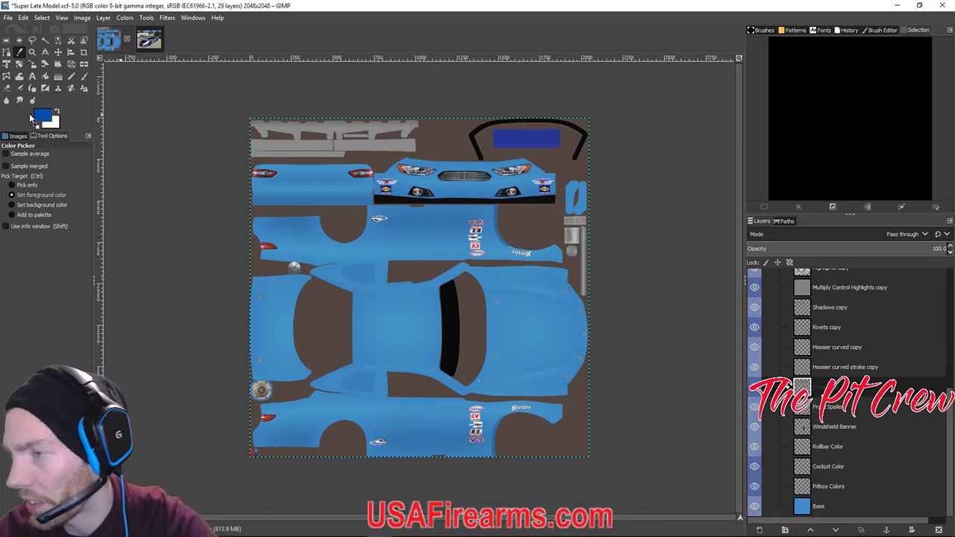
Make Base the working layer and switch to the Bucket Fill tool.
click(823, 514)
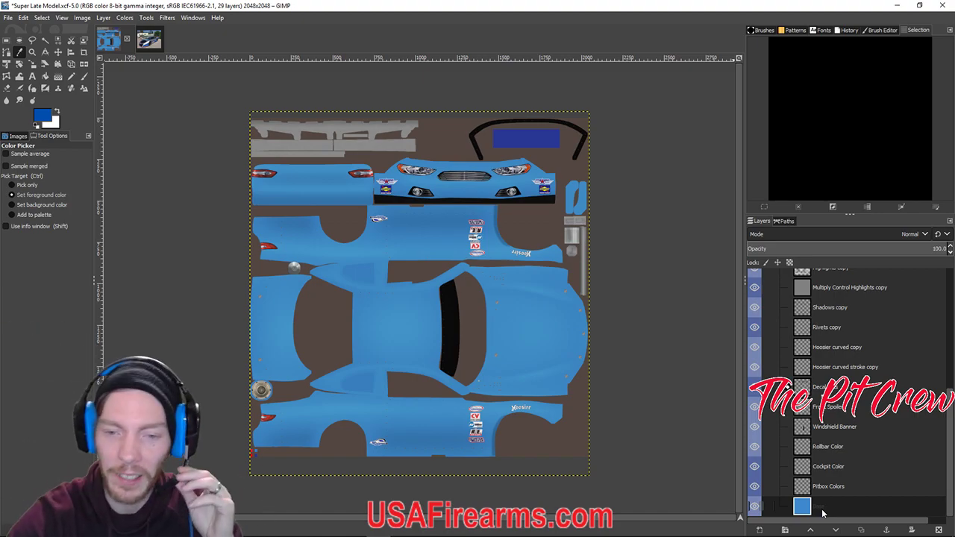
click(826, 489)
click(826, 472)
click(825, 451)
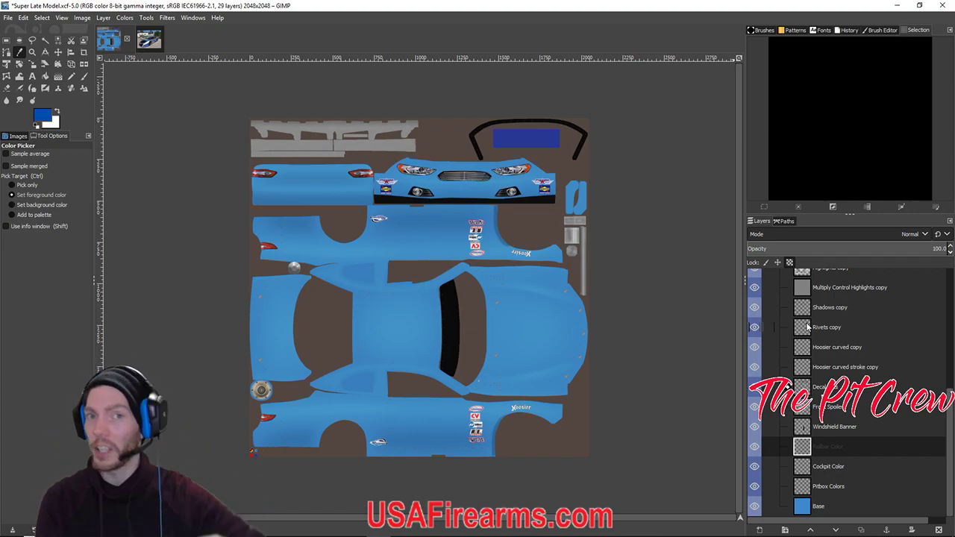
click(821, 508)
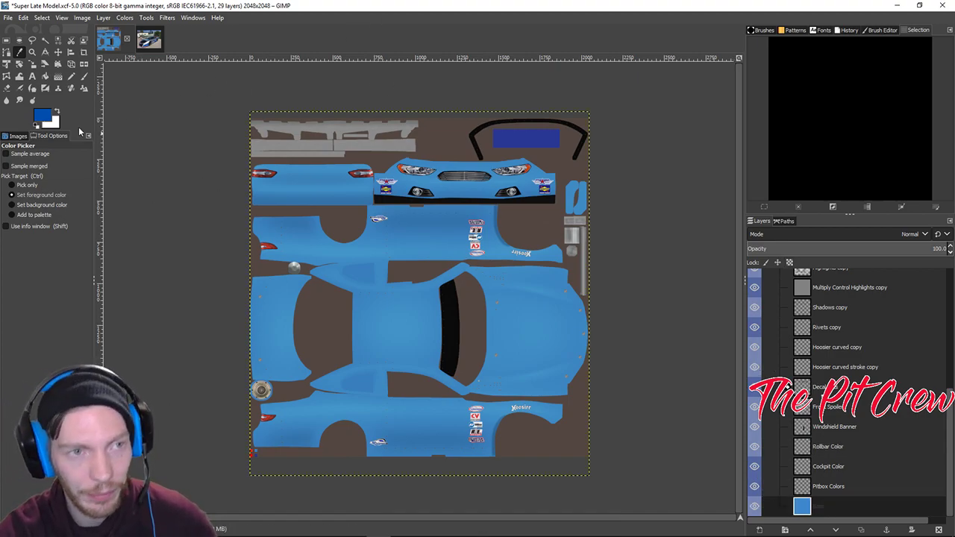
click(44, 78)
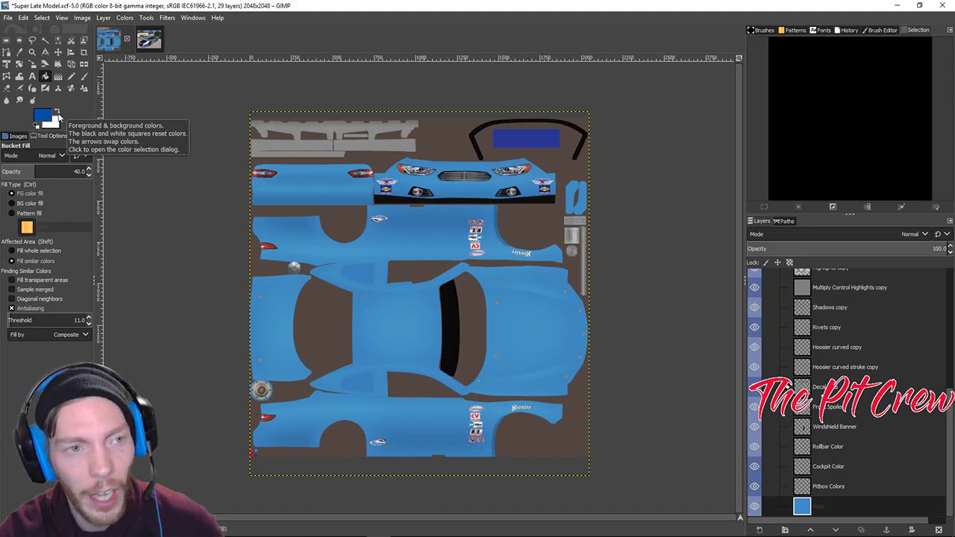
Fill the body panels with white at 40% opacity, then make blue the foreground colour.
click(57, 113)
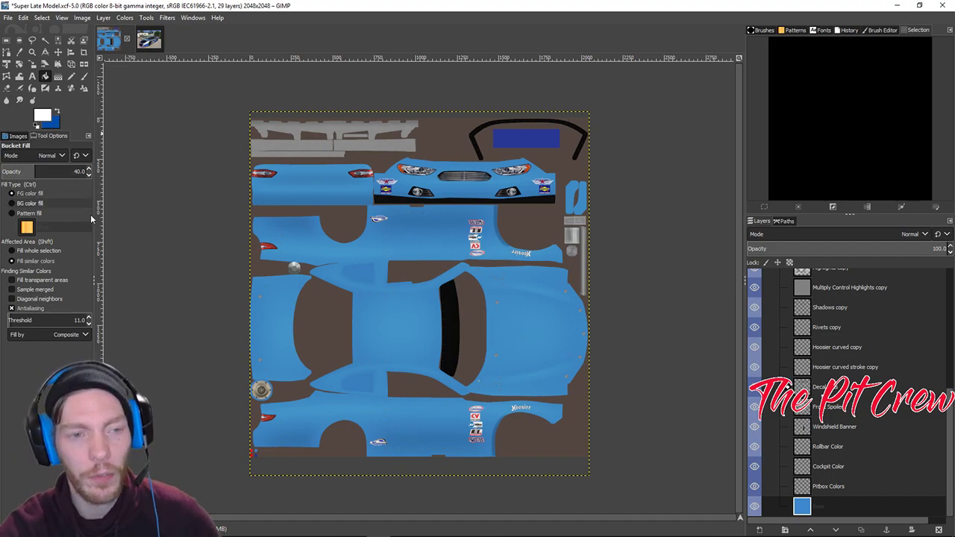
click(401, 337)
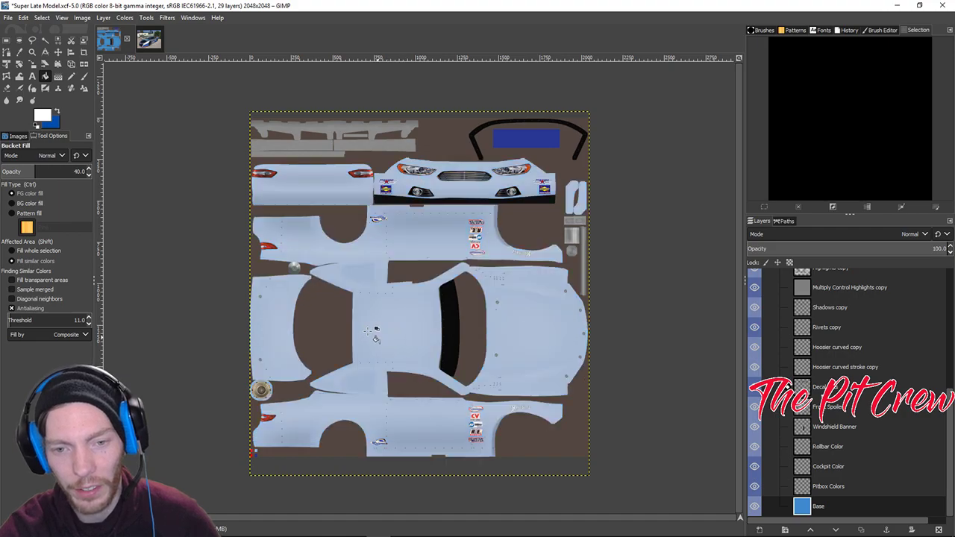
click(389, 334)
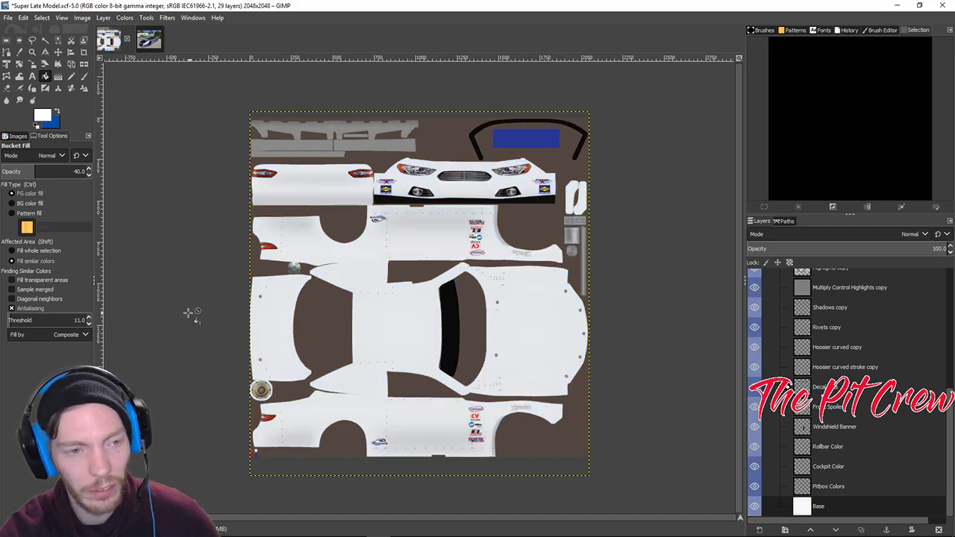
click(55, 112)
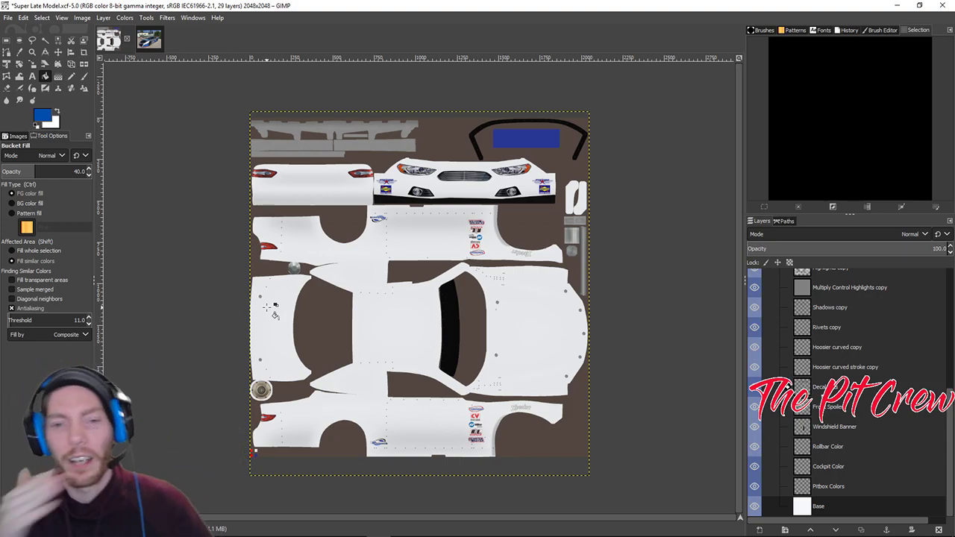
Build up solid deep blue on the body panels with five bucket-fill passes, then bring OBS into view.
click(404, 326)
click(401, 328)
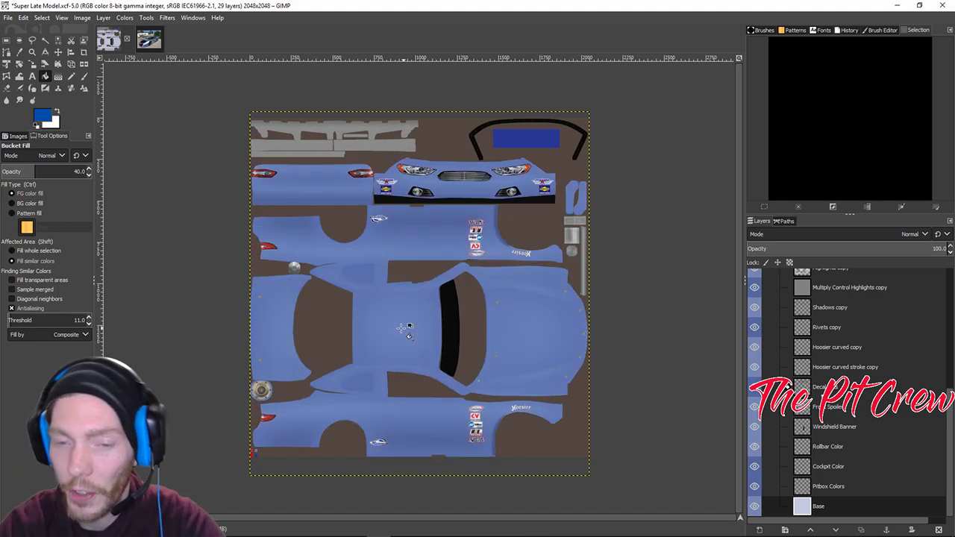
click(401, 328)
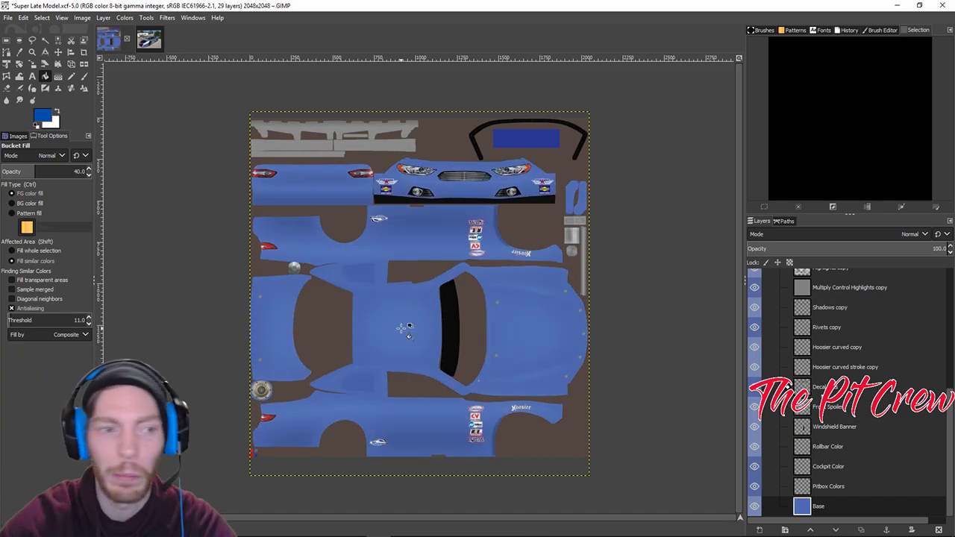
click(401, 329)
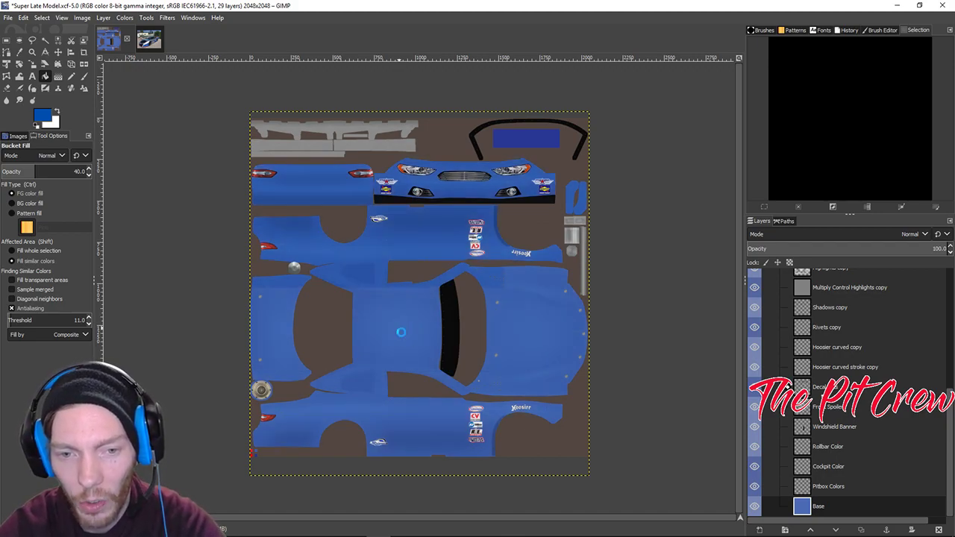
click(401, 331)
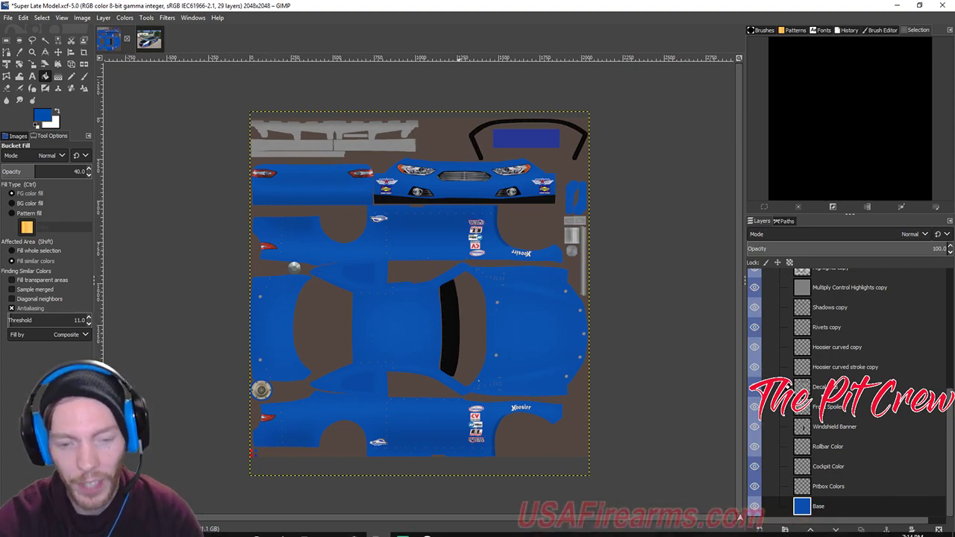
mouse_move(280, 528)
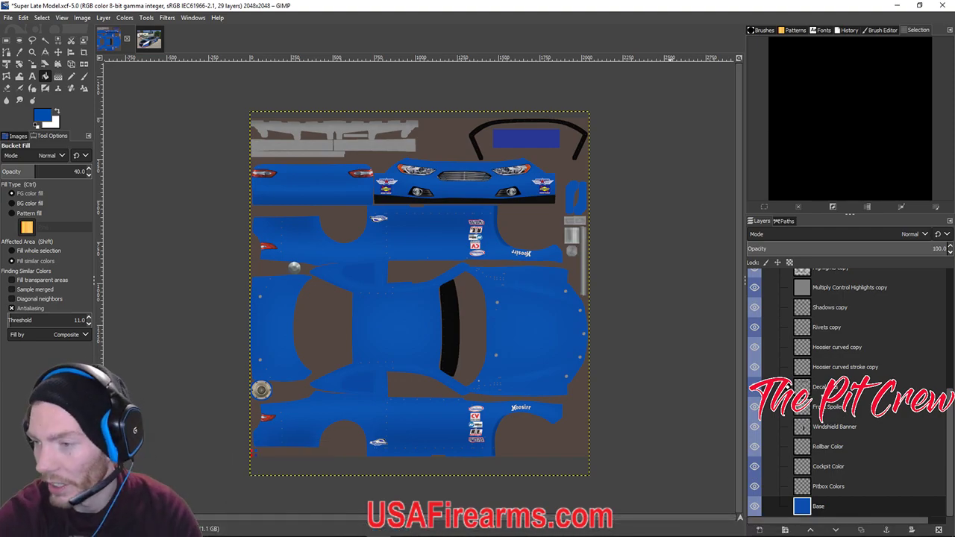
drag(954, 98, 343, 97)
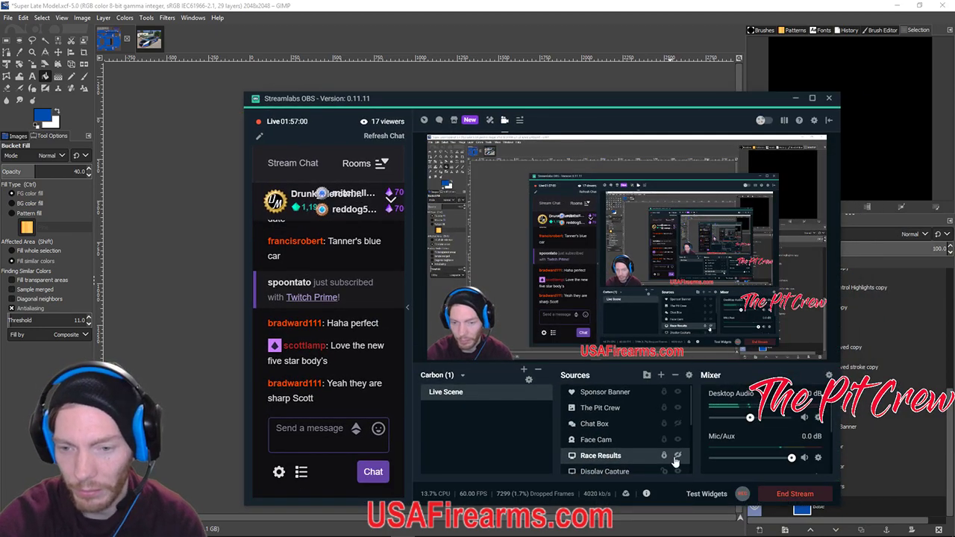
Go to the iRacing car customization page in Firefox and close the template download list.
click(677, 456)
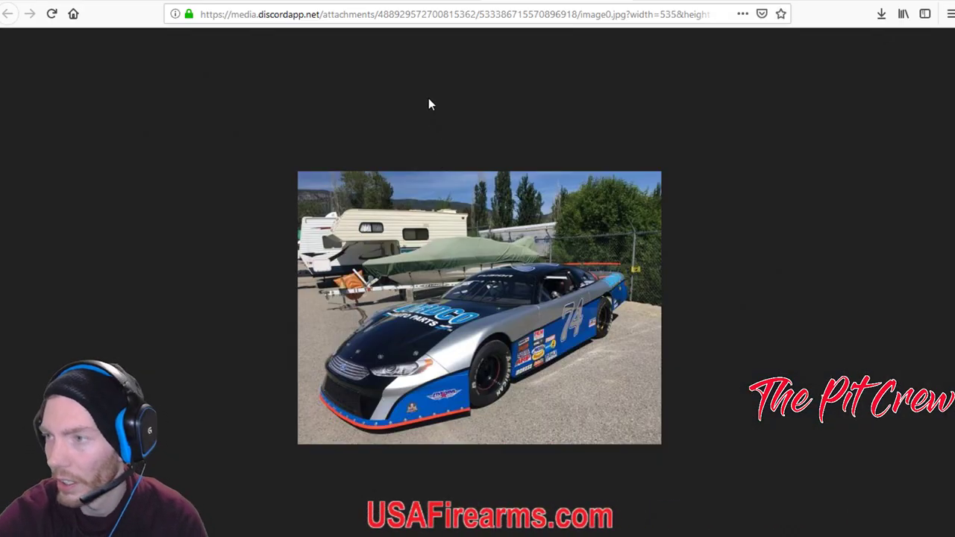
click(212, 2)
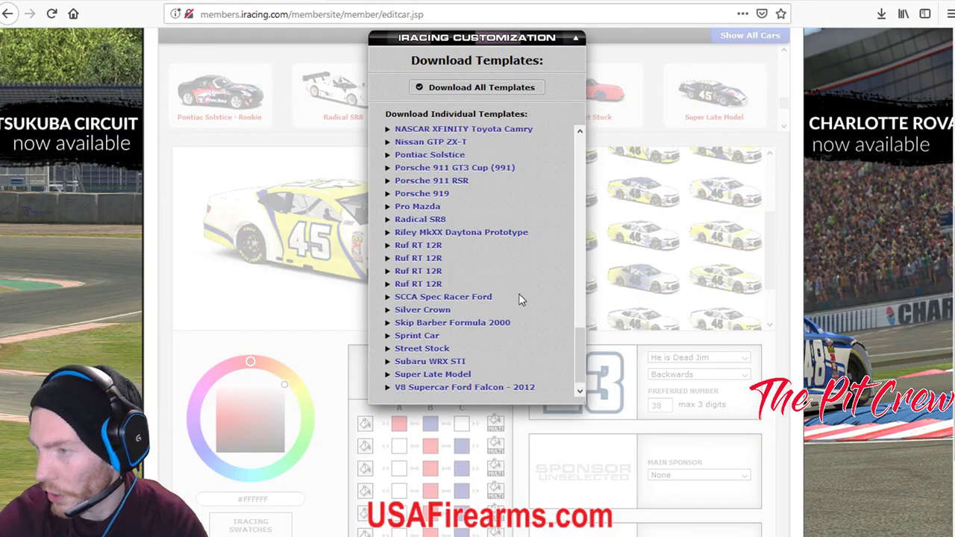
scroll(517, 299, up, 5)
click(611, 244)
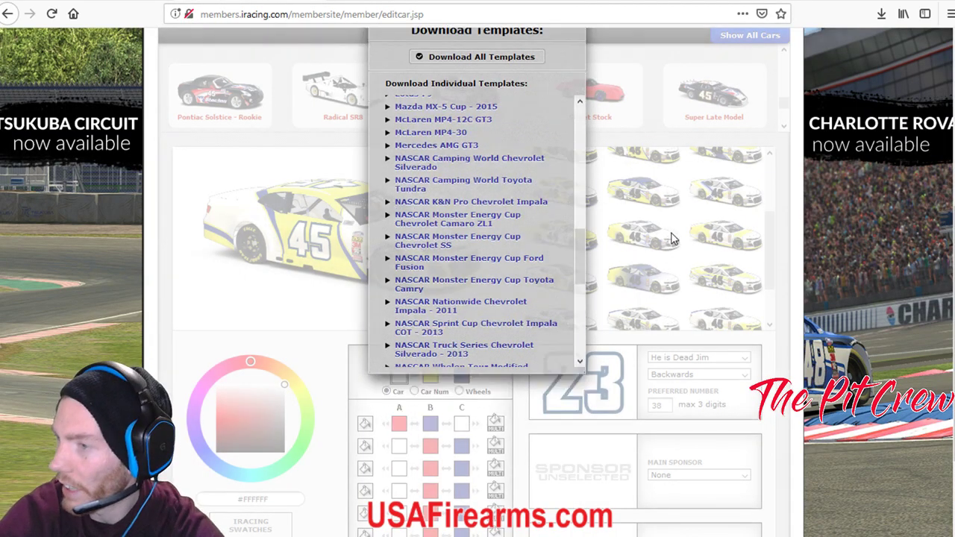
scroll(636, 276, up, 6)
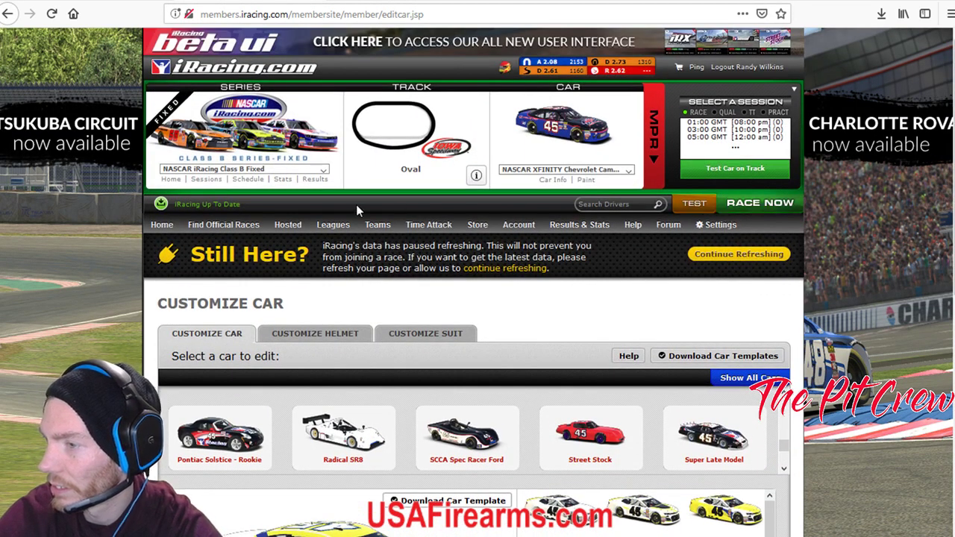
Choose Super Late Model as the test car and launch the test session on track.
click(698, 206)
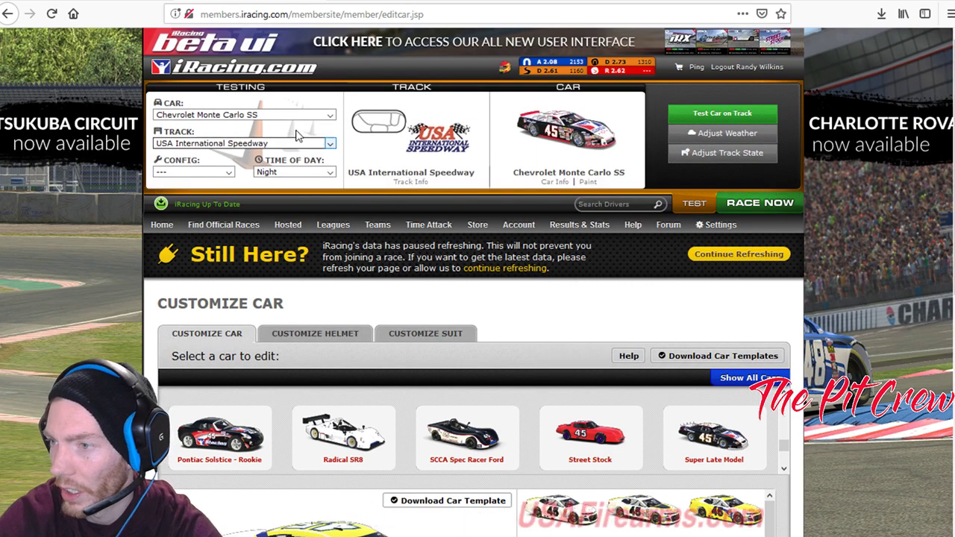
click(296, 117)
scroll(257, 309, down, 3)
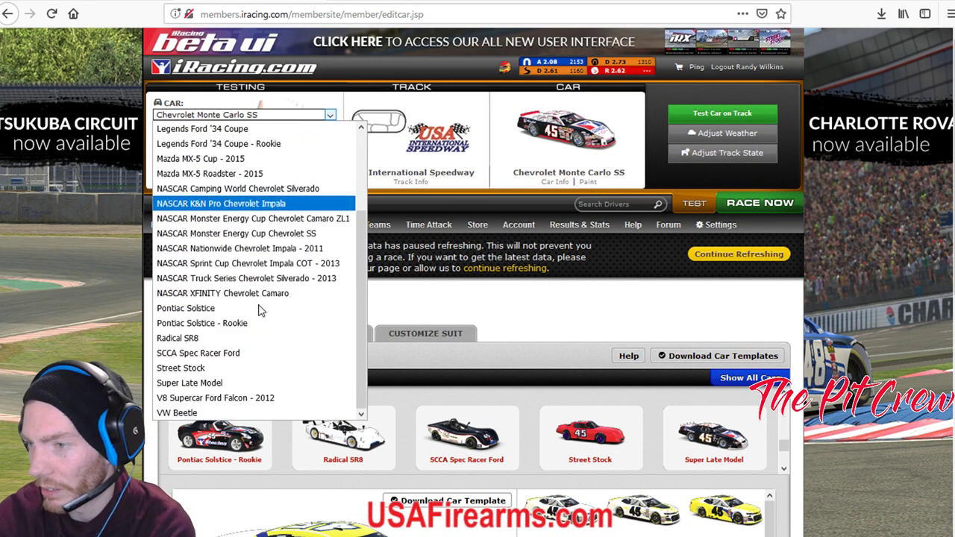
scroll(258, 355, up, 3)
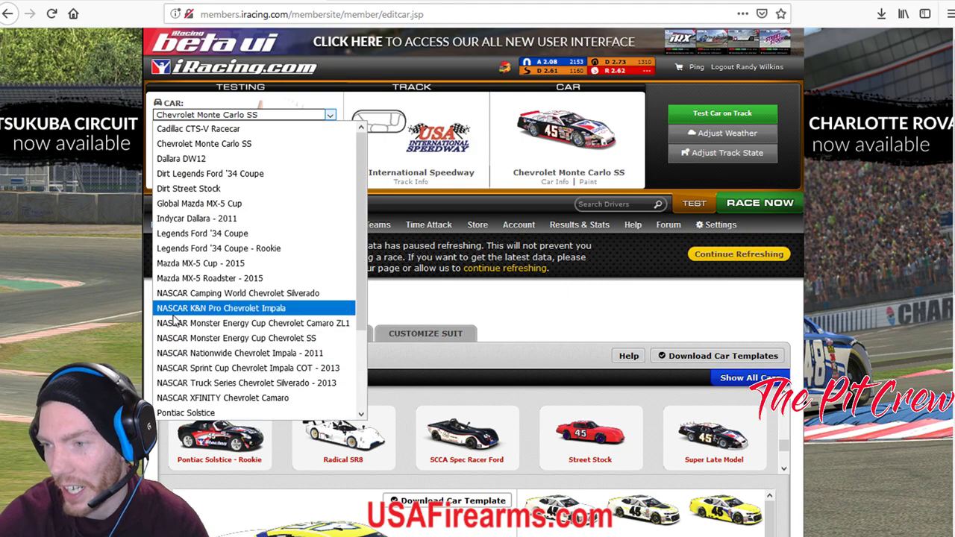
scroll(224, 298, down, 3)
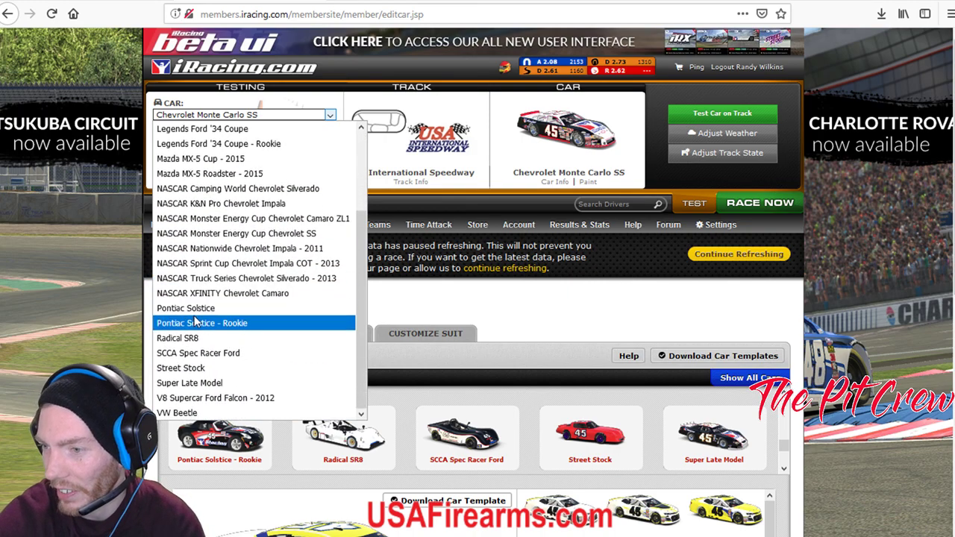
scroll(257, 373, up, 3)
scroll(252, 279, down, 3)
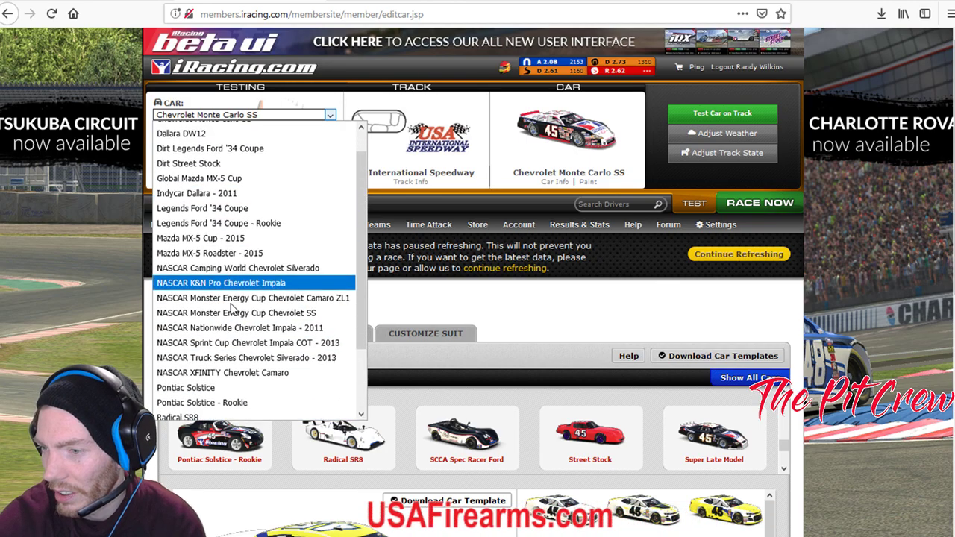
click(216, 383)
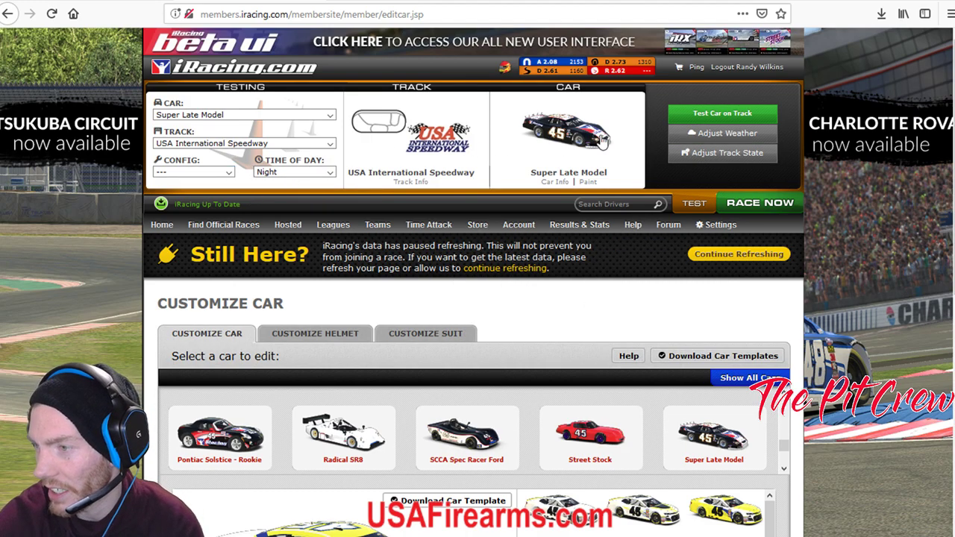
click(735, 116)
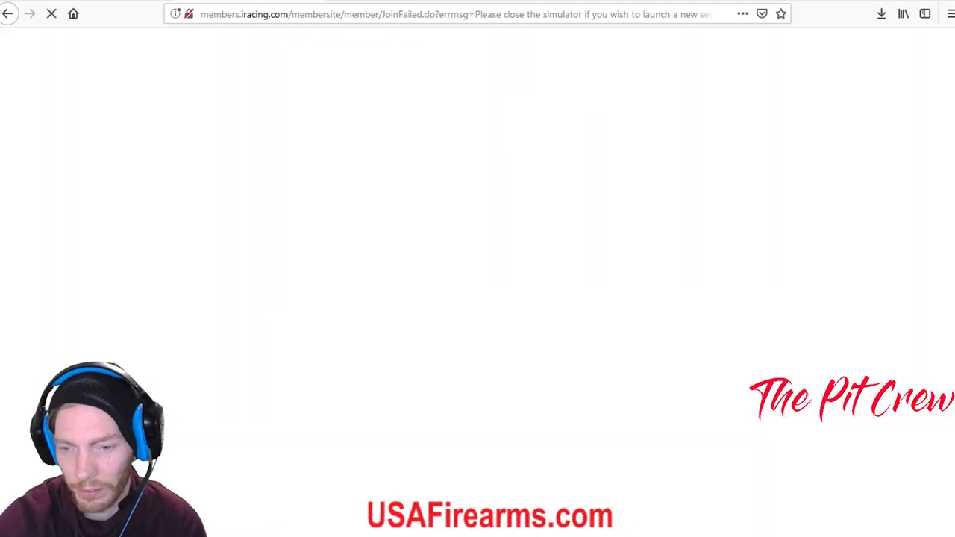
key(alt+Tab)
Move the OBS window aside and switch over to the running iRacing simulator.
drag(467, 61, 954, 192)
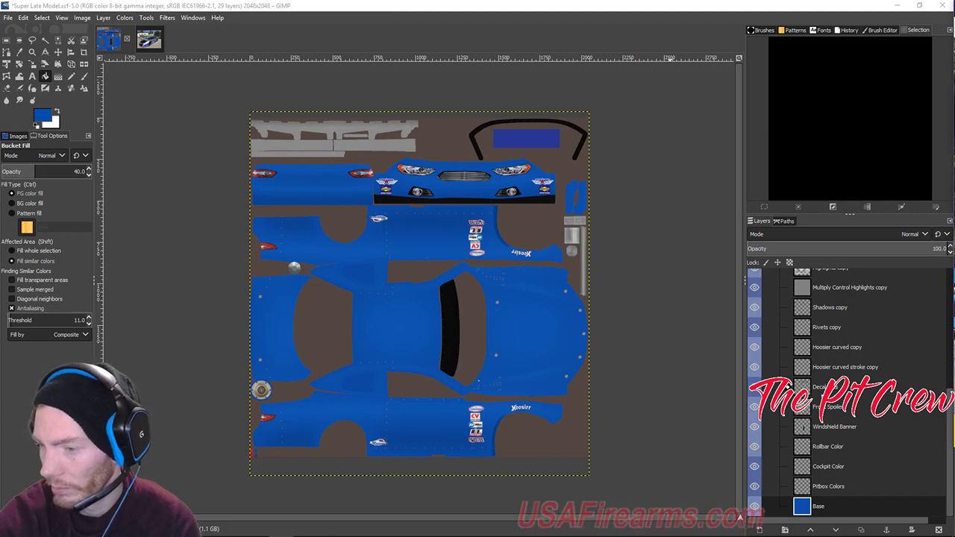
key(alt+Tab)
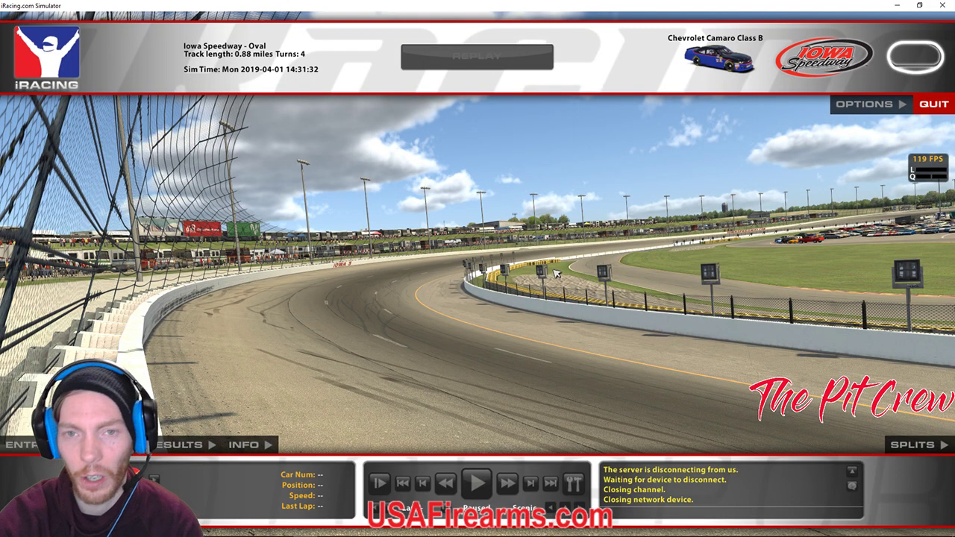
Save the Iowa race replay as '4th @ Iowa', then confirm quitting the simulator.
mouse_move(571, 480)
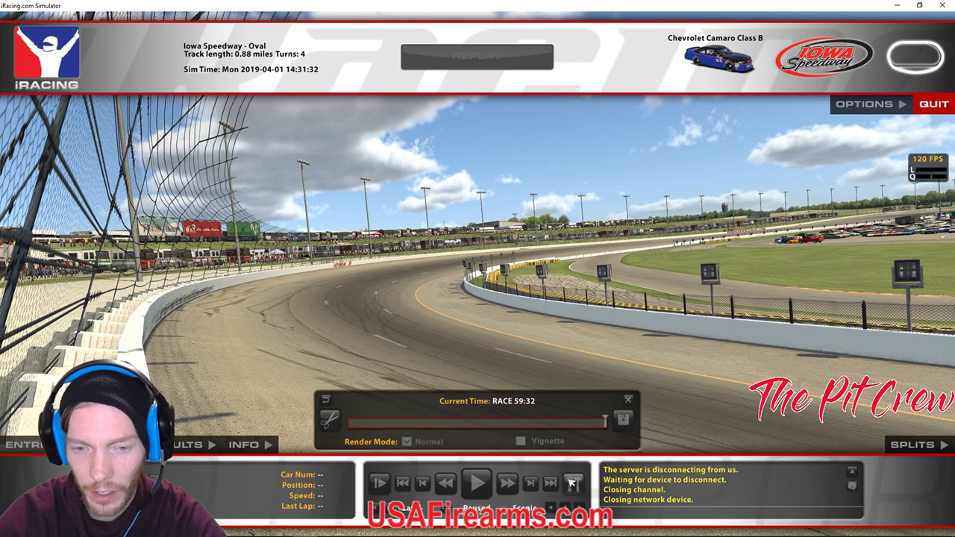
click(623, 420)
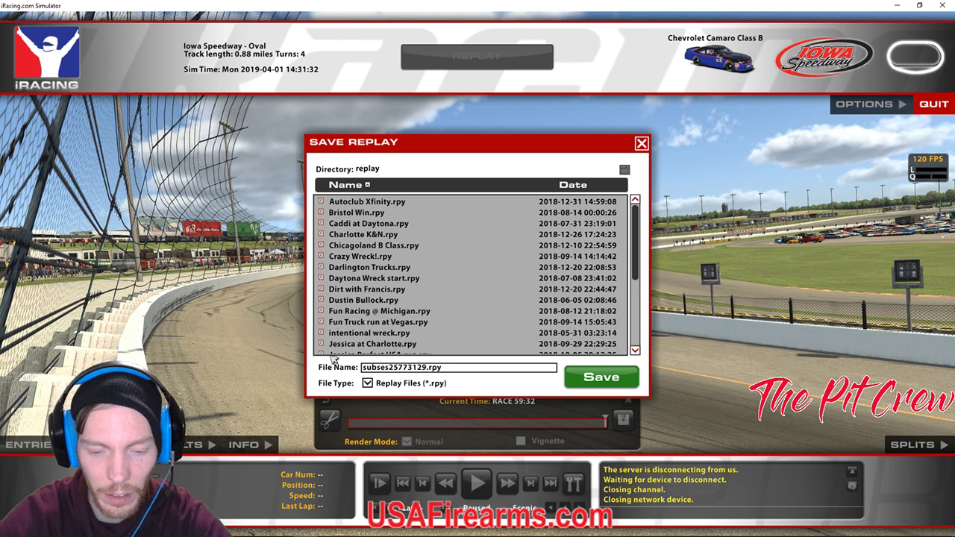
key(BackSpace)
key(BackSpace)
key(BackSpace)
key(BackSpace)
key(BackSpace)
key(BackSpace)
key(BackSpace)
key(BackSpace)
key(BackSpace)
key(BackSpace)
key(BackSpace)
key(BackSpace)
key(BackSpace)
text(4th @ Iowa)
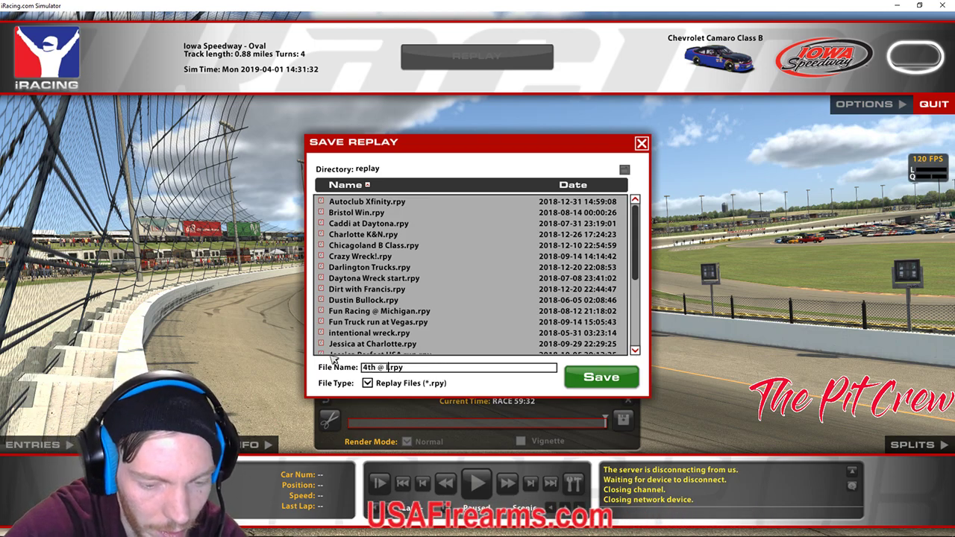
click(594, 379)
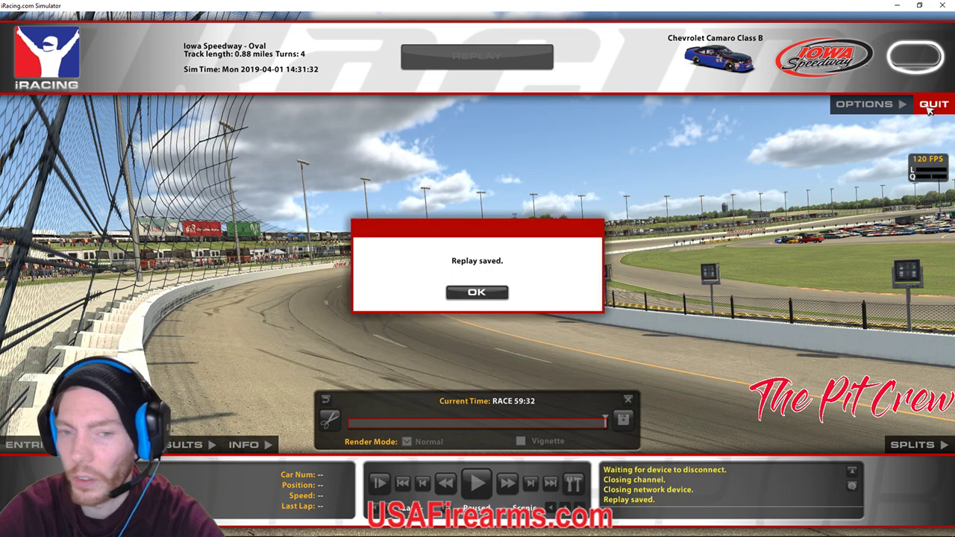
click(499, 291)
click(929, 105)
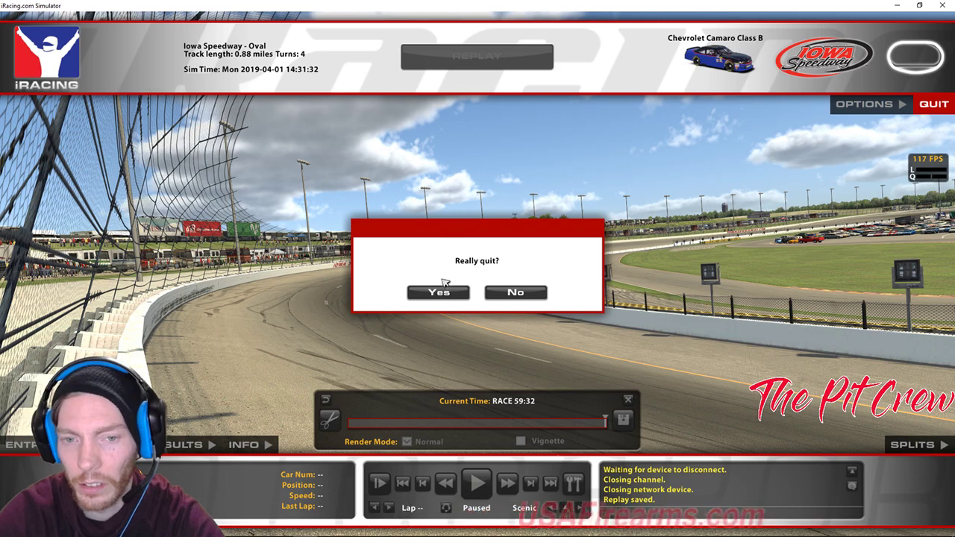
click(438, 290)
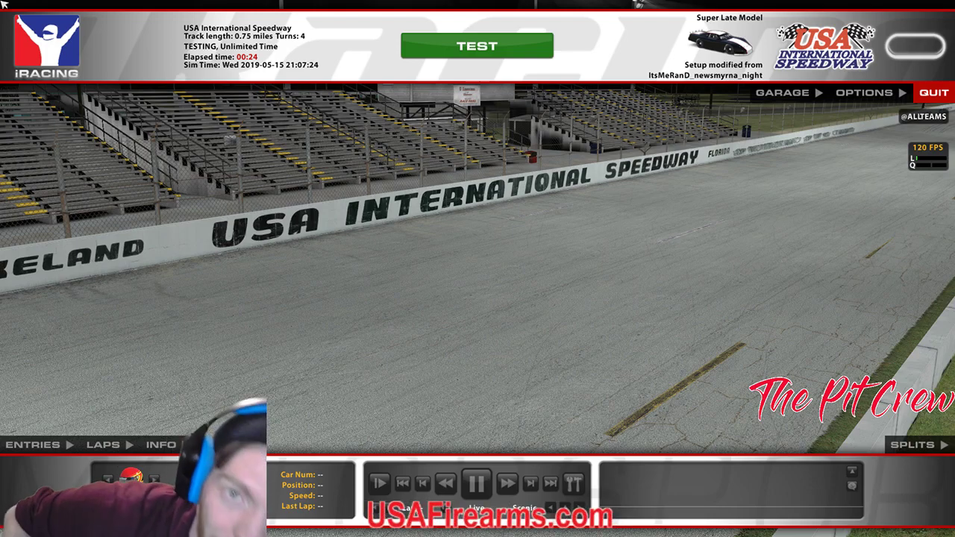
Get in the Super Late Model, reset it to pit lane, and switch to the replay view.
click(445, 47)
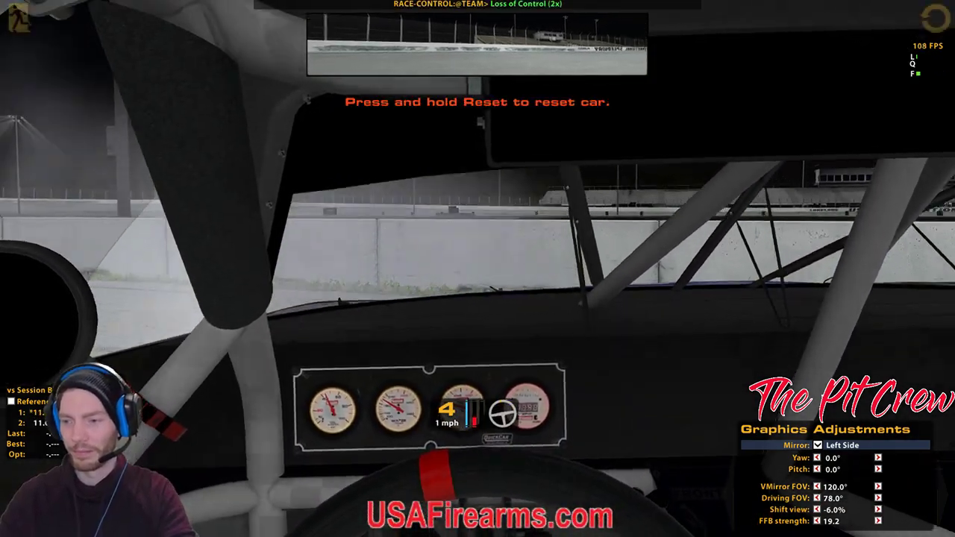
key(shift+r)
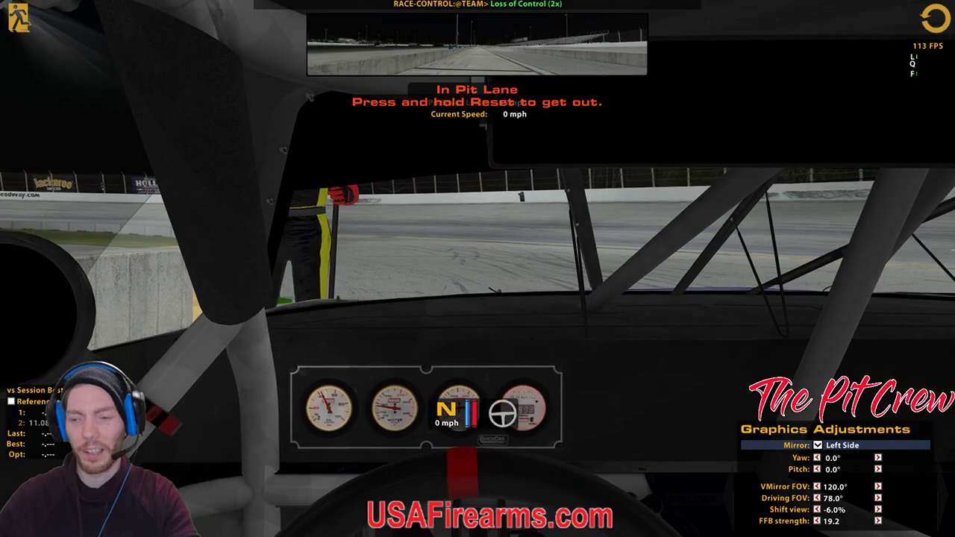
key(space)
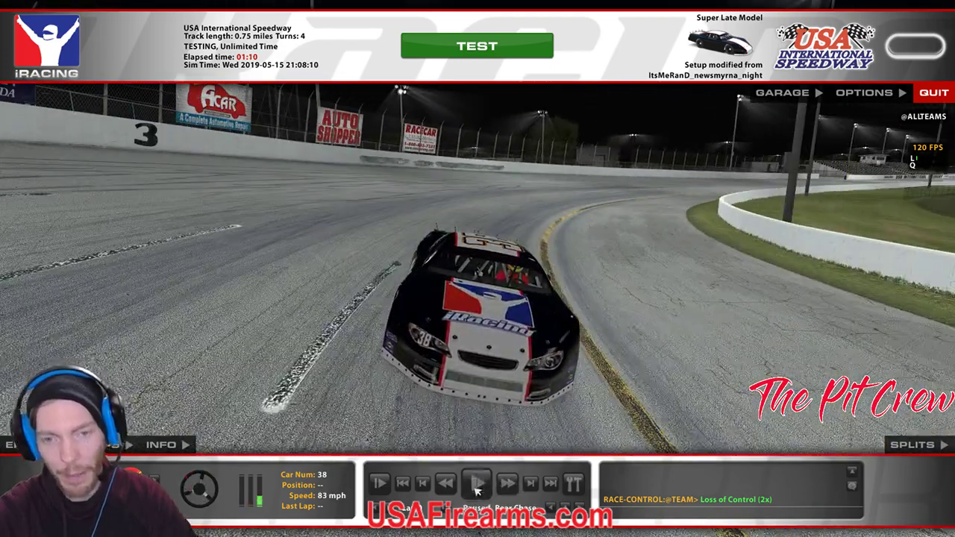
Pause the replay and frame a close side-on camera of car 38 with the interface hidden.
click(476, 485)
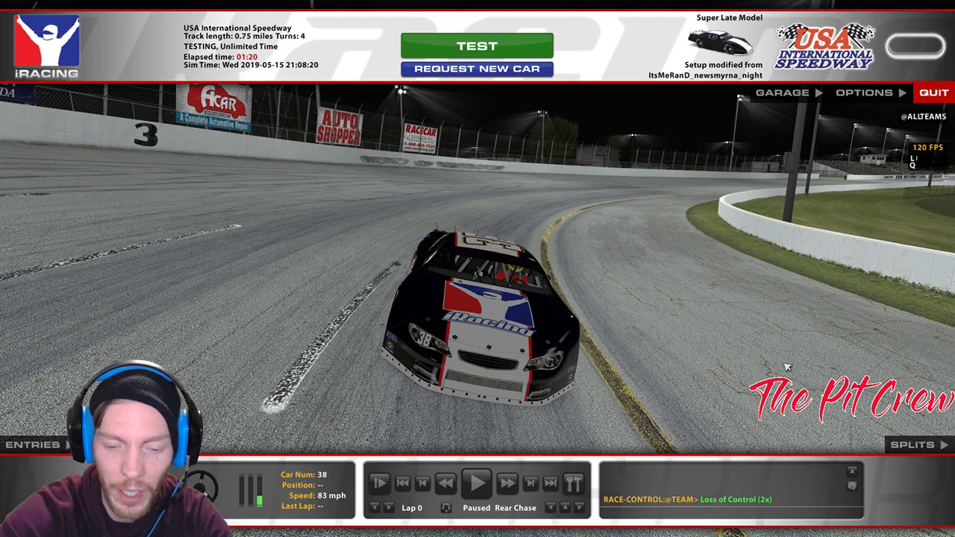
key(ctrl+F12)
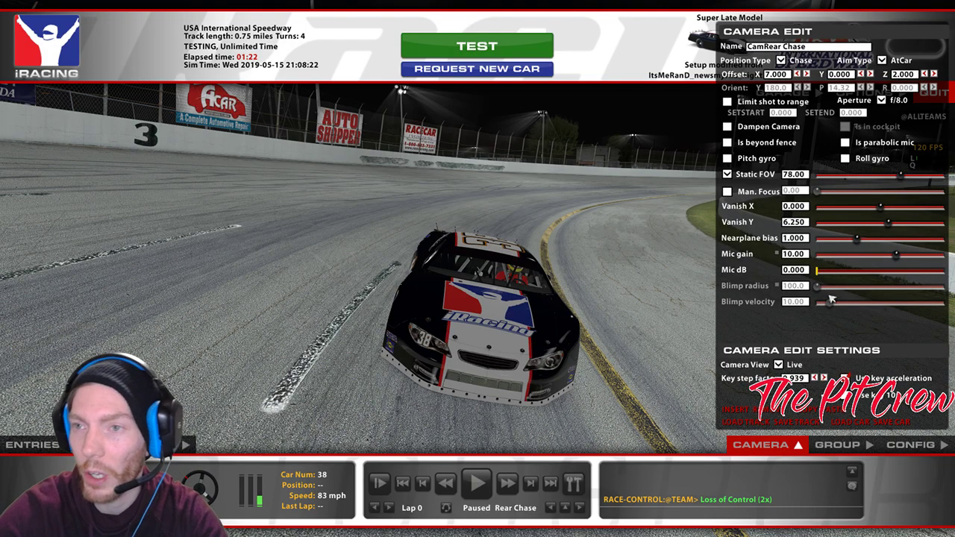
click(869, 74)
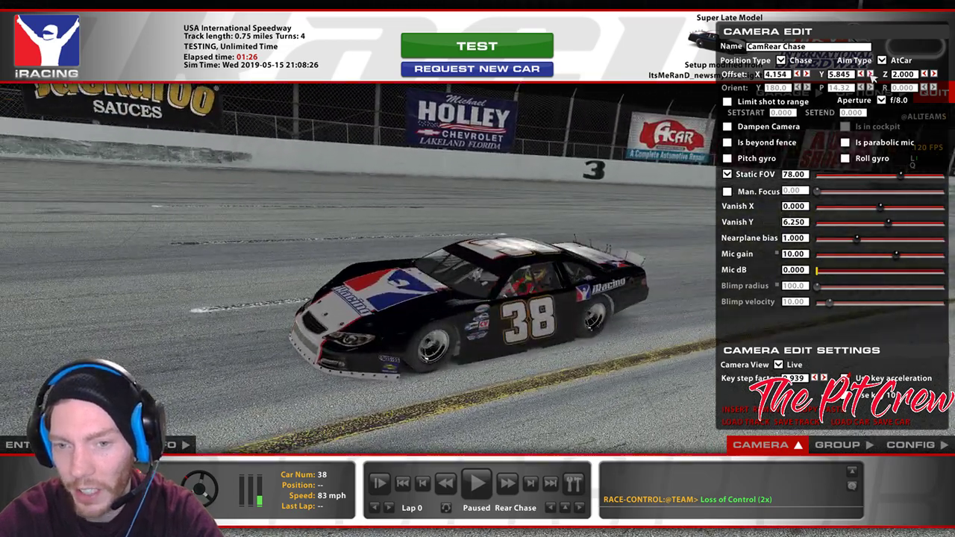
click(862, 73)
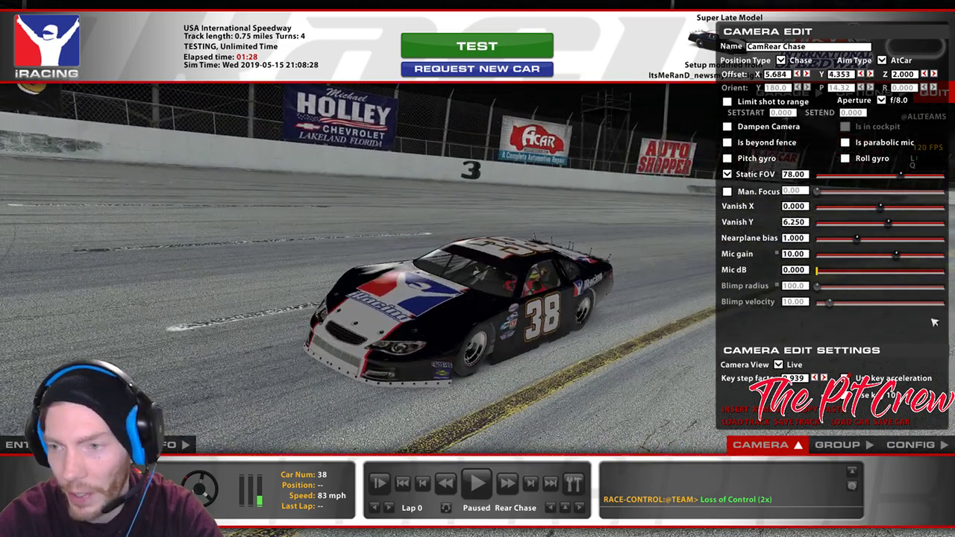
drag(901, 182, 882, 185)
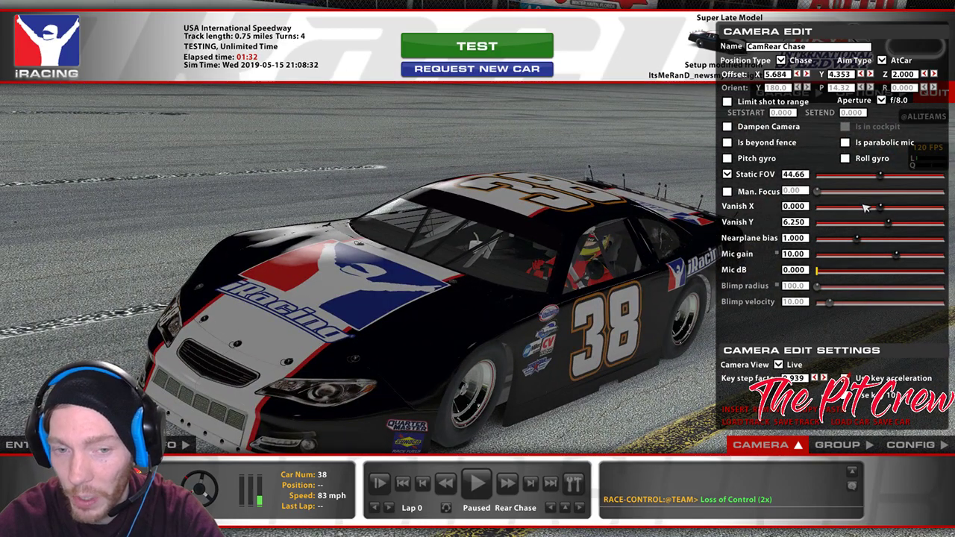
key(space)
key(space)
key(space)
key(space)
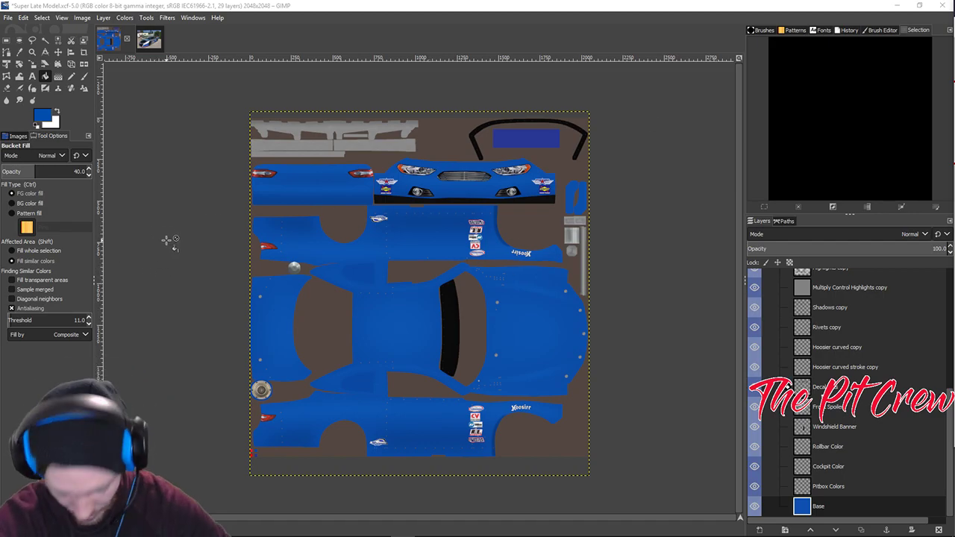
Start Export As from the File menu and dismiss the C drive read error.
click(9, 18)
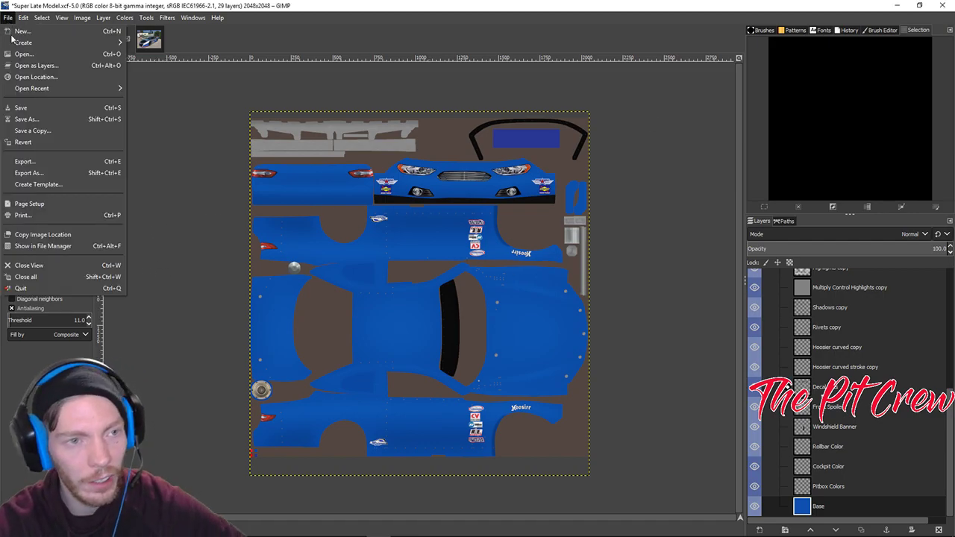
click(32, 173)
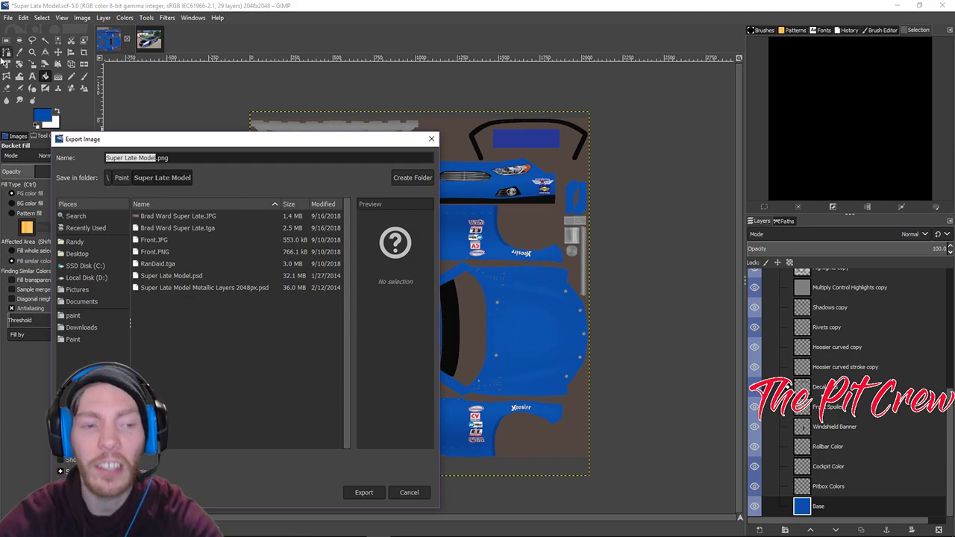
click(77, 270)
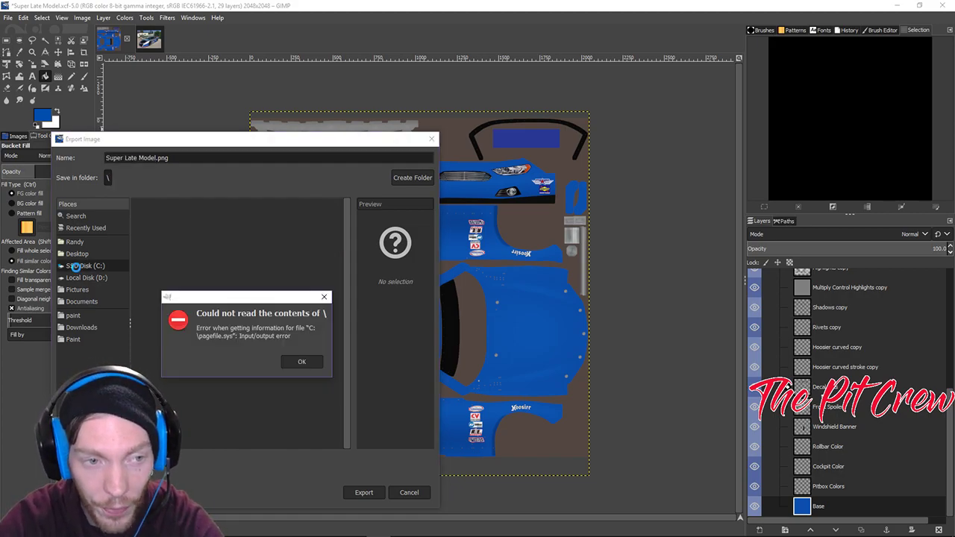
click(311, 365)
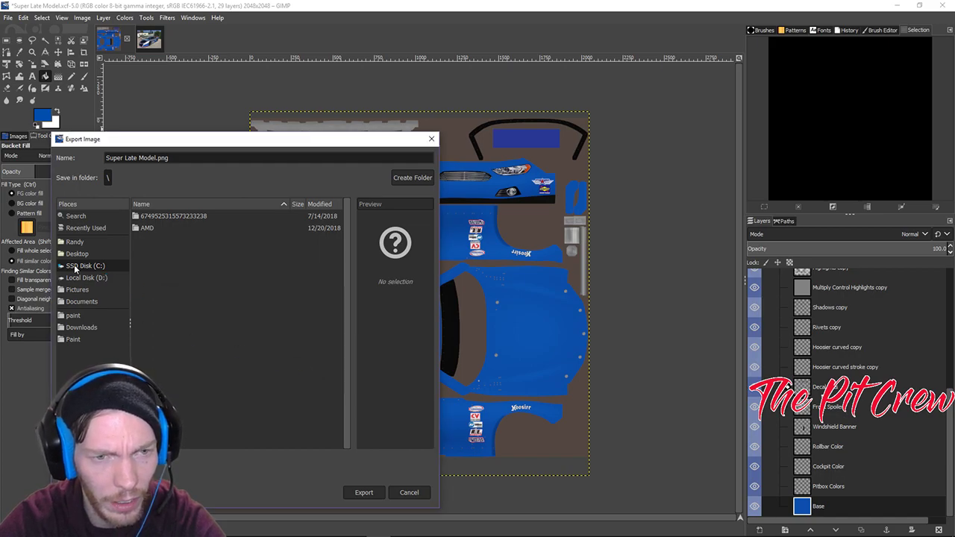
Browse the Documents, Desktop and Pictures folders to look for the save location.
click(78, 302)
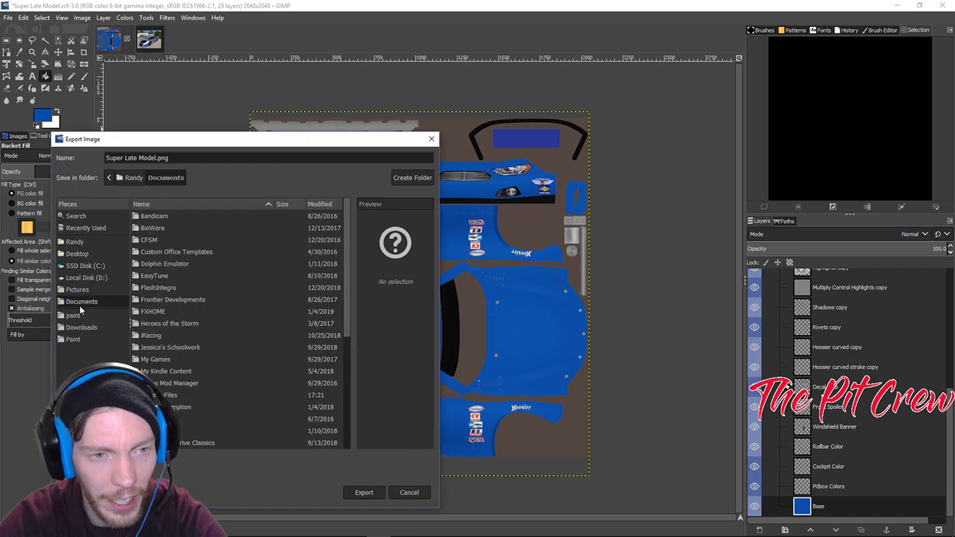
scroll(224, 356, down, 1)
scroll(224, 355, up, 1)
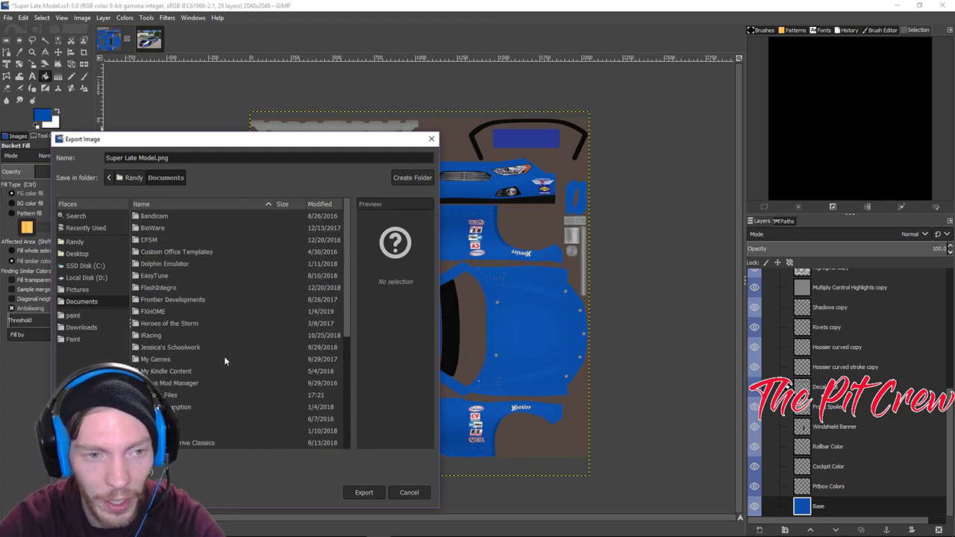
scroll(203, 349, down, 5)
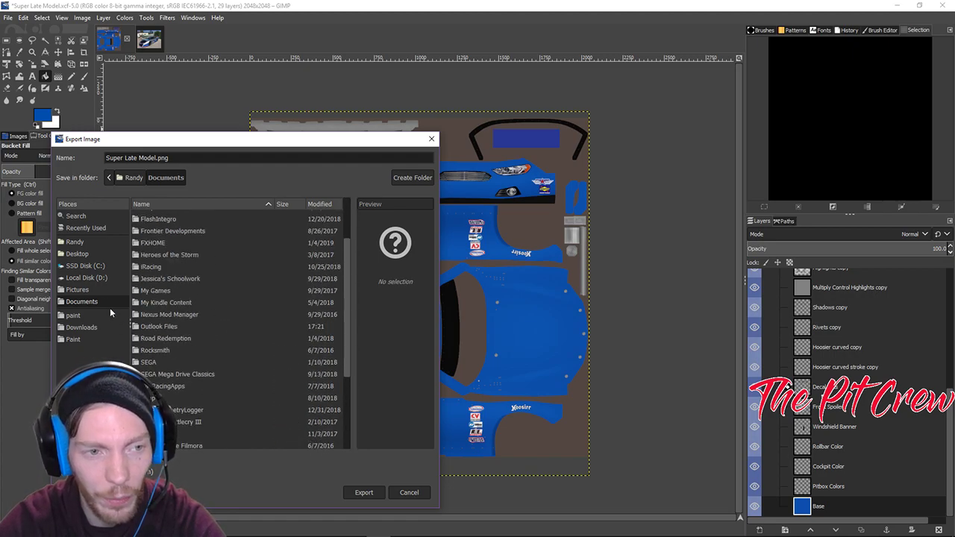
click(82, 256)
click(87, 289)
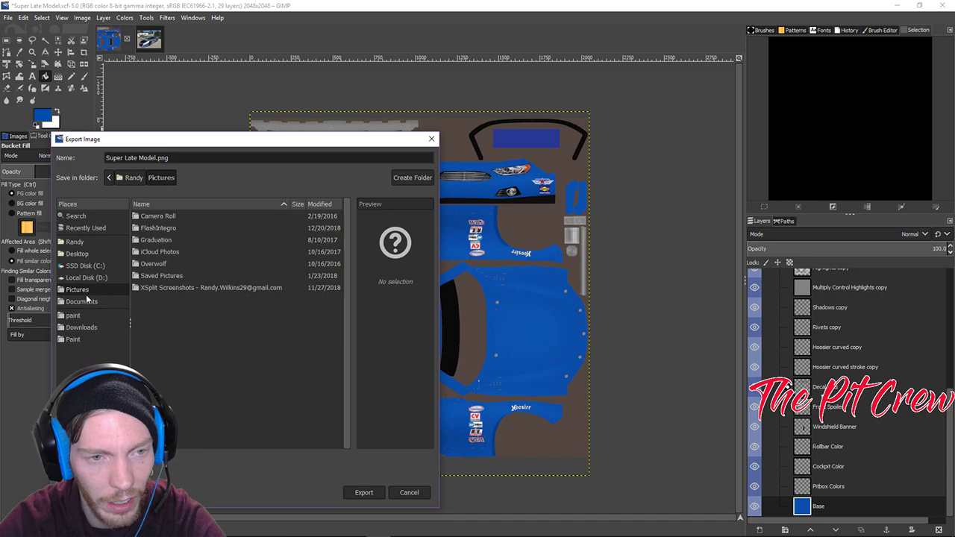
click(85, 301)
scroll(192, 305, down, 3)
scroll(195, 306, up, 3)
scroll(195, 306, down, 2)
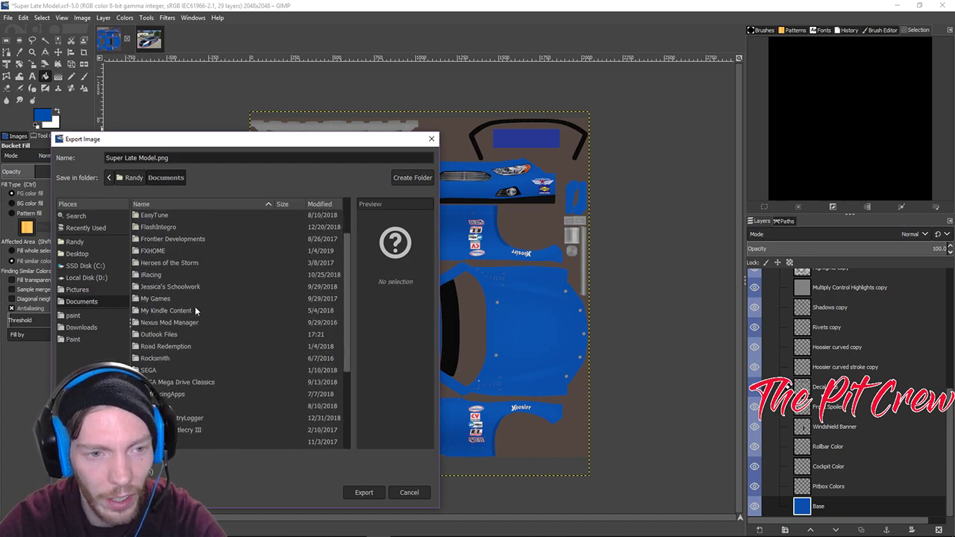
Open Documents › iRacing › paint › latemodel as the export folder for Super Late Model.png.
double_click(158, 280)
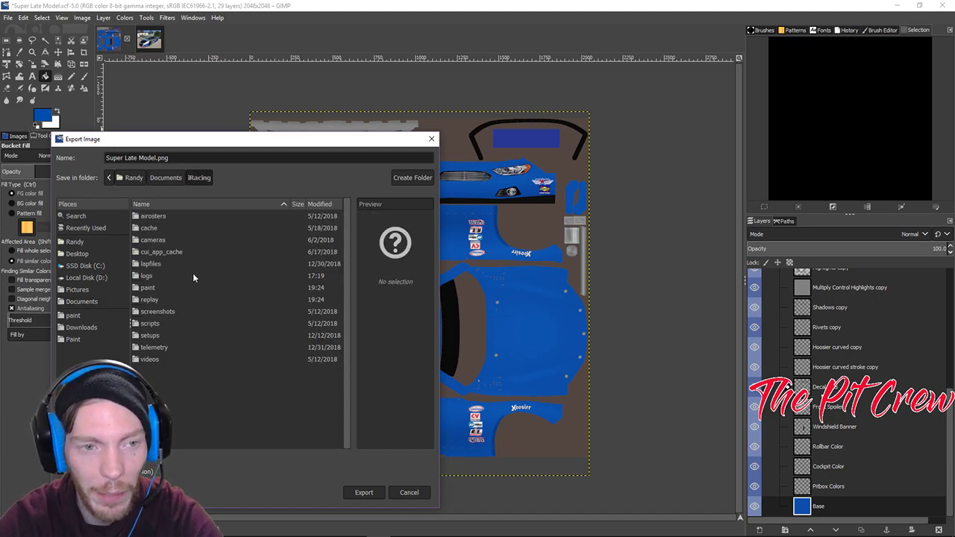
double_click(153, 287)
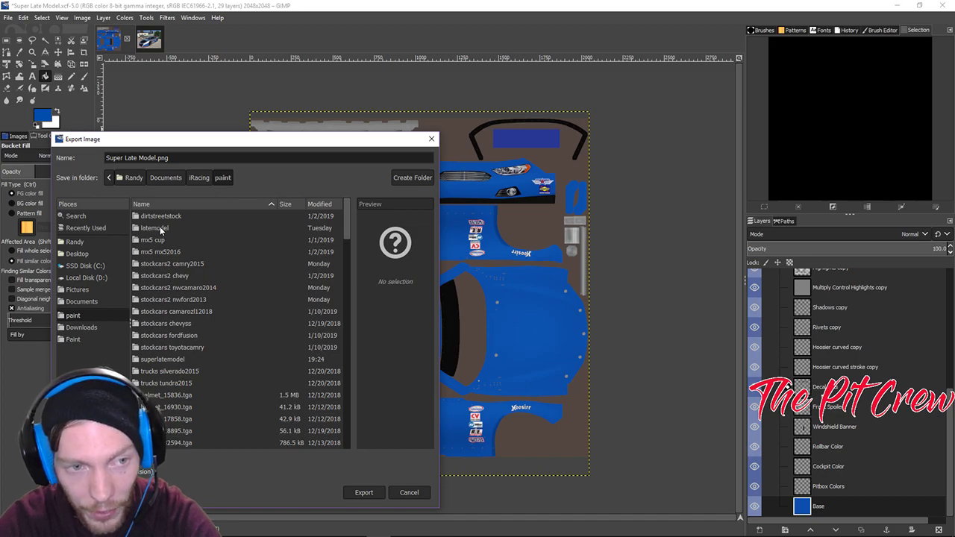
double_click(158, 229)
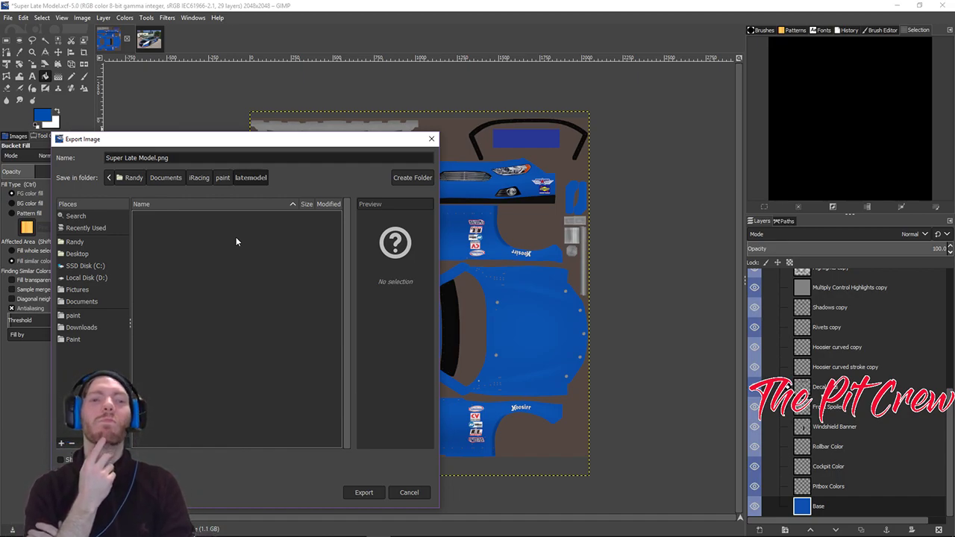
mouse_move(653, 533)
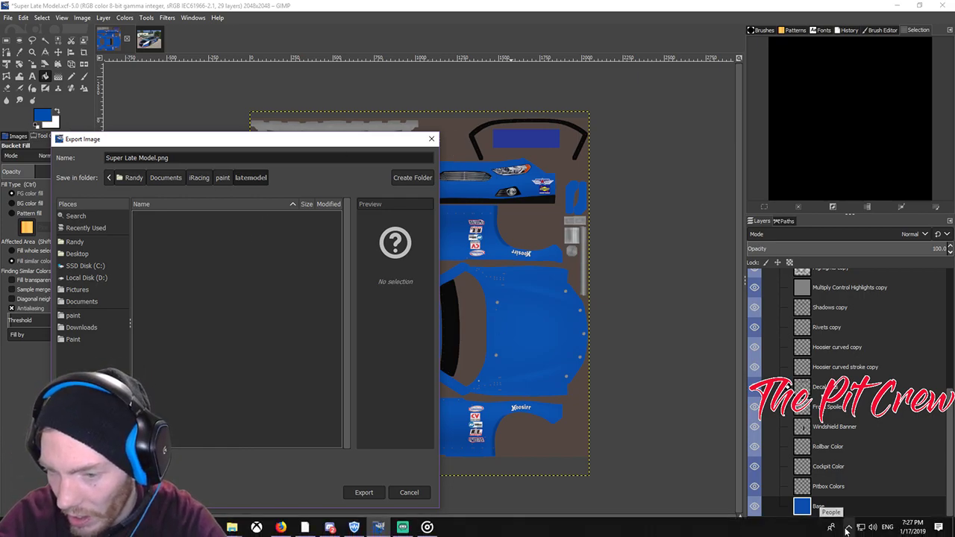
Check the Trading Paints tray icon's options, then minimize GIMP to reveal the desktop.
click(848, 528)
right_click(798, 513)
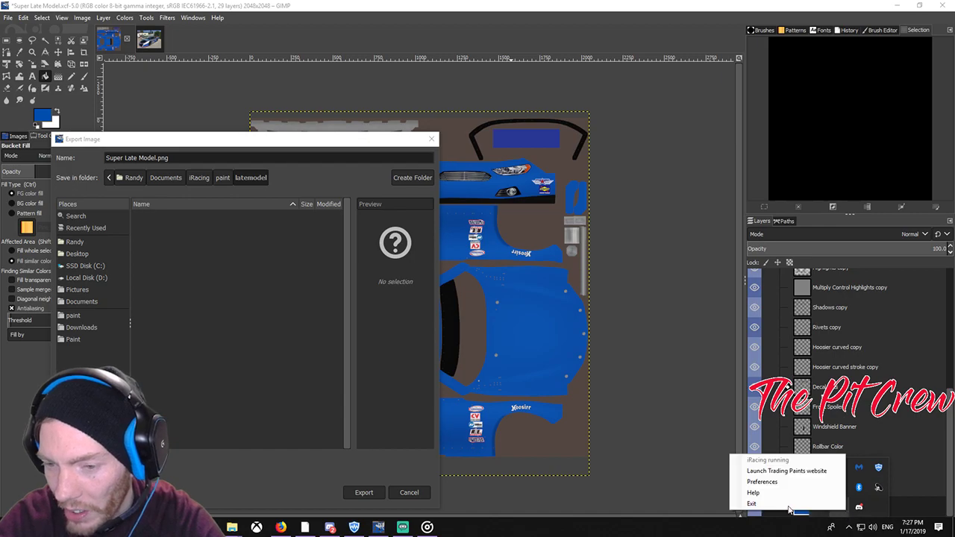
click(754, 504)
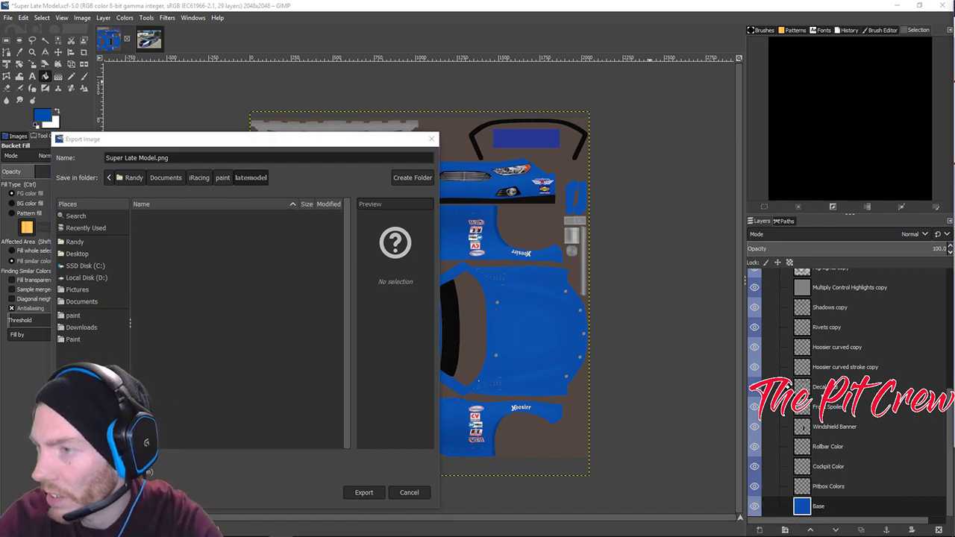
click(897, 4)
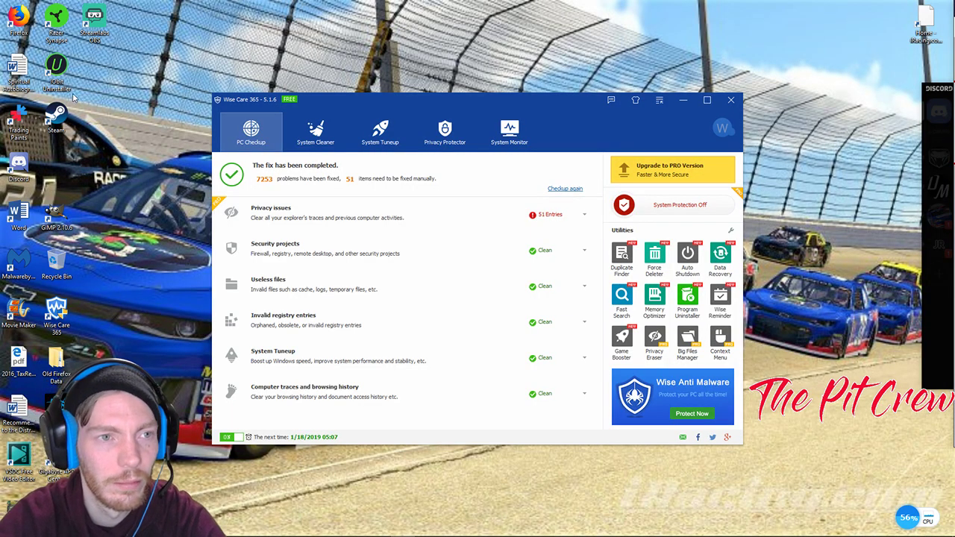
Remove Trading Paints from its desktop shortcut with IObit's Powerful Uninstall, leaving 90 programs.
right_click(26, 117)
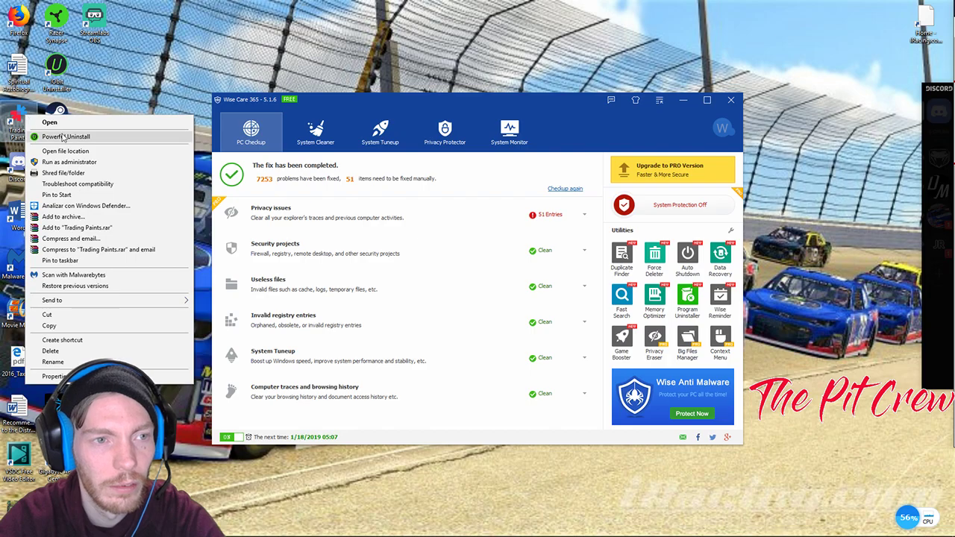
click(64, 137)
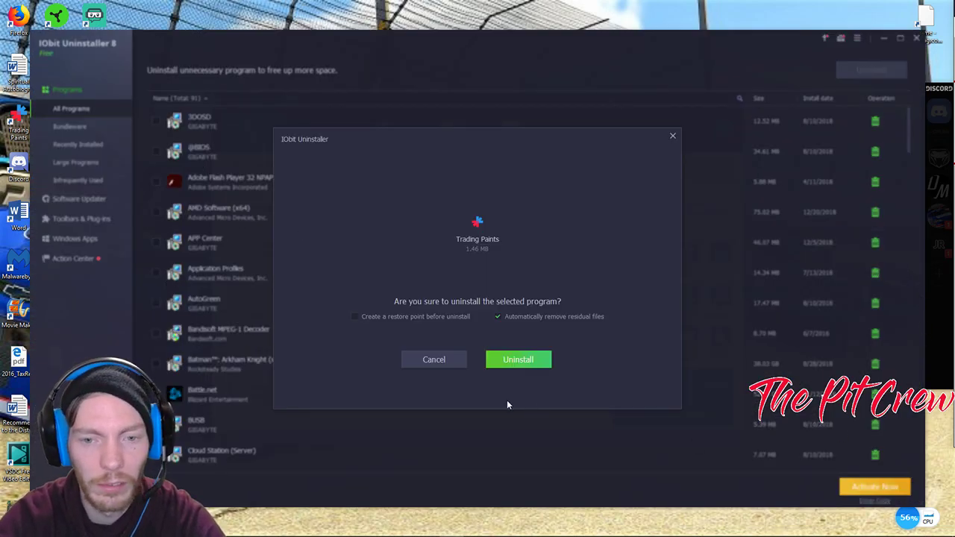
click(513, 361)
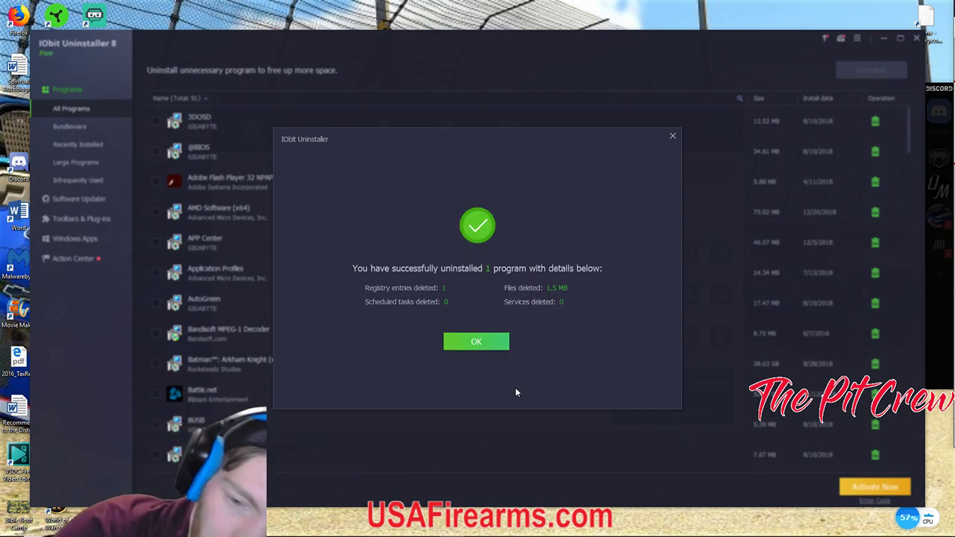
click(481, 343)
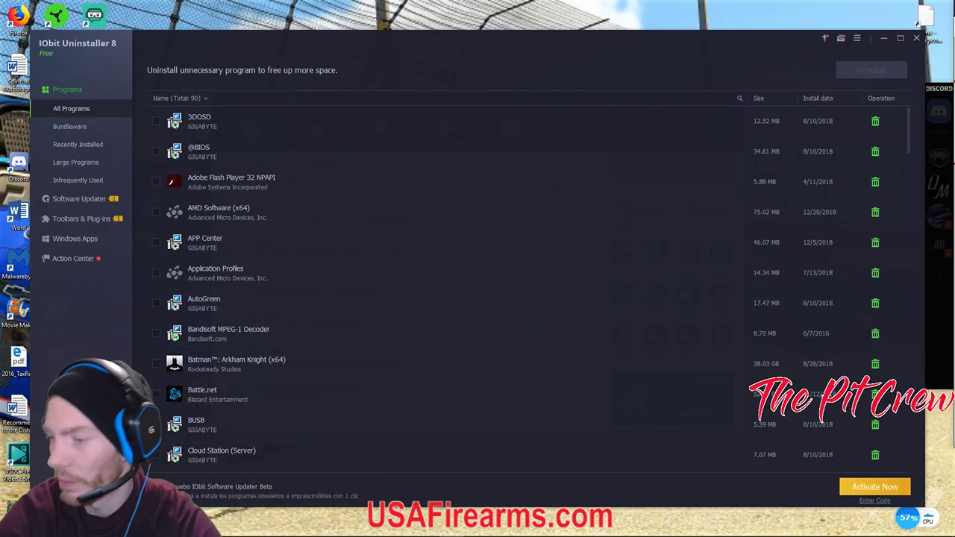
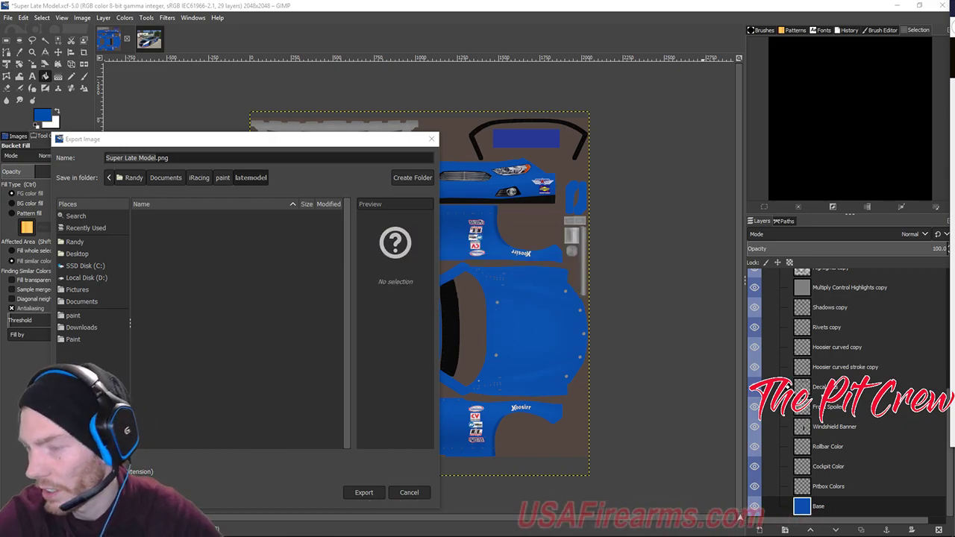
Install Trading Paints to Local Disk (D:).
click(528, 350)
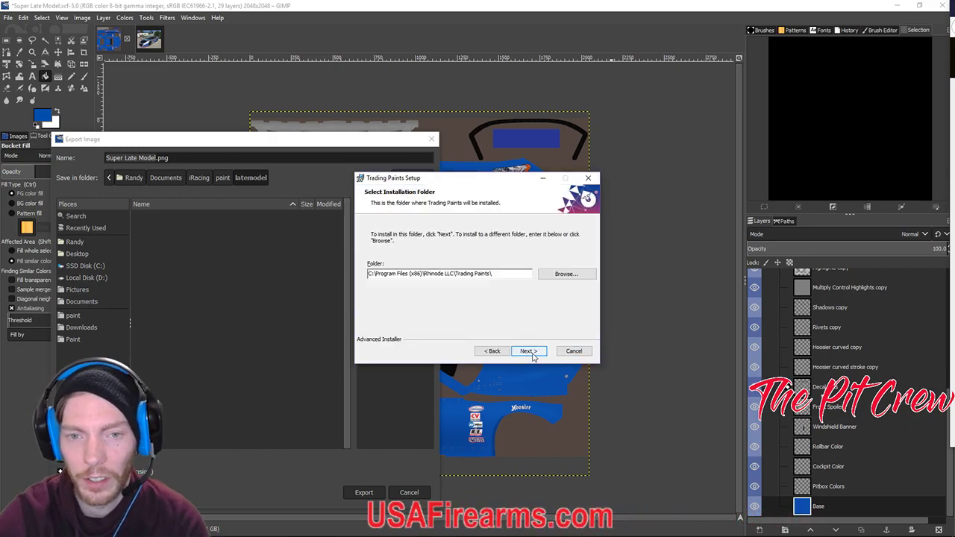
click(565, 275)
click(542, 227)
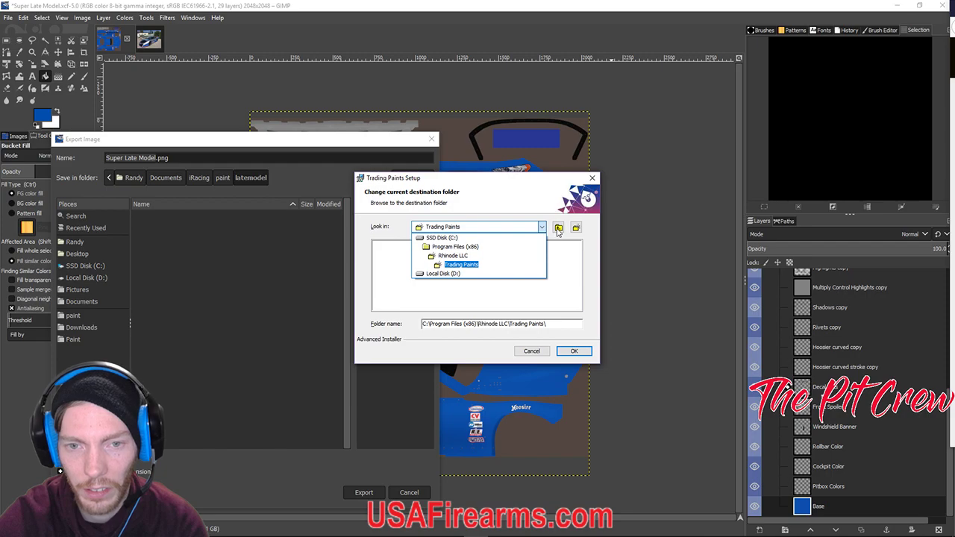
click(451, 278)
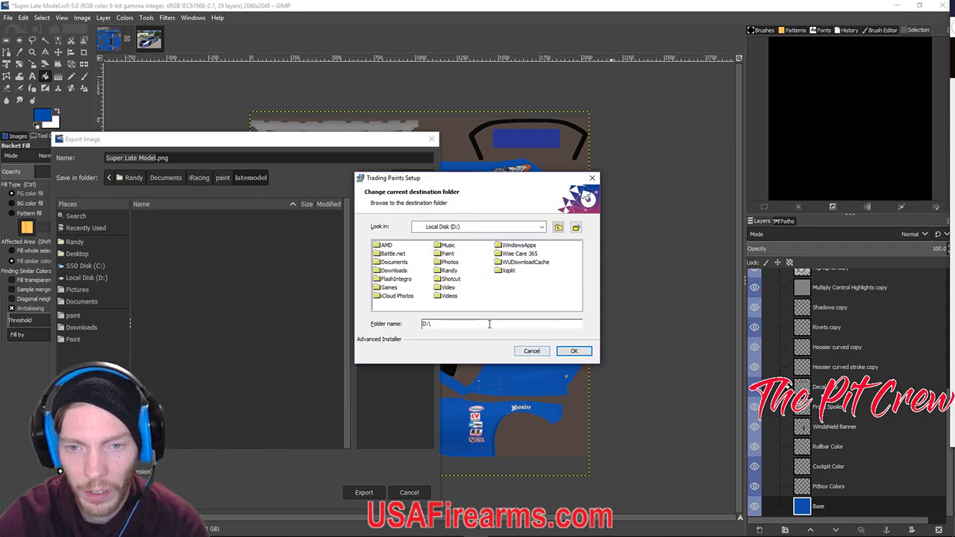
click(573, 350)
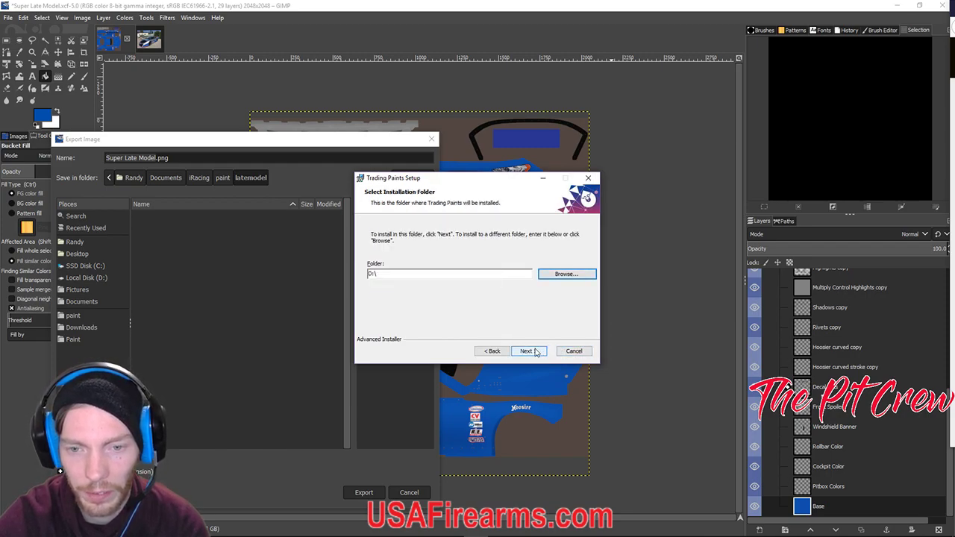
click(535, 353)
click(533, 351)
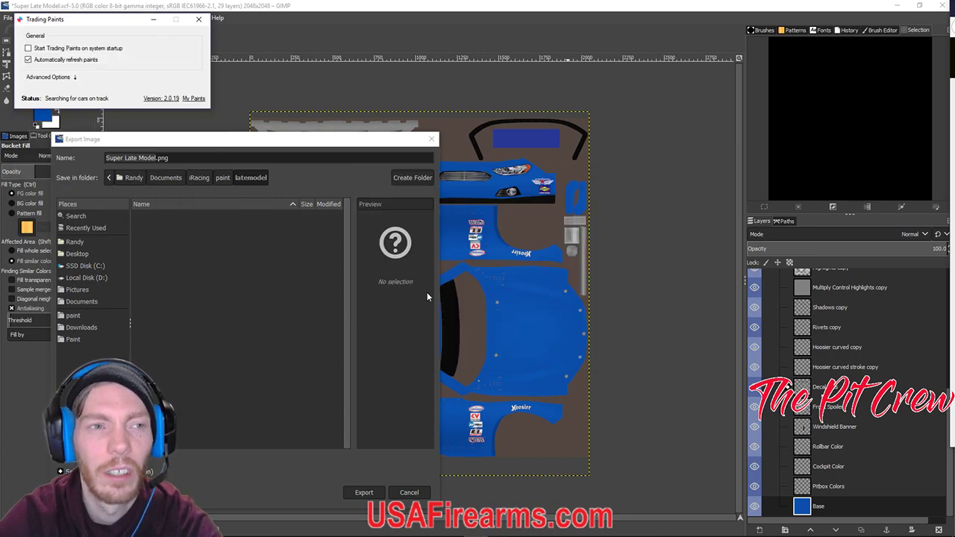
Set Trading Paints to start on system startup, minimize it, and close GIMP's Export dialog.
click(27, 47)
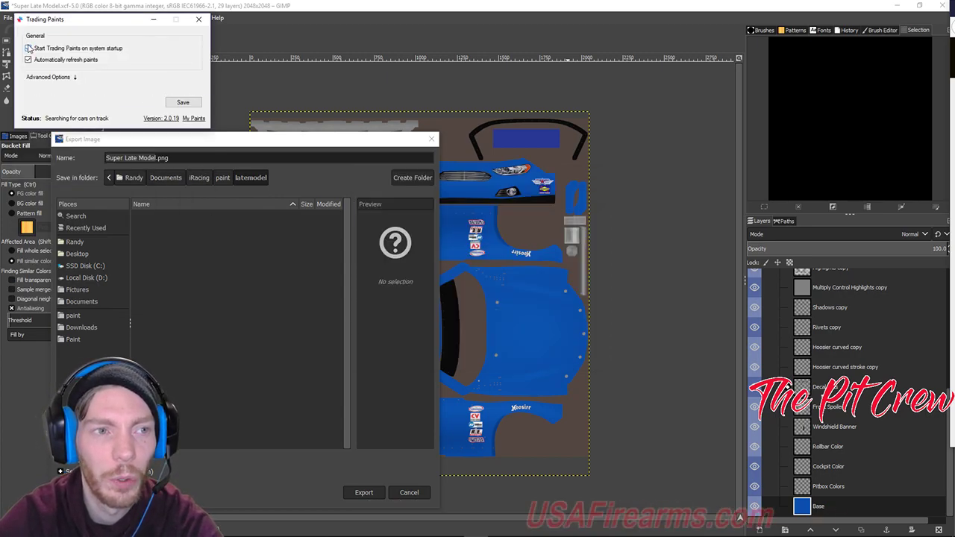
click(154, 20)
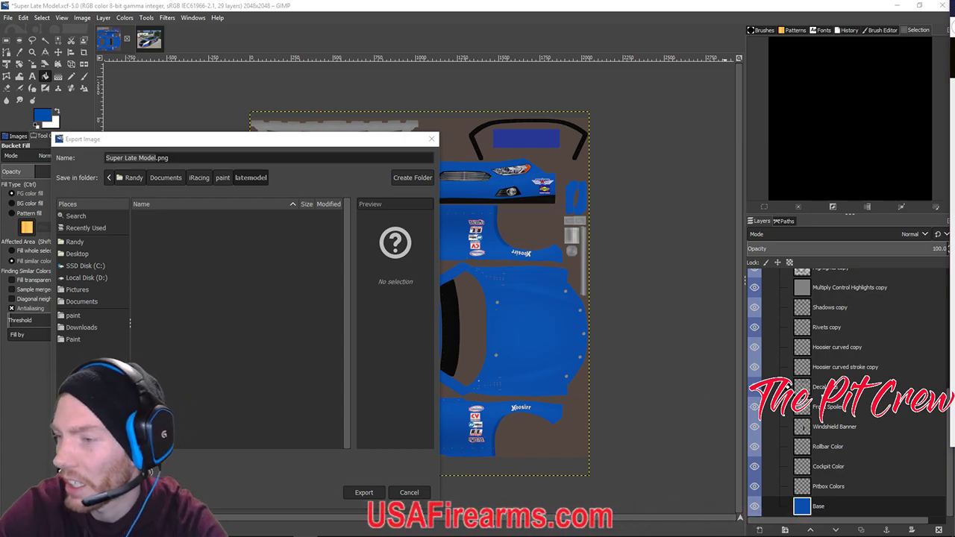
click(432, 138)
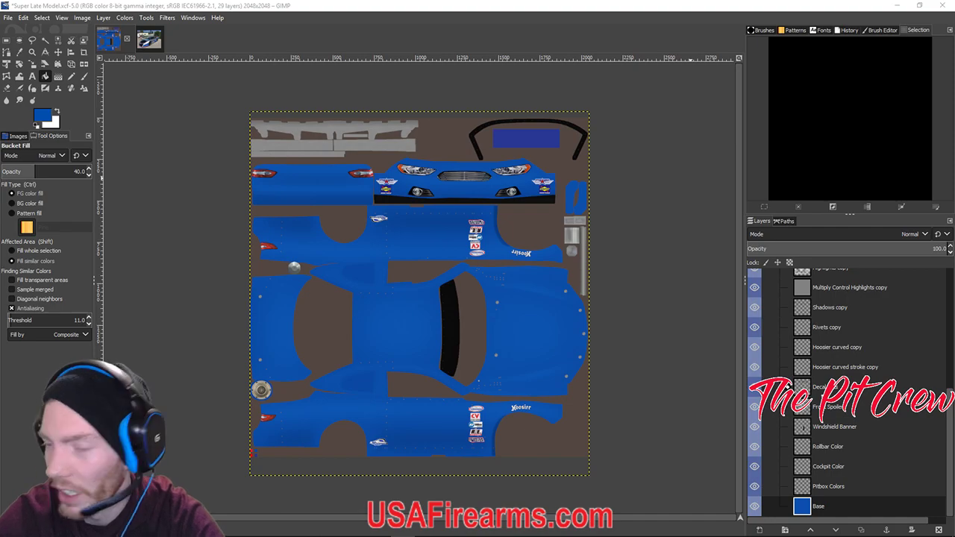
Switch the Streamlabs OBS output to the iRacing capture showing car 38.
key(alt+Tab)
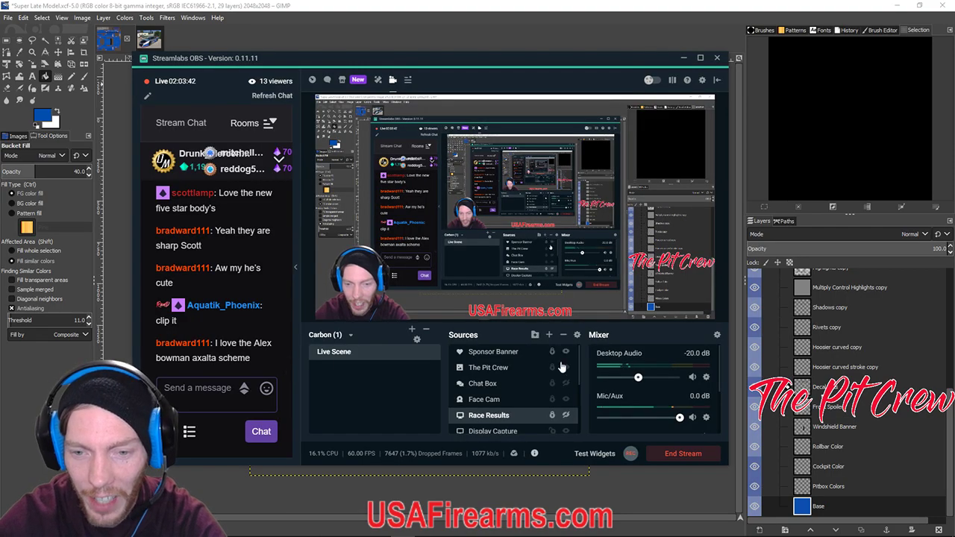
click(564, 417)
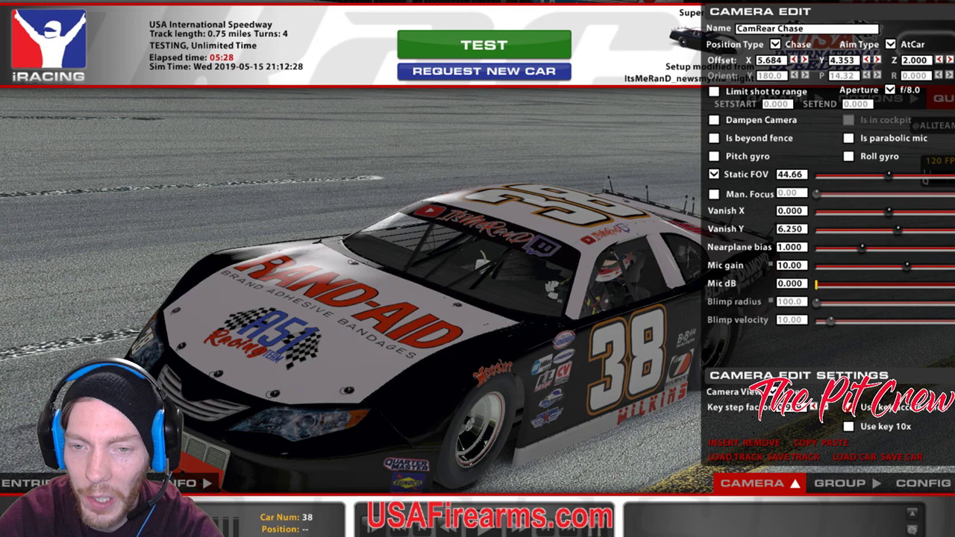
Leave the full-screen iRacing session for the desktop with GIMP.
key(alt+Tab)
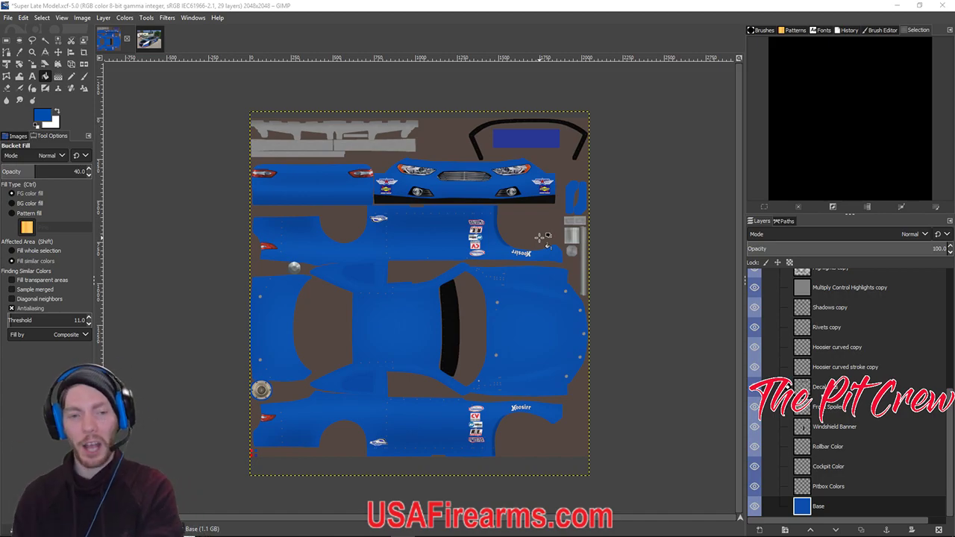
Export the texture over car_207304.tga in Documents › iRacing › paint › superlatemodel.
click(8, 17)
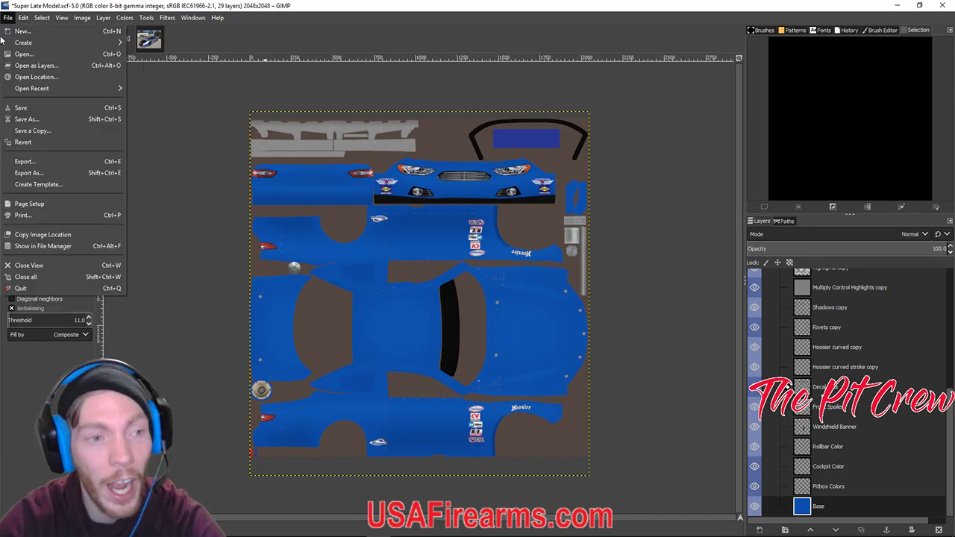
click(25, 161)
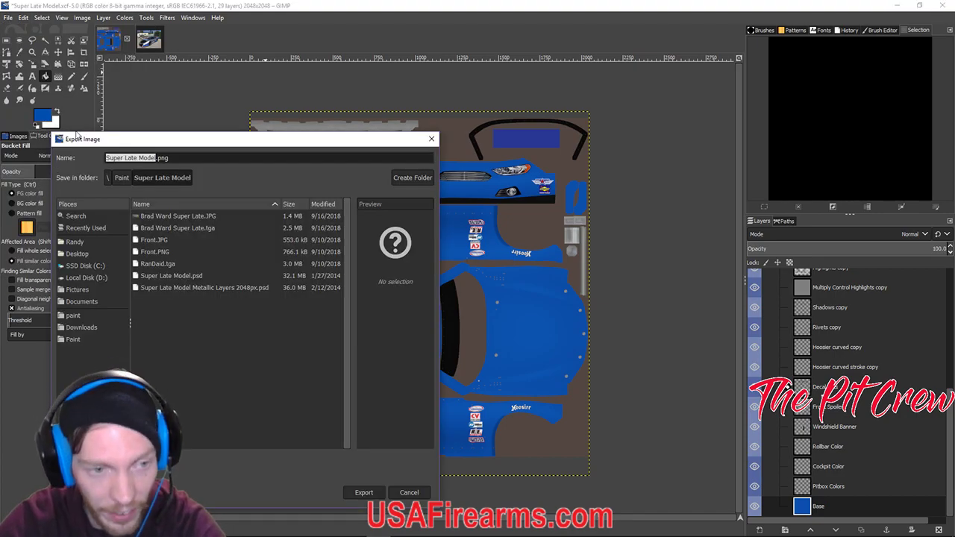
click(90, 304)
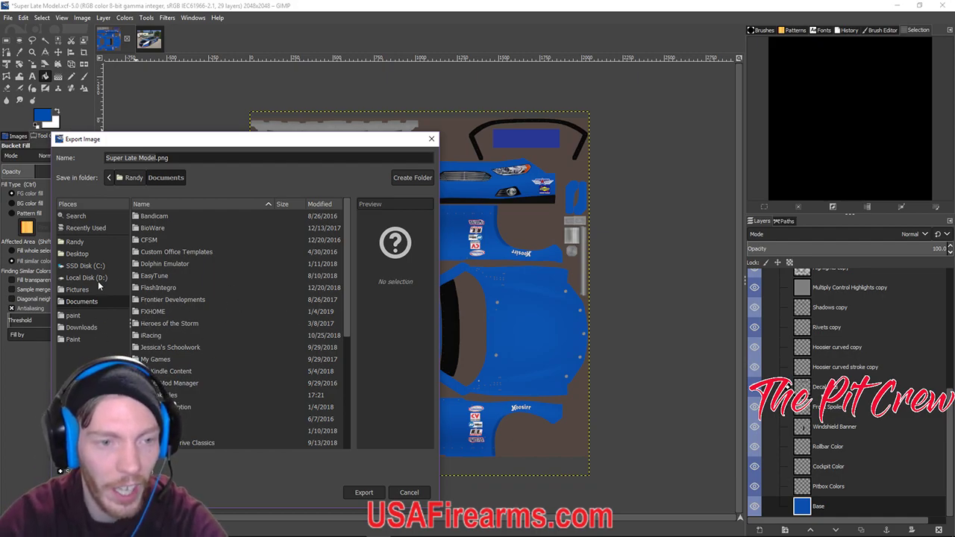
double_click(156, 336)
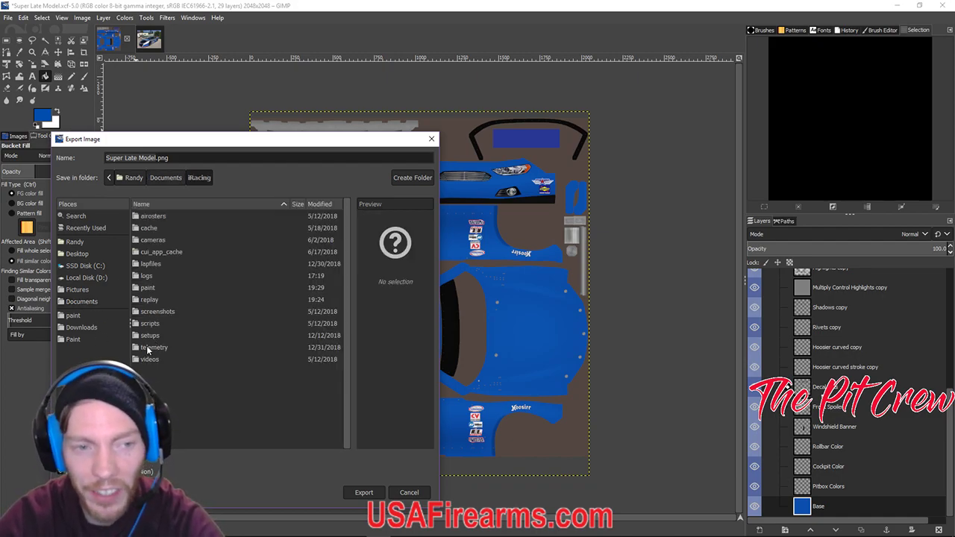
double_click(149, 289)
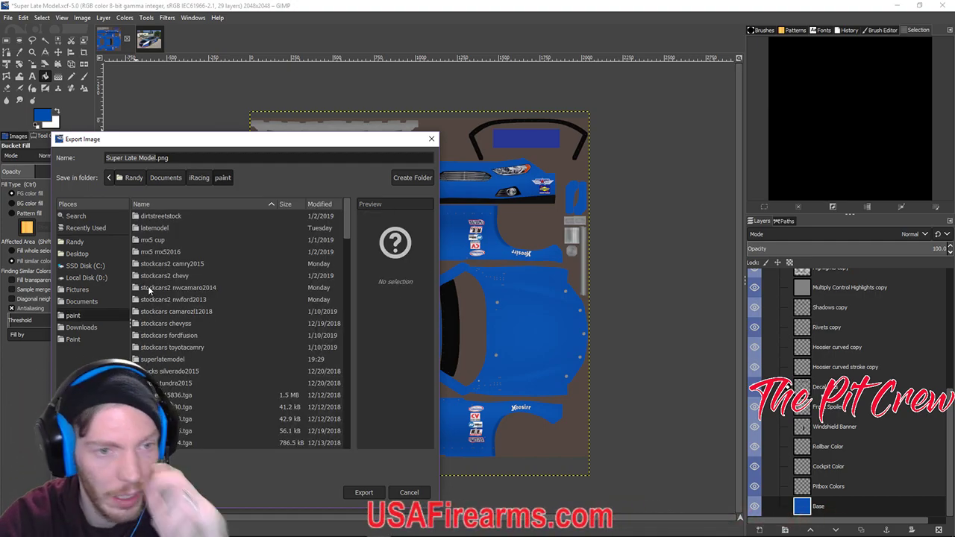
double_click(172, 359)
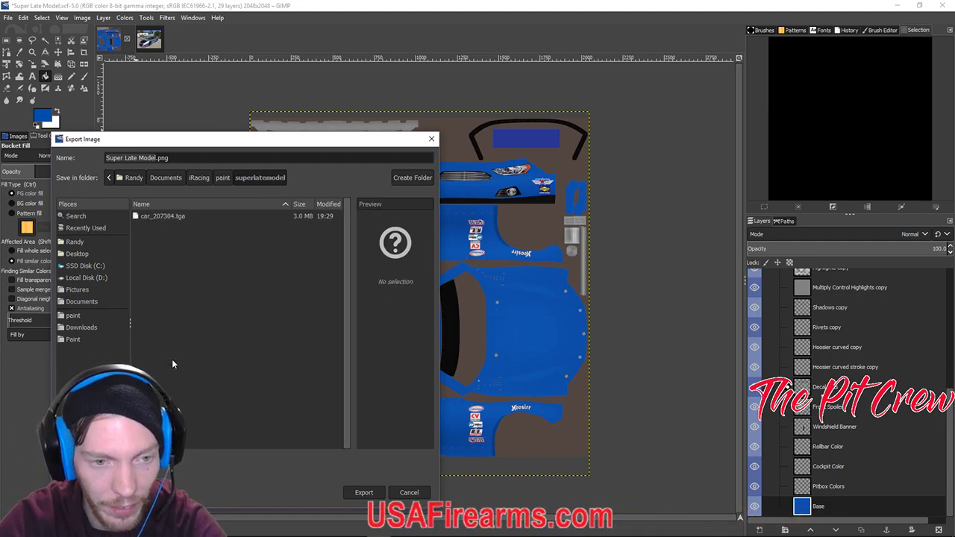
click(163, 216)
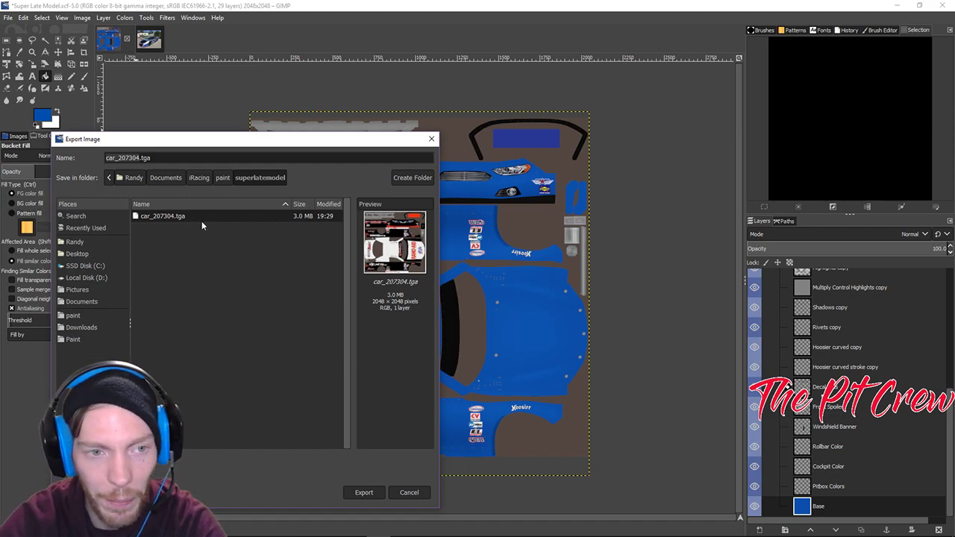
click(367, 492)
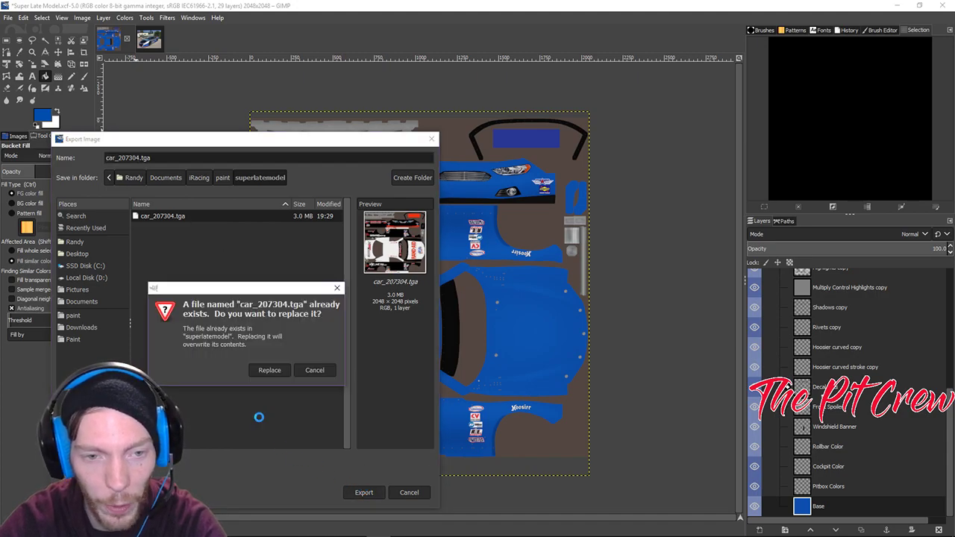
click(269, 373)
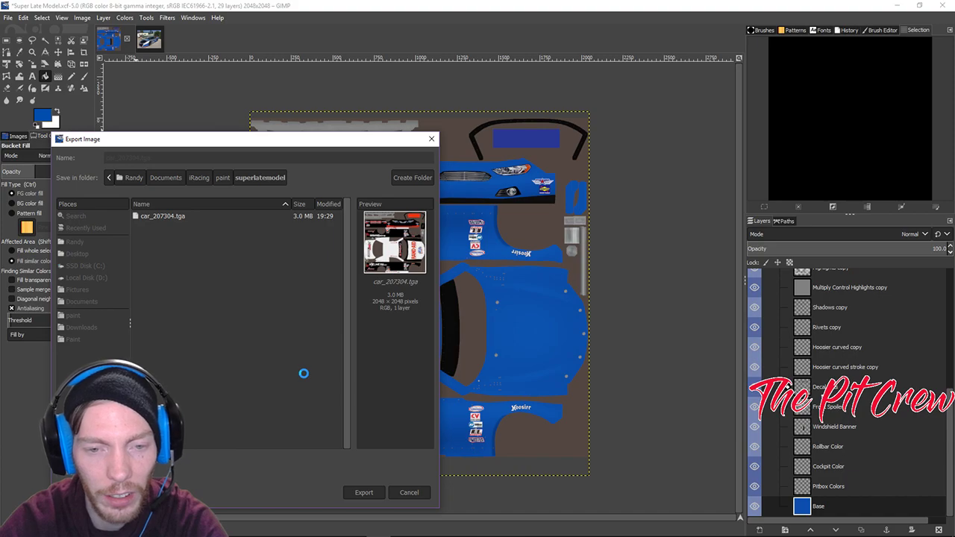
click(476, 305)
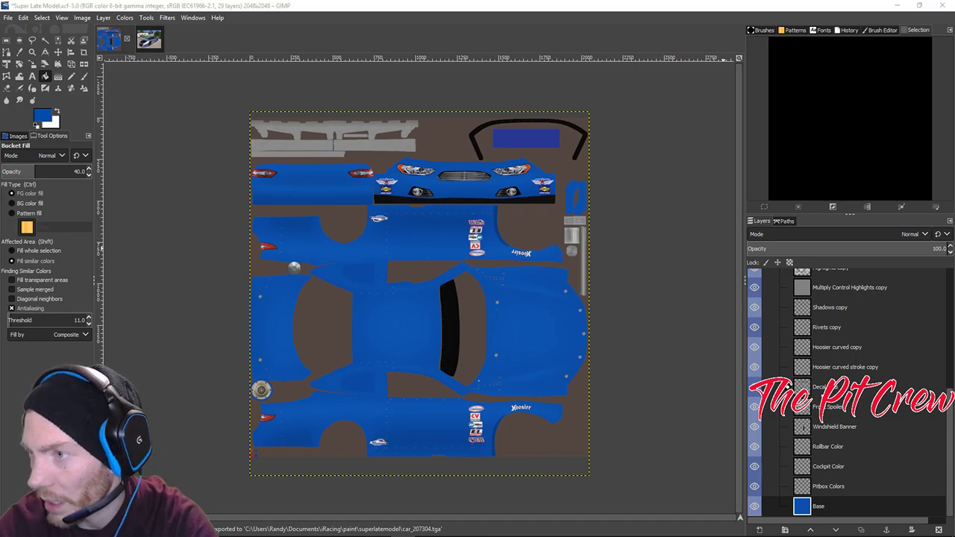
Reload paints in iRacing and view the blue car 38 from behind, left side and nose.
key(alt+Tab)
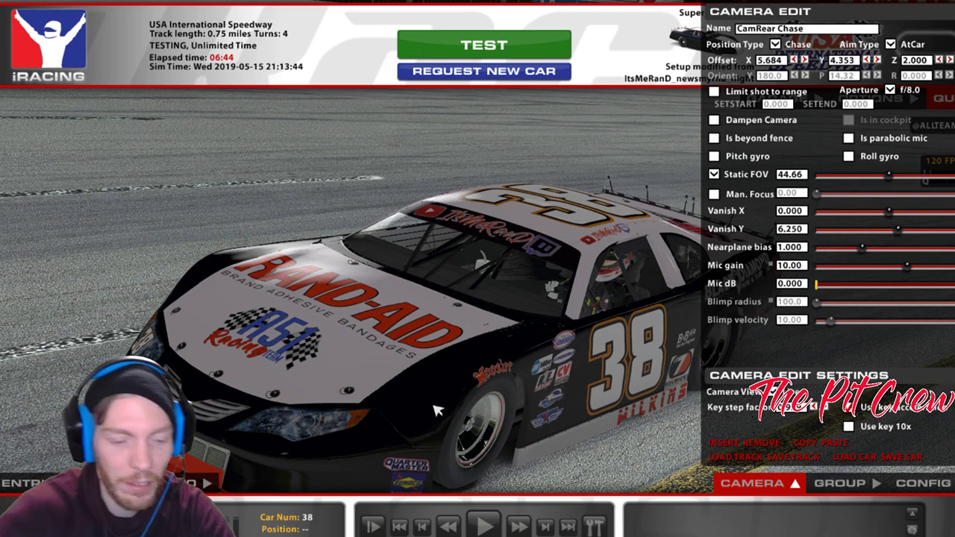
key(ctrl+r)
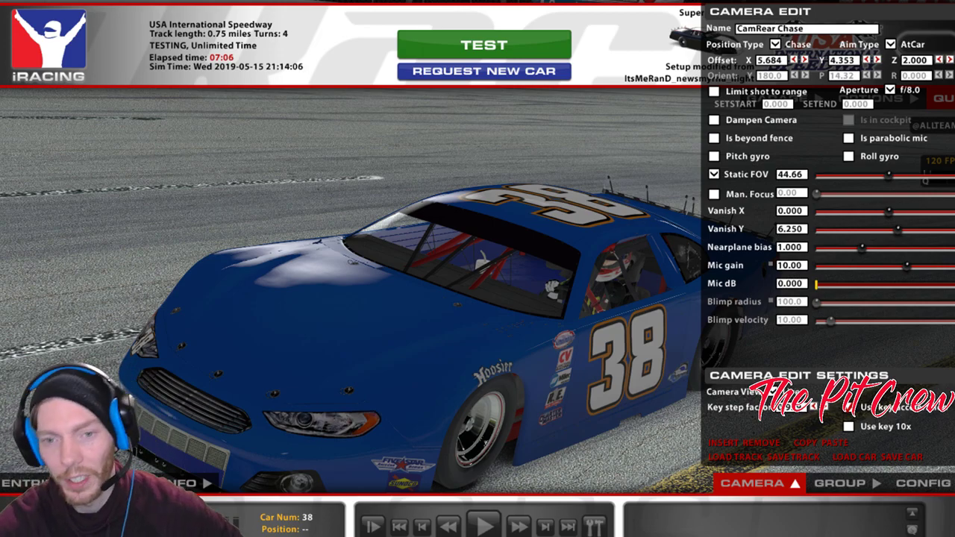
click(878, 61)
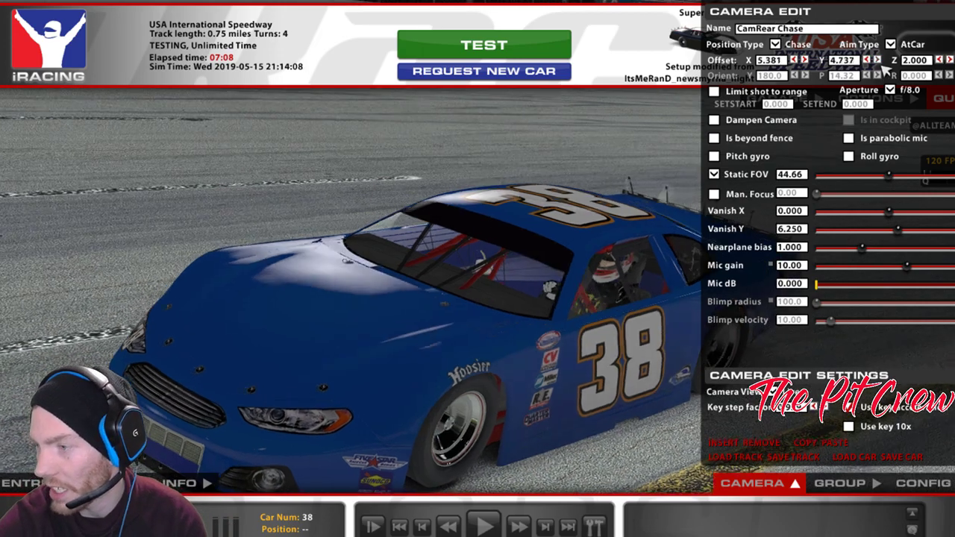
key(d)
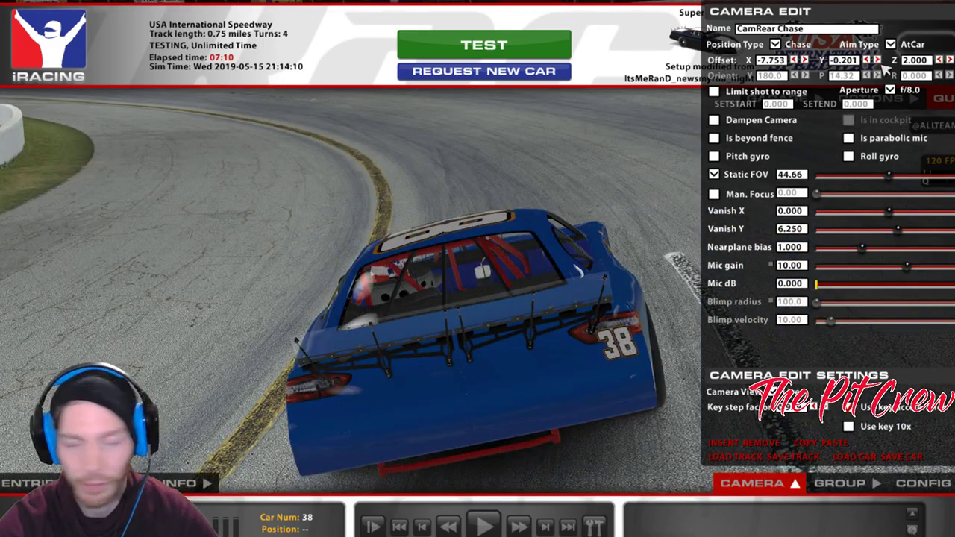
click(876, 61)
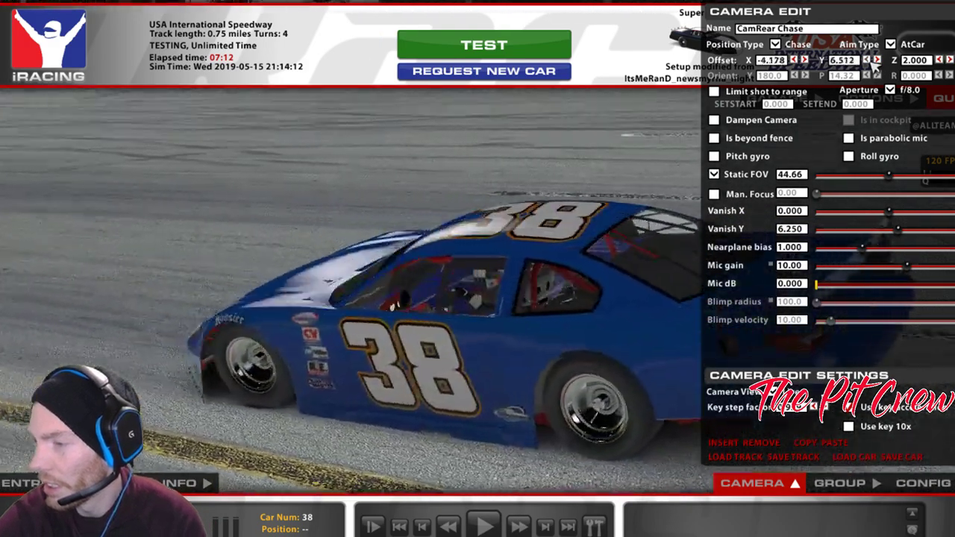
click(876, 60)
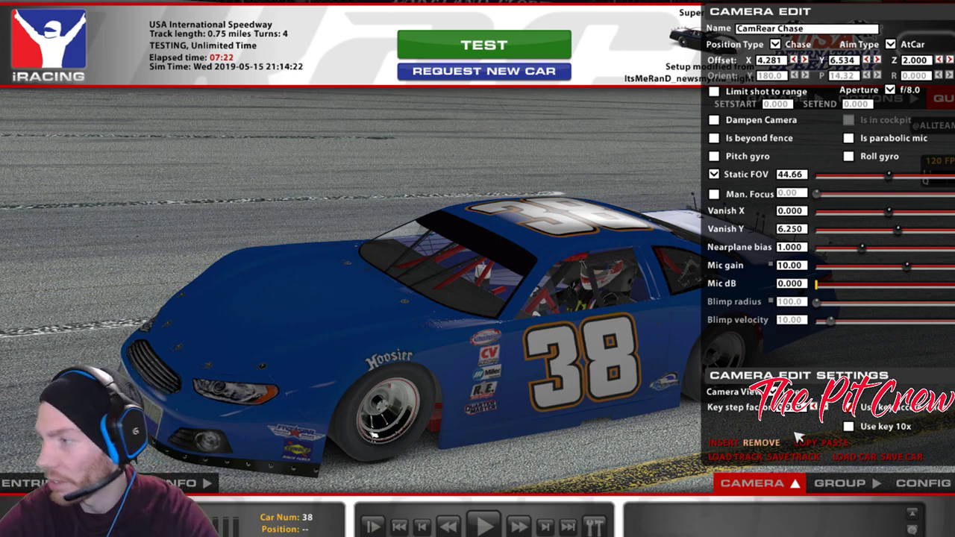
click(868, 60)
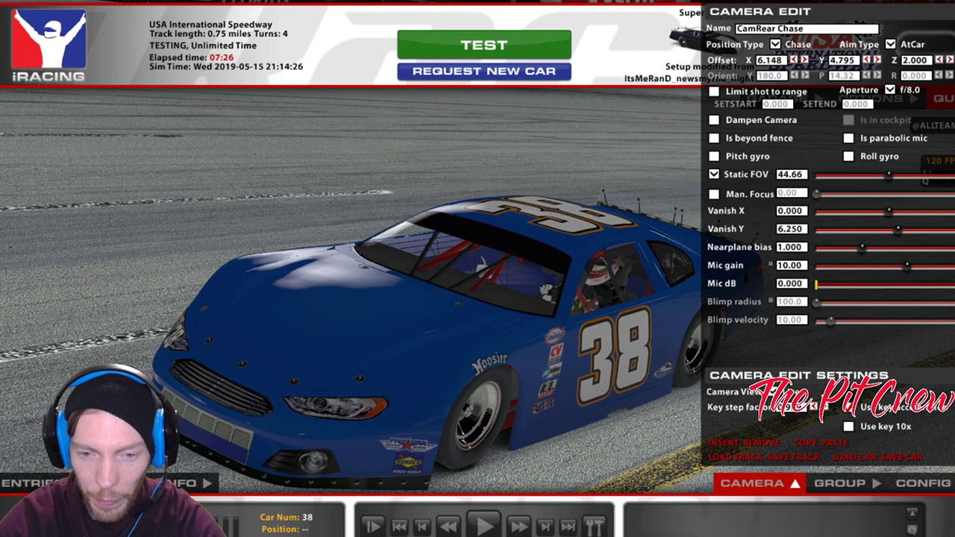
key(alt+Tab)
key(alt+Tab)
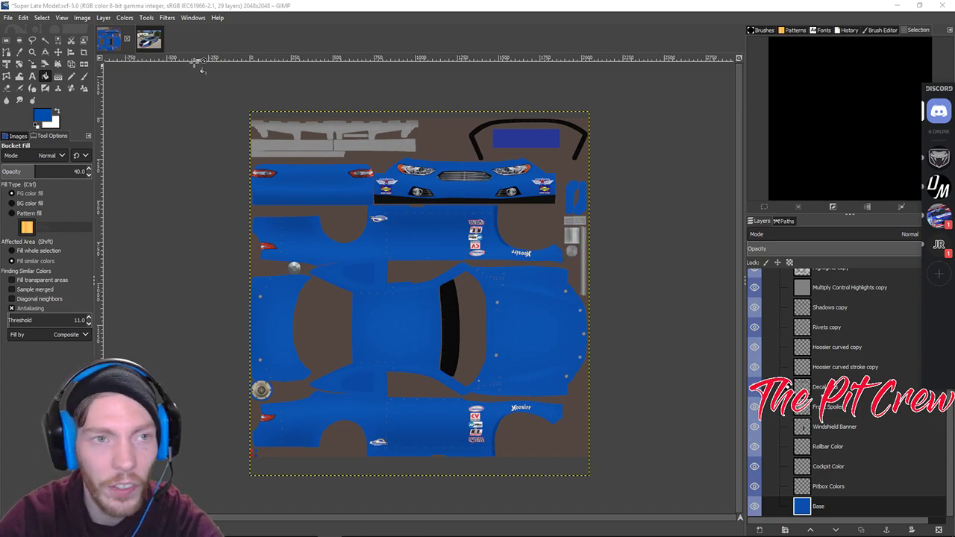
click(157, 40)
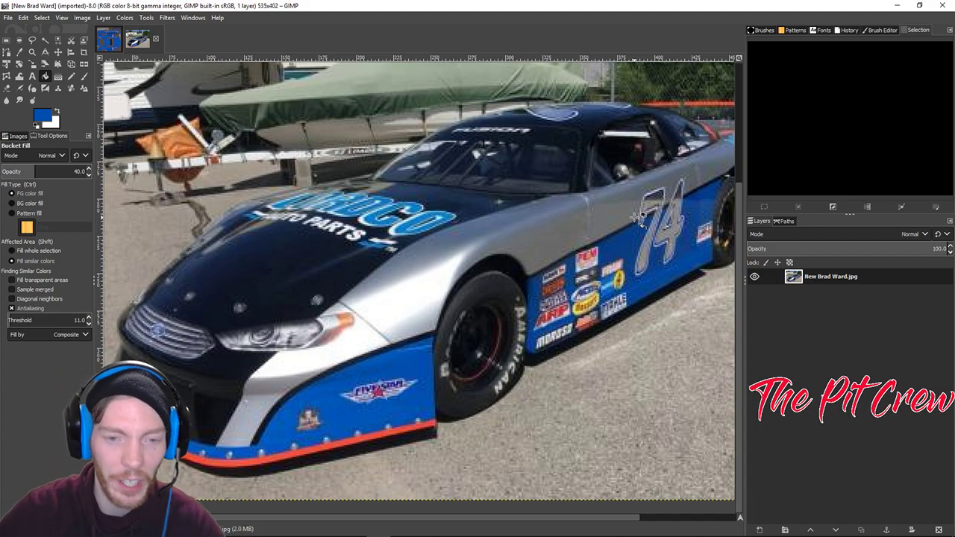
scroll(637, 216, down, 2)
scroll(619, 392, up, 1)
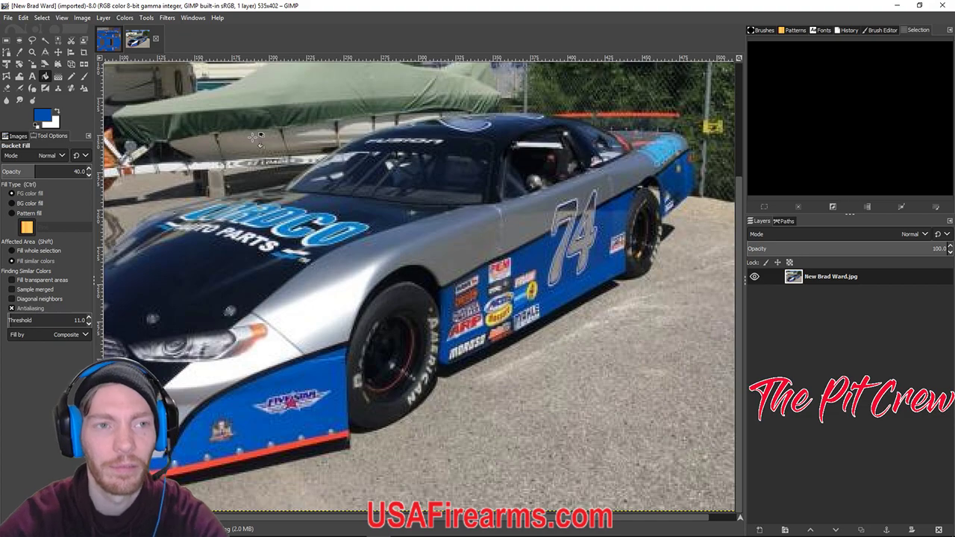
click(104, 39)
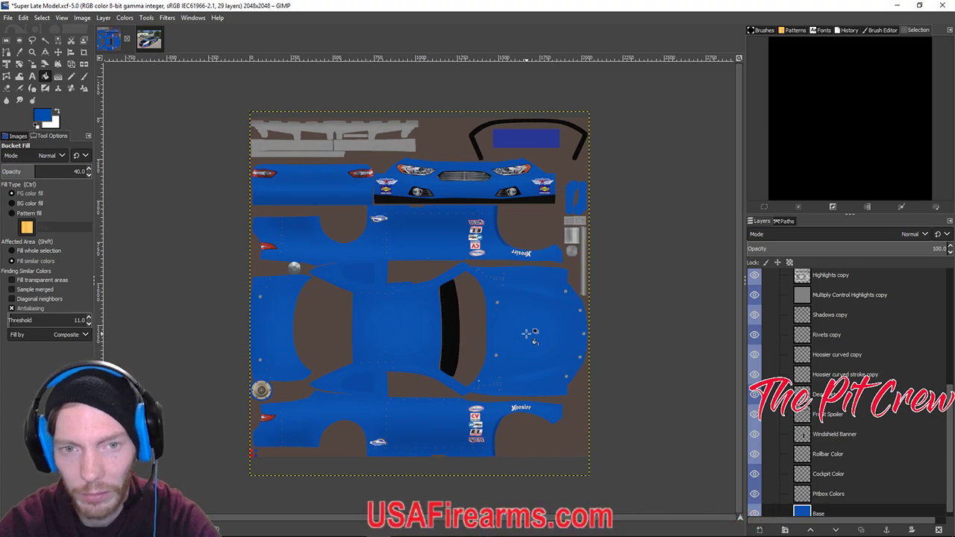
key(plus)
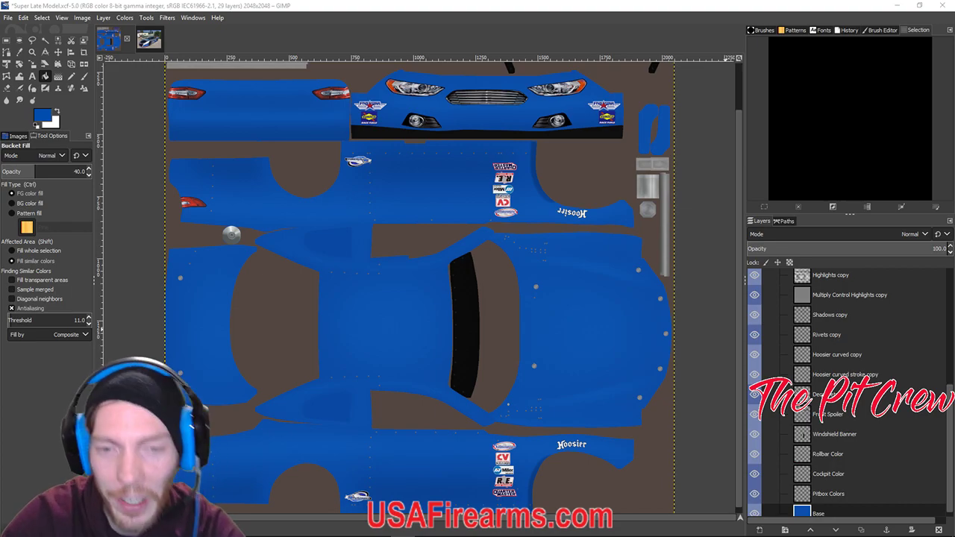
mouse_move(635, 218)
mouse_down()
mouse_move(529, 272)
mouse_move(647, 211)
mouse_move(644, 225)
mouse_up()
drag(546, 143, 543, 205)
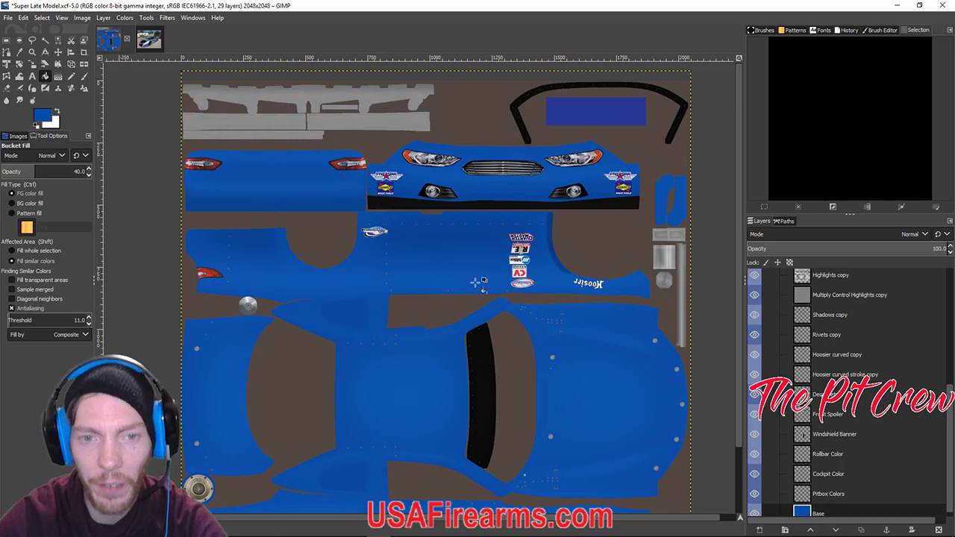
scroll(510, 264, down, 2)
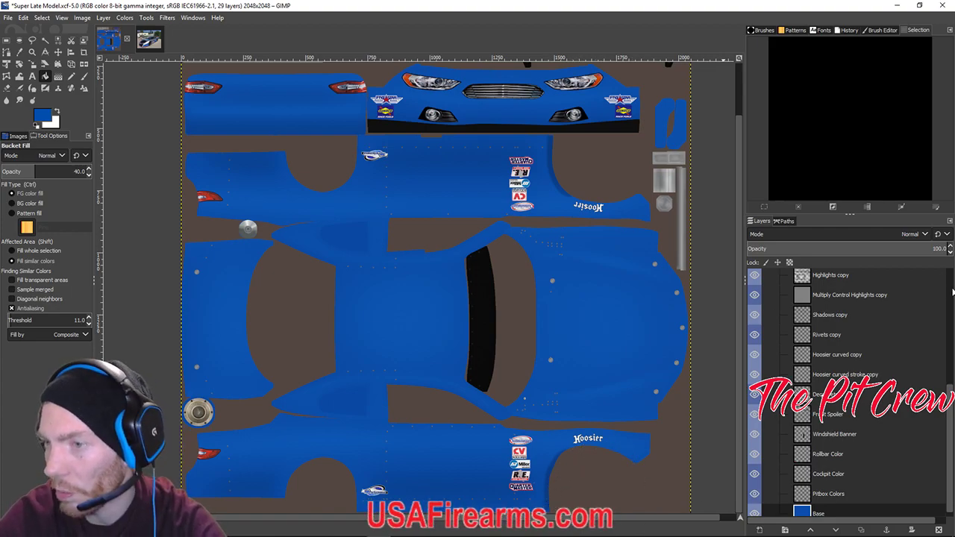
scroll(952, 293, up, 2)
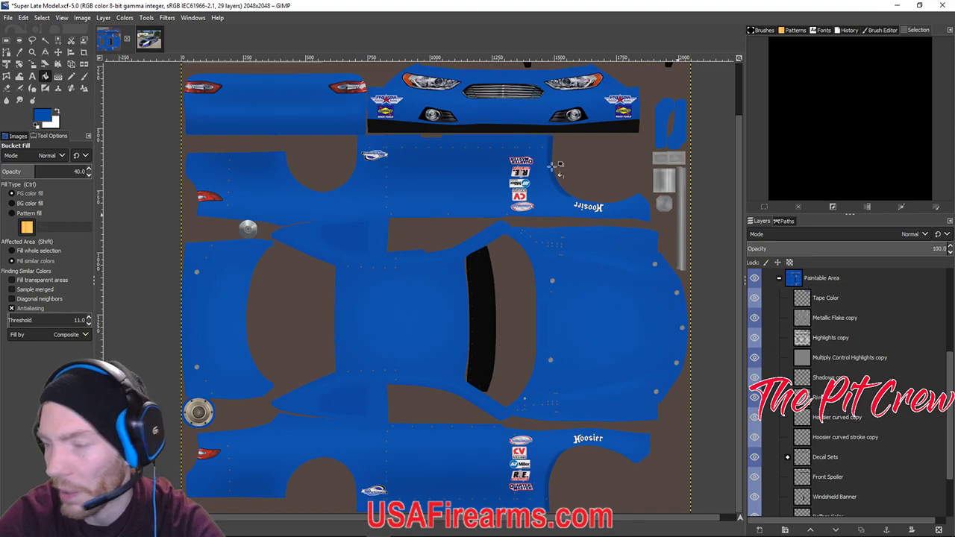
click(148, 38)
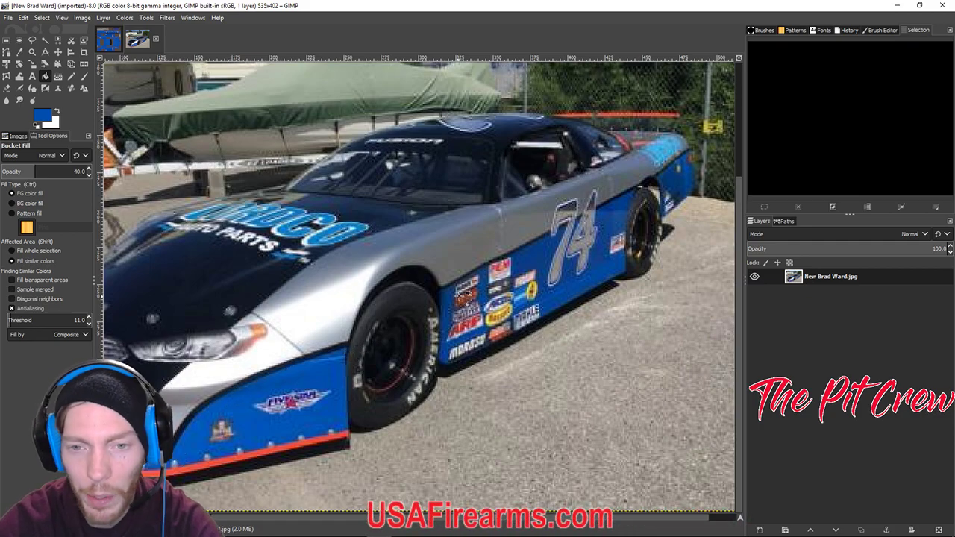
click(109, 44)
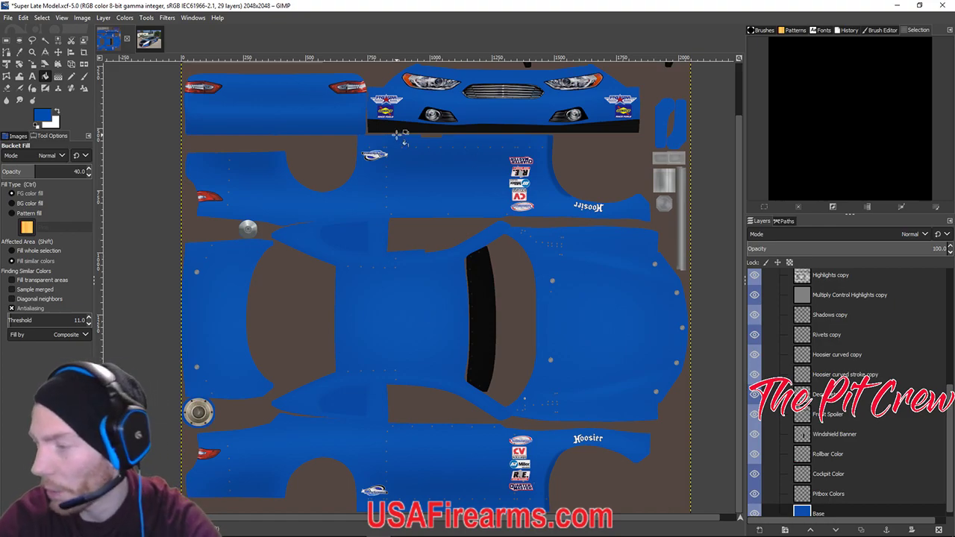
scroll(787, 349, down, 1)
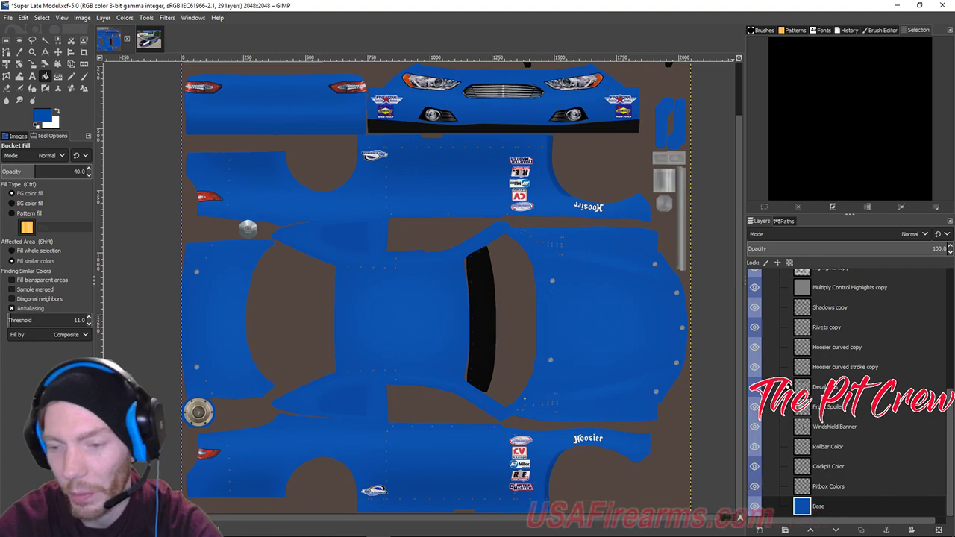
Create a transparent 2048×2048 layer named 'Front line'.
click(760, 530)
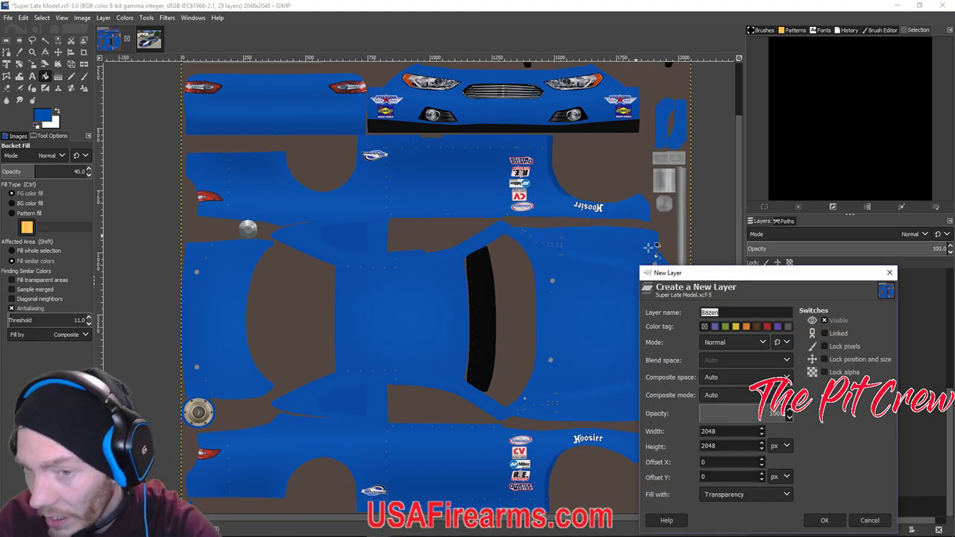
drag(707, 278, 709, 241)
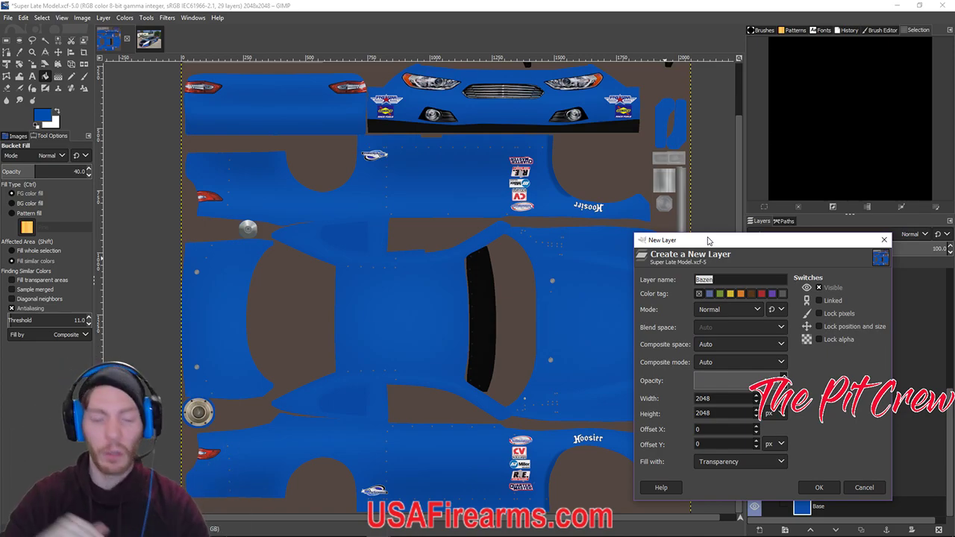
text(F)
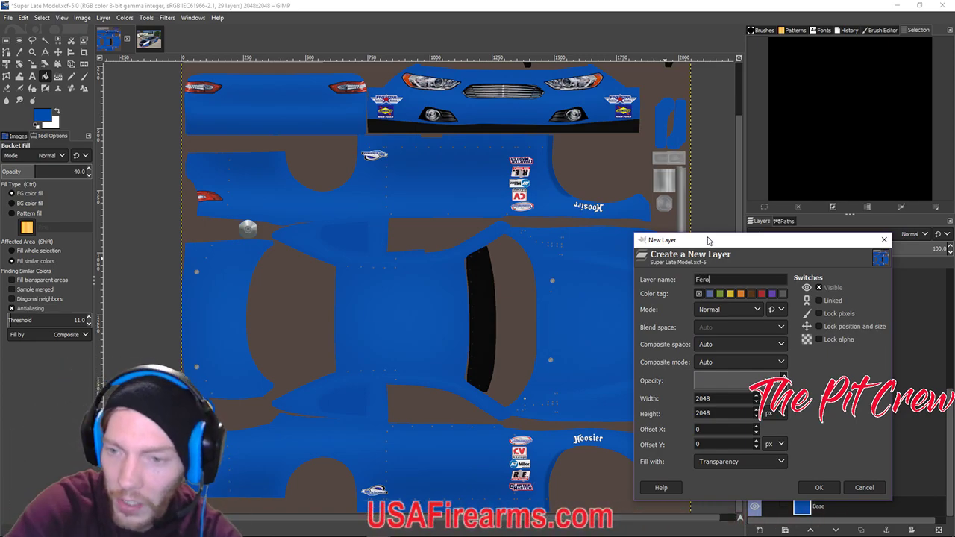
text(ro)
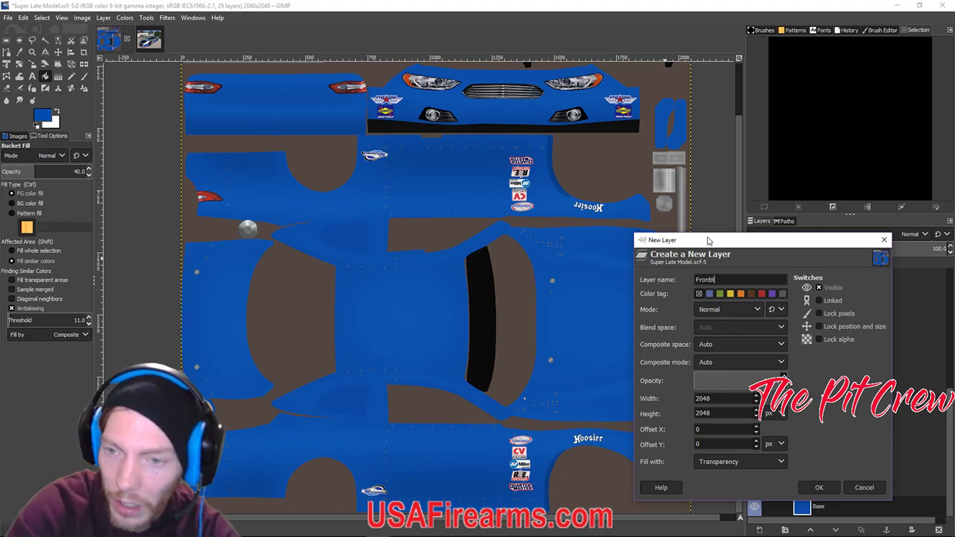
text(nt line)
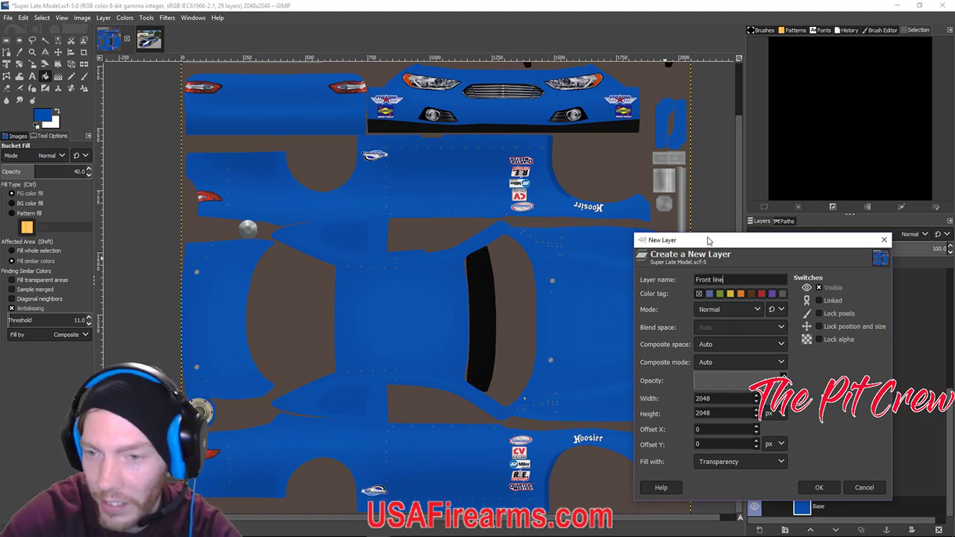
click(819, 487)
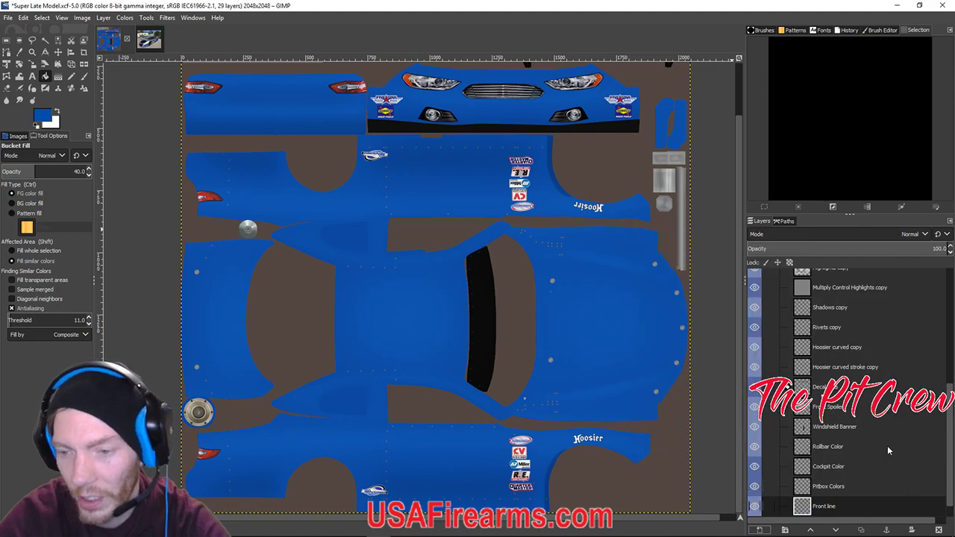
scroll(820, 449, down, 1)
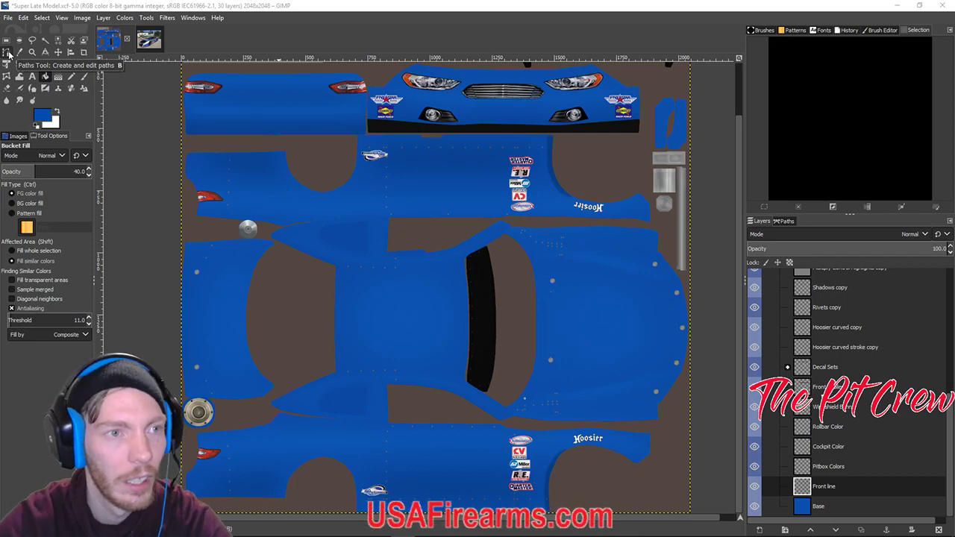
click(9, 52)
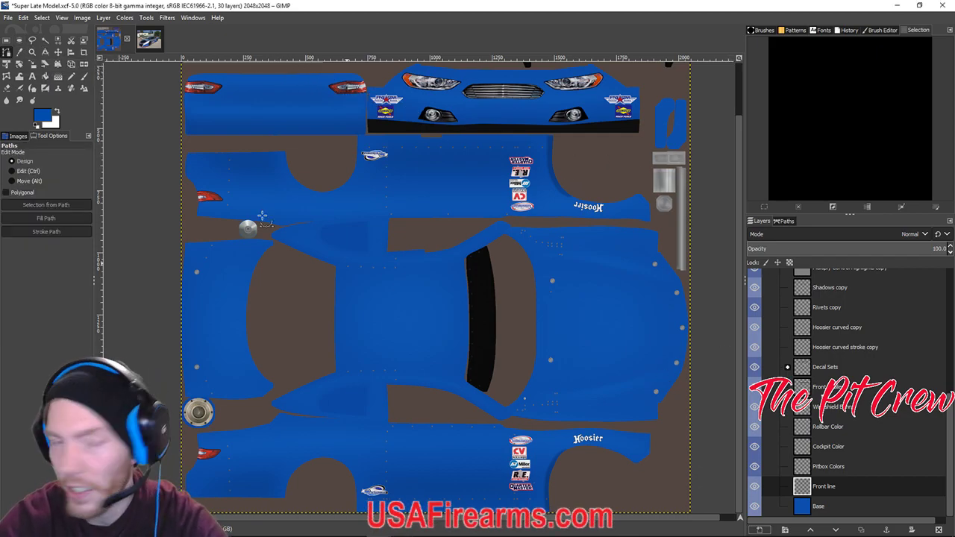
click(150, 40)
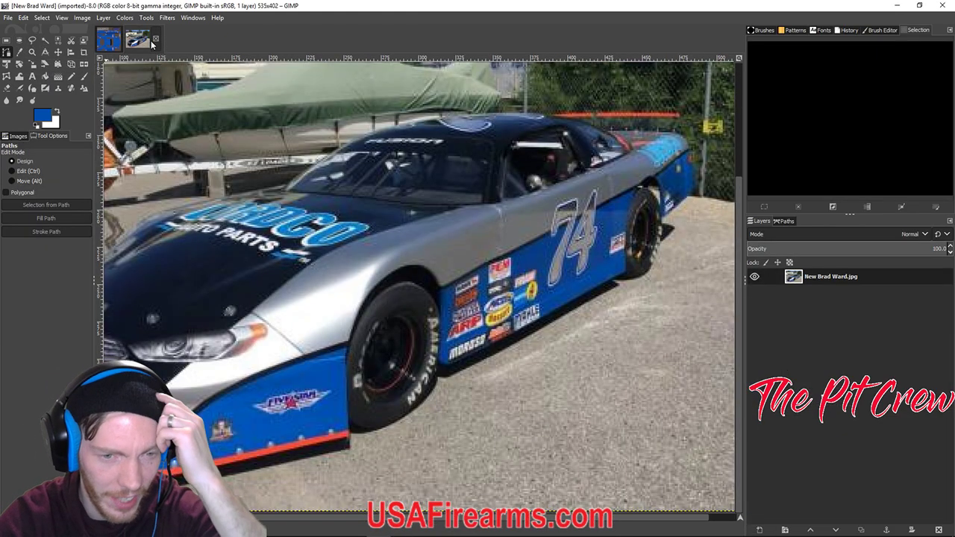
Switch back to the Super Late Model.xcf template to draw on the Front line layer.
click(108, 40)
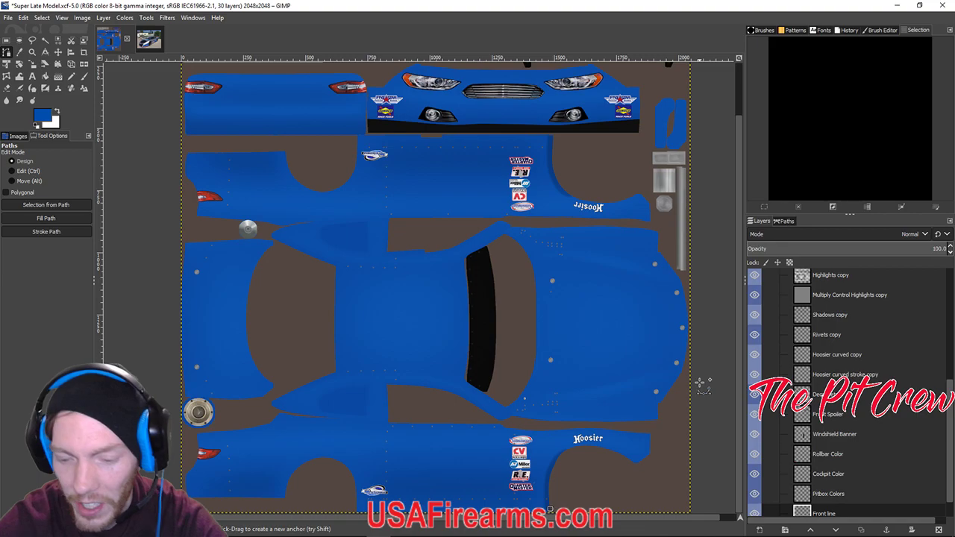
Place the first three anchors of the zigzag path across the lower door panel.
scroll(702, 385, up, 3)
scroll(258, 422, down, 5)
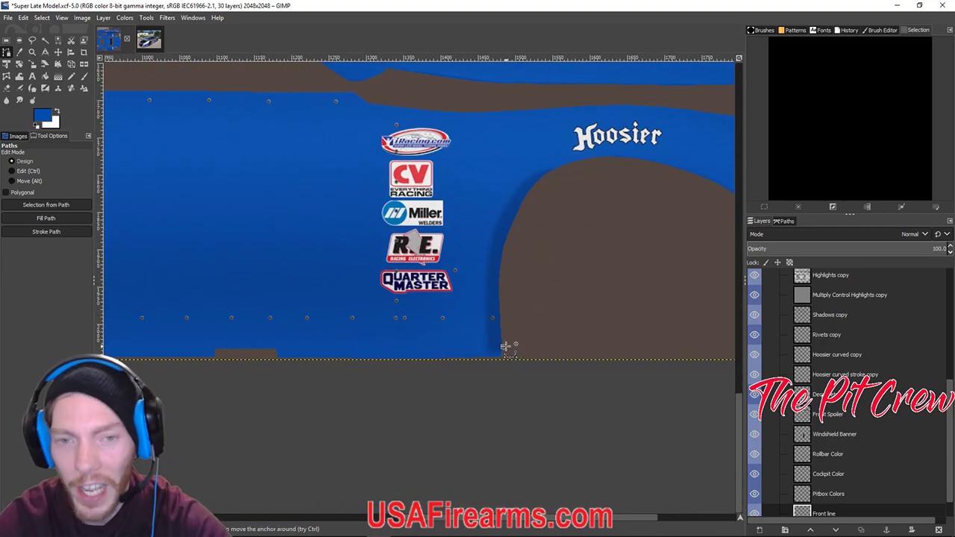
click(290, 171)
scroll(277, 207, left, 5)
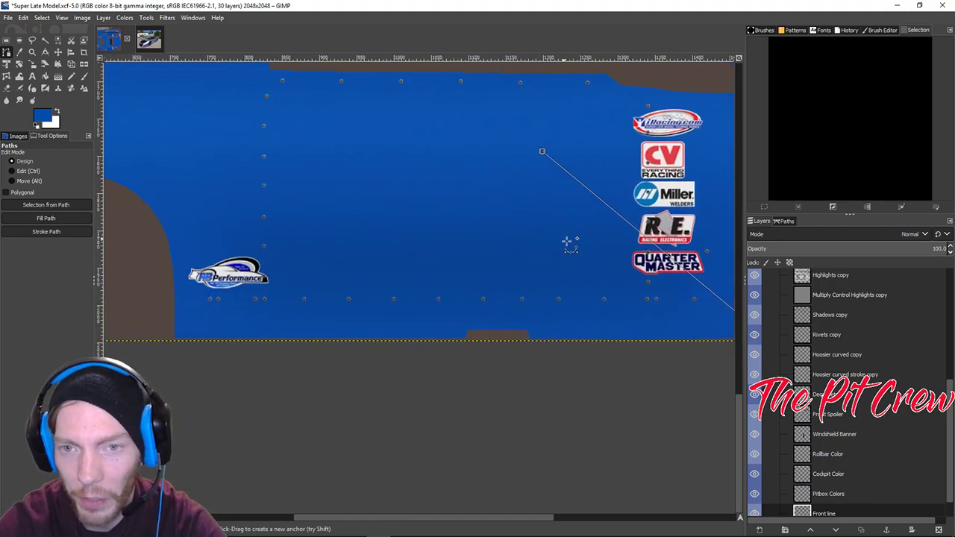
scroll(499, 243, right, 3)
scroll(498, 243, down, 1)
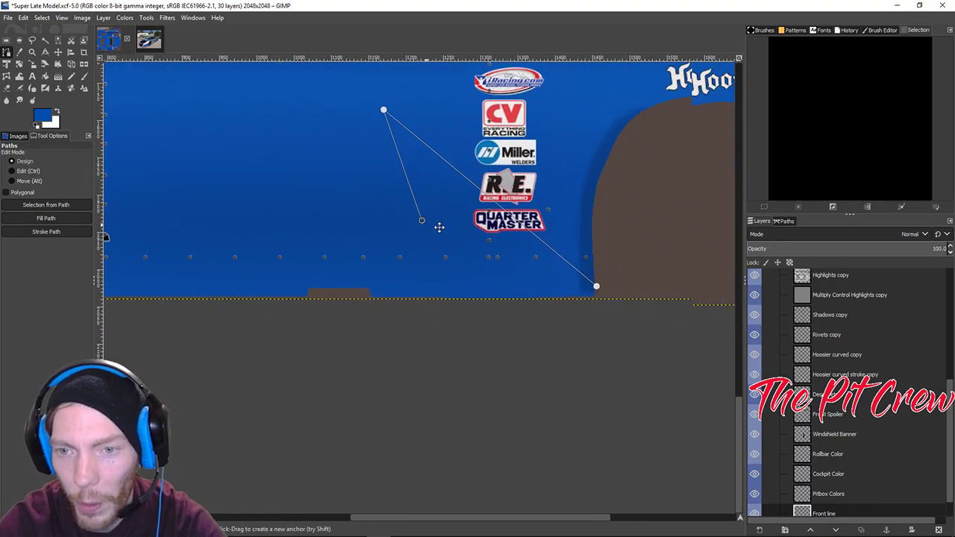
click(209, 95)
scroll(335, 216, up, 4)
scroll(336, 217, left, 5)
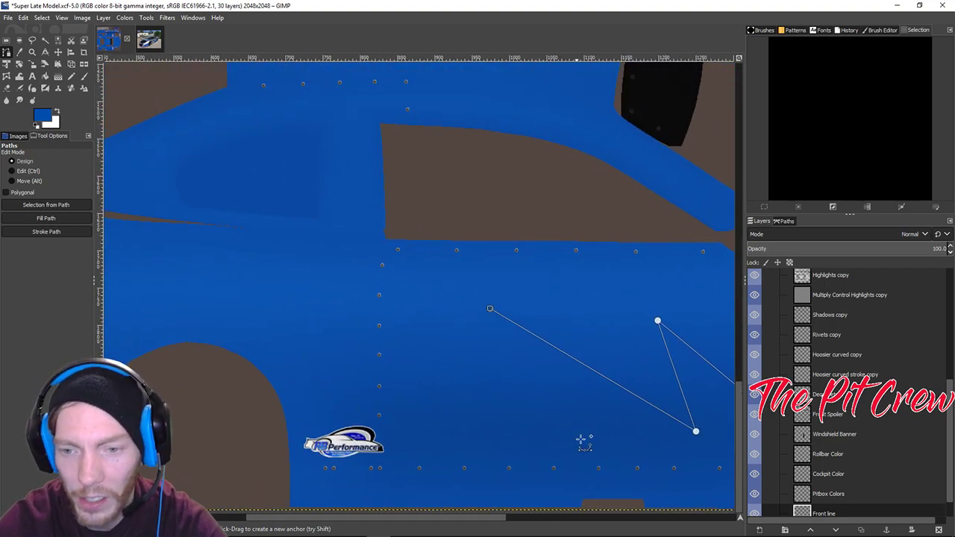
click(576, 442)
Add three more anchors to finish the zigzag near the wheel arch.
click(337, 306)
scroll(337, 306, up, 1)
scroll(337, 305, left, 1)
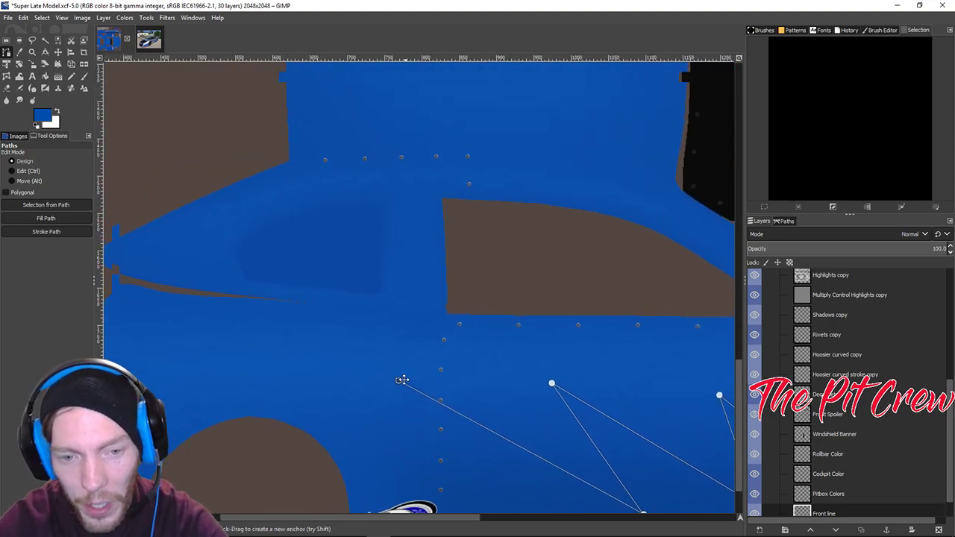
scroll(417, 413, down, 5)
scroll(417, 414, right, 2)
click(398, 371)
click(219, 269)
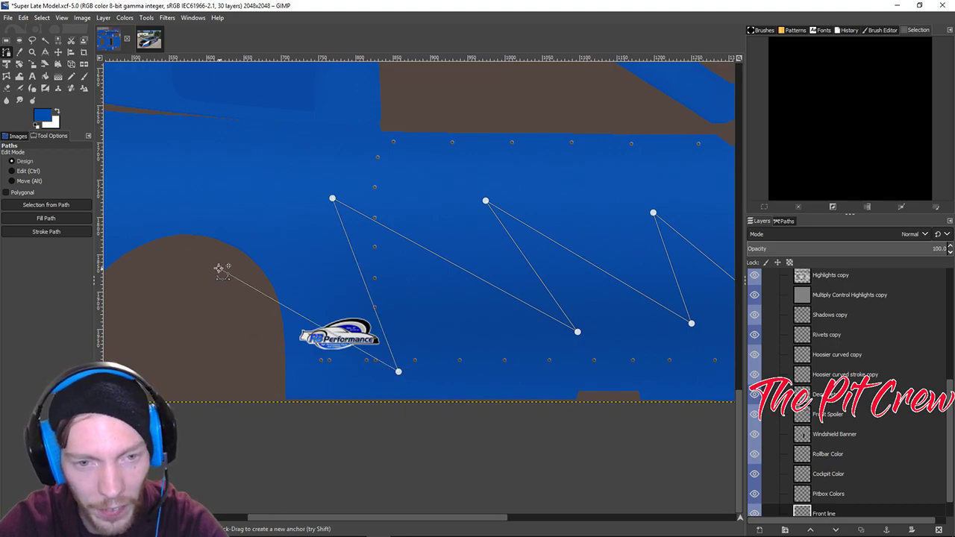
scroll(458, 290, down, 2)
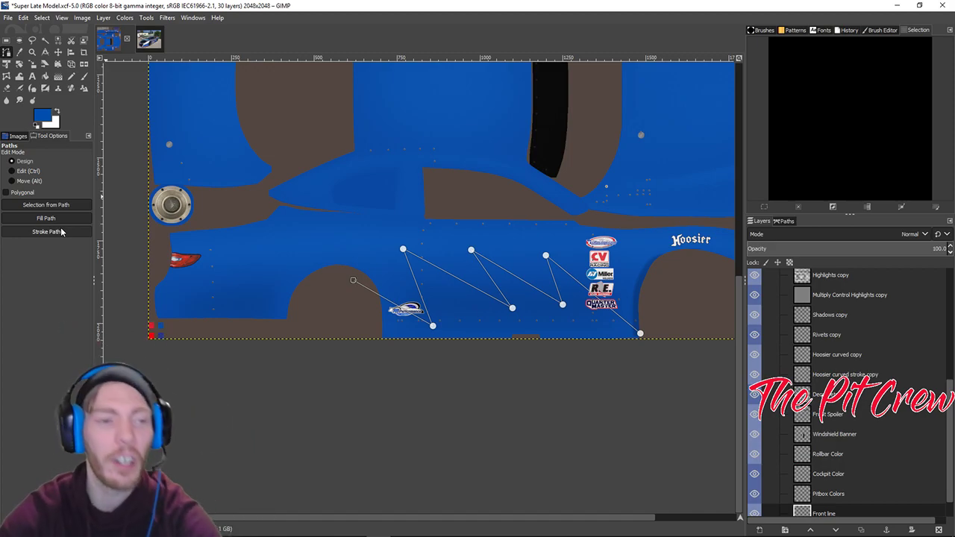
Stroke the zigzag path on the side panel as a white line.
click(46, 232)
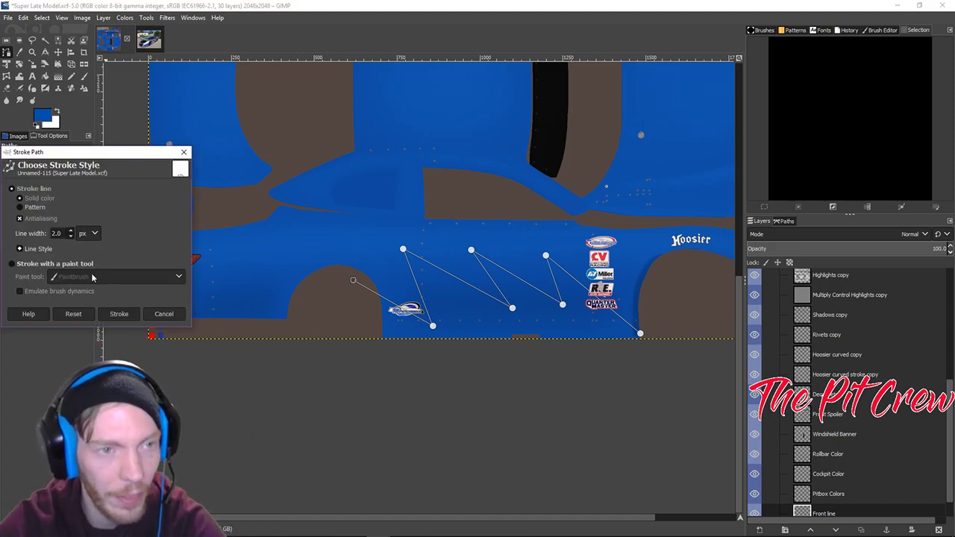
click(58, 112)
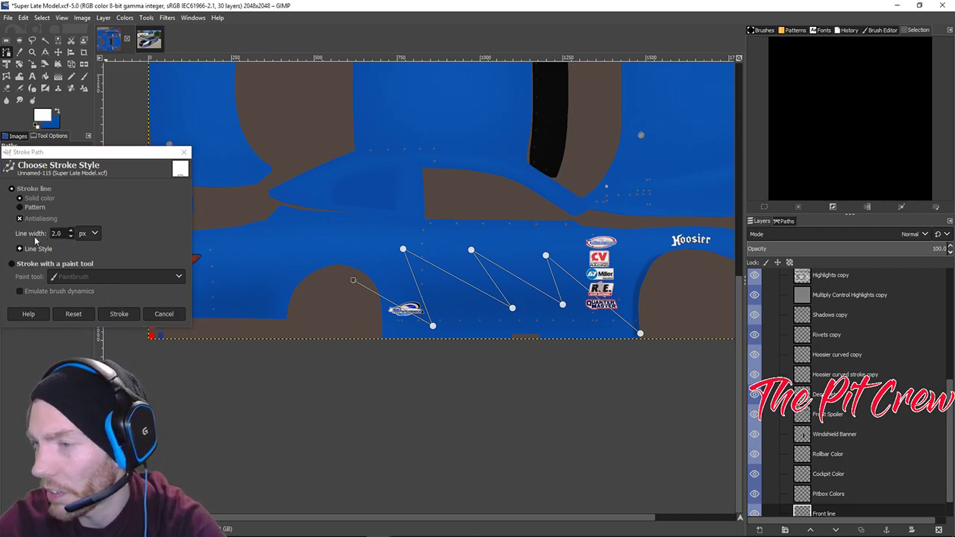
drag(100, 153, 530, 203)
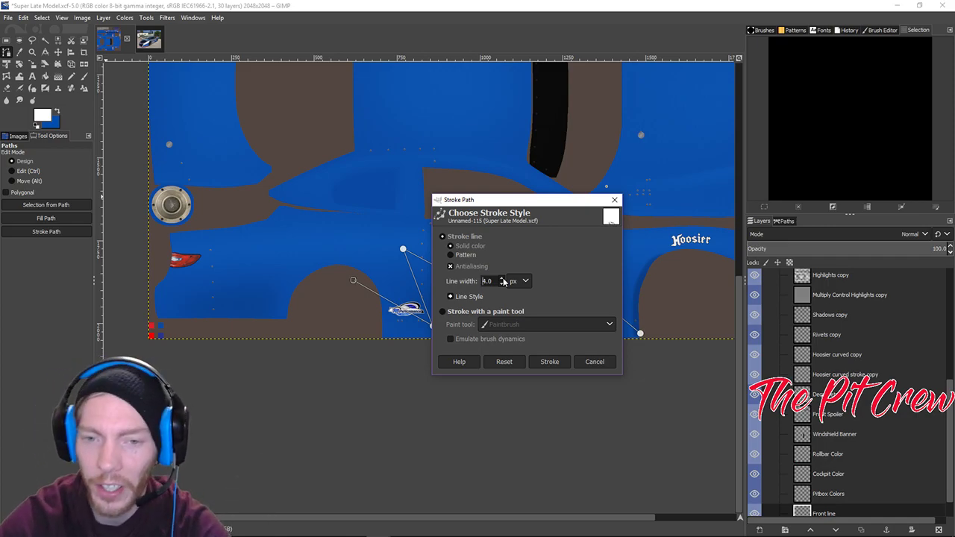
click(549, 362)
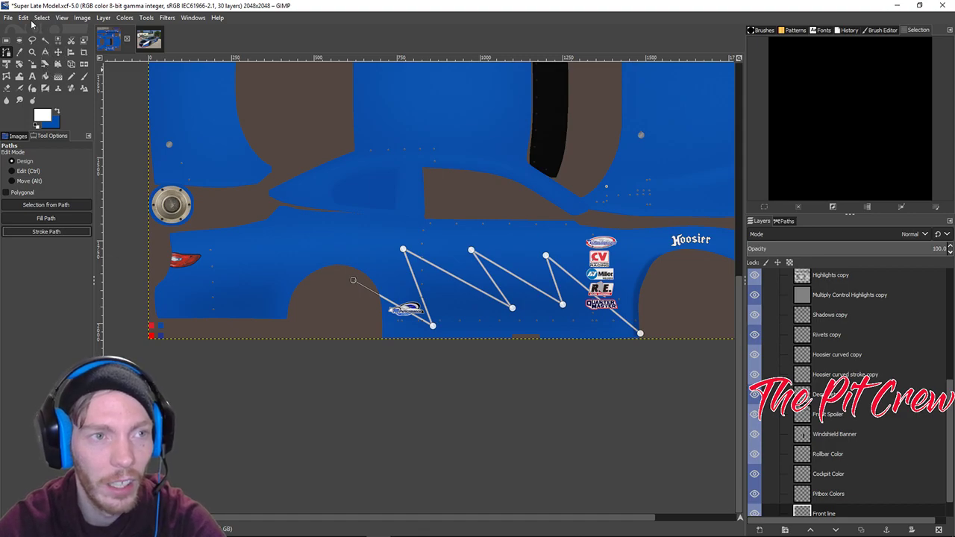
Try a colour selection around the white zigzag, review it, then undo the stripe.
click(45, 43)
click(346, 304)
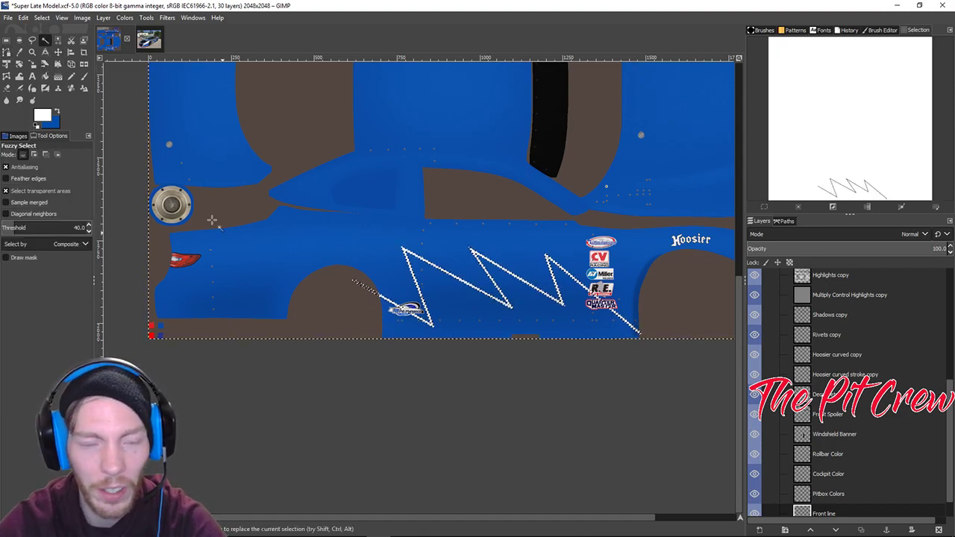
key(shift+ctrl+a)
ctrl+scroll(603, 273, up, 3)
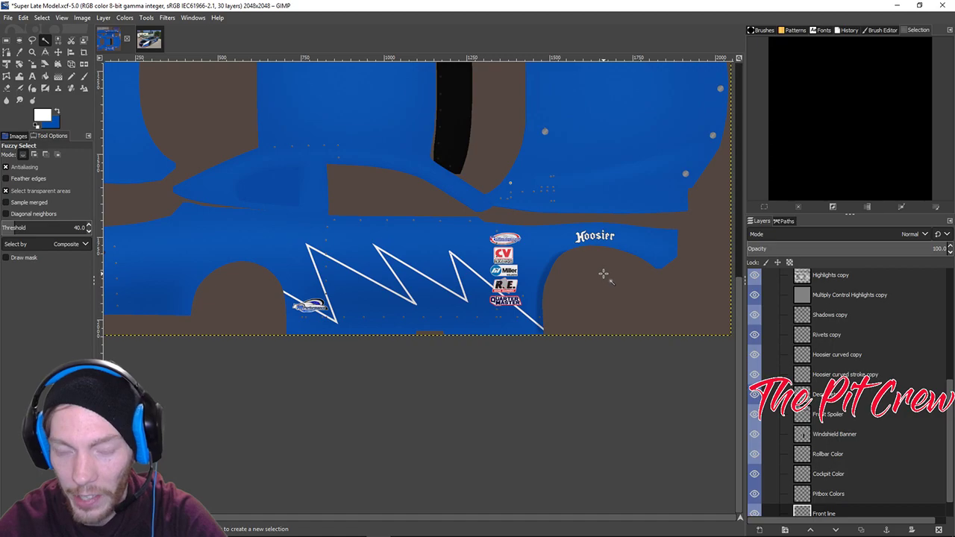
ctrl+scroll(514, 279, up, 1)
drag(281, 325, 481, 296)
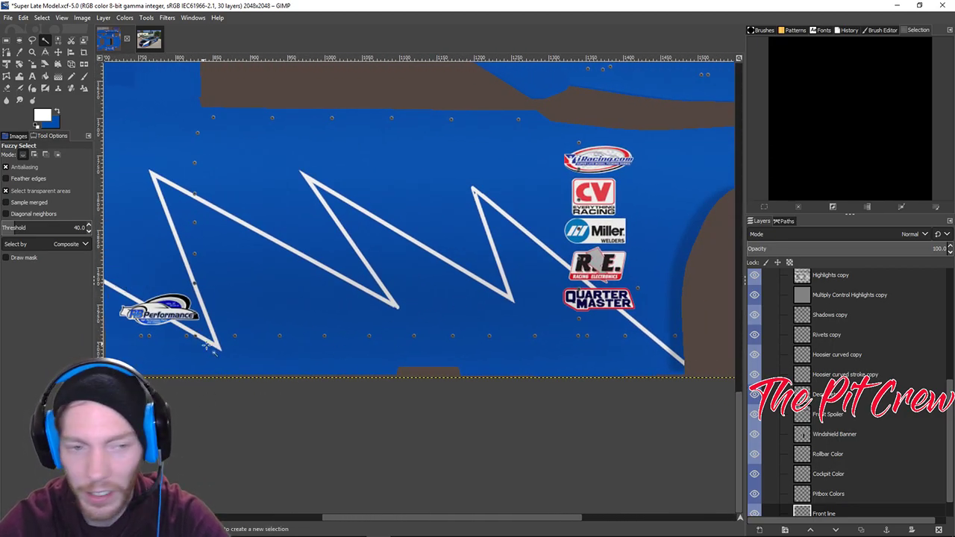
ctrl+scroll(508, 379, down, 2)
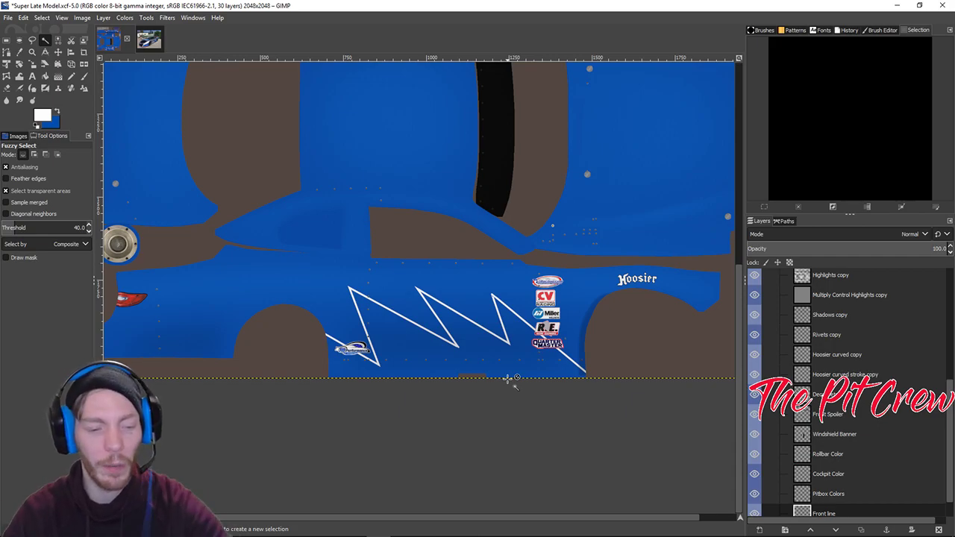
key(ctrl+z)
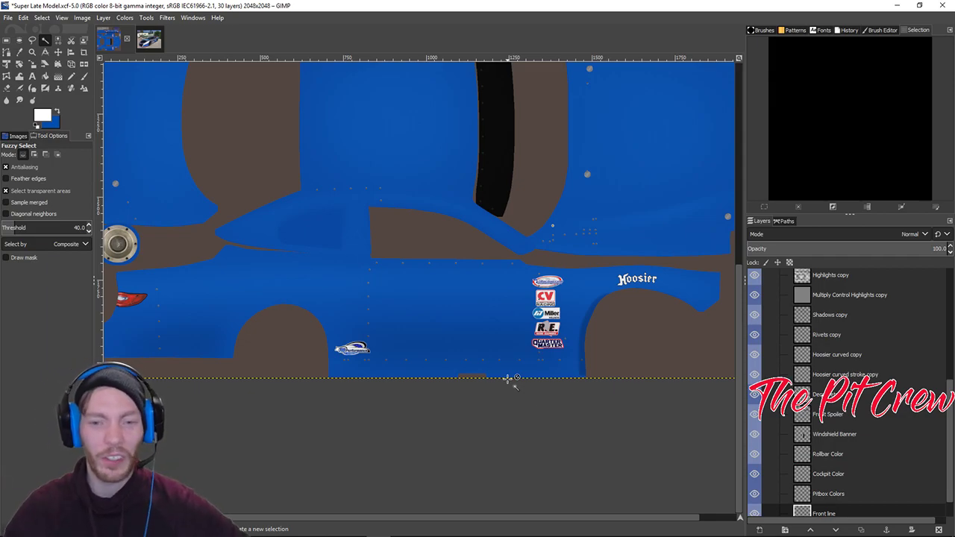
Draw a seven-point zigzag path ahead of the left wheel arch.
key(b)
click(266, 352)
click(237, 307)
click(224, 364)
click(177, 323)
click(192, 368)
click(145, 324)
Stroke the zigzag path as a 5 px white line.
click(128, 359)
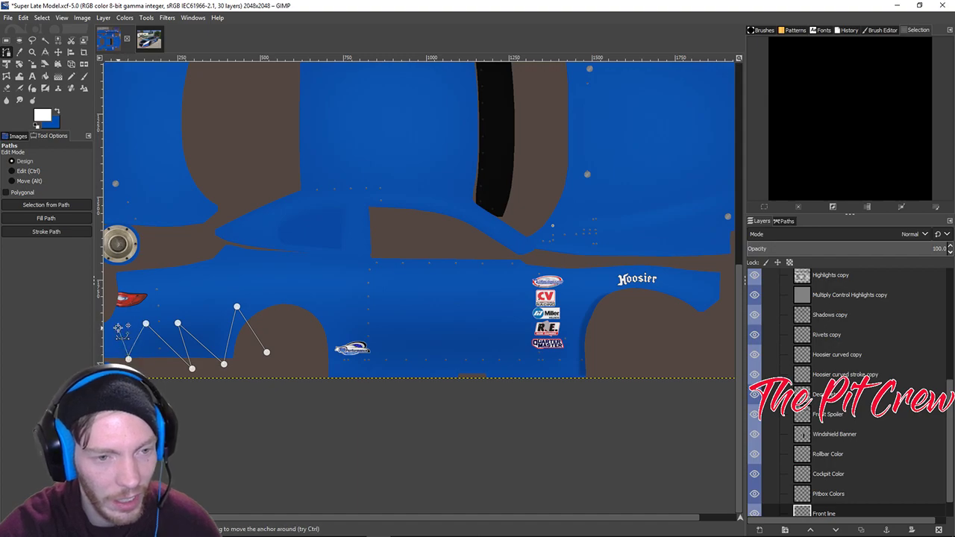
scroll(117, 327, left, 2)
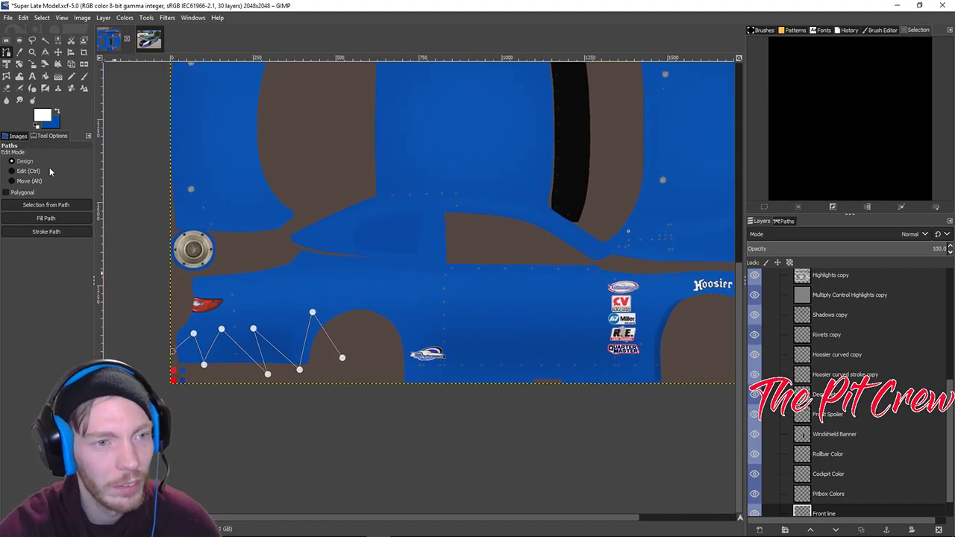
click(46, 231)
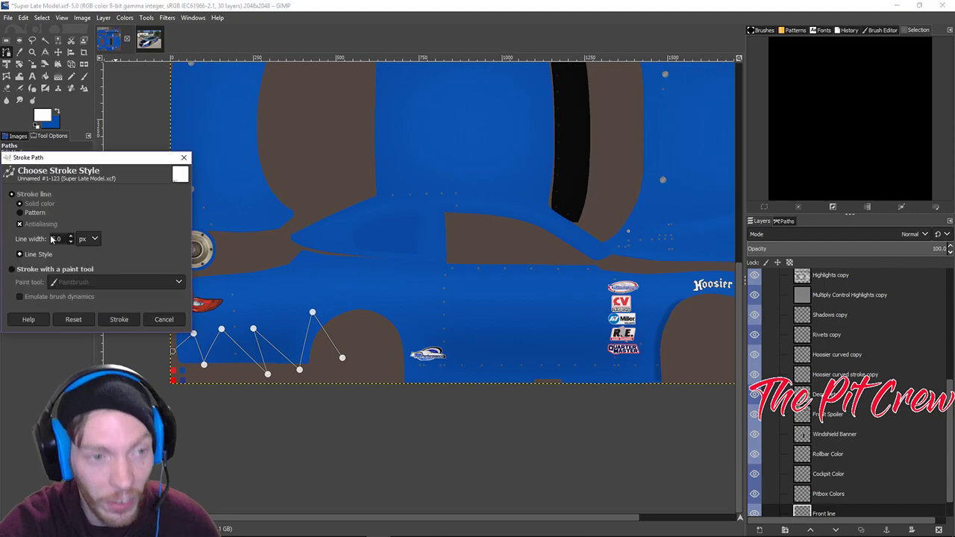
click(131, 318)
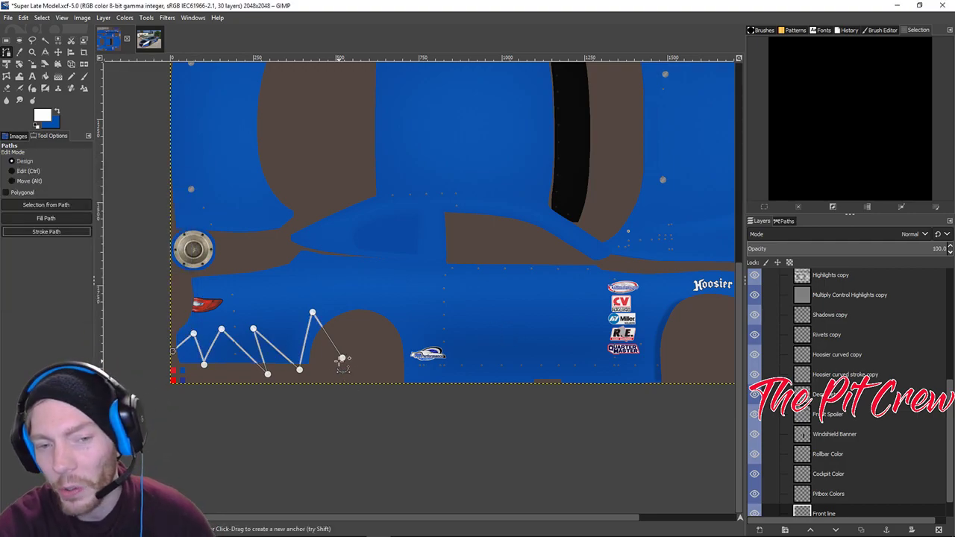
click(58, 53)
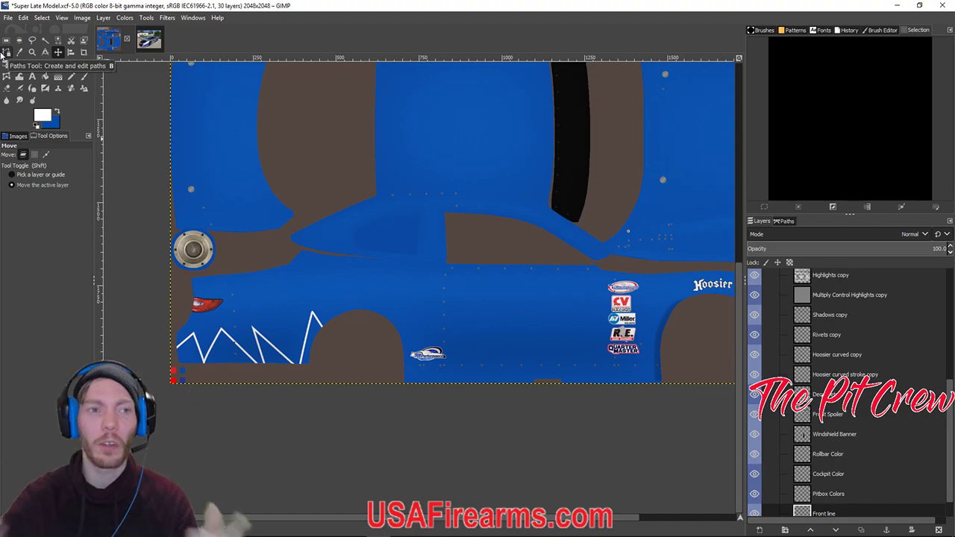
Draw a second closed six-point path on the side panel near the decals.
click(6, 52)
click(448, 342)
click(498, 302)
click(557, 343)
click(540, 377)
click(461, 367)
click(452, 314)
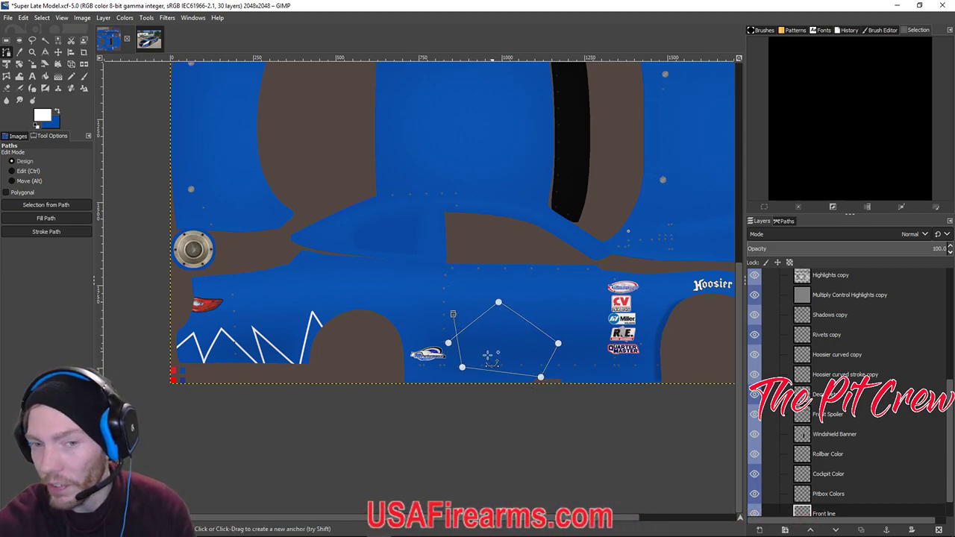
click(58, 53)
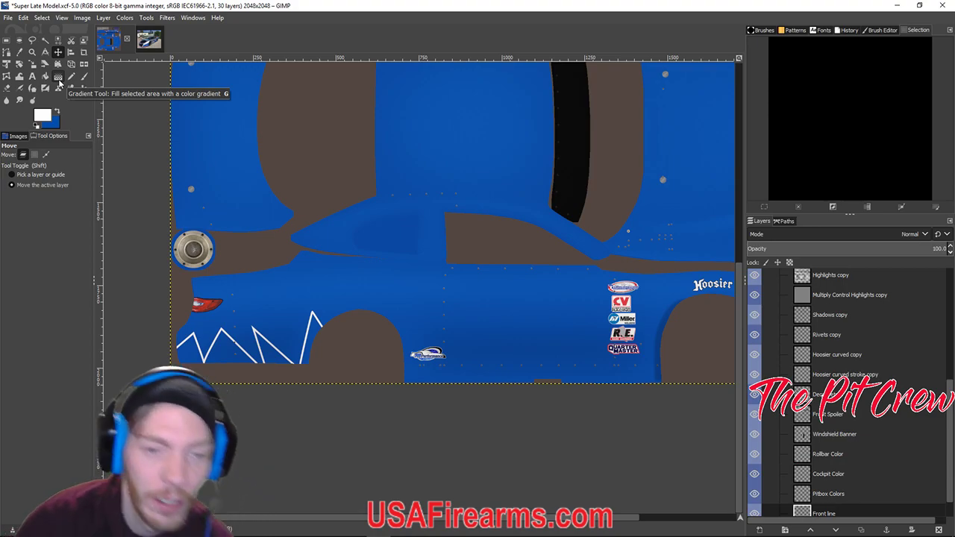
key(ctrl)
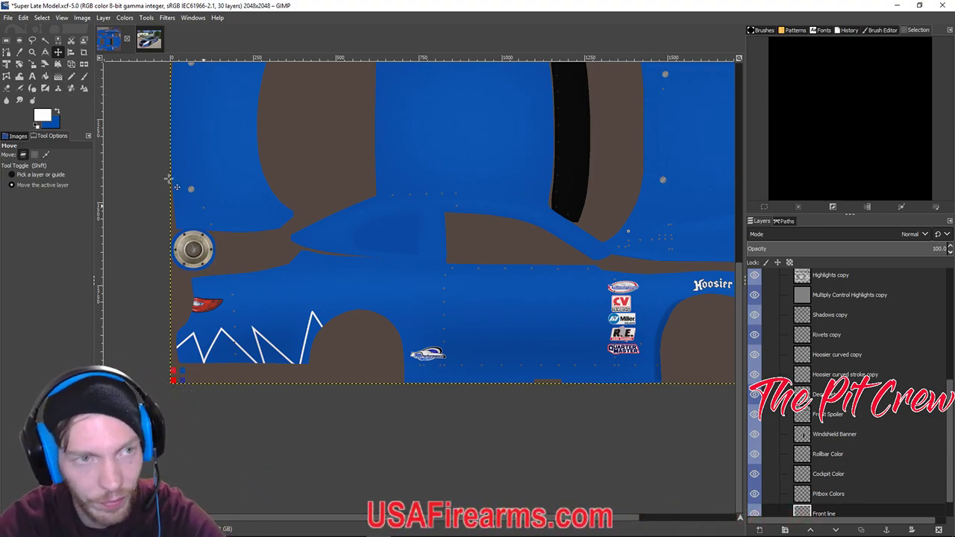
drag(331, 235, 259, 296)
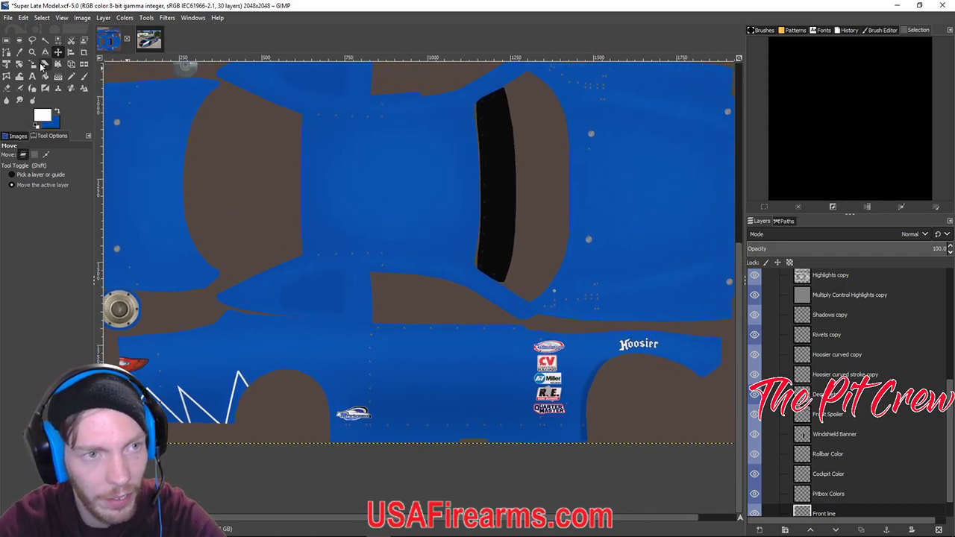
Make black the foreground paint colour, picked from the recent colours.
key(z)
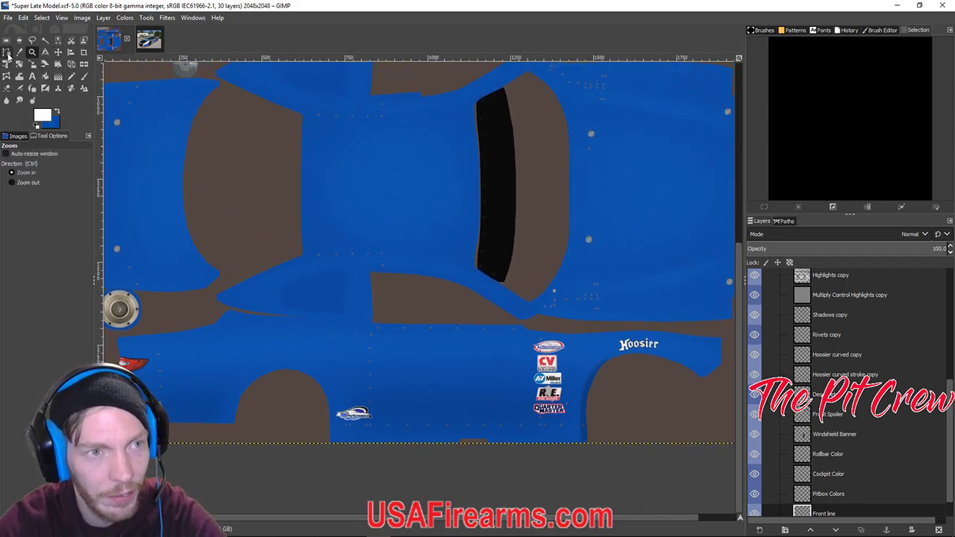
scroll(398, 279, down, 3)
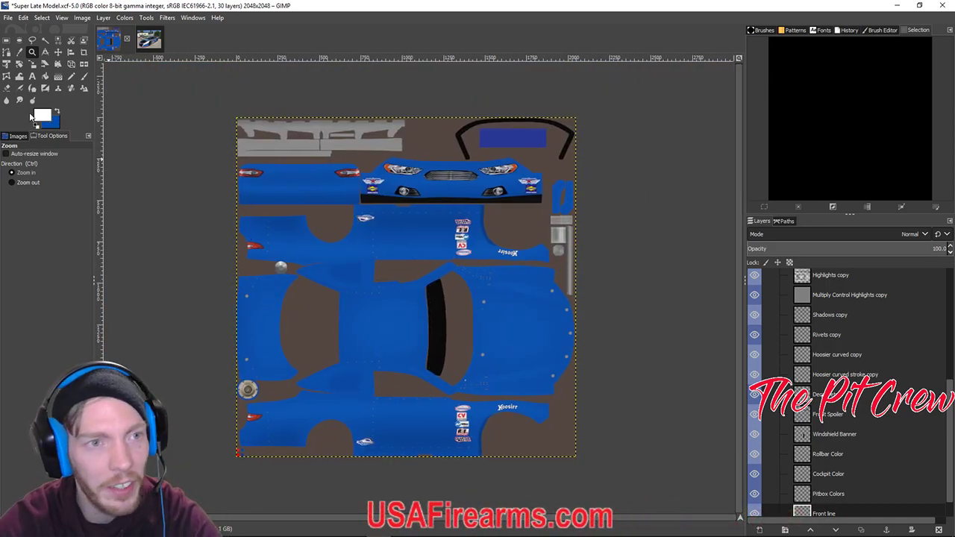
click(7, 52)
click(58, 112)
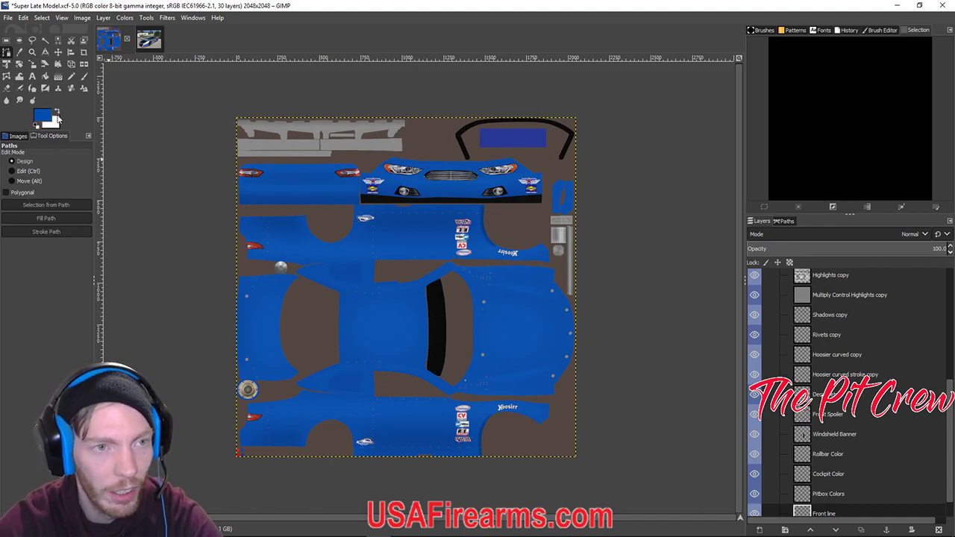
click(49, 118)
click(182, 176)
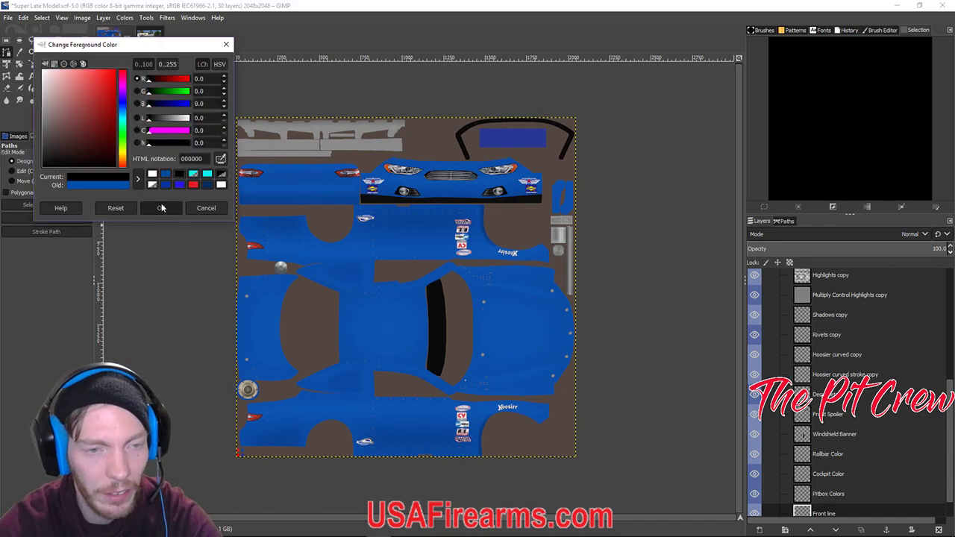
click(160, 208)
Compare the nose with the reference car photo, then return to the livery's nose corner.
scroll(382, 209, up, 3)
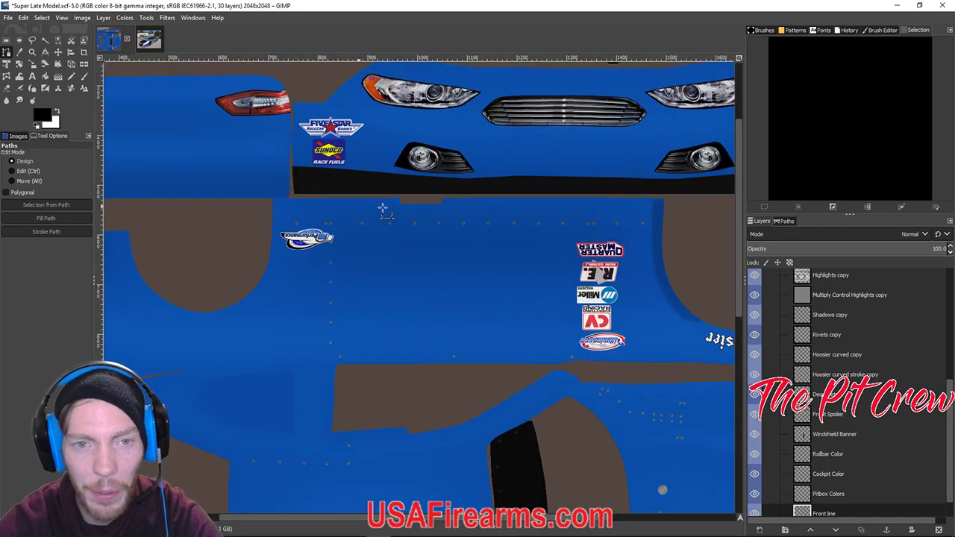
scroll(344, 105, up, 1)
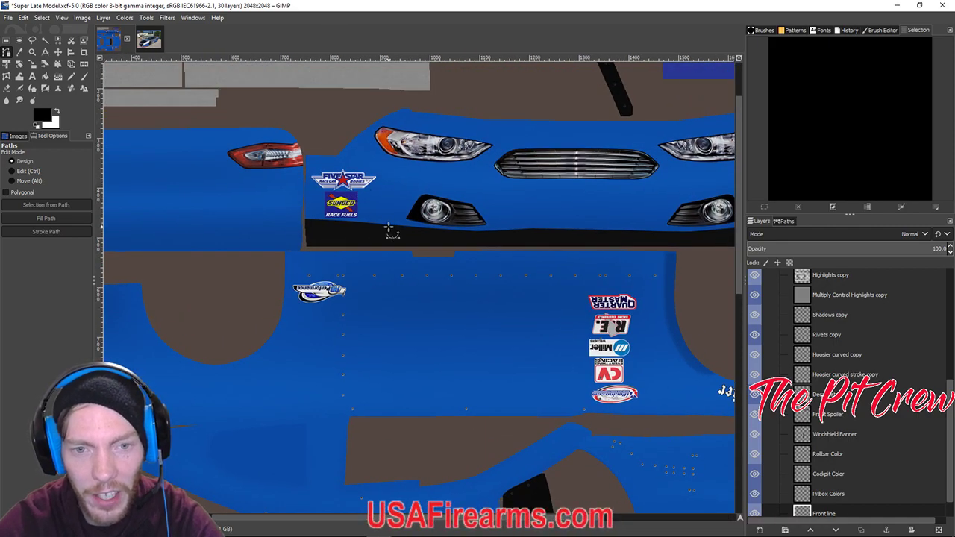
click(148, 40)
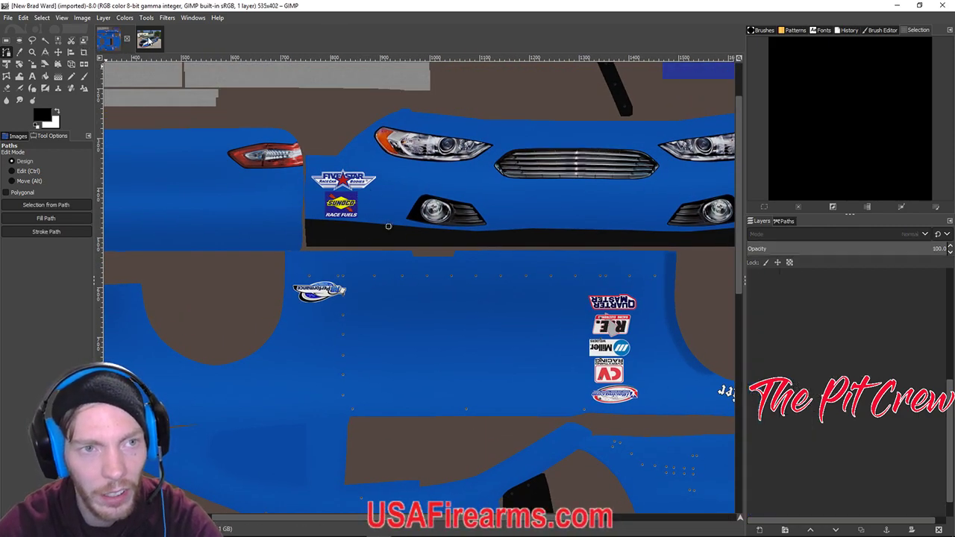
scroll(216, 198, left, 4)
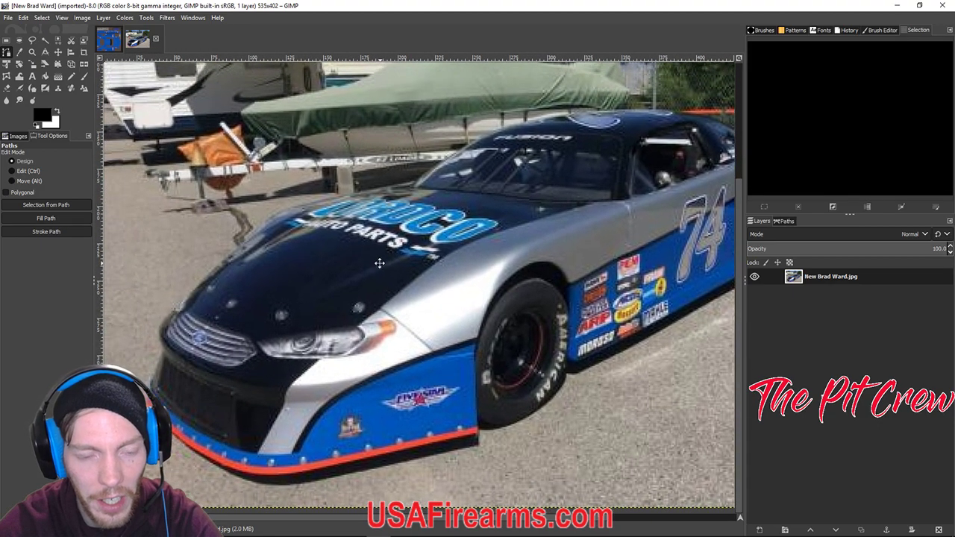
click(111, 45)
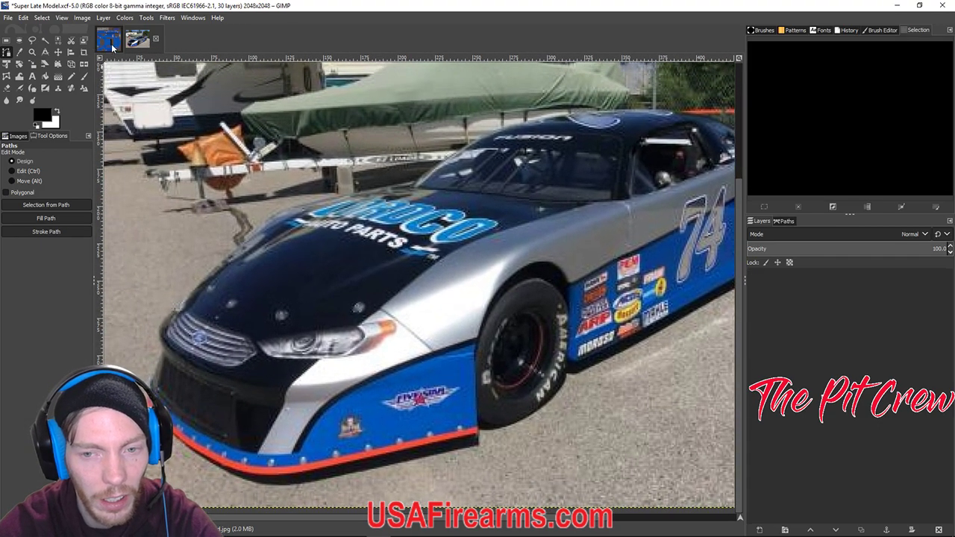
scroll(373, 208, up, 1)
scroll(373, 209, left, 1)
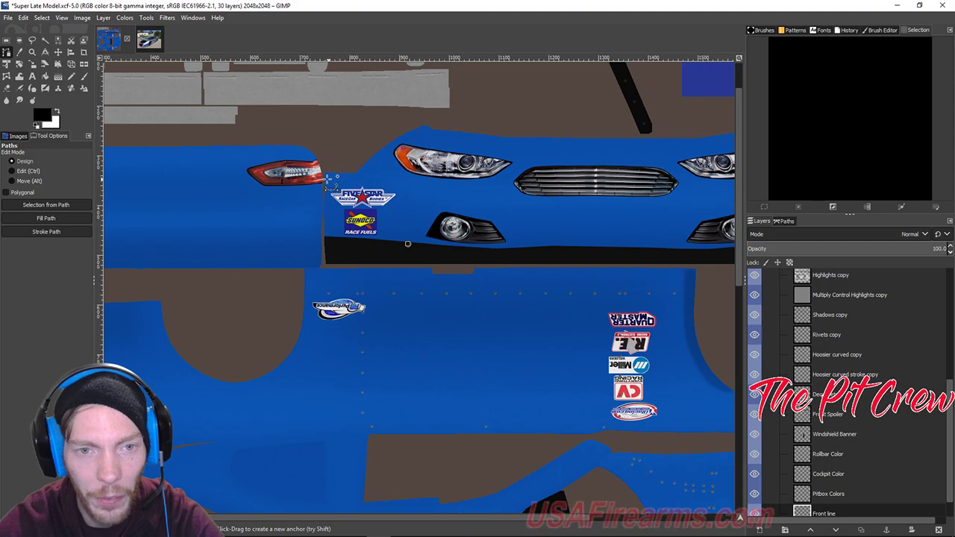
scroll(498, 253, down, 5)
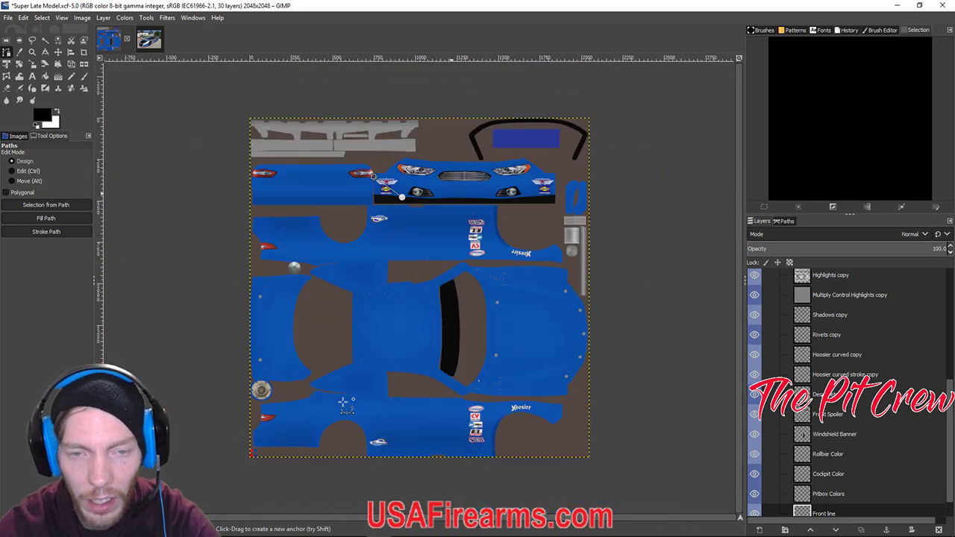
ctrl+scroll(343, 403, up, 4)
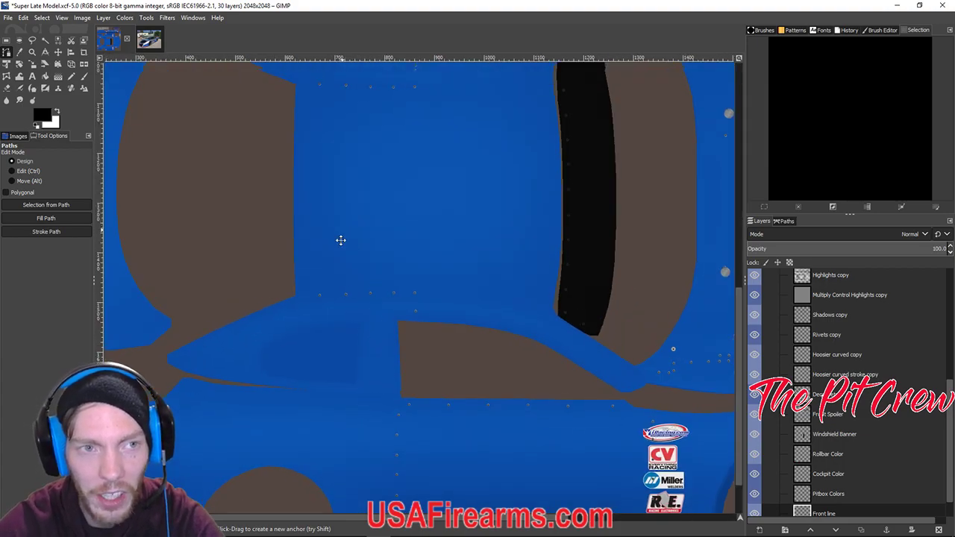
scroll(339, 328, up, 5)
scroll(337, 345, up, 4)
scroll(356, 395, right, 1)
Bend the nose path into a curve around the Five Star decal, refining both ends.
drag(360, 237, 388, 226)
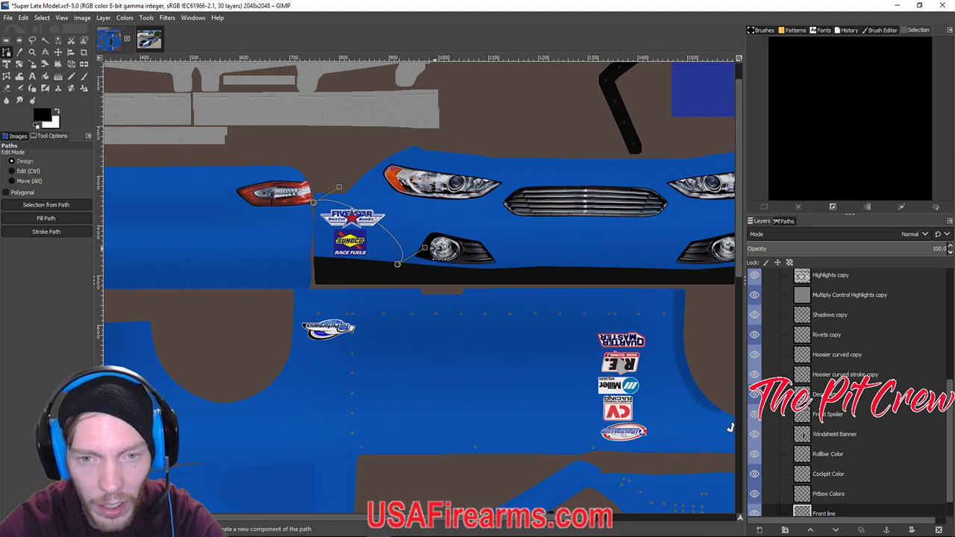
key(ctrl+z)
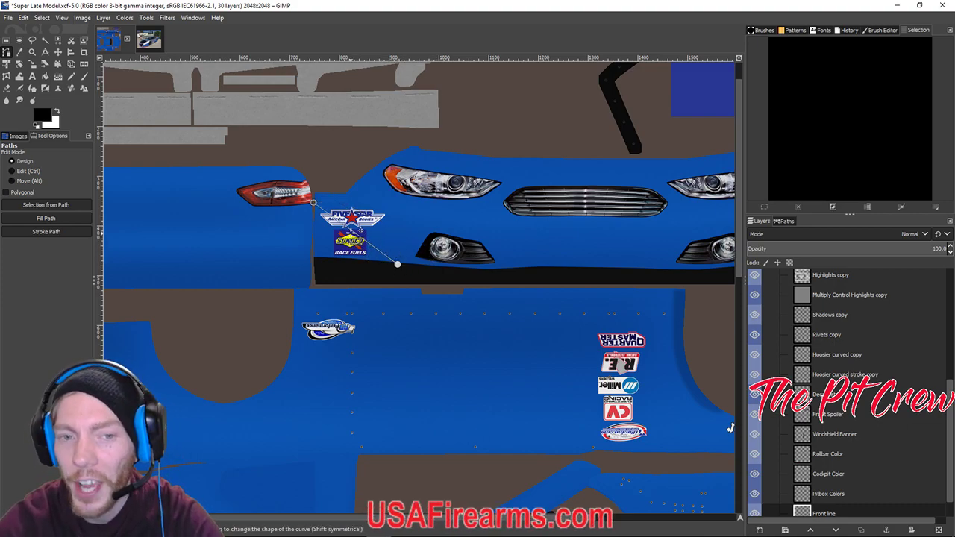
drag(360, 228, 377, 226)
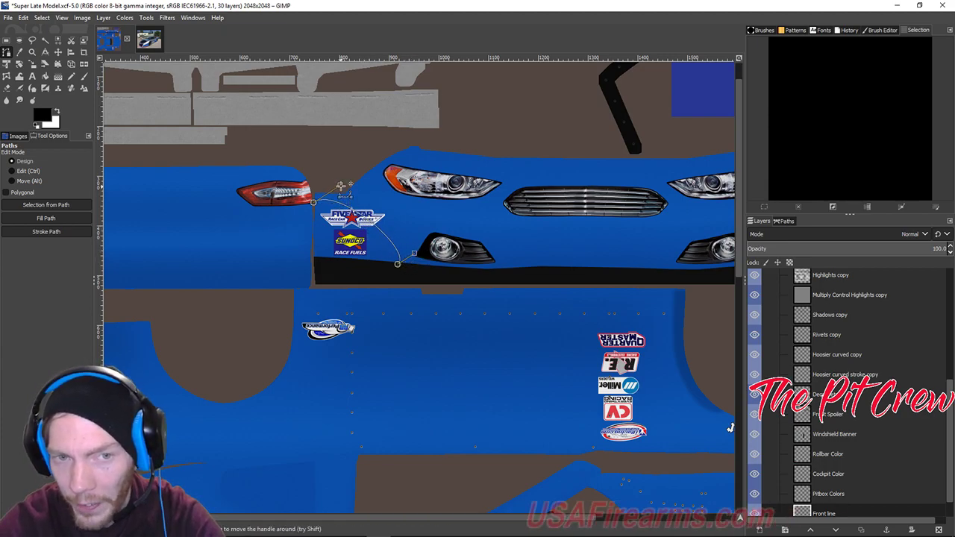
drag(415, 254, 389, 237)
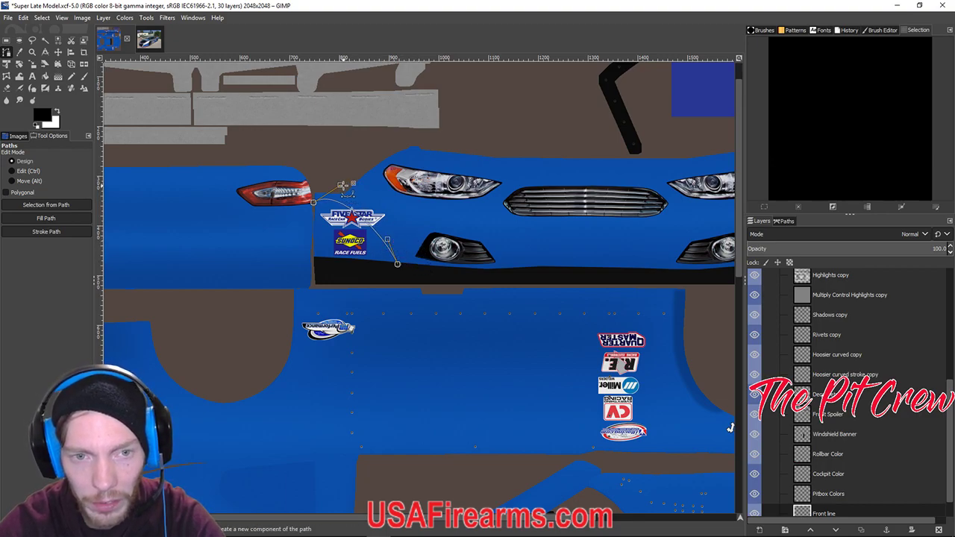
mouse_move(341, 185)
mouse_down()
mouse_move(345, 203)
mouse_move(325, 205)
mouse_move(343, 193)
mouse_up()
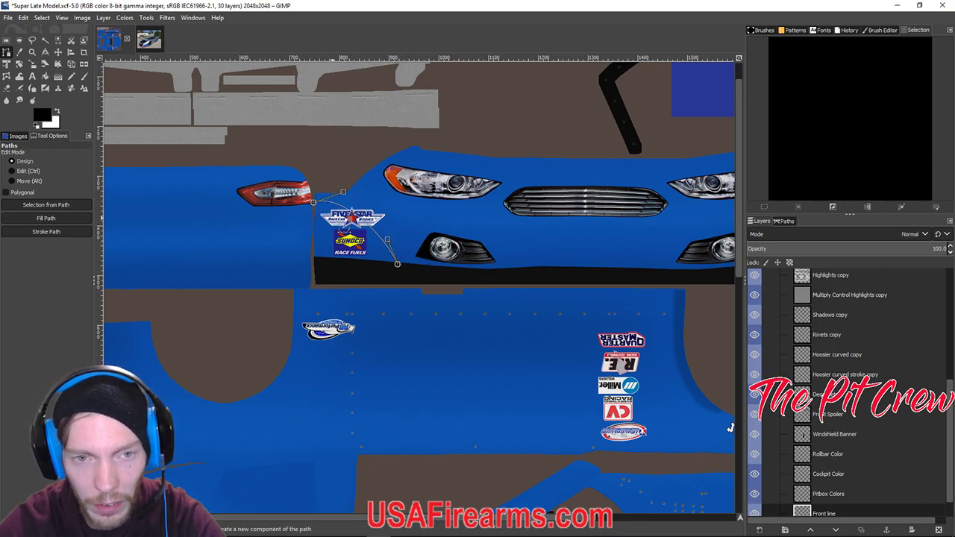
Stroke the nose curve as a black line at 3 px width.
click(60, 231)
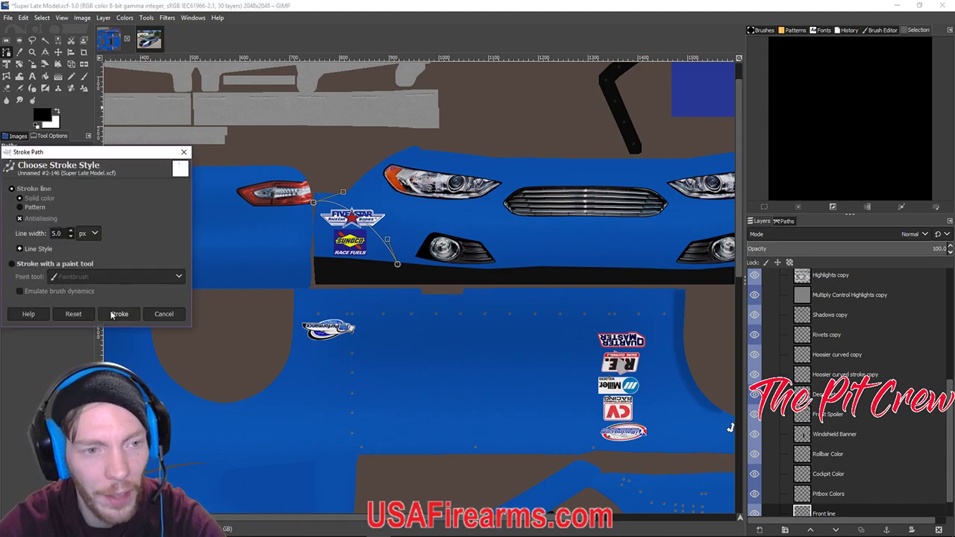
double_click(56, 233)
text(3)
click(119, 314)
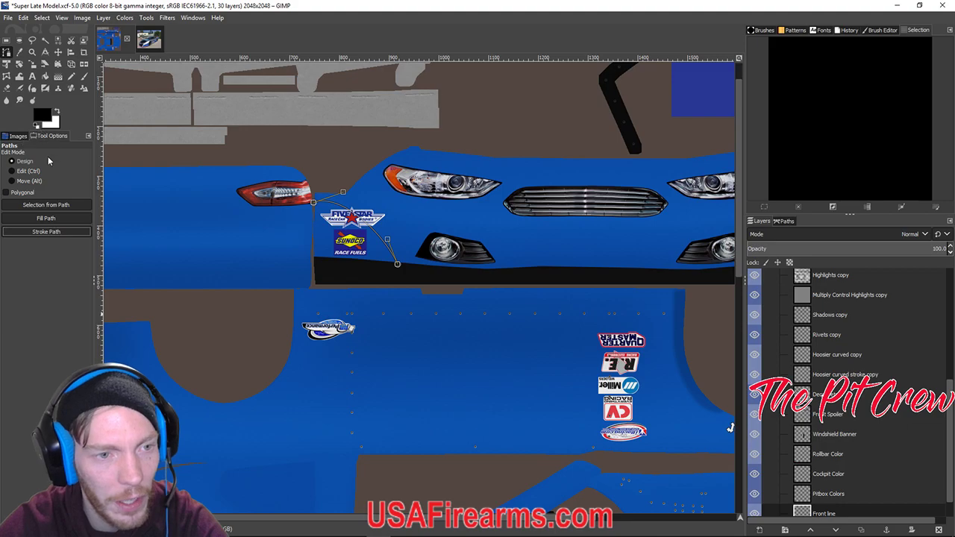
click(46, 232)
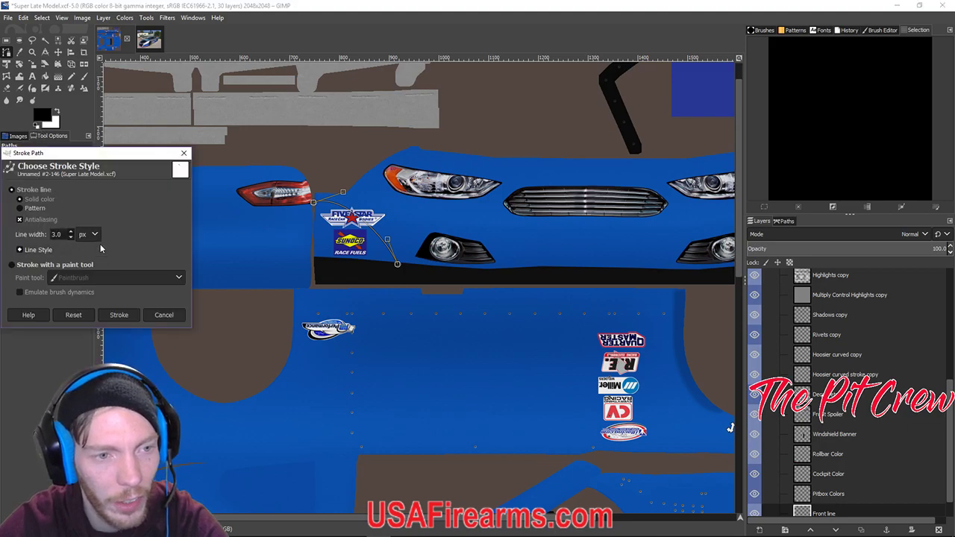
click(118, 315)
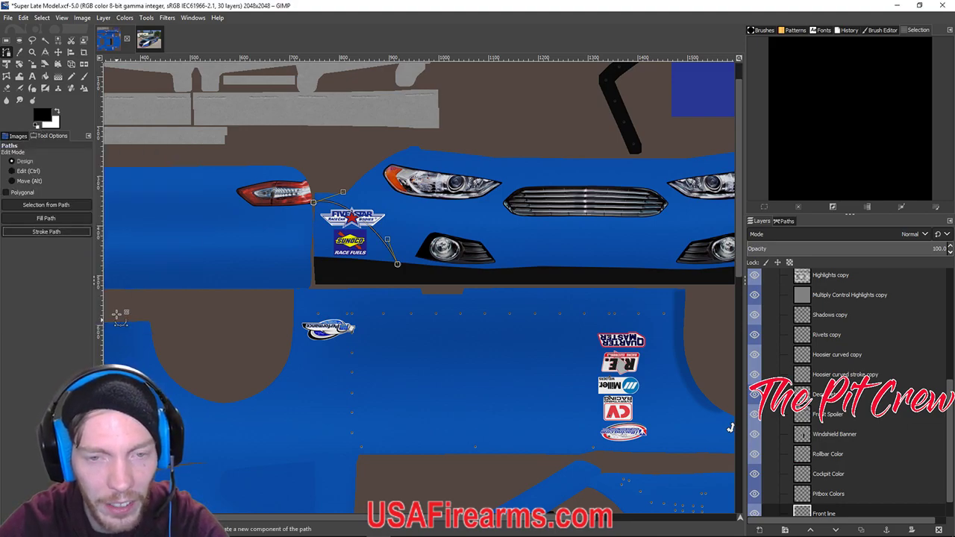
click(47, 231)
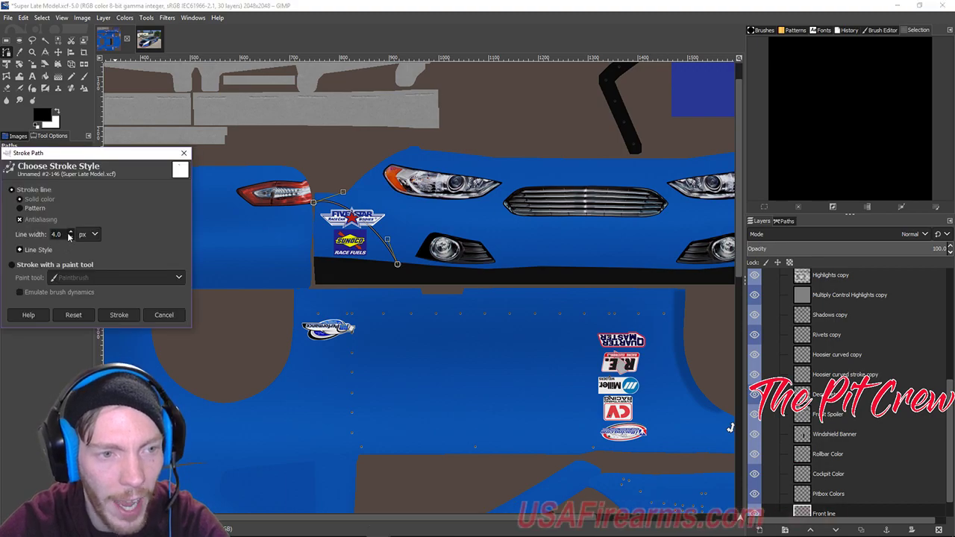
click(117, 313)
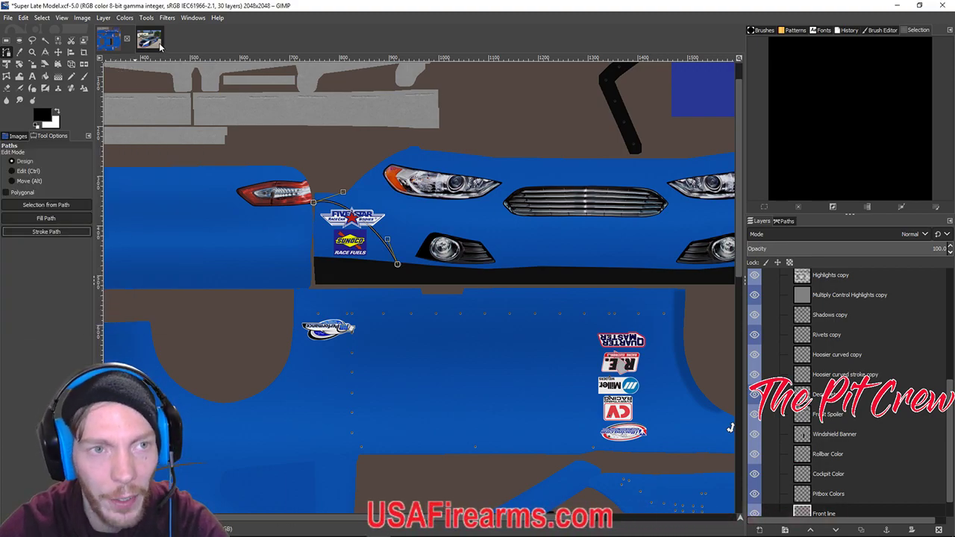
Check the reference photo and restroke the nose curve thicker at 7 px.
click(157, 44)
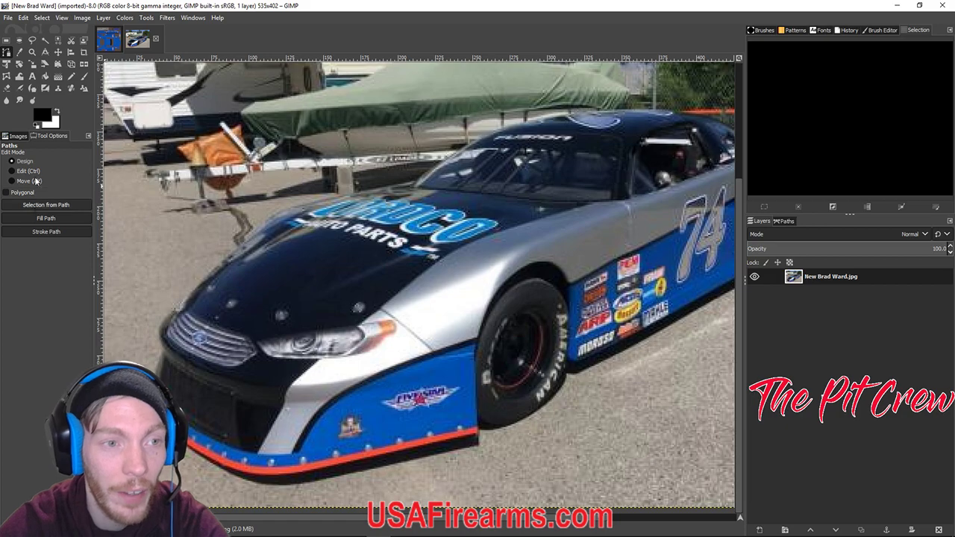
click(106, 40)
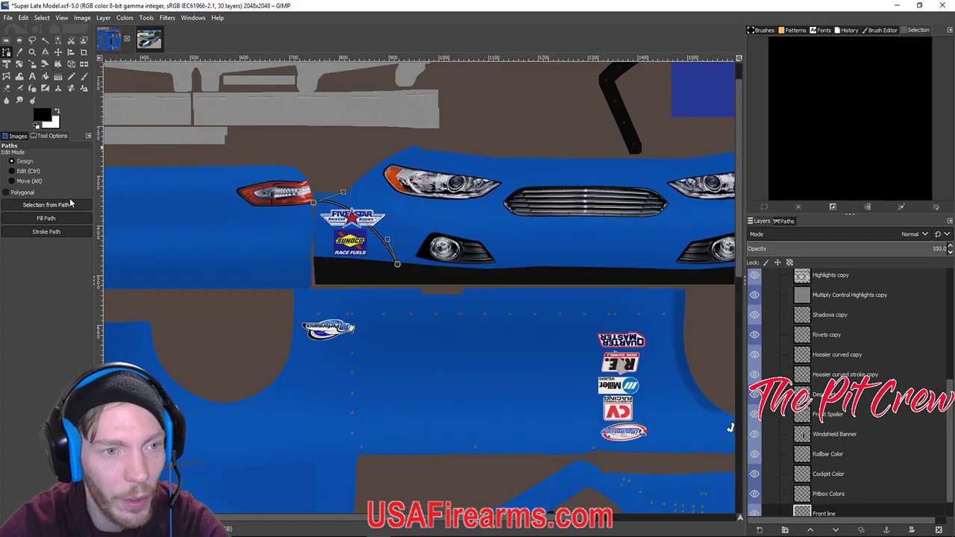
click(46, 231)
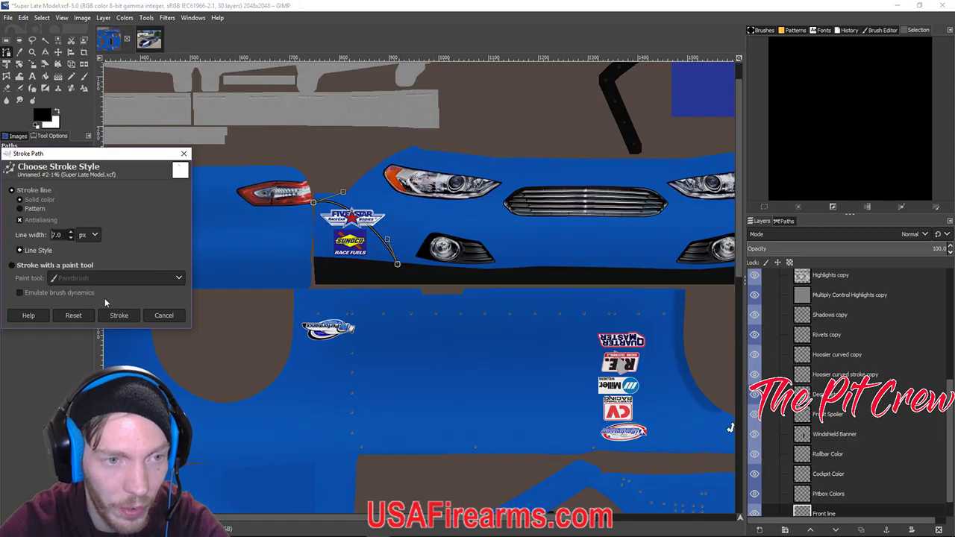
click(121, 316)
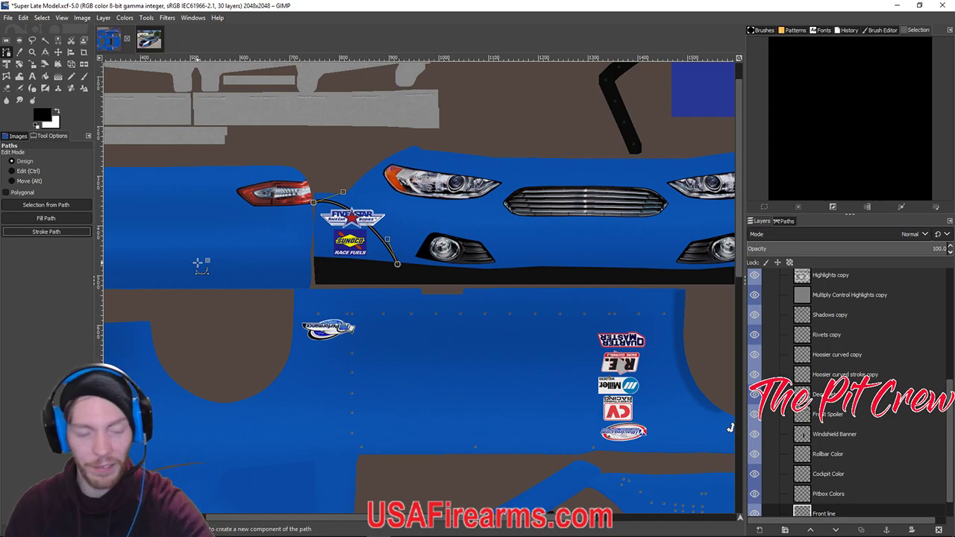
scroll(381, 267, down, 5)
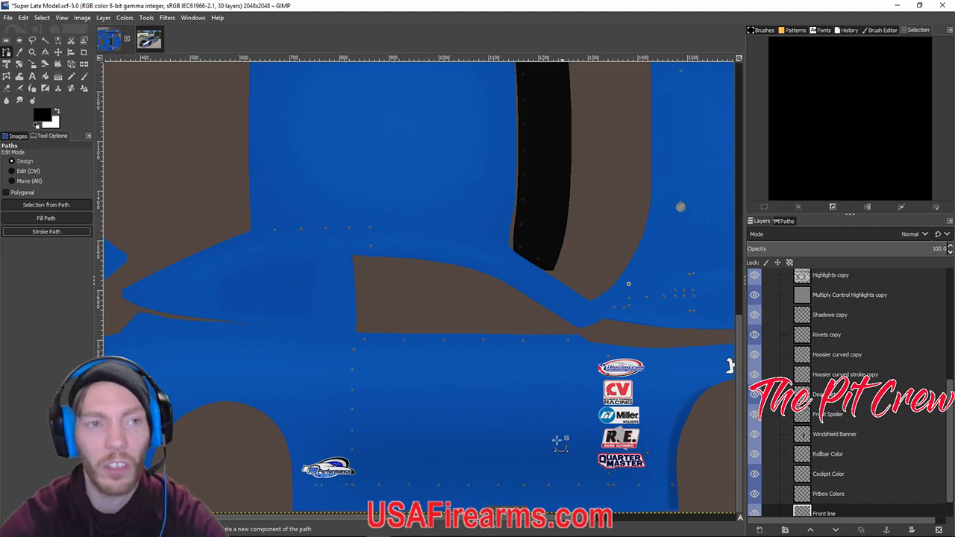
scroll(505, 443, up, 5)
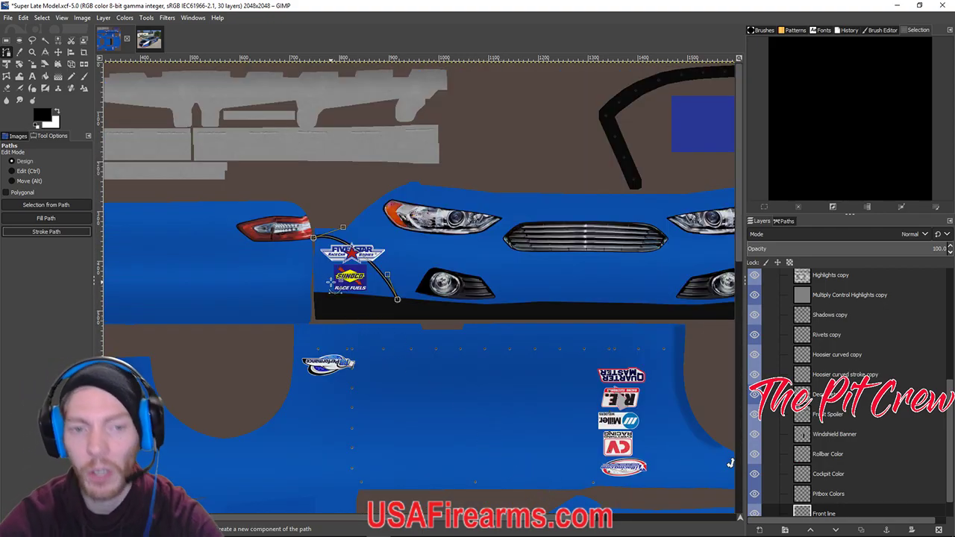
Check the reference photo of the real car once more.
click(146, 17)
click(148, 39)
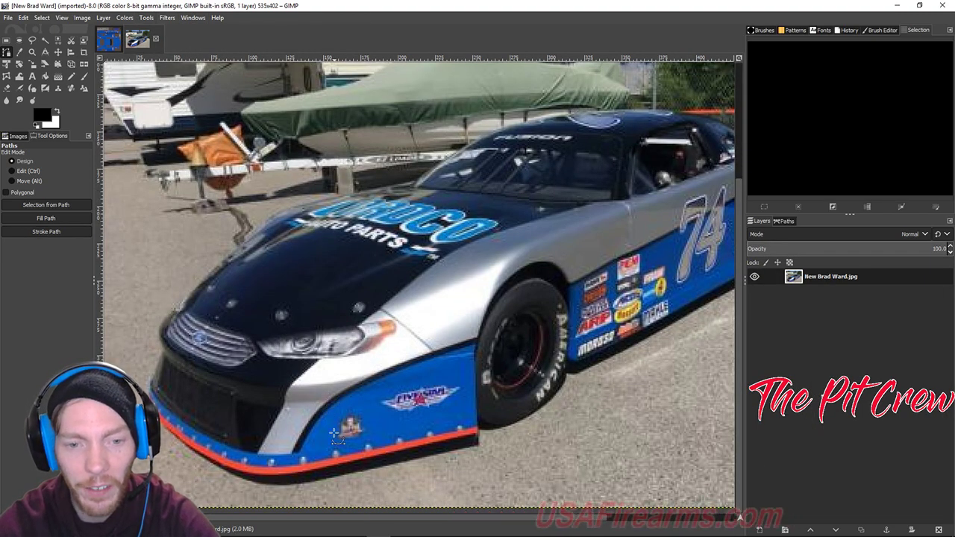
click(108, 39)
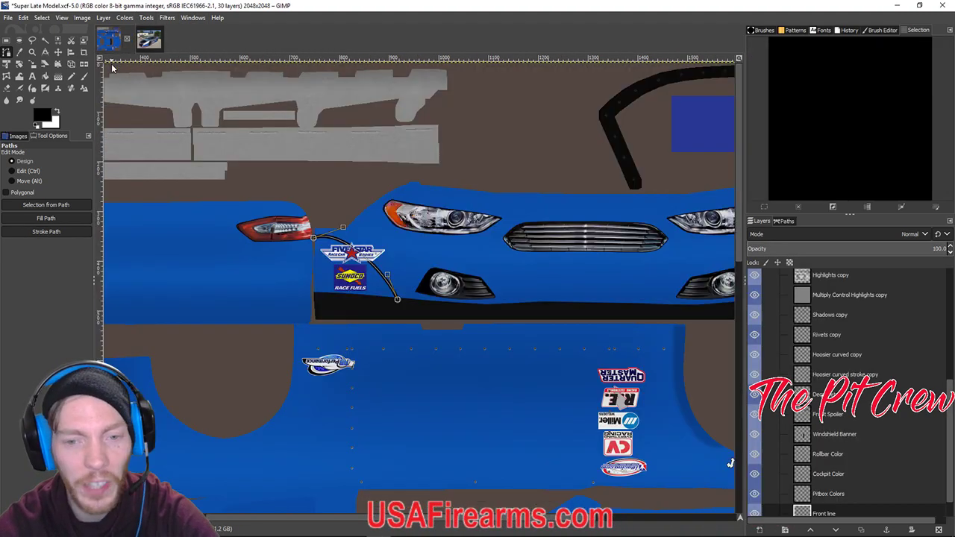
Export the livery over car_207304.tga, replacing the file with default TGA options.
click(8, 16)
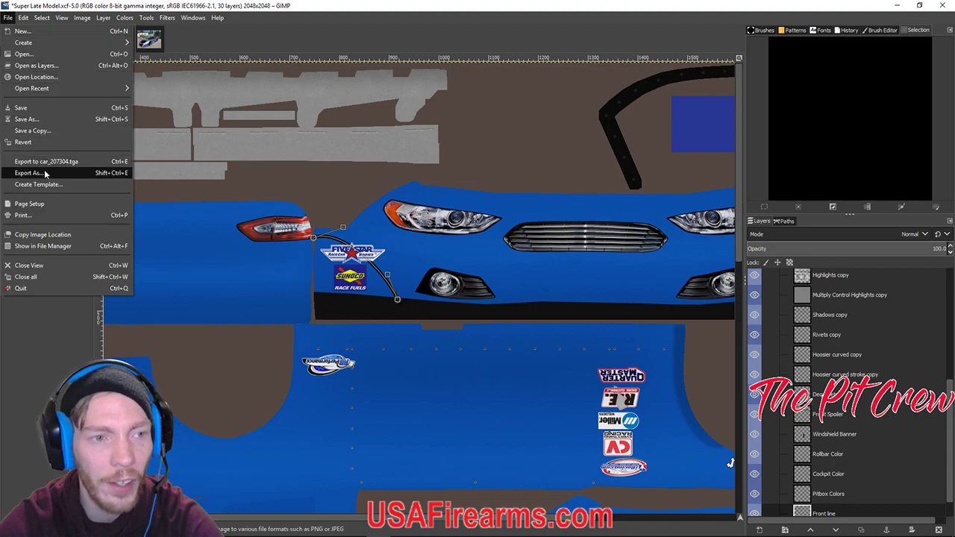
click(45, 178)
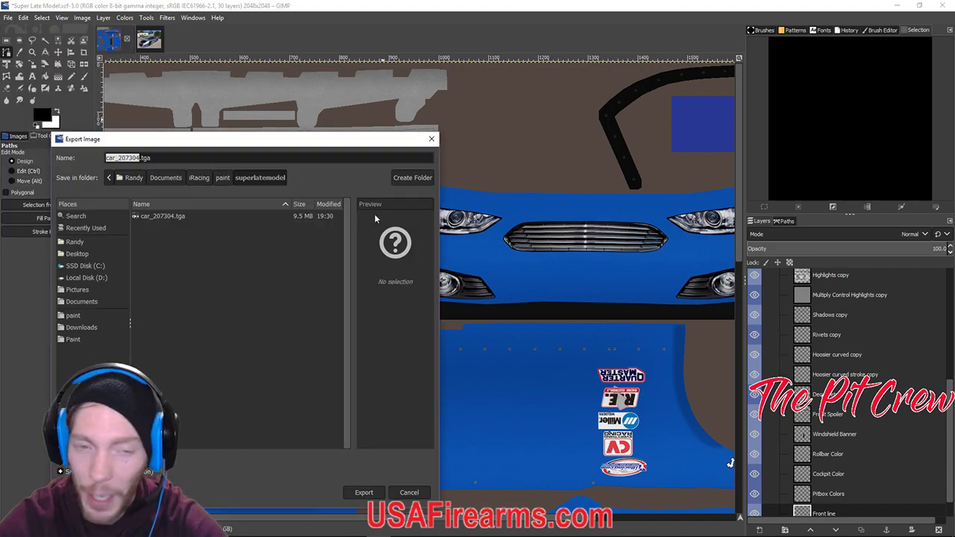
click(187, 215)
click(363, 493)
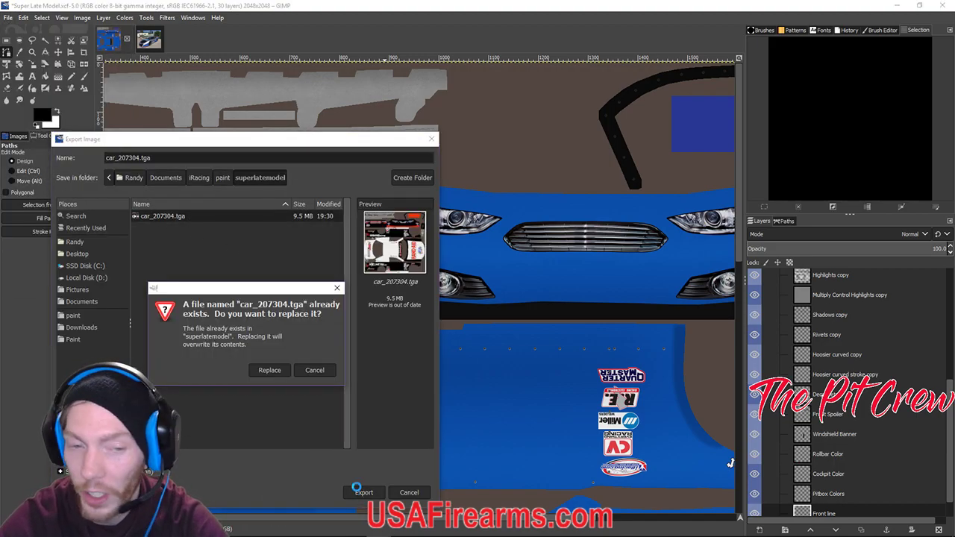
click(269, 370)
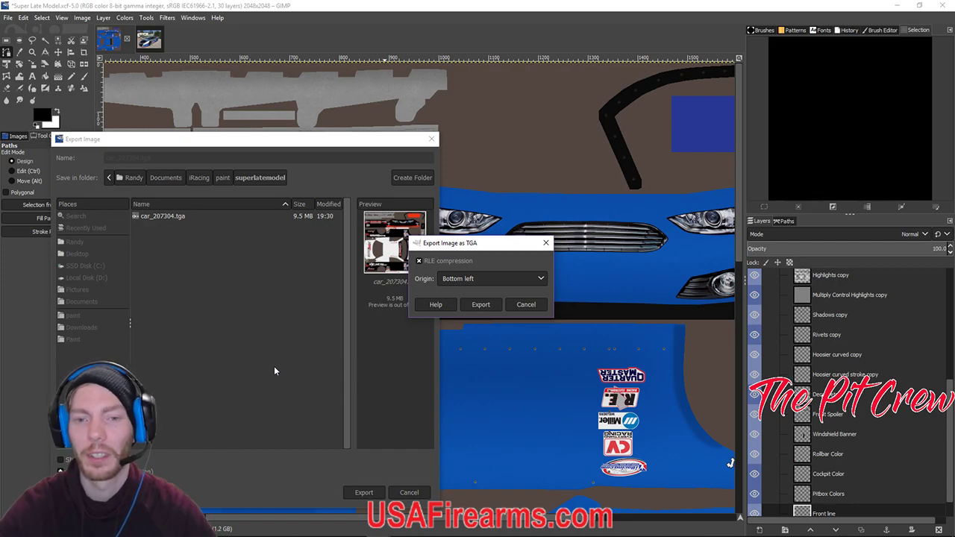
click(480, 305)
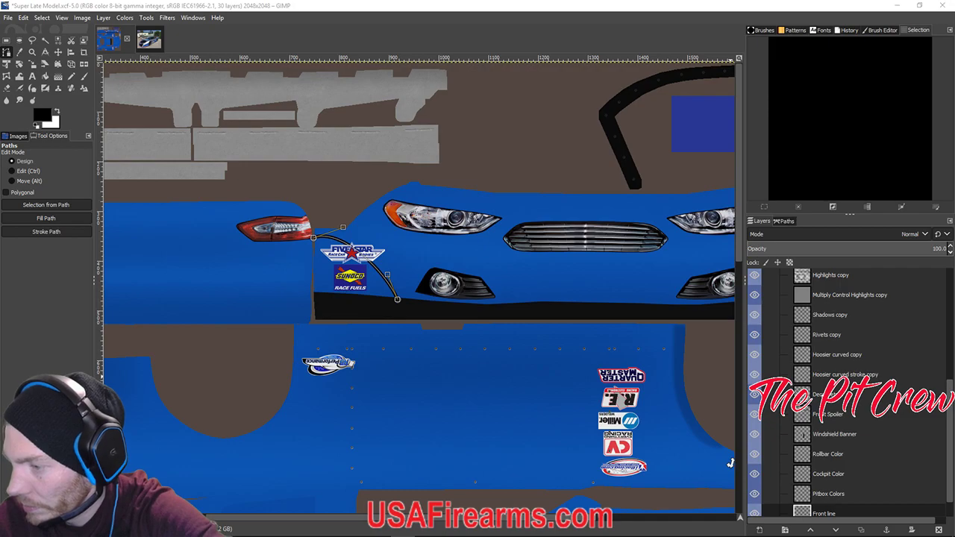
Bring Streamlabs OBS over the editor and select the Race Results source.
drag(954, 78, 590, 82)
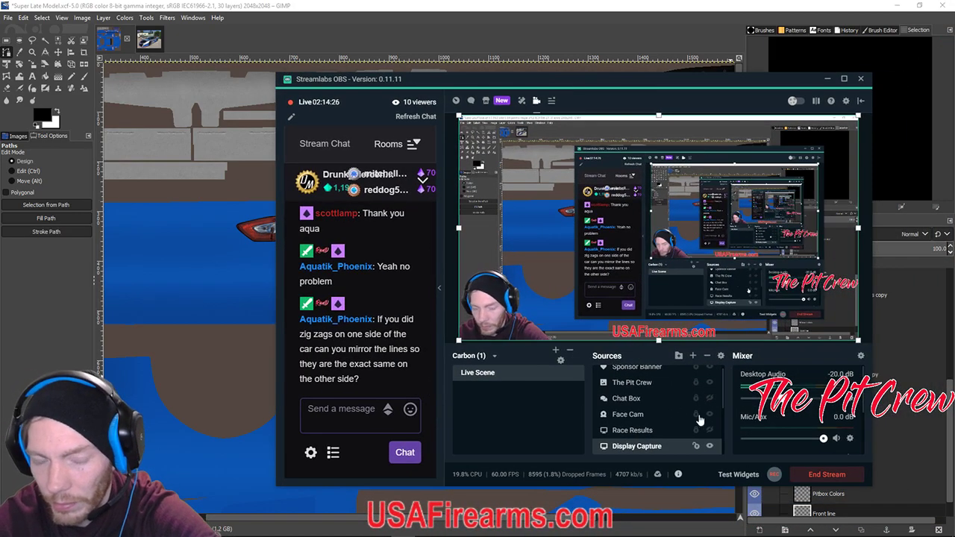
click(693, 430)
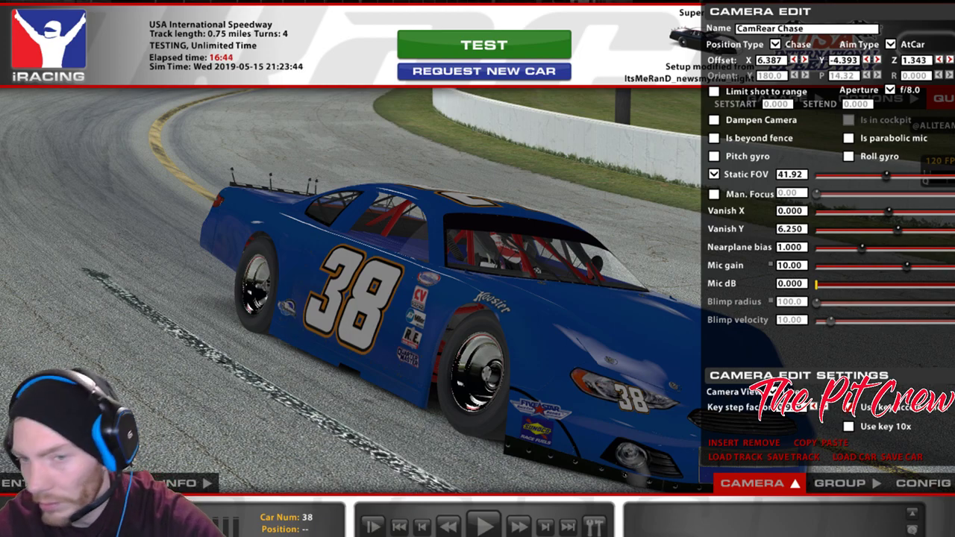
Switch from iRacing to Streamlabs OBS, then back to the GIMP livery.
key(alt+Tab)
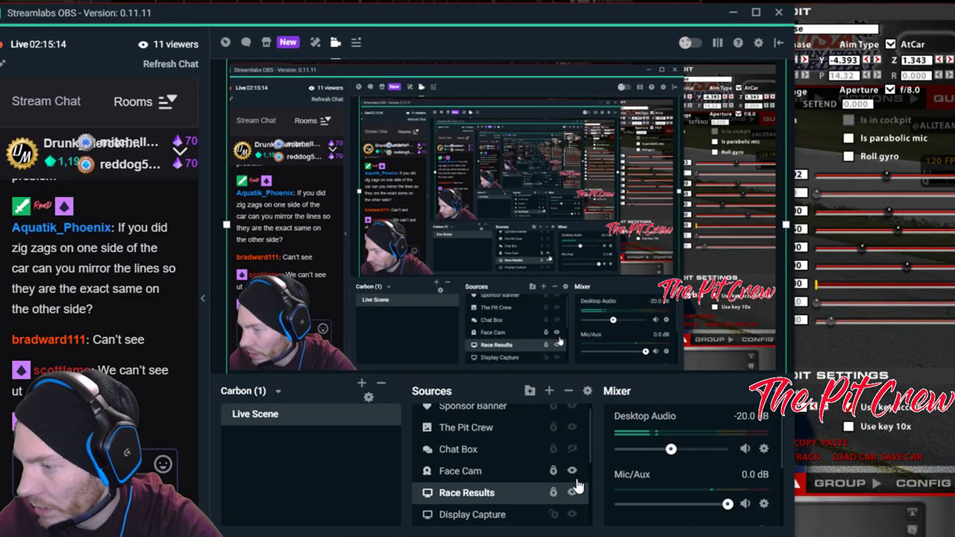
key(alt+Tab)
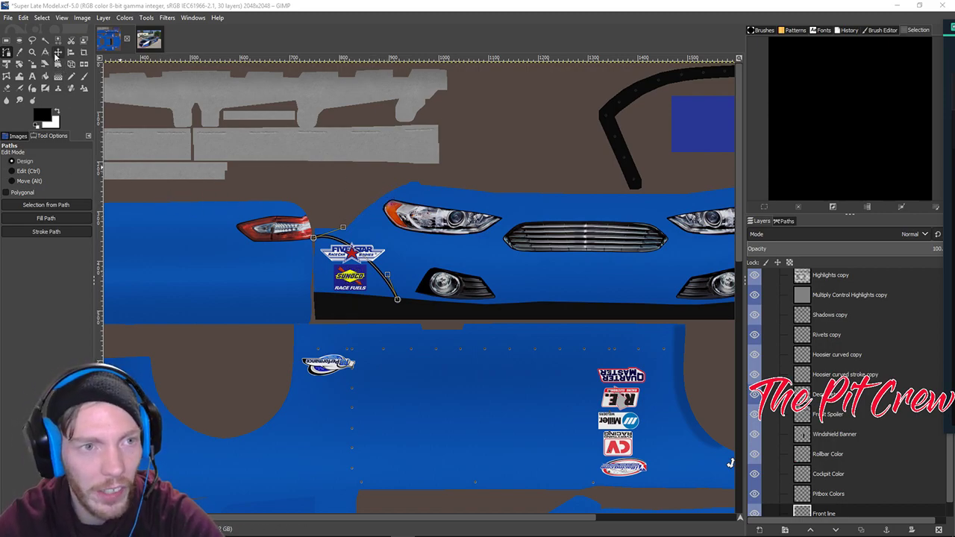
Draw a curved path from the tail light corner to the lower band, checking the reference photo.
click(57, 52)
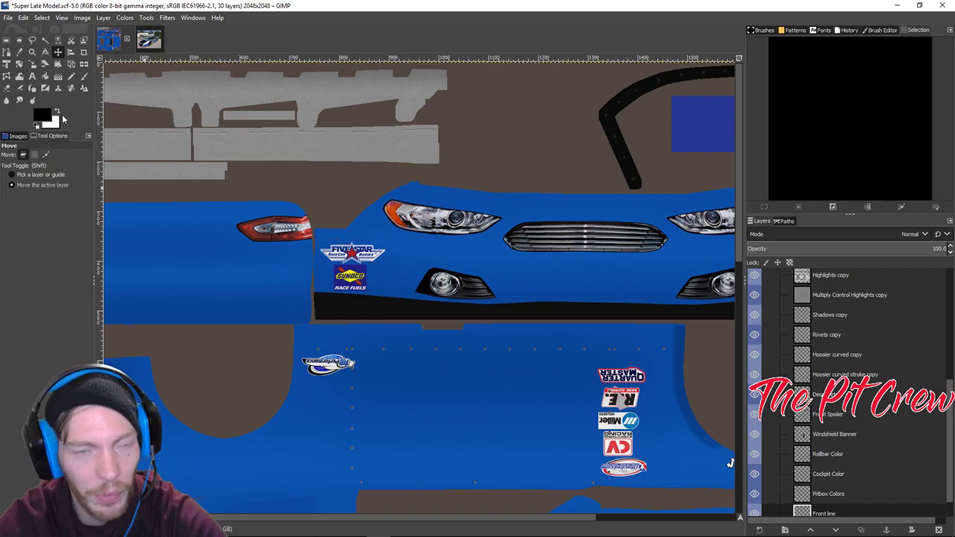
click(6, 52)
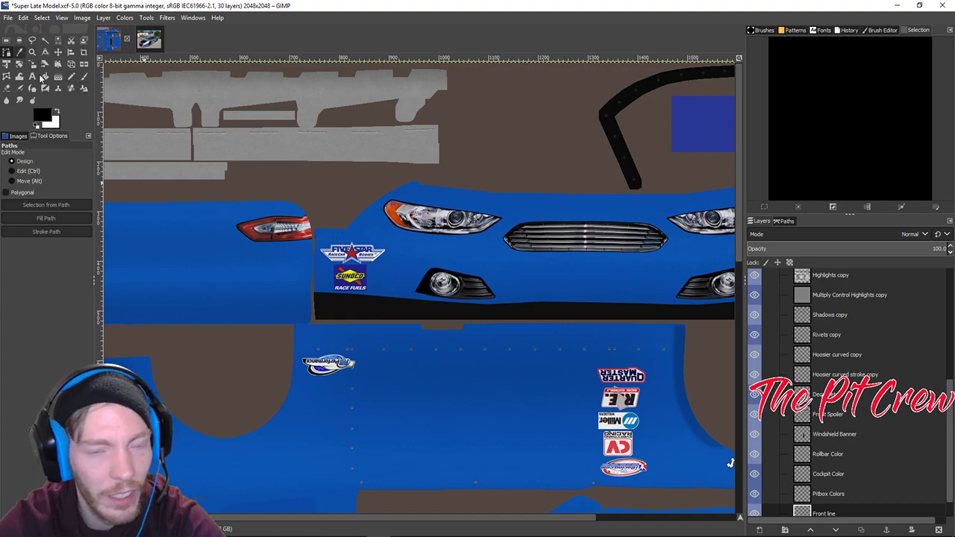
click(402, 302)
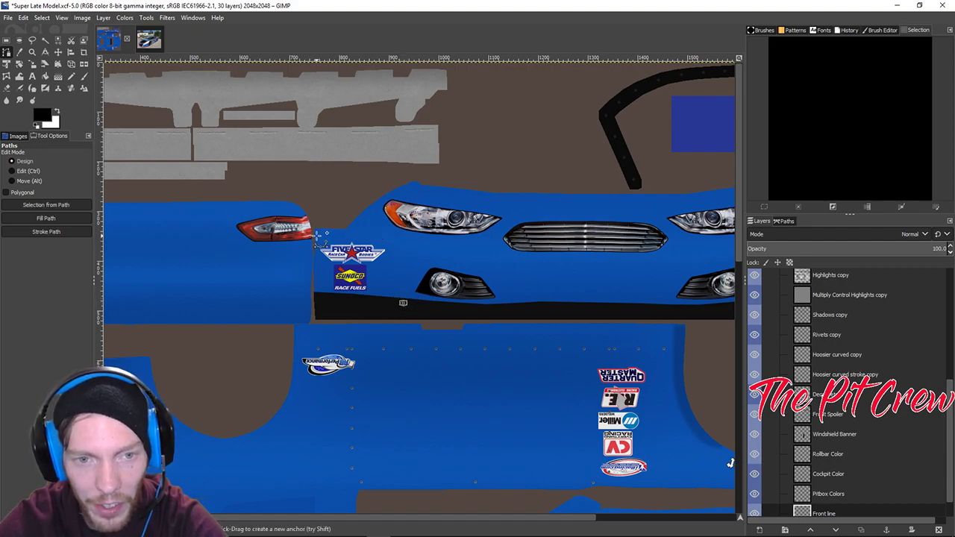
click(319, 234)
drag(375, 280, 396, 269)
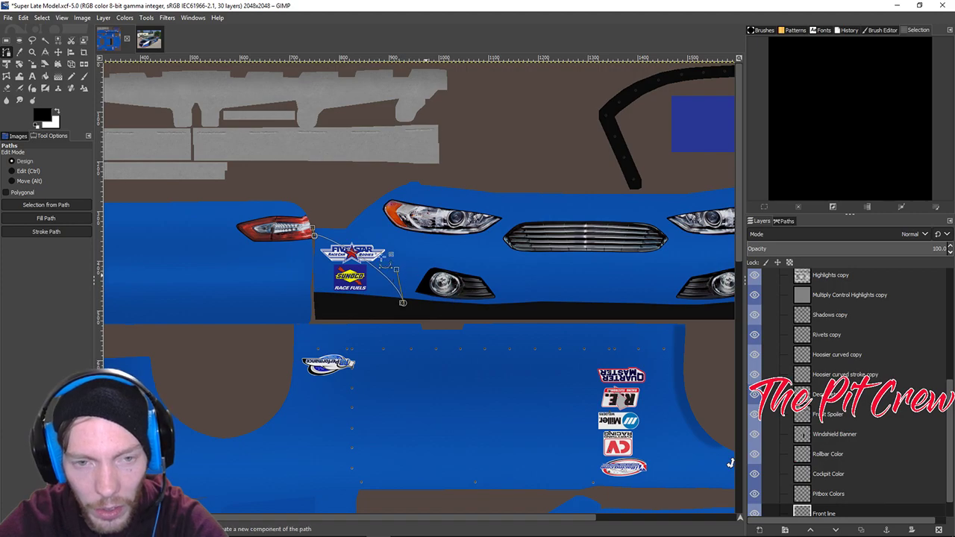
drag(403, 302, 422, 303)
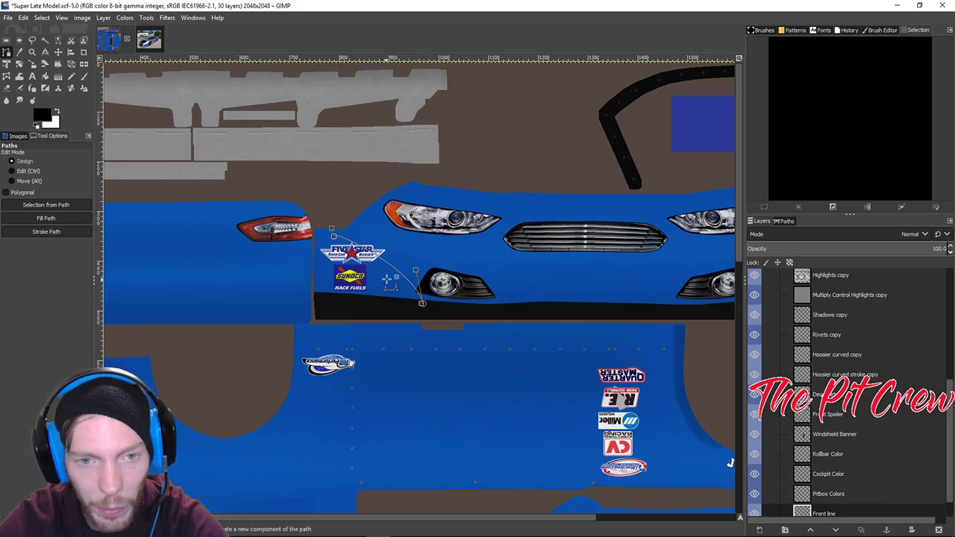
shift+click(431, 319)
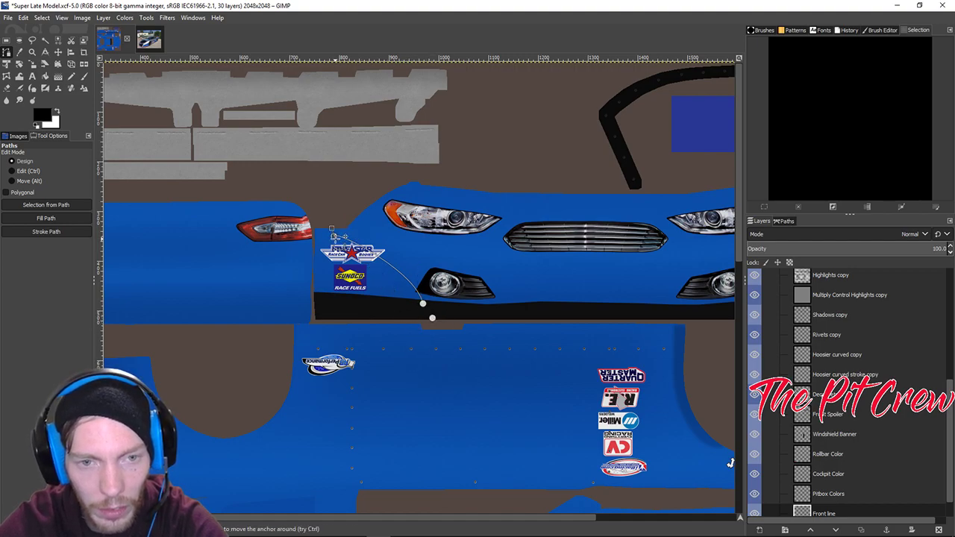
drag(332, 236, 316, 232)
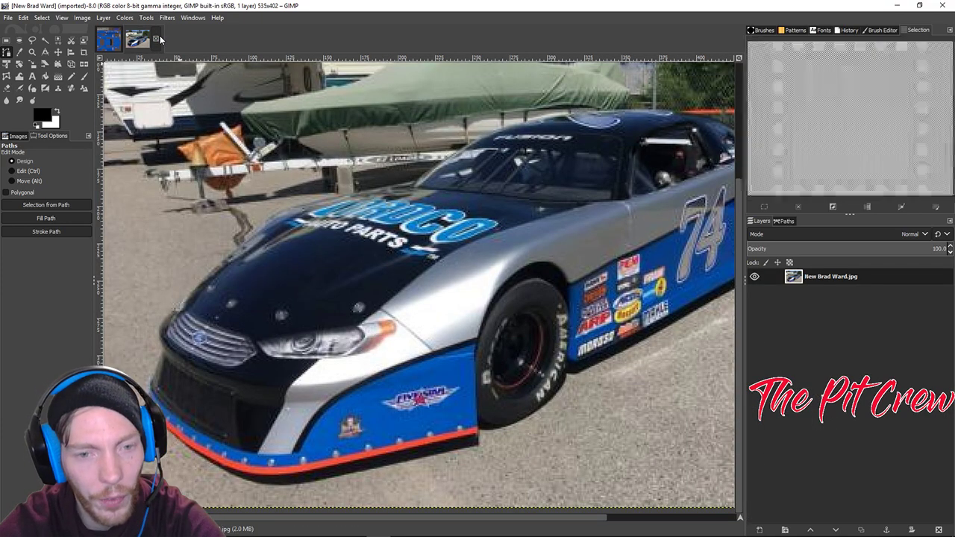
click(149, 39)
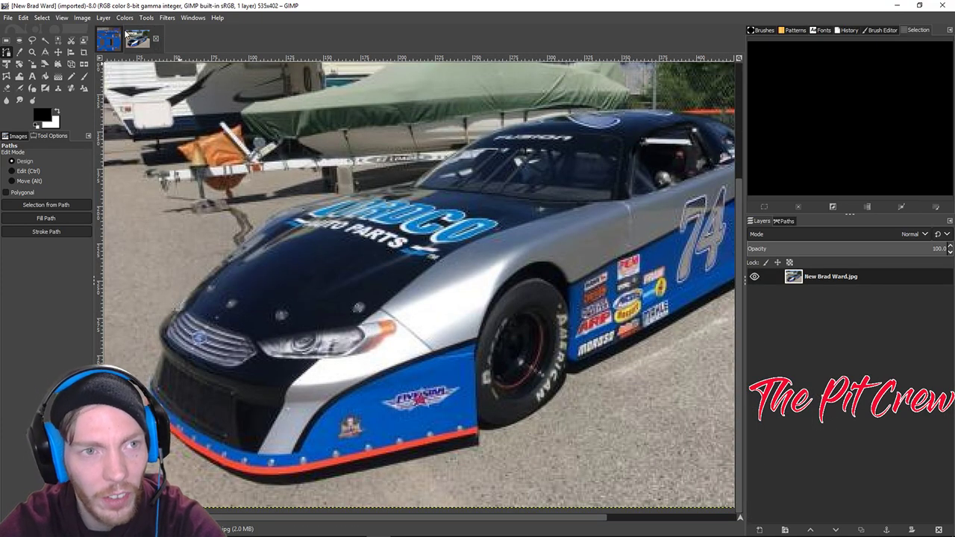
click(109, 39)
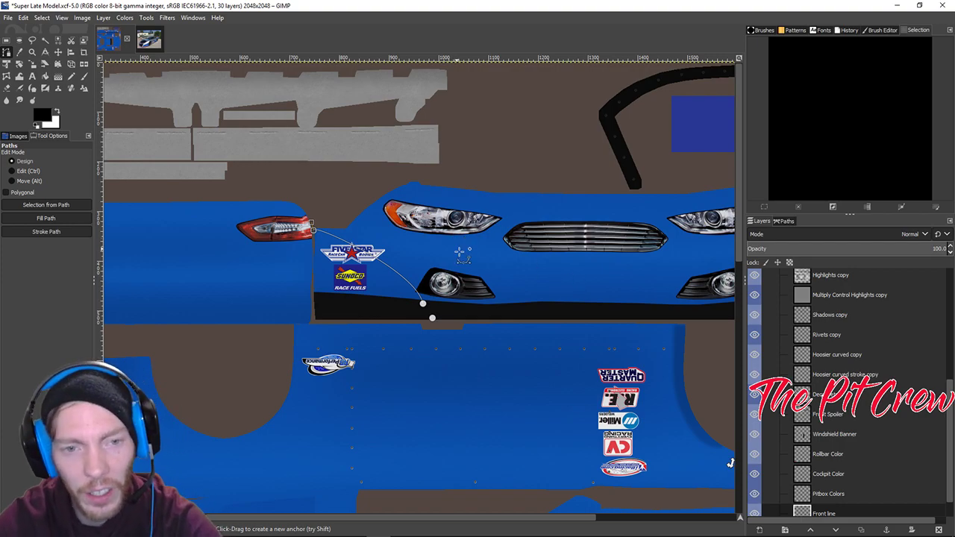
Stroke the new nose curve as a 7 px solid black pinstripe.
scroll(367, 256, down, 5)
scroll(366, 259, up, 5)
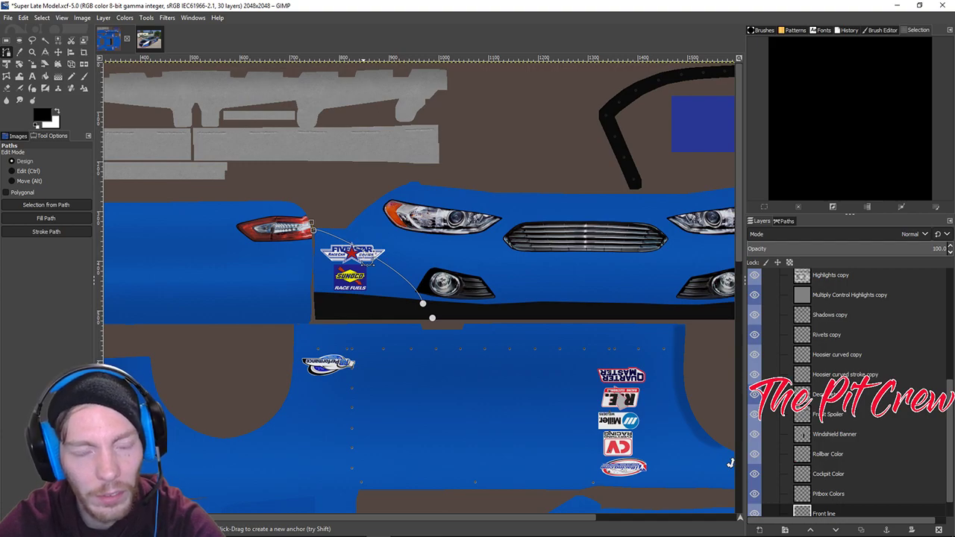
click(47, 232)
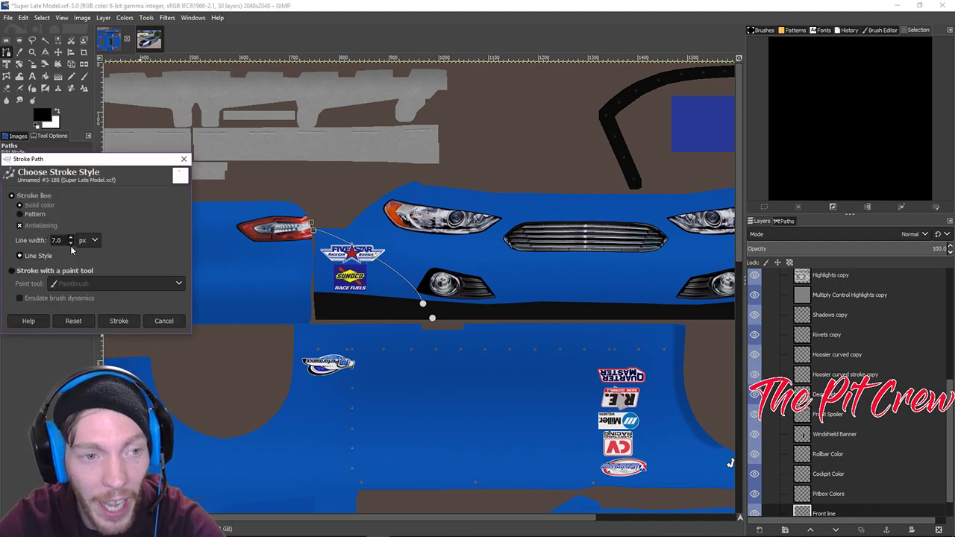
click(124, 325)
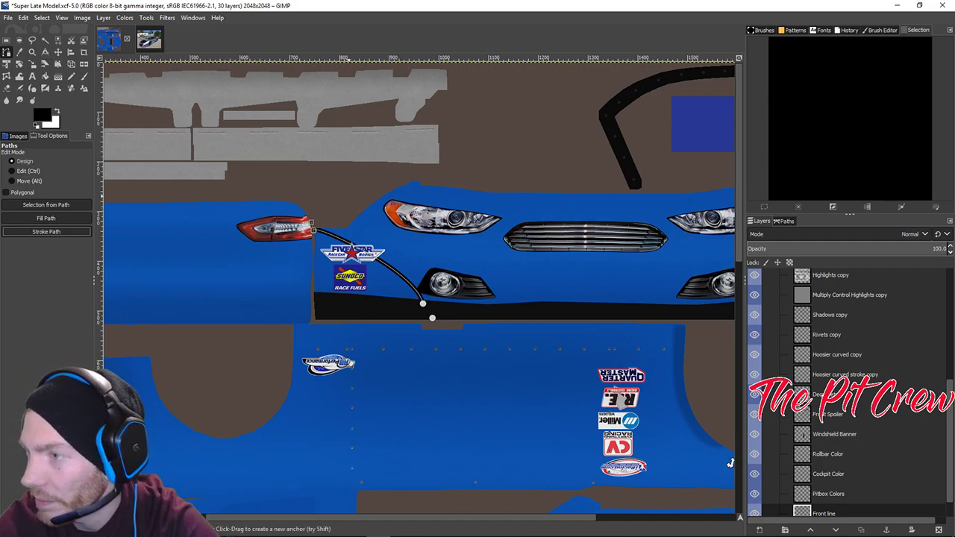
Export the livery to car_207304.tga and reload textures in iRacing to check the nose stripe.
key(ctrl+e)
key(alt+Tab)
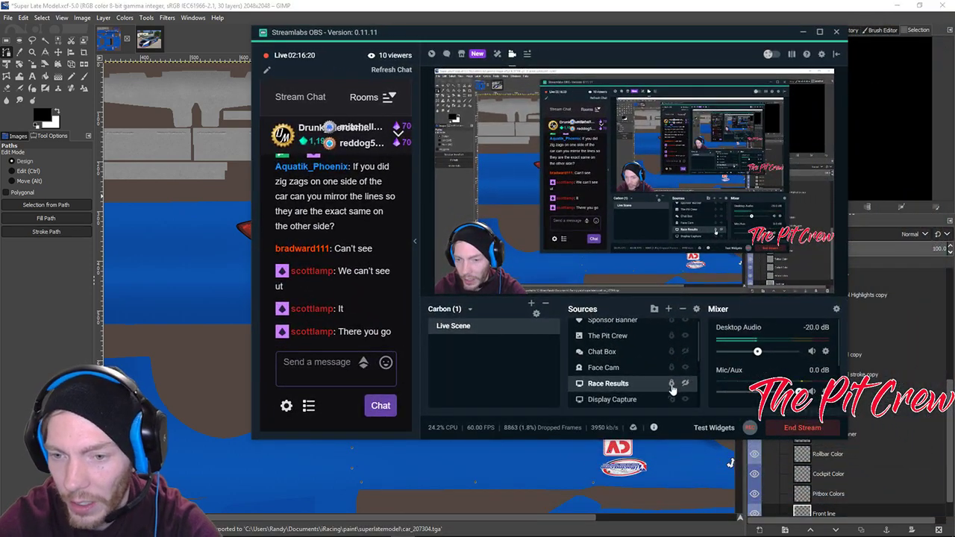
key(alt+Tab)
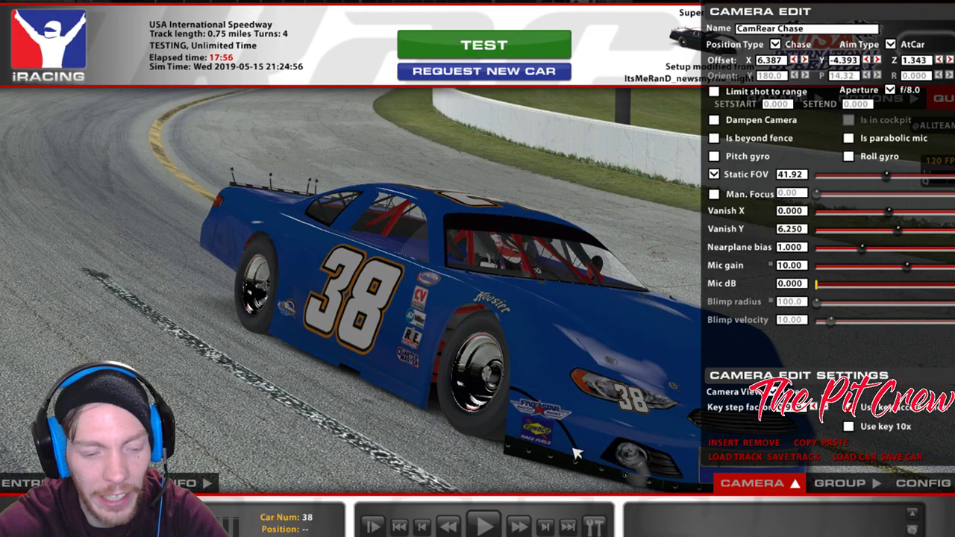
key(ctrl+r)
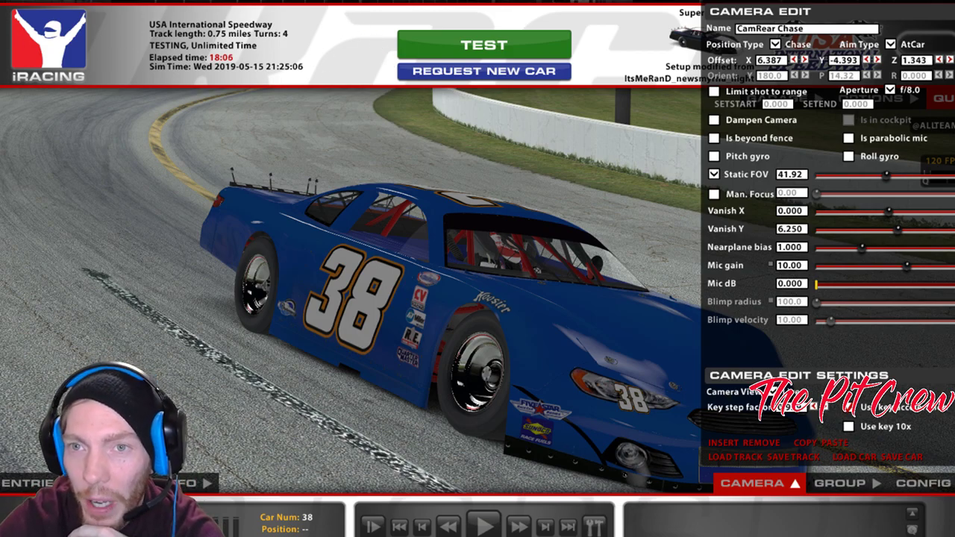
key(alt+Tab)
key(alt+Tab)
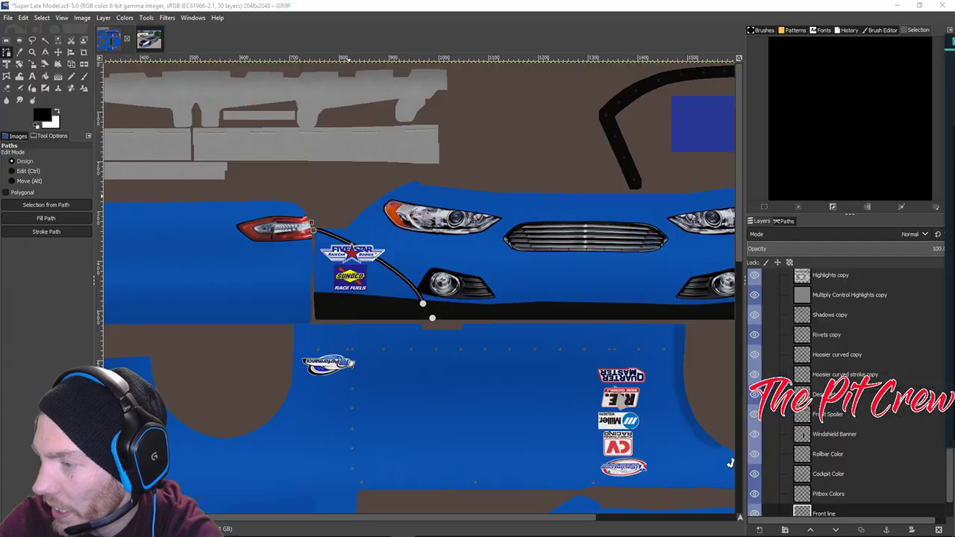
click(150, 41)
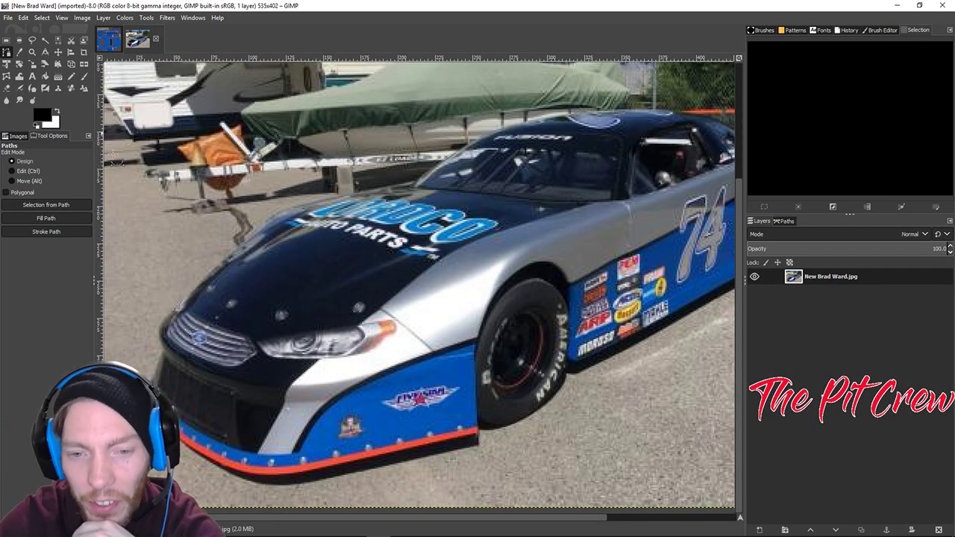
click(109, 40)
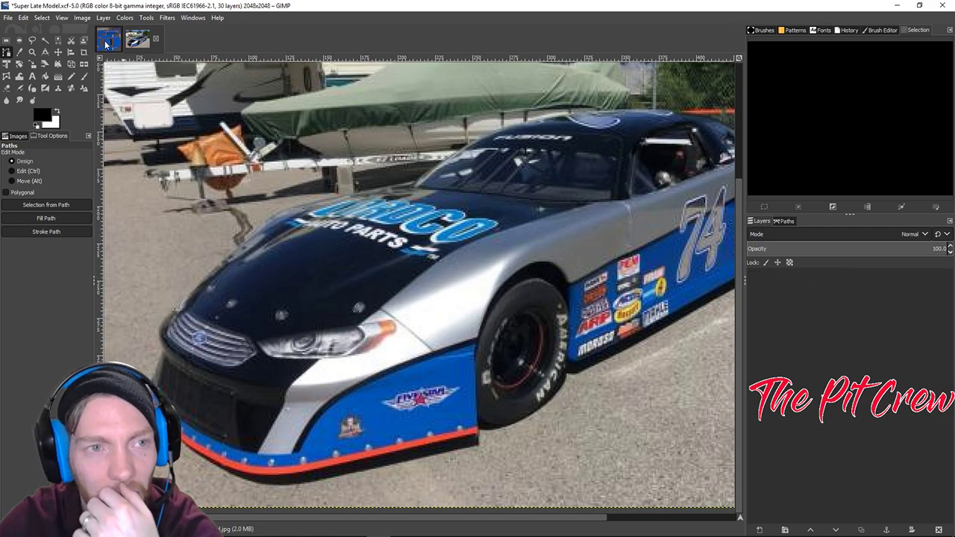
click(151, 42)
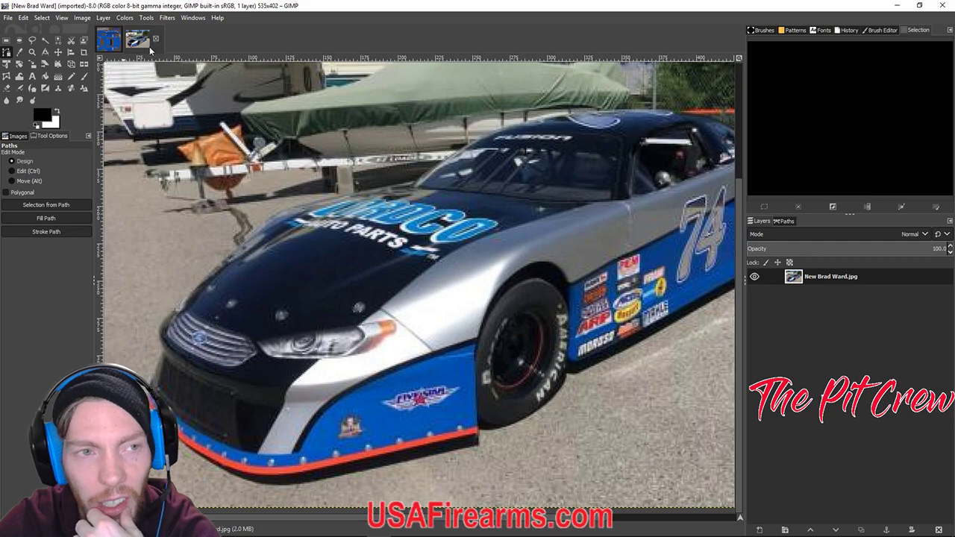
click(112, 44)
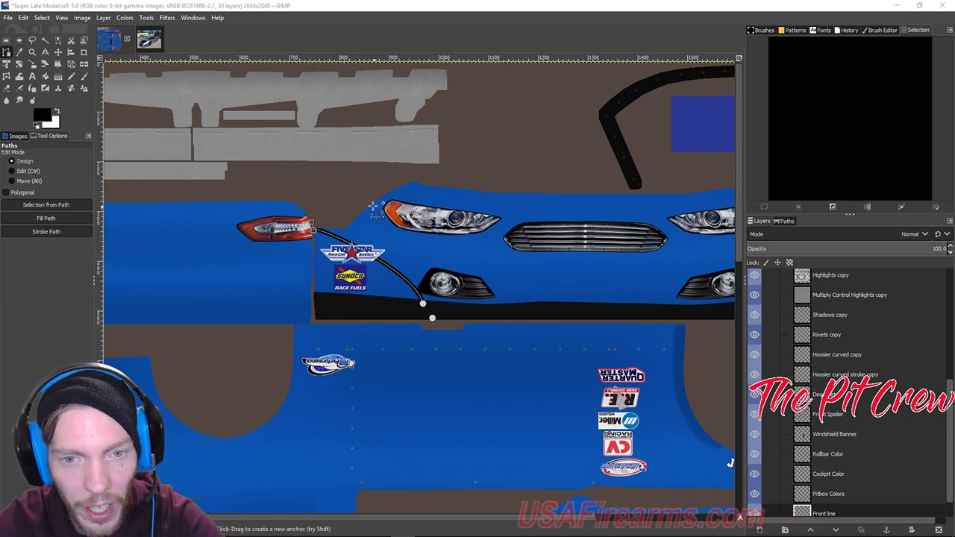
Undo the black stroke and drag the path anchors from the headlight corner down under the fog light.
key(ctrl)
key(ctrl+z)
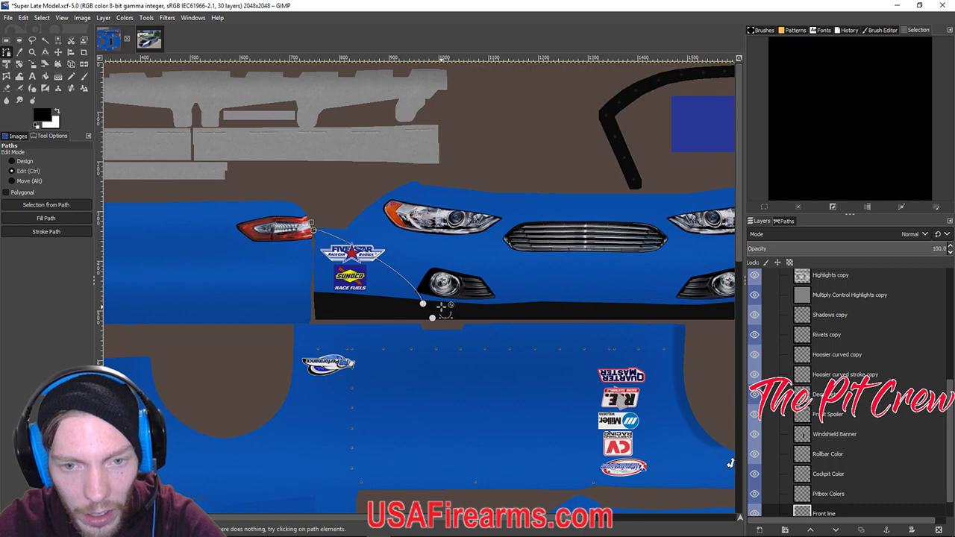
drag(333, 233, 316, 232)
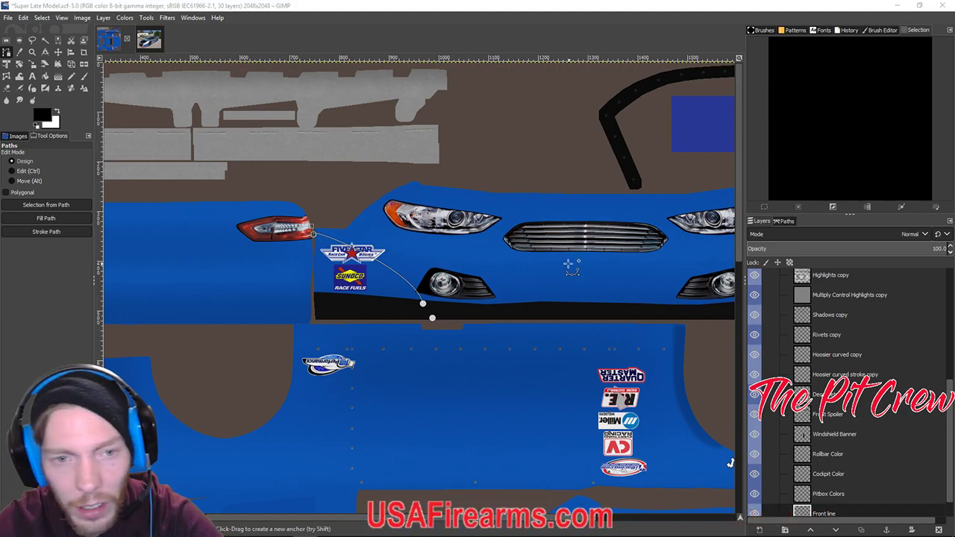
drag(312, 234, 341, 199)
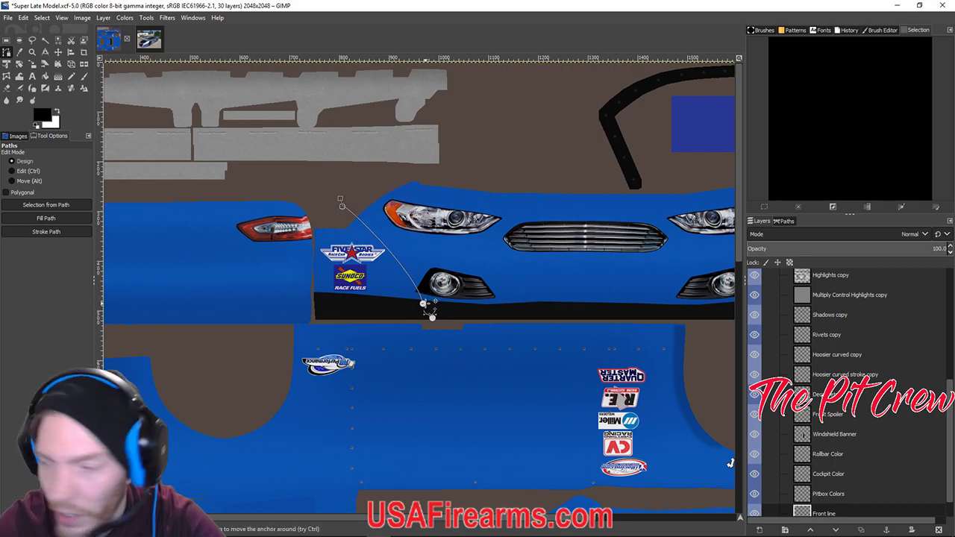
drag(428, 305, 478, 307)
click(341, 207)
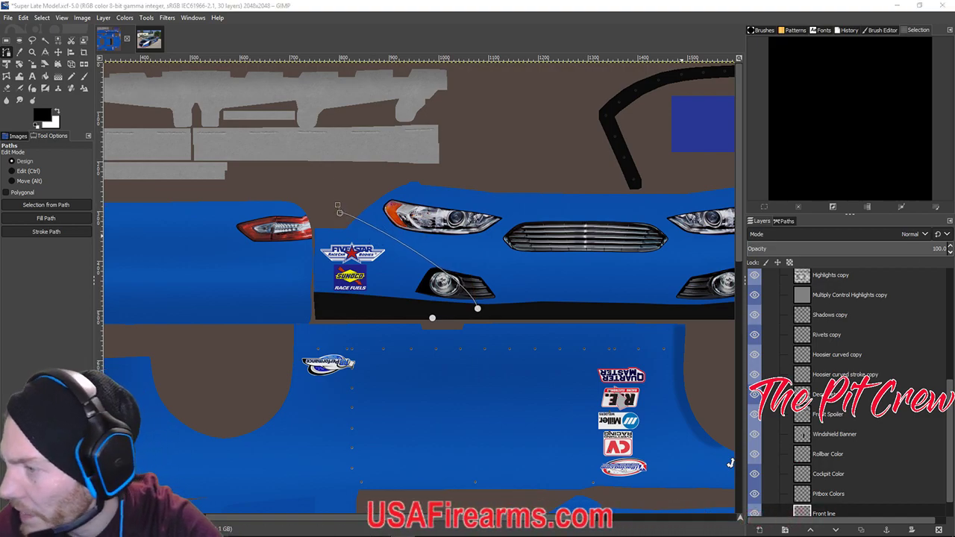
Compare the reshaped curve against the reference car photo, then return to the livery texture.
scroll(494, 294, down, 5)
scroll(494, 294, up, 5)
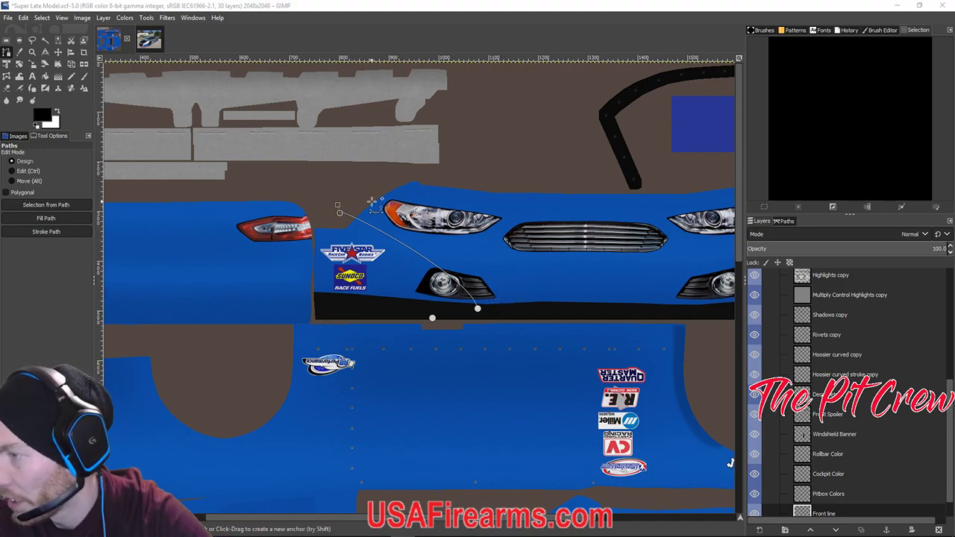
scroll(495, 279, down, 5)
scroll(495, 281, up, 5)
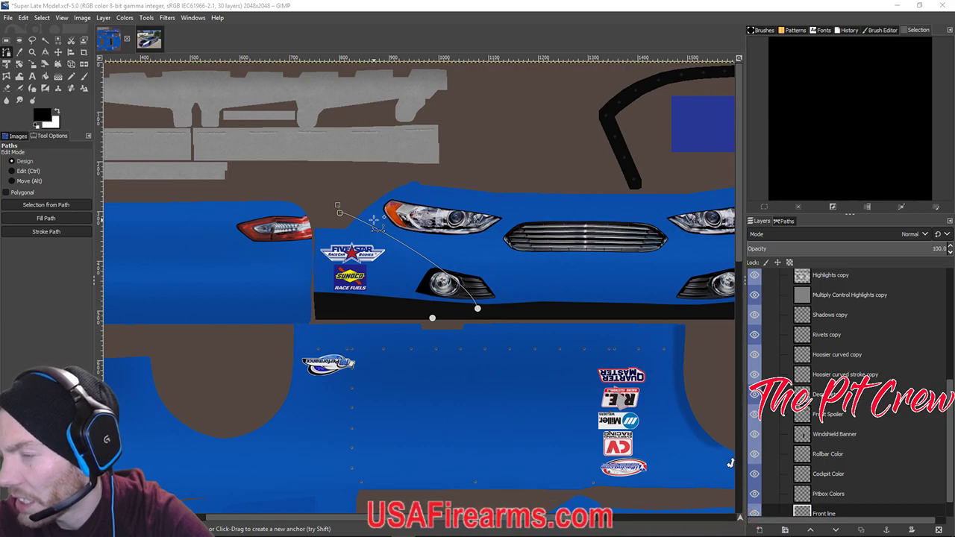
scroll(512, 317, down, 3)
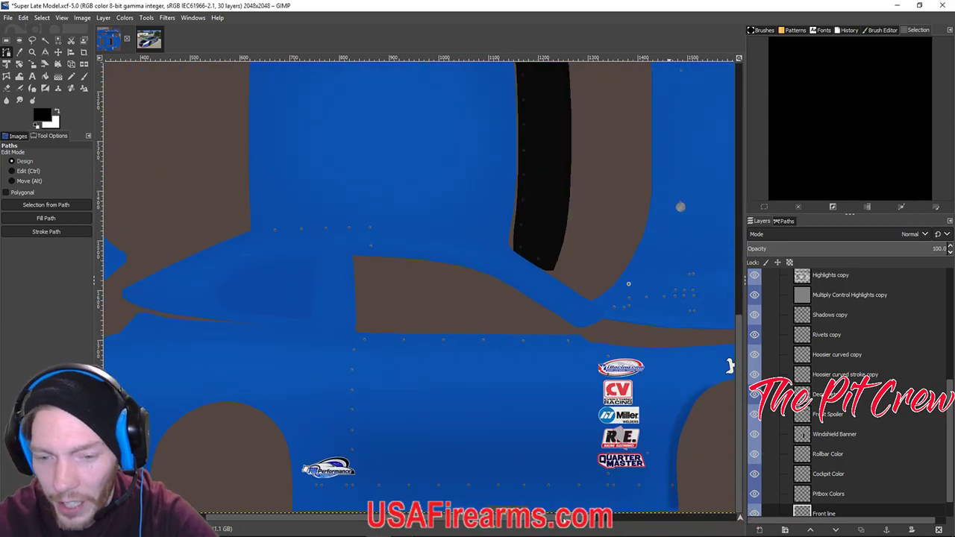
scroll(690, 499, right, 5)
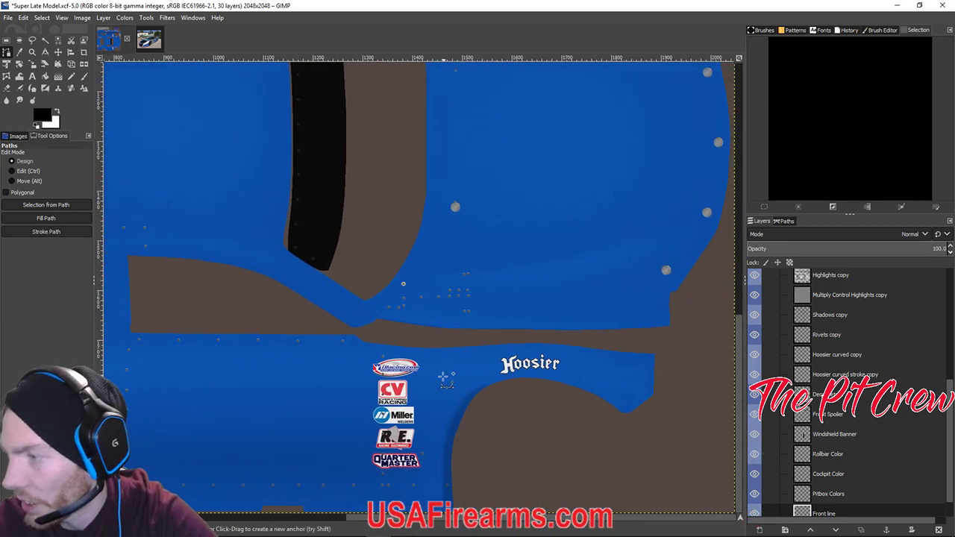
scroll(445, 377, up, 3)
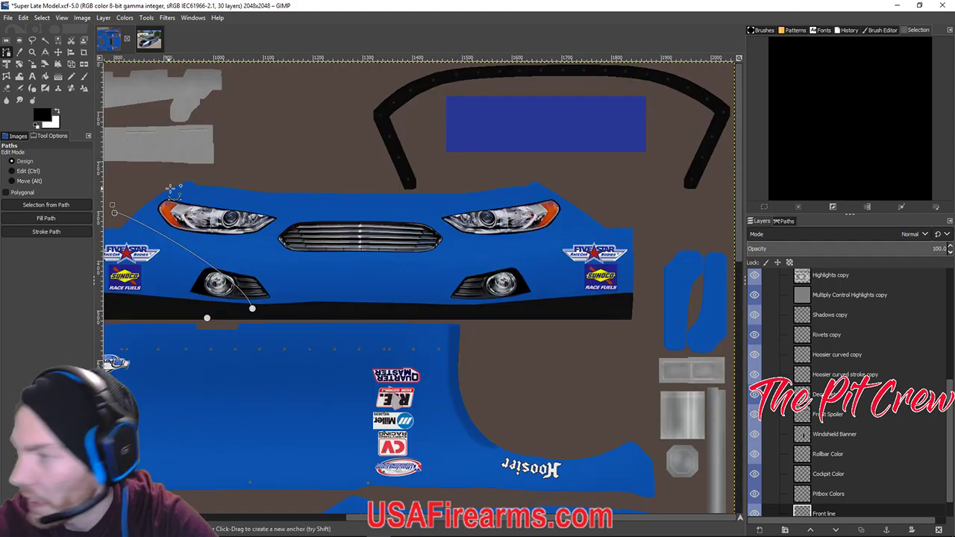
scroll(164, 190, left, 1)
scroll(164, 191, left, 3)
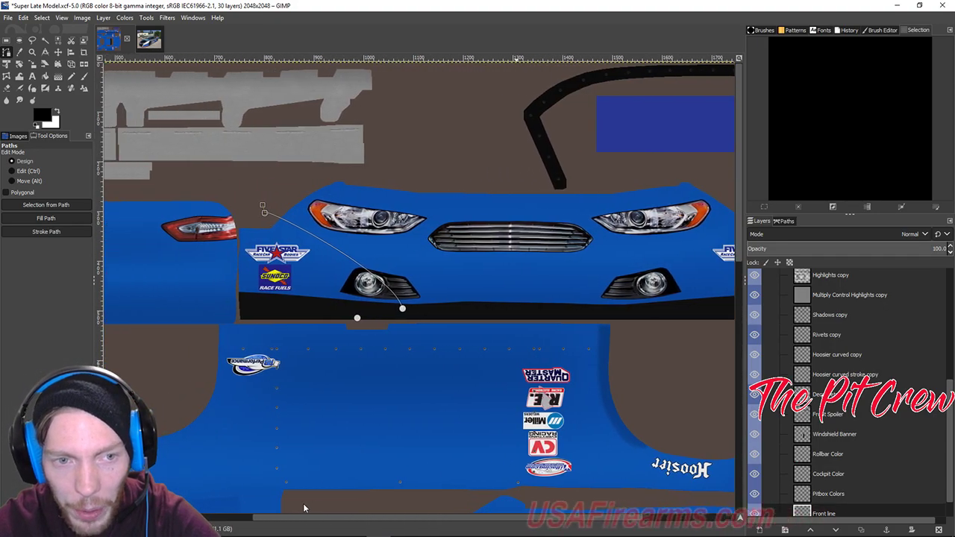
key(alt+2)
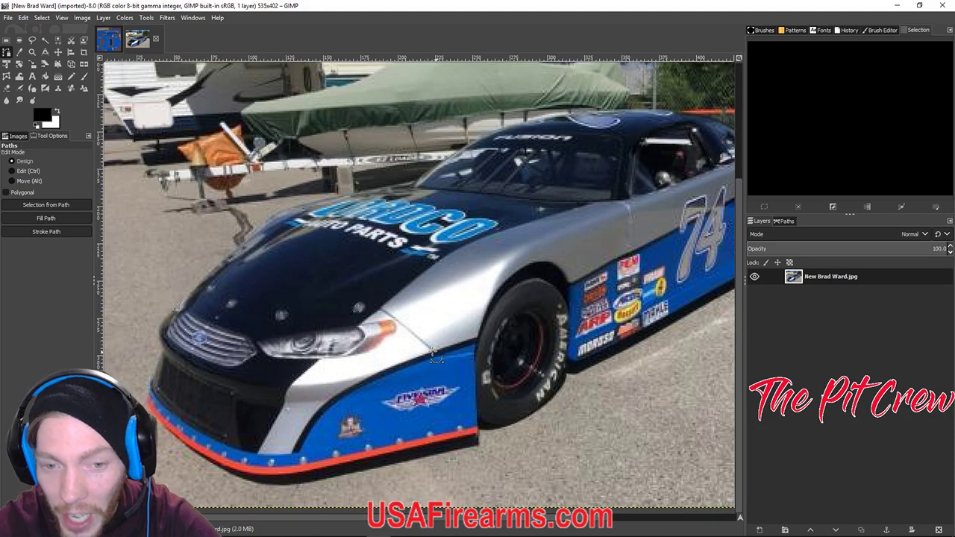
click(108, 40)
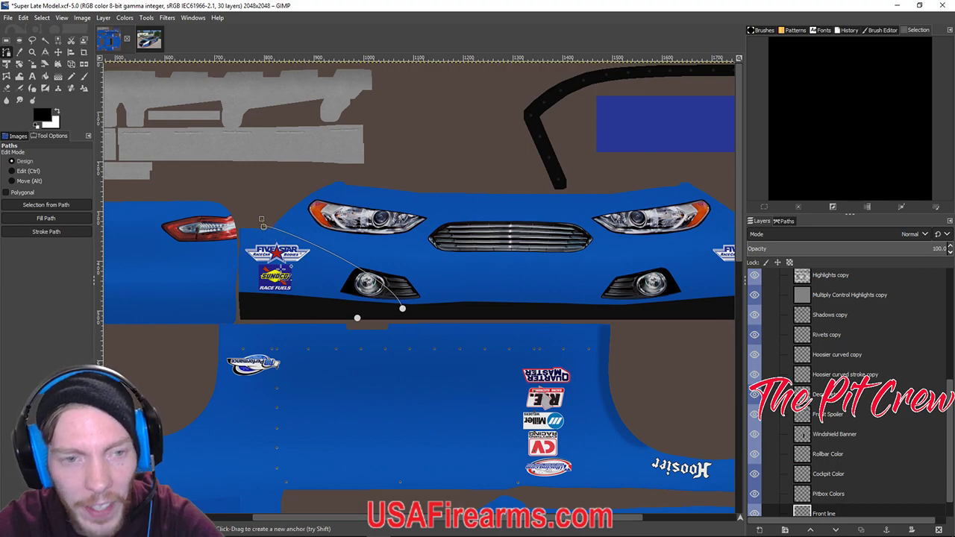
Stroke the reshaped curve with a 9 px black line and re-export car_207304.tga.
click(47, 231)
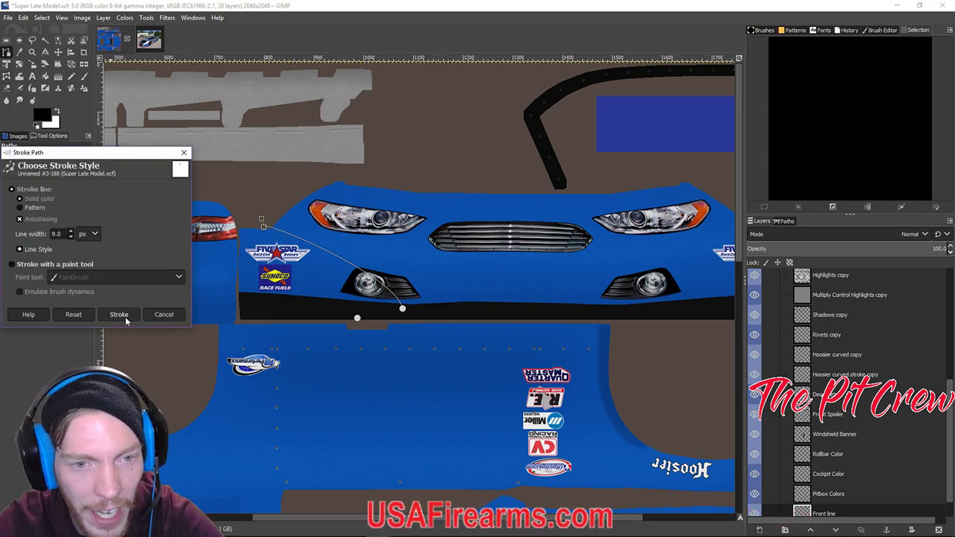
click(125, 316)
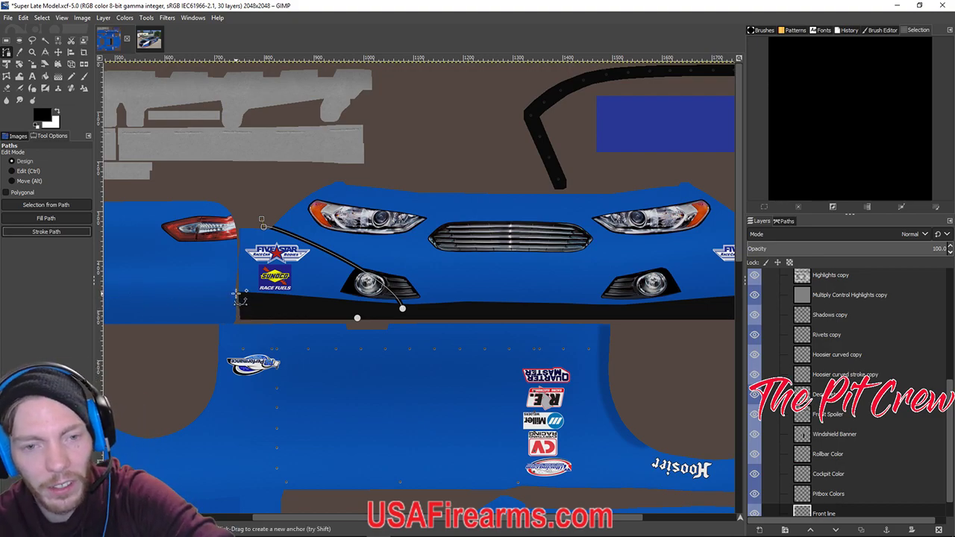
click(235, 293)
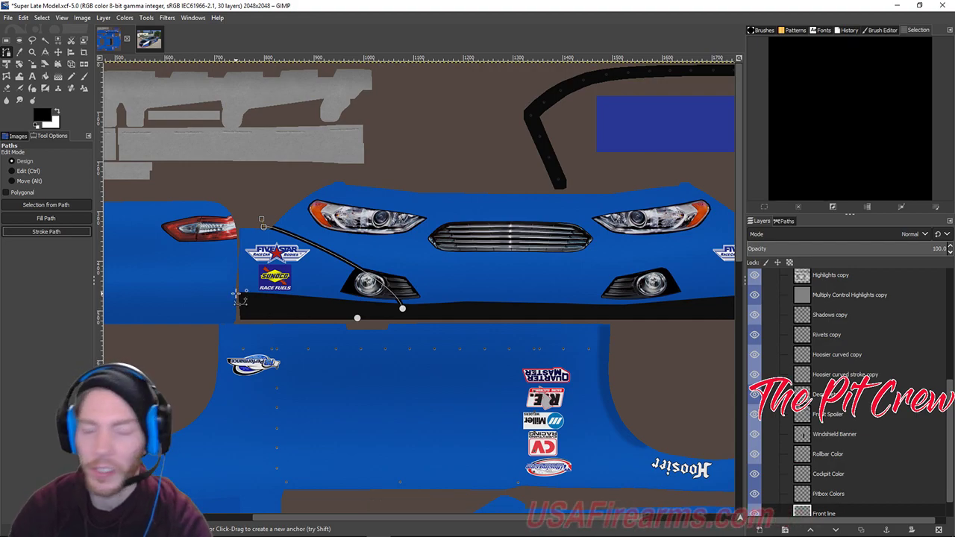
key(ctrl+e)
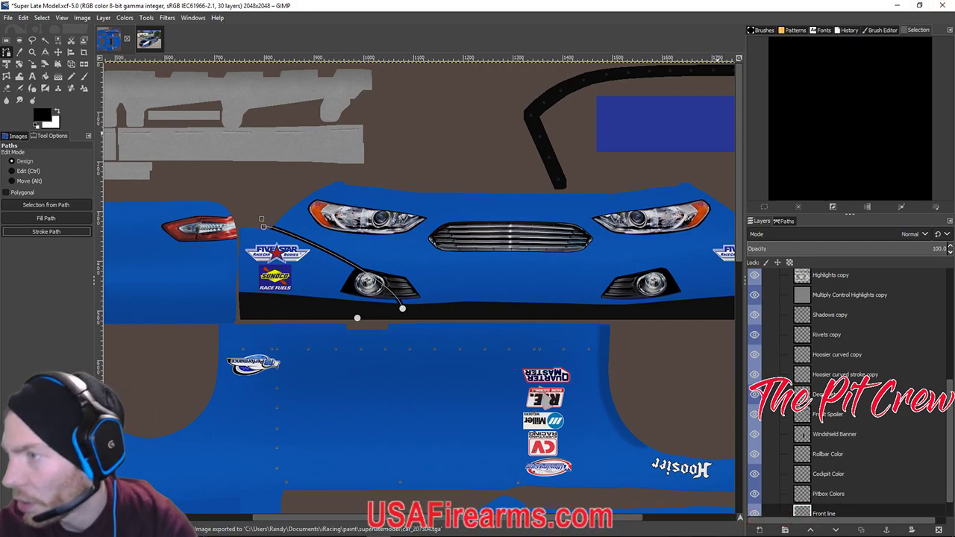
key(alt+Tab)
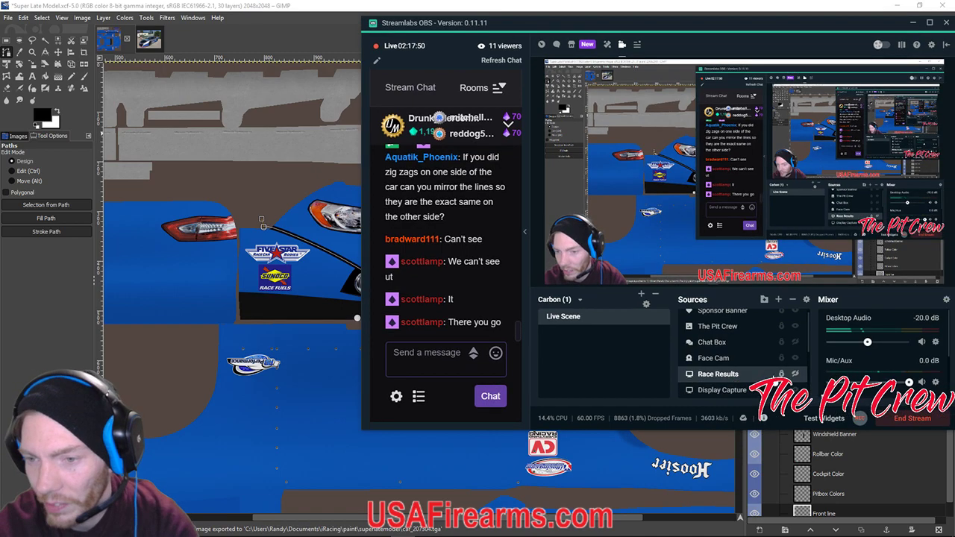
Reload car 38's textures in iRacing and hide the overlays to inspect the reshaped nose pinstripe.
key(alt+Tab)
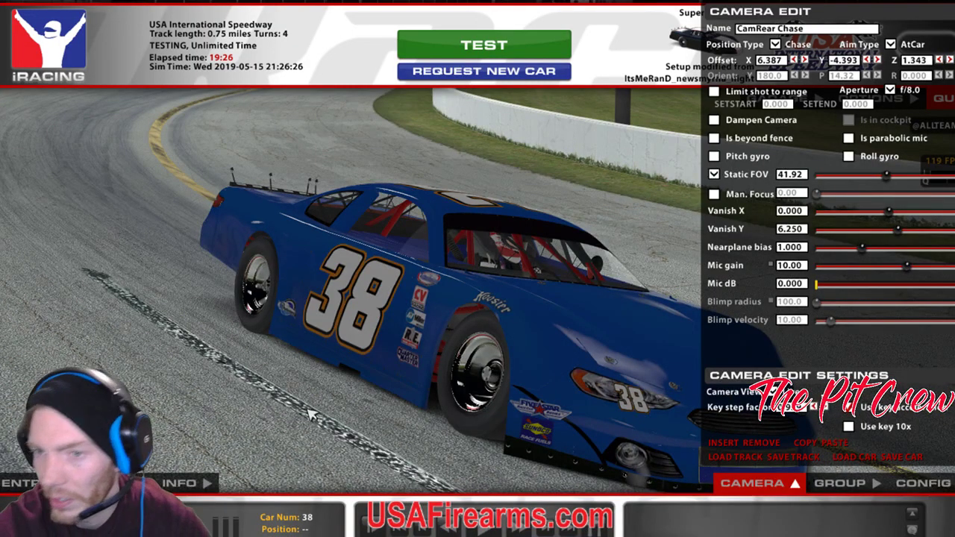
key(ctrl+r)
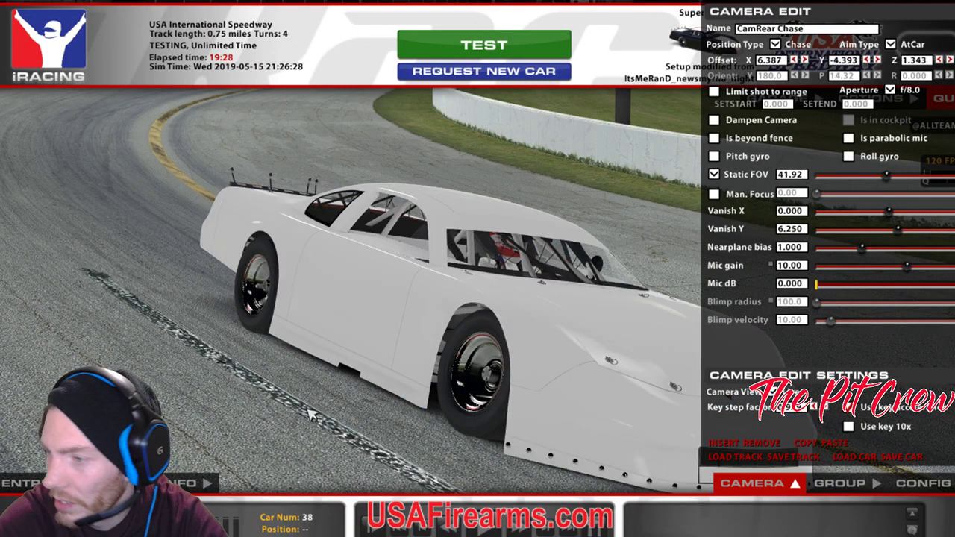
key(space)
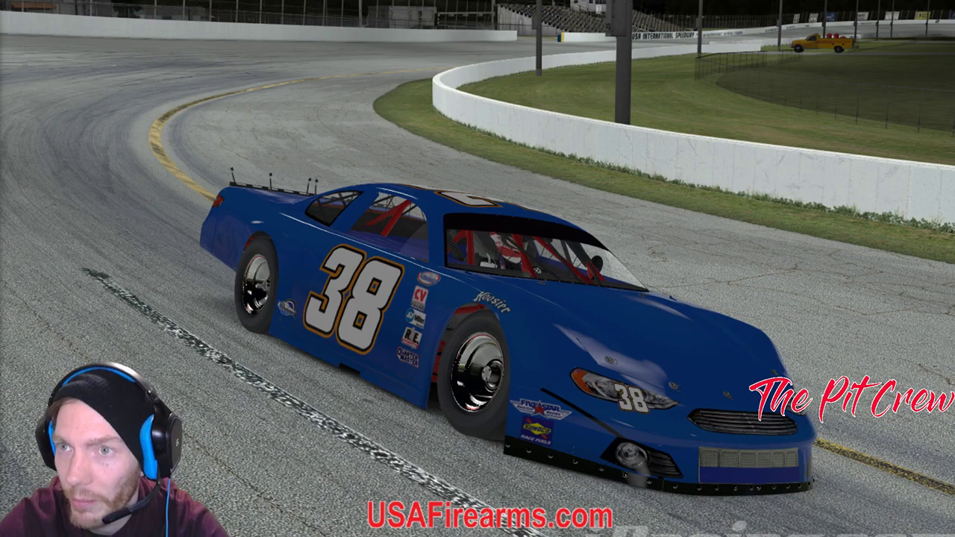
drag(0, 22, 613, 21)
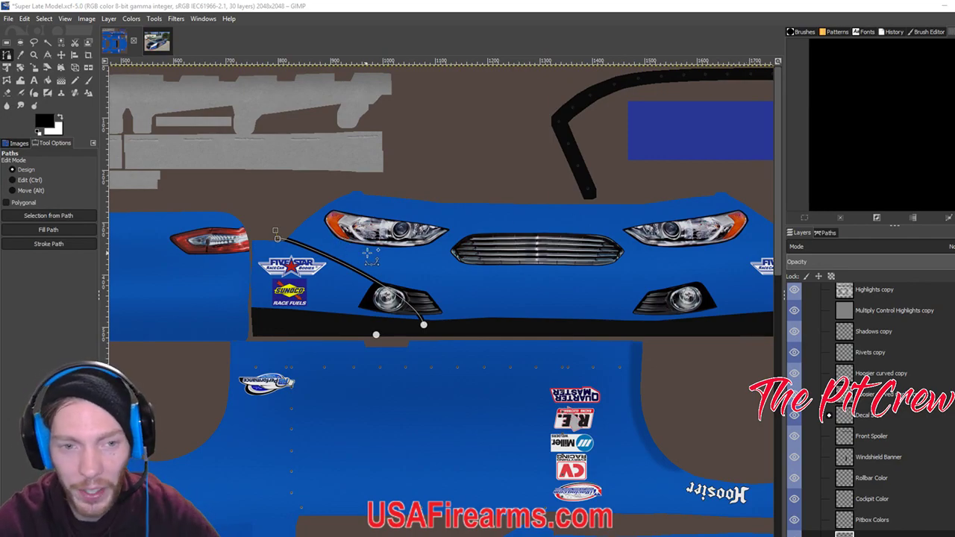
Add a new transparent layer named 'Front line to side Line'.
scroll(458, 271, left, 3)
scroll(458, 271, up, 1)
scroll(505, 306, down, 2)
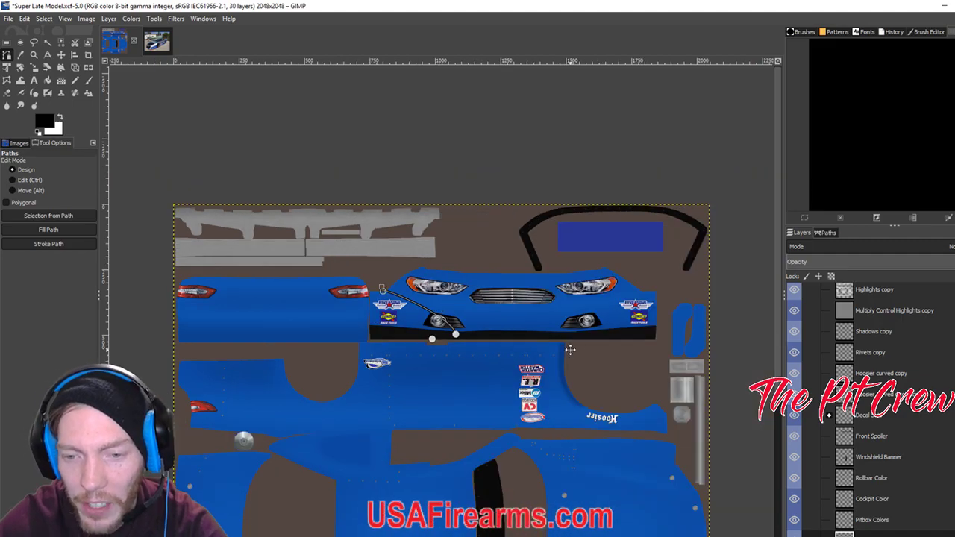
scroll(575, 358, down, 4)
scroll(574, 359, right, 1)
scroll(608, 455, down, 2)
scroll(608, 455, right, 2)
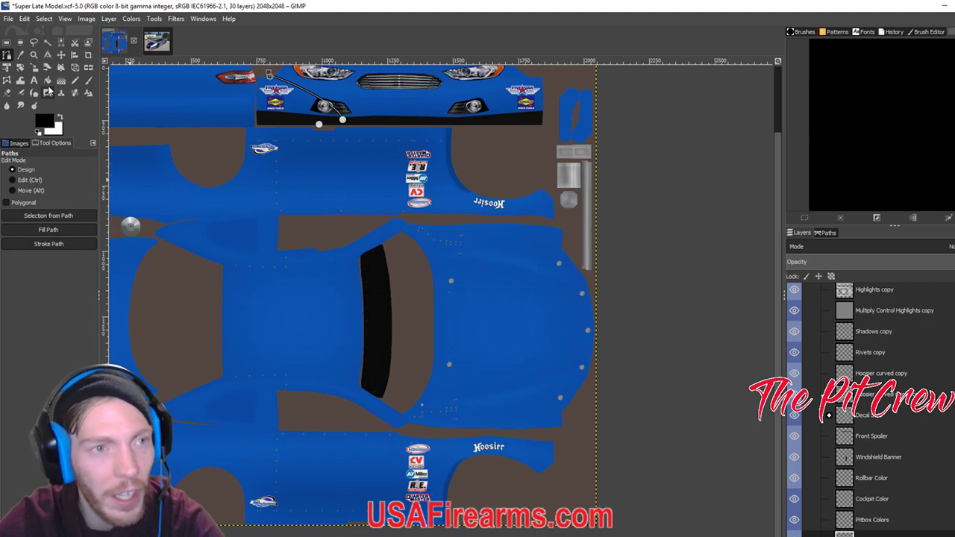
scroll(321, 306, up, 2)
scroll(869, 493, down, 1)
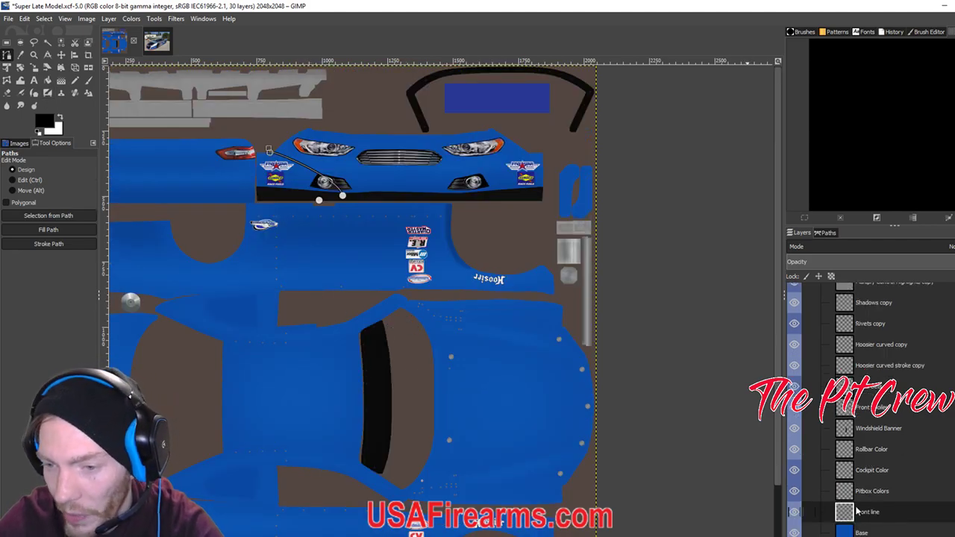
key(shift+ctrl+n)
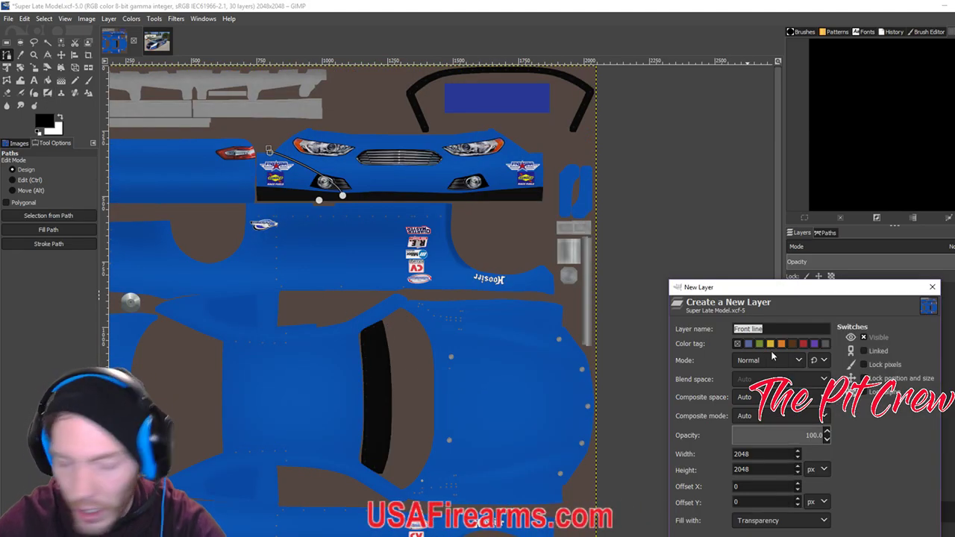
key(End)
text(to s)
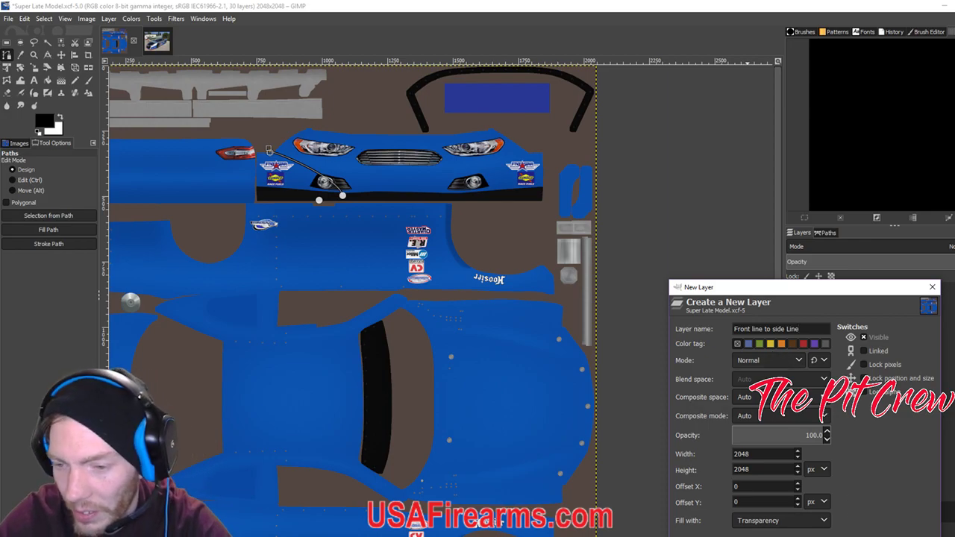
key(Return)
Make the Front line layer active and bring up its layer actions.
click(862, 532)
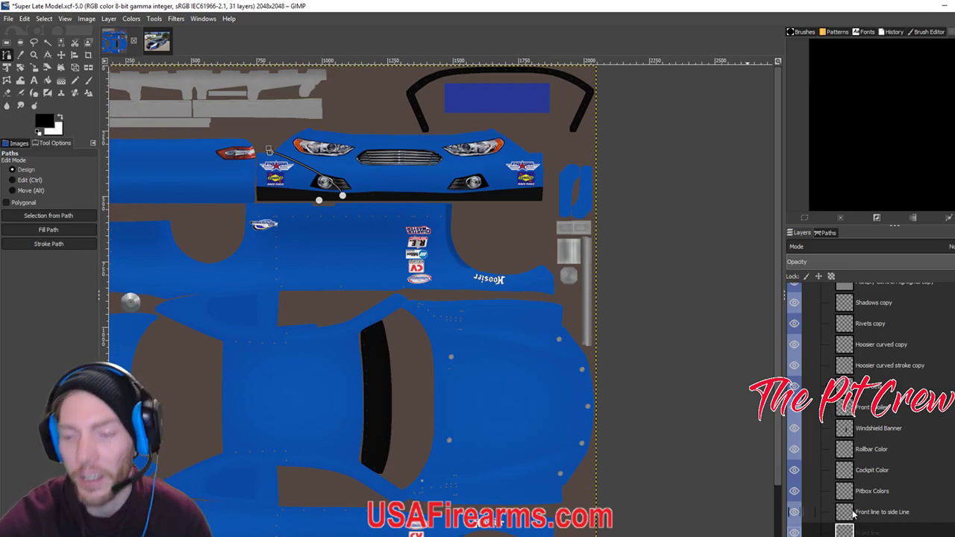
scroll(801, 513, down, 1)
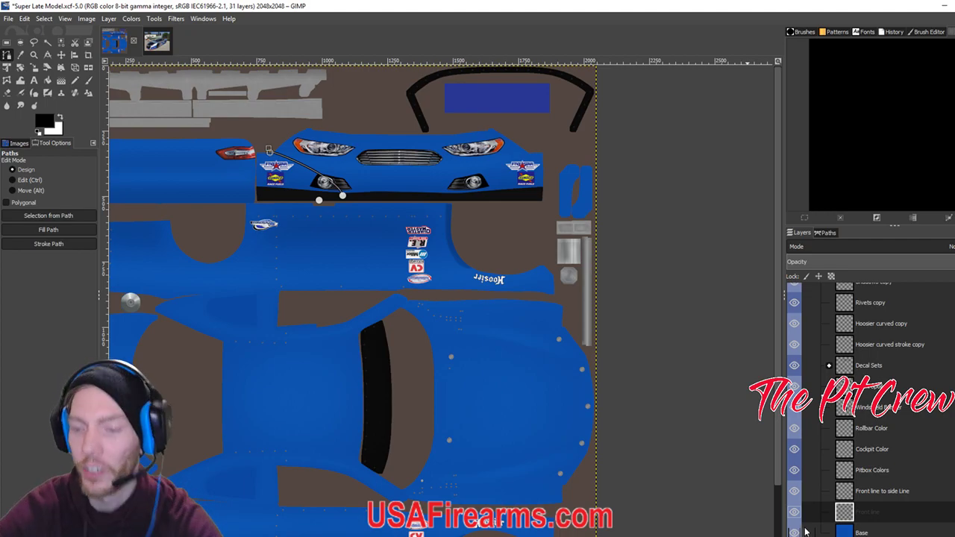
right_click(844, 511)
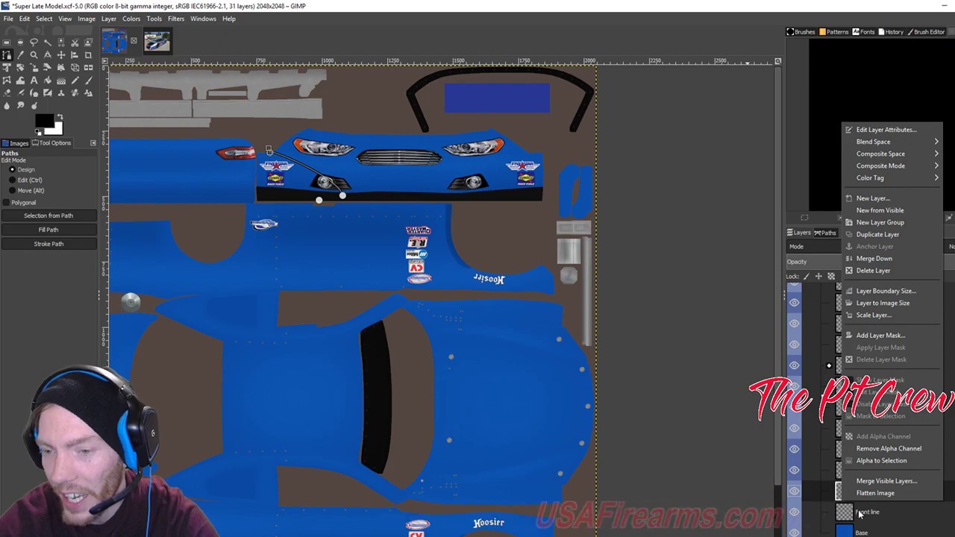
right_click(860, 513)
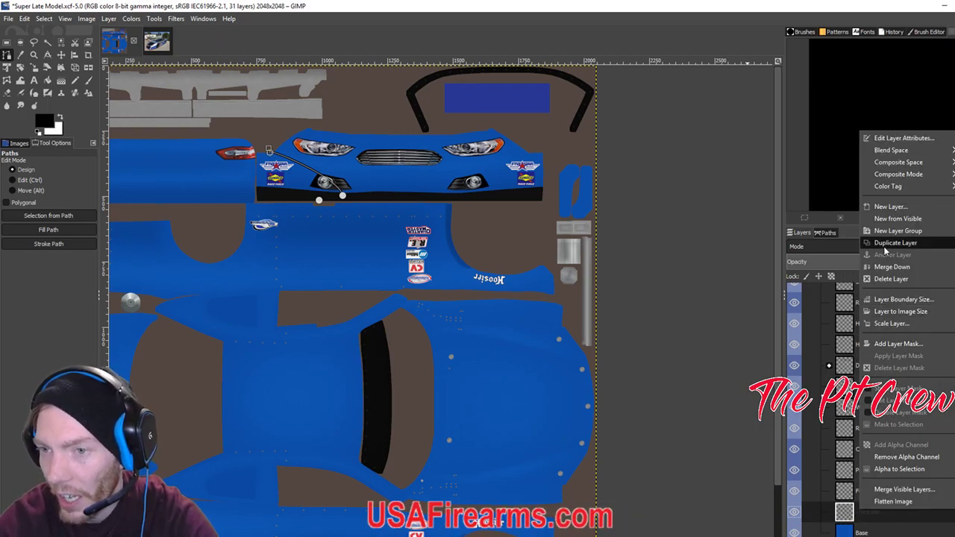
Duplicate the Front line layer and flip the copy horizontally.
click(885, 246)
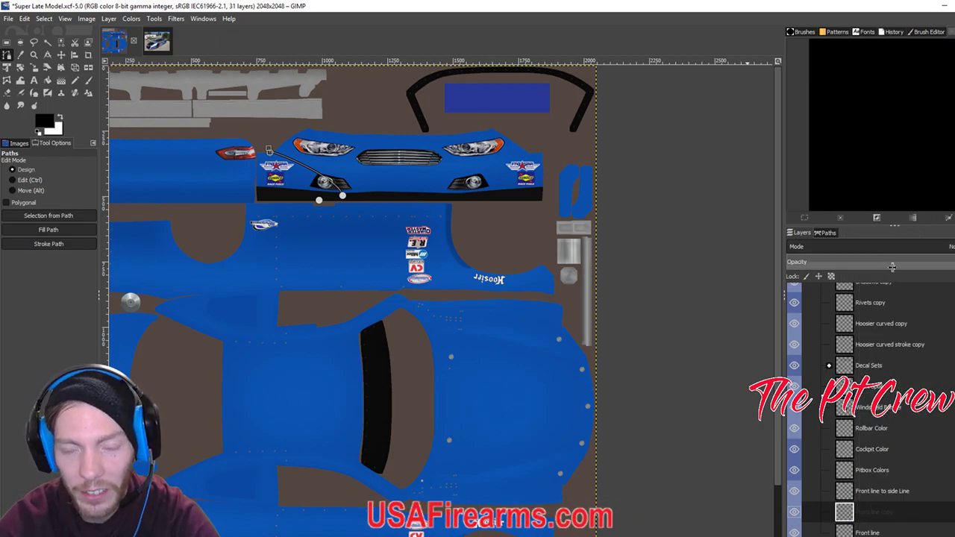
click(61, 56)
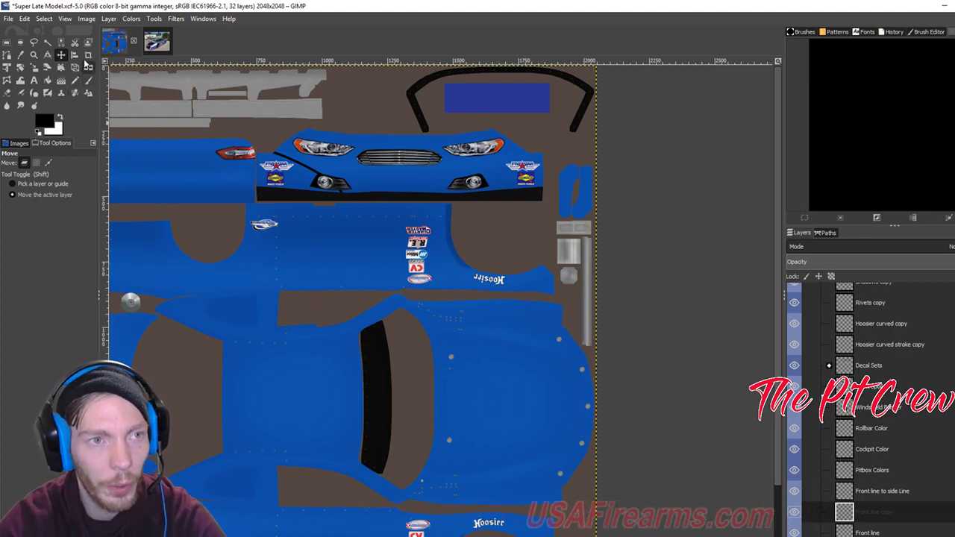
click(109, 19)
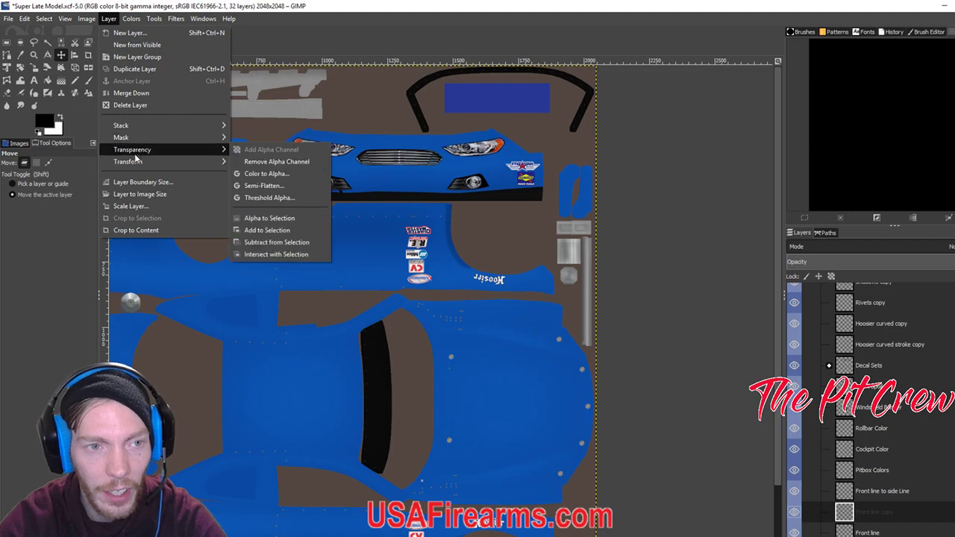
mouse_move(135, 162)
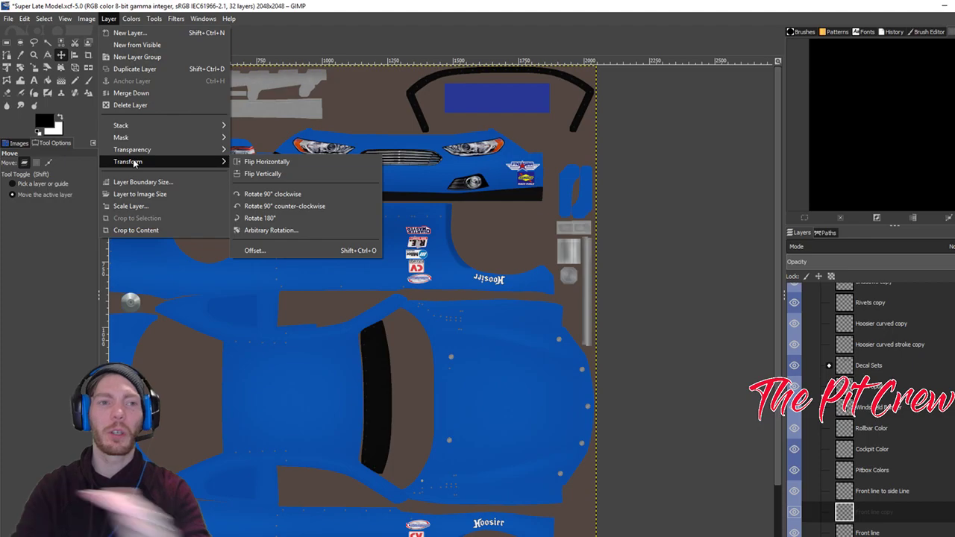
click(307, 4)
click(111, 20)
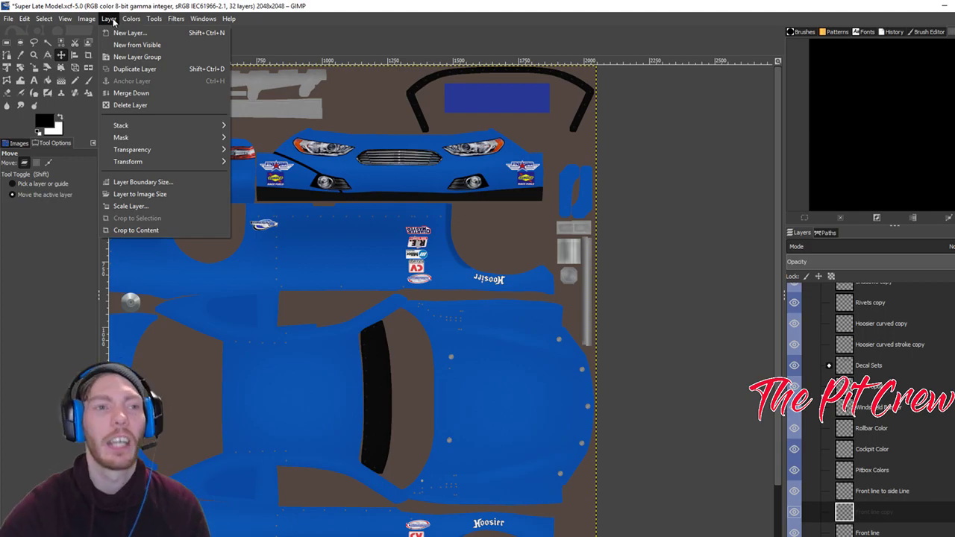
mouse_move(94, 18)
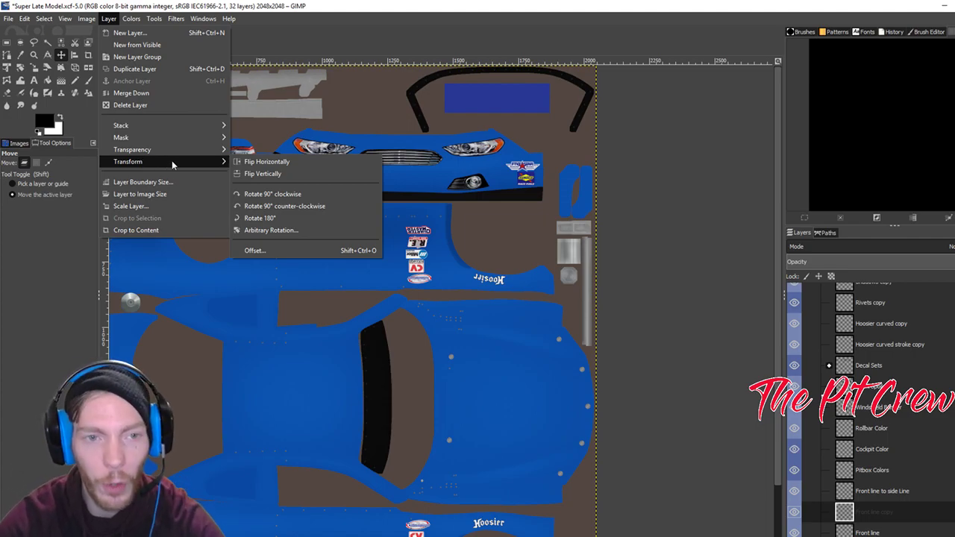
click(238, 163)
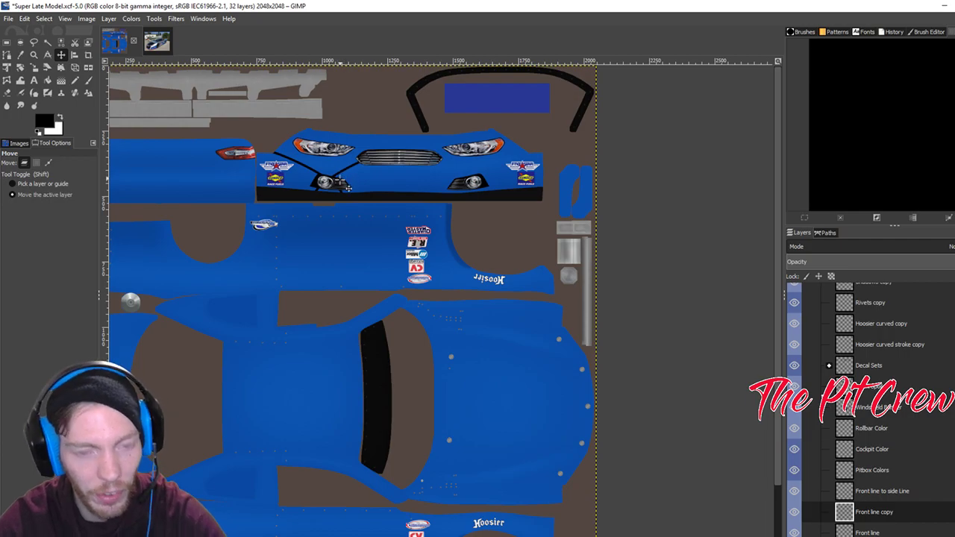
Undo the mirrored copy, then try Crop to Content and undo it.
key(ctrl+z)
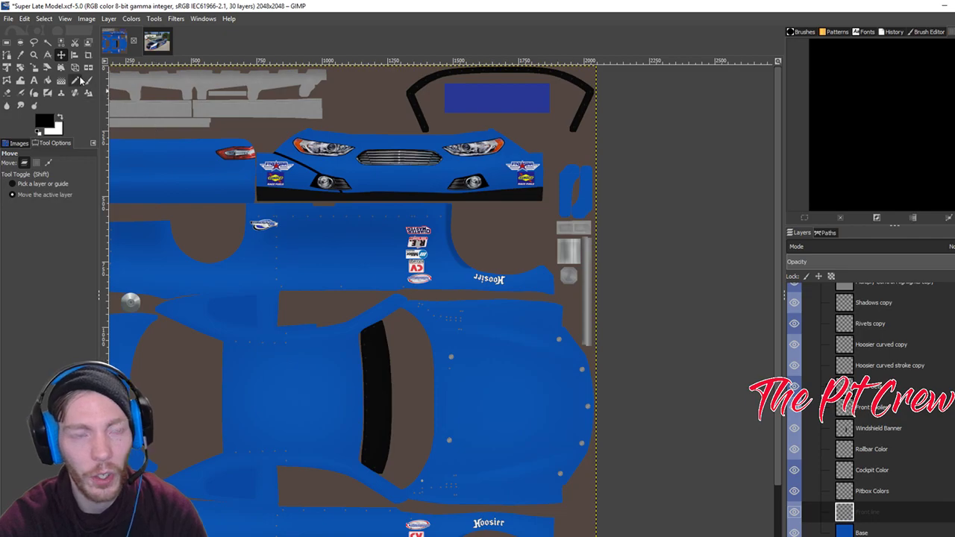
click(108, 19)
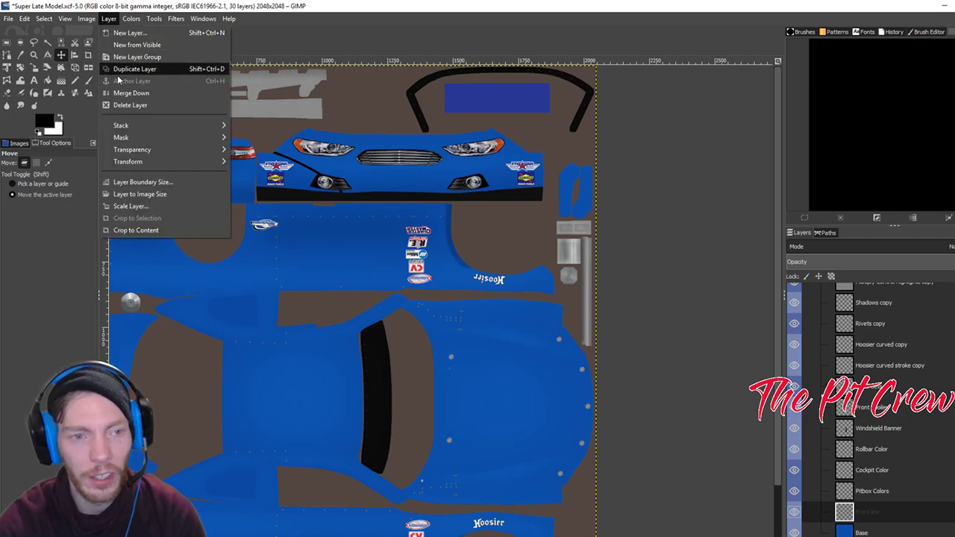
click(172, 234)
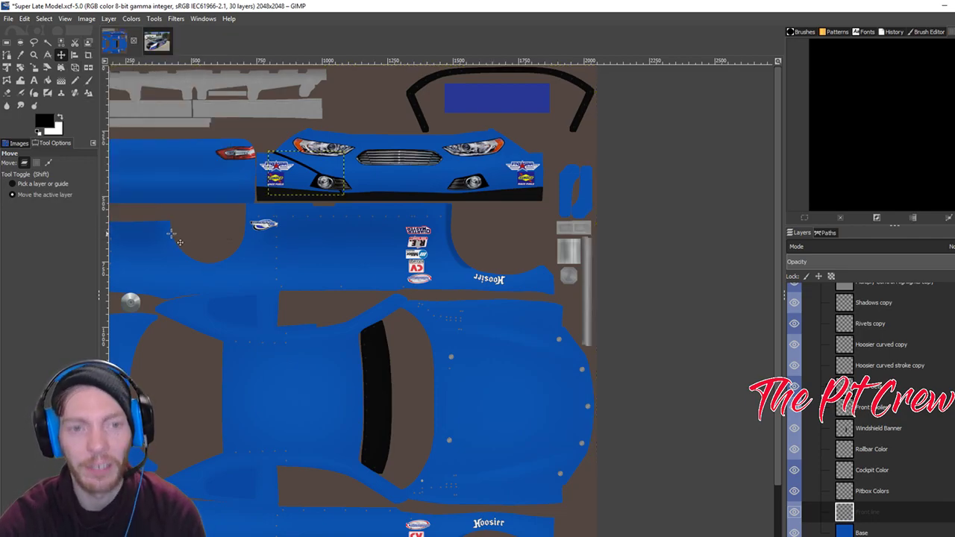
key(ctrl+z)
Select the Front line stripe's pixels with Alpha to Selection and crop the layer to content.
right_click(863, 512)
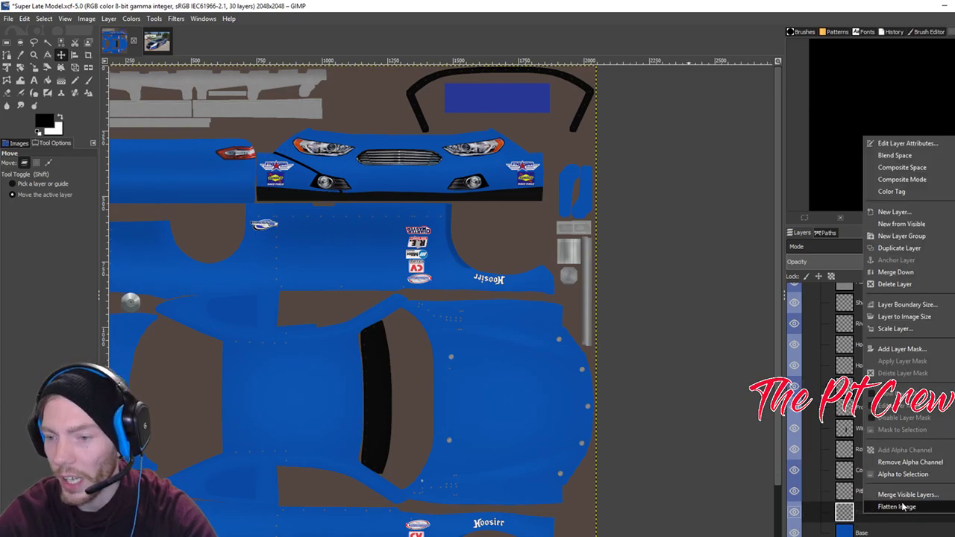
click(902, 475)
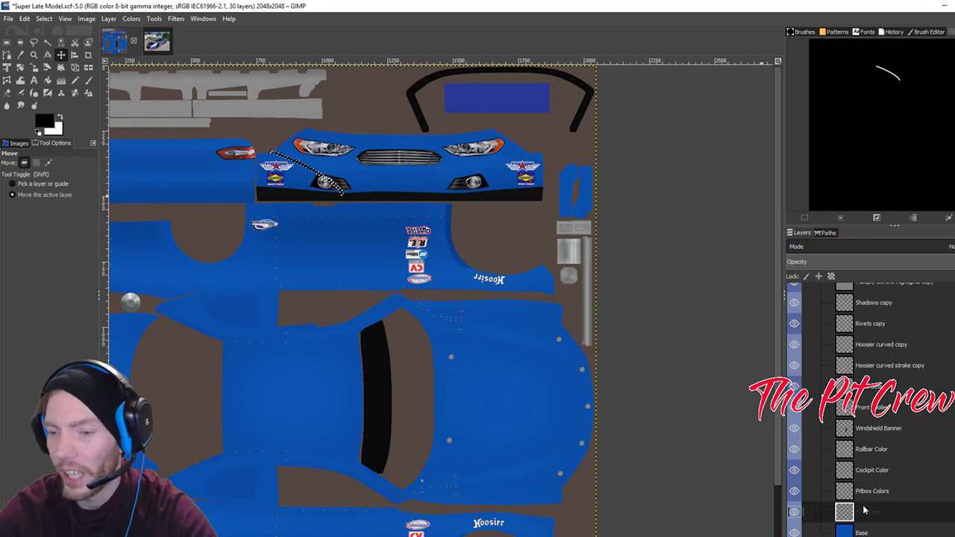
click(109, 19)
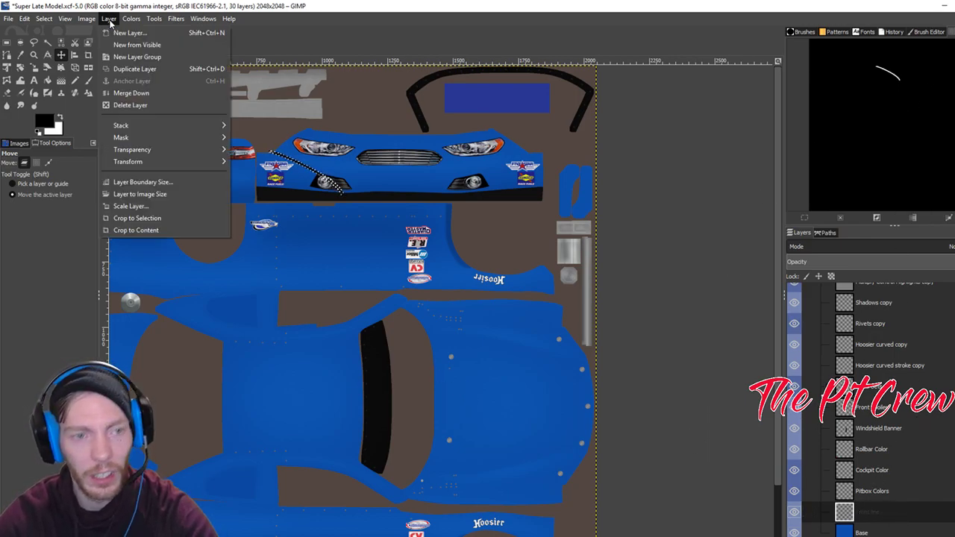
click(157, 229)
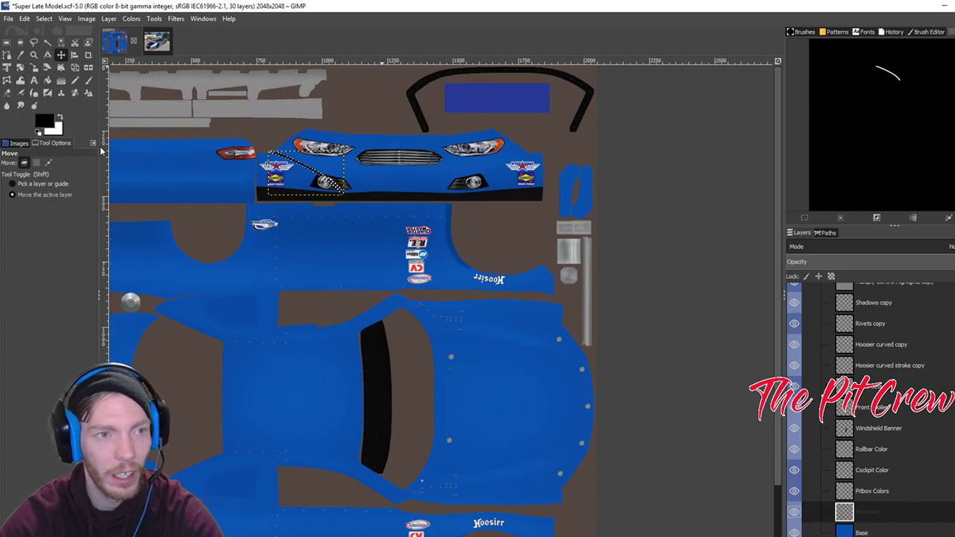
Set up a white 44 px pencil and test strokes on the nose, undoing each.
click(75, 80)
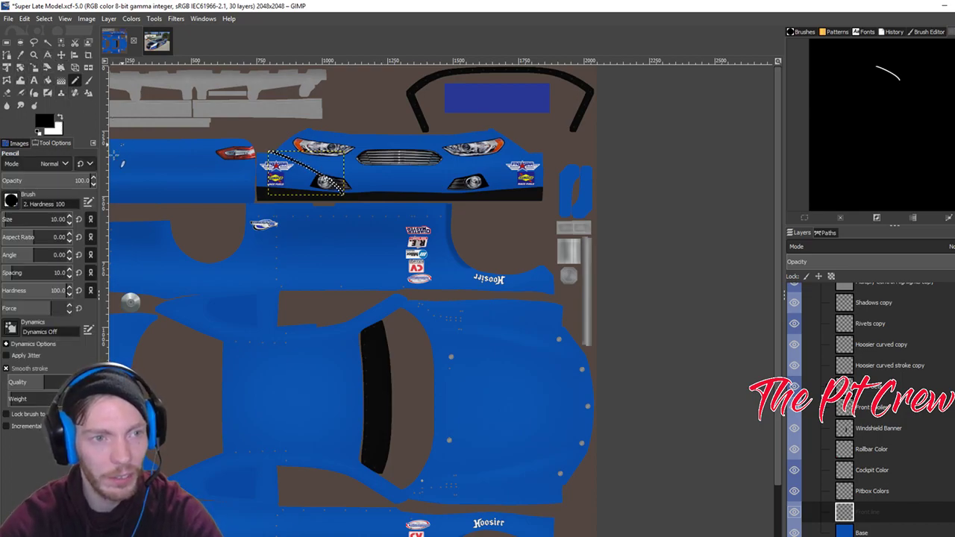
click(60, 119)
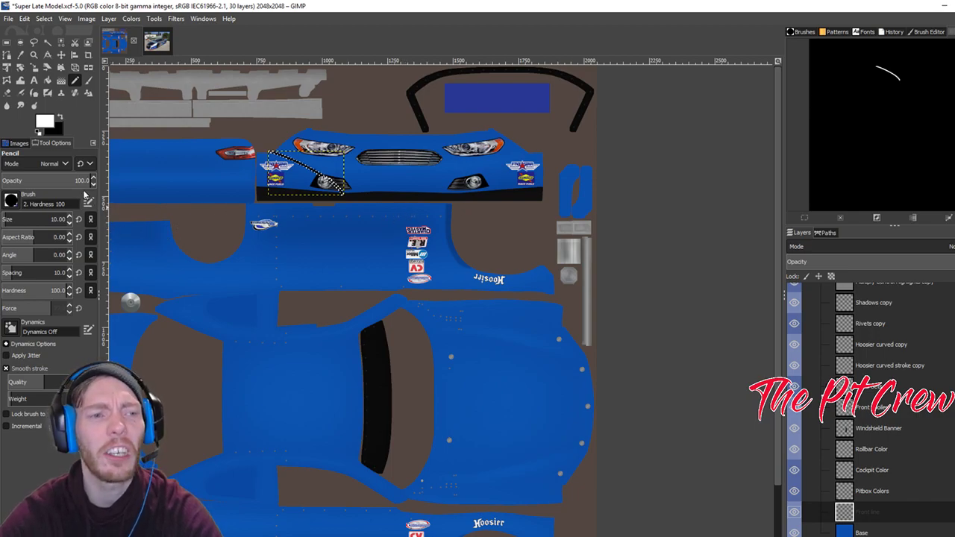
drag(30, 219, 45, 219)
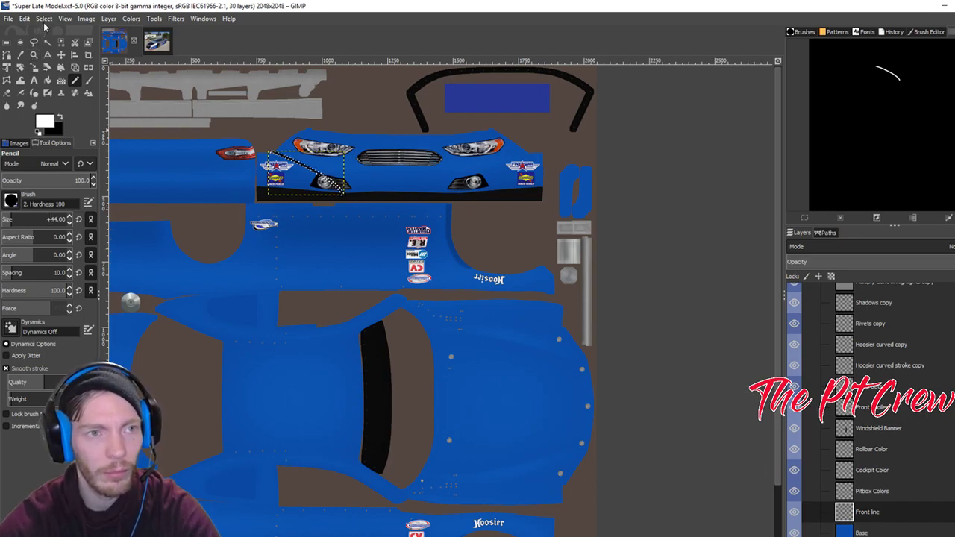
click(44, 21)
click(61, 53)
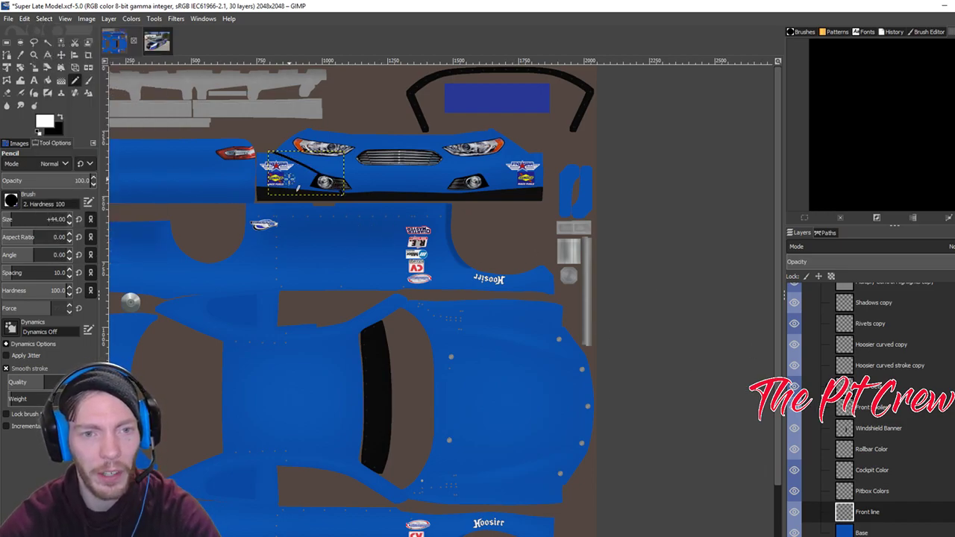
mouse_move(492, 356)
mouse_down()
mouse_move(538, 382)
mouse_move(543, 368)
mouse_move(532, 366)
mouse_move(508, 418)
mouse_up()
key(ctrl+z)
key(ctrl+z)
key(ctrl+z)
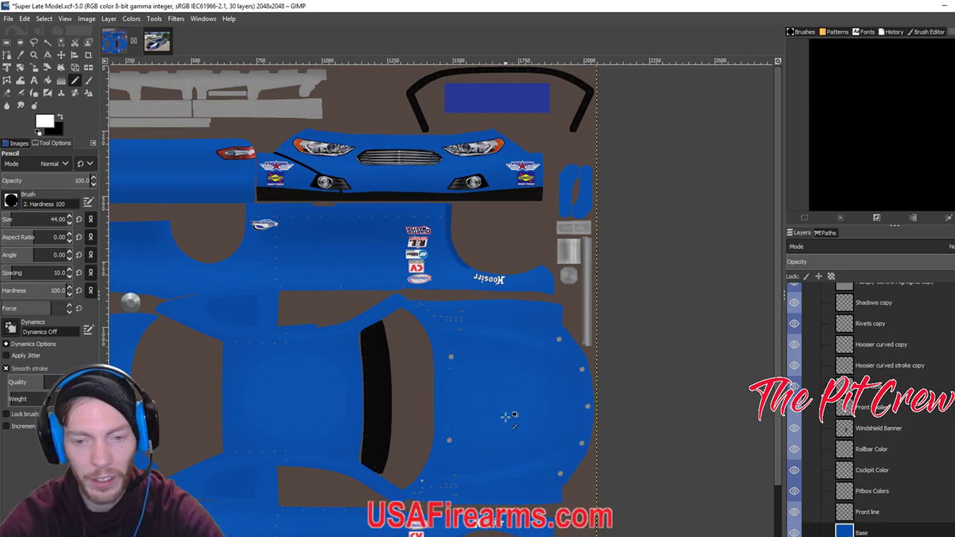
click(864, 513)
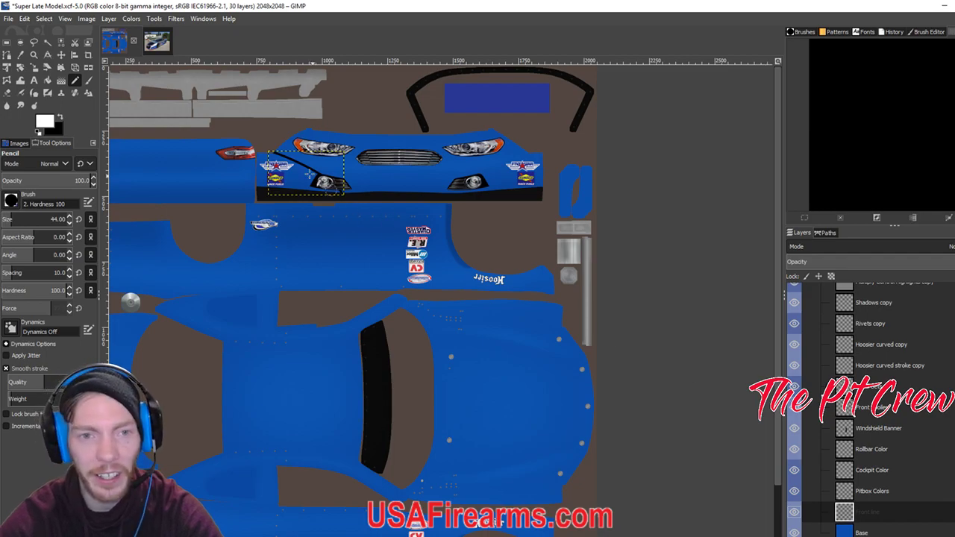
drag(321, 161, 297, 192)
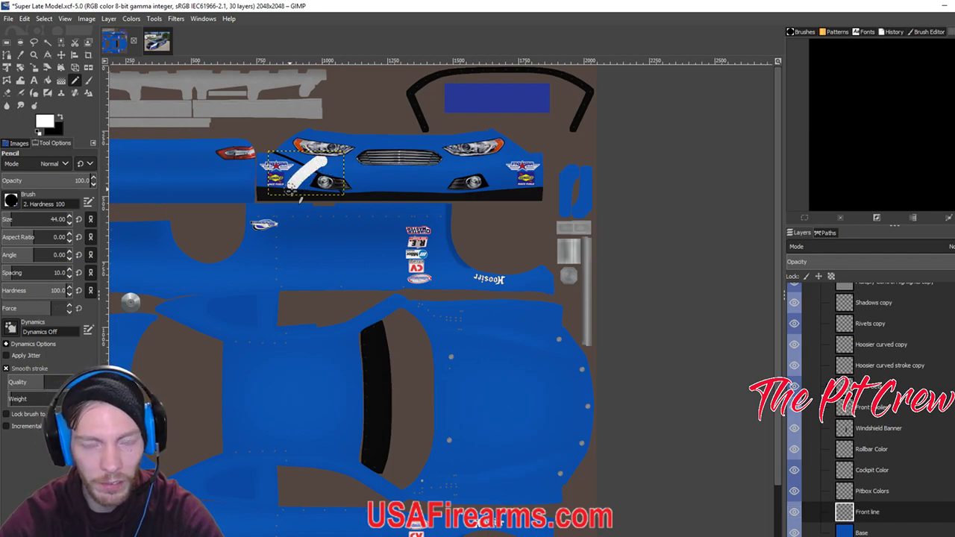
key(ctrl+z)
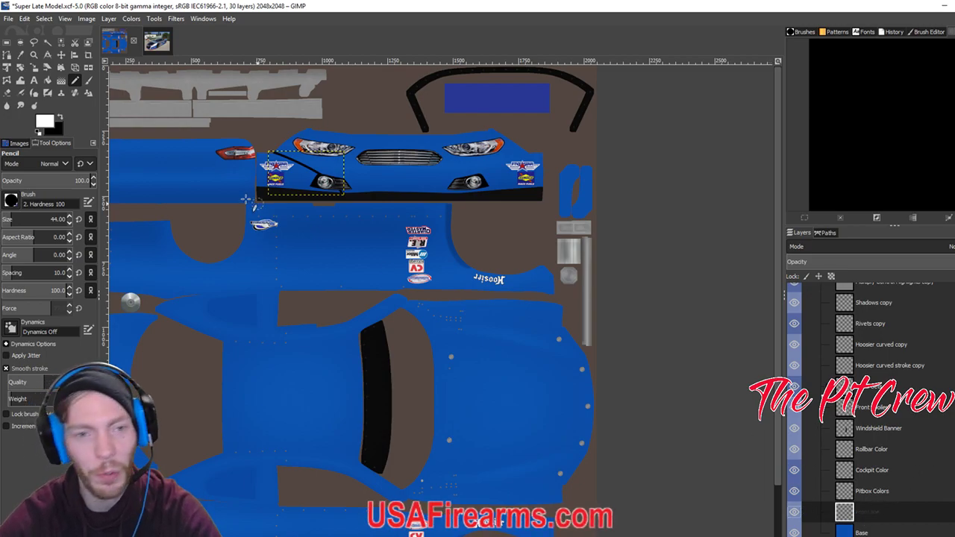
Crop the Front line layer to its stripe via Alpha to Selection and Crop to Selection, then deselect.
click(108, 19)
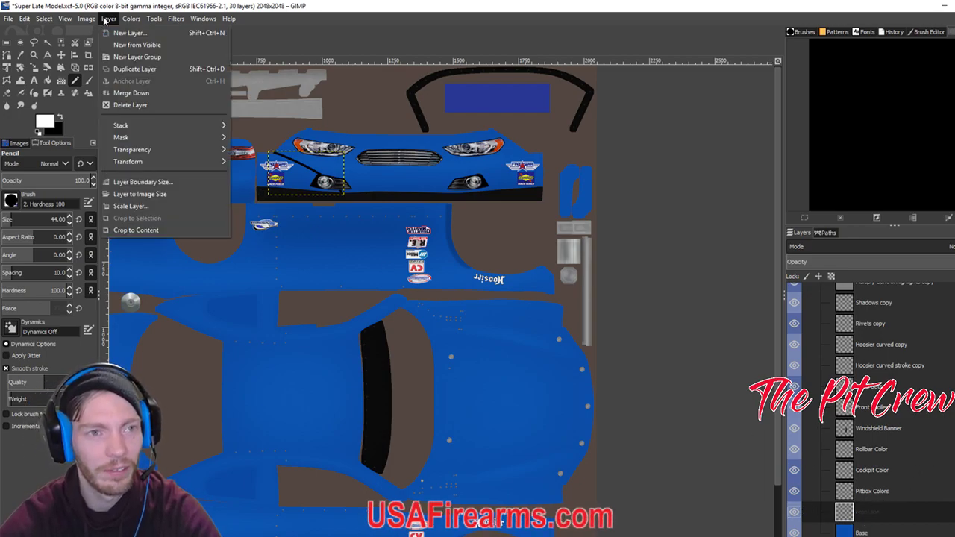
click(133, 233)
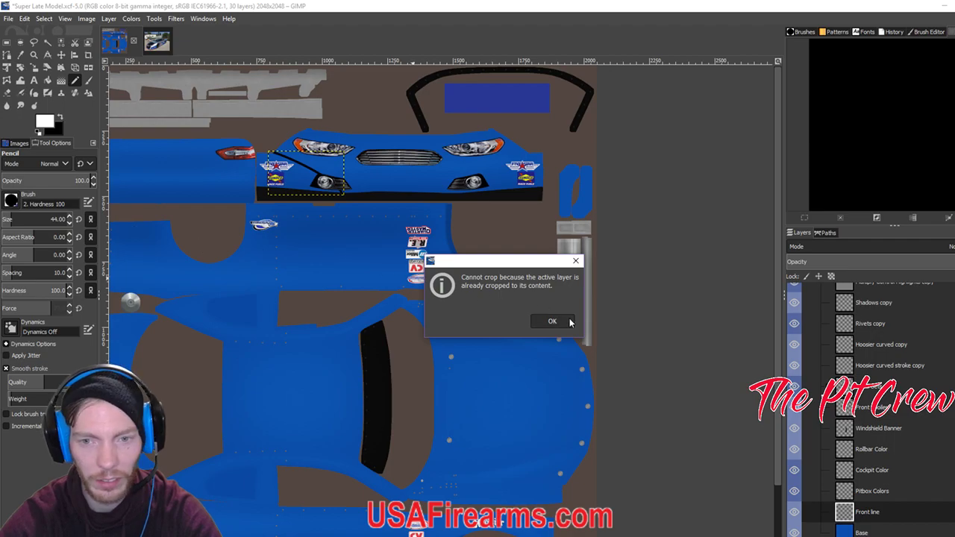
click(552, 320)
right_click(868, 525)
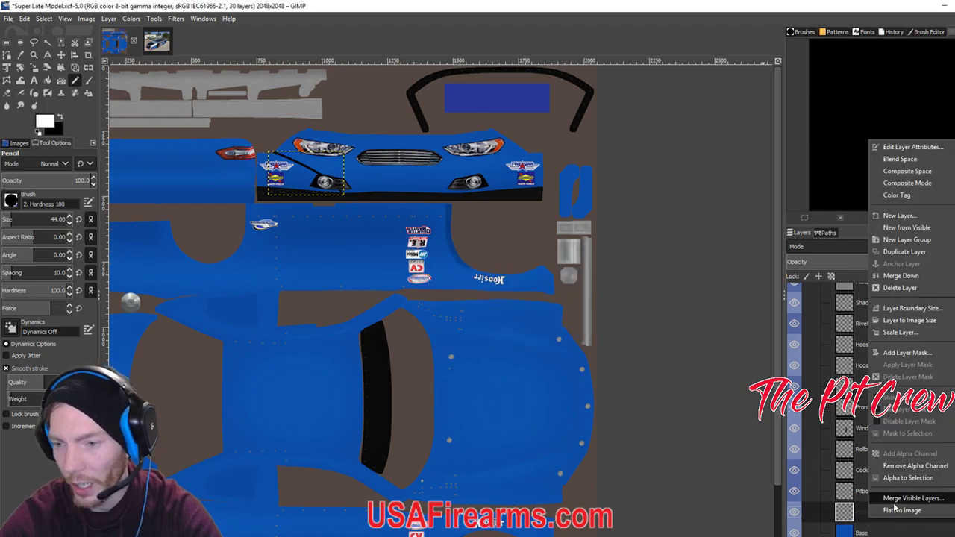
click(895, 478)
click(108, 18)
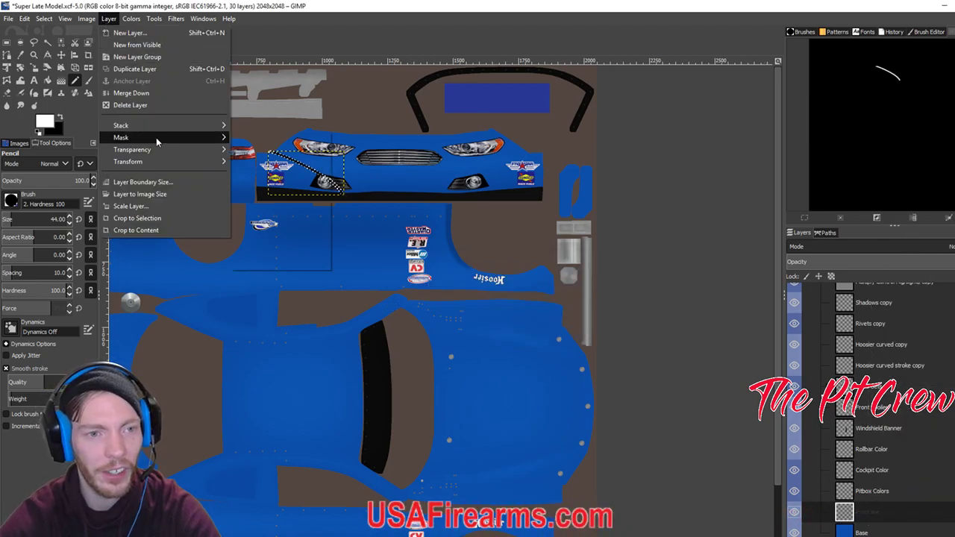
click(152, 218)
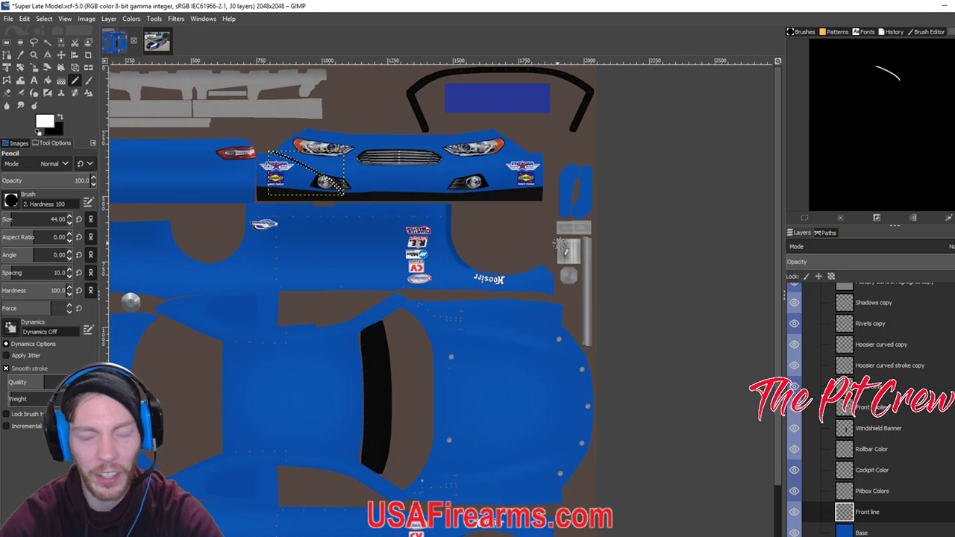
click(47, 21)
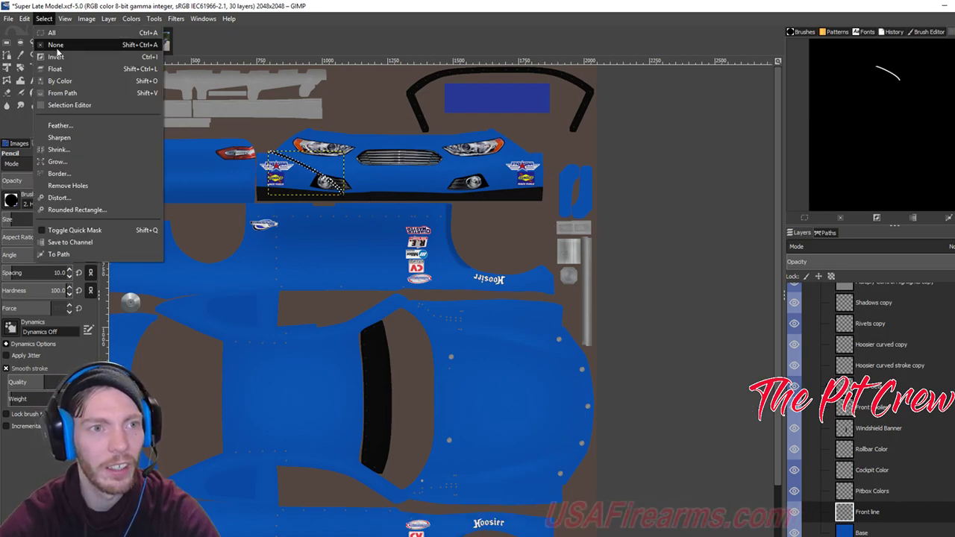
click(58, 44)
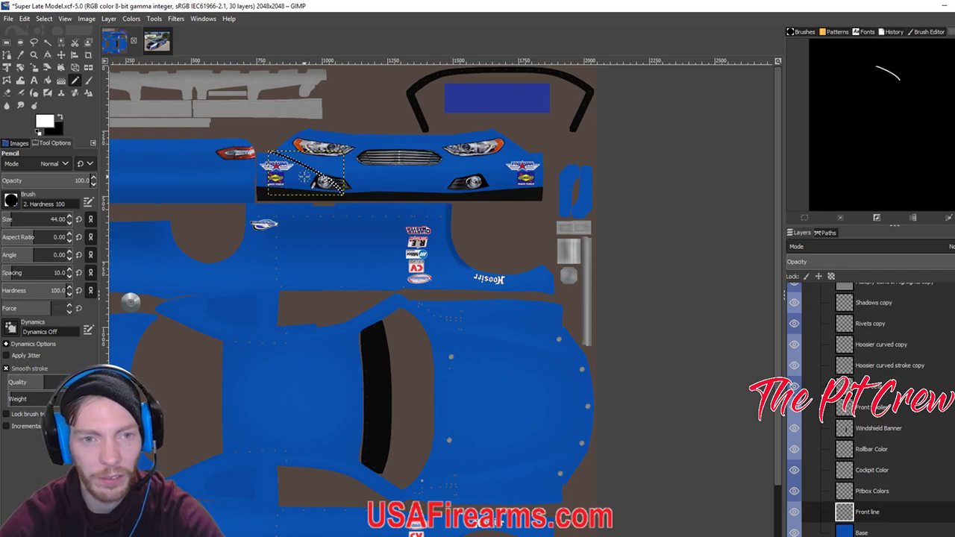
Duplicate the Front line layer and make the Front line copy active.
click(107, 18)
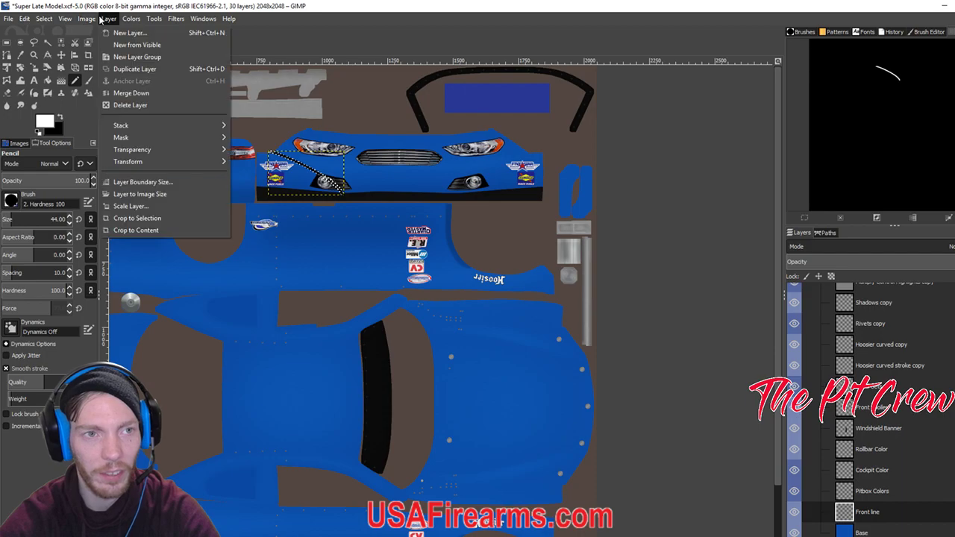
click(293, 6)
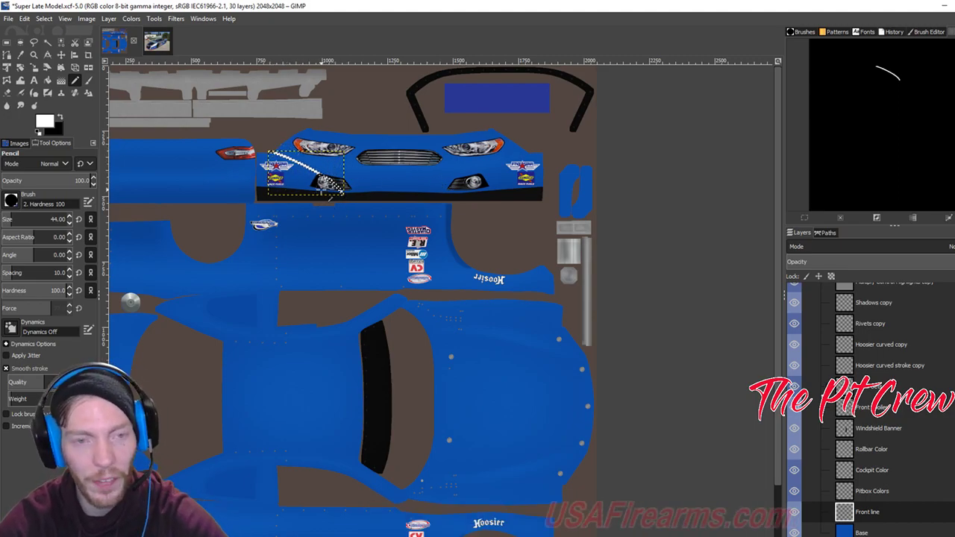
shift+click(329, 193)
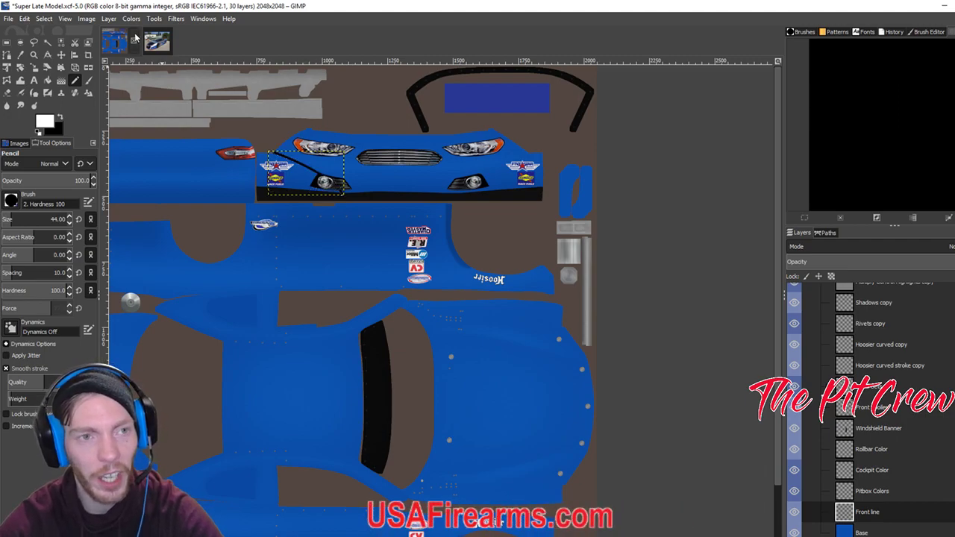
right_click(875, 515)
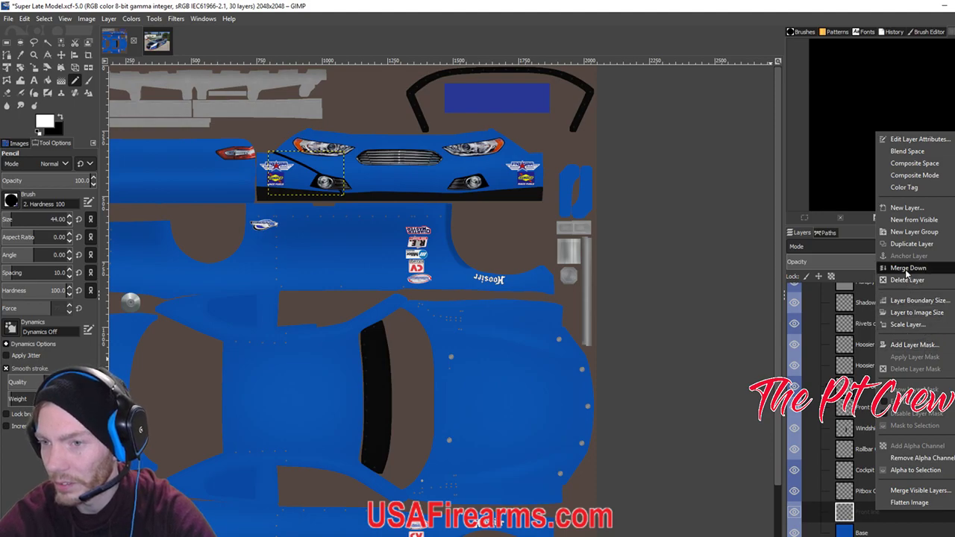
click(911, 244)
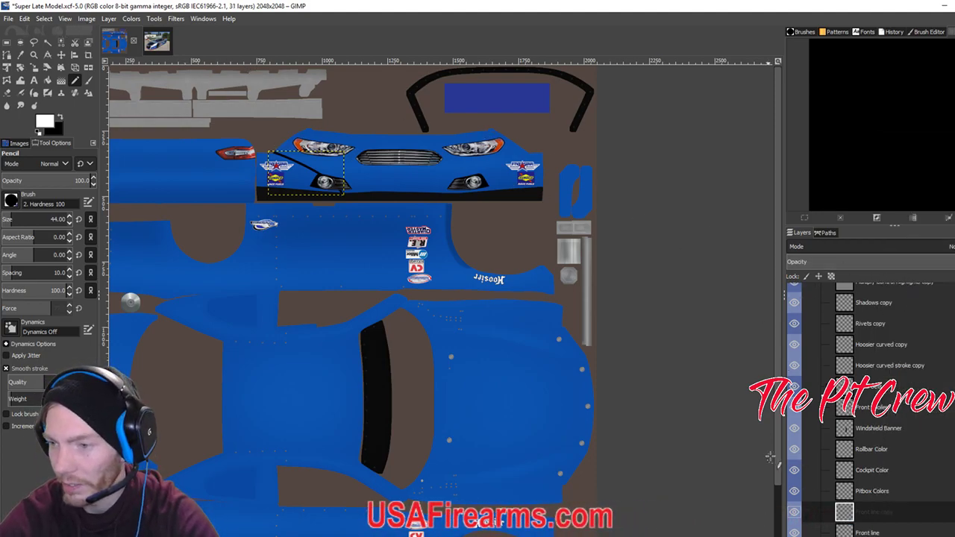
click(882, 494)
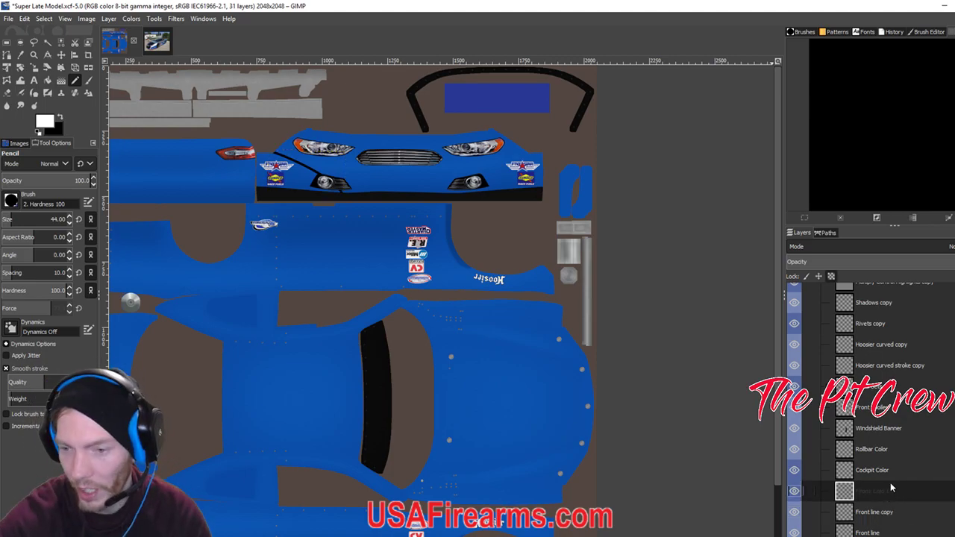
click(873, 515)
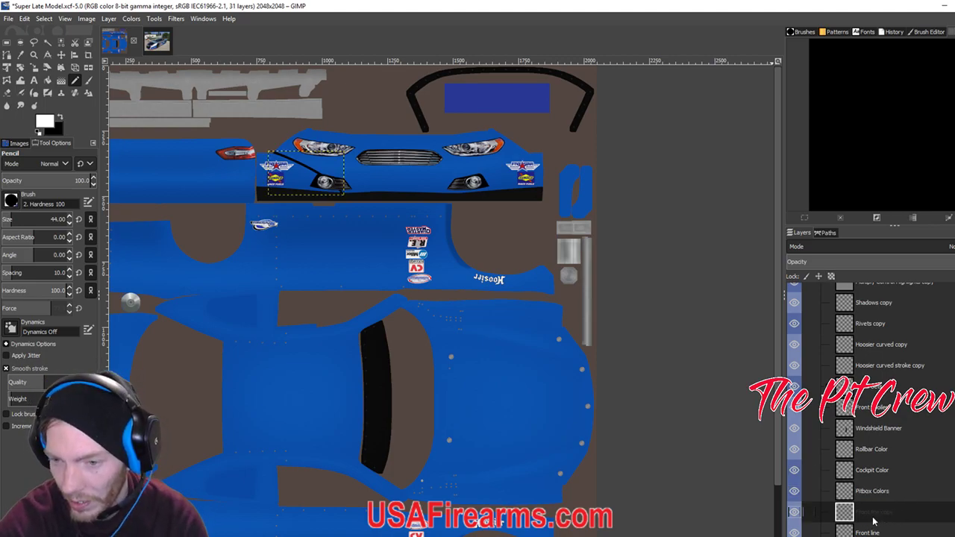
Flip the Front line copy horizontally and nudge it right with the Move tool.
click(108, 19)
mouse_move(216, 161)
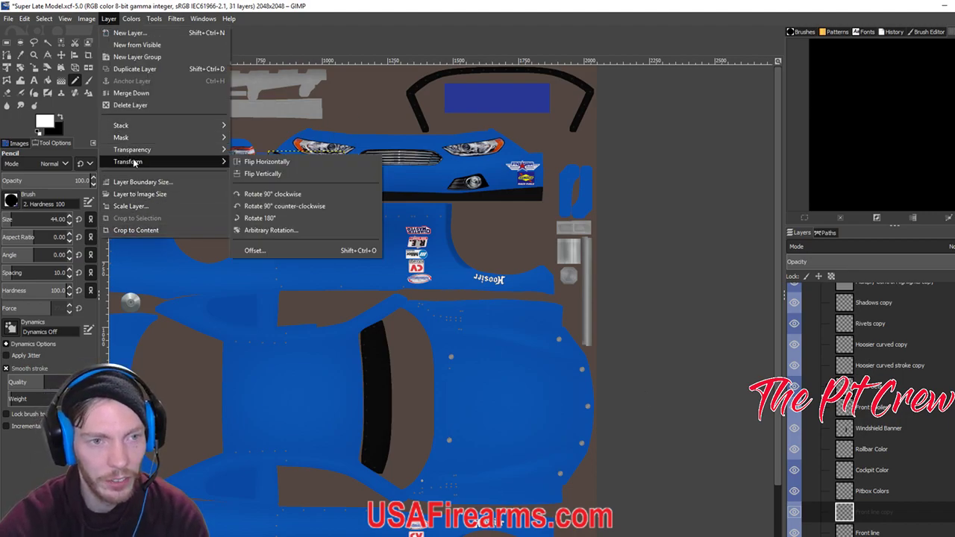
click(257, 174)
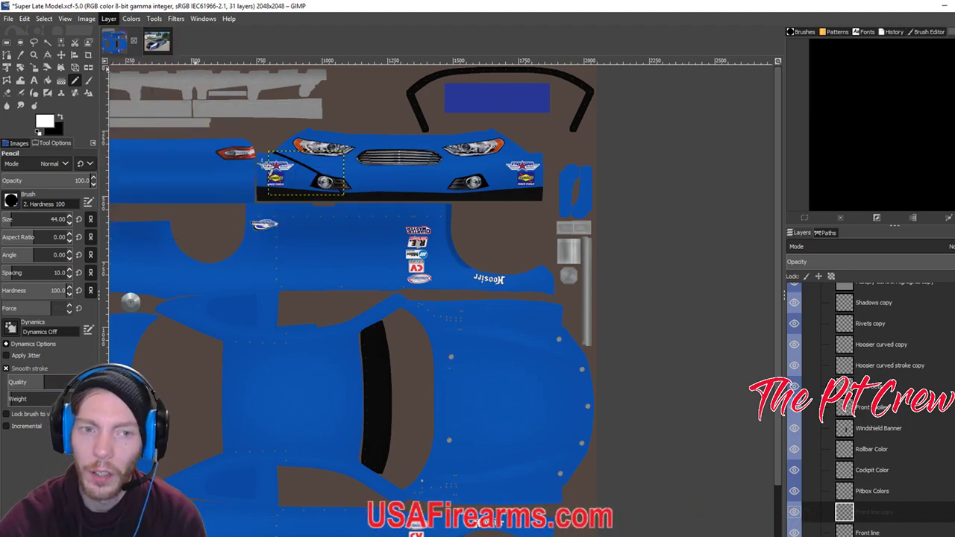
click(62, 56)
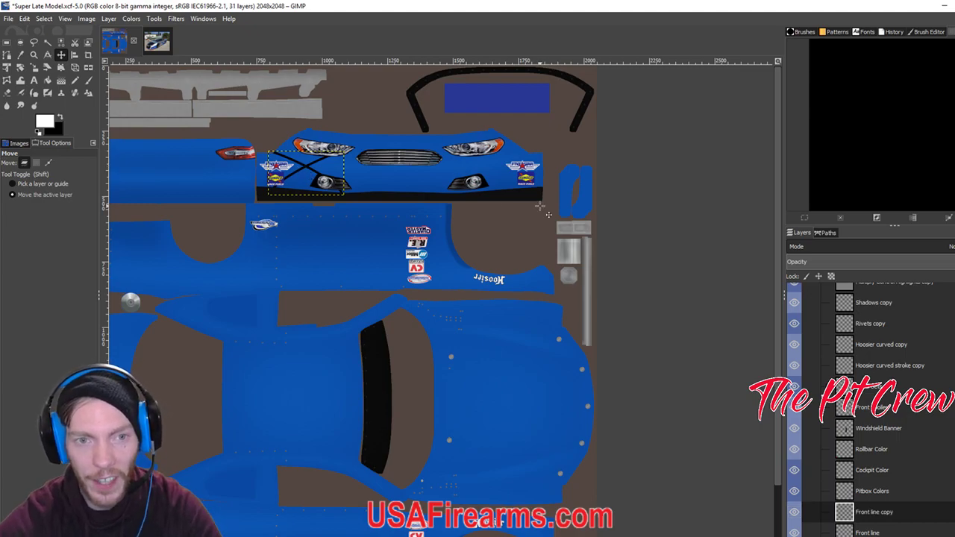
key(shift+Right)
key(shift+Right)
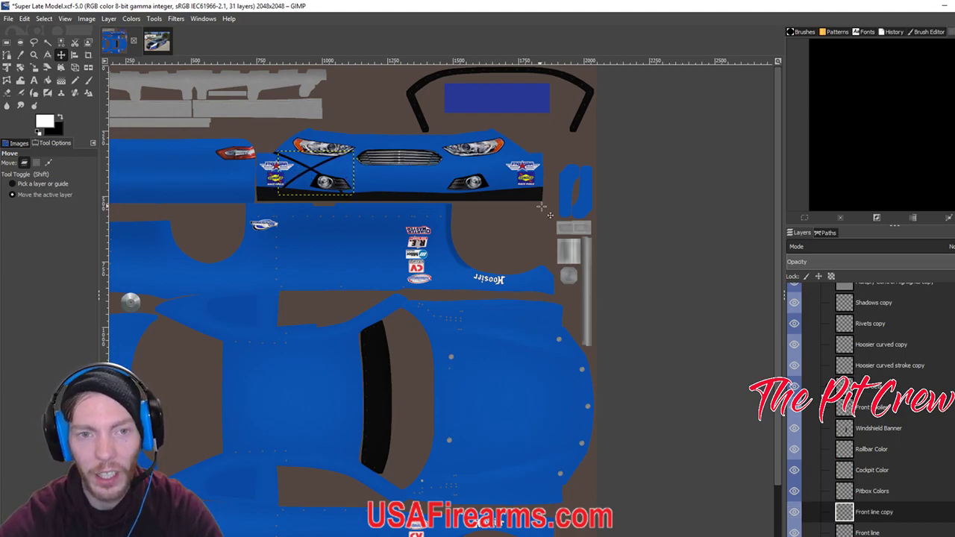
key(shift+Right)
key(shift+Right)
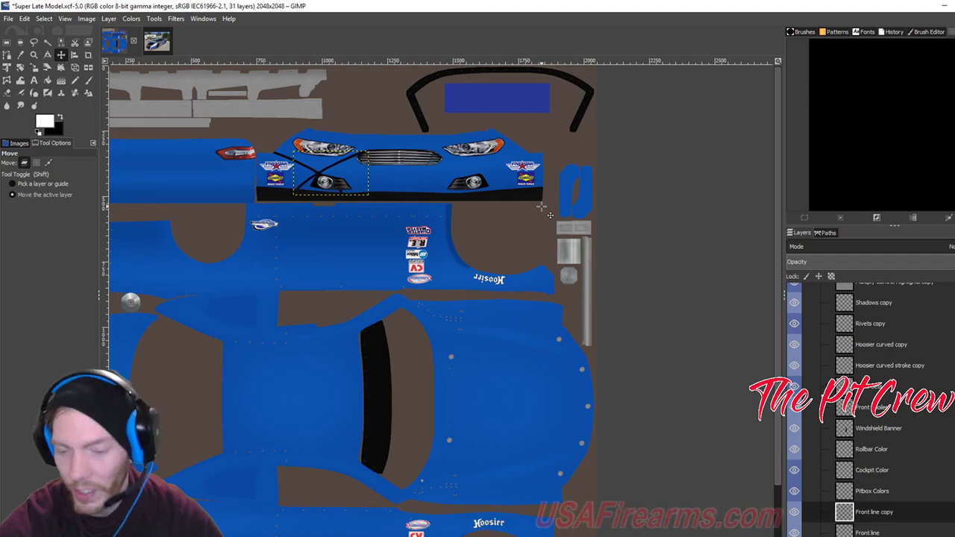
Nudge the mirrored pinstripe right past the grille toward the right fog light.
scroll(542, 207, up, 1)
scroll(541, 206, up, 1)
scroll(565, 281, up, 2)
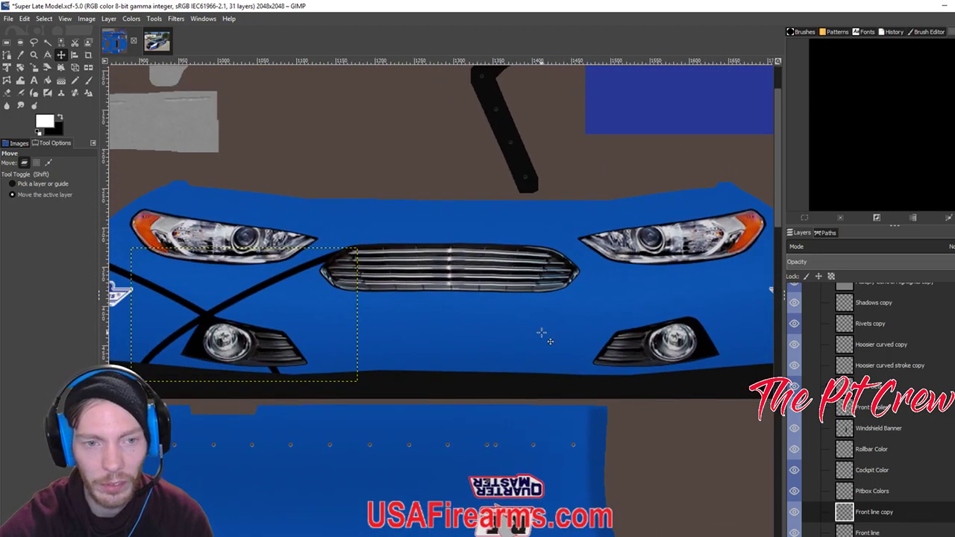
key(Right)
key(Right)
key(Right)
key(Right)
key(Right)
key(Right)
key(Right)
key(Right)
key(Right)
key(Right)
key(Right)
key(Right)
key(Right)
key(Right)
key(Right)
key(Right)
key(Right)
key(Right)
key(Right)
key(Right)
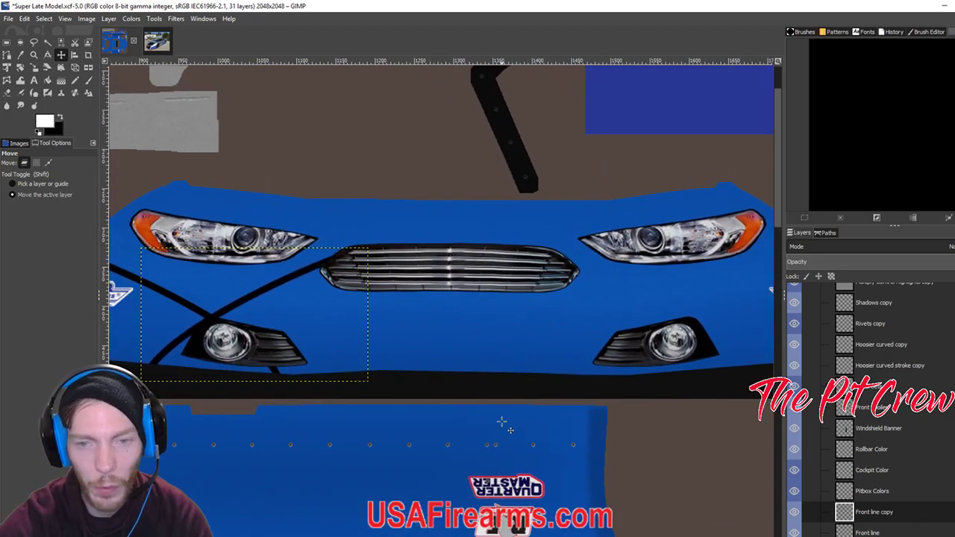
key(Right)
key(Right)
key(Right)
key(Right)
key(Right)
key(Right)
key(Right)
key(Right)
key(Right)
key(Right)
key(Right)
key(Right)
key(Right)
key(Right)
key(Right)
key(Right)
key(Right)
key(Right)
key(Right)
key(Right)
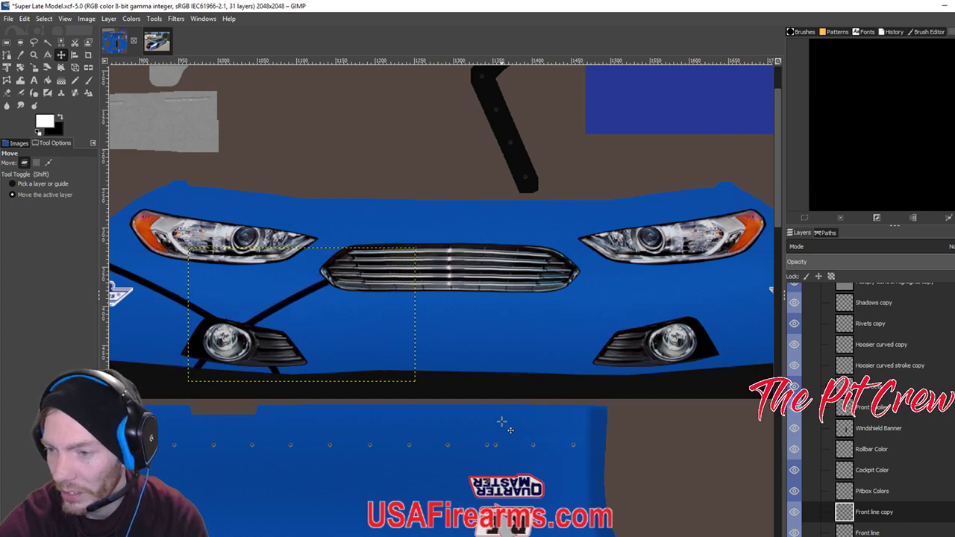
key(Right)
key(Right)
key(Right)
key(Right)
key(Right)
key(Right)
key(Right)
key(Right)
key(Right)
key(Right)
key(Right)
key(Right)
key(Right)
key(Right)
key(Right)
key(Right)
key(Right)
key(Right)
key(Right)
key(Right)
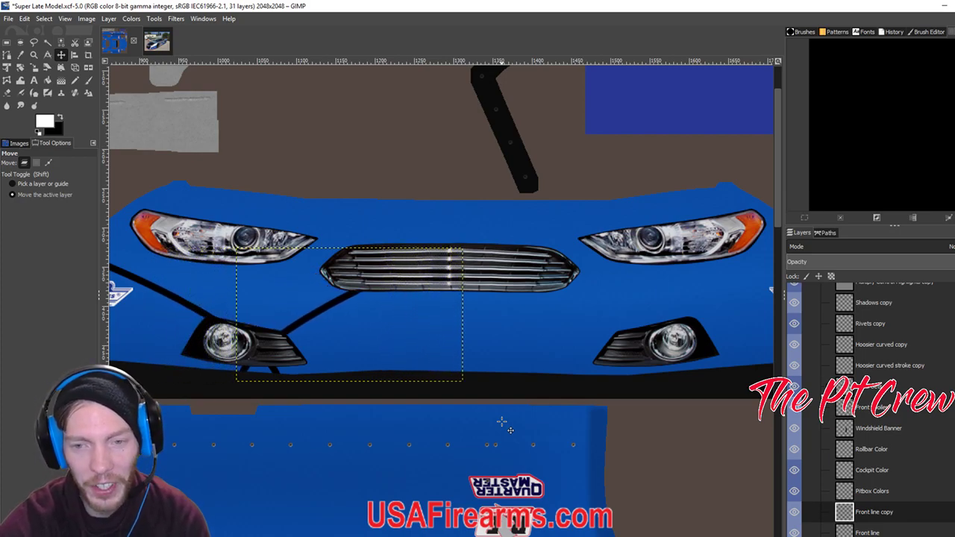
key(Right)
key(Right)
key(Right)
key(Right)
key(Right)
key(Right)
key(Right)
key(Right)
key(Right)
key(Right)
key(Right)
key(Right)
key(Right)
key(Right)
key(Right)
key(Right)
key(Right)
key(Right)
key(Right)
key(Right)
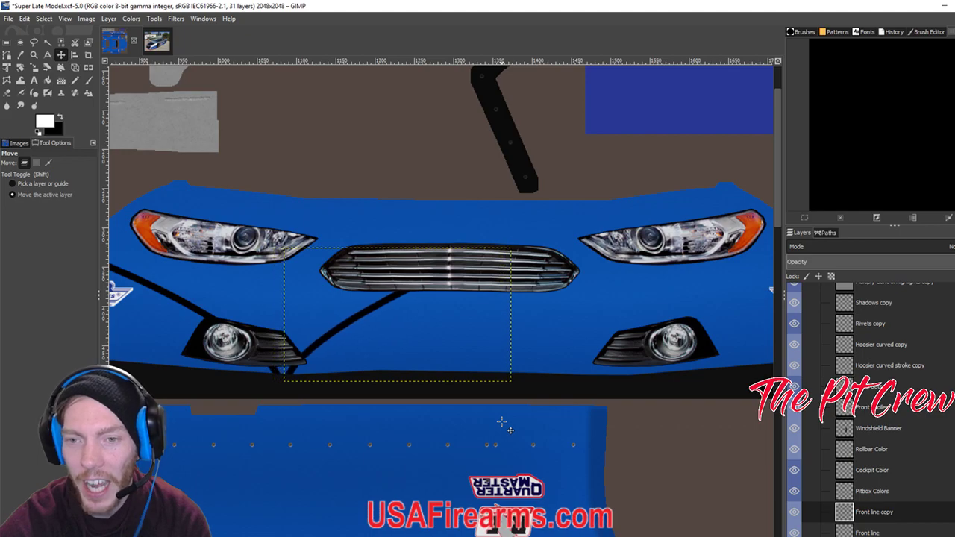
key(Right)
key(Right)
key(Right)
key(Right)
key(Right)
key(Right)
key(Right)
key(Right)
key(Right)
key(Right)
key(Right)
key(Right)
key(Right)
key(Right)
key(Right)
key(Right)
key(Right)
key(Right)
key(Right)
key(Right)
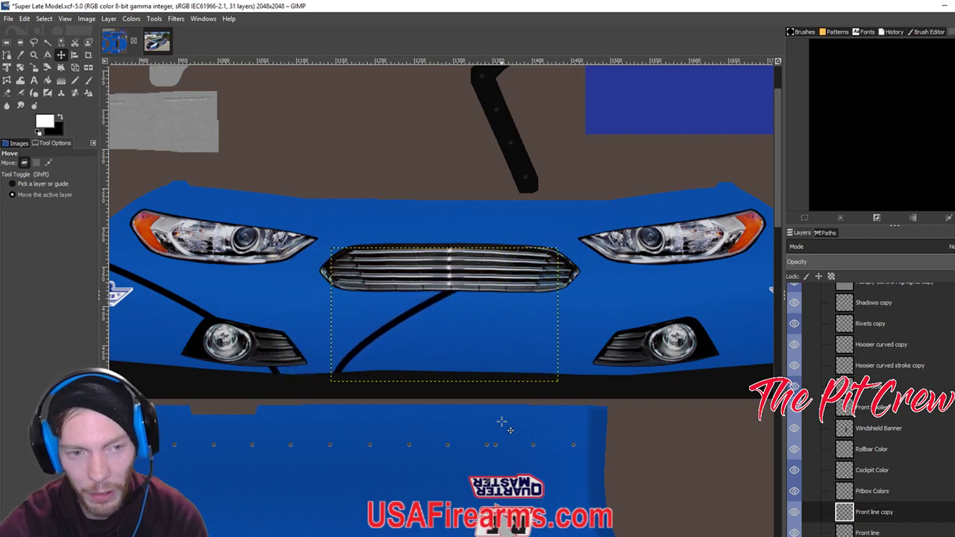
key(Right)
key(Right)
key(Right)
key(Right)
key(Right)
key(Right)
key(Right)
key(Right)
key(Right)
key(Right)
key(Right)
key(Right)
key(Right)
key(Right)
key(Right)
key(Right)
key(Right)
key(Right)
key(Right)
key(Right)
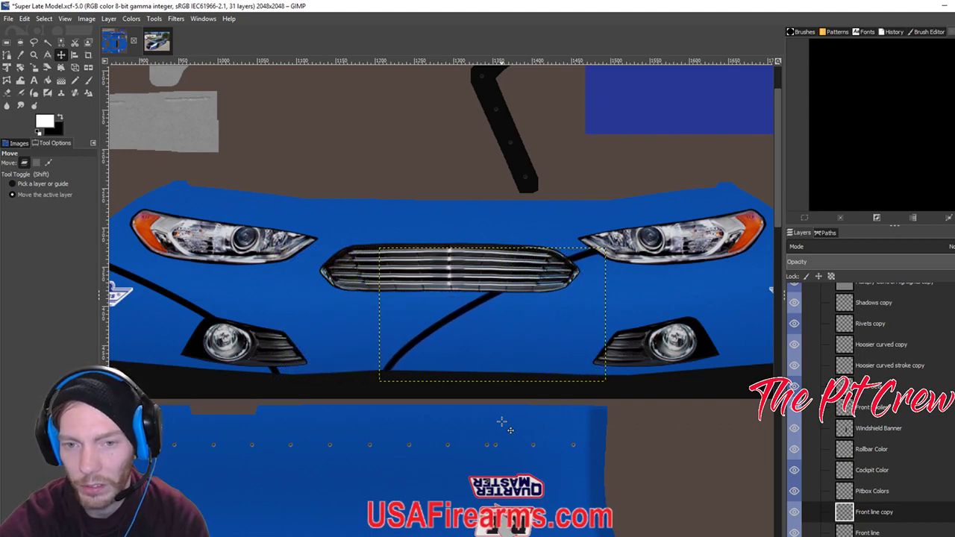
key(Right)
key(Right)
key(Right)
key(Right)
key(Right)
key(Right)
key(Right)
key(Right)
key(Right)
key(Right)
key(Right)
key(Right)
key(Right)
key(Right)
key(Right)
key(Right)
key(Right)
key(Right)
key(Right)
key(Right)
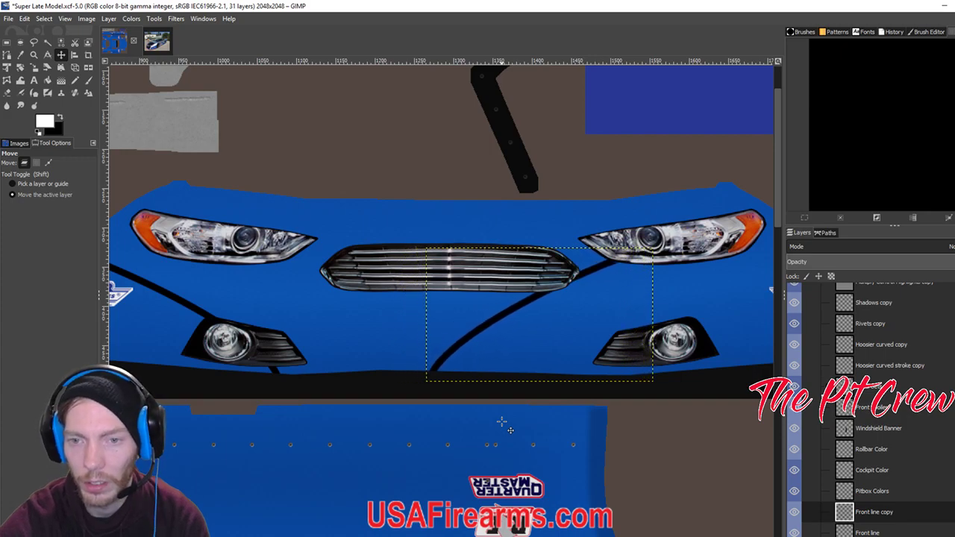
key(Right)
key(Right)
key(Right)
key(Right)
key(Right)
key(Right)
key(Right)
key(Right)
key(Right)
key(Right)
key(Right)
key(Right)
key(Right)
key(Right)
key(Right)
key(Right)
key(Right)
key(Right)
key(Right)
key(Right)
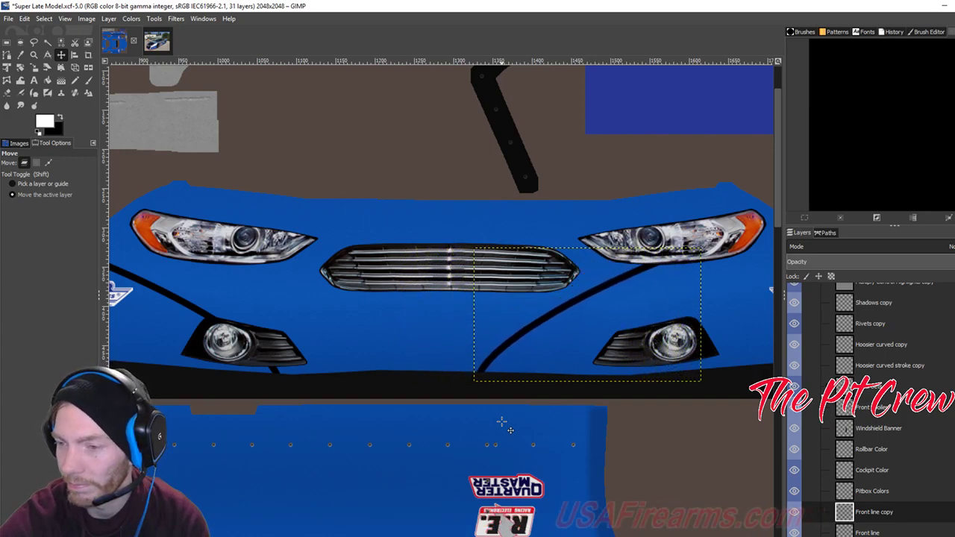
key(Right)
key(Right)
key(Right)
key(Right)
key(Right)
key(Right)
key(Right)
key(Right)
key(Right)
key(Right)
key(Right)
key(Right)
key(Right)
key(Right)
key(Right)
key(Right)
key(Right)
key(Right)
key(Right)
key(Right)
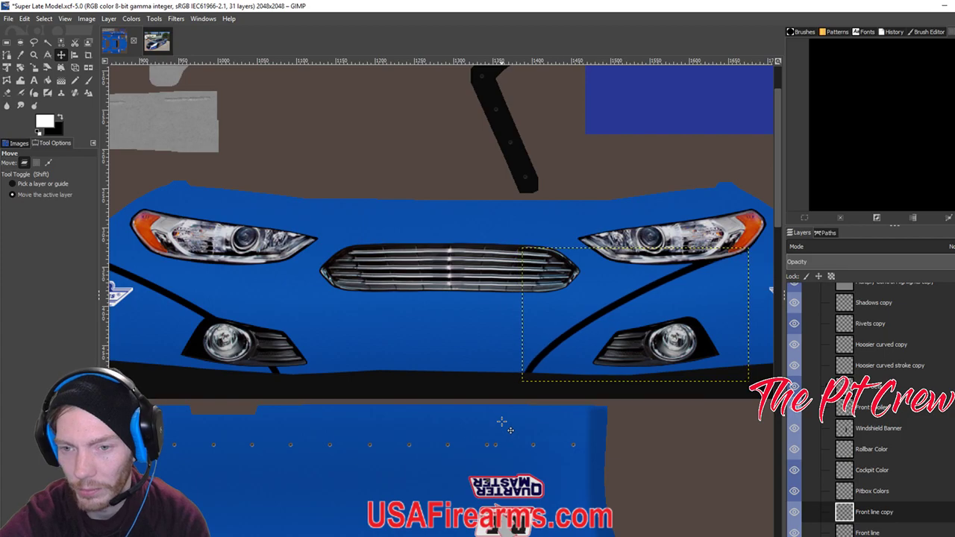
Fine-tune the copied pinstripe onto the right nose corner and zoom out to view the nose.
drag(656, 343, 448, 322)
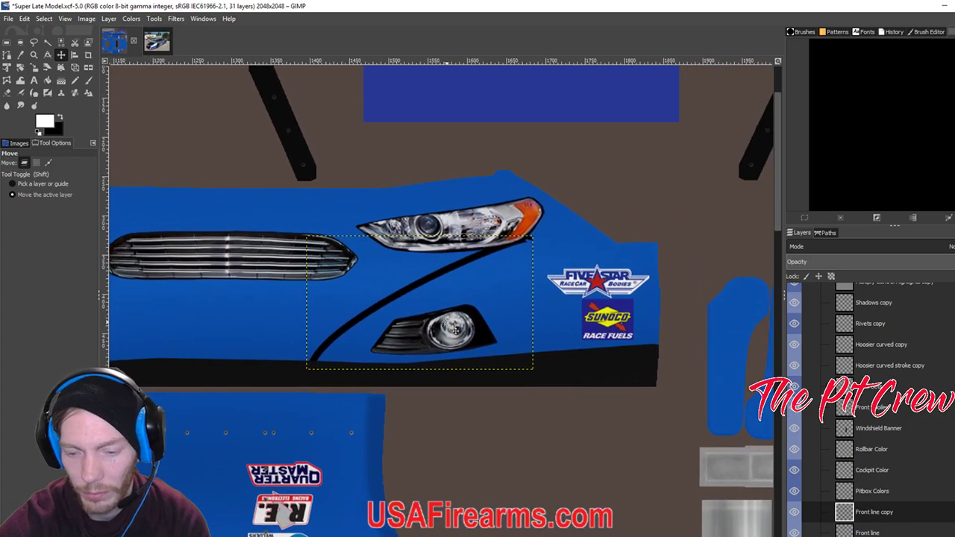
key(Right)
key(Right)
key(Right)
key(Right)
key(Right)
key(Right)
key(Right)
key(Right)
key(Right)
key(Right)
key(Right)
key(Right)
key(Right)
key(Right)
key(Right)
key(Right)
key(Right)
key(Right)
key(Right)
key(Right)
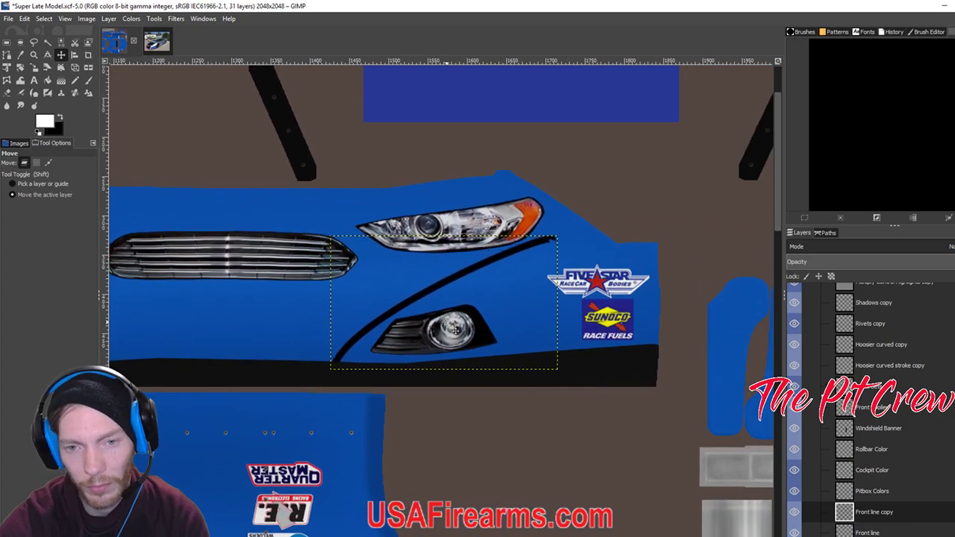
key(Right)
key(Right)
key(Right)
key(Right)
key(Right)
key(Right)
key(Right)
key(Right)
key(Right)
key(Right)
key(Right)
key(Right)
key(Right)
key(Right)
key(Right)
key(Right)
key(Right)
key(Right)
key(Right)
key(Right)
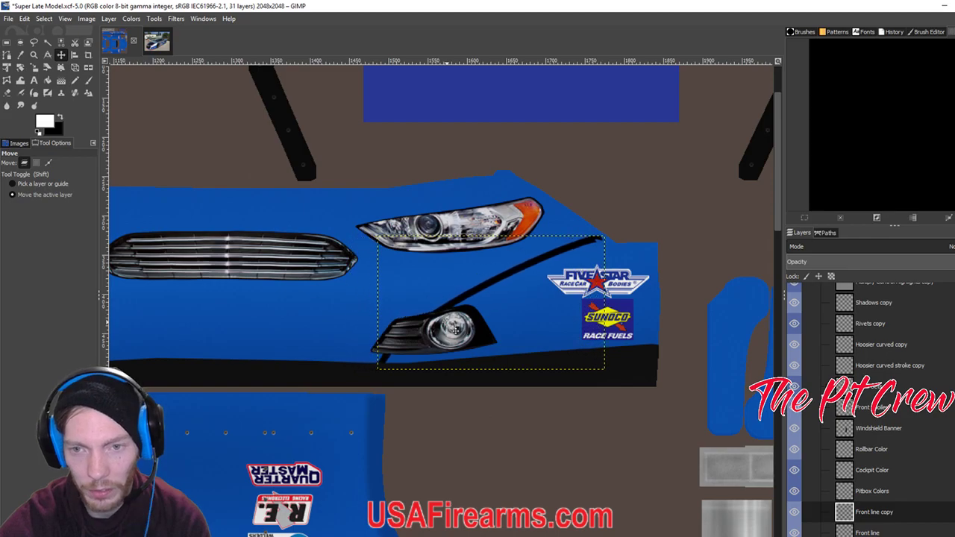
key(Right)
key(Right)
key(Right)
key(Right)
key(Right)
key(Right)
key(Right)
key(Right)
key(Right)
key(Right)
key(Right)
key(Right)
key(Right)
key(Right)
key(Right)
key(Right)
key(Right)
key(Right)
key(Right)
key(Right)
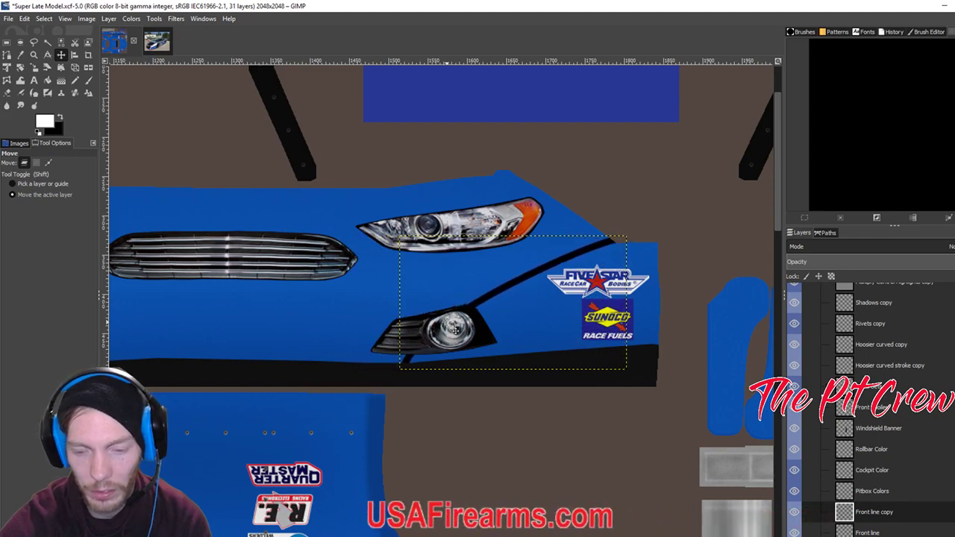
scroll(455, 329, down, 1)
scroll(455, 329, down, 1)
drag(371, 314, 414, 317)
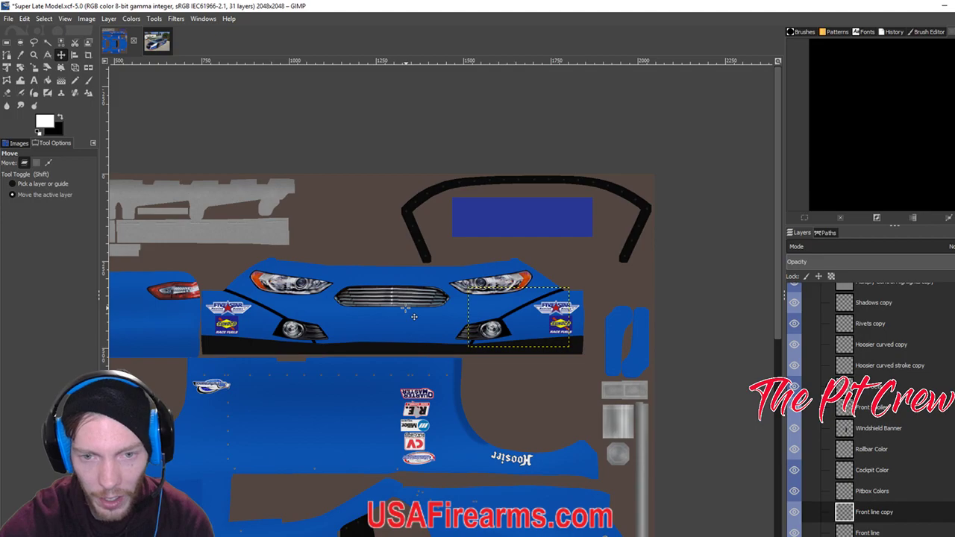
scroll(867, 515, down, 1)
Make the blue Base layer active in GIMP, then switch to Streamlabs OBS.
click(867, 533)
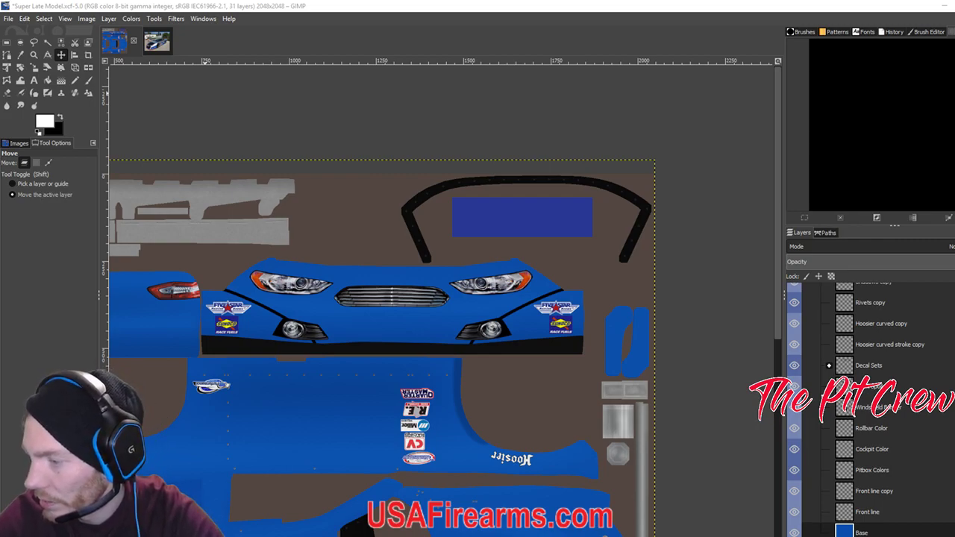
key(alt+Tab)
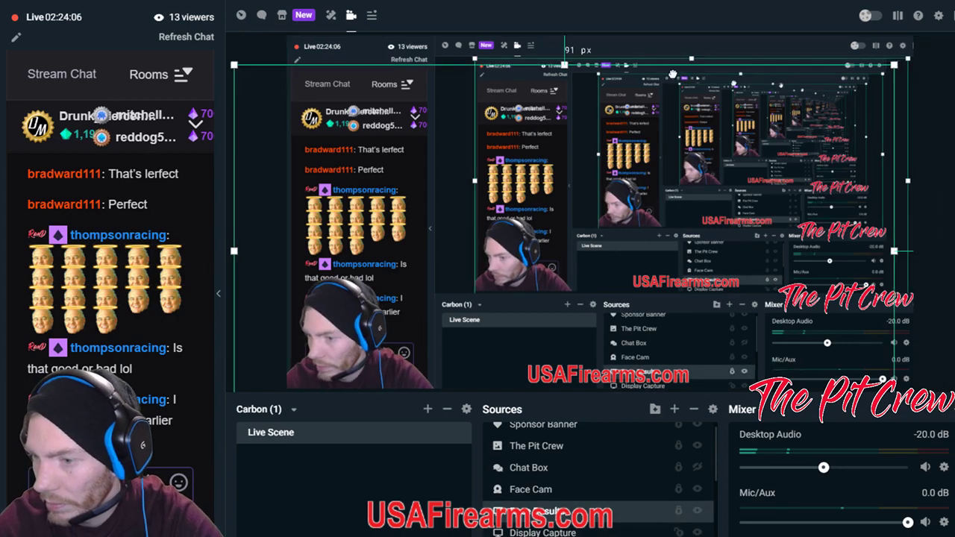
Shift the Display Capture source in the stream preview, then return to the iRacing test session.
drag(680, 72, 839, 78)
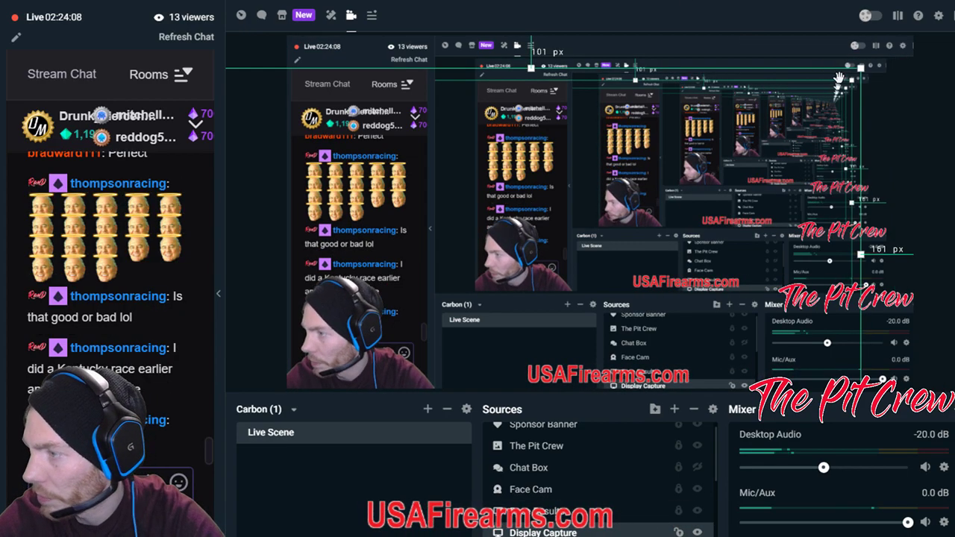
key(alt+Tab)
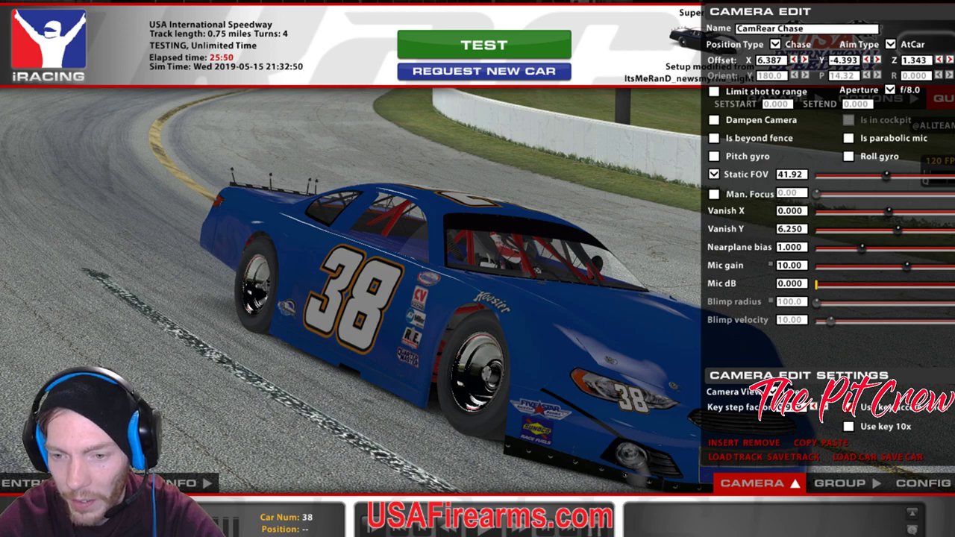
Swing the camera low across the car's nose and reload the paint with Ctrl+R.
click(877, 58)
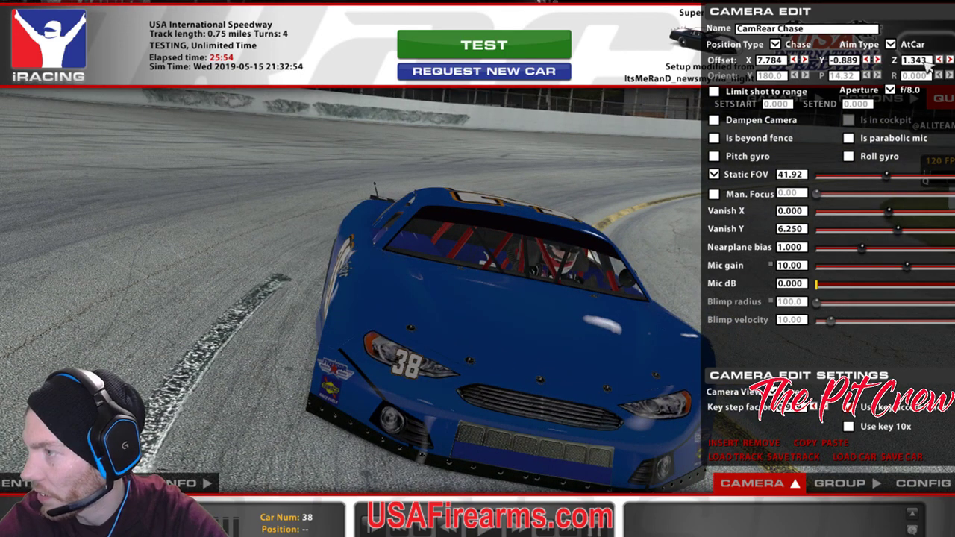
click(938, 59)
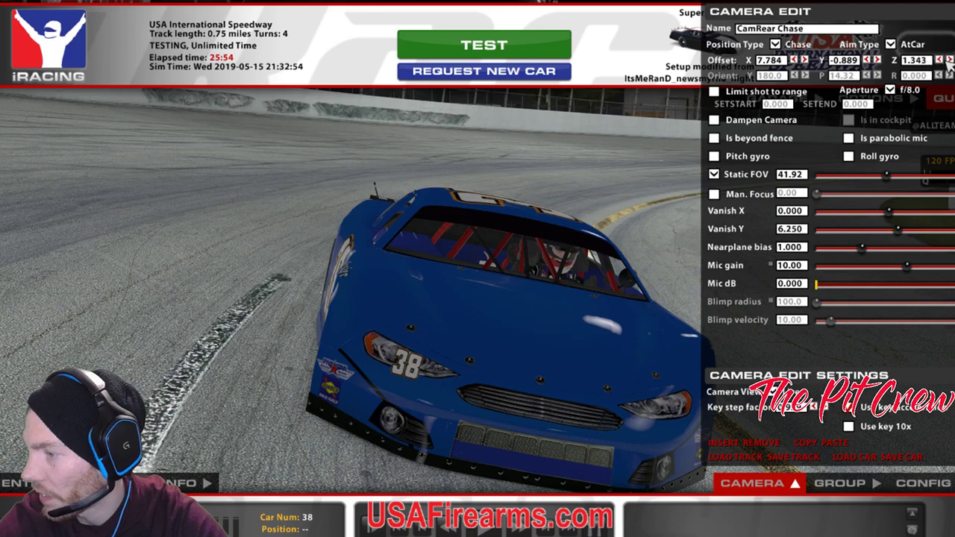
click(878, 59)
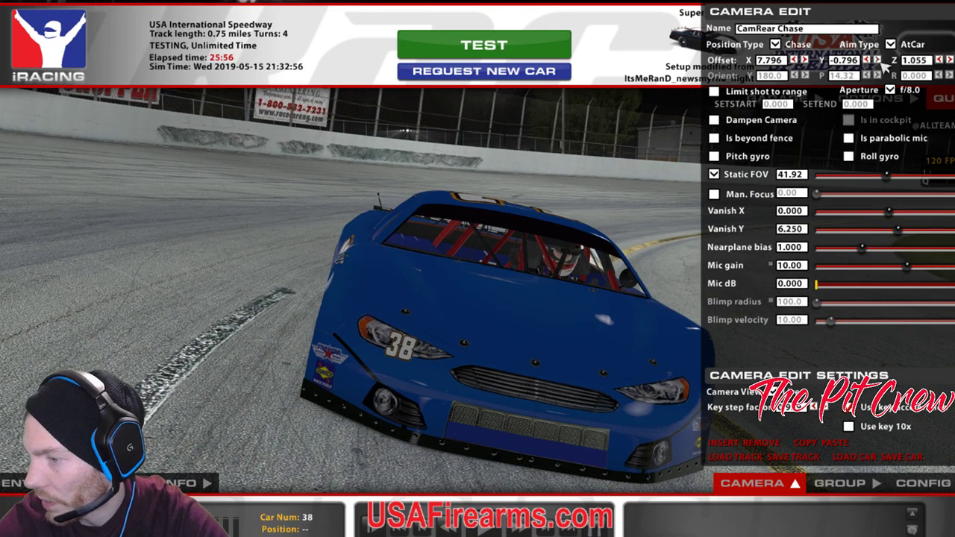
key(space)
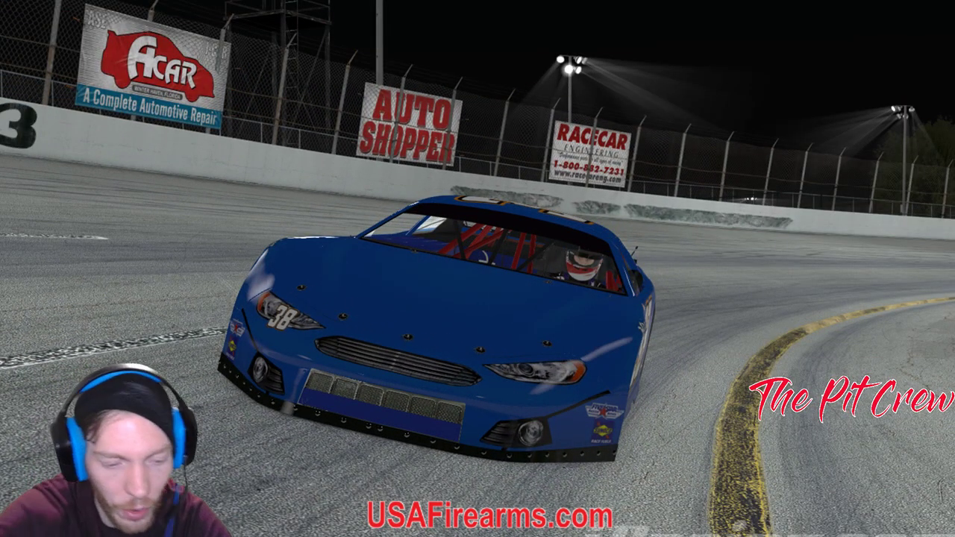
key(ctrl+r)
key(space)
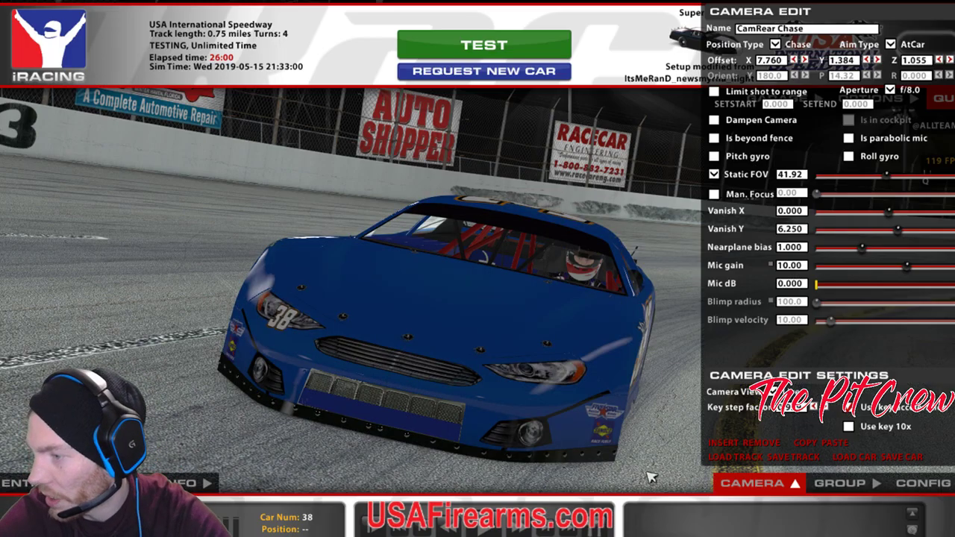
Lower the Static FOV to zoom on the nose pinstripes, then return to GIMP.
drag(888, 176, 875, 176)
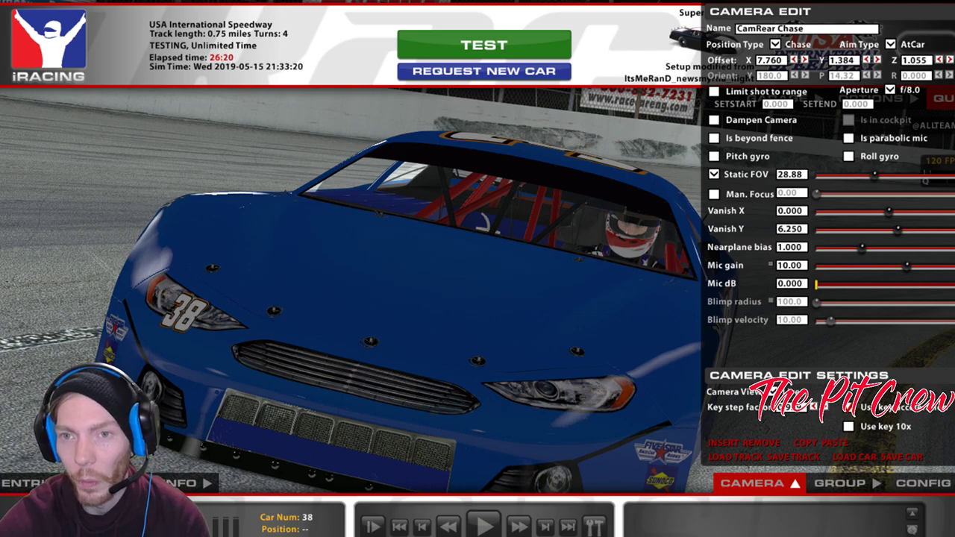
key(alt+Tab)
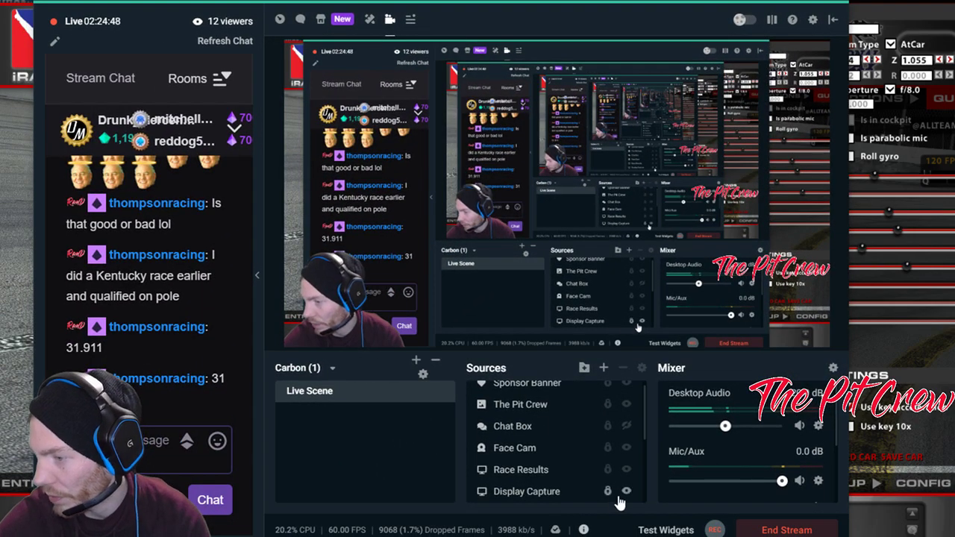
key(alt+Tab)
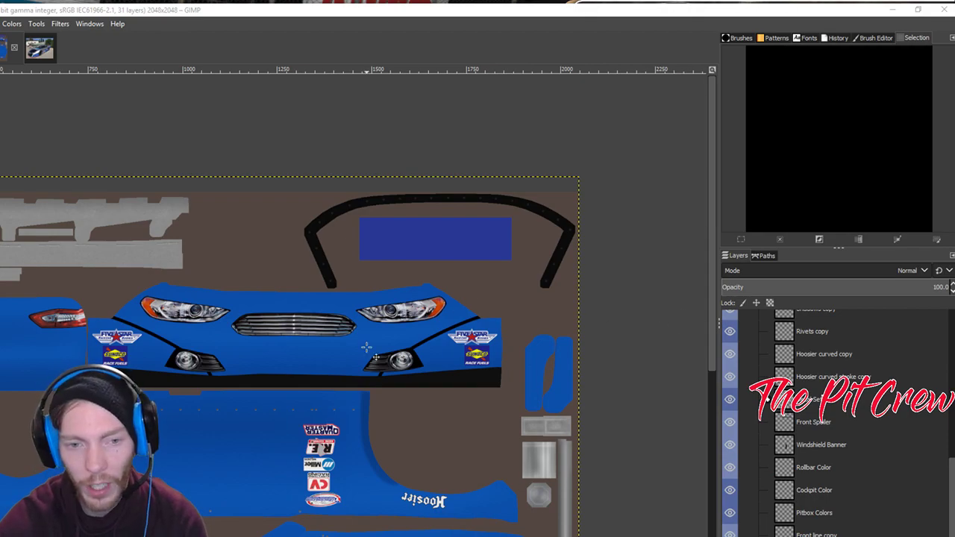
scroll(531, 329, up, 2)
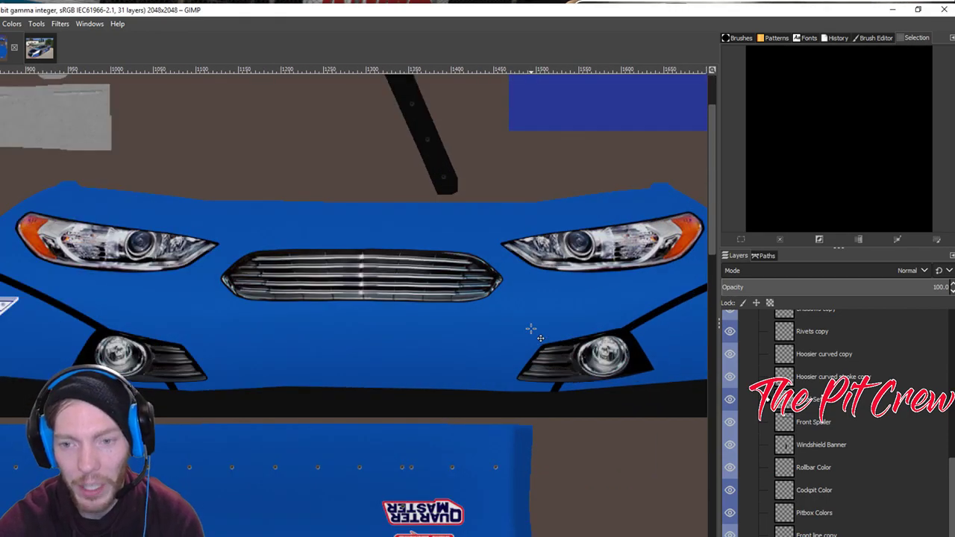
drag(346, 343, 256, 355)
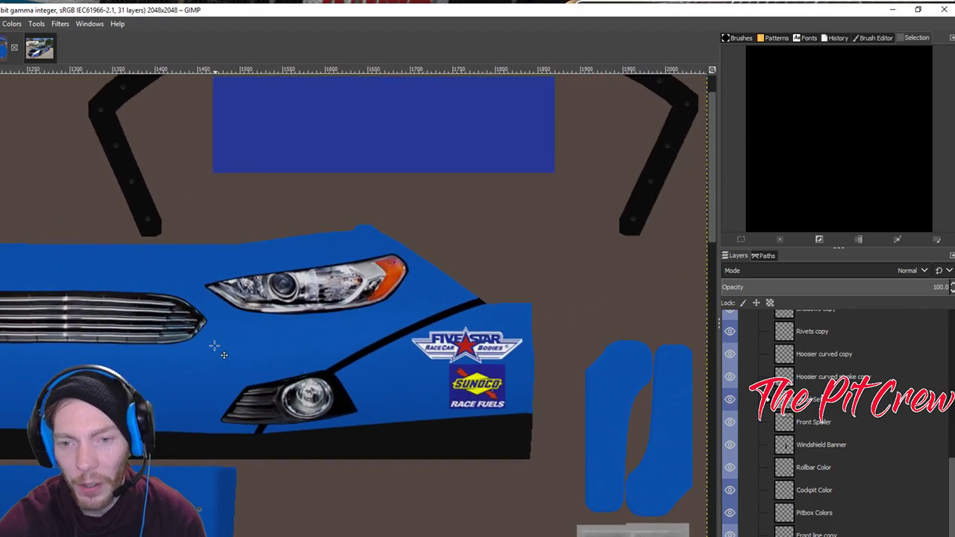
drag(373, 393, 10, 361)
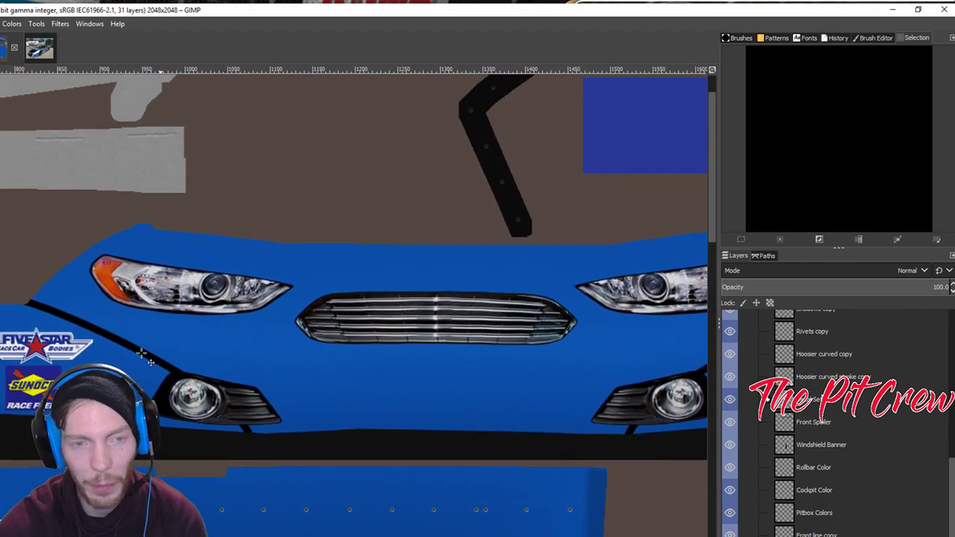
click(36, 49)
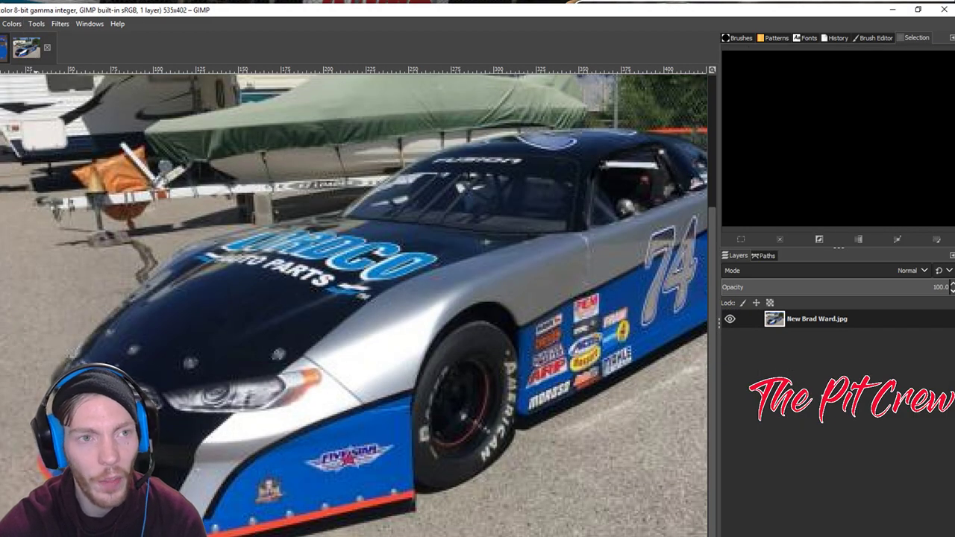
click(4, 48)
scroll(196, 377, right, 3)
scroll(362, 354, down, 2)
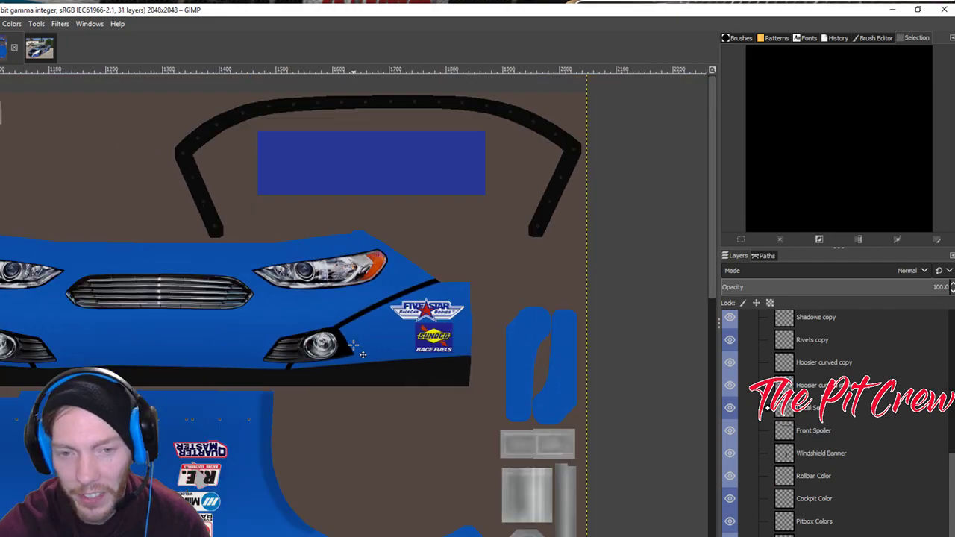
scroll(363, 354, down, 2)
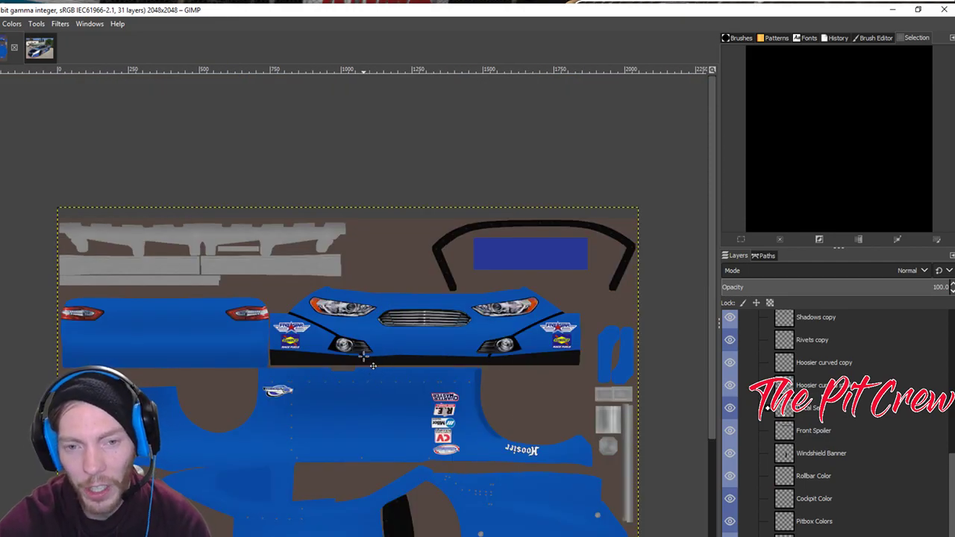
drag(574, 470, 451, 389)
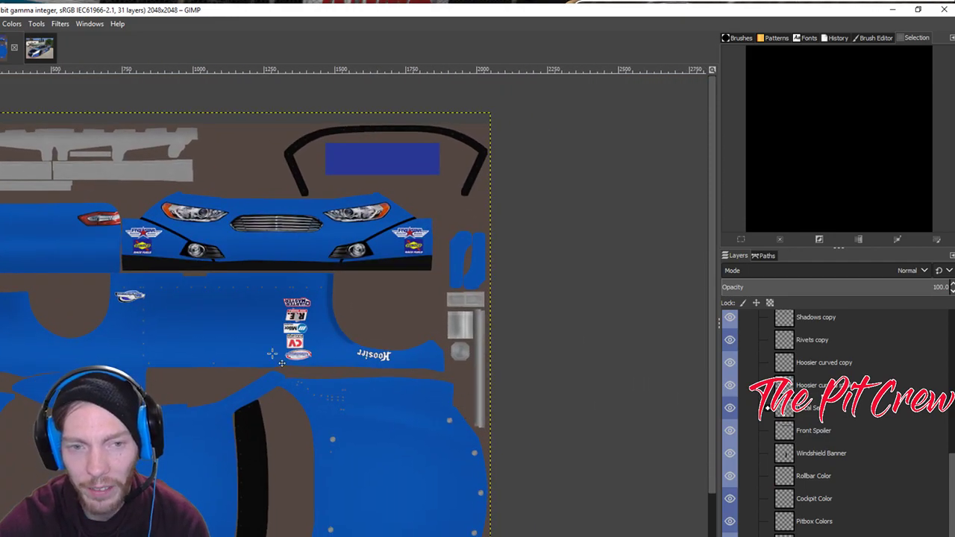
scroll(441, 452, down, 2)
scroll(274, 365, right, 3)
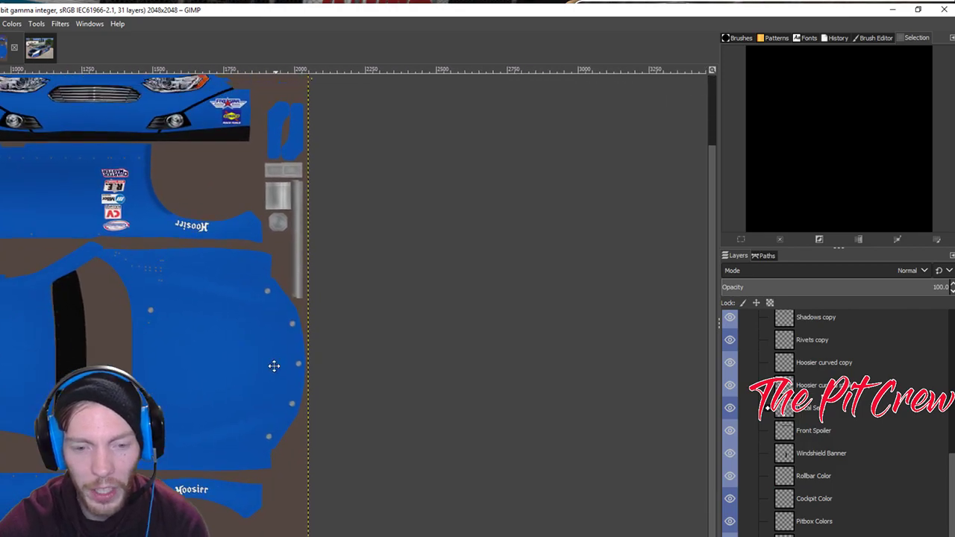
scroll(274, 365, down, 1)
scroll(274, 365, up, 2)
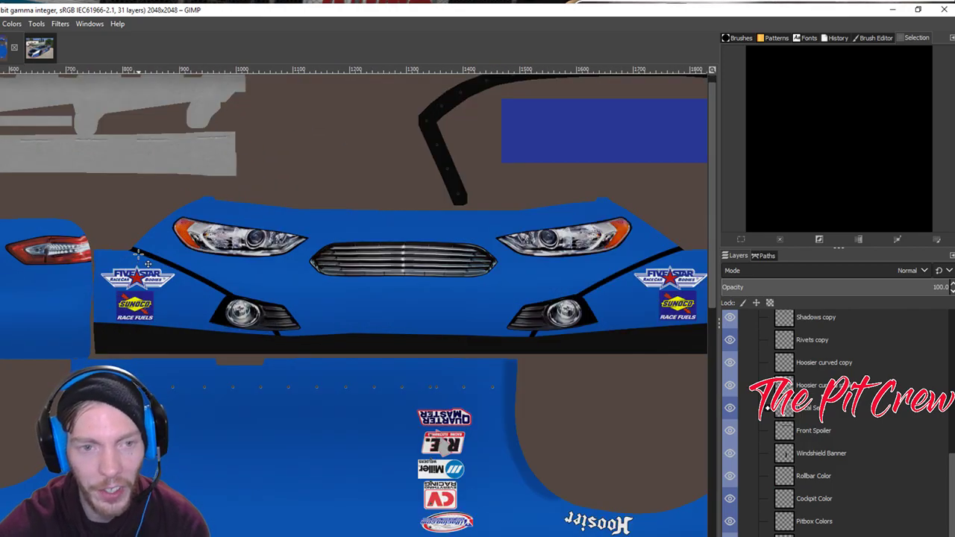
scroll(273, 365, down, 3)
scroll(273, 366, right, 3)
scroll(351, 455, down, 2)
scroll(351, 454, left, 2)
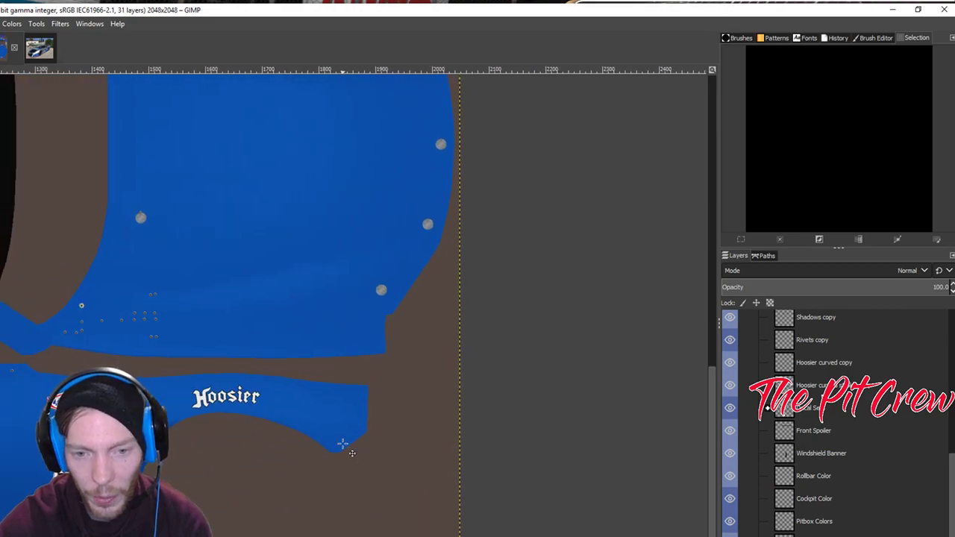
scroll(313, 457, left, 2)
scroll(384, 471, up, 2)
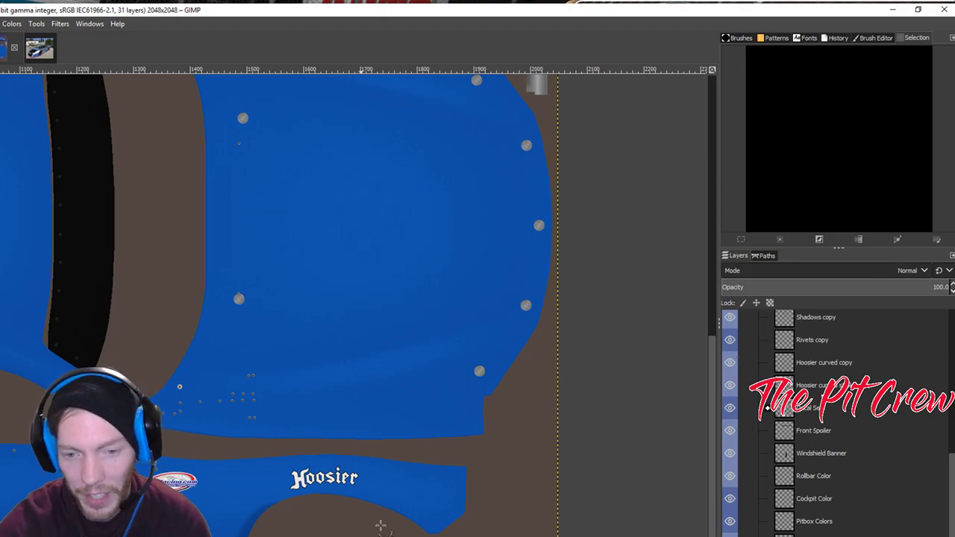
Draw a two-point straight path along the lower edge below the Hoosier panel.
drag(454, 533, 386, 527)
drag(455, 532, 461, 530)
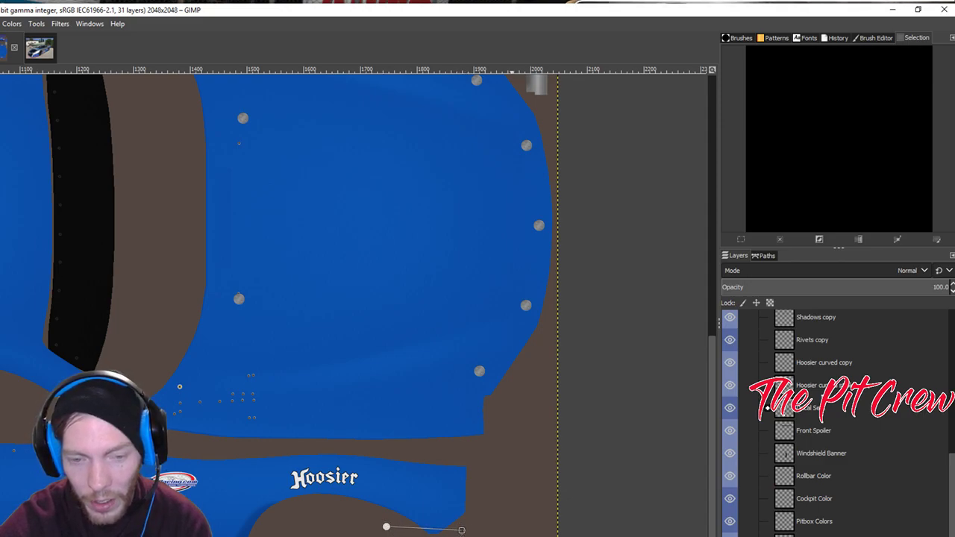
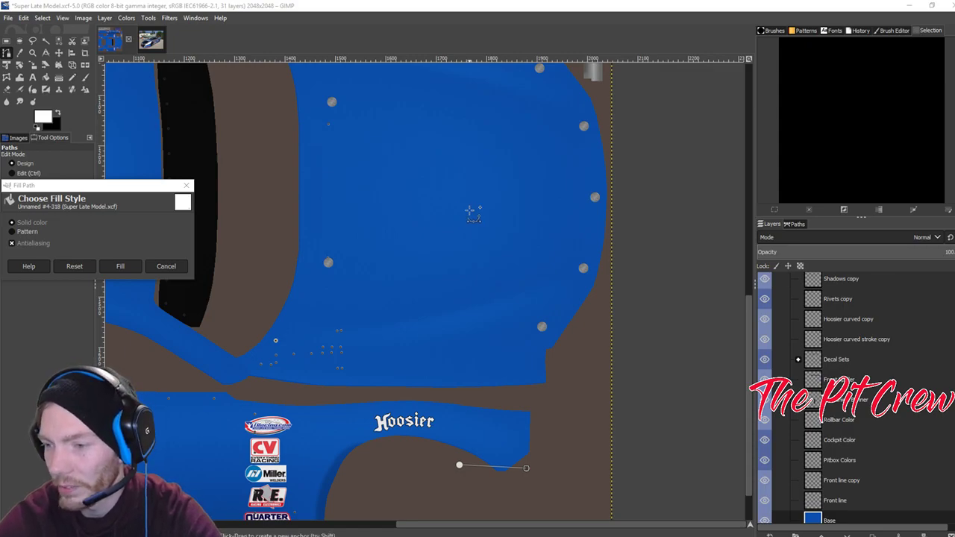
Check the real car's reference photo, then bring the Hoosier panel tip into view on the texture.
click(147, 40)
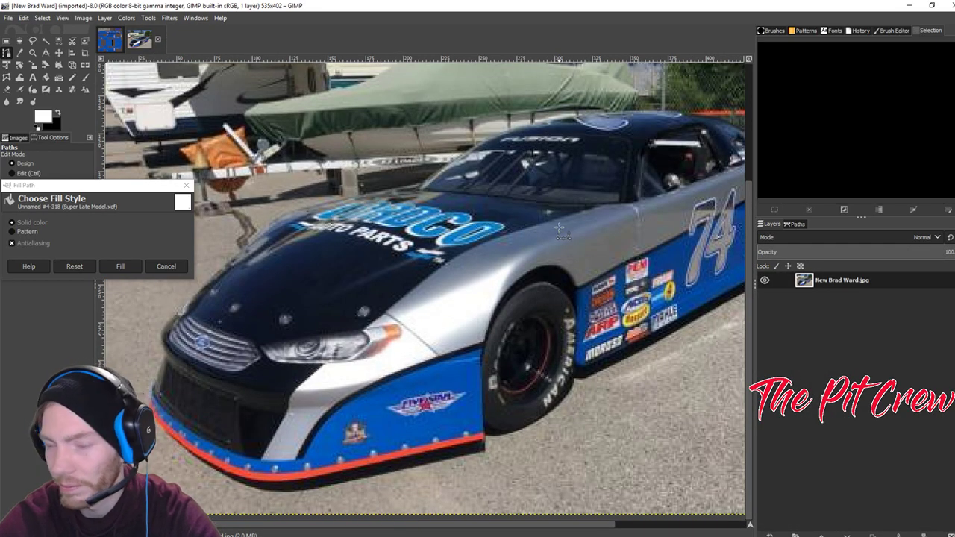
scroll(560, 227, up, 3)
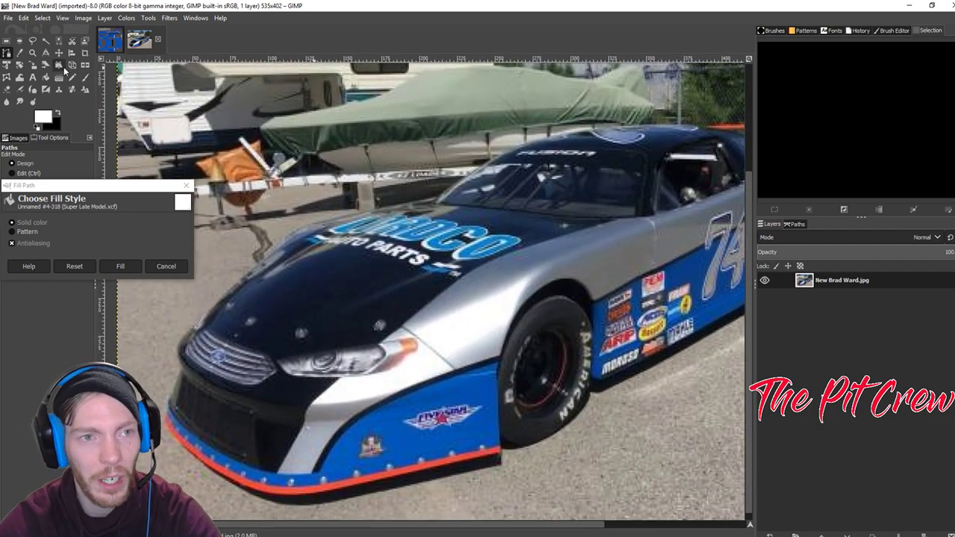
click(109, 40)
drag(524, 310, 567, 271)
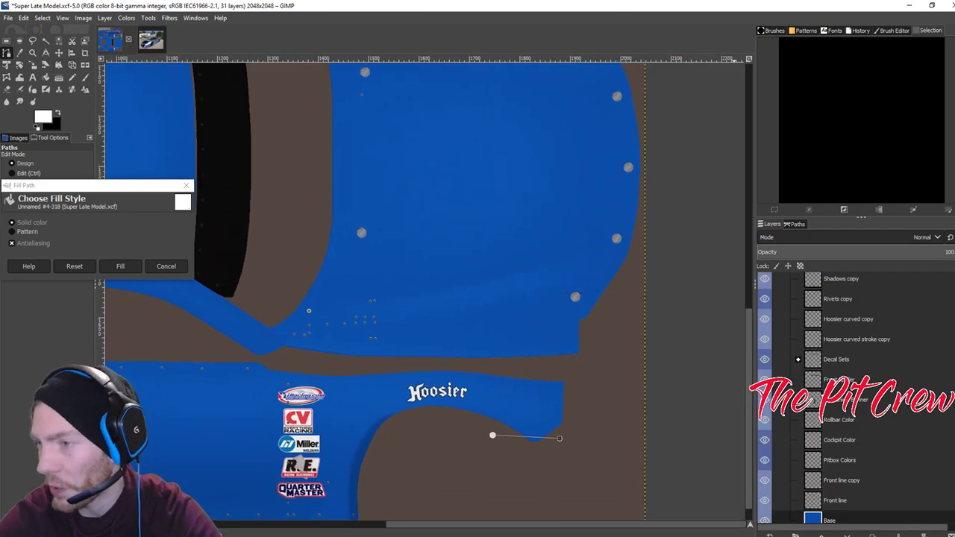
Stroke the path at the lower Hoosier panel tip with a 9 px black line.
click(167, 267)
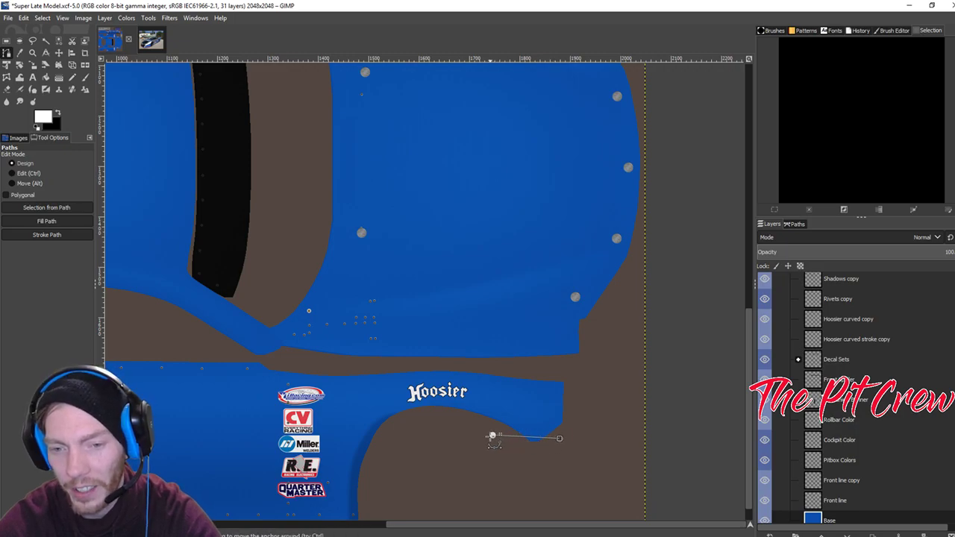
click(43, 236)
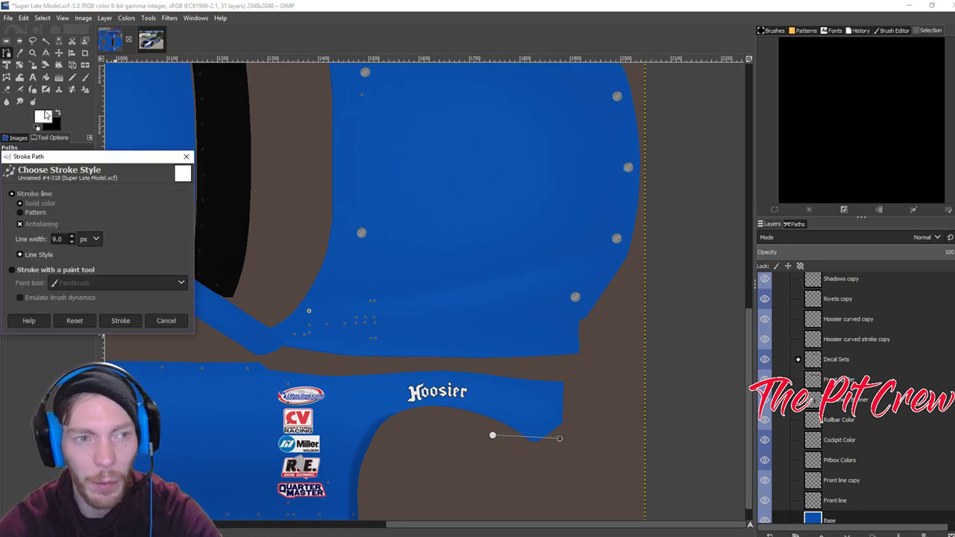
click(59, 114)
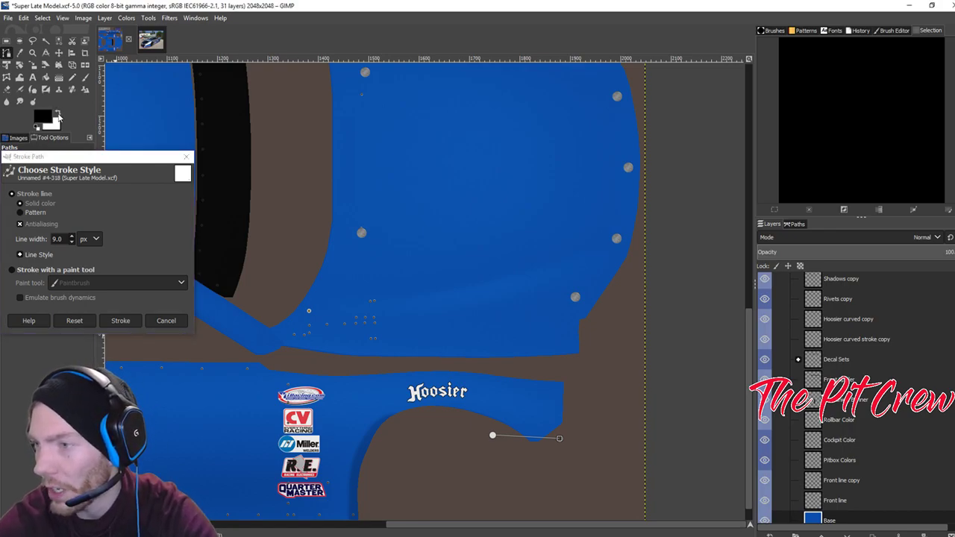
click(124, 321)
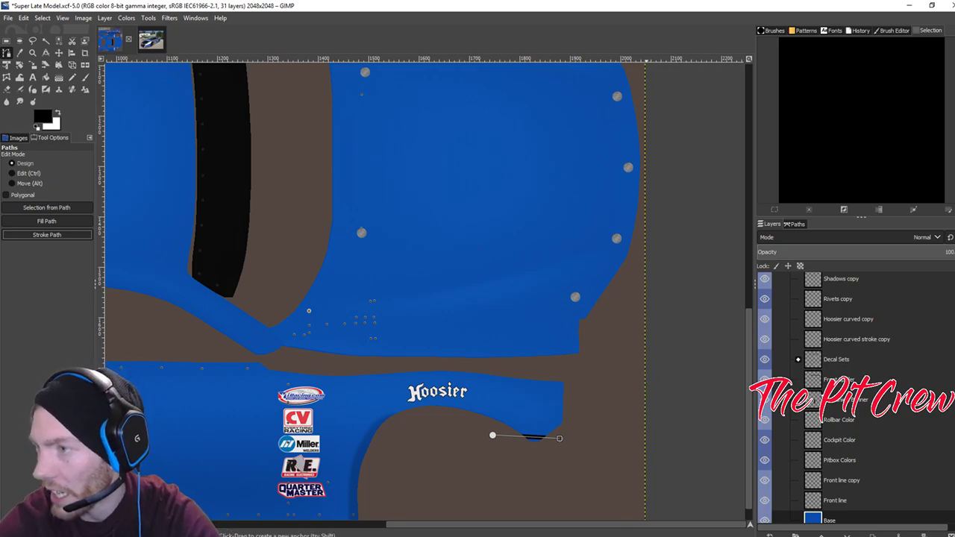
key(alt+Tab)
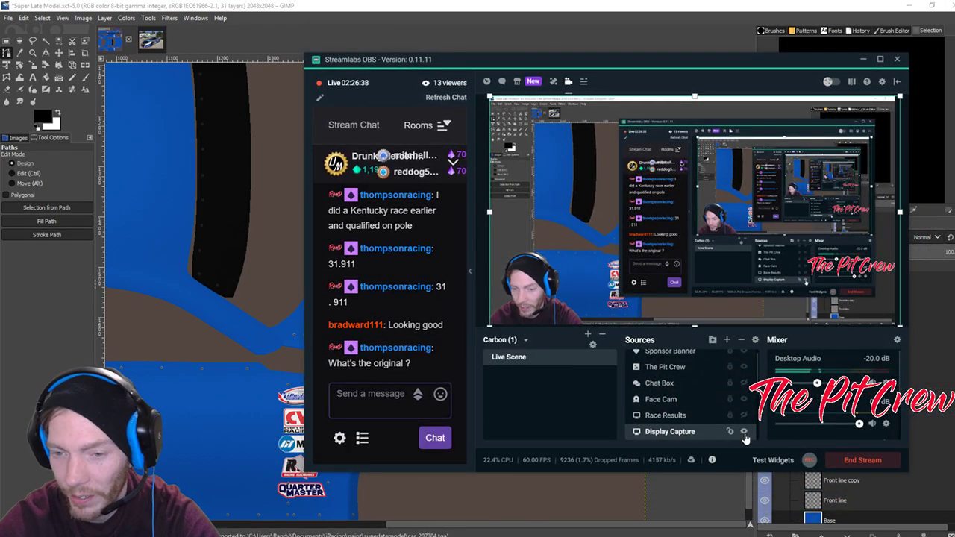
Show the iRacing scene on stream, reload the #38 car's paint, then restore the desktop capture.
click(744, 433)
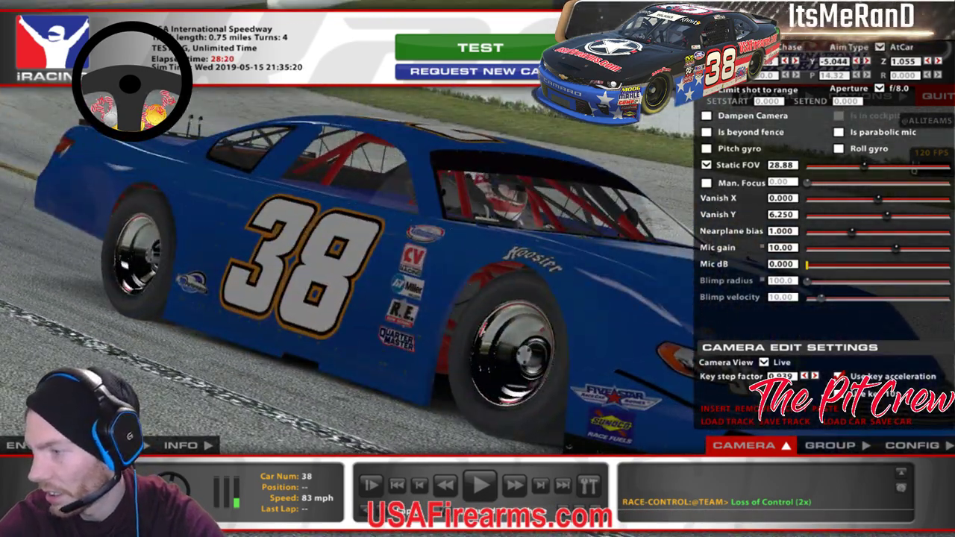
key(ctrl+r)
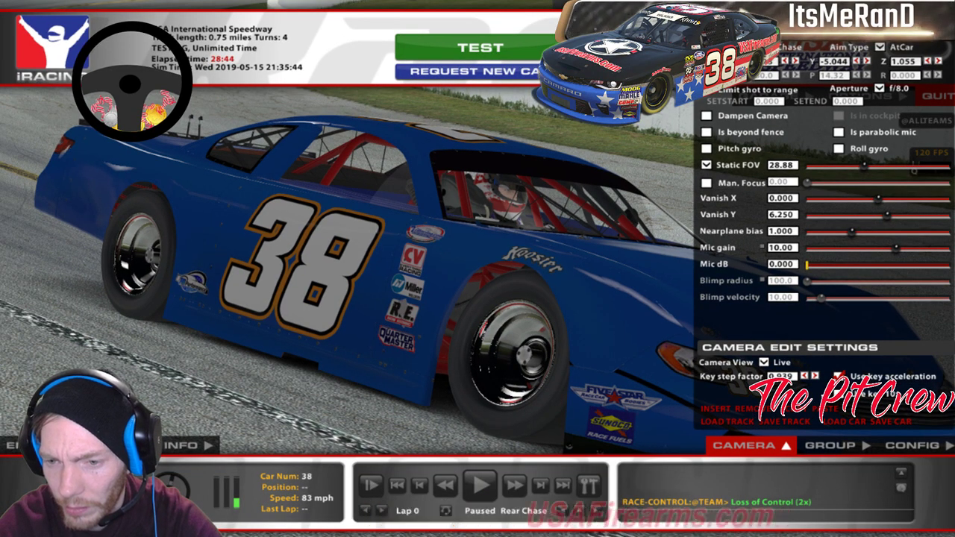
click(727, 431)
drag(358, 57, 954, 224)
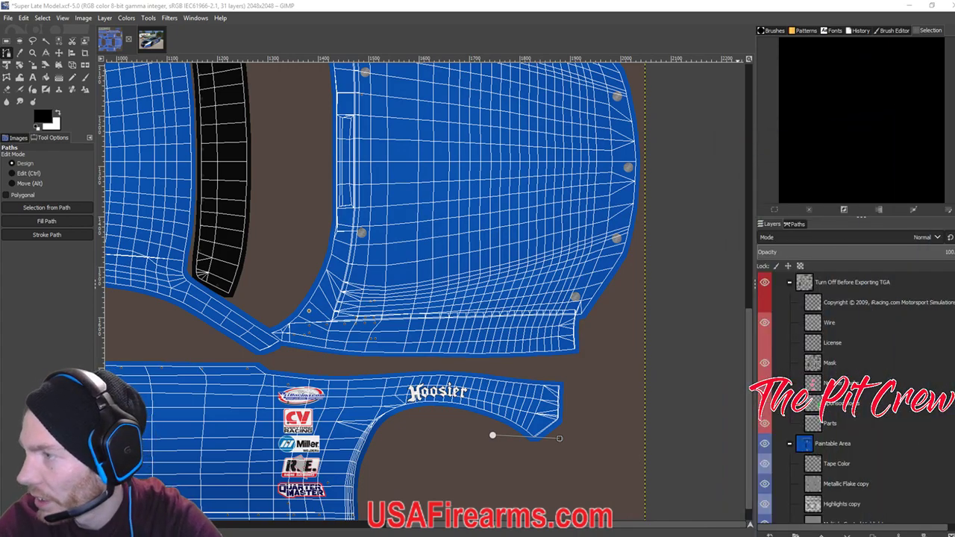
Raise the path's end anchor to the Hoosier panel tip and stroke it in black.
click(765, 322)
click(765, 322)
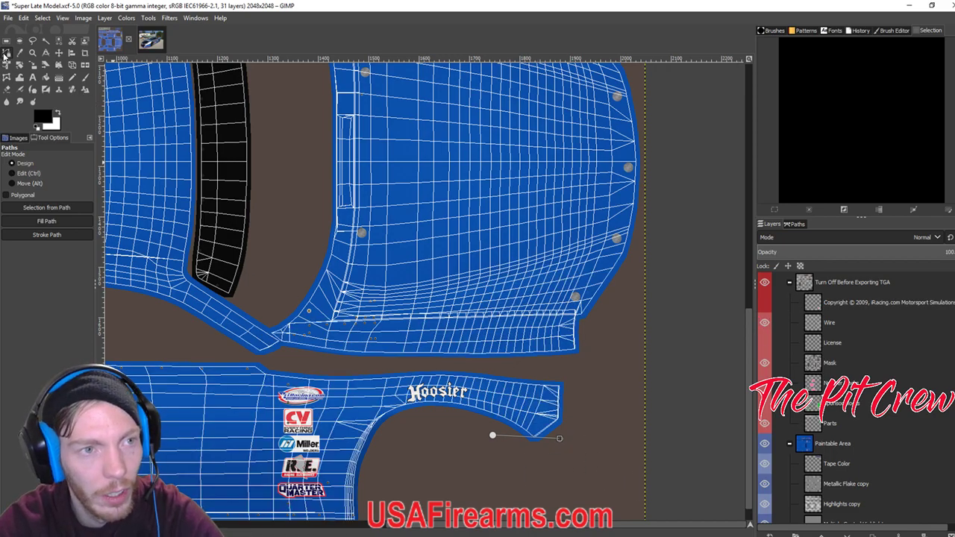
drag(559, 438, 561, 414)
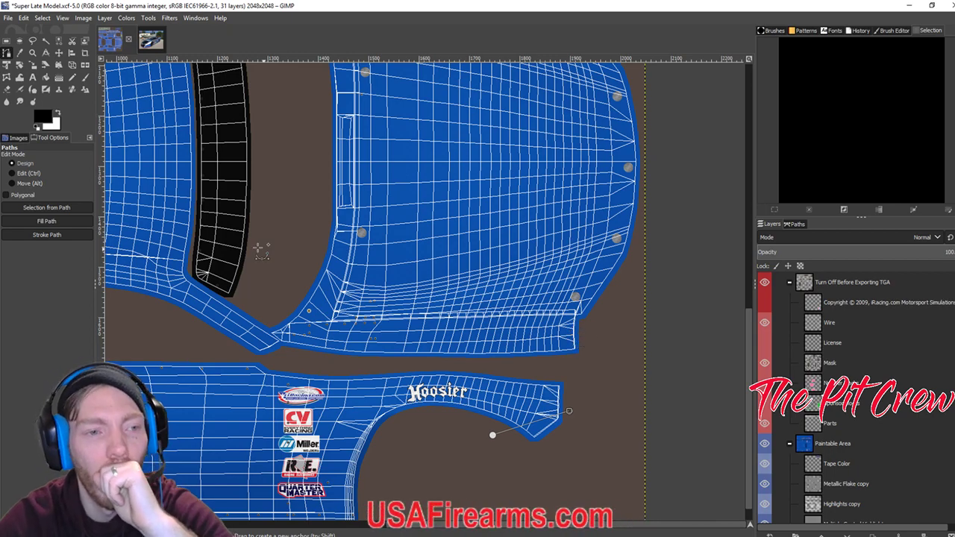
click(47, 234)
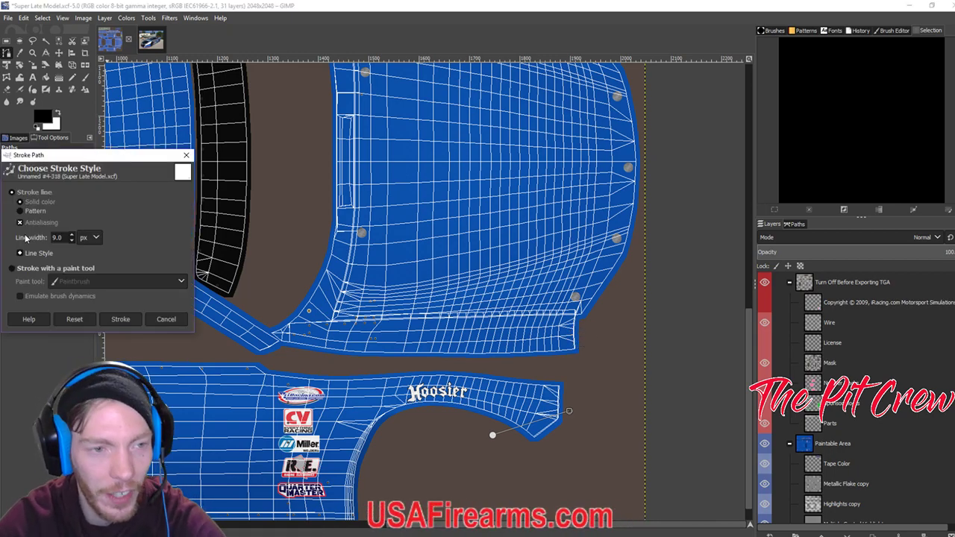
click(119, 321)
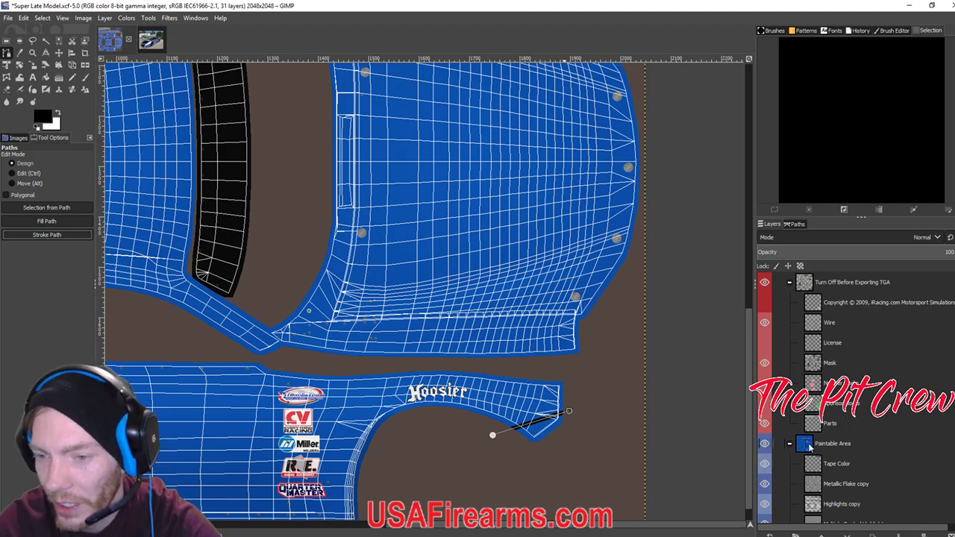
Hide the Wire layer and export the paint as the car's TGA file.
click(763, 322)
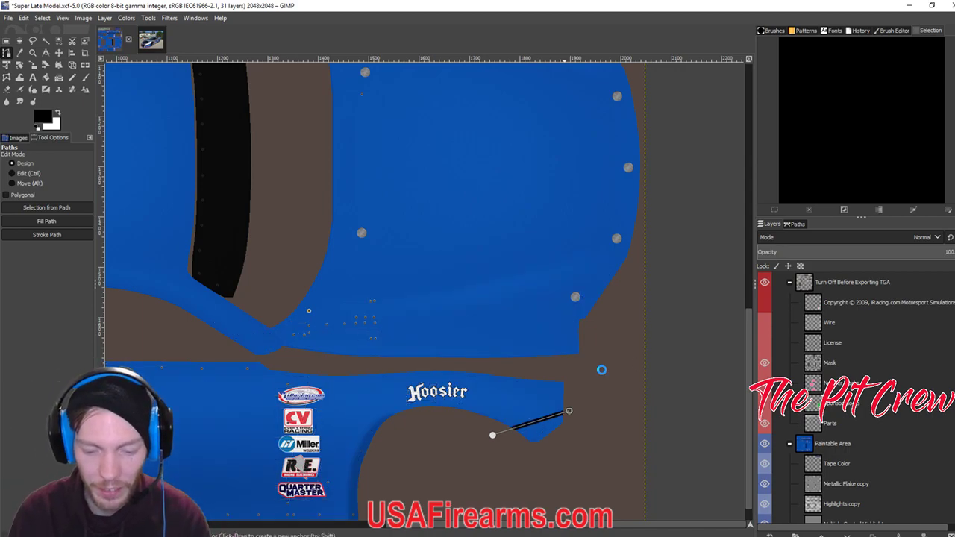
key(ctrl+e)
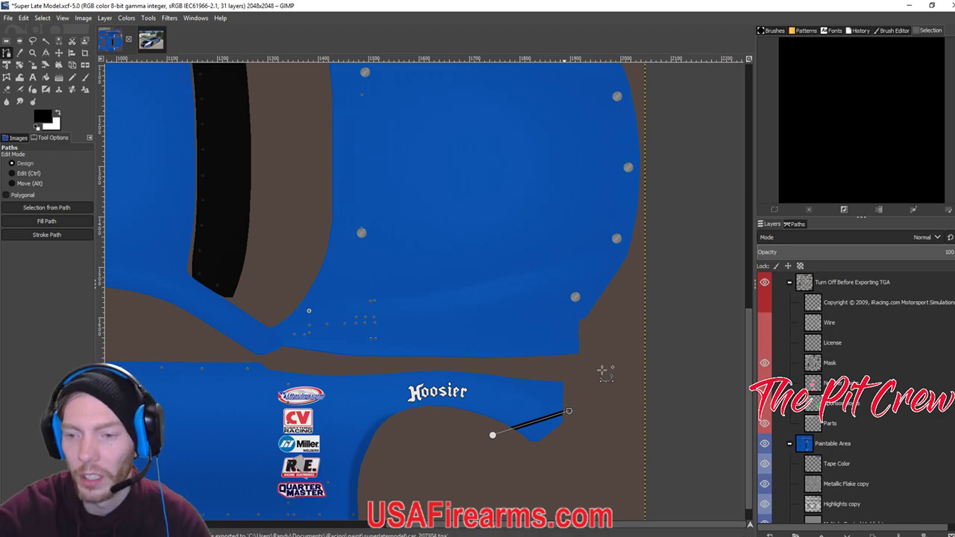
drag(954, 97, 626, 95)
key(alt+Tab)
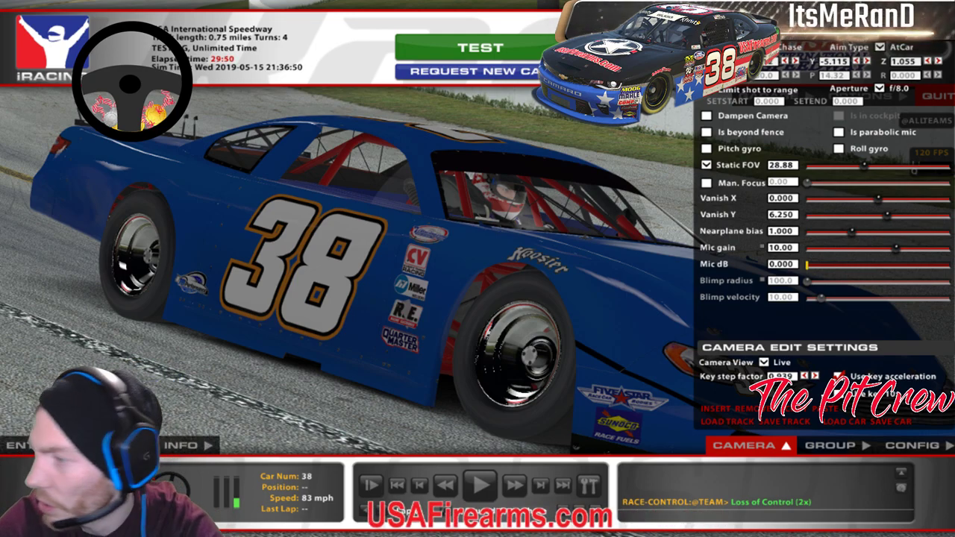
Zoom the camera to Static FOV 9.781 on the blue front fender above the headlight.
scroll(258, 321, up, 5)
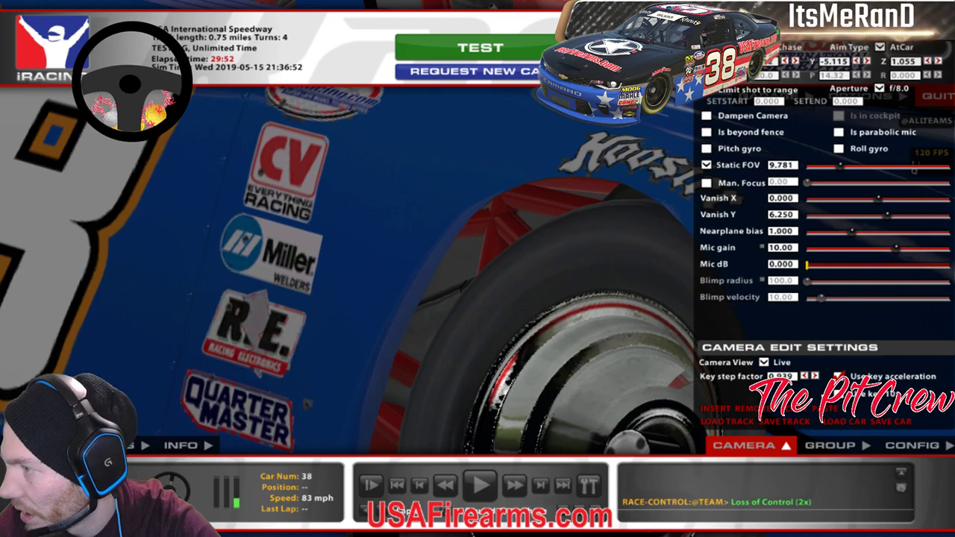
drag(306, 404, 618, 326)
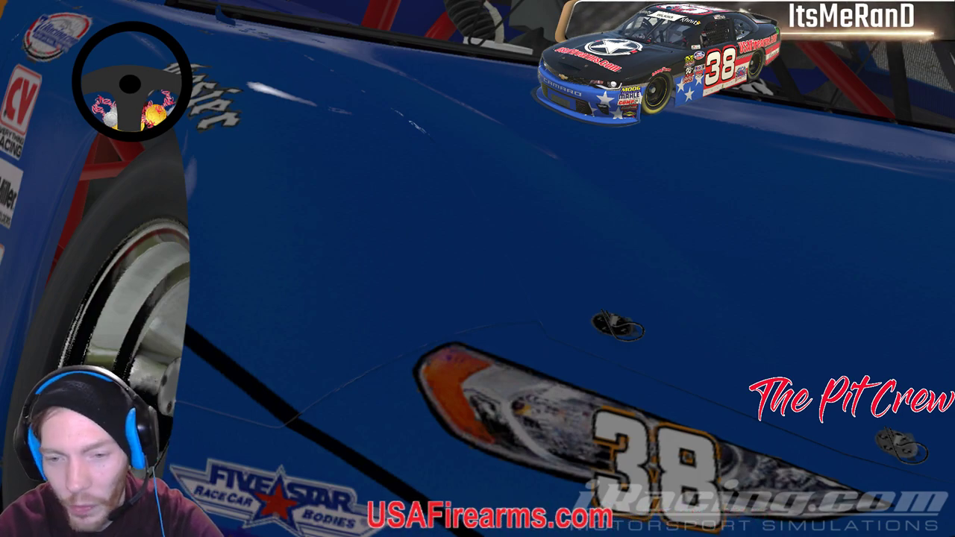
key(space)
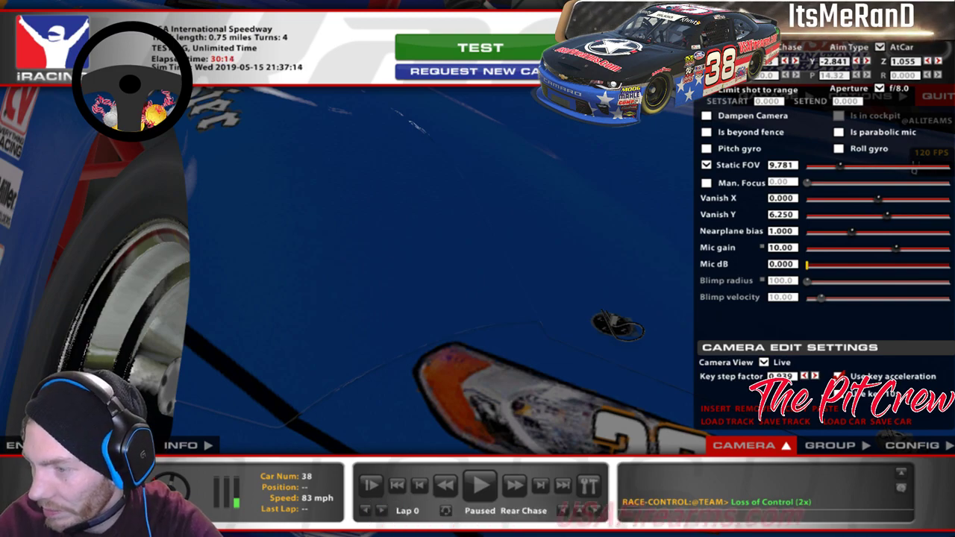
key(alt+Tab)
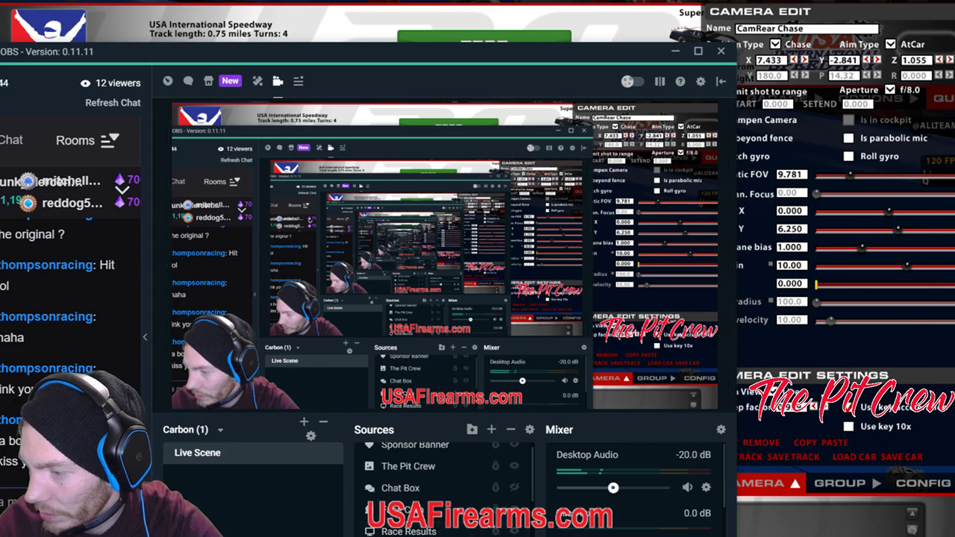
click(409, 531)
Replace the stray anchor with one at the Hoosier panel tip and stroke the path black.
key(alt+Tab)
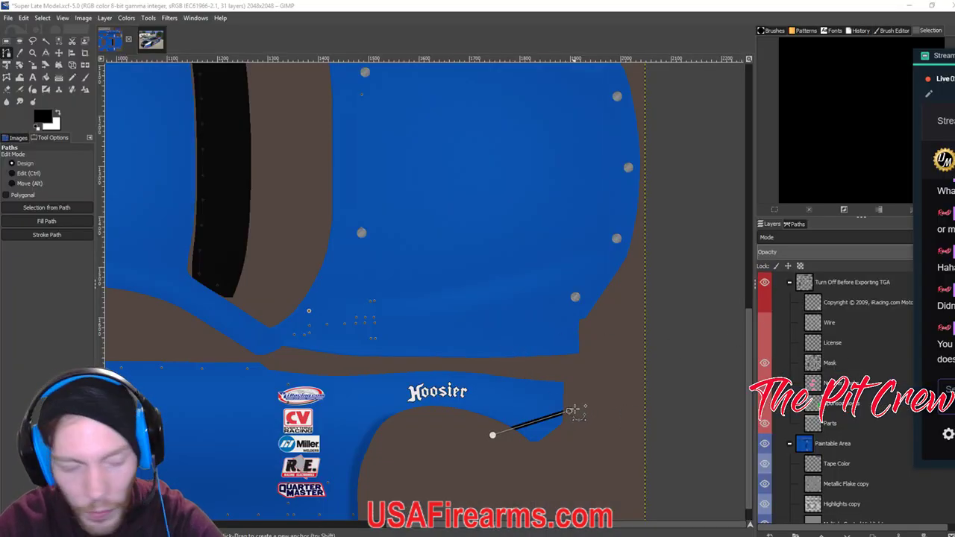
click(621, 384)
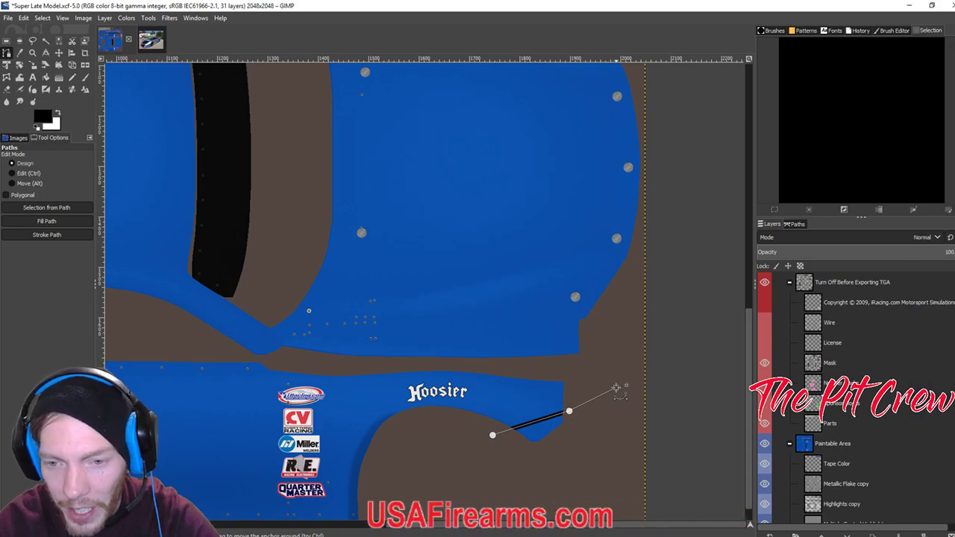
key(ctrl+z)
key(ctrl+z)
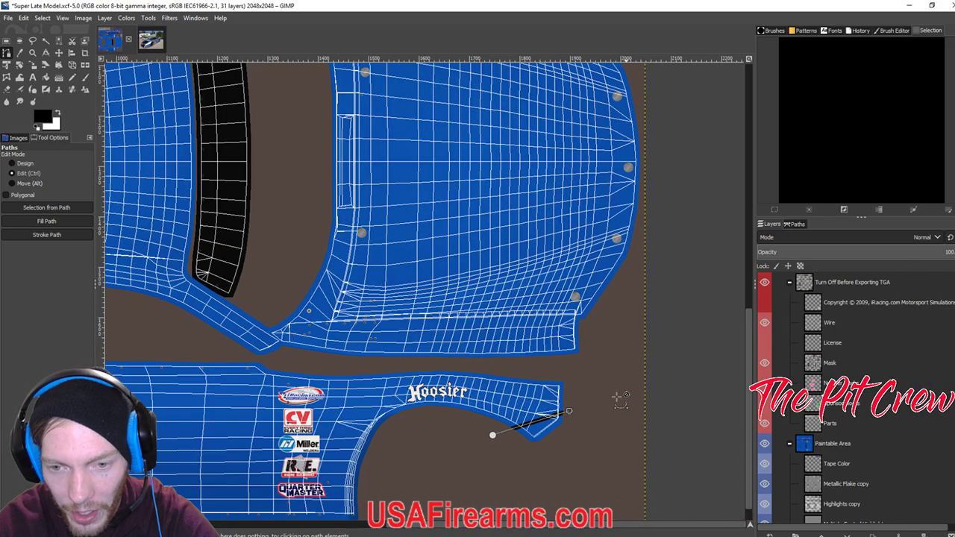
click(569, 415)
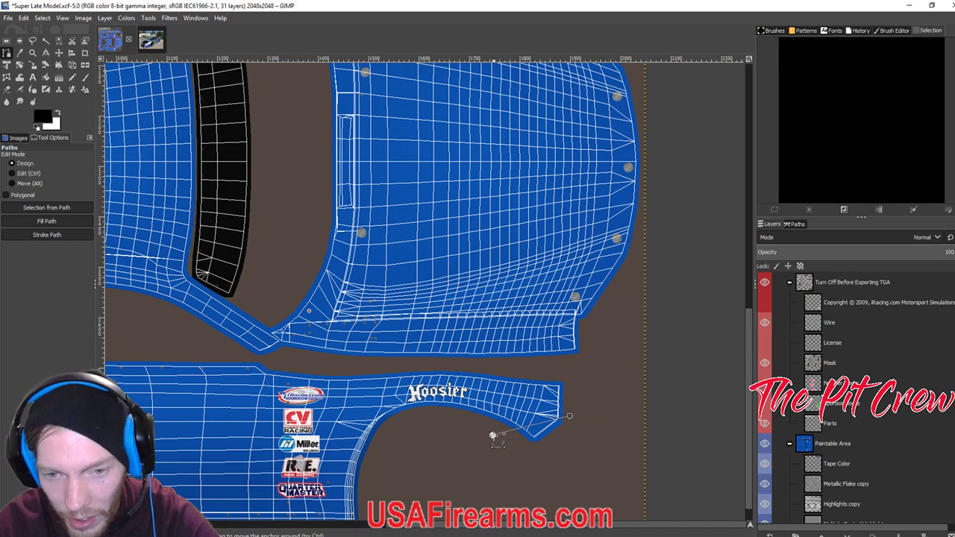
click(492, 435)
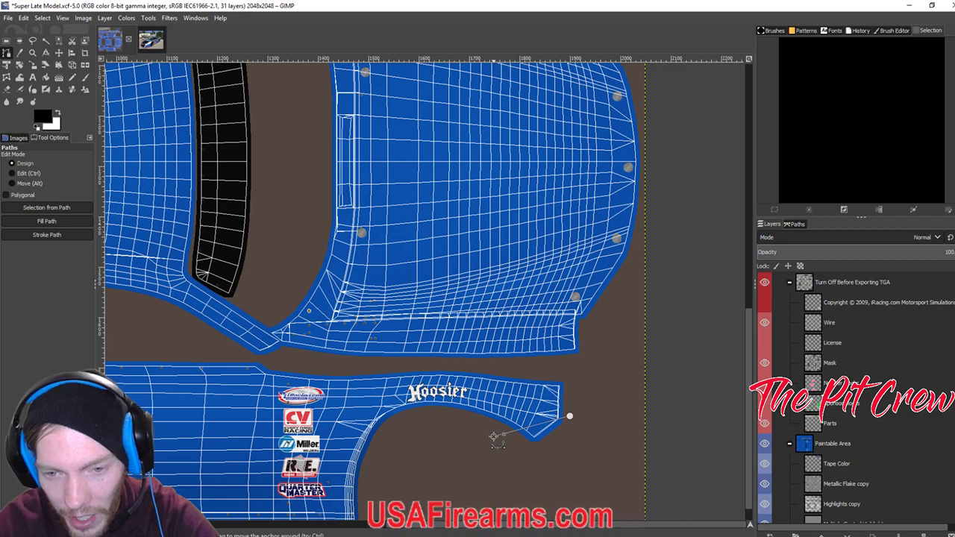
click(46, 234)
click(120, 319)
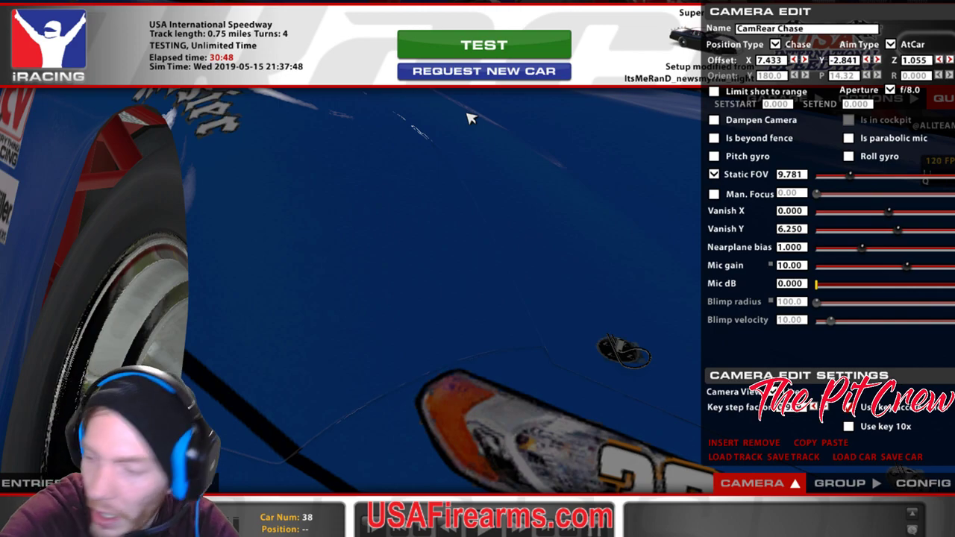
Reload the car's paint in iRacing to inspect the wireframe over the fender, then return to GIMP.
key(ctrl+r)
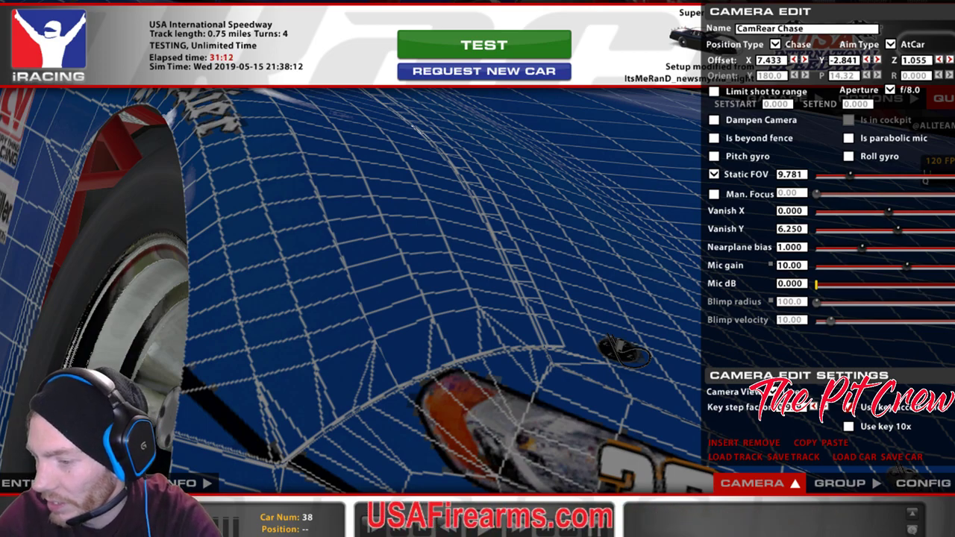
key(alt+Tab)
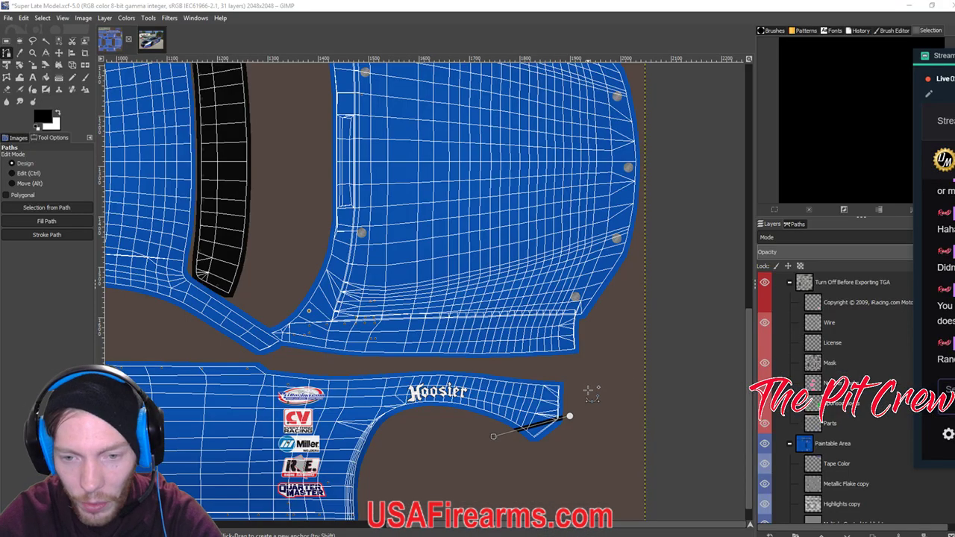
Nudge the panel-tip anchor down-left and adjust the path's curve near the panel edge.
click(473, 5)
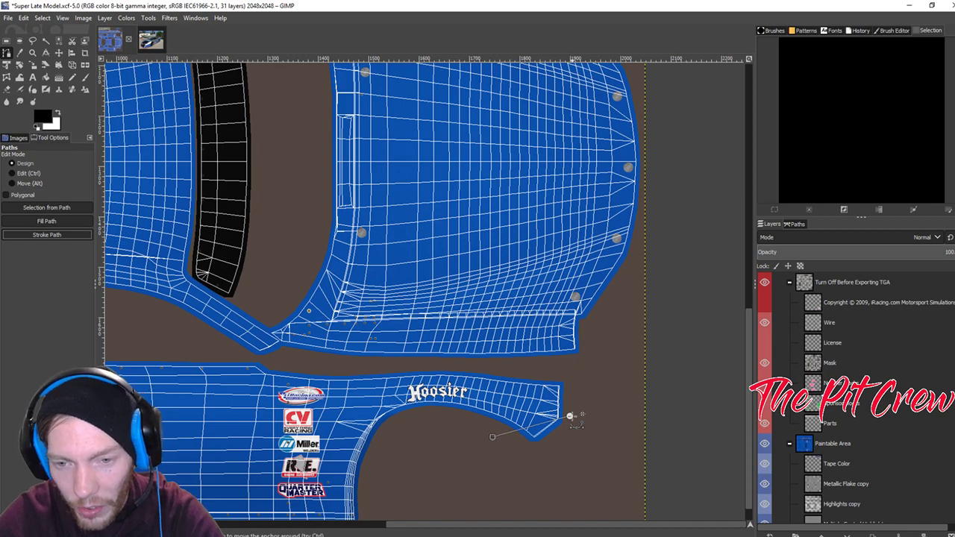
drag(570, 416, 564, 420)
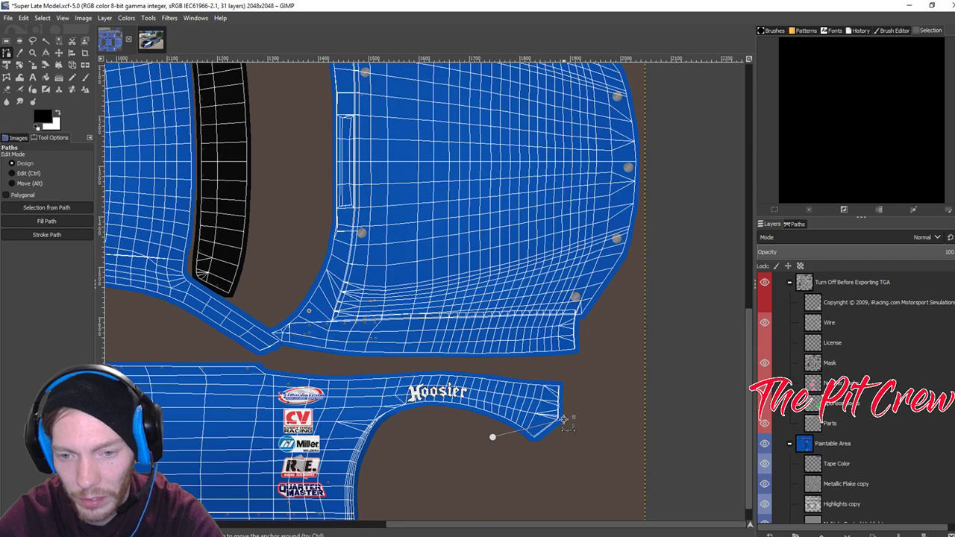
key(ctrl)
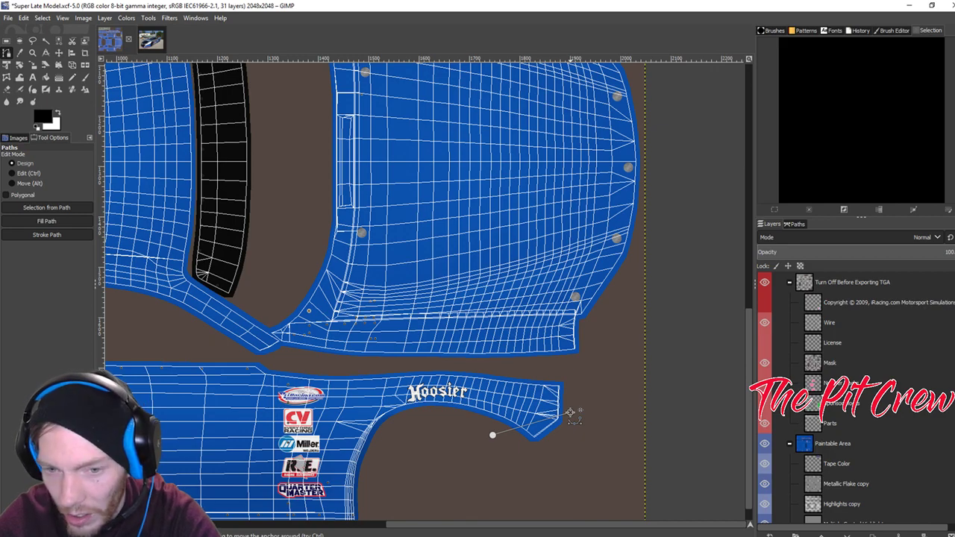
click(569, 410)
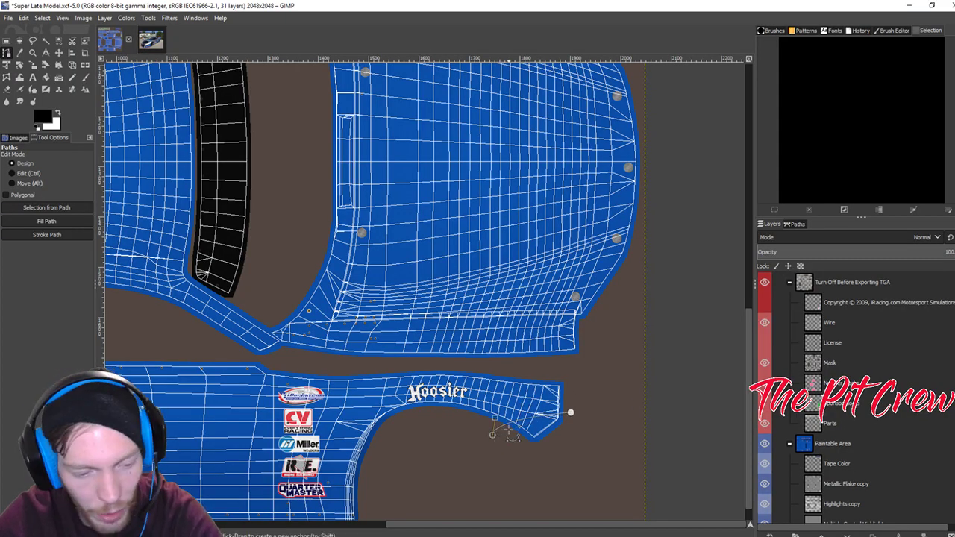
drag(493, 436, 493, 430)
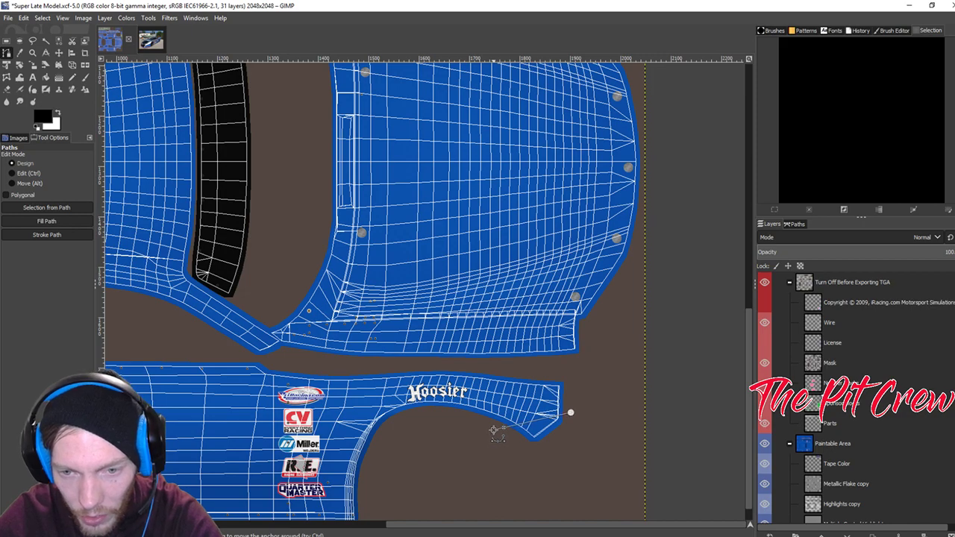
Stroke the adjusted path with a 9 px solid black line.
click(58, 235)
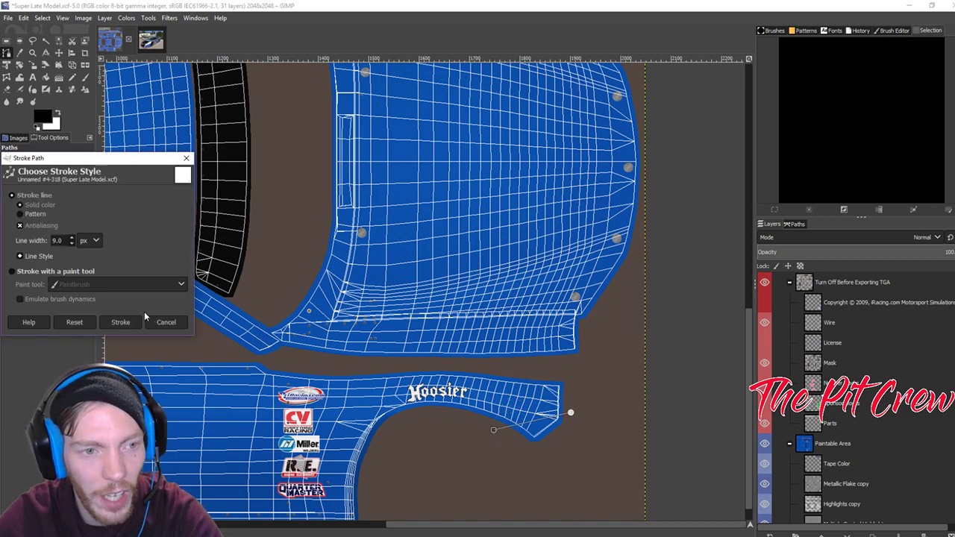
click(124, 325)
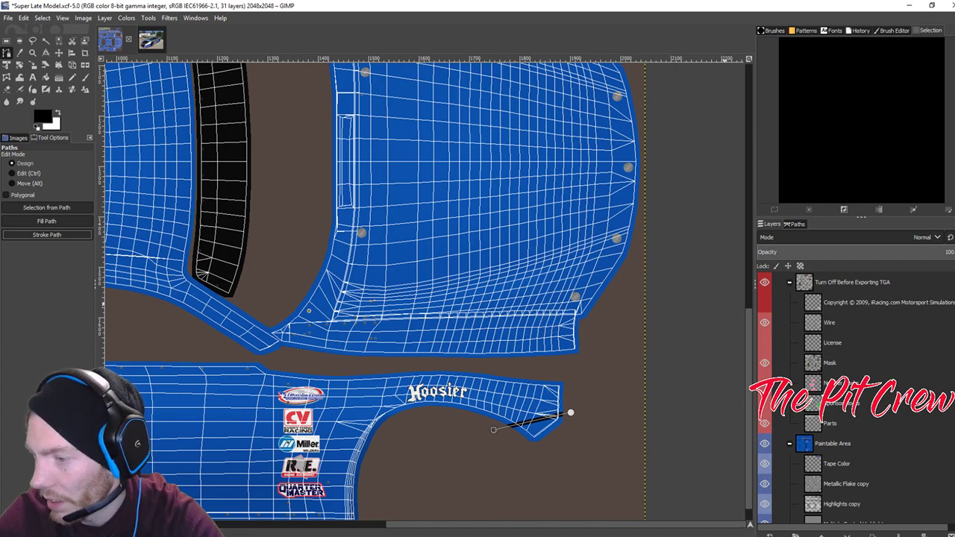
key(alt+Tab)
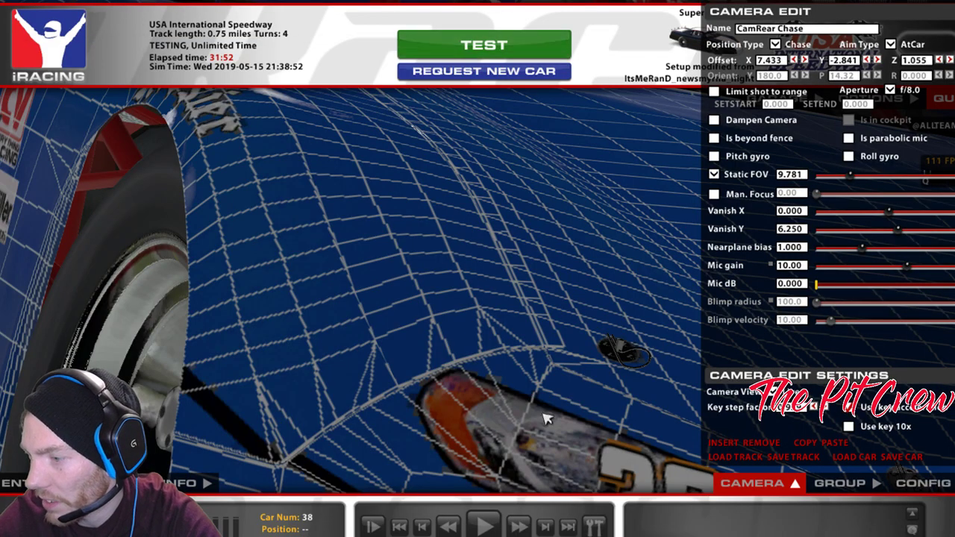
Reload the paint and zoom the camera out and back in on the new black fender line.
key(ctrl+r)
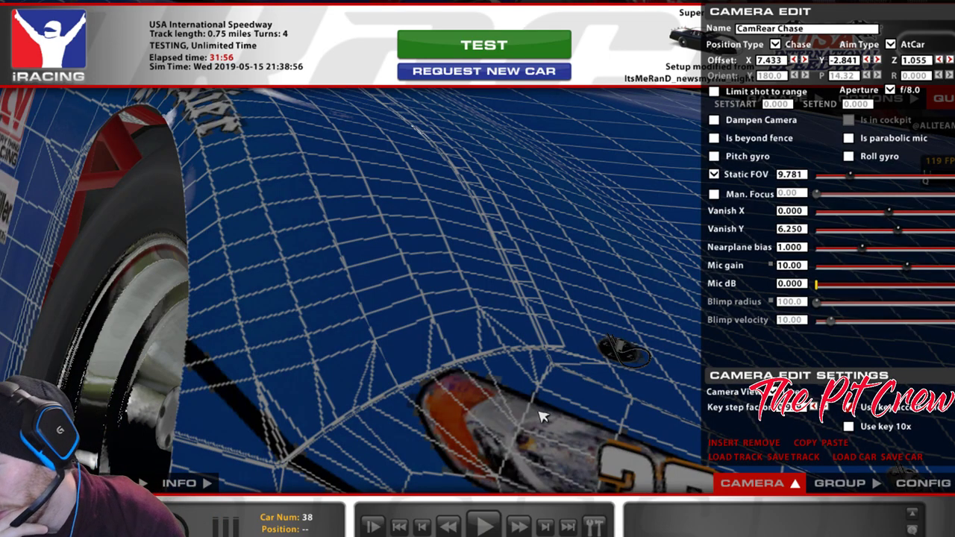
drag(858, 179, 877, 181)
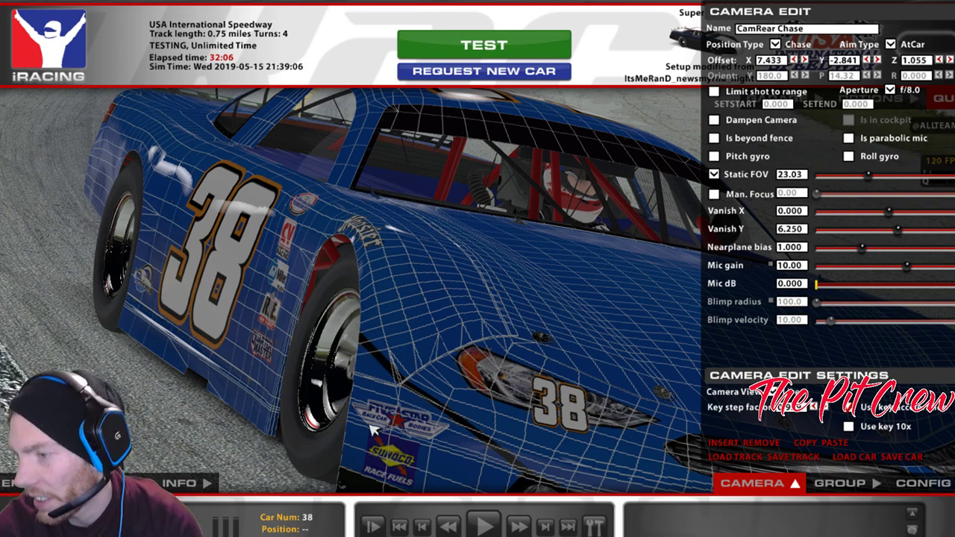
mouse_move(378, 536)
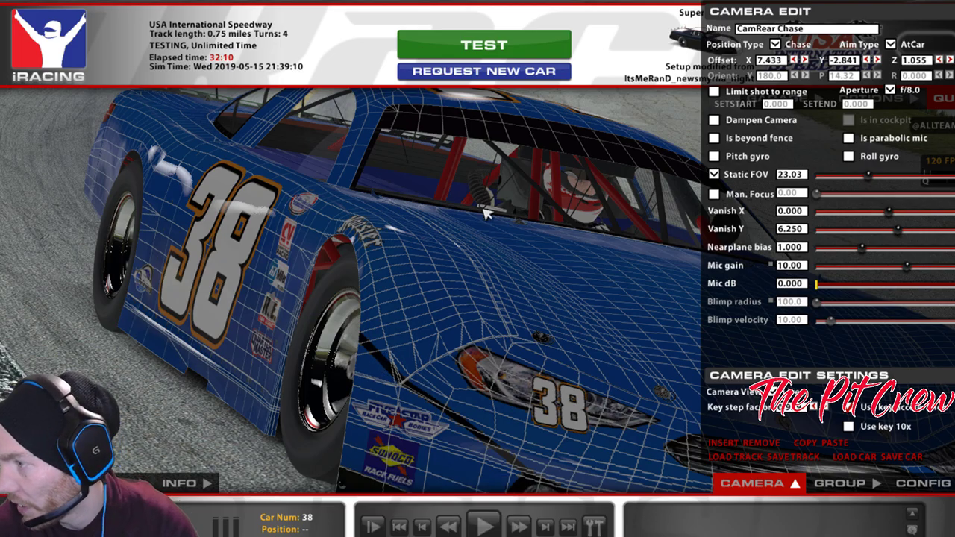
mouse_move(867, 181)
mouse_down()
mouse_move(838, 187)
mouse_move(856, 191)
mouse_up()
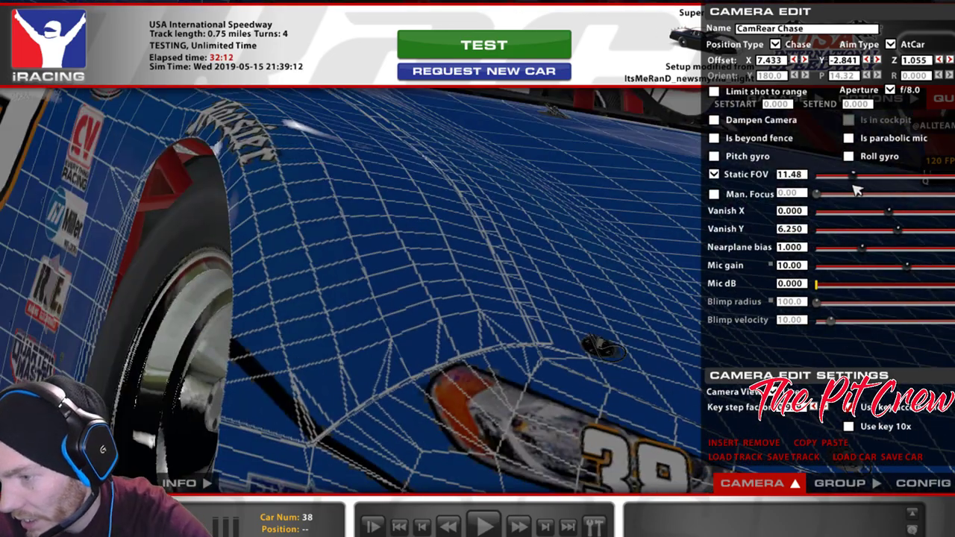
key(space)
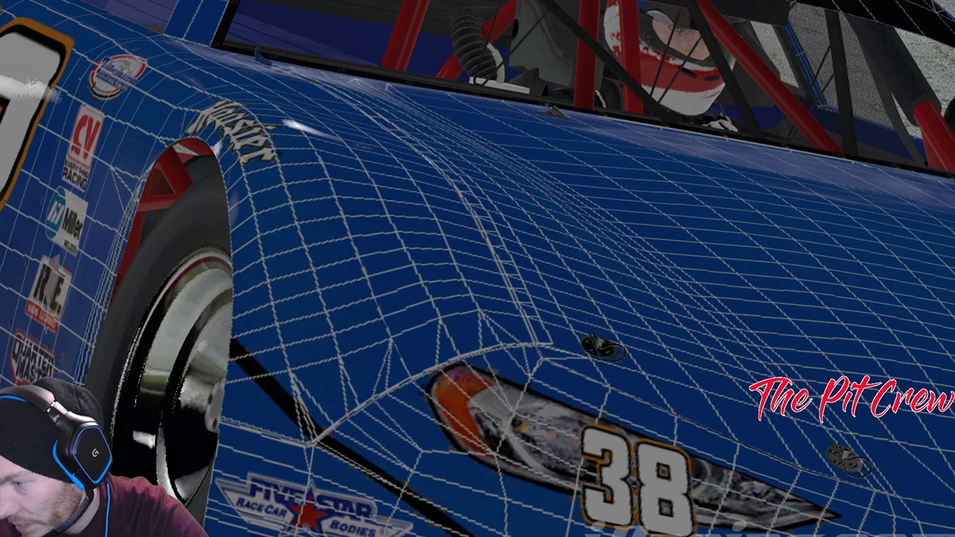
key(space)
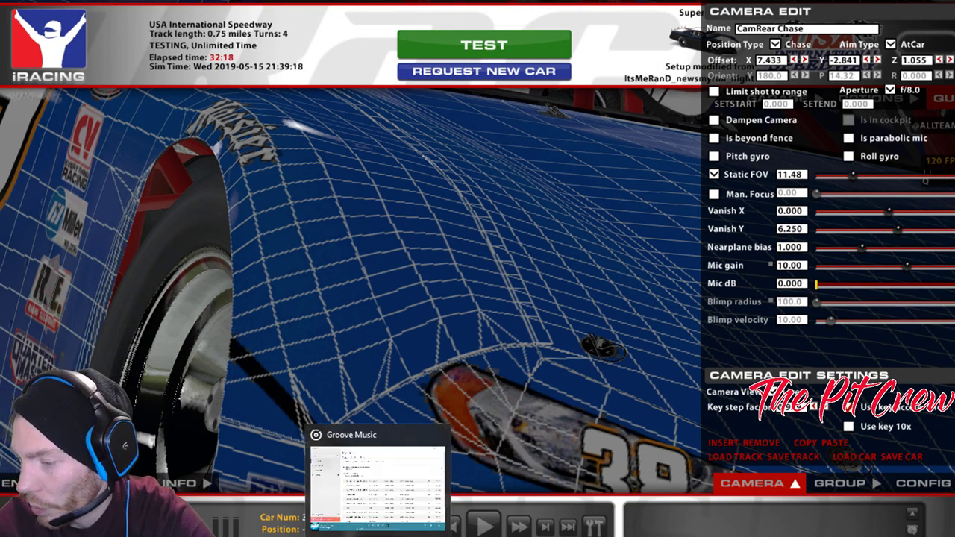
click(378, 532)
click(511, 532)
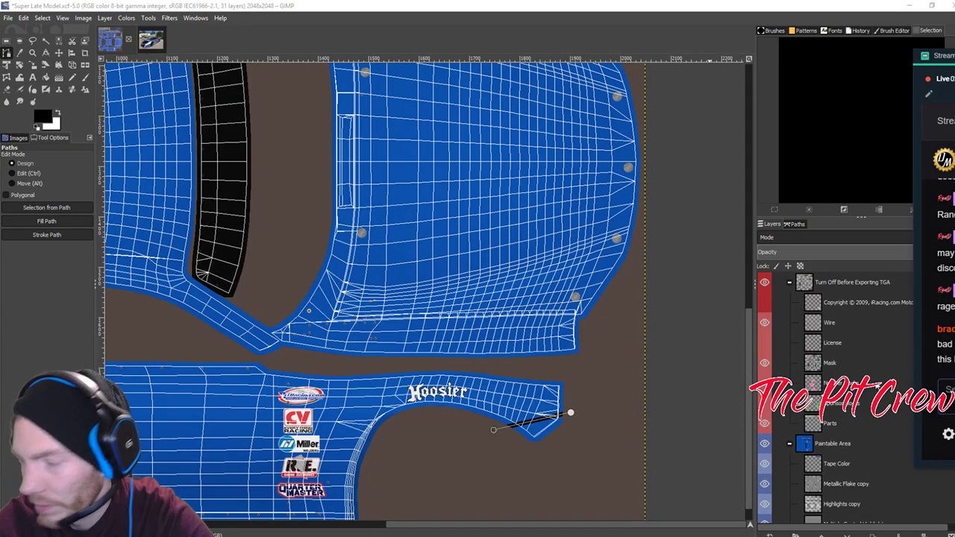
Undo the last black stroke and move the path's end point lower along the panel edge.
click(419, 4)
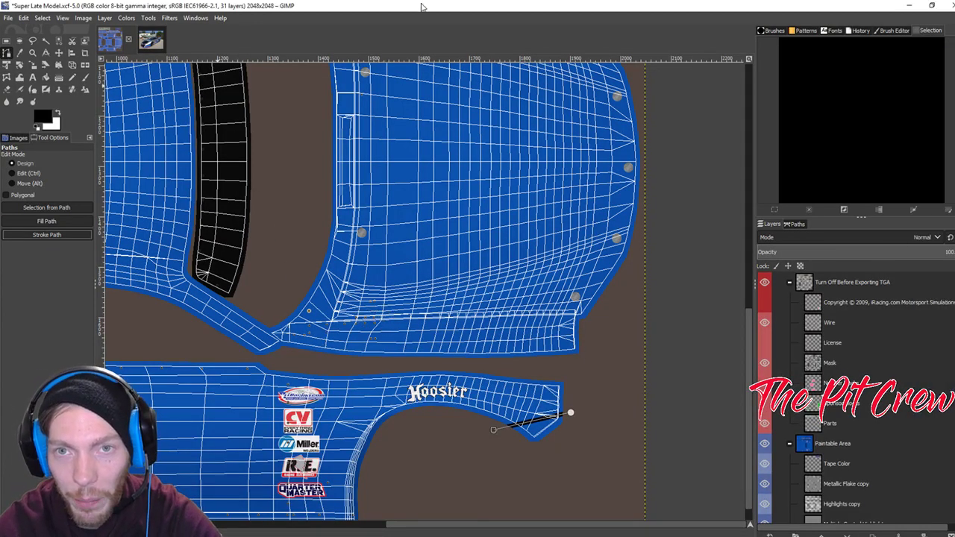
key(ctrl+z)
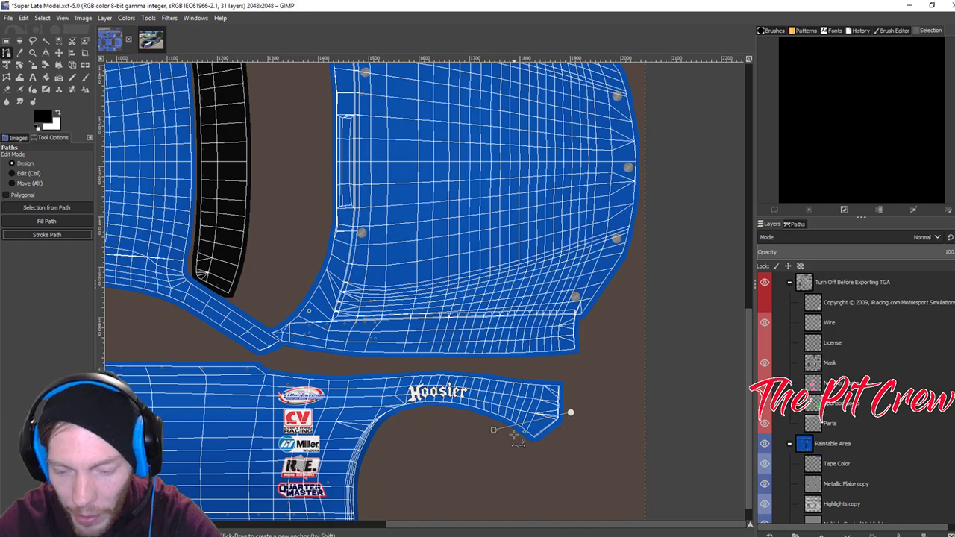
scroll(517, 440, up, 2)
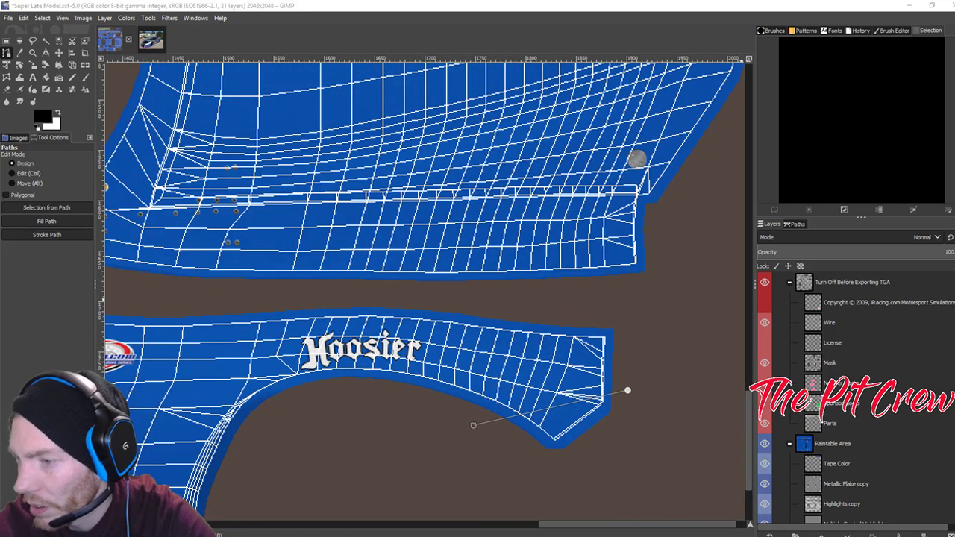
drag(473, 425, 488, 451)
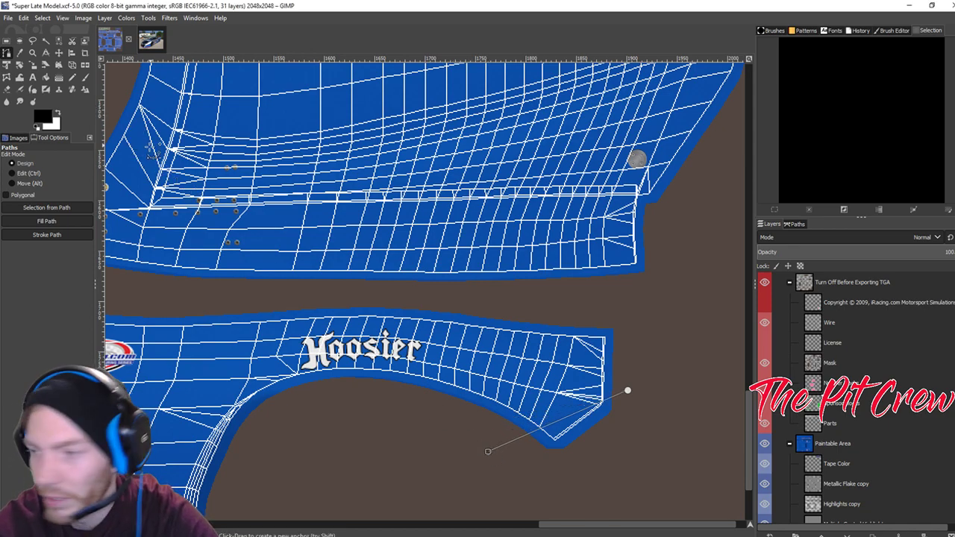
key(alt+Tab)
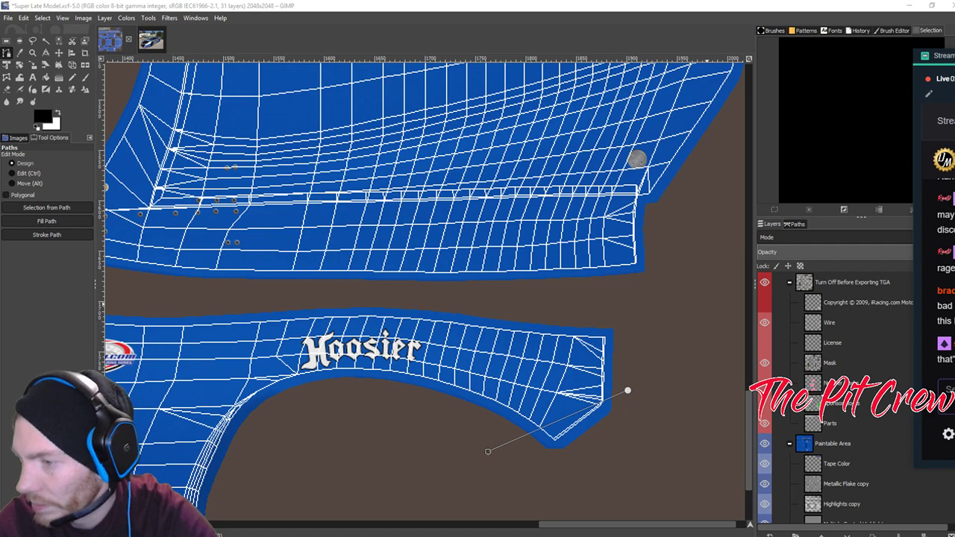
key(alt+Tab)
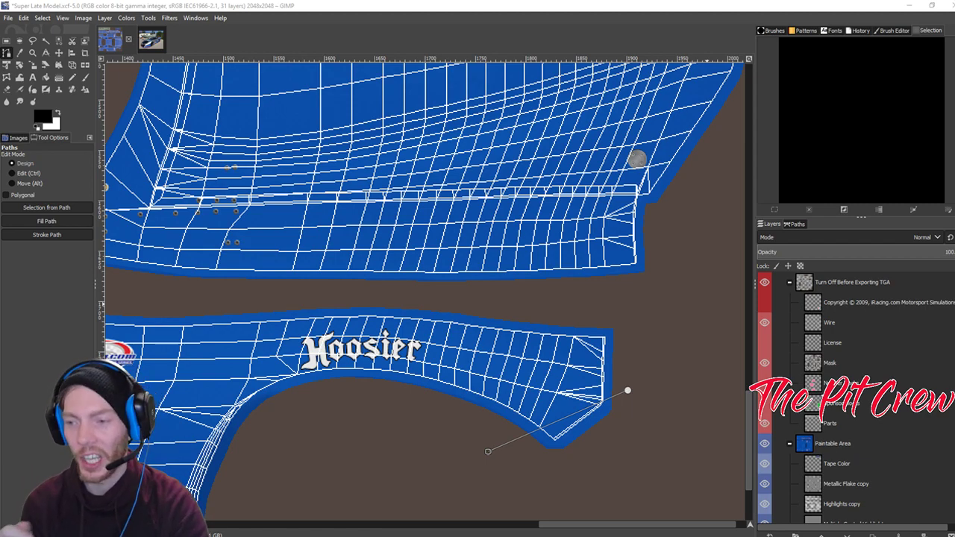
Stroke the reshaped path in black and export the paint as TGA.
click(46, 234)
click(121, 321)
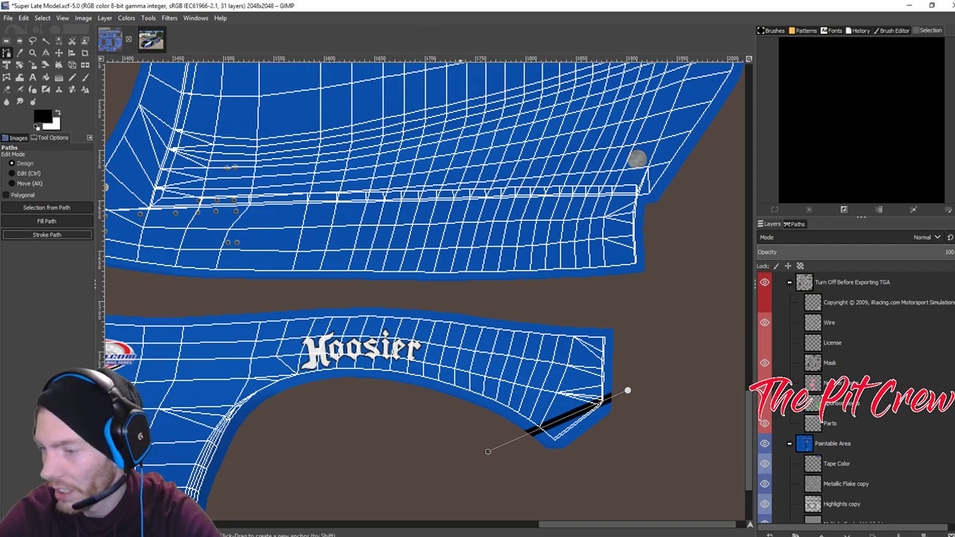
key(ctrl+e)
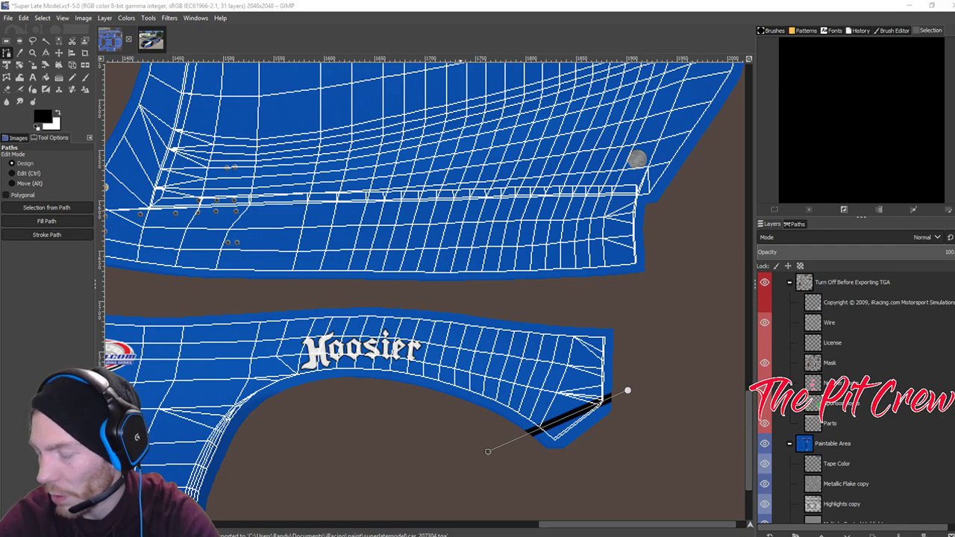
key(alt+Tab)
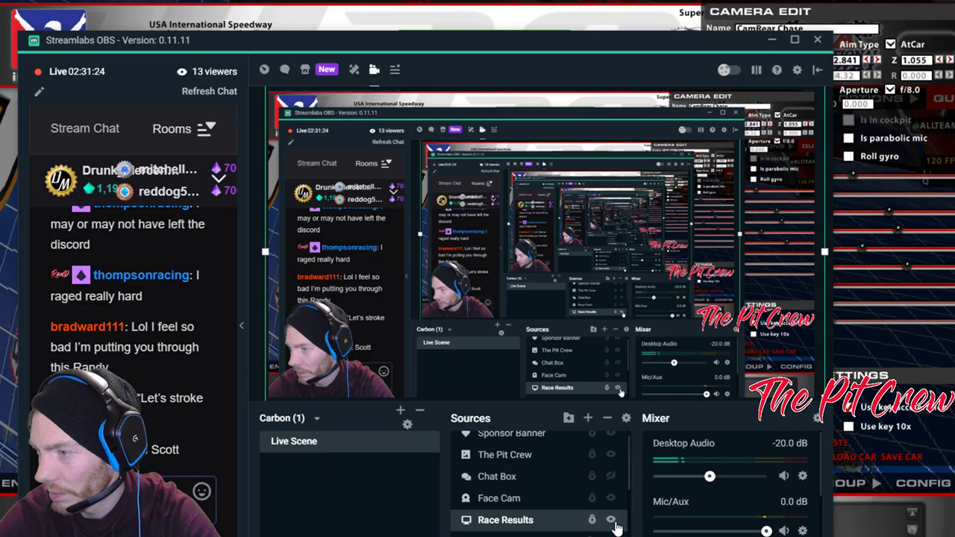
Reload the paint in iRacing to view the adjusted fender stripe, then return to GIMP.
key(alt+Tab)
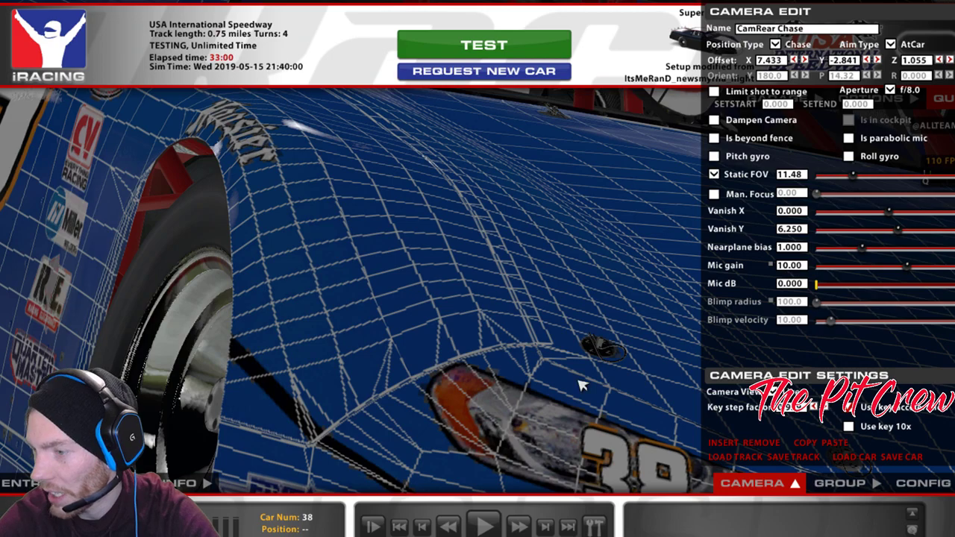
key(ctrl+r)
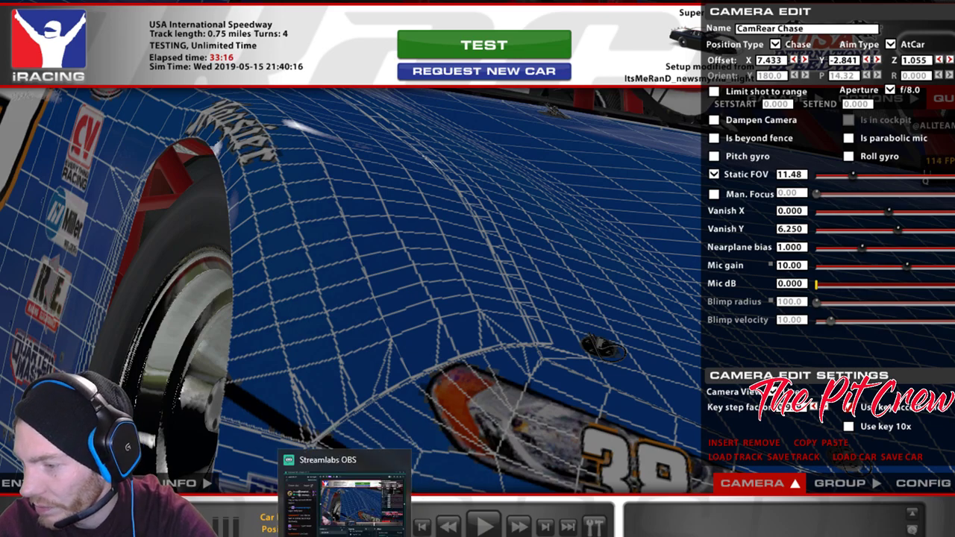
click(353, 522)
click(579, 527)
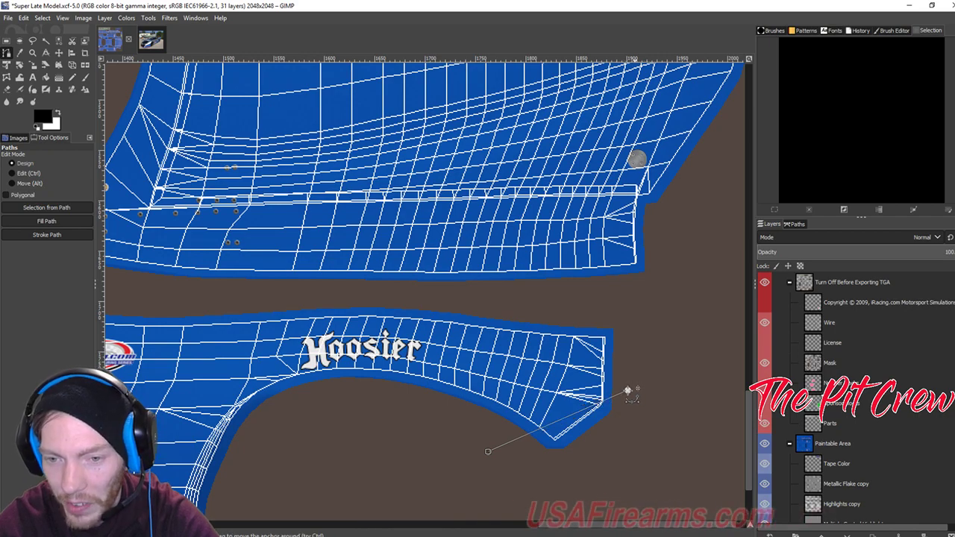
Raise the nose path's end point slightly and stroke the path in black again.
drag(629, 388, 628, 383)
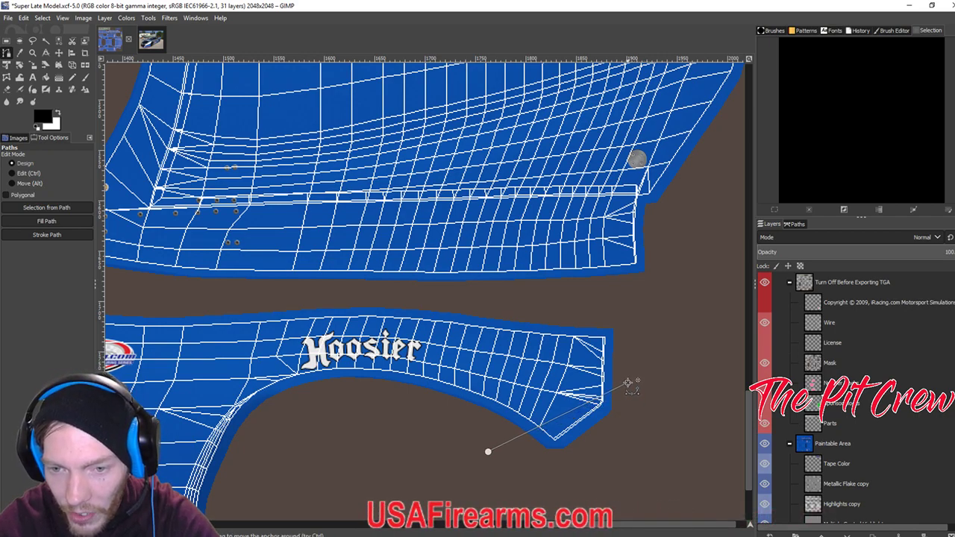
click(47, 234)
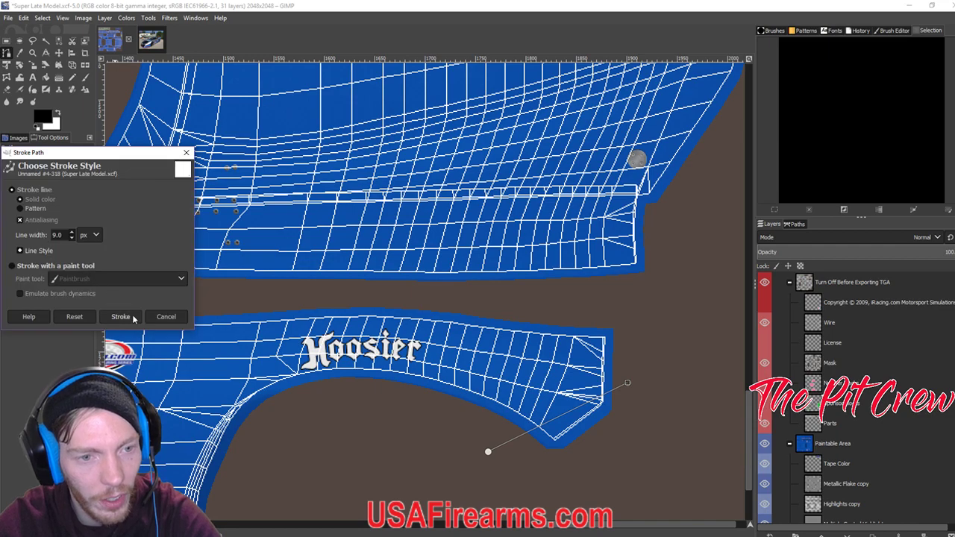
click(123, 318)
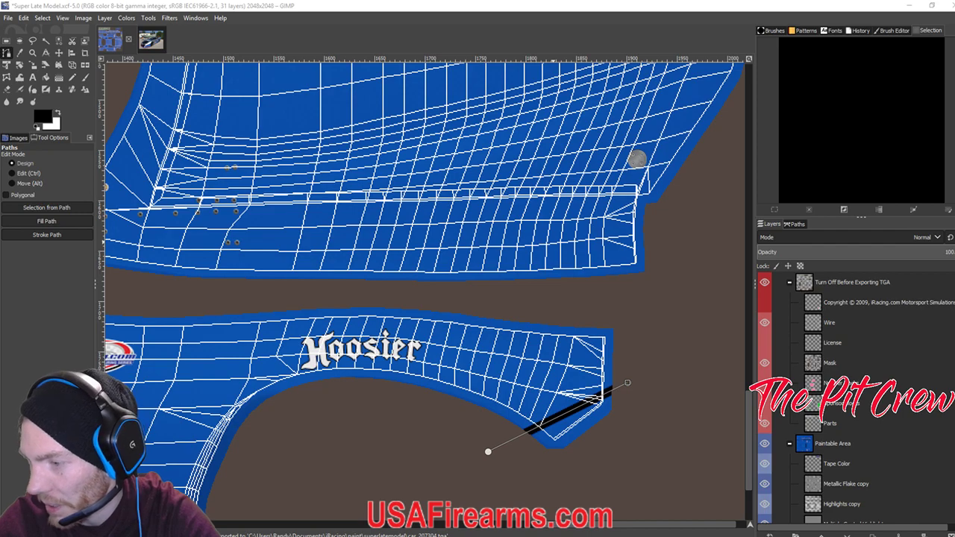
key(alt+Tab)
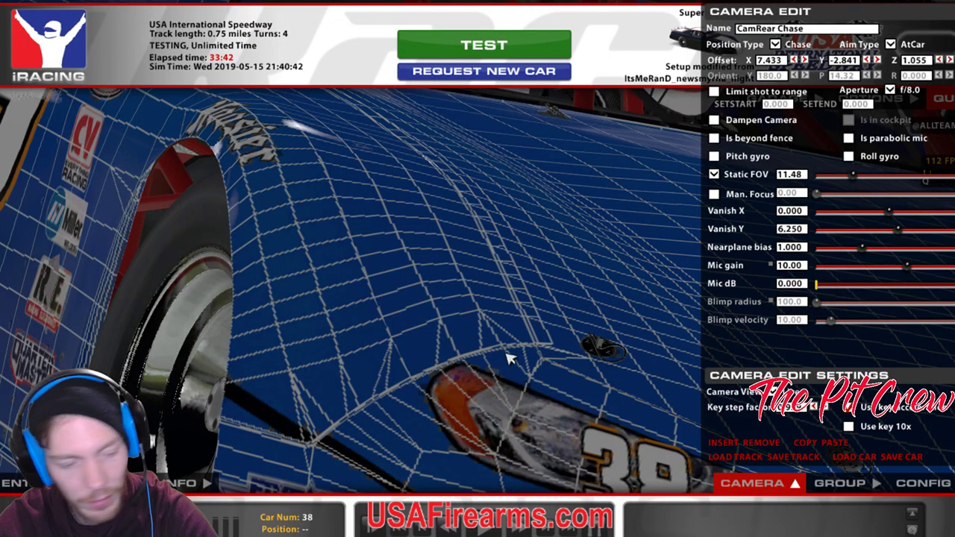
Reload car 38's paint twice in iRacing and zoom the camera out to show the whole car.
key(ctrl+r)
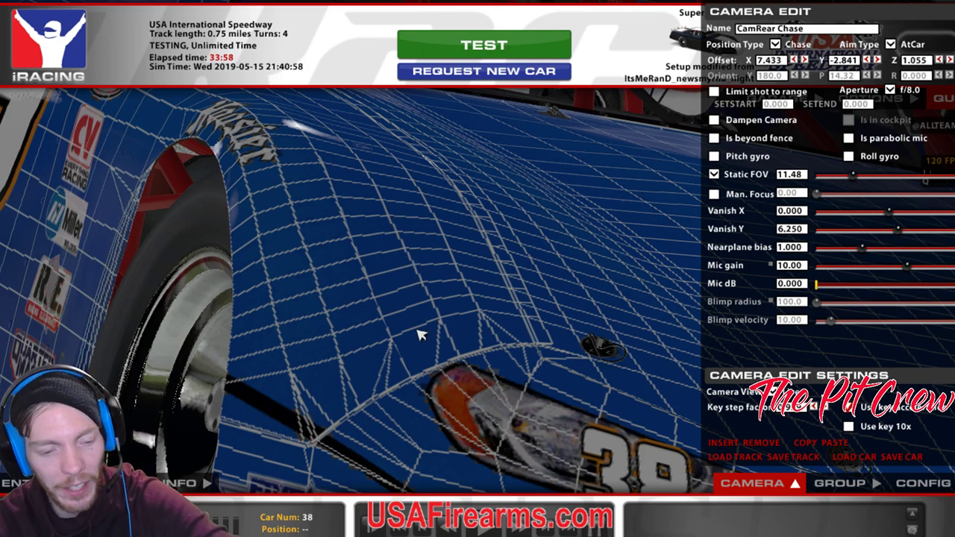
key(ctrl+r)
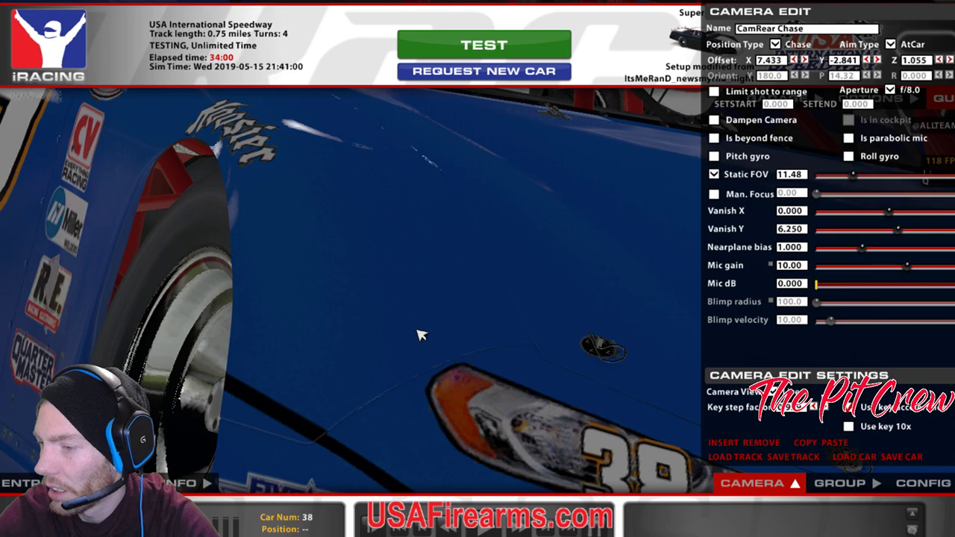
drag(852, 176, 884, 179)
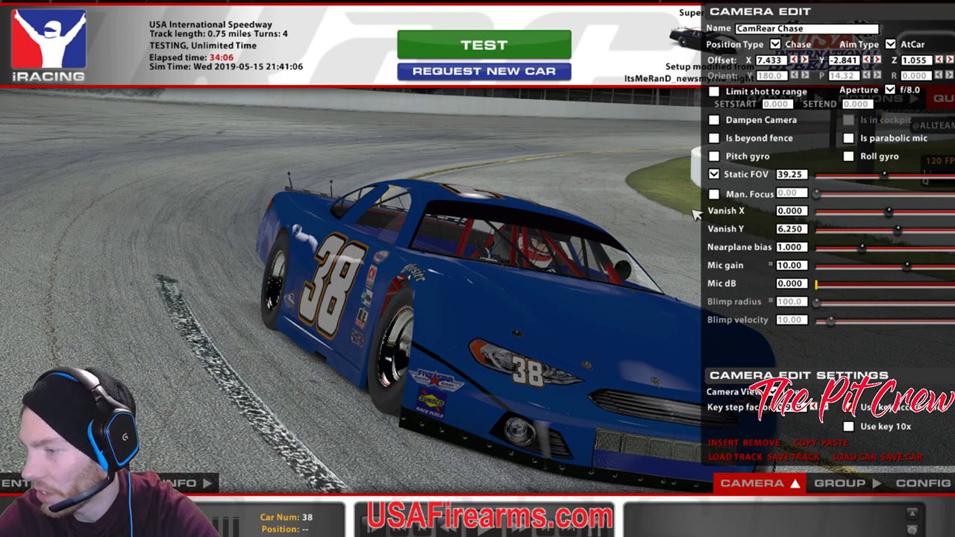
mouse_move(411, 535)
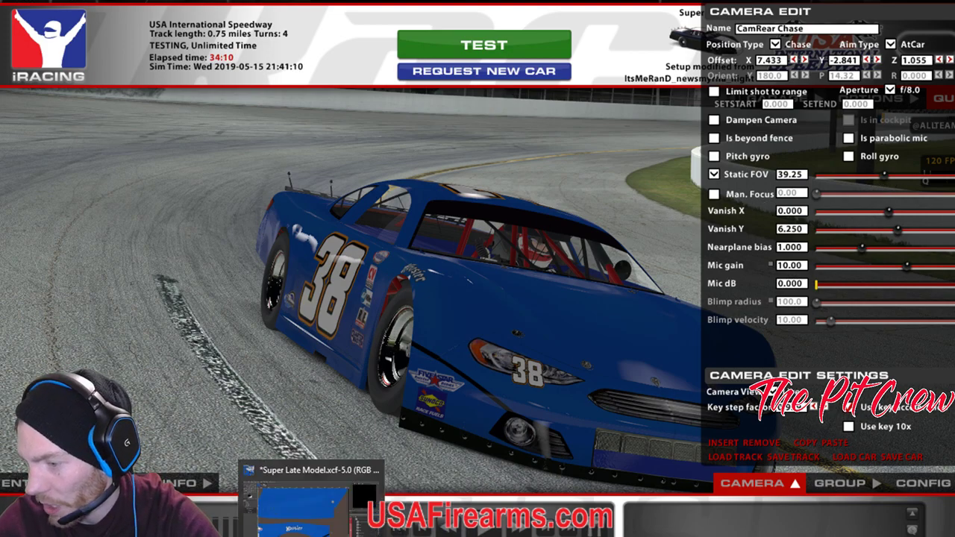
Back in GIMP, undo the old fender stroke, re-stroke the path black, and hide the wireframe.
click(625, 530)
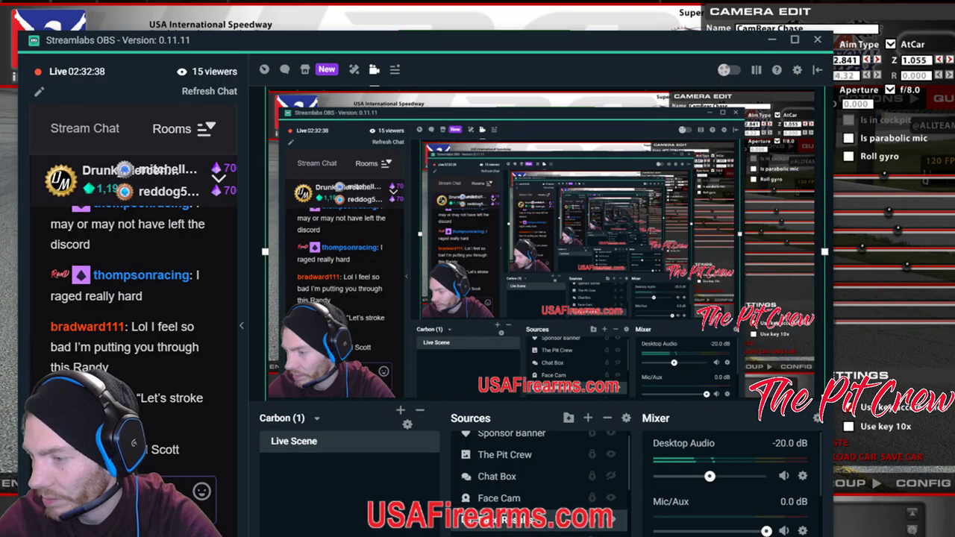
click(608, 531)
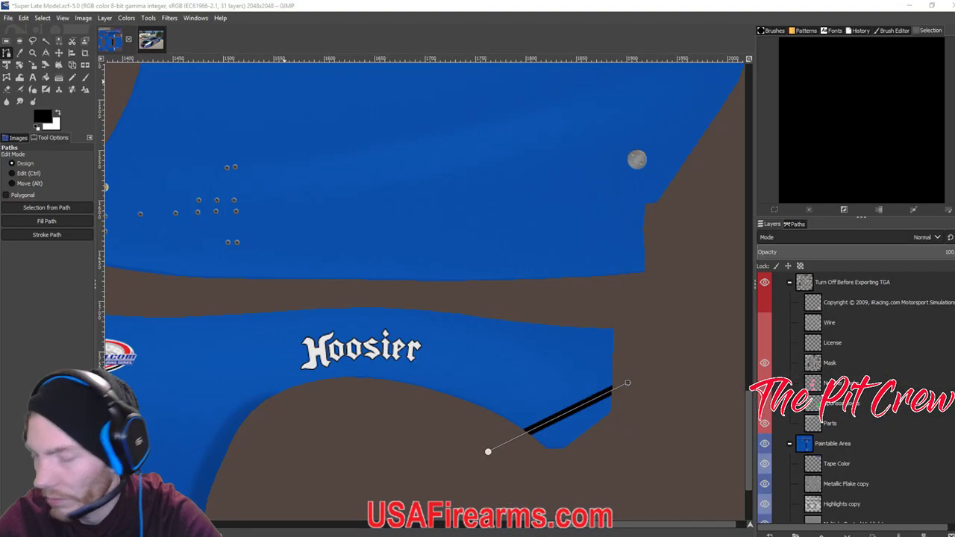
click(548, 6)
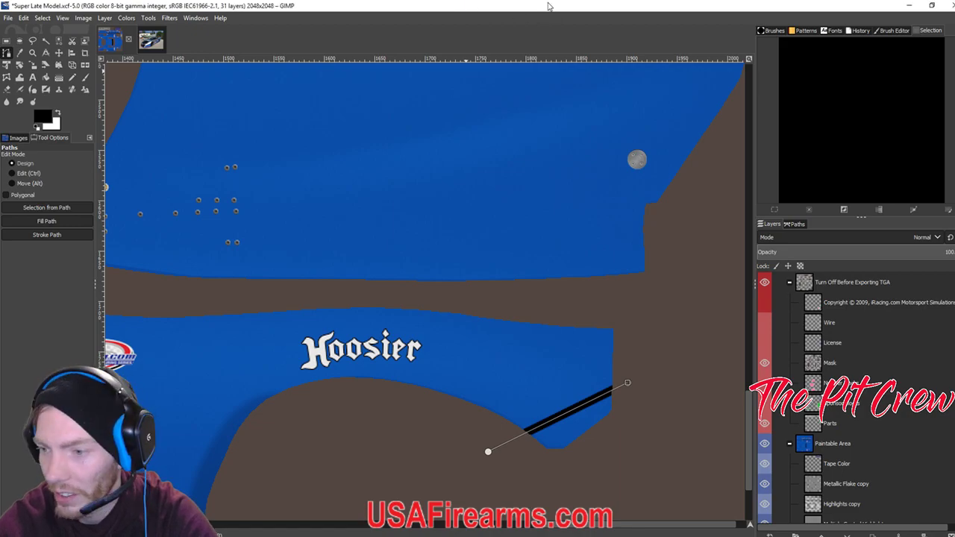
key(ctrl+z)
key(ctrl+z)
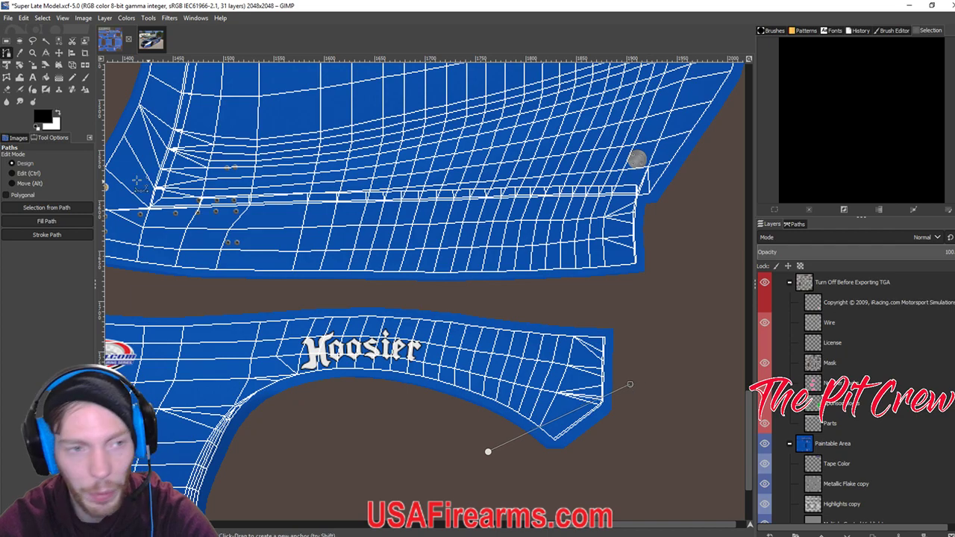
click(47, 235)
click(119, 321)
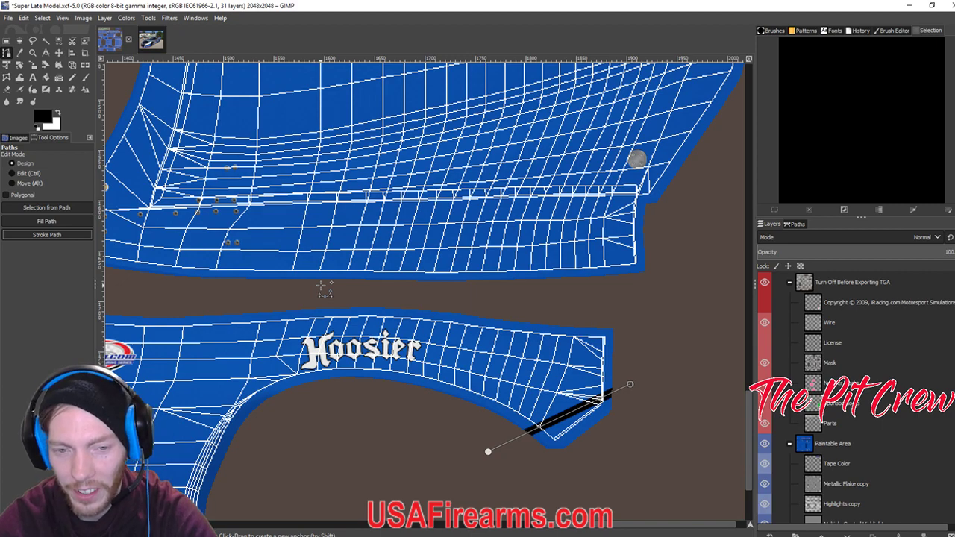
click(765, 322)
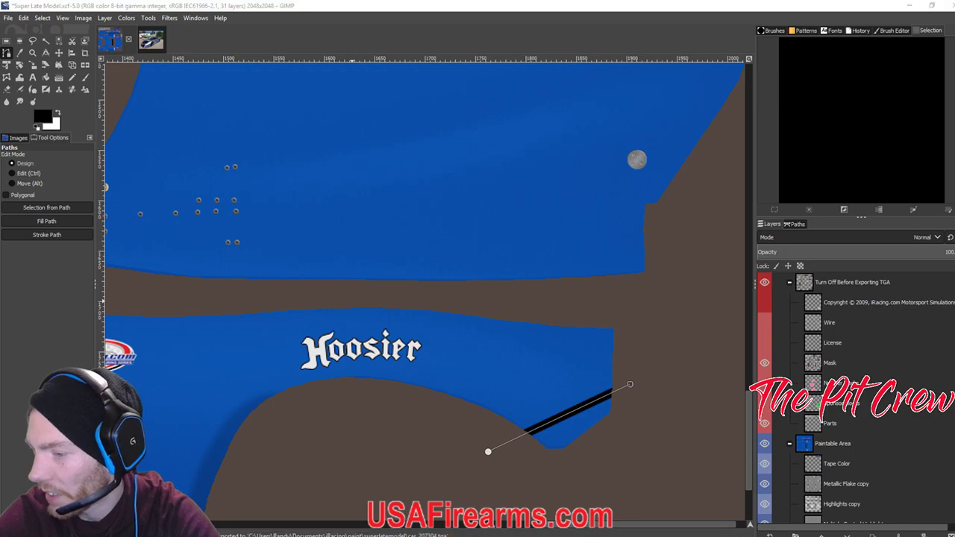
Reload the paint in iRacing and zoom in and out on car 38's fender pinstripe.
key(alt+Tab)
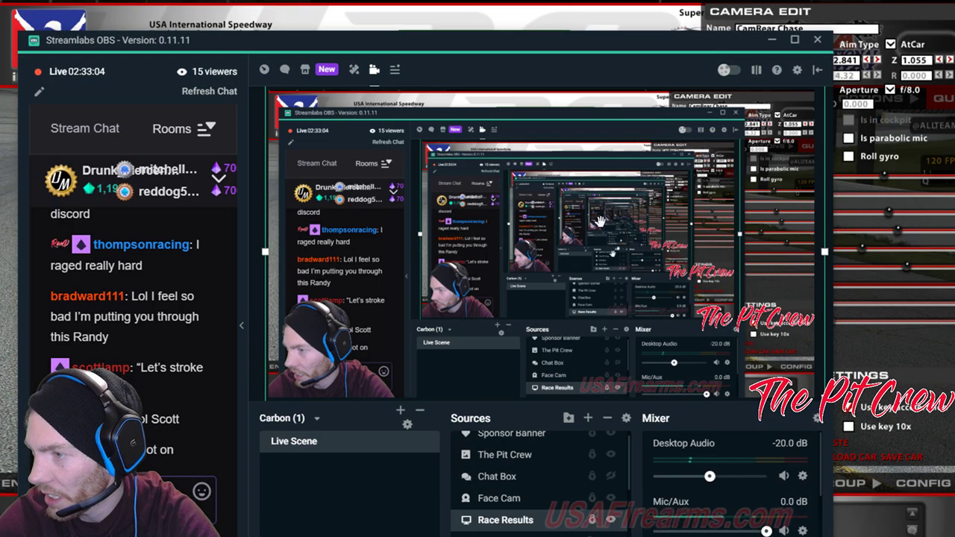
key(ctrl+r)
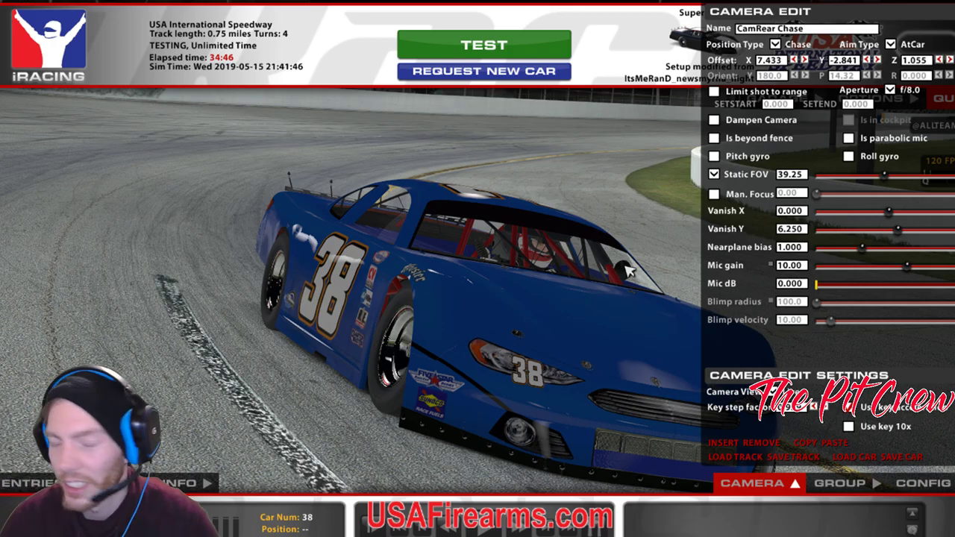
mouse_move(885, 176)
mouse_down()
mouse_move(857, 177)
mouse_move(901, 177)
mouse_move(892, 176)
mouse_up()
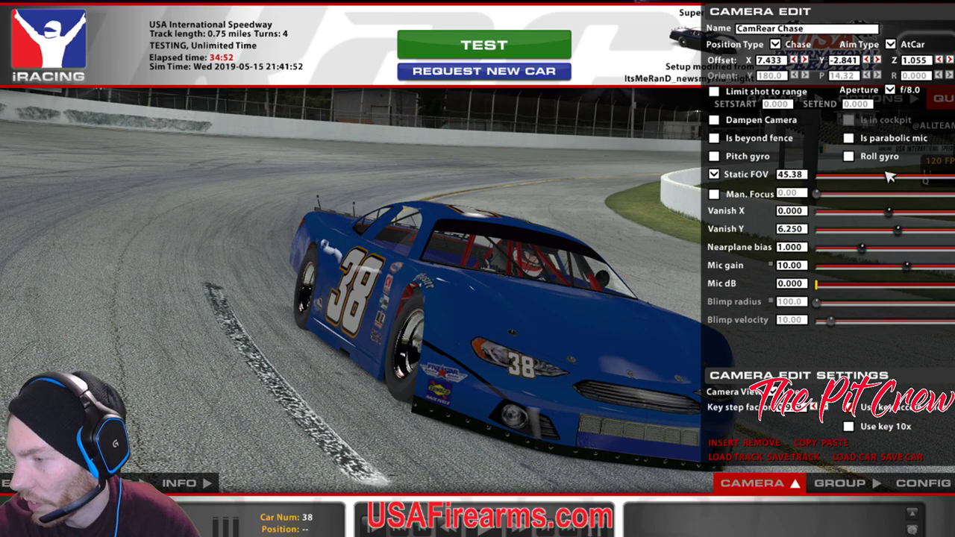
mouse_move(890, 177)
mouse_down()
mouse_move(917, 177)
mouse_move(849, 177)
mouse_move(898, 174)
mouse_up()
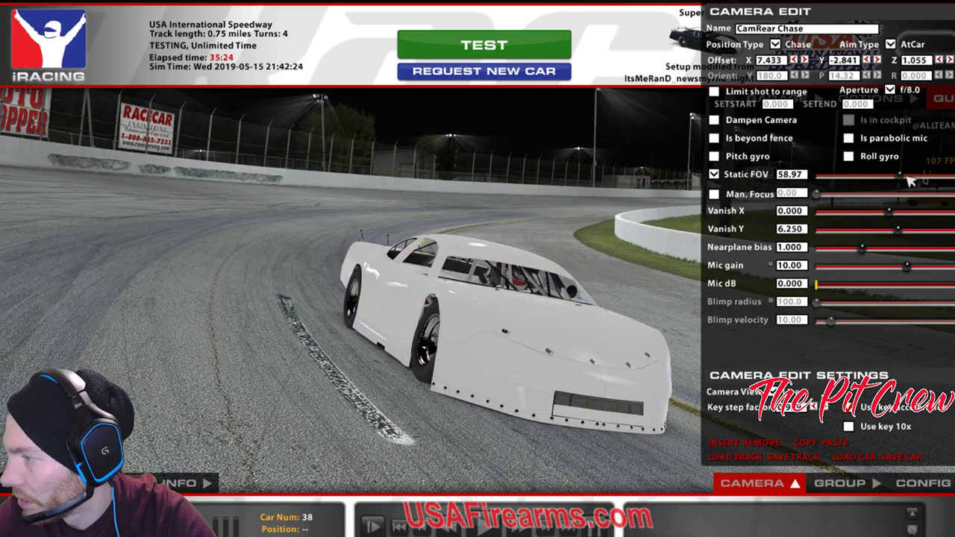
drag(900, 177, 863, 177)
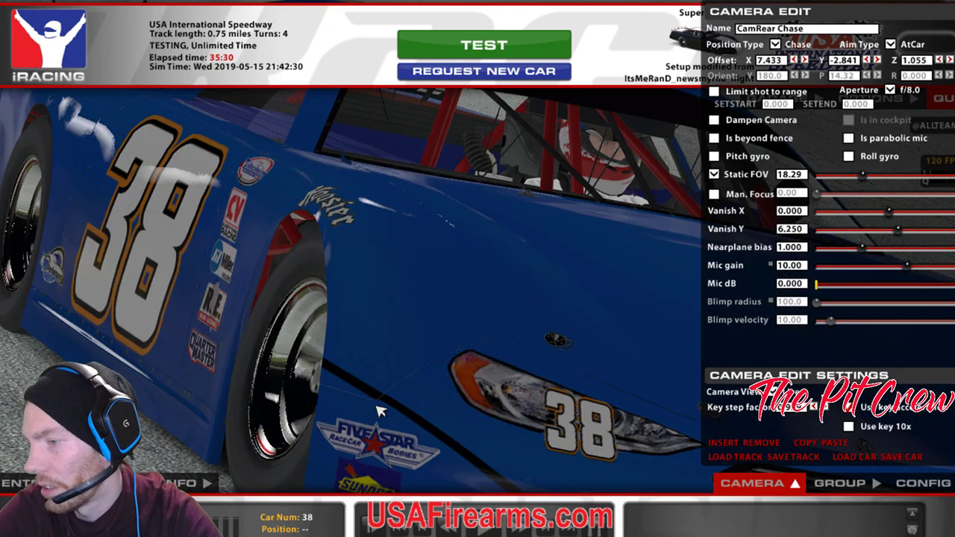
drag(862, 179, 893, 181)
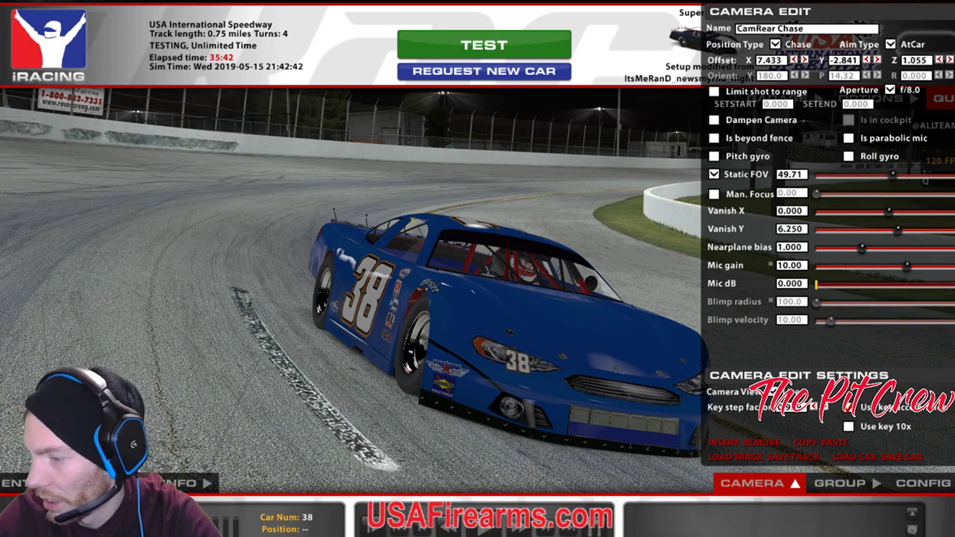
key(alt+Tab)
key(alt+Tab)
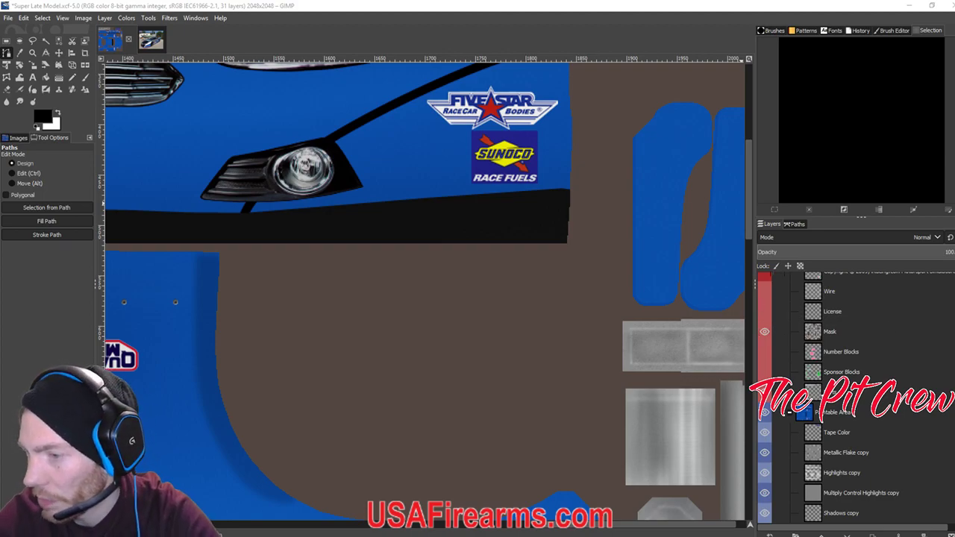
Select the Front line layer, add a path anchor below the nose panel, and zoom out to the full texture.
scroll(791, 414, down, 6)
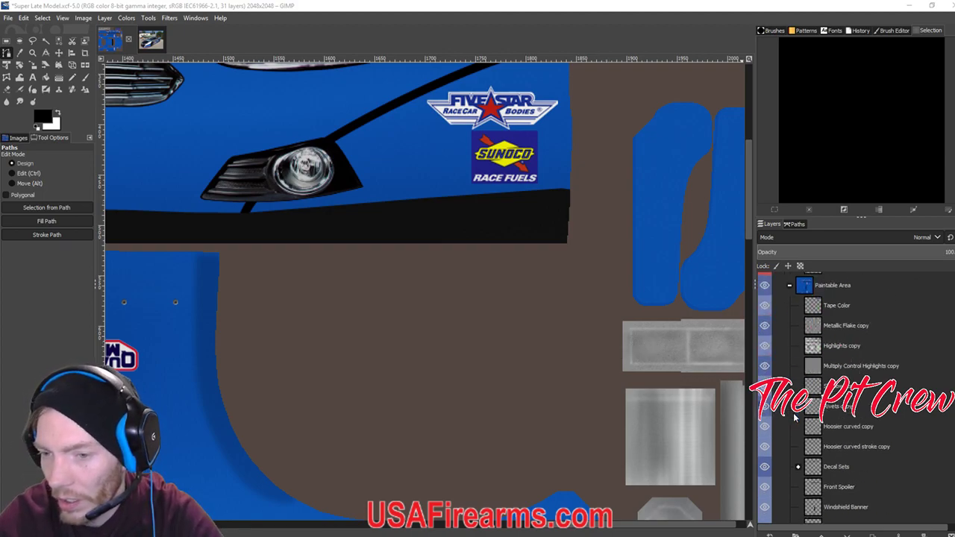
click(816, 498)
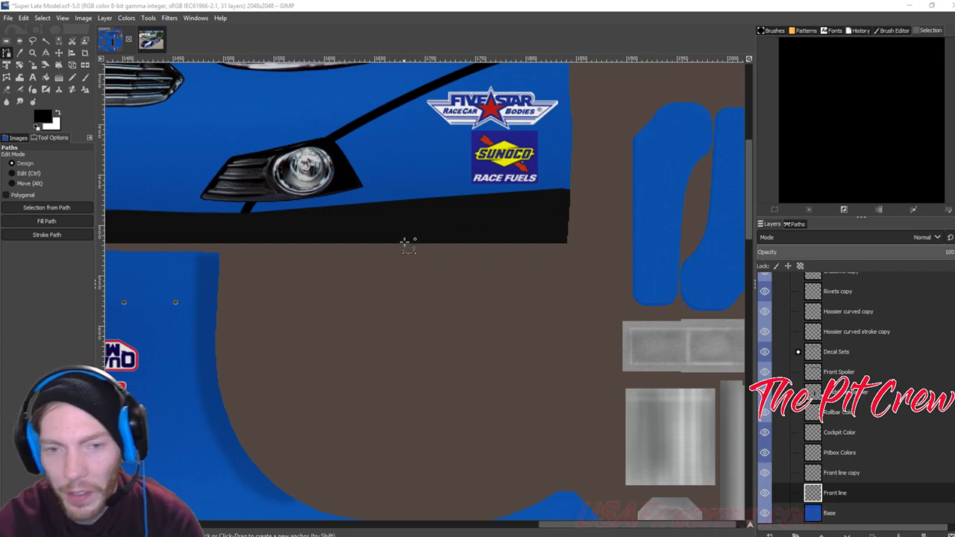
click(459, 333)
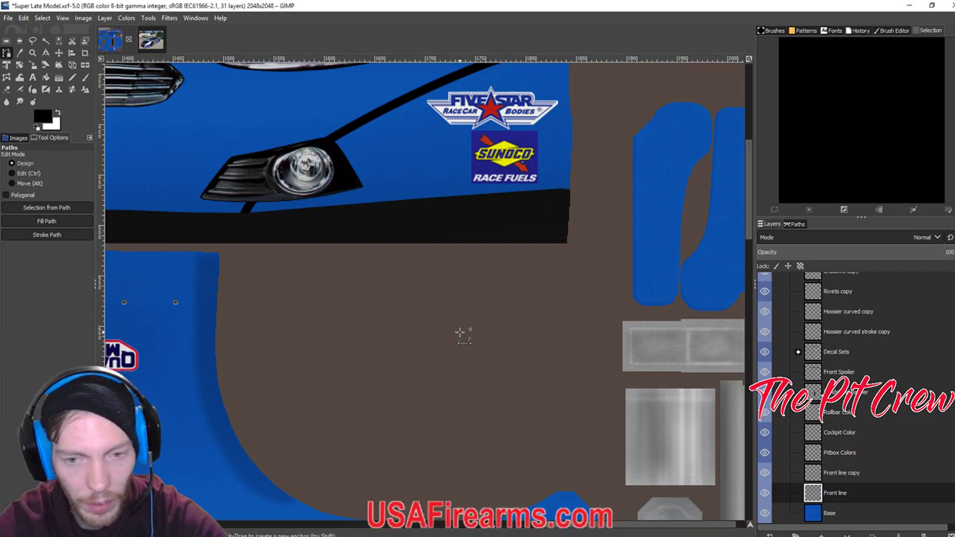
scroll(459, 332, down, 4)
drag(491, 343, 393, 209)
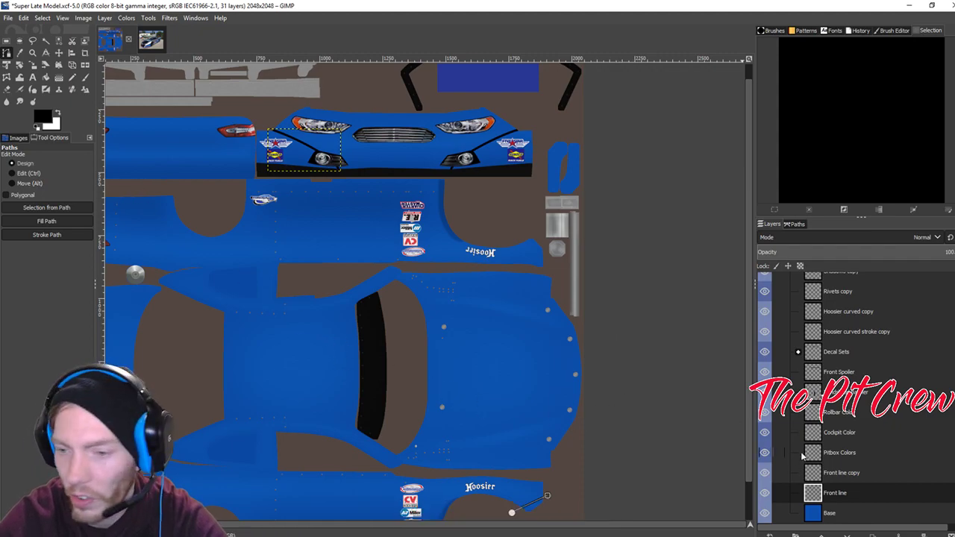
Move the Front line copy layer higher, make it active, and add a new layer.
drag(836, 477, 838, 454)
click(842, 491)
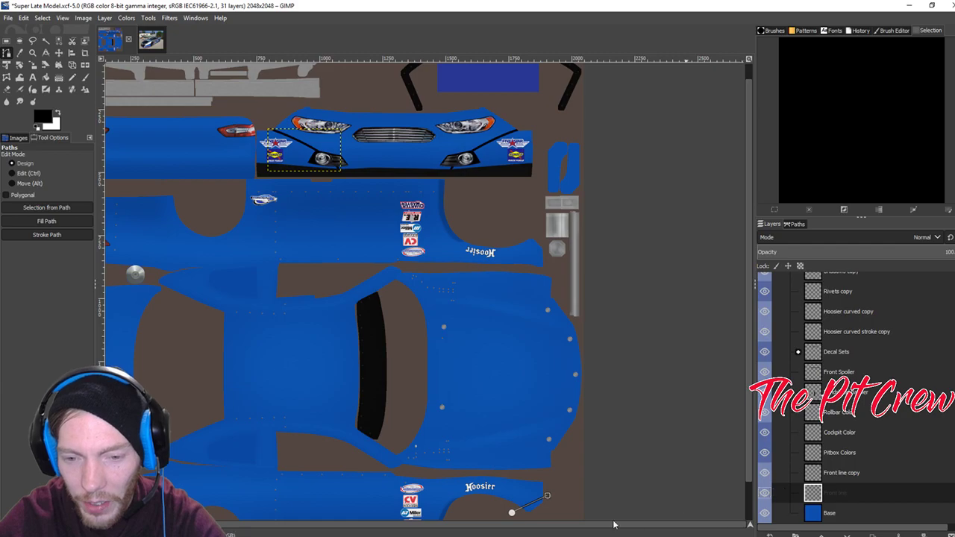
click(835, 478)
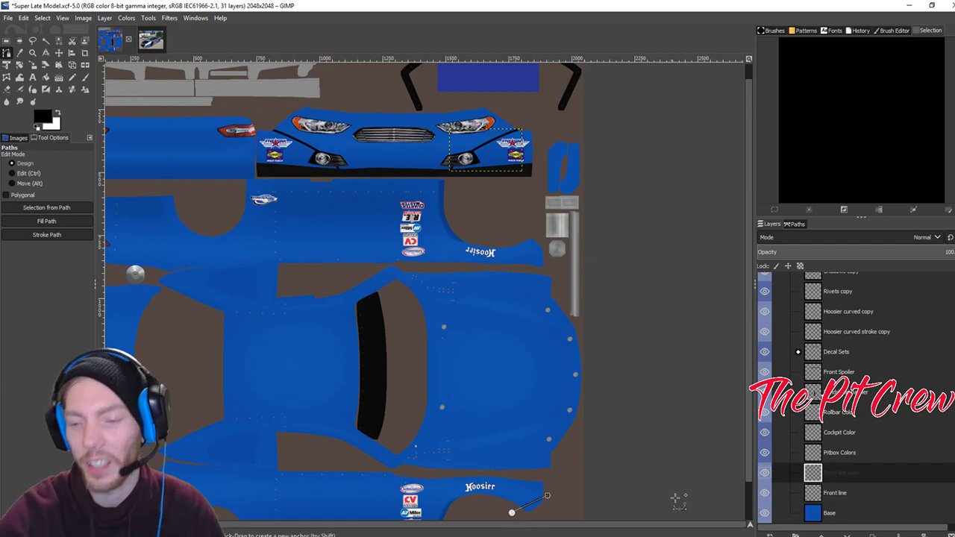
click(769, 534)
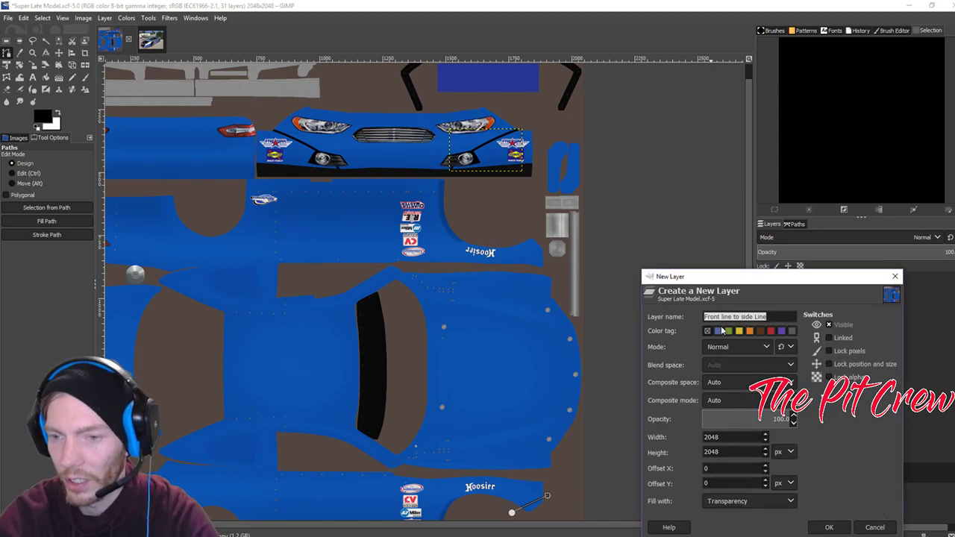
Create the 'Front line to side Line' layer and try cropping it to content, dismissing the empty-layer warning.
key(End)
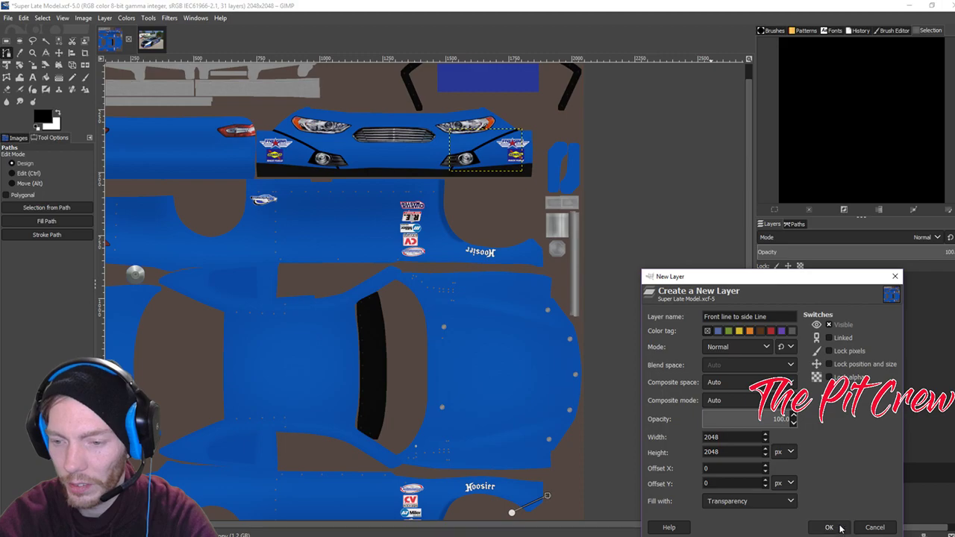
click(829, 527)
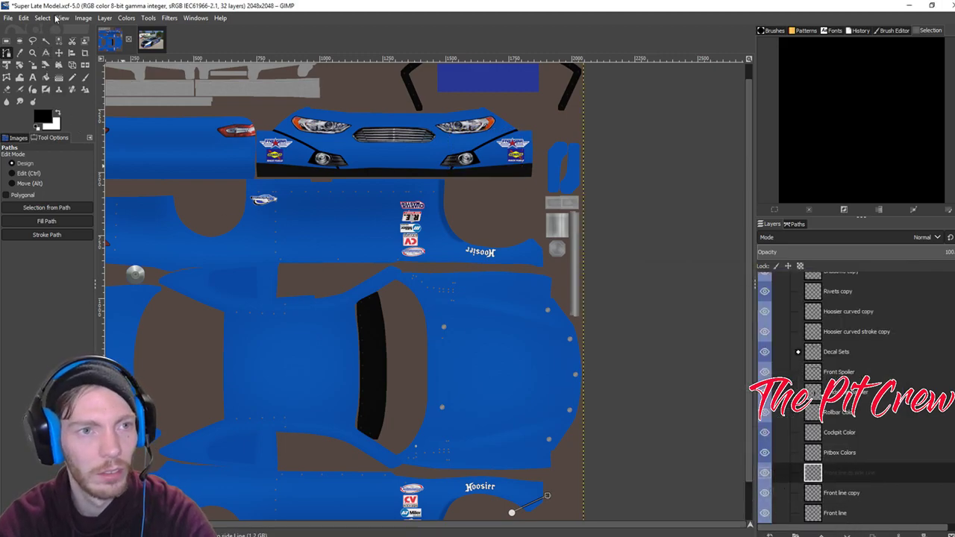
click(105, 17)
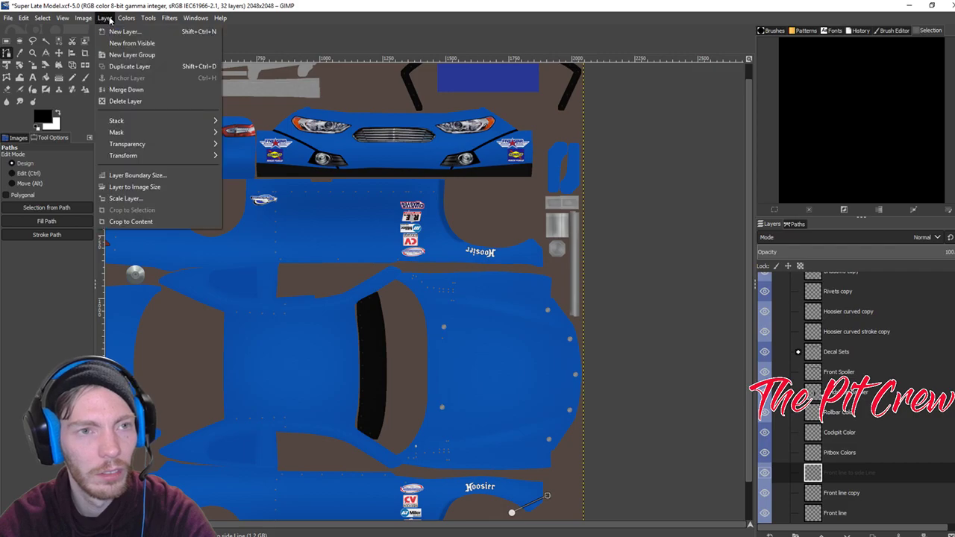
click(146, 222)
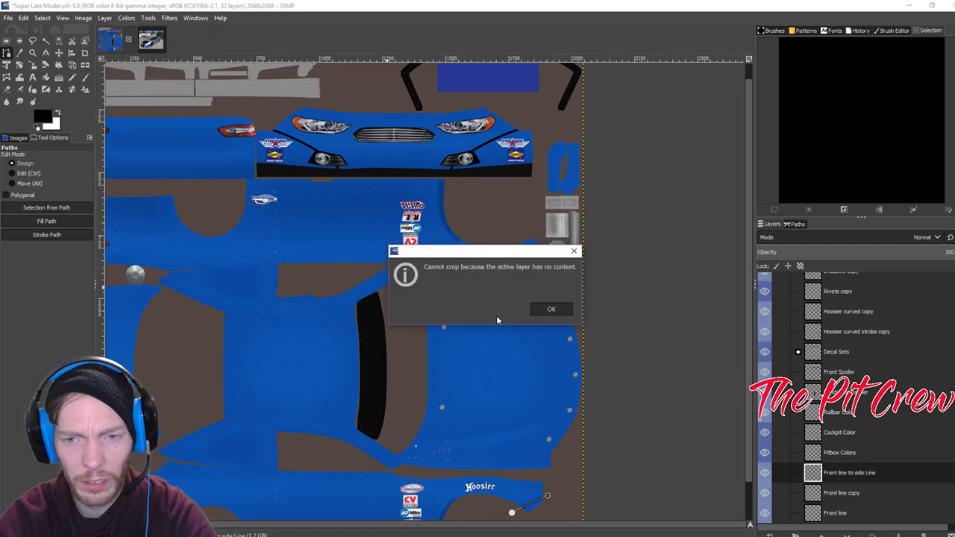
click(552, 308)
Return to the Front line to side Line layer, select the fender stripe by colour, then clear the selection.
scroll(858, 500, down, 1)
click(844, 478)
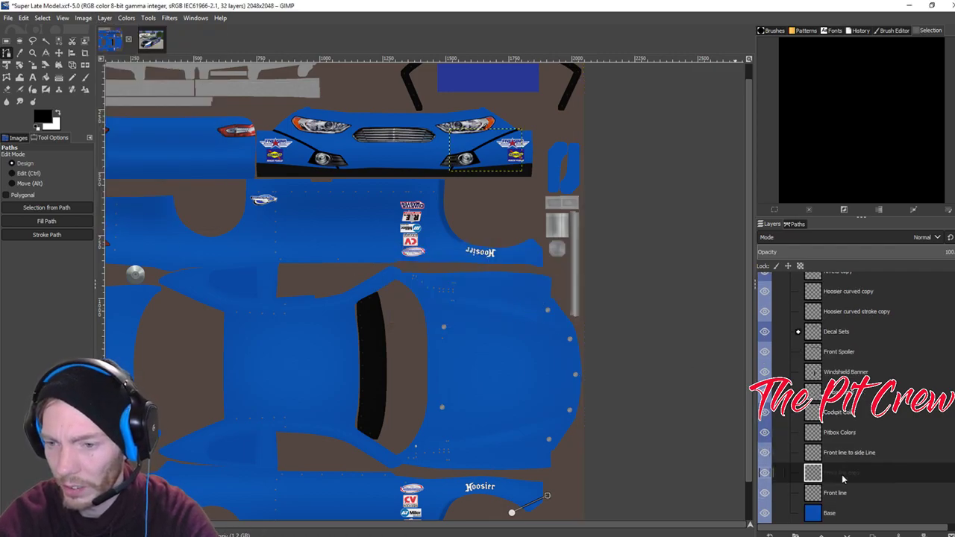
click(854, 453)
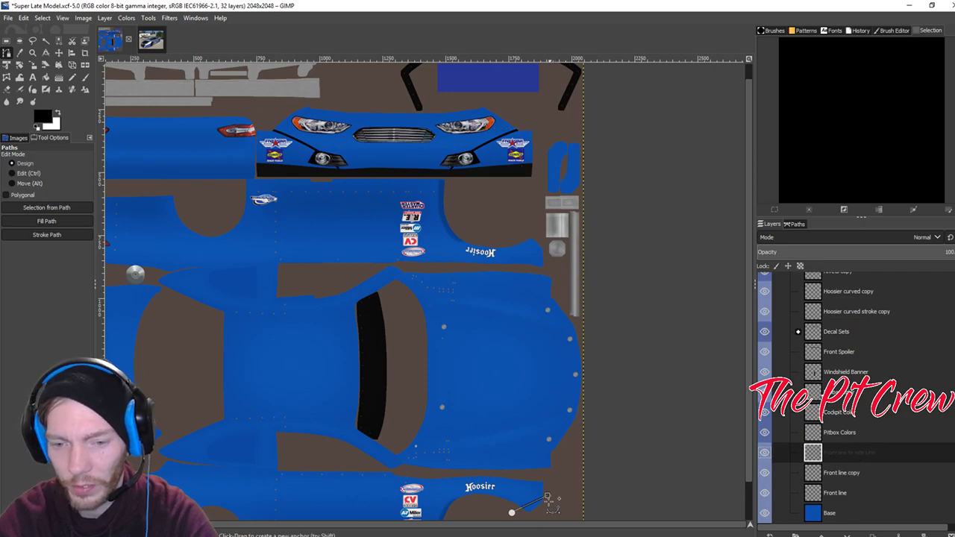
click(45, 40)
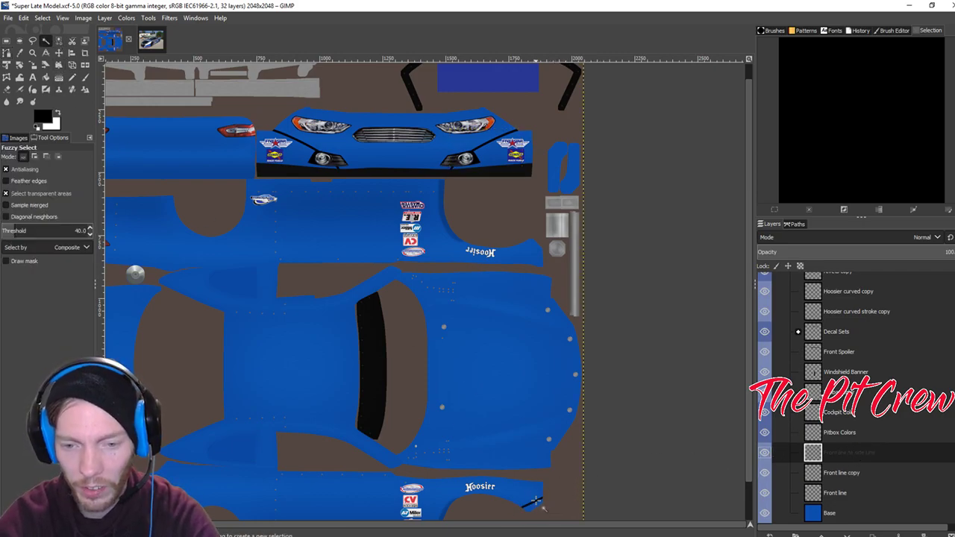
click(585, 505)
click(601, 486)
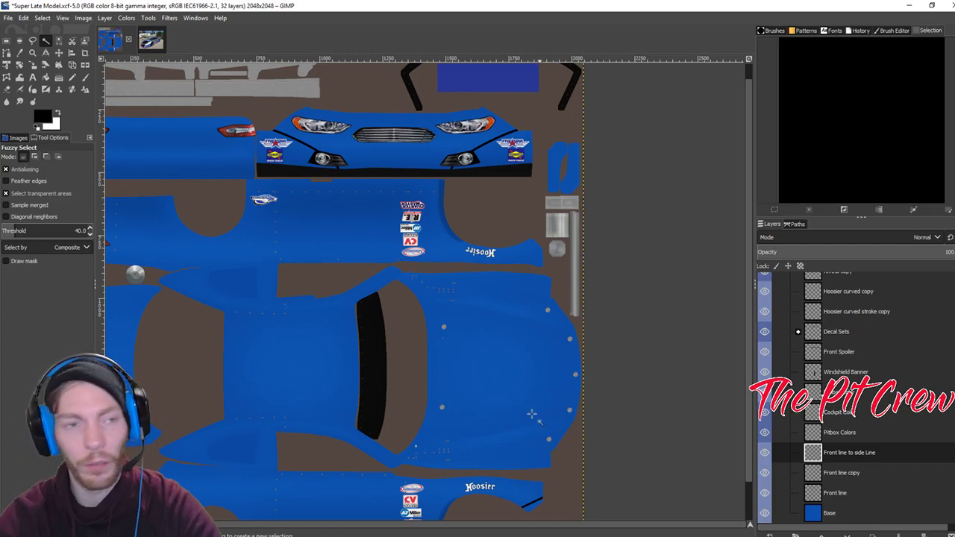
Draw a diagonal path on the side panel and stroke it black at 8 px.
click(7, 52)
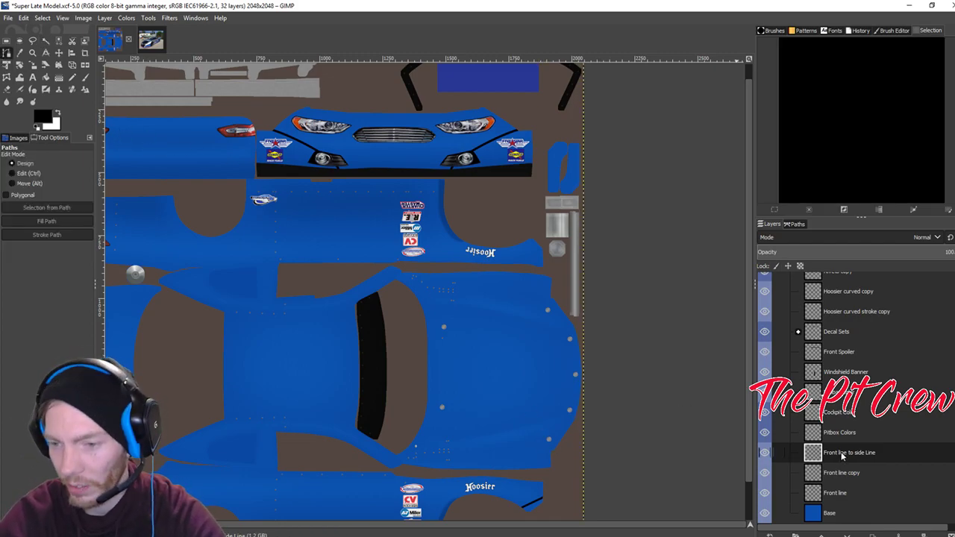
scroll(539, 298, up, 2)
scroll(539, 298, down, 2)
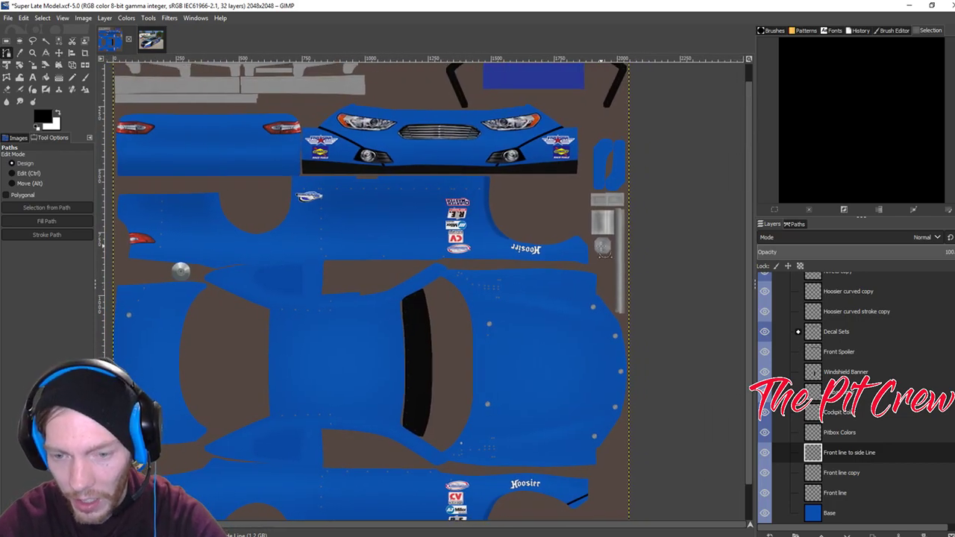
click(567, 235)
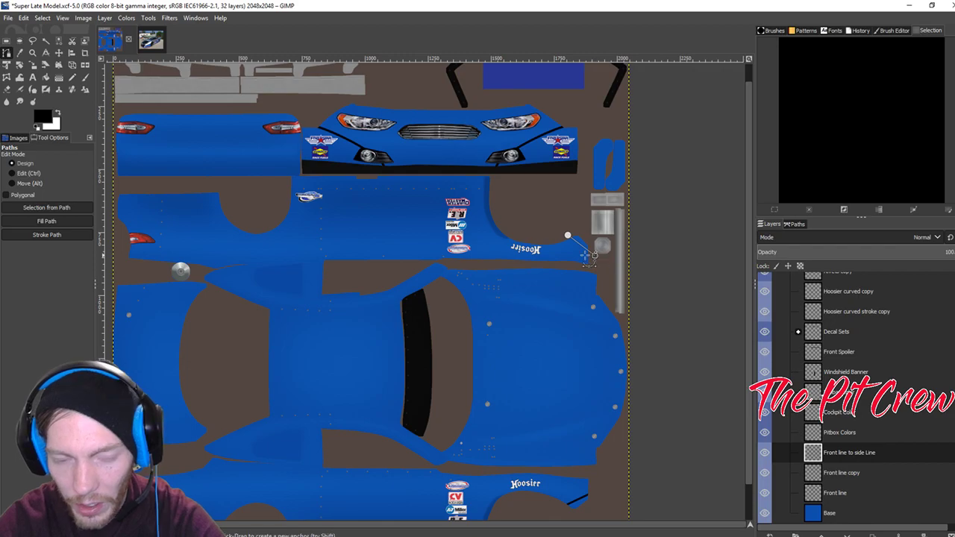
click(43, 234)
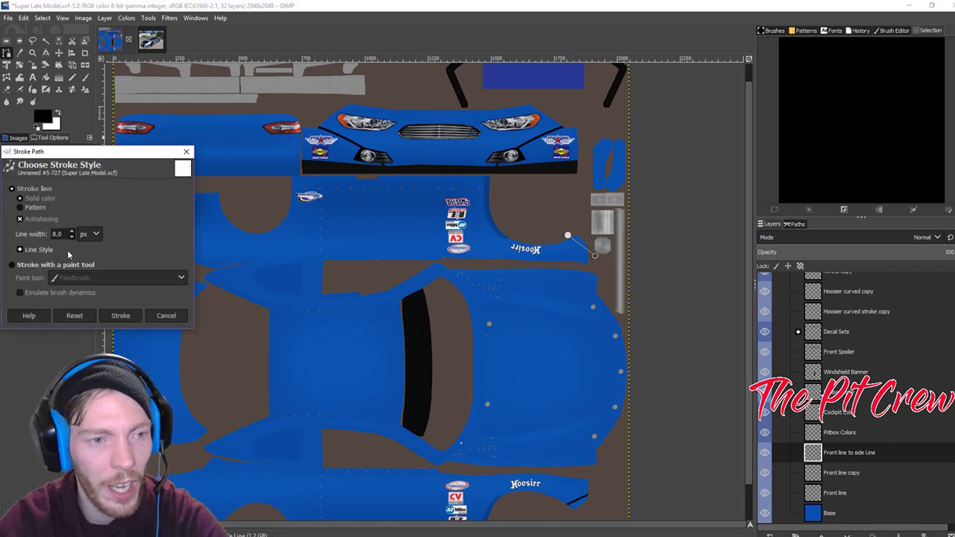
click(122, 316)
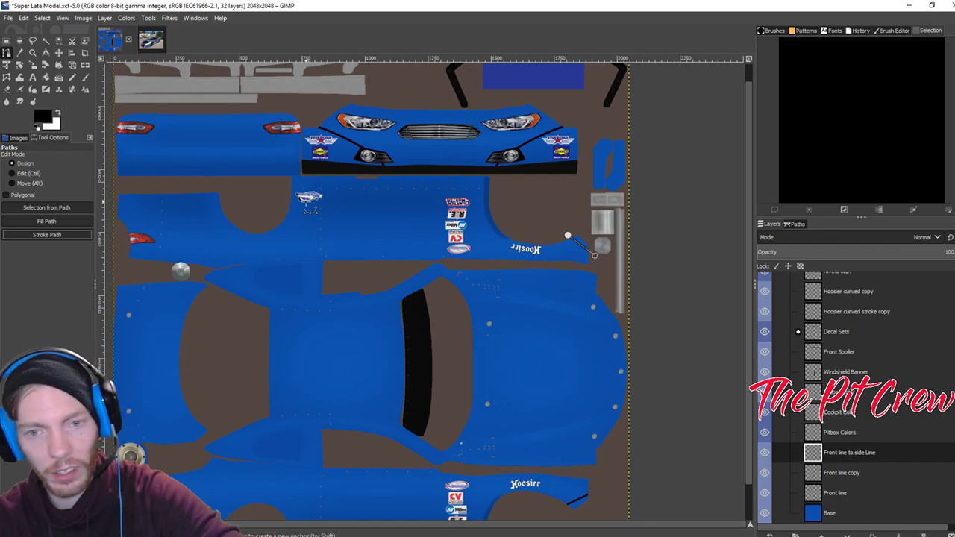
Zoom in and export the texture as car_207304.tga.
scroll(565, 213, up, 3)
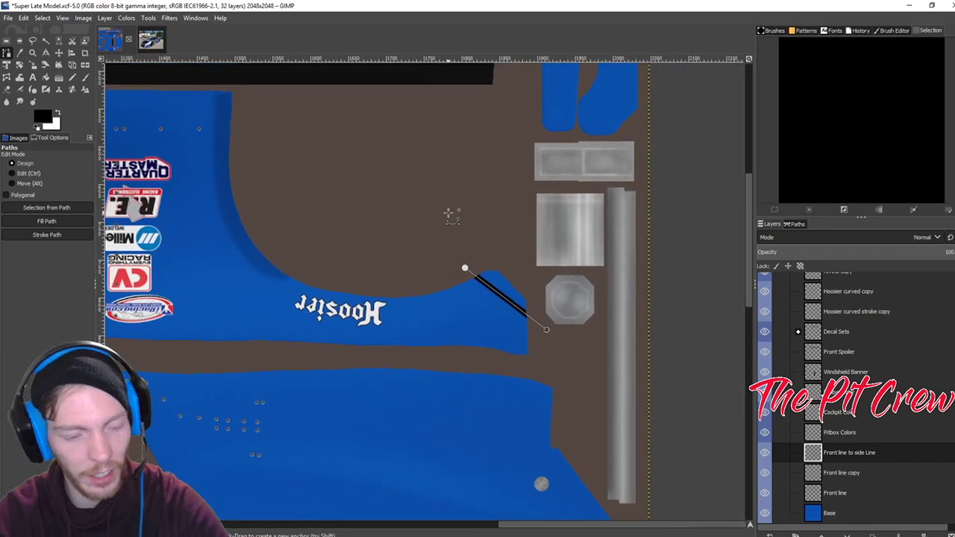
key(ctrl)
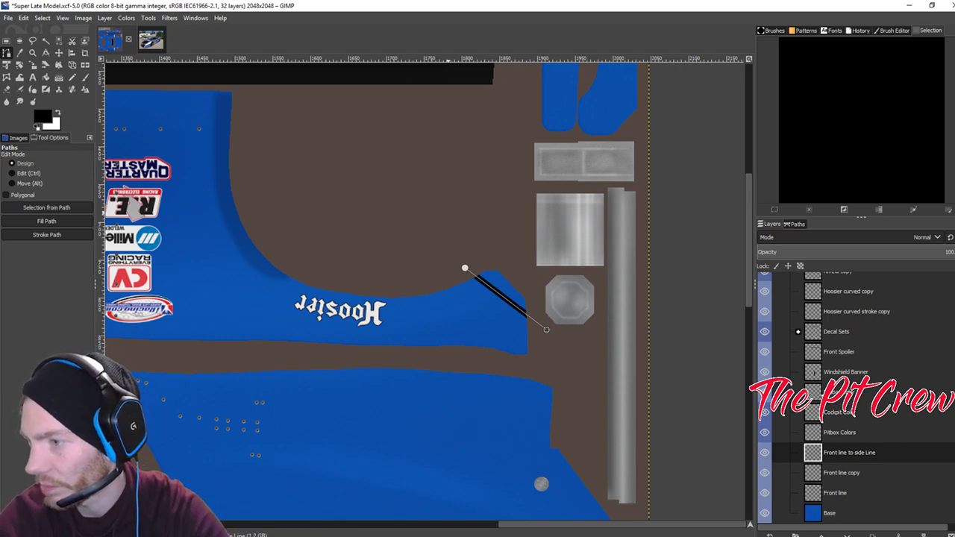
key(ctrl+e)
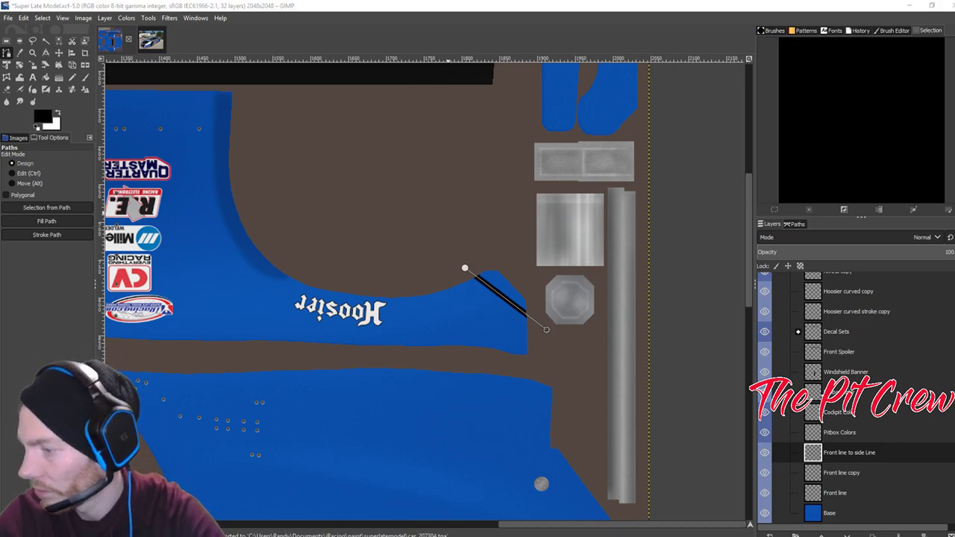
key(alt+Tab)
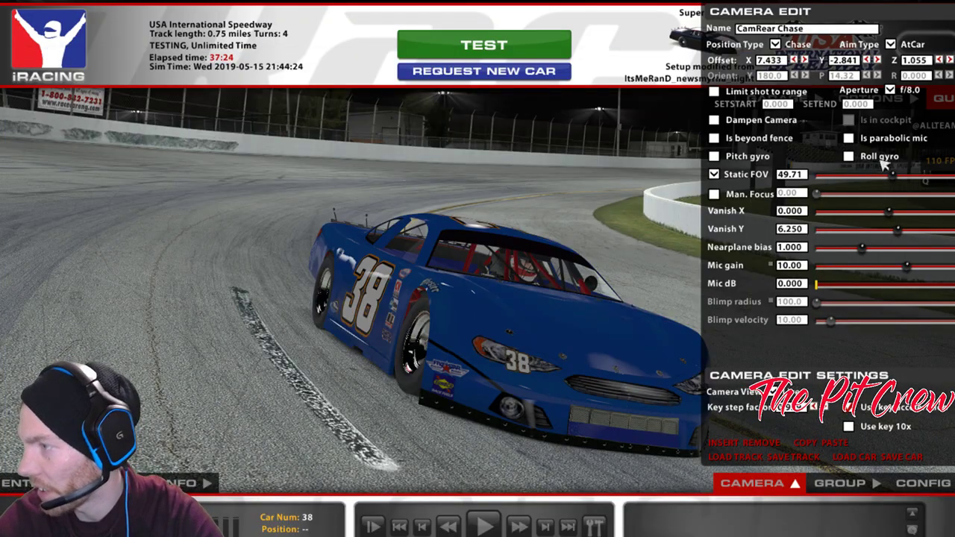
Swing the camera to the car's other side and reload the #38 car's paint before returning to GIMP.
click(876, 60)
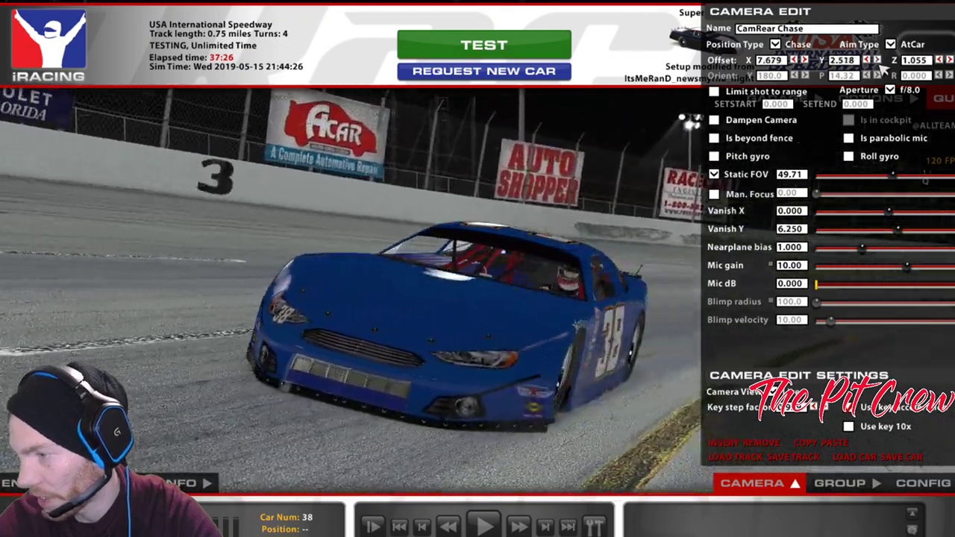
key(ctrl+r)
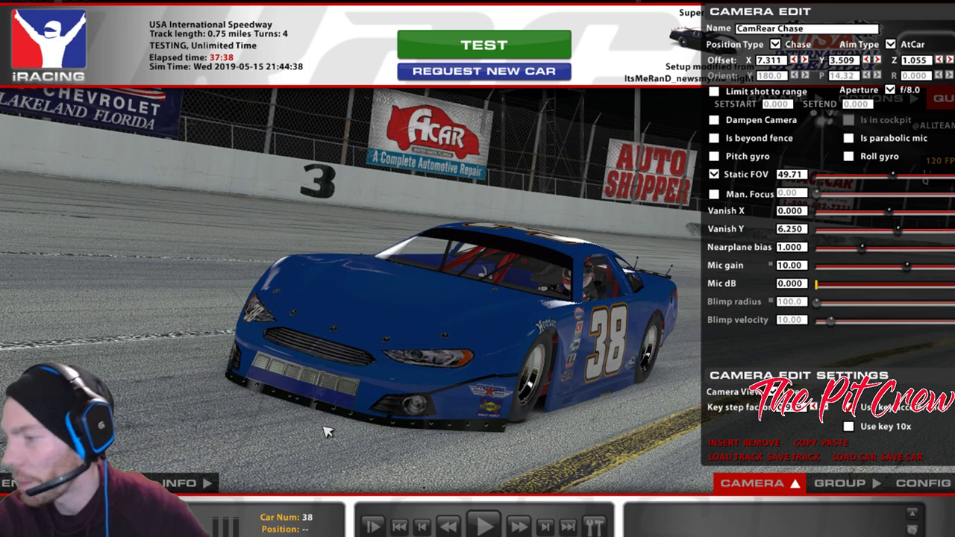
key(alt+Tab)
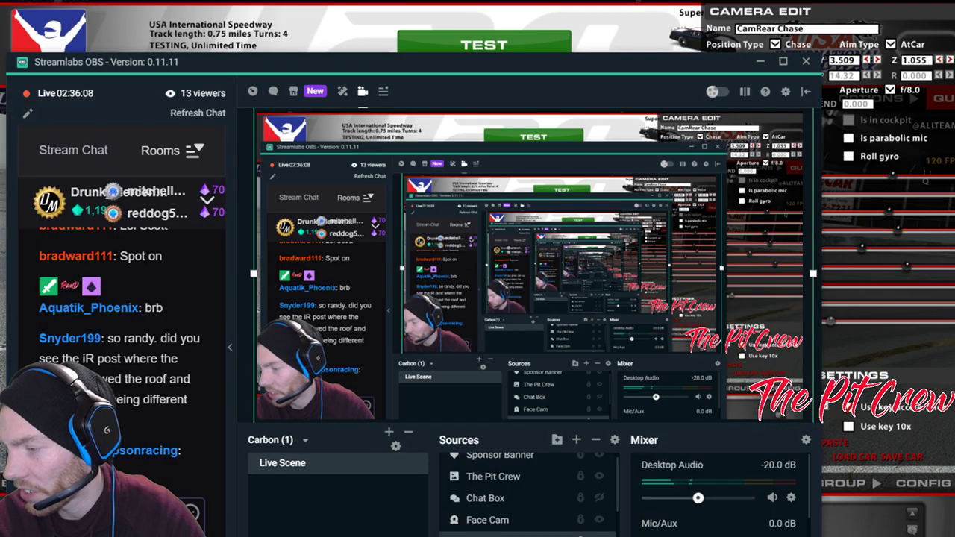
key(alt+Tab)
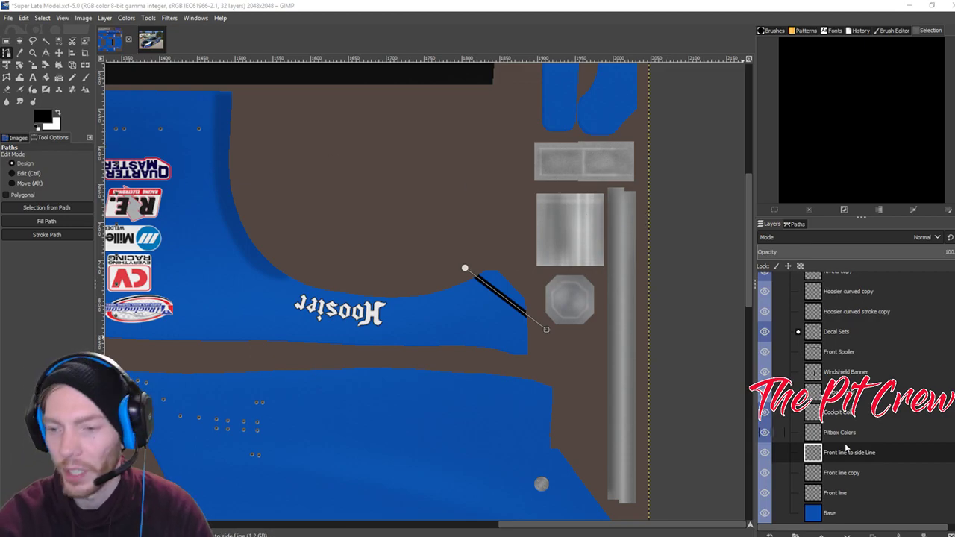
Select the stripe layer's outline, nudge the black stripe slightly left and down, and re-export car_207304.tga.
right_click(851, 452)
click(888, 409)
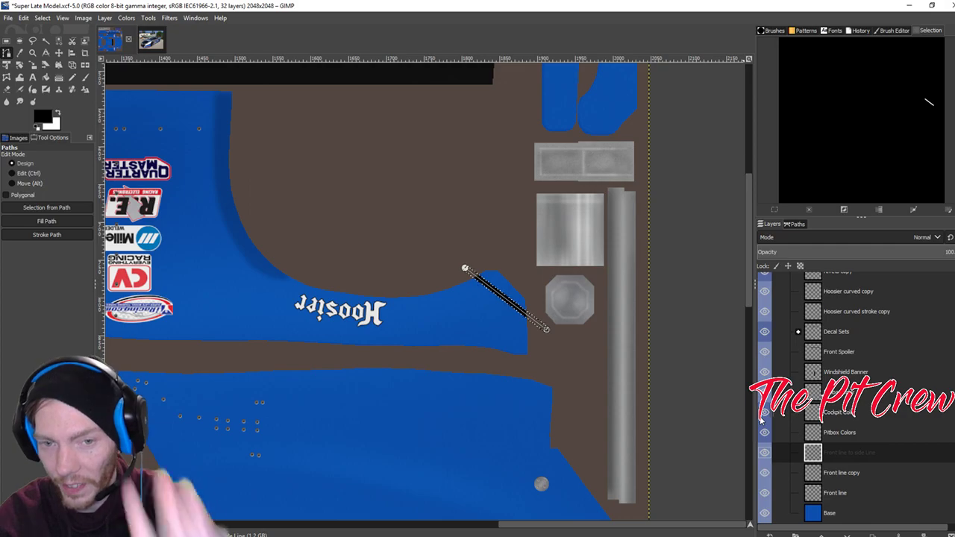
click(58, 52)
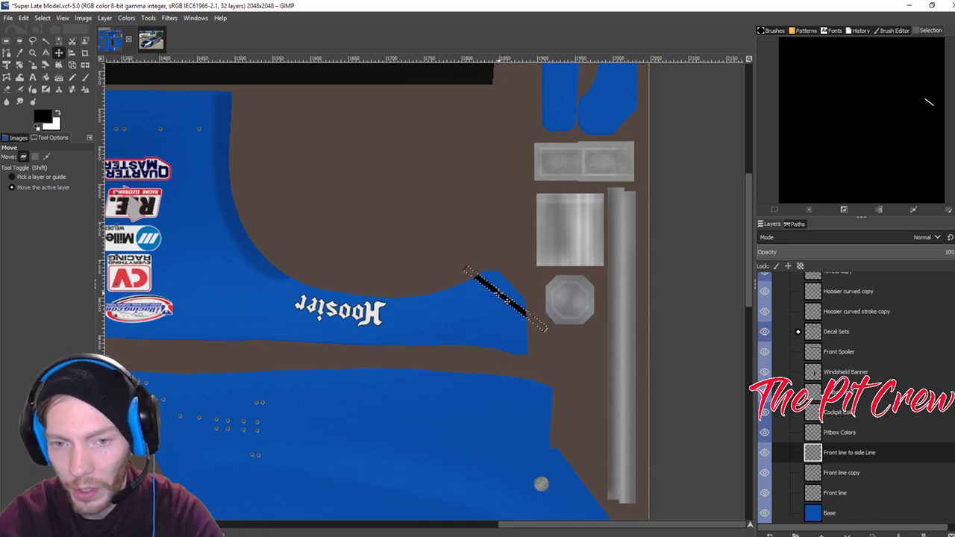
drag(499, 293, 496, 296)
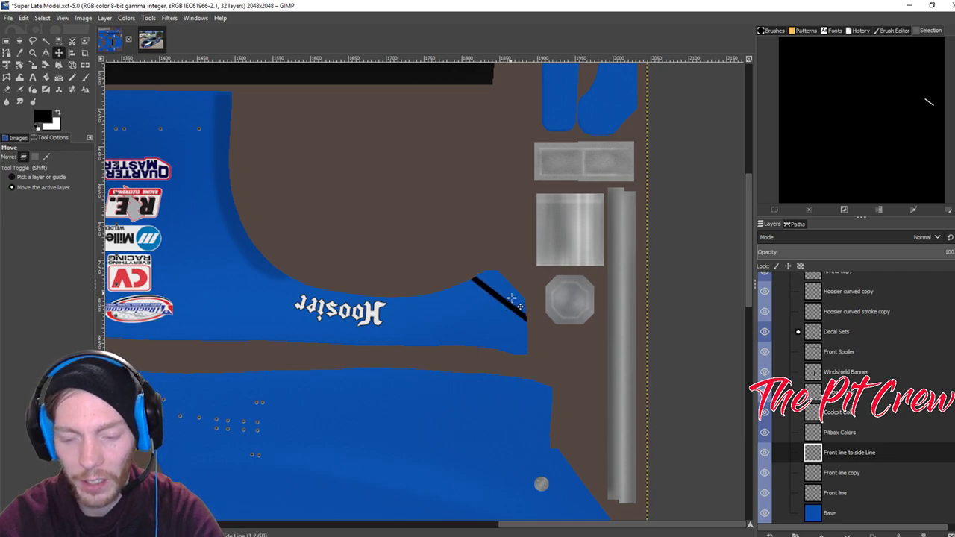
key(ctrl)
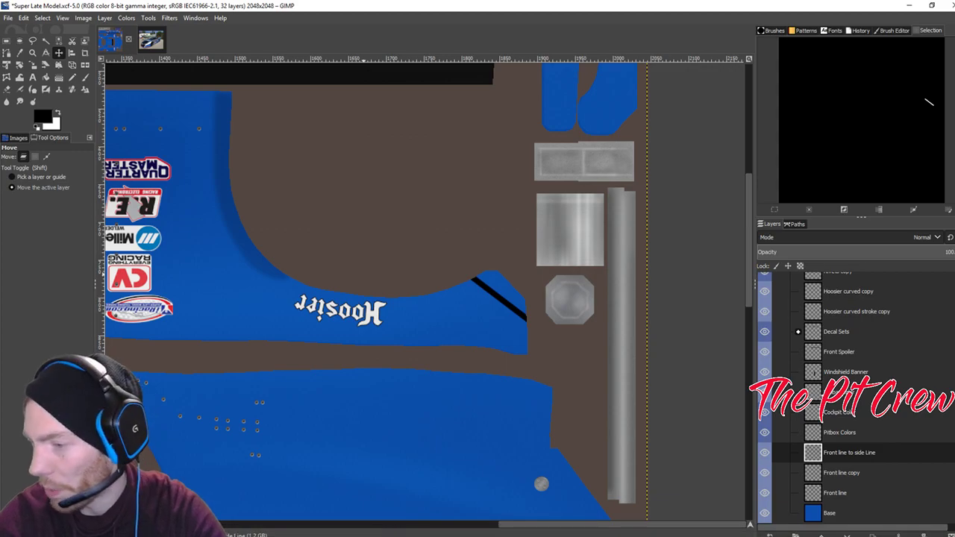
key(ctrl+e)
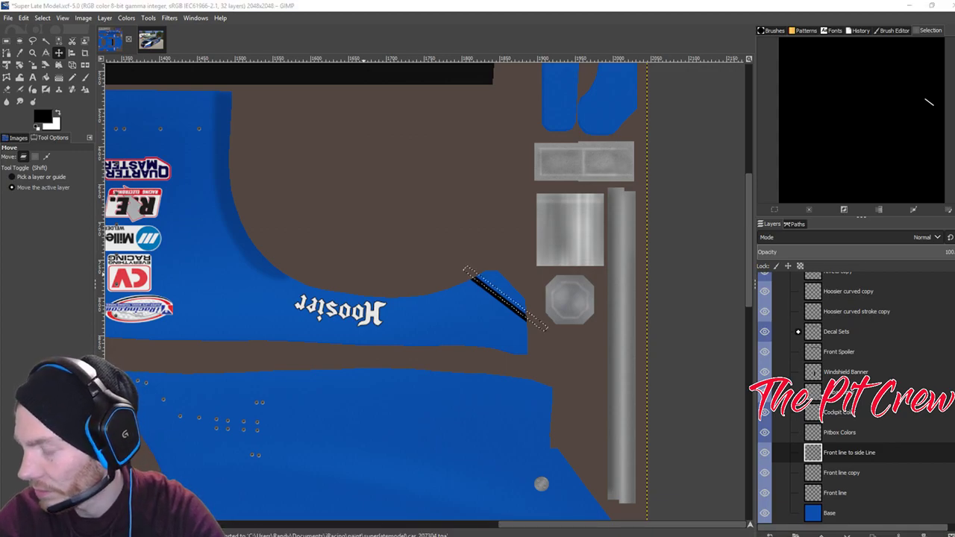
Reload the paint in iRacing and step the camera offset around the #38 car to check the nudged stripe.
key(alt+tab)
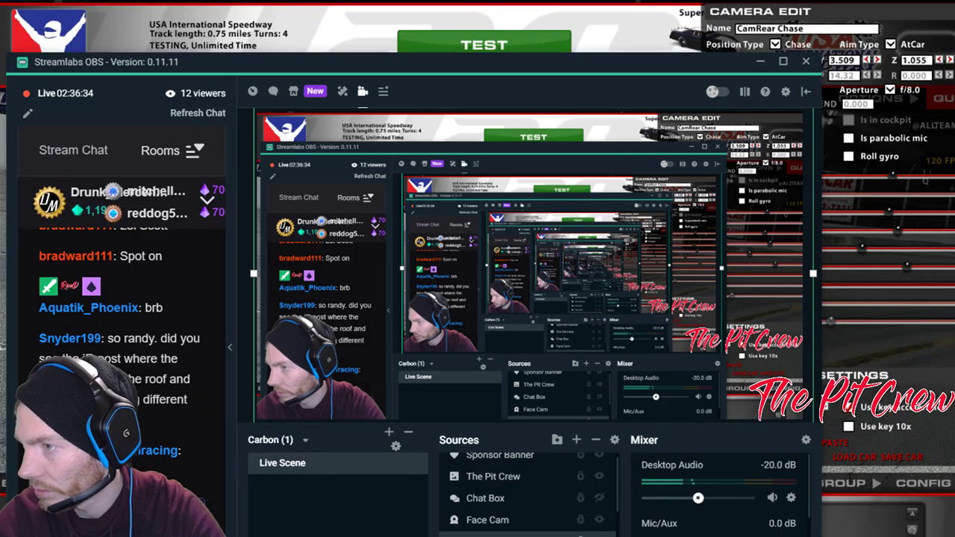
key(alt+tab)
key(ctrl+r)
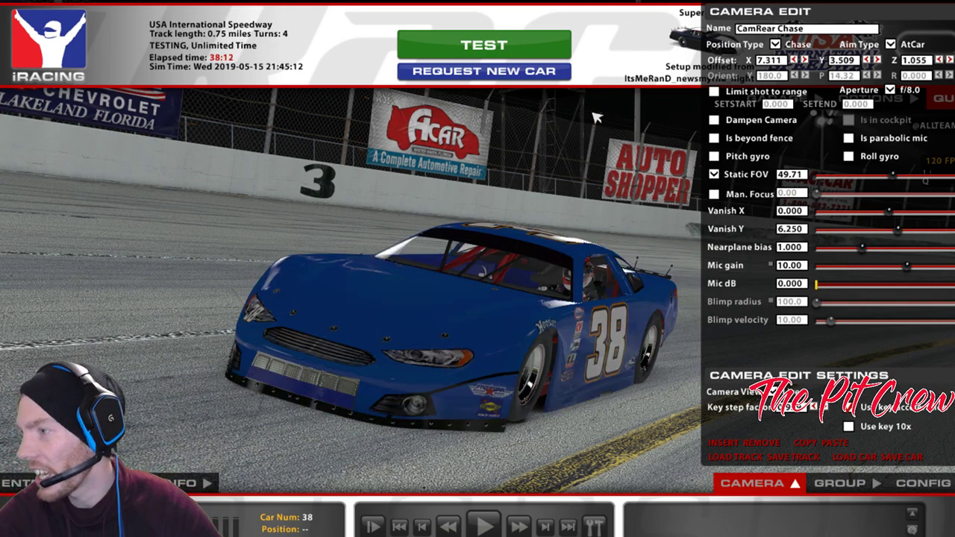
click(874, 59)
click(875, 60)
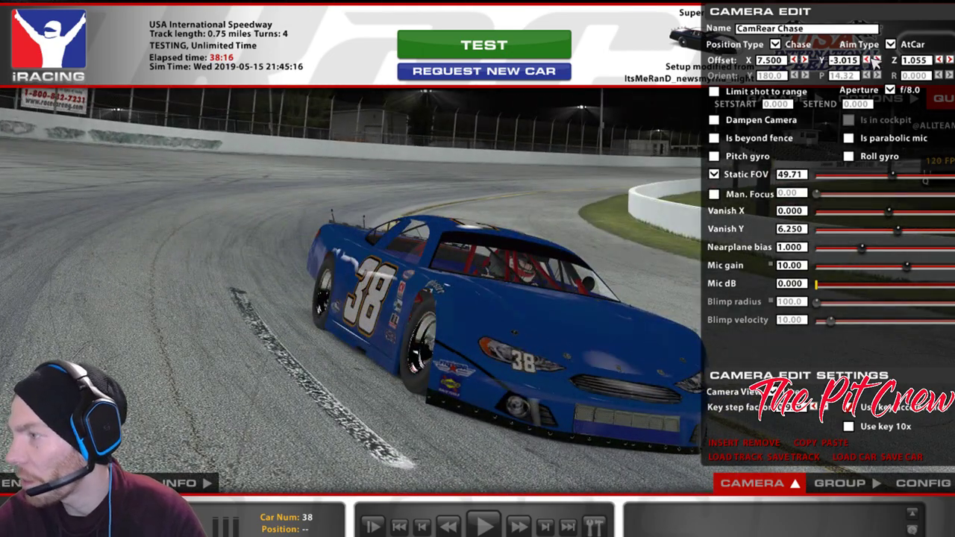
click(874, 60)
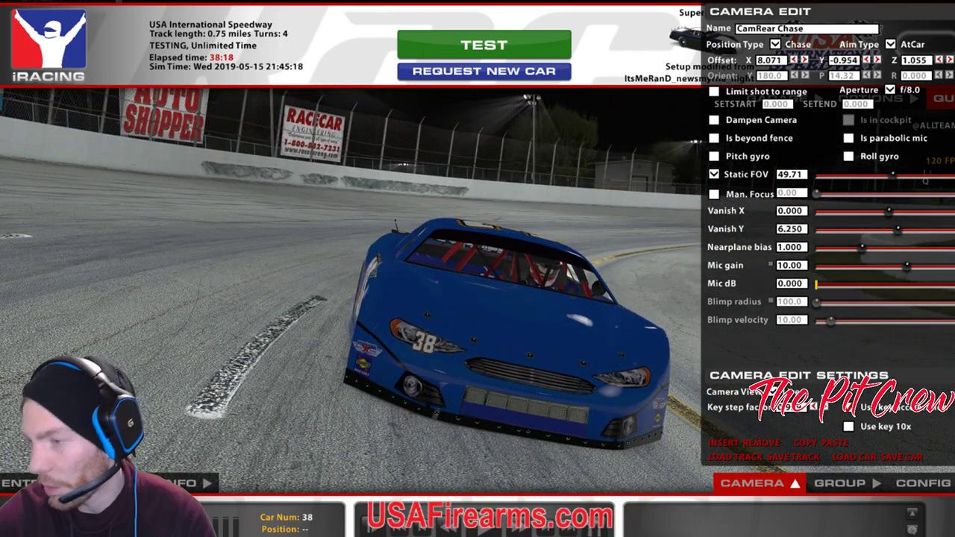
mouse_move(345, 535)
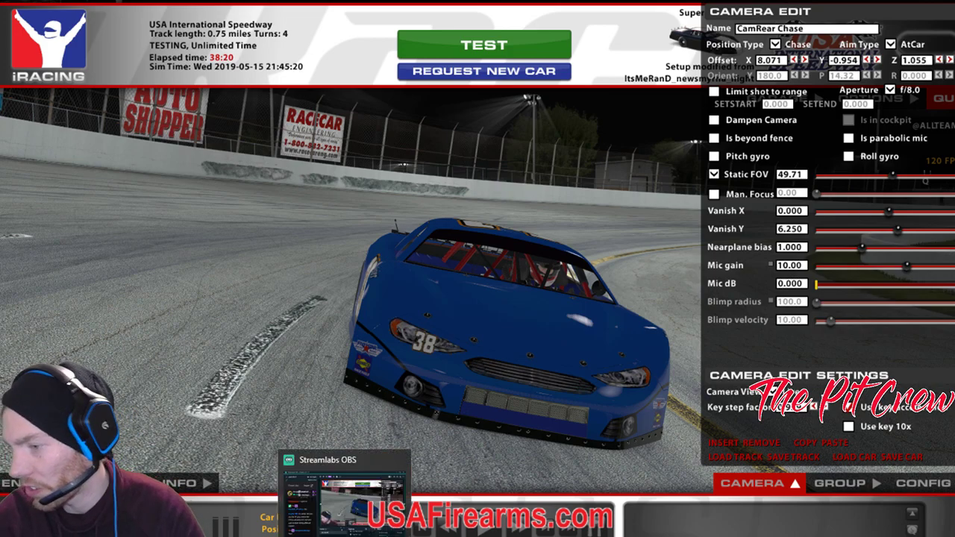
click(345, 501)
Back in GIMP, pan and zoom out over the whole car texture and open the File menu.
key(alt+Tab)
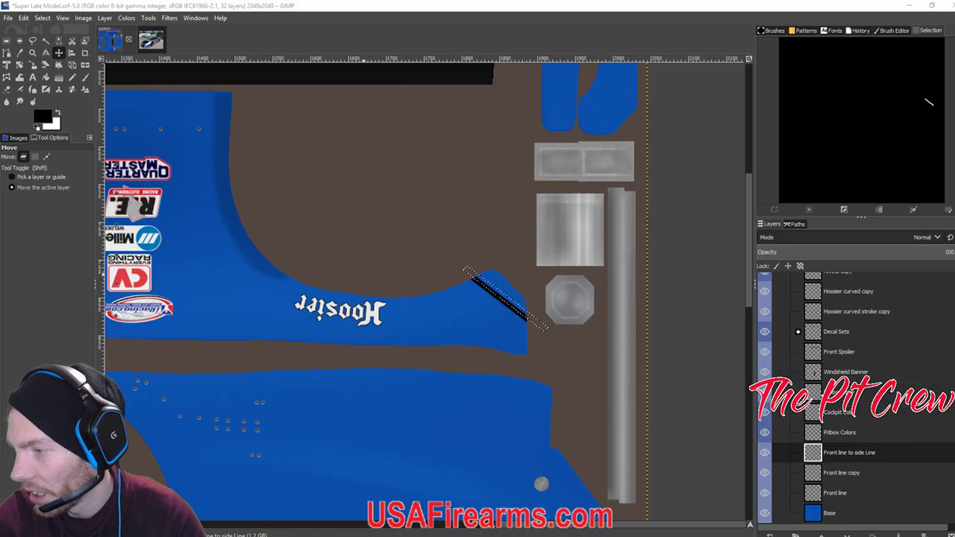
drag(458, 224, 679, 304)
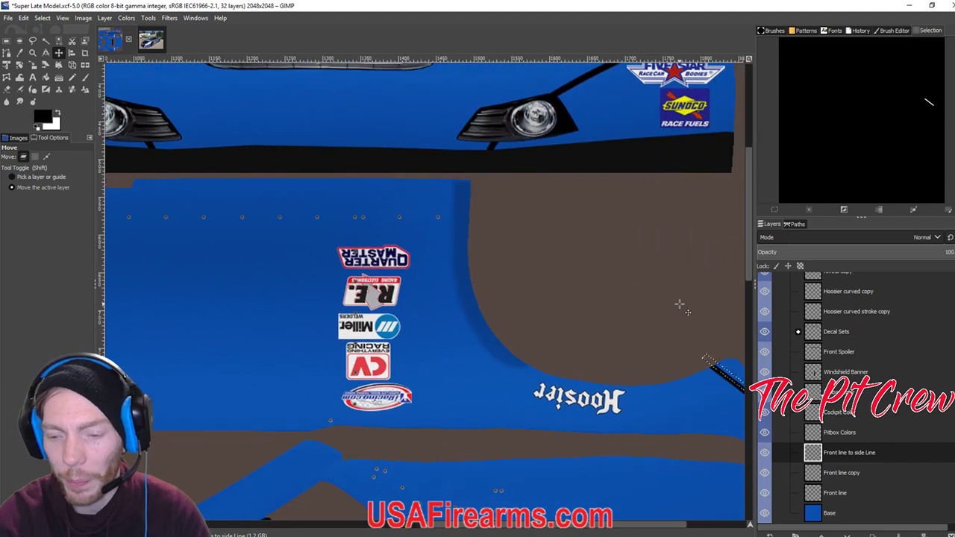
scroll(679, 304, down, 4)
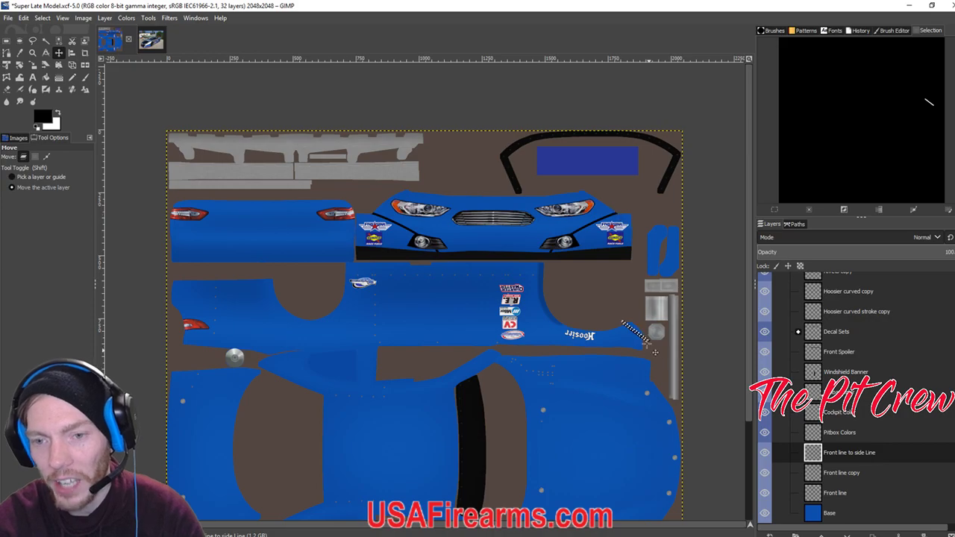
scroll(623, 318, down, 2)
scroll(623, 319, up, 2)
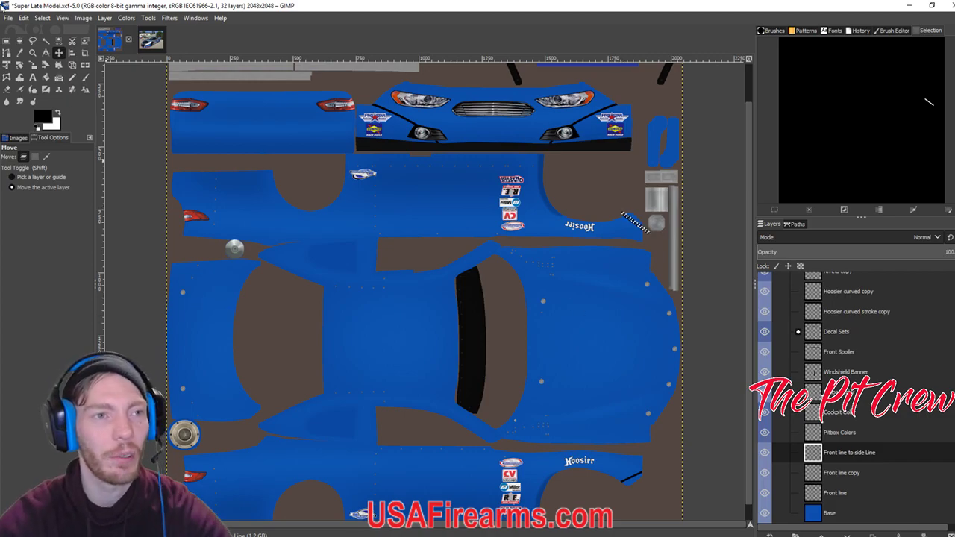
click(6, 18)
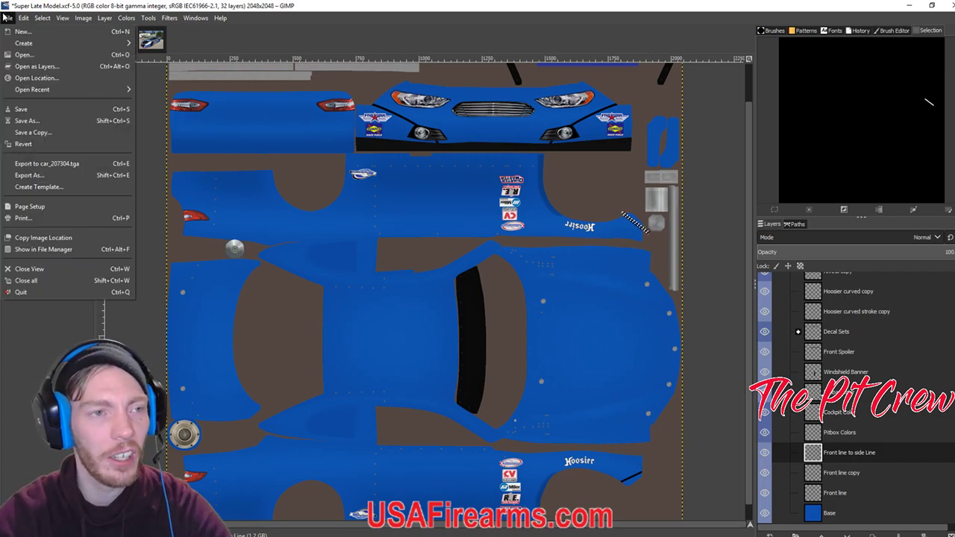
Save the texture as a new XCF named 'New' plus the driver file's name.
click(30, 120)
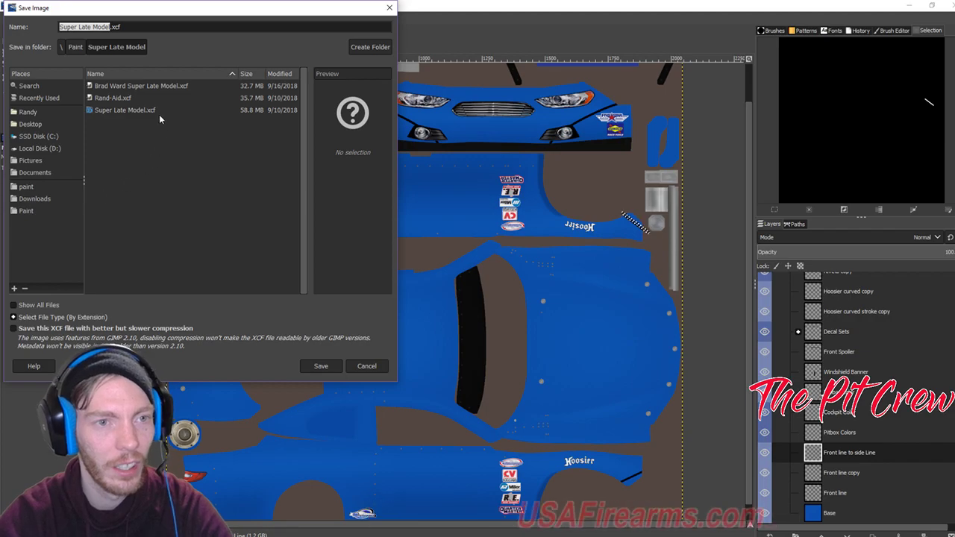
click(148, 87)
key(BackSpace)
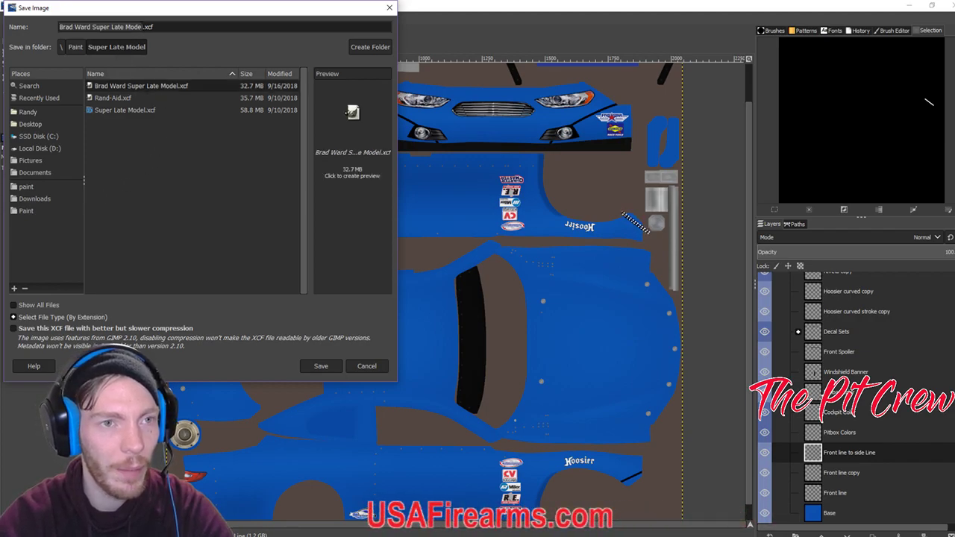
text(New)
key(BackSpace)
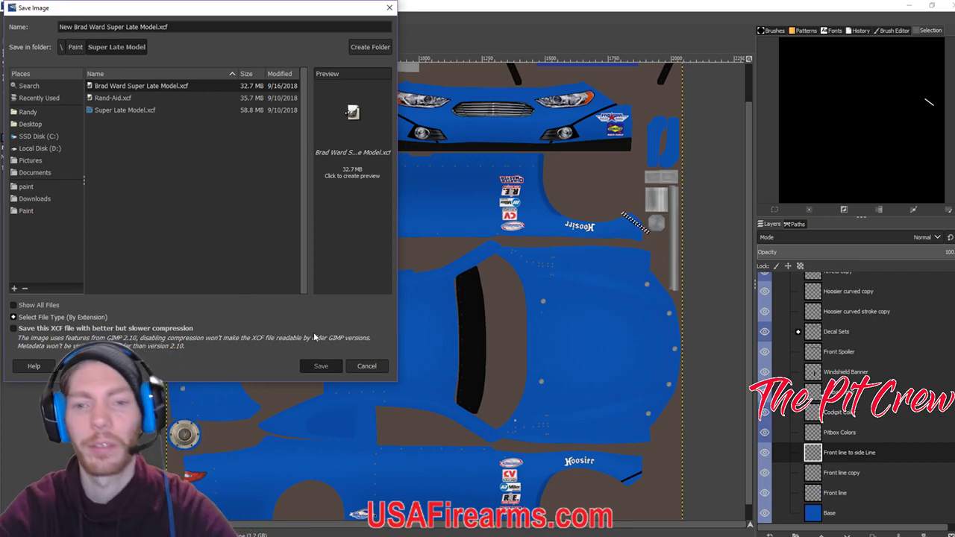
key(Return)
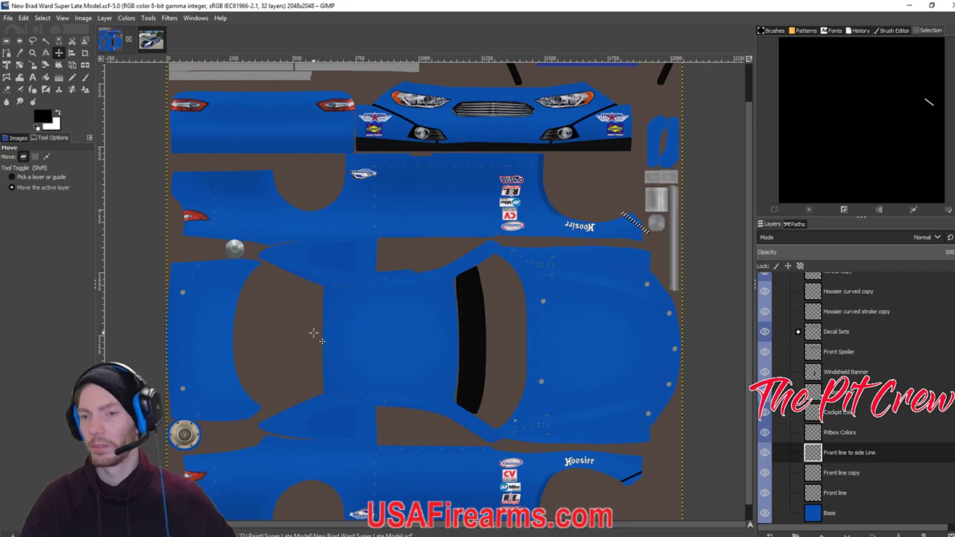
click(149, 39)
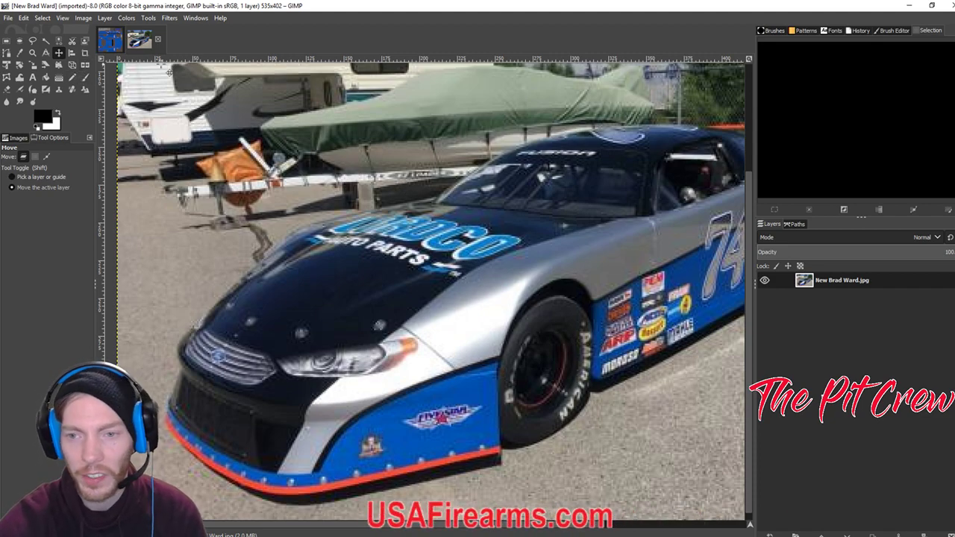
scroll(597, 291, right, 5)
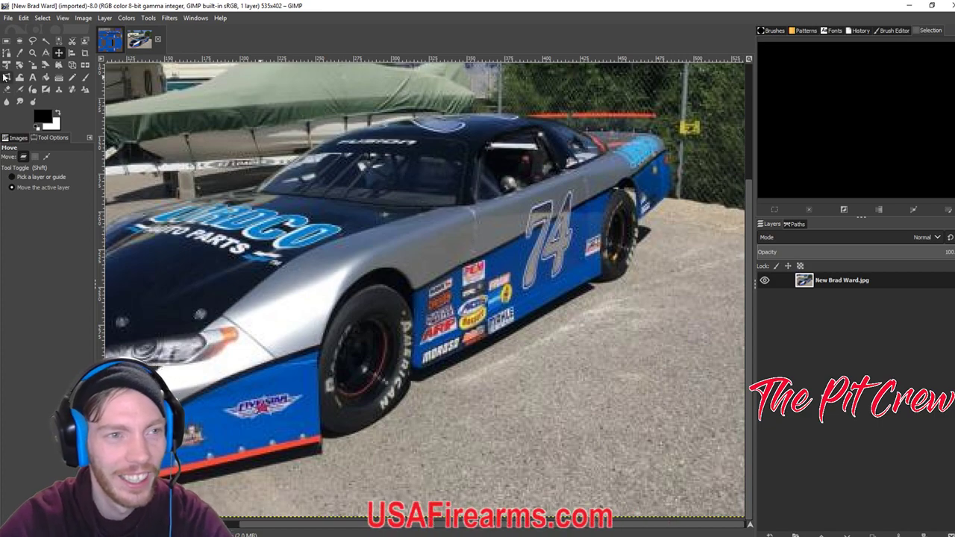
click(7, 52)
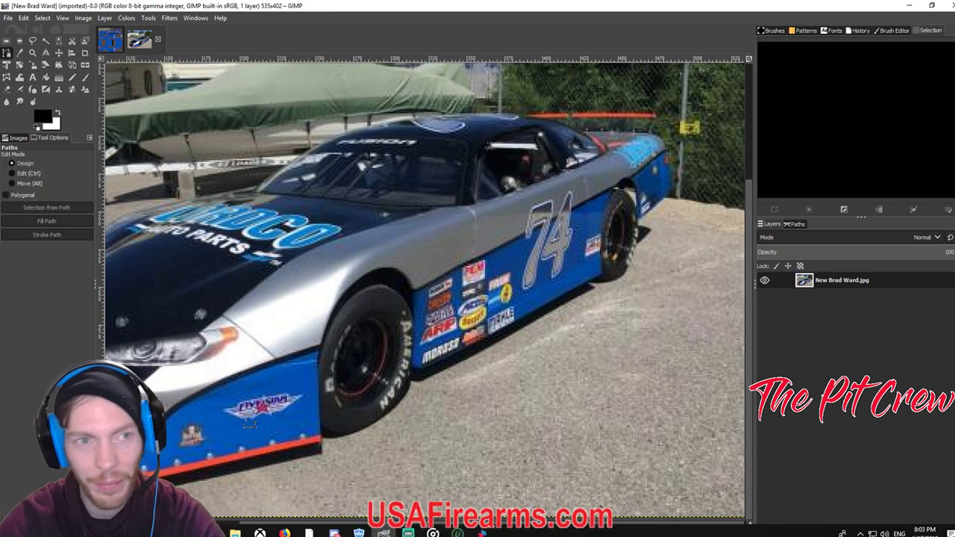
click(110, 39)
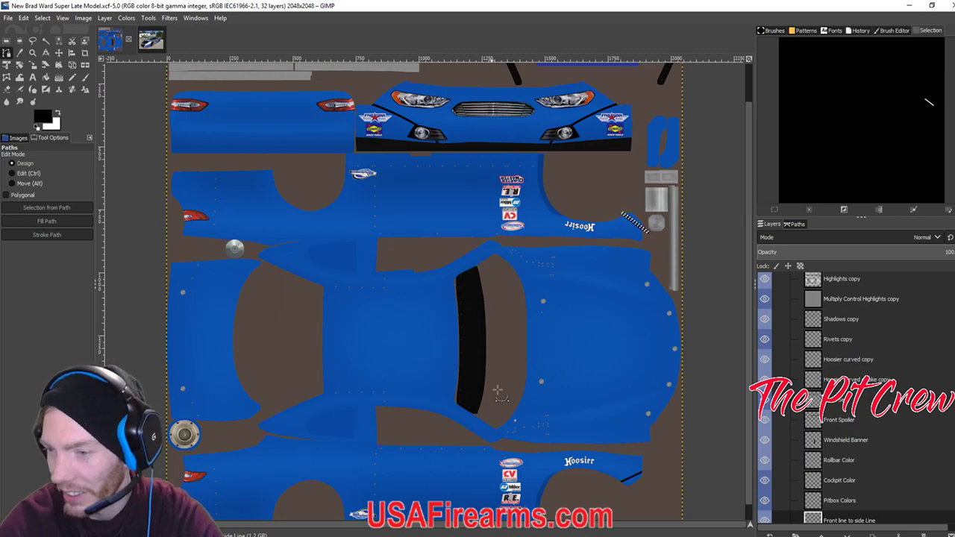
Place a level two-anchor path along the lower side panel, from front edge to decals.
scroll(482, 386, down, 2)
scroll(482, 386, right, 1)
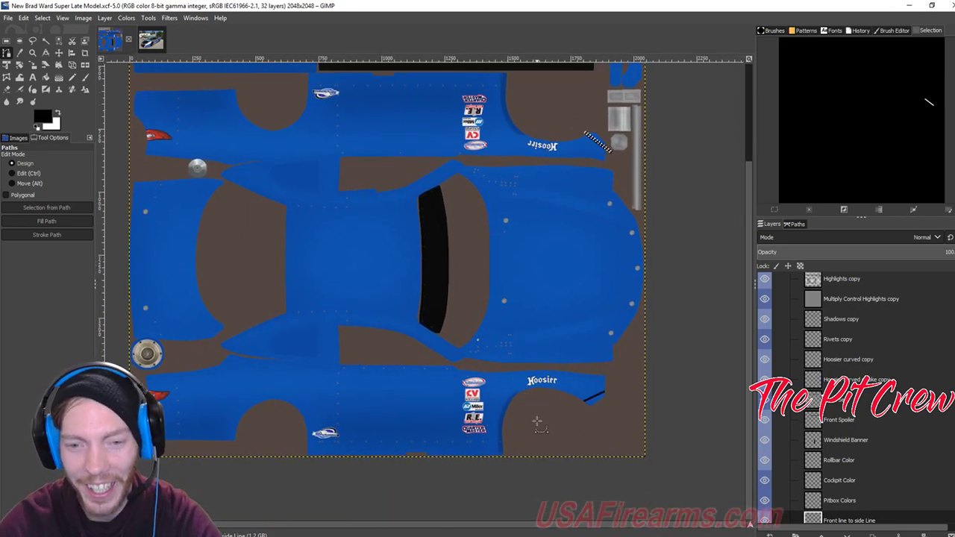
click(512, 407)
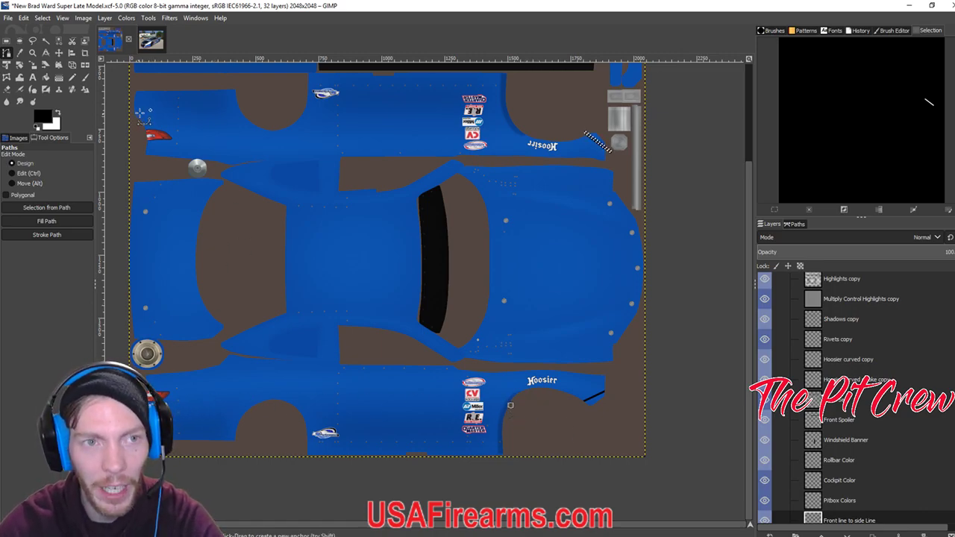
click(159, 44)
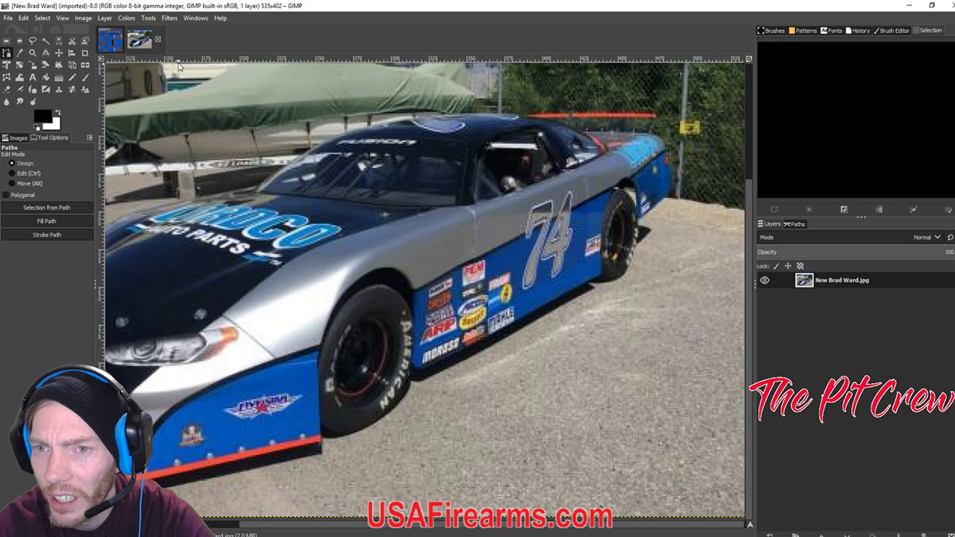
click(110, 40)
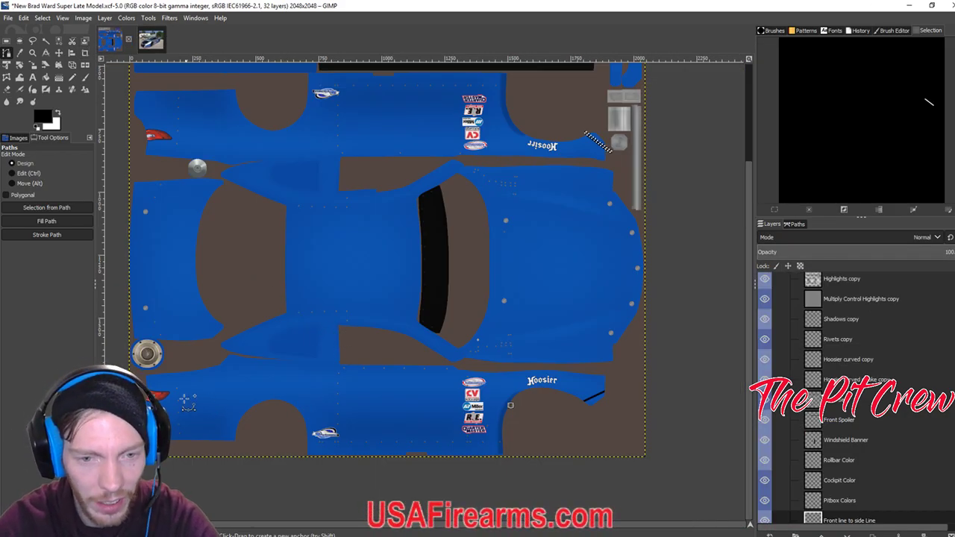
click(154, 386)
drag(153, 388, 153, 402)
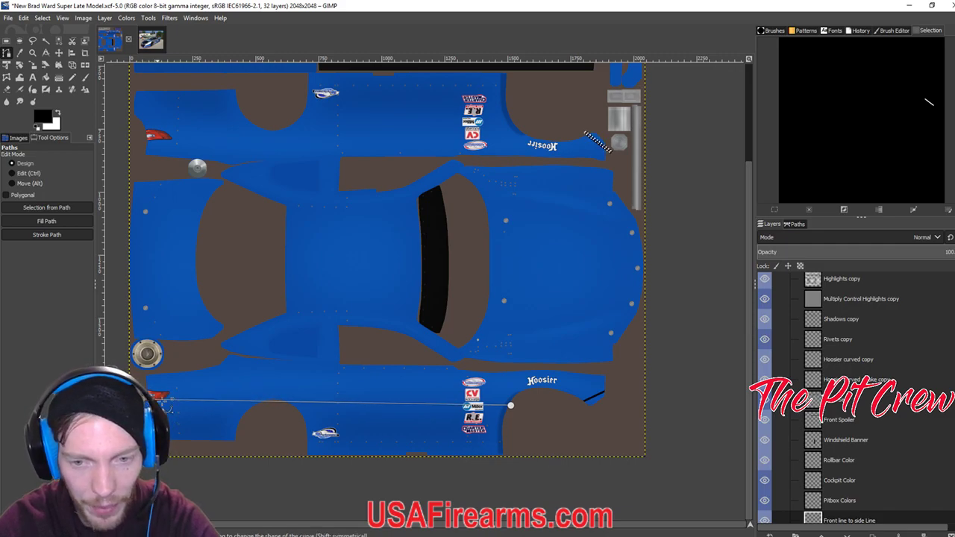
drag(510, 406, 513, 403)
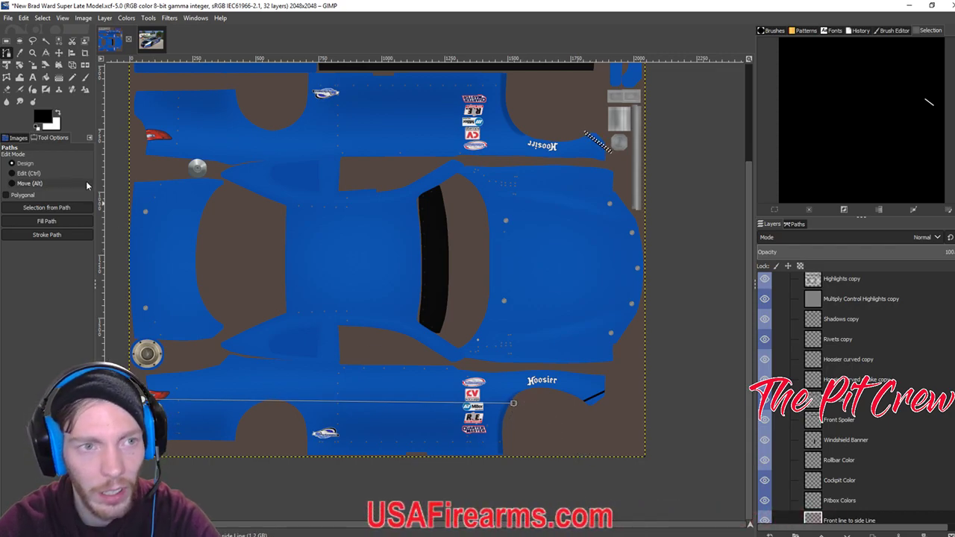
click(61, 236)
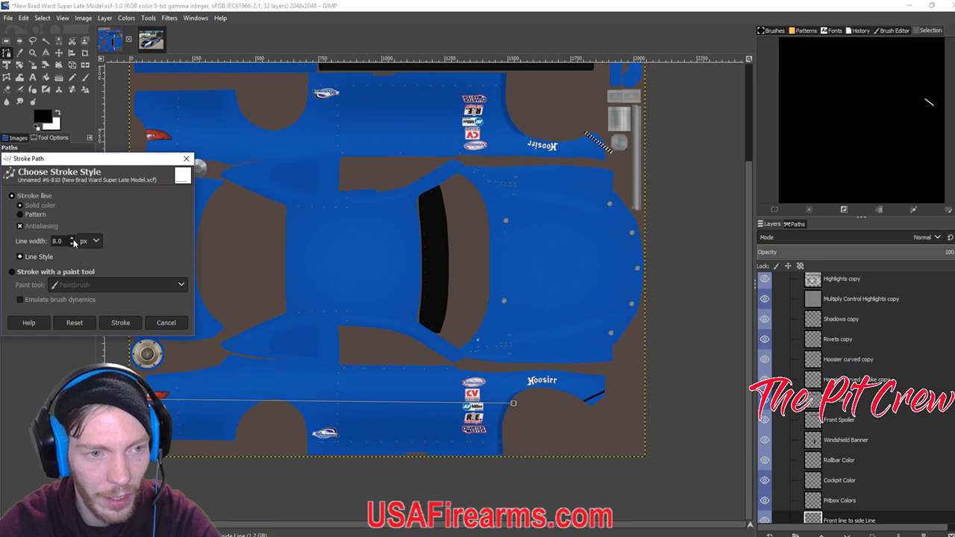
Clear the selection and zoom out to fit the whole car texture.
click(120, 323)
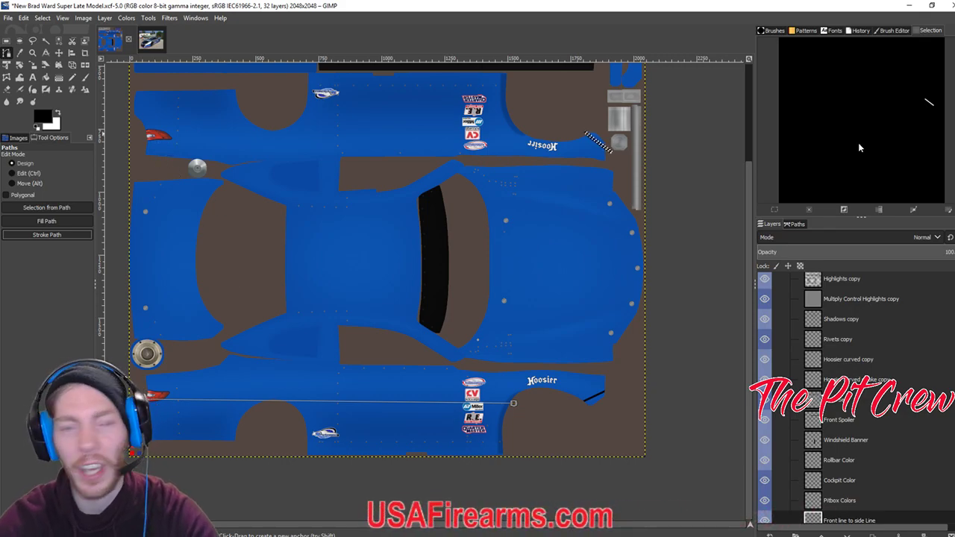
key(1)
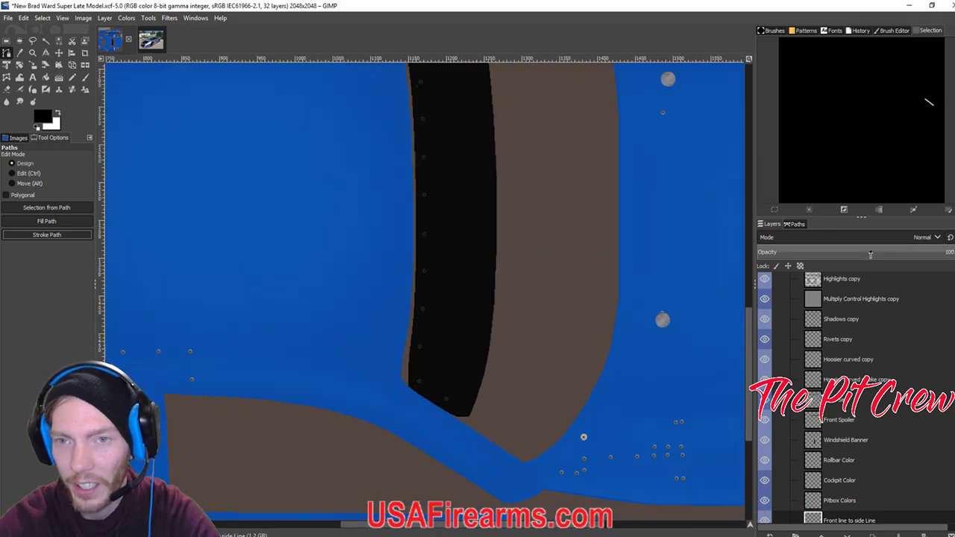
drag(653, 198, 305, 494)
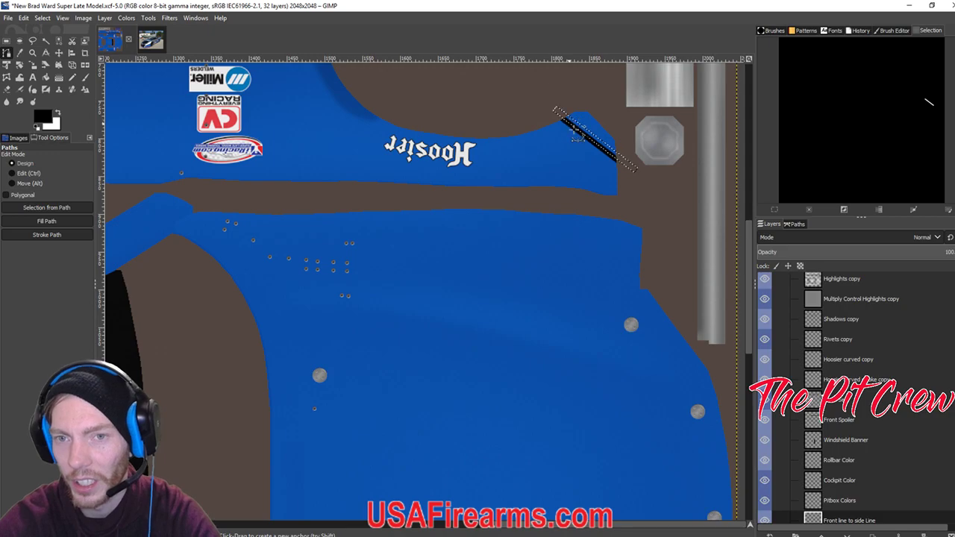
drag(562, 279, 550, 199)
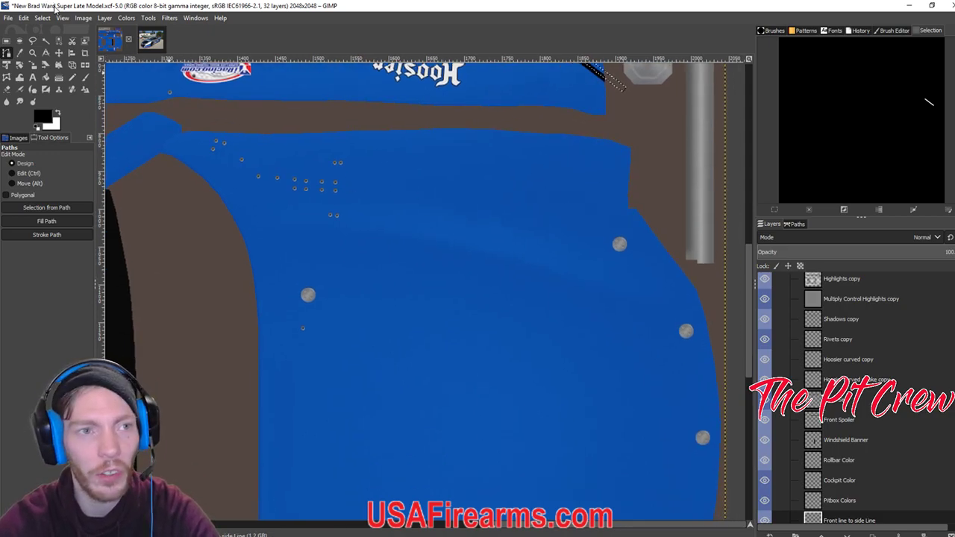
click(42, 18)
click(53, 43)
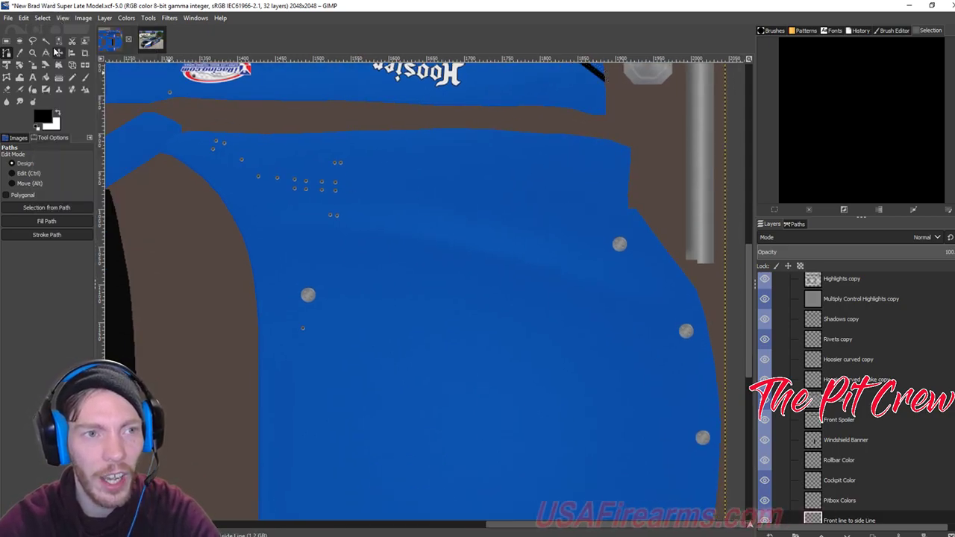
drag(225, 189, 259, 171)
key(minus)
key(minus)
key(minus)
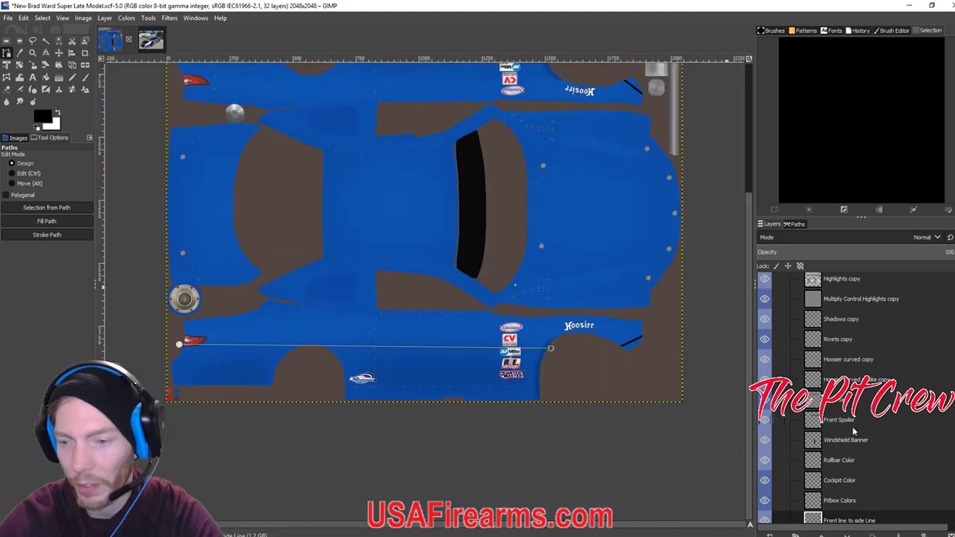
scroll(847, 443, down, 1)
scroll(847, 442, down, 1)
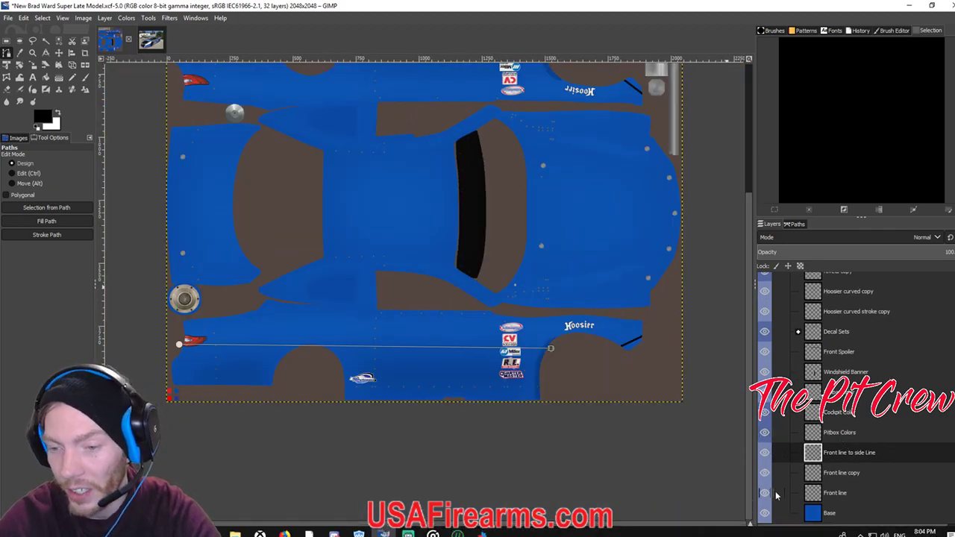
Add a 'Side Bottom Line' layer, stroke the path solid black, and export the TGA.
click(769, 534)
text(Side Bottom )
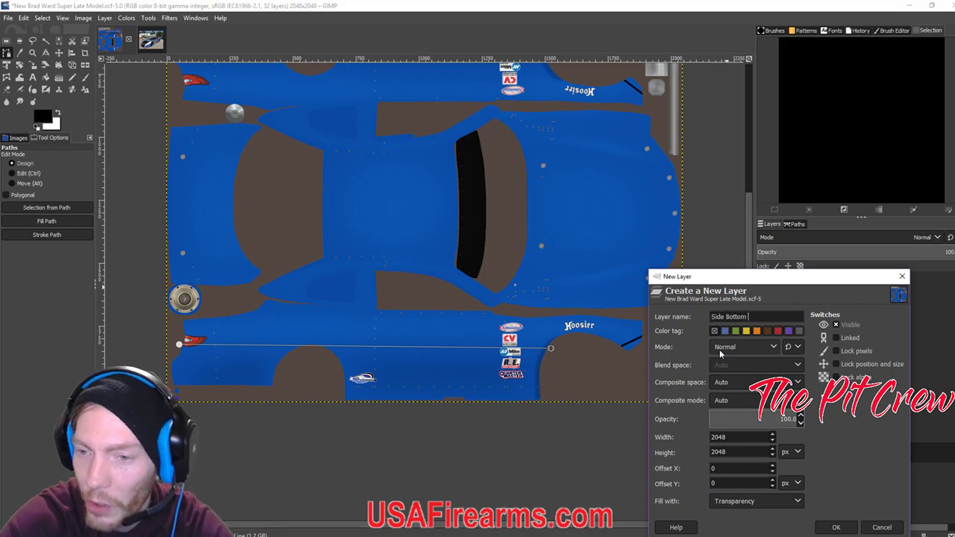
text(Line)
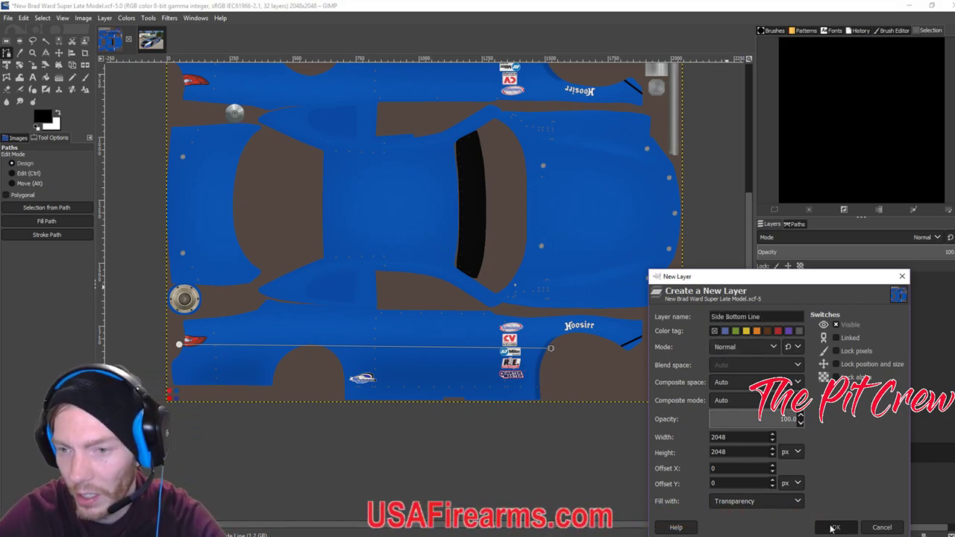
click(837, 528)
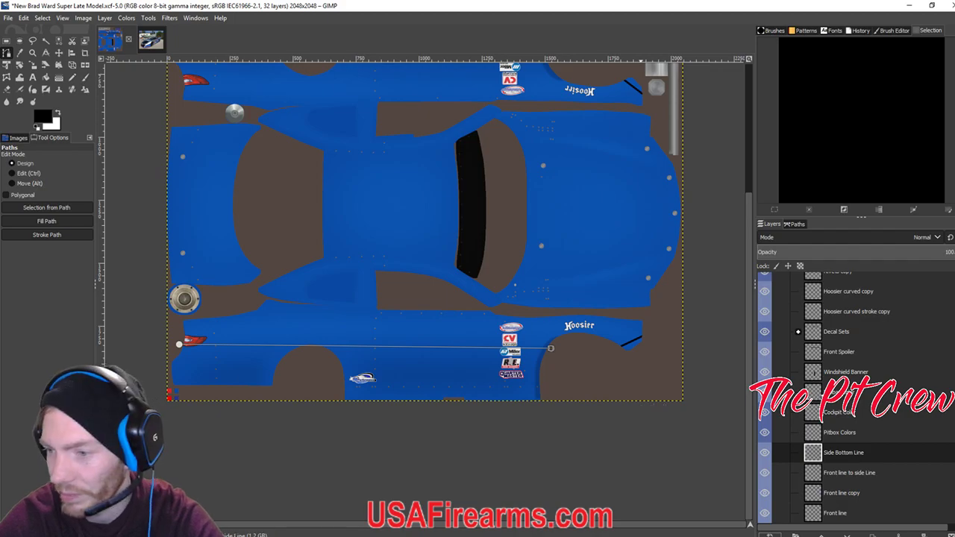
click(46, 234)
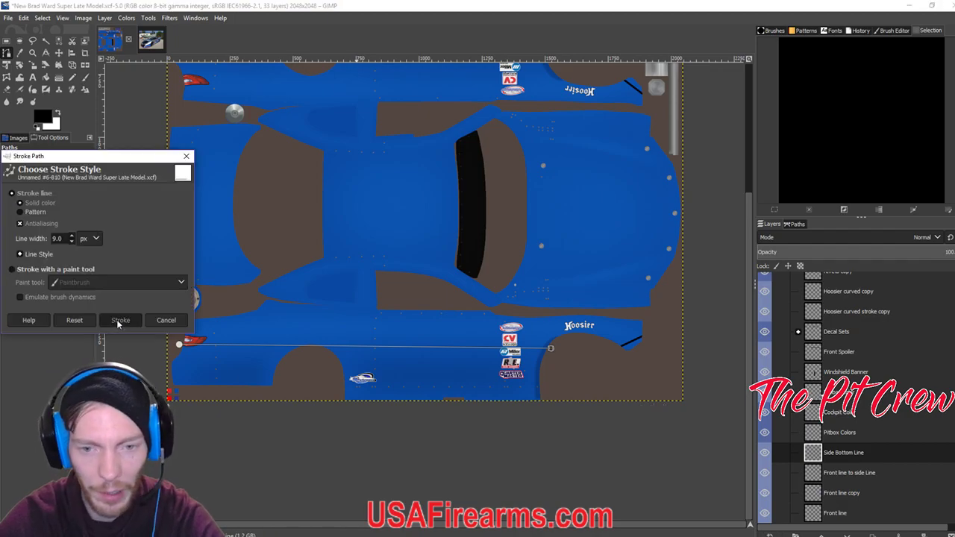
click(117, 320)
scroll(330, 326, up, 3)
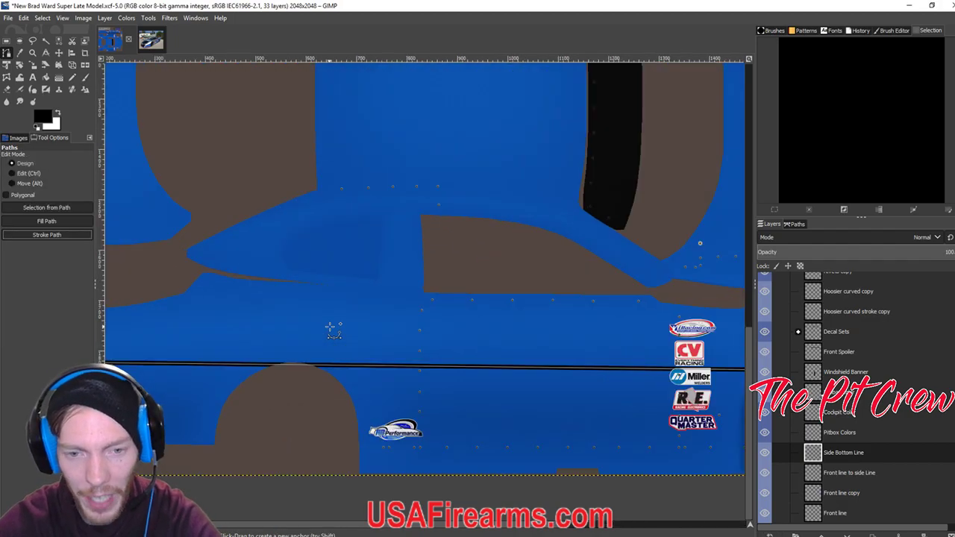
scroll(331, 328, down, 4)
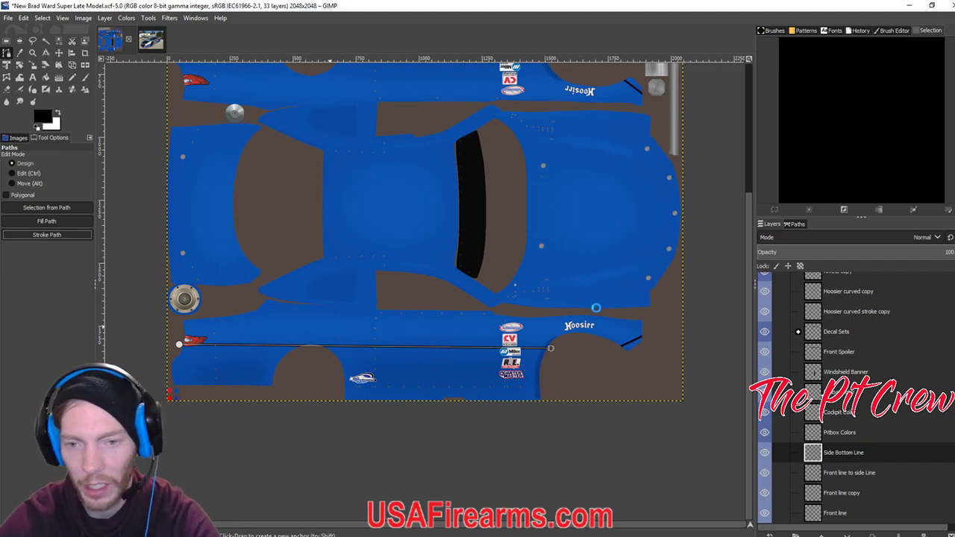
key(ctrl+e)
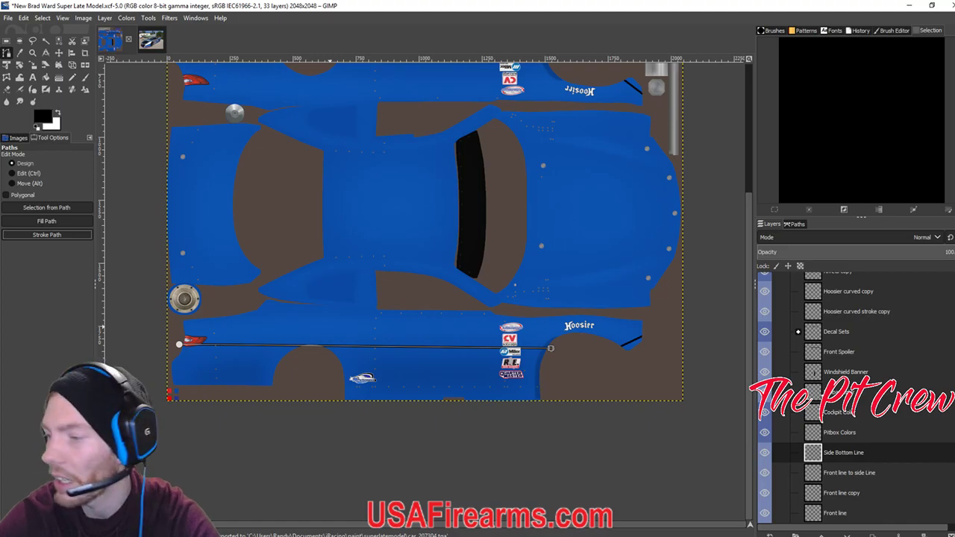
In iRacing, view car 38 side-on with reloaded paint, then return to GIMP.
key(alt+Tab)
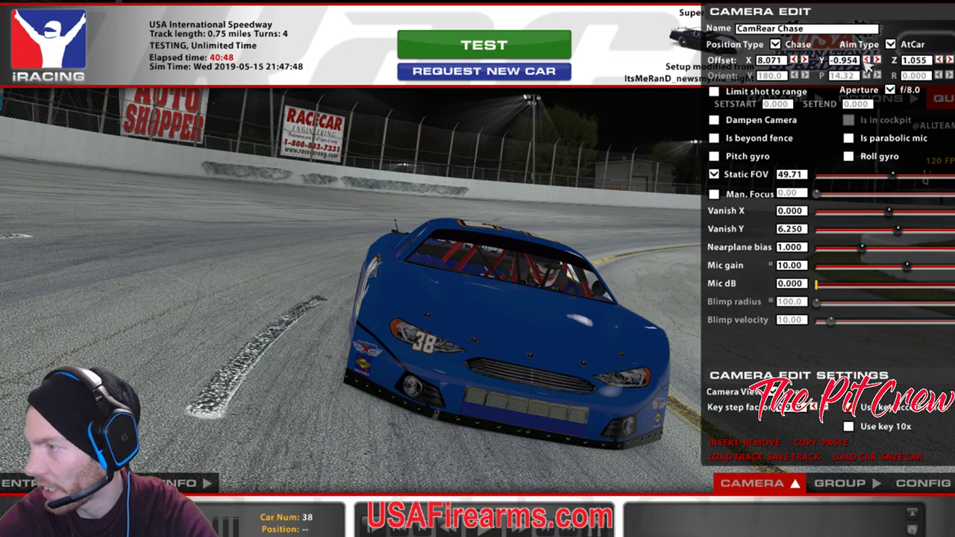
click(866, 61)
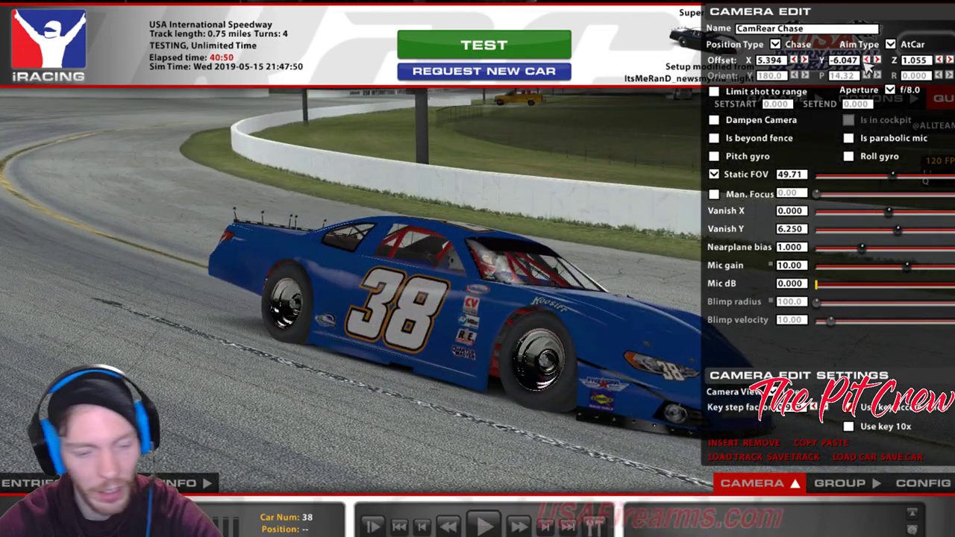
key(ctrl+r)
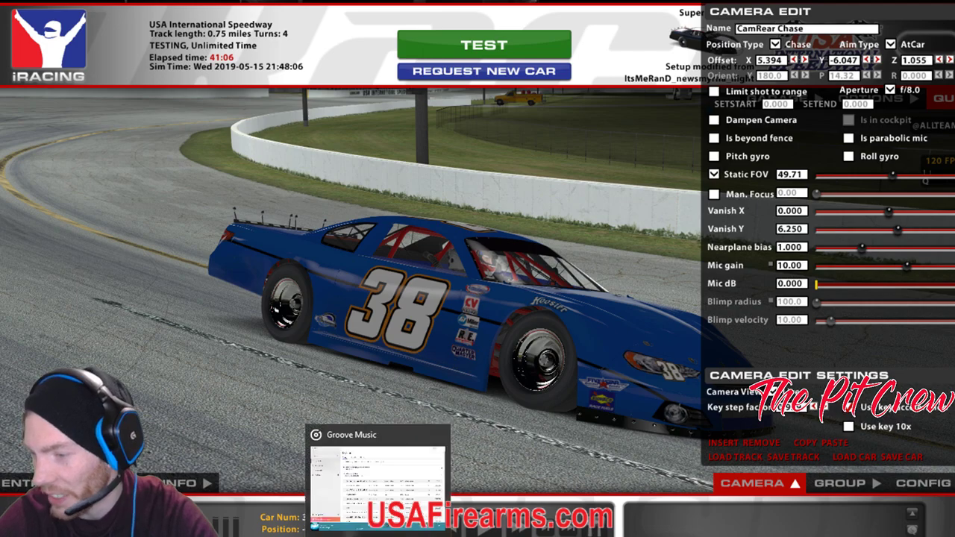
click(343, 493)
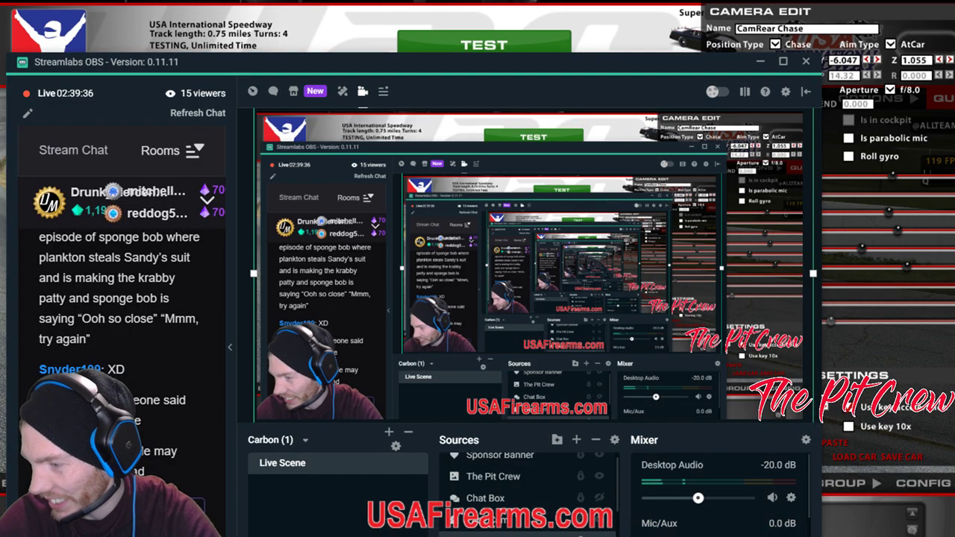
key(alt+Tab)
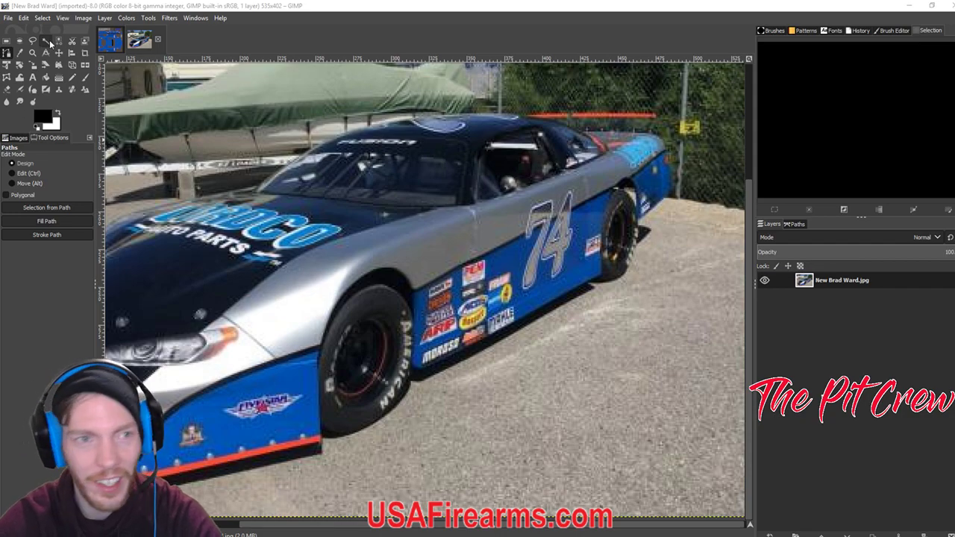
Level the path's end anchor, re-stroke the black side line, and re-export for iRacing.
key(ctrl+Page_Up)
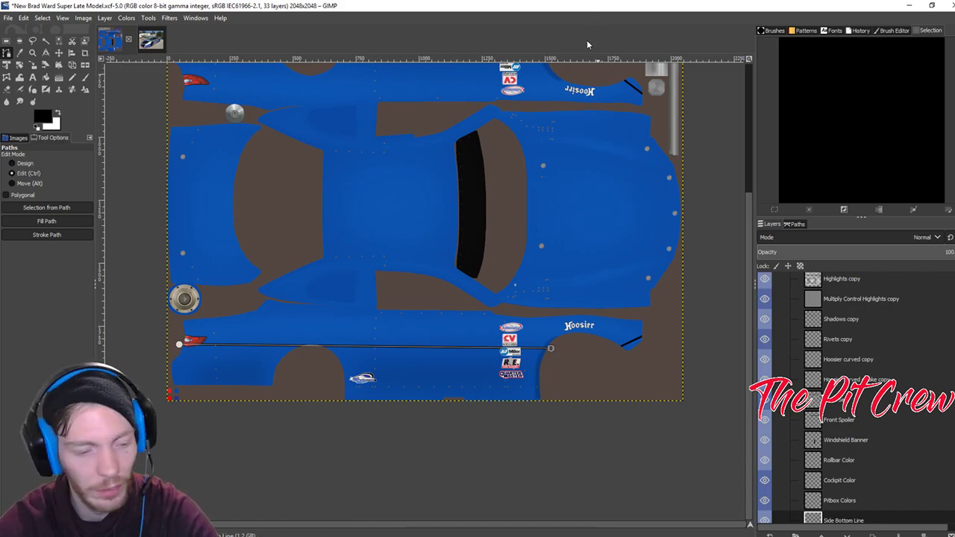
drag(550, 349, 552, 345)
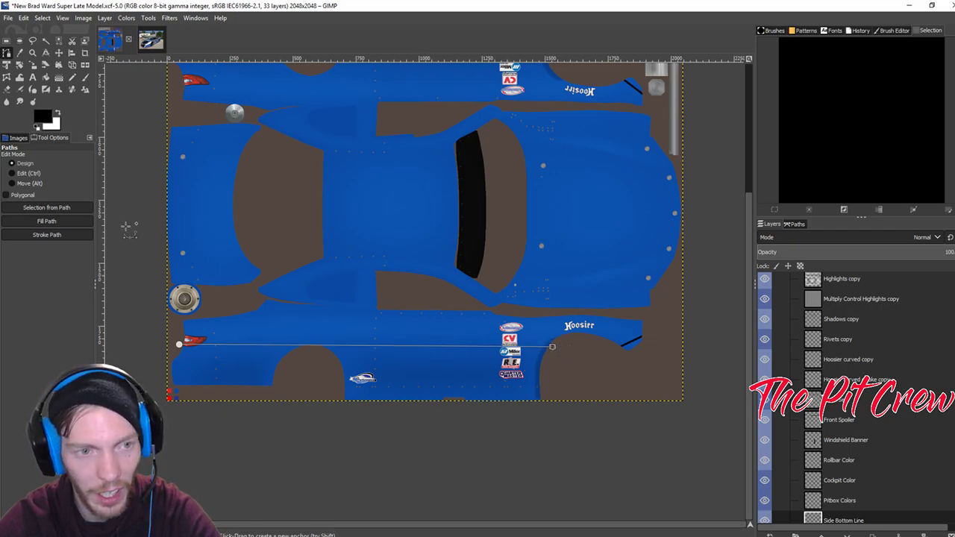
click(47, 234)
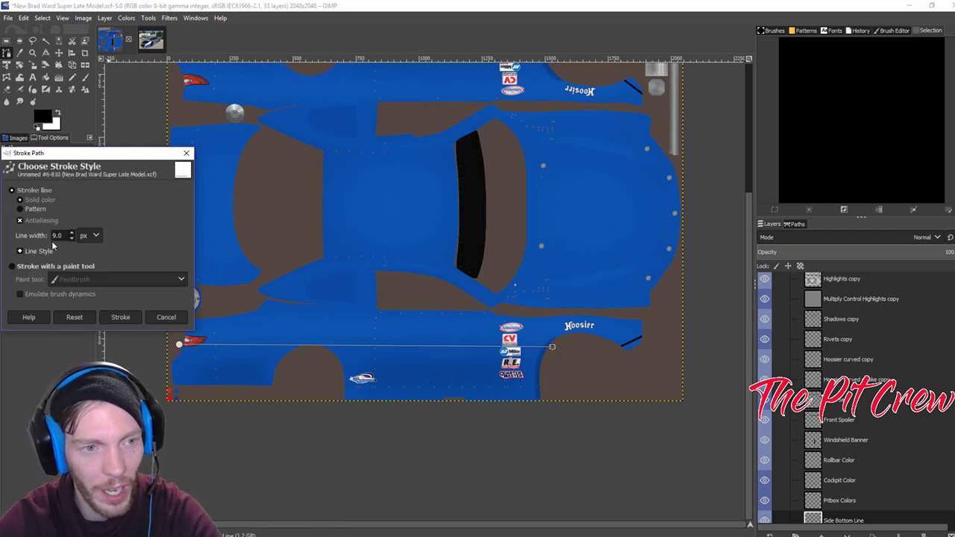
click(120, 317)
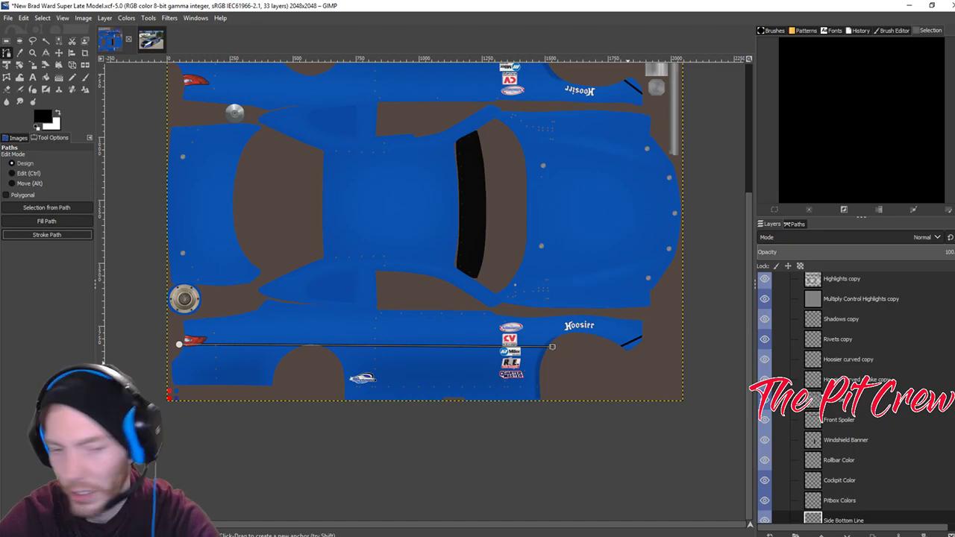
key(ctrl+e)
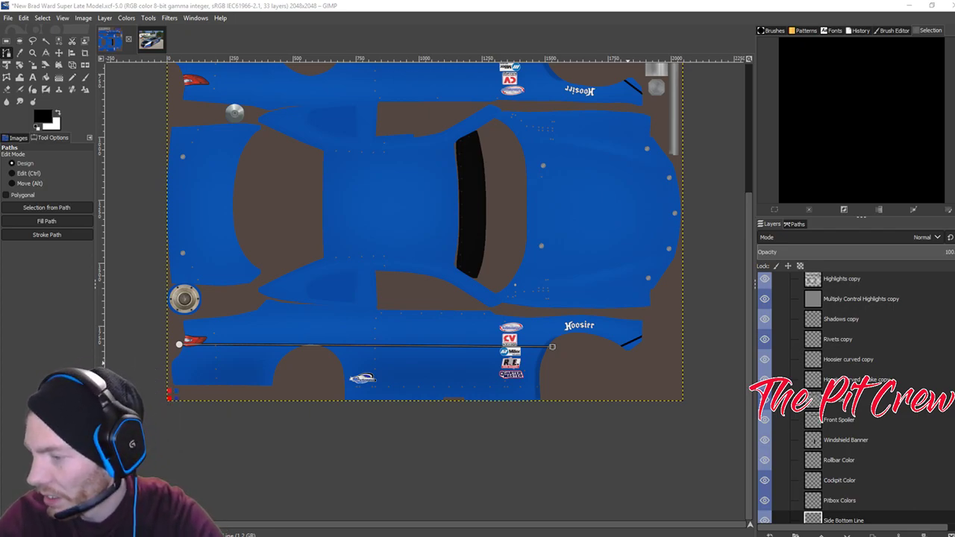
click(909, 5)
click(457, 40)
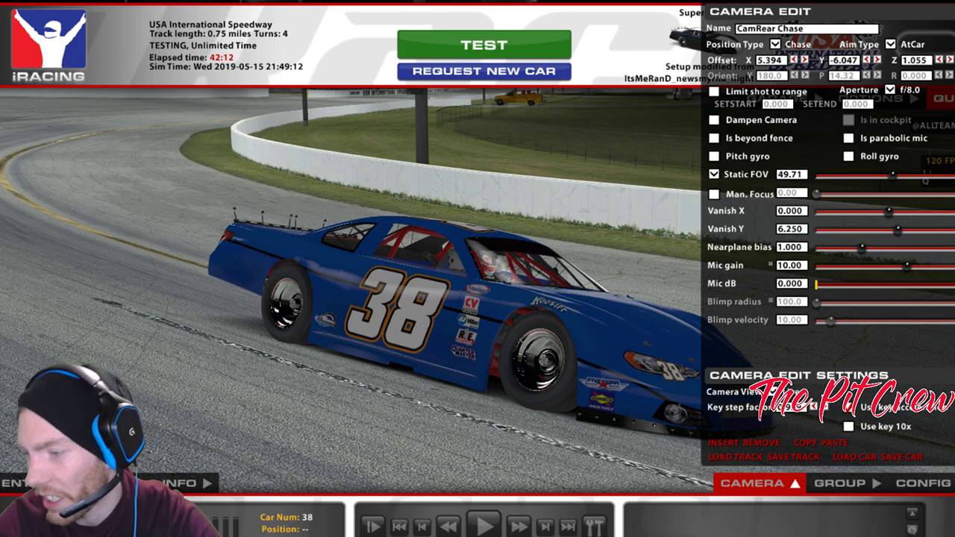
Bring up Streamlabs OBS, then switch to GIMP showing the #74 car photo.
click(373, 492)
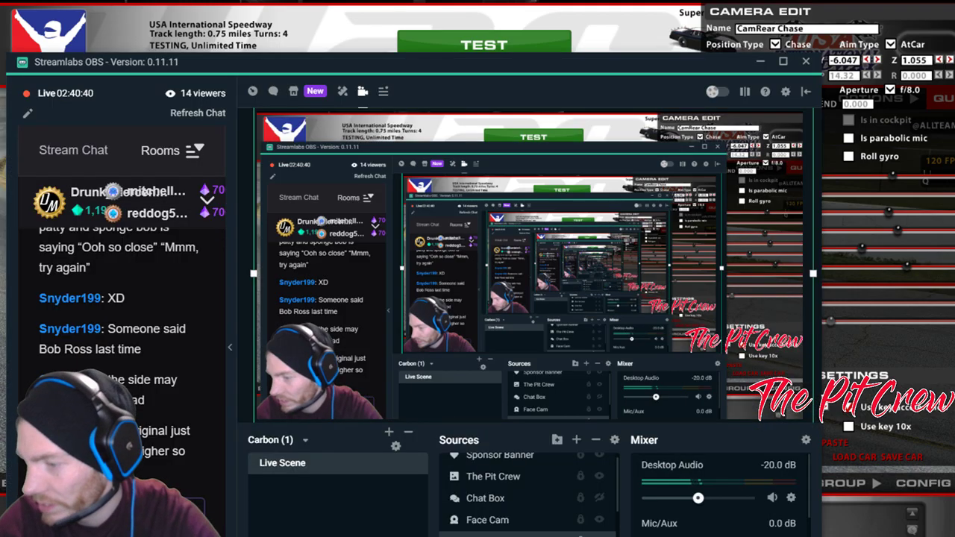
key(alt+Tab)
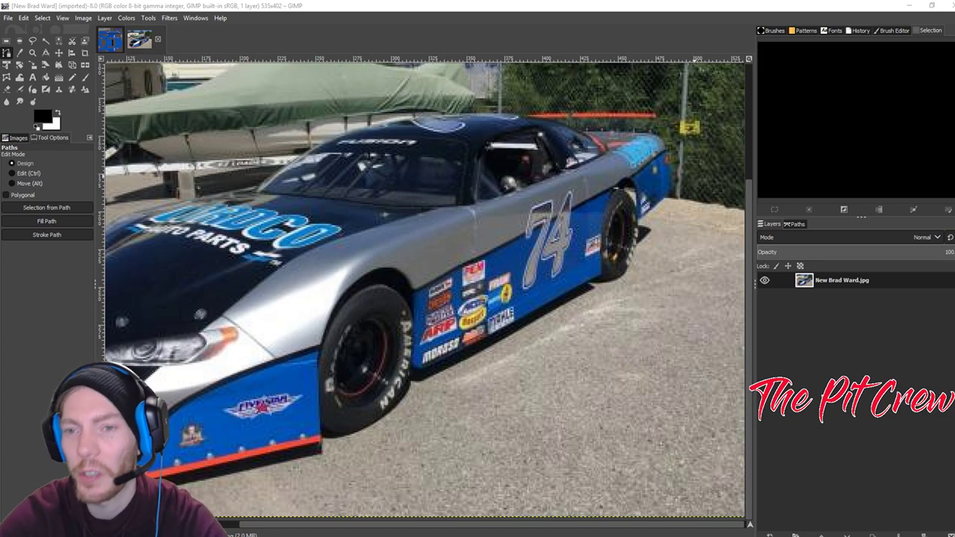
Compare the livery texture with the #74 photo, ending on the livery XCF.
click(109, 40)
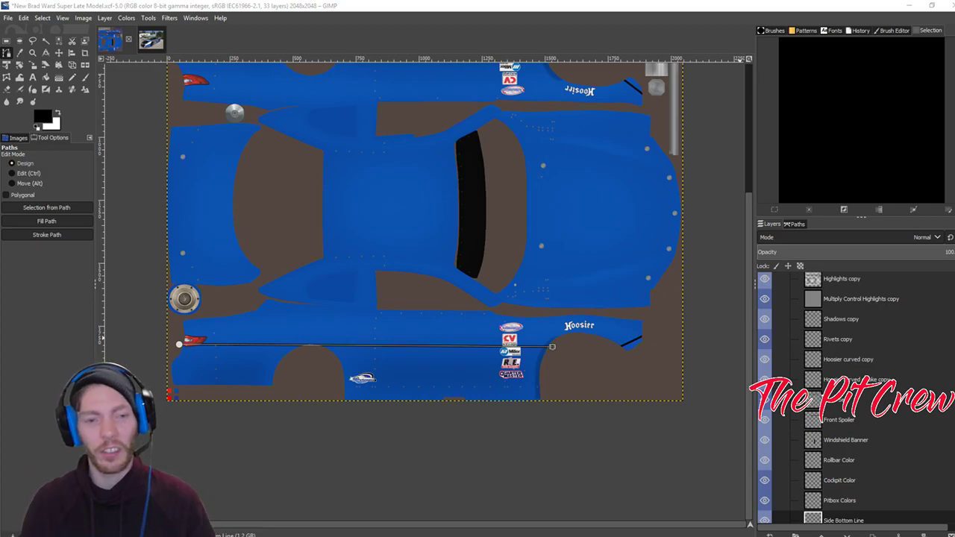
click(161, 43)
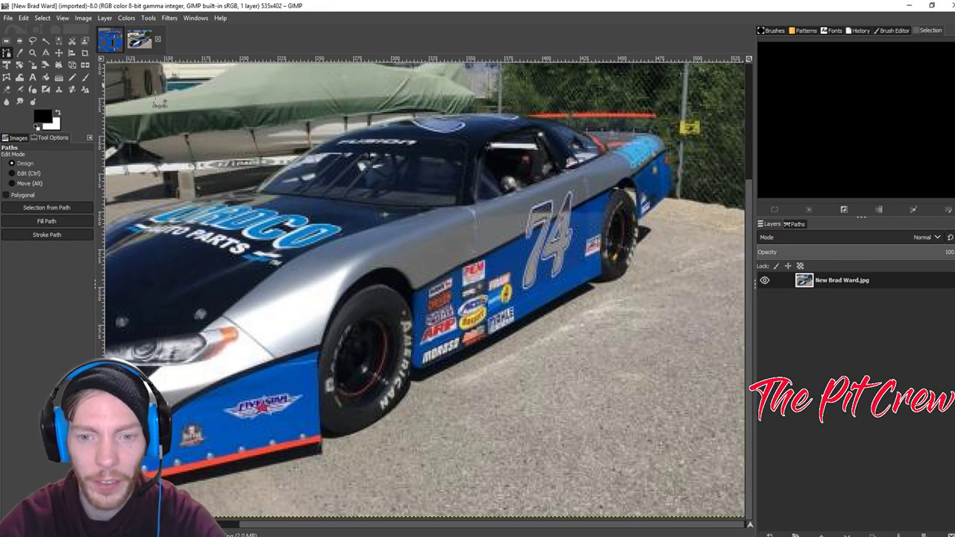
click(109, 43)
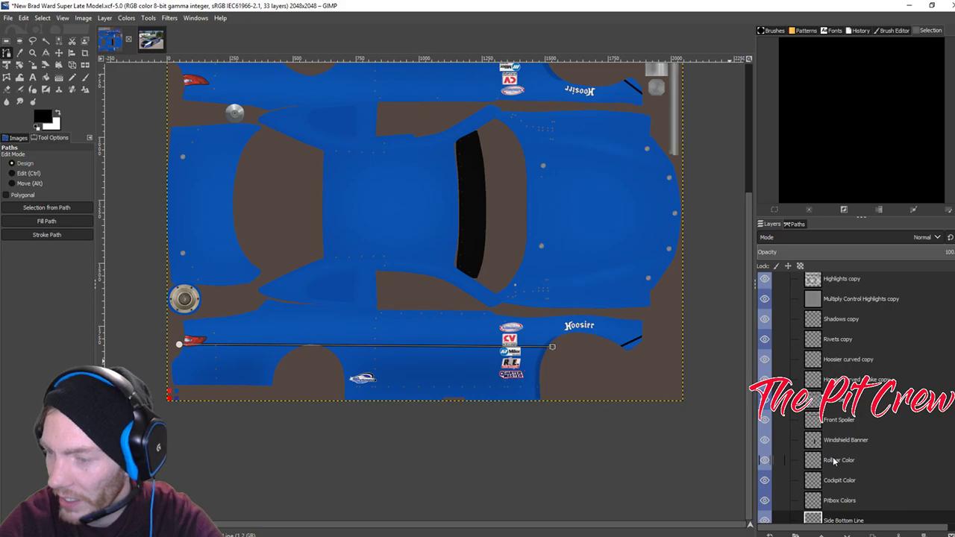
Use Alpha to Selection on Side Bottom Line, crop it to content, then duplicate it.
scroll(833, 460, down, 3)
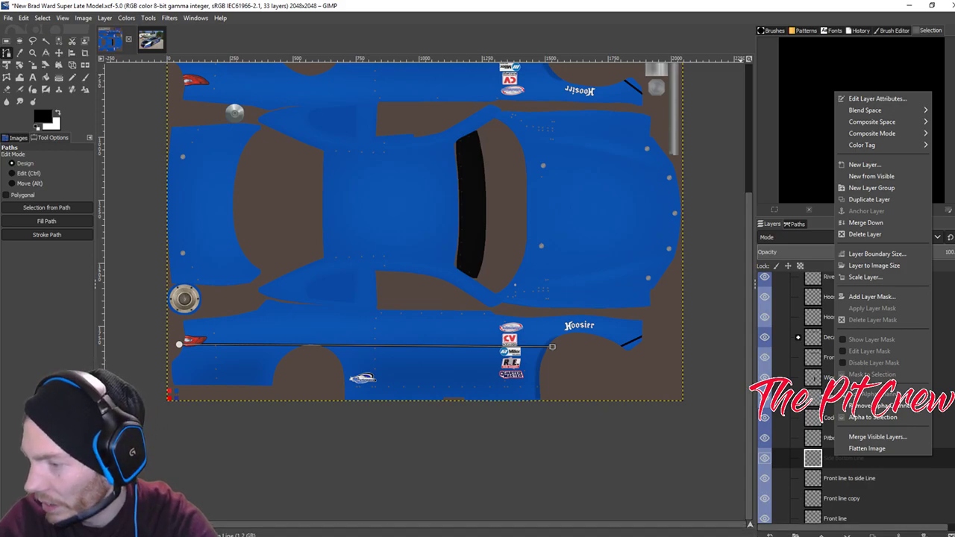
key(Escape)
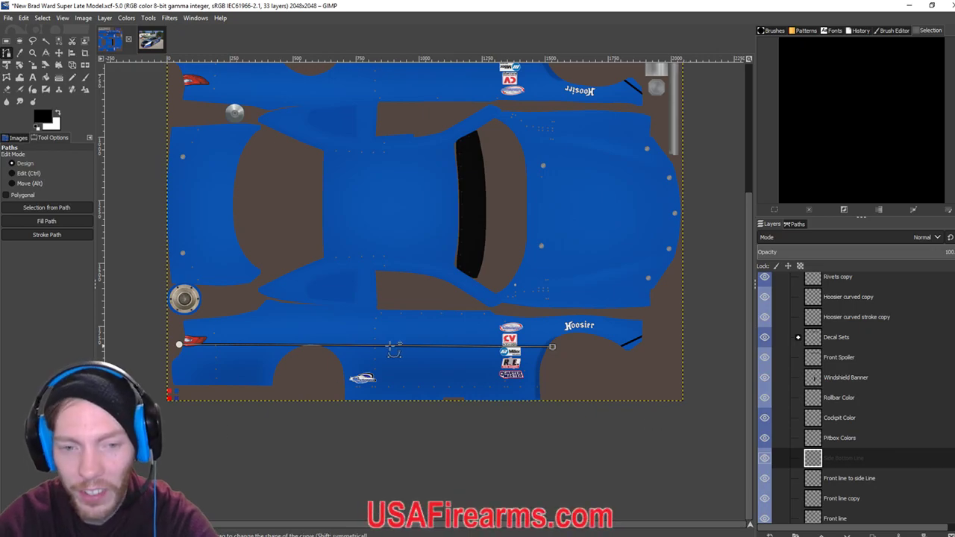
right_click(815, 460)
click(866, 415)
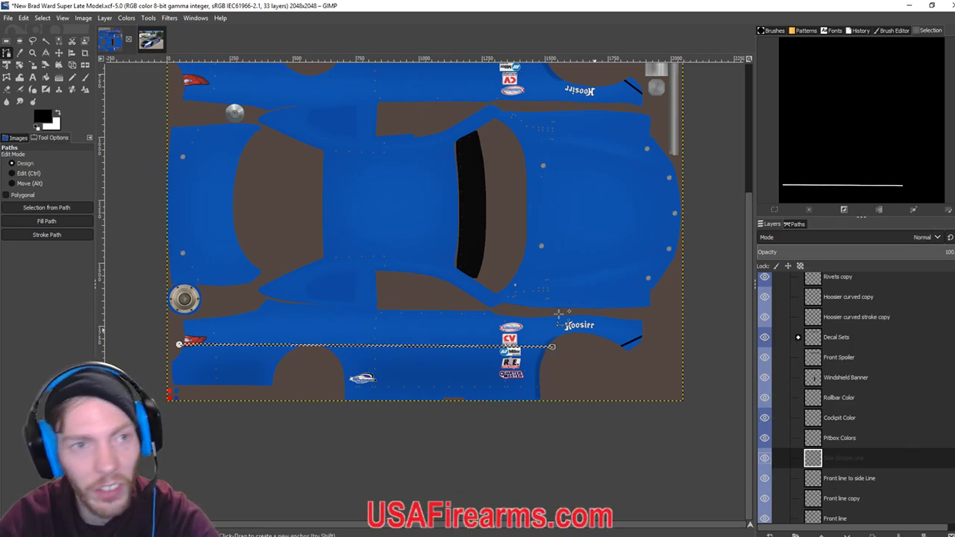
click(103, 17)
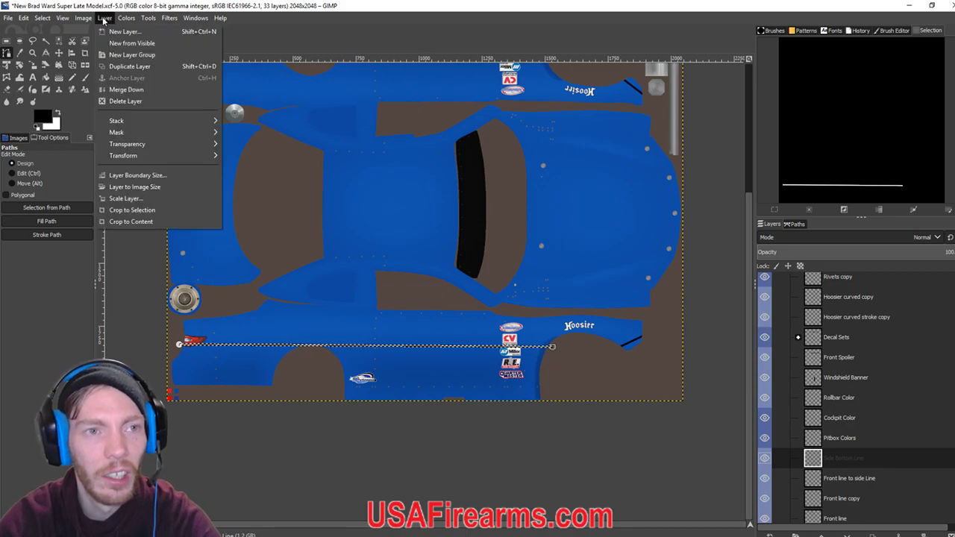
click(142, 221)
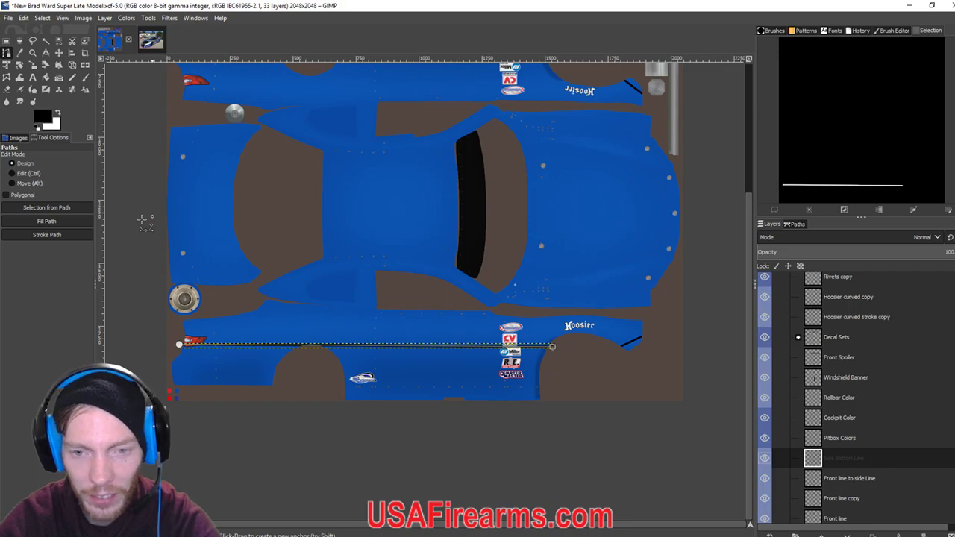
click(106, 21)
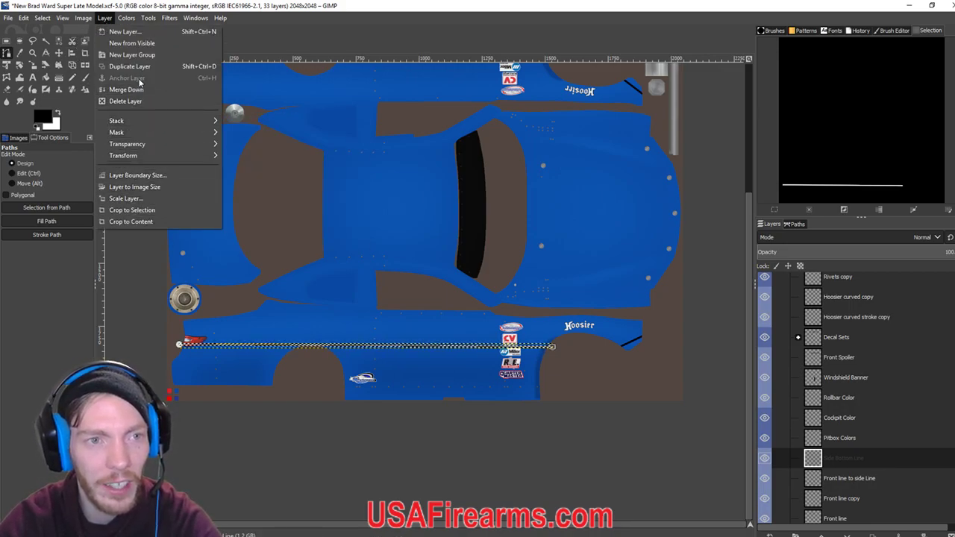
click(129, 67)
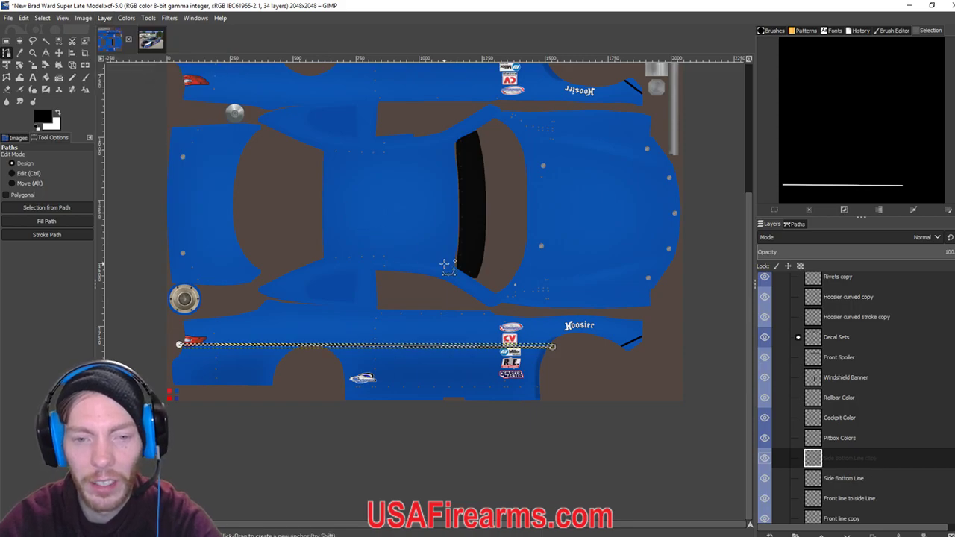
scroll(445, 265, up, 3)
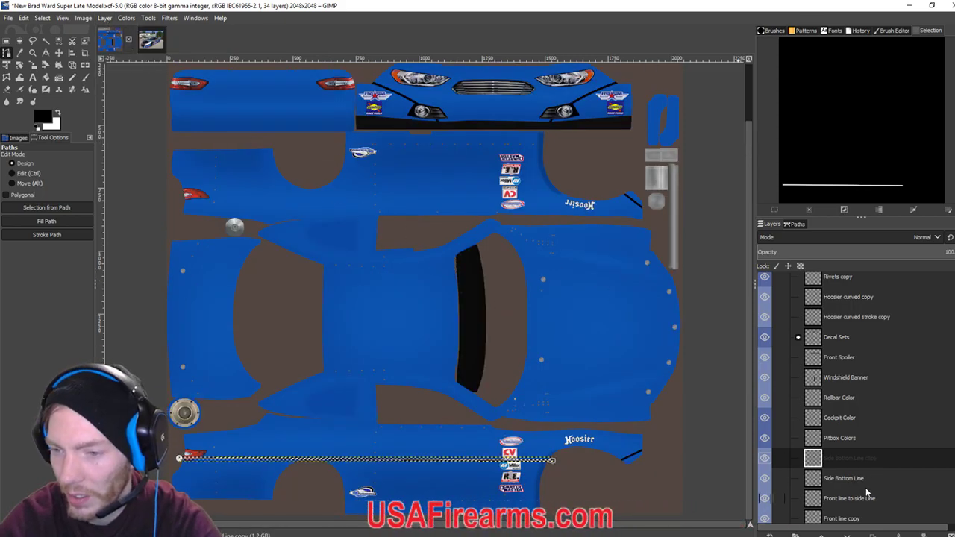
Flip the copied stripe layer vertically and clear the selection.
click(103, 18)
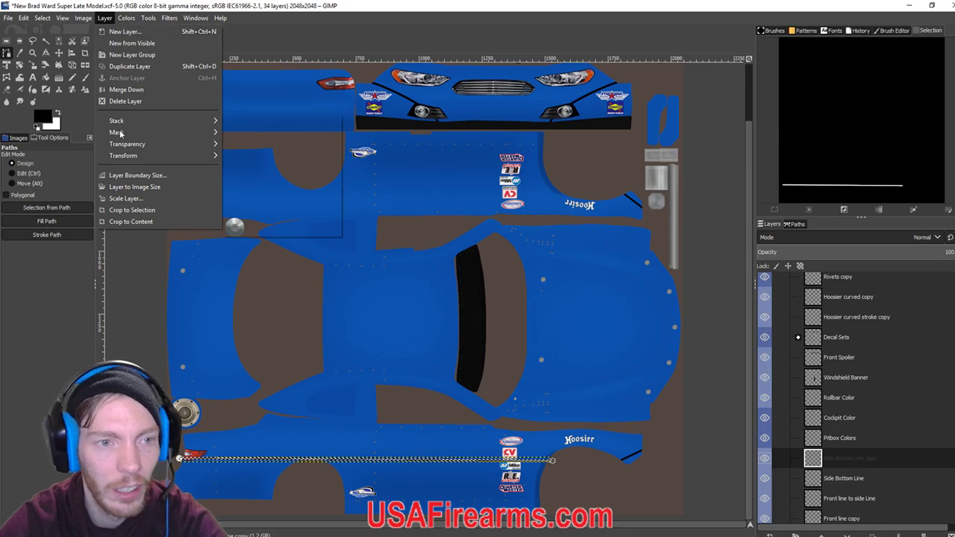
mouse_move(155, 155)
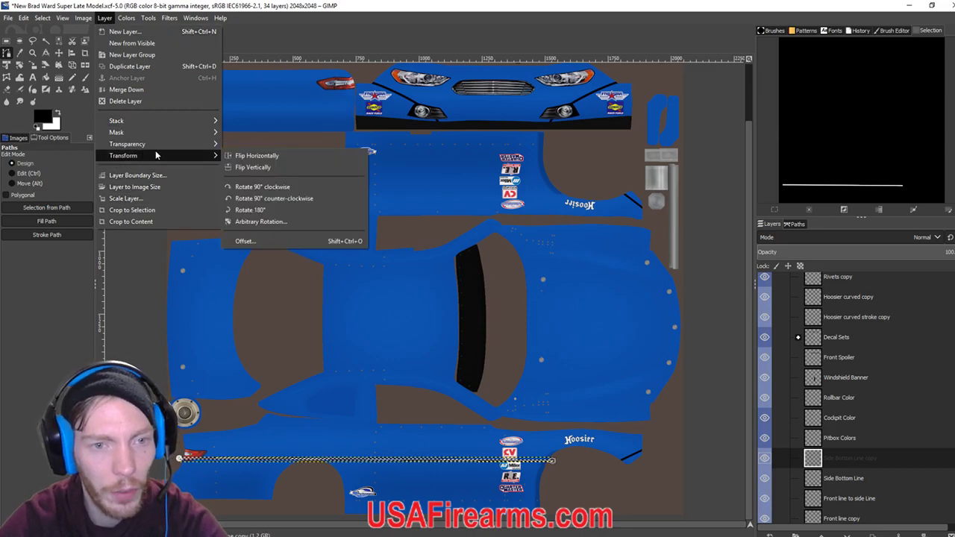
click(258, 168)
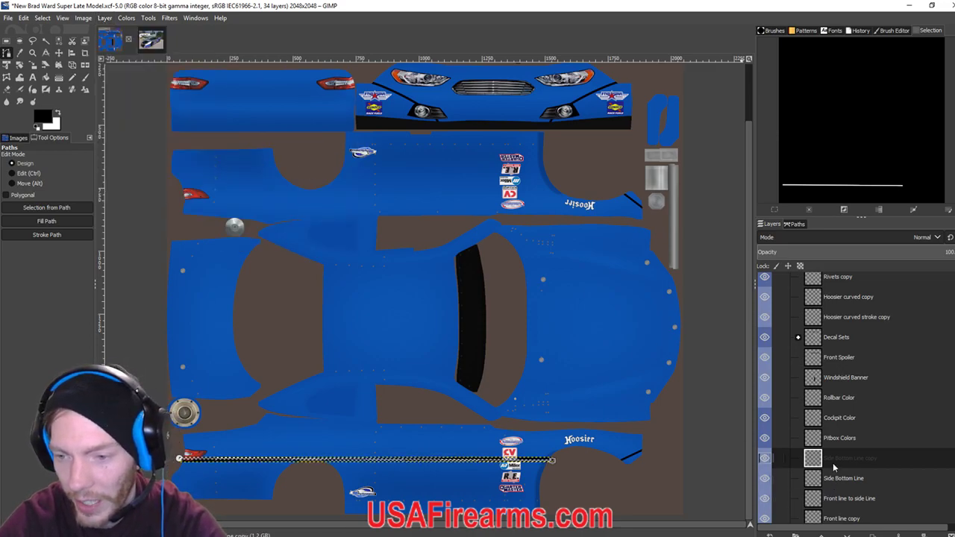
click(42, 17)
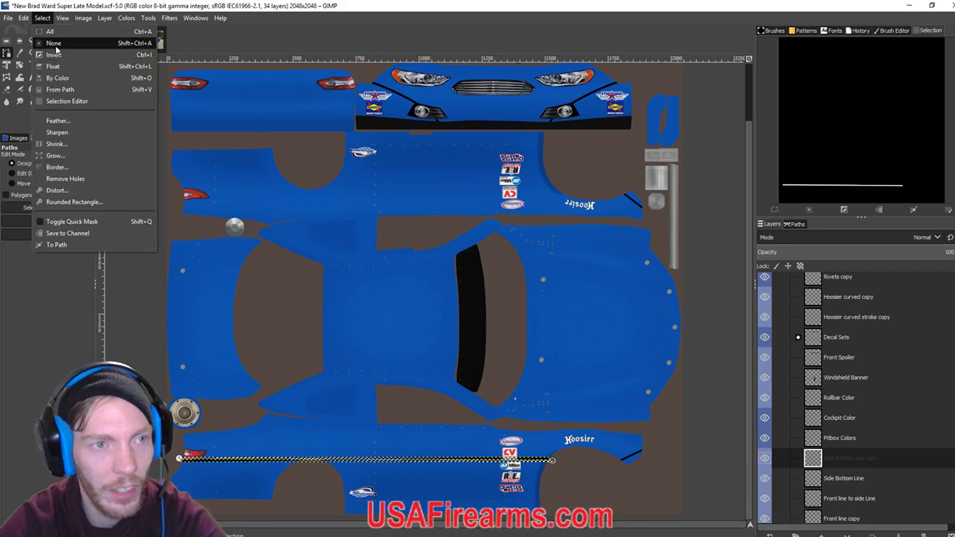
click(54, 45)
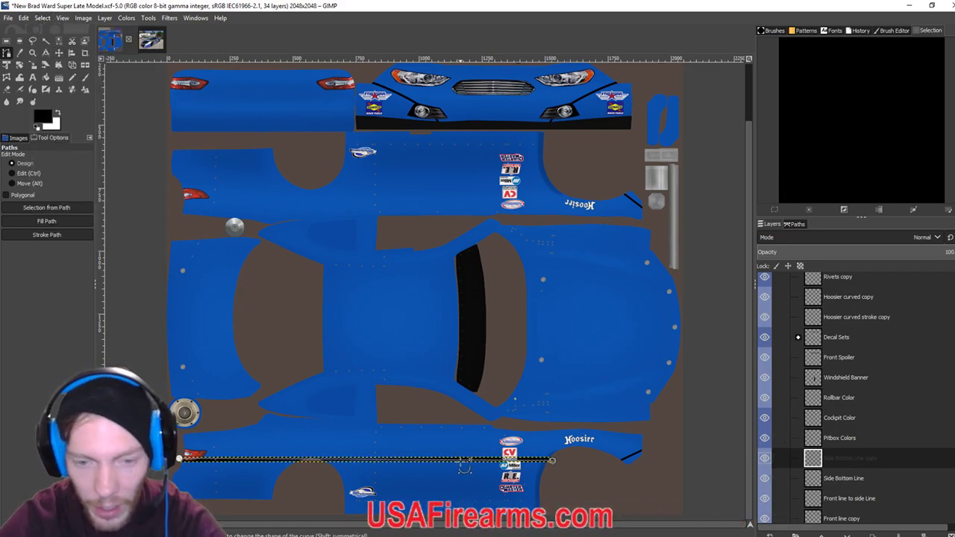
Nudge the stripe path up three steps and back down, then turn it into a selection.
key(Up)
key(Up)
key(Up)
key(Up)
key(Up)
key(Up)
key(Up)
key(Up)
key(Up)
key(Up)
key(Up)
key(Up)
key(Up)
key(Up)
key(Up)
key(Up)
key(Up)
key(Up)
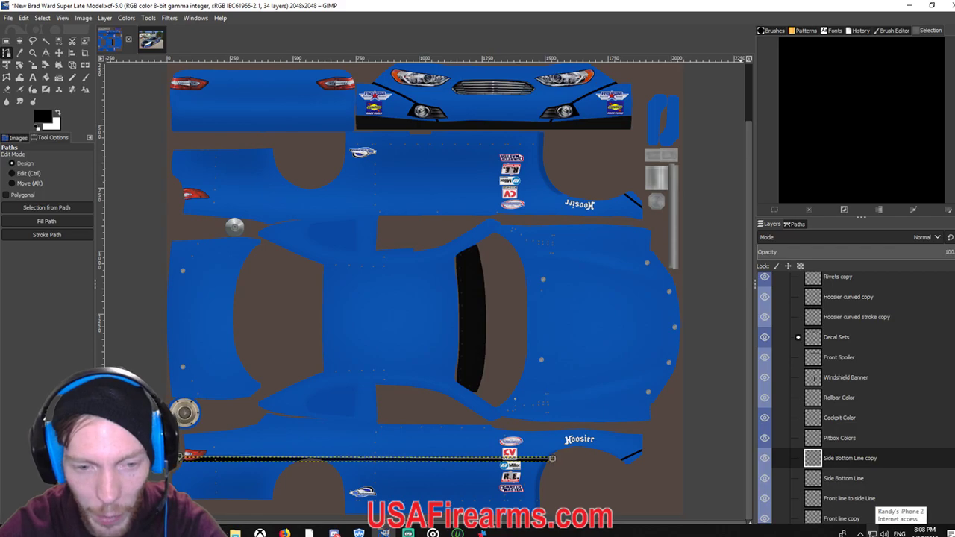
key(Up)
key(Up)
key(Up)
key(Up)
key(Up)
key(Up)
key(Up)
key(Up)
key(Up)
key(Up)
key(Up)
key(Up)
key(Up)
key(Up)
key(Up)
key(Up)
key(Up)
key(Up)
key(Up)
key(Up)
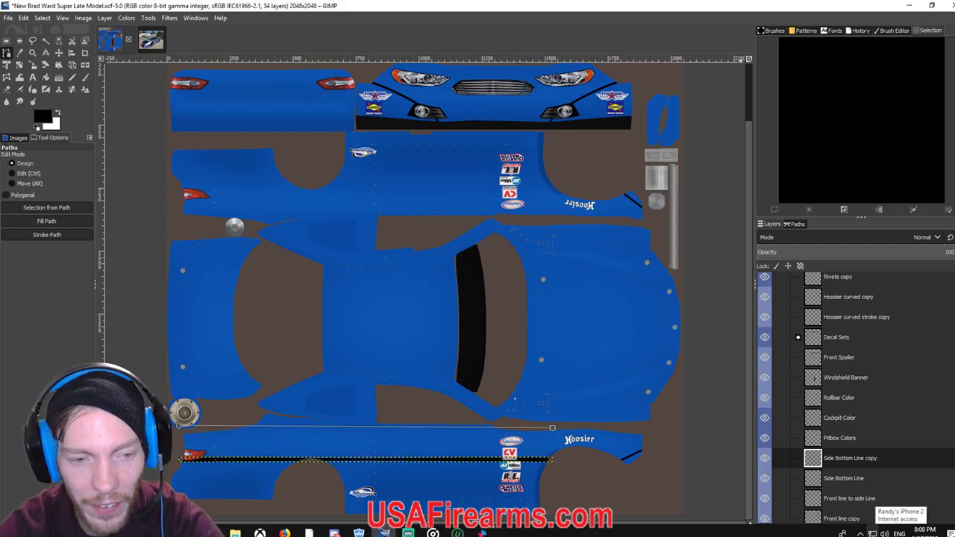
key(Up)
key(Up)
key(Up)
key(Up)
key(Up)
key(Up)
key(Up)
key(Up)
key(Up)
key(Up)
key(Up)
key(Up)
key(Up)
key(Up)
key(Up)
key(Up)
key(Up)
key(Up)
key(Up)
key(Up)
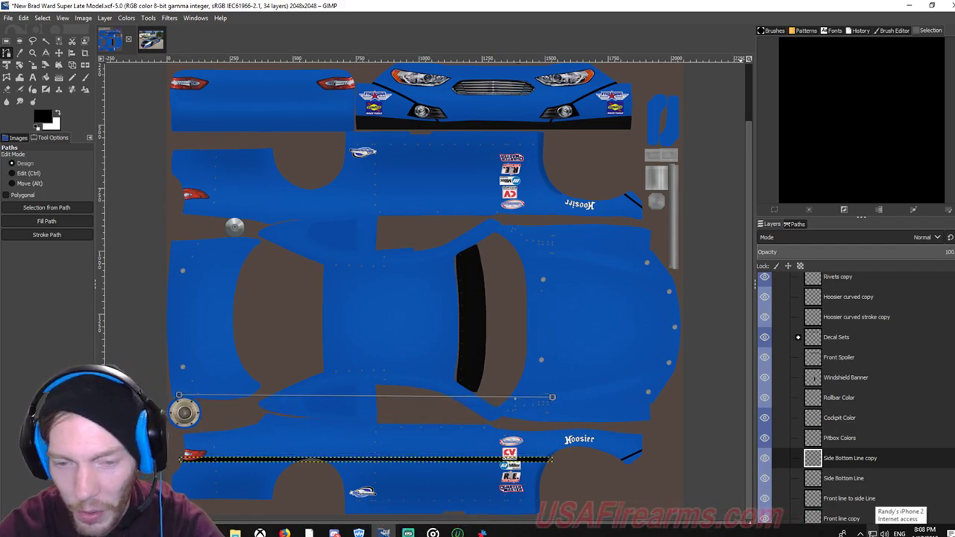
key(ctrl+Down)
key(ctrl+Down)
key(ctrl+Down)
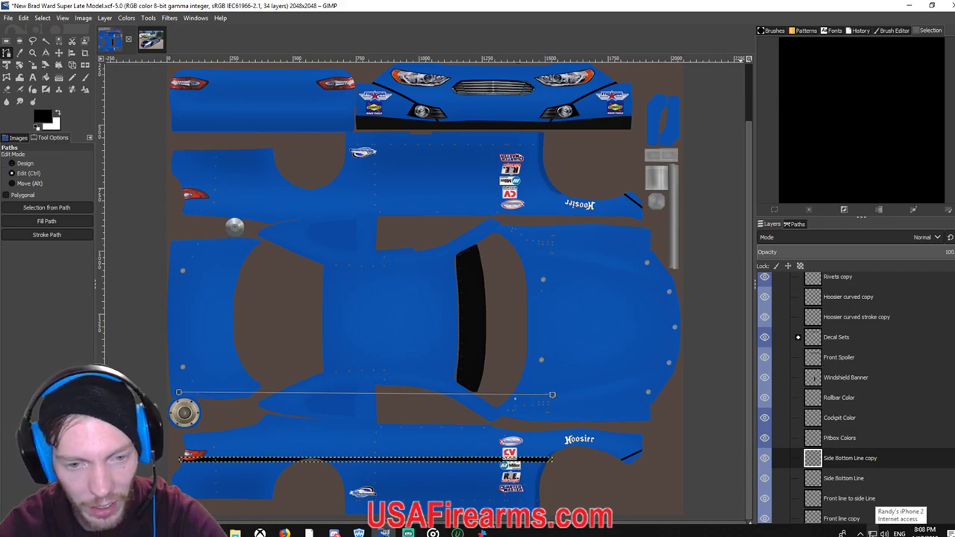
key(ctrl+Down)
key(ctrl+Down)
key(ctrl+Down)
key(ctrl+Down)
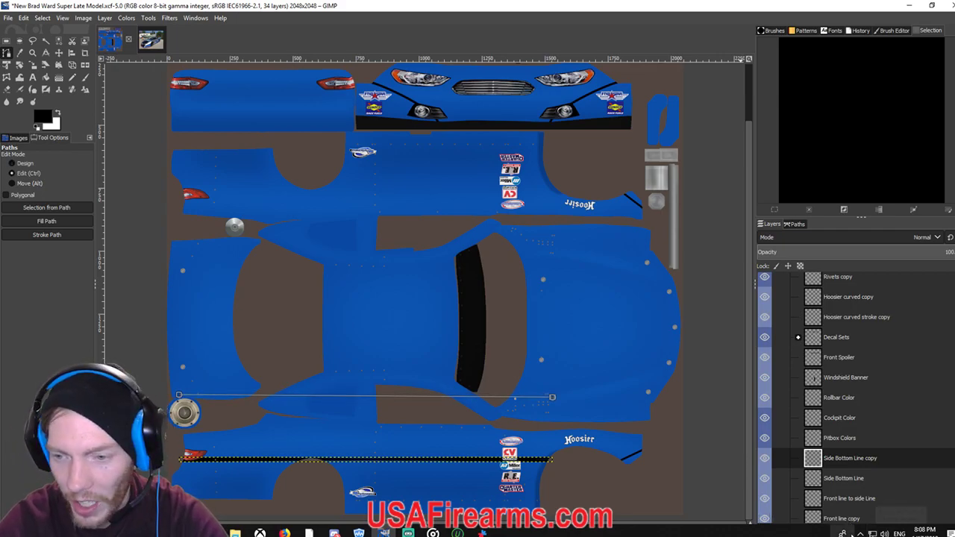
key(ctrl+Down)
key(ctrl+Down)
key(ctrl+Down)
key(ctrl+Down)
key(ctrl+Down)
key(ctrl+Down)
key(ctrl+Down)
key(ctrl+Down)
key(ctrl+Down)
key(ctrl+Down)
key(ctrl+Down)
key(ctrl+Down)
key(ctrl+Down)
key(ctrl+Down)
key(ctrl+Down)
key(ctrl+Down)
key(ctrl+Down)
key(ctrl+Down)
key(ctrl+Down)
key(ctrl+Down)
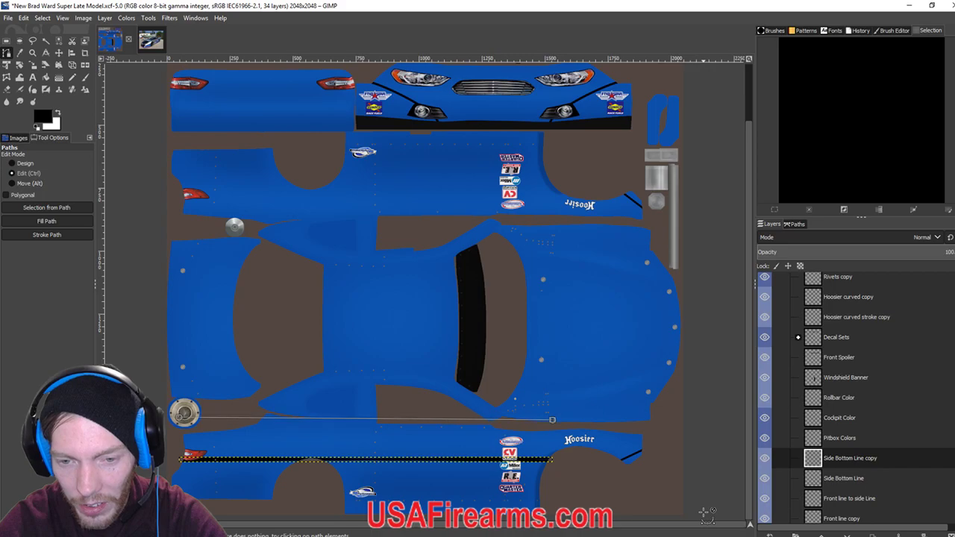
key(ctrl+Down)
key(ctrl+Down)
key(ctrl+Down)
key(ctrl+Down)
key(ctrl+Down)
key(ctrl+Down)
key(ctrl+Down)
key(ctrl+Down)
key(ctrl+Down)
key(ctrl+Down)
key(ctrl+Down)
key(ctrl+Down)
key(ctrl+Down)
key(ctrl+Down)
key(ctrl+Down)
key(ctrl+Down)
key(ctrl+Down)
key(ctrl+Down)
key(ctrl+Down)
key(ctrl+Down)
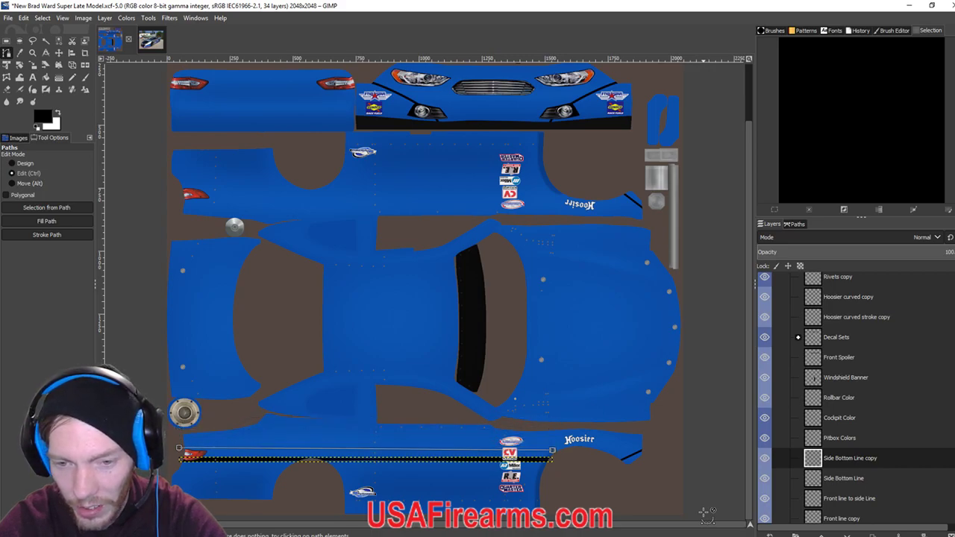
key(ctrl+Down)
key(ctrl+Down)
key(shift+v)
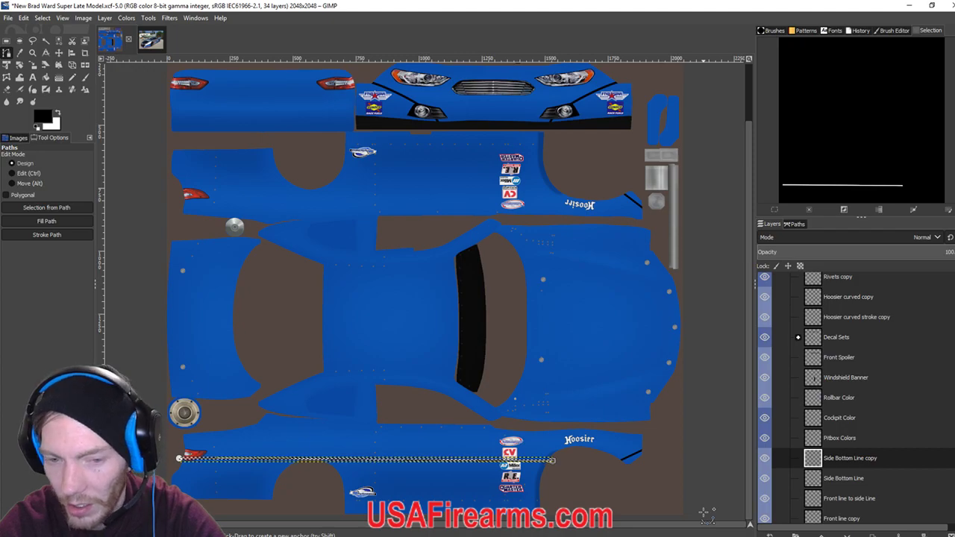
Open and close a second texture view, then clear the stripe selection.
key(ctrl+shift+j)
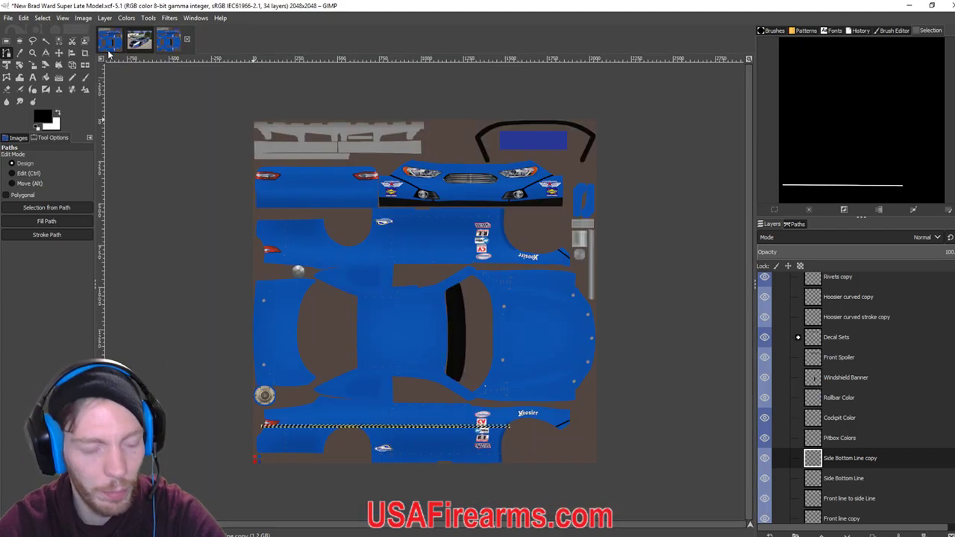
click(7, 17)
key(Escape)
click(186, 38)
click(109, 39)
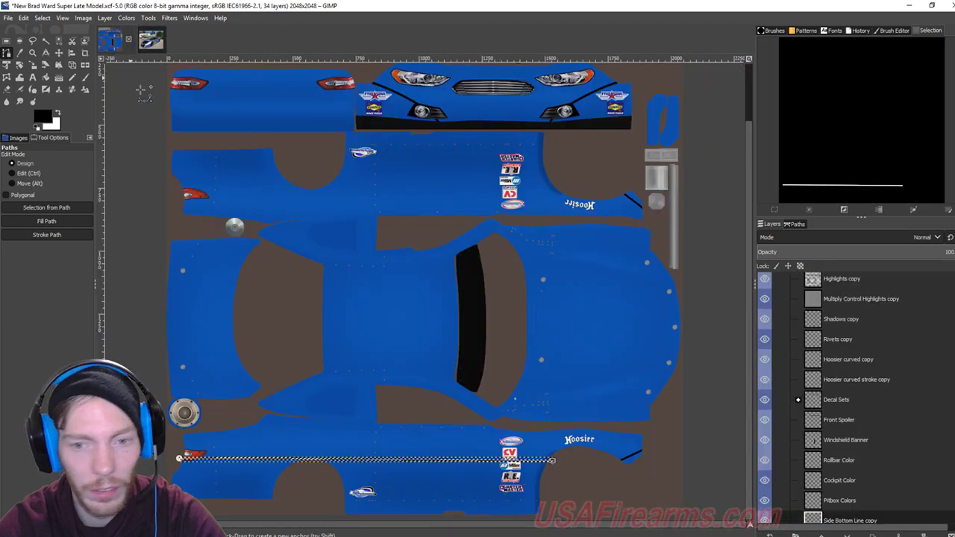
click(41, 17)
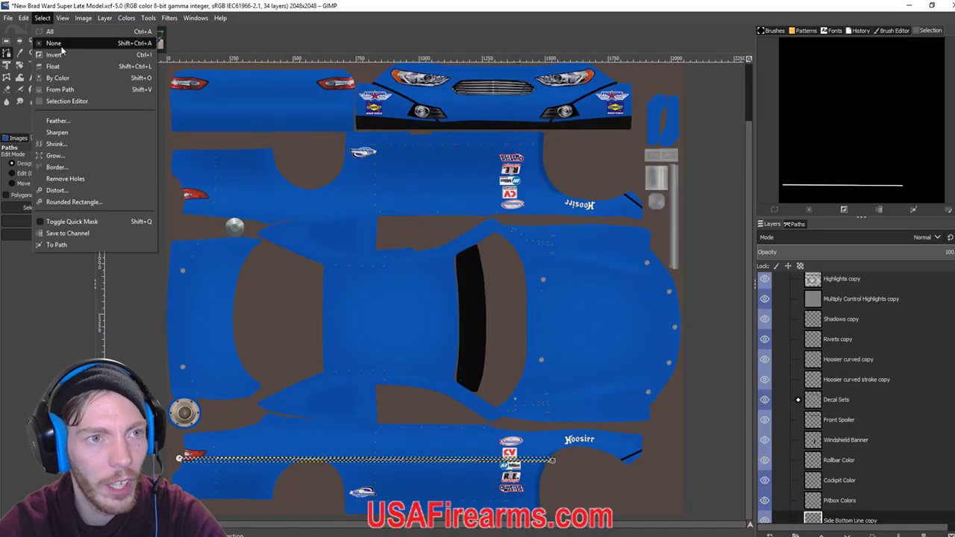
click(61, 46)
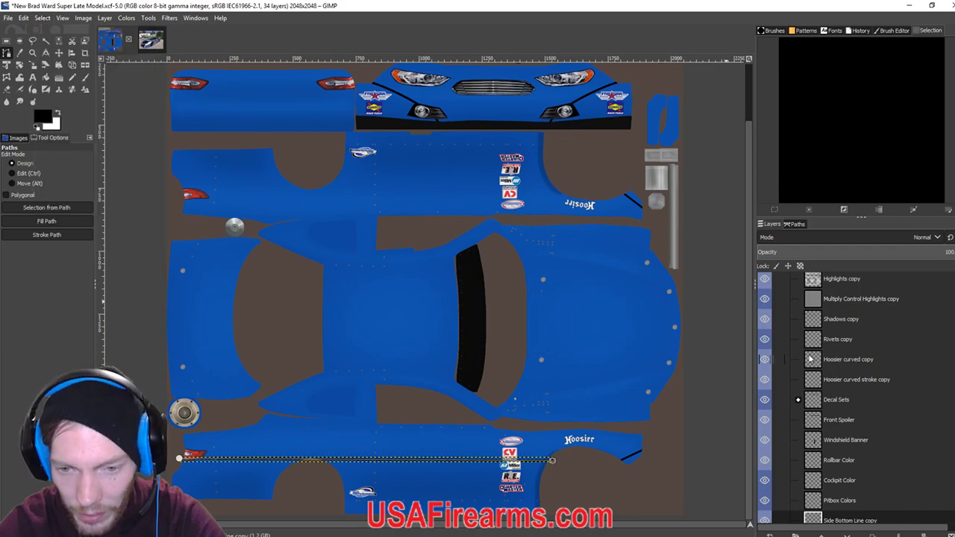
key(ctrl)
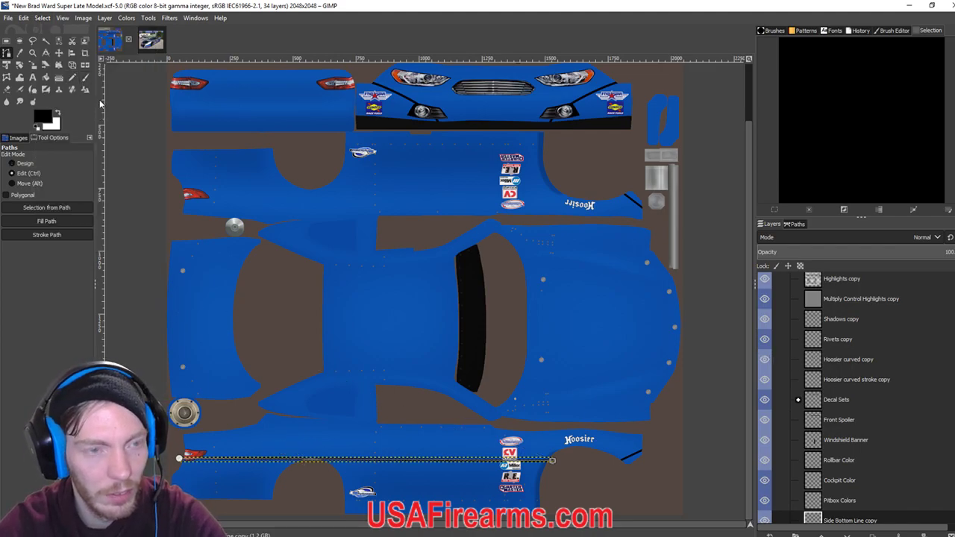
click(59, 53)
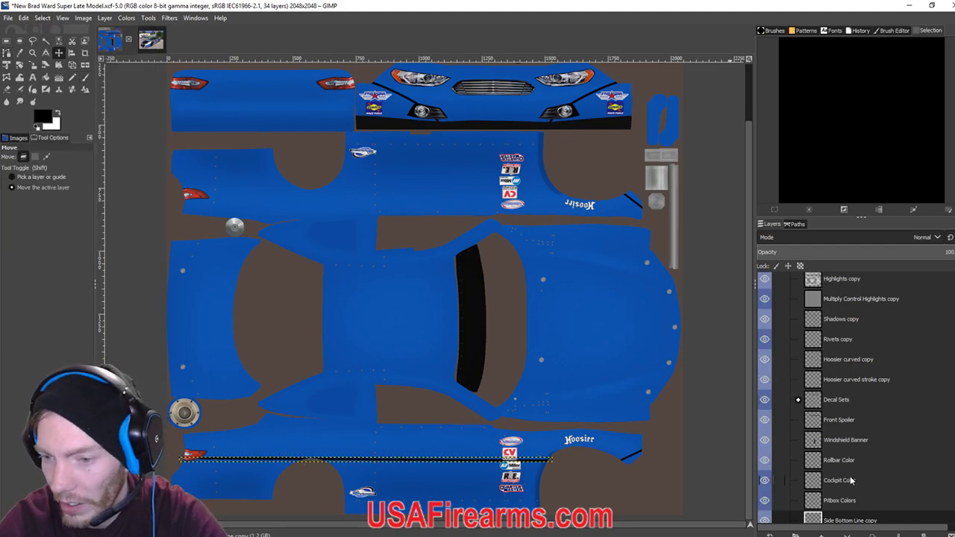
Select the 'Side Bottom Line copy' layer and flip it vertically.
click(849, 520)
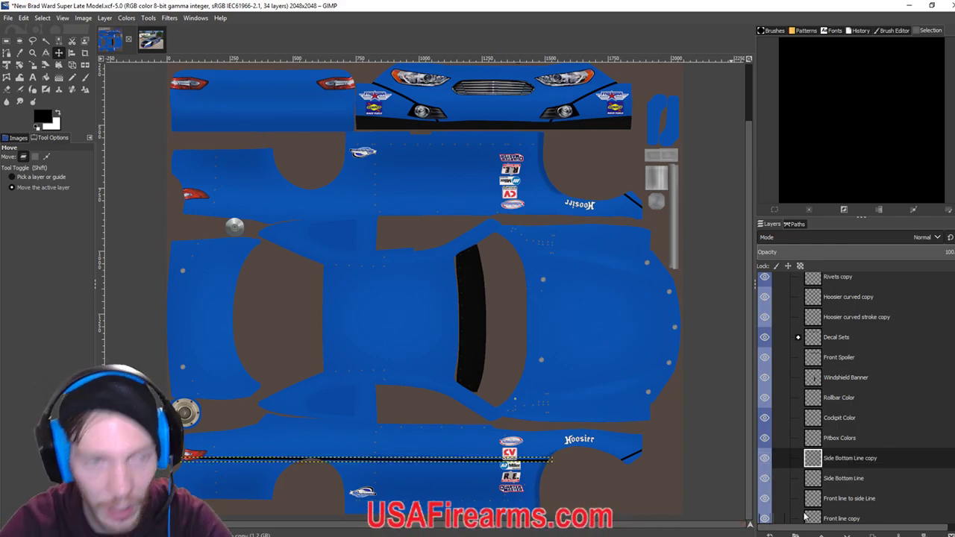
click(105, 17)
mouse_move(133, 157)
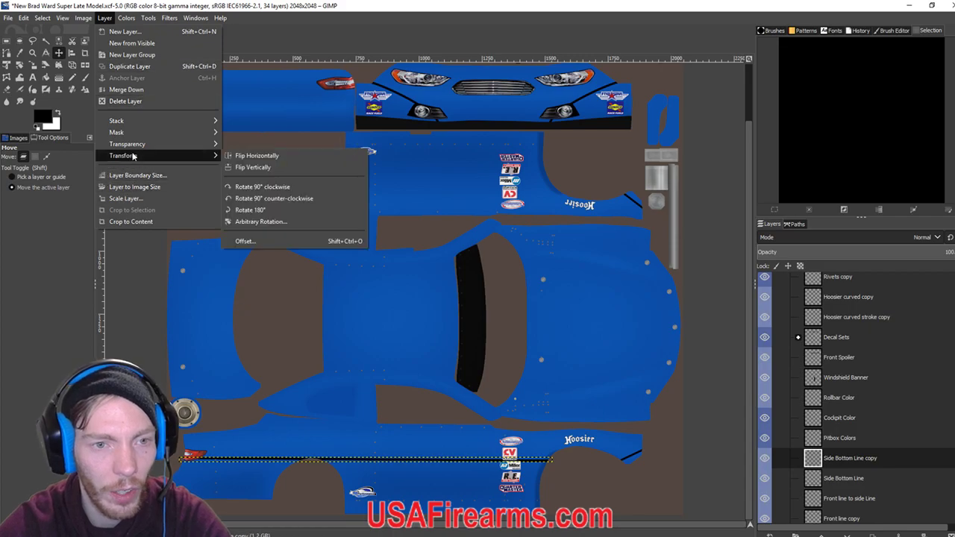
click(261, 168)
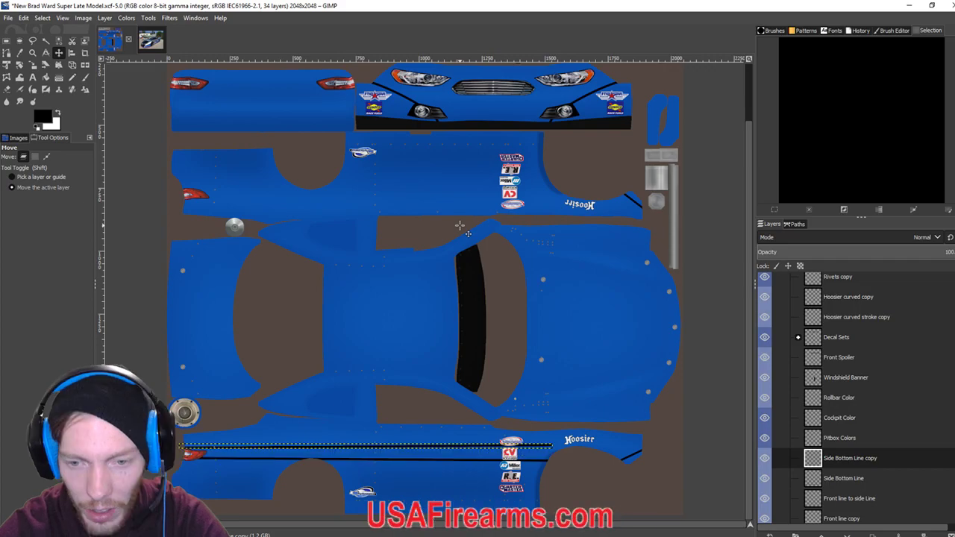
Nudge the flipped stripe copy upward onto the upper side panel with the arrow keys.
key(Up)
key(Up)
key(Up)
key(Up)
key(Up)
key(Up)
key(Up)
key(Up)
key(Up)
key(Up)
key(Up)
key(Up)
key(Up)
key(Up)
key(Up)
key(Up)
key(Up)
key(Up)
key(Up)
key(Up)
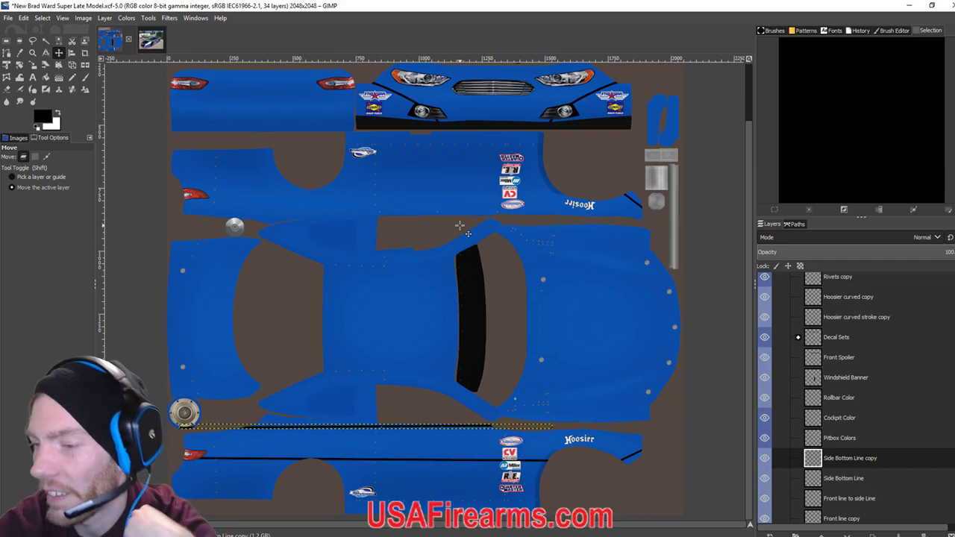
key(Up)
key(Up)
key(Up)
key(Up)
key(Up)
key(Up)
key(Up)
key(Up)
key(Up)
key(Up)
key(Up)
key(Up)
key(Up)
key(Up)
key(Up)
key(Up)
key(Up)
key(Up)
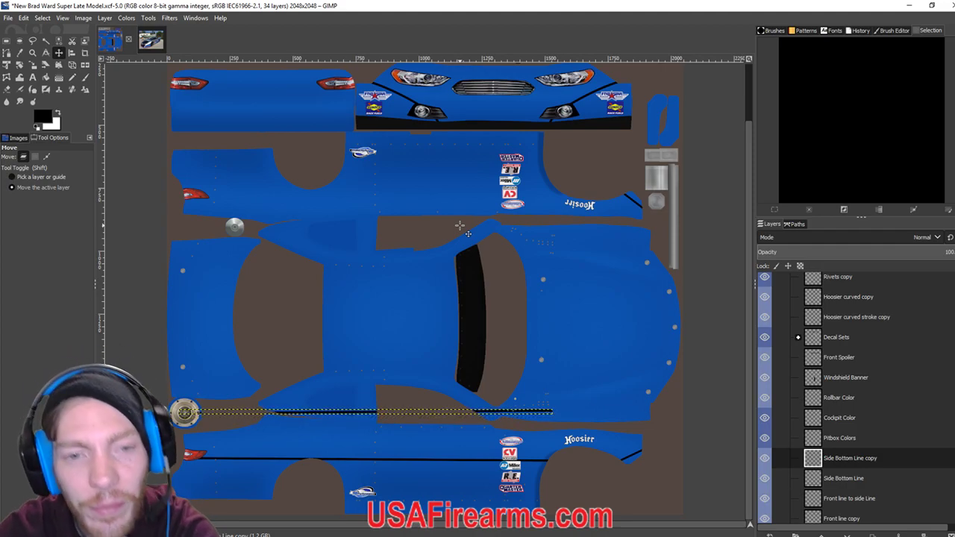
key(Up)
key(Up)
key(Up)
key(Up)
key(Up)
key(Up)
key(Up)
key(Up)
key(Up)
key(Up)
key(Up)
key(Up)
key(Up)
key(Up)
key(Up)
key(Up)
key(Up)
key(Up)
key(Up)
key(Up)
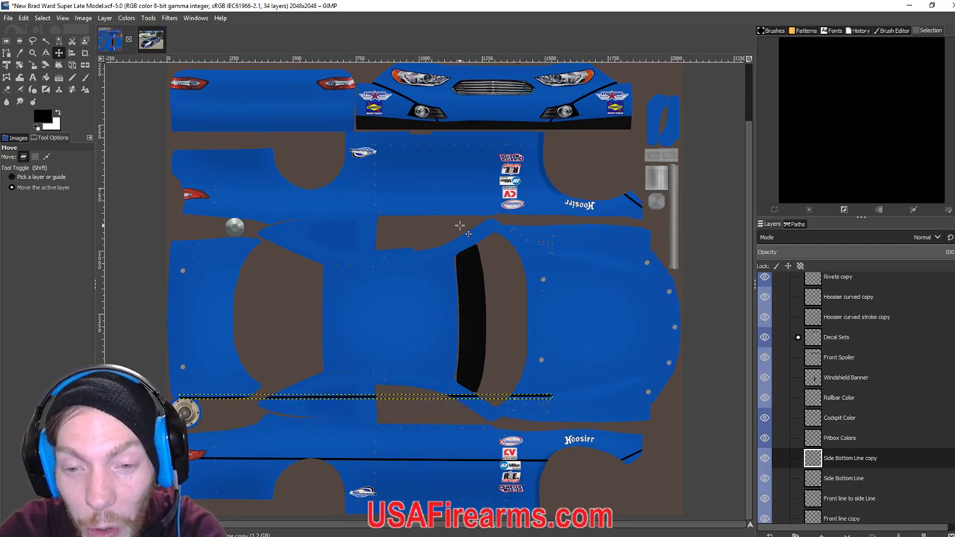
key(Up)
key(Up)
key(Up)
key(Up)
key(Up)
key(Up)
key(Up)
key(Up)
key(Up)
key(Up)
key(Up)
key(Up)
key(Up)
key(Up)
key(Up)
key(Up)
key(Up)
key(Up)
key(Up)
key(Up)
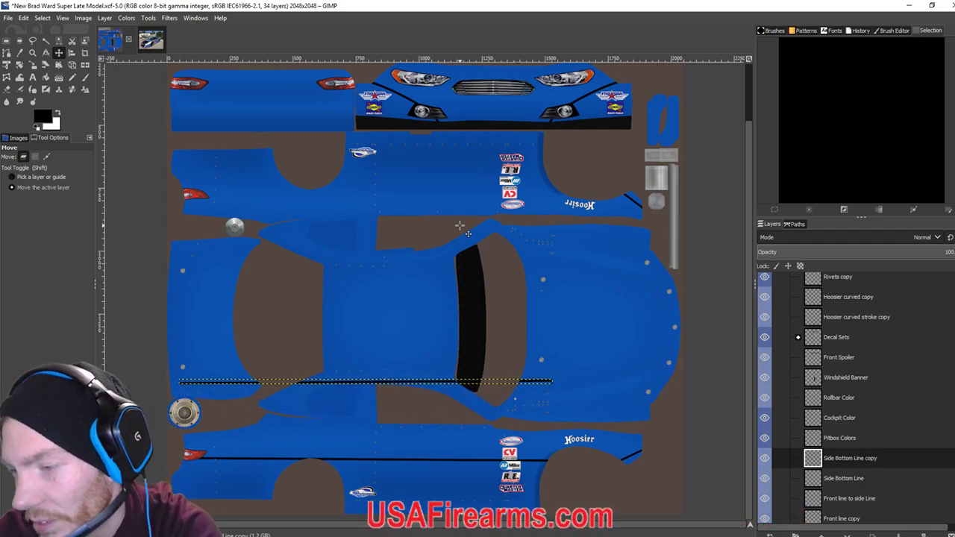
key(Up)
key(Up)
key(Up)
key(Up)
key(Up)
key(Up)
key(Up)
key(Up)
key(Up)
key(Up)
key(Up)
key(Up)
key(Up)
key(Up)
key(Up)
key(Up)
key(Up)
key(Up)
key(Up)
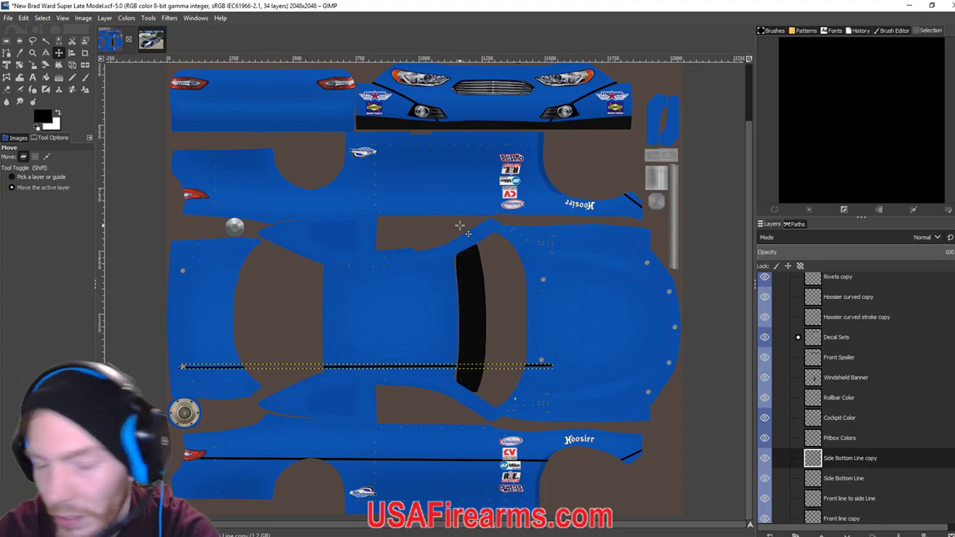
key(Up)
key(Up)
key(Up)
key(Up)
key(Up)
key(Up)
key(Up)
key(Up)
key(Up)
key(Up)
key(Up)
key(Up)
key(Up)
key(Up)
key(Up)
key(Up)
key(Up)
key(Up)
key(Up)
key(Up)
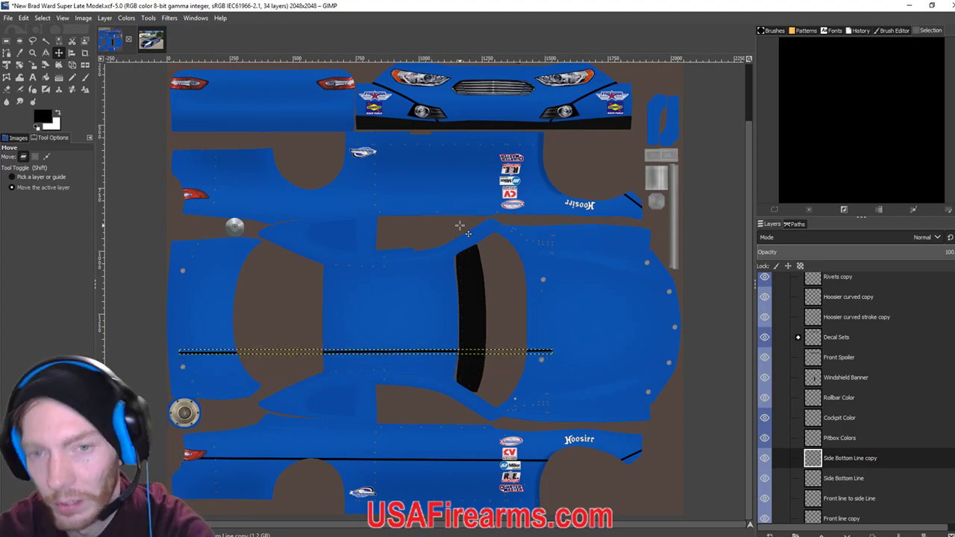
key(Up)
key(Up)
key(Up)
key(Up)
key(Up)
key(Up)
key(Up)
key(Up)
key(Up)
key(Up)
key(Up)
key(Up)
key(Up)
key(Up)
key(Up)
key(Up)
key(Up)
key(Up)
key(Up)
key(Up)
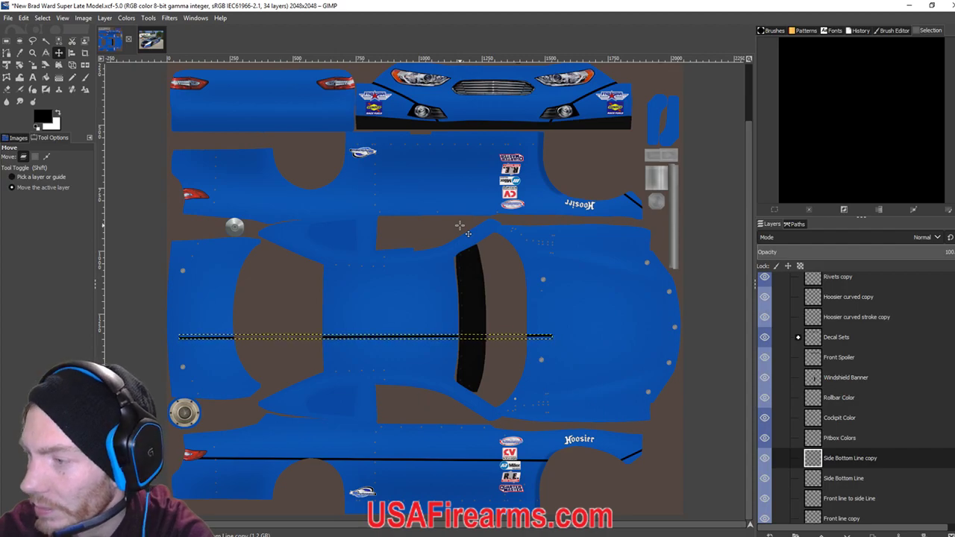
key(Up)
key(Up)
key(Up)
key(Up)
key(Up)
key(Up)
key(Up)
key(Up)
key(Up)
key(Up)
key(Up)
key(Up)
key(Up)
key(Up)
key(Up)
key(Up)
key(Up)
key(Up)
key(Up)
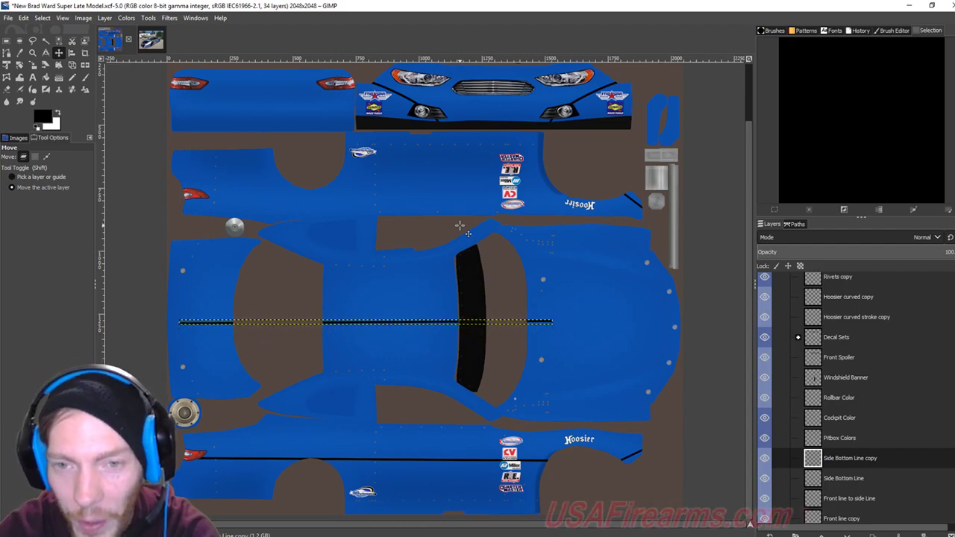
key(Up)
key(Up)
key(Up)
key(Up)
key(Up)
key(Up)
key(Up)
key(Up)
key(Up)
key(Up)
key(Up)
key(Up)
key(Up)
key(Up)
key(Up)
key(Up)
key(Up)
key(Up)
key(Up)
key(Up)
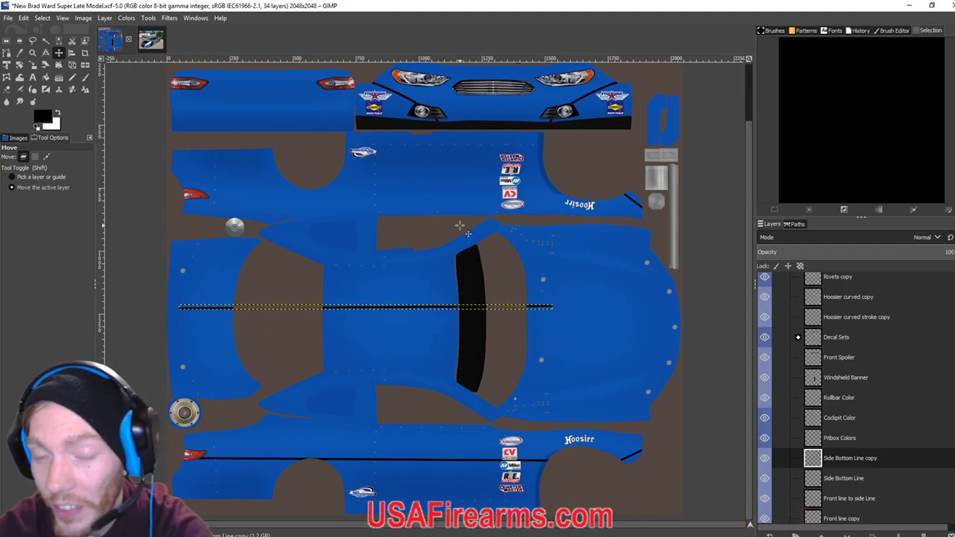
key(Up)
key(Up)
key(Up)
key(Up)
key(Up)
key(Up)
key(Up)
key(Up)
key(Up)
key(Up)
key(Up)
key(Up)
key(Up)
key(Up)
key(Up)
key(Up)
key(Up)
key(Up)
key(Up)
key(Up)
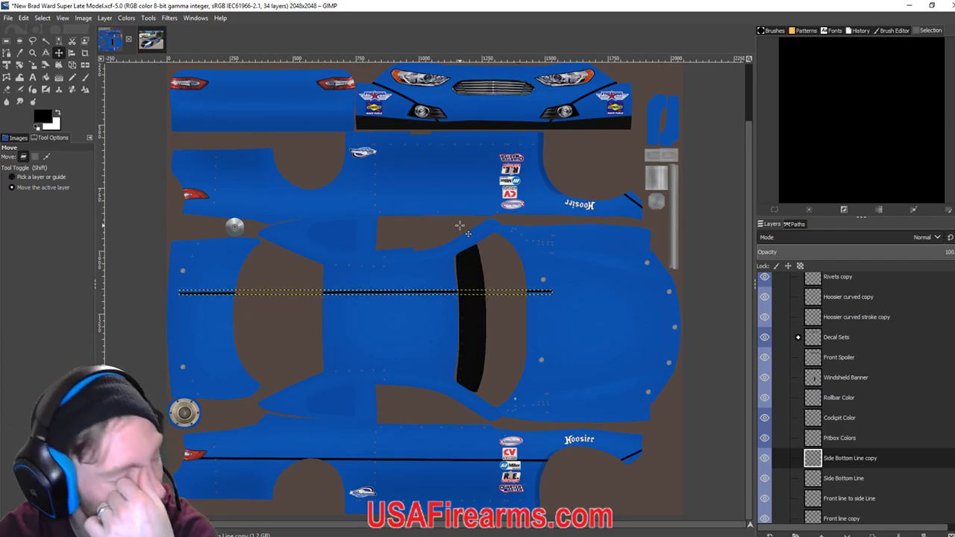
key(Up)
key(Up)
key(Up)
key(Up)
key(Up)
key(Up)
key(Up)
key(Up)
key(Up)
key(Up)
key(Up)
key(Up)
key(Up)
key(Up)
key(Up)
key(Up)
key(Up)
key(Up)
key(Up)
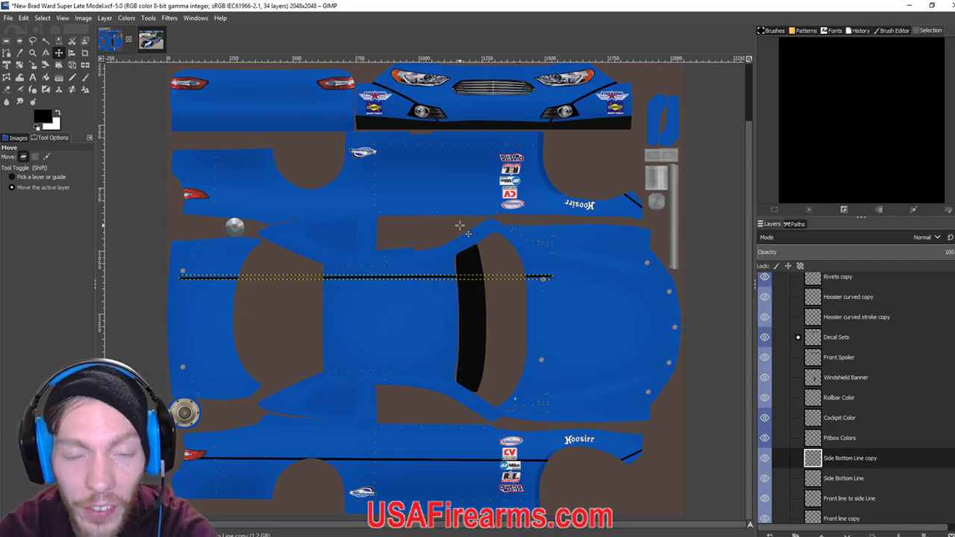
key(Up)
key(Up)
key(Up)
key(Up)
key(Up)
key(Up)
key(Up)
key(Up)
key(Up)
key(Up)
key(Up)
key(Up)
key(Up)
key(Up)
key(Up)
key(Up)
key(Up)
key(Up)
key(Up)
key(Up)
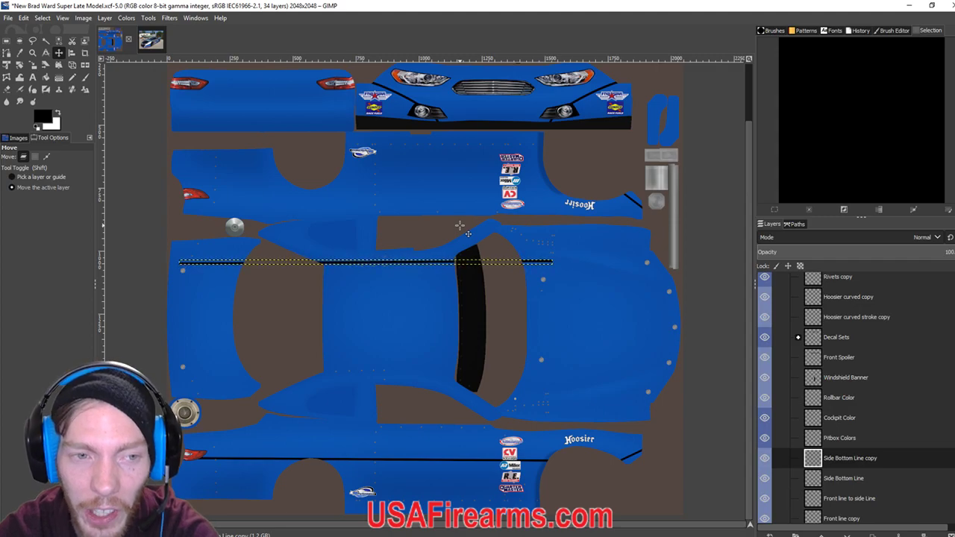
key(Up)
key(Up)
key(Up)
key(Up)
key(Up)
key(Up)
key(Up)
key(Up)
key(Up)
key(Up)
key(Up)
key(Up)
key(Up)
key(Up)
key(Up)
key(Up)
key(Up)
key(Up)
key(Up)
key(Up)
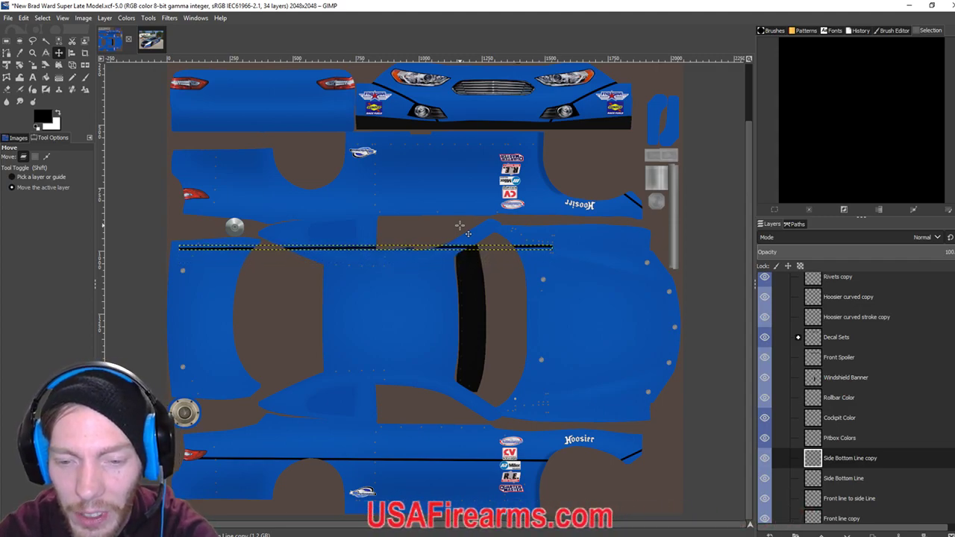
key(Up)
key(Up)
key(Up)
key(Up)
key(Up)
key(Up)
key(Up)
key(Up)
key(Up)
key(Up)
key(Up)
key(Up)
key(Up)
key(Up)
key(Up)
key(Up)
key(Up)
key(Up)
key(Up)
key(Up)
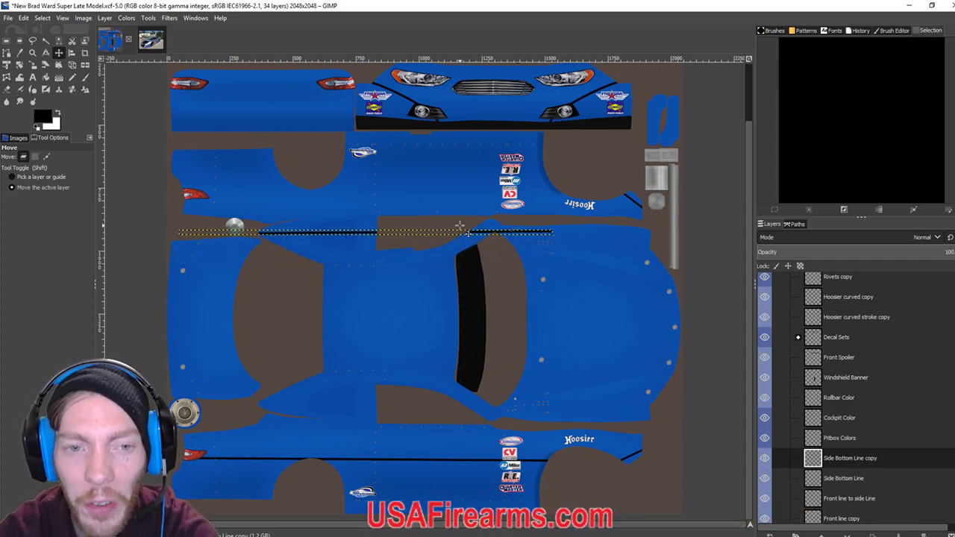
key(Up)
key(Up)
key(Up)
key(Up)
key(Up)
key(Up)
key(Up)
key(Up)
key(Up)
key(Up)
key(Up)
key(Up)
key(Up)
key(Up)
key(Up)
key(Up)
key(Up)
key(Up)
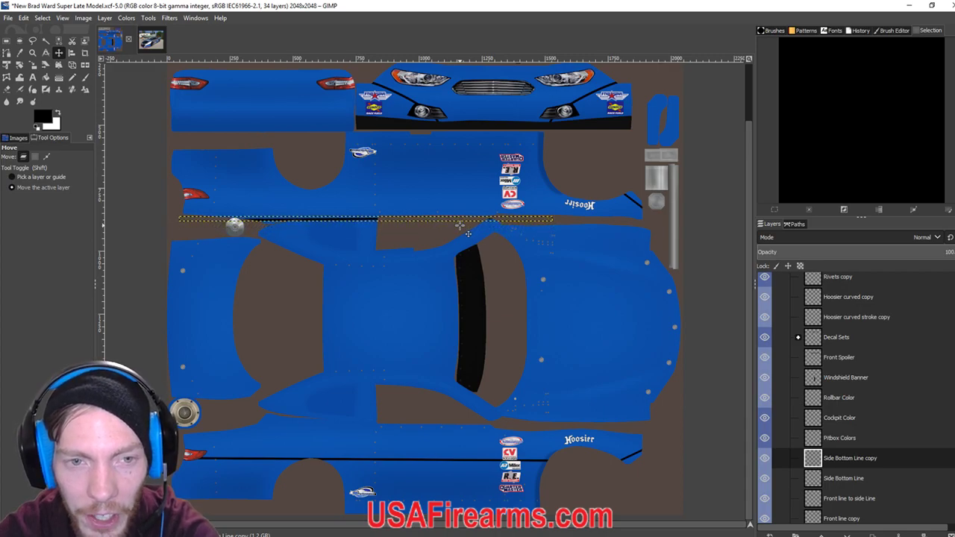
key(Up)
key(Up)
key(Up)
key(Up)
key(Up)
key(Up)
key(Up)
key(Up)
key(Up)
key(Up)
key(Up)
key(Up)
key(Up)
key(Up)
key(Up)
key(Up)
key(Up)
key(Up)
key(Up)
key(Up)
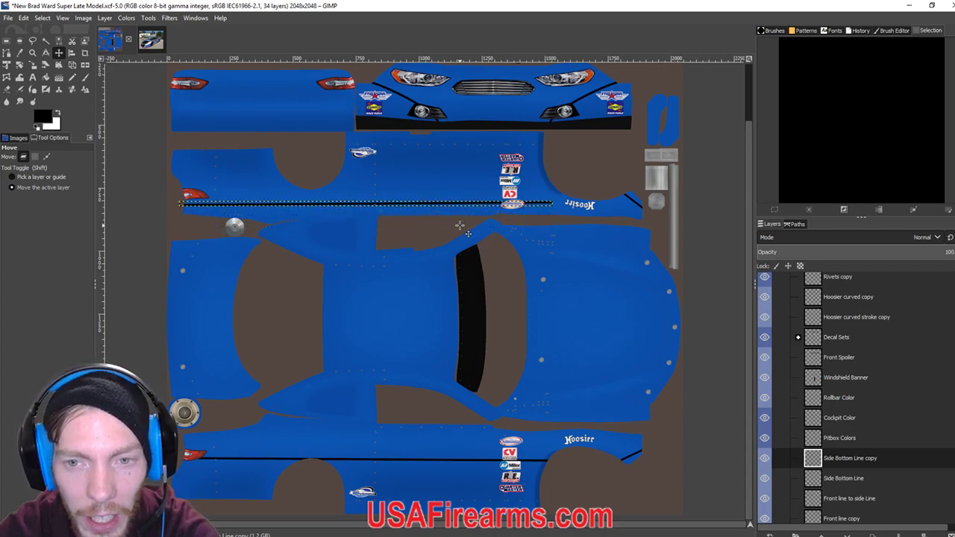
Fine-tune the stripe's height on the upper panel and export the paint as car_207304.tga.
key(Up)
key(Up)
key(Up)
key(Up)
key(Up)
key(Up)
key(Up)
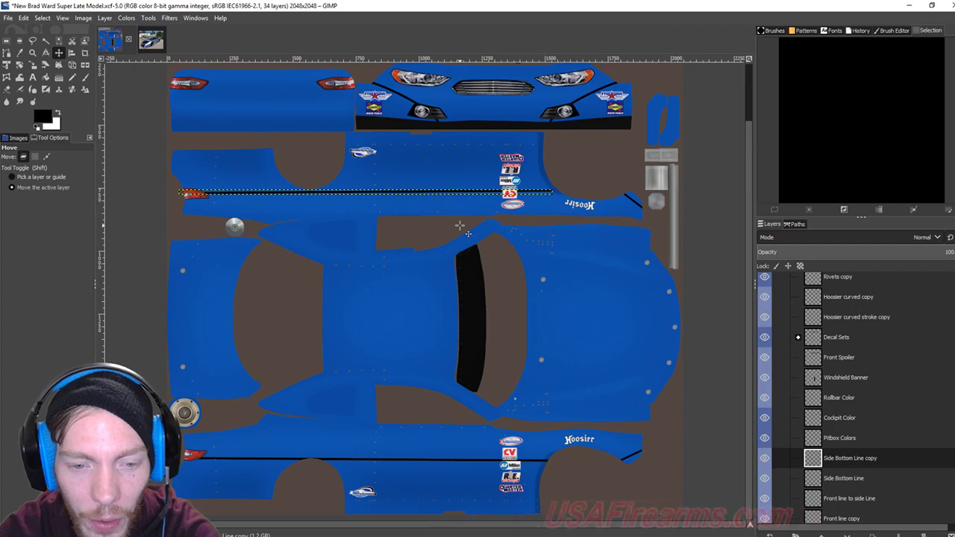
key(Up)
key(Up)
key(Up)
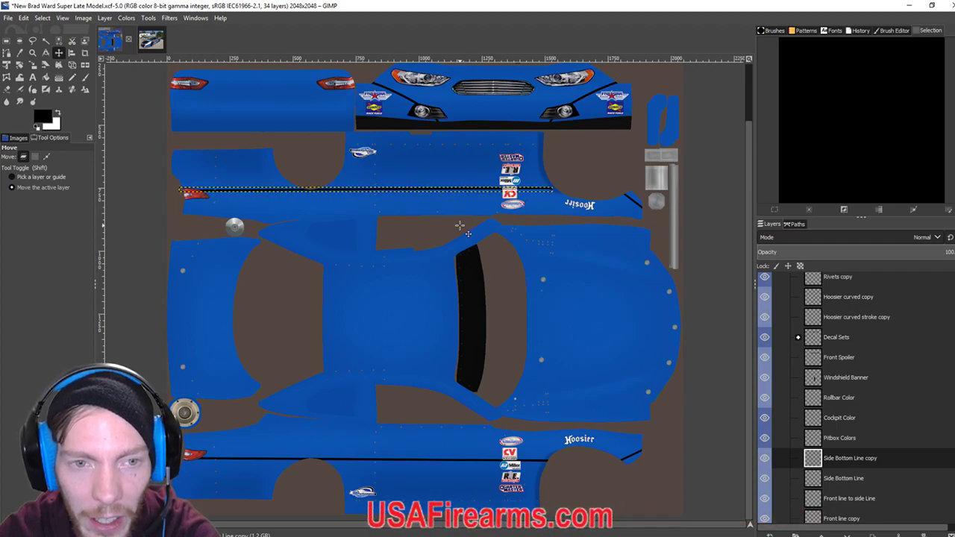
key(Up)
key(Up)
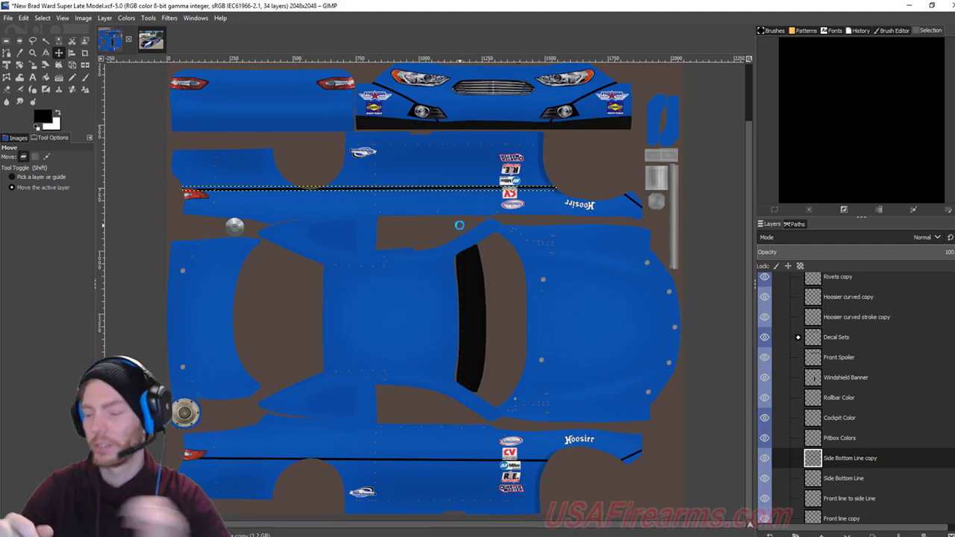
click(460, 225)
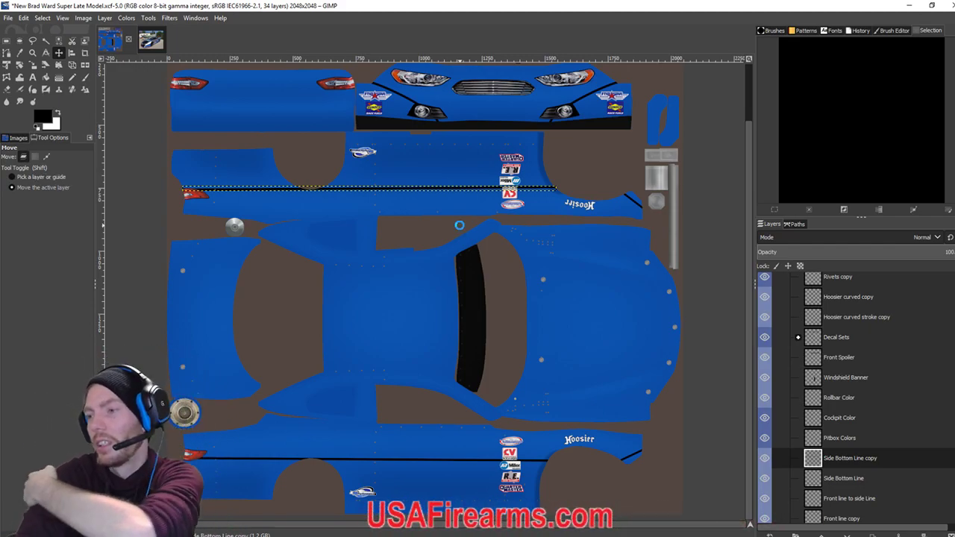
key(ctrl+e)
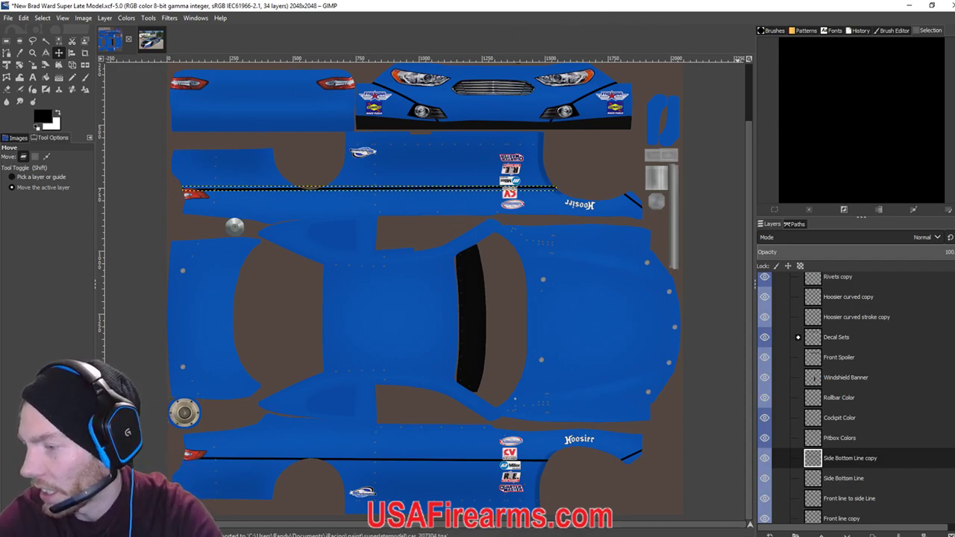
Reload the paint in iRacing and orbit the camera to check the pinstripes on both sides.
key(alt+Tab)
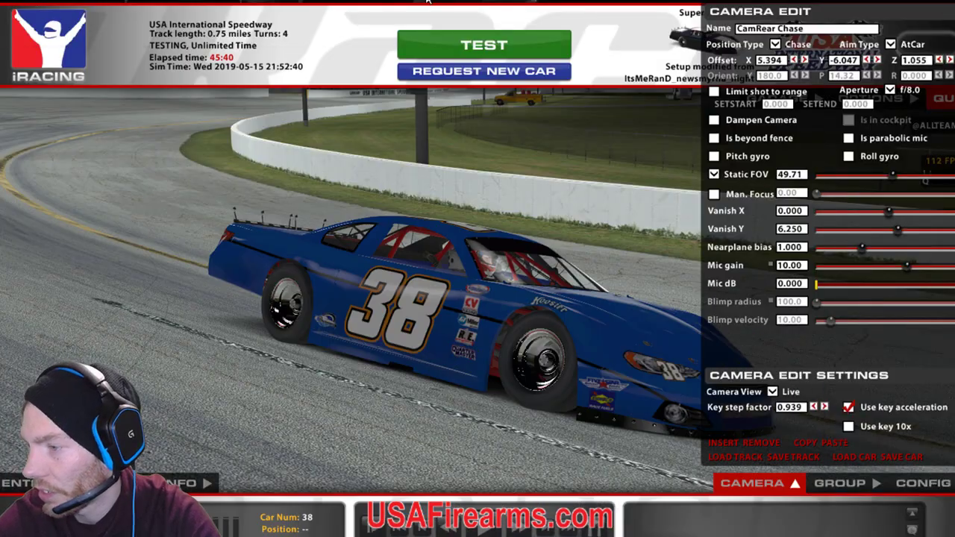
key(ctrl+r)
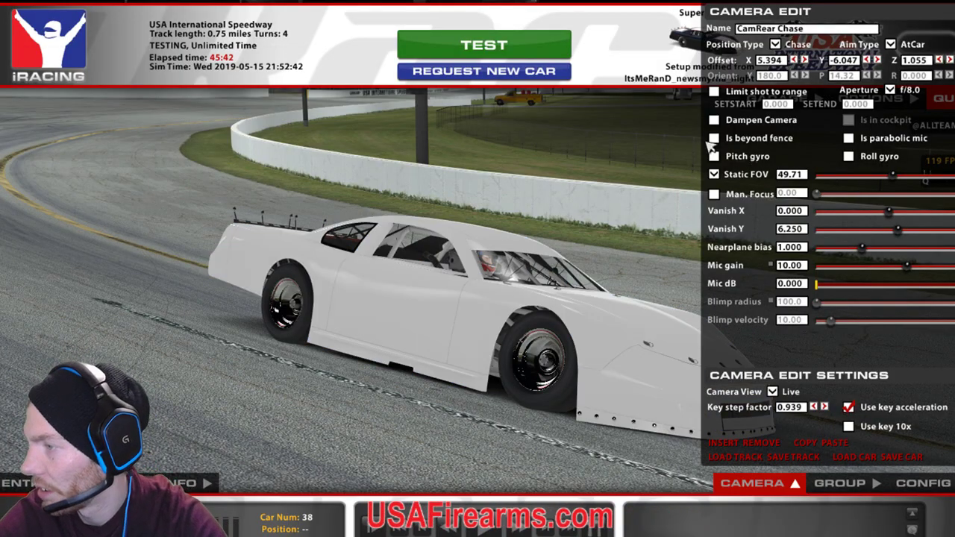
click(879, 60)
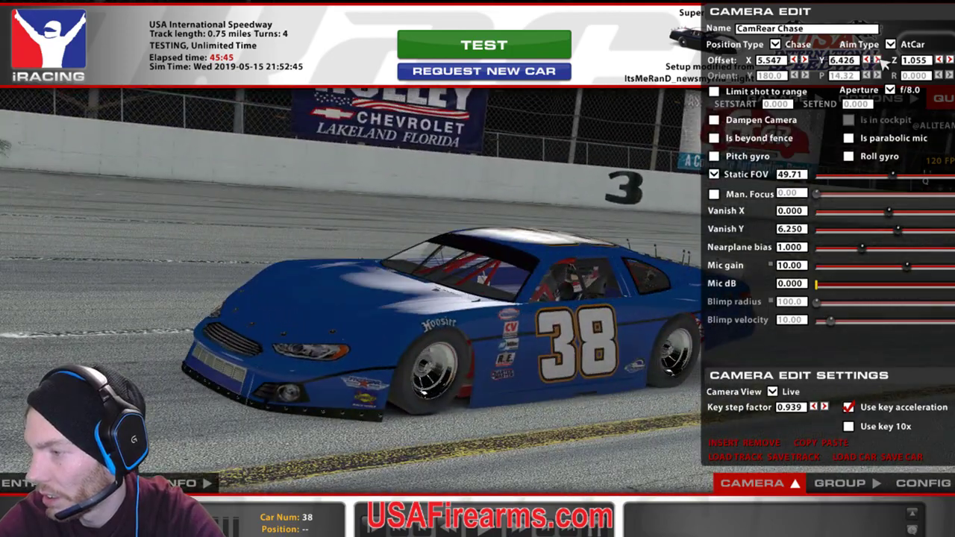
drag(883, 65, 882, 65)
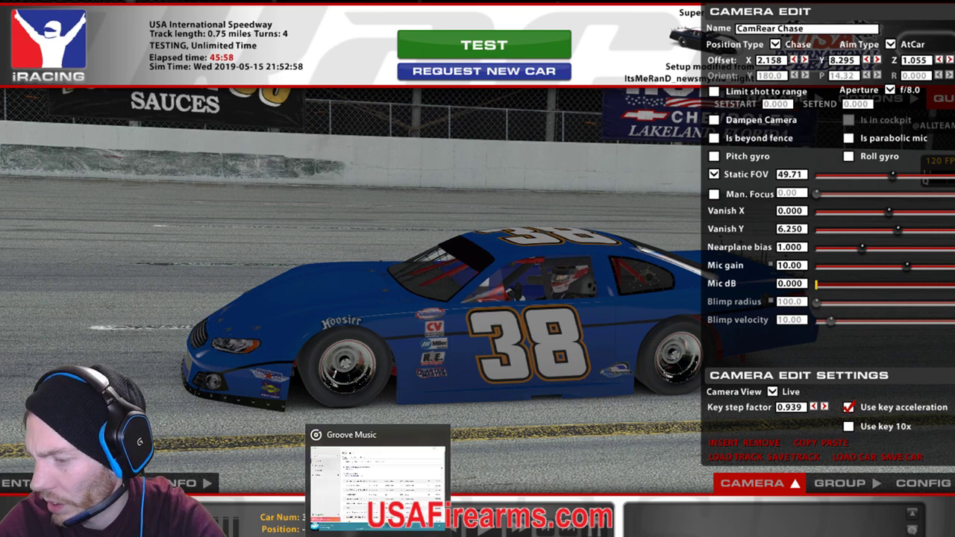
click(301, 522)
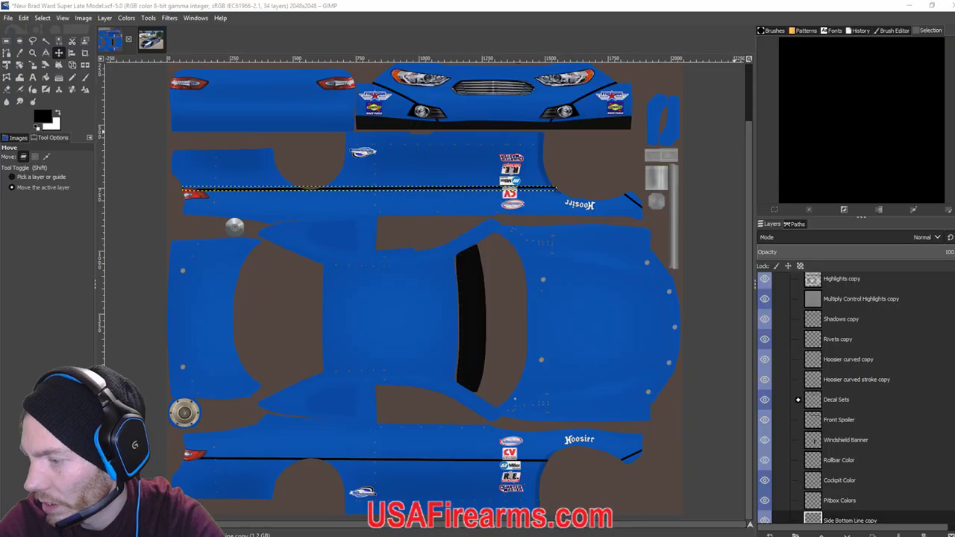
click(153, 39)
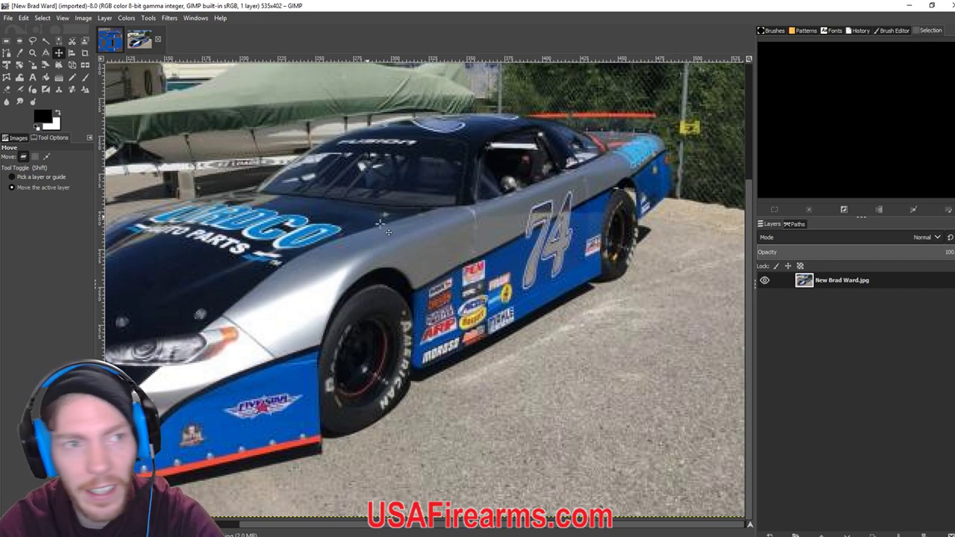
click(114, 43)
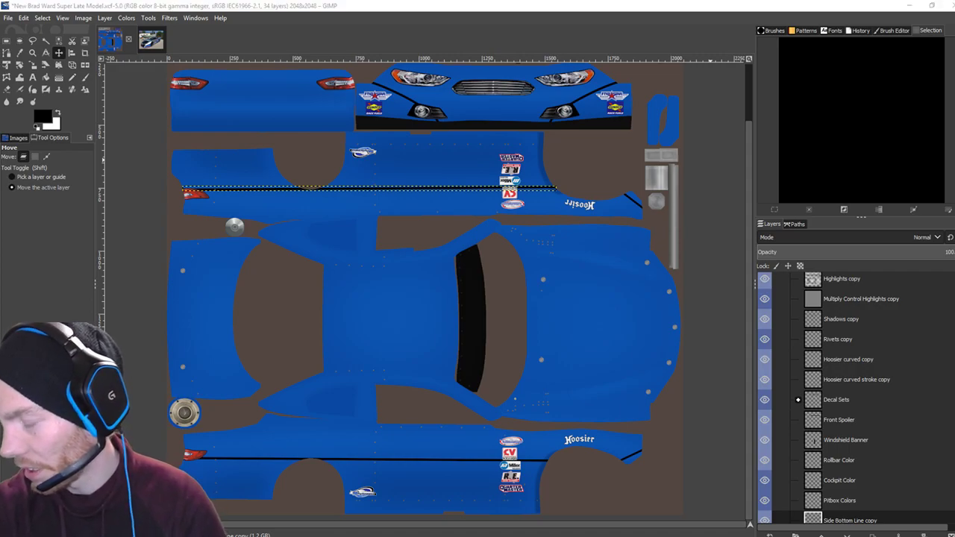
Hide and restore iRacing's interface to inspect the #38 car, then return to GIMP.
key(alt+Tab)
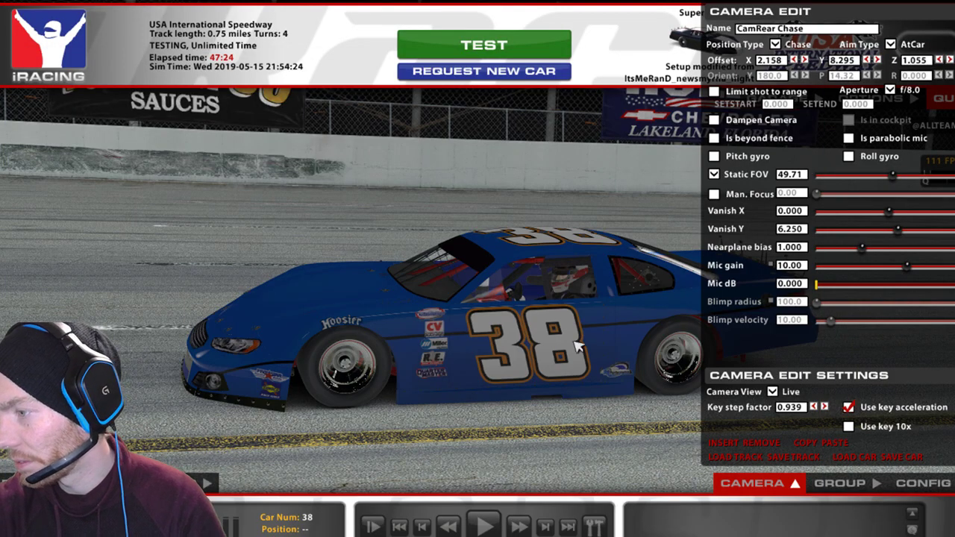
key(space)
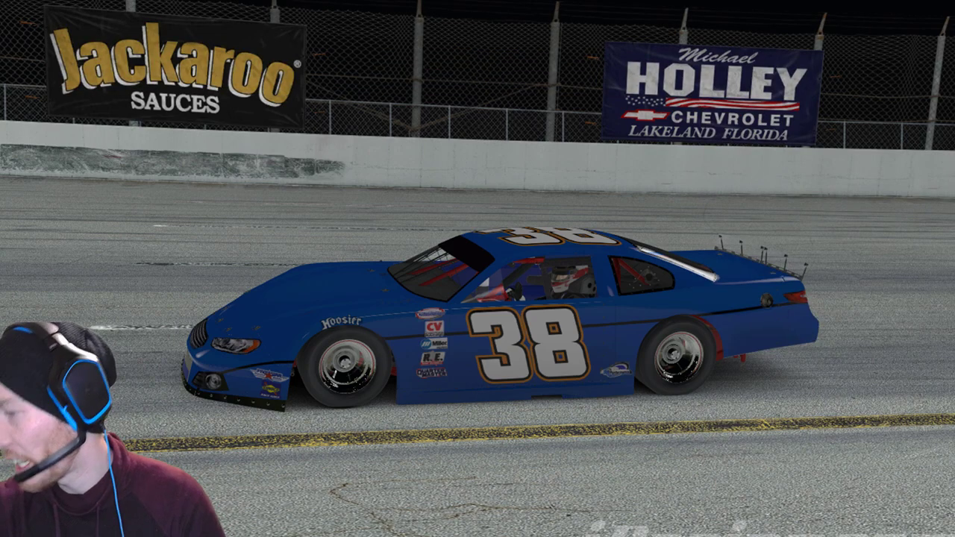
key(space)
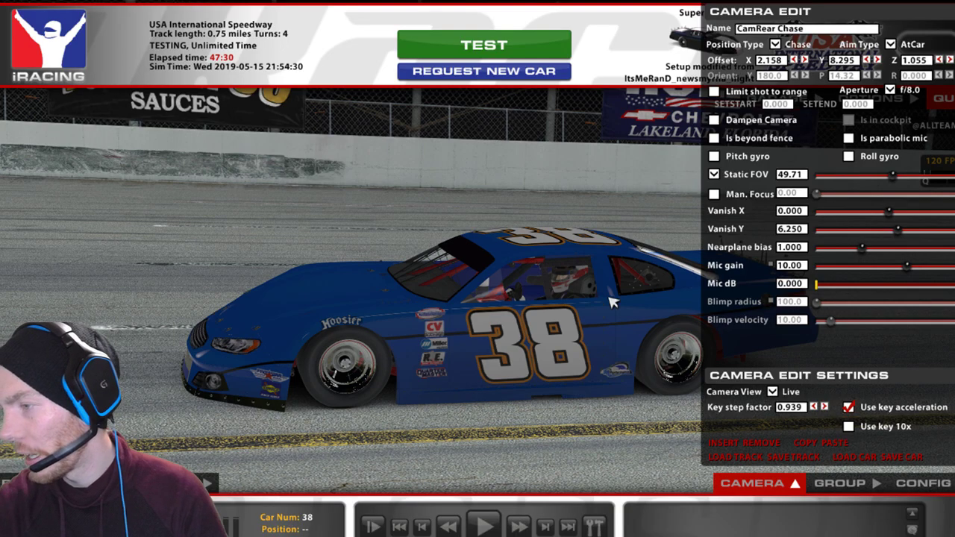
key(alt+Tab)
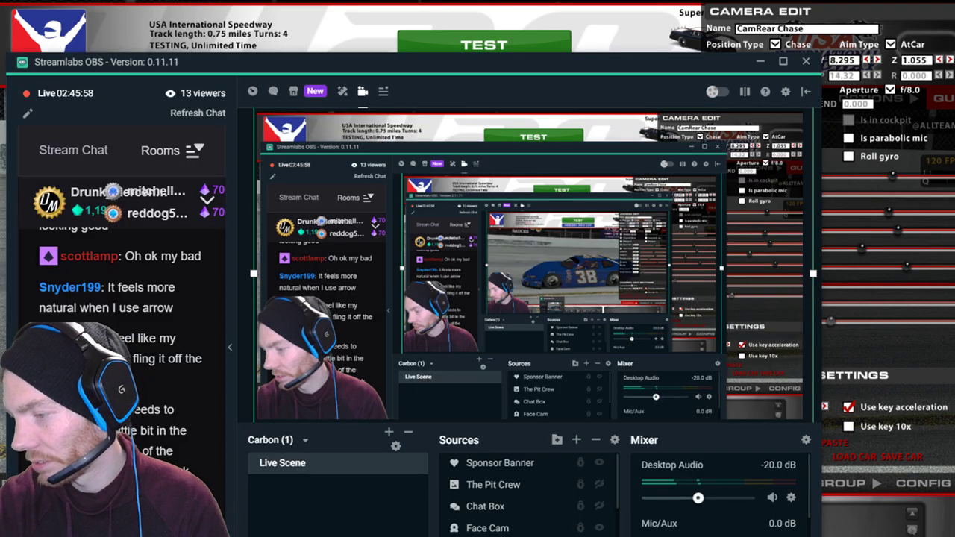
key(alt+Tab)
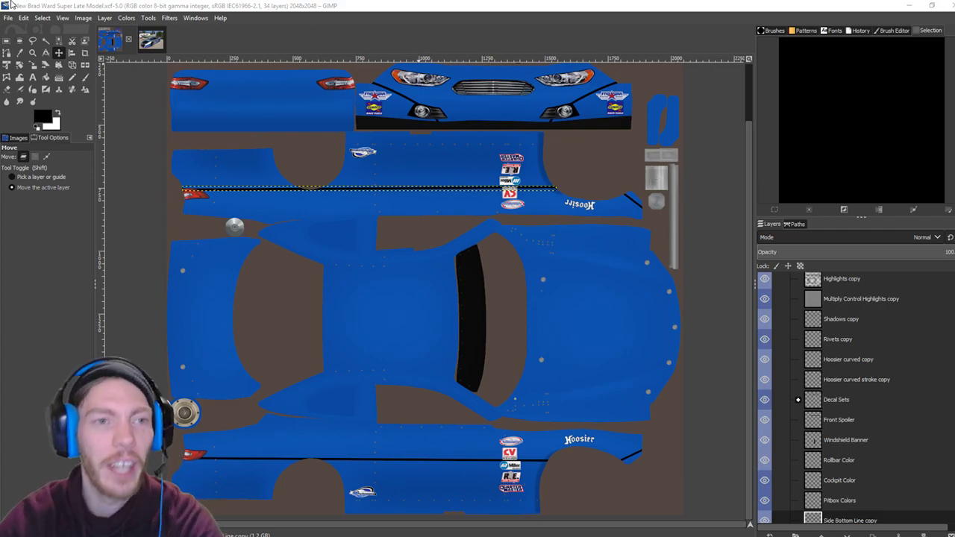
click(150, 39)
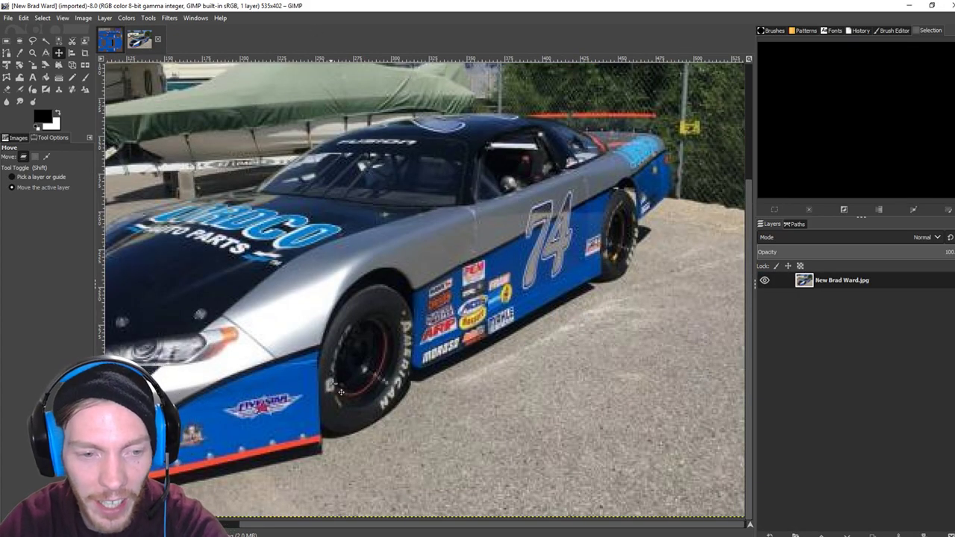
scroll(448, 358, left, 3)
scroll(448, 358, down, 1)
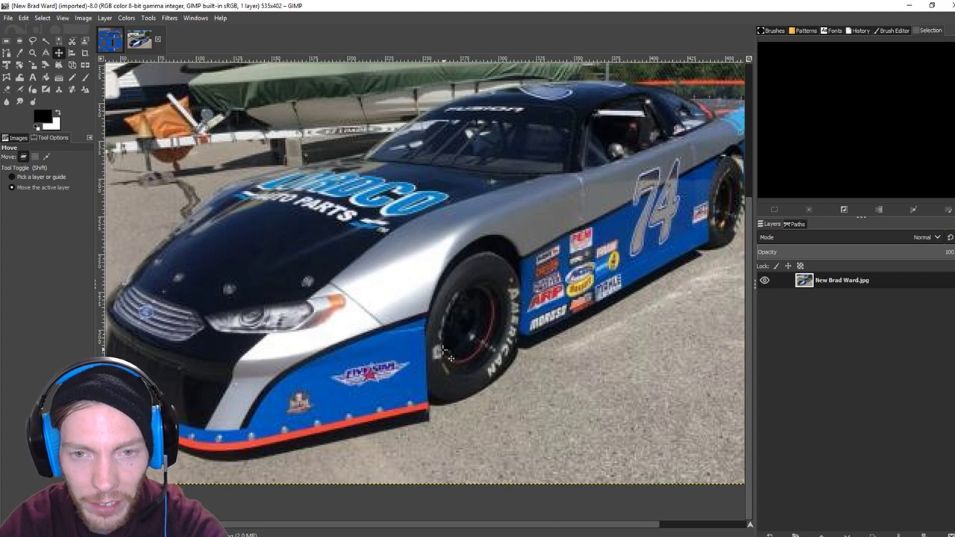
scroll(447, 358, right, 3)
scroll(448, 358, up, 1)
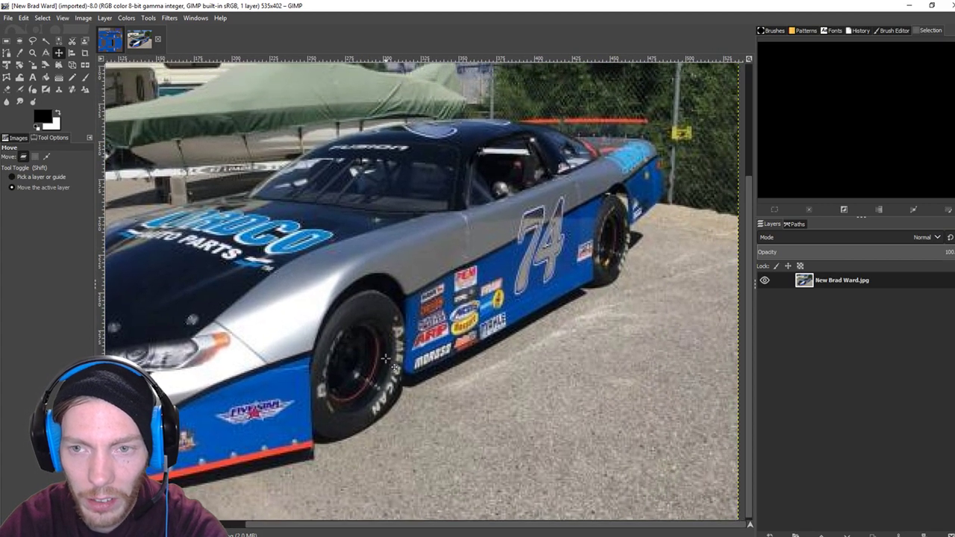
scroll(386, 359, up, 1)
scroll(386, 359, right, 1)
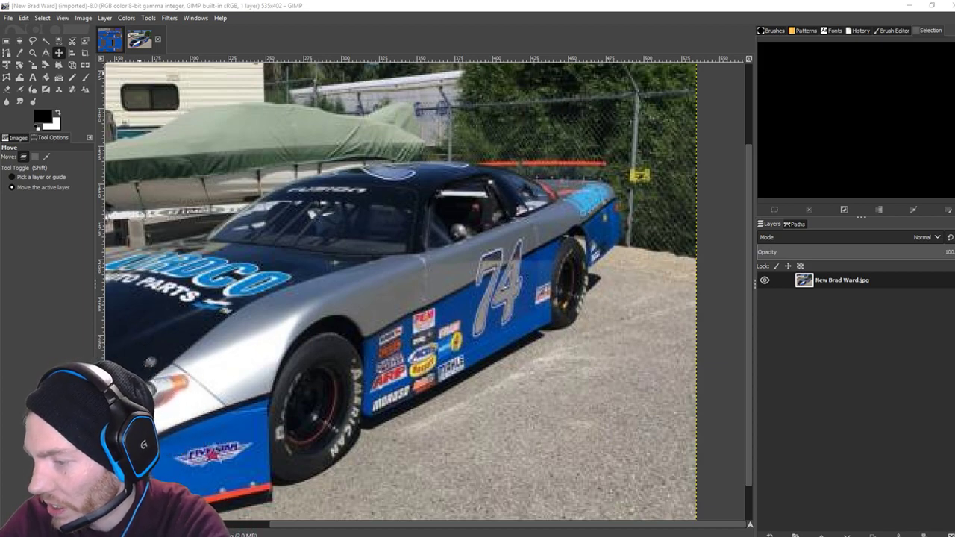
key(alt+Tab)
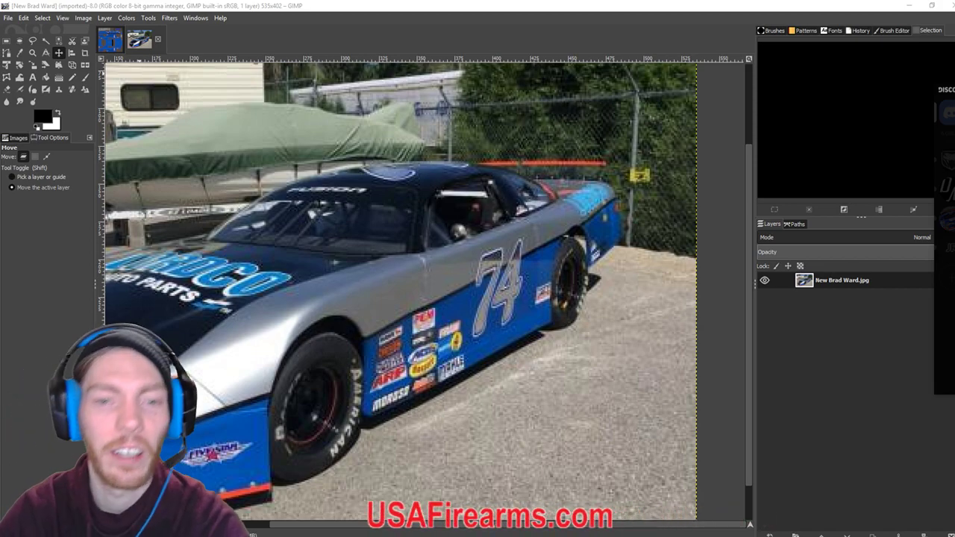
click(109, 44)
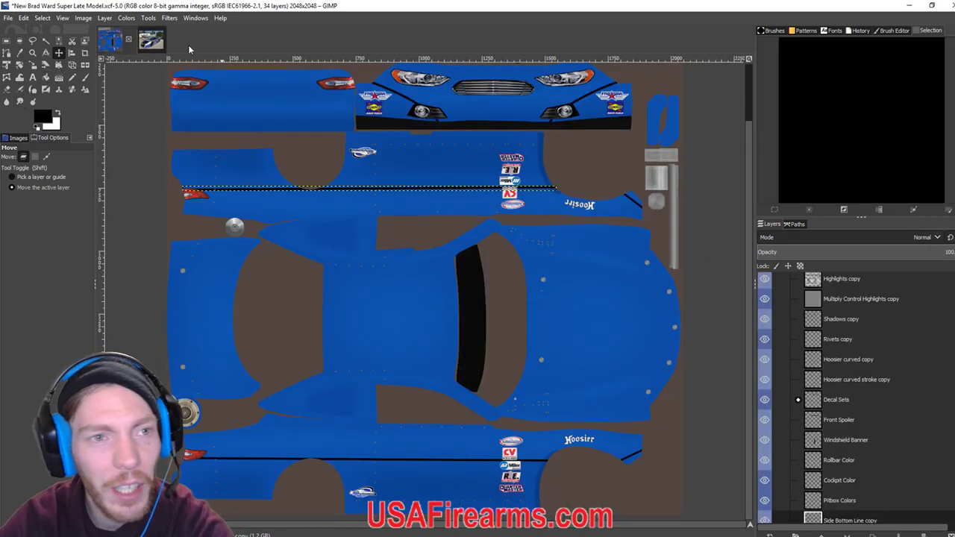
click(148, 44)
drag(475, 307, 618, 278)
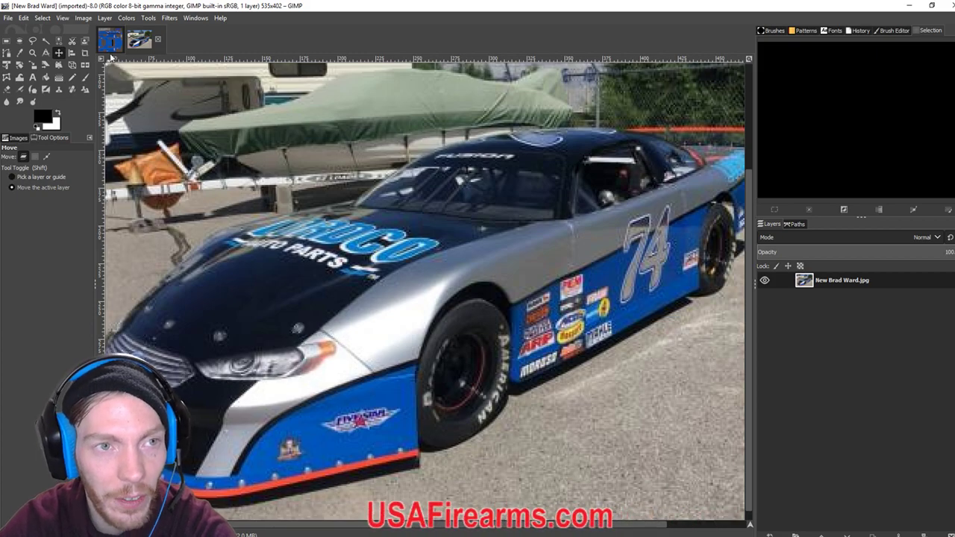
click(110, 40)
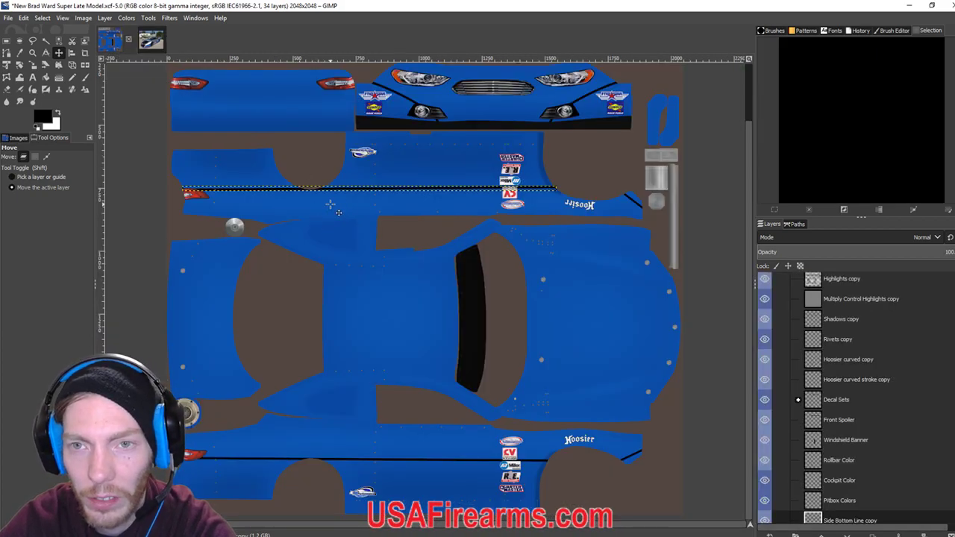
Zoom into the nose and draw a slightly curved path from beside the left headlight to the bumper.
scroll(330, 203, up, 2)
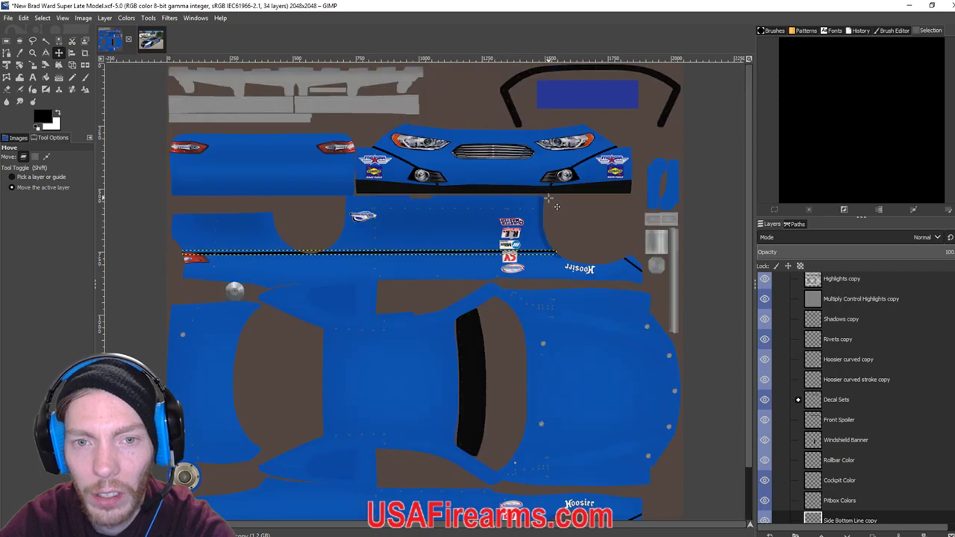
scroll(481, 238, up, 2)
scroll(396, 164, up, 4)
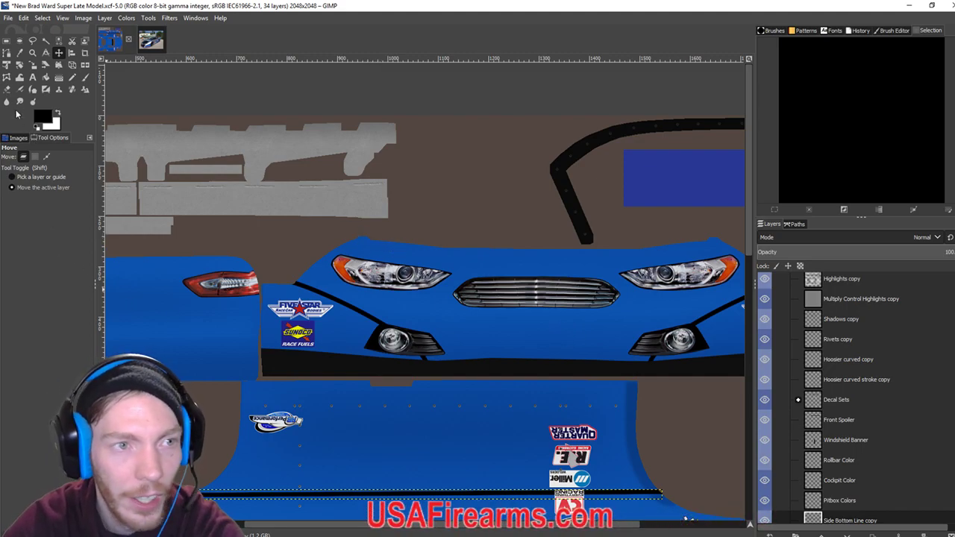
click(8, 53)
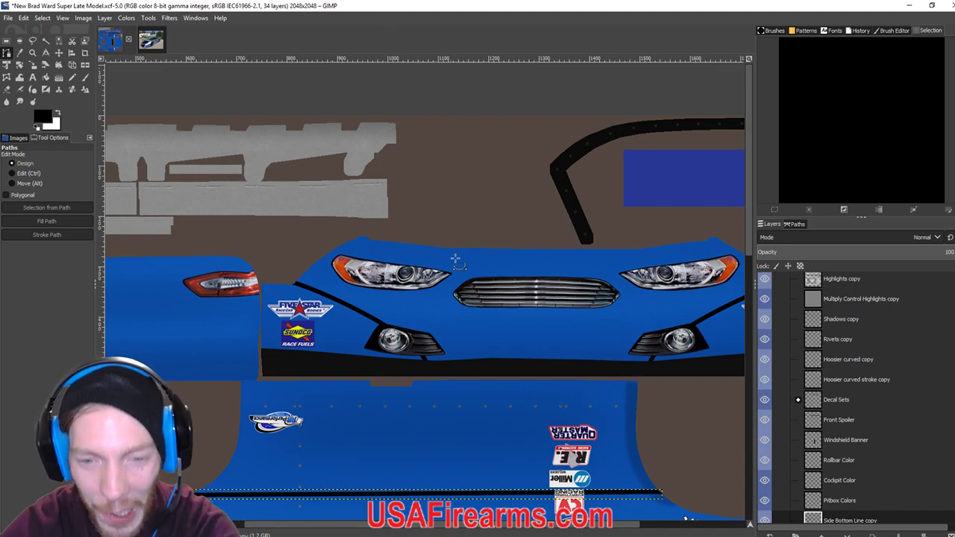
click(464, 363)
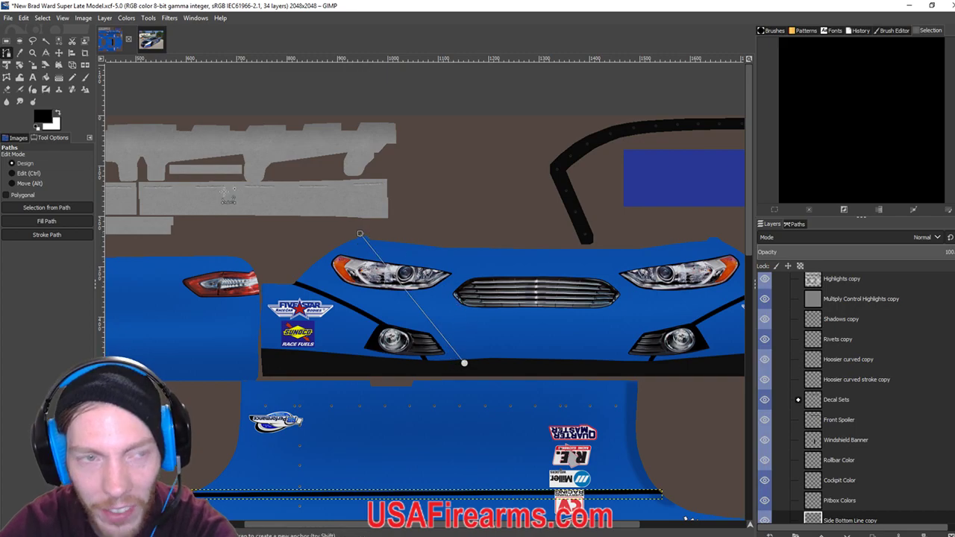
click(149, 44)
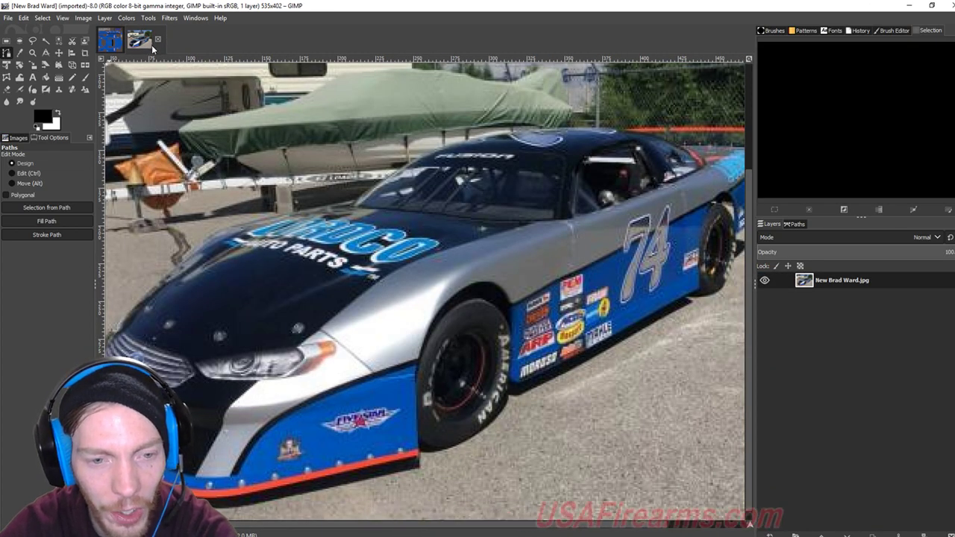
click(110, 40)
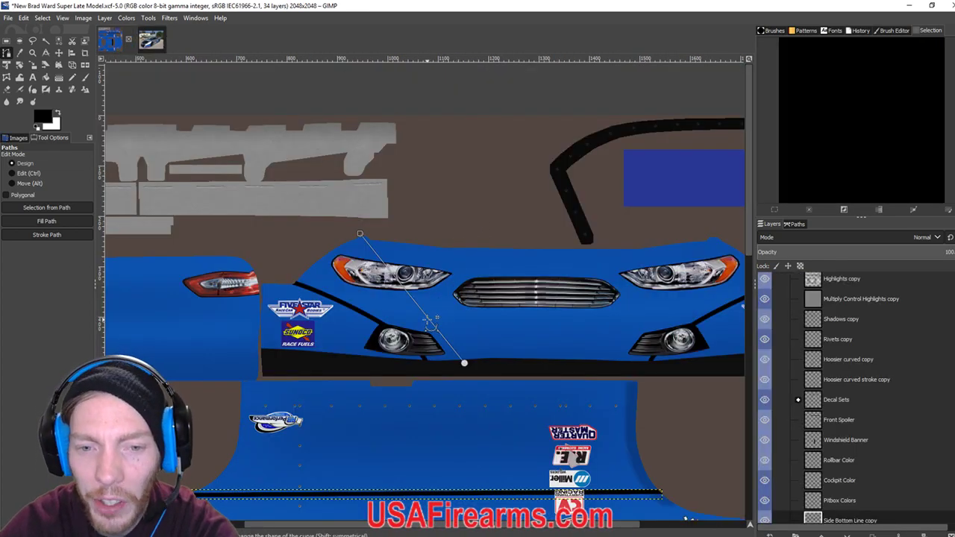
drag(435, 320, 442, 322)
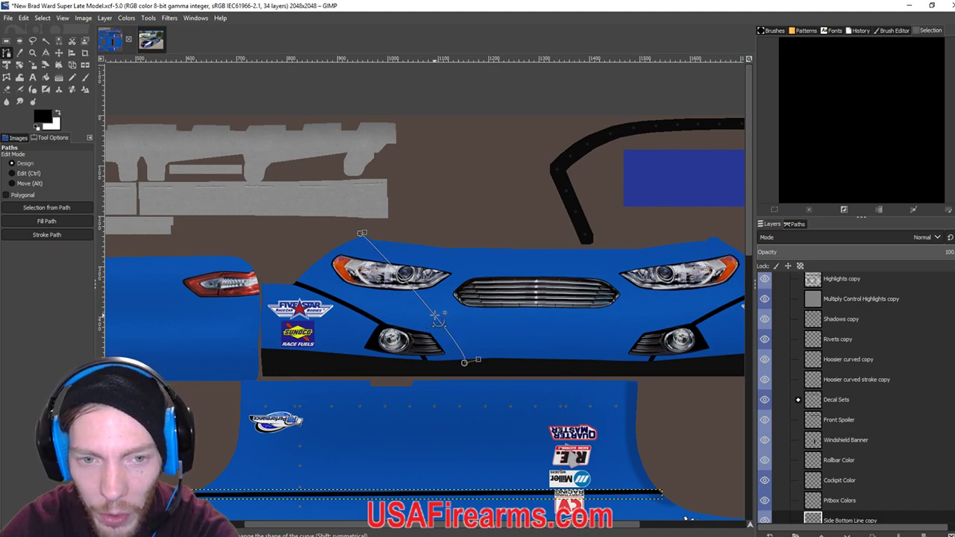
click(482, 361)
drag(481, 361, 468, 351)
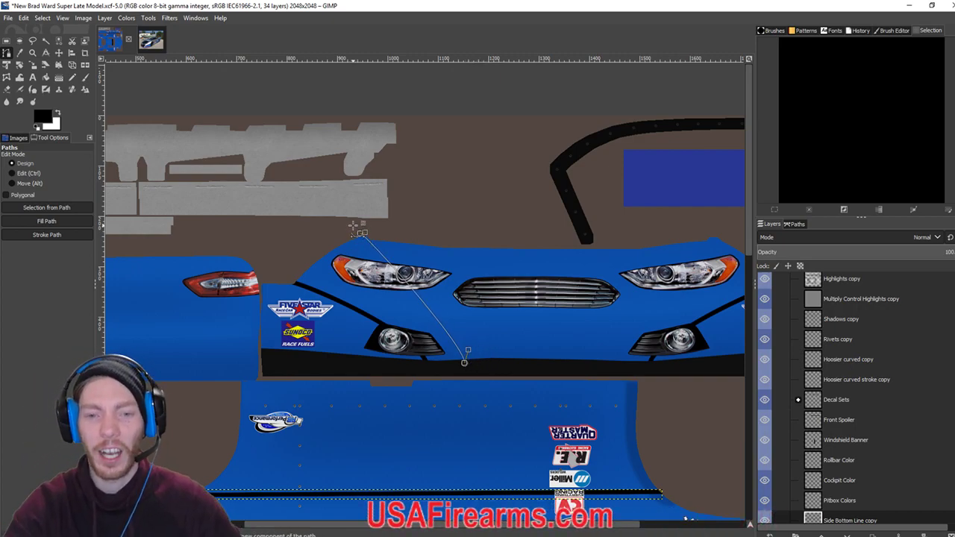
Add a new layer named 'front second Line' for the nose stripe.
click(65, 238)
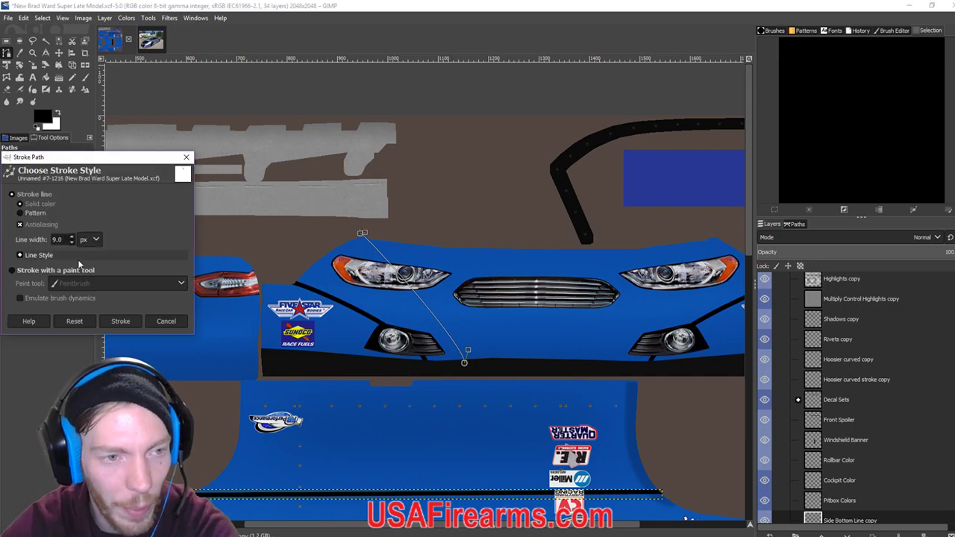
click(121, 322)
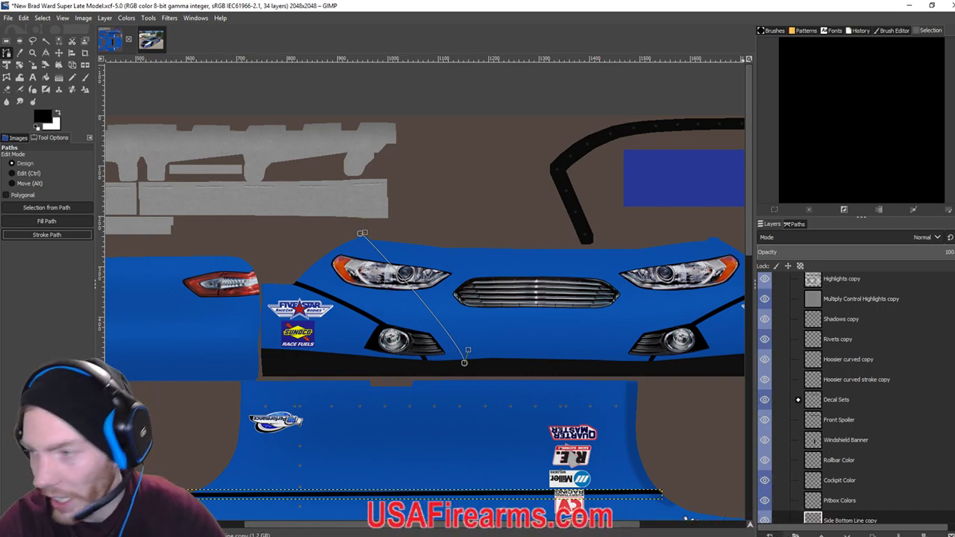
click(770, 534)
text(front )
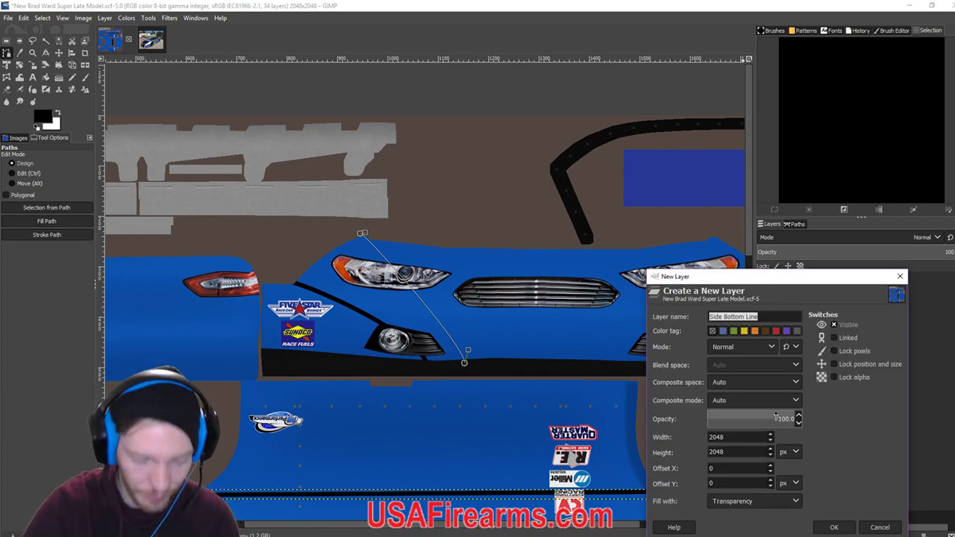
text(second Line)
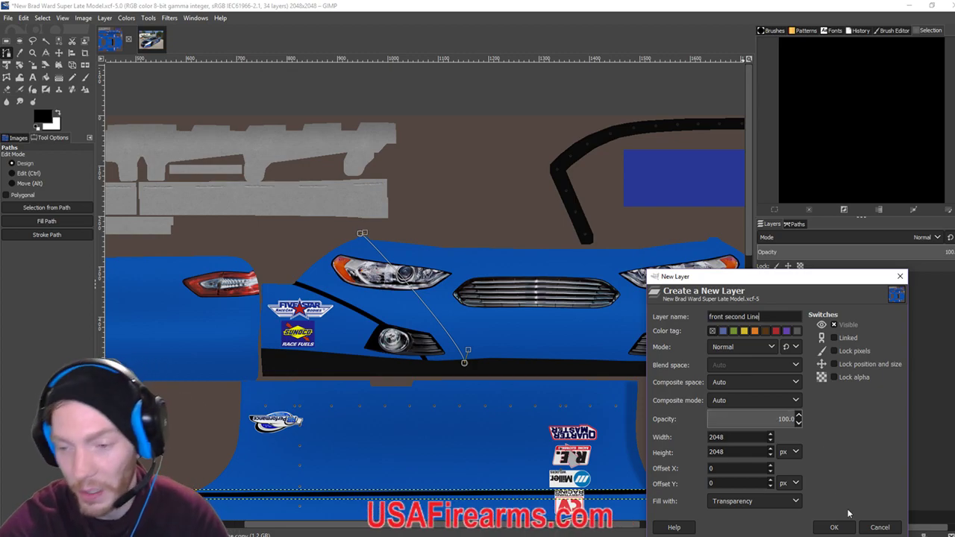
click(831, 527)
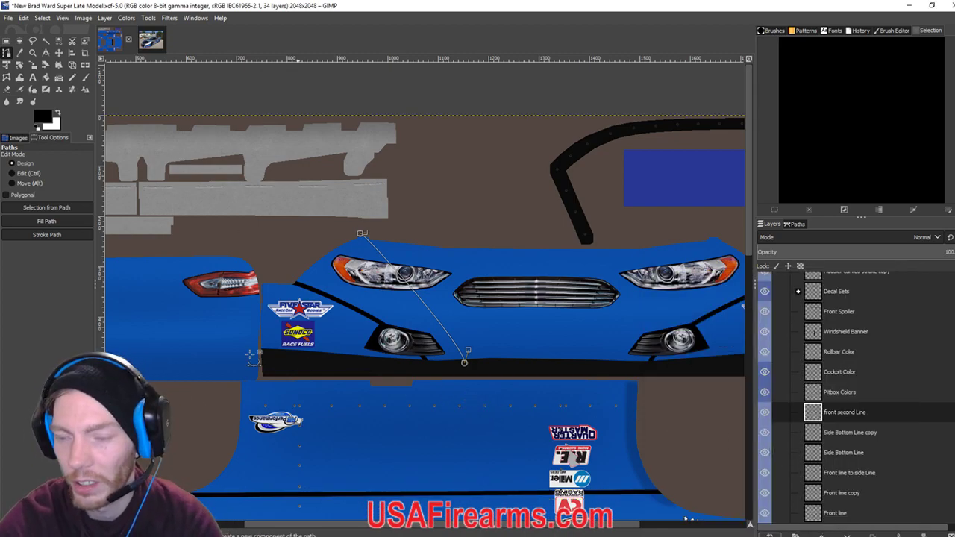
Stroke the nose path as a thick black line on that layer and export the paint.
click(46, 234)
click(119, 321)
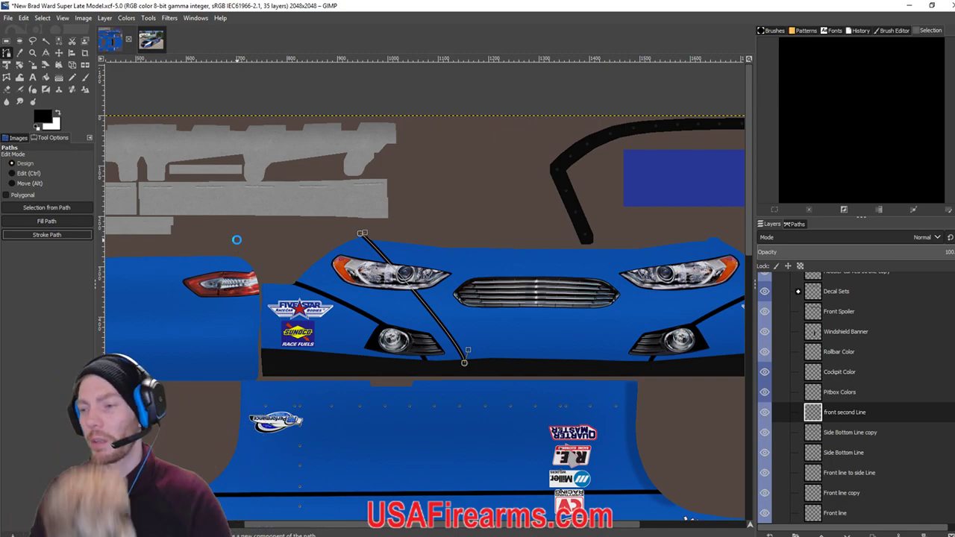
key(ctrl+e)
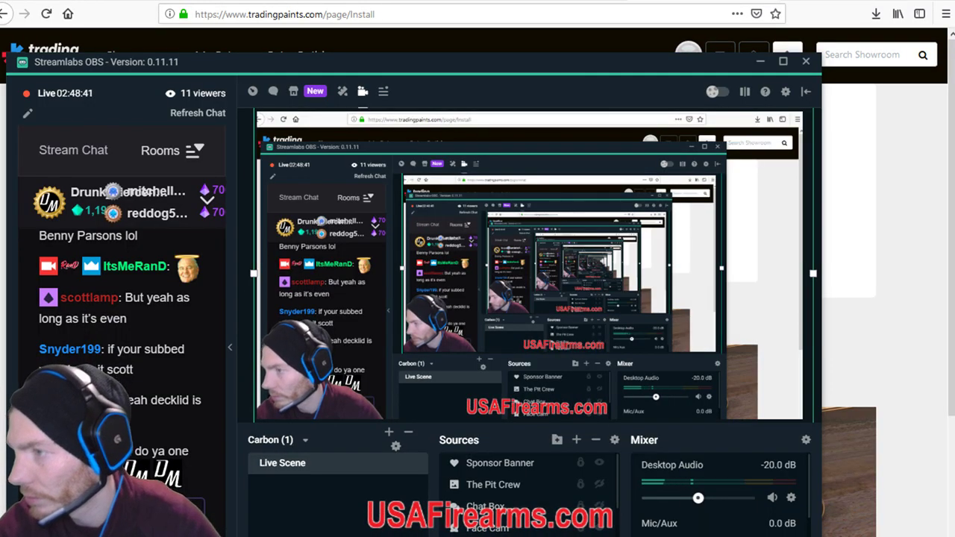
click(464, 47)
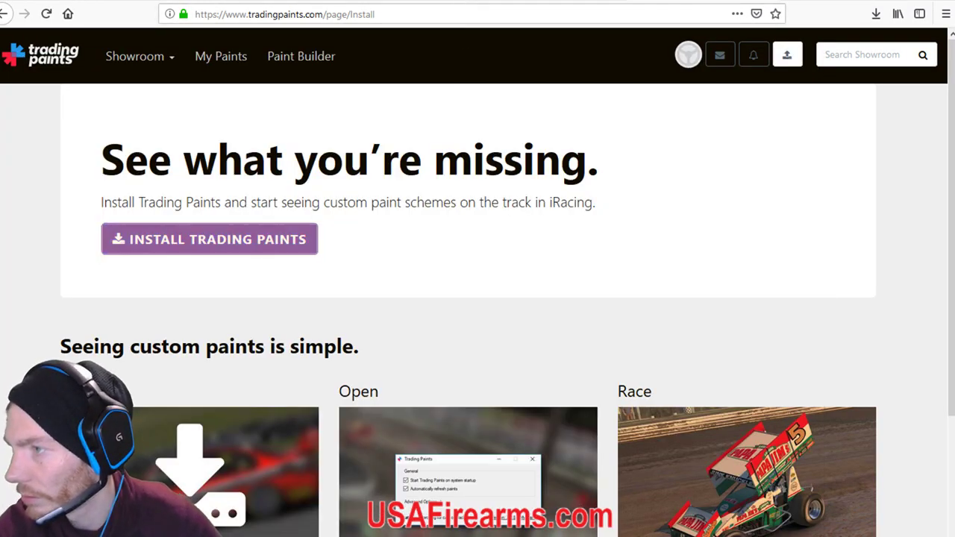
Bring iRacing's camera view of the #38 car back to the front.
key(ctrl+Tab)
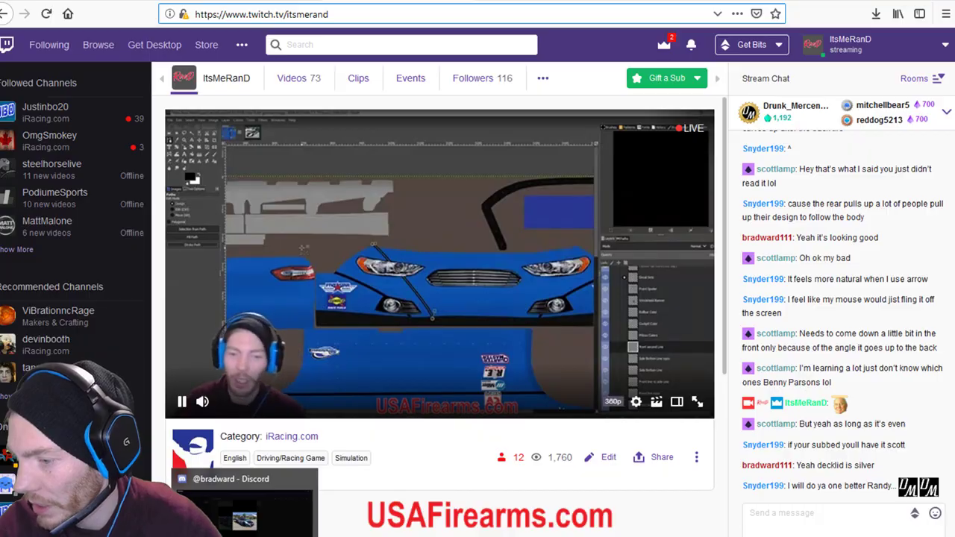
key(alt+Tab)
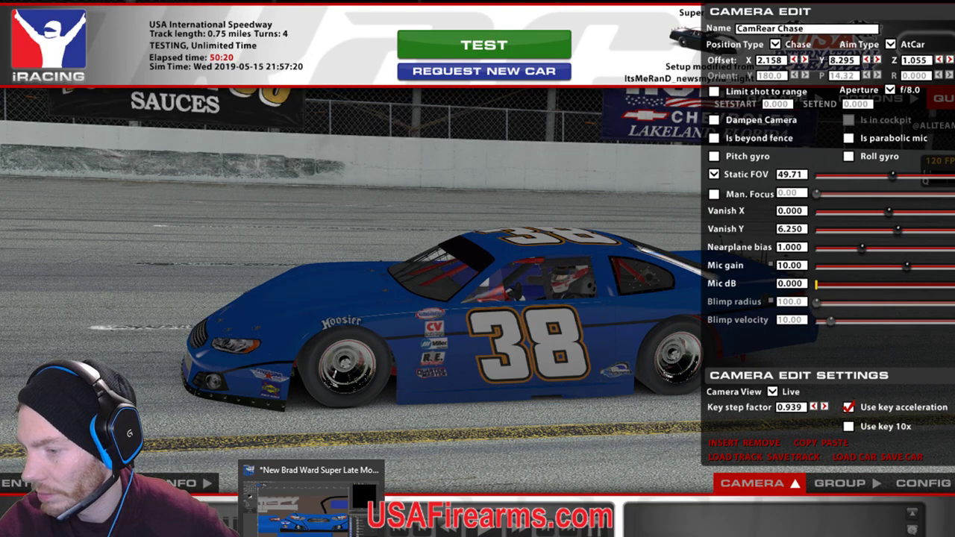
key(alt+Tab)
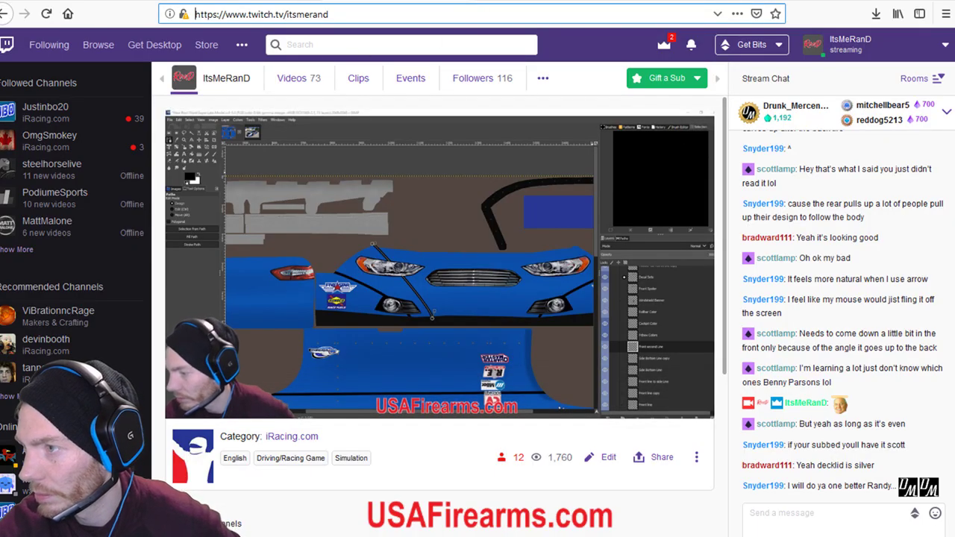
key(ctrl+Tab)
key(alt+Tab)
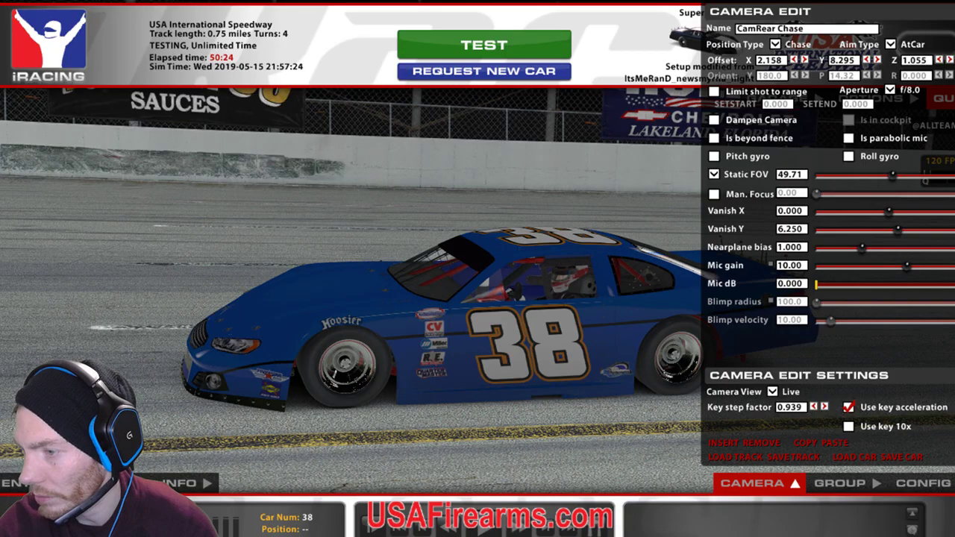
mouse_move(304, 533)
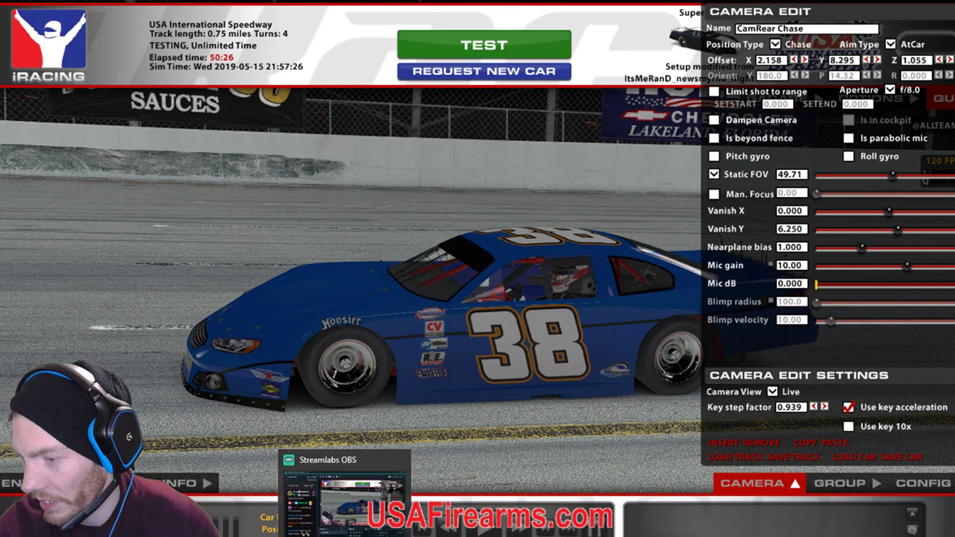
Shift the chase camera offset until it faces the car's nose, then return to GIMP.
click(875, 60)
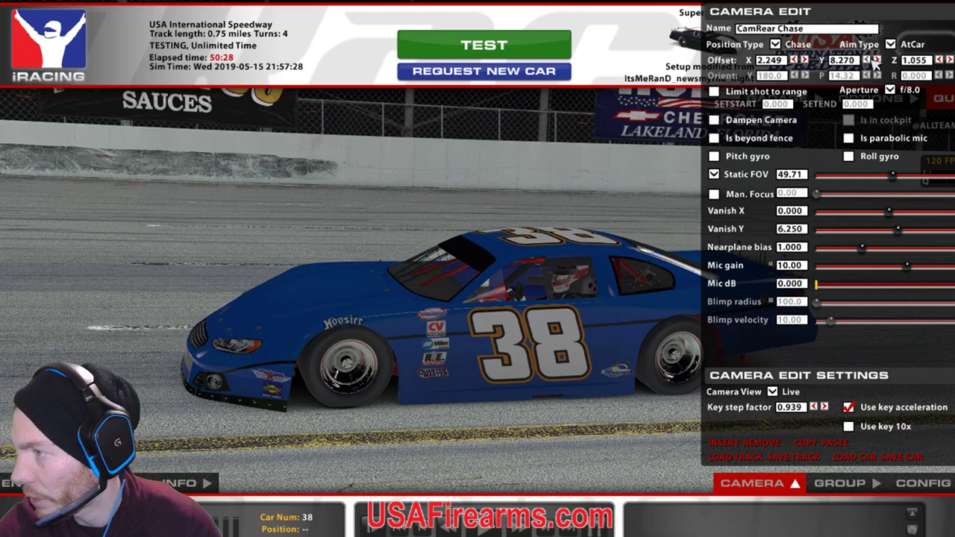
click(874, 60)
click(874, 60)
click(875, 60)
click(875, 61)
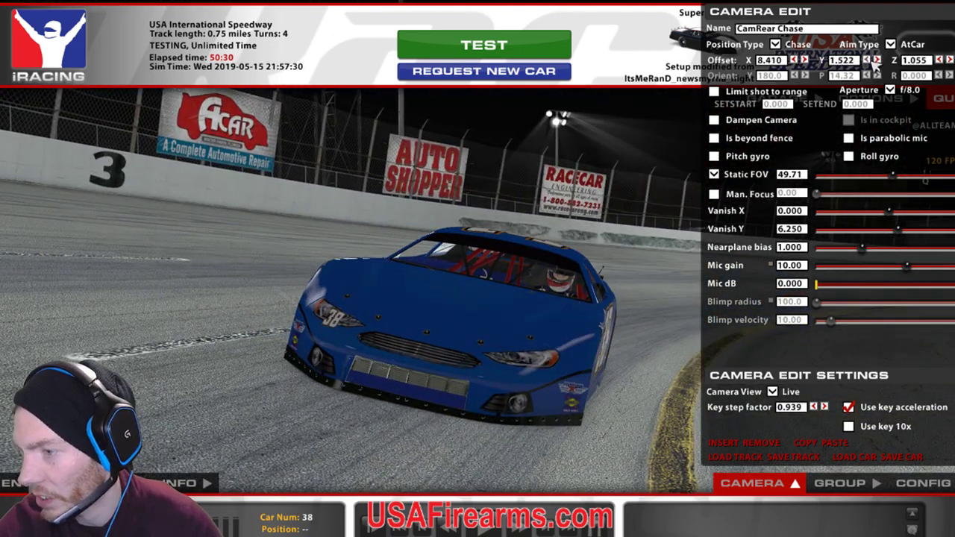
click(874, 60)
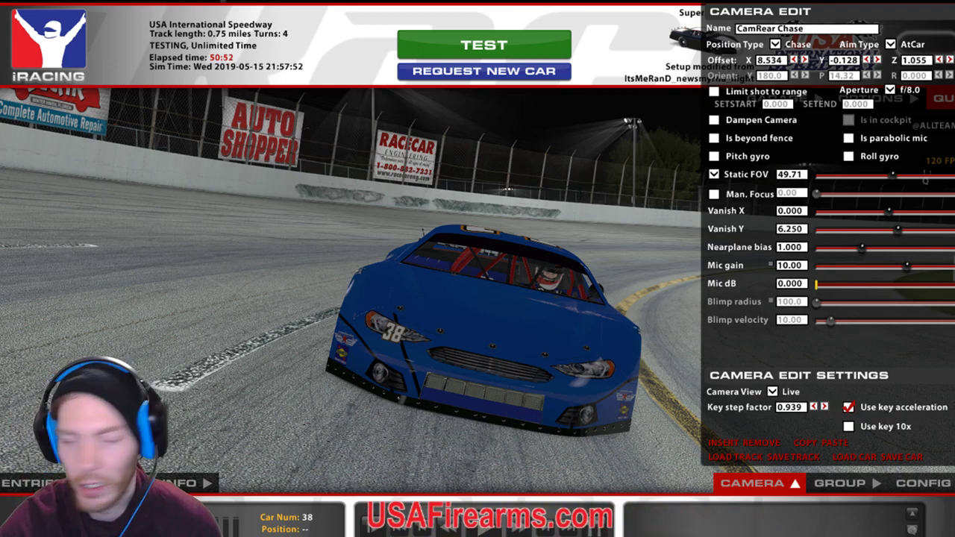
key(alt+Tab)
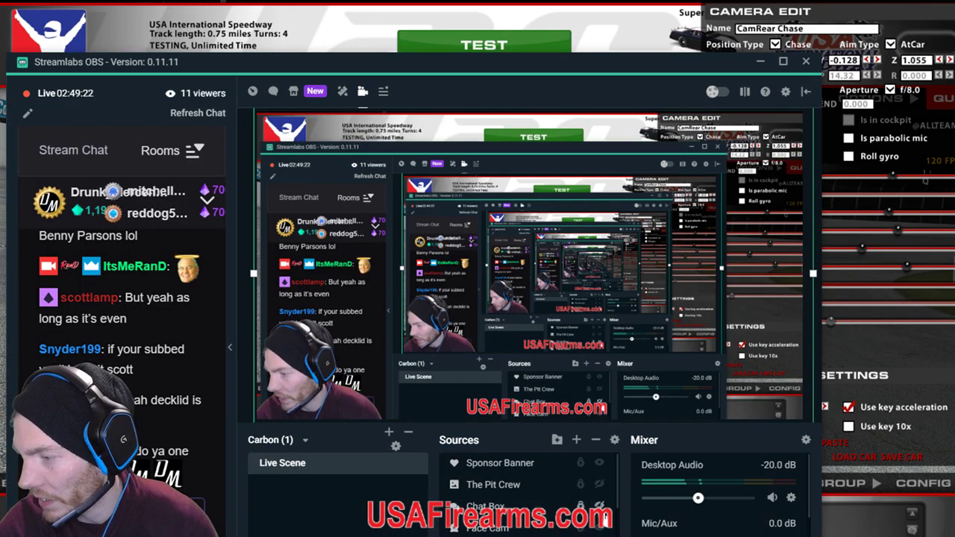
key(alt+Tab)
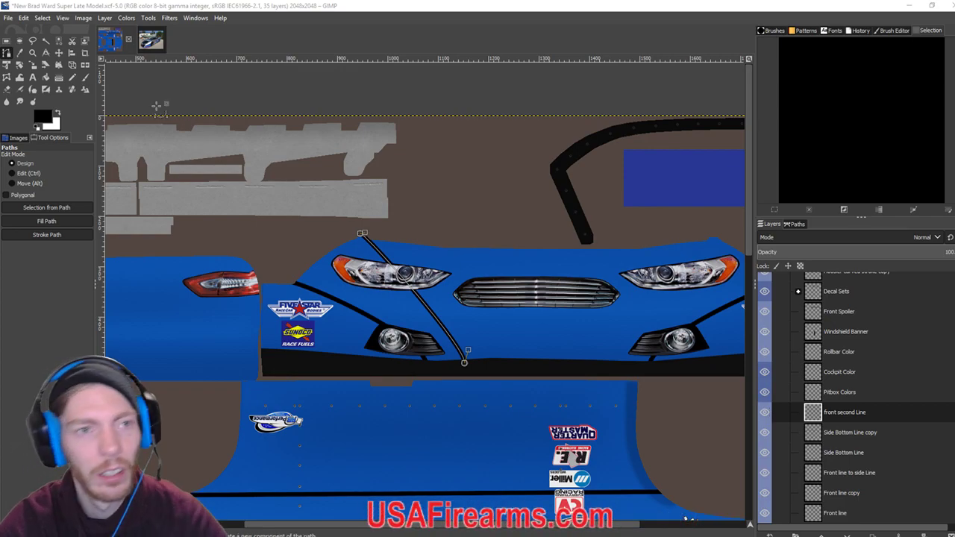
click(152, 41)
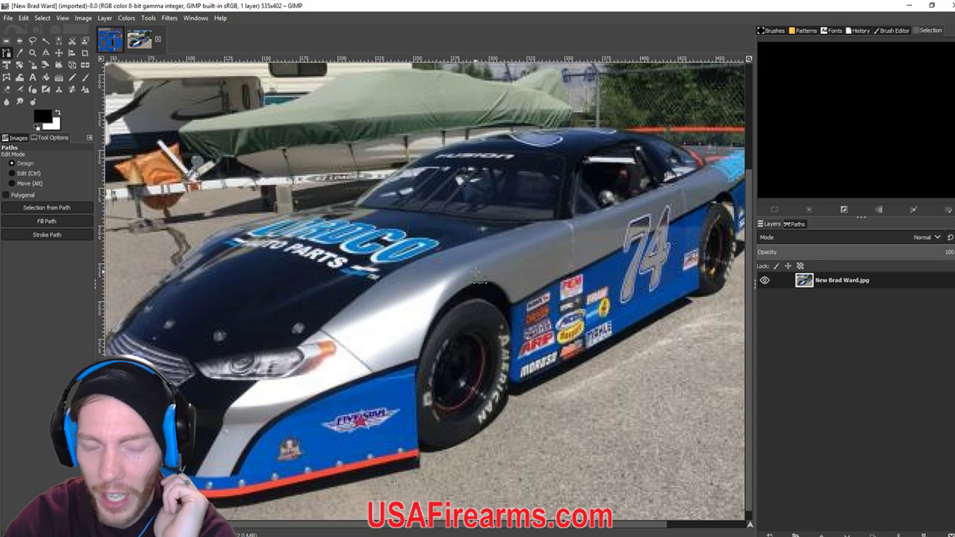
scroll(478, 276, up, 4)
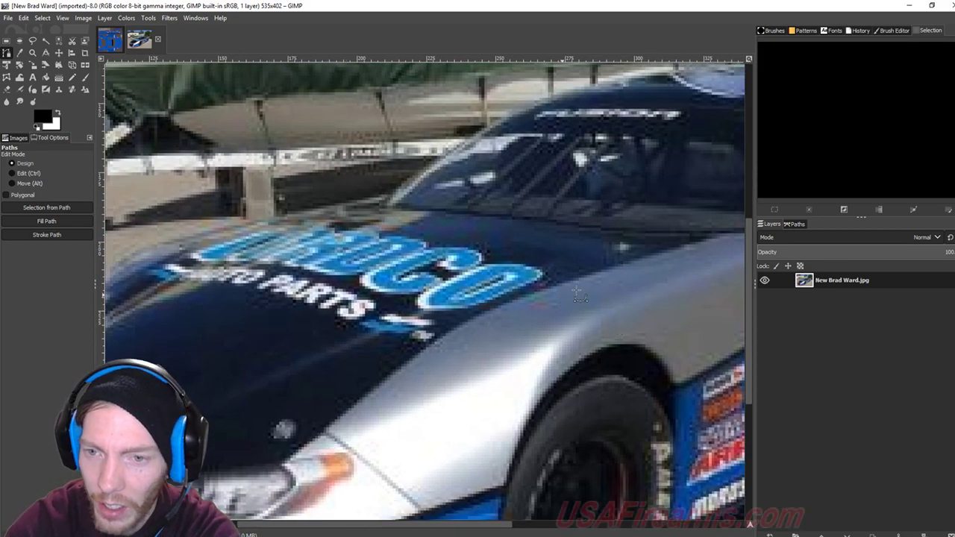
scroll(463, 342, up, 2)
scroll(549, 339, right, 2)
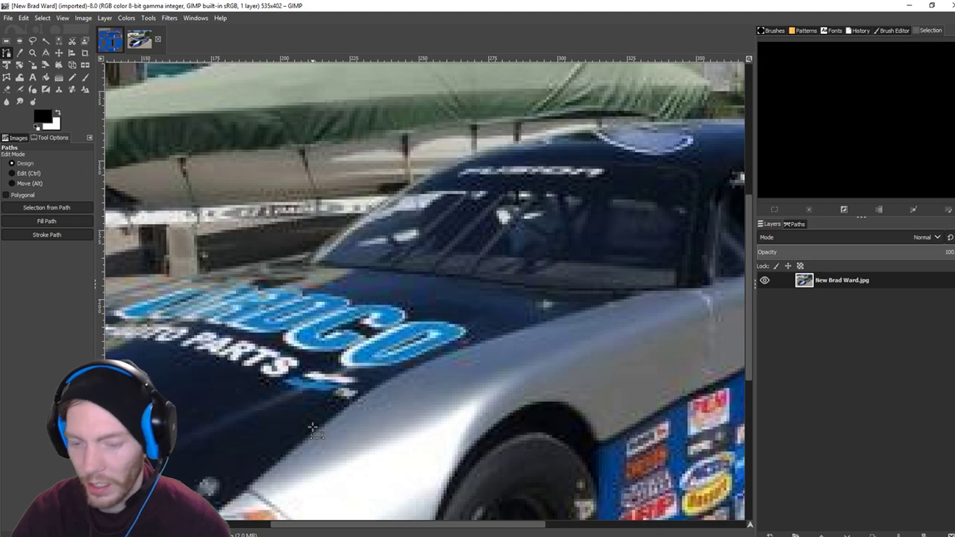
scroll(313, 427, down, 2)
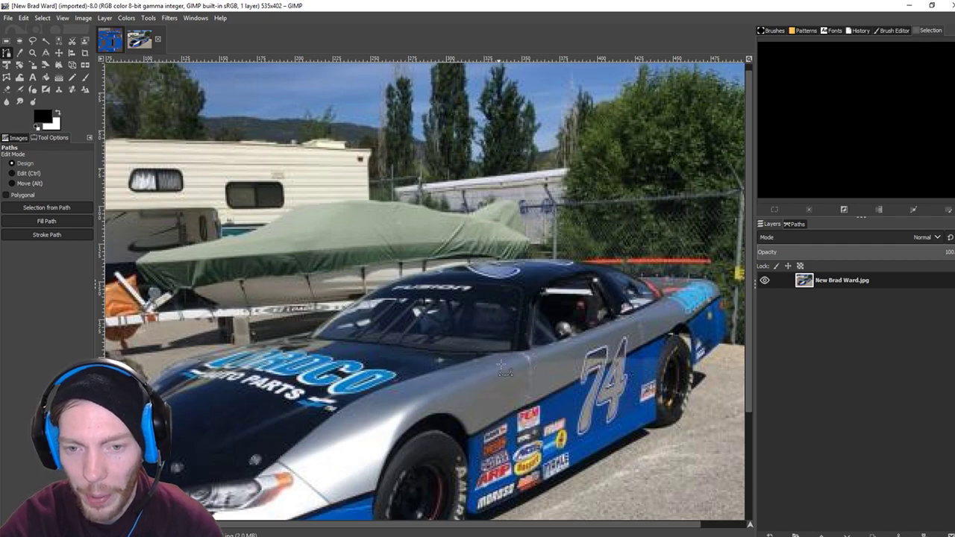
click(118, 45)
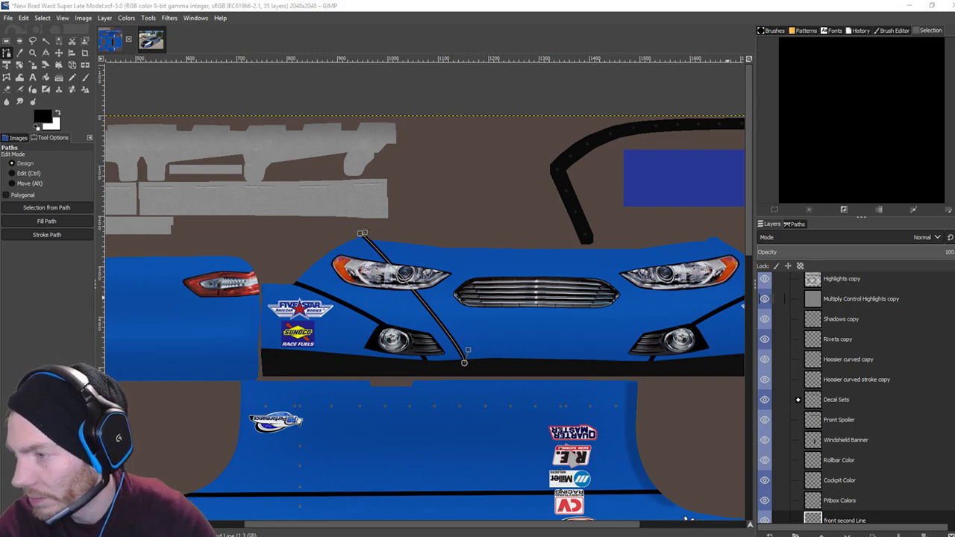
Drag the nose path's top anchor further left above the headlight and re-stroke it black.
click(6, 57)
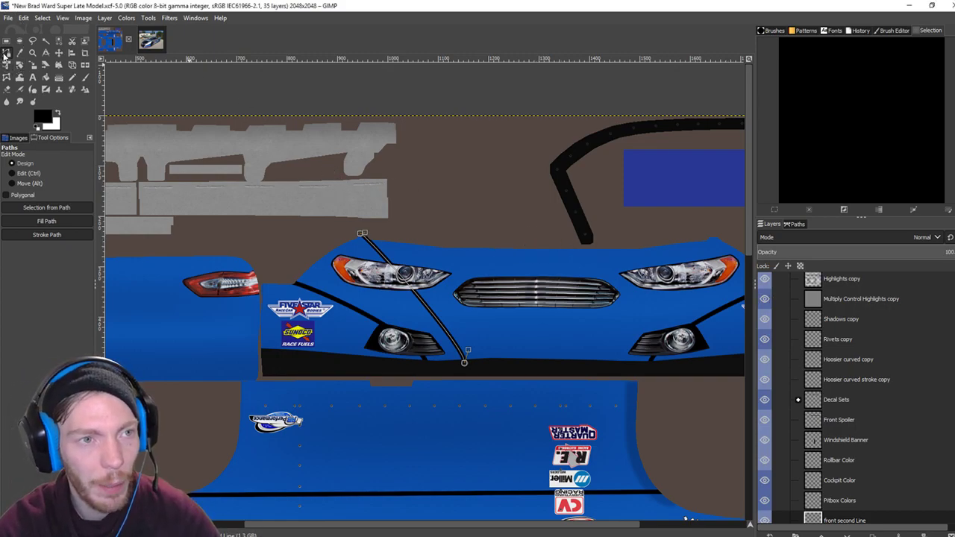
click(469, 373)
drag(361, 232, 345, 234)
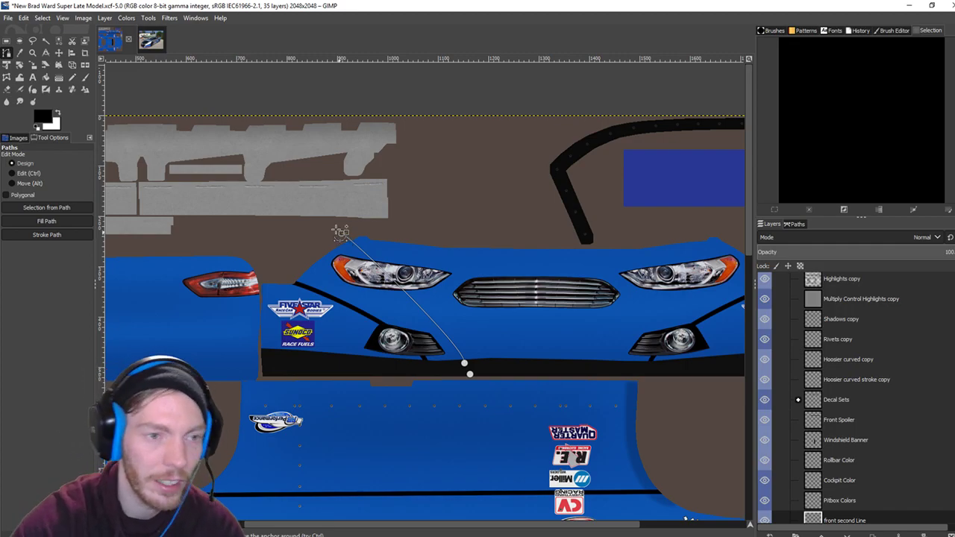
click(46, 234)
click(121, 316)
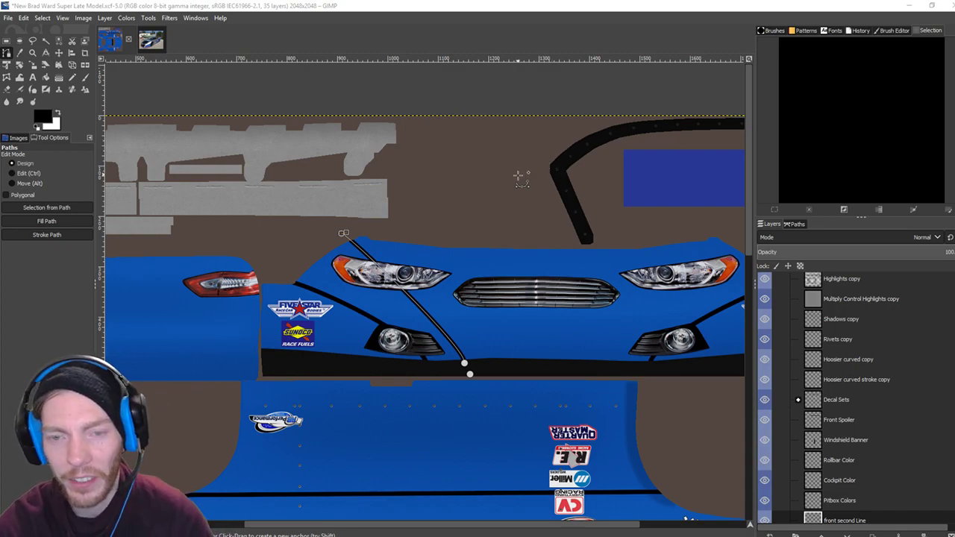
click(473, 15)
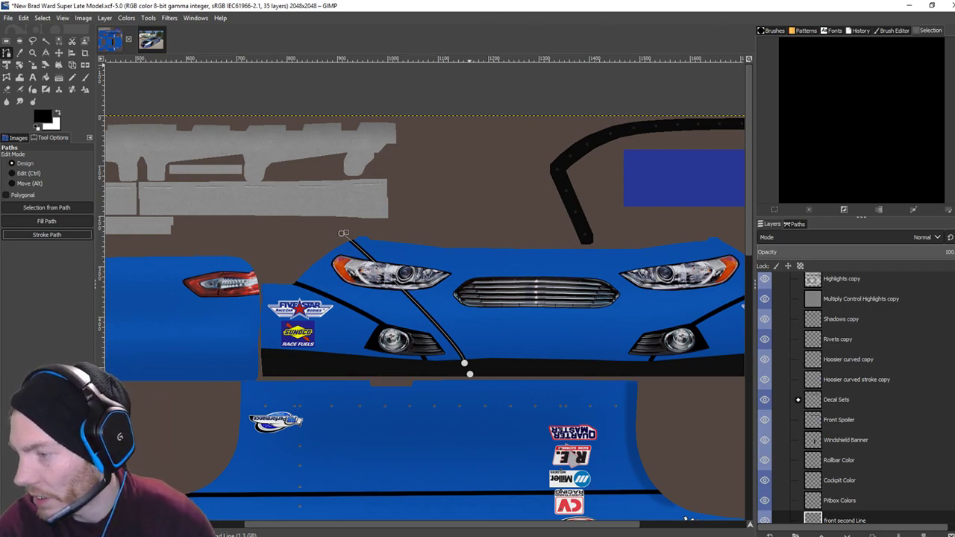
key(alt+Tab)
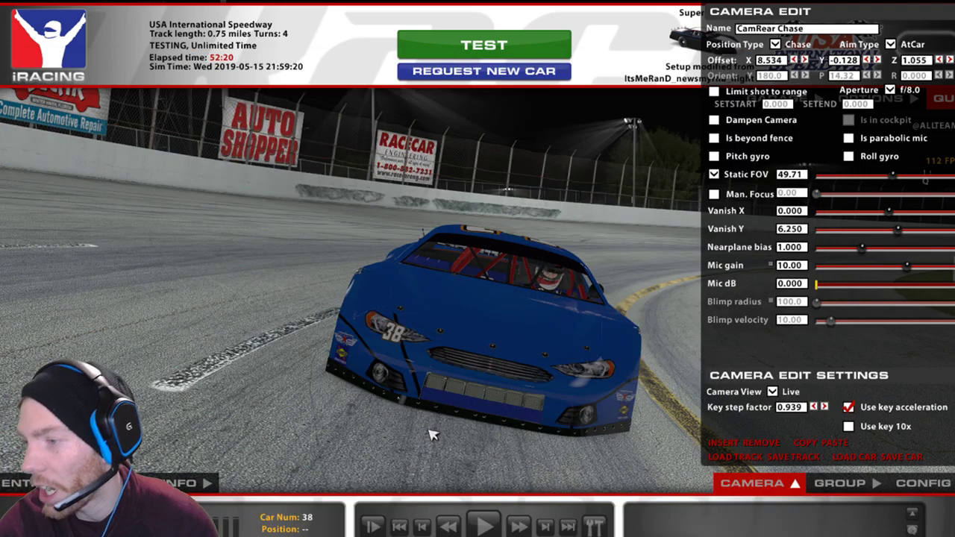
Reload the custom paint in iRacing to preview the new nose line.
key(ctrl+r)
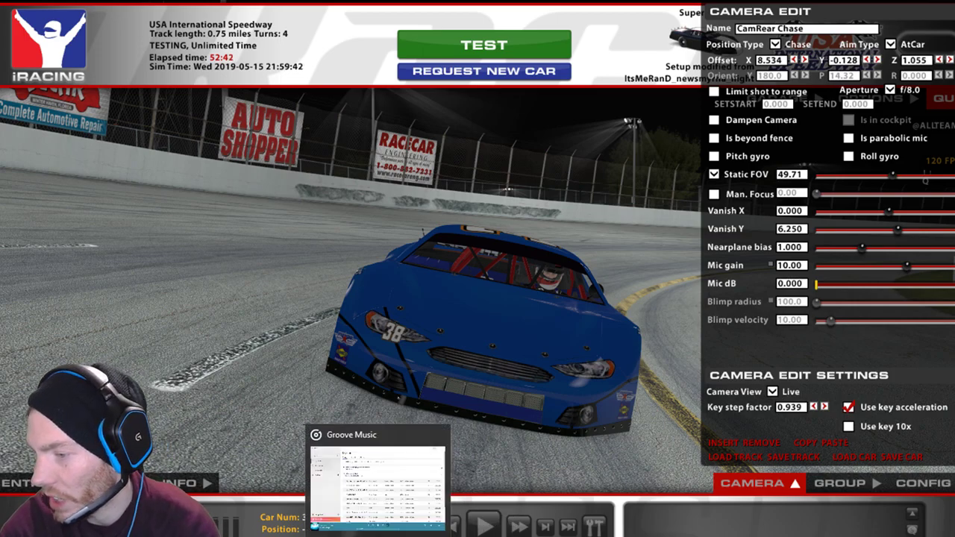
click(317, 435)
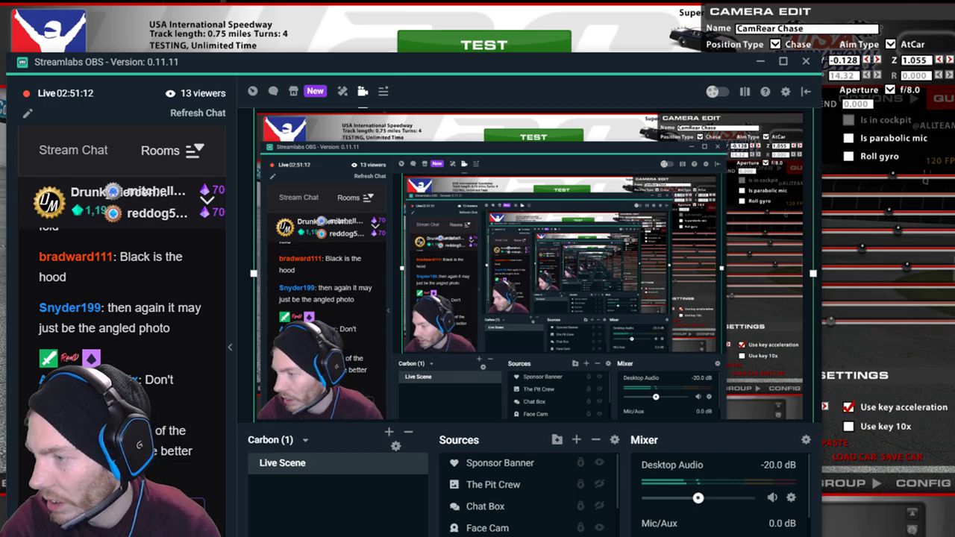
key(alt+Tab)
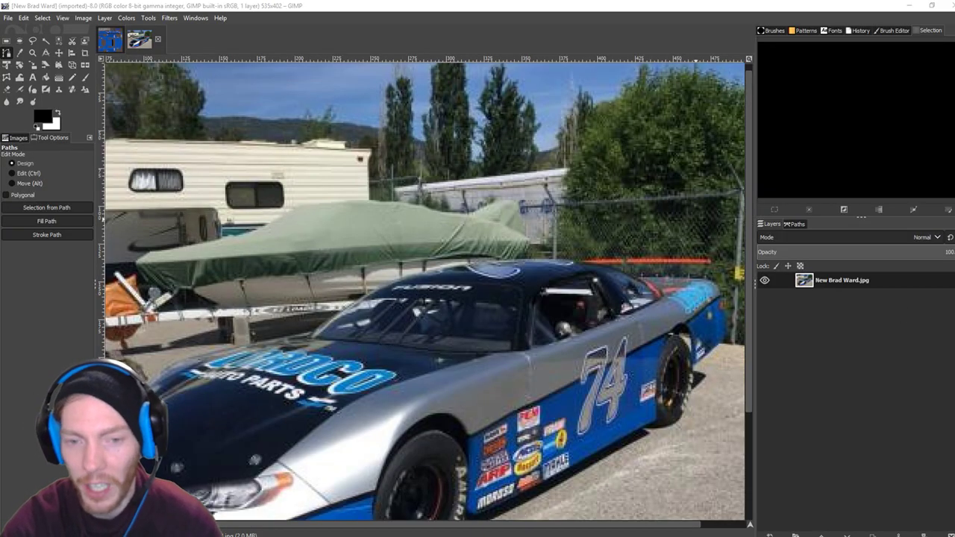
Undo the previous nose stroke, bend the path into a curve and stroke it black.
click(109, 44)
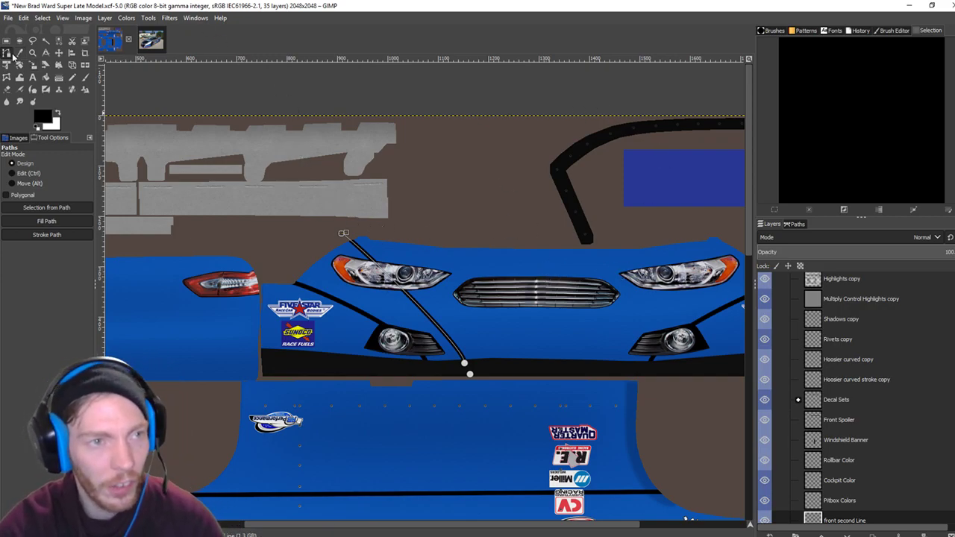
key(ctrl+z)
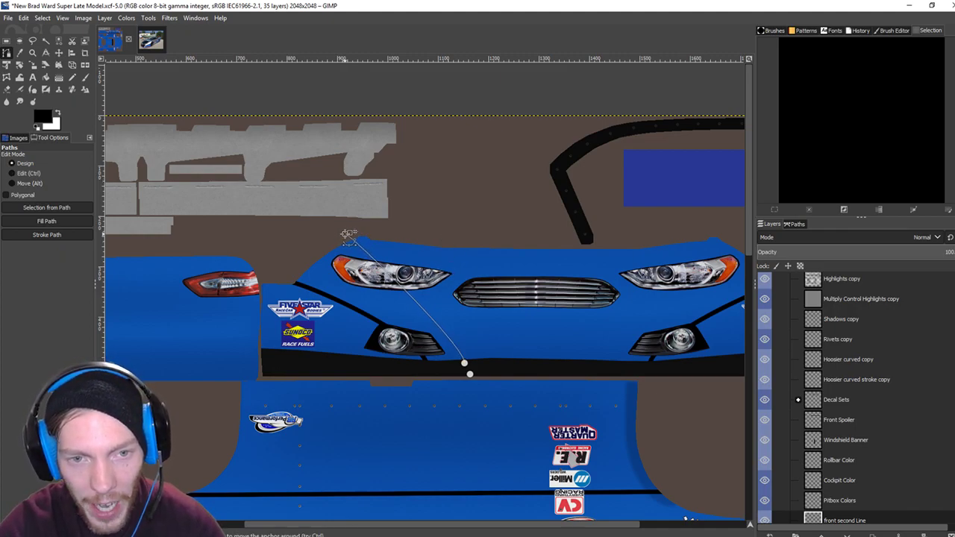
drag(416, 300, 442, 313)
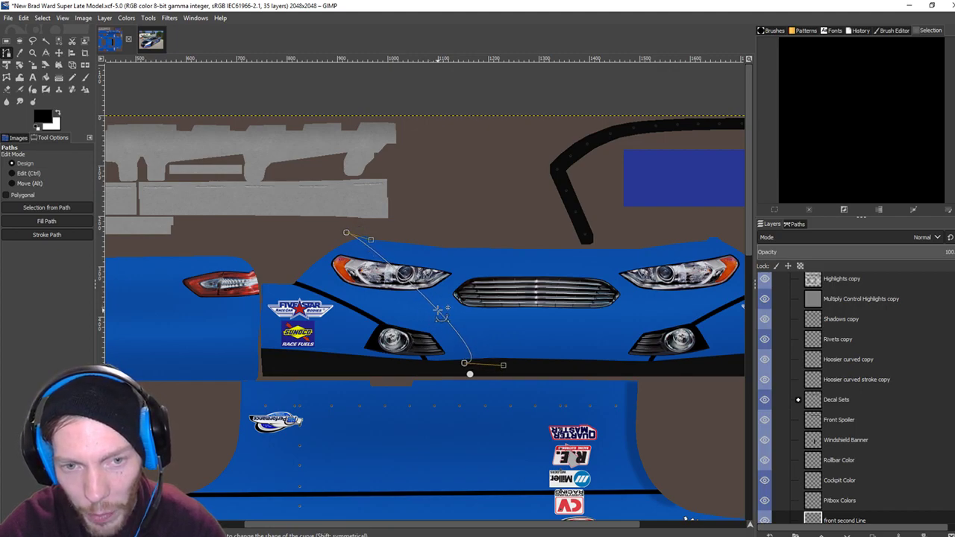
click(63, 235)
click(122, 324)
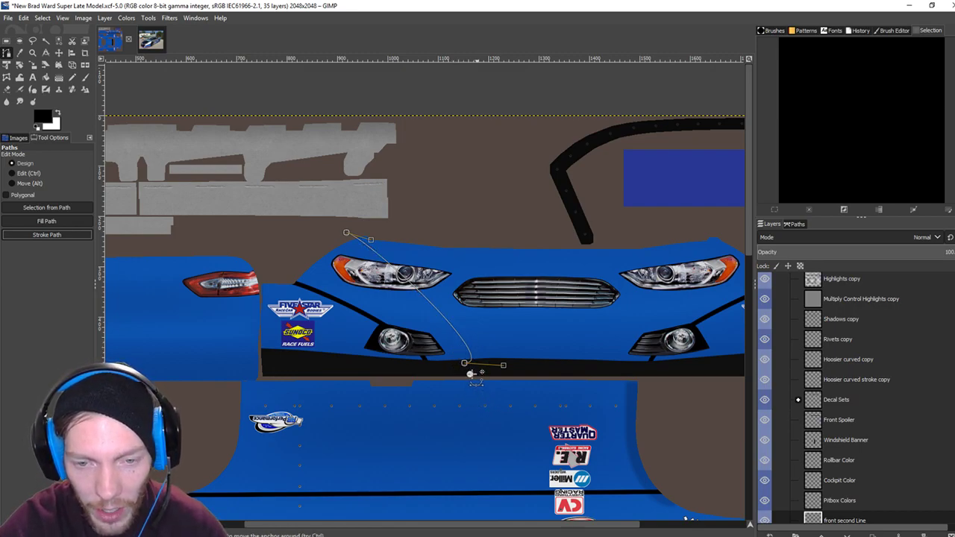
Reposition both ends, bow the line into a gentle curve, and stroke it black again.
drag(470, 374, 473, 366)
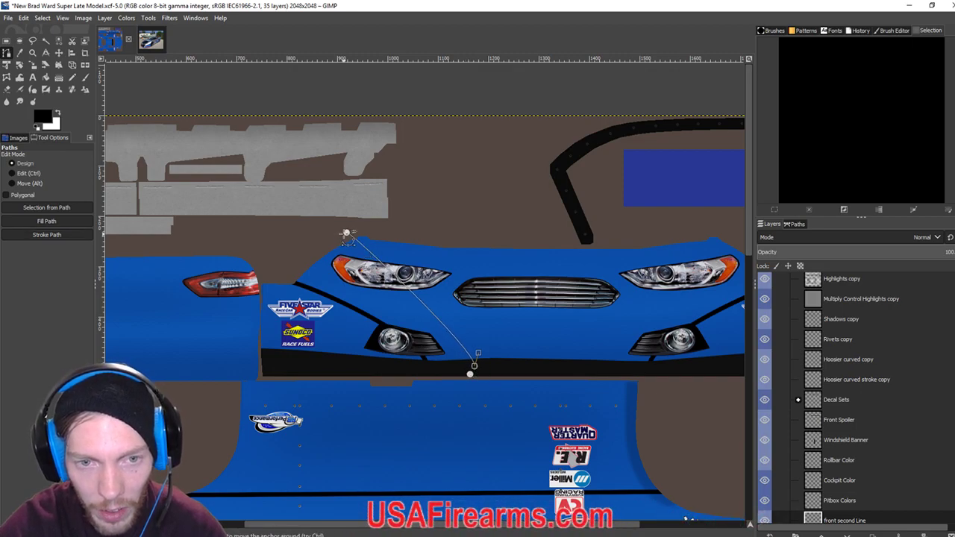
drag(347, 234, 355, 232)
drag(411, 289, 426, 297)
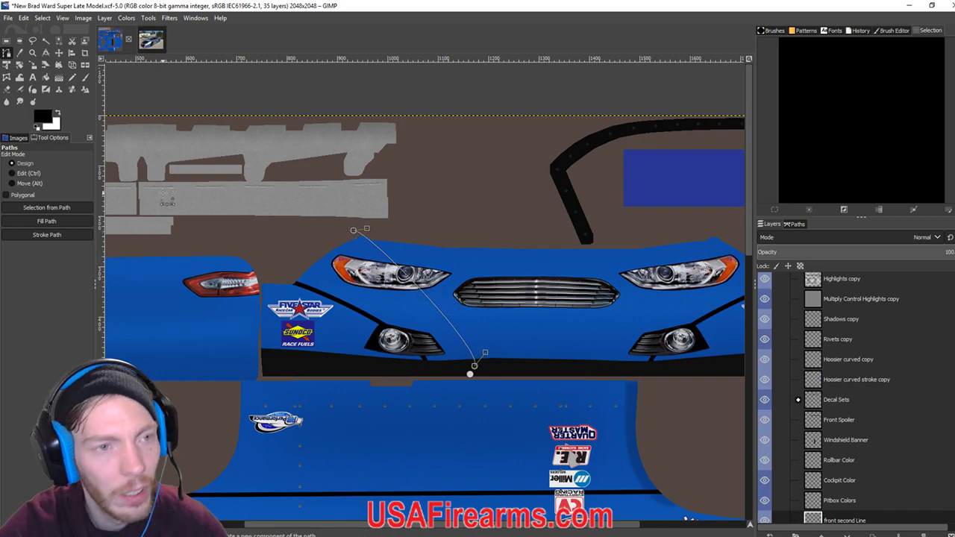
click(65, 237)
click(123, 323)
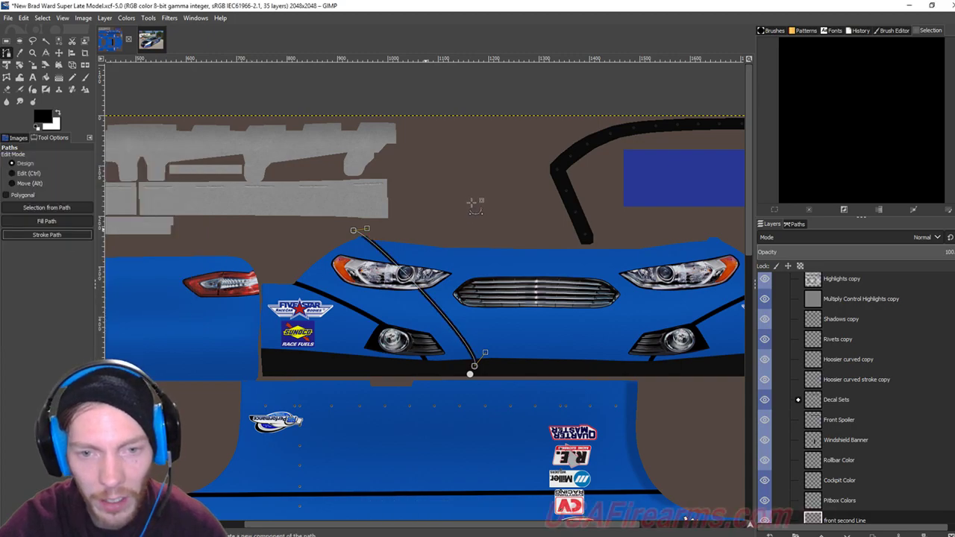
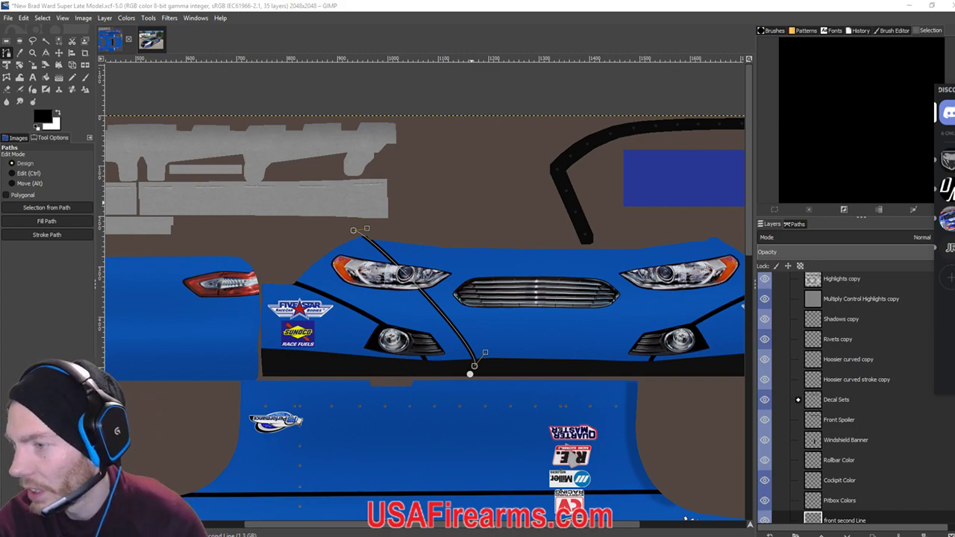
Compare the livery texture with the real car's reference photo, then bring up iRacing.
scroll(471, 367, down, 5)
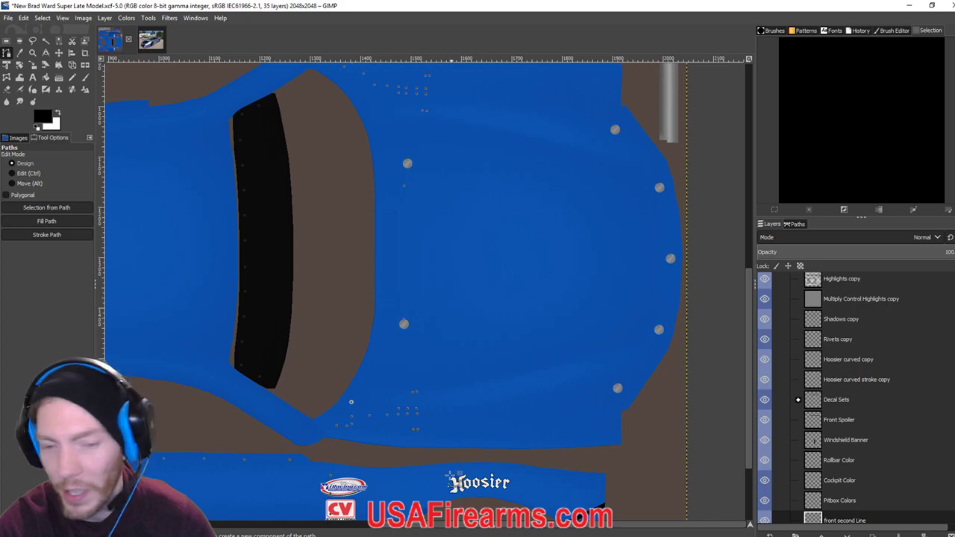
click(149, 43)
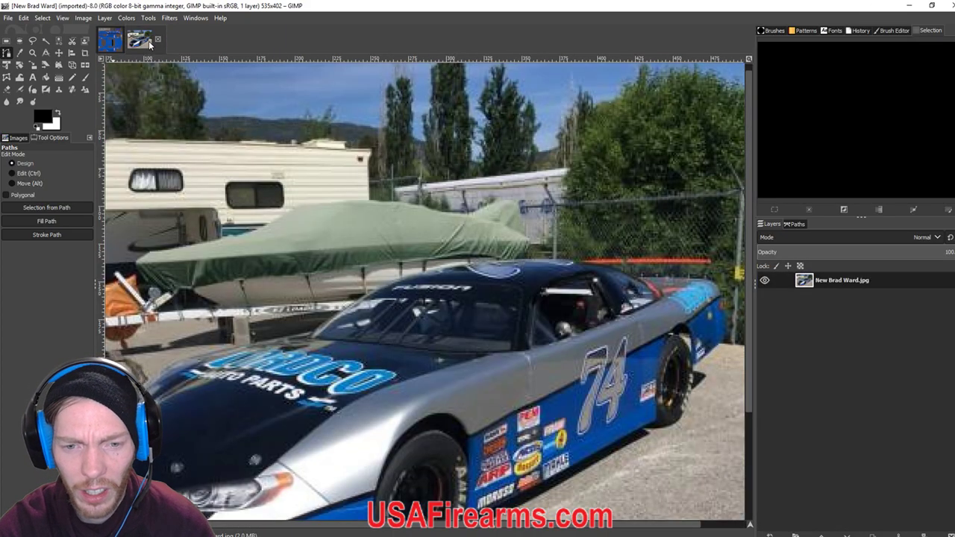
click(116, 48)
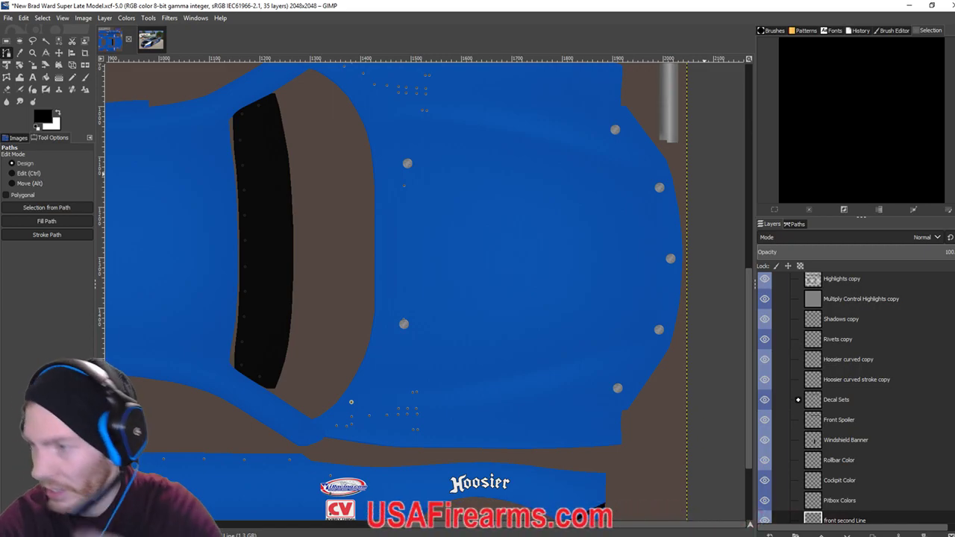
key(alt+Tab)
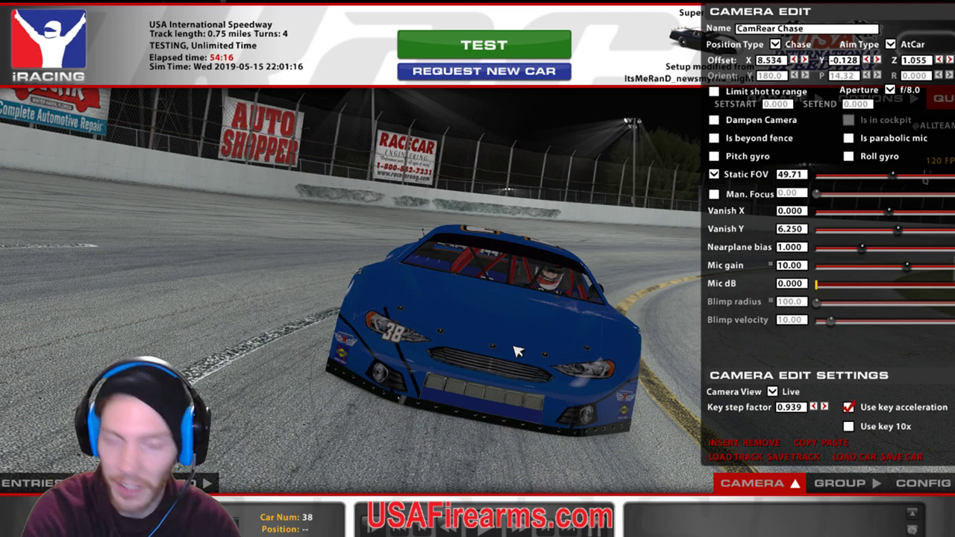
Reload the car's paint in iRacing with Ctrl+R, then return to GIMP.
key(ctrl+r)
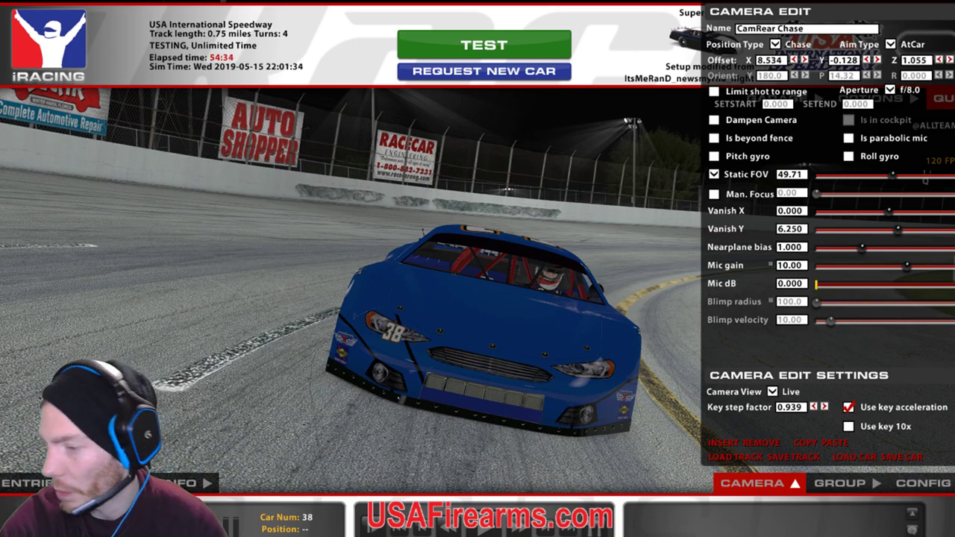
key(alt+Tab)
key(alt+Tab)
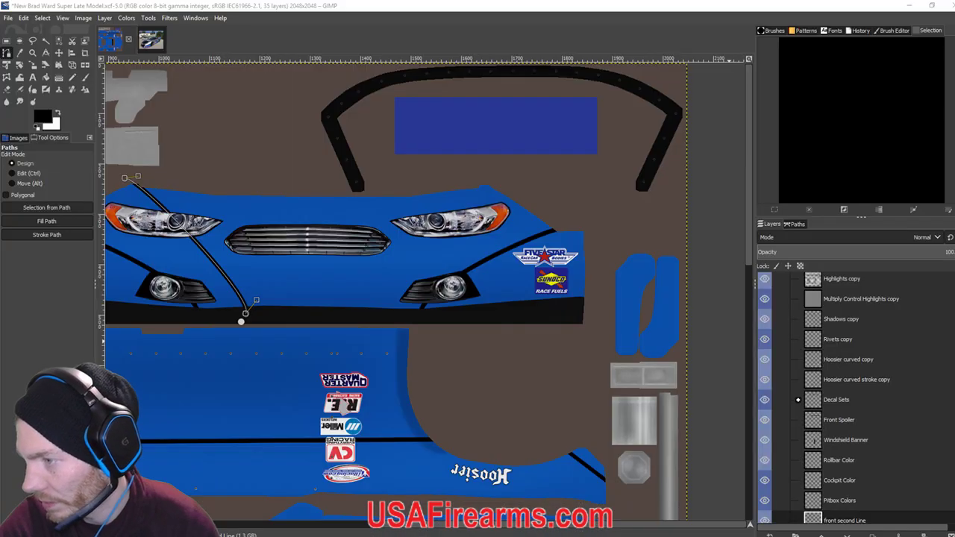
Reposition the stripe path's top and bottom anchors to reshape the curve across the bumper.
scroll(425, 298, left, 3)
scroll(425, 299, up, 1)
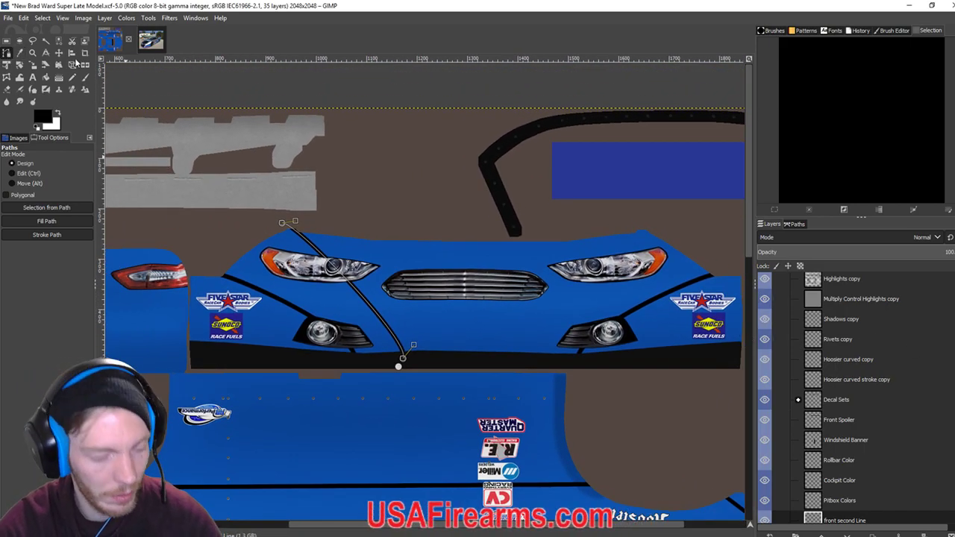
key(ctrl)
drag(283, 223, 268, 228)
drag(403, 358, 389, 362)
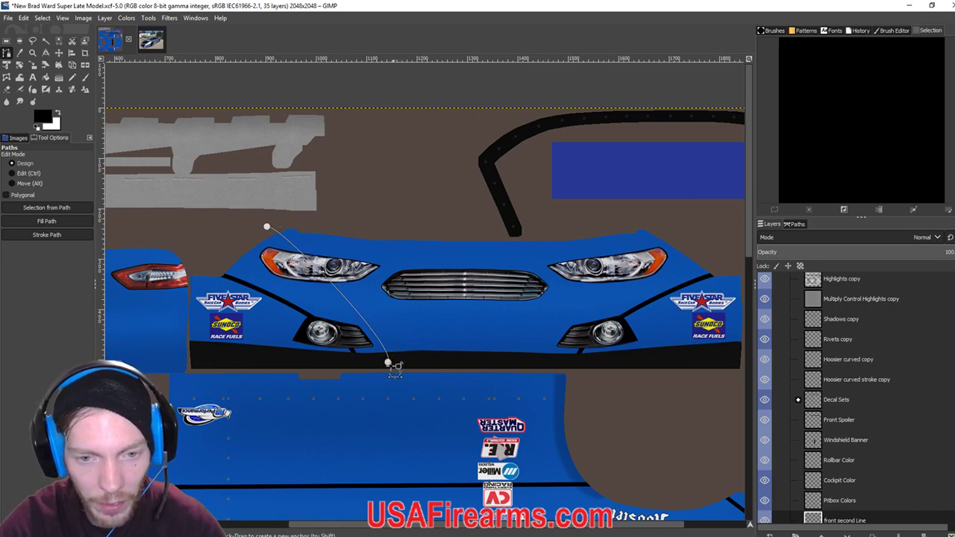
click(390, 365)
drag(393, 366, 412, 358)
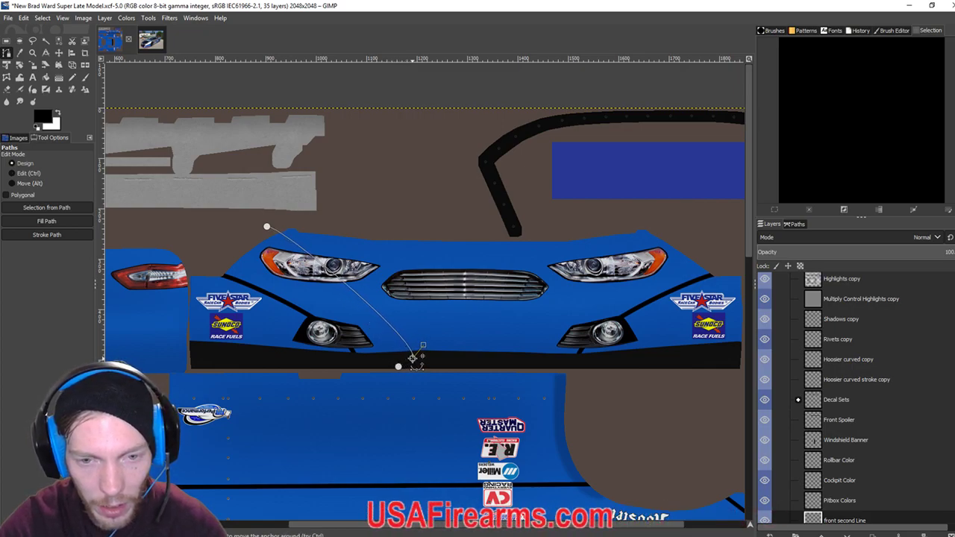
click(265, 227)
drag(266, 228, 248, 226)
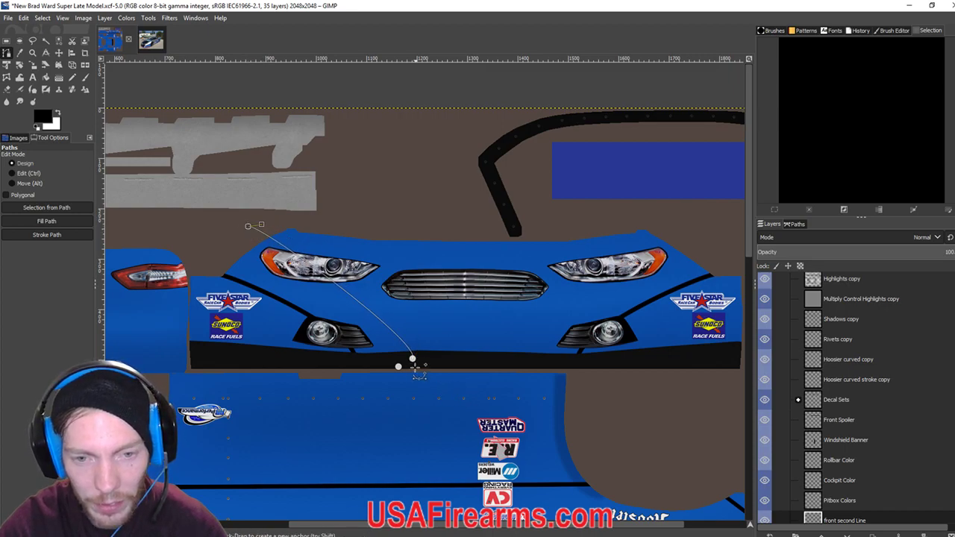
drag(412, 358, 417, 347)
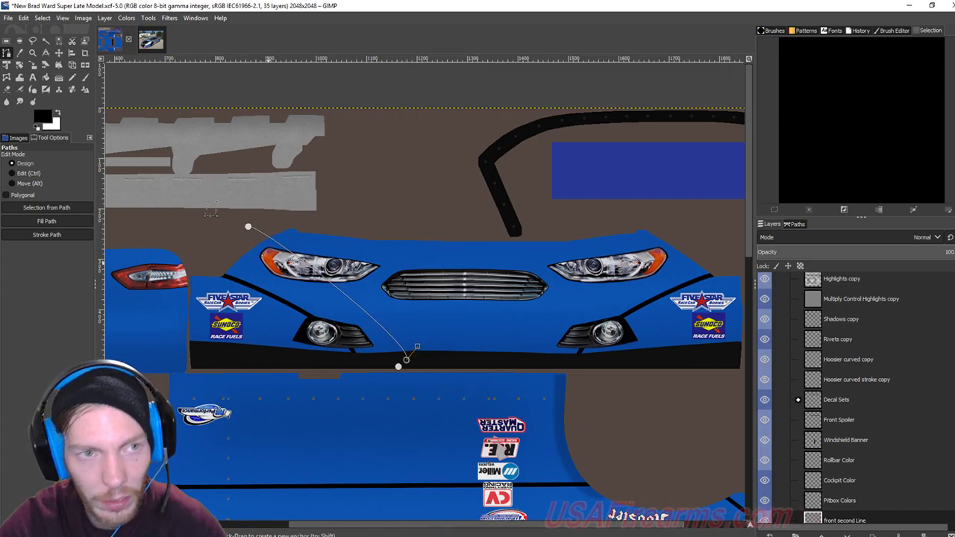
Check the reference photo, then nudge the stripe's lower end slightly left.
click(149, 41)
scroll(227, 379, up, 1)
scroll(227, 379, down, 1)
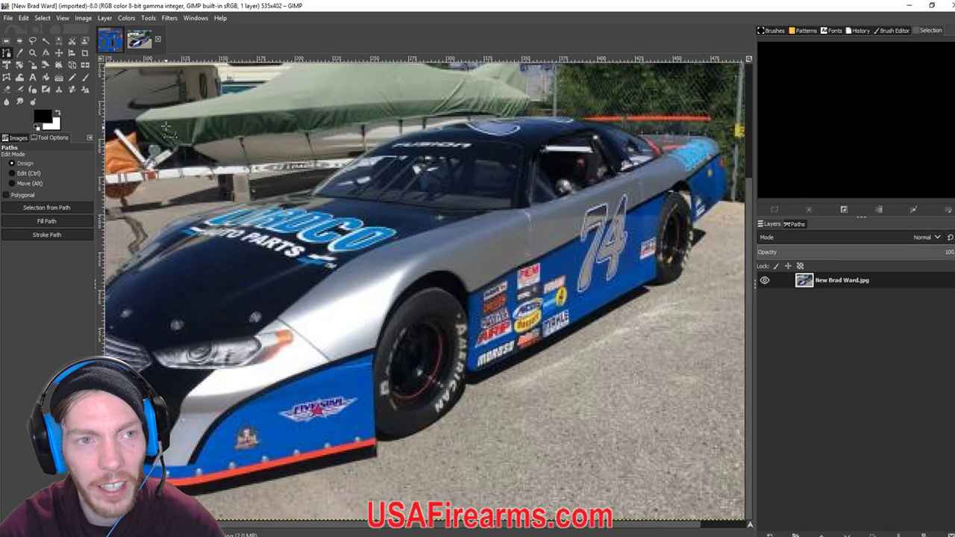
click(109, 40)
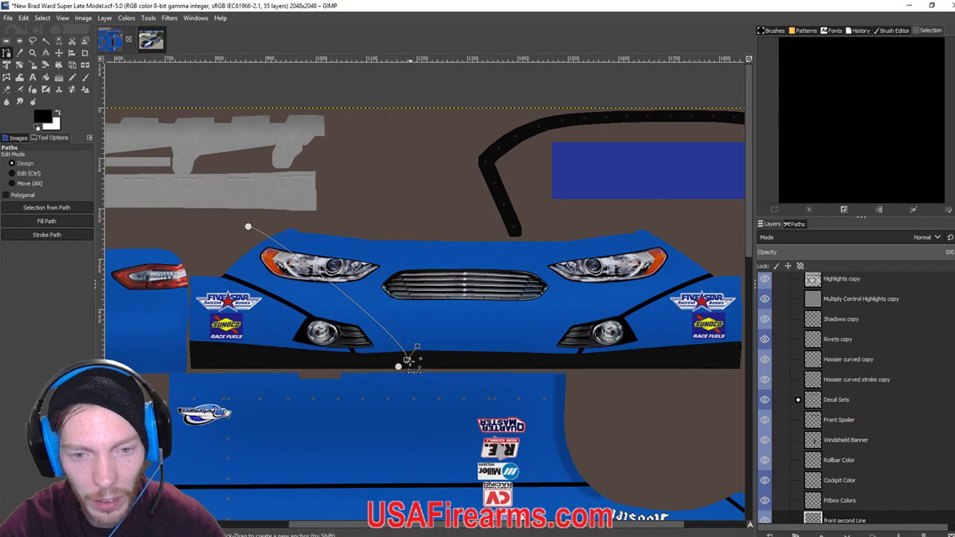
click(407, 360)
drag(406, 361, 382, 358)
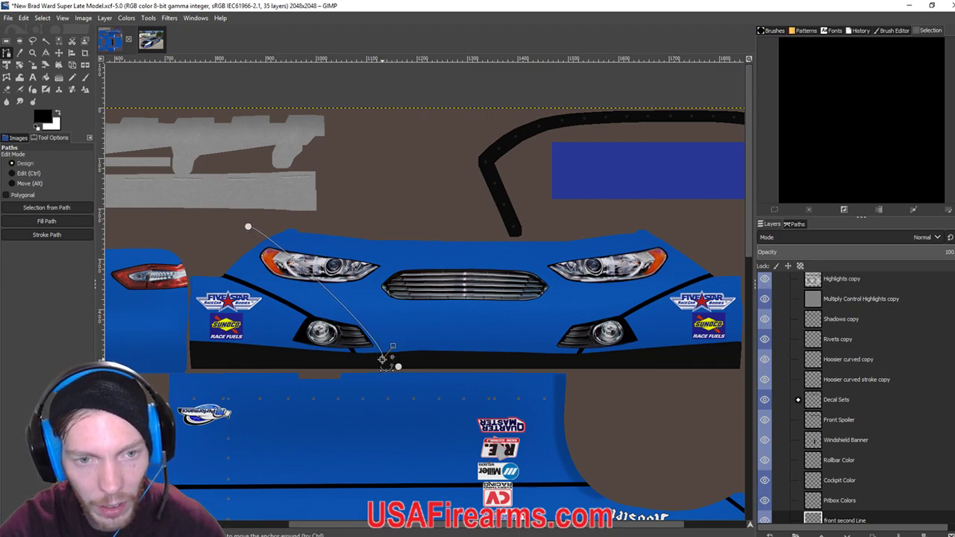
Stroke the path as a 9 px black line and switch to iRacing.
click(46, 234)
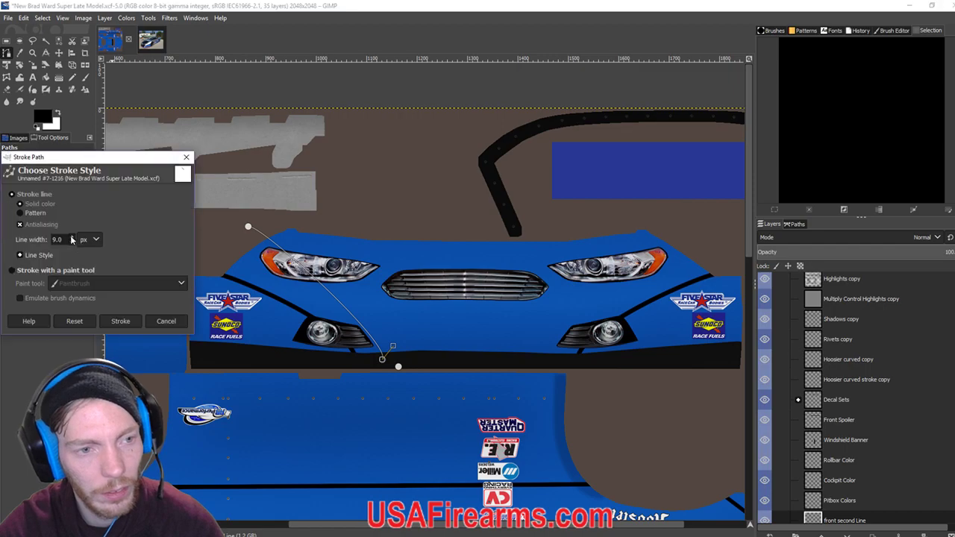
click(125, 322)
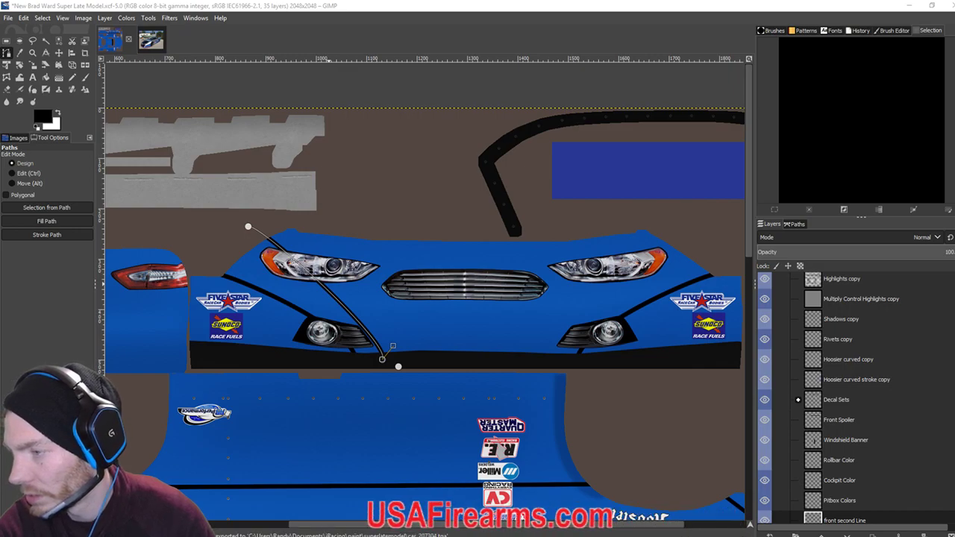
key(alt+Tab)
key(alt+Tab)
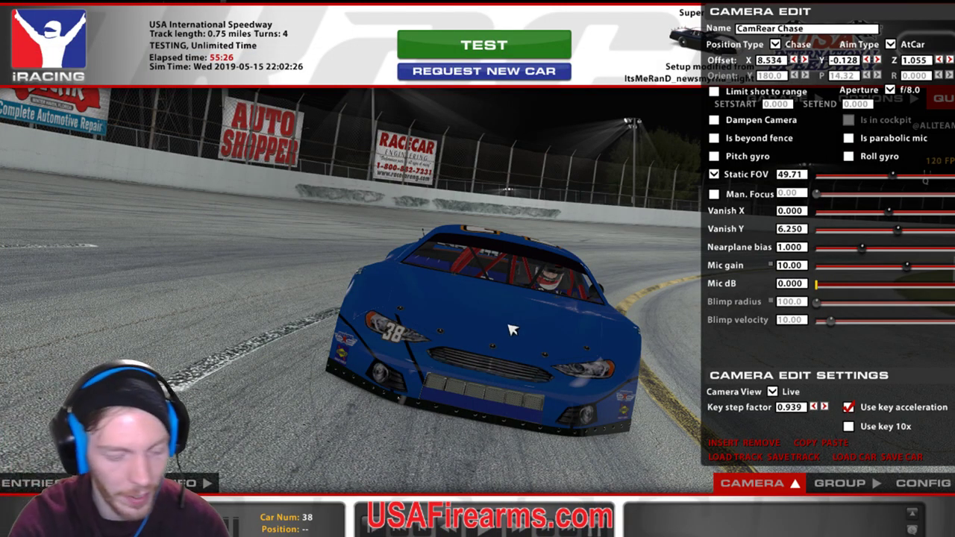
Reload the paint to show the stripe and narrow the camera field of view to 22.03.
key(ctrl+r)
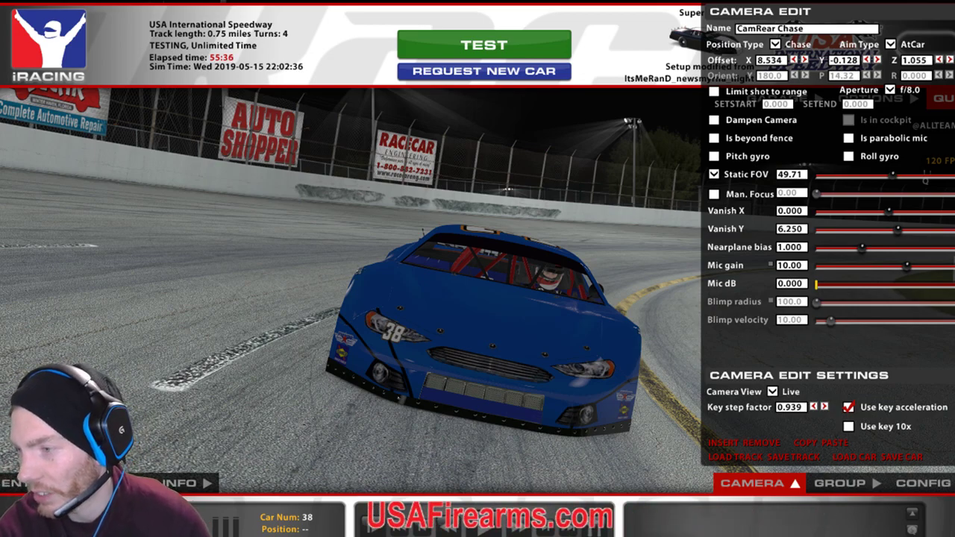
click(899, 176)
drag(899, 176, 867, 176)
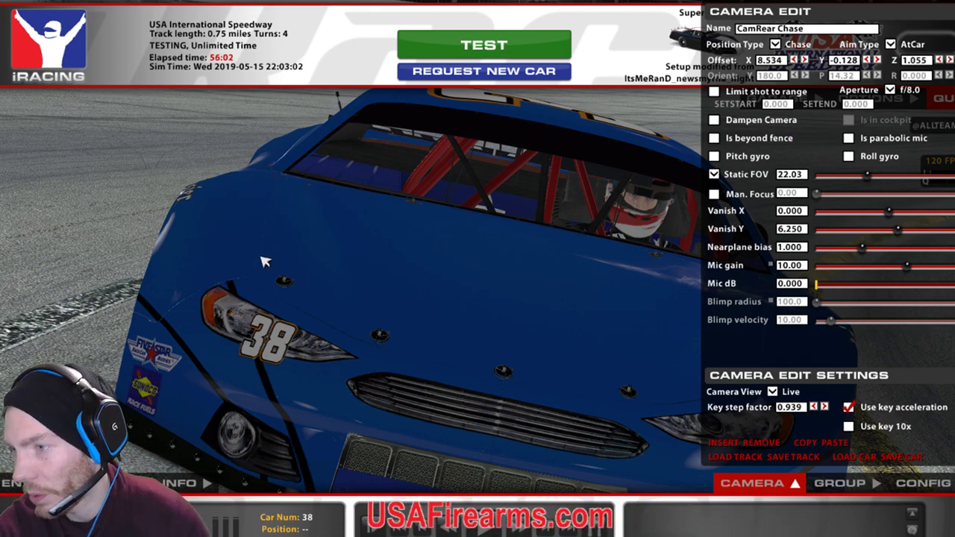
click(343, 499)
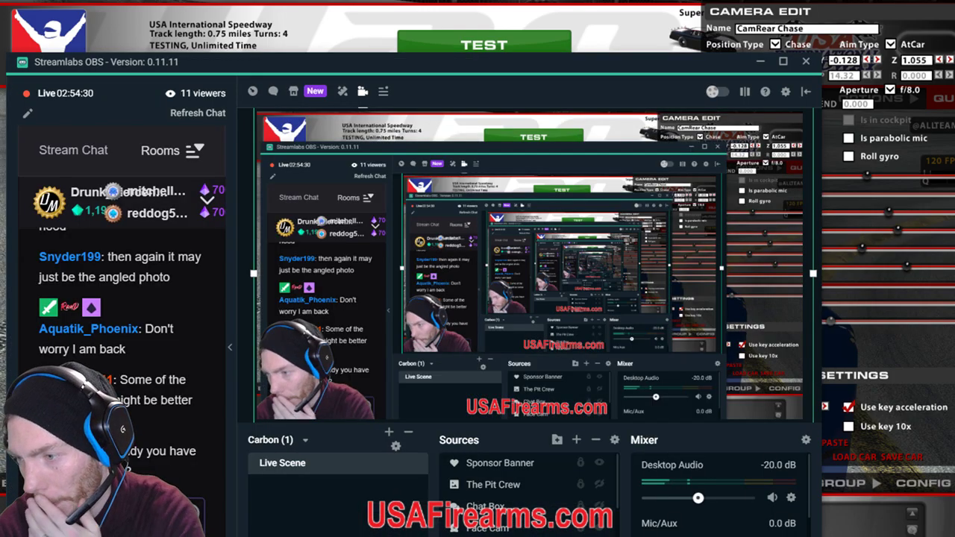
Move the stripe path's top end up and right, restroke it black, and export the texture.
key(alt+Tab)
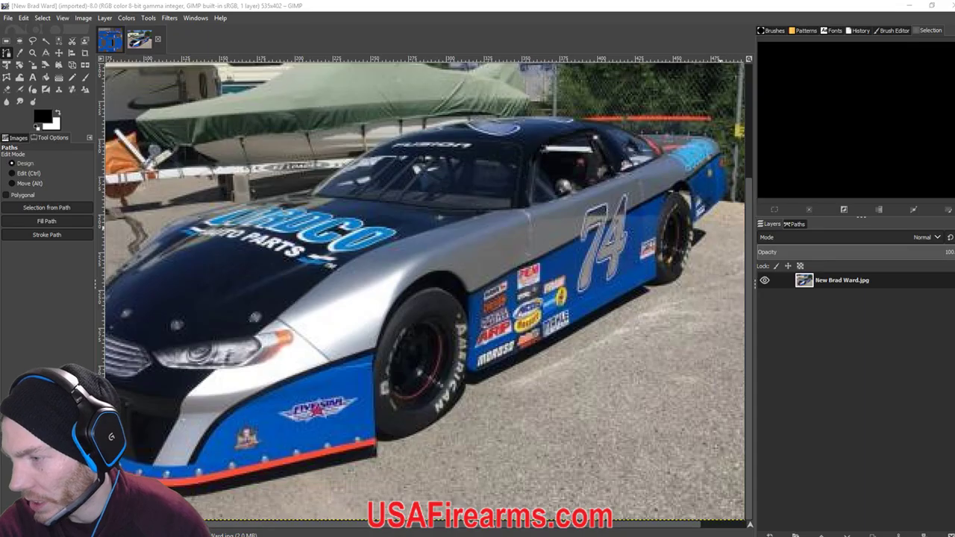
key(alt+1)
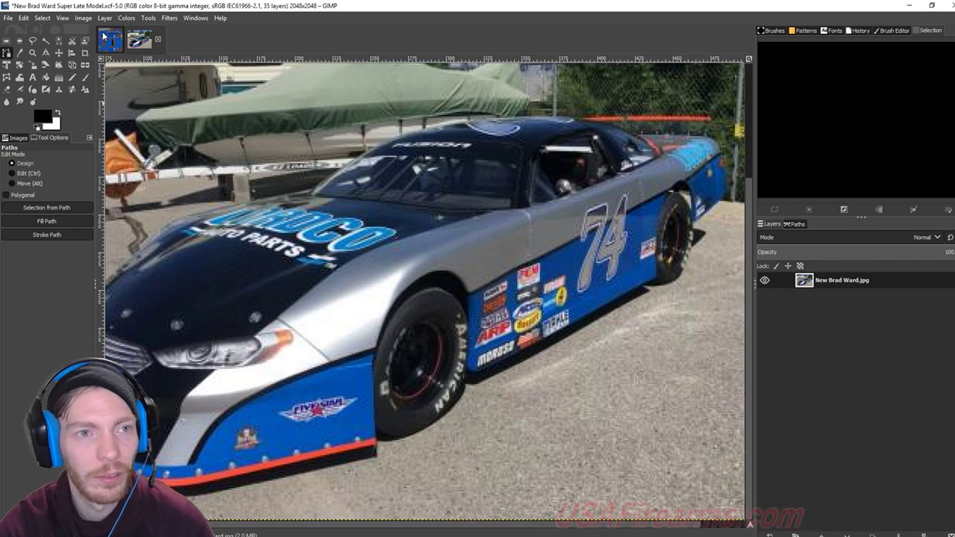
click(7, 54)
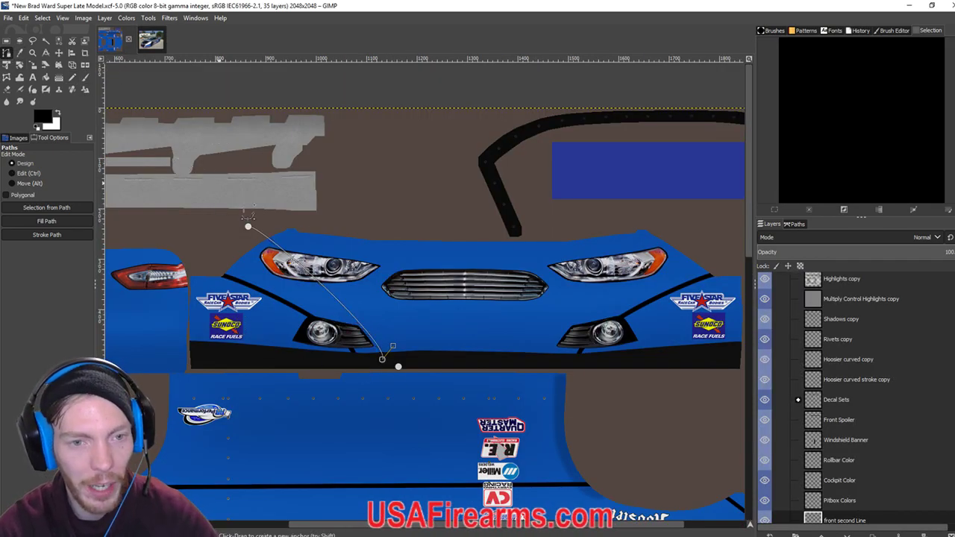
drag(248, 226, 270, 216)
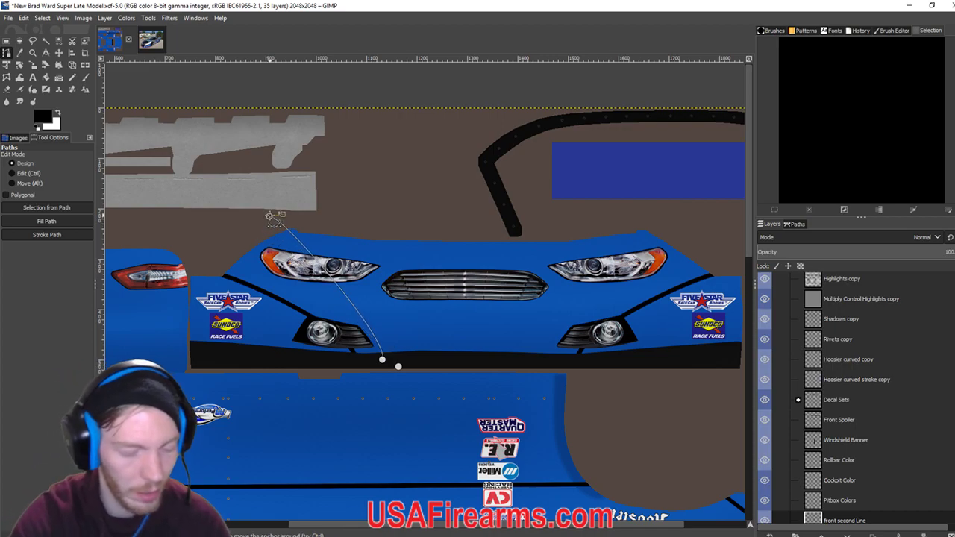
click(47, 235)
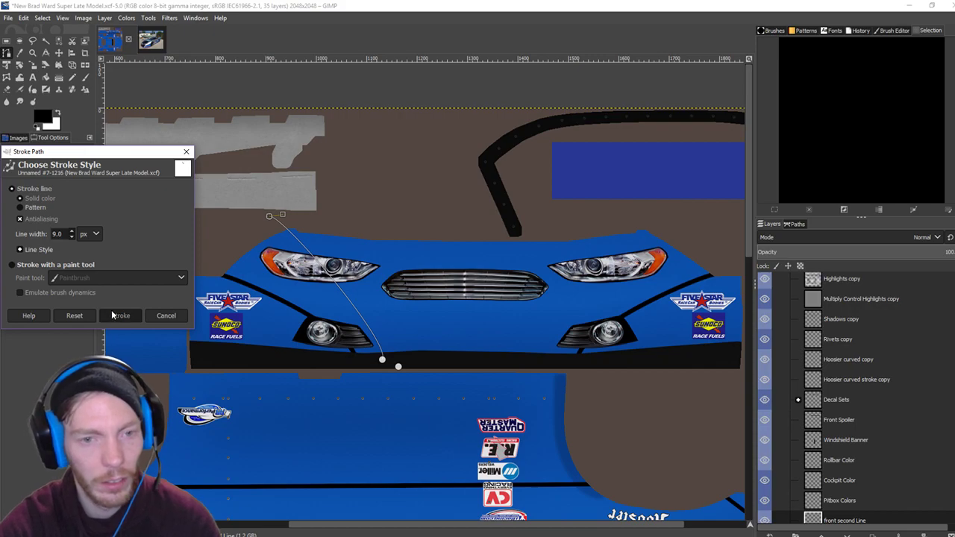
click(113, 312)
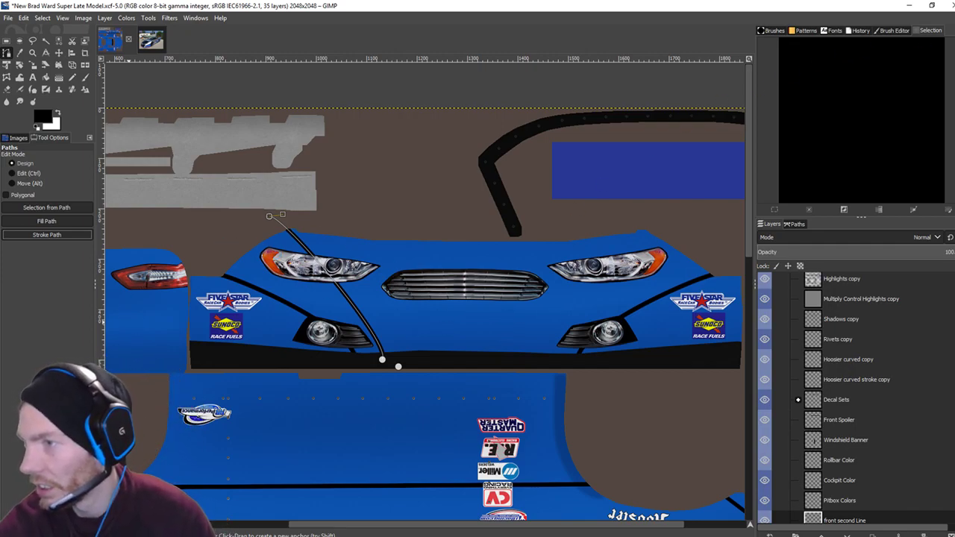
key(ctrl+e)
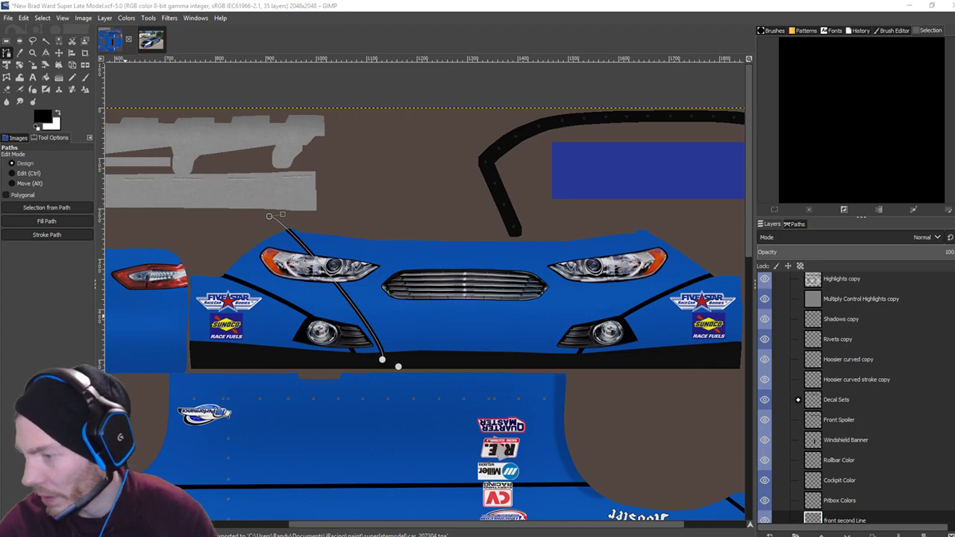
Reload the car's paint in iRacing to check the adjusted stripe, then return to GIMP.
key(alt+Tab)
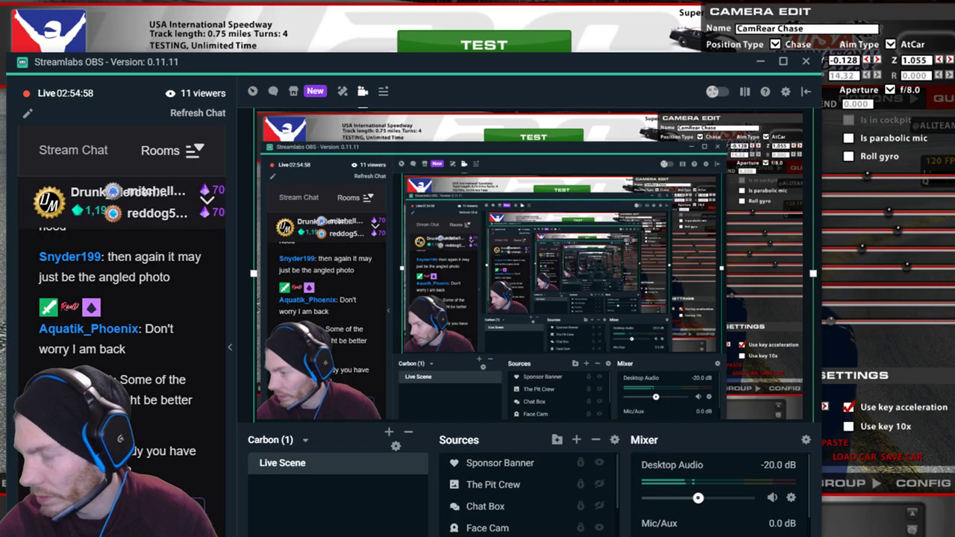
key(ctrl+r)
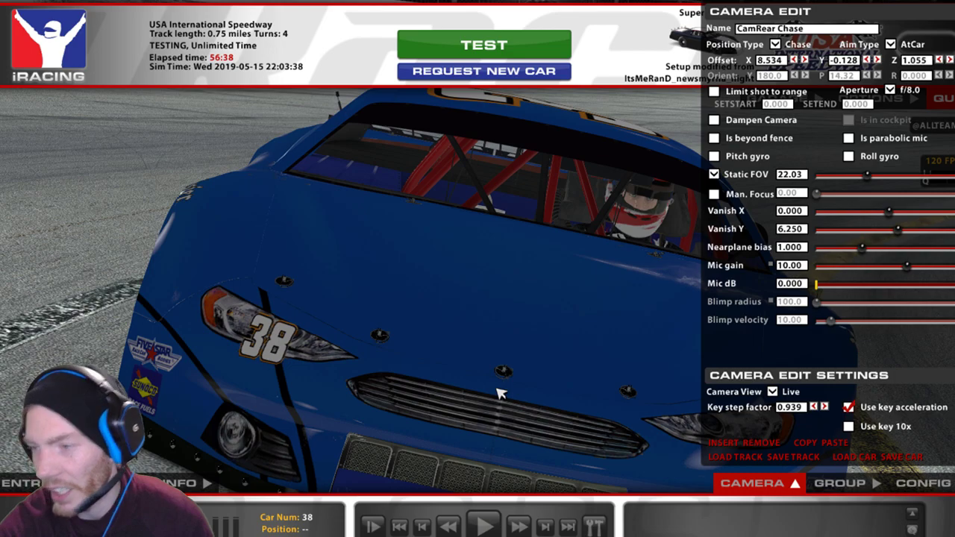
key(alt+Tab)
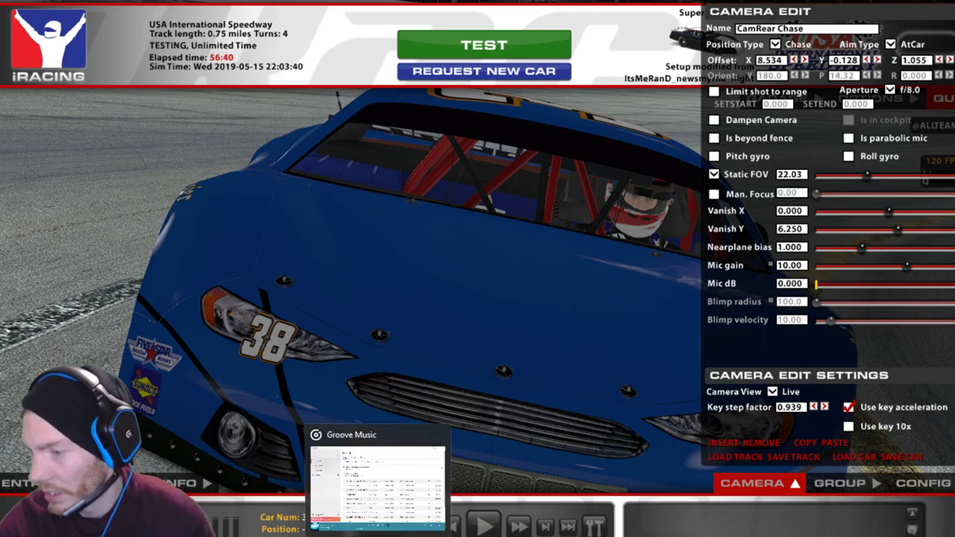
key(alt+Tab)
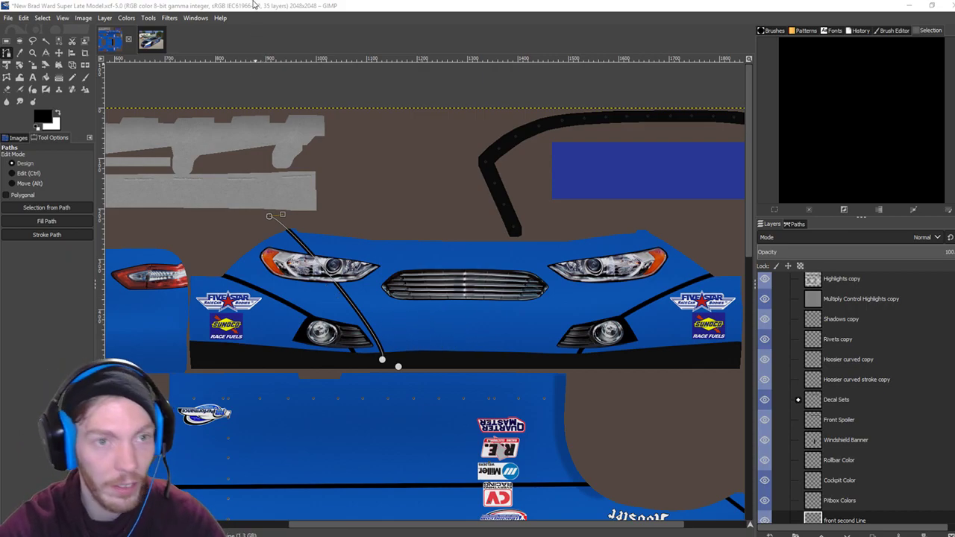
Undo the stroke, shift the stripe's top end left and down, restroke it black, and export.
key(ctrl+z)
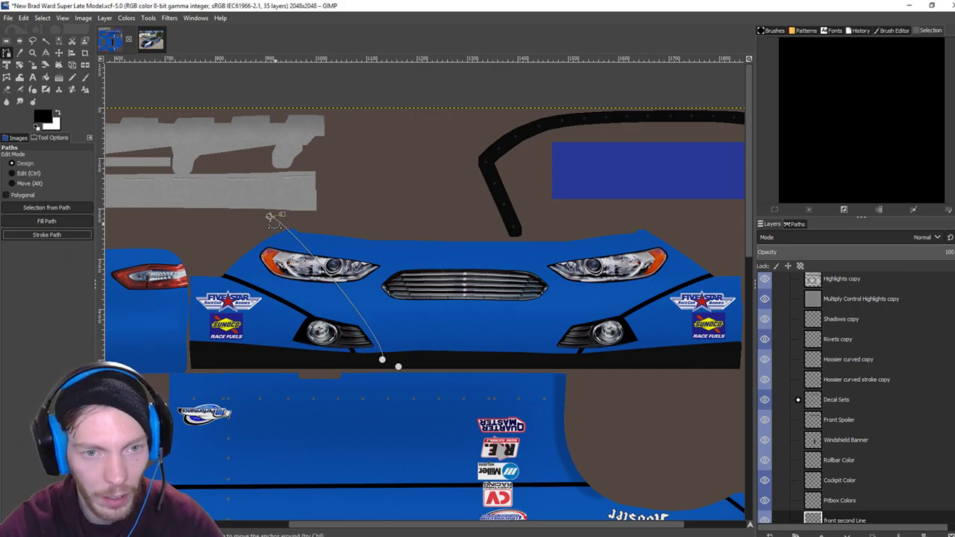
drag(270, 215, 262, 219)
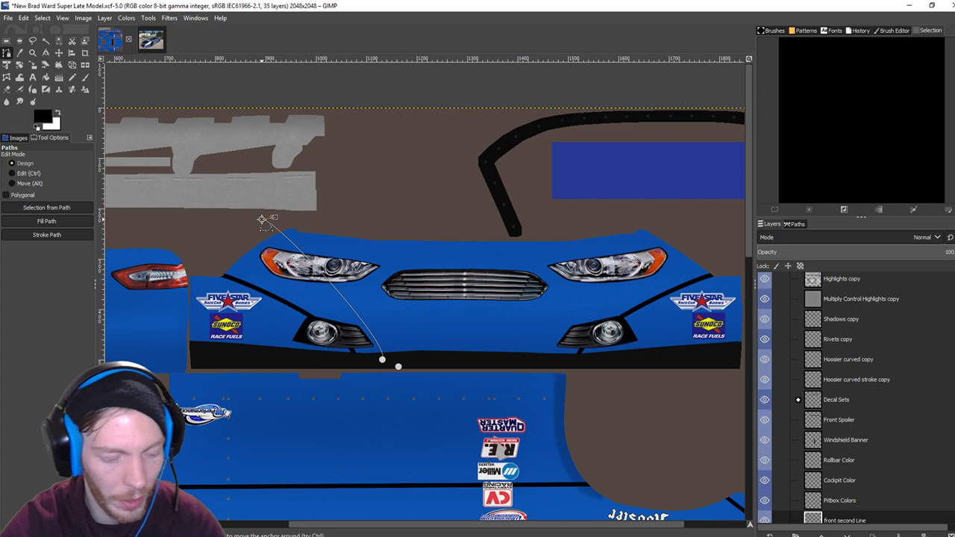
click(67, 234)
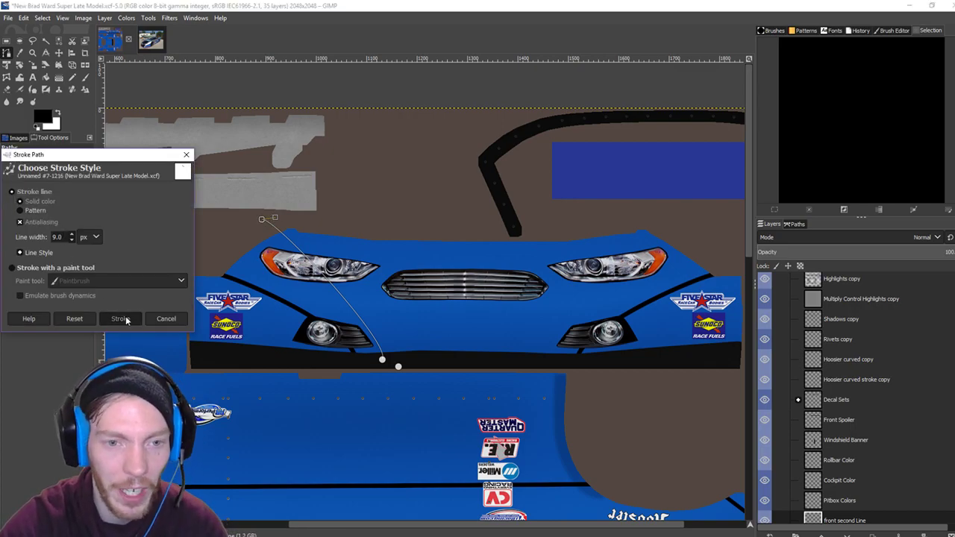
click(121, 318)
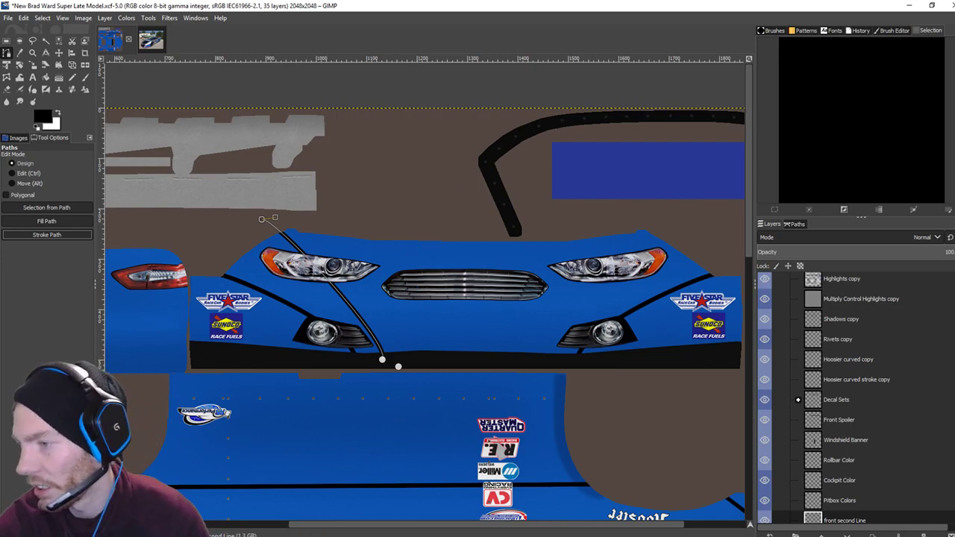
key(ctrl+e)
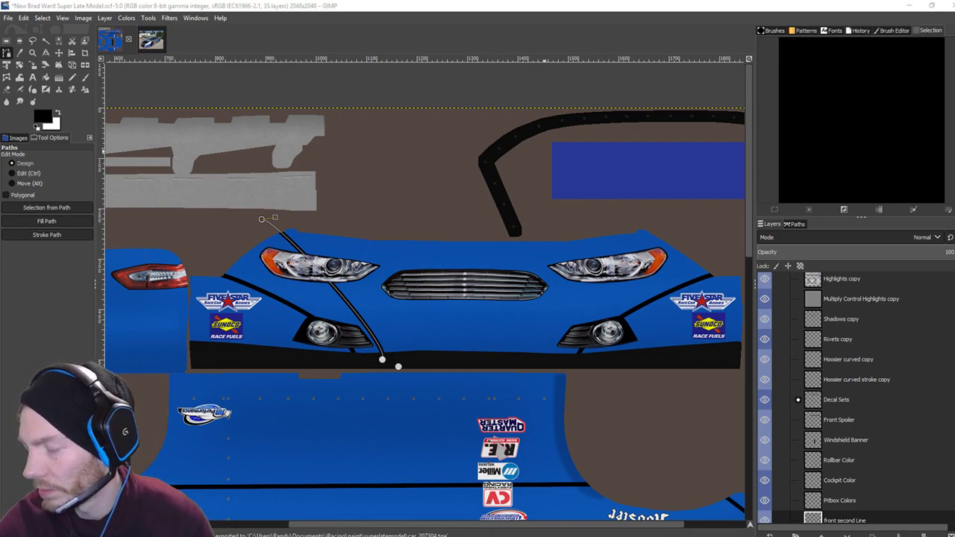
Reload the car's paint in iRacing to view the latest stripe, then return to GIMP.
key(alt+Tab)
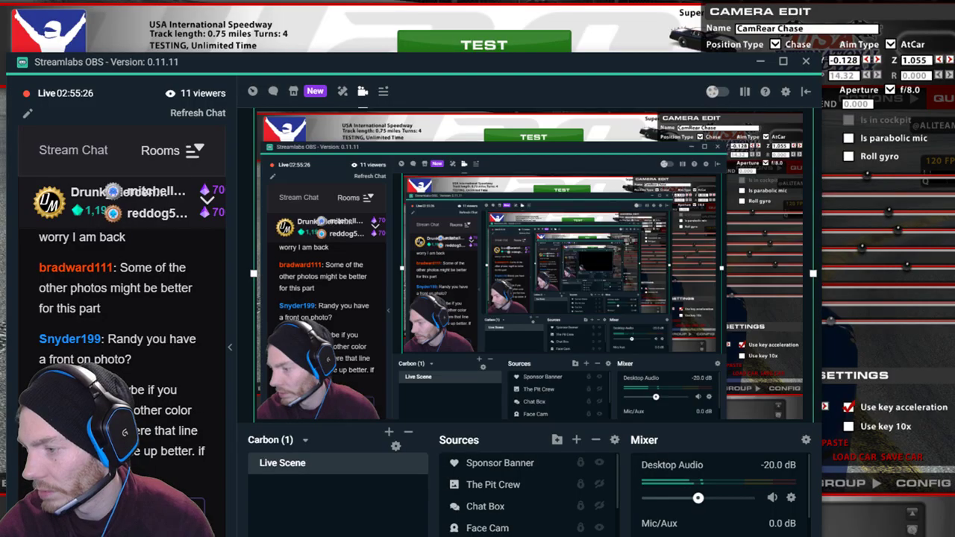
key(alt+Tab)
key(ctrl+r)
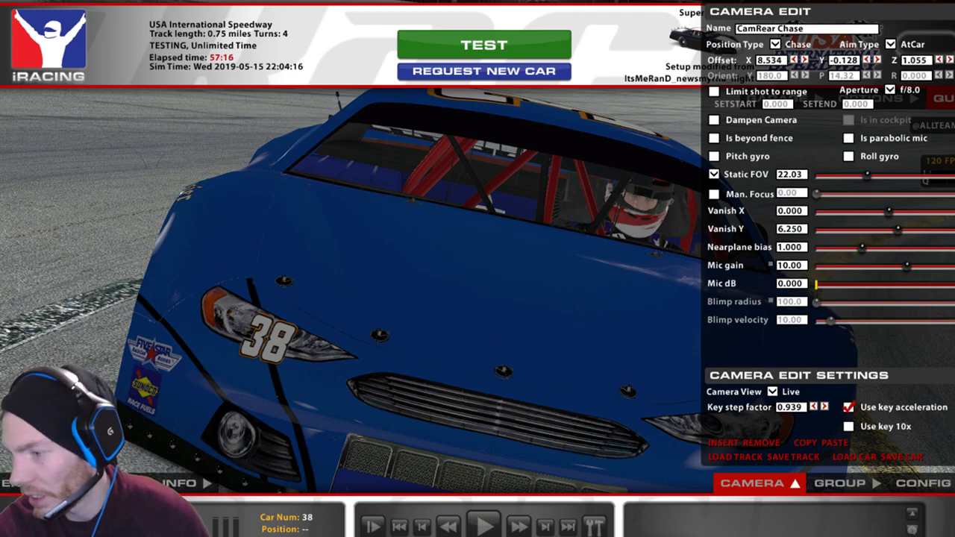
click(356, 536)
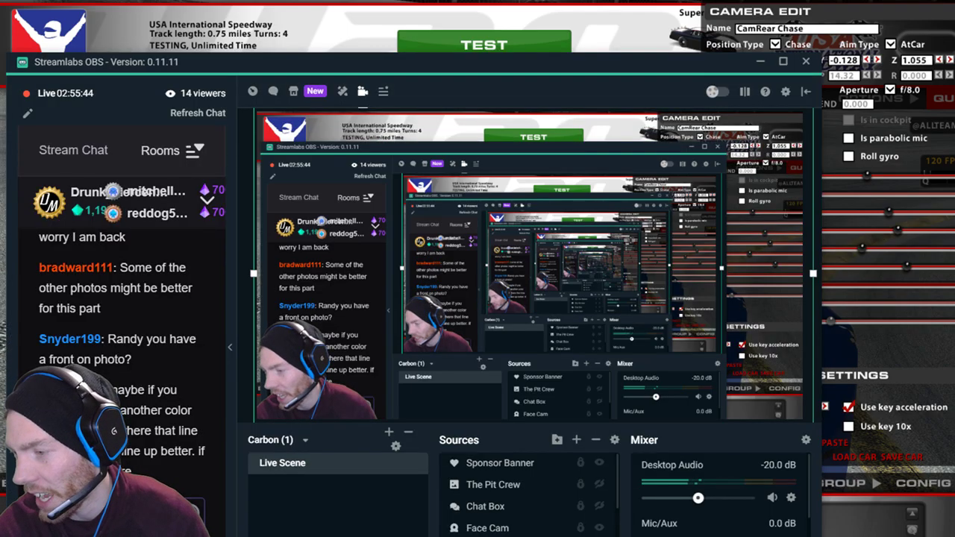
key(alt+Tab)
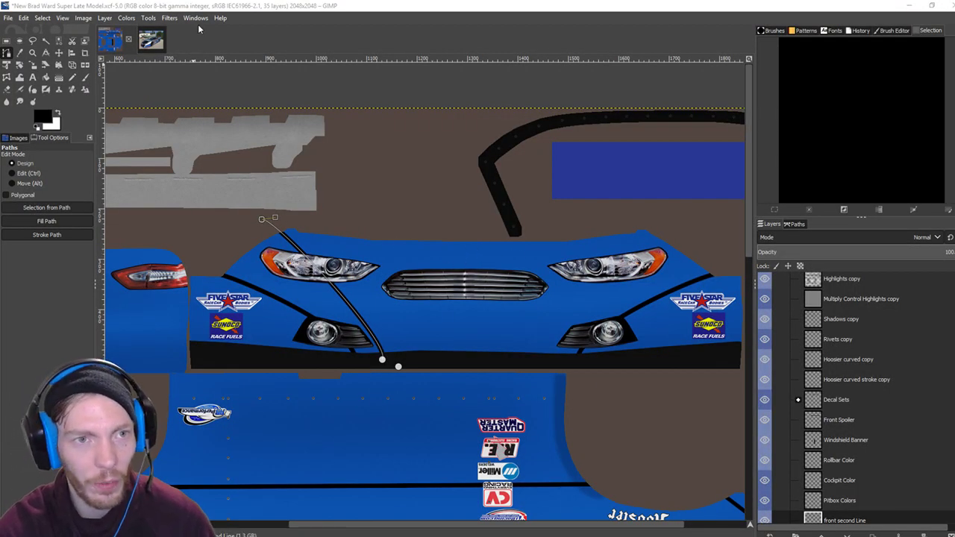
Undo the stripe stroke and stroke the path in black again.
key(ctrl+z)
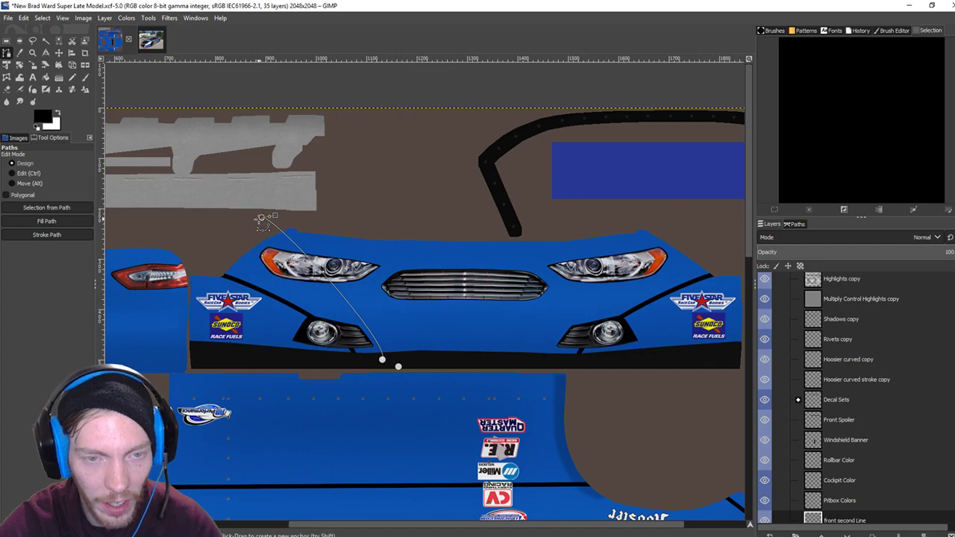
click(46, 234)
click(129, 323)
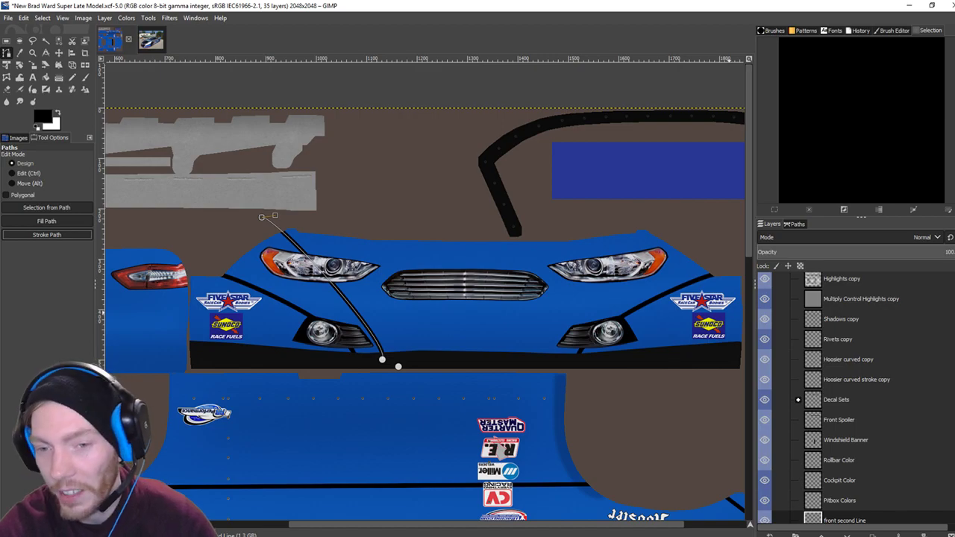
View the car in iRacing, then bring up Streamlabs OBS and return to the GIMP texture.
click(909, 6)
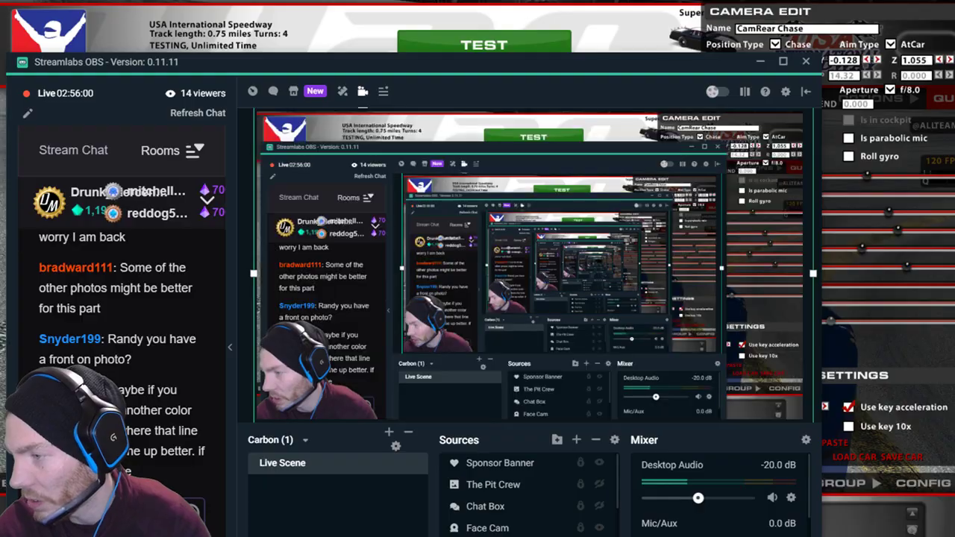
click(768, 59)
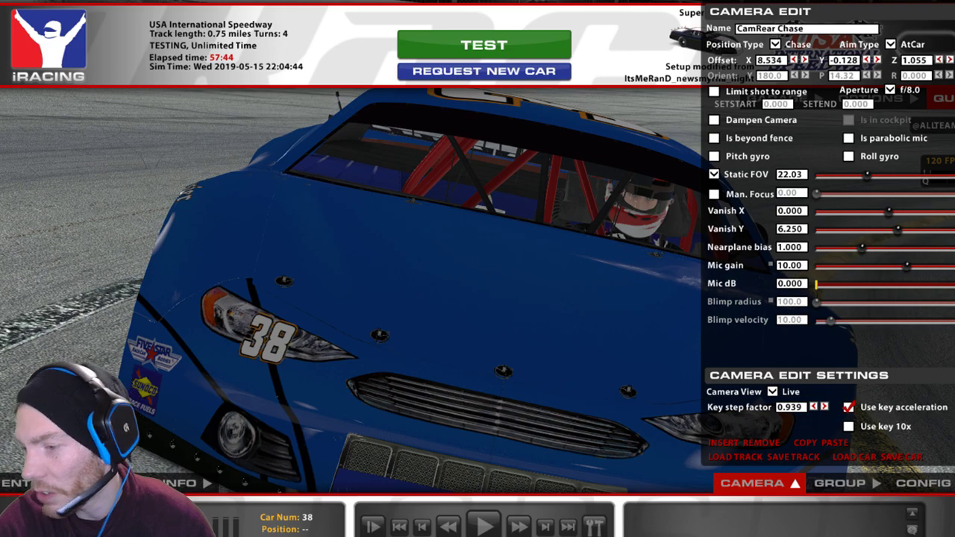
mouse_move(344, 536)
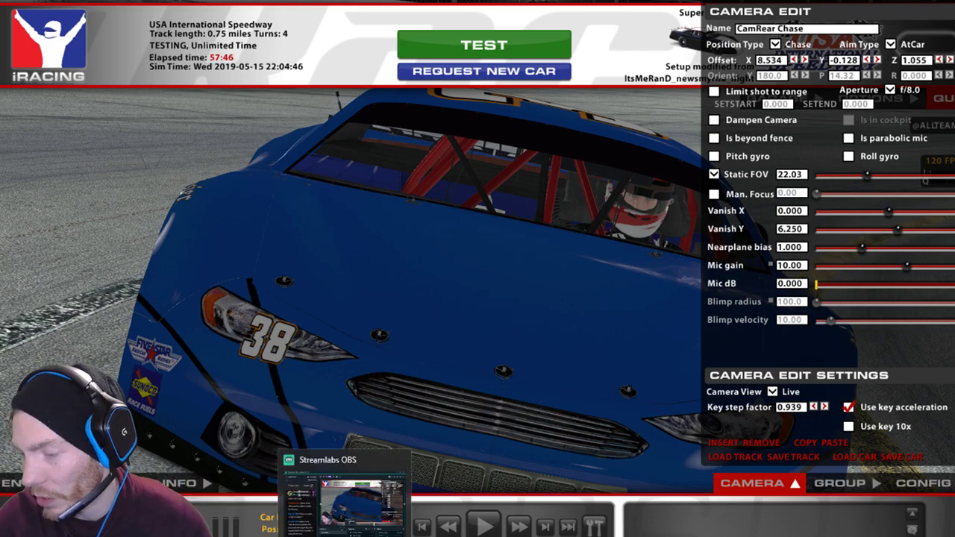
click(344, 536)
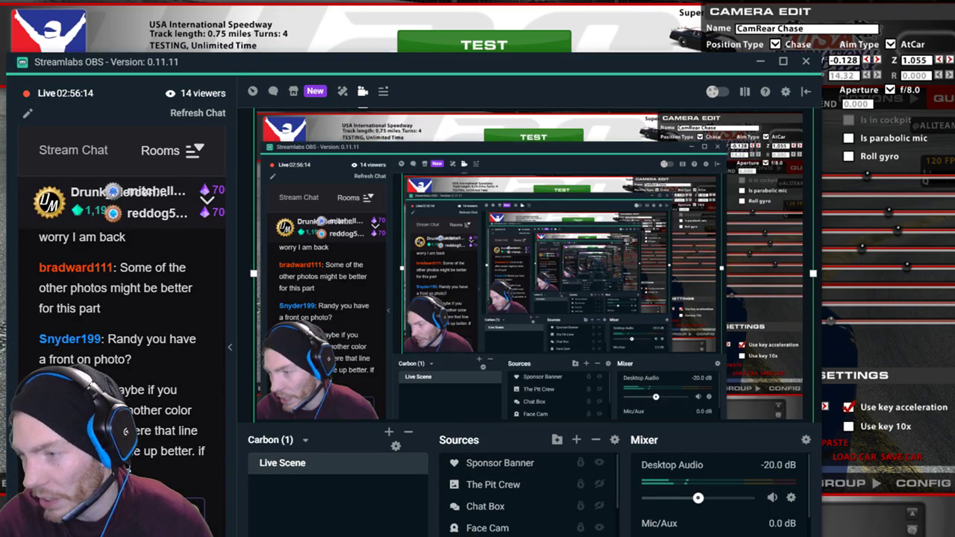
click(448, 536)
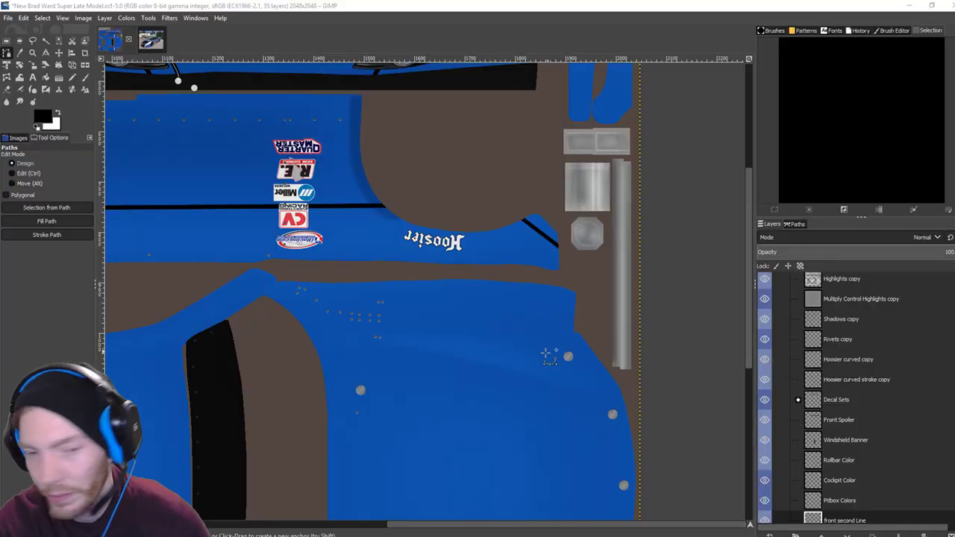
With the Pencil, paint black at the lower blue panel's top corner.
drag(550, 351, 624, 279)
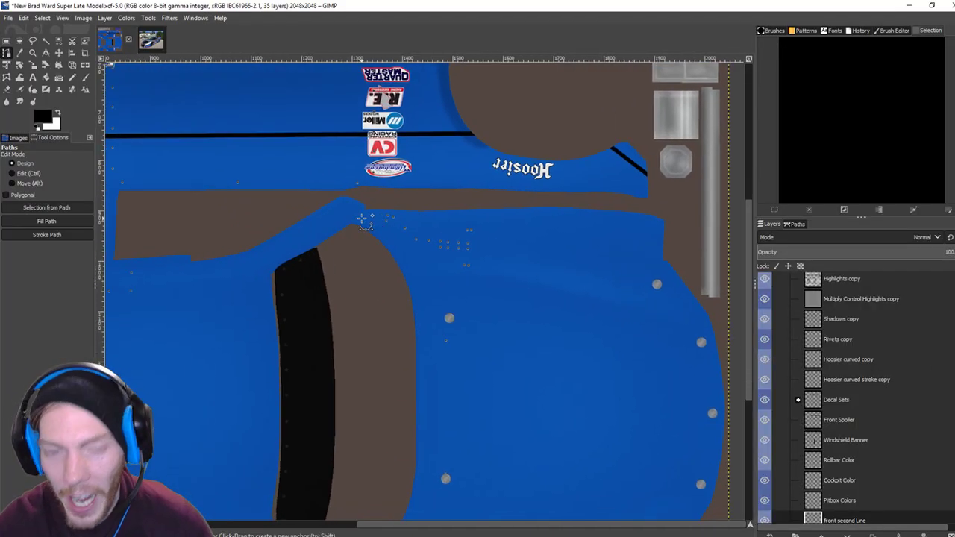
scroll(361, 220, up, 3)
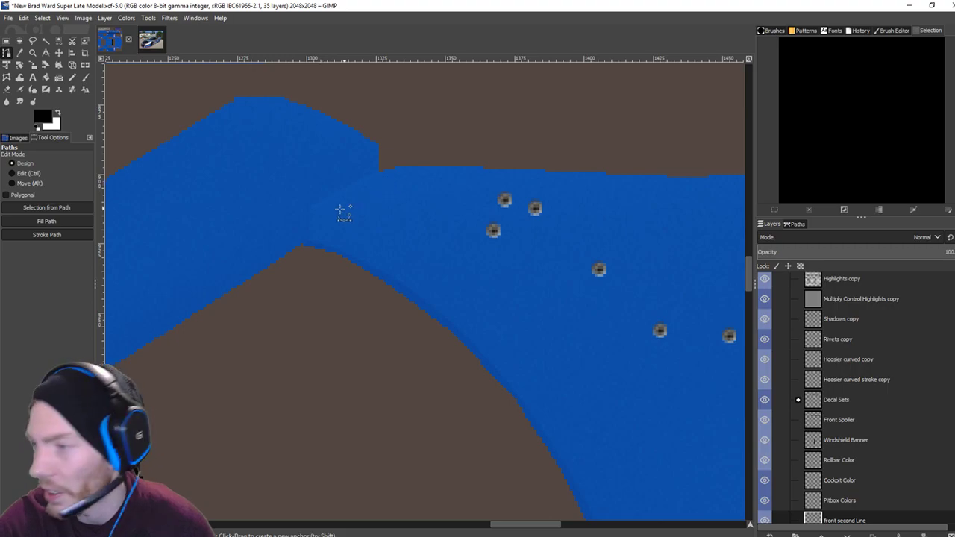
click(72, 76)
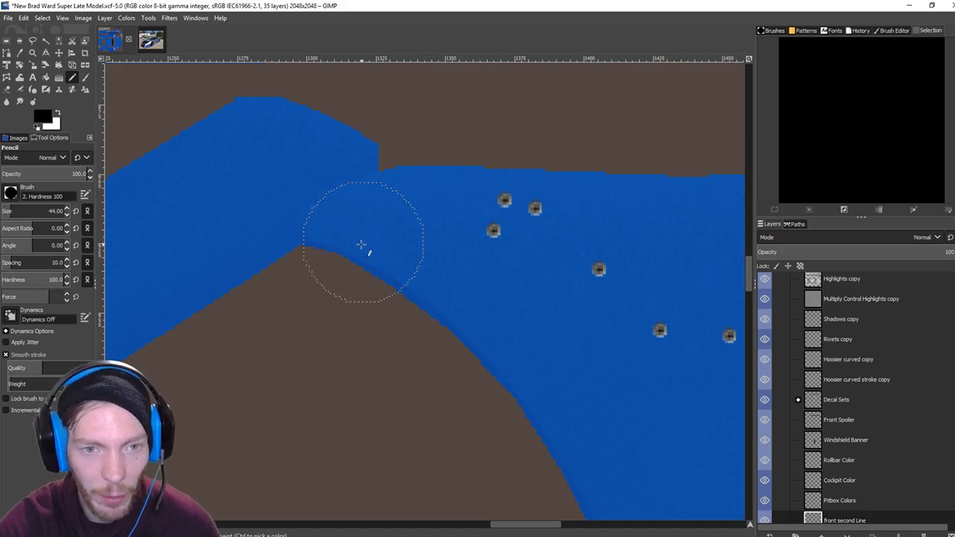
scroll(68, 215, down, 16)
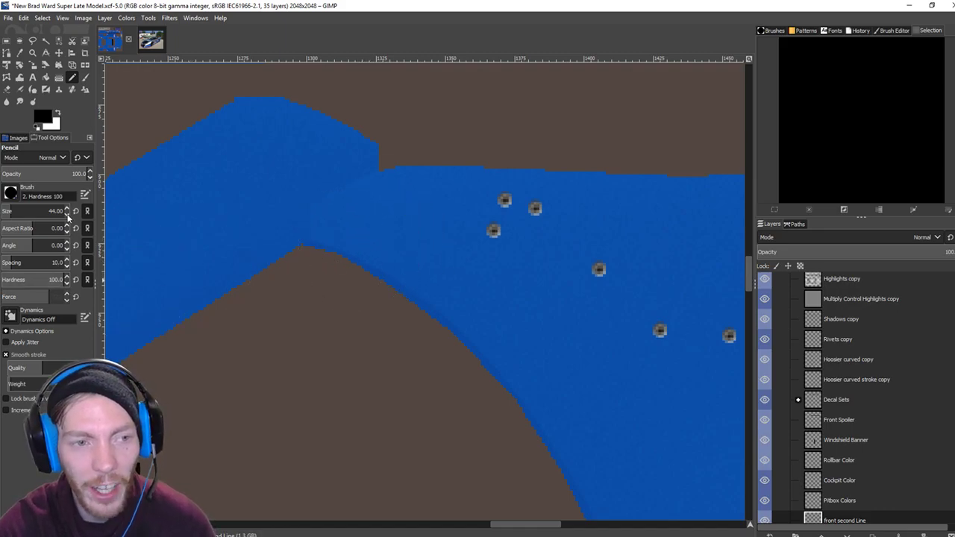
scroll(68, 215, up, 2)
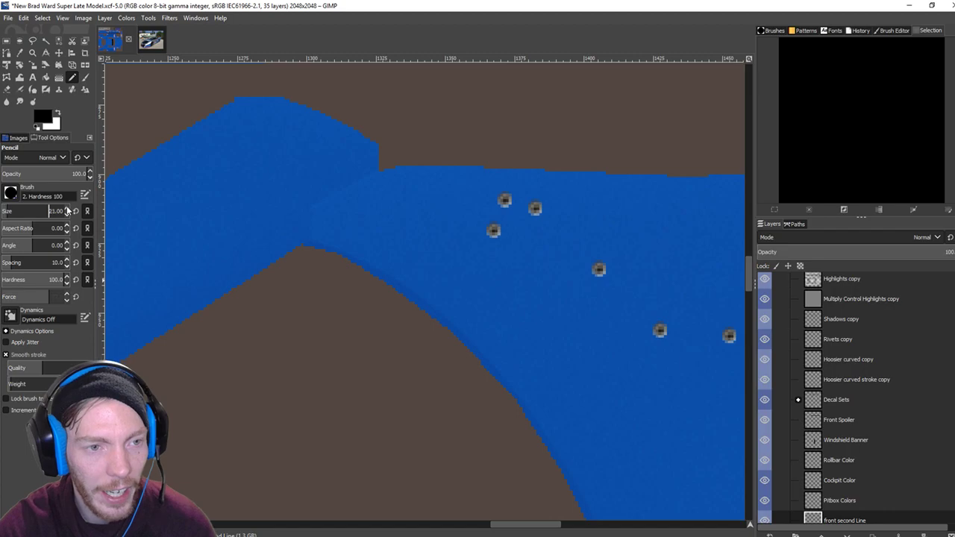
click(347, 233)
drag(363, 221, 415, 203)
Draw straight black lines along the top edge and diagonally to the panel edge, joining them.
drag(469, 283, 207, 226)
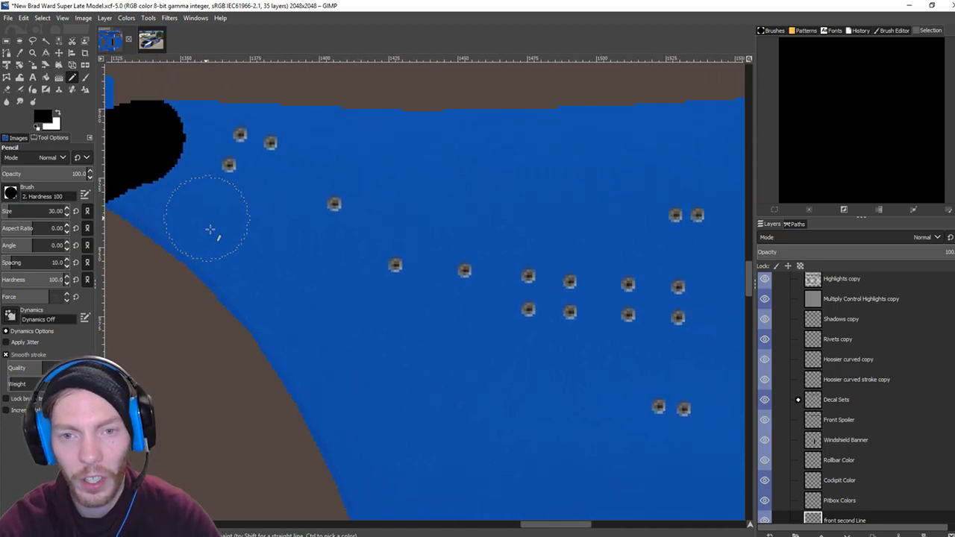
scroll(277, 224, down, 3)
scroll(277, 224, down, 1)
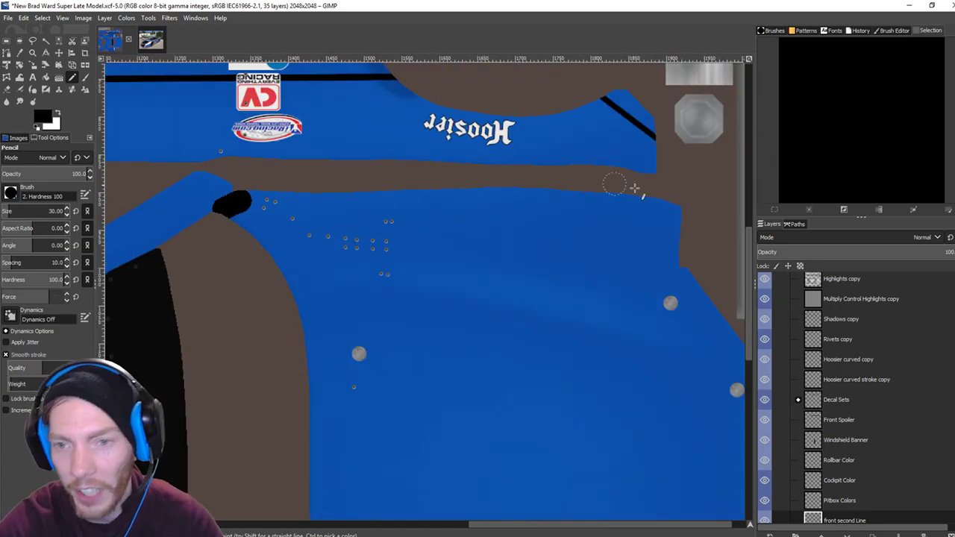
shift+click(678, 206)
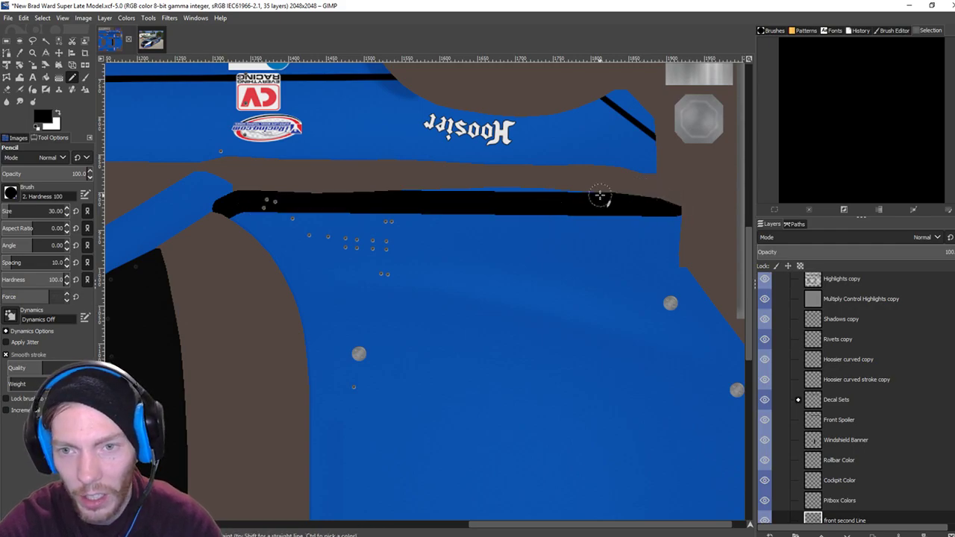
click(372, 188)
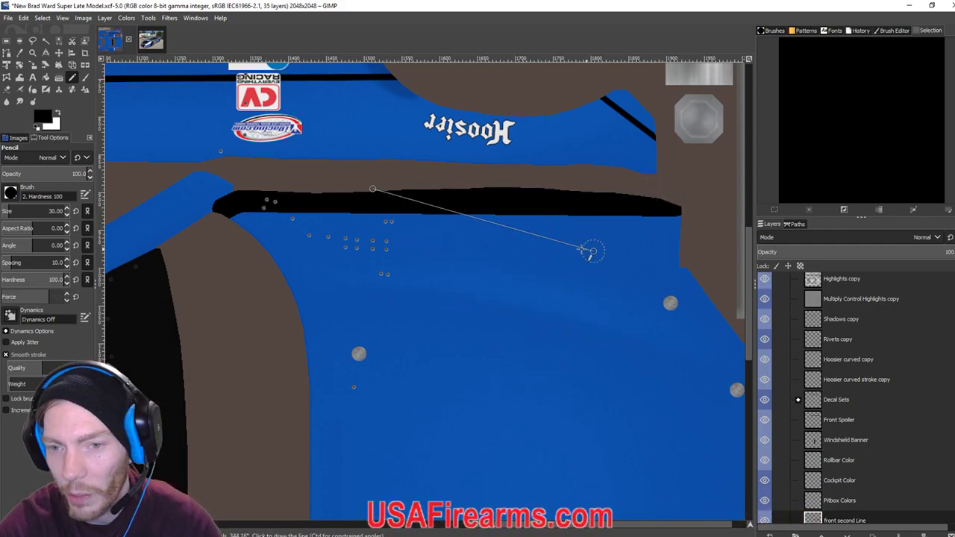
drag(651, 288, 454, 205)
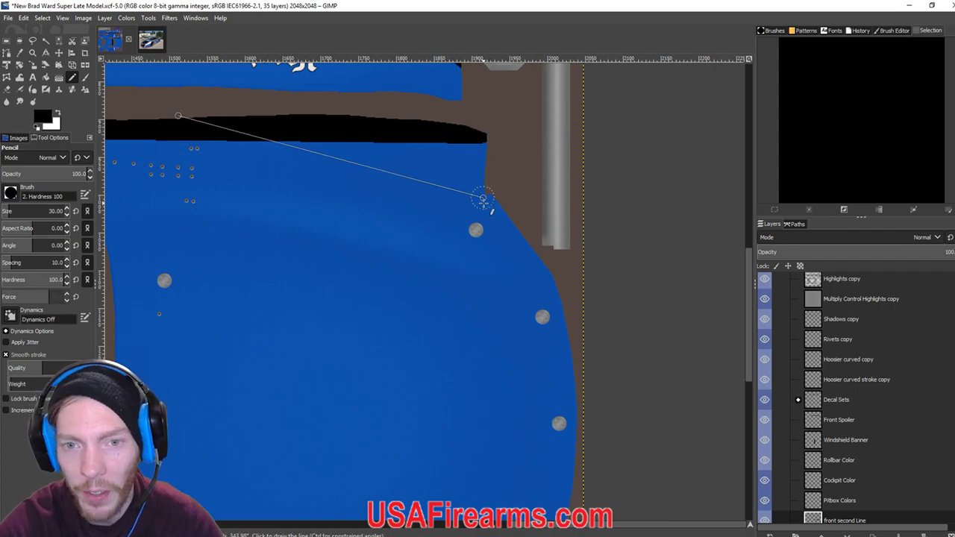
shift+click(484, 203)
drag(484, 146, 484, 203)
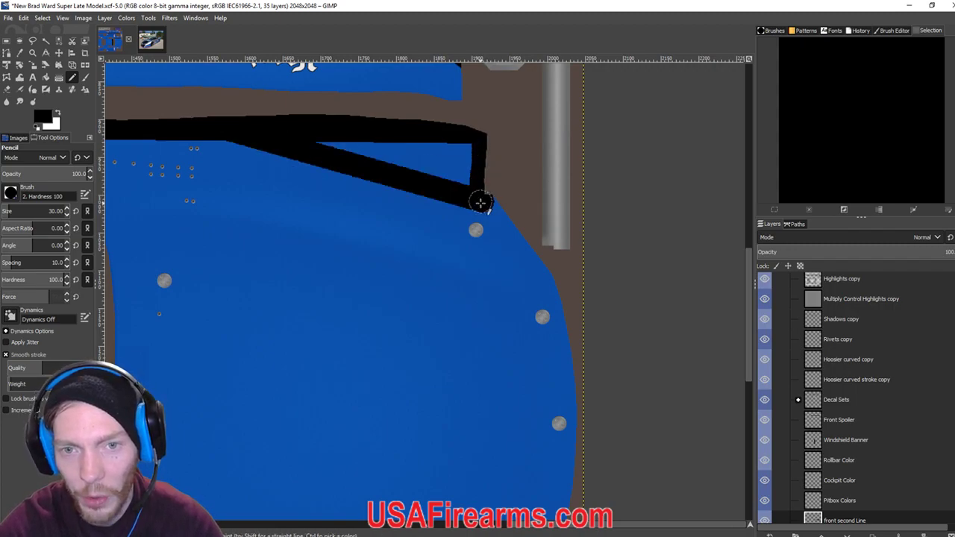
Extend the thick black line down the hood's right edge to the corner.
shift+click(559, 307)
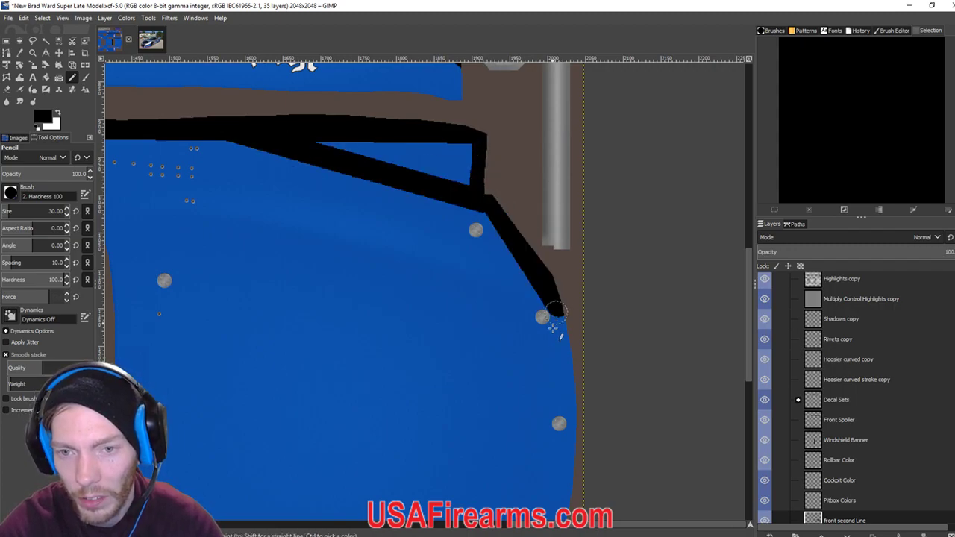
scroll(556, 299, down, 5)
shift+click(560, 267)
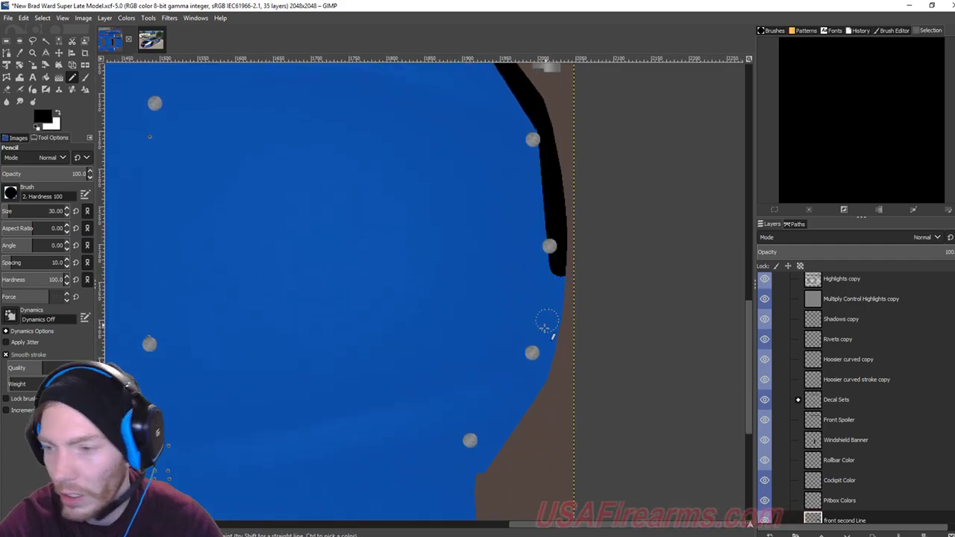
scroll(560, 266, down, 4)
shift+click(579, 224)
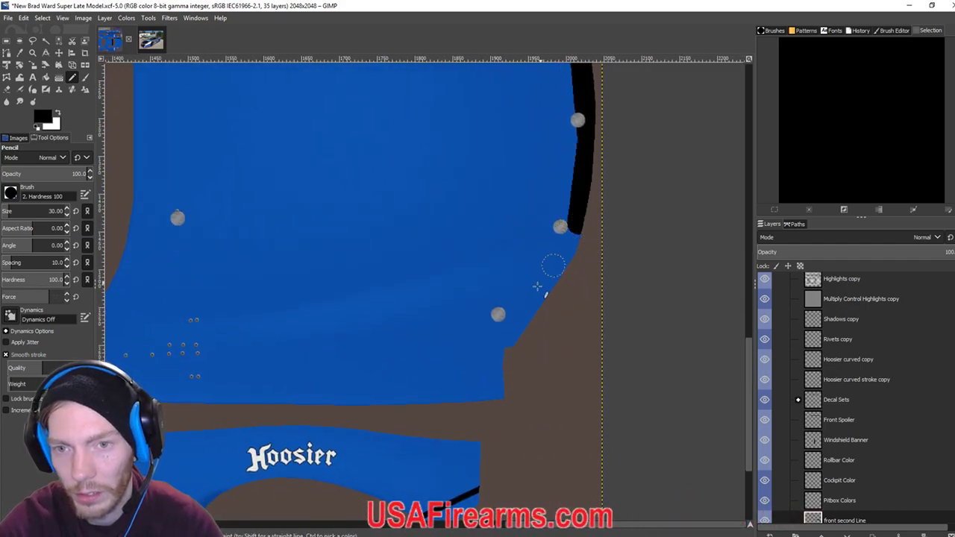
scroll(559, 257, down, 2)
shift+click(568, 256)
scroll(571, 254, down, 1)
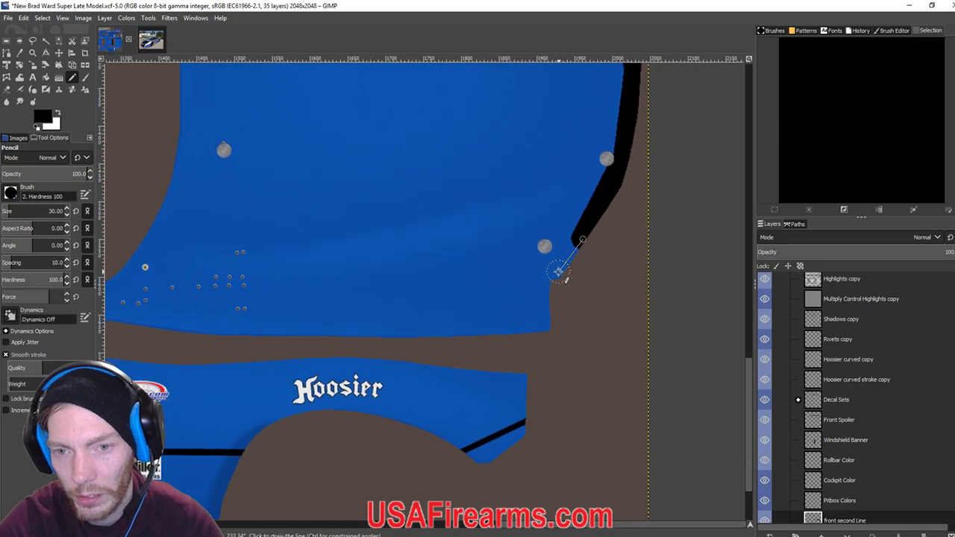
shift+click(549, 280)
shift+click(544, 325)
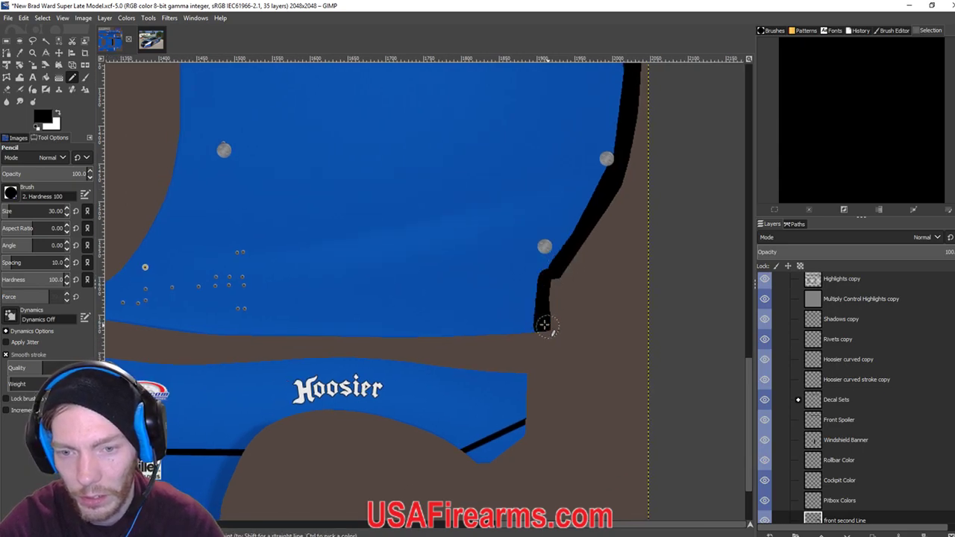
scroll(522, 317, left, 5)
scroll(522, 317, down, 1)
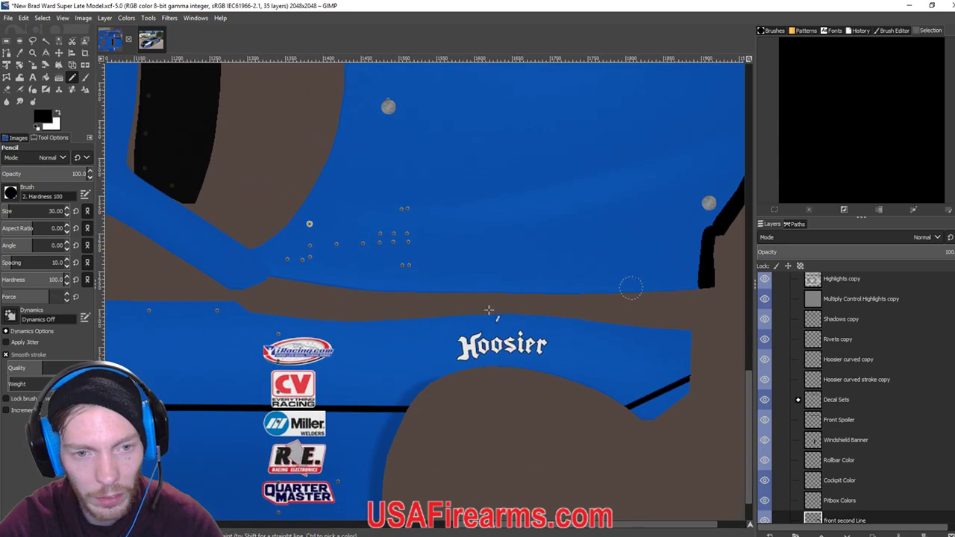
Paint a black line along the hood's bottom edge and a diagonal up-left to the panel corner.
shift+click(284, 270)
drag(315, 273, 648, 279)
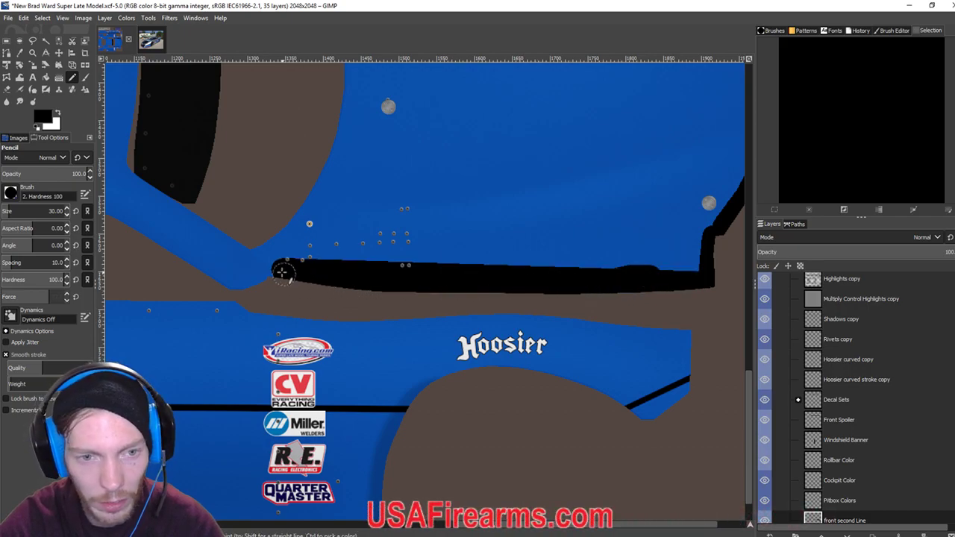
scroll(284, 261, up, 4)
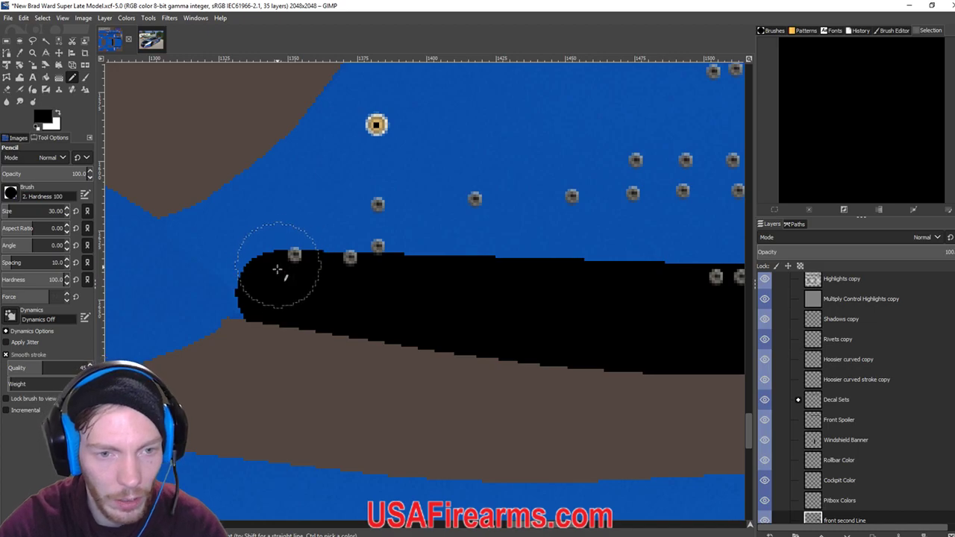
click(273, 288)
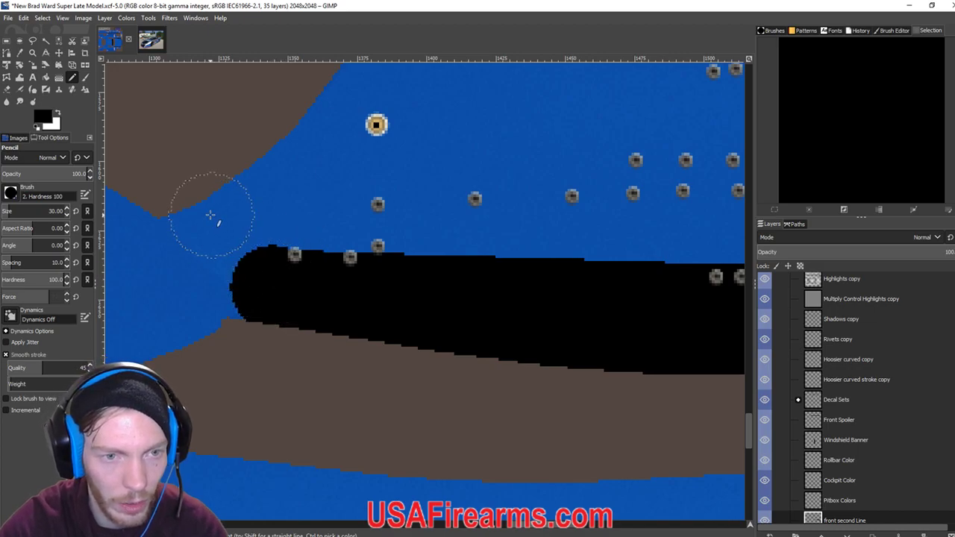
shift+click(211, 215)
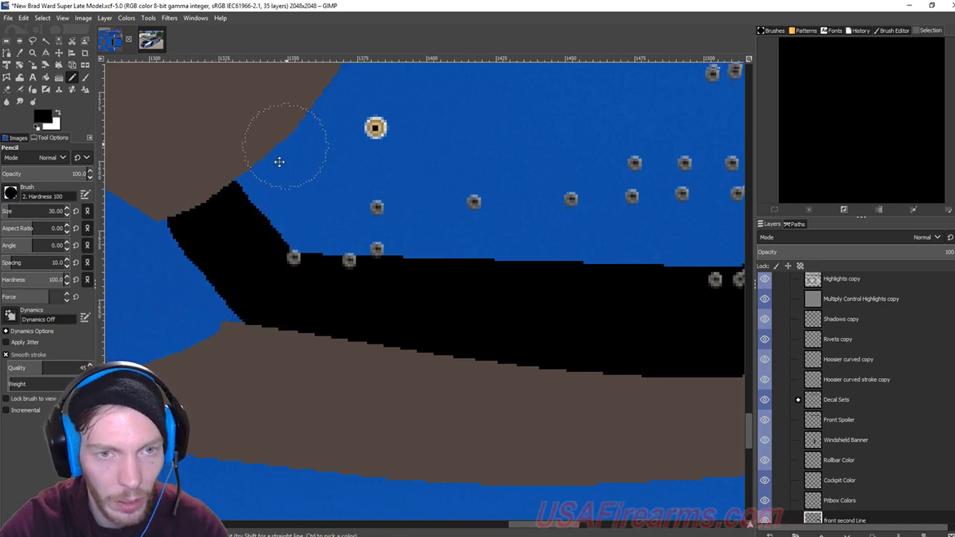
scroll(177, 282, up, 5)
scroll(178, 282, right, 3)
scroll(178, 282, down, 4)
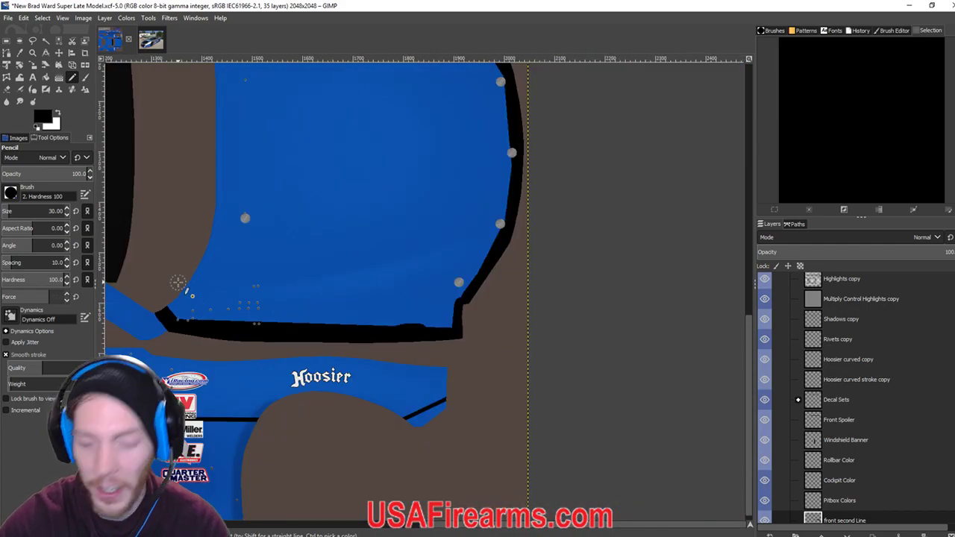
scroll(177, 282, down, 3)
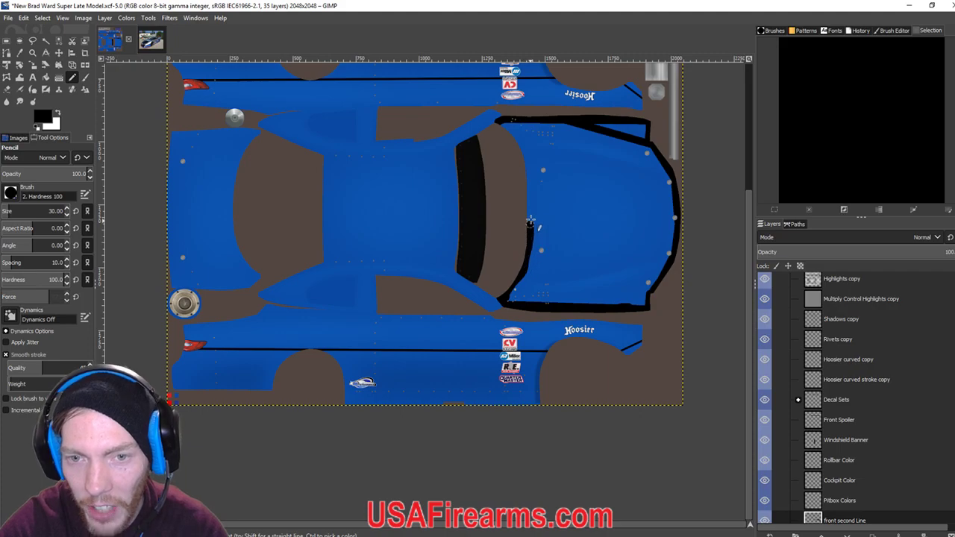
Place a black dot at the windshield's lower-left corner and pick the Bucket Fill tool.
click(502, 295)
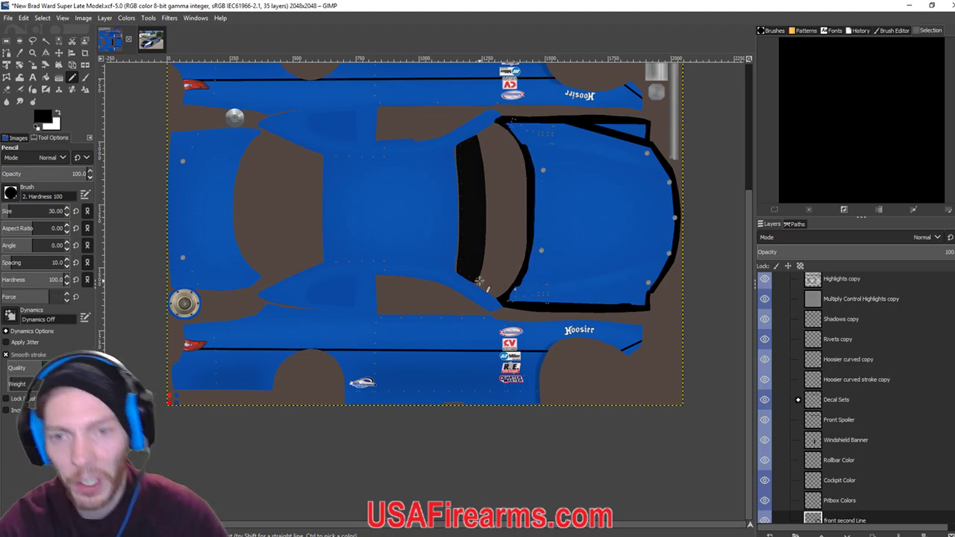
click(46, 78)
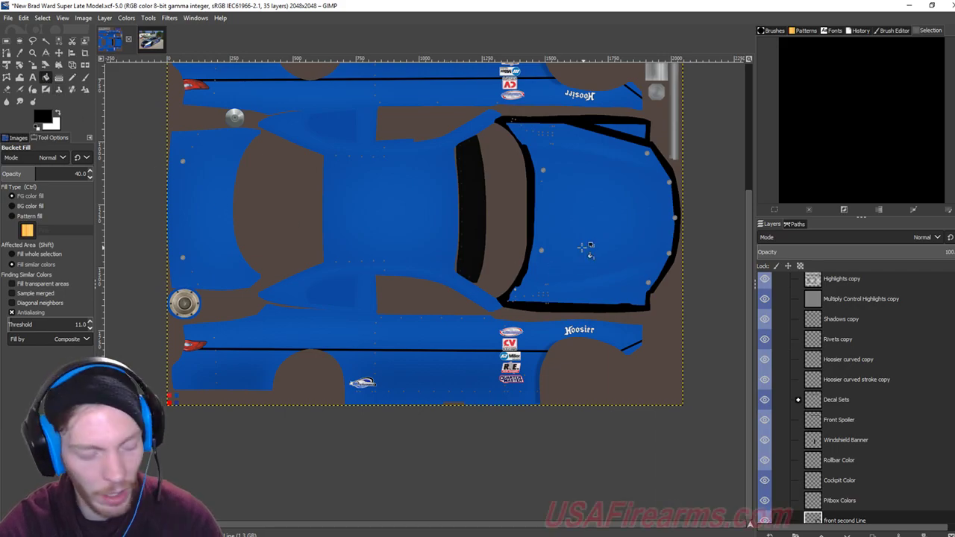
scroll(858, 436, down, 3)
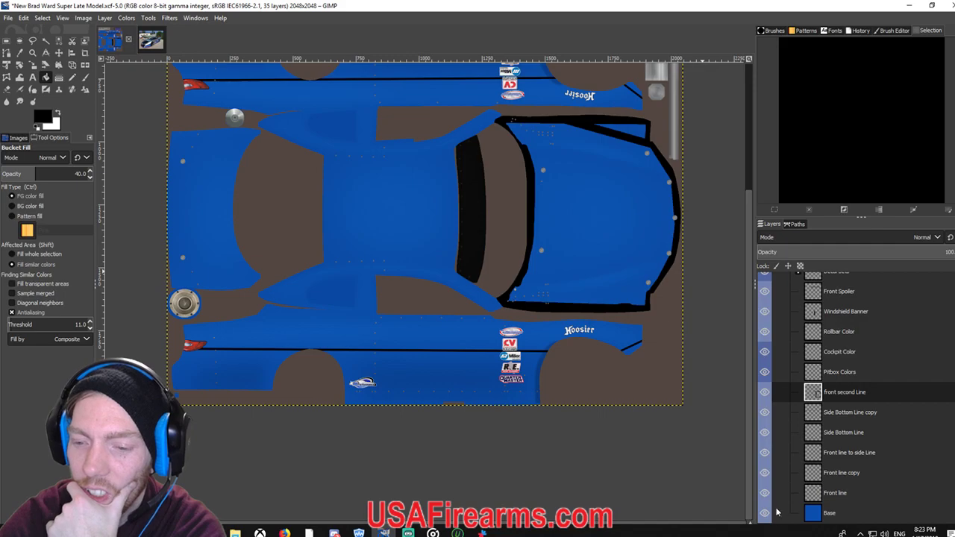
Create a new empty layer named 'Hood'.
click(768, 534)
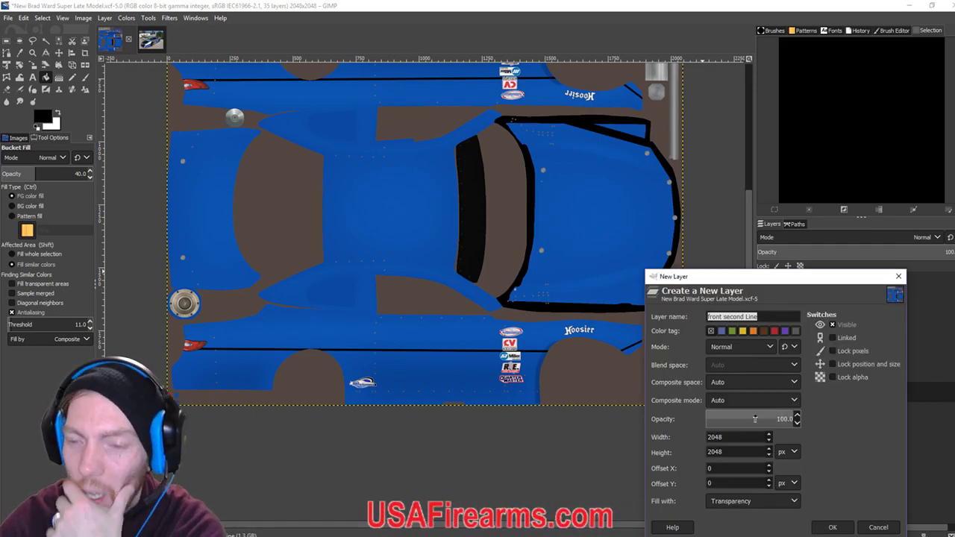
text(Hood)
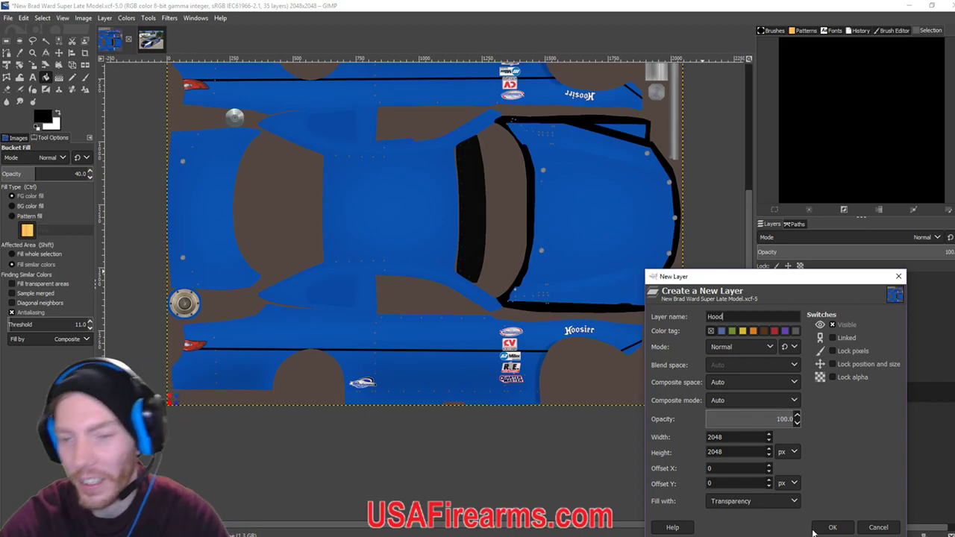
click(830, 528)
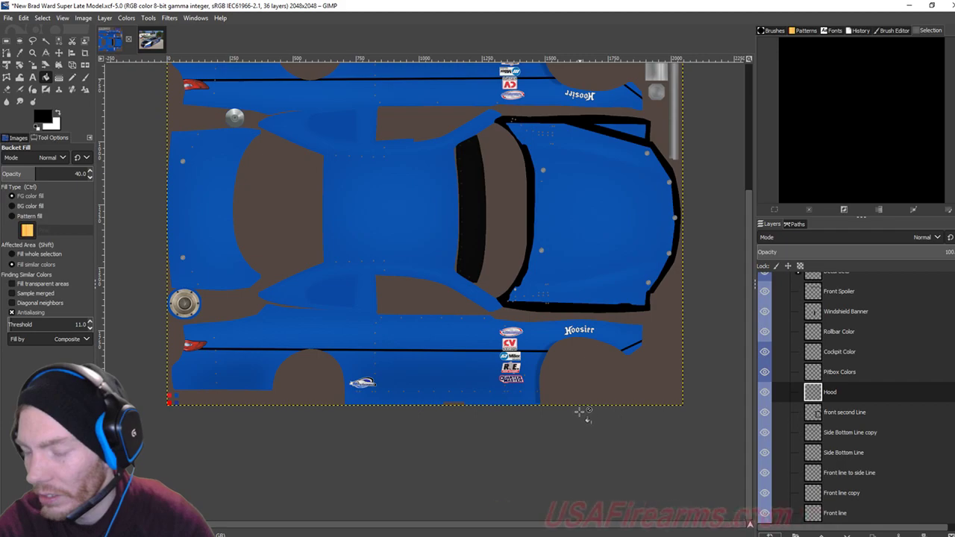
Select the Pencil and dock the Tool Options back into the left panel.
scroll(527, 325, up, 3)
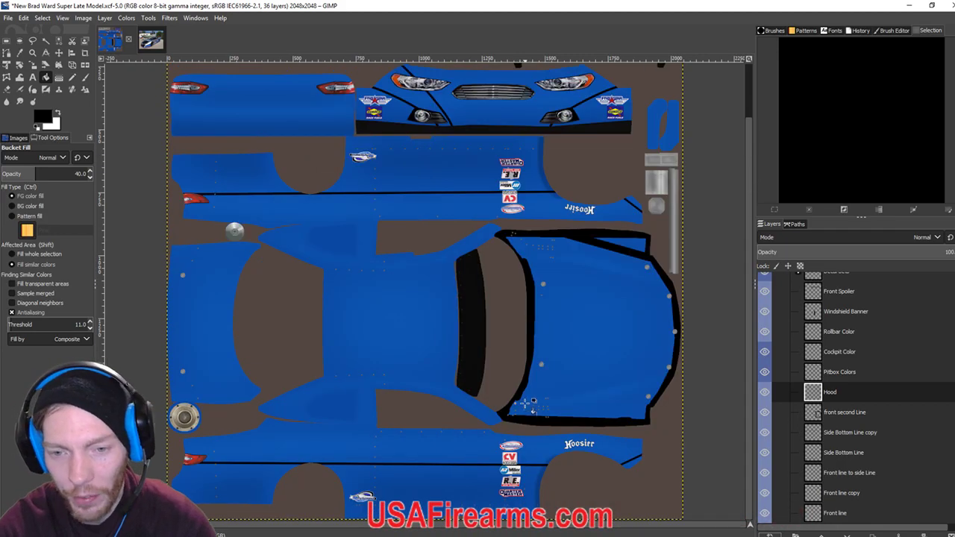
click(72, 77)
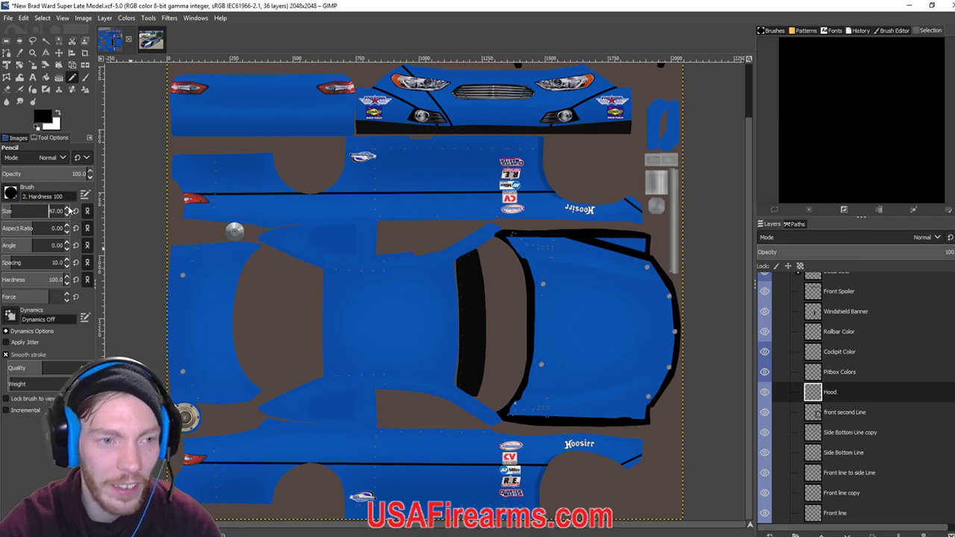
scroll(69, 211, up, 4)
drag(52, 137, 472, 352)
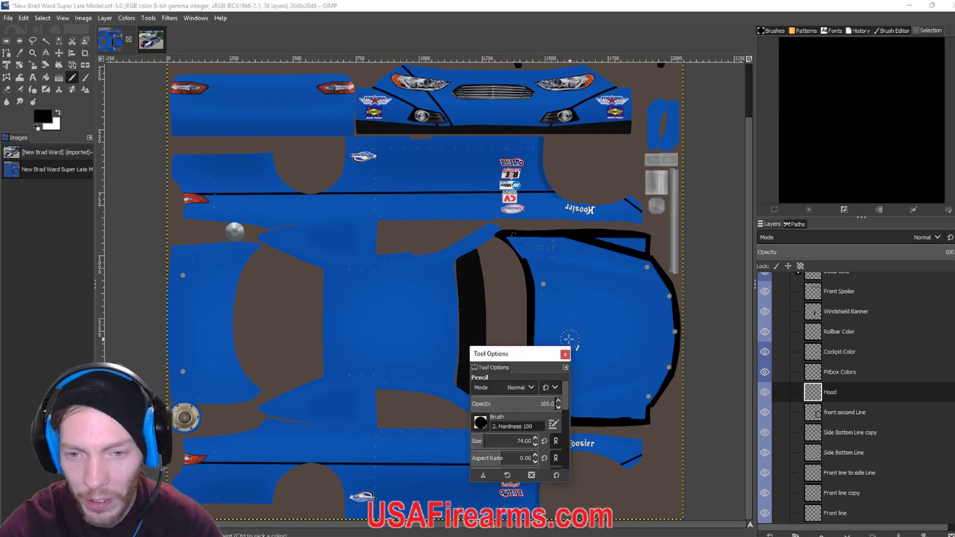
drag(534, 358, 70, 146)
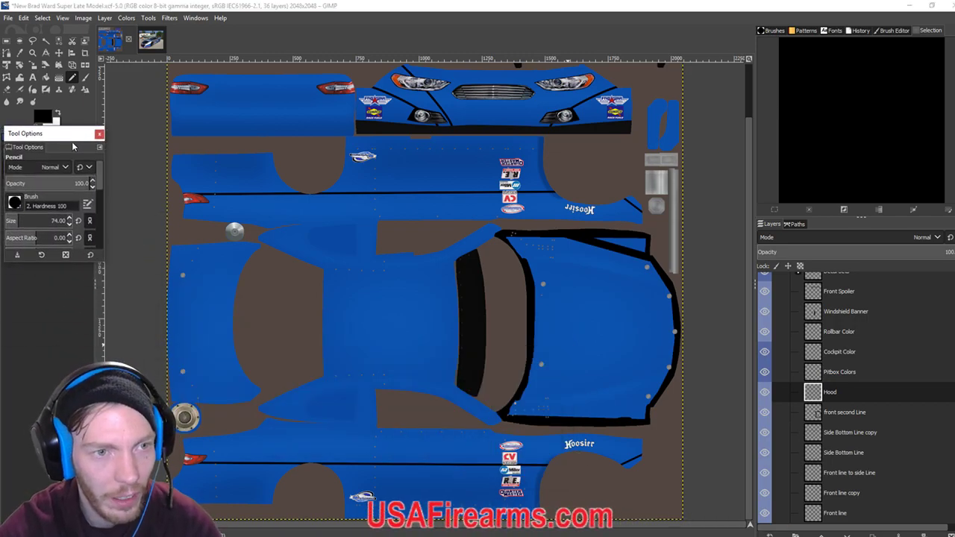
click(100, 135)
click(90, 138)
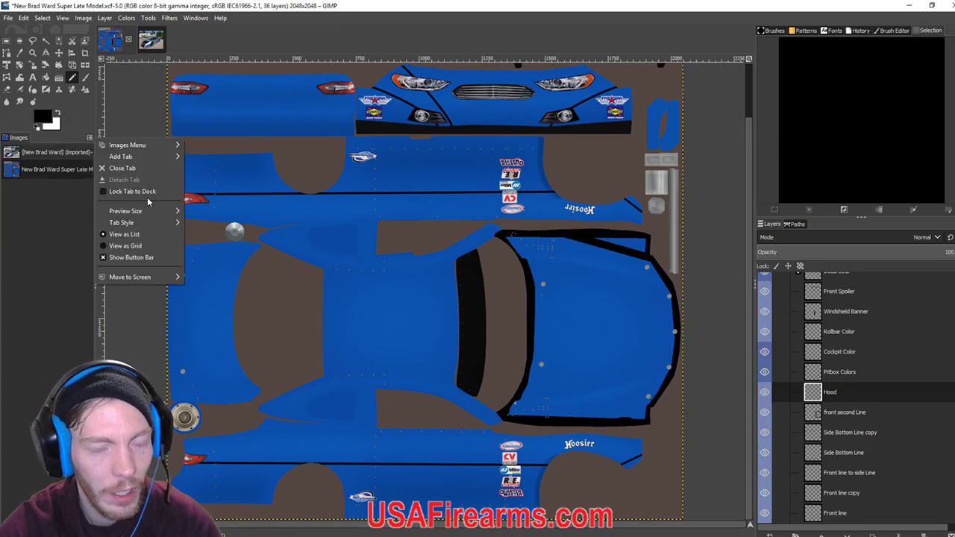
mouse_move(120, 222)
mouse_move(130, 155)
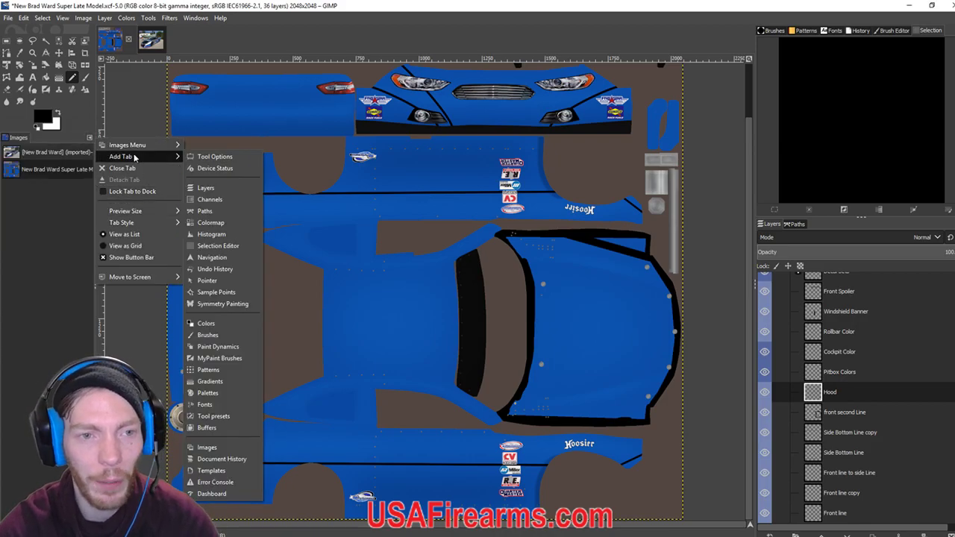
click(199, 158)
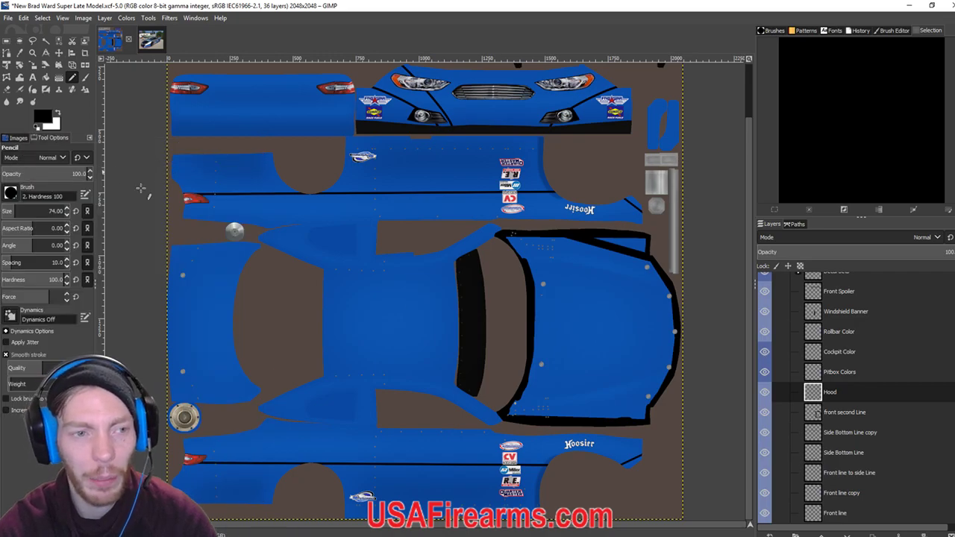
Paint the whole hood solid black with a size-141 pencil and re-export the TGA with Ctrl+E.
drag(515, 408, 648, 418)
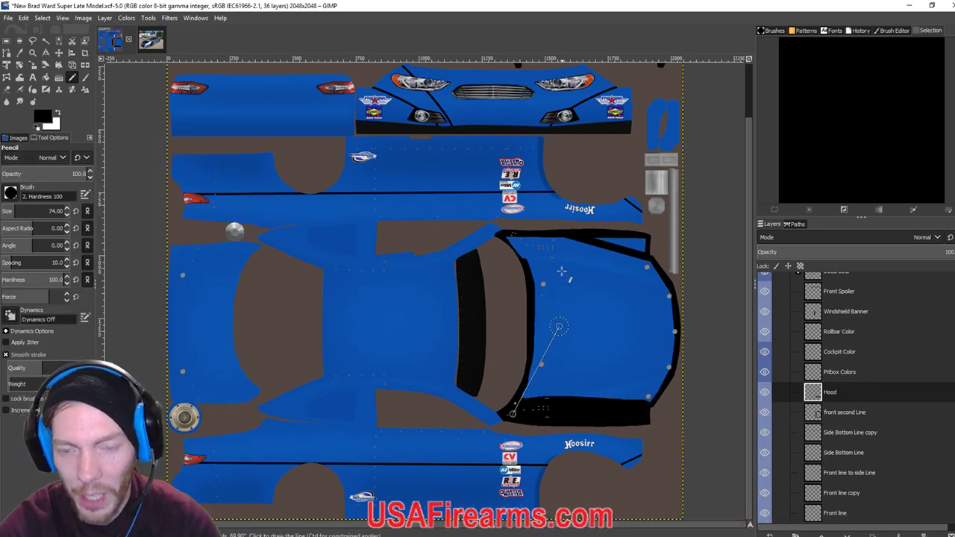
mouse_move(509, 243)
mouse_down()
mouse_move(647, 246)
mouse_move(596, 243)
mouse_move(561, 255)
mouse_move(540, 375)
mouse_move(525, 403)
mouse_move(652, 396)
mouse_move(550, 377)
mouse_move(652, 389)
mouse_up()
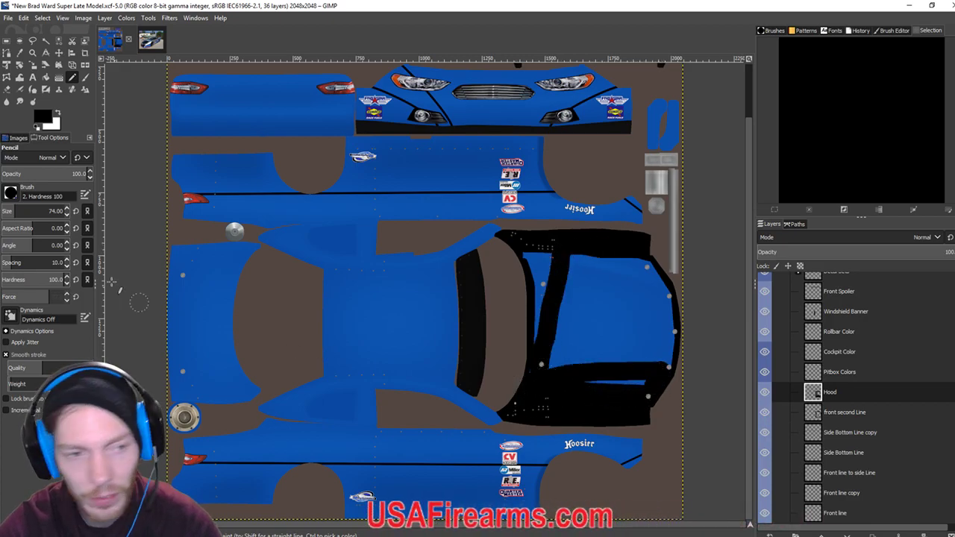
click(68, 208)
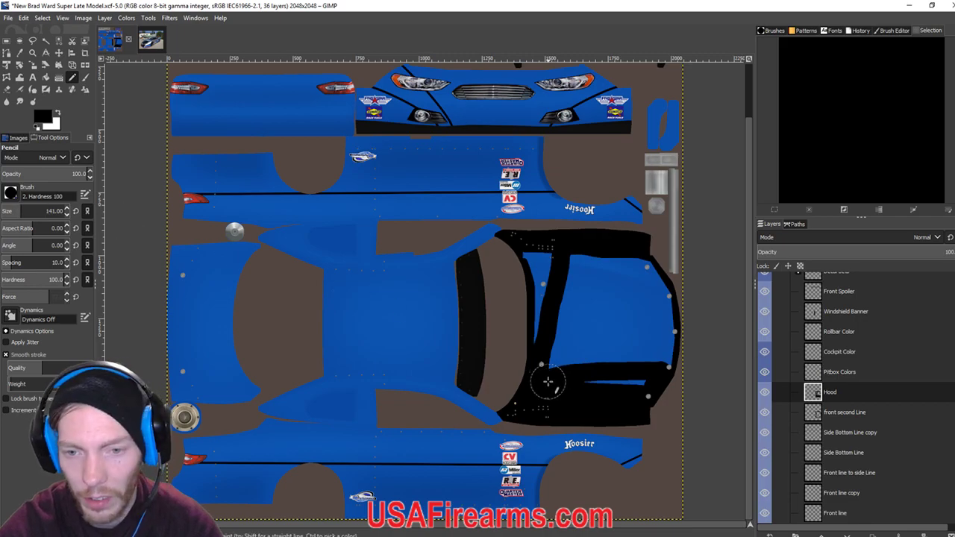
shift+click(528, 258)
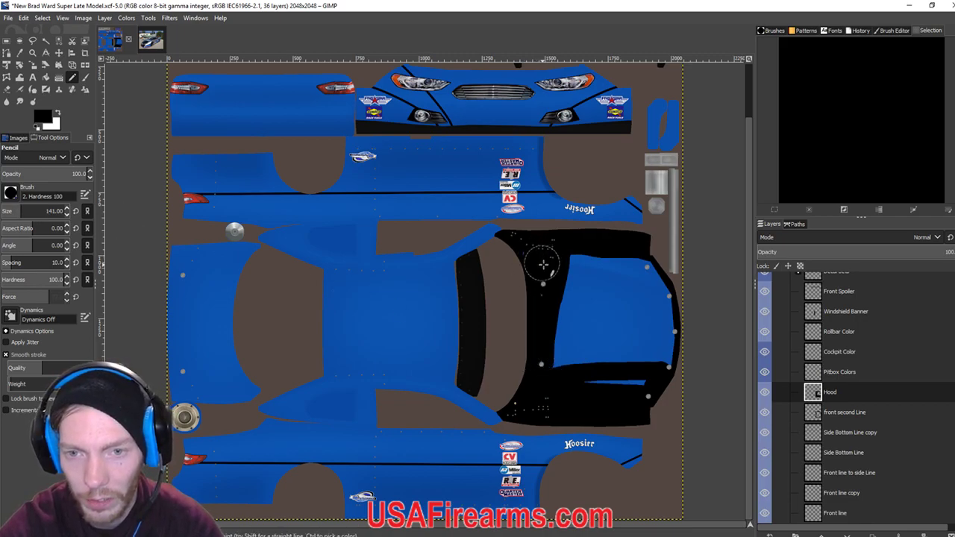
shift+click(644, 275)
mouse_move(645, 275)
mouse_down()
mouse_move(667, 344)
mouse_move(659, 381)
mouse_move(573, 382)
mouse_up()
shift+click(577, 278)
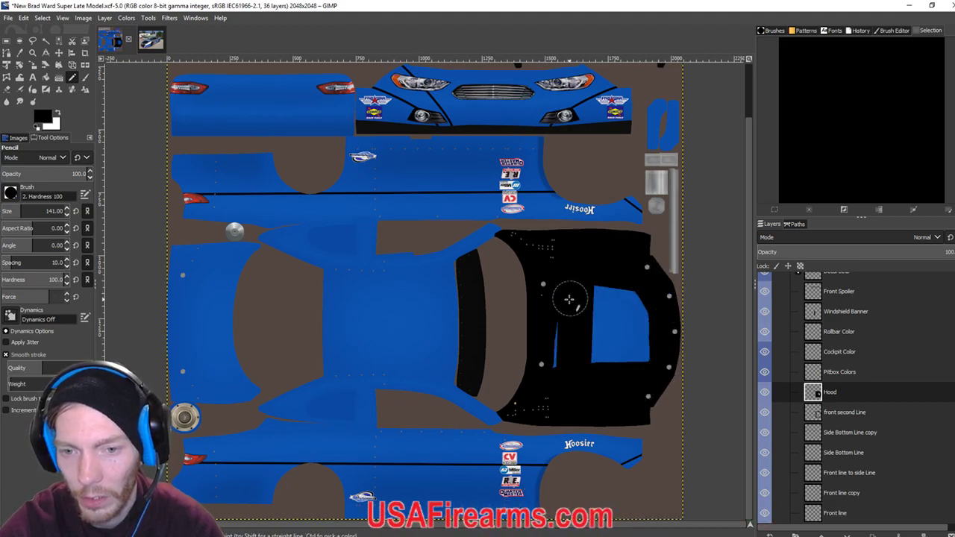
mouse_move(610, 299)
mouse_down()
mouse_move(634, 301)
mouse_move(641, 326)
mouse_move(632, 377)
mouse_move(607, 359)
mouse_move(605, 307)
mouse_move(618, 337)
mouse_up()
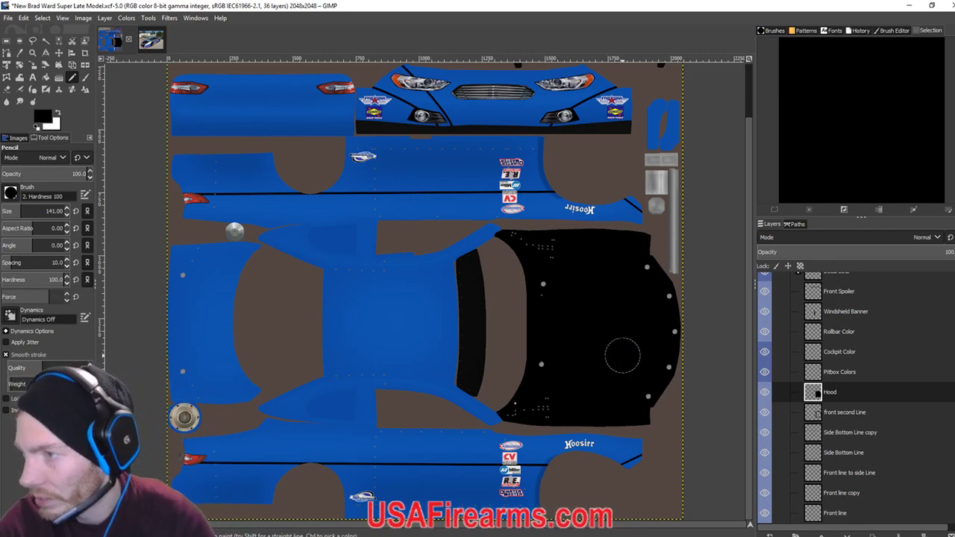
key(ctrl+e)
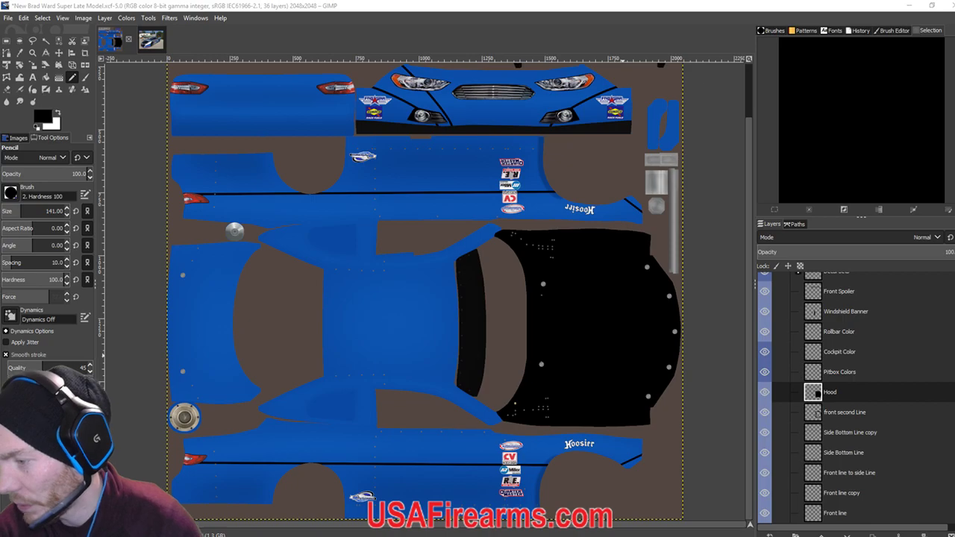
Check the black hood on car 38 in iRacing, then return to the GIMP paint file.
key(alt+Tab)
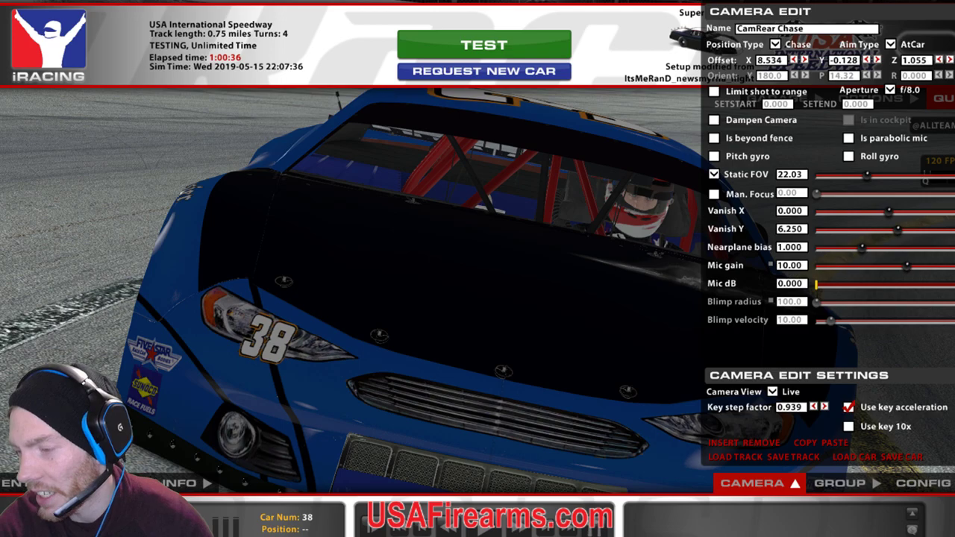
click(351, 532)
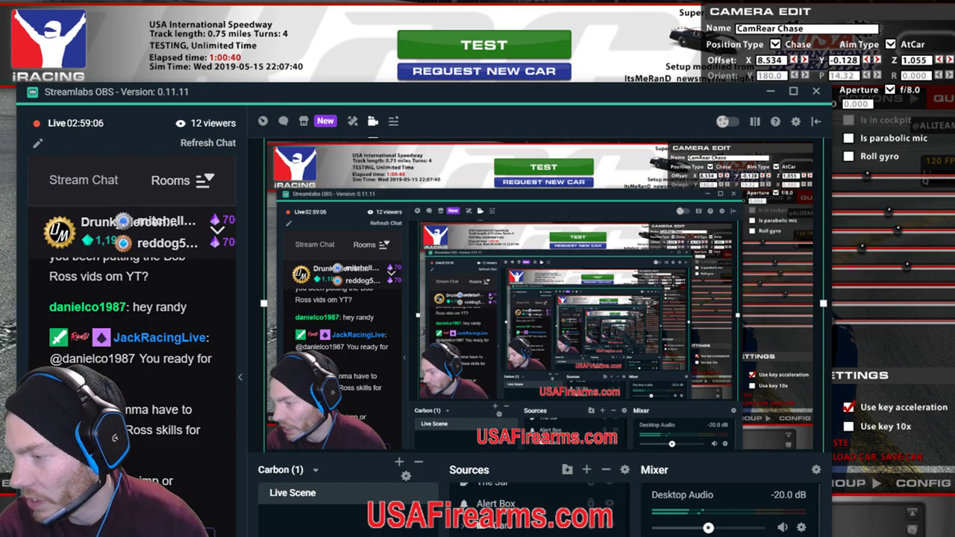
scroll(597, 519, down, 3)
click(611, 508)
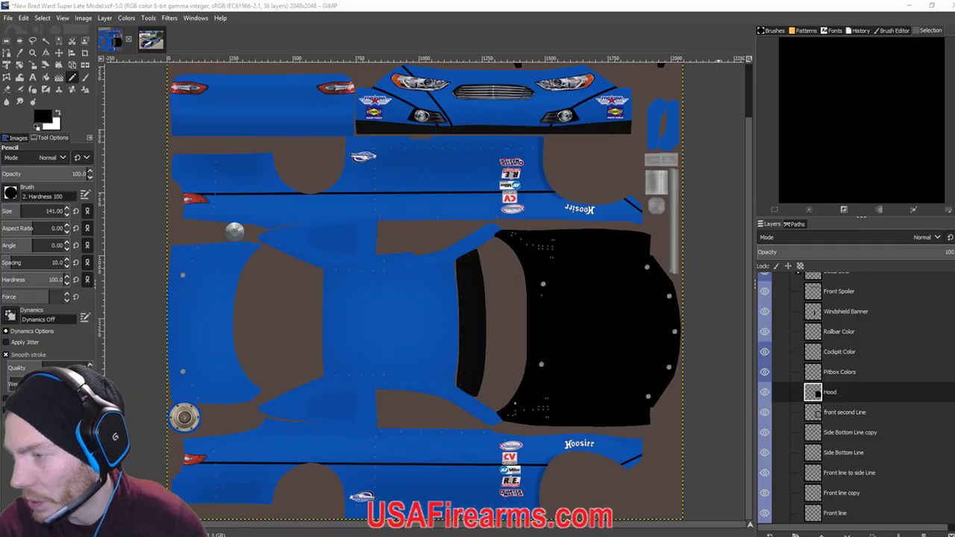
scroll(798, 344, up, 6)
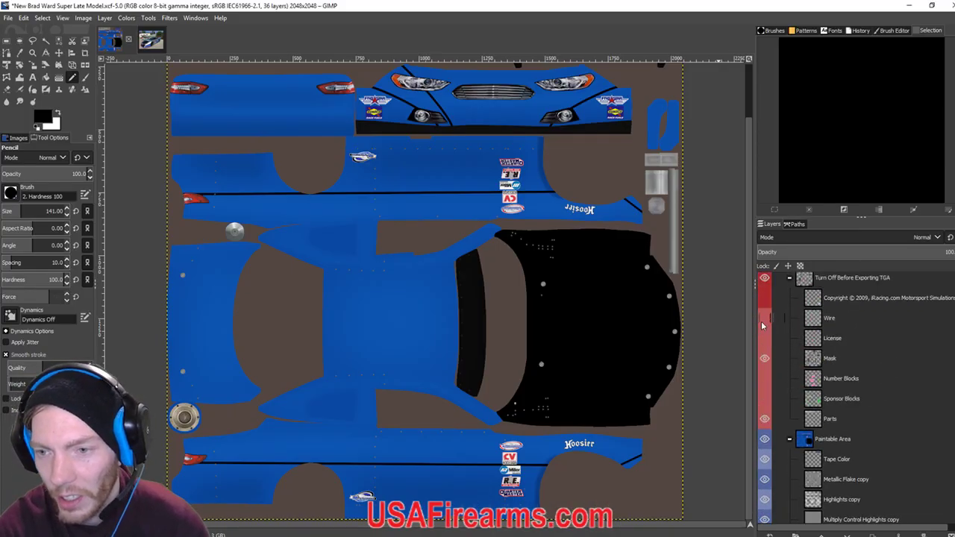
Show the Wire layer overlay and zoom in on the hood.
click(765, 321)
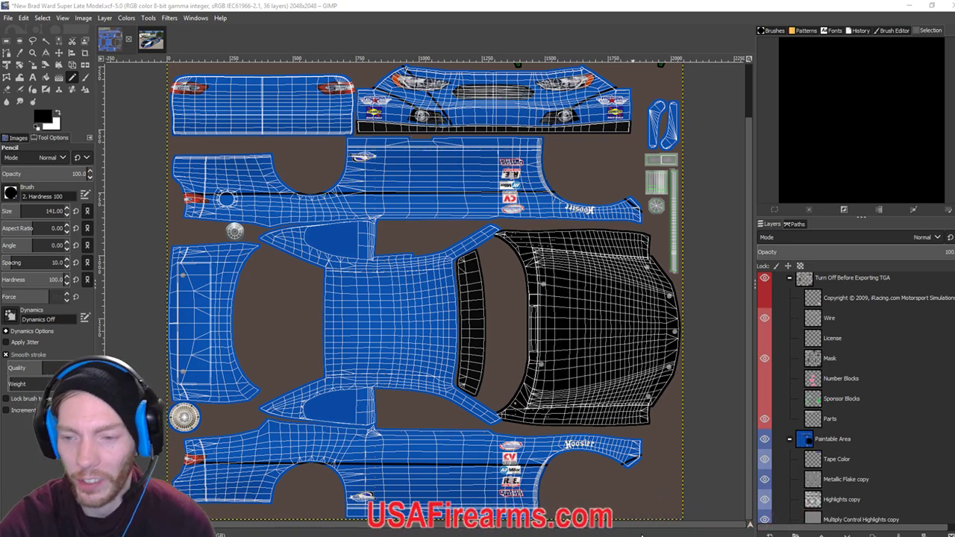
scroll(830, 448, down, 10)
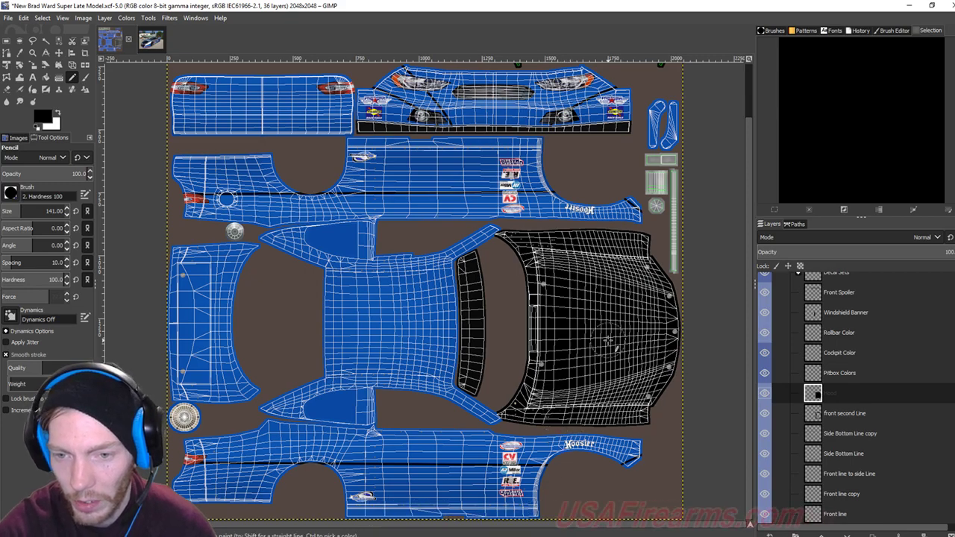
key(minus)
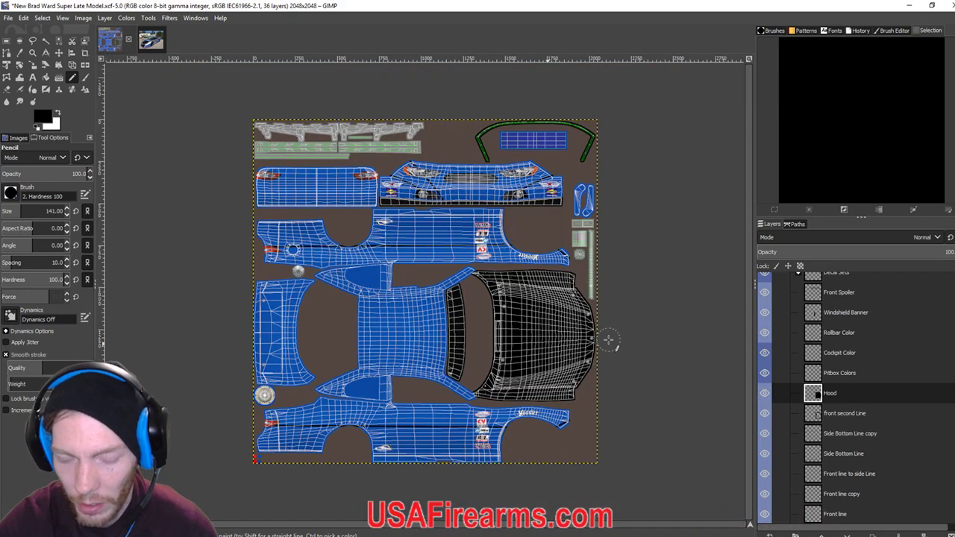
scroll(608, 340, up, 8)
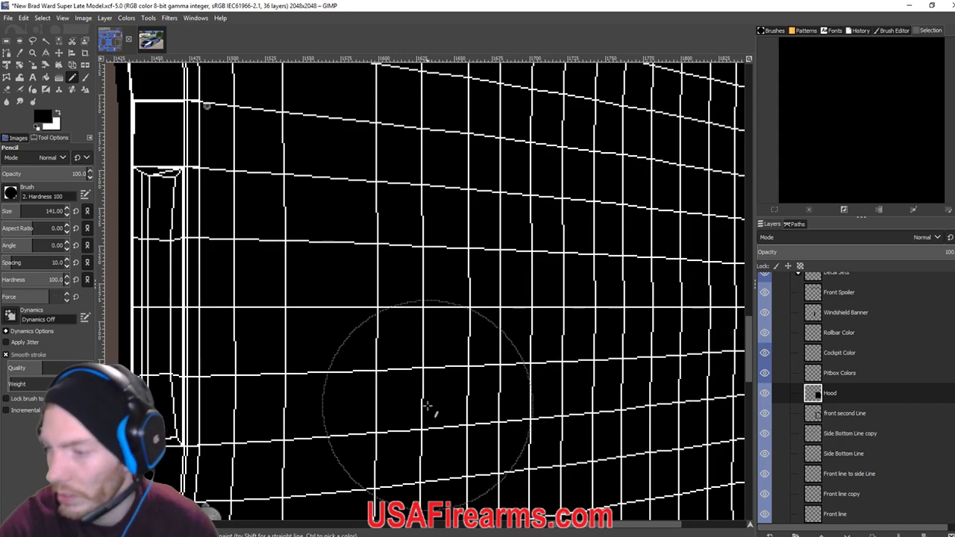
scroll(545, 271, down, 5)
scroll(546, 271, left, 5)
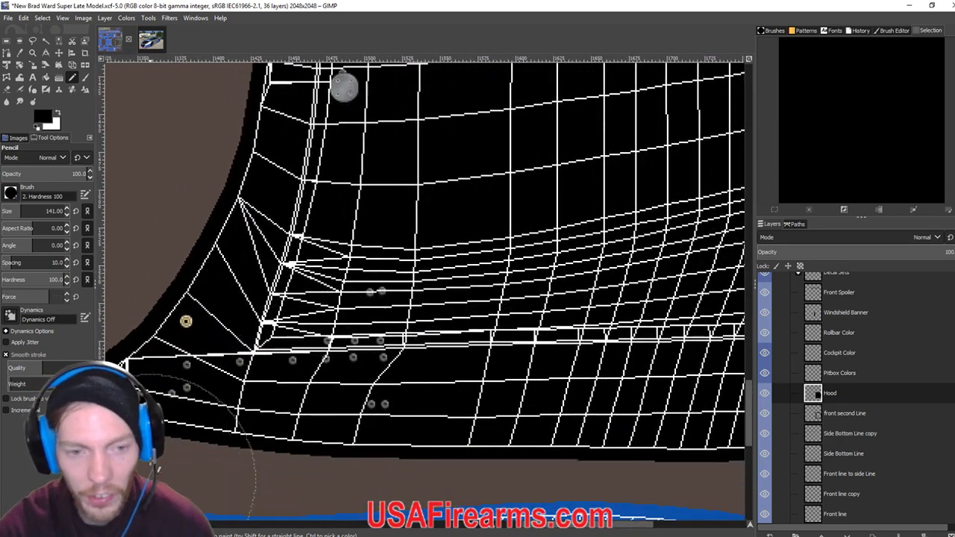
scroll(500, 394, down, 2)
scroll(500, 394, right, 5)
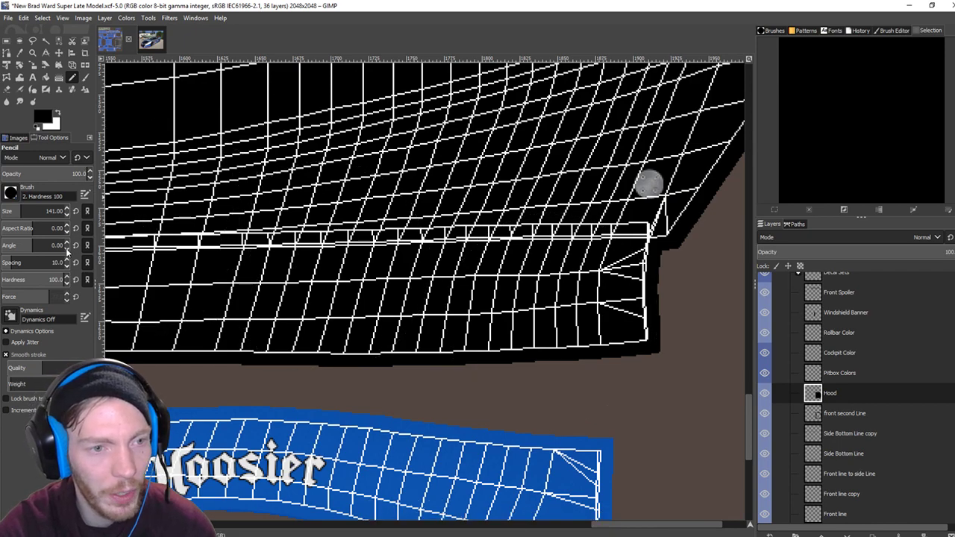
Lower the pencil size to 79 and bring up the car reference photo.
click(67, 214)
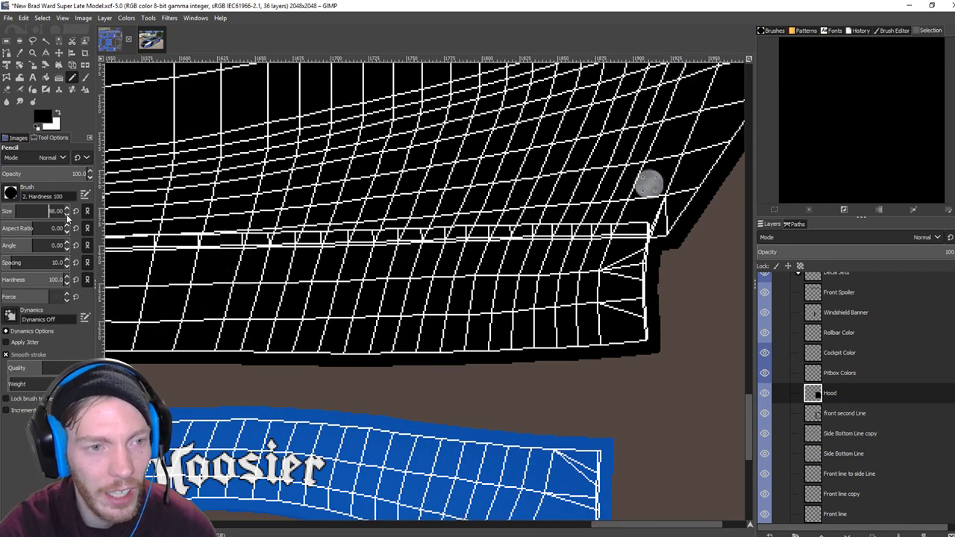
click(67, 214)
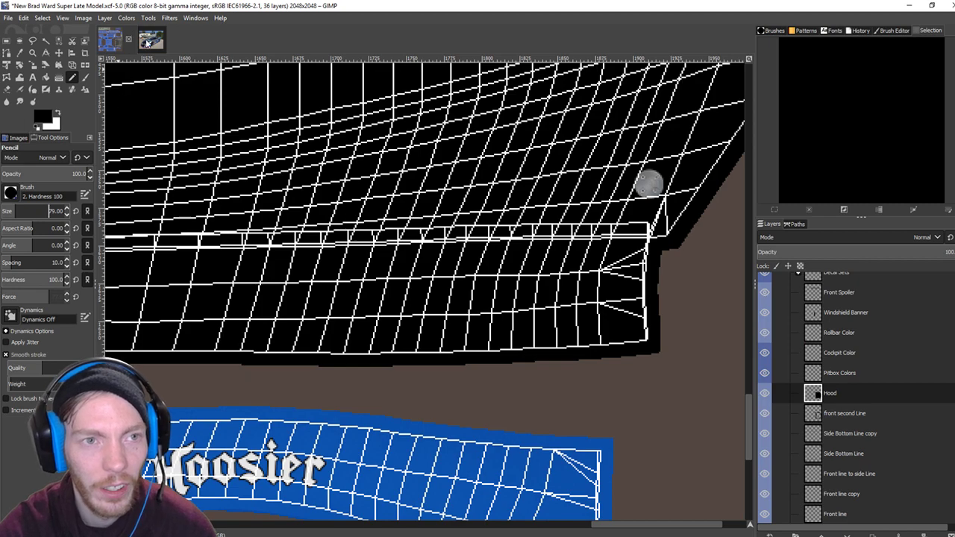
click(148, 40)
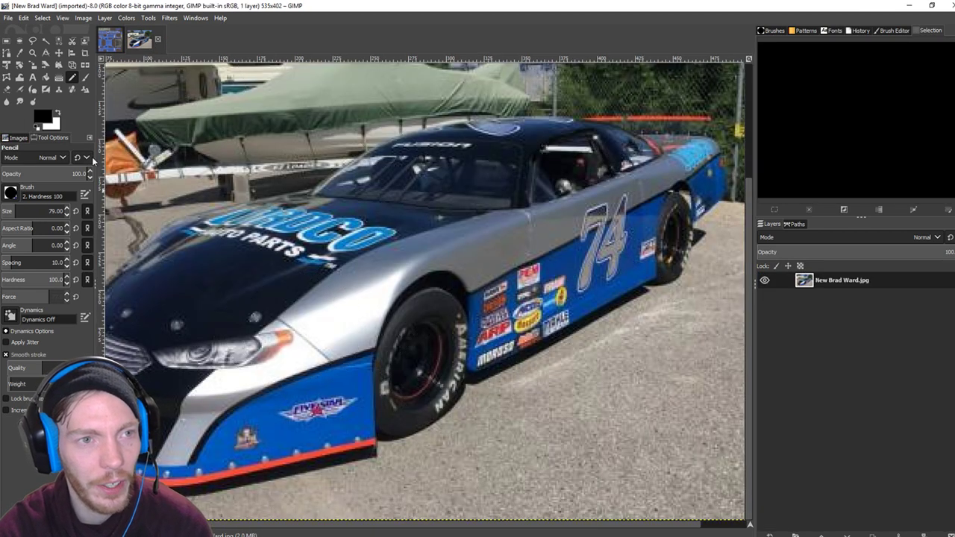
Sample the light silver-grey from the photo's car body with the Color Picker, then return to the livery.
click(19, 53)
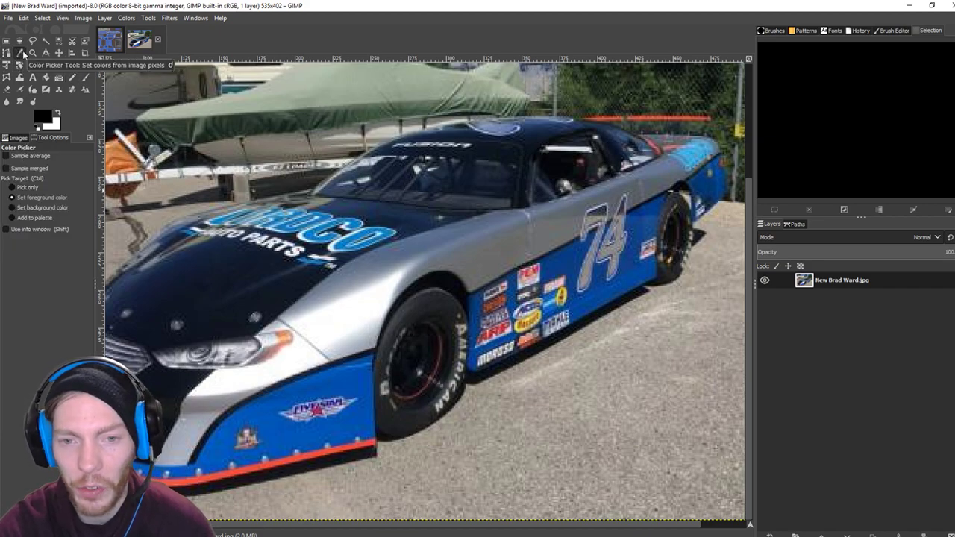
click(445, 238)
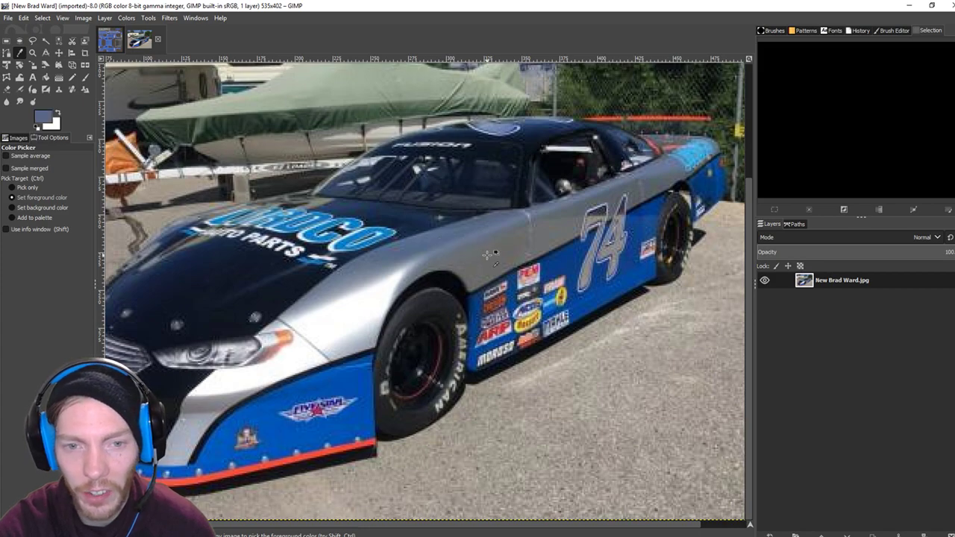
click(370, 276)
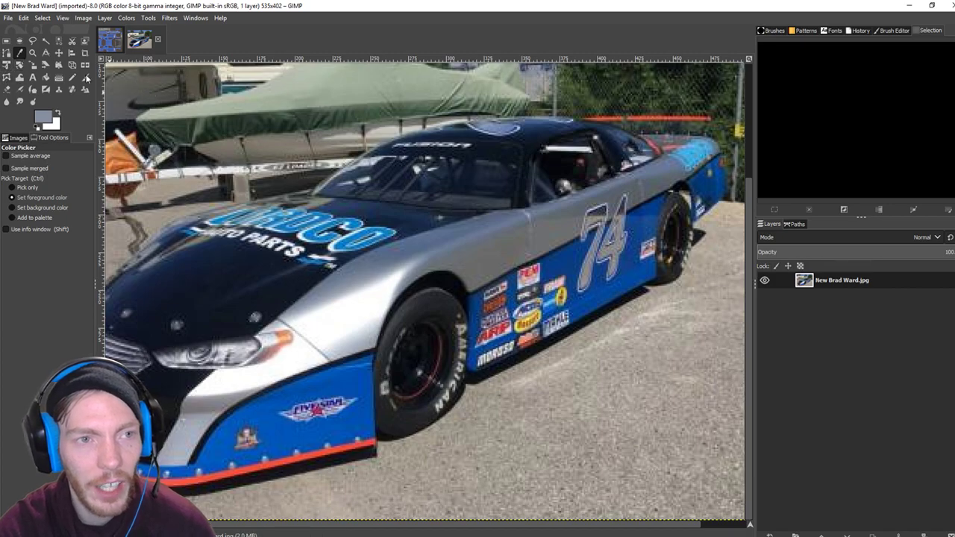
click(109, 41)
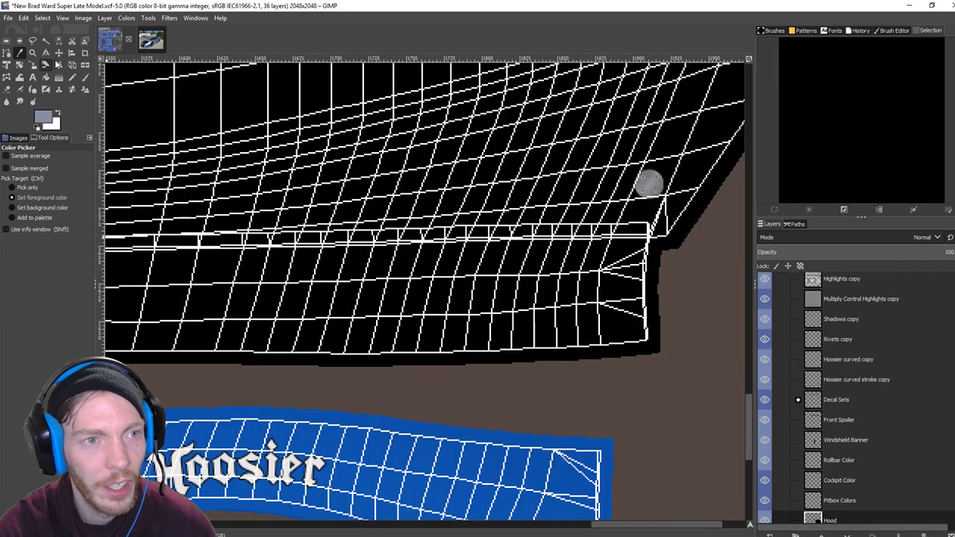
Start a straight silver-grey pencil line from the hood's lower-left corner along its edge.
click(72, 76)
scroll(377, 288, left, 5)
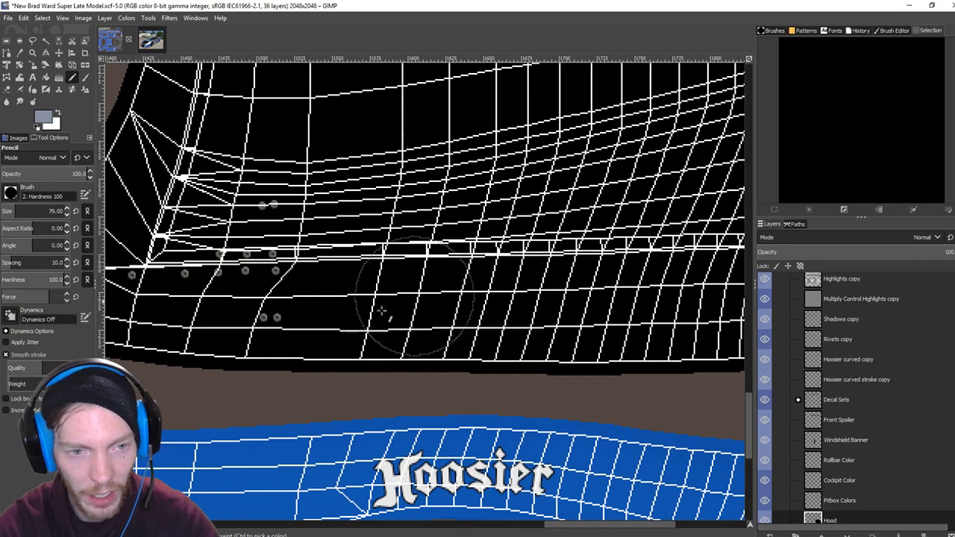
scroll(478, 295, left, 8)
scroll(478, 295, down, 2)
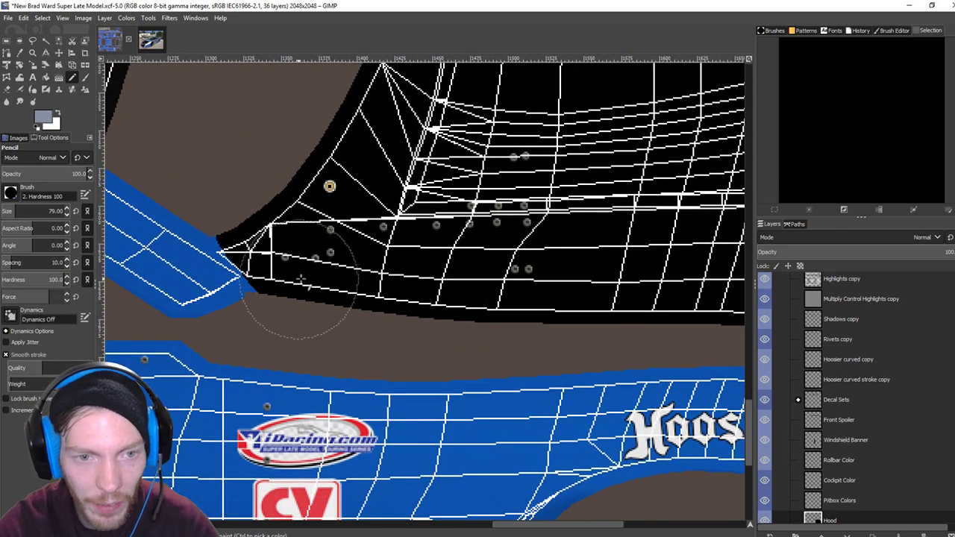
click(299, 278)
scroll(275, 287, right, 4)
scroll(275, 287, down, 1)
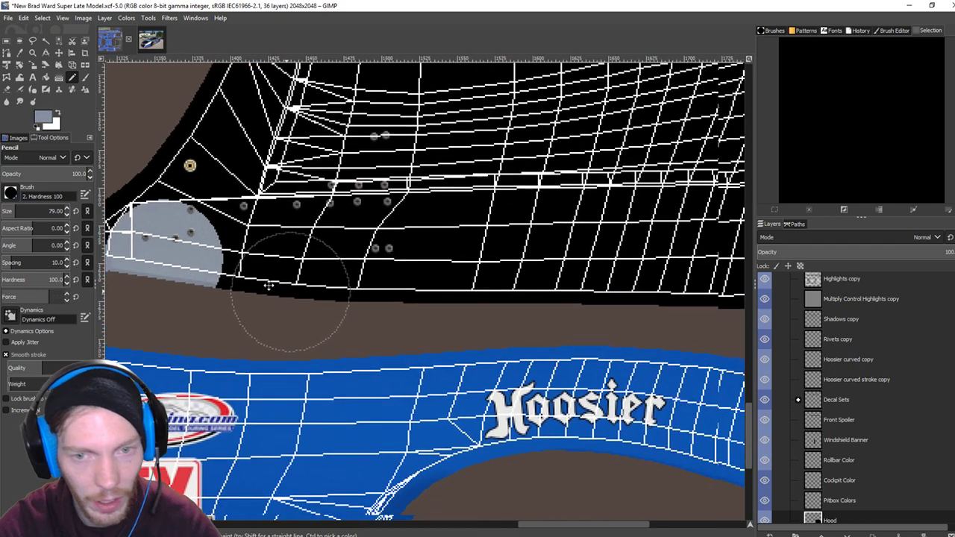
scroll(275, 287, right, 1)
scroll(275, 288, down, 1)
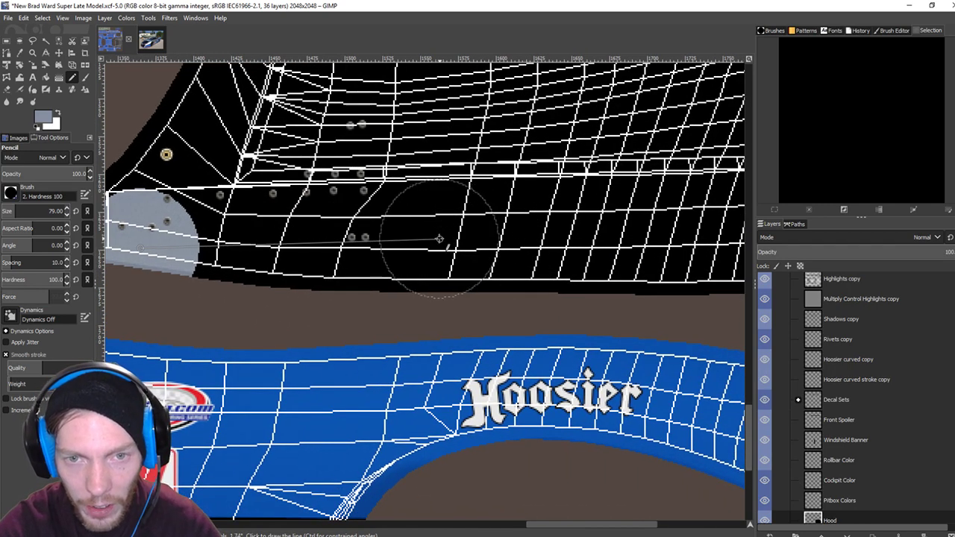
shift+click(440, 240)
scroll(440, 240, right, 4)
scroll(439, 240, down, 1)
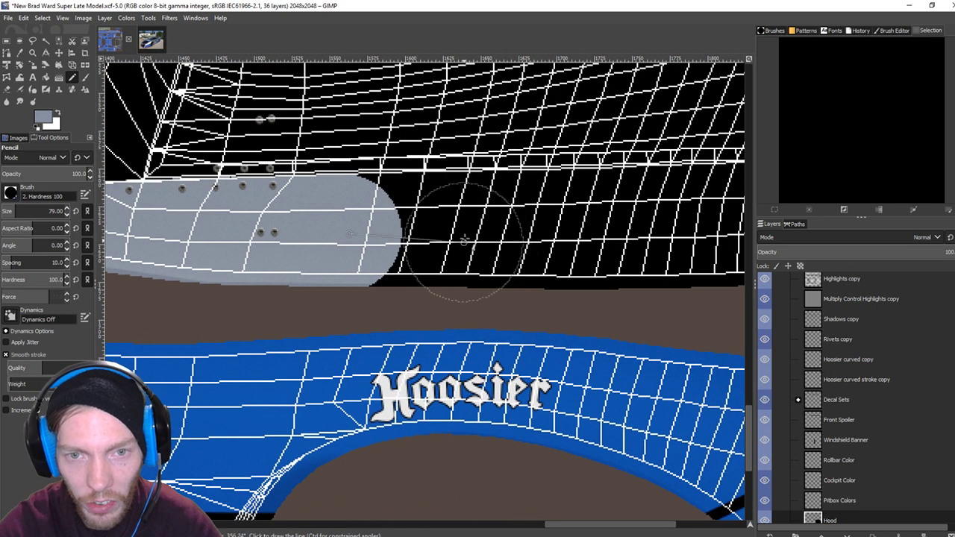
Carry the silver band to the hood's right end and fill the notch beside the blue panel.
shift+click(532, 231)
scroll(532, 231, right, 4)
scroll(532, 231, down, 1)
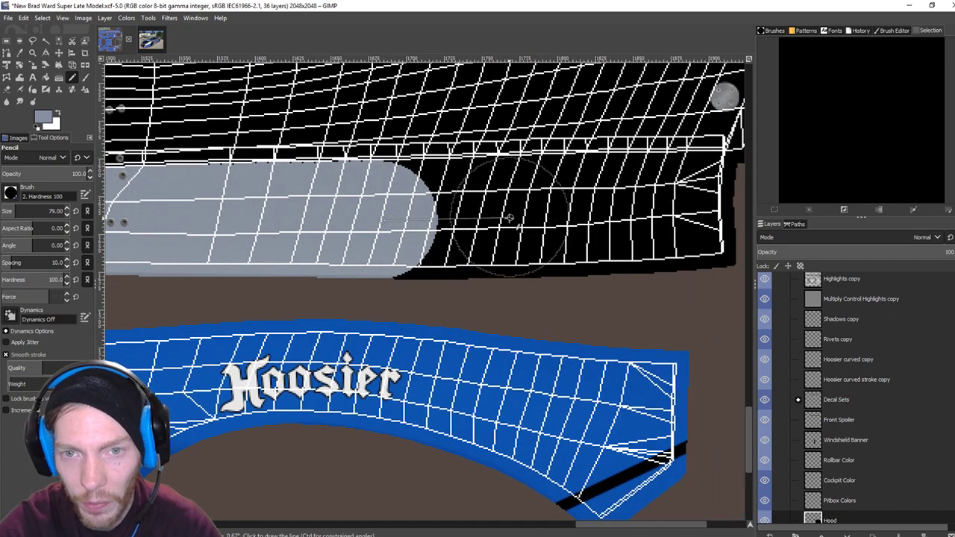
shift+click(509, 218)
scroll(509, 218, right, 4)
scroll(510, 218, down, 1)
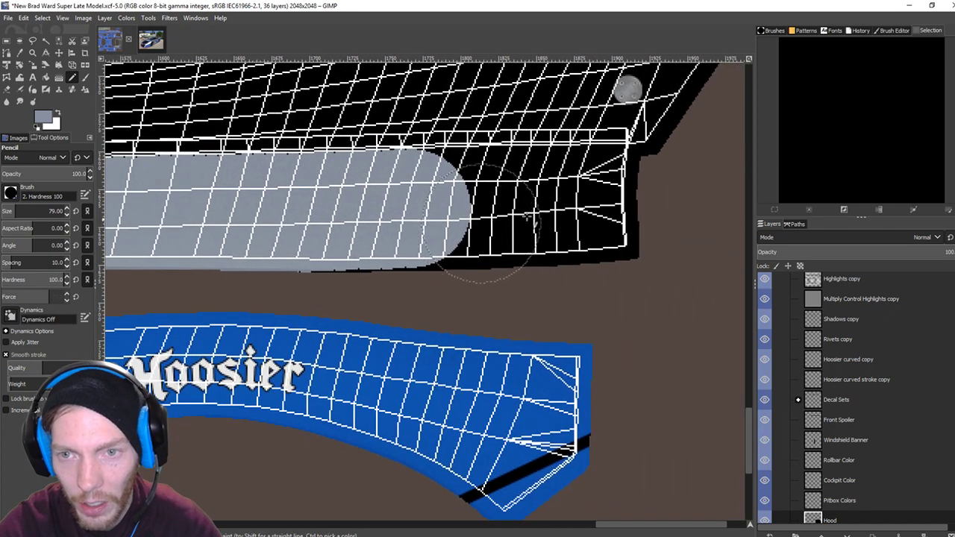
shift+click(623, 211)
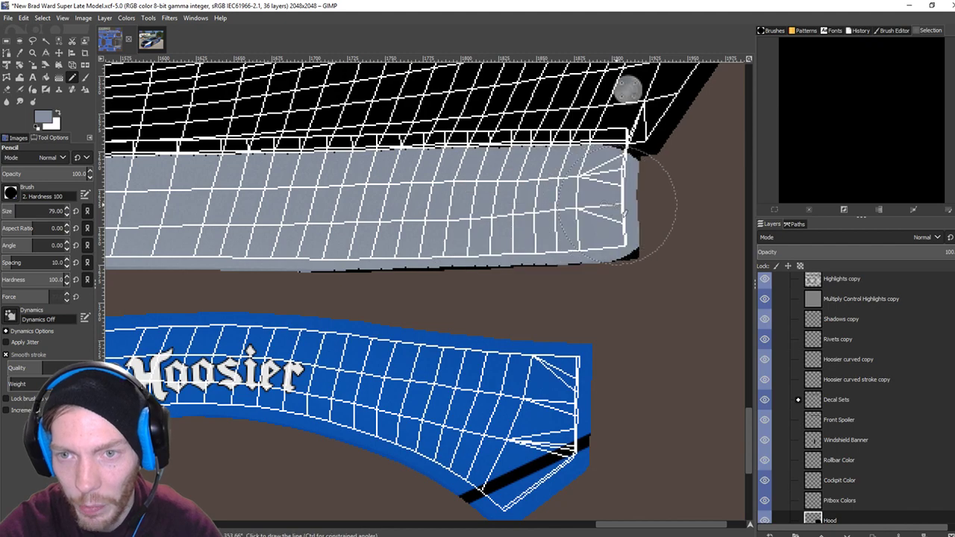
scroll(448, 246, left, 4)
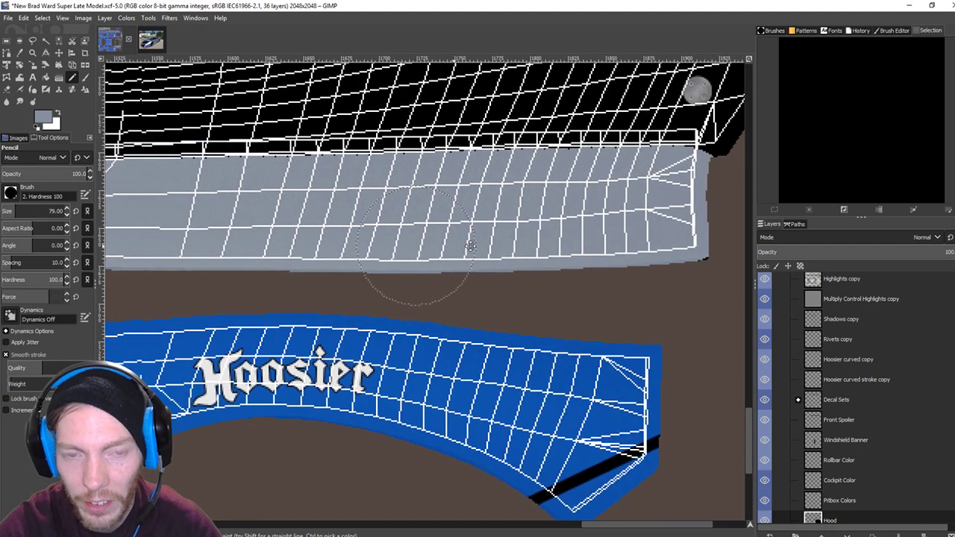
scroll(336, 246, left, 20)
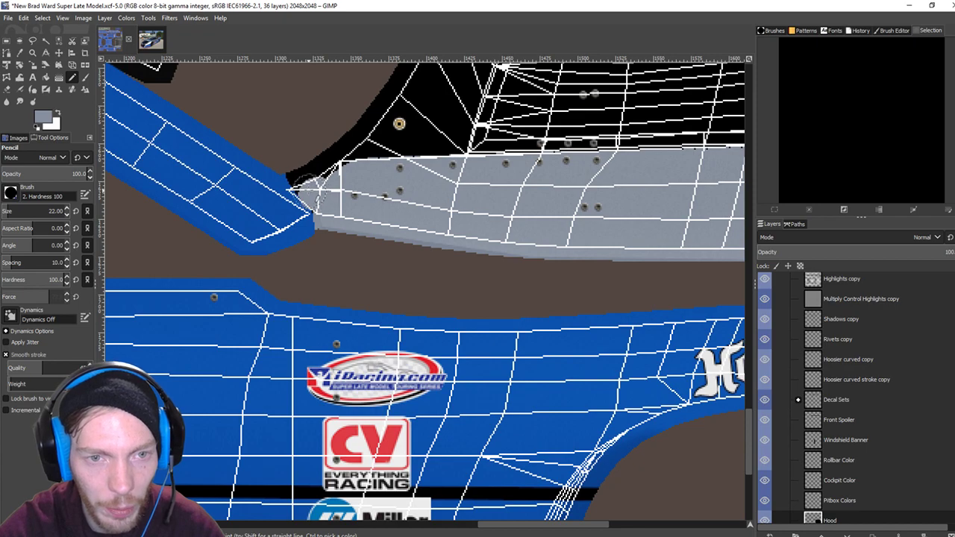
drag(297, 173, 310, 185)
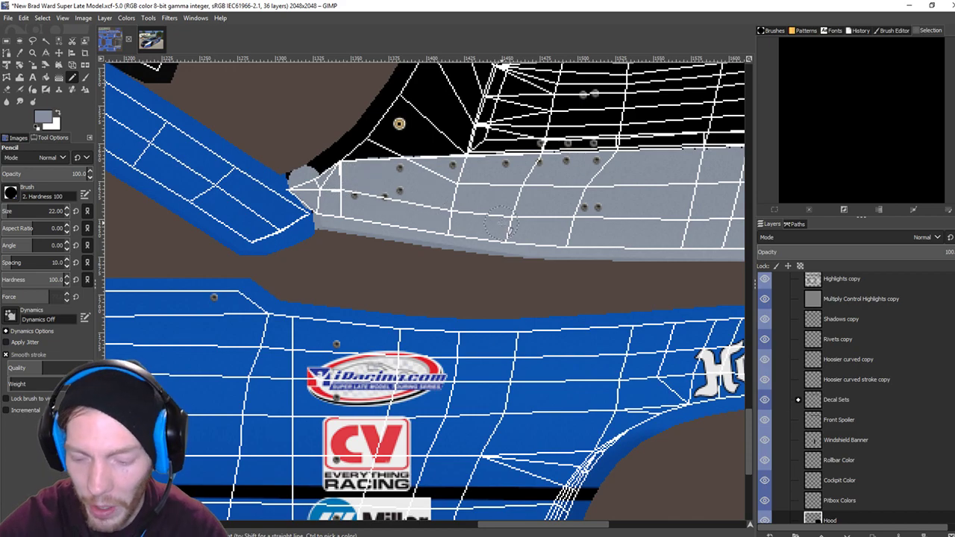
scroll(494, 223, down, 4)
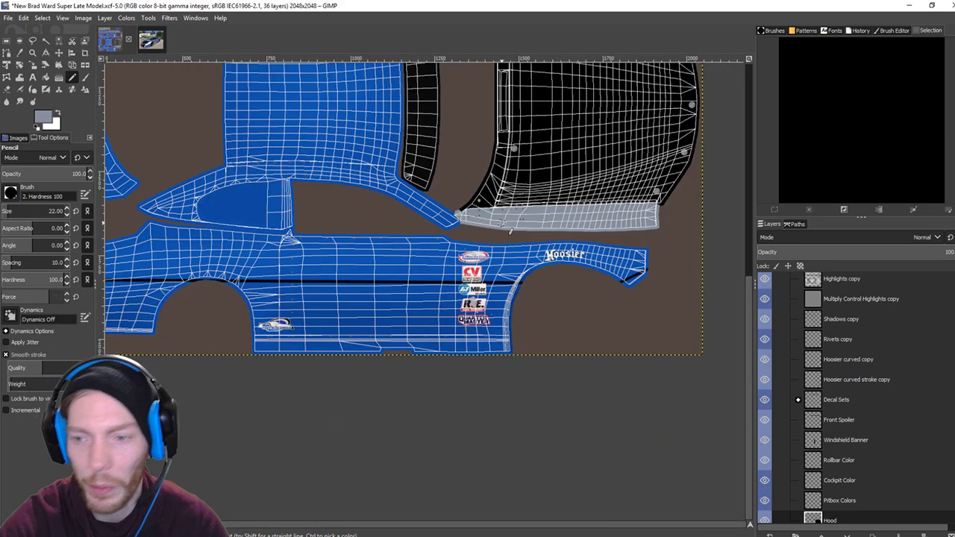
Hide the wireframe, re-export the car's TGA with Ctrl+E, and switch to iRacing.
scroll(798, 359, up, 5)
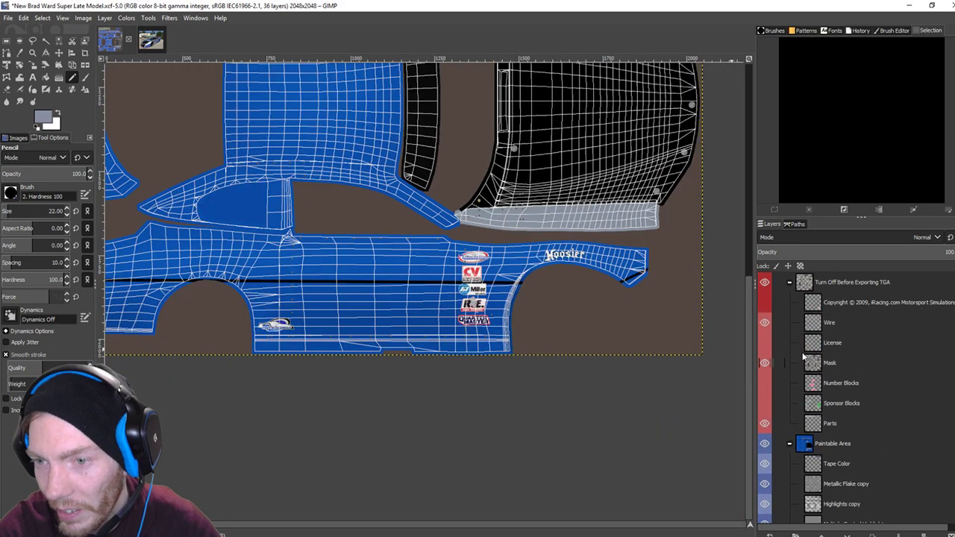
click(764, 323)
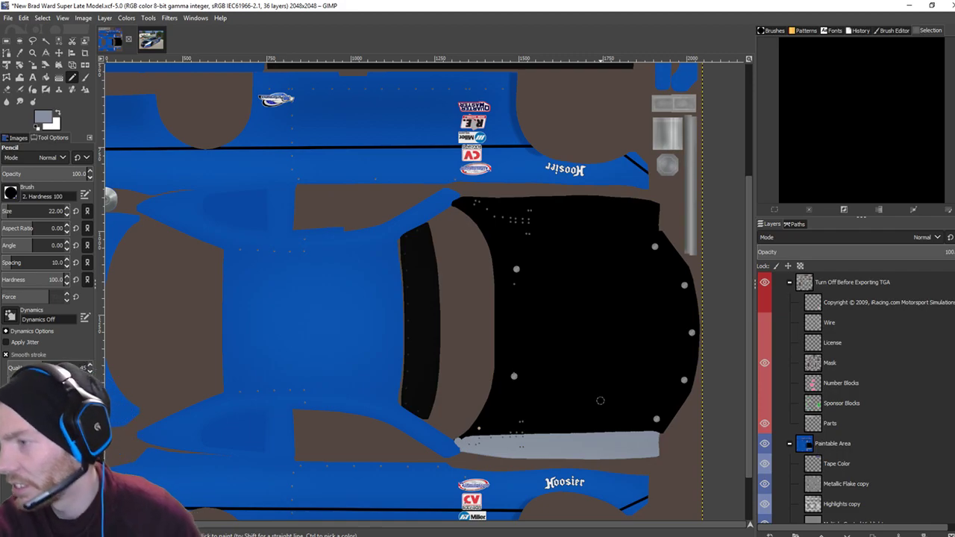
key(ctrl+e)
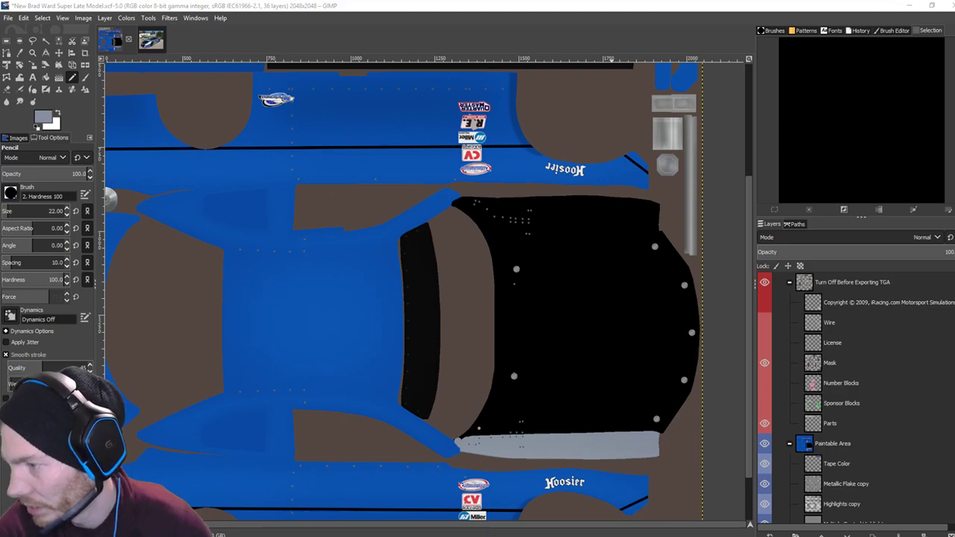
key(alt+Tab)
key(alt+Tab)
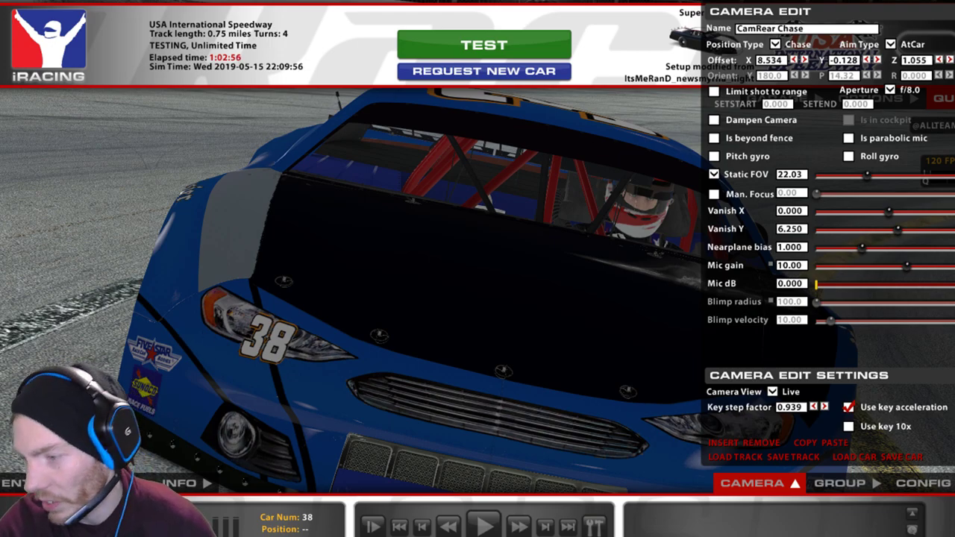
Bring Streamlabs OBS in front of iRacing from its taskbar preview.
mouse_move(344, 536)
click(345, 497)
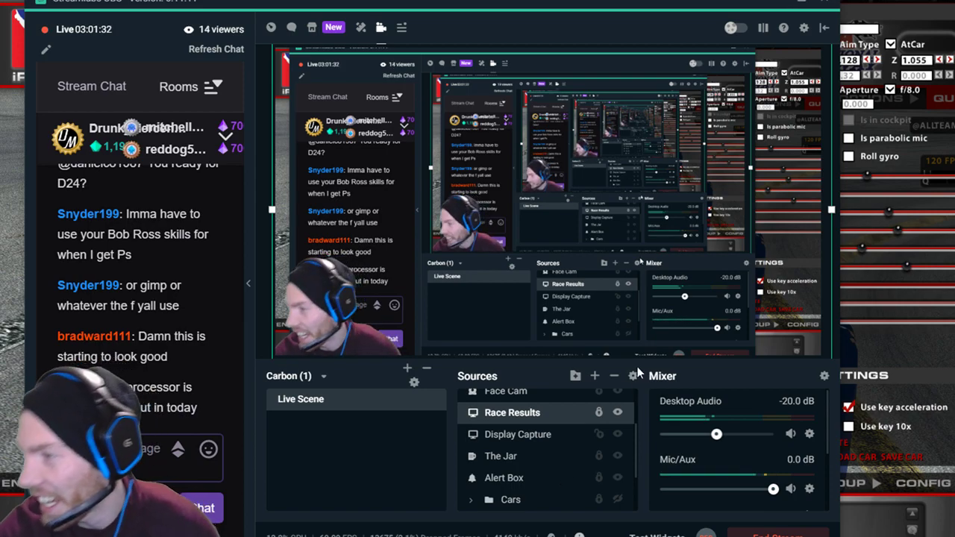
Scroll the Streamlabs OBS Sources list, then Alt+Tab back to the GIMP livery.
scroll(533, 484, up, 3)
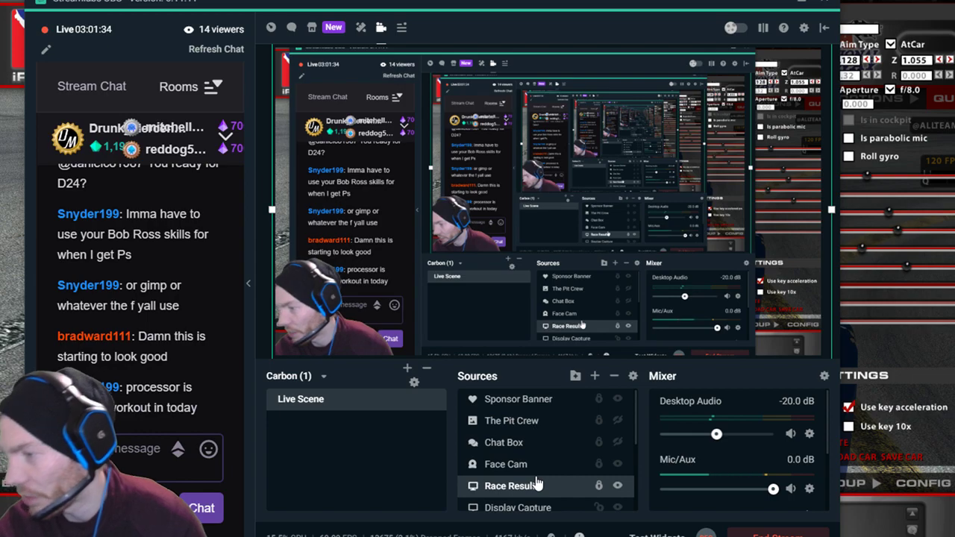
scroll(536, 484, down, 5)
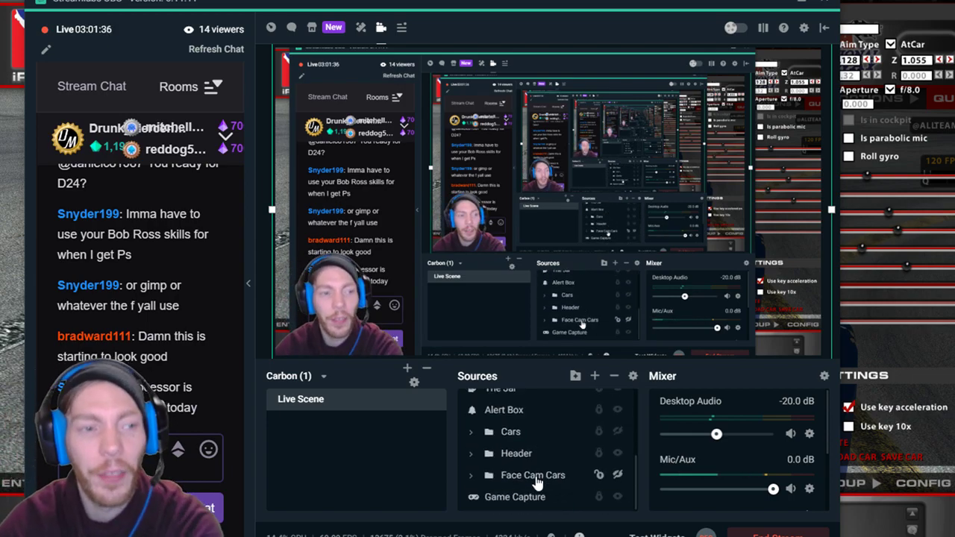
scroll(569, 485, up, 3)
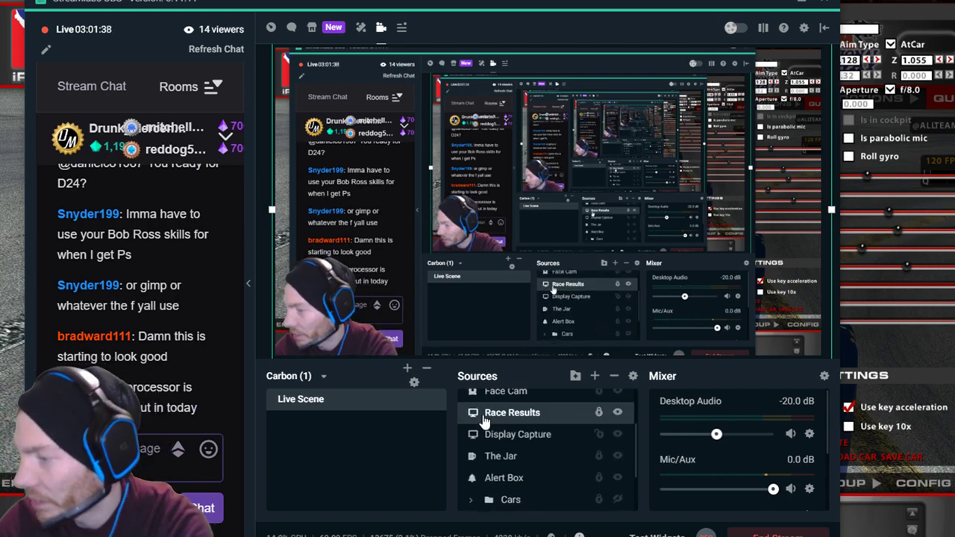
key(alt+Tab)
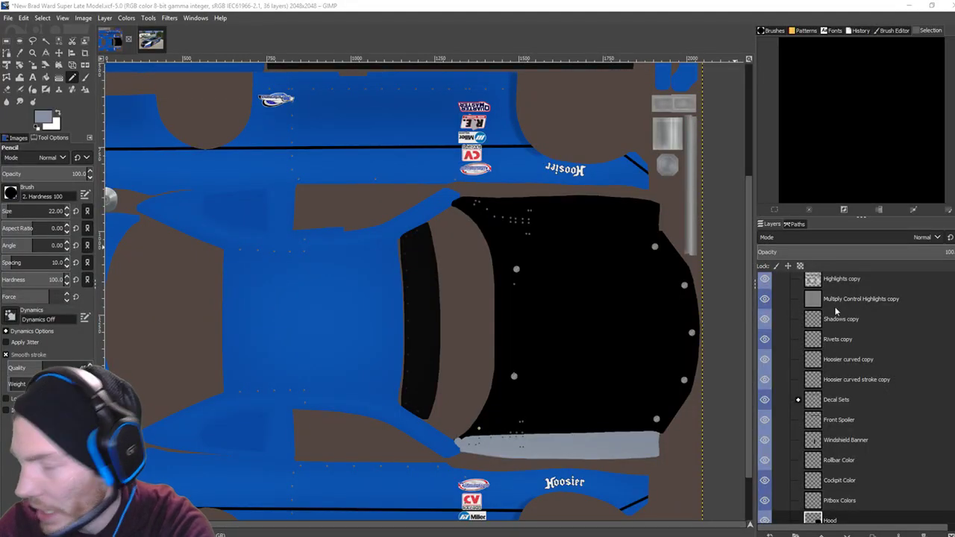
Show the Wire layer and raise the pencil size to 55.
scroll(825, 371, up, 5)
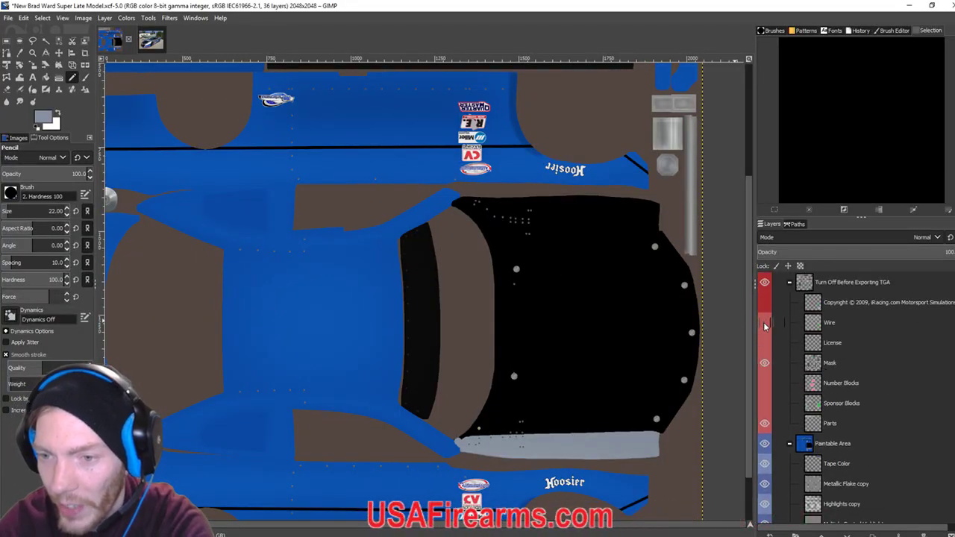
click(764, 323)
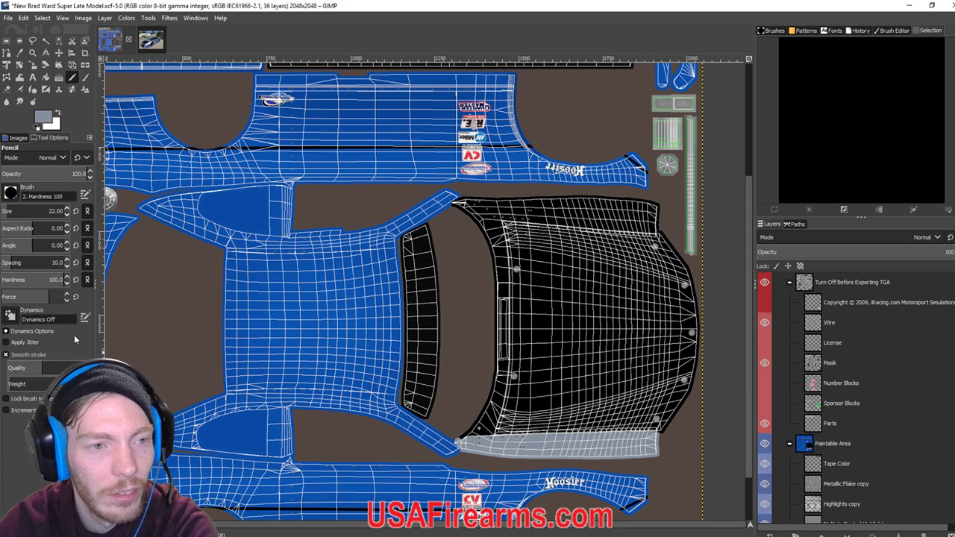
click(66, 209)
click(66, 209)
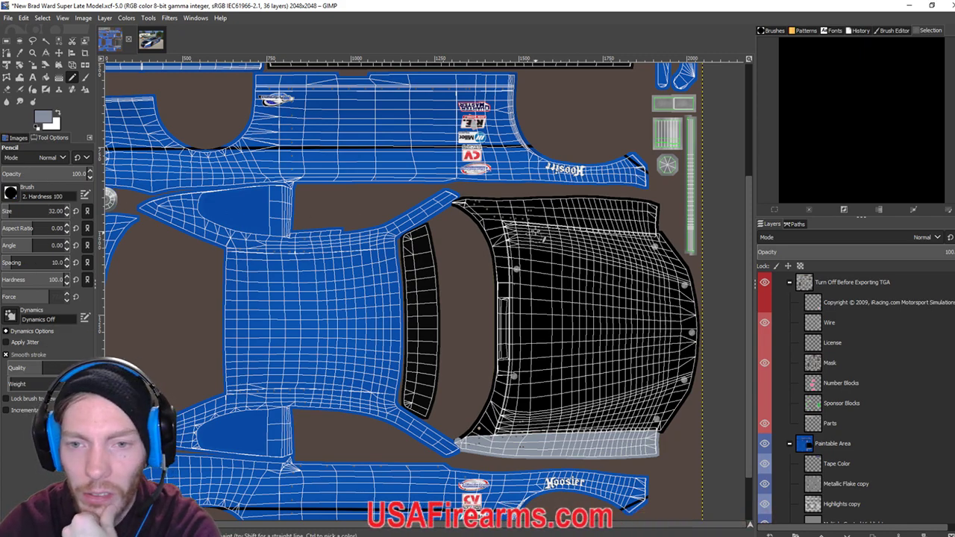
click(67, 210)
Paint silver-grey over the hood's left tip.
scroll(522, 298, up, 3)
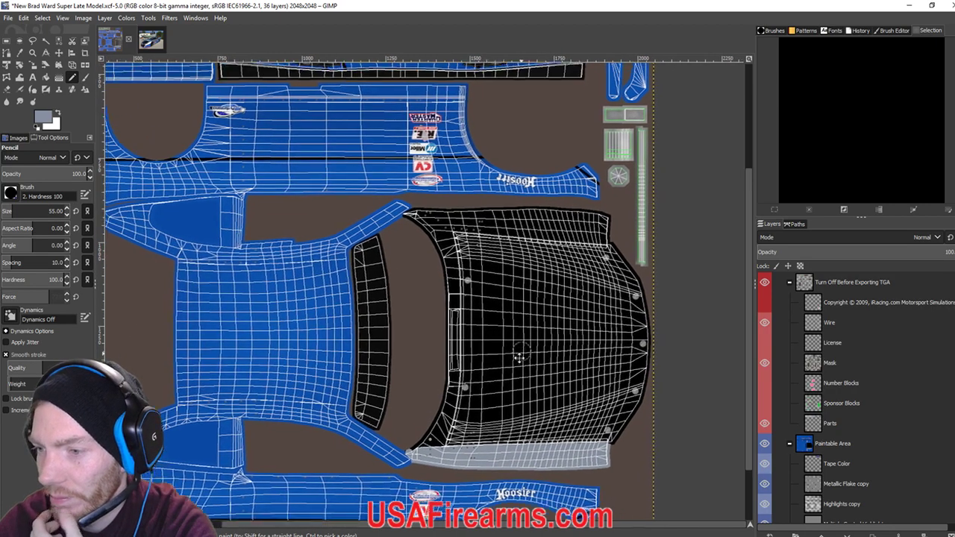
scroll(472, 249, up, 3)
scroll(471, 249, up, 1)
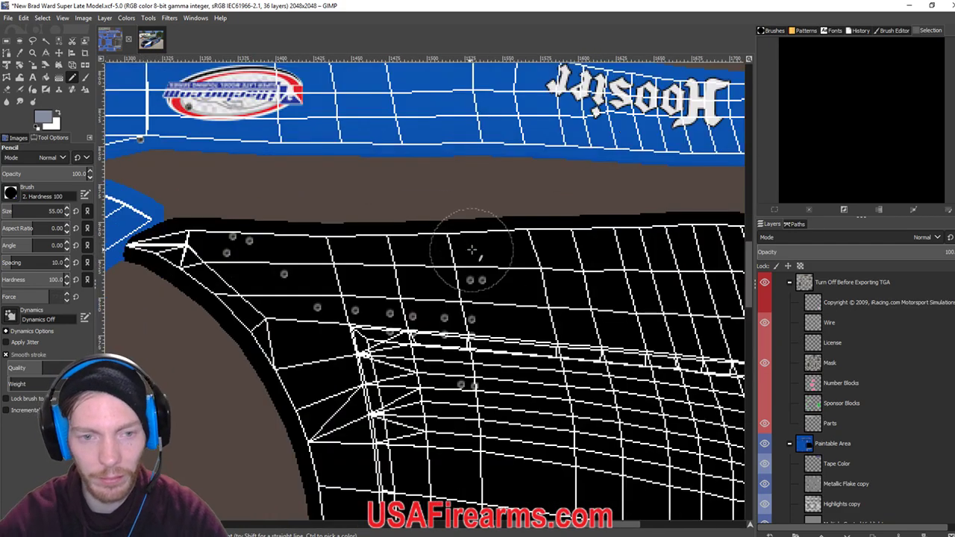
scroll(587, 315, down, 3)
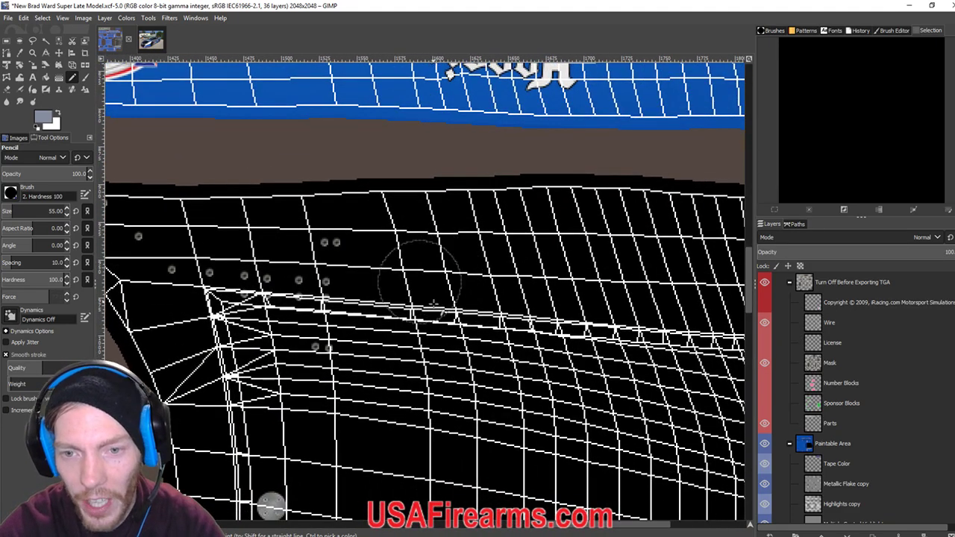
scroll(522, 313, right, 5)
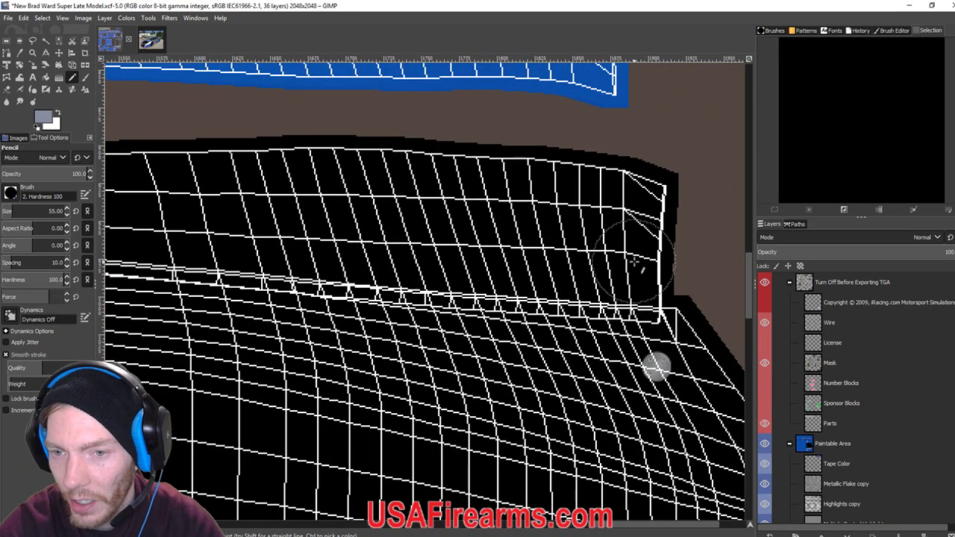
scroll(660, 277, left, 5)
scroll(634, 268, left, 4)
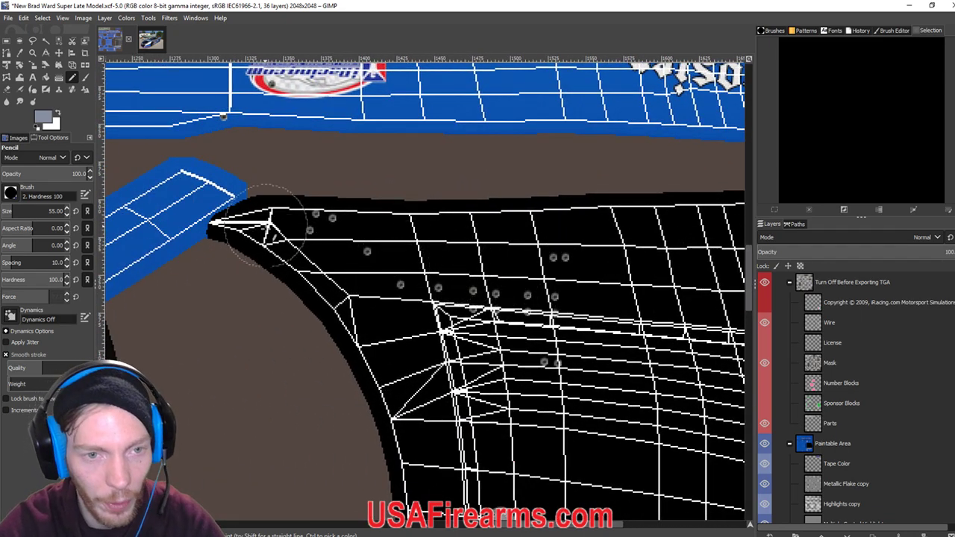
mouse_move(246, 249)
mouse_down()
mouse_move(275, 234)
mouse_move(323, 249)
mouse_move(330, 261)
mouse_move(352, 259)
mouse_up()
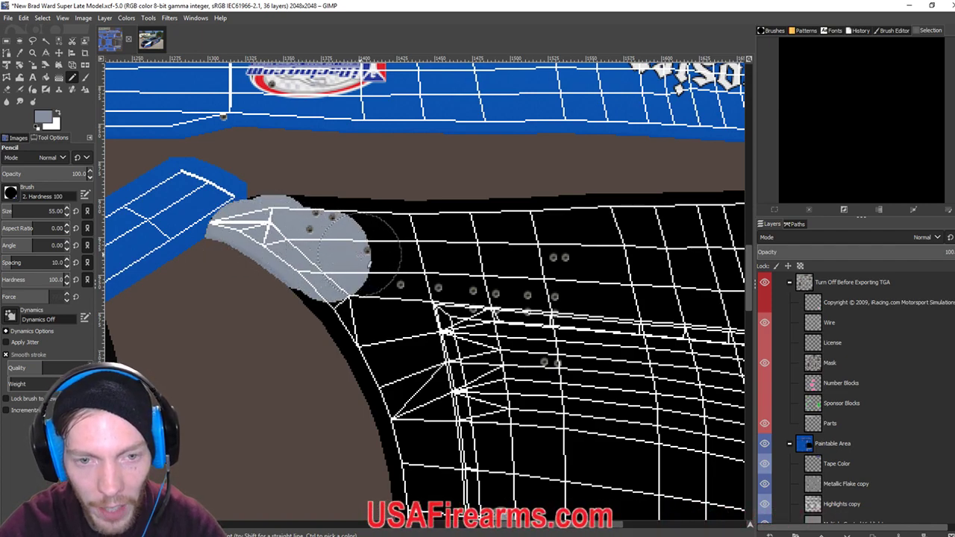
drag(377, 262, 406, 250)
Paint a straight silver band across the hood edge, its end cap and top edge.
scroll(515, 280, right, 10)
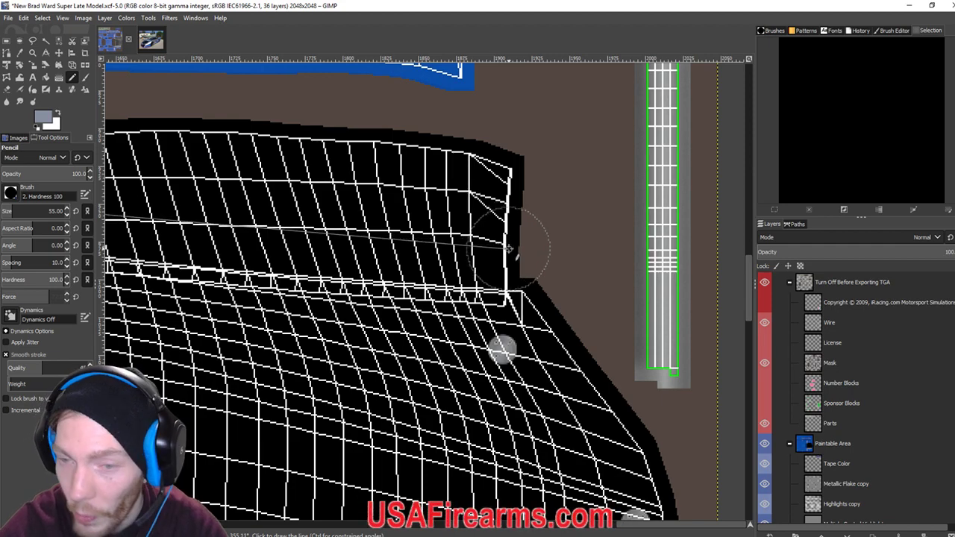
shift+click(510, 249)
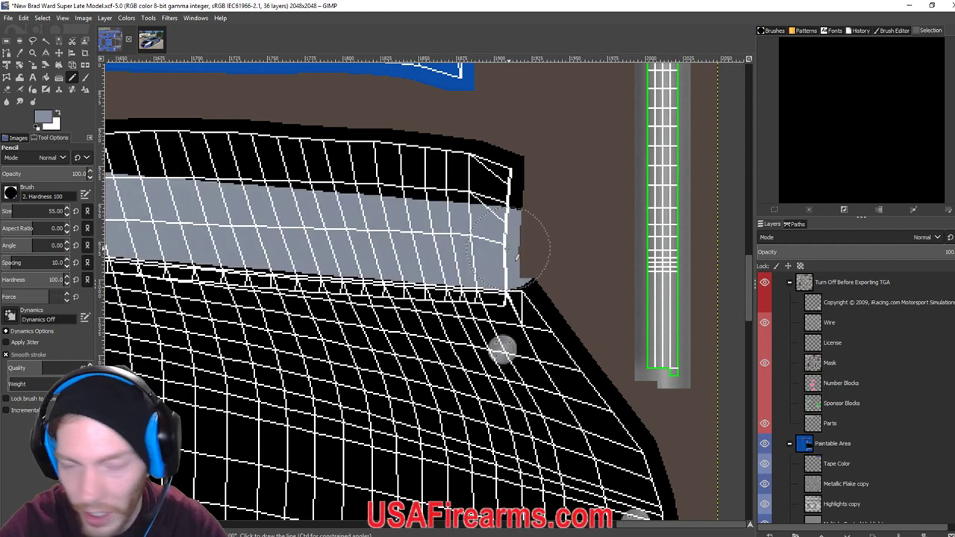
scroll(522, 298, left, 8)
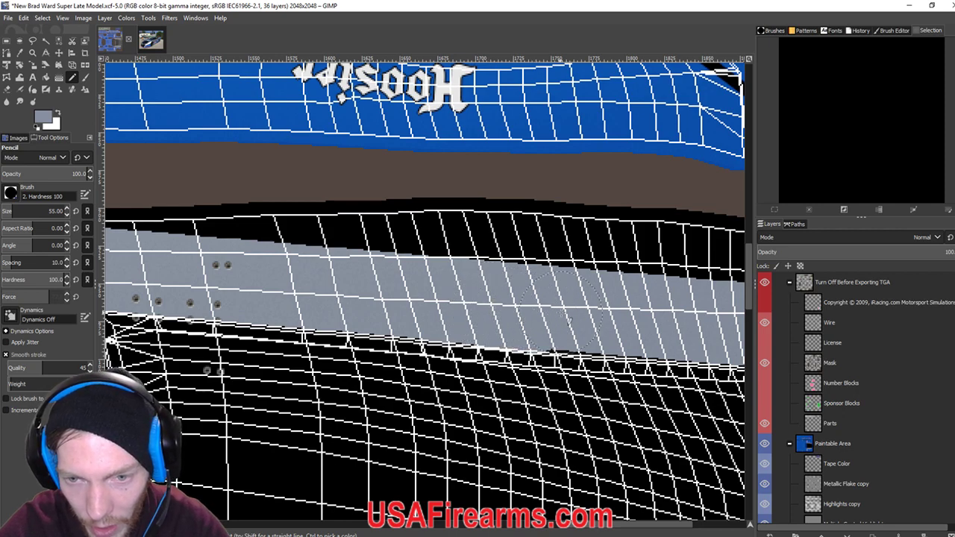
scroll(501, 302, down, 1)
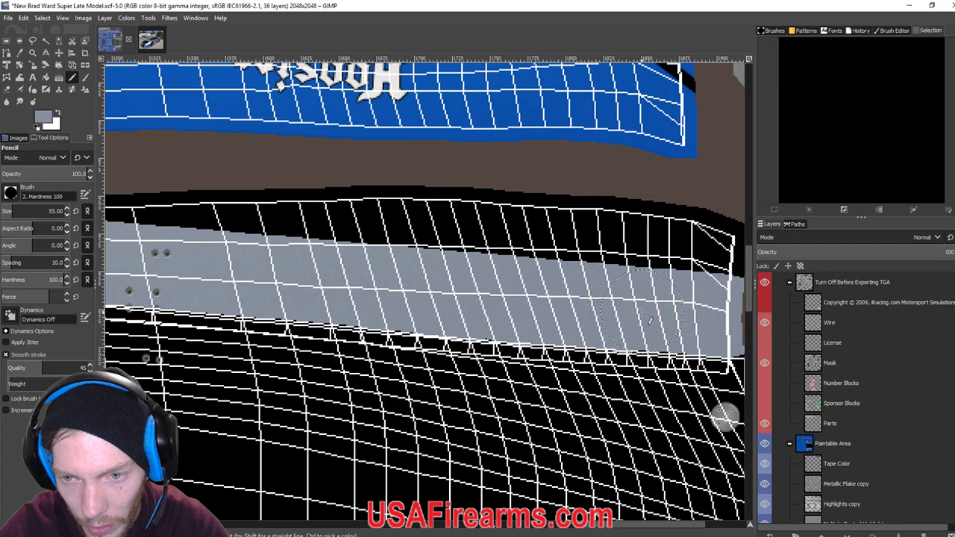
scroll(649, 321, right, 3)
drag(597, 257, 640, 234)
scroll(445, 276, left, 1)
scroll(445, 276, left, 6)
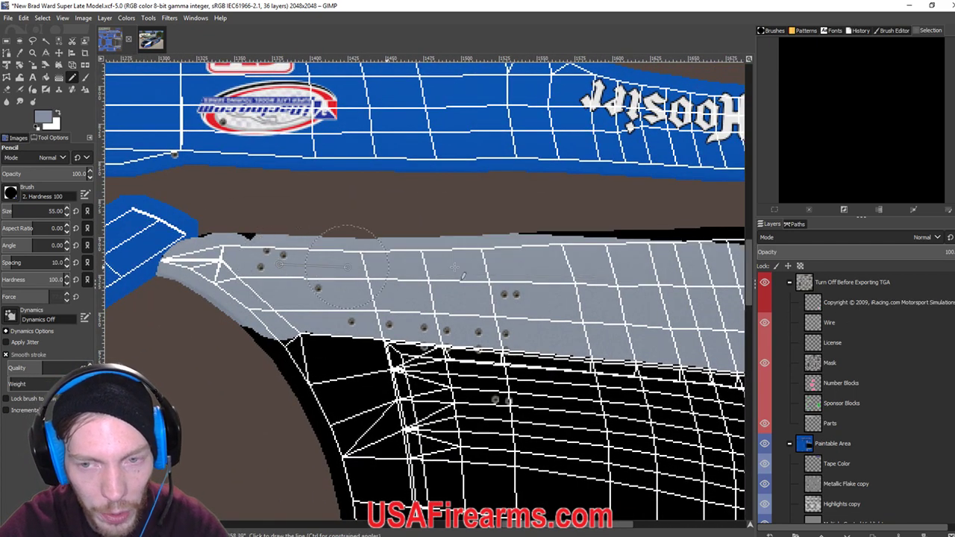
scroll(462, 261, right, 3)
scroll(448, 224, right, 3)
click(373, 205)
shift+click(709, 203)
Hide the Wire layer and export the paint as the car's TGA file.
scroll(483, 221, right, 4)
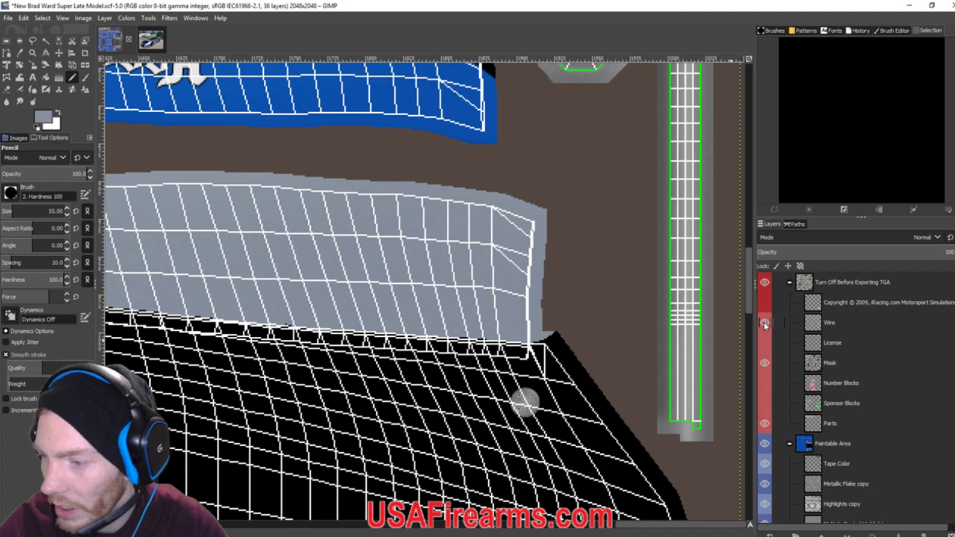
click(764, 322)
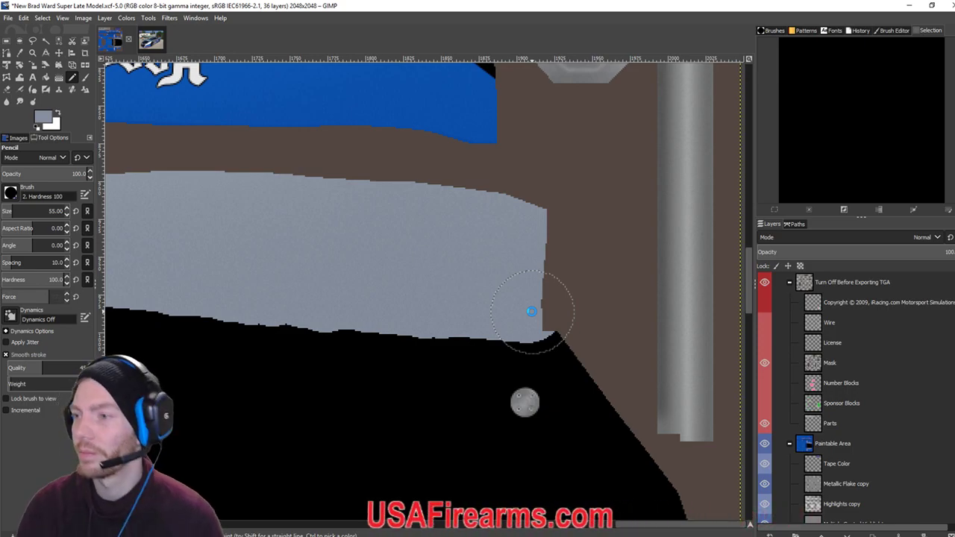
key(ctrl+e)
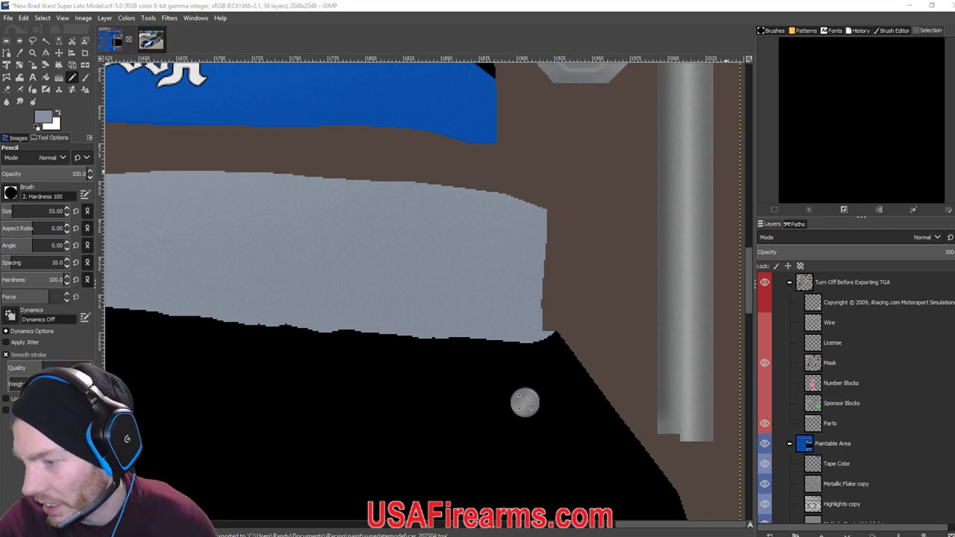
Inspect the number 38 car's black hood and silver edges in iRacing, then return to GIMP.
key(alt+Tab)
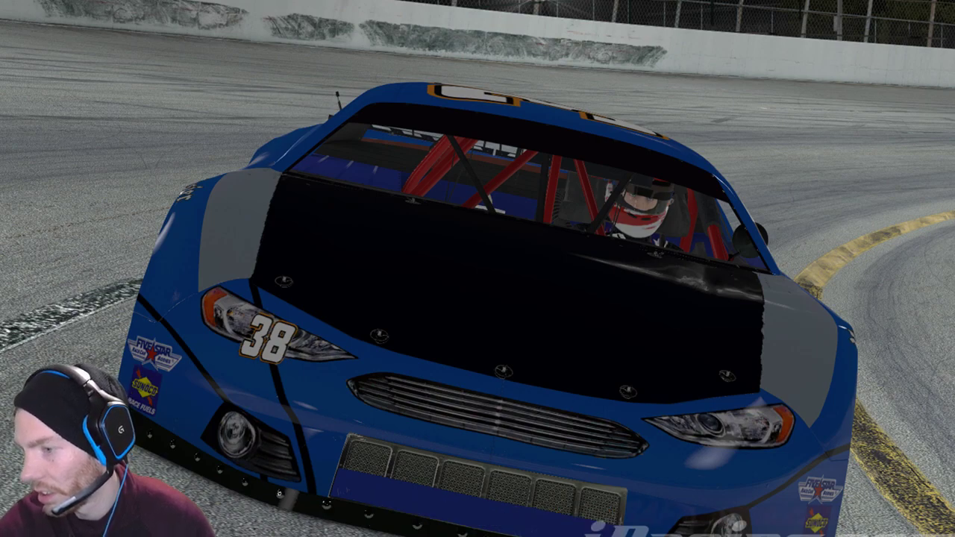
key(alt+Tab)
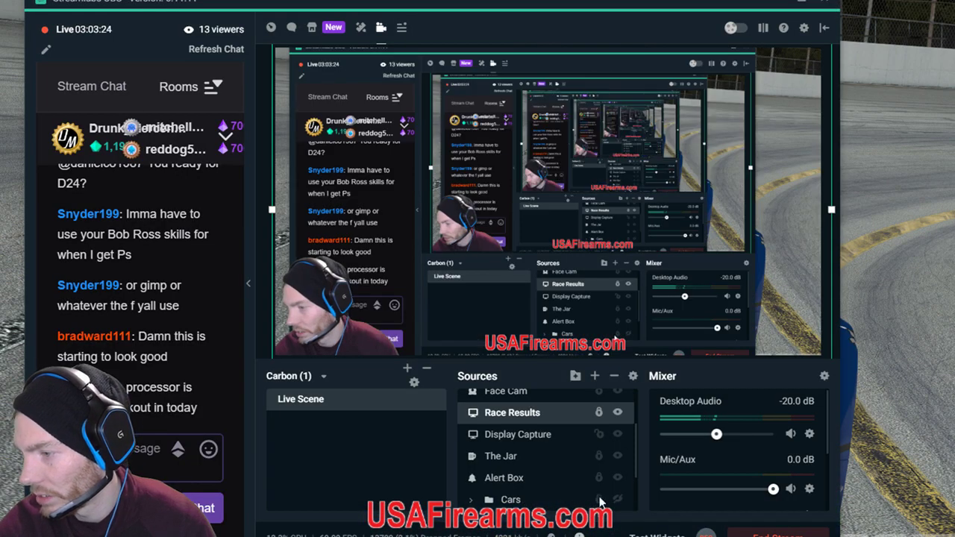
key(alt+Tab)
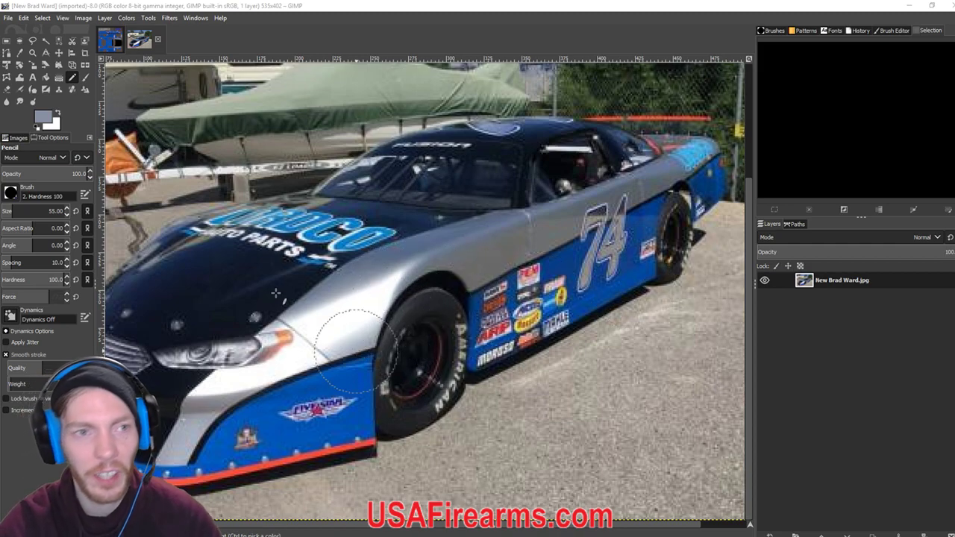
Switch to the Super Late Model paint file and set the foreground colour to black.
click(110, 39)
scroll(690, 285, right, 3)
scroll(597, 280, left, 2)
scroll(544, 278, up, 3)
scroll(544, 280, down, 4)
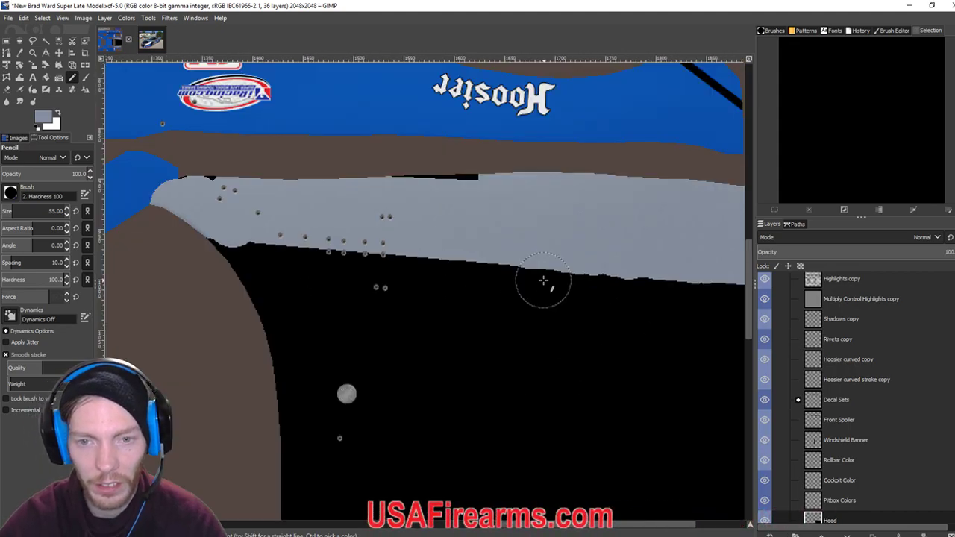
scroll(544, 281, down, 1)
click(45, 117)
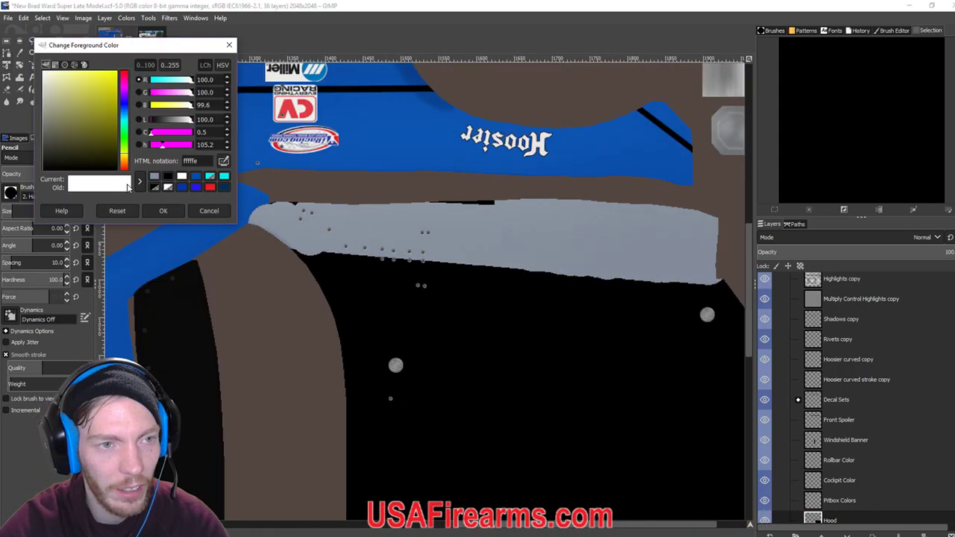
click(167, 178)
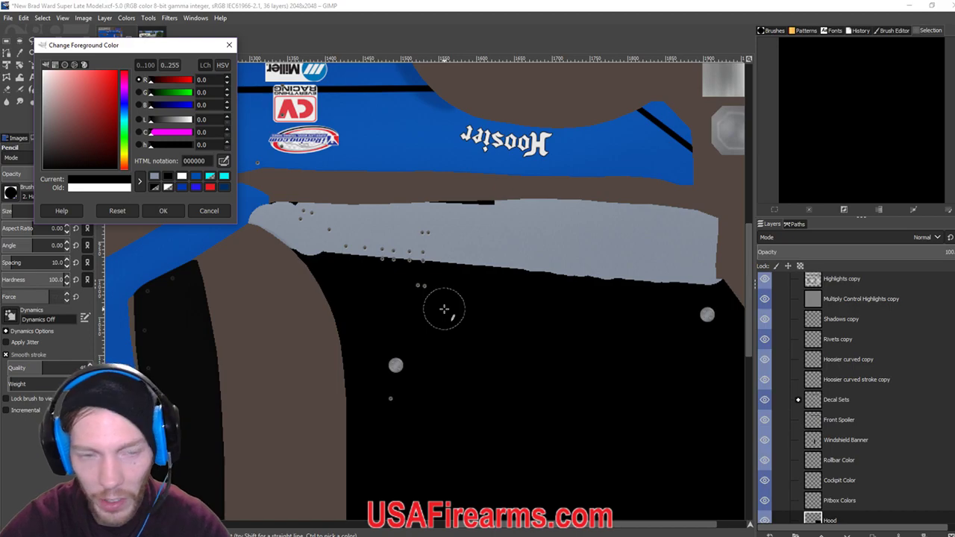
click(163, 211)
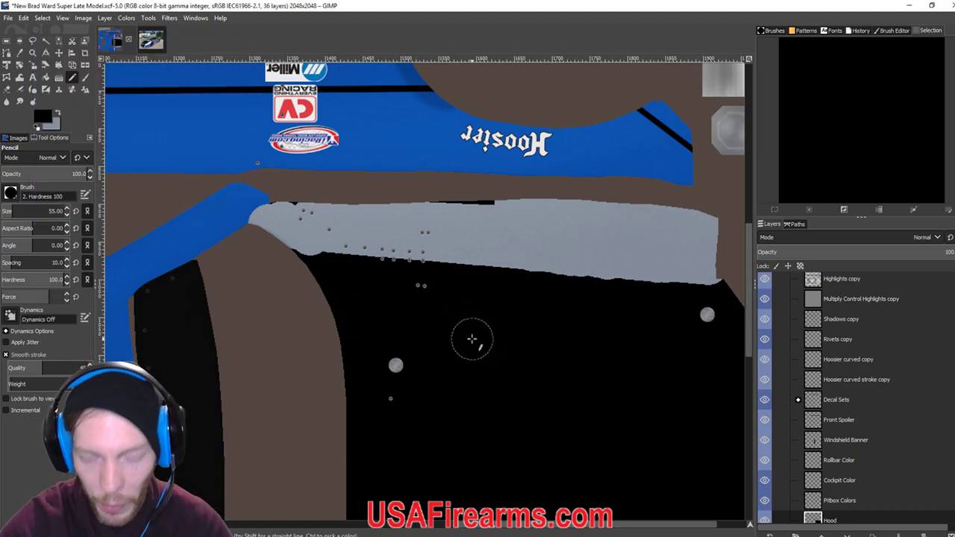
Inspect the hood, fit the image to the window, and undo the stray black stroke on the trim.
scroll(471, 340, up, 3)
scroll(369, 245, up, 3)
scroll(368, 246, right, 3)
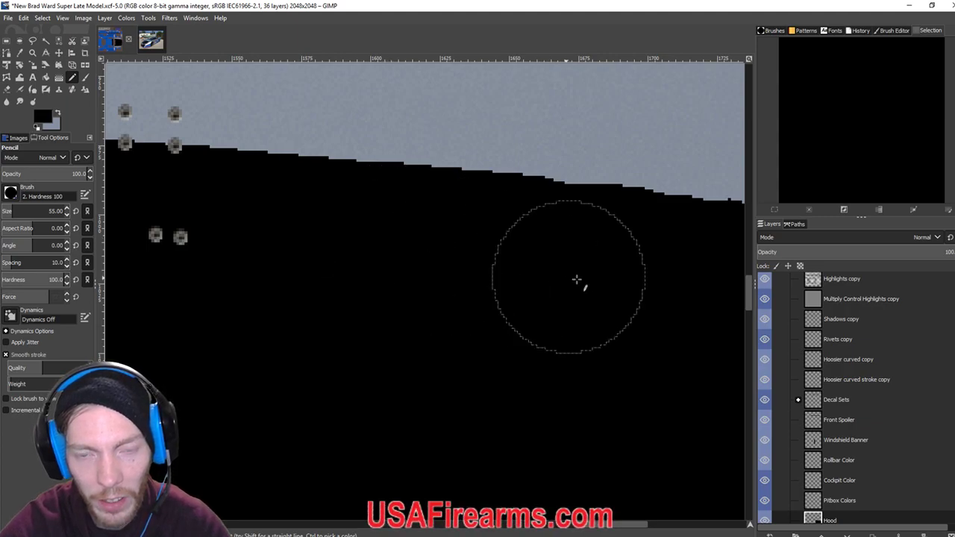
scroll(258, 226, right, 6)
scroll(471, 214, down, 1)
scroll(471, 214, right, 2)
key(shift)
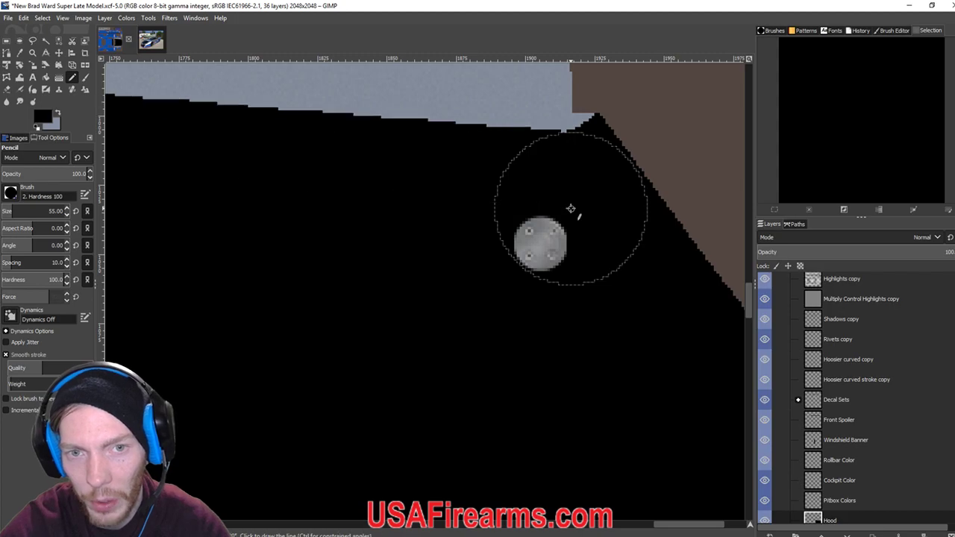
scroll(549, 215, down, 2)
scroll(548, 216, down, 2)
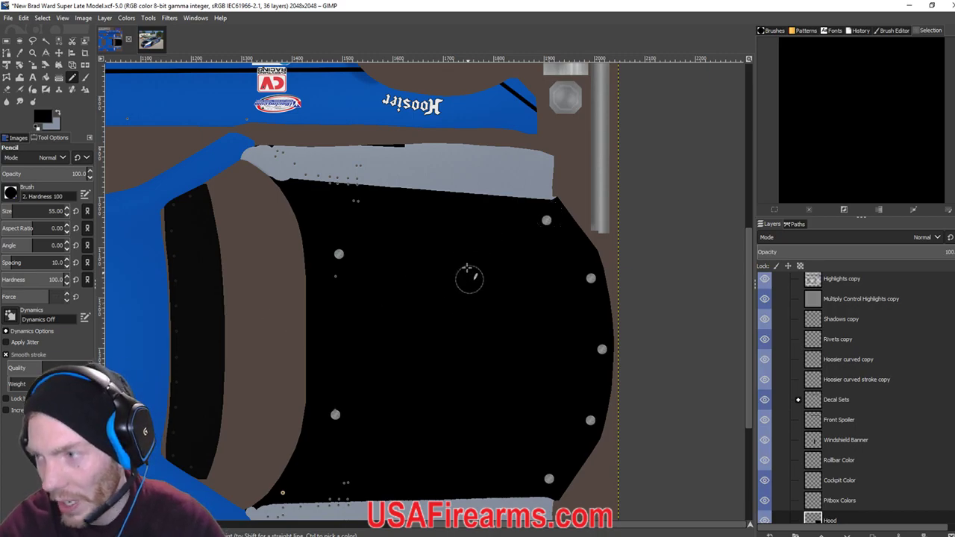
scroll(373, 373, down, 3)
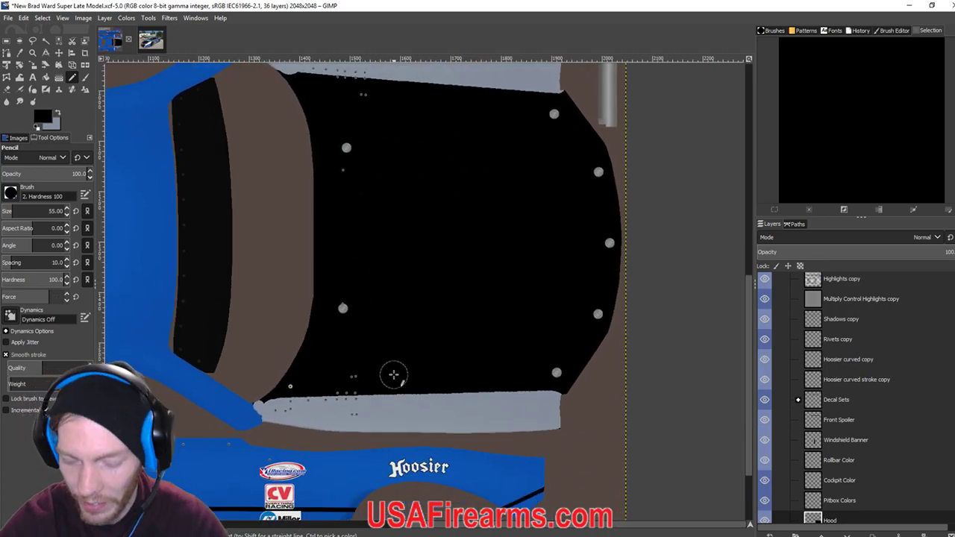
ctrl+scroll(394, 374, up, 3)
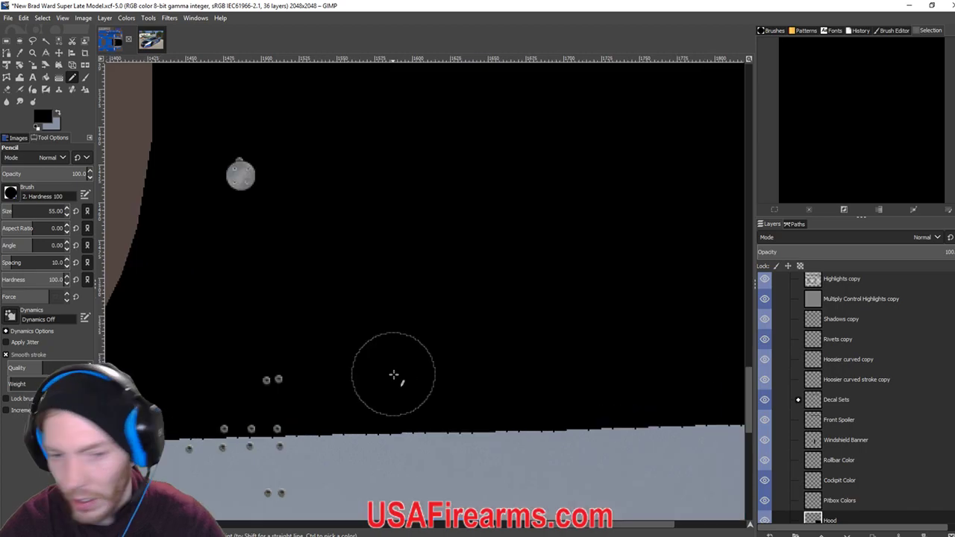
drag(394, 375, 277, 371)
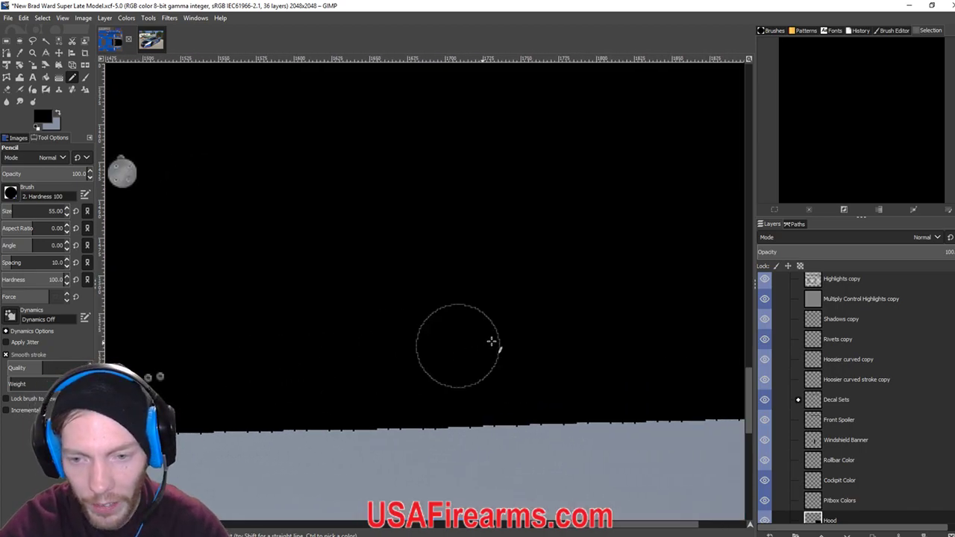
key(shift+ctrl+j)
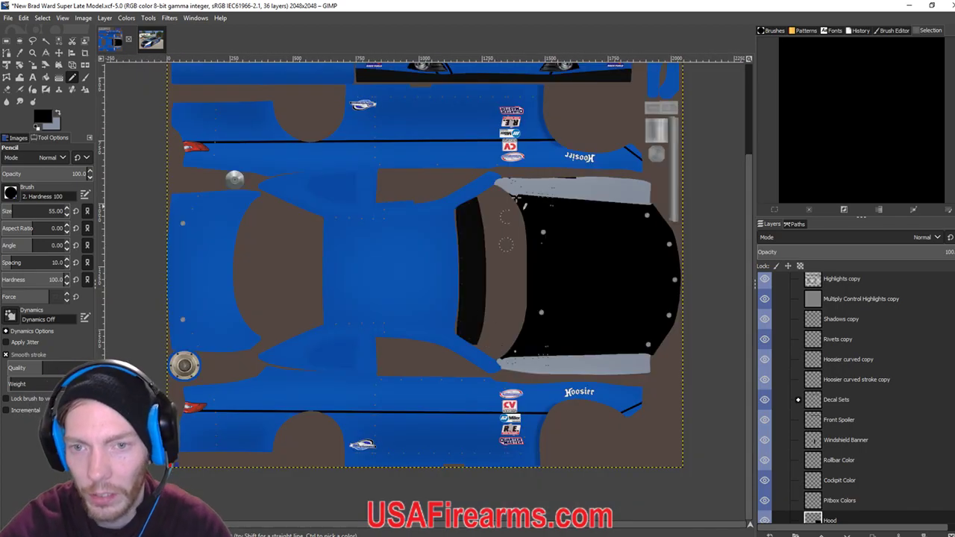
key(ctrl+z)
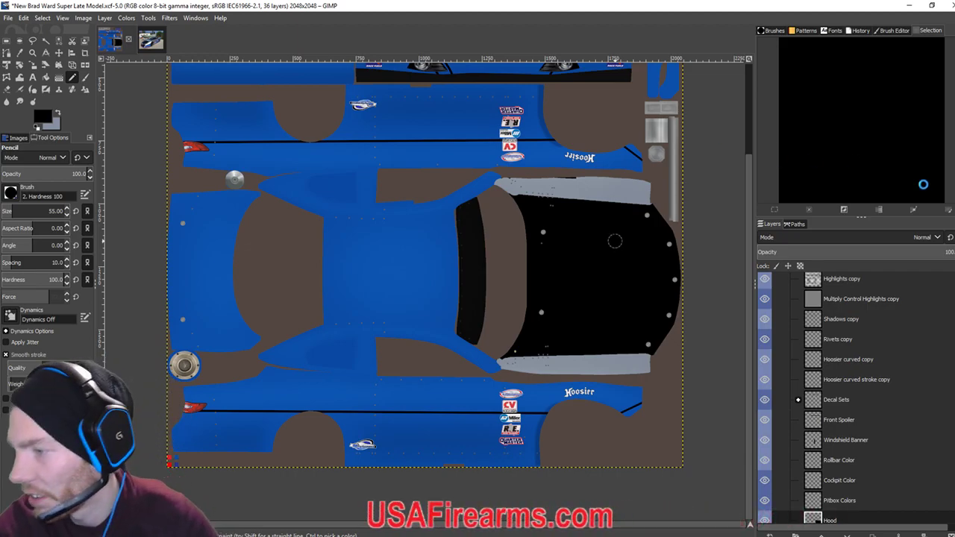
Reload the car's paint in iRacing with the UI hidden and widen the Static FOV, then return to GIMP.
key(alt+Tab)
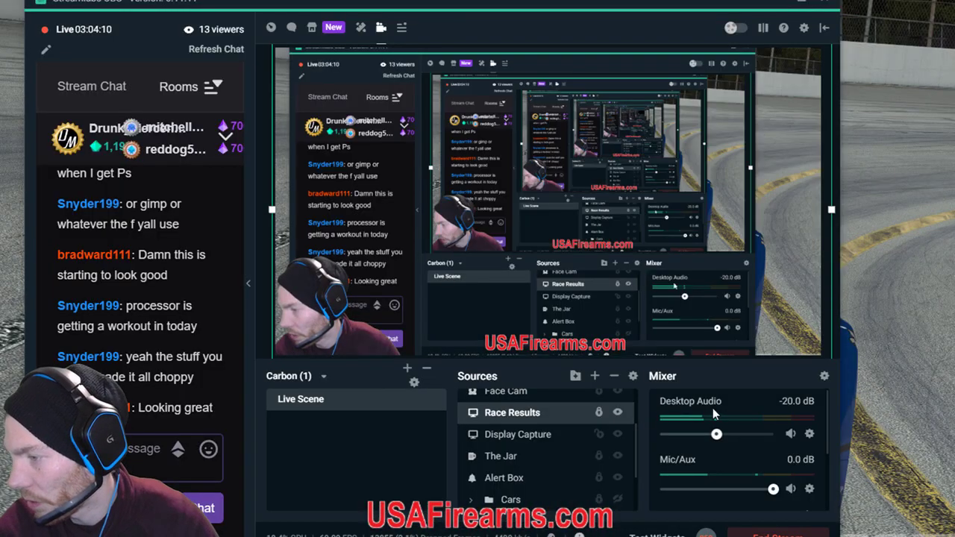
key(space)
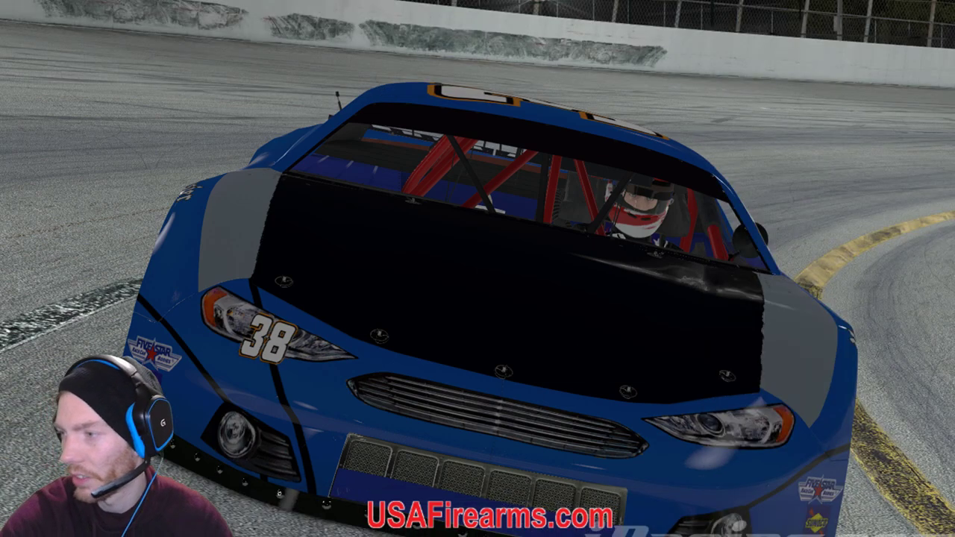
key(ctrl+r)
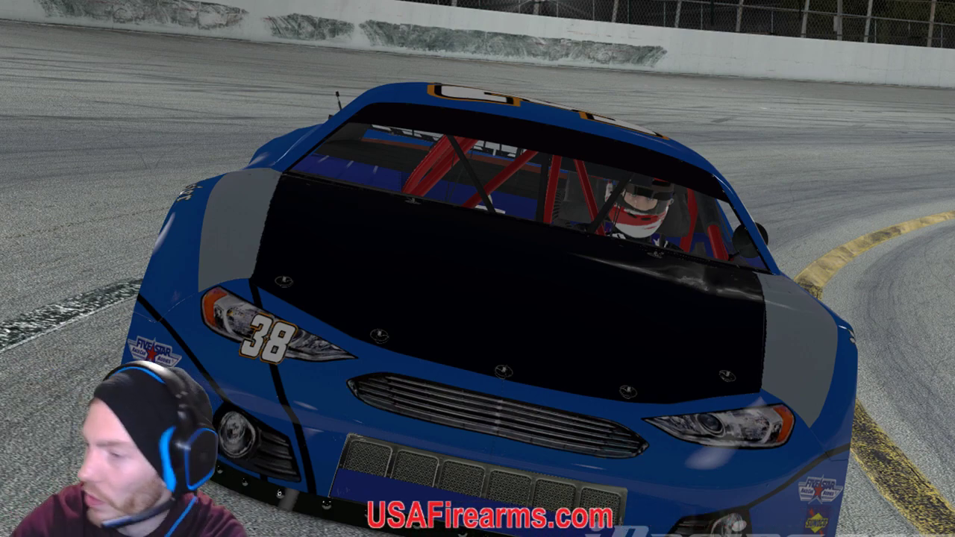
mouse_move(896, 123)
drag(871, 178, 900, 174)
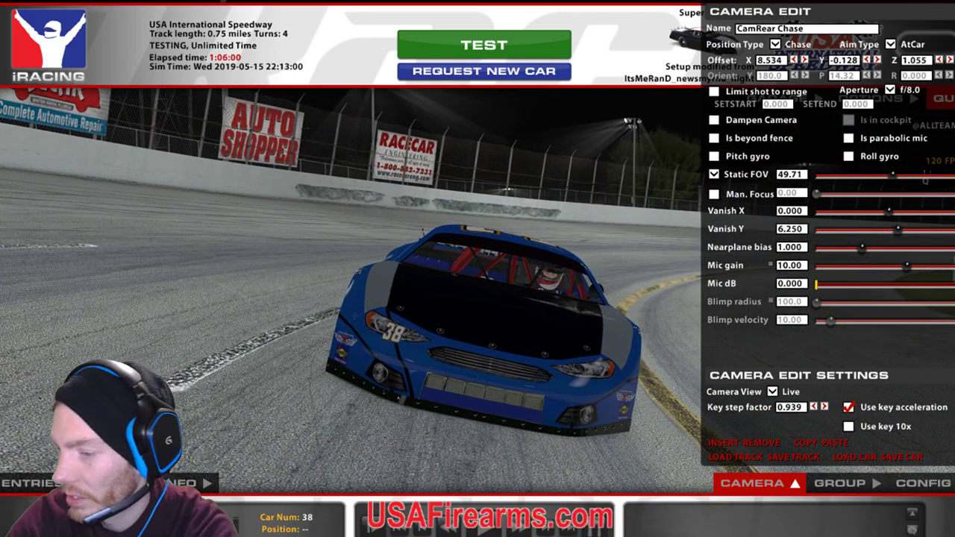
click(317, 496)
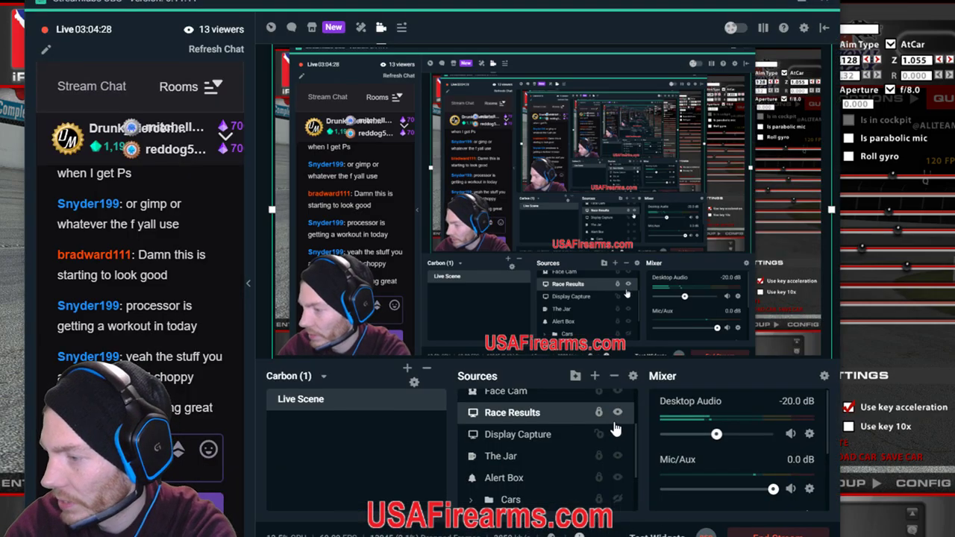
key(alt+Tab)
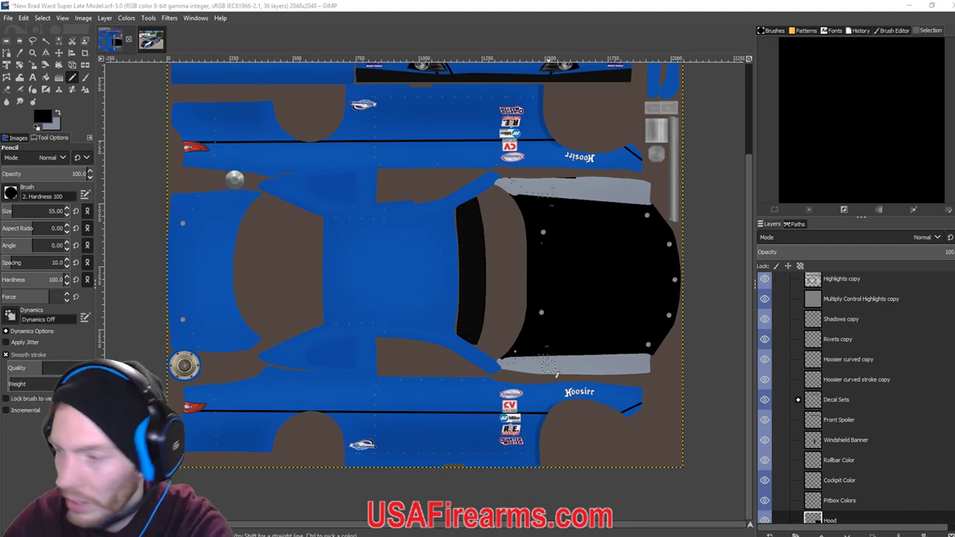
click(283, 5)
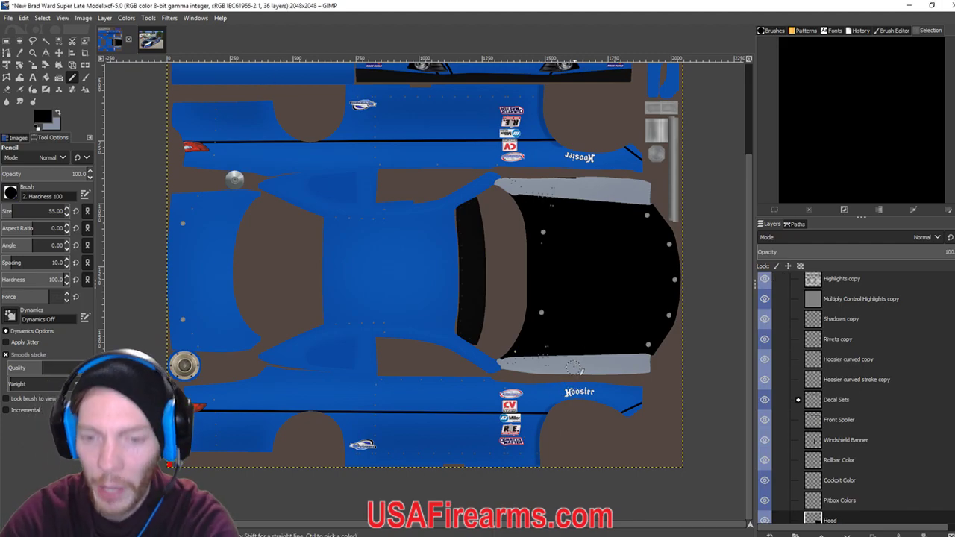
scroll(573, 365, up, 5)
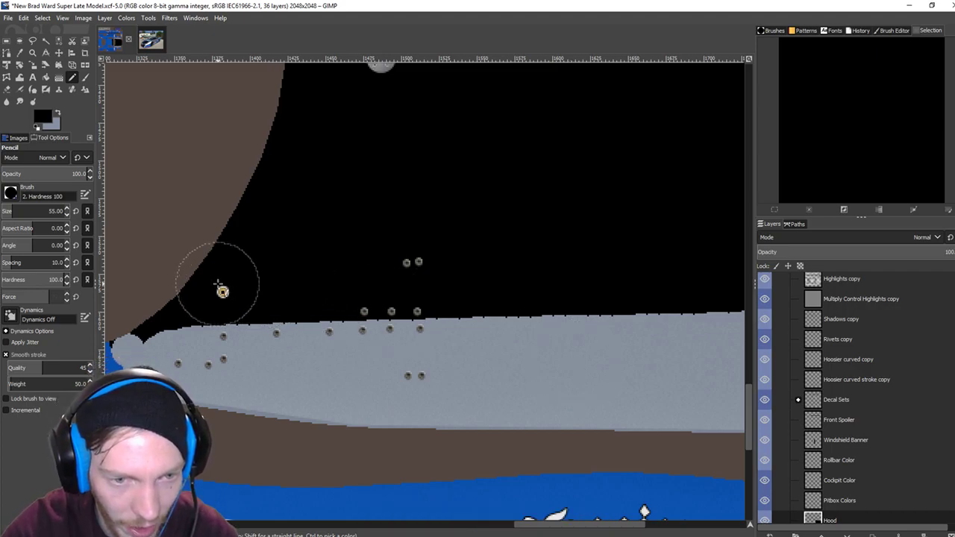
scroll(689, 279, right, 10)
scroll(689, 279, down, 2)
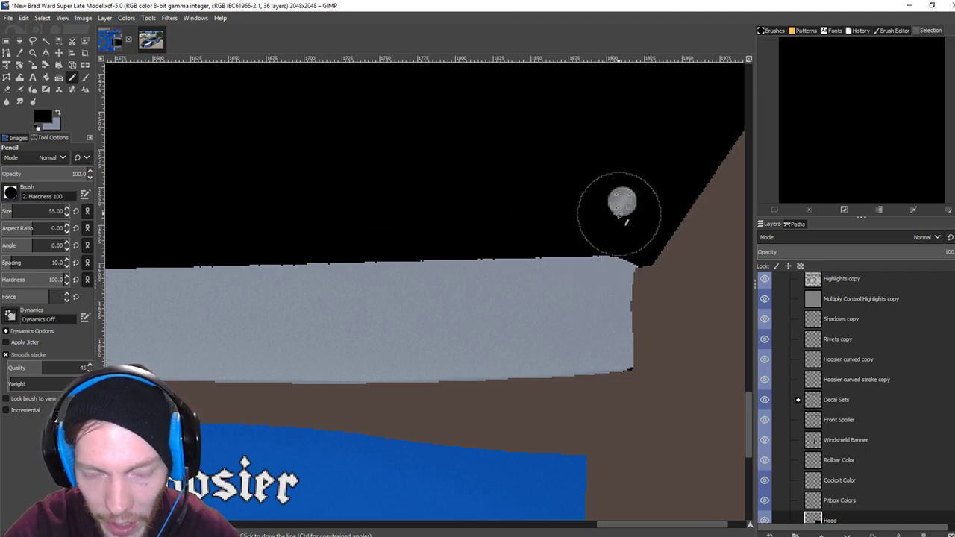
scroll(612, 217, down, 2)
scroll(610, 219, down, 6)
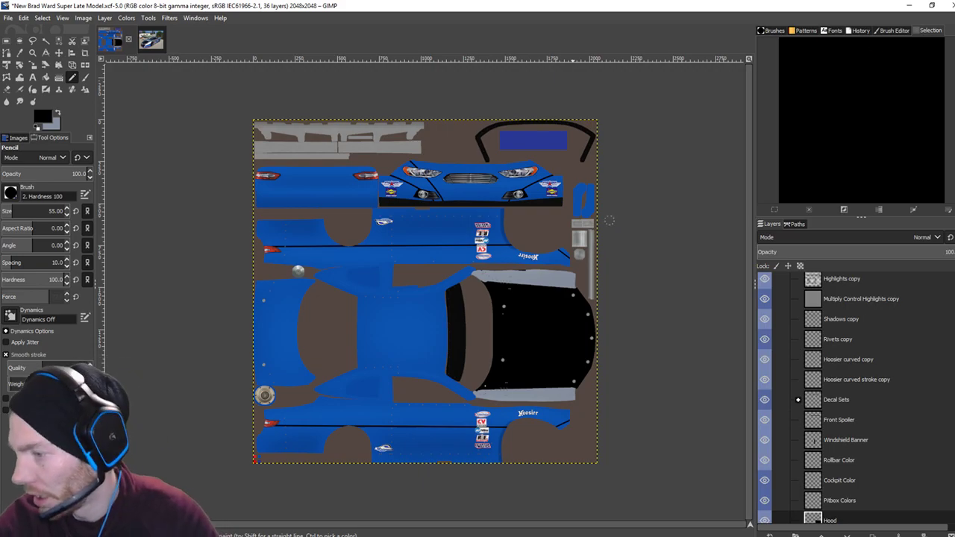
Reload the car's textures in iRacing and hide the Race Results capture in Streamlabs OBS.
key(alt+Tab)
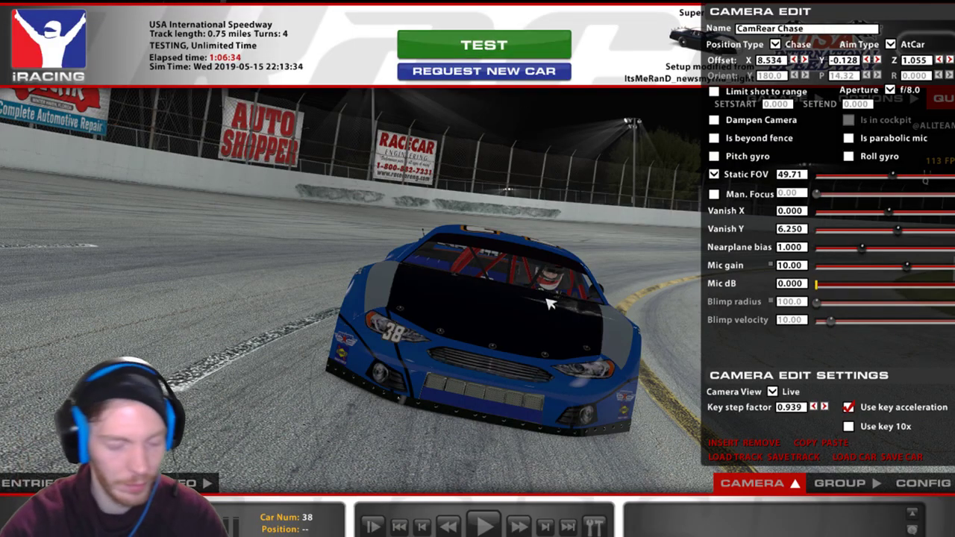
key(ctrl+r)
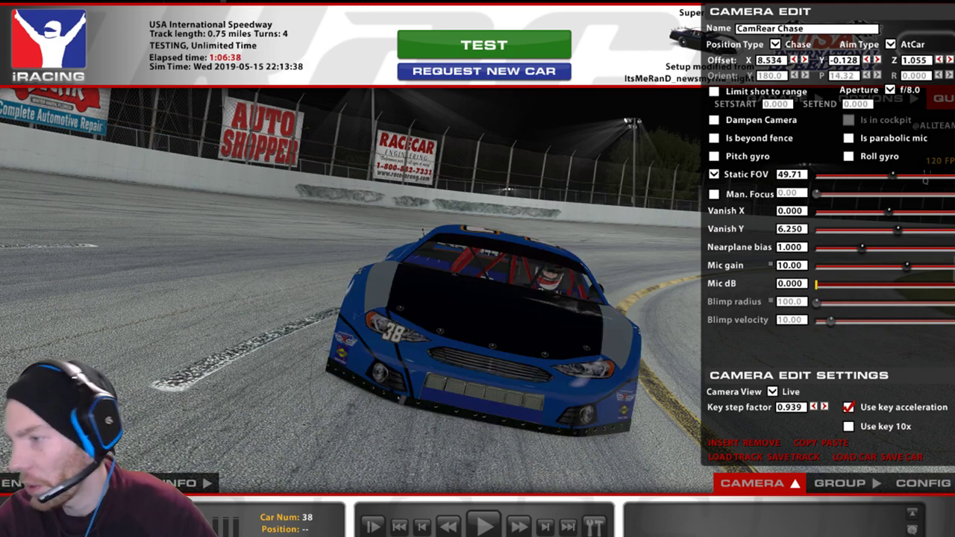
mouse_move(379, 536)
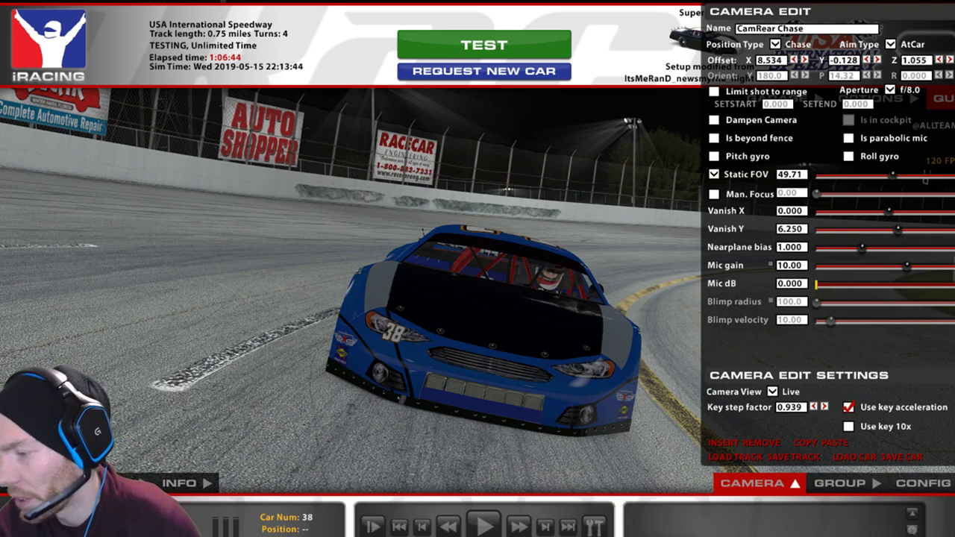
click(344, 536)
click(345, 536)
click(345, 536)
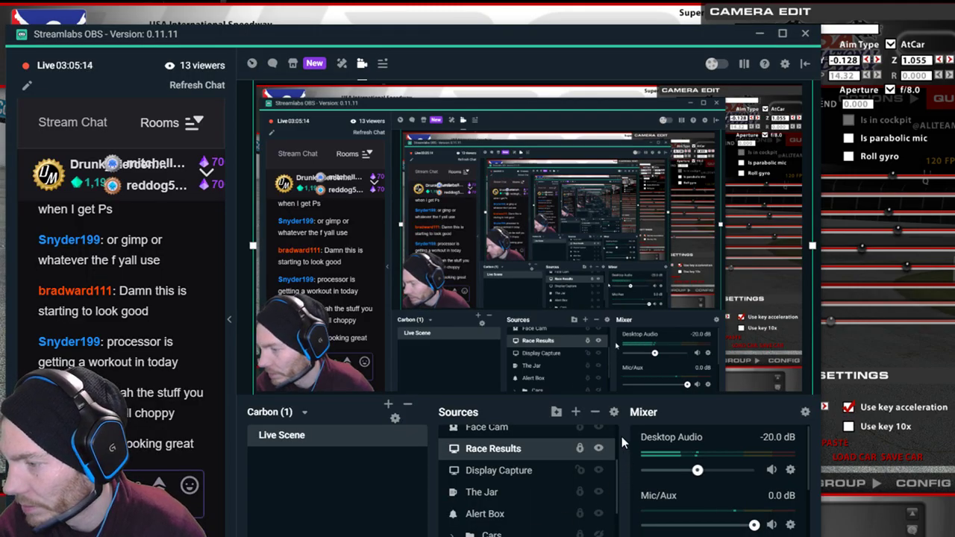
click(600, 450)
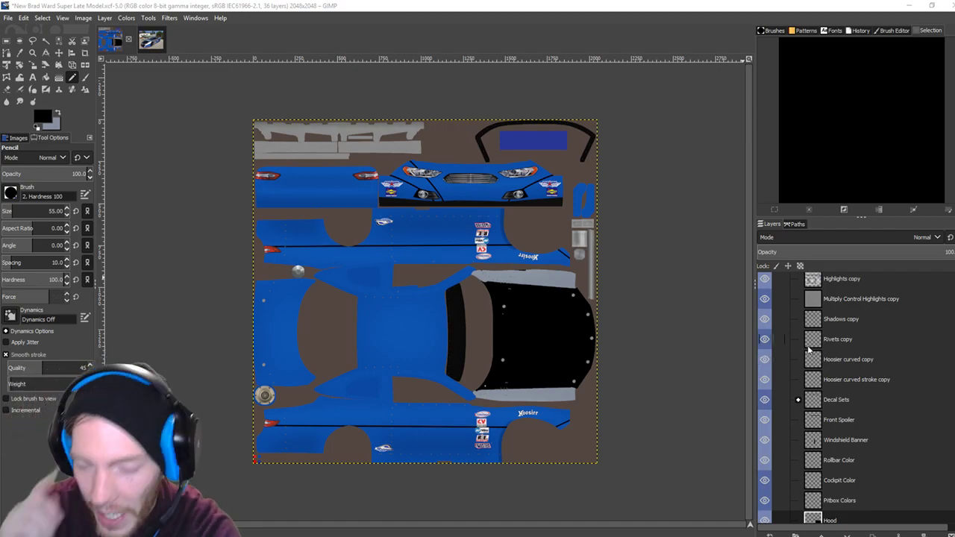
Browse the line layers and begin a new layer, then cancel it.
scroll(809, 349, down, 3)
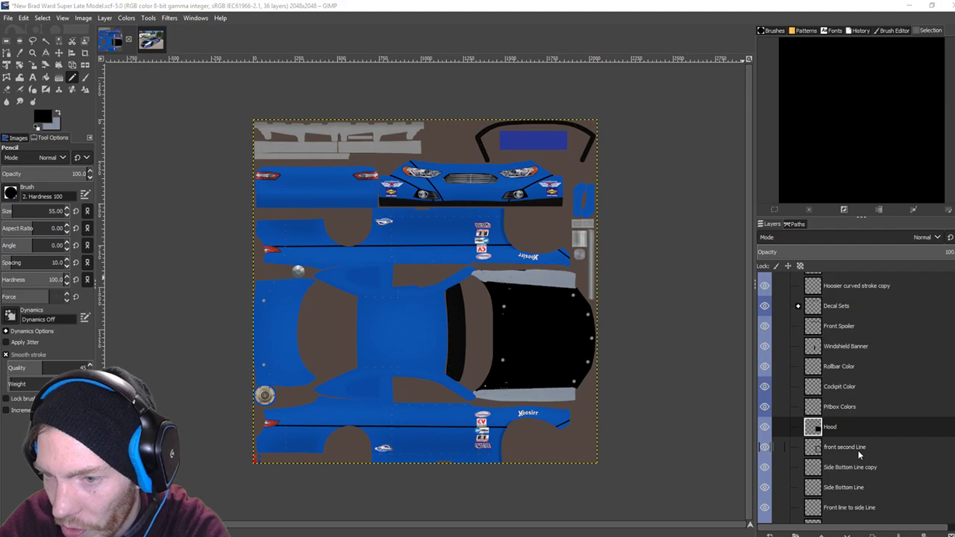
scroll(836, 414, down, 2)
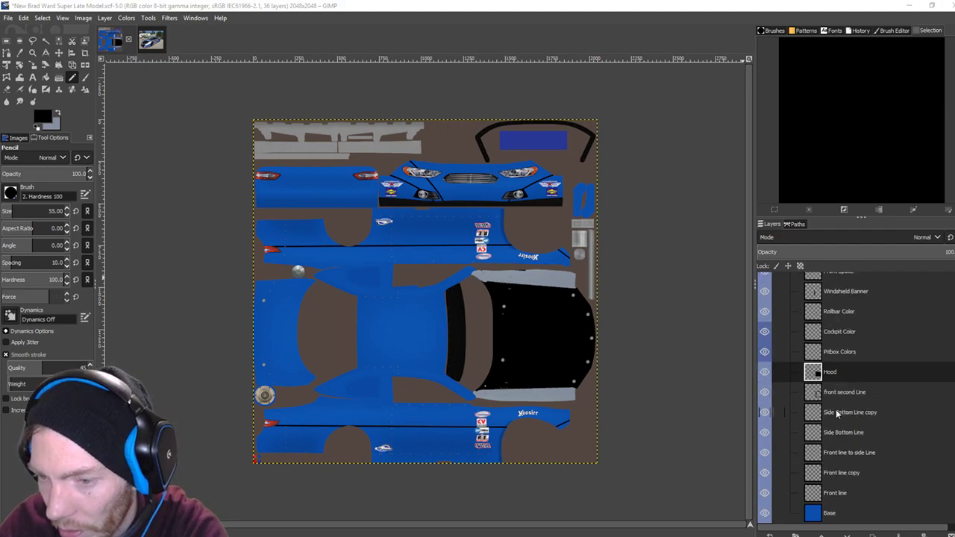
click(839, 494)
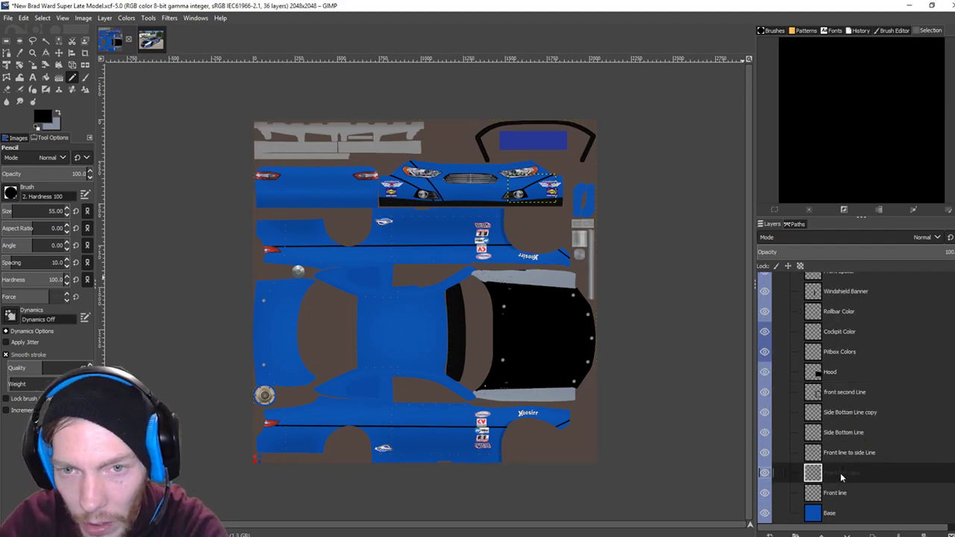
click(841, 454)
click(844, 438)
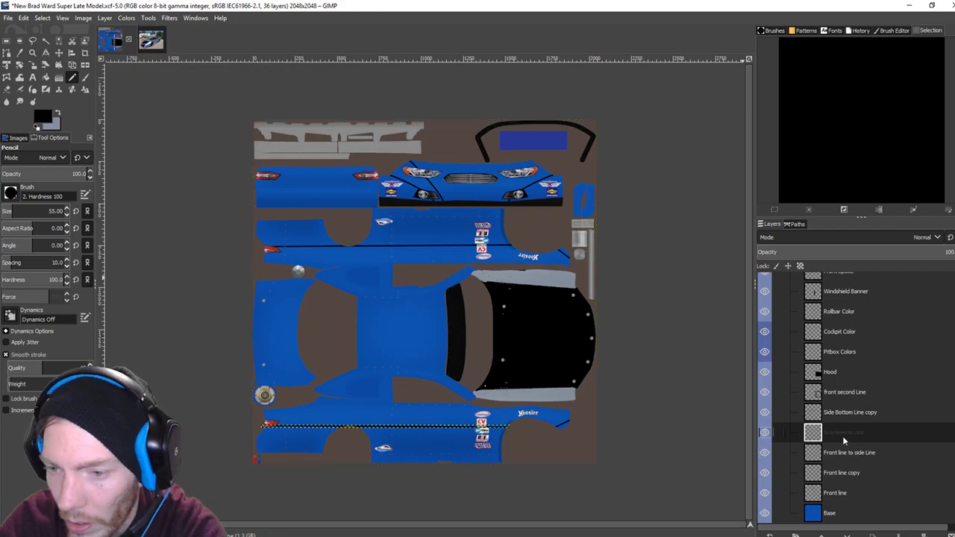
click(844, 416)
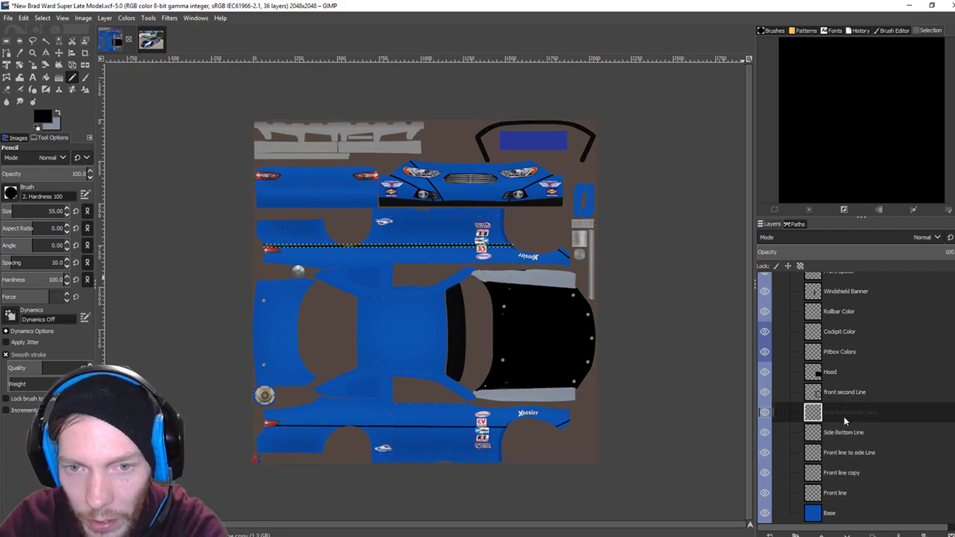
click(835, 396)
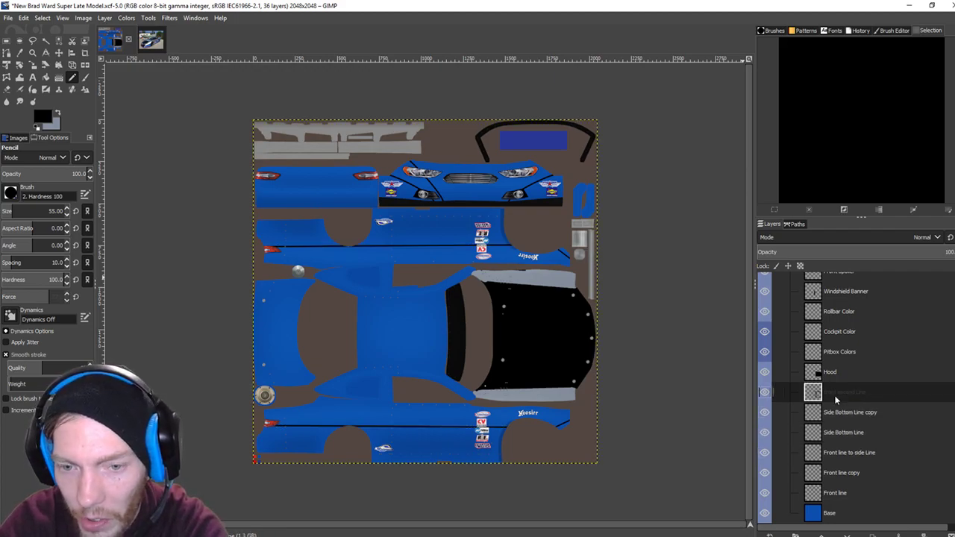
right_click(844, 396)
key(Escape)
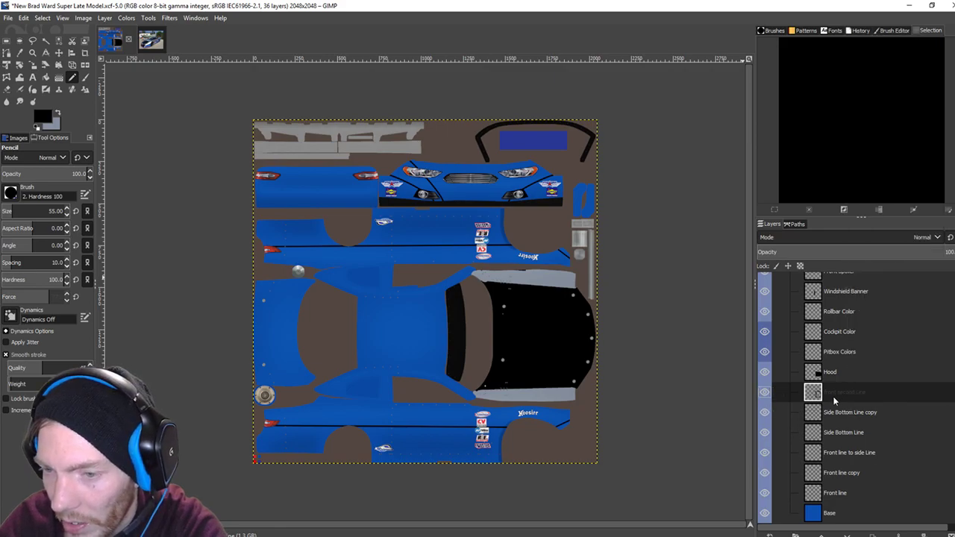
right_click(834, 398)
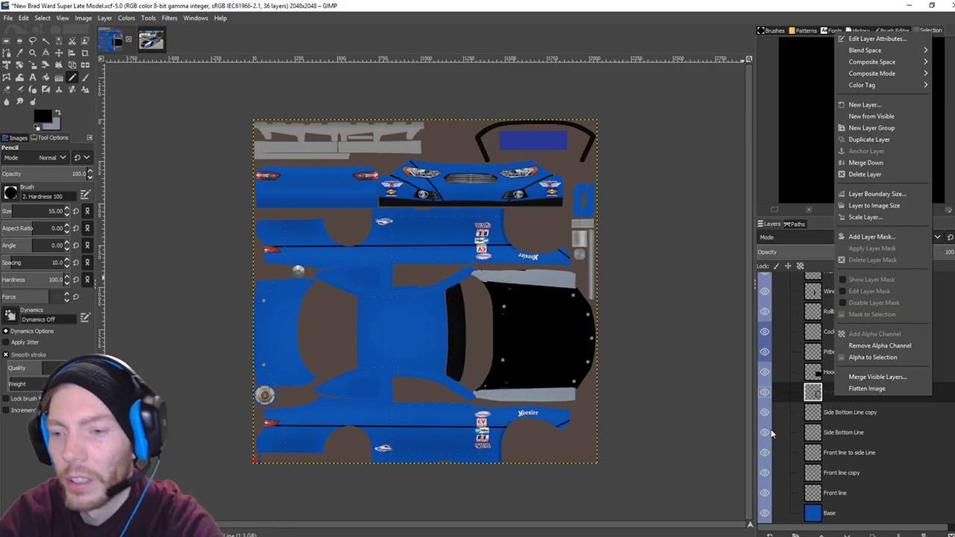
click(769, 534)
click(769, 535)
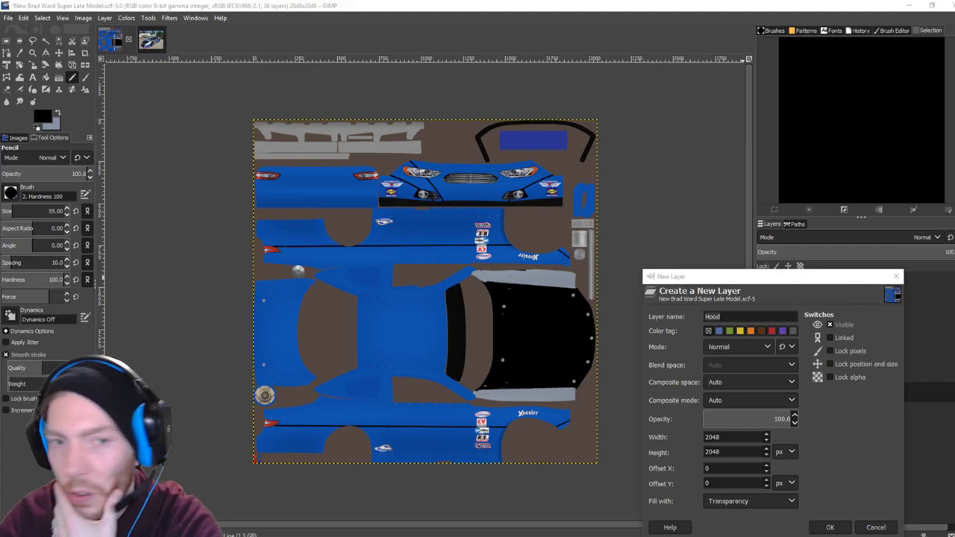
click(876, 527)
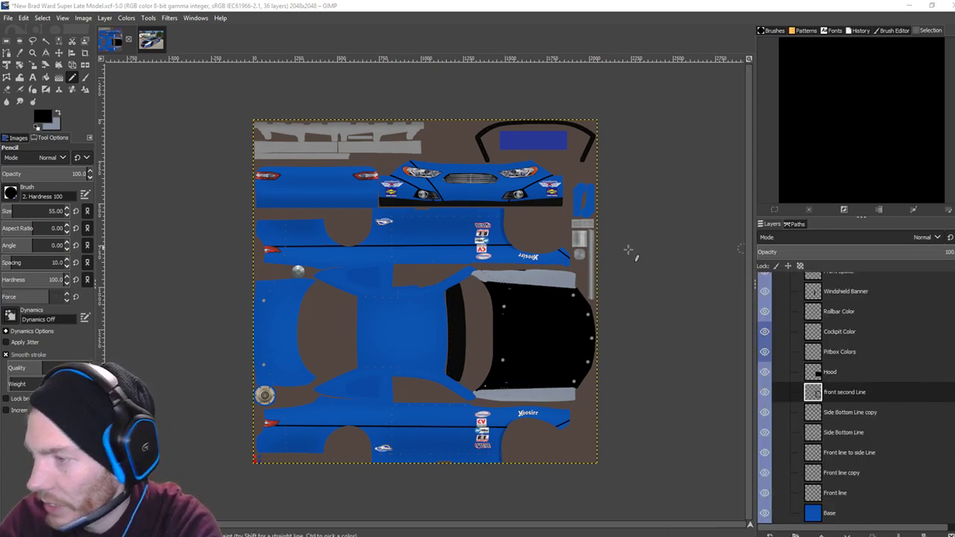
Zoom into the front of the car and select the Hood layer.
click(827, 430)
click(842, 411)
click(847, 391)
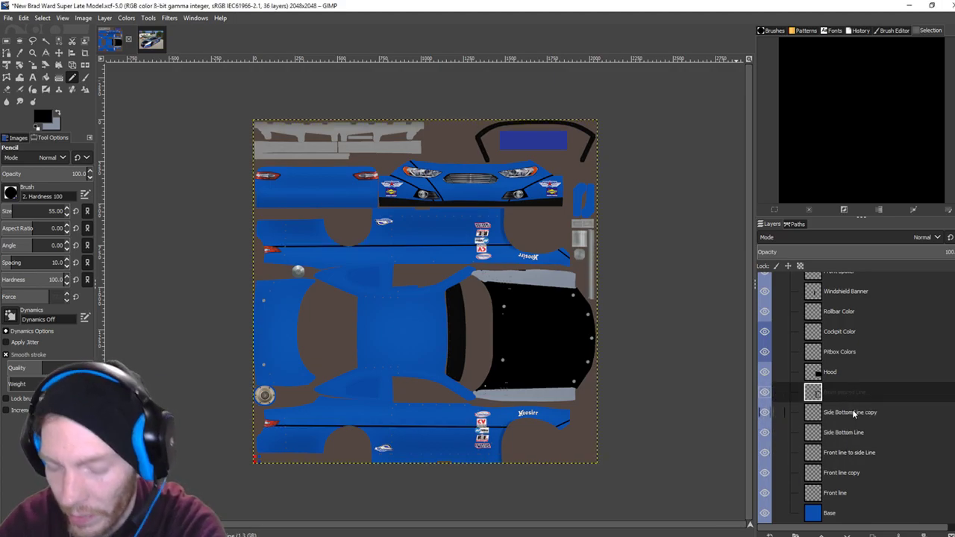
key(plus)
key(minus)
key(minus)
key(plus)
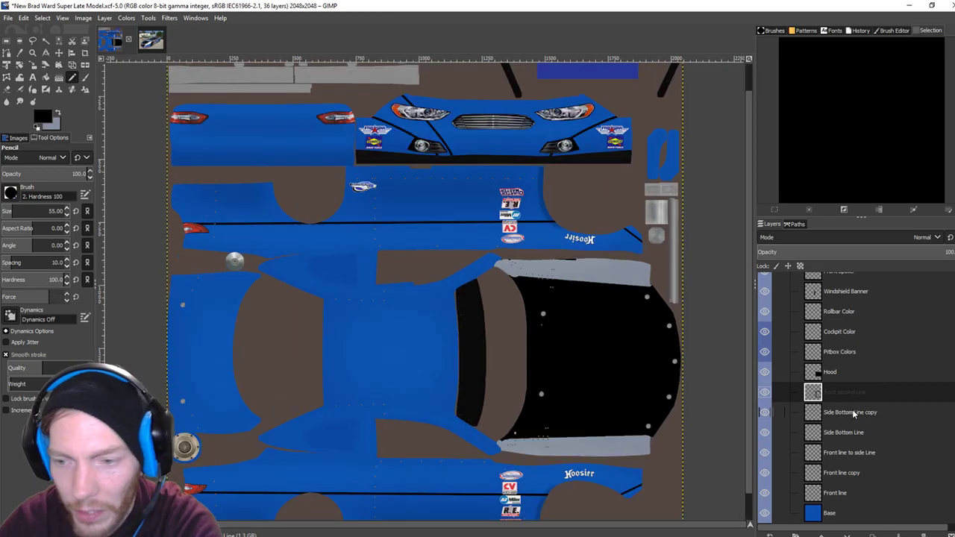
key(plus)
click(840, 473)
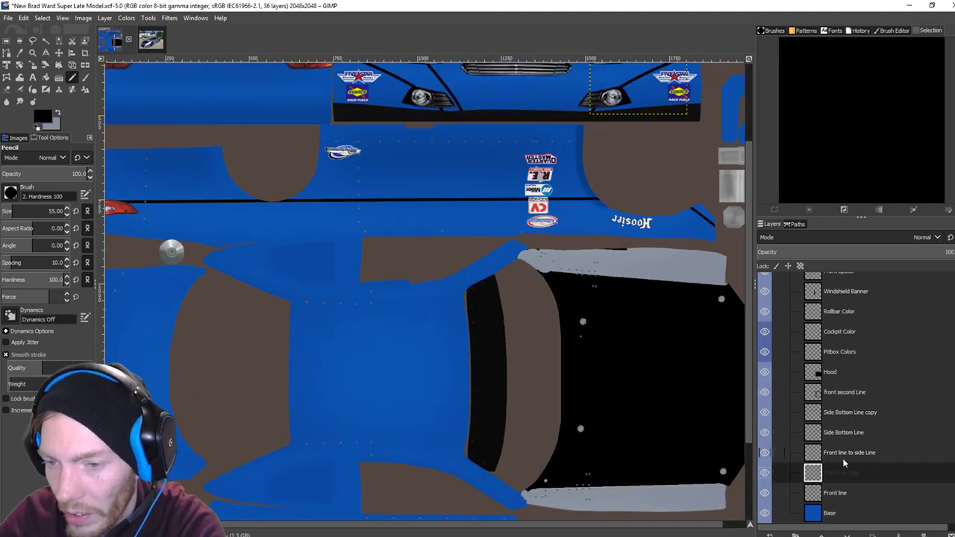
click(843, 453)
click(846, 432)
click(843, 410)
click(831, 395)
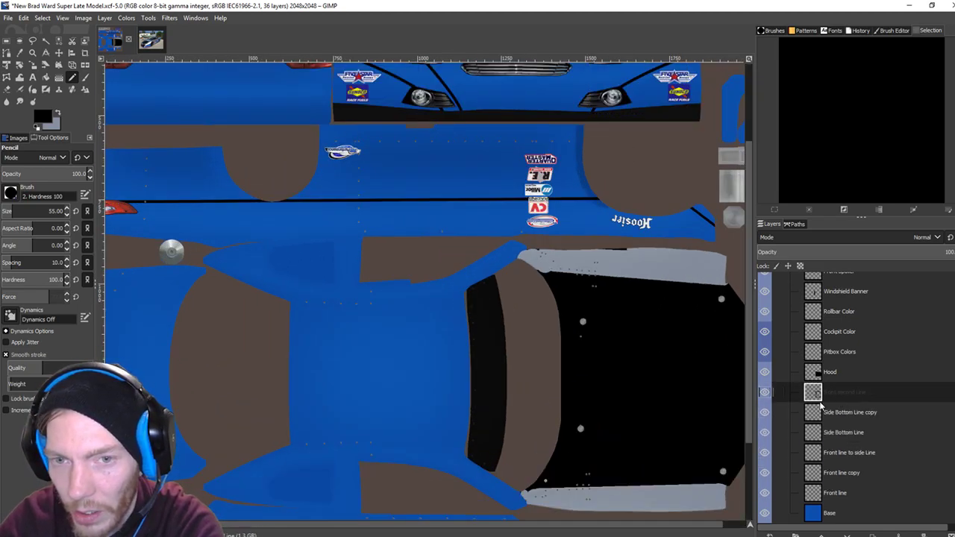
click(837, 377)
Create a new layer named 'Front 2nd stripe' above the Hood layer.
scroll(841, 382, up, 2)
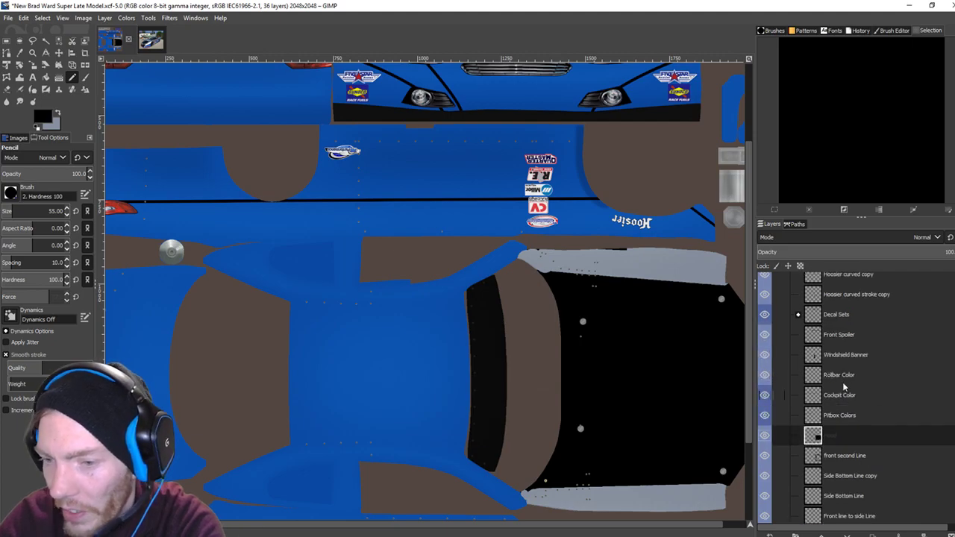
click(770, 535)
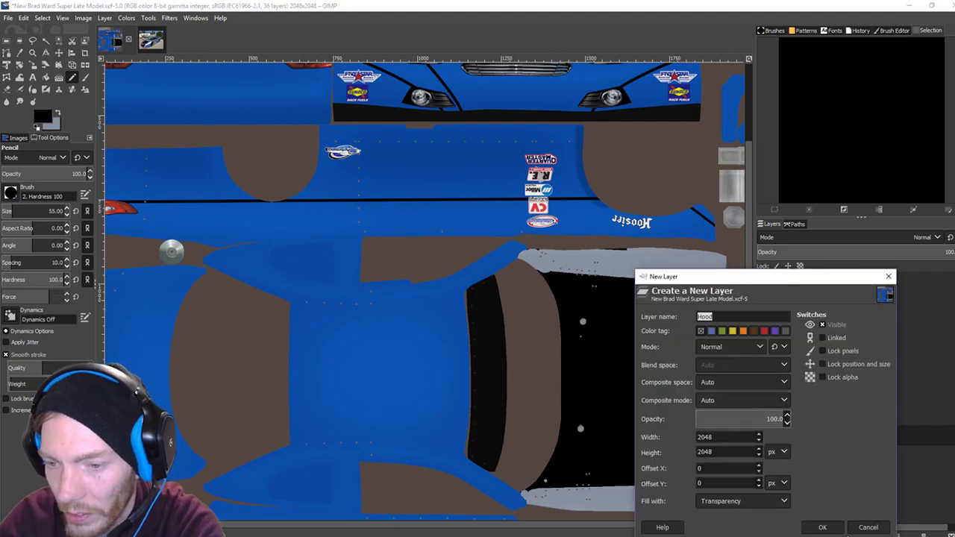
text(Front 2nds)
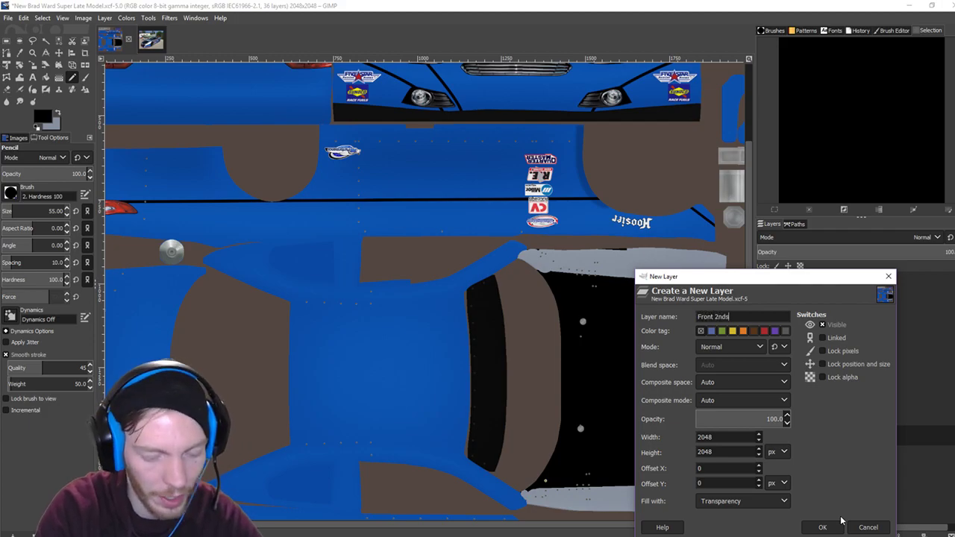
key(BackSpace)
text(st)
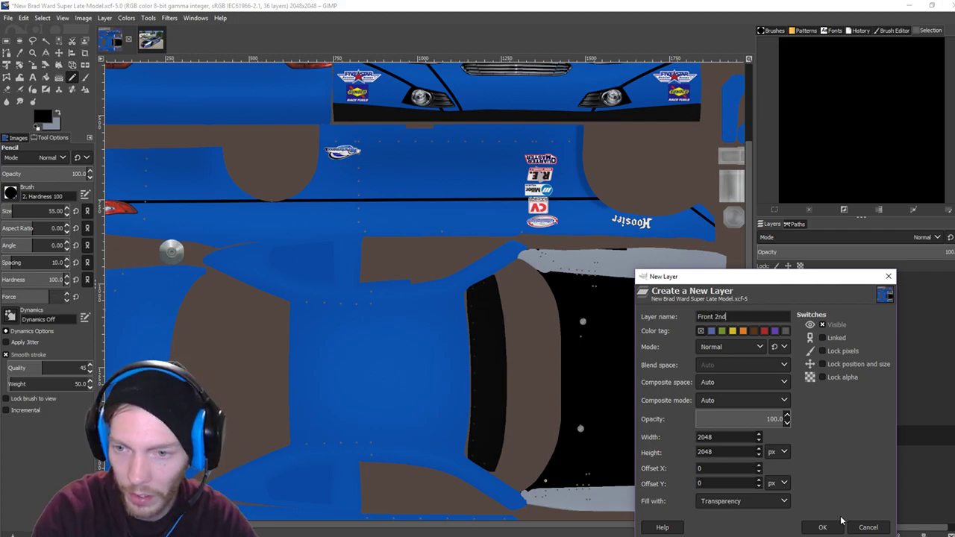
text(ripe)
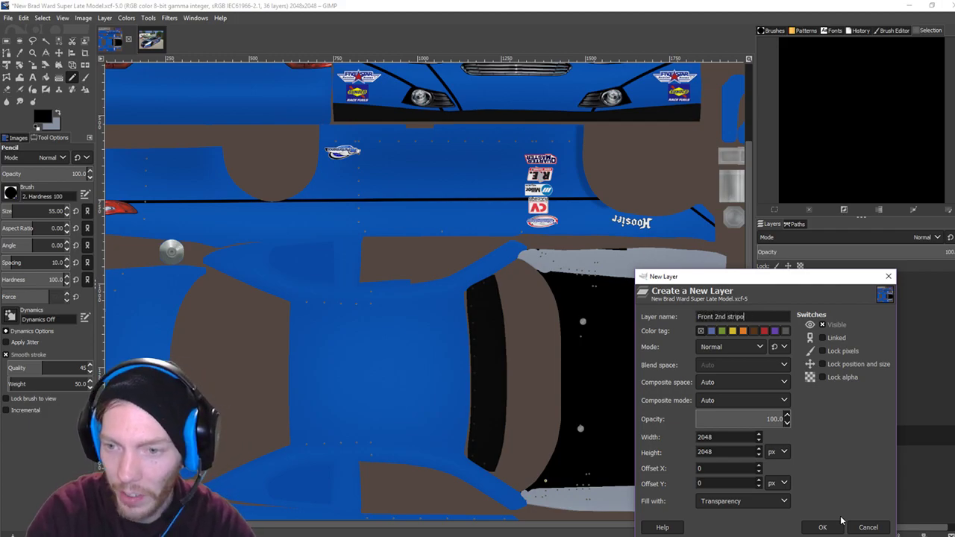
click(822, 527)
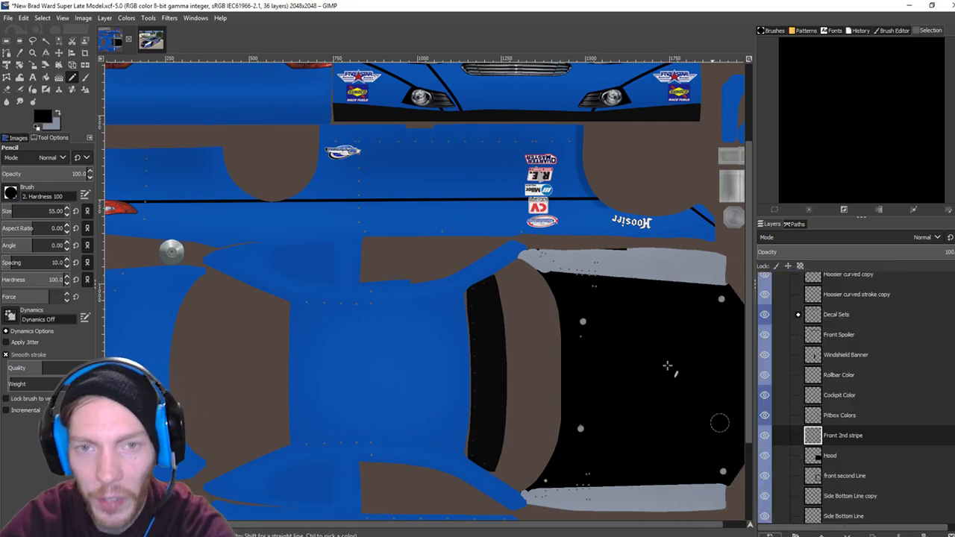
Draw a curved two-anchor path from the bumper's lower edge up past the left headlight.
scroll(602, 456, up, 3)
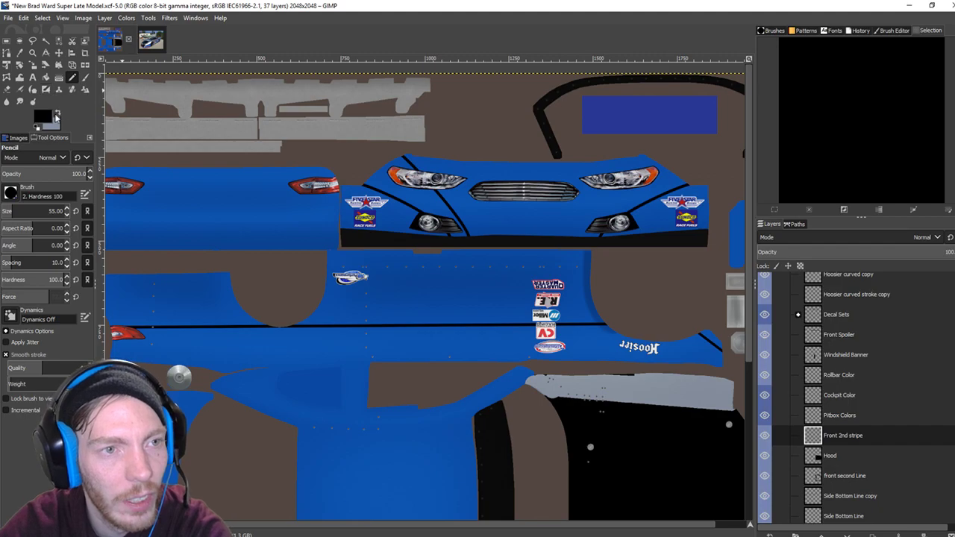
click(7, 53)
click(467, 238)
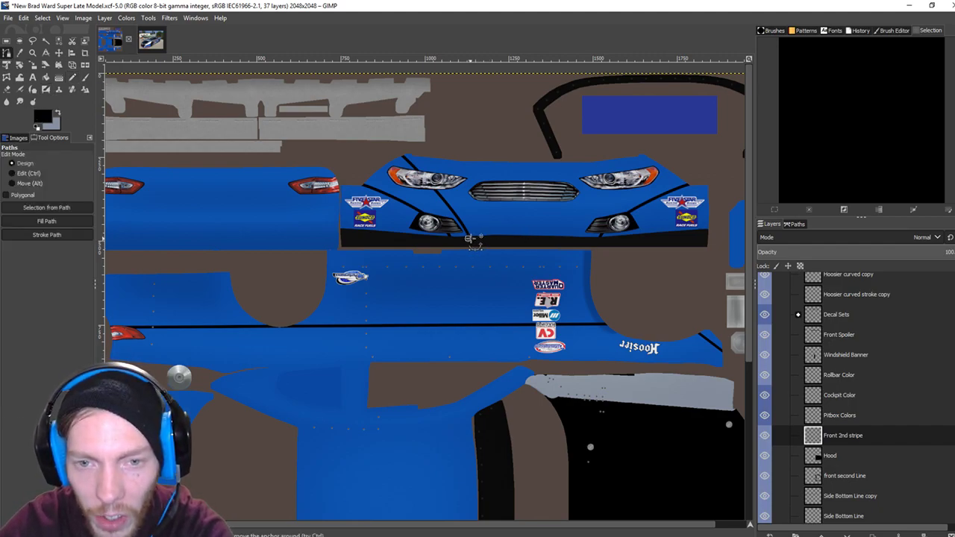
click(404, 154)
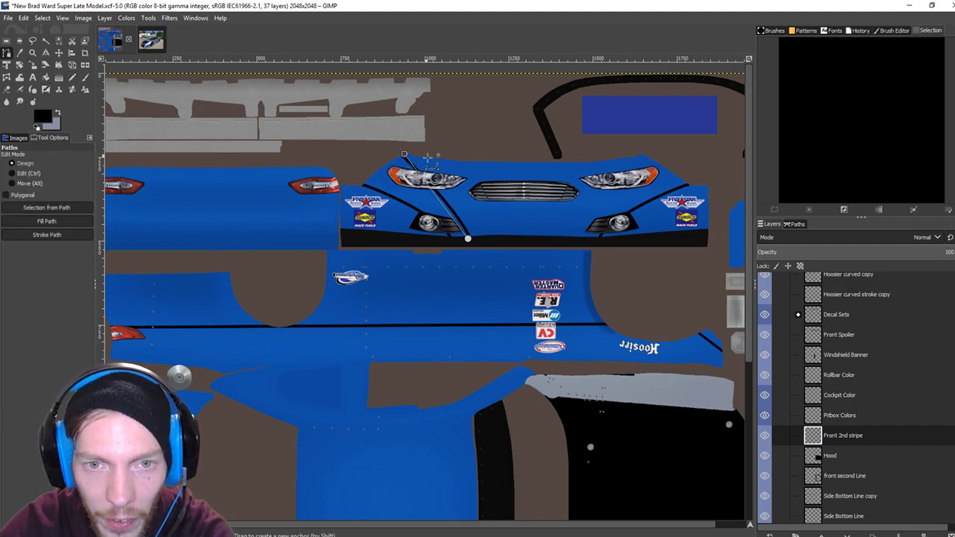
drag(447, 208, 608, 248)
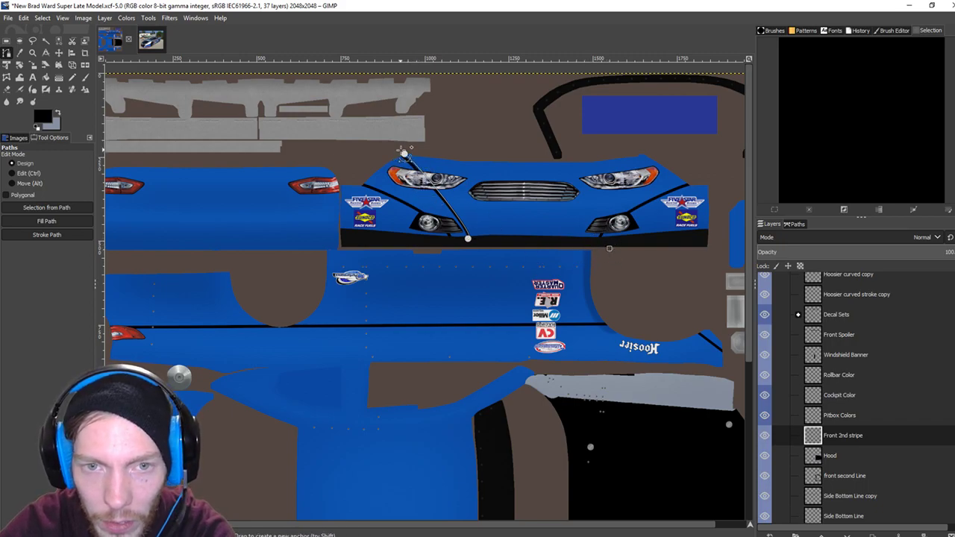
drag(406, 153, 403, 151)
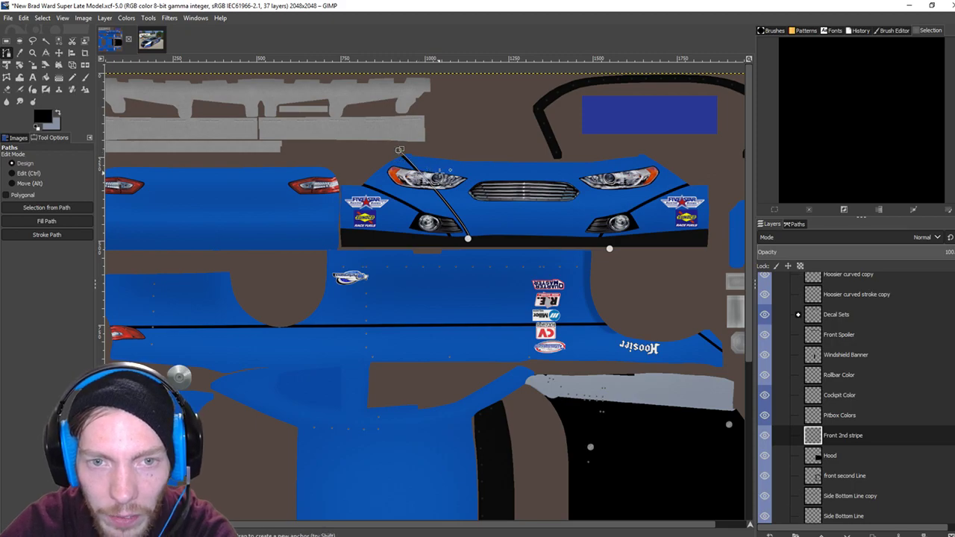
Stroke the path with a 9 px solid black line.
click(42, 234)
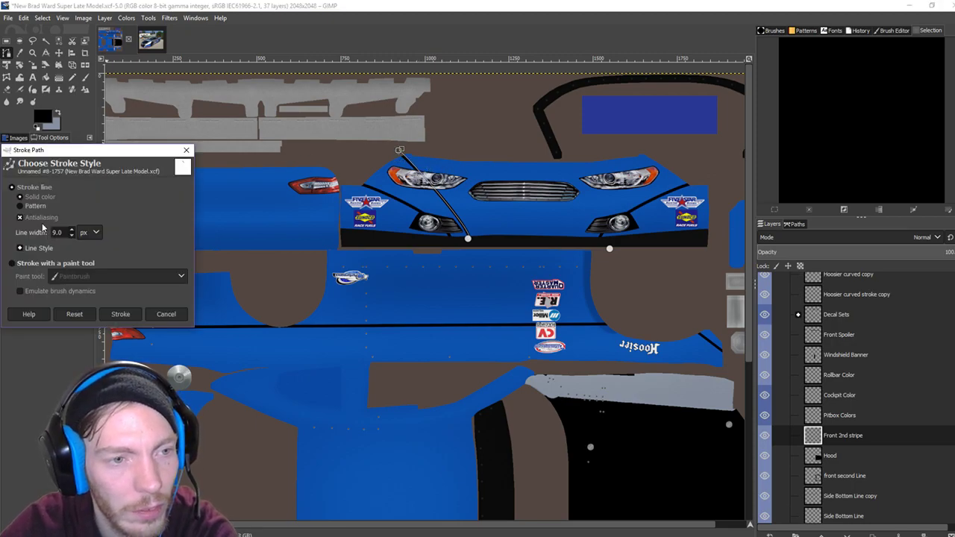
click(133, 316)
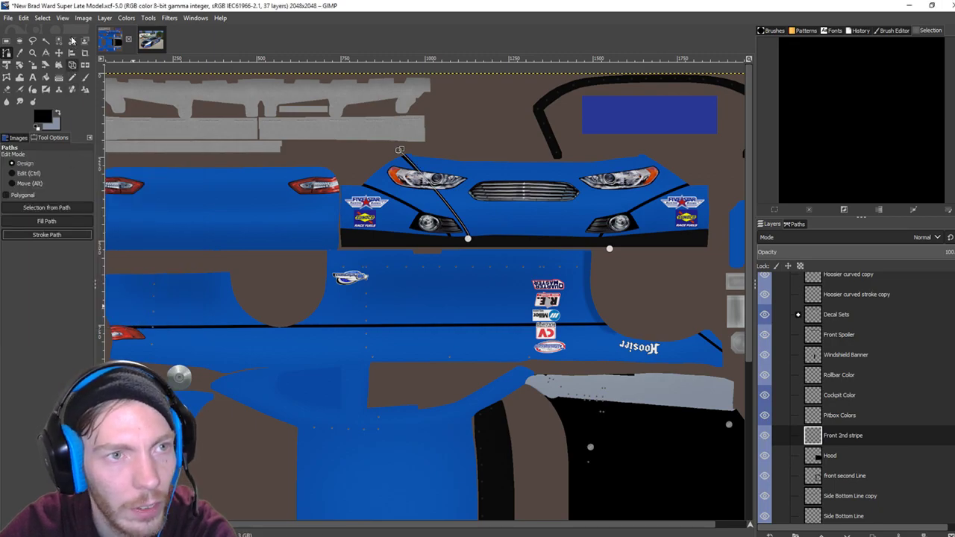
click(104, 18)
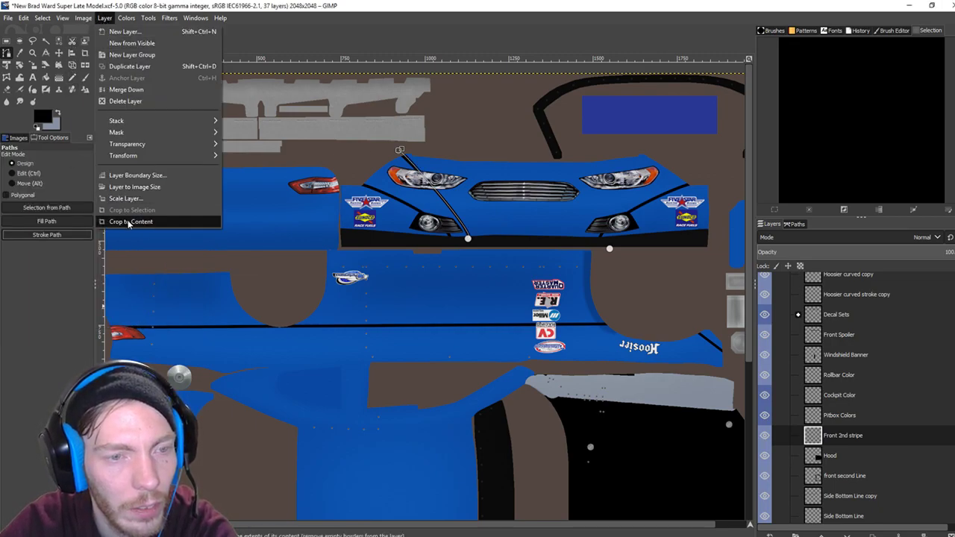
Crop the Front 2nd stripe layer to its content and save the selection to a channel.
click(129, 222)
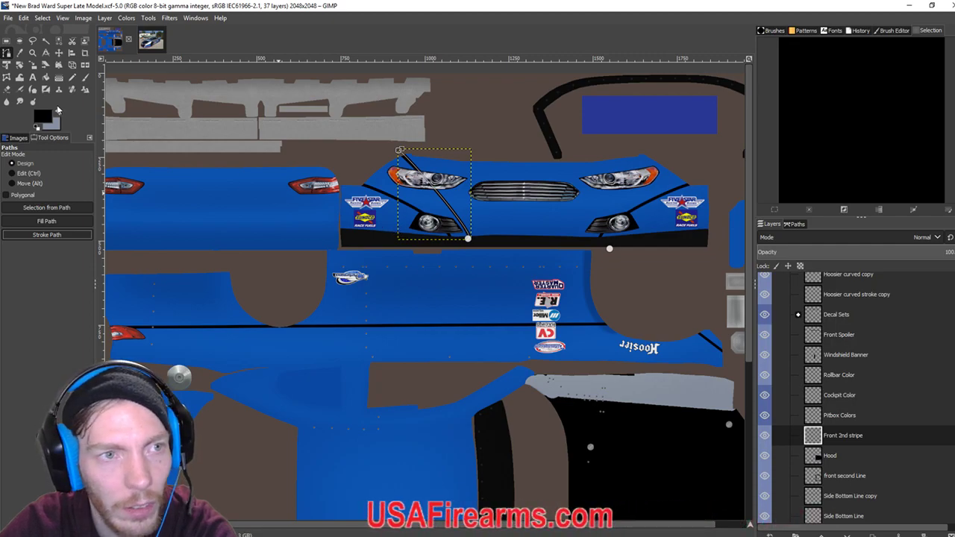
click(44, 19)
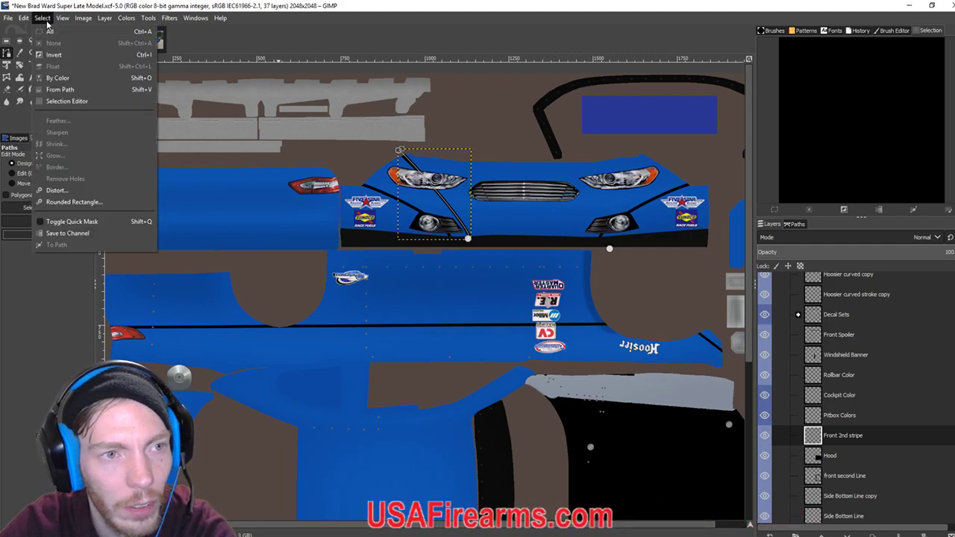
click(80, 234)
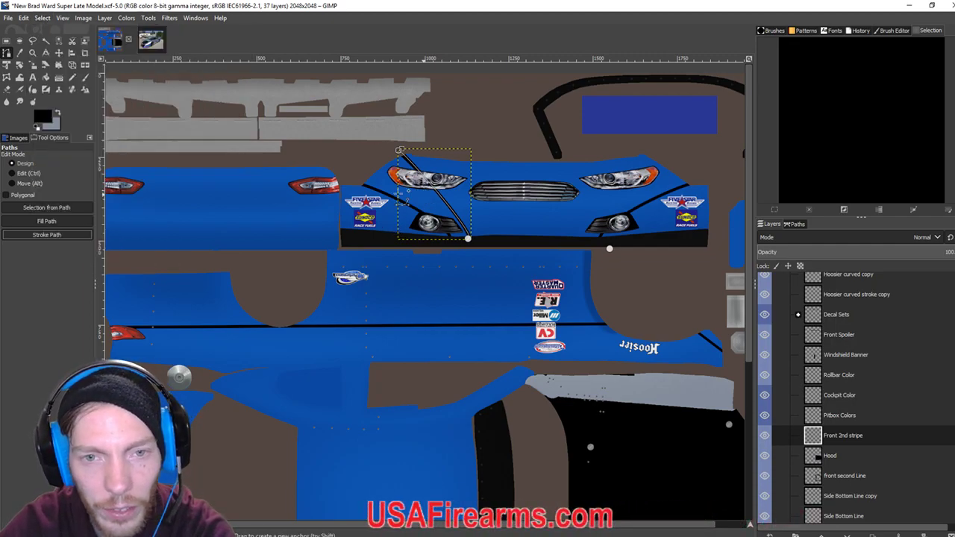
Review the line layers with the Eraser, then export the paint as the car's TGA file.
scroll(854, 492, down, 3)
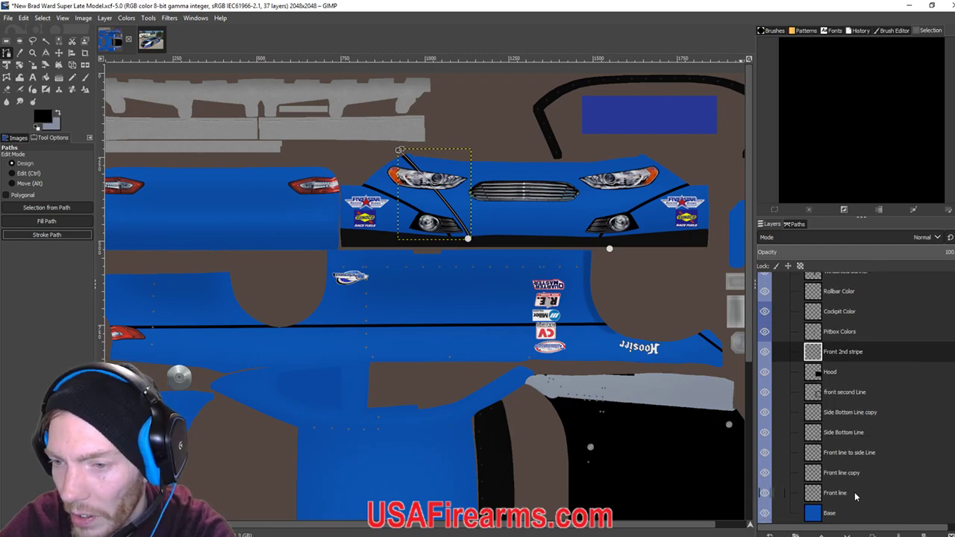
click(845, 432)
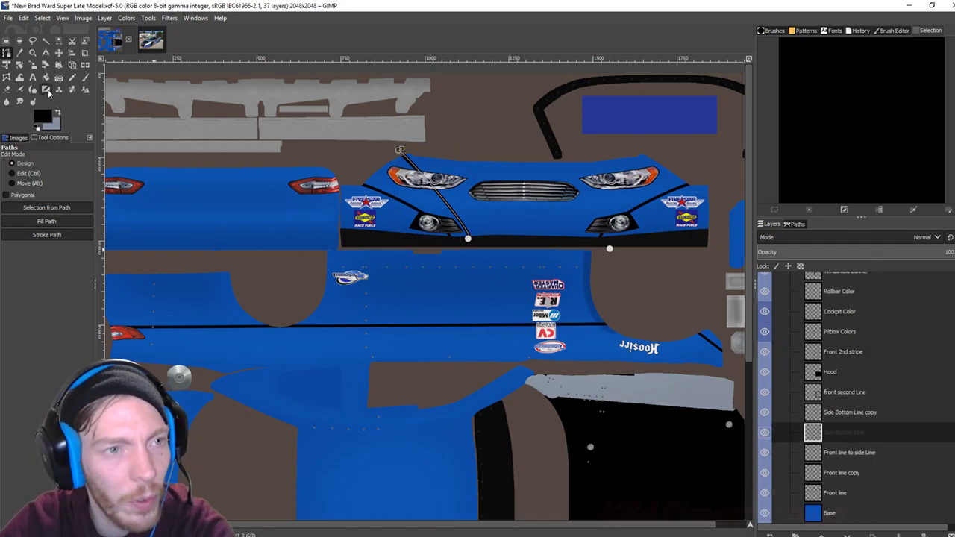
click(8, 89)
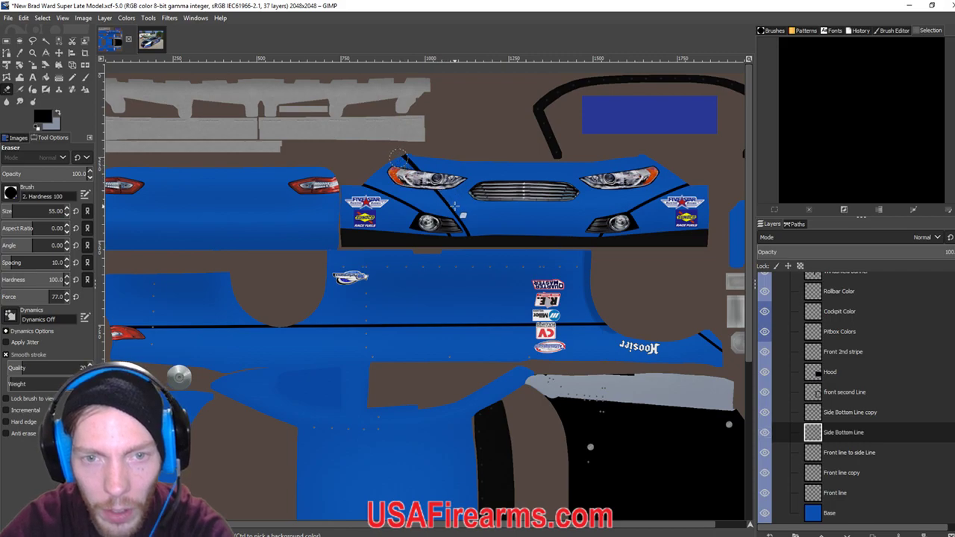
click(840, 452)
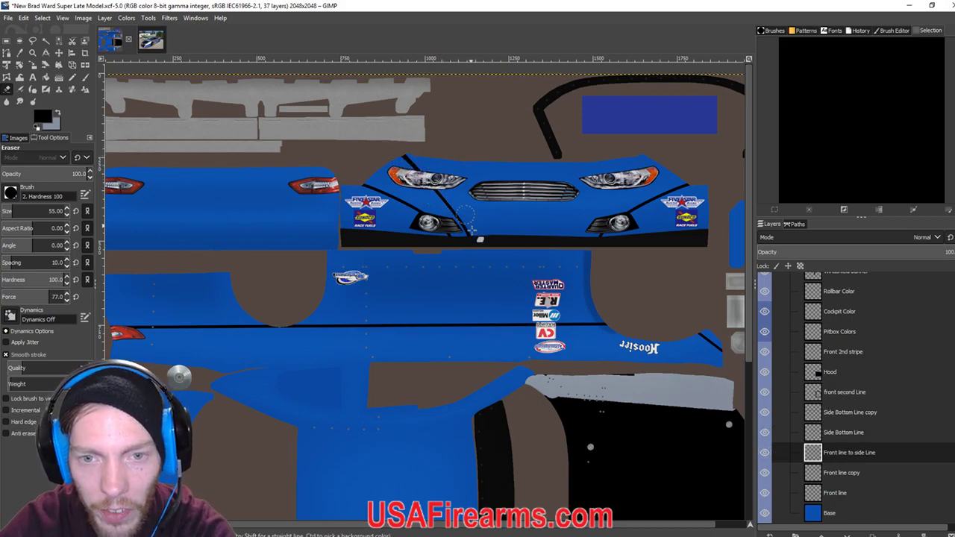
click(842, 472)
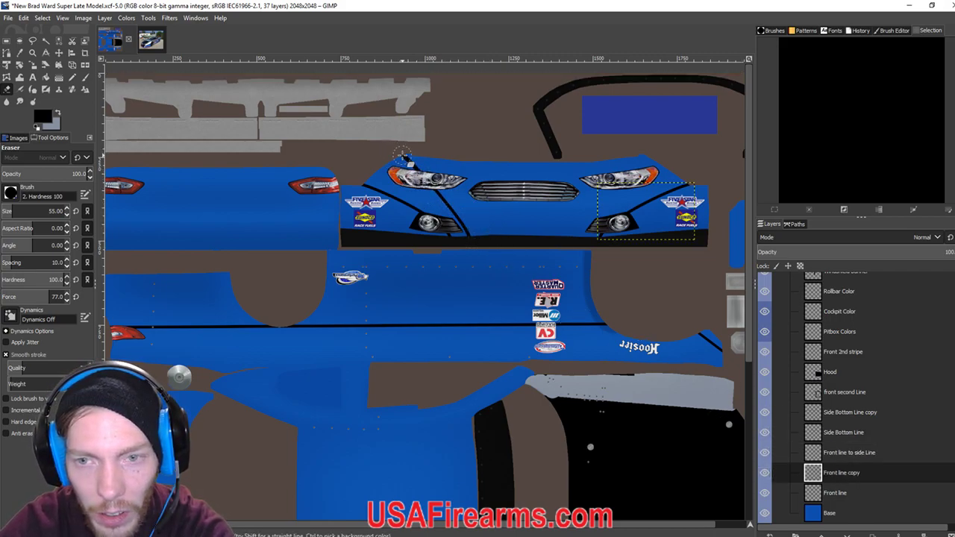
key(Page_Up)
key(Page_Up)
key(Page_Up)
key(Page_Up)
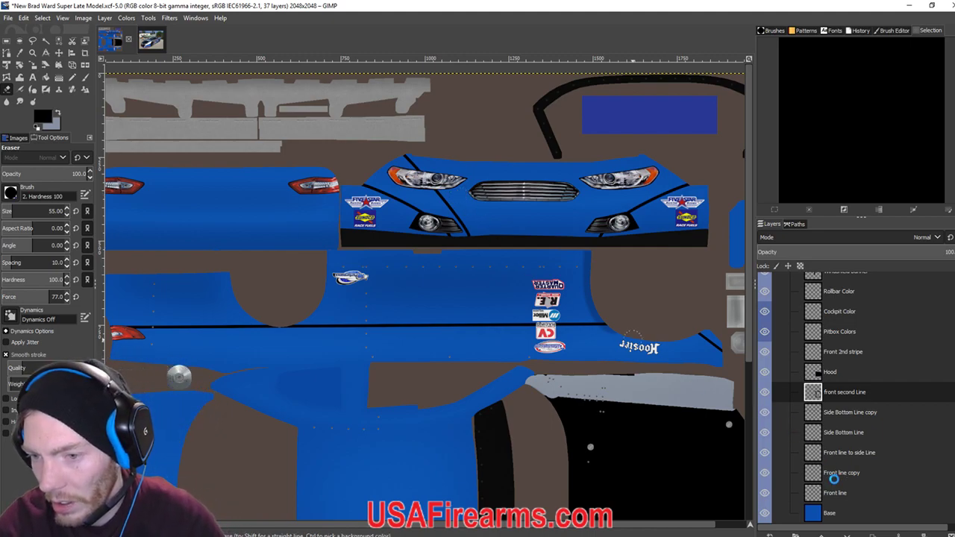
key(ctrl+e)
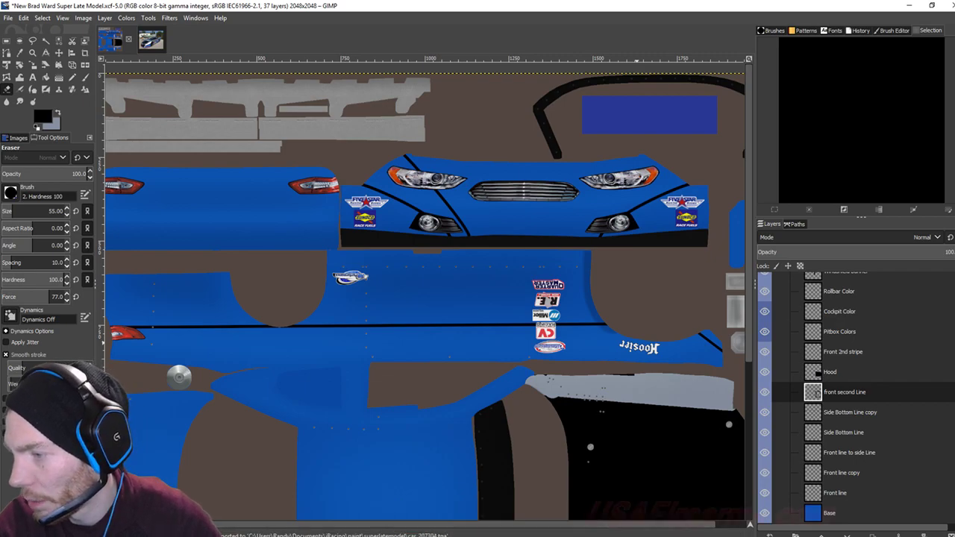
key(alt+Tab)
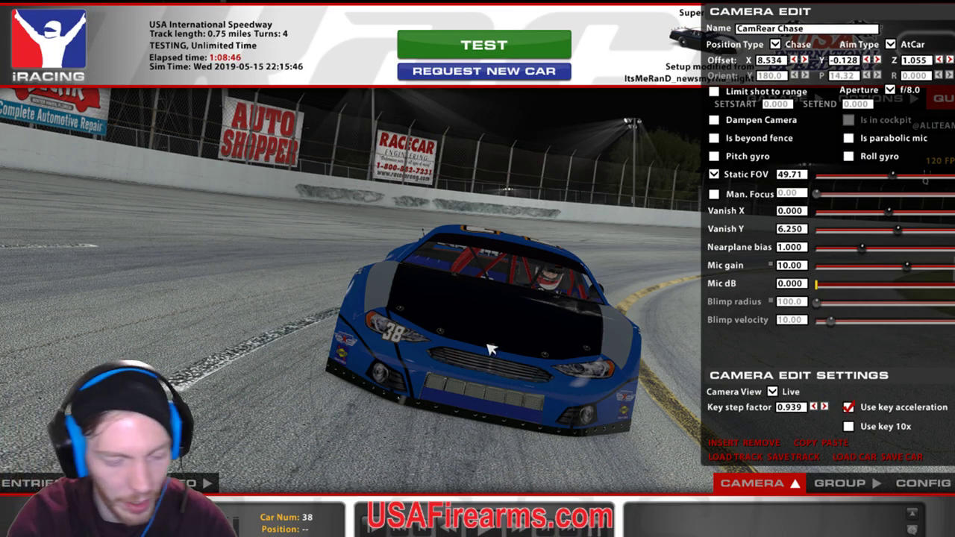
key(ctrl+r)
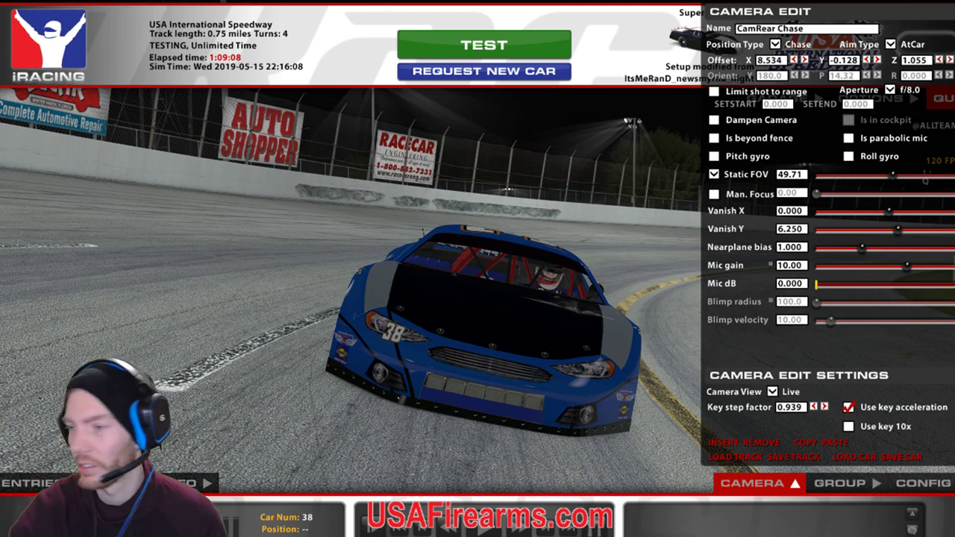
key(alt+Tab)
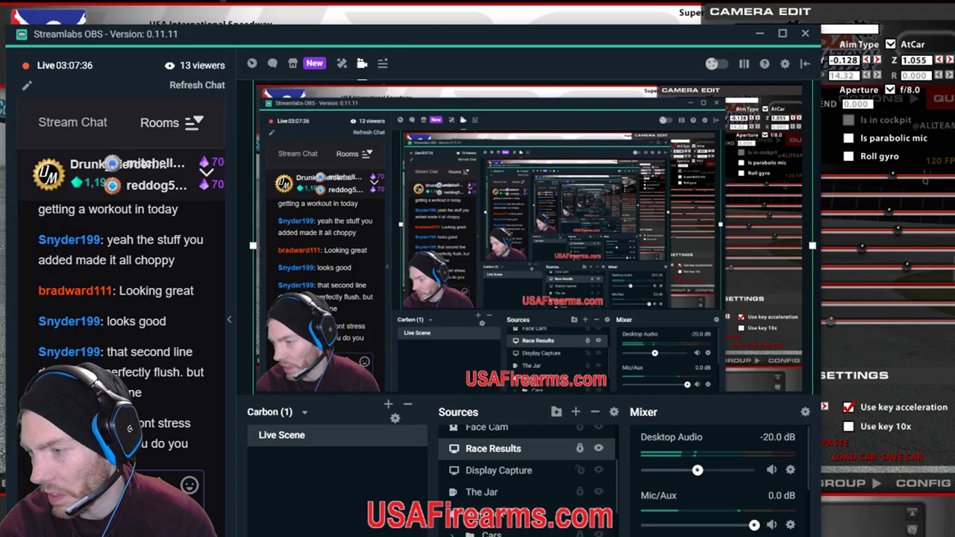
key(alt+Tab)
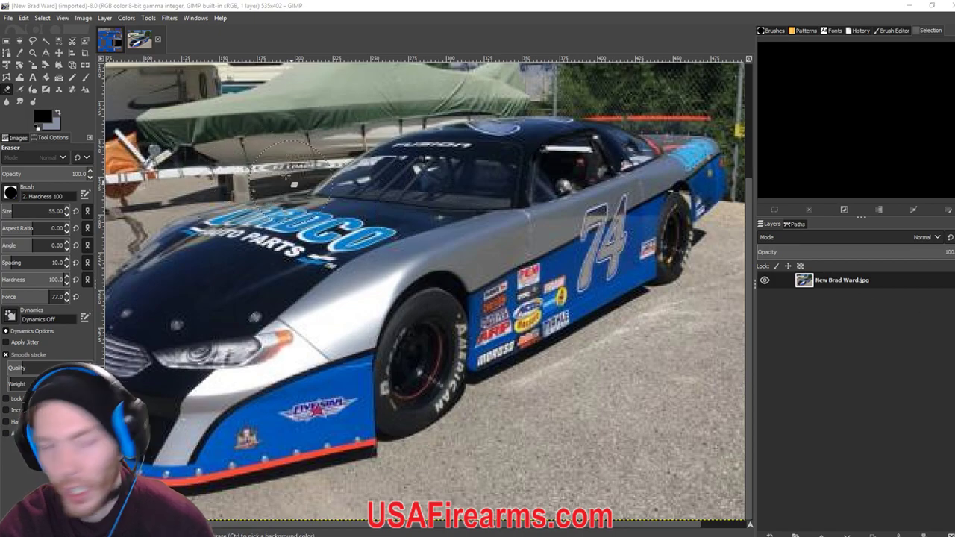
Bring the car texture file back to the front and undo a stray by-colour selection.
click(109, 39)
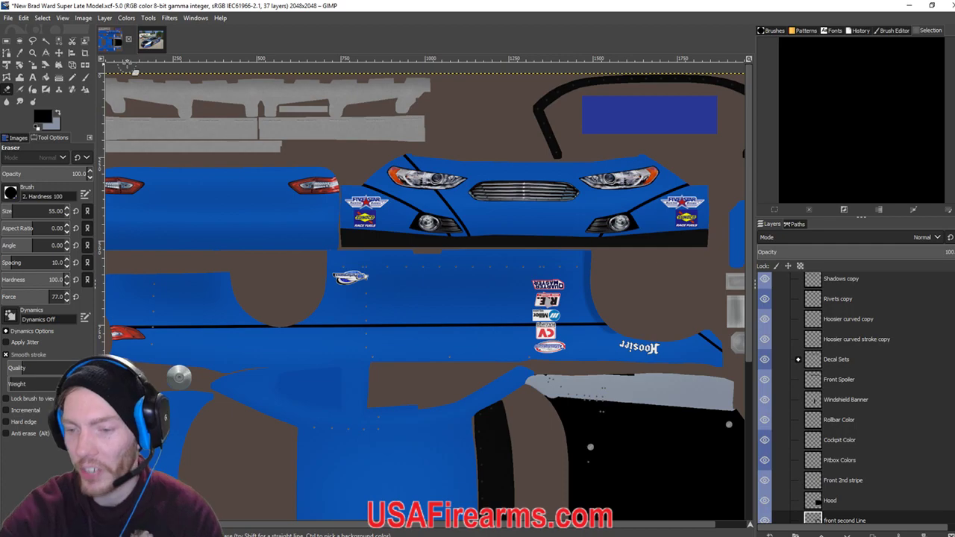
scroll(425, 291, down, 5)
scroll(907, 427, up, 3)
scroll(879, 426, down, 5)
scroll(879, 426, up, 6)
scroll(521, 367, up, 5)
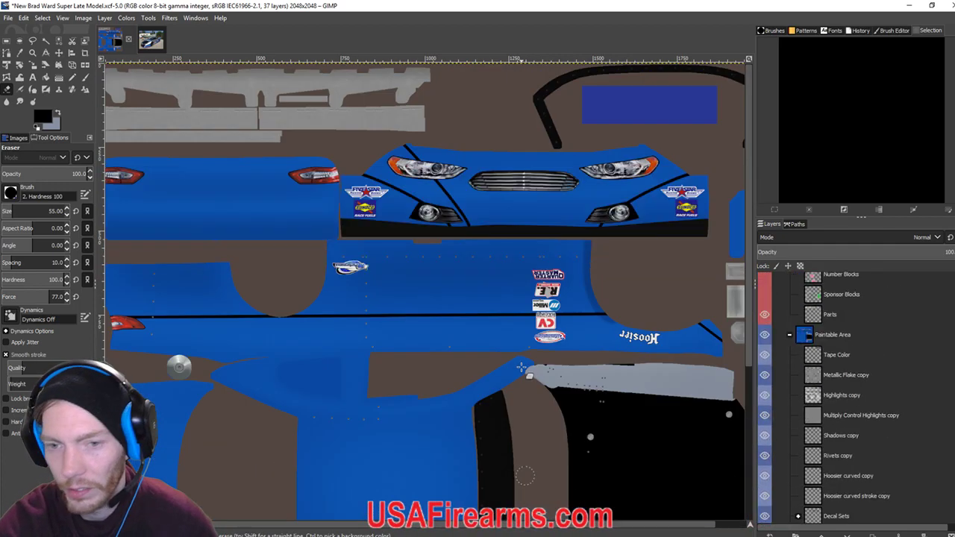
click(45, 41)
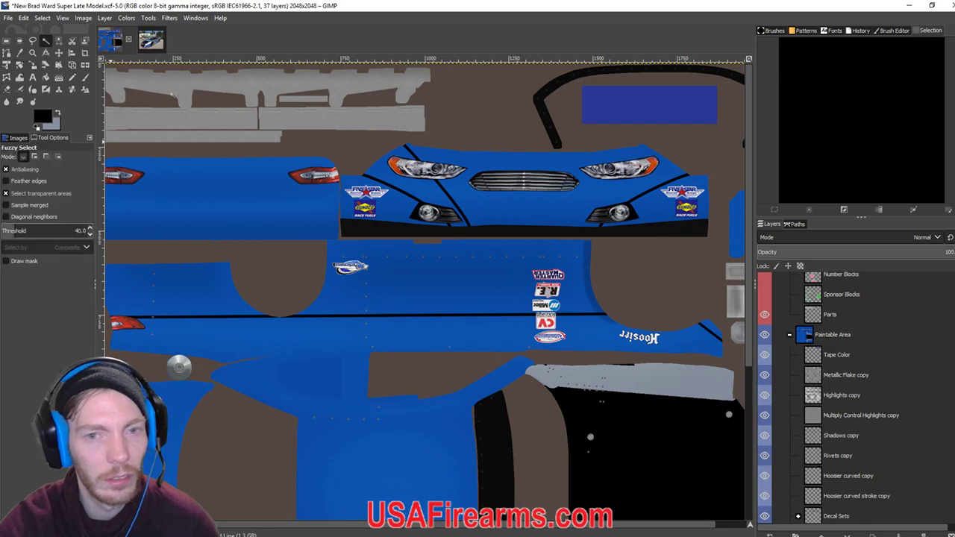
click(440, 183)
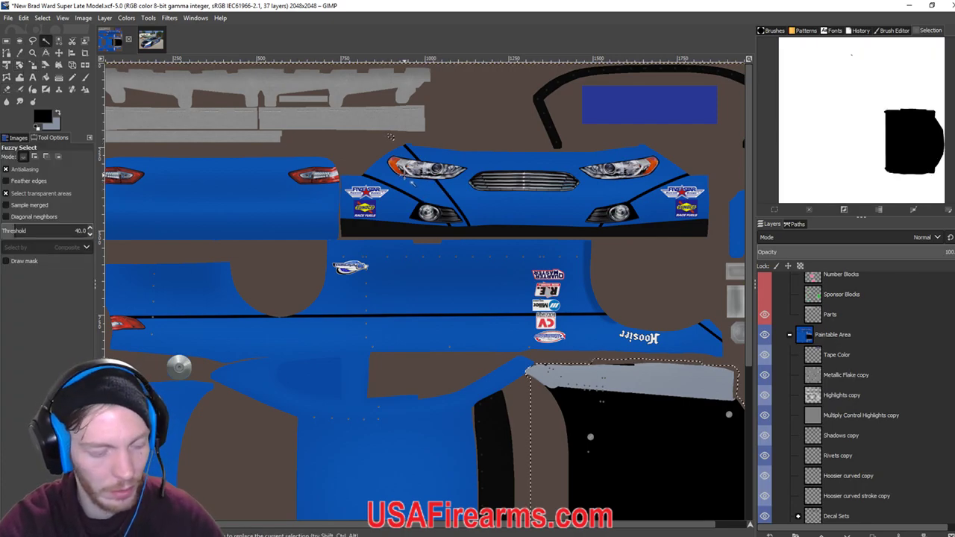
key(ctrl+z)
Make Front 2nd stripe the active layer and select its diagonal stripe by the left headlight with Alpha to Selection.
scroll(832, 418, down, 3)
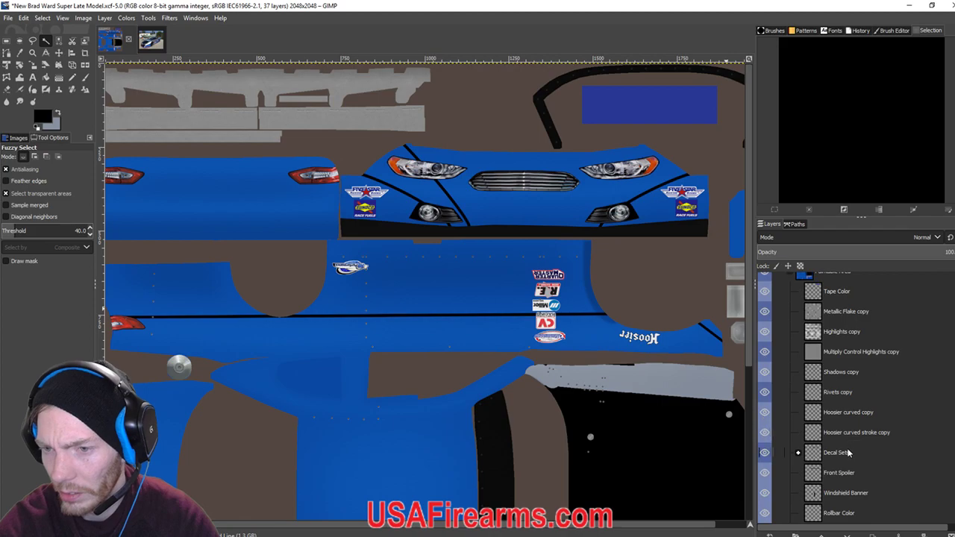
scroll(852, 445, up, 4)
scroll(852, 446, down, 15)
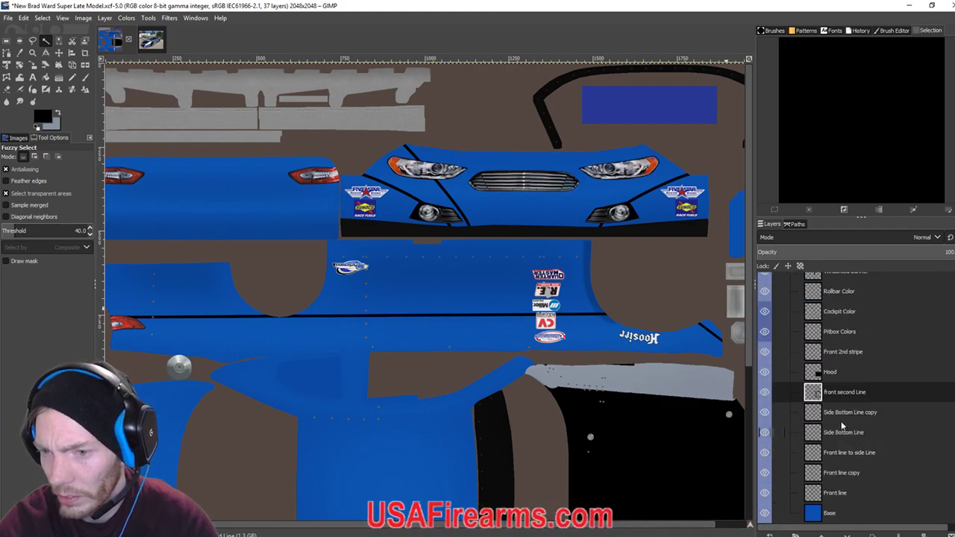
alt+click(838, 355)
click(446, 191)
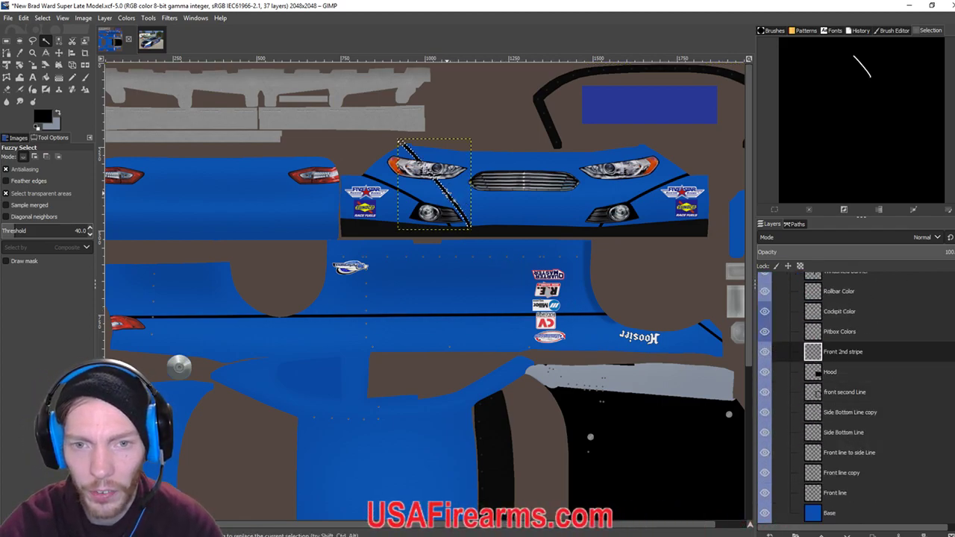
click(82, 17)
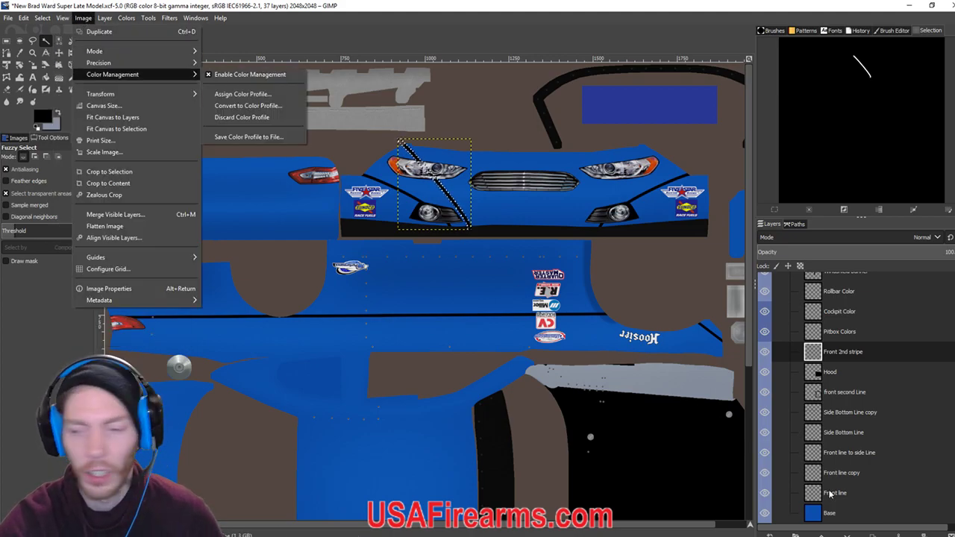
click(836, 361)
right_click(830, 367)
click(869, 326)
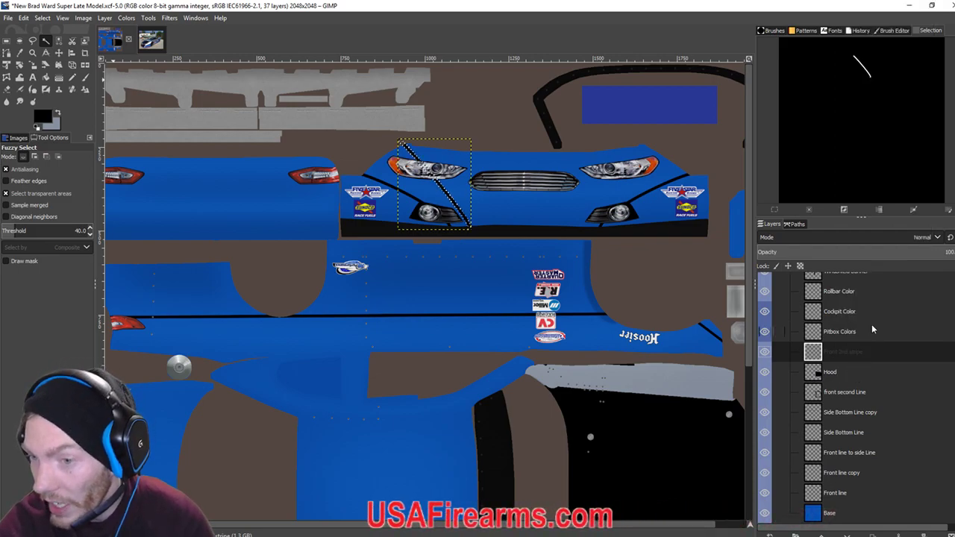
click(105, 18)
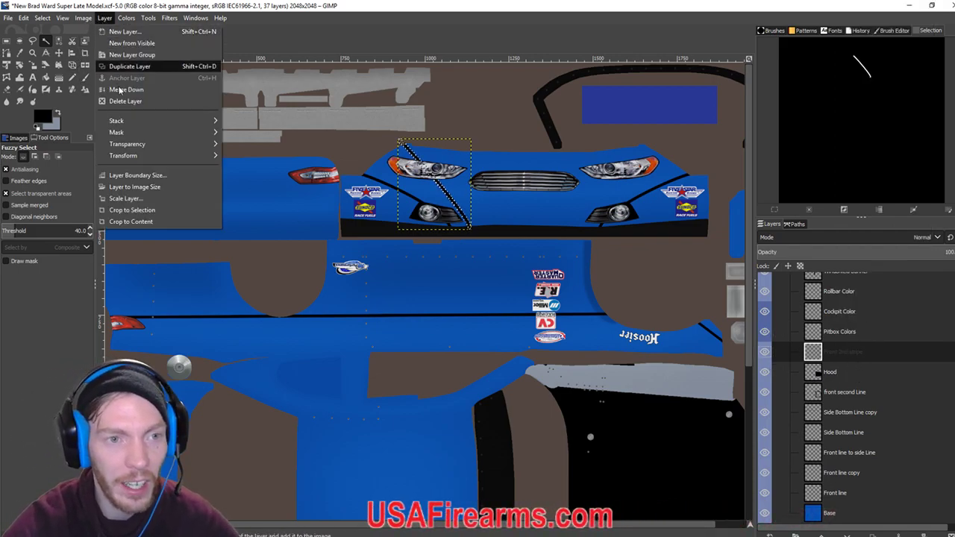
Crop the Front 2nd stripe layer to its content and duplicate it.
click(149, 220)
click(105, 18)
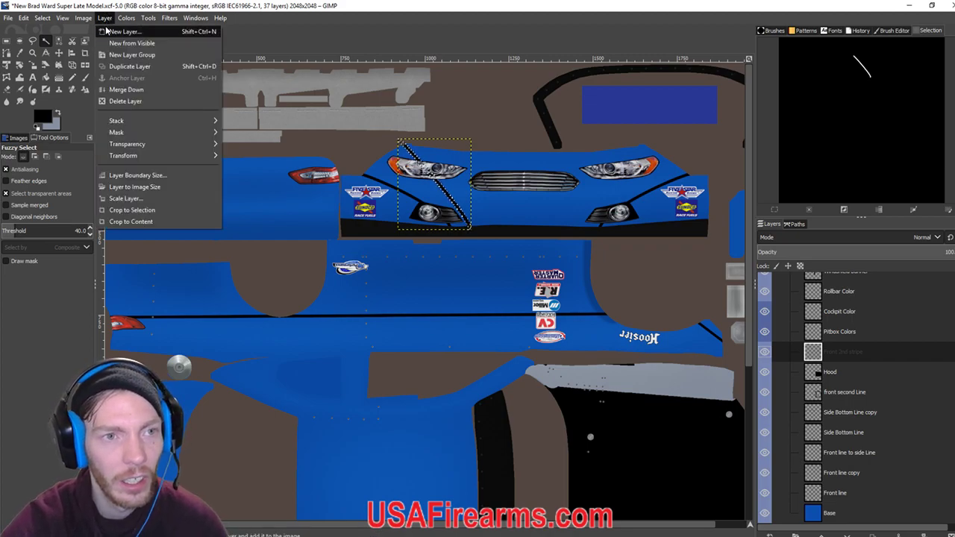
click(129, 66)
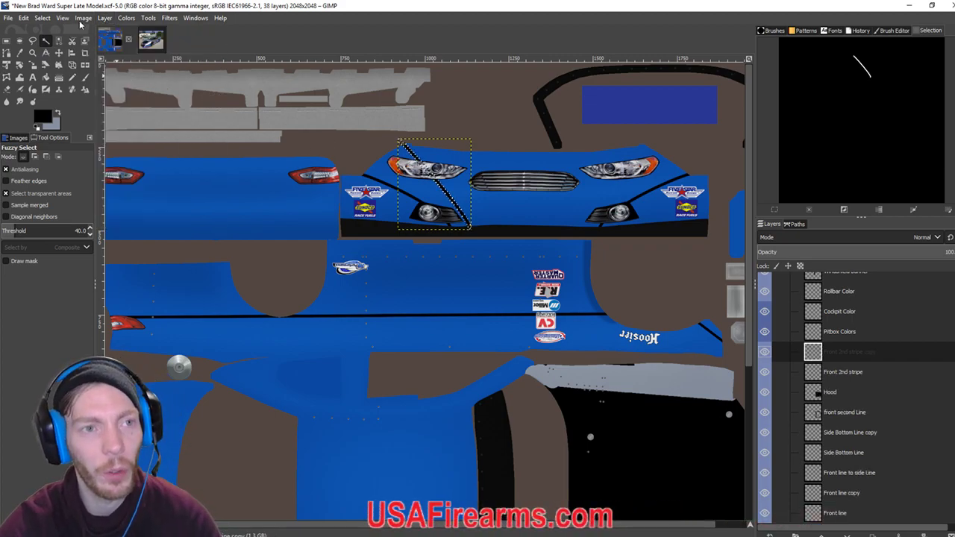
Flip the copied stripe vertically so it crosses the original in an X by the left headlight.
click(102, 17)
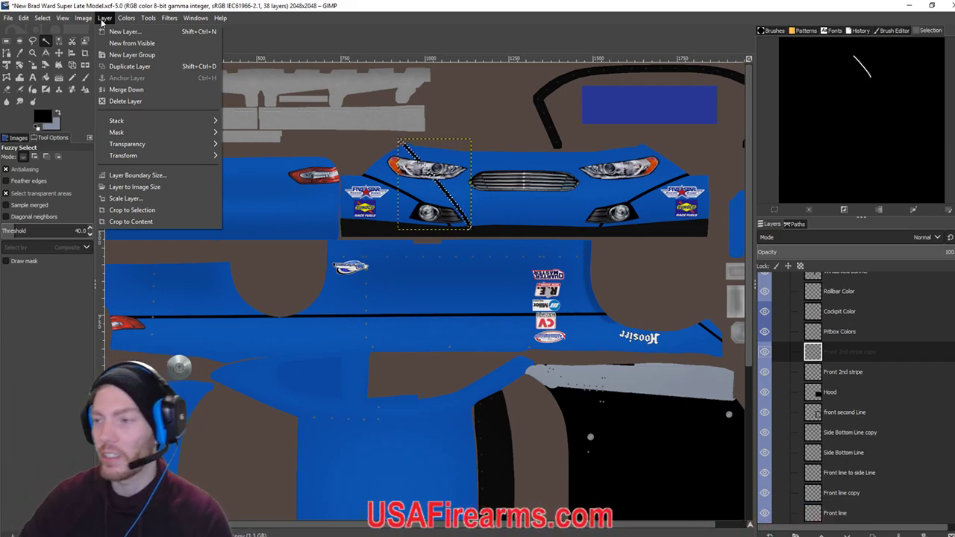
mouse_move(124, 18)
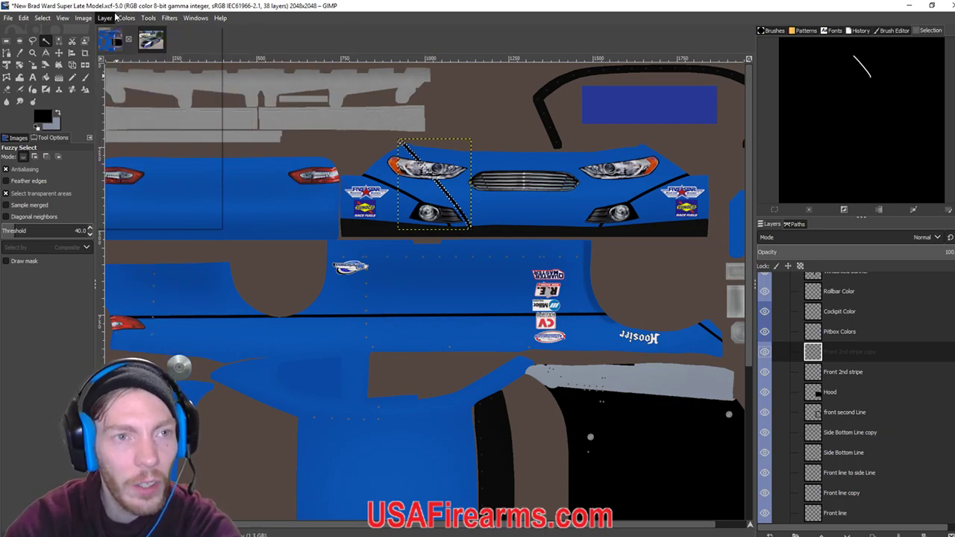
click(149, 18)
mouse_move(168, 43)
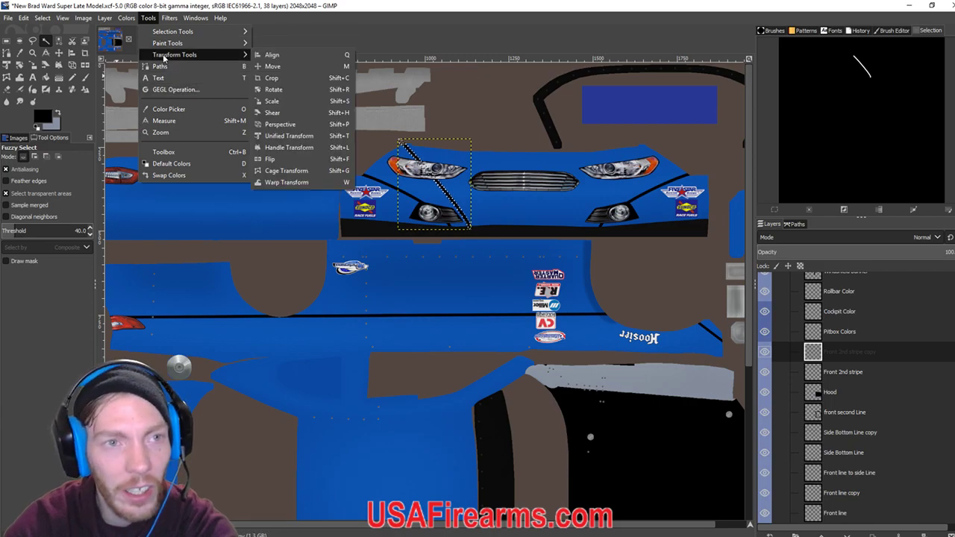
mouse_move(124, 20)
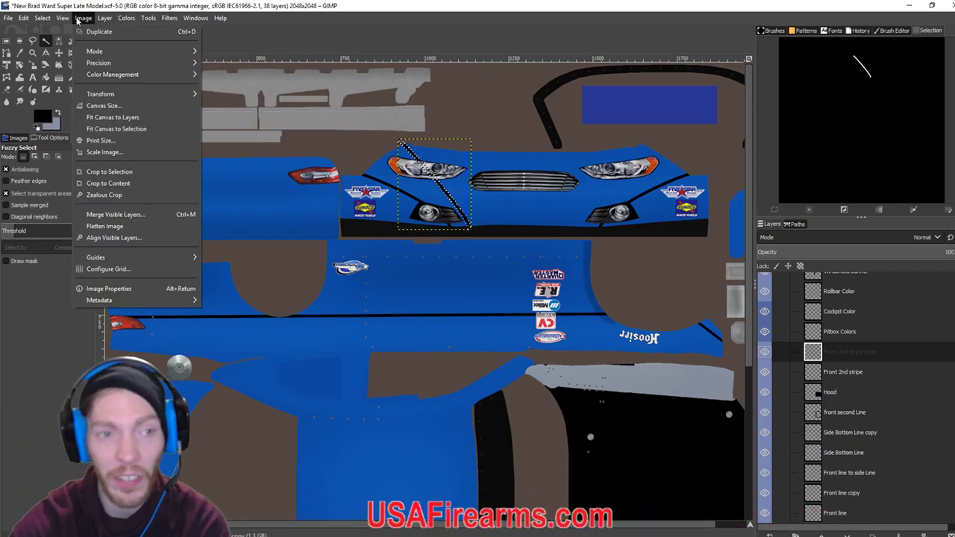
mouse_move(135, 74)
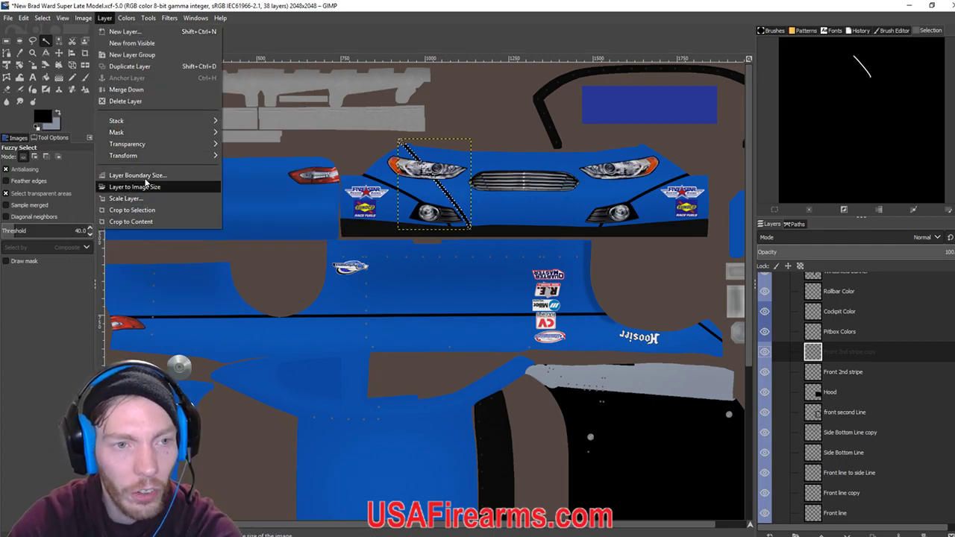
mouse_move(148, 156)
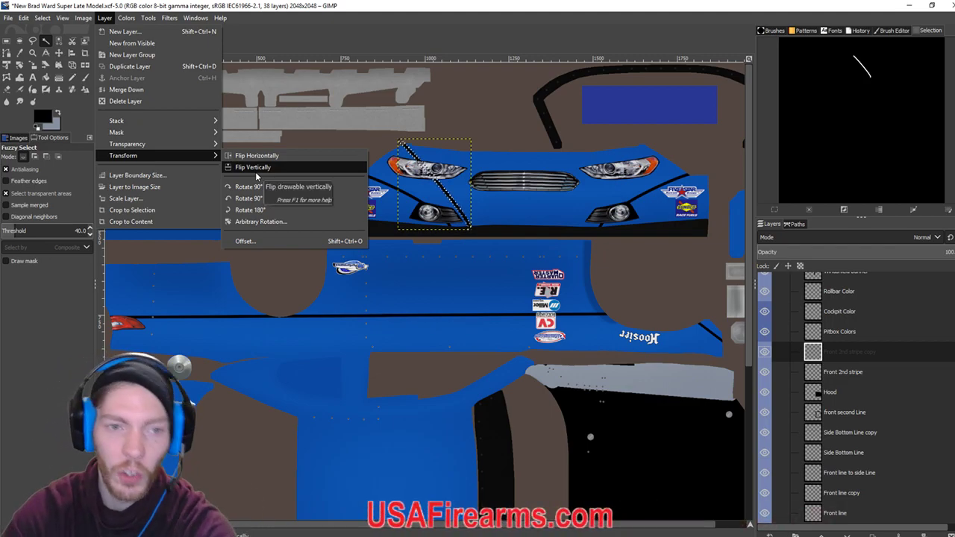
click(256, 168)
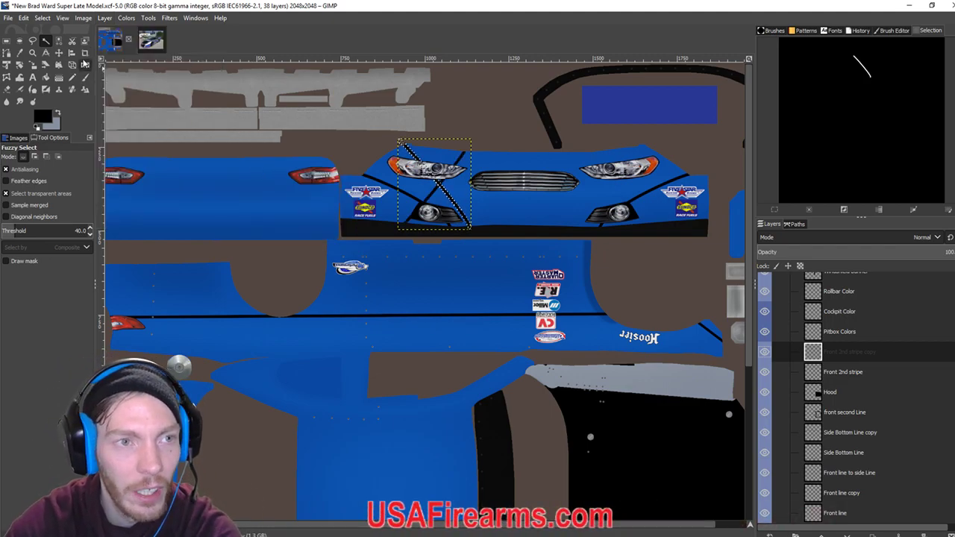
click(58, 53)
click(42, 17)
Nudge the flipped stripe copy right with the arrow keys until it sits beside the right headlight.
key(Escape)
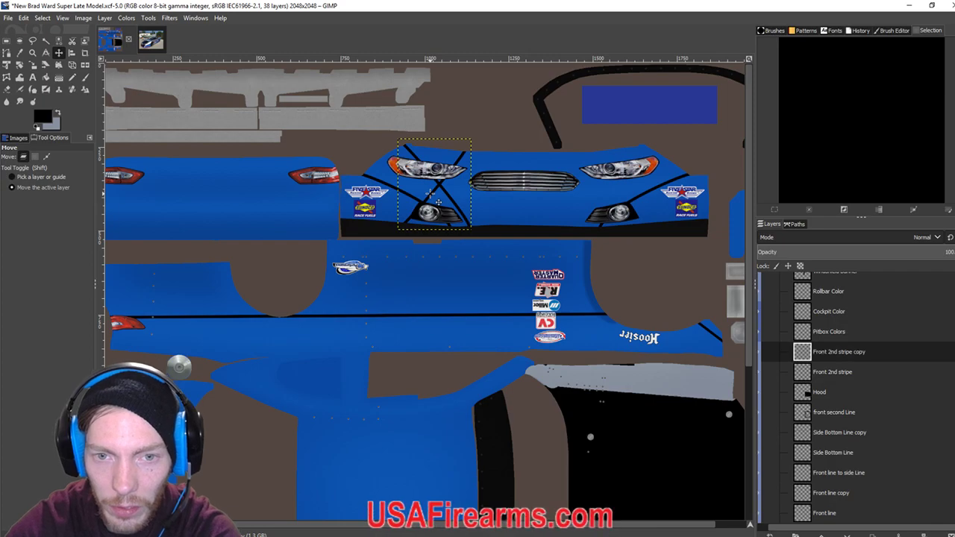
key(Right)
key(Right)
key(Right)
key(Right)
key(Right)
key(Right)
key(Right)
key(Right)
key(Right)
key(Right)
key(Right)
key(Right)
key(Right)
key(Right)
key(Right)
key(Right)
key(Right)
key(Right)
key(Right)
key(Right)
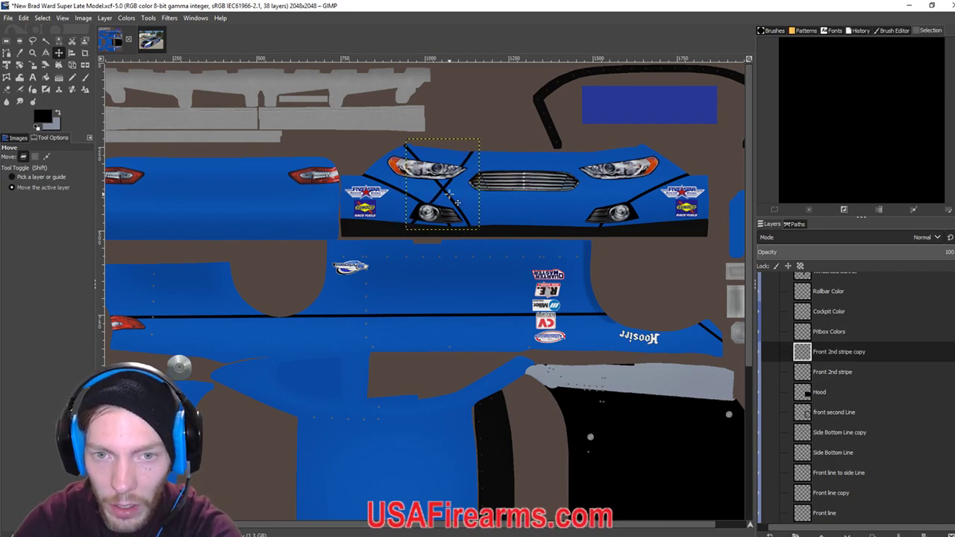
key(Right)
key(Right)
key(Right)
key(Right)
key(Right)
key(Right)
key(Right)
key(Right)
key(Right)
key(Right)
key(Right)
key(Right)
key(Right)
key(Right)
key(Right)
key(Right)
key(Right)
key(Right)
key(Right)
key(Right)
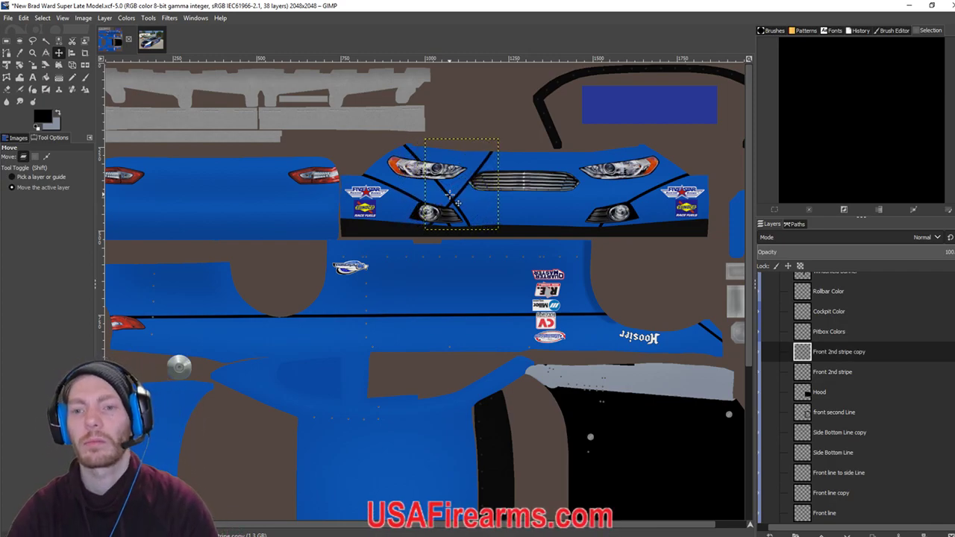
key(Right)
key(Right)
key(Right)
key(Right)
key(Right)
key(Right)
key(Right)
key(Right)
key(Right)
key(Right)
key(Right)
key(Right)
key(Right)
key(Right)
key(Right)
key(Right)
key(Right)
key(Right)
key(Right)
key(Right)
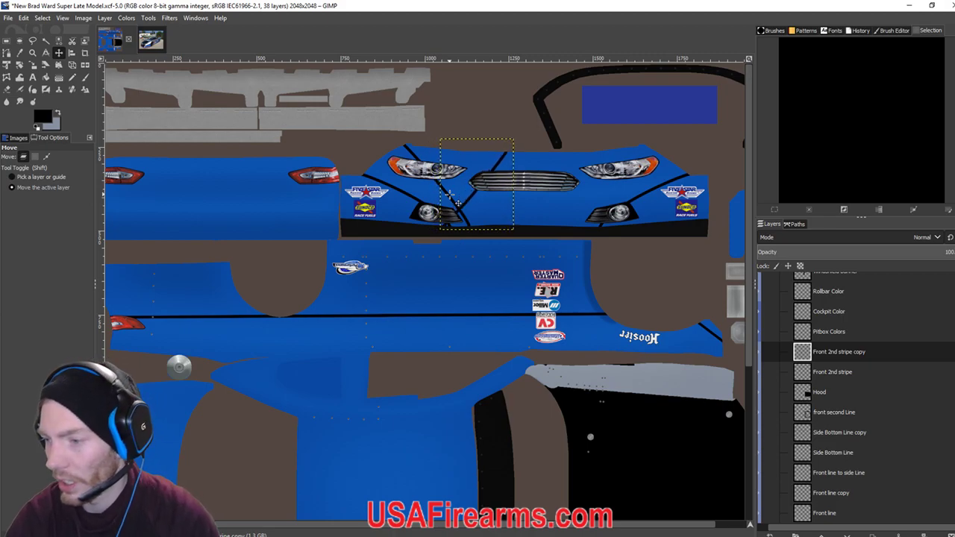
key(Right)
key(Right)
key(Right)
key(Right)
key(Right)
key(Right)
key(Right)
key(Right)
key(Right)
key(Right)
key(Right)
key(Right)
key(Right)
key(Right)
key(Right)
key(Right)
key(Right)
key(Right)
key(Right)
key(Right)
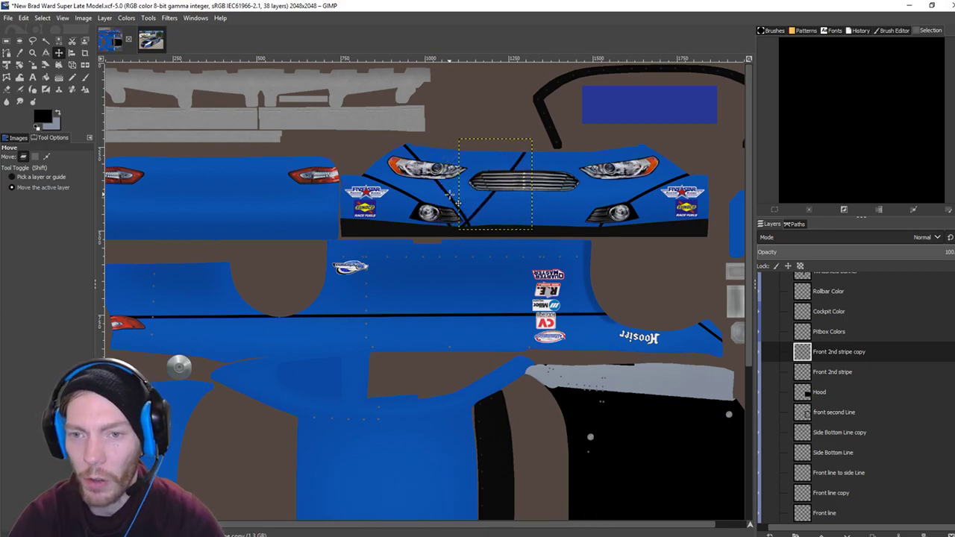
key(Right)
key(Right)
key(Right)
key(Right)
key(Right)
key(Right)
key(Right)
key(Right)
key(Right)
key(Right)
key(Right)
key(Right)
key(Right)
key(Right)
key(Right)
key(Right)
key(Right)
key(Right)
key(Right)
key(Right)
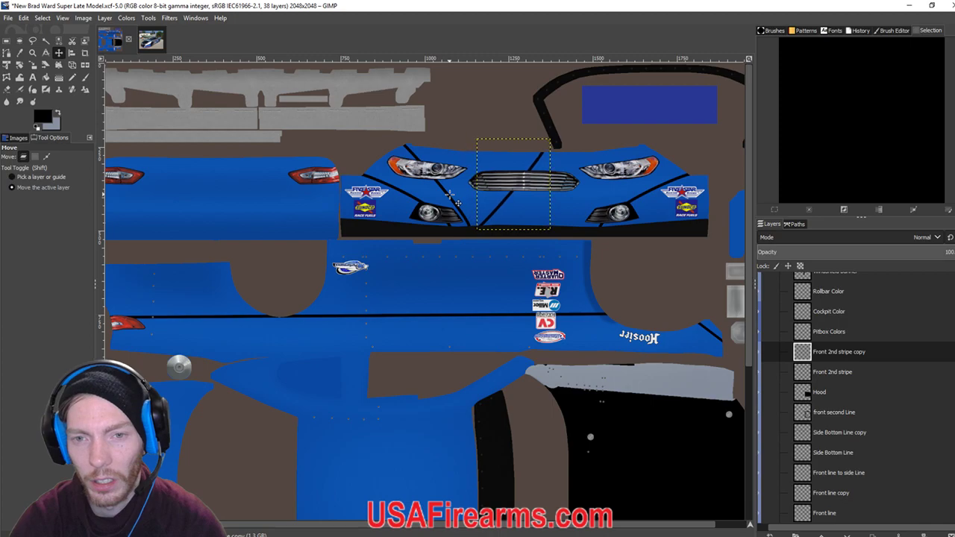
key(Right)
key(Right)
key(Right)
key(Right)
key(Right)
key(Right)
key(Right)
key(Right)
key(Right)
key(Right)
key(Right)
key(Right)
key(Right)
key(Right)
key(Right)
key(Right)
key(Right)
key(Right)
key(Right)
key(Right)
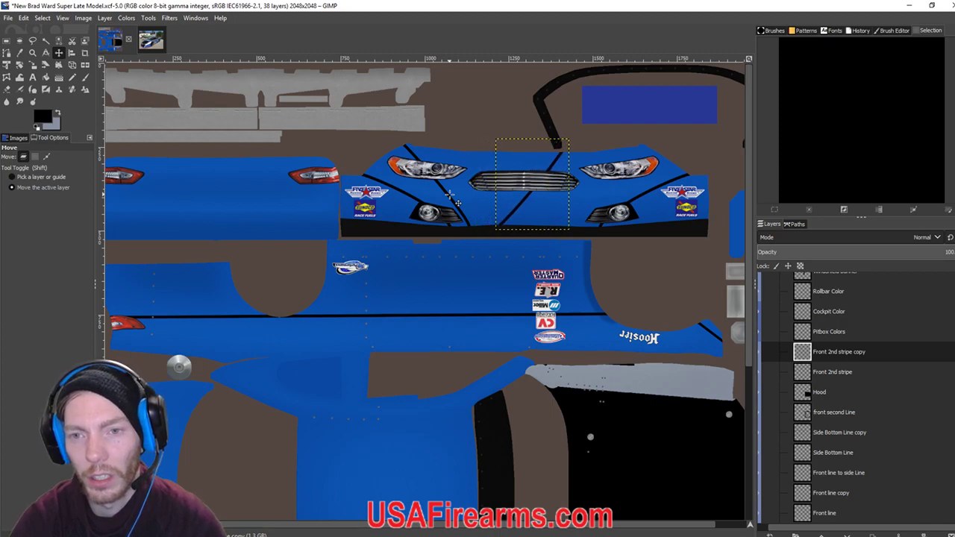
key(Right)
key(Right)
key(Right)
key(Right)
key(Right)
key(Right)
key(Right)
key(Right)
key(Right)
key(Right)
key(Right)
key(Right)
key(Right)
key(Right)
key(Right)
key(Right)
key(Right)
key(Right)
key(Right)
key(Right)
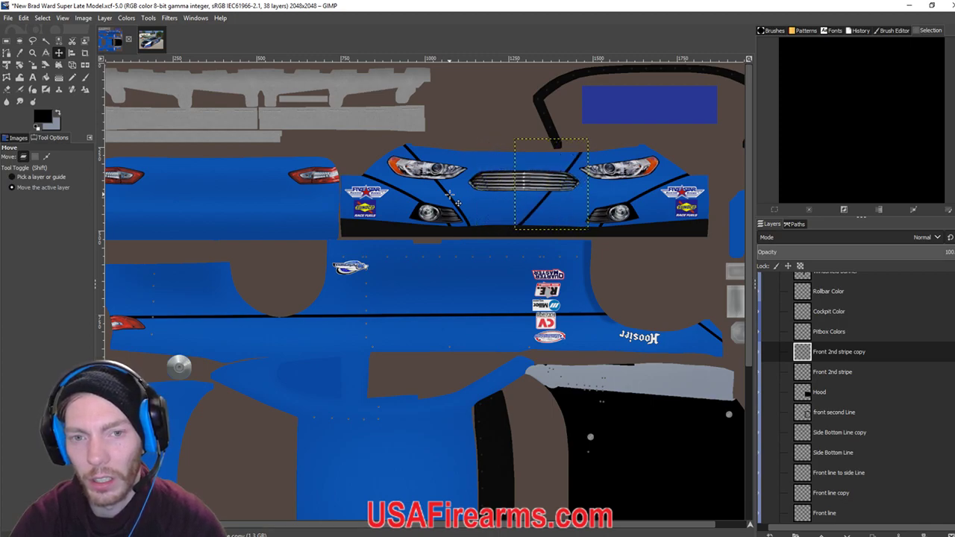
key(Right)
key(Right)
key(Right)
key(Right)
key(Right)
key(Right)
key(Right)
key(Right)
key(Right)
key(Right)
key(Right)
key(Right)
key(Right)
key(Right)
key(Right)
key(Right)
key(Right)
key(Right)
key(Right)
key(Right)
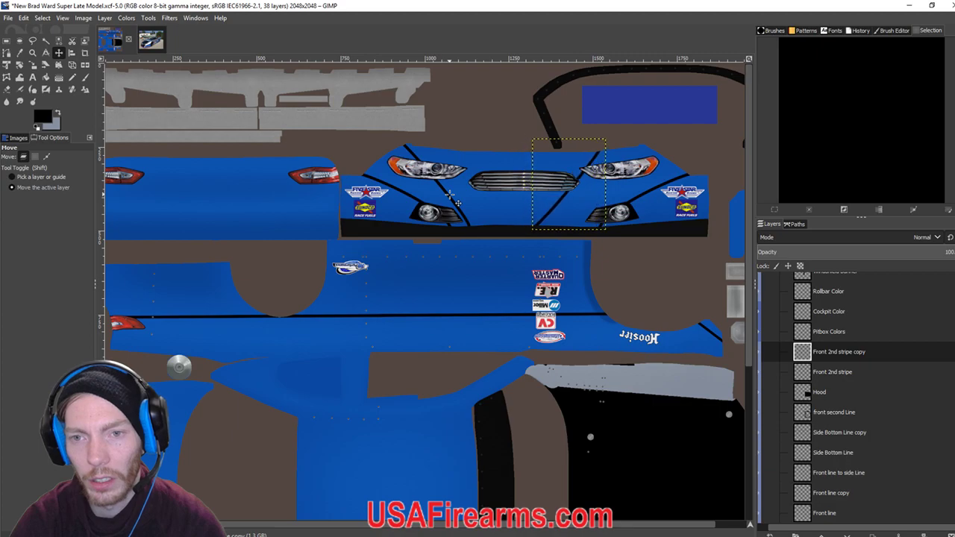
key(Right)
key(Right)
key(Right)
key(Right)
key(Right)
key(Right)
key(Right)
key(Right)
key(Right)
key(Right)
key(Right)
key(Right)
key(Right)
key(Right)
key(Right)
key(Right)
key(Right)
key(Right)
key(Right)
key(Right)
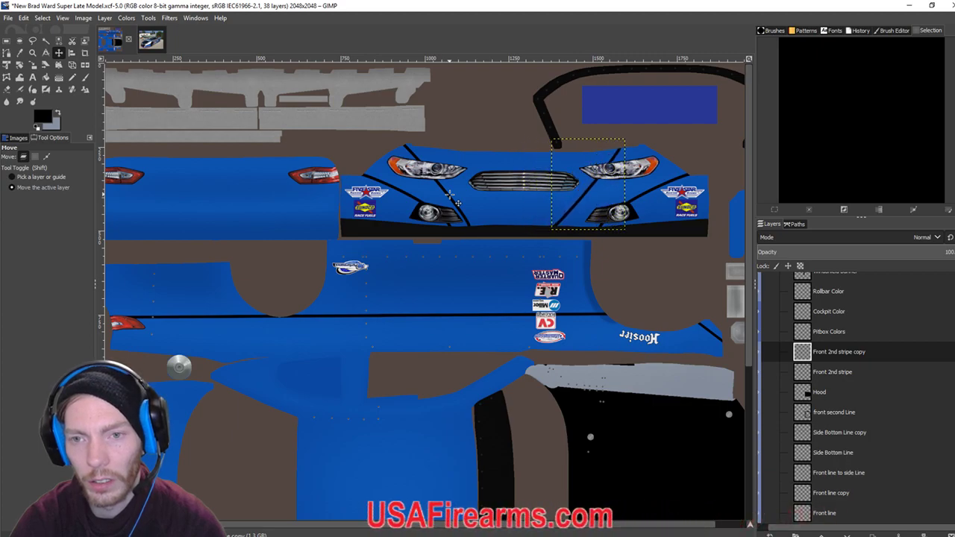
key(Right)
key(Right)
key(Right)
key(Right)
key(Right)
key(Right)
key(Right)
key(Right)
key(Right)
key(Right)
key(Right)
key(Right)
key(Right)
key(Right)
key(Right)
key(Right)
key(Right)
key(Right)
key(Right)
key(Right)
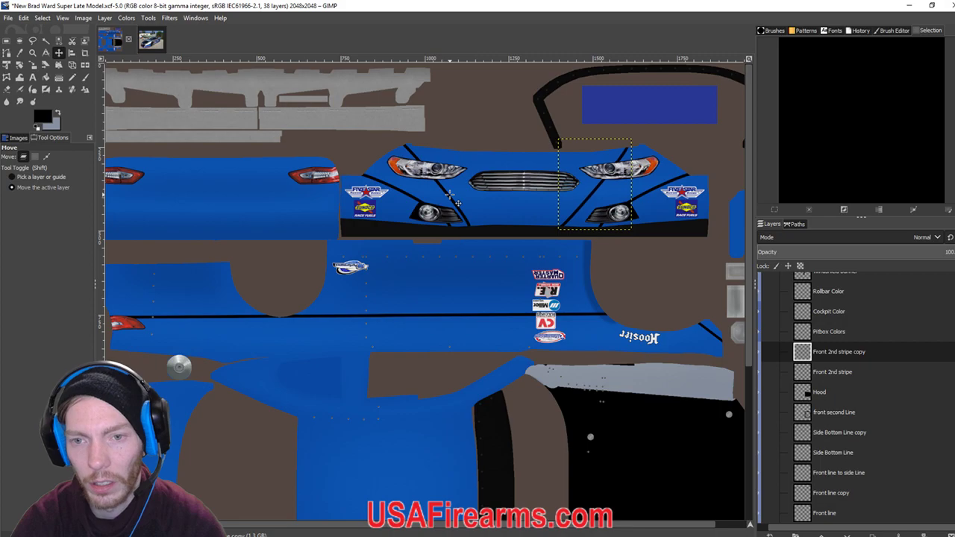
key(Right)
key(Right)
key(Right)
key(Right)
key(Right)
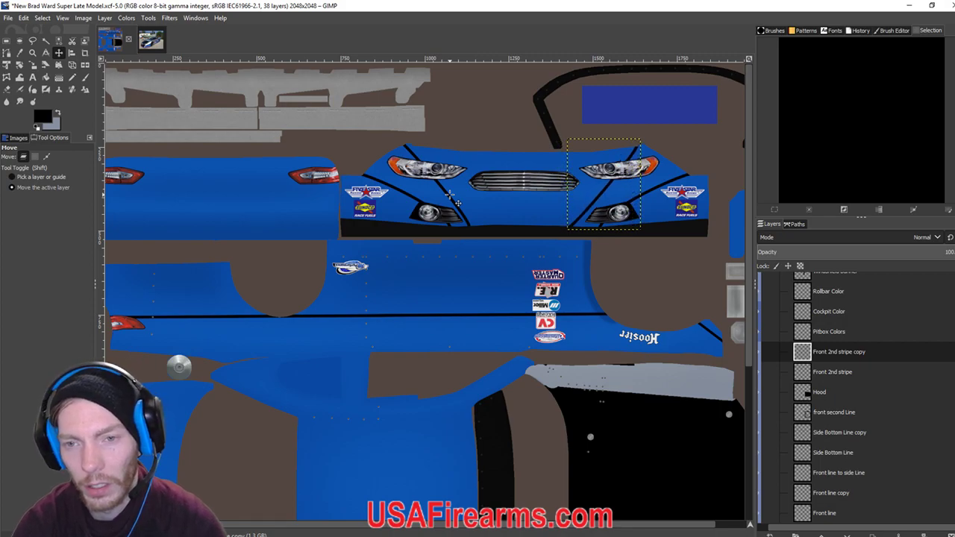
key(Right)
key(Right)
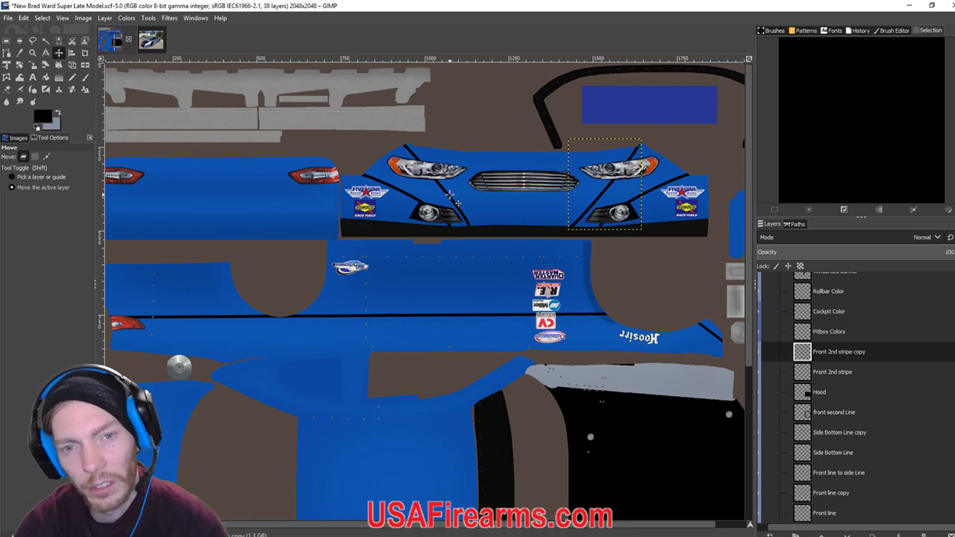
key(Left)
key(Left)
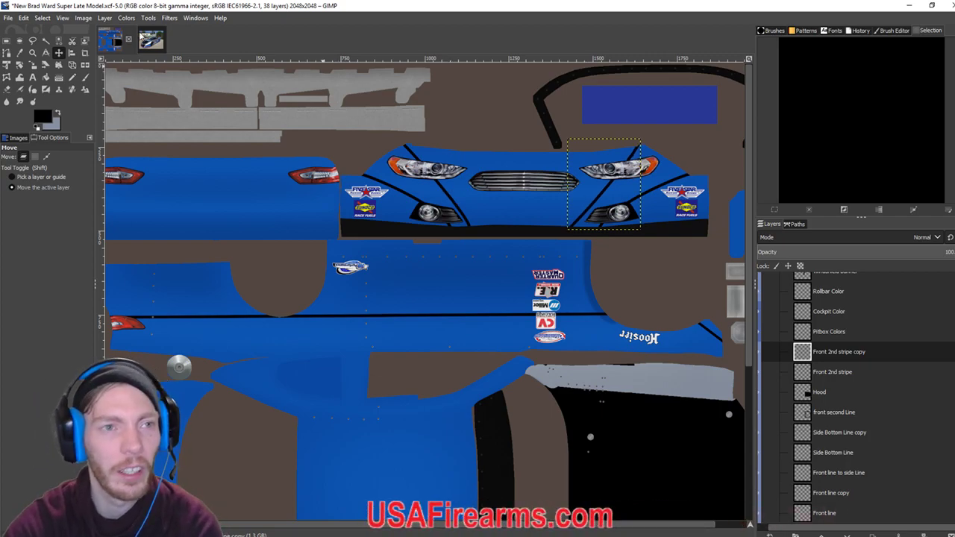
Try a horizontal flip on the stripe copy, then undo it back beside the left headlight.
click(105, 18)
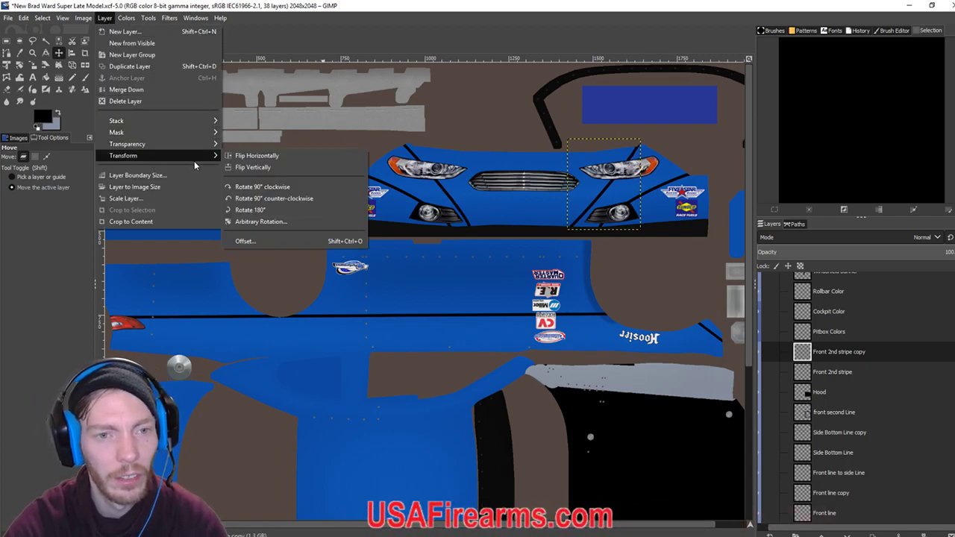
mouse_move(188, 158)
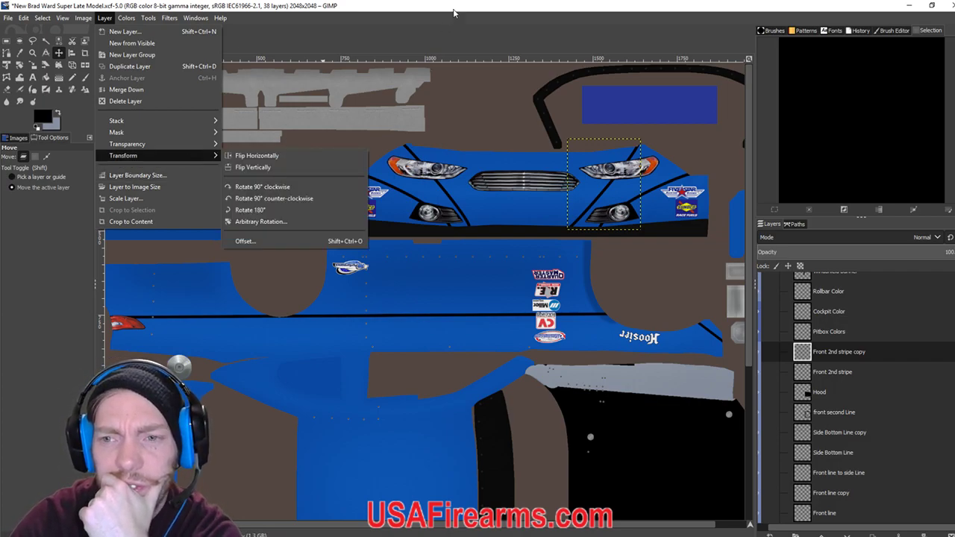
click(552, 5)
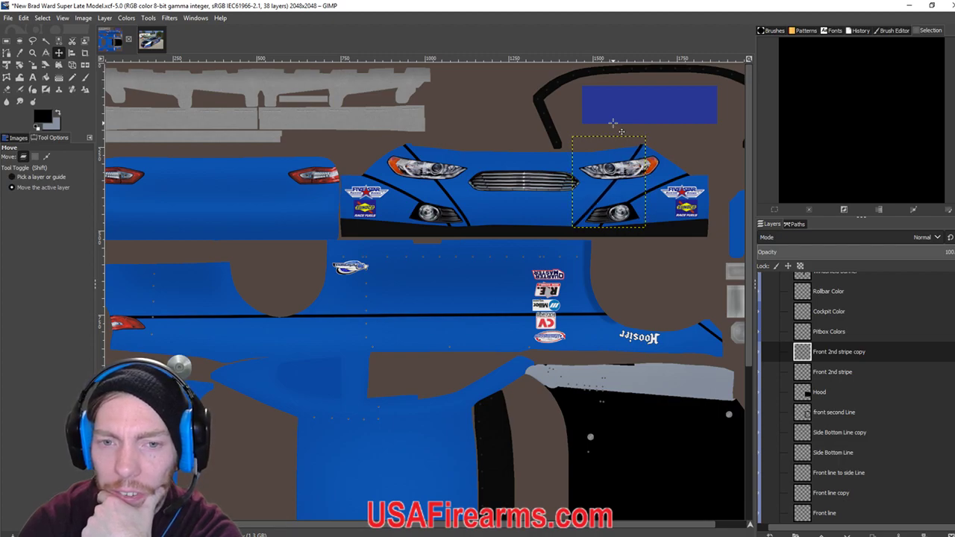
click(105, 17)
mouse_move(111, 158)
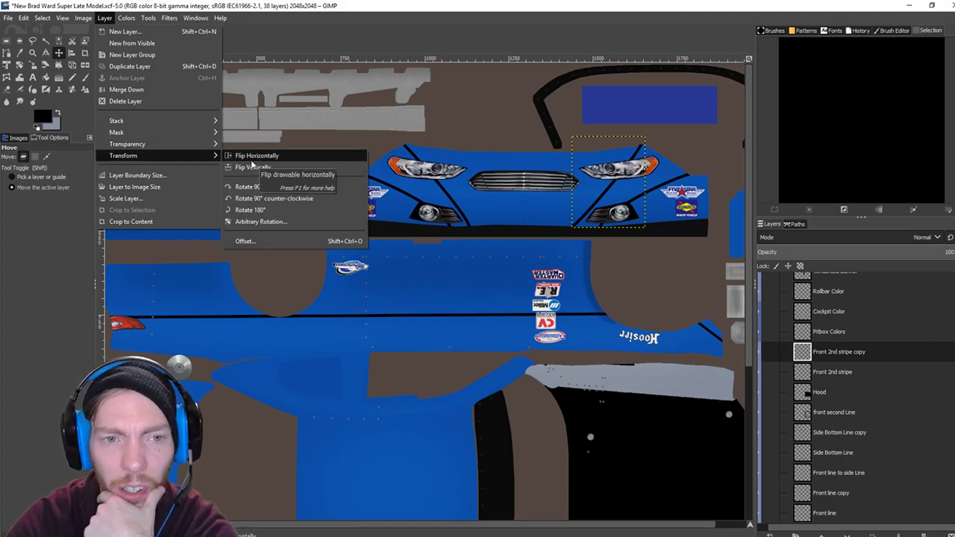
click(251, 158)
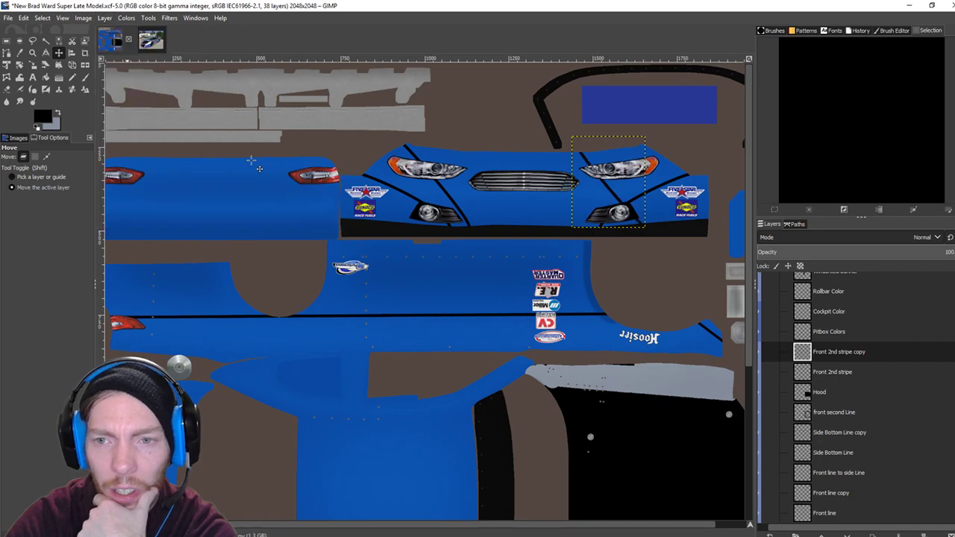
click(103, 18)
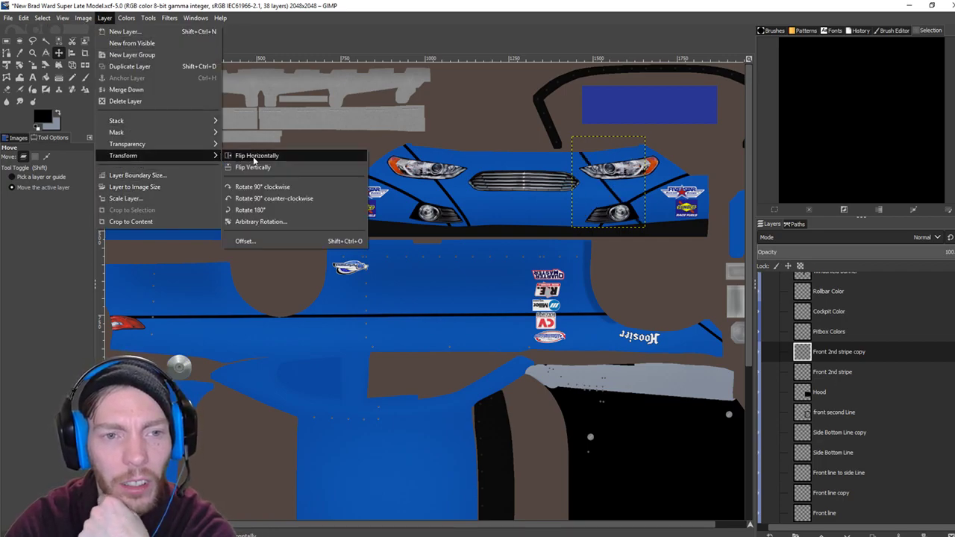
key(Escape)
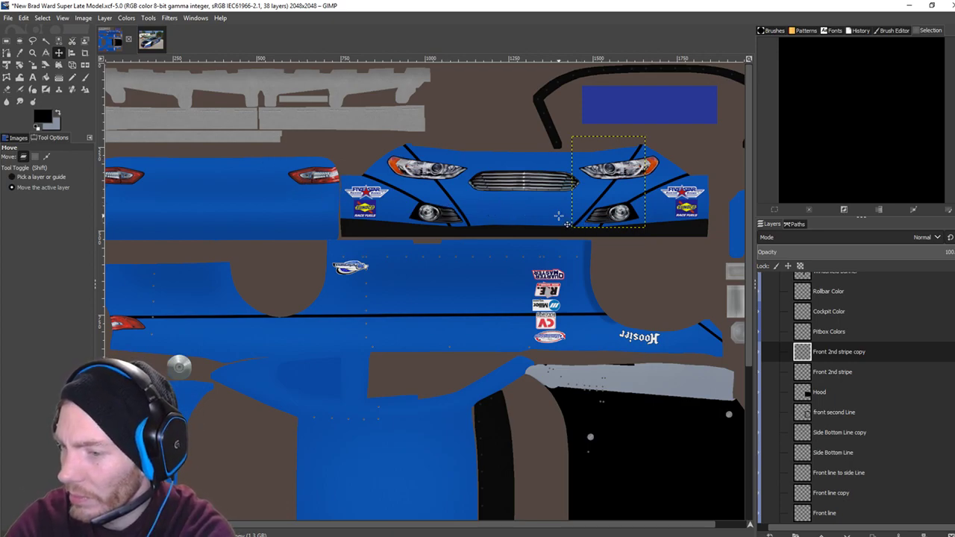
key(ctrl+z)
key(ctrl+z)
key(ctrl+z)
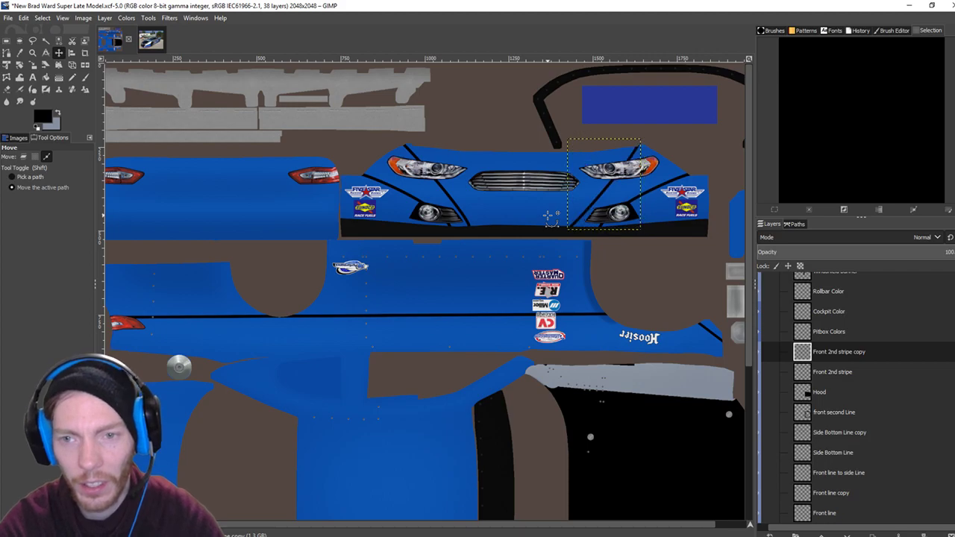
key(ctrl+z)
key(ctrl+z)
key(ctrl+z)
key(ctrl+z)
key(ctrl+z)
key(ctrl+z)
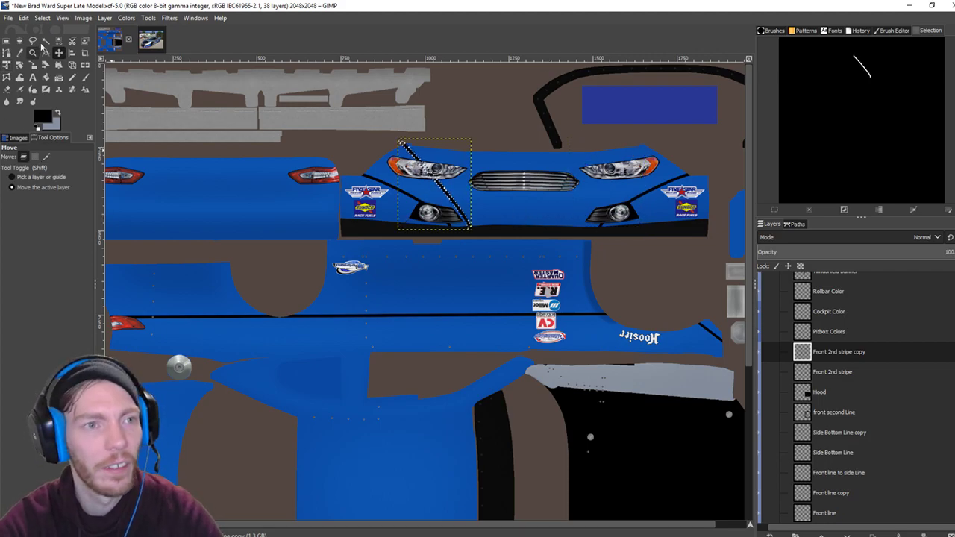
Clear the selection with Select > None and flip the stripe copy horizontally.
click(42, 17)
click(67, 44)
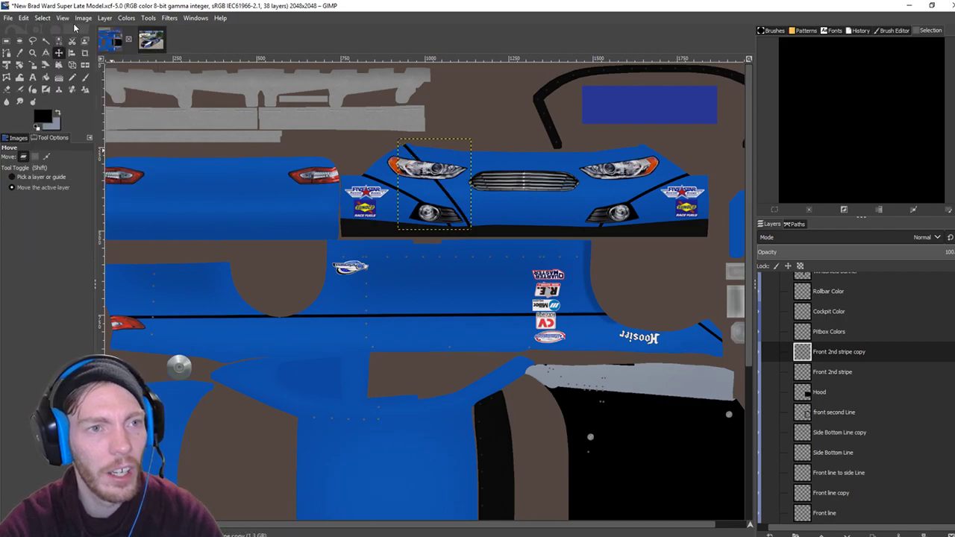
click(104, 17)
mouse_move(149, 155)
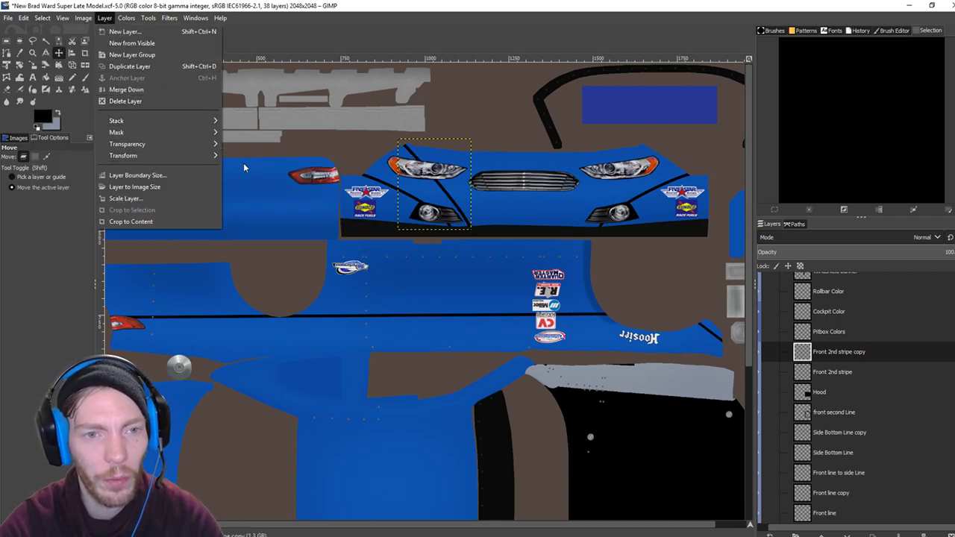
click(249, 159)
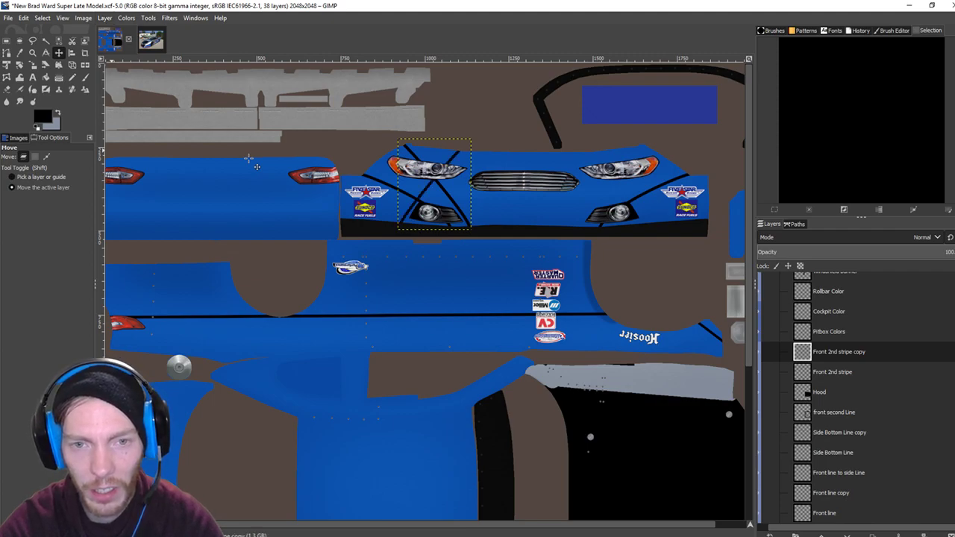
Slide the mirrored stripe copy right with thirteen arrow-key nudges to sit beside the right headlight.
key(Right)
key(Right)
key(Right)
key(Right)
key(Right)
key(Right)
key(Right)
key(Right)
key(Right)
key(Right)
key(Right)
key(Right)
key(Right)
key(Right)
key(Right)
key(Right)
key(Right)
key(Right)
key(Right)
key(Right)
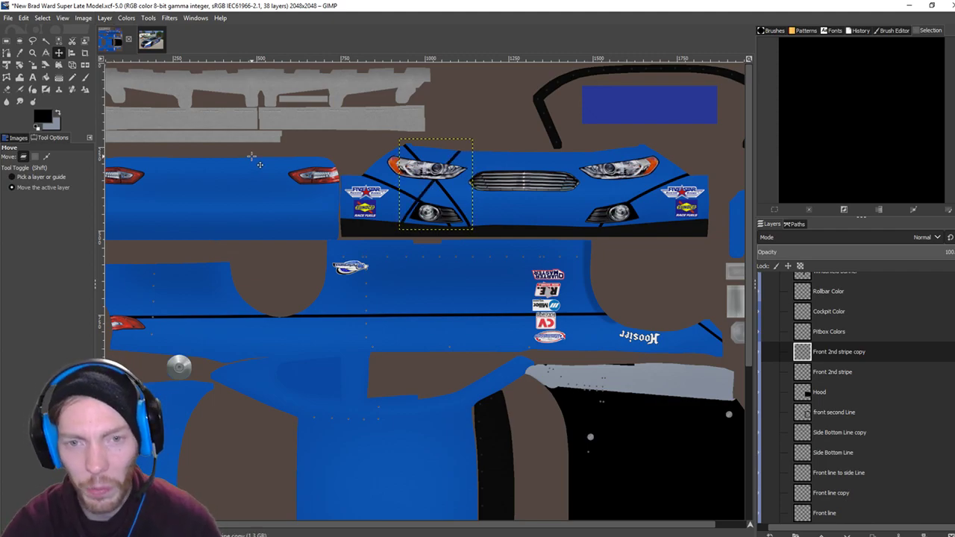
key(Right)
key(Right)
key(Right)
key(Right)
key(Right)
key(Right)
key(Right)
key(Right)
key(Right)
key(Right)
key(Right)
key(Right)
key(Right)
key(Right)
key(Right)
key(Right)
key(Right)
key(Right)
key(Right)
key(Right)
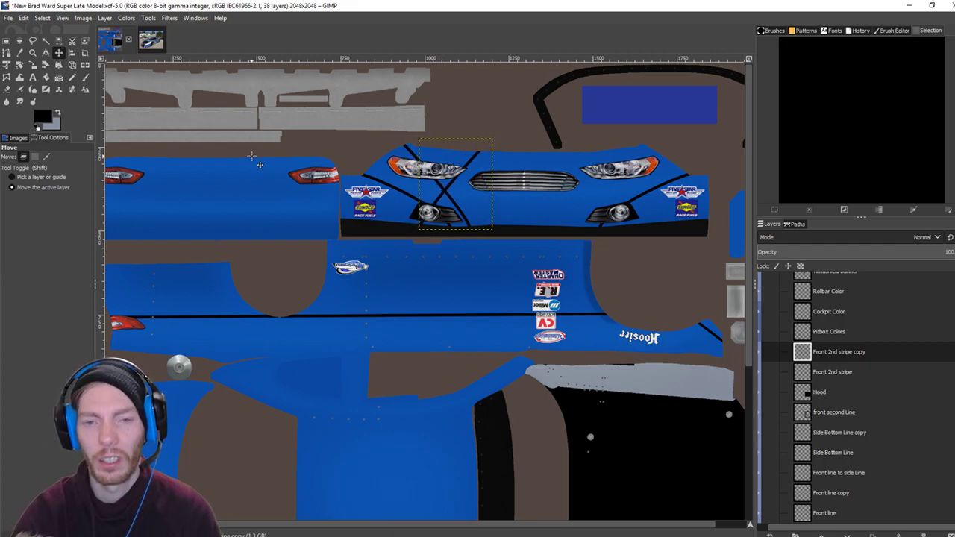
key(Right)
key(Right)
key(Right)
key(Right)
key(Right)
key(Right)
key(Right)
key(Right)
key(Right)
key(Right)
key(Right)
key(Right)
key(Right)
key(Right)
key(Right)
key(Right)
key(Right)
key(Right)
key(Right)
key(Right)
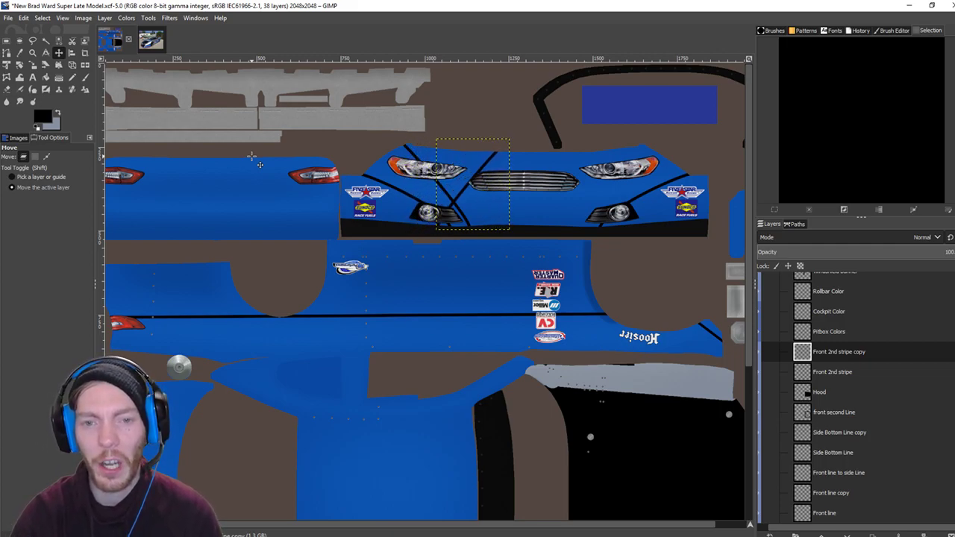
key(Right)
key(Right)
key(Right)
key(Right)
key(Right)
key(Right)
key(Right)
key(Right)
key(Right)
key(Right)
key(Right)
key(Right)
key(Right)
key(Right)
key(Right)
key(Right)
key(Right)
key(Right)
key(Right)
key(Right)
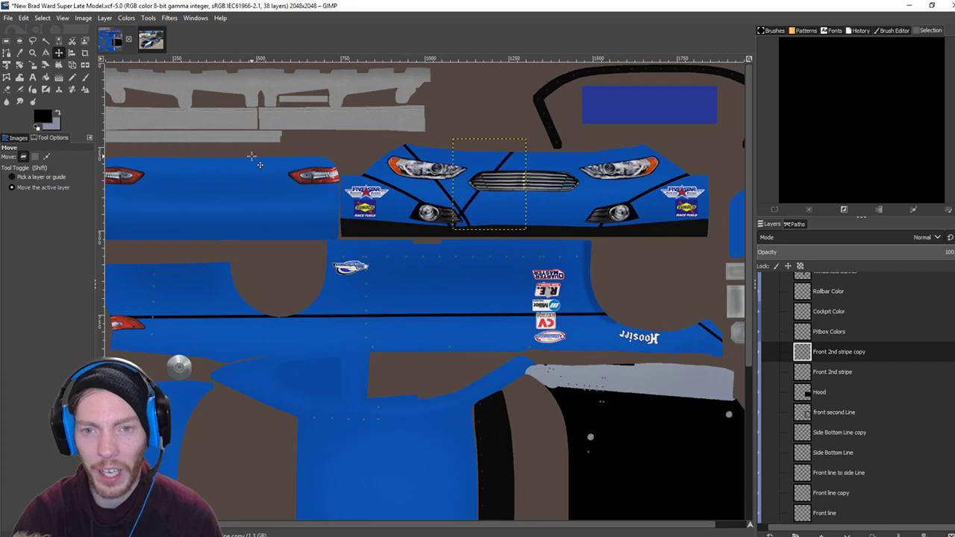
key(Right)
key(Right)
key(Right)
key(Right)
key(Right)
key(Right)
key(Right)
key(Right)
key(Right)
key(Right)
key(Right)
key(Right)
key(Right)
key(Right)
key(Right)
key(Right)
key(Right)
key(Right)
key(Right)
key(Right)
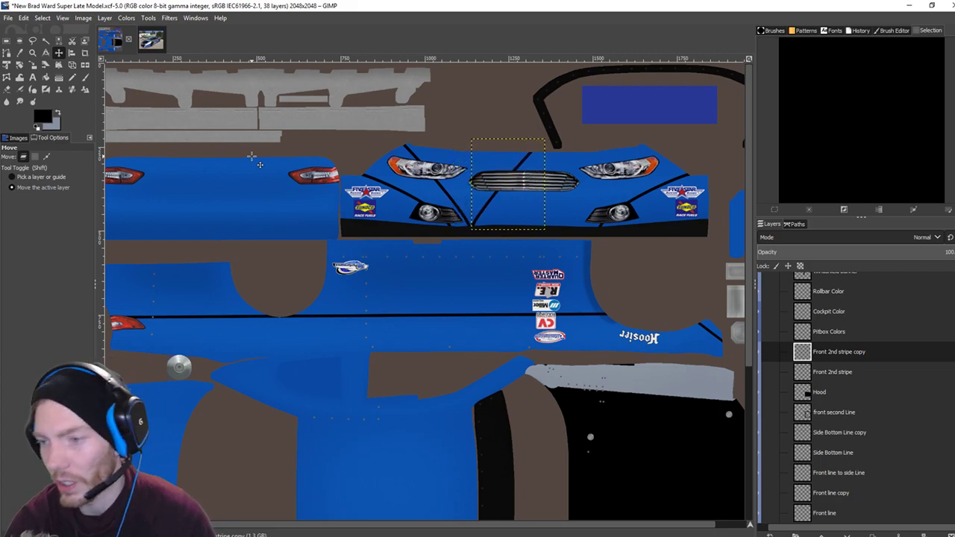
key(Right)
key(Right)
key(Right)
key(Right)
key(Right)
key(Right)
key(Right)
key(Right)
key(Right)
key(Right)
key(Right)
key(Right)
key(Right)
key(Right)
key(Right)
key(Right)
key(Right)
key(Right)
key(Right)
key(Right)
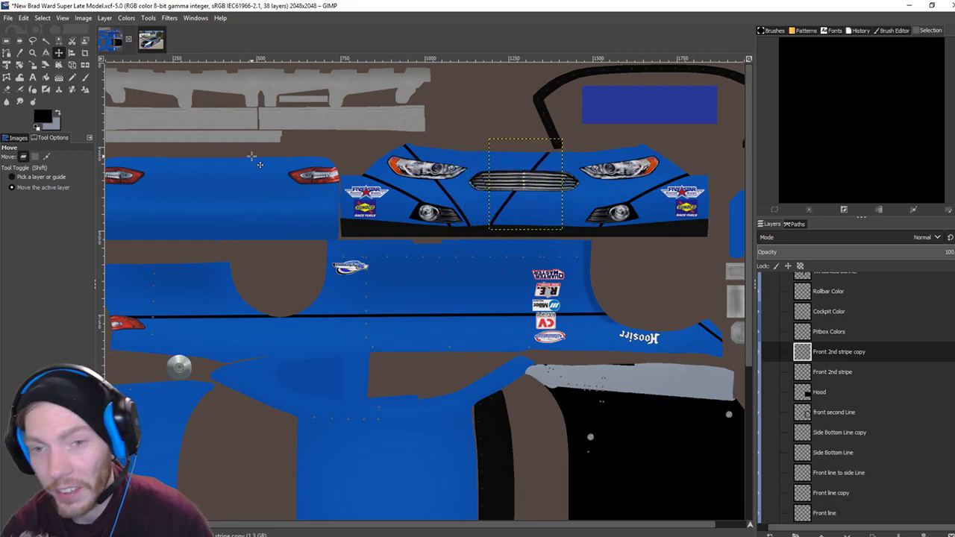
key(Right)
key(Right)
key(Right)
key(Right)
key(Right)
key(Right)
key(Right)
key(Right)
key(Right)
key(Right)
key(Right)
key(Right)
key(Right)
key(Right)
key(Right)
key(Right)
key(Right)
key(Right)
key(Right)
key(Right)
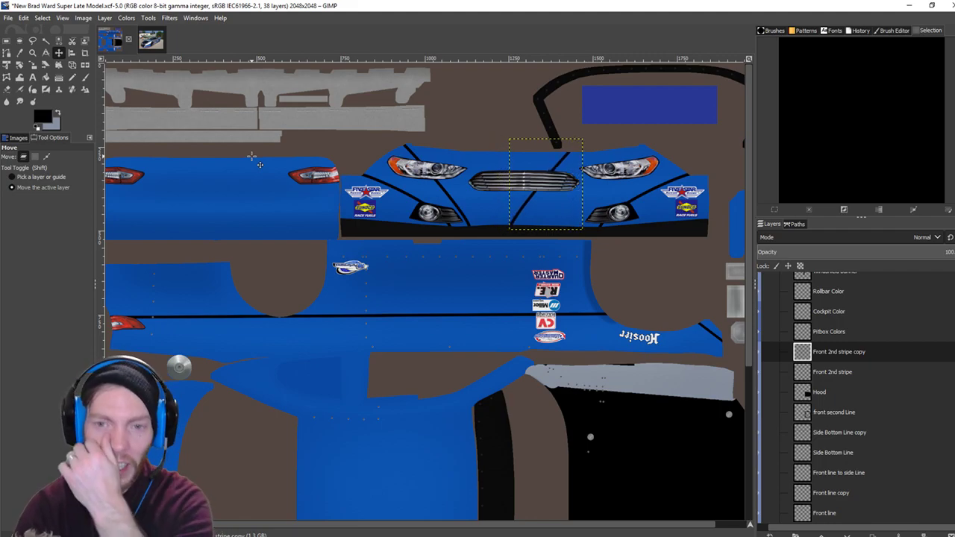
key(Right)
key(Right)
key(Right)
key(Right)
key(Right)
key(Right)
key(Right)
key(Right)
key(Right)
key(Right)
key(Right)
key(Right)
key(Right)
key(Right)
key(Right)
key(Right)
key(Right)
key(Right)
key(Right)
key(Right)
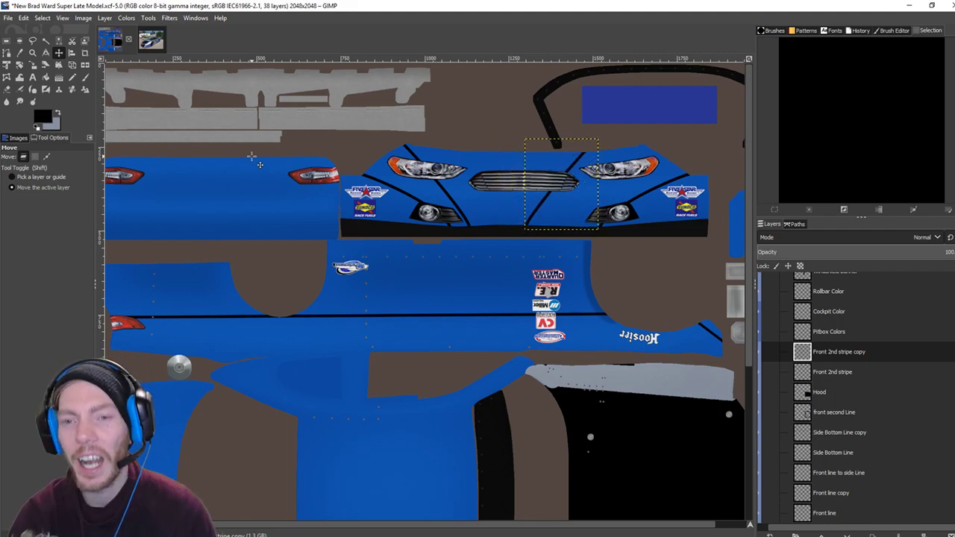
key(Right)
key(Right)
key(Right)
key(Right)
key(Right)
key(Right)
key(Right)
key(Right)
key(Right)
key(Right)
key(Right)
key(Right)
key(Right)
key(Right)
key(Right)
key(Right)
key(Right)
key(Right)
key(Right)
key(Right)
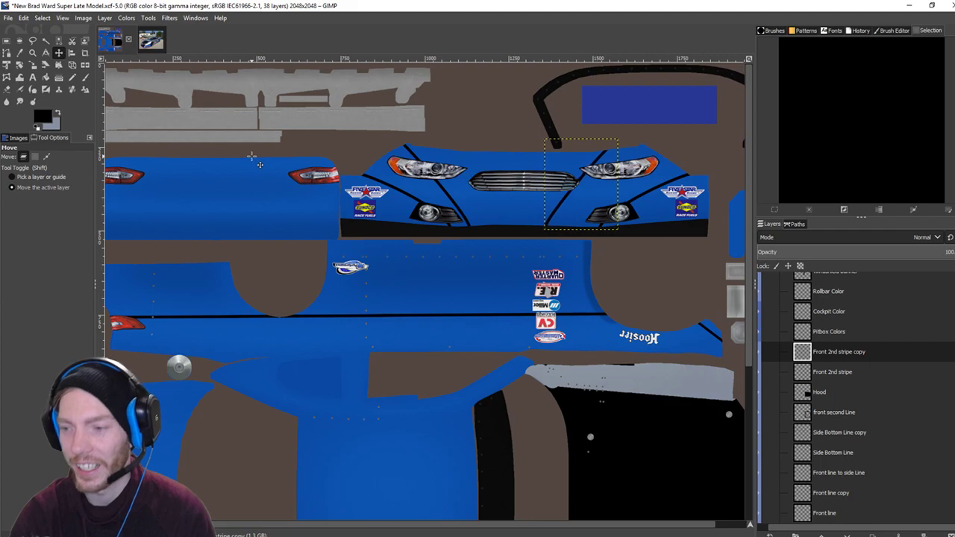
key(Right)
key(Right)
key(Right)
key(Right)
key(Right)
key(Right)
key(Right)
key(Right)
key(Right)
key(Right)
key(Right)
key(Right)
key(Right)
key(Right)
key(Right)
key(Right)
key(Right)
key(Right)
key(Right)
key(Right)
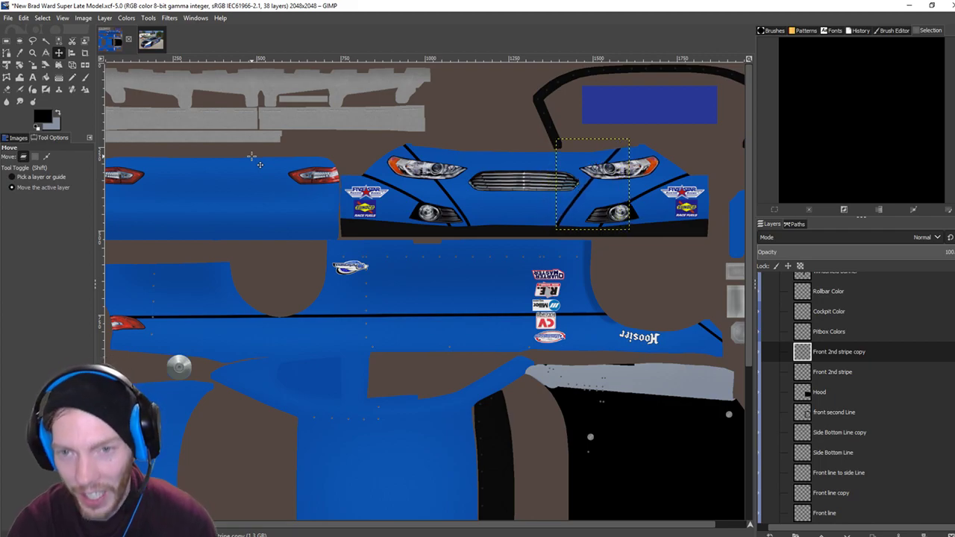
key(Right)
key(Right)
key(Right)
key(Right)
key(Right)
key(Right)
key(Right)
key(Right)
key(Right)
key(Right)
key(Right)
key(Right)
key(Right)
key(Right)
key(Right)
key(Right)
key(Right)
key(Right)
key(Right)
key(Right)
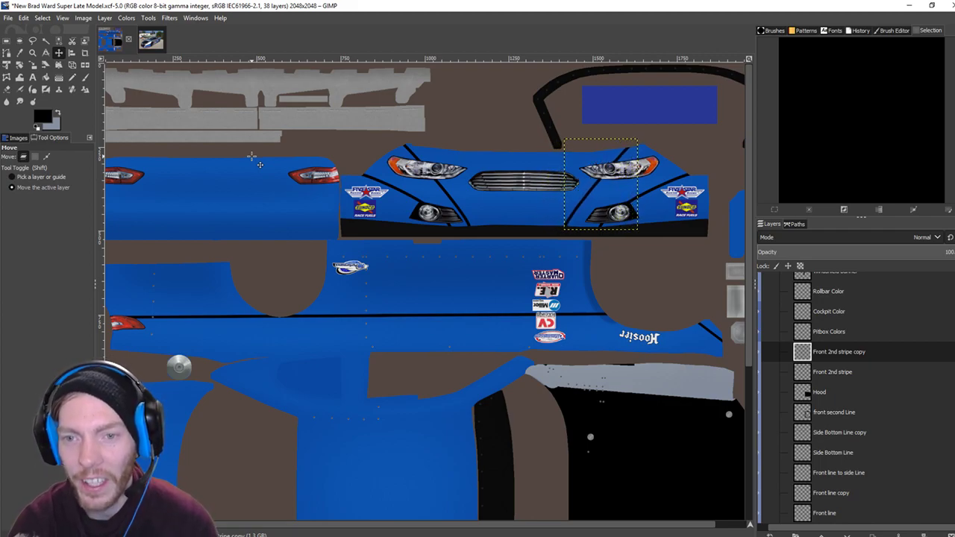
key(Right)
key(Right)
key(Right)
key(Right)
key(Right)
key(Right)
key(Right)
key(Right)
key(Right)
key(Right)
key(Right)
key(Right)
key(Right)
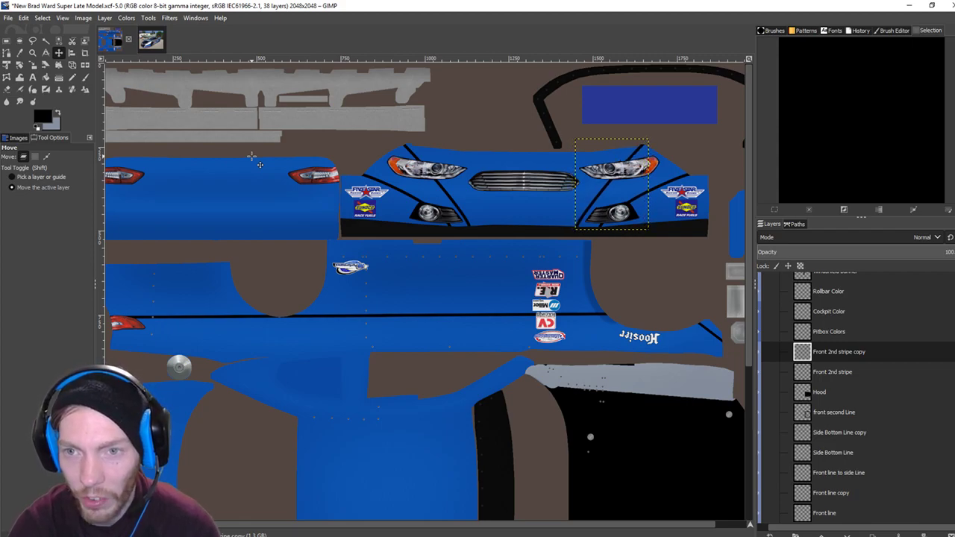
key(Right)
key(Right)
key(Right)
key(Right)
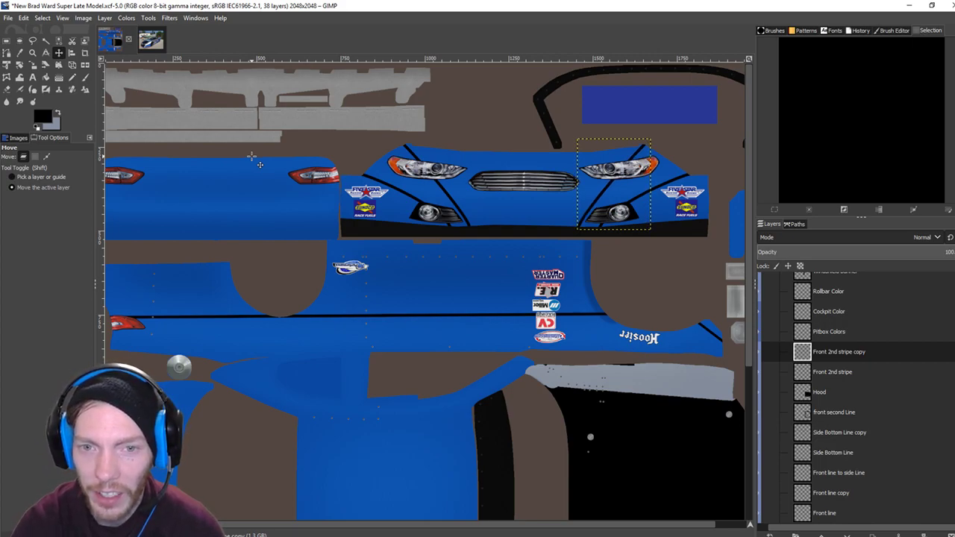
key(ctrl)
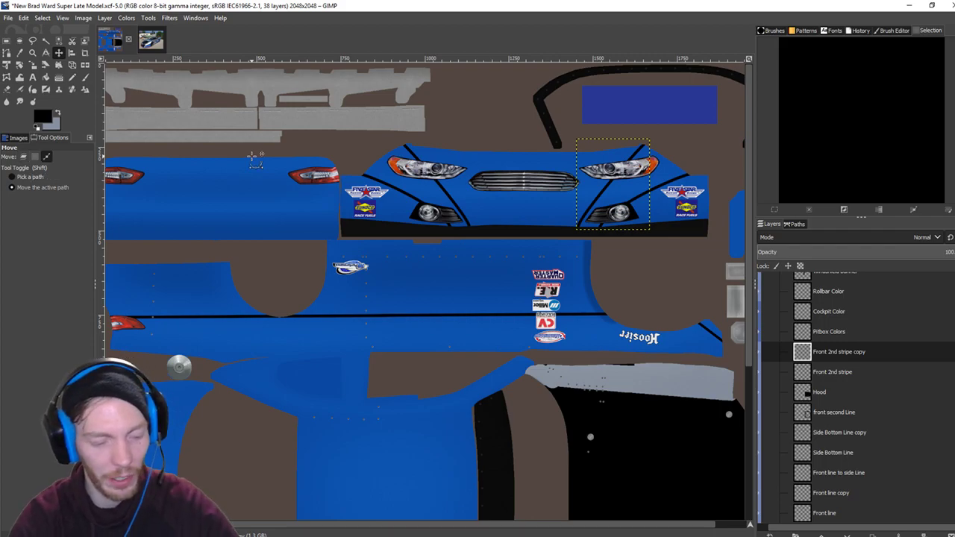
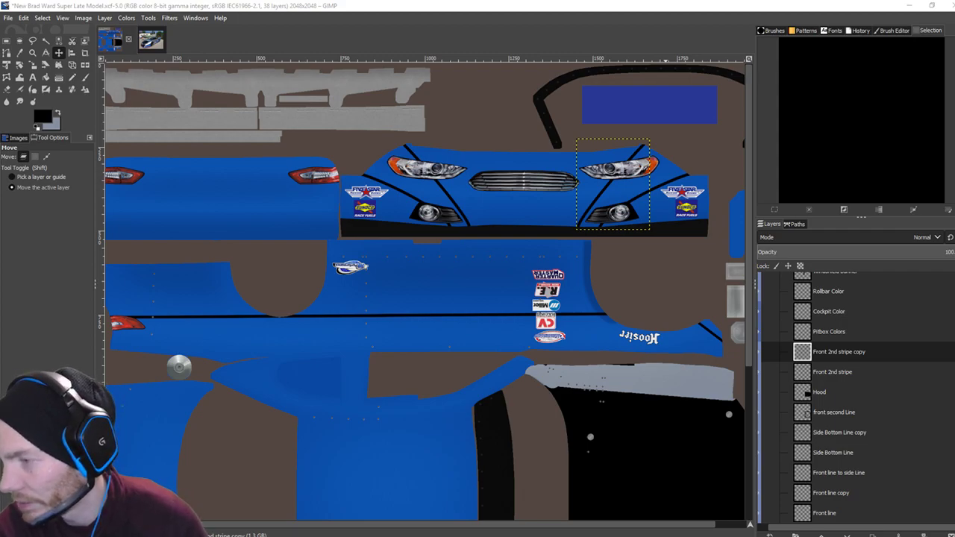
In iRacing, set the chase camera's Static FOV to 27.22 and Offset Y to 0.652, then return to GIMP.
key(alt+Tab)
key(alt+Tab)
drag(894, 177, 875, 177)
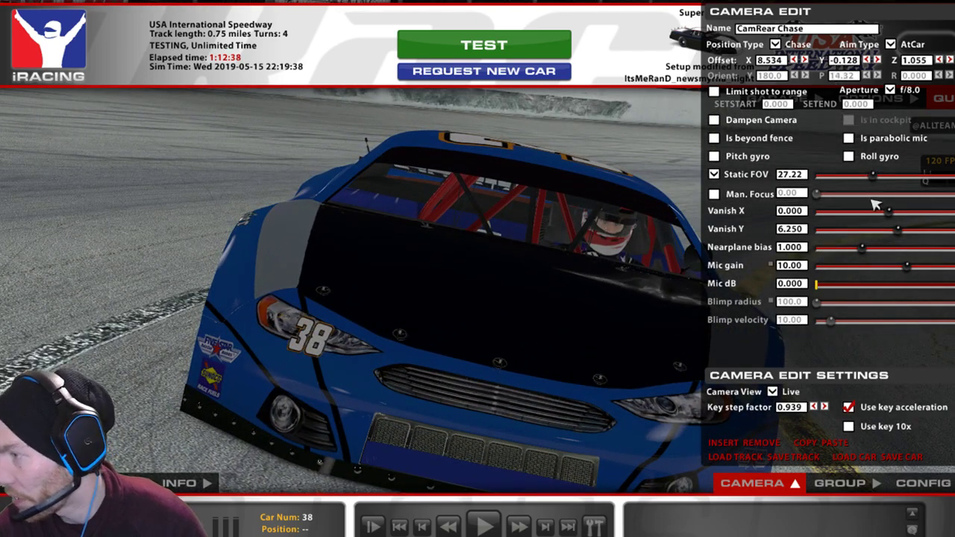
click(877, 60)
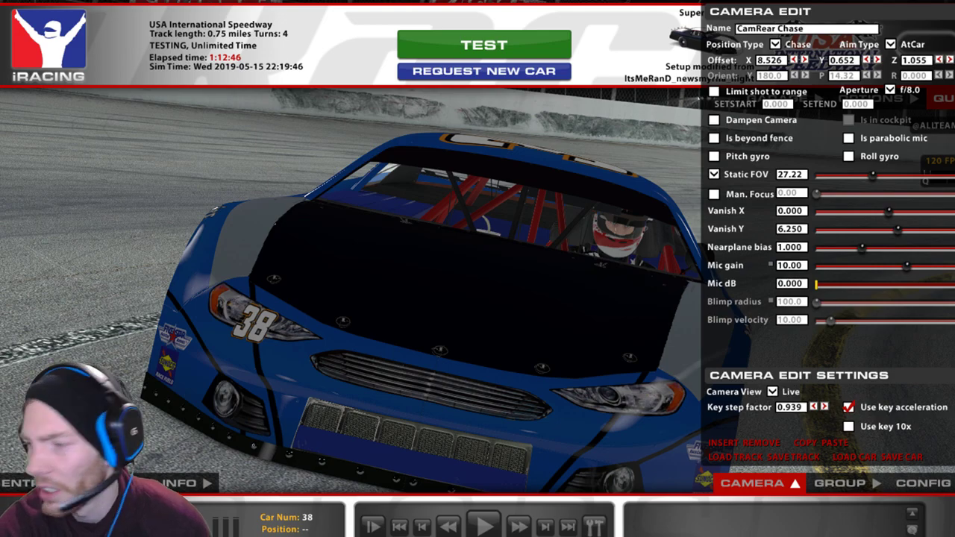
key(alt+Tab)
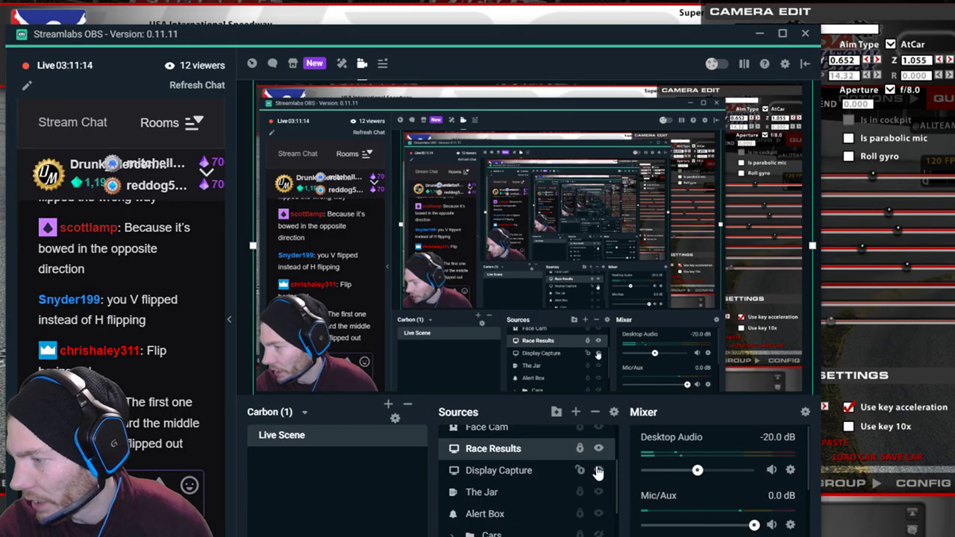
key(alt+Tab)
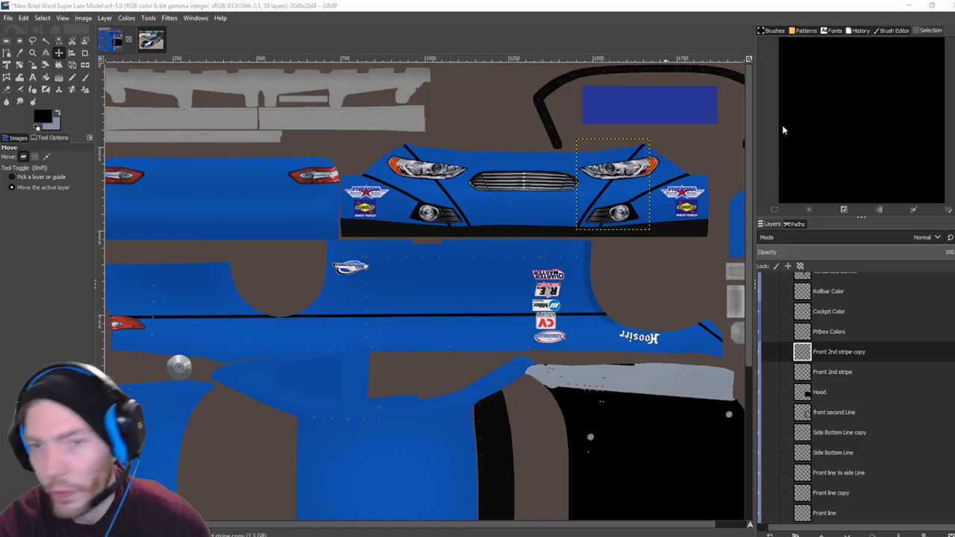
Nudge the right-headlight stripe right, re-export the TGA paint file, and view it in iRacing.
key(Right)
key(Right)
key(Right)
key(Right)
key(Right)
key(Right)
key(Right)
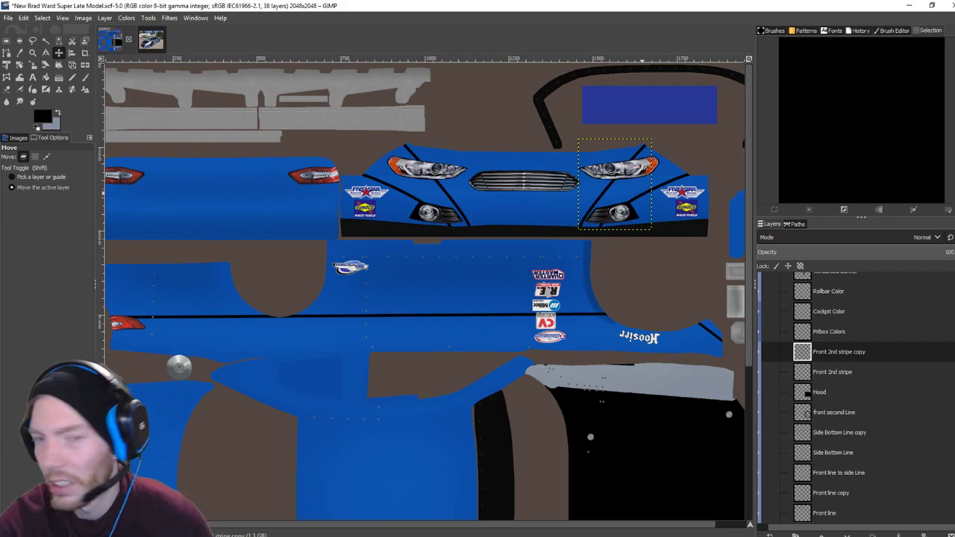
key(alt+Tab)
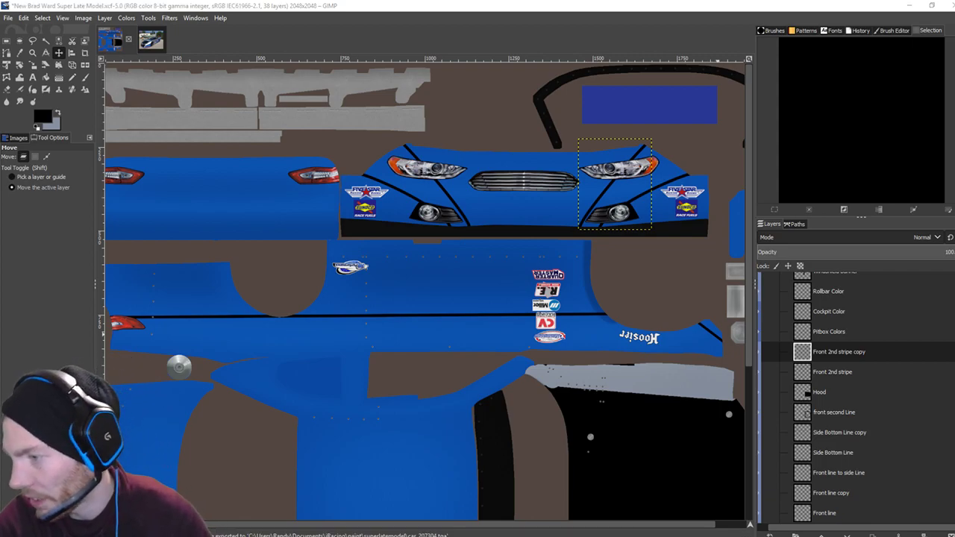
key(alt+Tab)
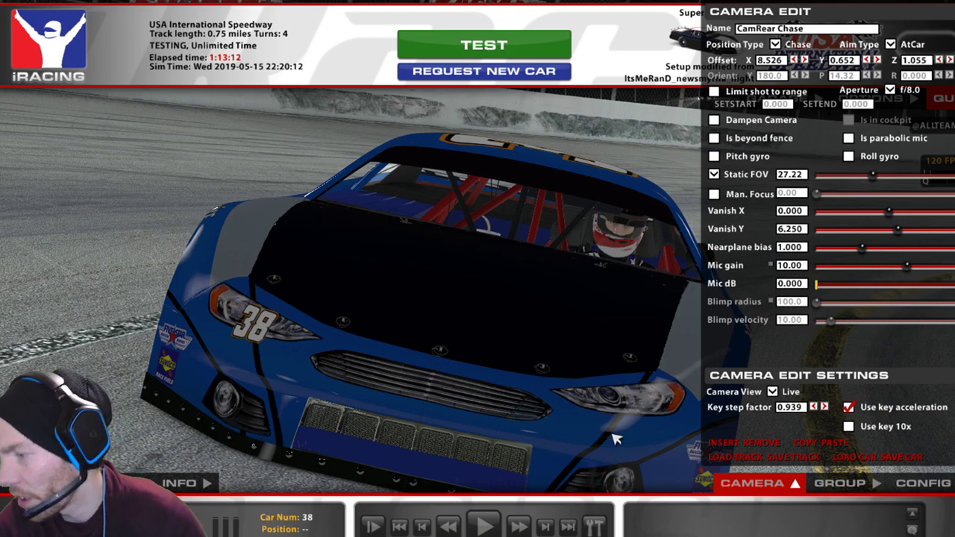
View the car's front full-screen with the iRacing UI hidden, then restore it and switch the stream to GIMP.
key(space)
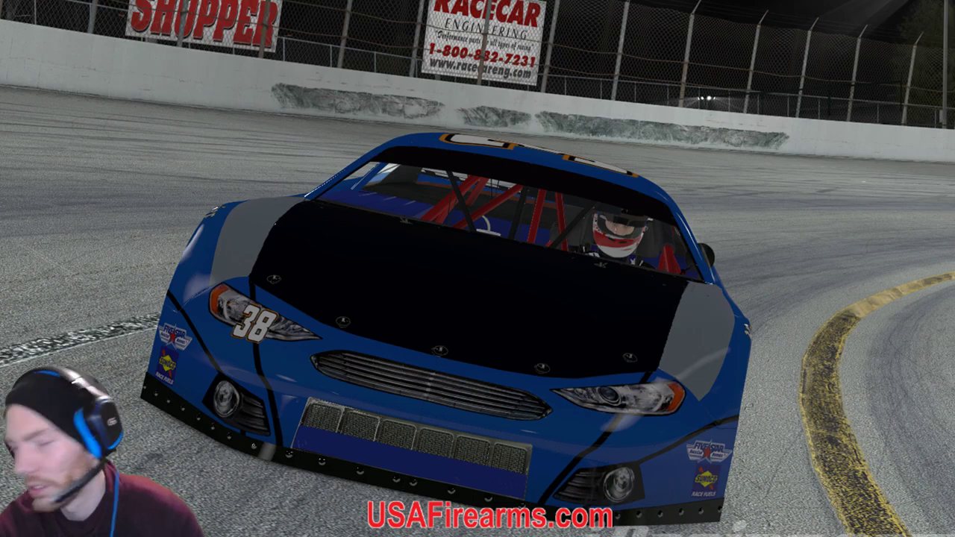
key(ctrl+F12)
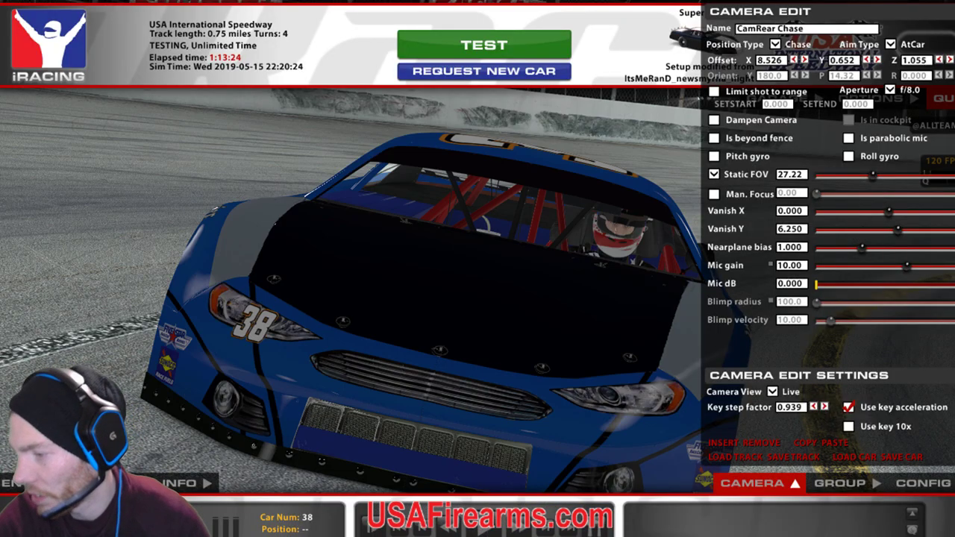
key(alt+Tab)
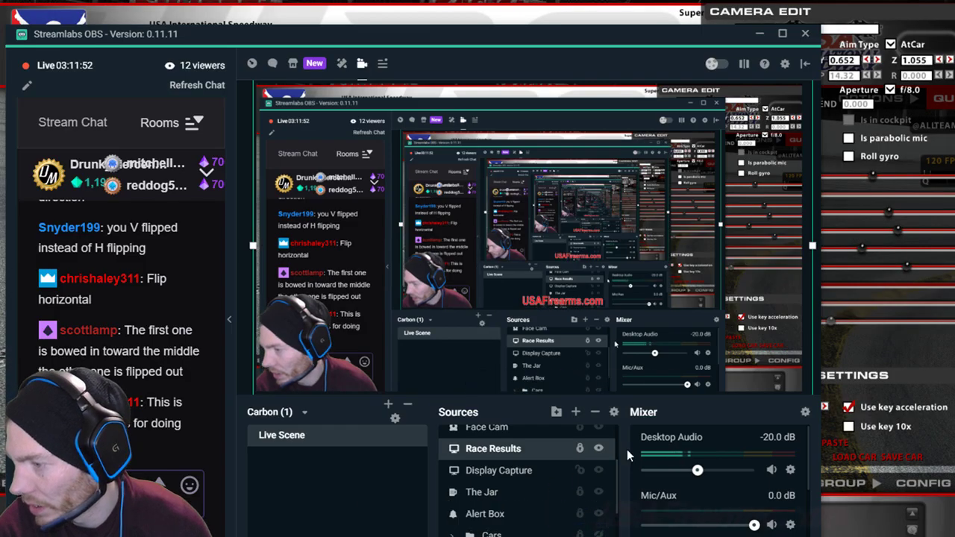
click(600, 467)
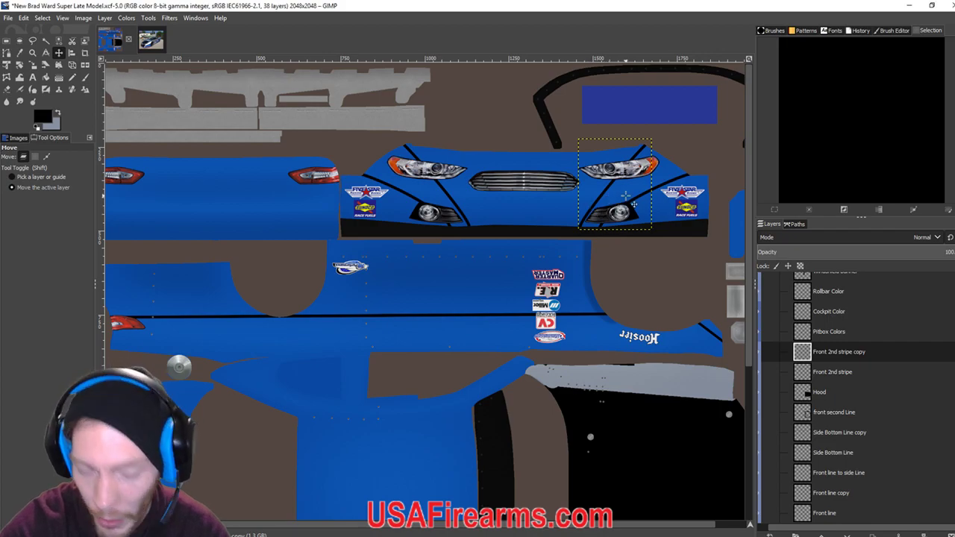
Shift the right-headlight stripe 4 px right, then 2 px left twice, and re-export the TGA.
key(Right)
key(Right)
key(Right)
key(Right)
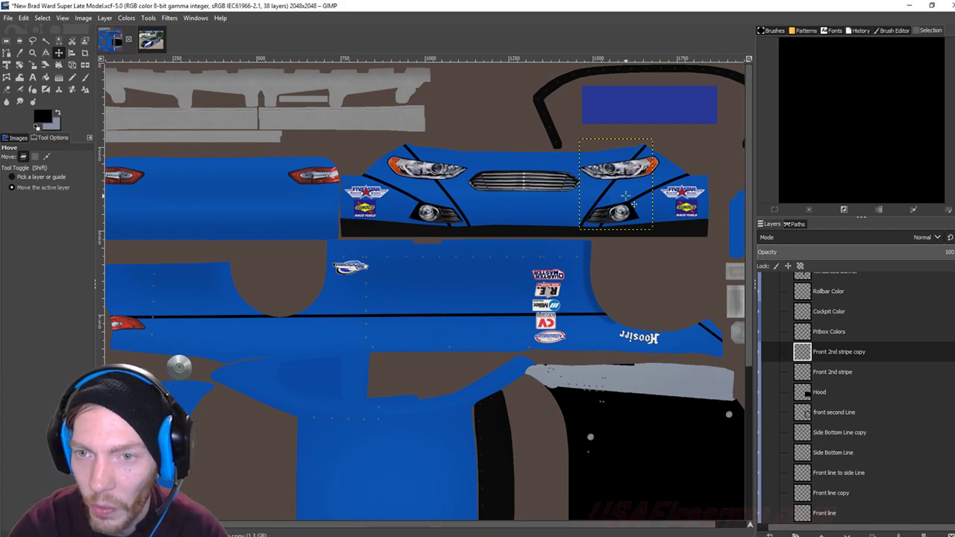
key(Left)
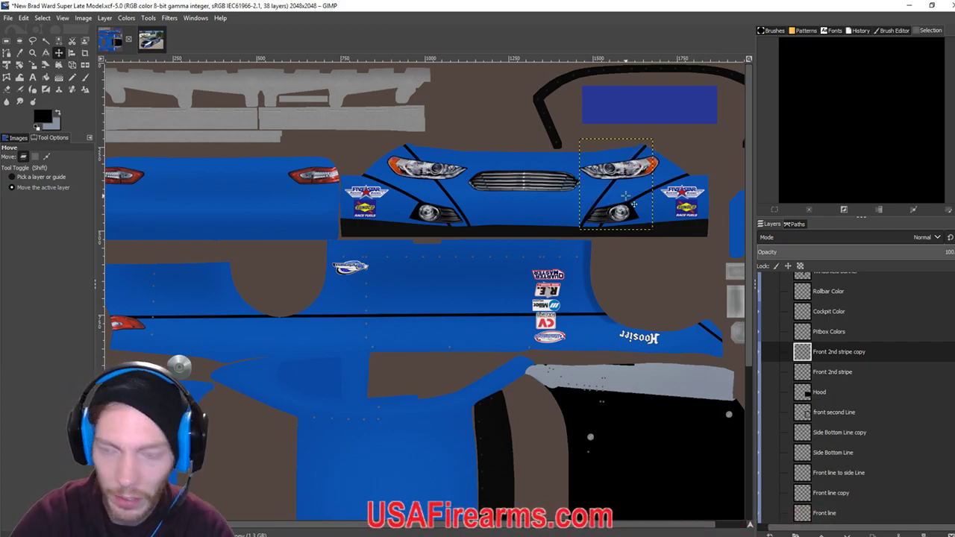
key(Left)
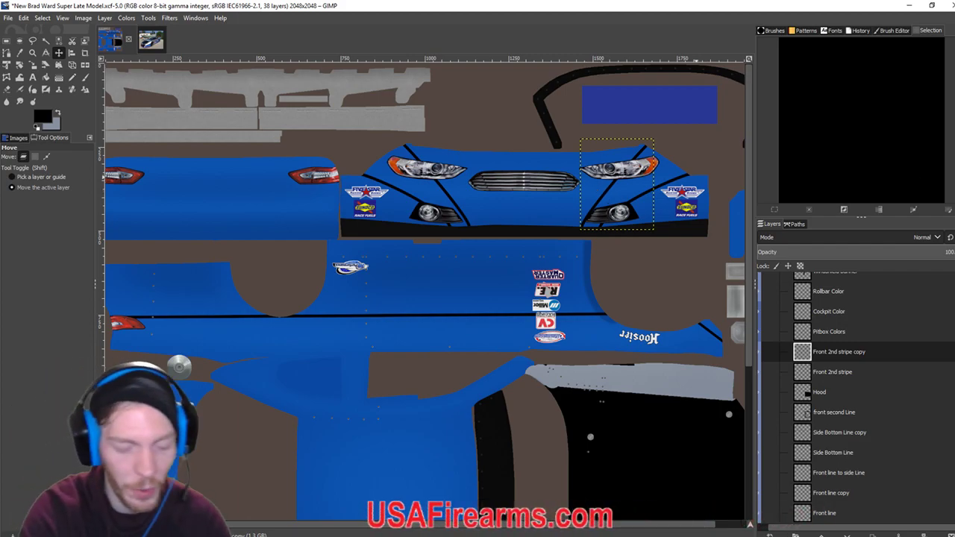
key(ctrl+e)
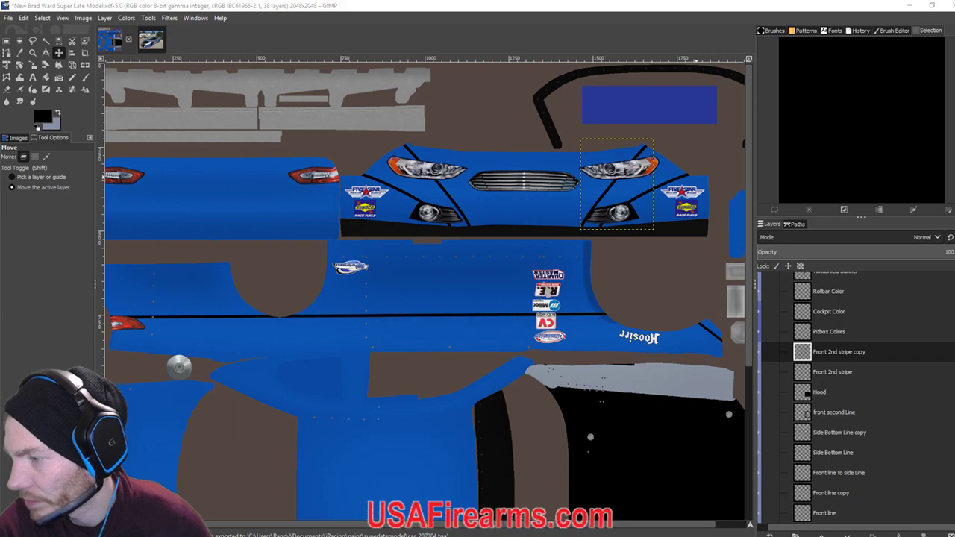
Check the paint in iRacing, then widen the chase camera's field of view to 50.44.
click(910, 6)
click(632, 10)
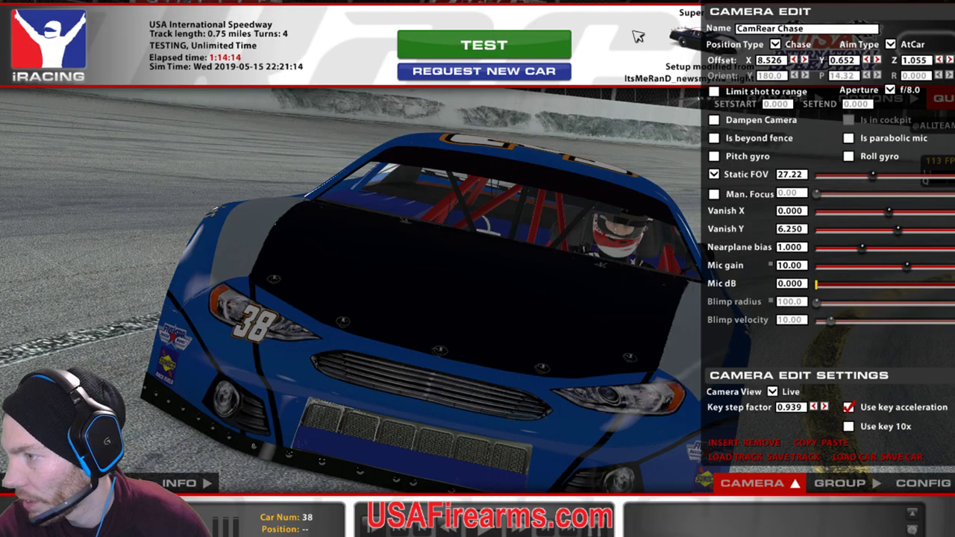
mouse_move(870, 178)
mouse_down()
mouse_move(861, 186)
mouse_move(876, 188)
mouse_up()
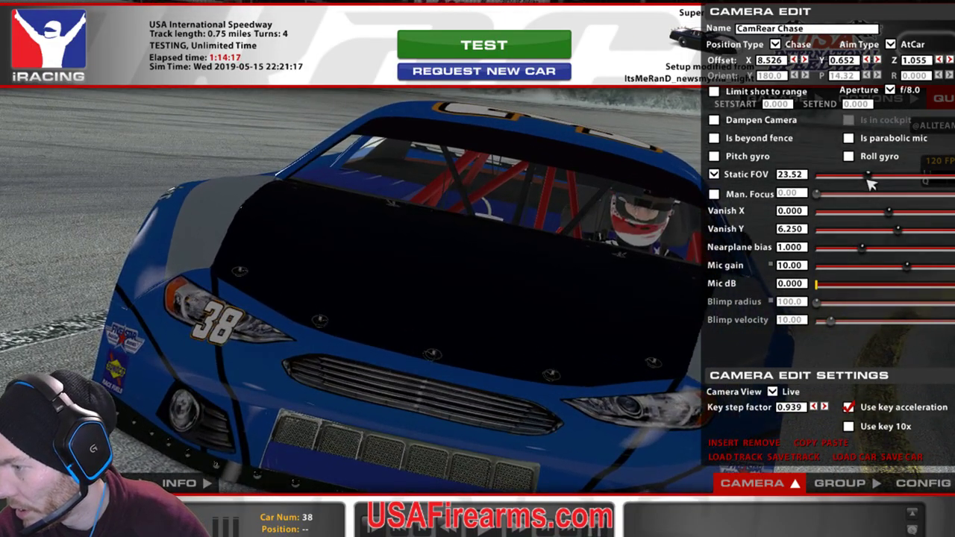
key(space)
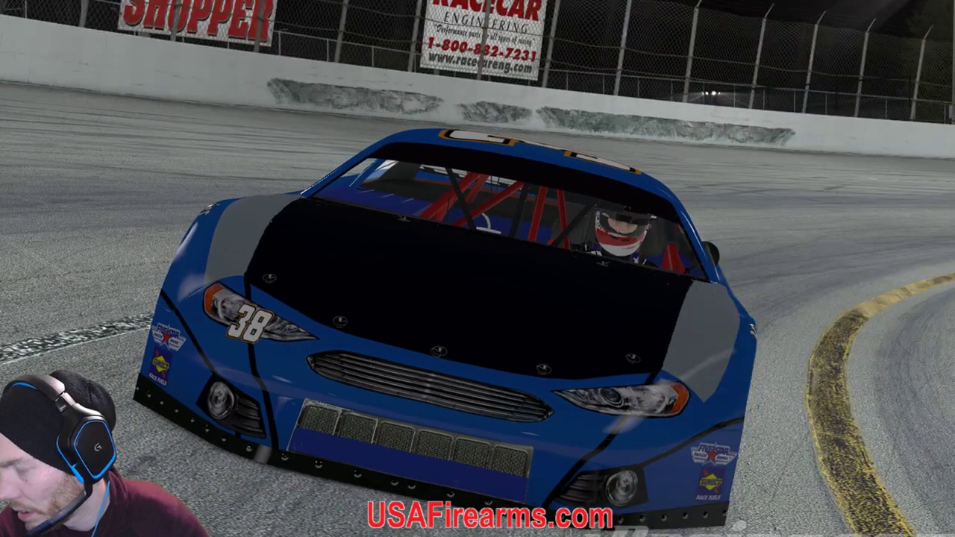
key(space)
drag(875, 179, 899, 177)
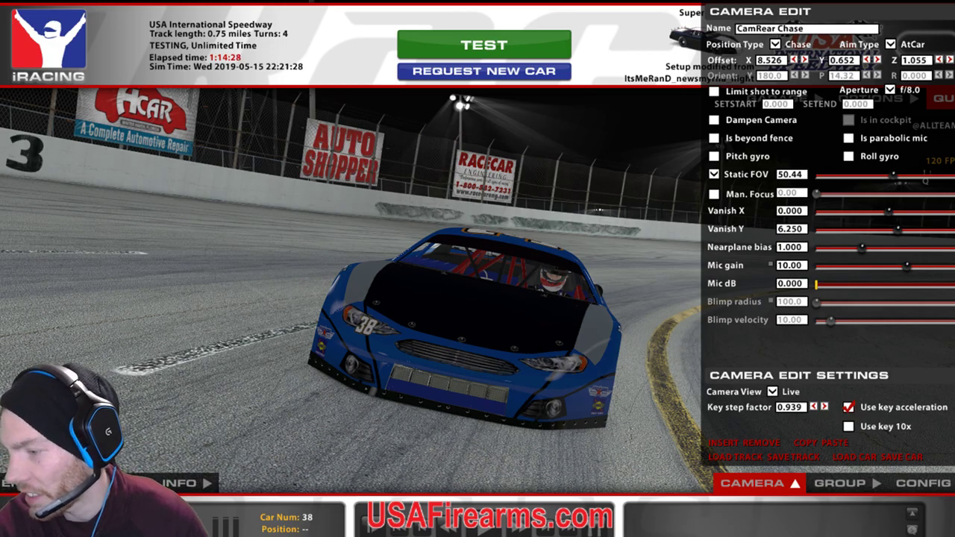
key(alt+Tab)
key(alt+Tab)
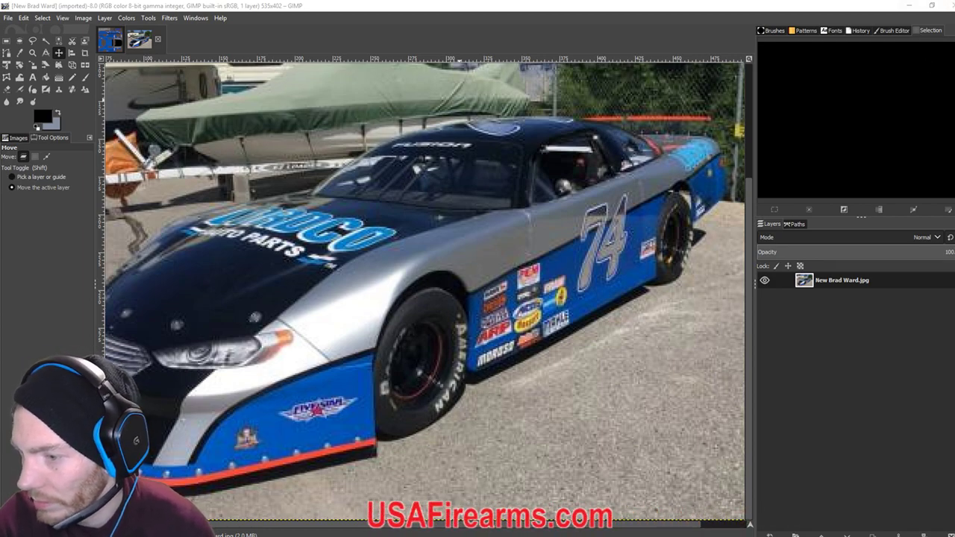
Return to the Super Late Model texture and set the Pencil tool to paint in grey.
key(alt+Tab)
key(alt+Tab)
click(110, 41)
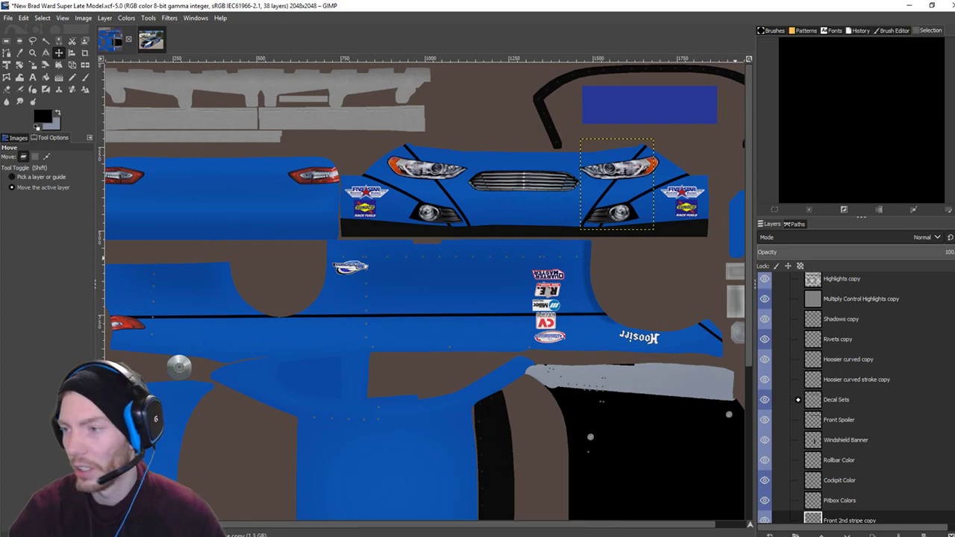
scroll(304, 201, up, 1)
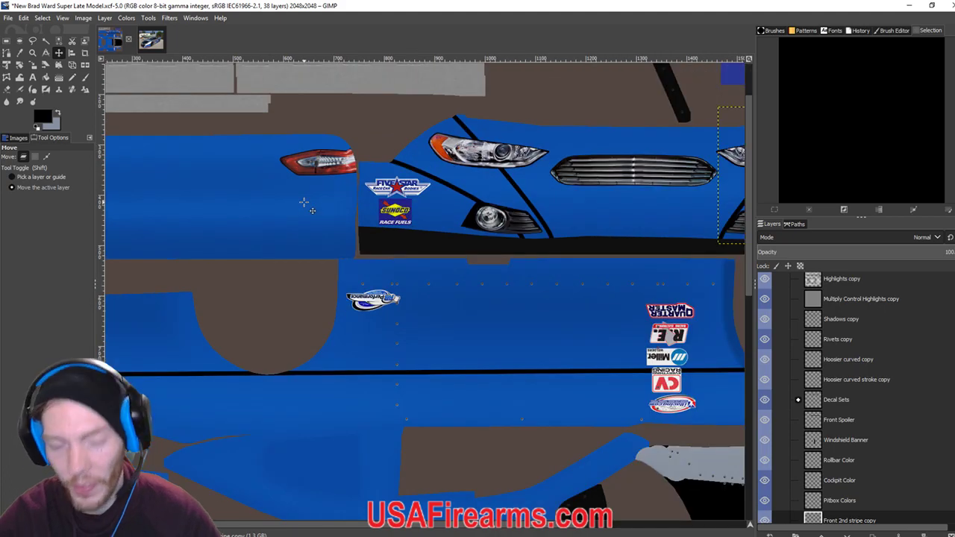
scroll(304, 201, up, 2)
scroll(303, 201, down, 3)
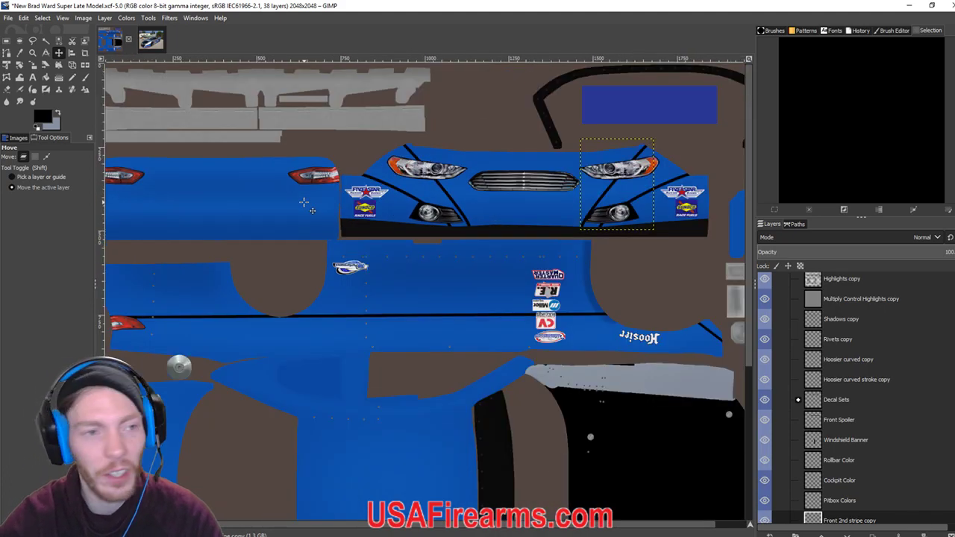
click(73, 77)
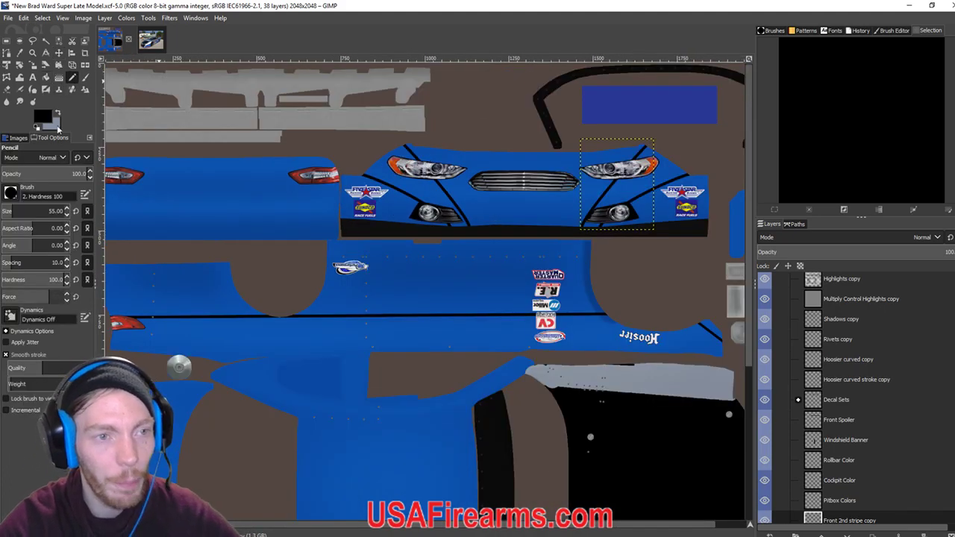
click(58, 114)
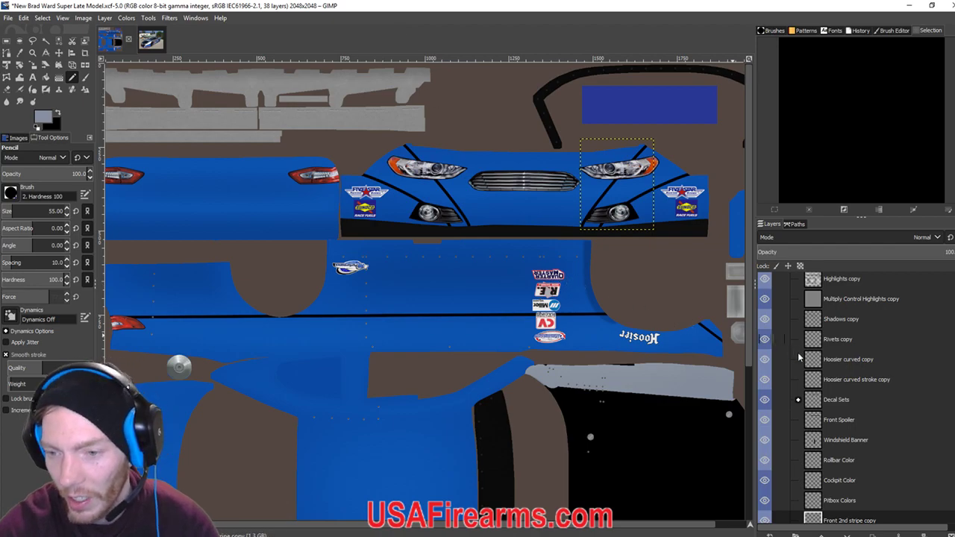
Select the Front 2nd stripe copy layer and start a new layer above it.
scroll(850, 396, down, 3)
click(849, 396)
click(770, 534)
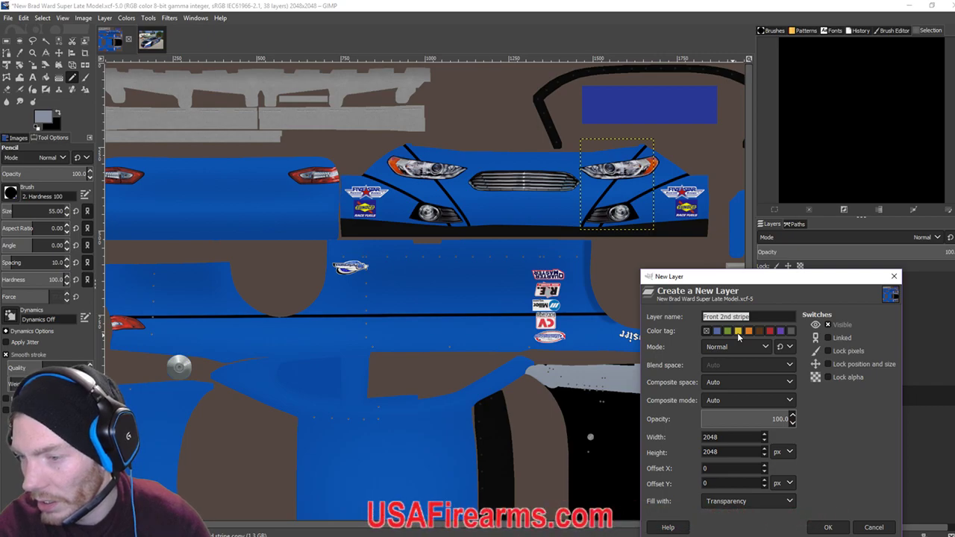
Cancel the new layer, zoom into the hood, and switch the pencil colour to black.
click(894, 279)
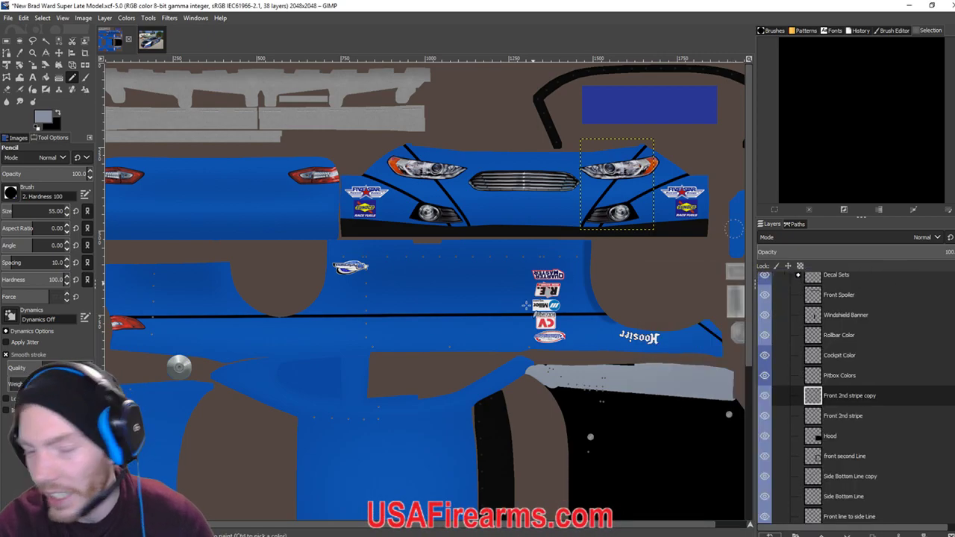
scroll(364, 486, down, 5)
scroll(363, 487, right, 8)
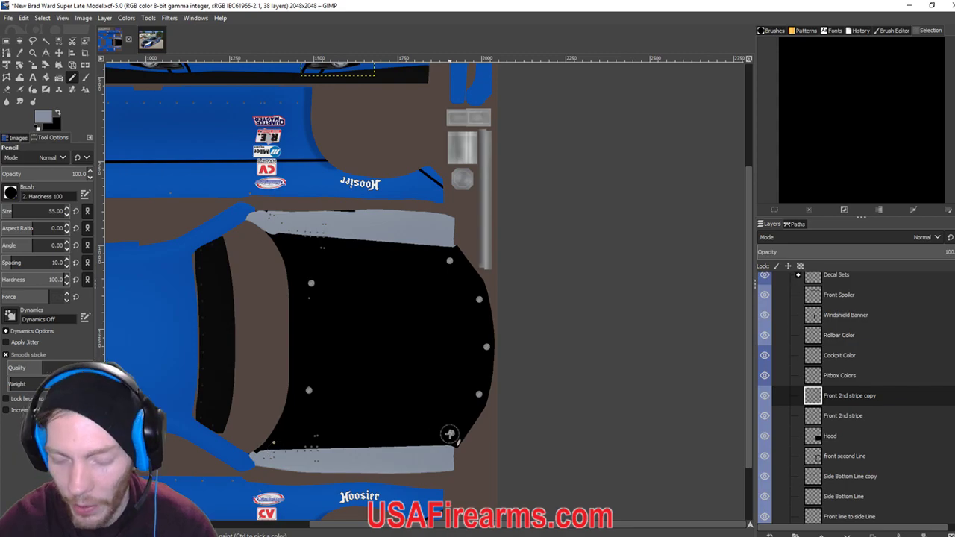
scroll(451, 433, up, 5)
scroll(532, 261, down, 3)
scroll(533, 260, left, 8)
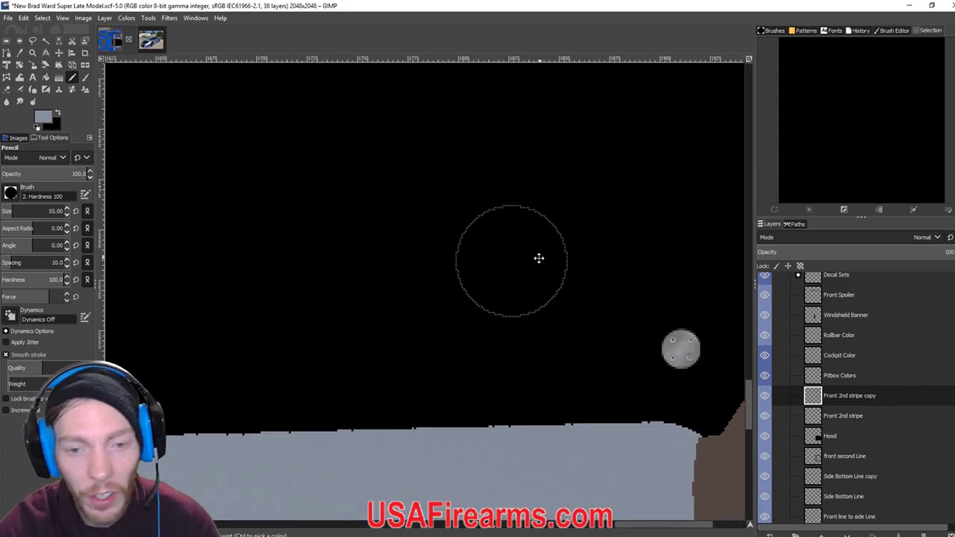
scroll(459, 251, down, 2)
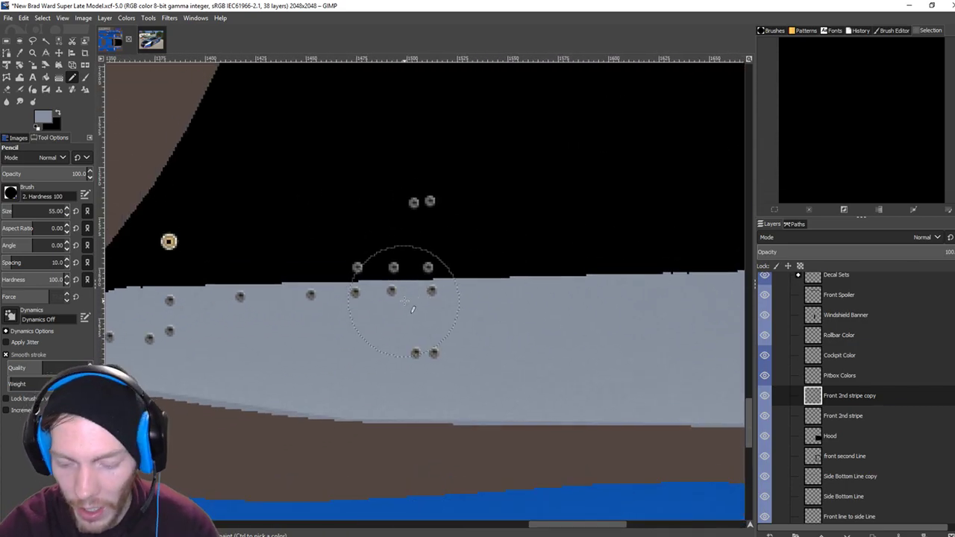
scroll(391, 272, down, 2)
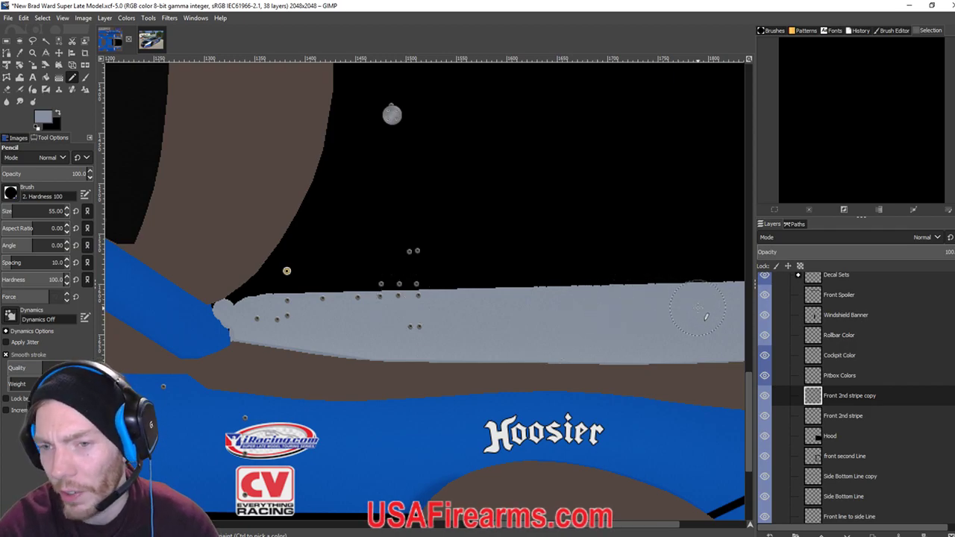
scroll(577, 306, down, 1)
scroll(577, 306, down, 2)
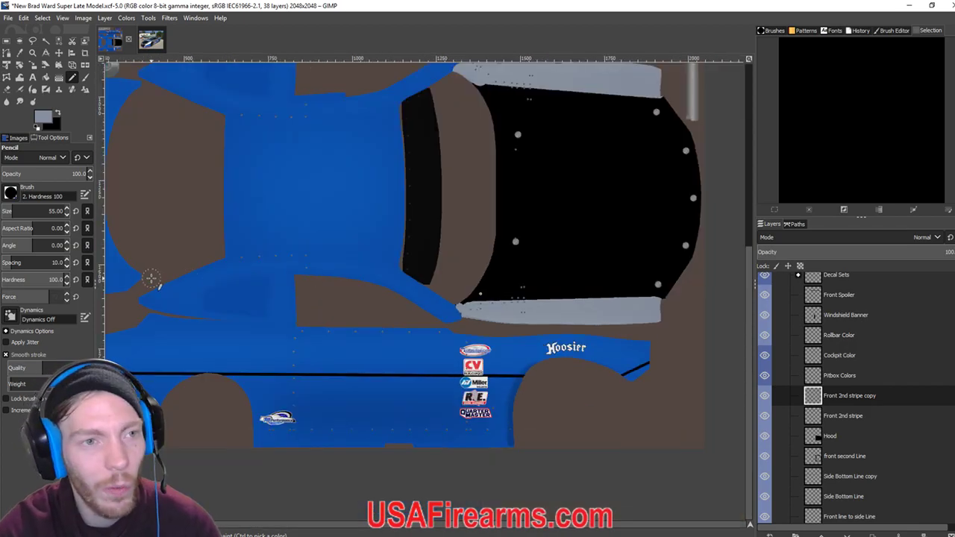
click(59, 114)
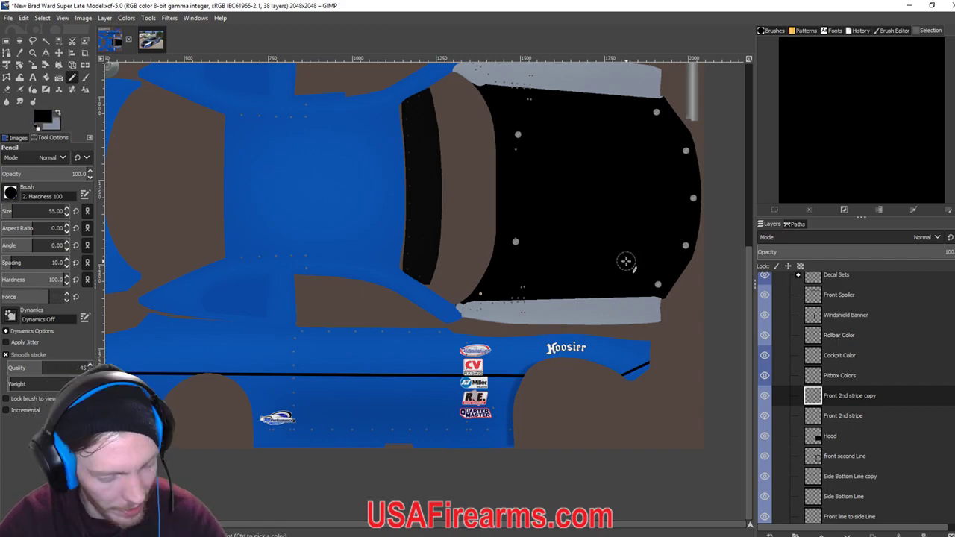
Draw a straight black pencil line along the upper edge of the silver nose band.
scroll(625, 261, up, 5)
scroll(631, 183, down, 3)
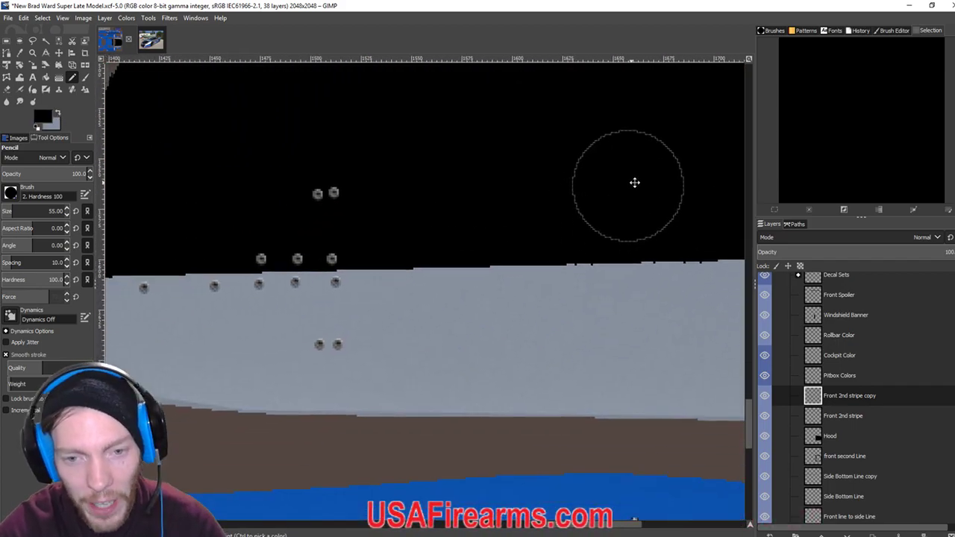
scroll(228, 245, left, 3)
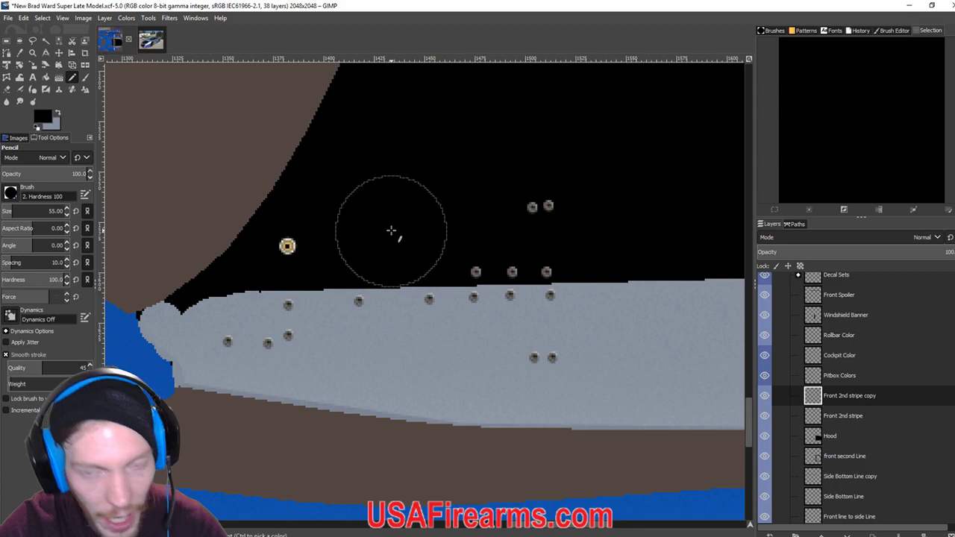
scroll(602, 226, right, 5)
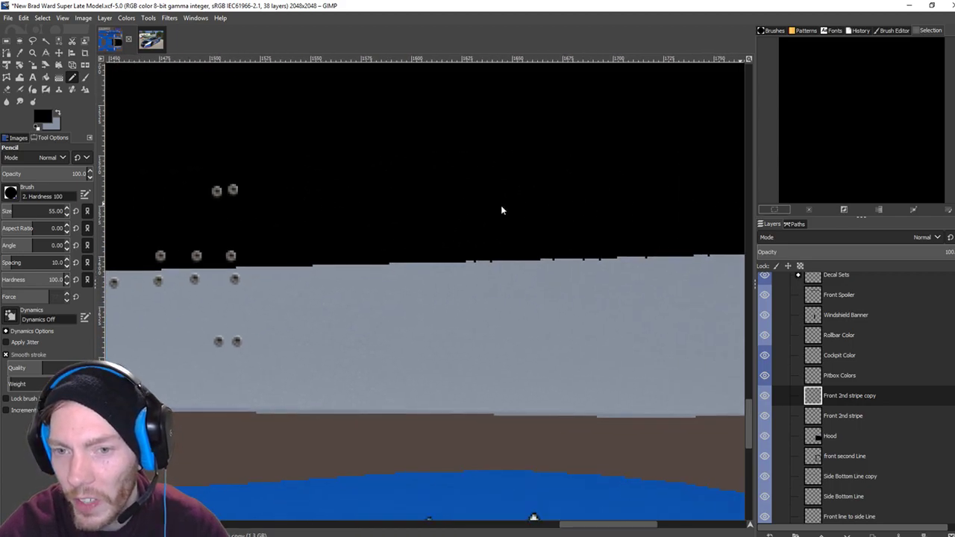
scroll(479, 223, right, 10)
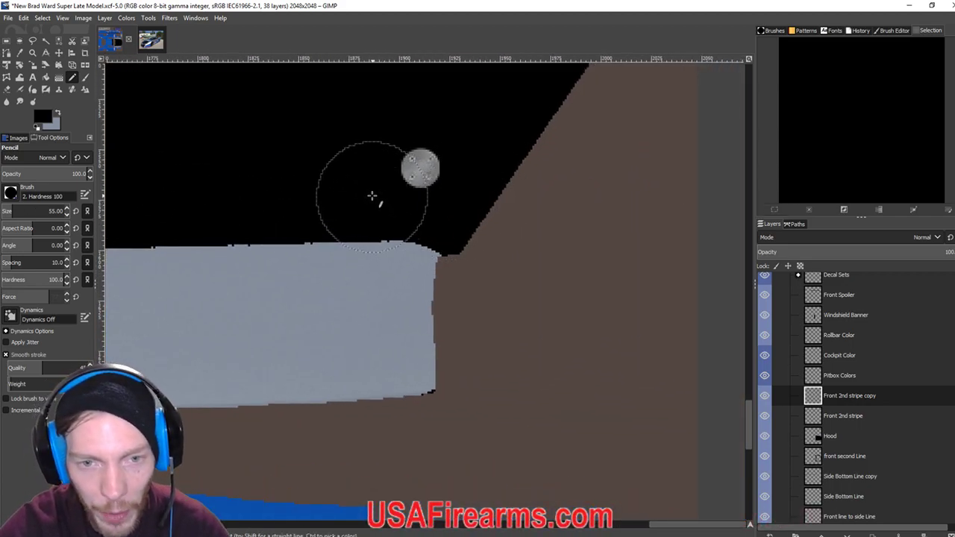
key(shift)
shift+click(371, 185)
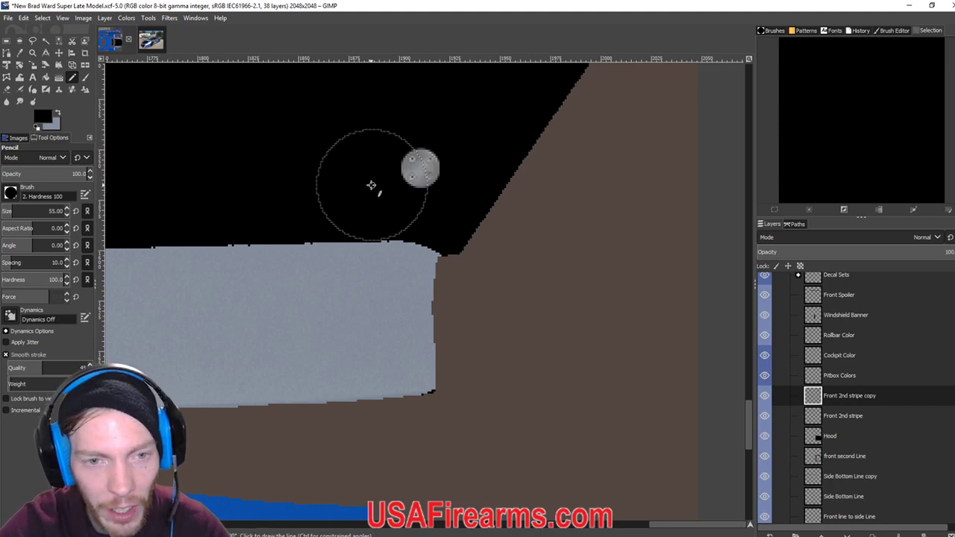
scroll(371, 185, down, 5)
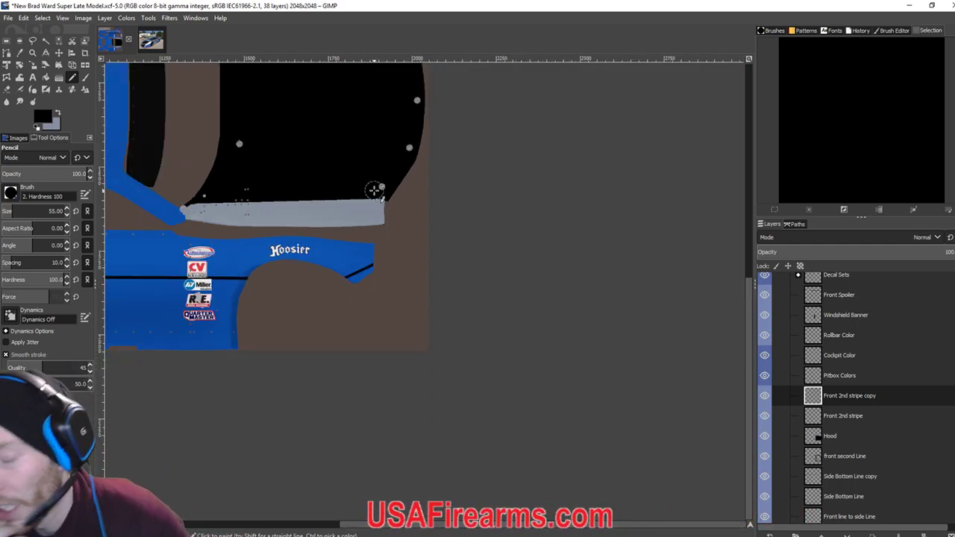
scroll(365, 164, up, 5)
scroll(365, 164, left, 3)
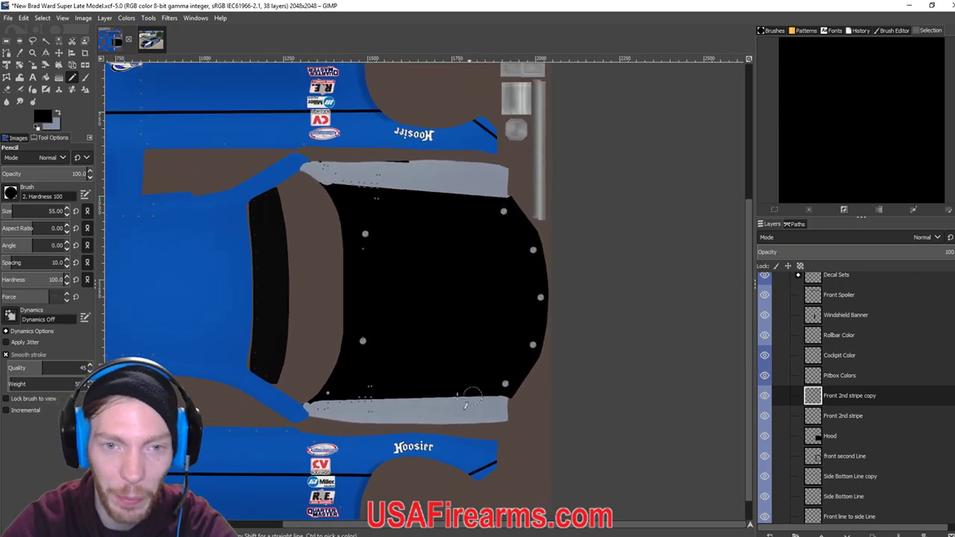
scroll(366, 279, up, 5)
scroll(448, 358, left, 4)
scroll(377, 355, up, 3)
scroll(390, 341, down, 1)
scroll(322, 323, up, 6)
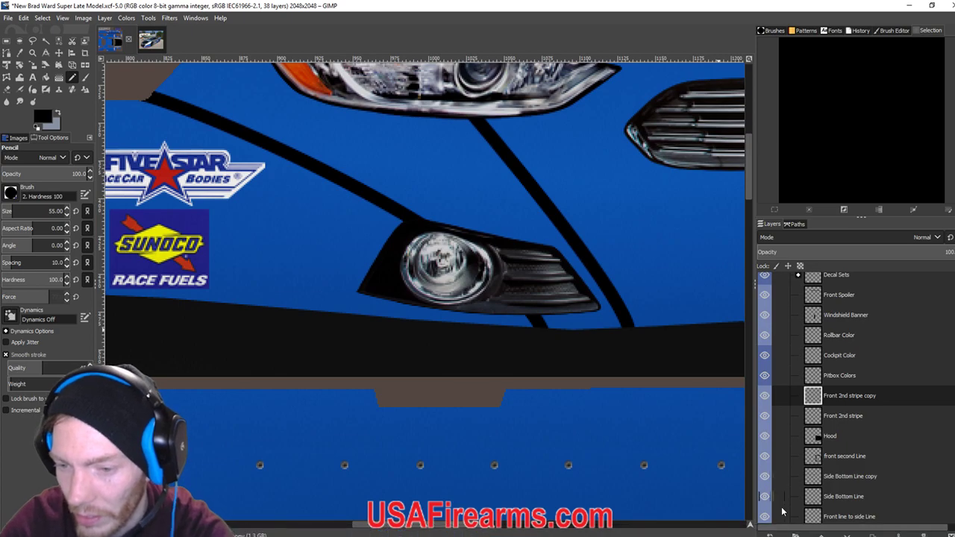
Merge the Front 2nd stripe layer and the next two layers down.
scroll(834, 476, down, 3)
click(828, 353)
right_click(824, 352)
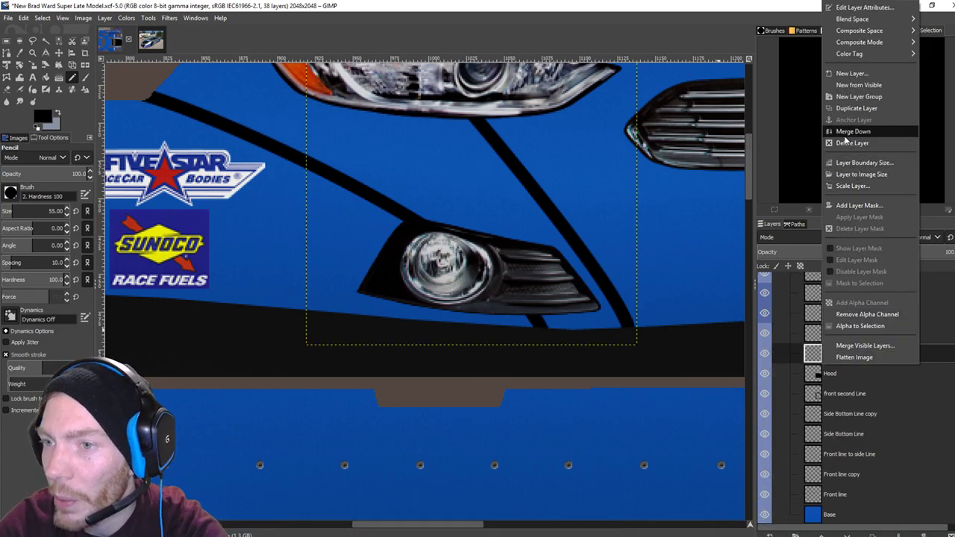
click(853, 131)
right_click(813, 371)
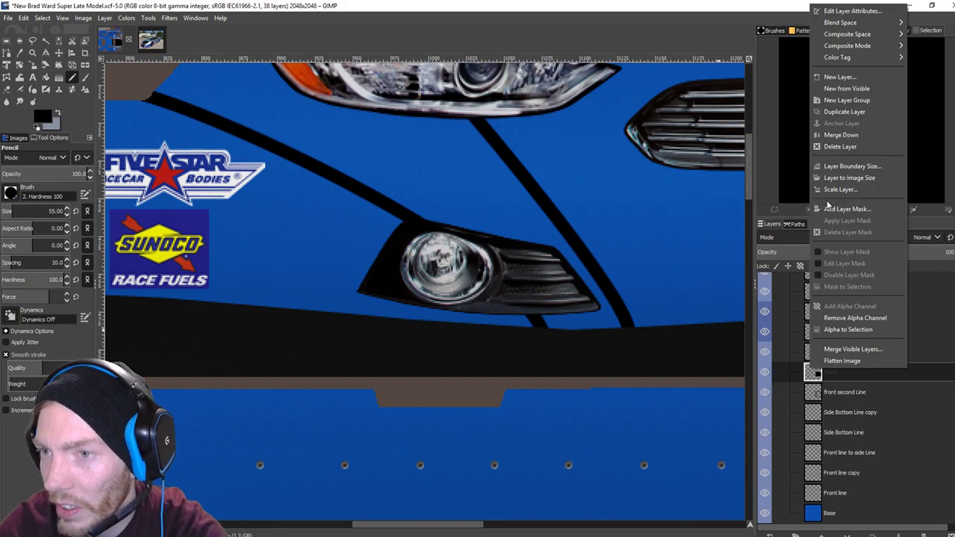
click(826, 134)
right_click(816, 393)
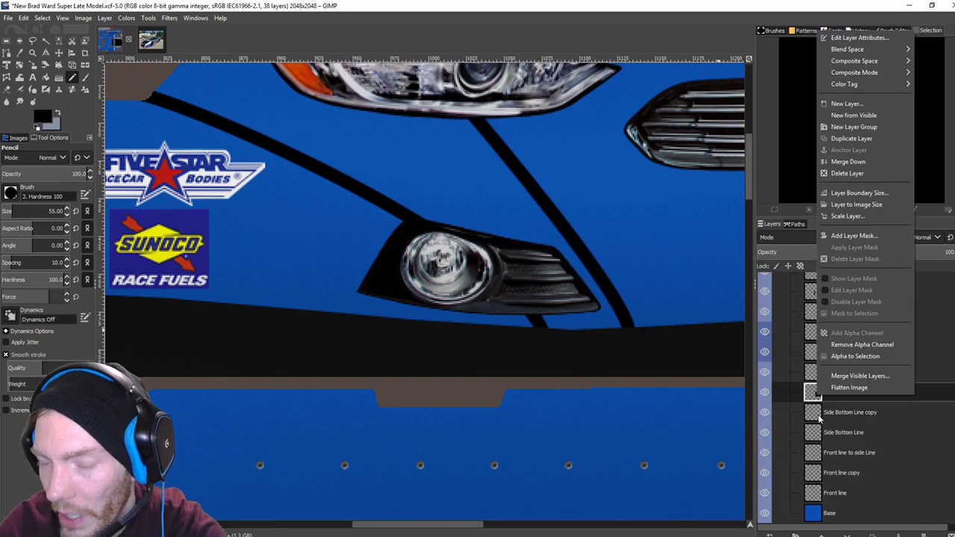
click(843, 162)
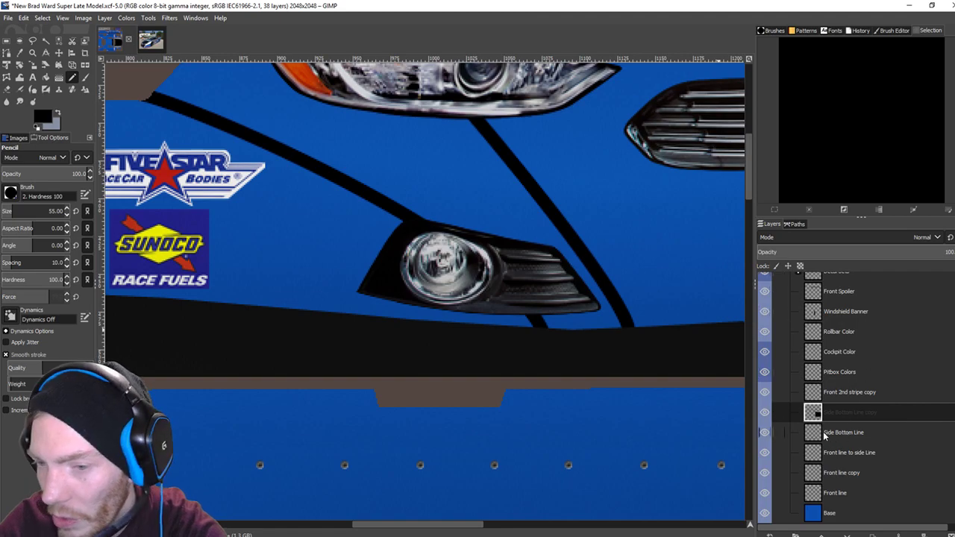
Merge Side Bottom Line copy and the remaining line layers down, leaving 31 layers.
right_click(807, 414)
click(833, 175)
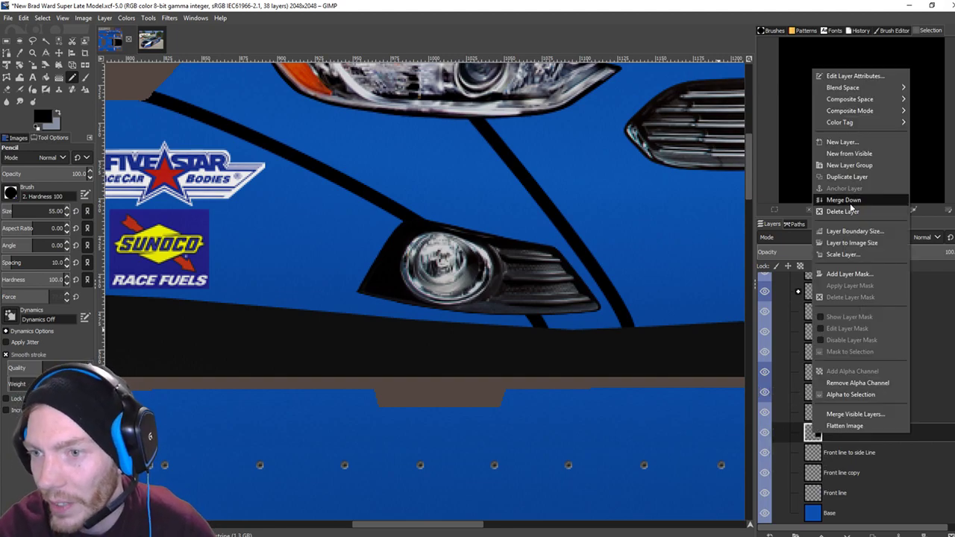
click(843, 200)
right_click(817, 459)
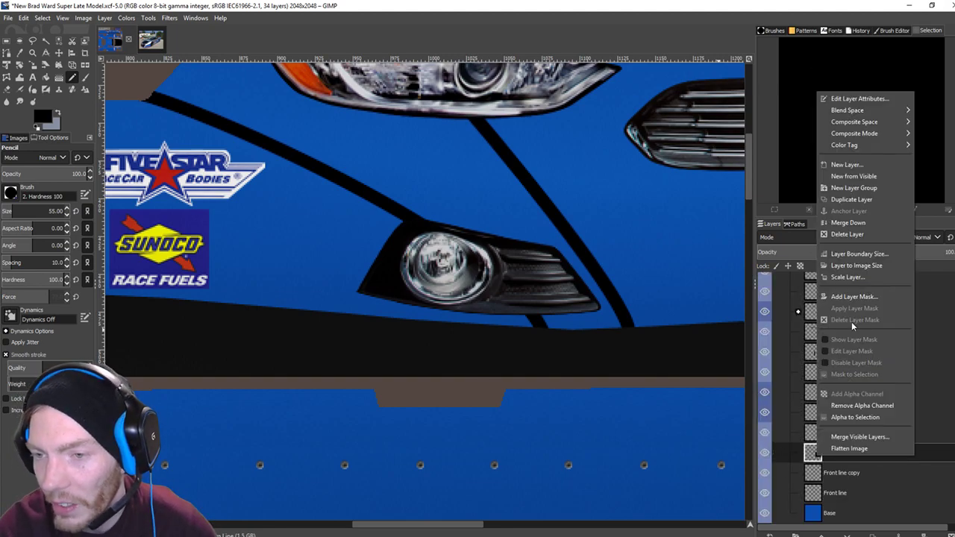
click(848, 222)
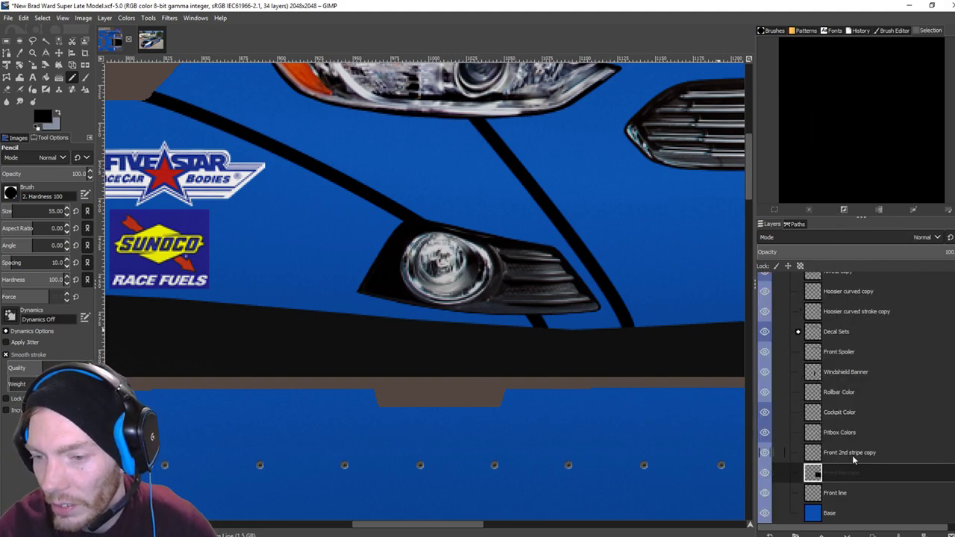
right_click(815, 473)
click(847, 237)
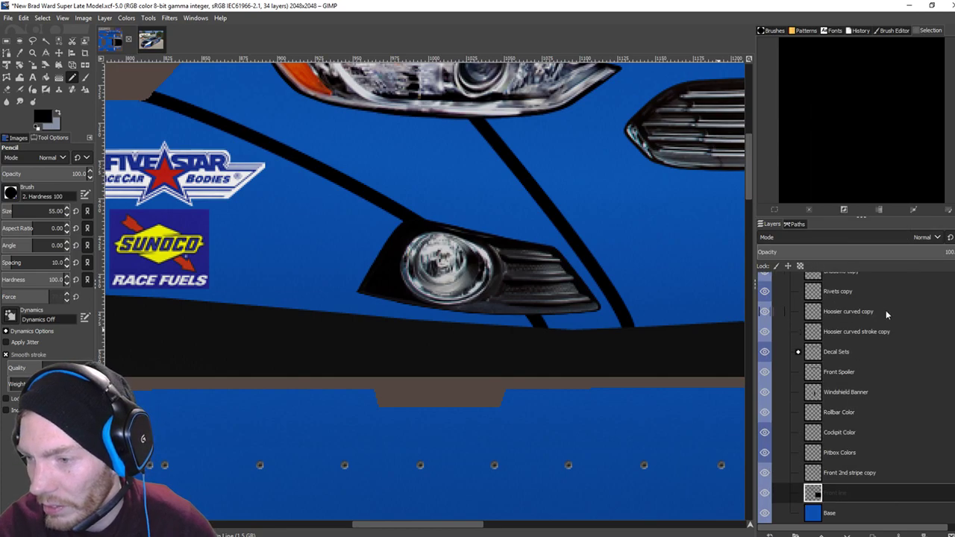
key(shift+ctrl+n)
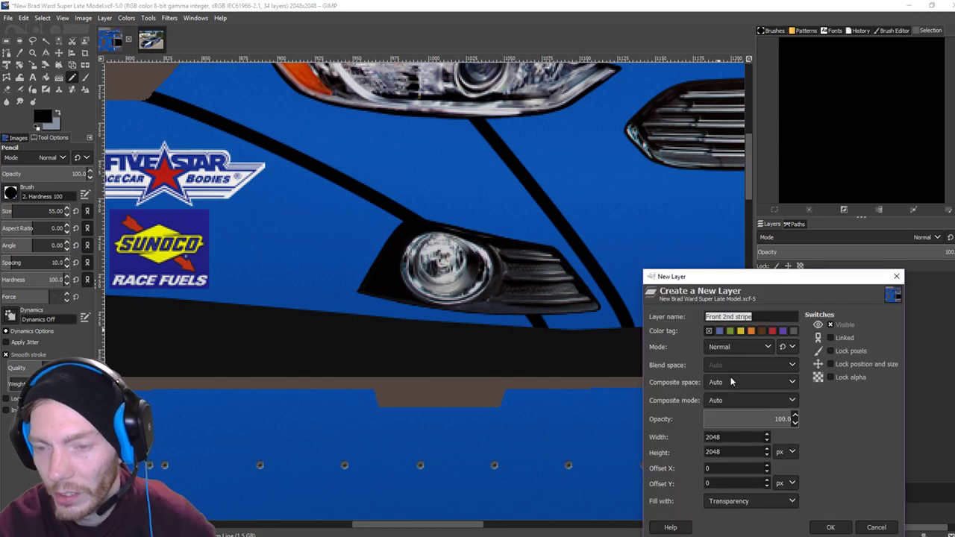
Add a transparent layer above Front line and rename it 'Front Silver'.
click(833, 529)
right_click(822, 493)
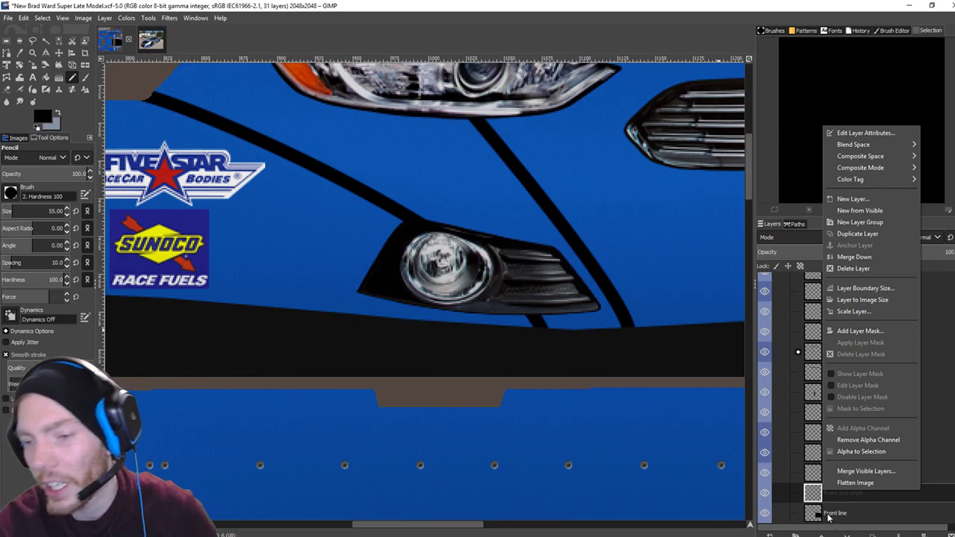
click(812, 500)
right_click(826, 496)
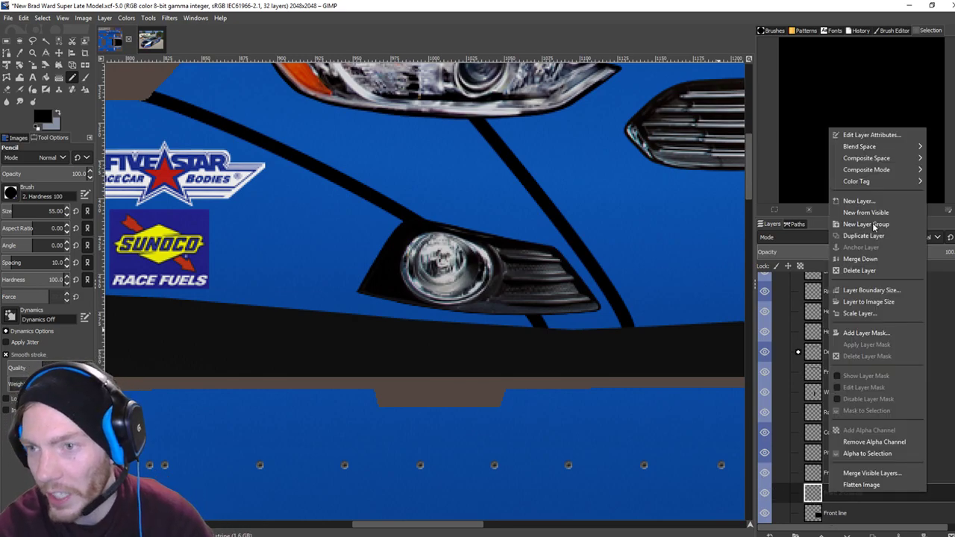
click(860, 139)
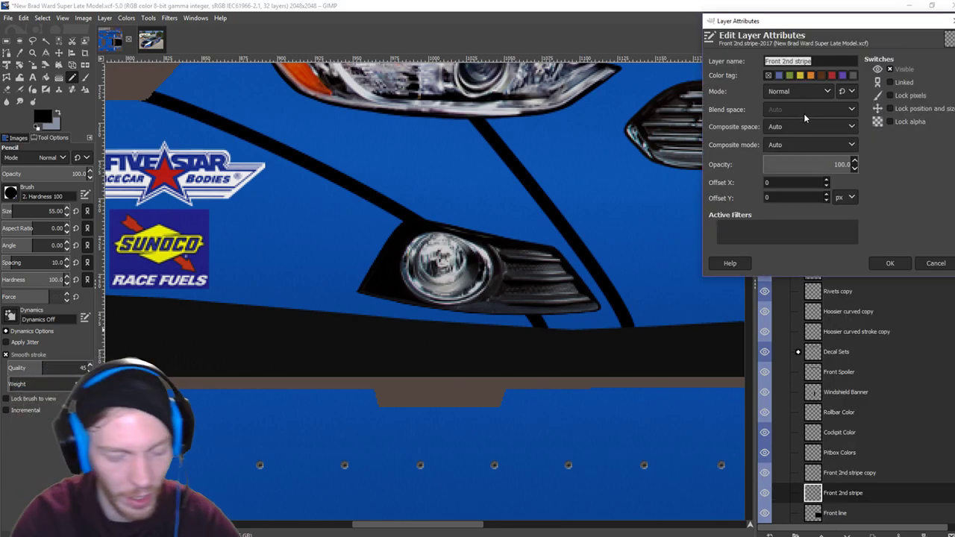
text(Front Silver)
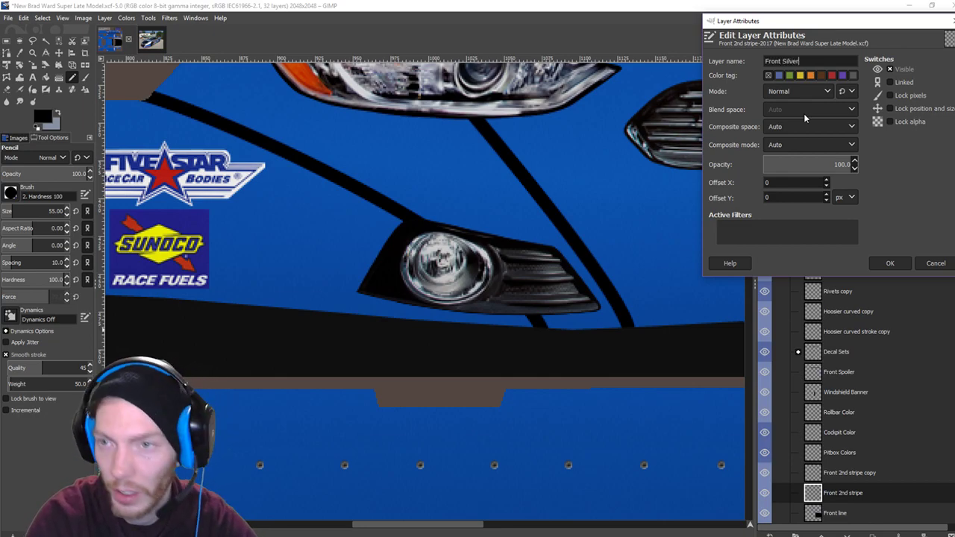
click(890, 261)
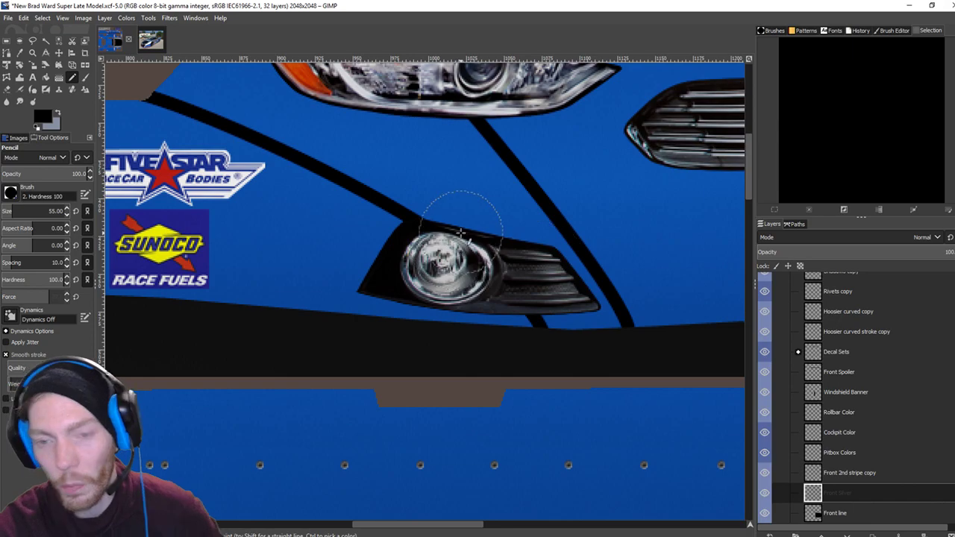
Paint light grey pencil dabs on the Front Silver layer along the nose panel edge.
scroll(459, 217, down, 4)
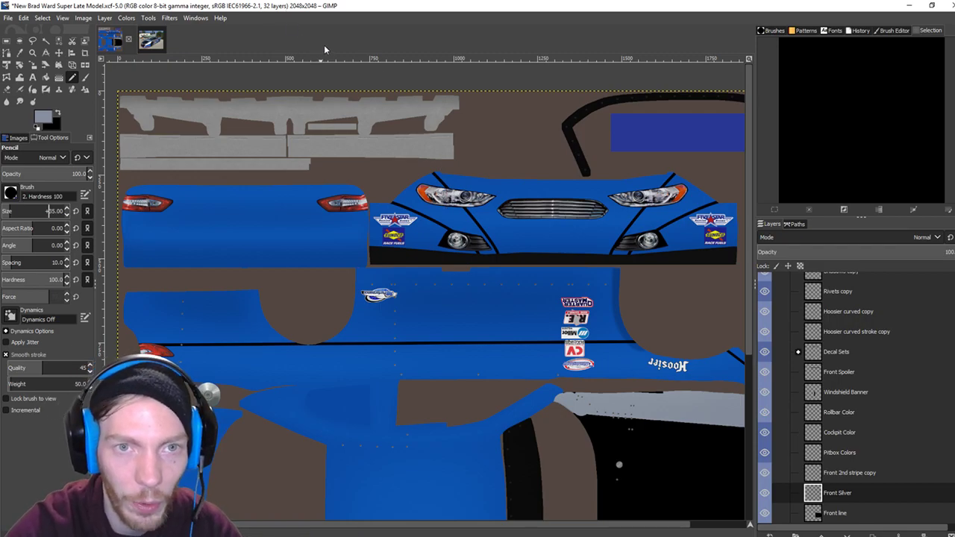
scroll(336, 77, up, 2)
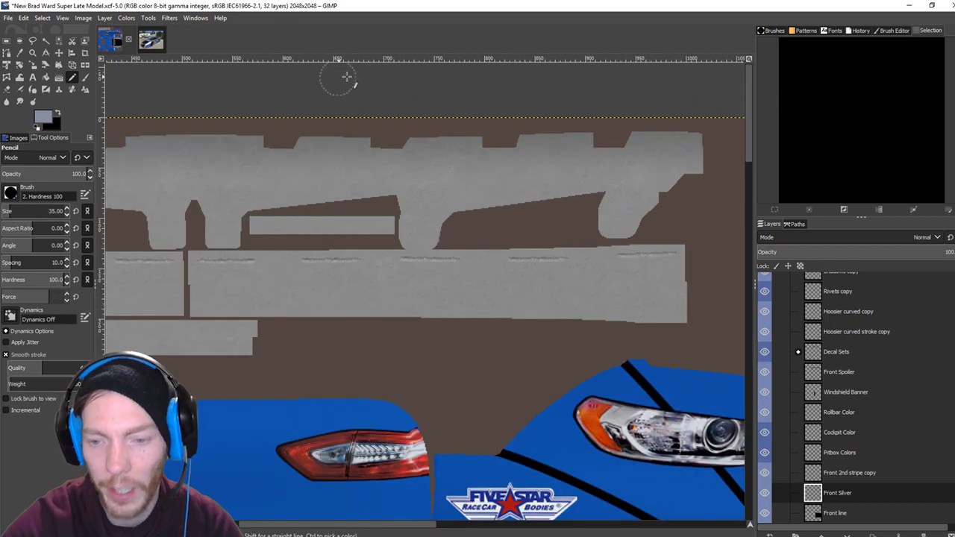
scroll(499, 351, down, 3)
scroll(498, 351, right, 3)
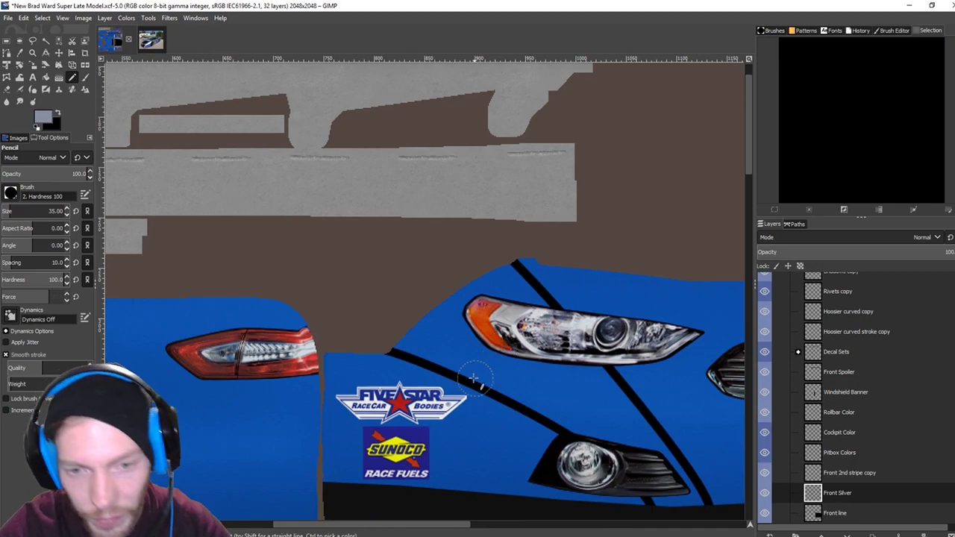
scroll(474, 378, up, 5)
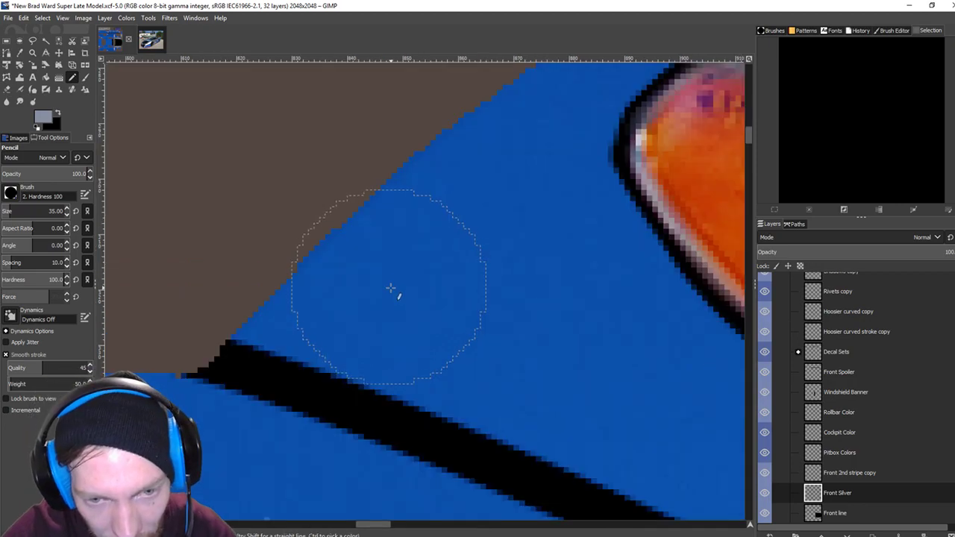
click(390, 292)
scroll(523, 330, down, 2)
scroll(523, 331, right, 3)
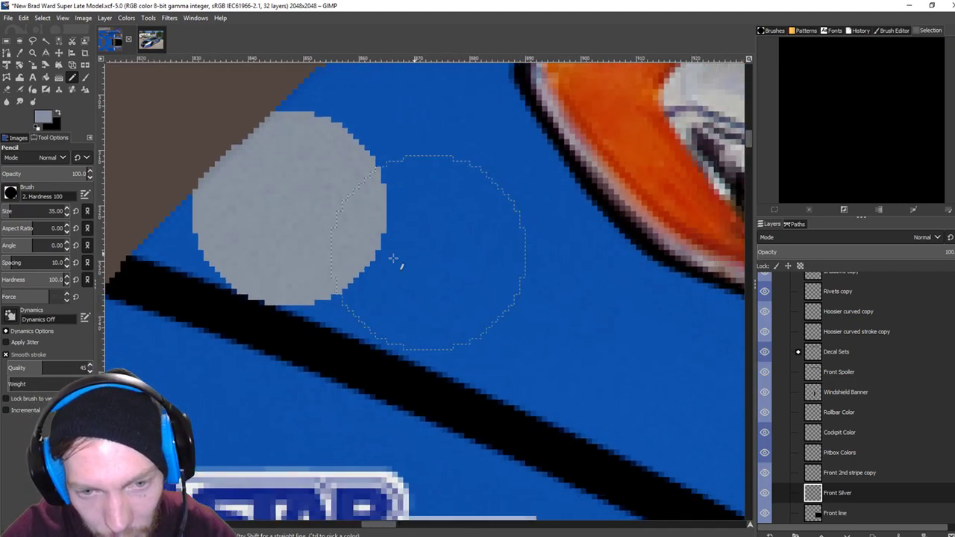
click(373, 241)
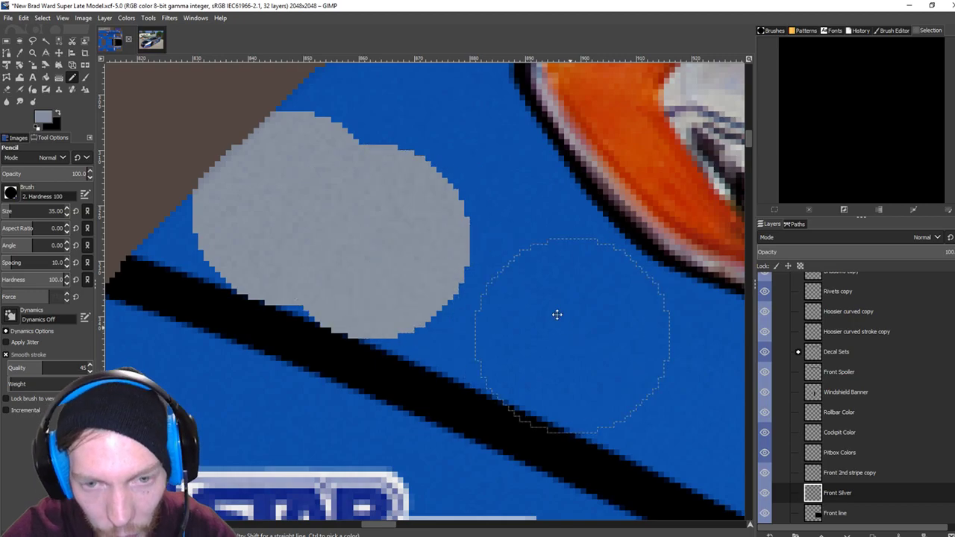
scroll(432, 261, down, 3)
scroll(432, 260, right, 3)
click(335, 183)
scroll(511, 247, down, 3)
scroll(511, 246, right, 2)
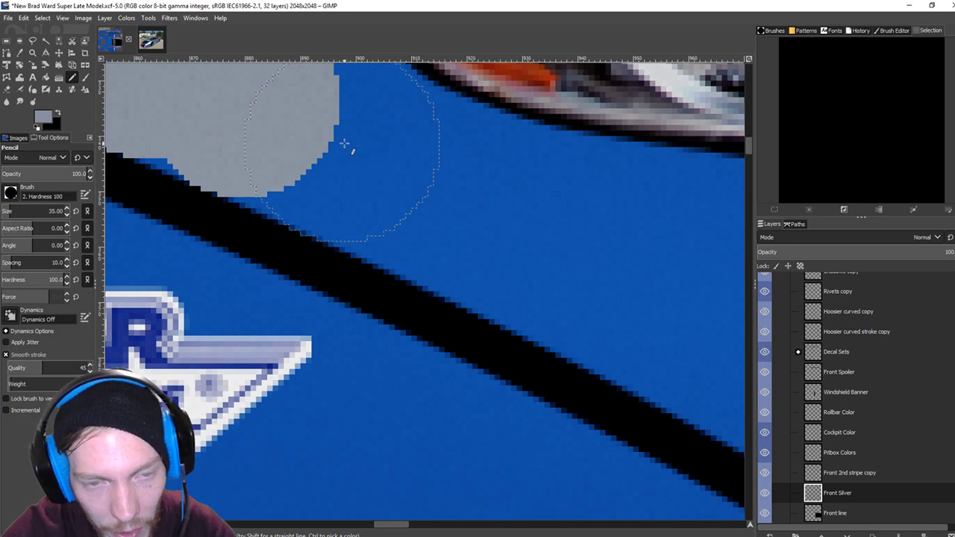
Widen the grey area over the blue and extend it right toward the headlight.
click(352, 151)
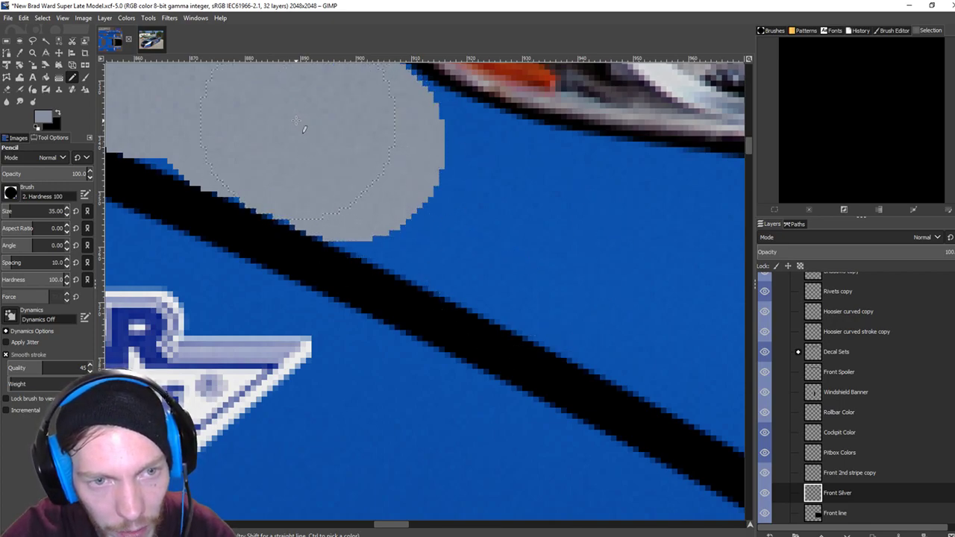
click(382, 164)
scroll(526, 273, down, 2)
scroll(527, 273, right, 2)
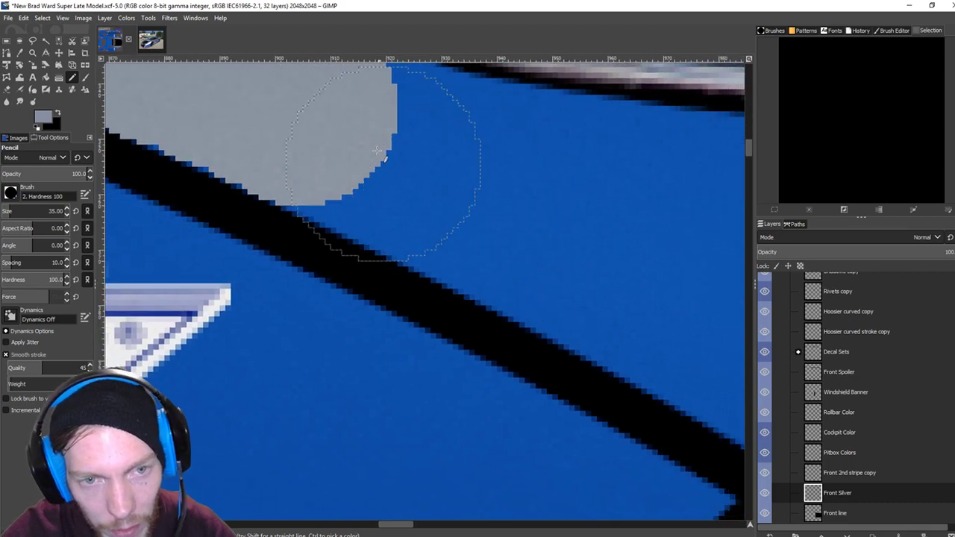
click(371, 149)
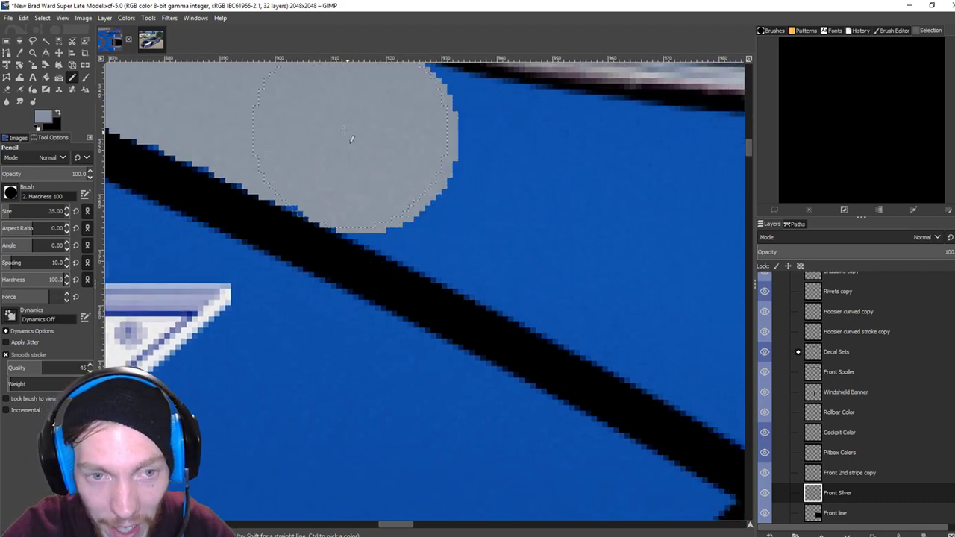
scroll(535, 158, right, 2)
scroll(400, 155, down, 2)
click(357, 132)
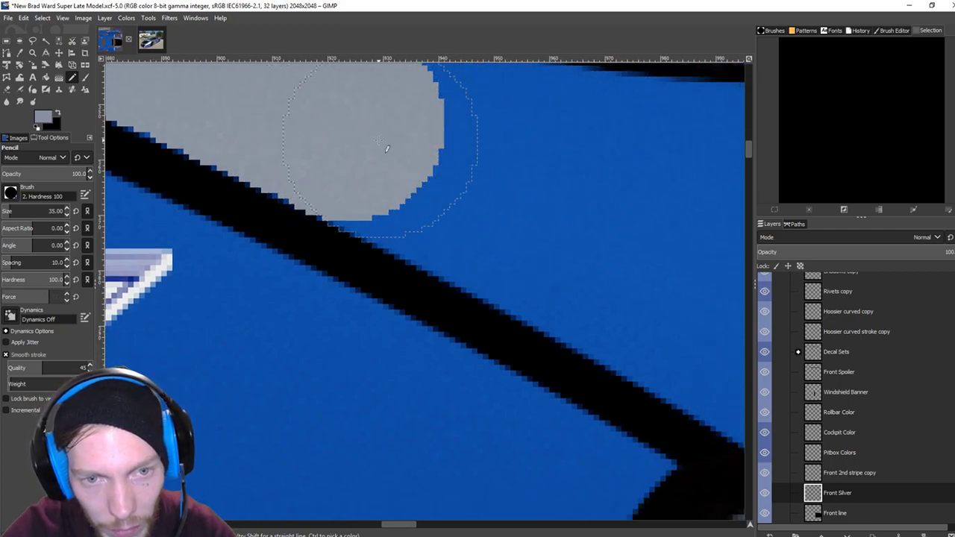
click(391, 149)
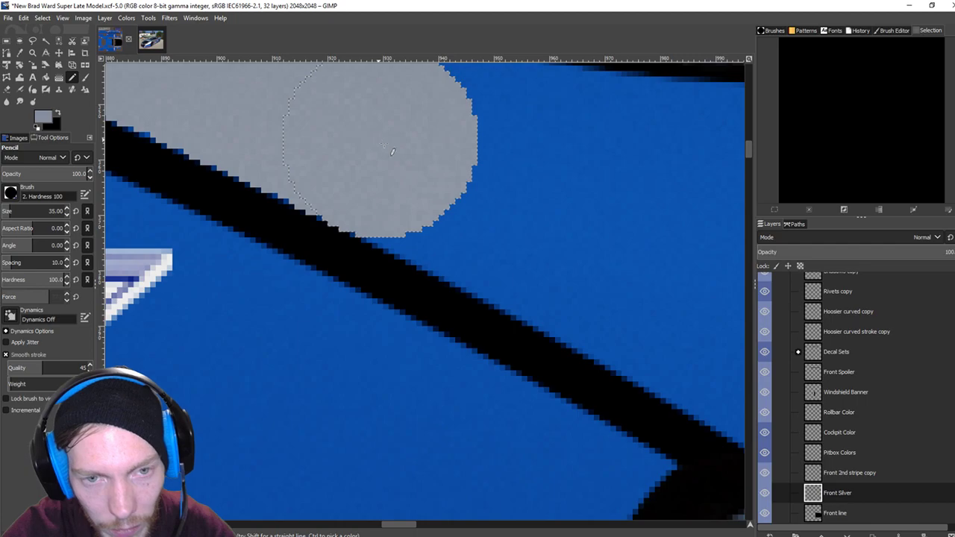
click(430, 169)
Continue the grey band rightward along the black trim line.
drag(550, 224, 441, 159)
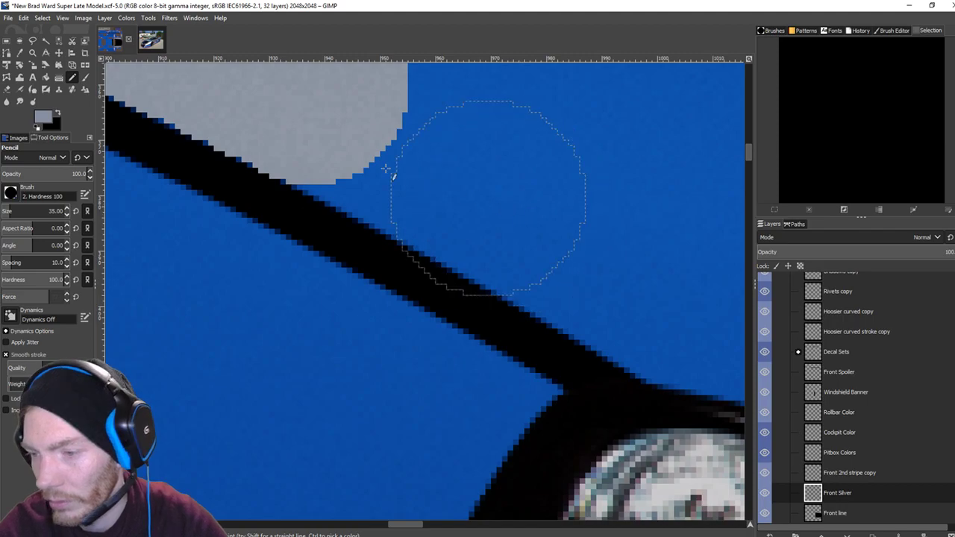
click(356, 111)
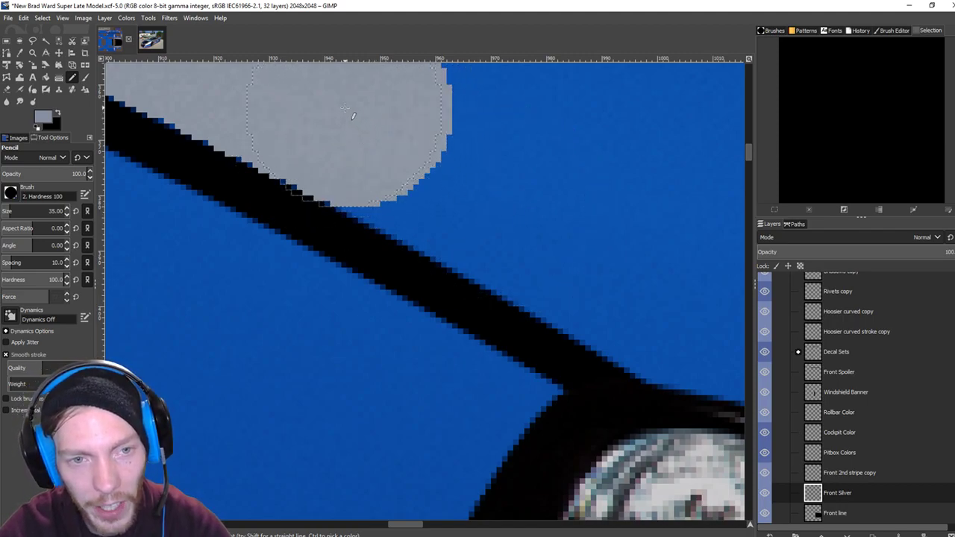
click(392, 133)
click(438, 160)
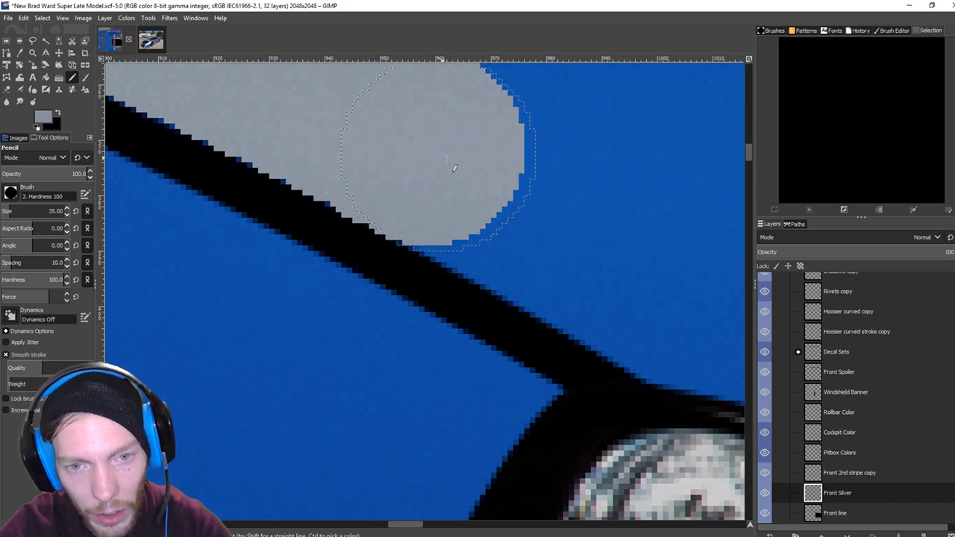
click(470, 176)
scroll(492, 190, down, 1)
scroll(485, 194, right, 2)
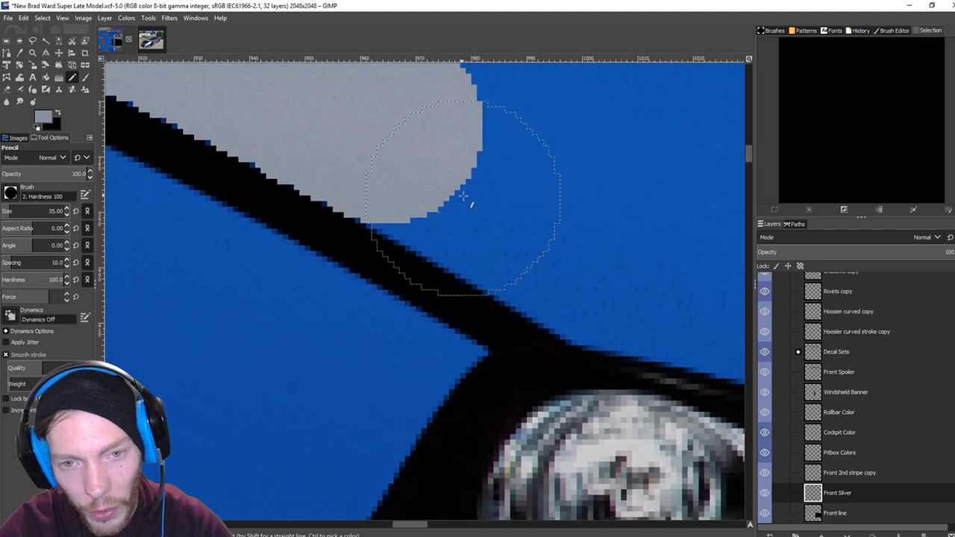
click(466, 163)
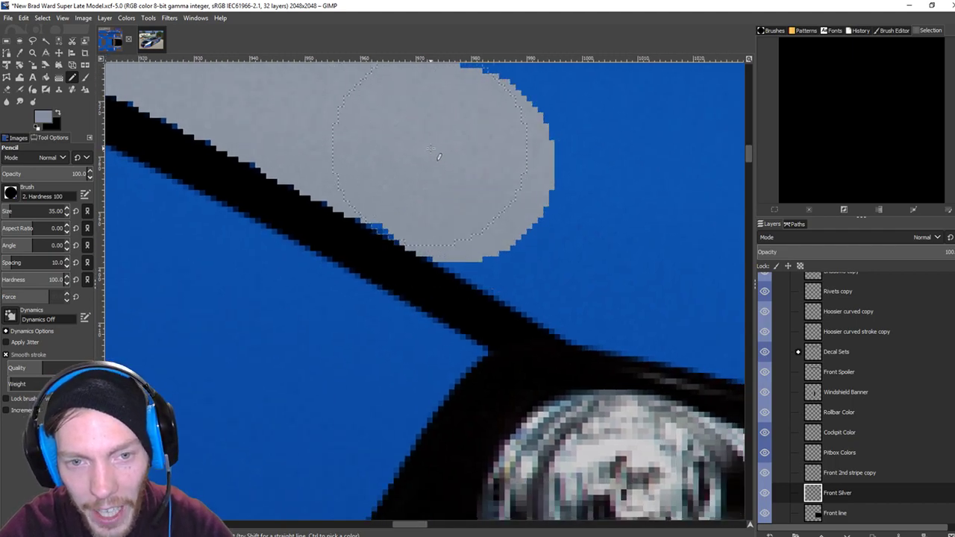
scroll(715, 246, down, 3)
scroll(369, 98, right, 8)
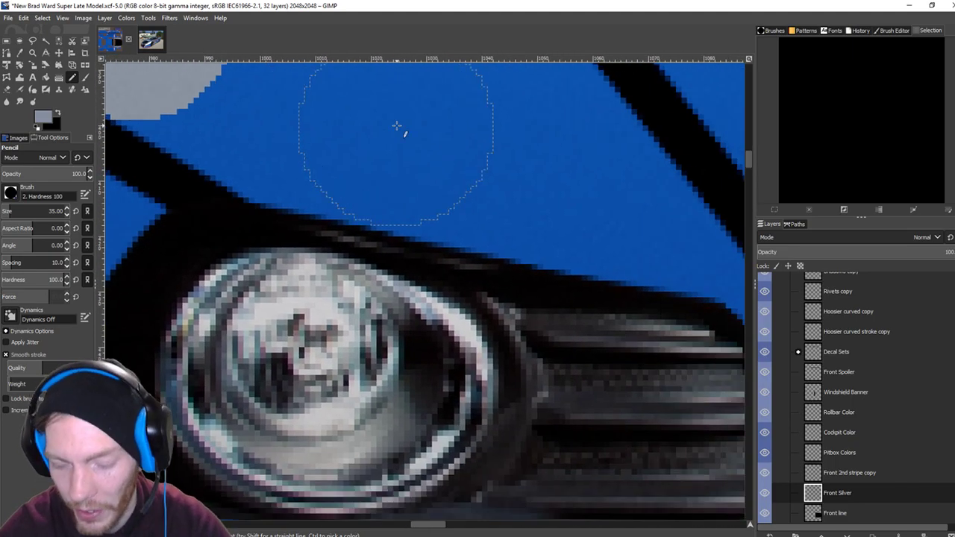
ctrl+scroll(397, 126, down, 6)
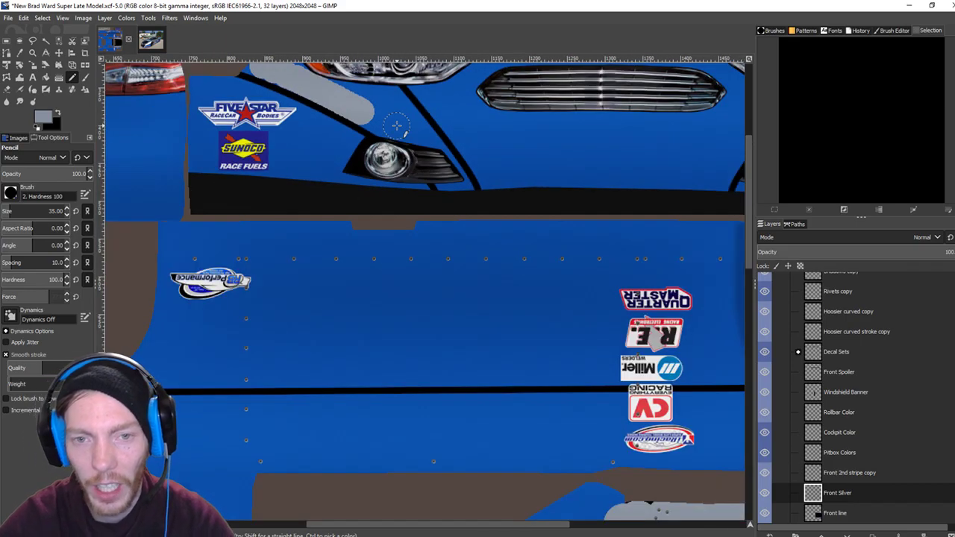
Fuzzy-select the grey band, switch to the Base layer, deselect, and undo the grey dabs by the headlight.
key(u)
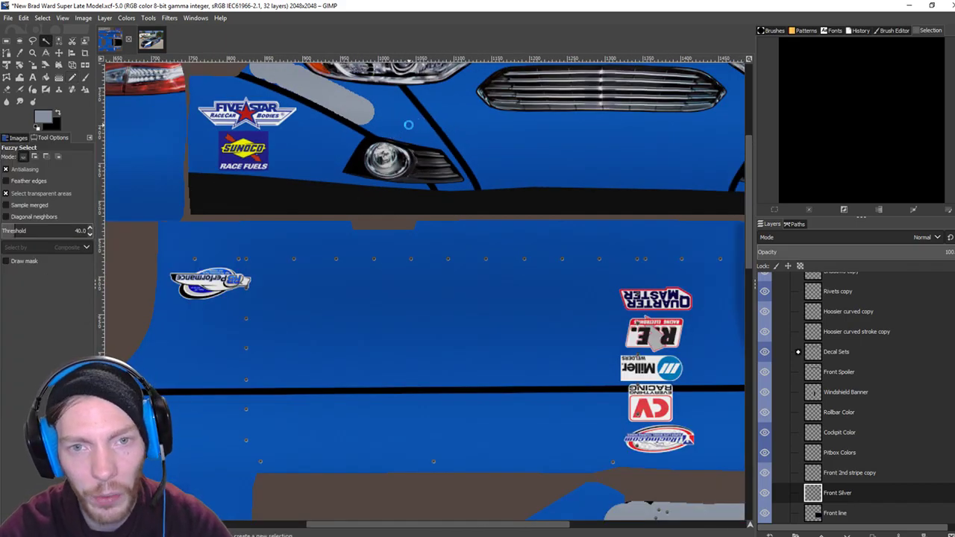
click(408, 125)
scroll(410, 127, up, 2)
scroll(410, 127, left, 2)
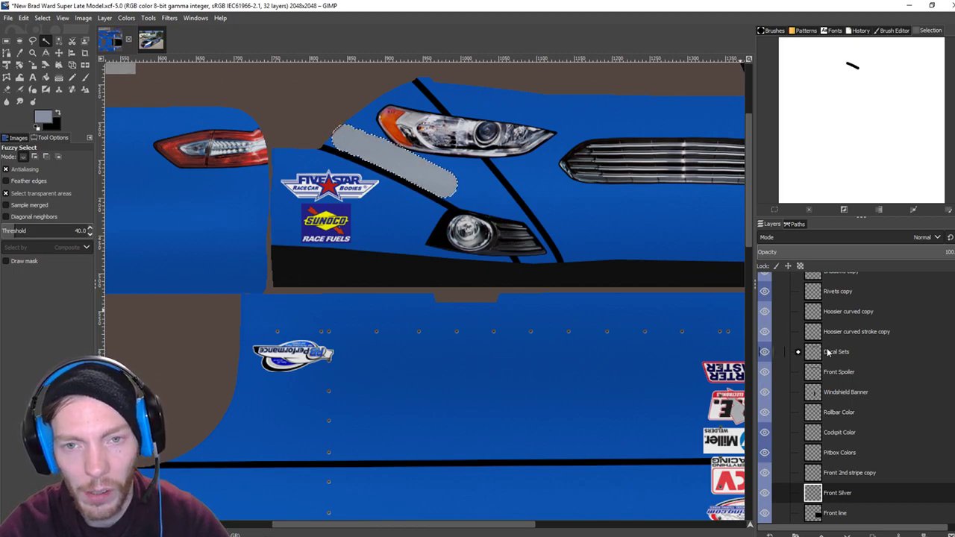
scroll(835, 361, down, 1)
click(837, 514)
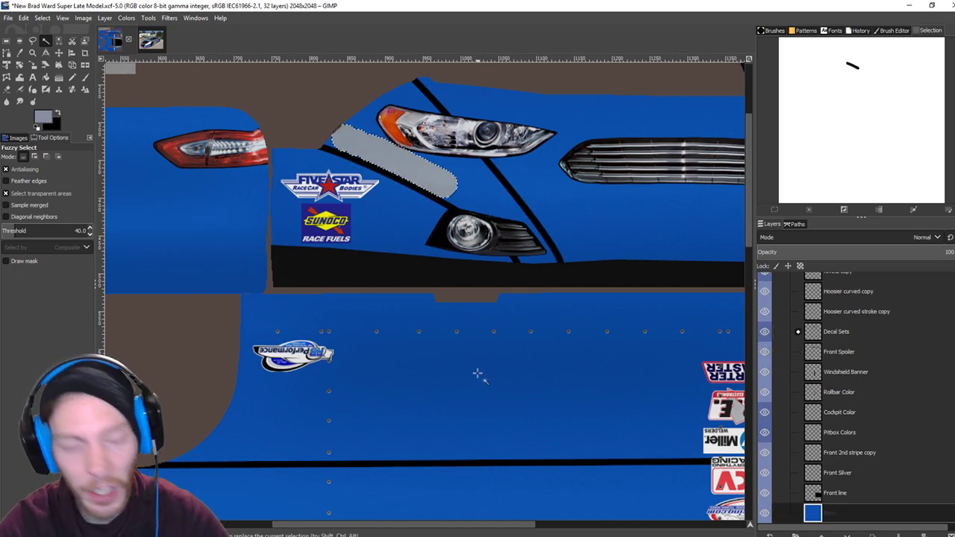
key(ctrl+shift+a)
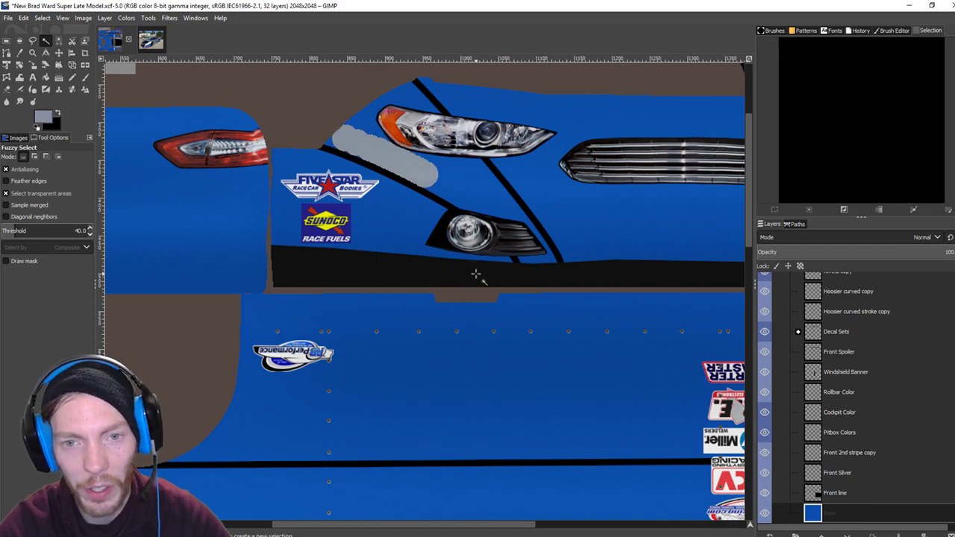
key(ctrl+z)
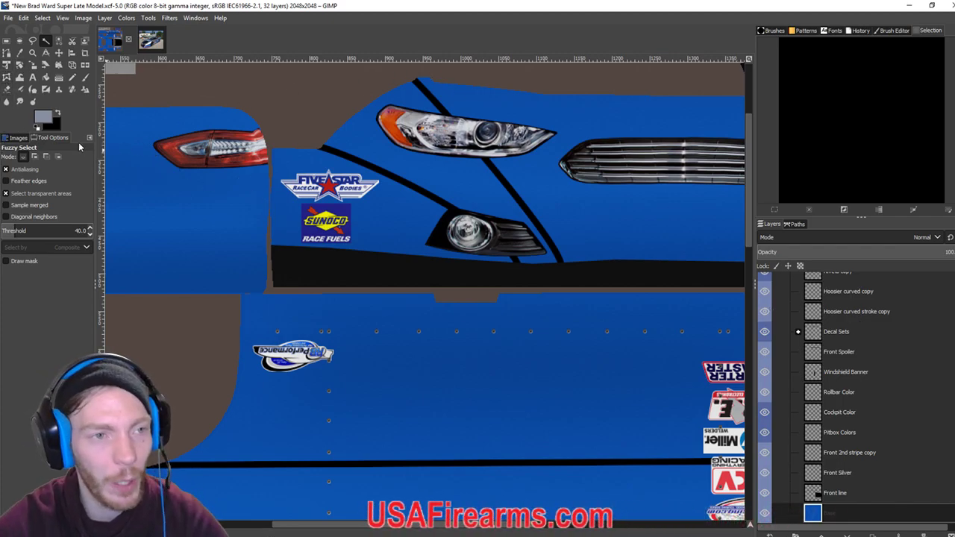
With the Pencil, paint grey stripes along the trim toward the fog light and fill left of the headlight.
click(70, 77)
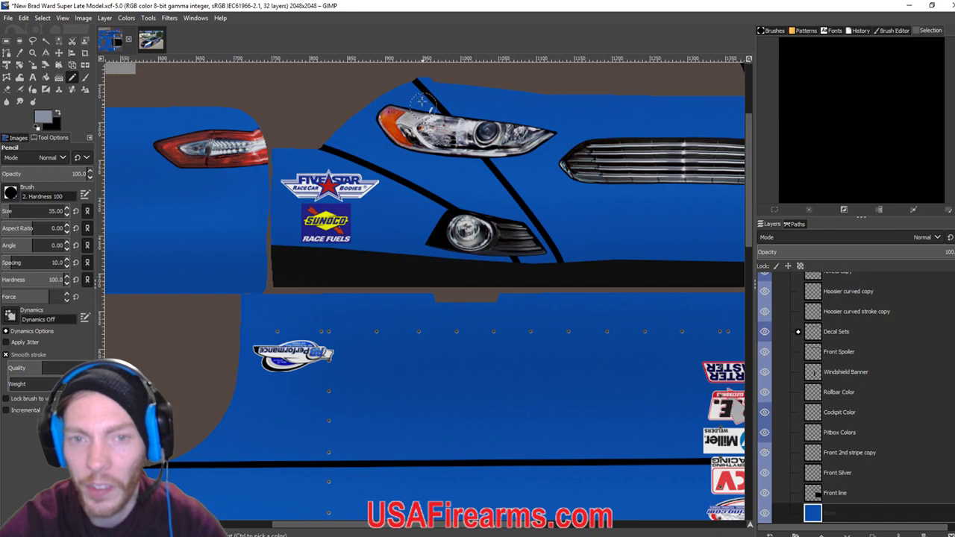
scroll(432, 188, up, 4)
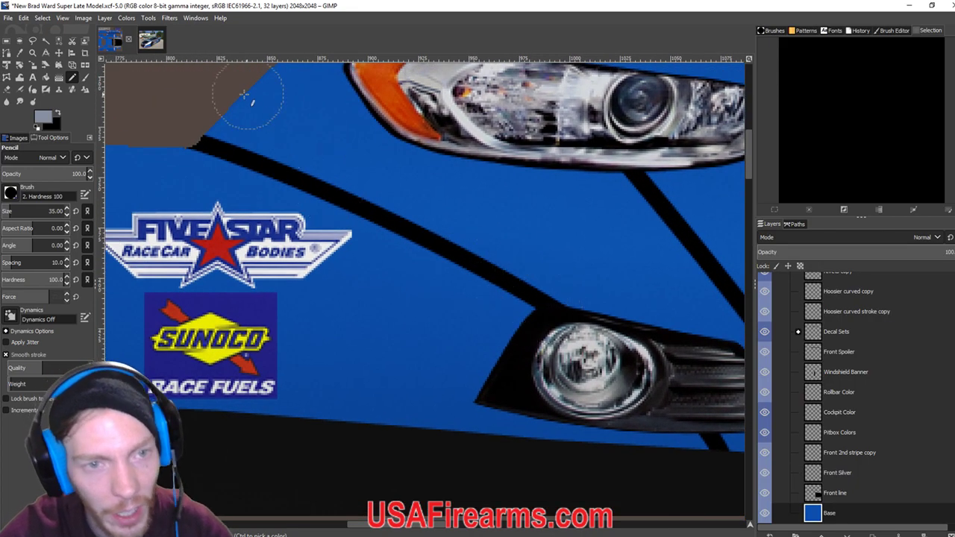
drag(224, 106, 242, 120)
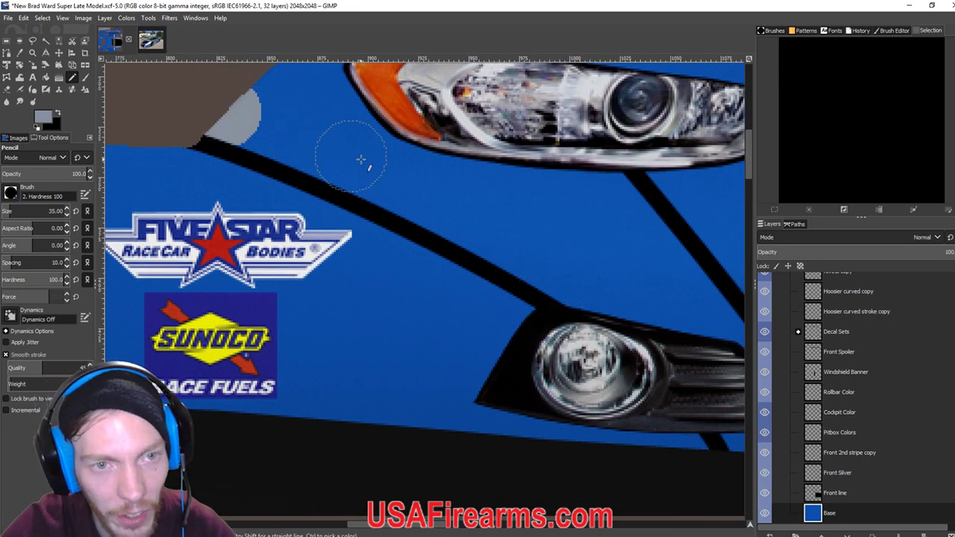
shift+click(548, 266)
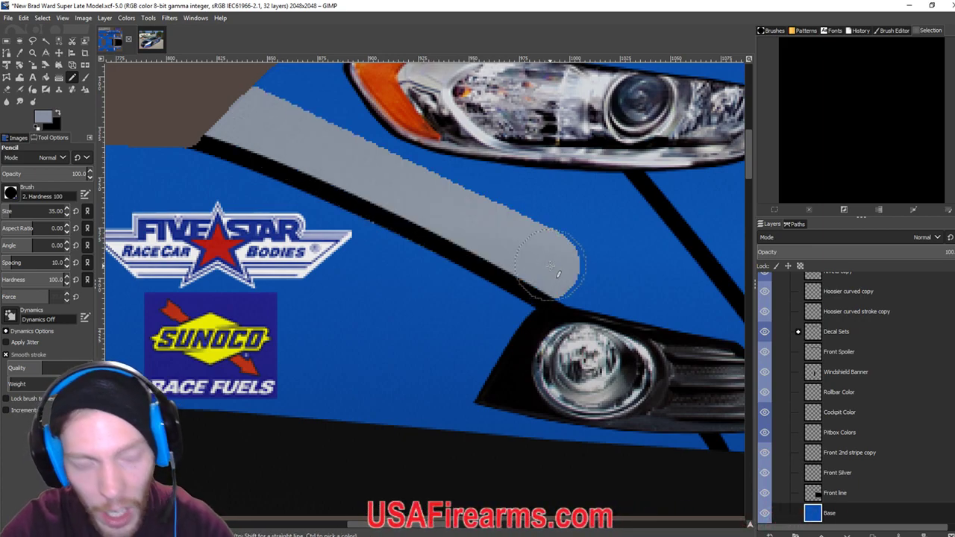
scroll(648, 287, down, 1)
drag(648, 288, 717, 397)
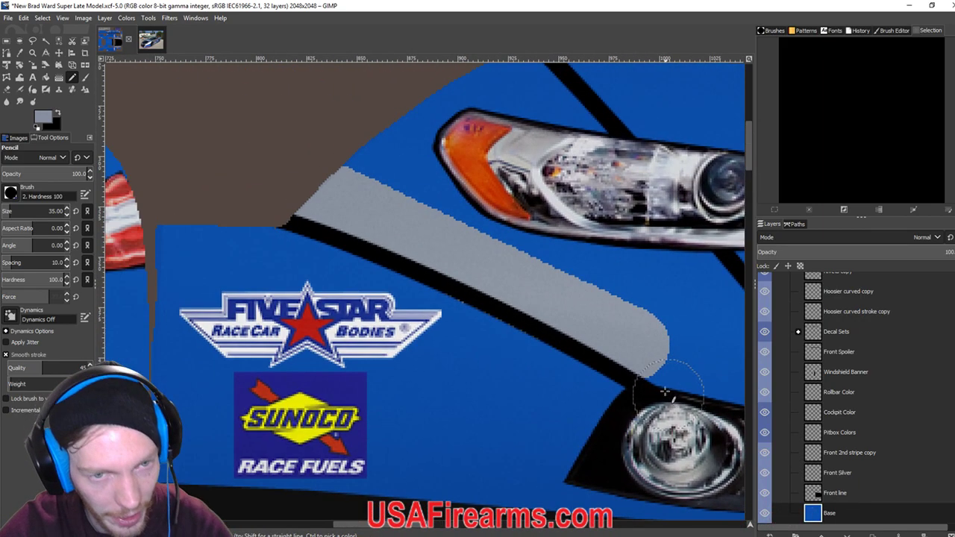
key(ctrl+z)
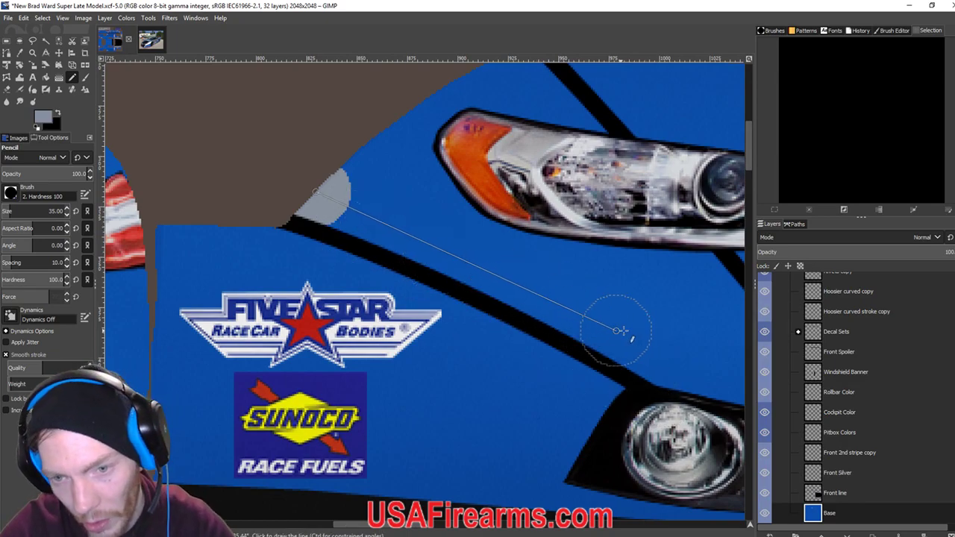
shift+click(632, 333)
drag(659, 358, 490, 201)
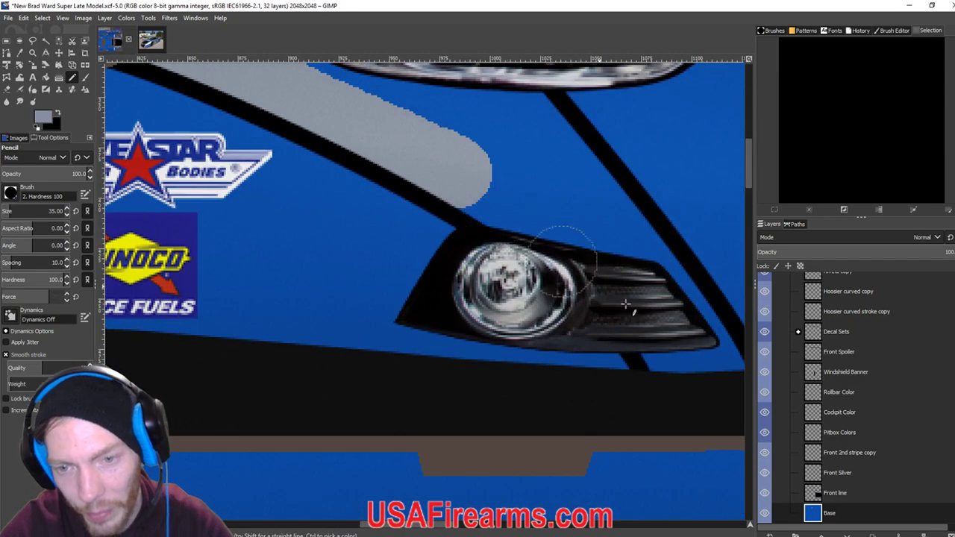
shift+click(671, 334)
mouse_move(676, 336)
mouse_down()
mouse_move(627, 320)
mouse_move(635, 341)
mouse_move(674, 348)
mouse_up()
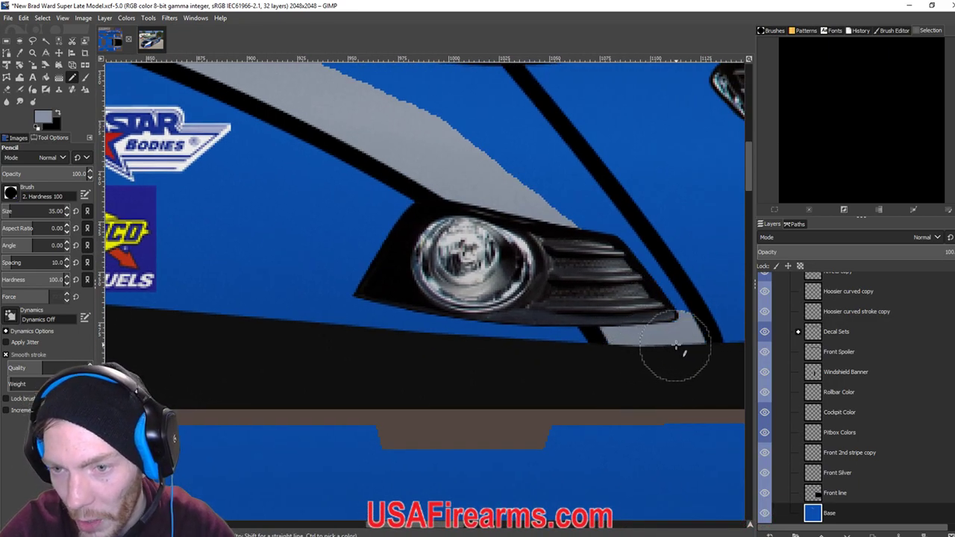
drag(623, 301, 660, 354)
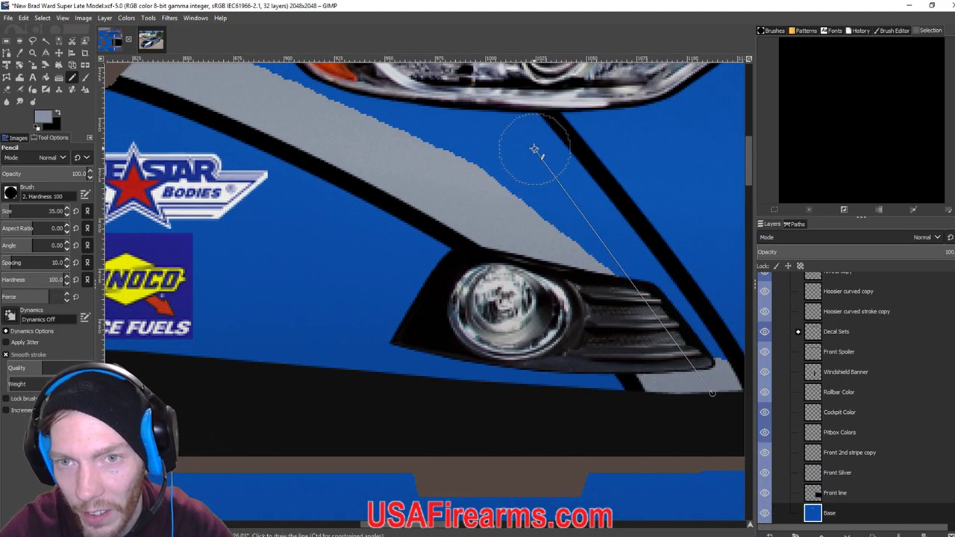
shift+click(534, 150)
drag(434, 129, 576, 376)
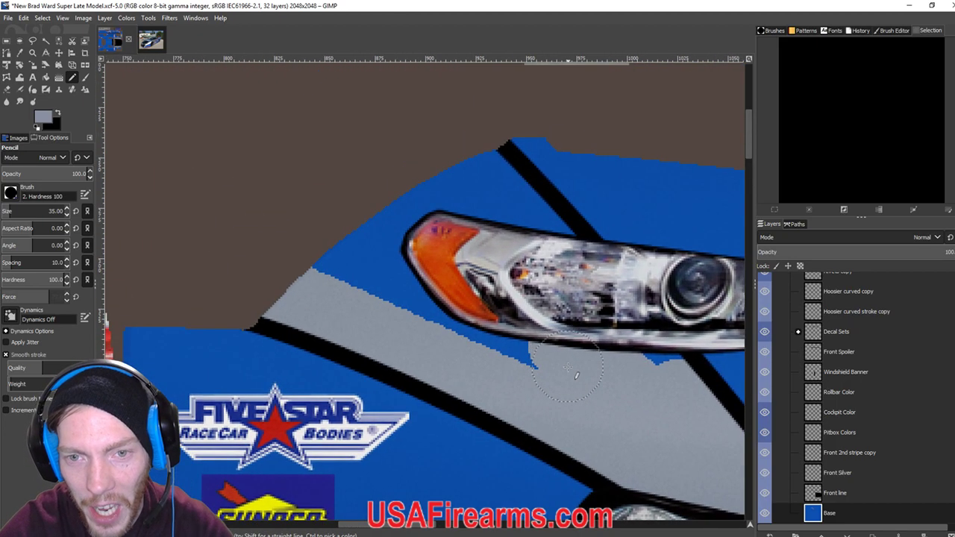
drag(635, 366, 661, 375)
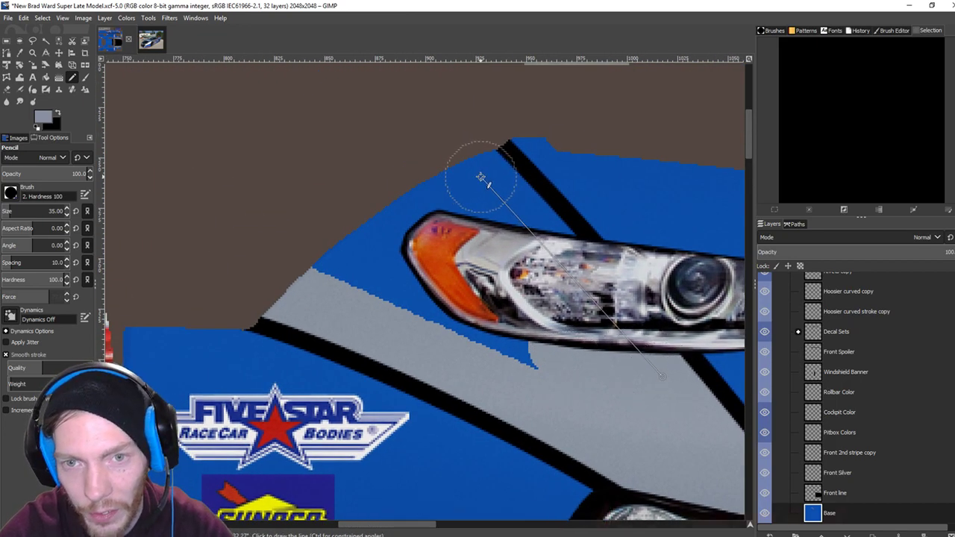
shift+click(483, 180)
mouse_move(531, 355)
mouse_down()
mouse_move(373, 275)
mouse_move(362, 255)
mouse_move(451, 195)
mouse_up()
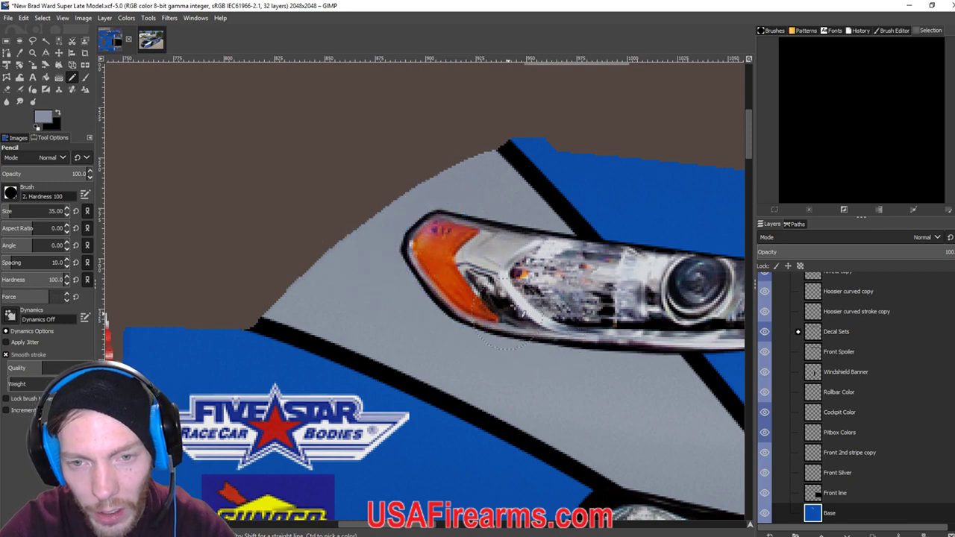
Draw a silver stripe beside the black line on the front nose panel up to the body's top edge.
scroll(515, 321, down, 5)
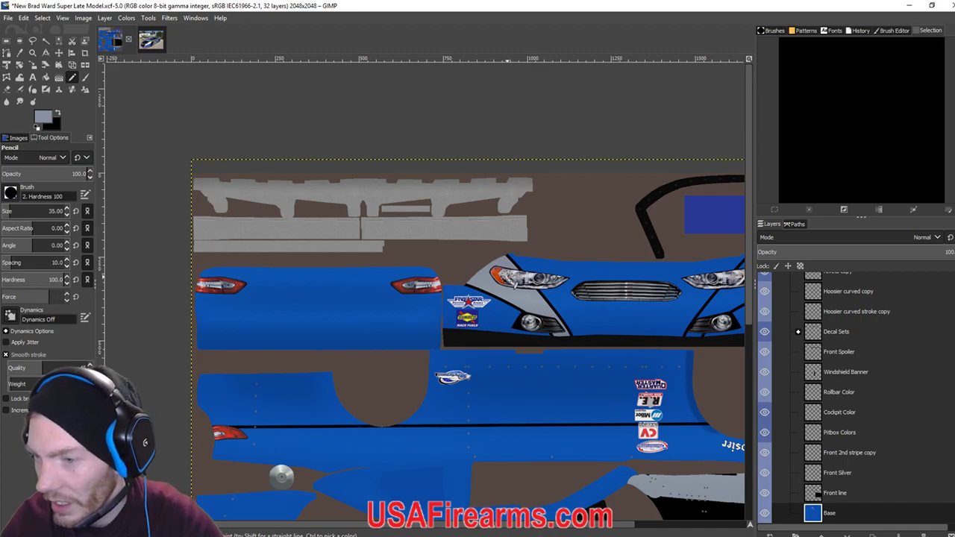
drag(676, 324, 461, 305)
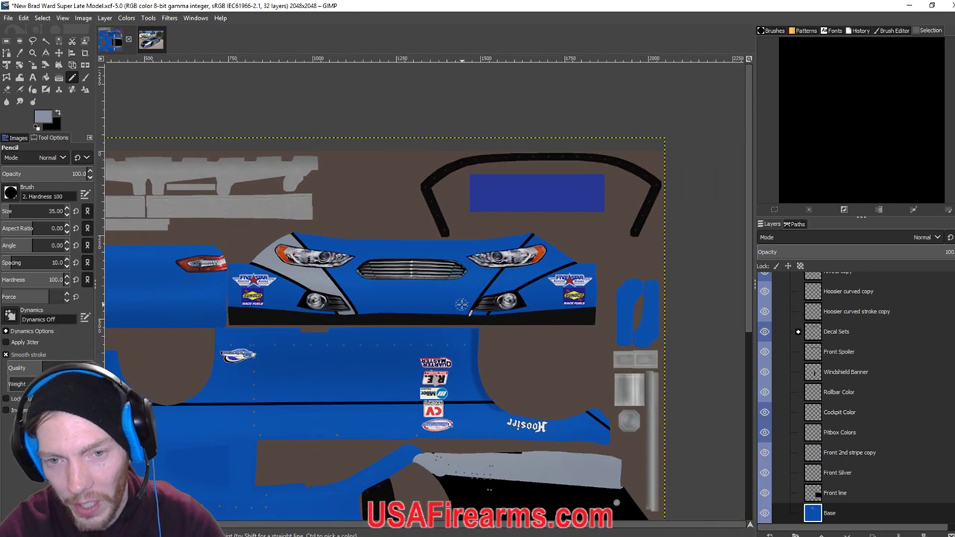
scroll(461, 304, up, 4)
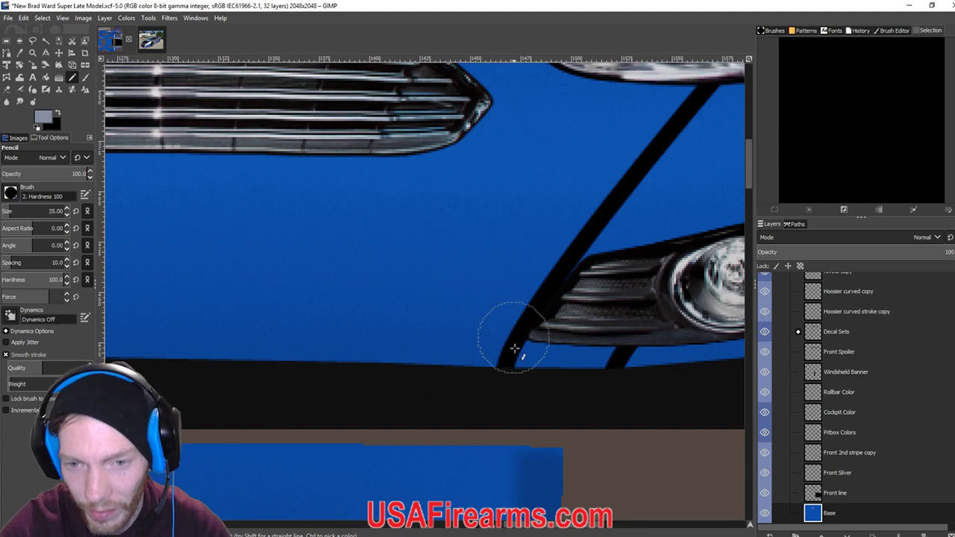
click(544, 358)
scroll(582, 299, up, 2)
scroll(582, 299, right, 2)
shift+click(614, 228)
scroll(522, 277, up, 2)
scroll(522, 277, right, 4)
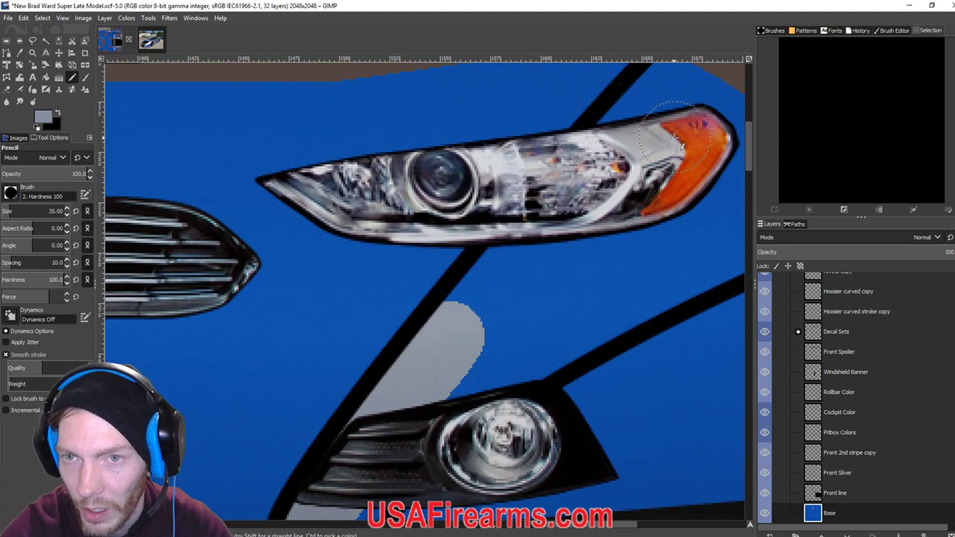
scroll(609, 137, up, 1)
scroll(609, 137, right, 1)
shift+click(621, 136)
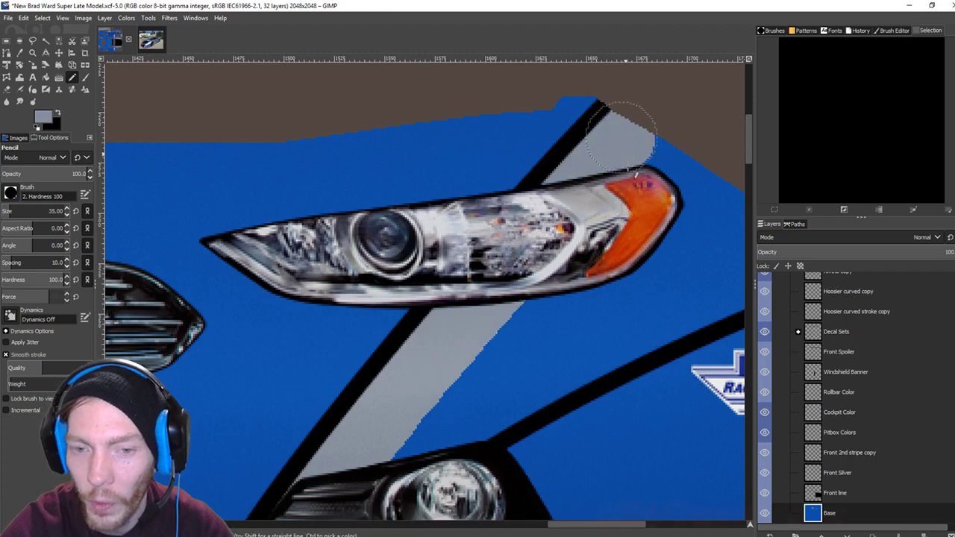
scroll(729, 234, down, 2)
scroll(729, 233, left, 2)
scroll(447, 219, right, 4)
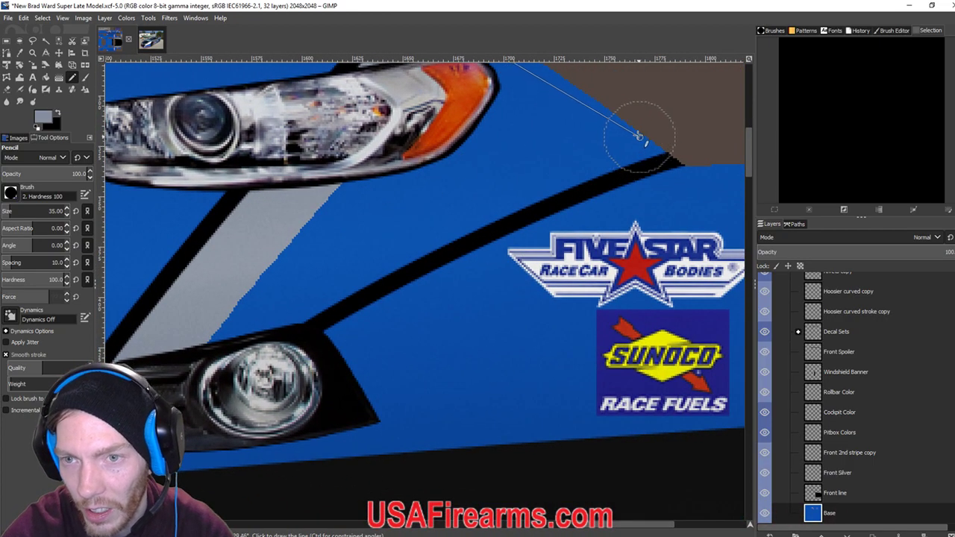
shift+click(639, 139)
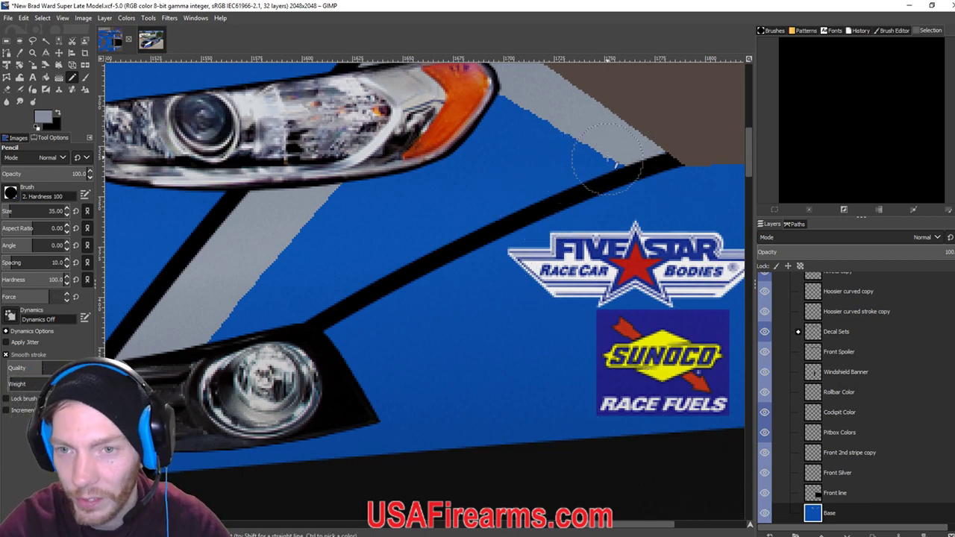
Finish the stripe's lower end toward the fog light and cover the remaining blue wedge in silver.
drag(486, 191, 587, 138)
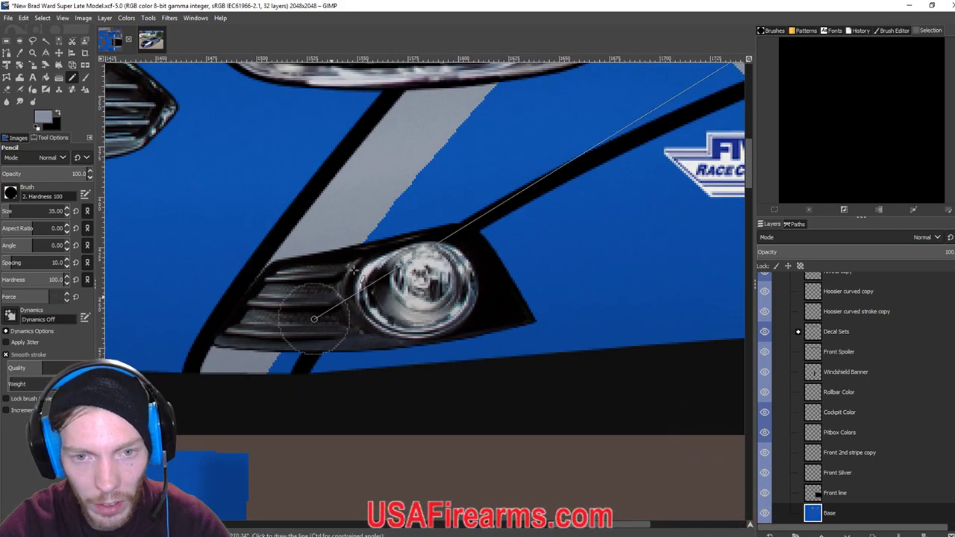
shift+click(464, 187)
key(ctrl+z)
shift+click(430, 211)
click(429, 211)
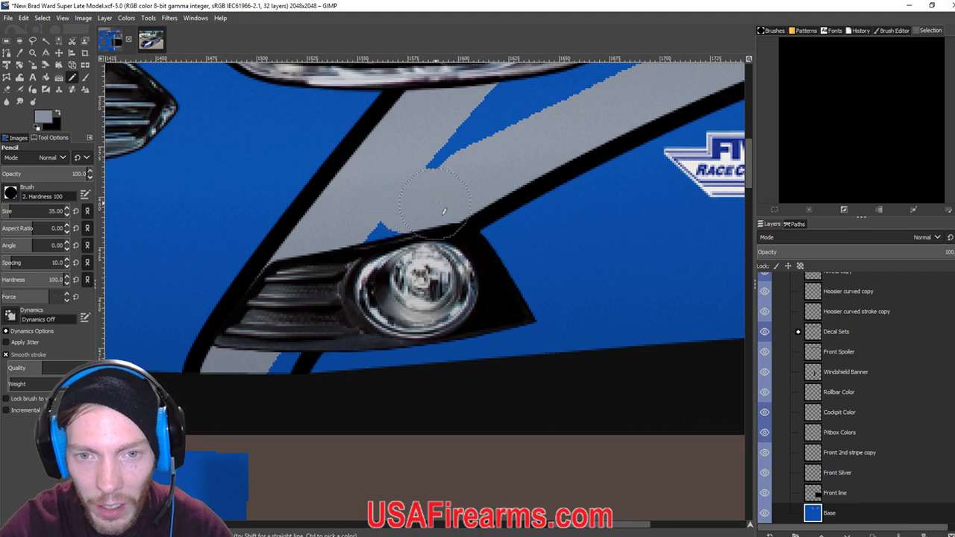
click(276, 346)
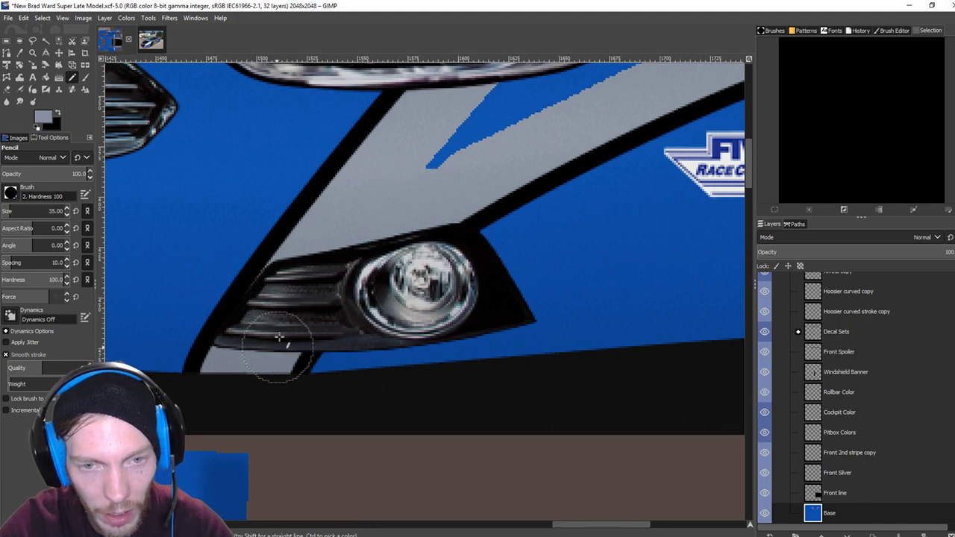
drag(500, 121, 298, 278)
mouse_move(228, 328)
mouse_down()
mouse_move(373, 210)
mouse_move(494, 174)
mouse_move(482, 198)
mouse_move(358, 241)
mouse_up()
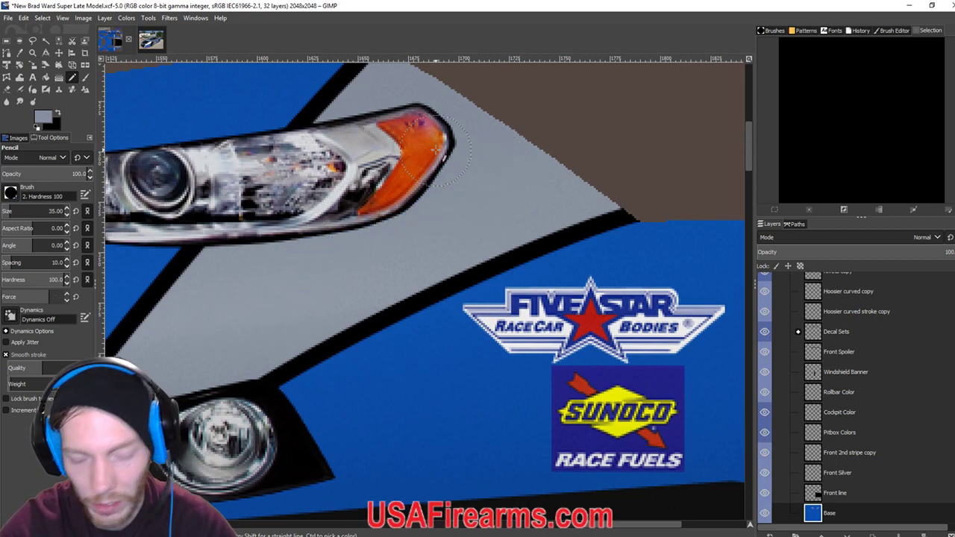
scroll(435, 149, down, 6)
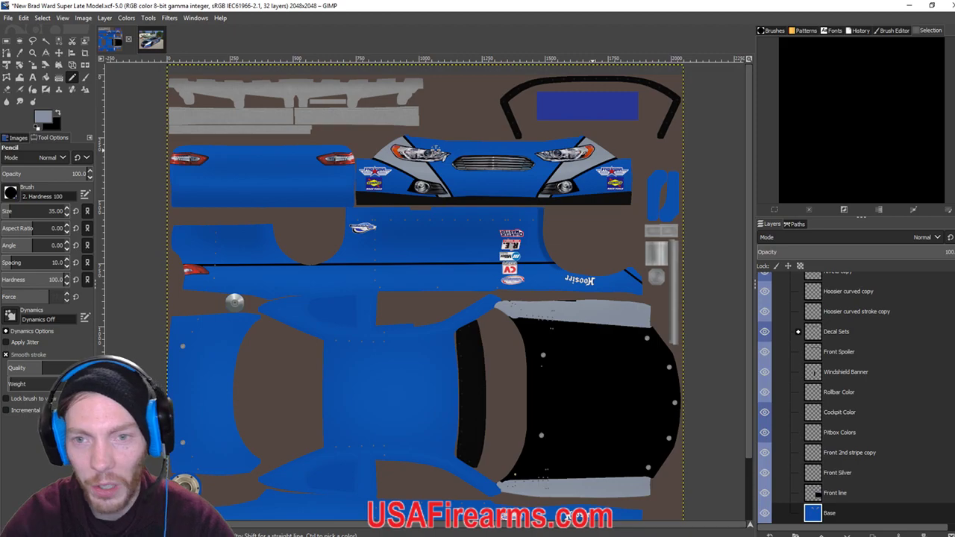
drag(477, 158, 439, 184)
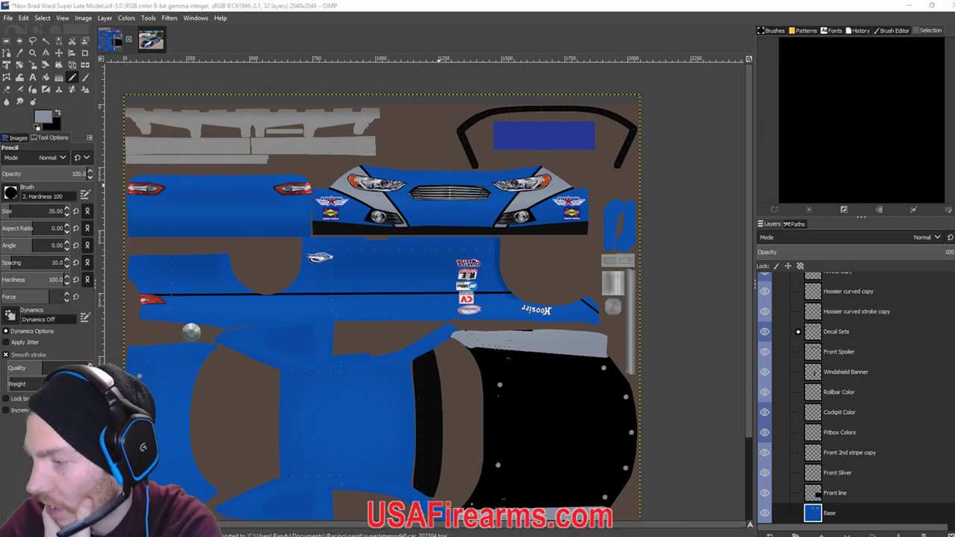
Reload the custom paint in iRacing with Ctrl+R to check the silver nose, then return toward GIMP.
click(599, 450)
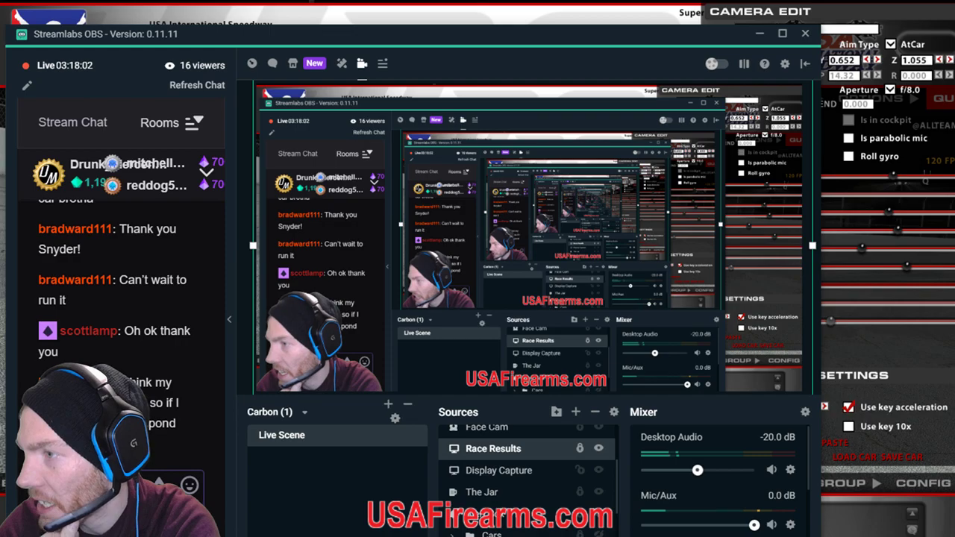
key(alt+Tab)
key(ctrl+r)
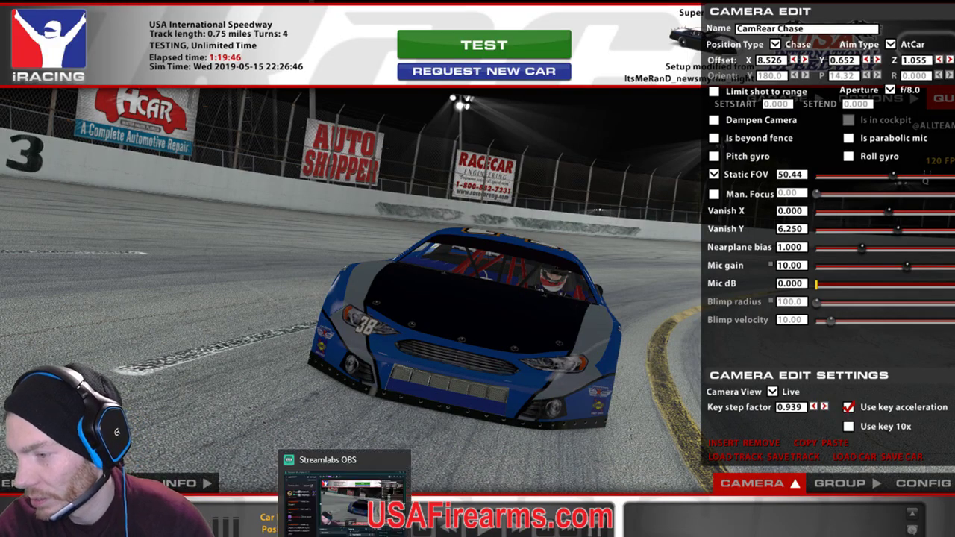
click(335, 515)
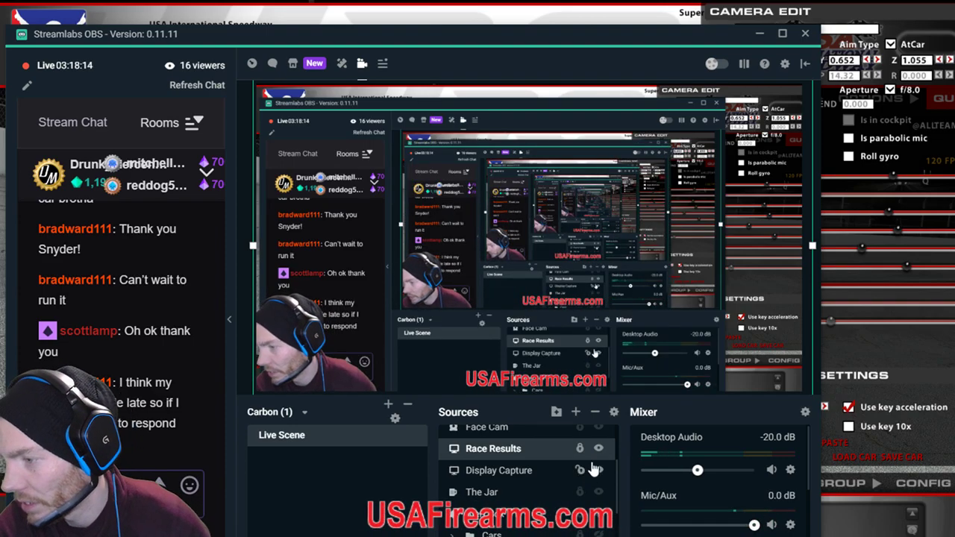
key(alt+Tab)
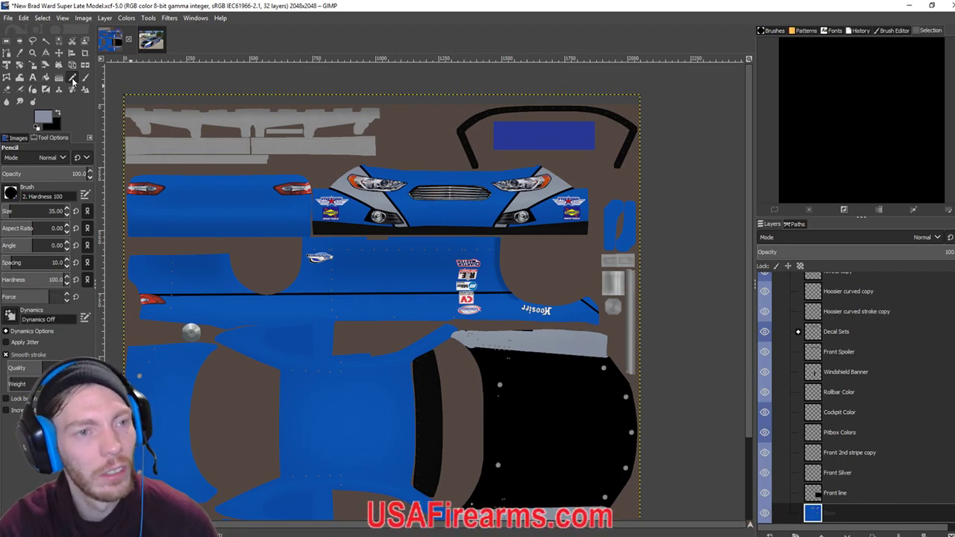
In black, paint the nose near the bumper and draw a thick black line up past the headlight.
click(56, 113)
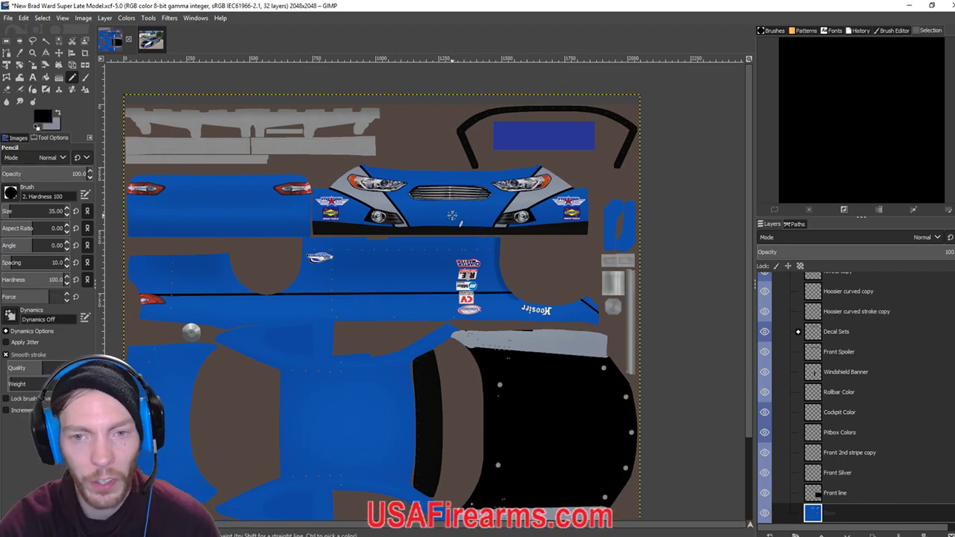
scroll(452, 215, up, 4)
scroll(320, 384, up, 2)
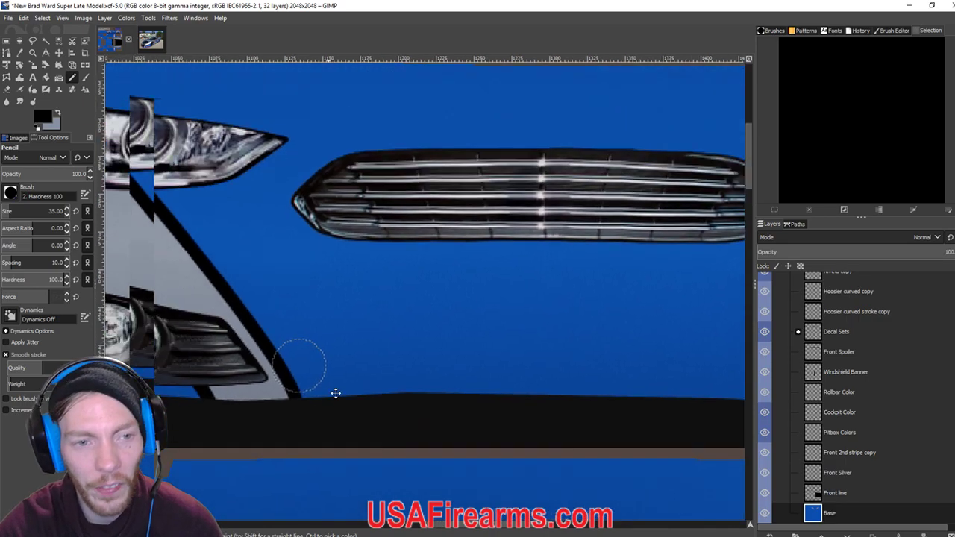
drag(569, 421, 475, 400)
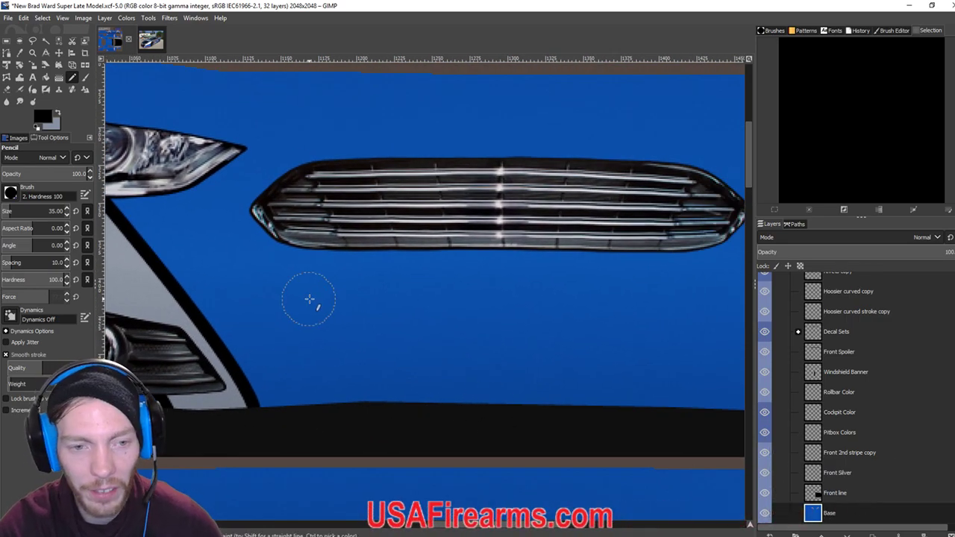
click(274, 383)
mouse_move(333, 356)
mouse_down()
mouse_move(473, 465)
mouse_move(401, 405)
mouse_up()
click(386, 401)
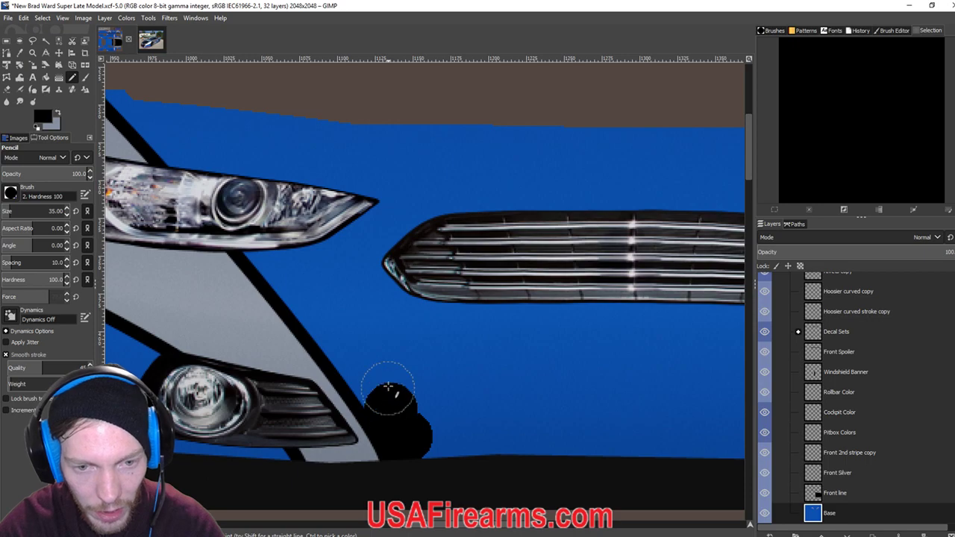
drag(368, 359, 405, 399)
click(403, 413)
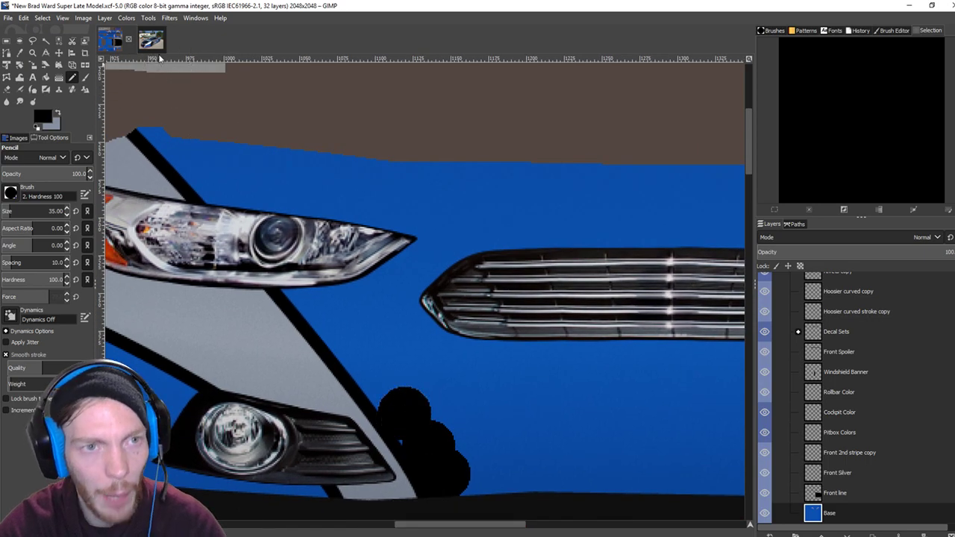
click(421, 426)
scroll(437, 426, up, 2)
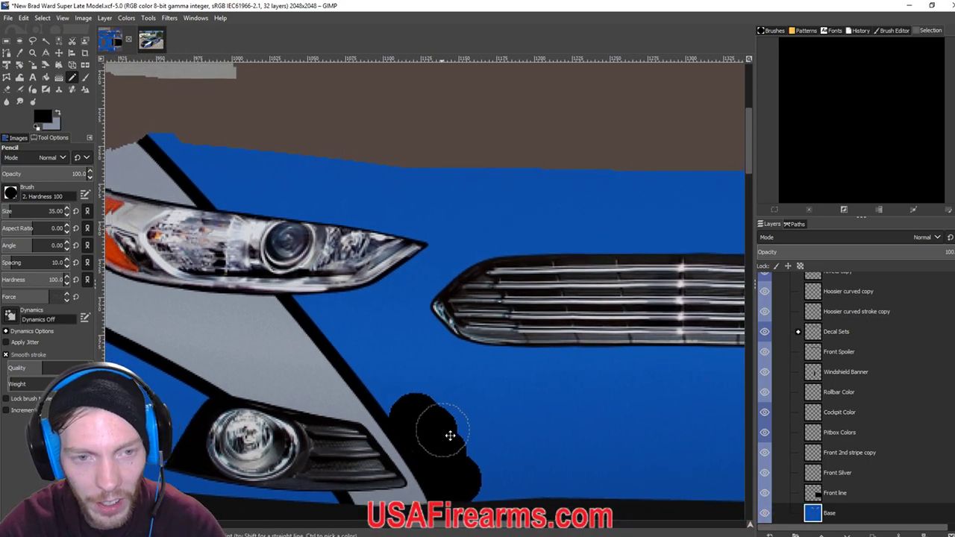
scroll(358, 284, left, 2)
shift+click(271, 186)
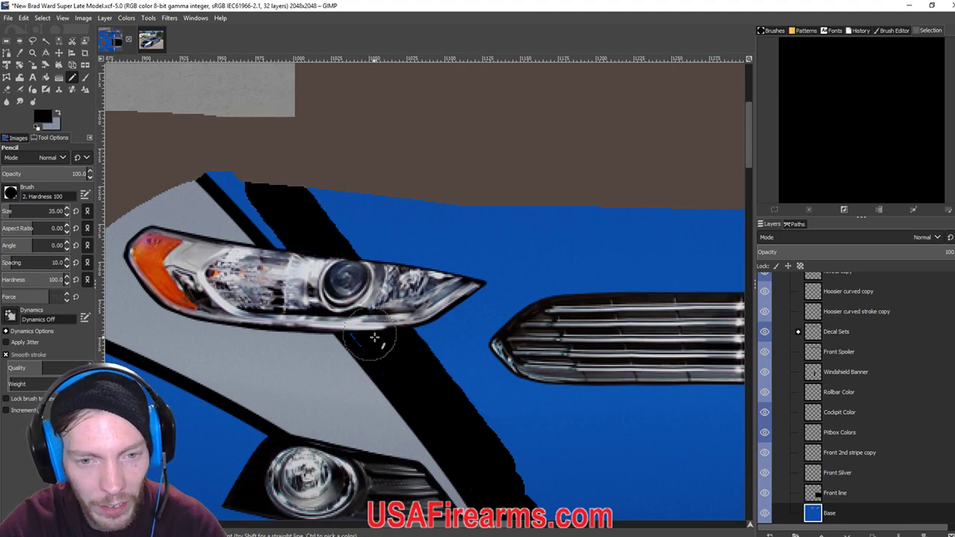
shift+click(229, 162)
Black out the lower stripe beside the fog-light surround and extend it up toward the headlight.
scroll(558, 376, down, 3)
scroll(558, 375, right, 4)
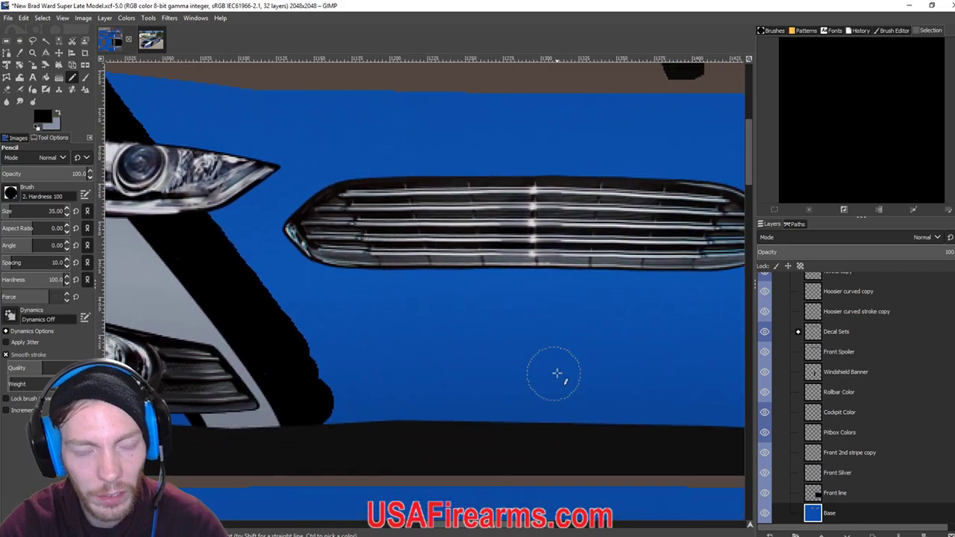
click(311, 388)
scroll(142, 337, down, 1)
scroll(143, 337, right, 5)
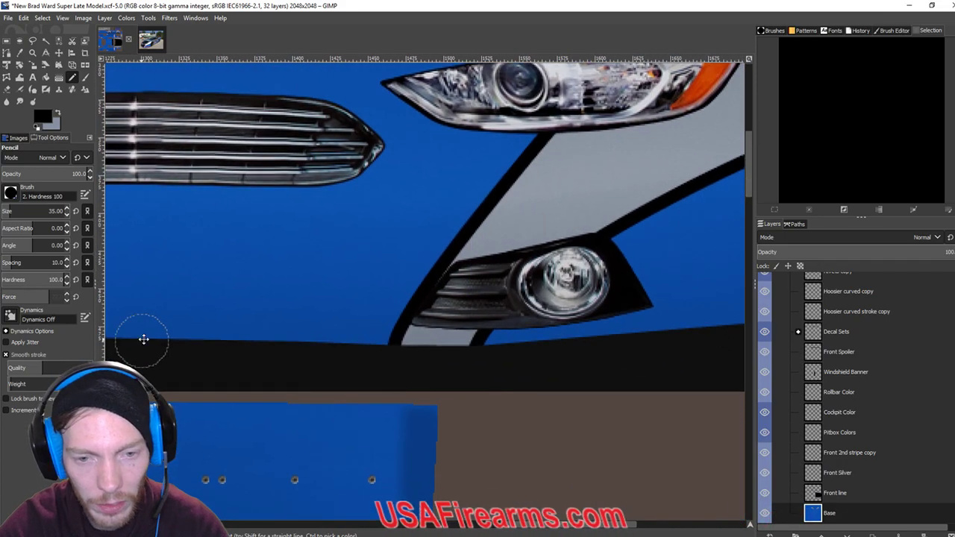
shift+click(370, 326)
drag(377, 323, 391, 299)
click(382, 298)
scroll(336, 345, up, 2)
scroll(336, 345, right, 3)
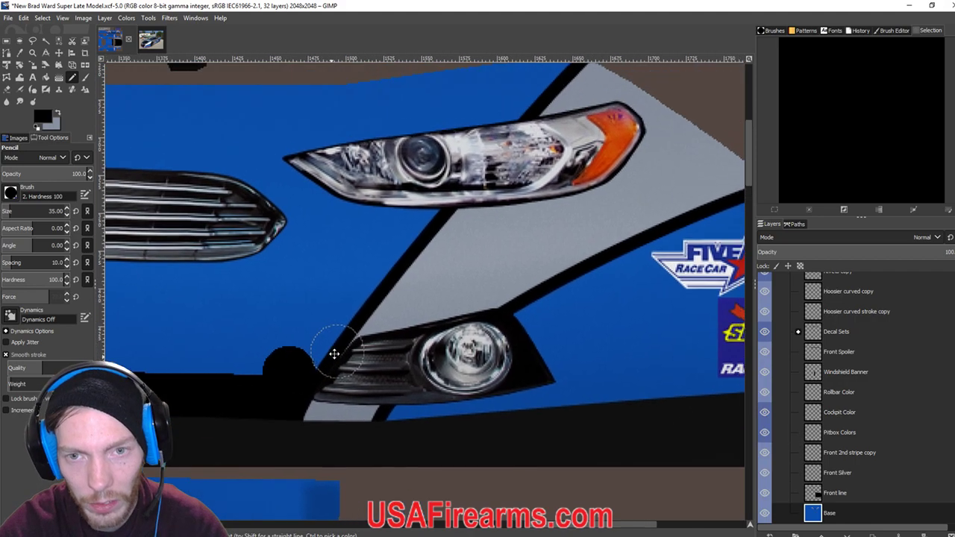
shift+click(327, 316)
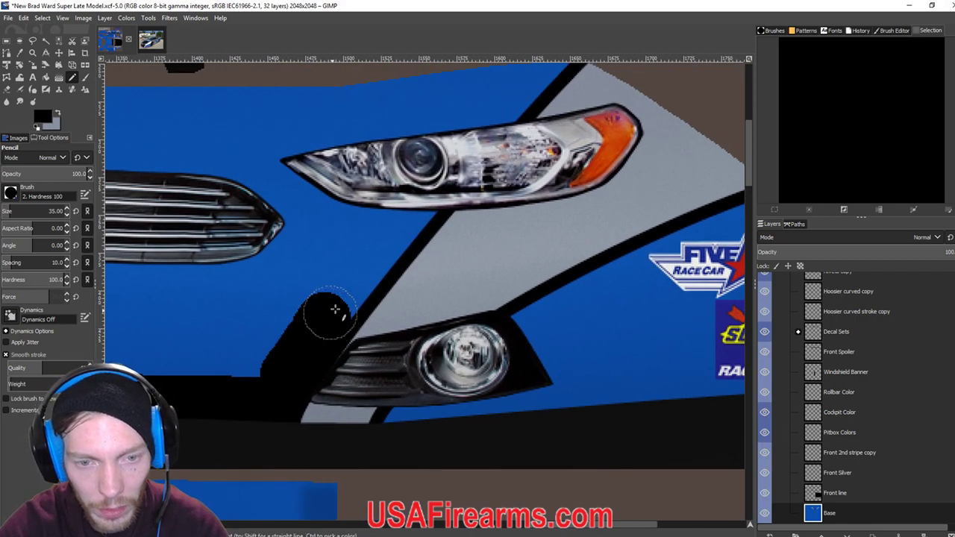
scroll(327, 315, up, 1)
scroll(326, 315, right, 1)
shift+click(329, 298)
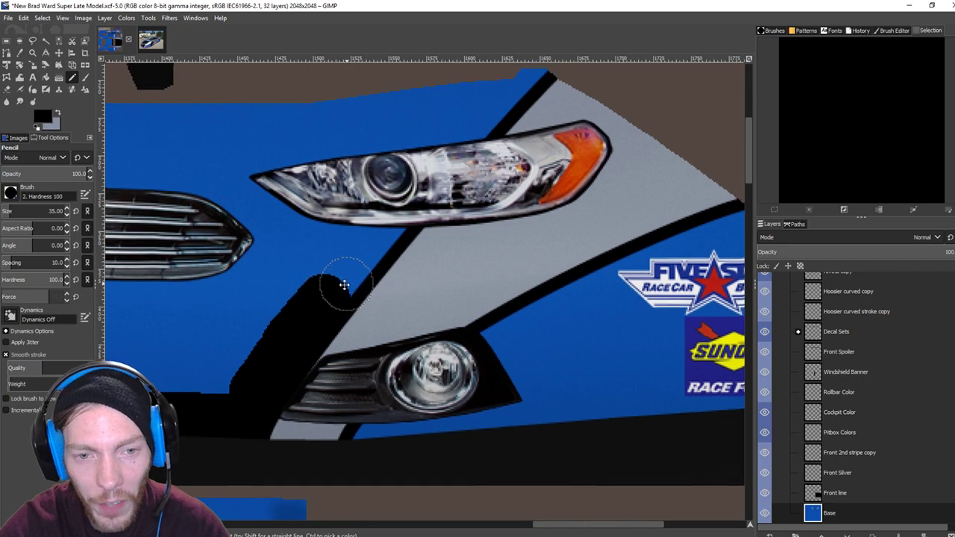
drag(345, 283, 304, 305)
click(305, 293)
click(303, 278)
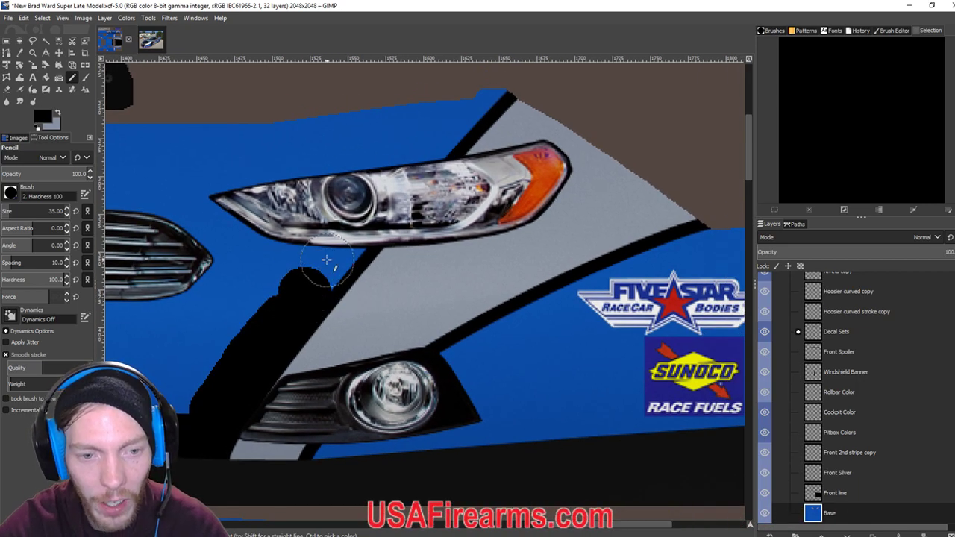
scroll(320, 269, up, 1)
scroll(320, 268, right, 1)
click(288, 282)
scroll(288, 282, up, 1)
scroll(287, 282, right, 1)
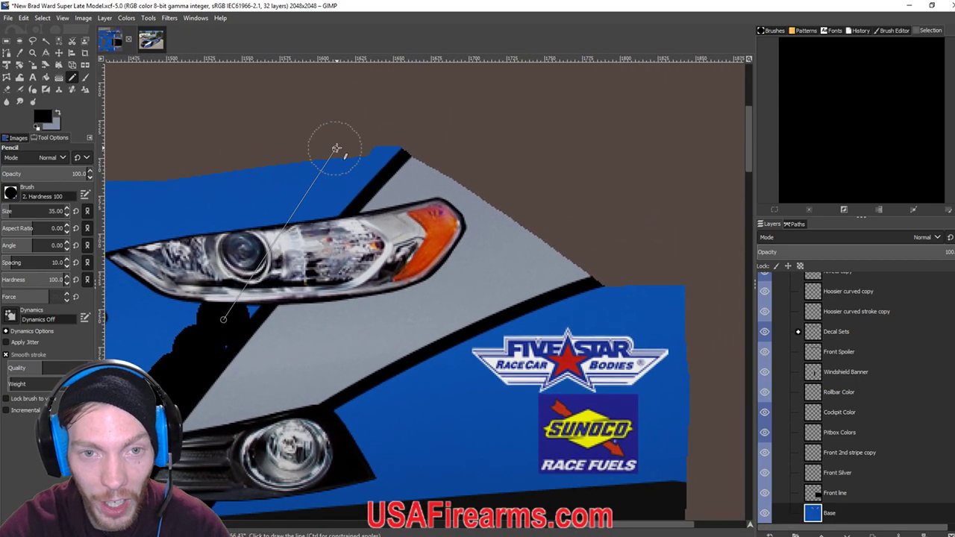
Run the black stripe up to the nose's top edge and paint black along the edge beside the headlight.
shift+click(376, 141)
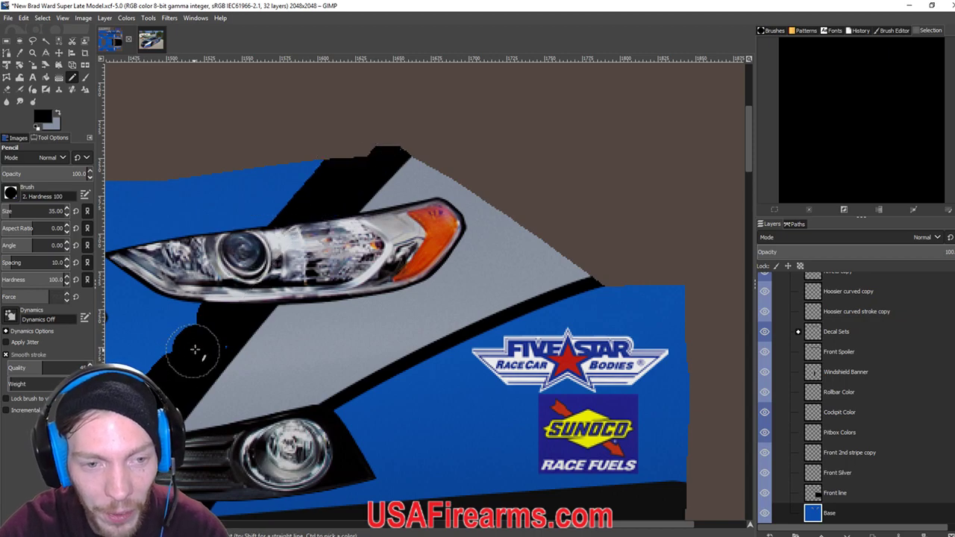
scroll(203, 342, down, 1)
scroll(203, 342, left, 1)
drag(341, 160, 406, 143)
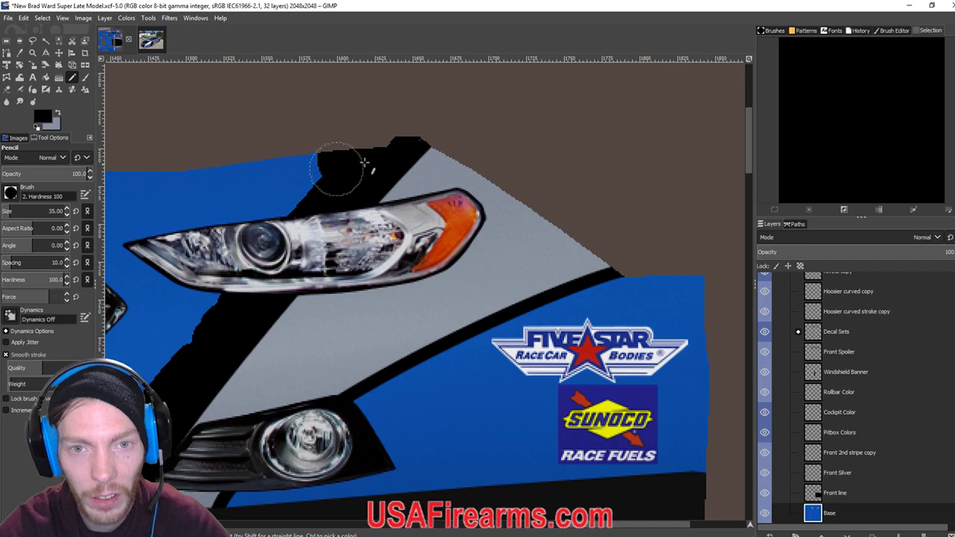
scroll(351, 179, left, 6)
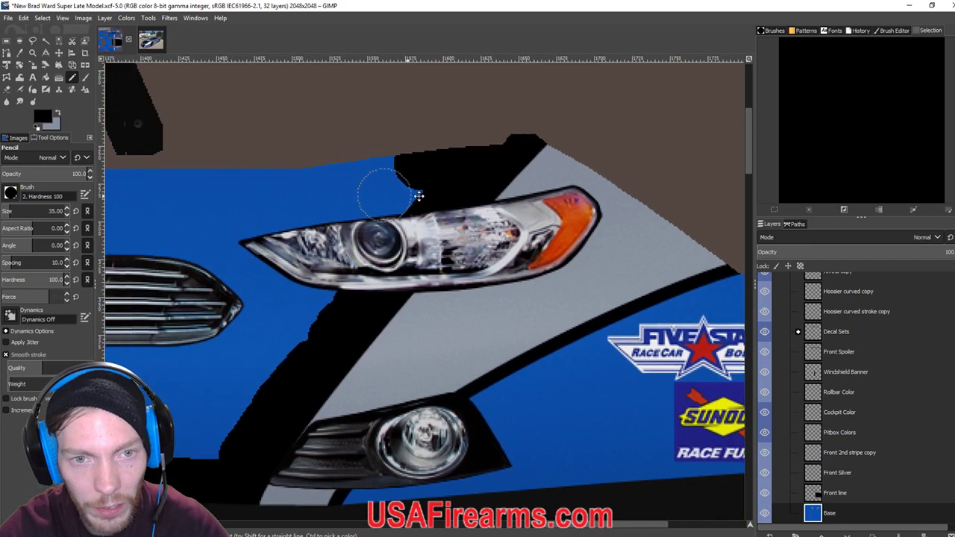
scroll(457, 215, left, 2)
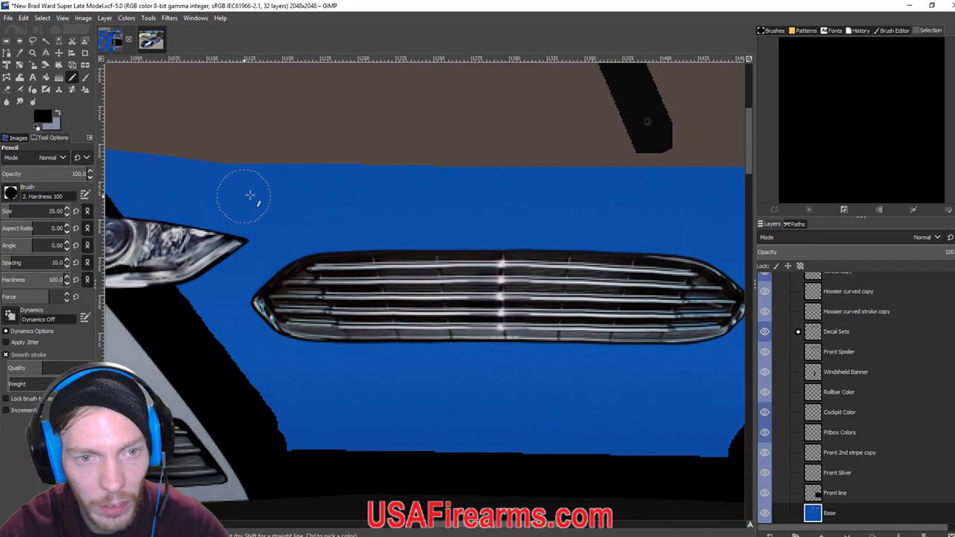
scroll(482, 192, left, 2)
scroll(657, 224, right, 8)
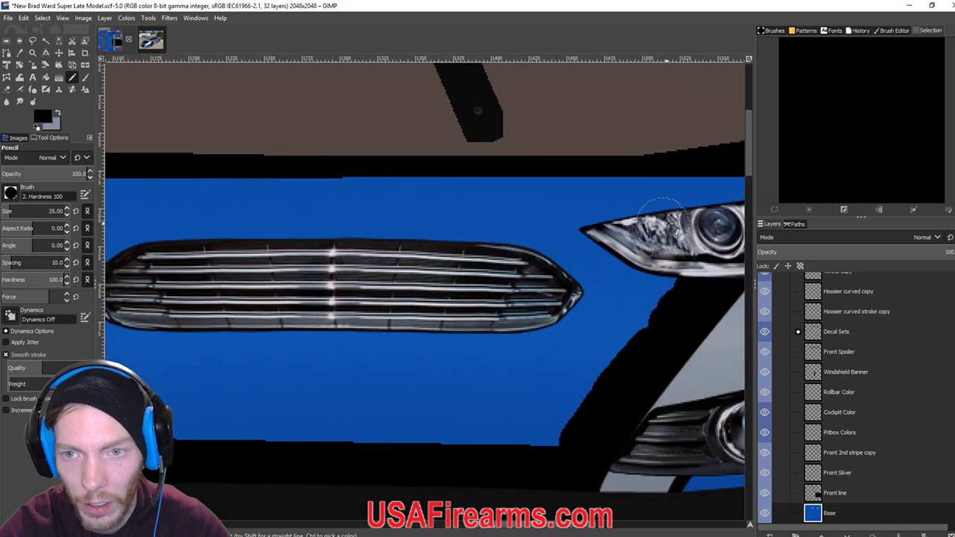
scroll(382, 199, down, 2)
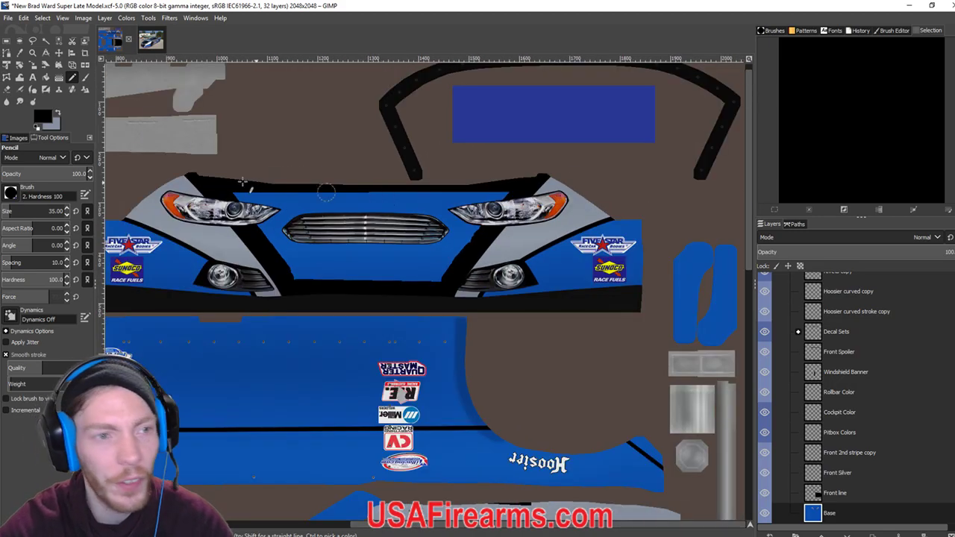
Bucket-fill the blue around the grille twice at 40% to darken it black, then export the TGA paint file.
click(46, 77)
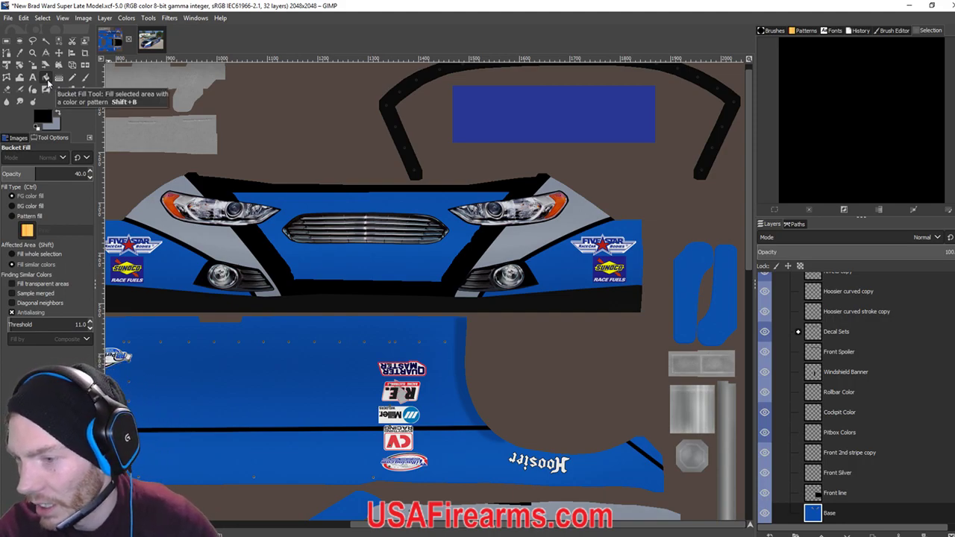
click(316, 256)
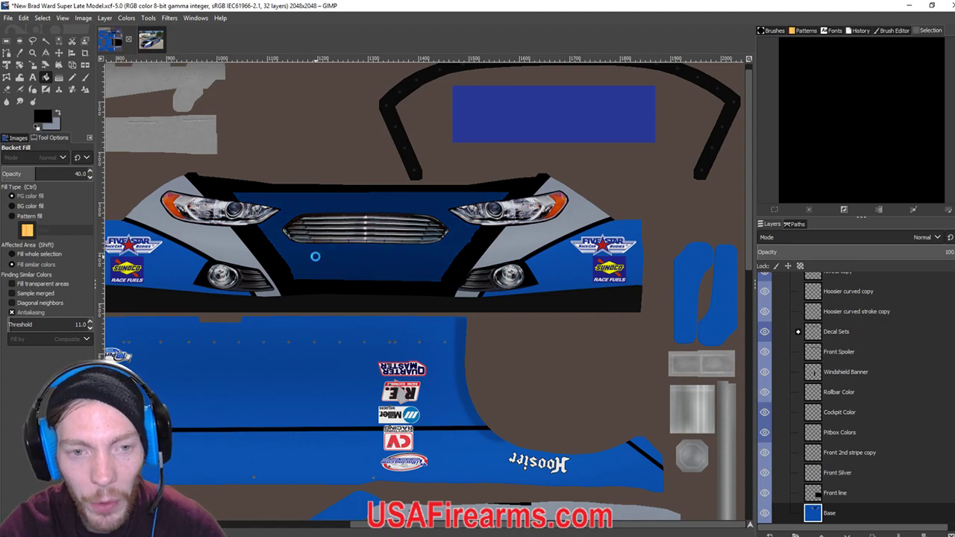
click(316, 256)
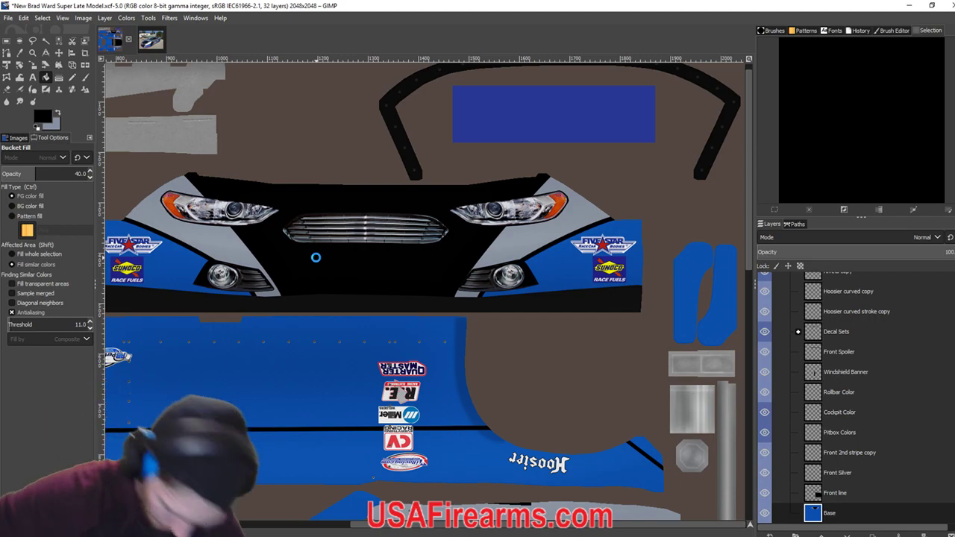
key(ctrl+e)
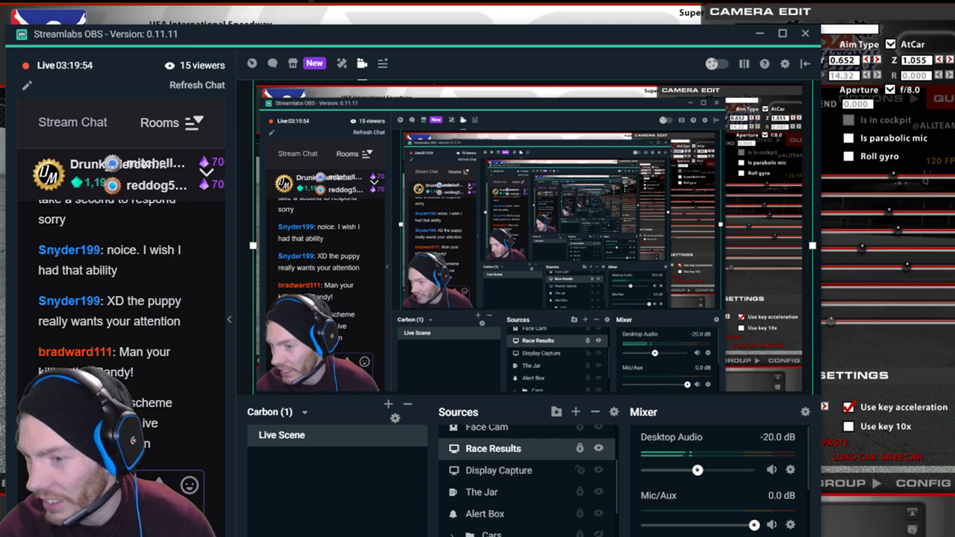
Switch from Streamlabs OBS to iRacing to view the #38 car's new blacked-out nose.
key(alt+Tab)
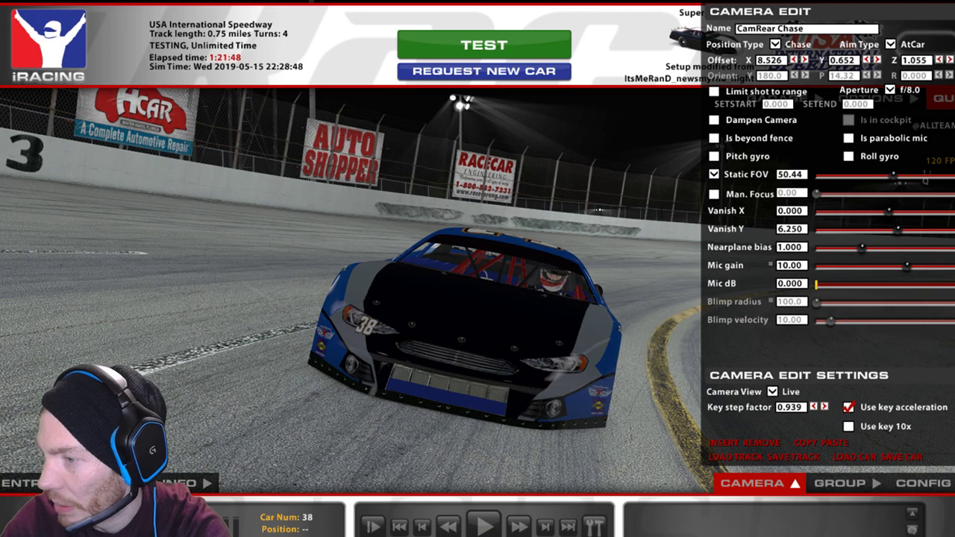
With grey as the paint colour and the Pencil, cover the blue panel's right end in grey.
click(351, 500)
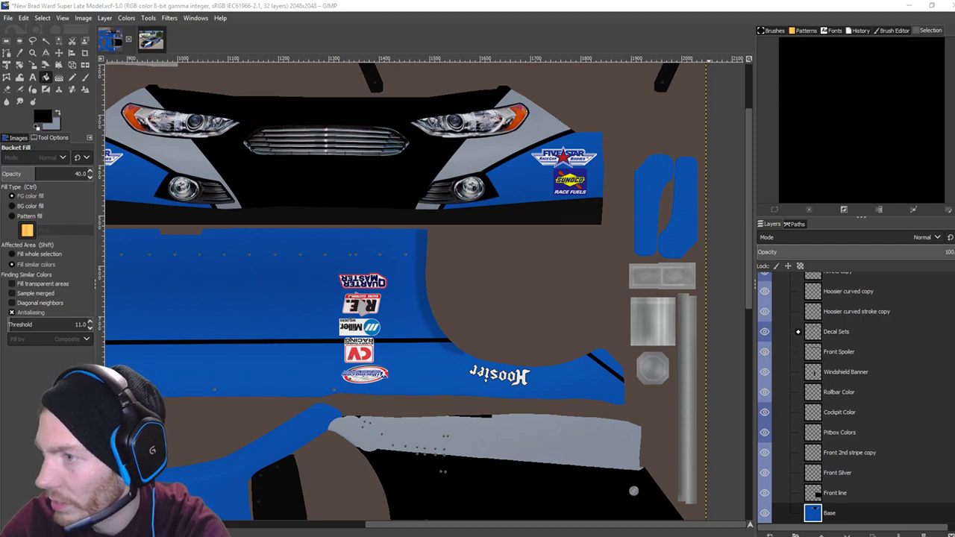
scroll(614, 283, left, 5)
scroll(634, 279, down, 2)
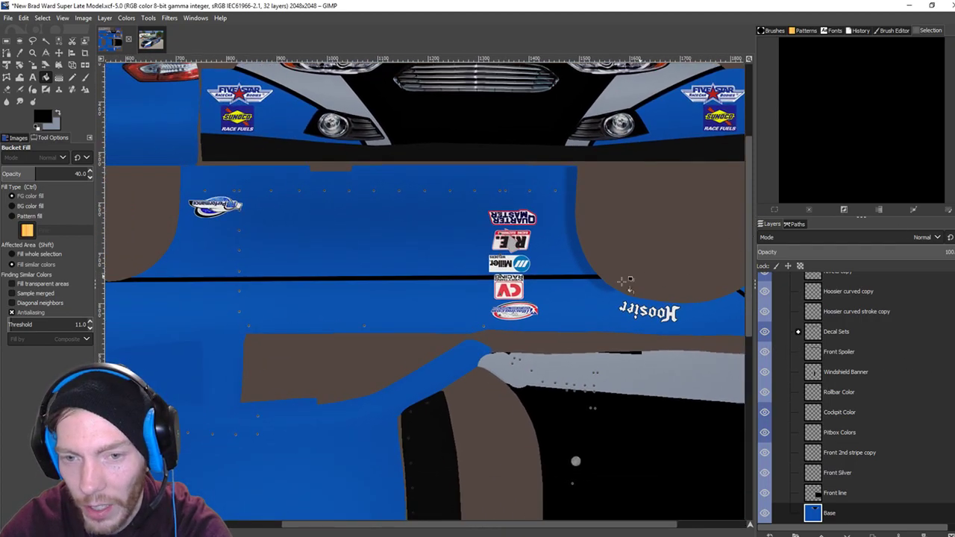
click(59, 114)
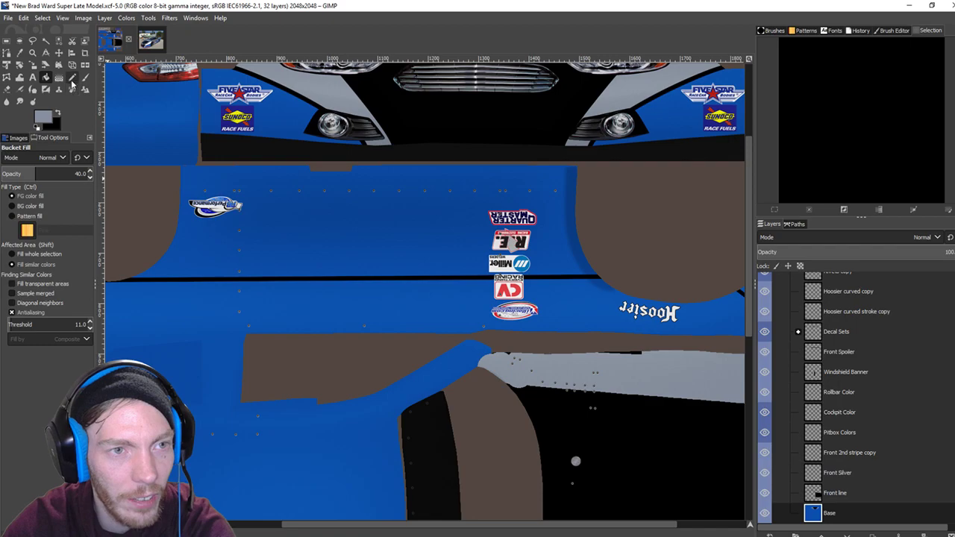
click(73, 78)
scroll(697, 317, right, 7)
scroll(485, 280, down, 1)
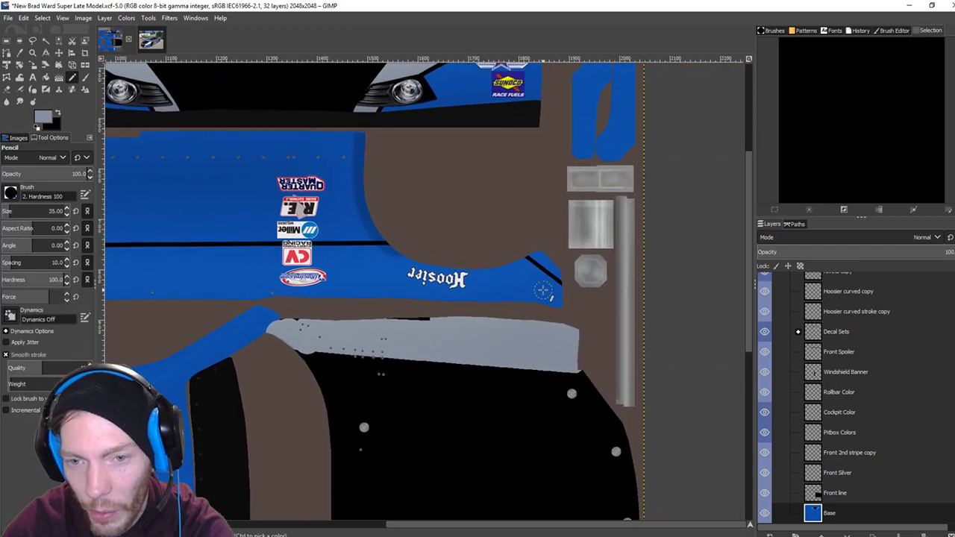
scroll(542, 291, up, 3)
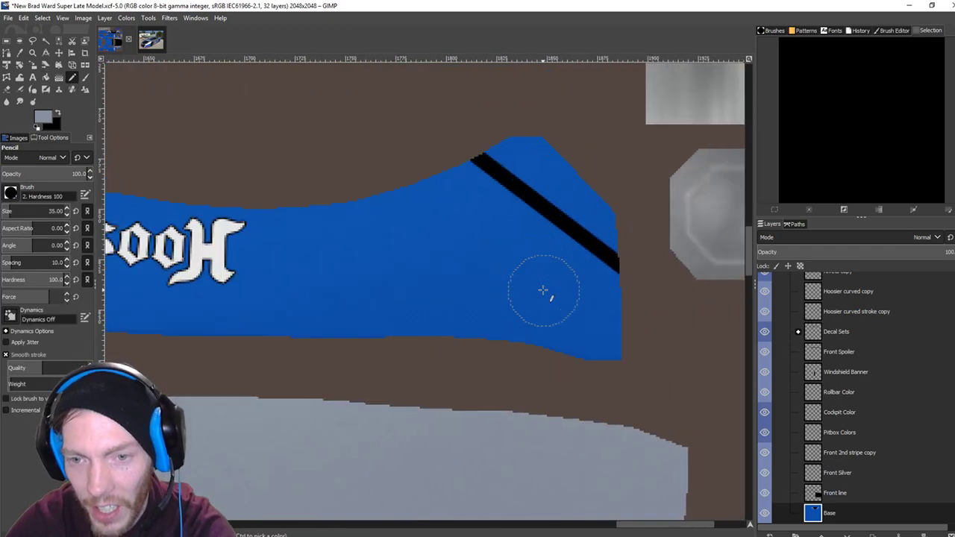
click(590, 293)
mouse_move(597, 327)
mouse_down()
mouse_move(596, 336)
mouse_move(555, 261)
mouse_move(473, 206)
mouse_up()
Draw a straight grey line along the curve left of the Hoosier lettering.
scroll(340, 232, left, 5)
scroll(329, 245, left, 5)
scroll(329, 245, up, 1)
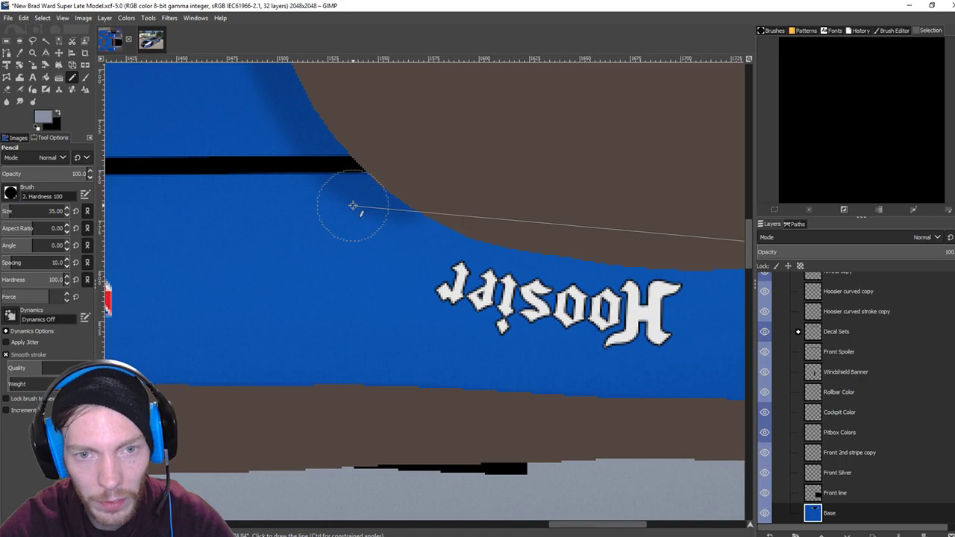
shift+click(359, 207)
scroll(493, 252, down, 4)
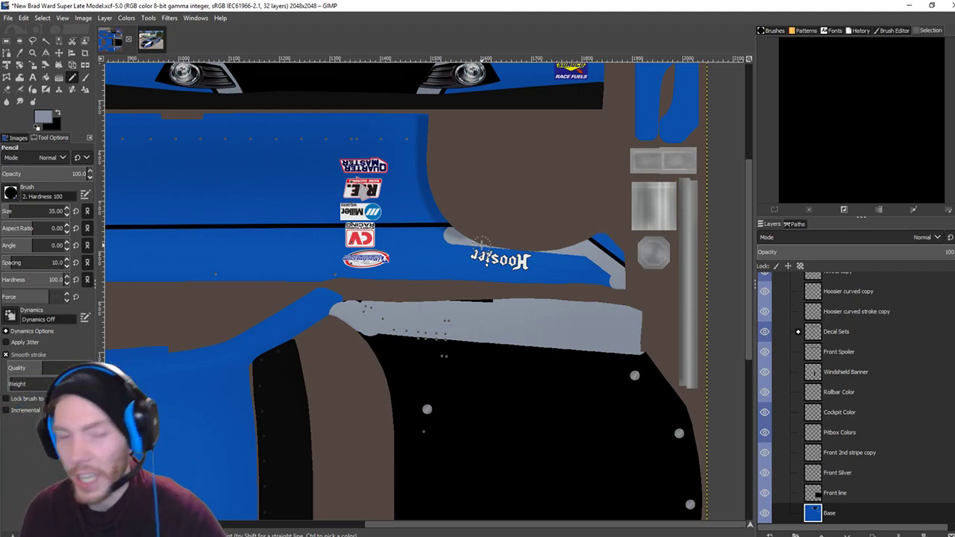
Paint a grey stripe rightward from the taillight and a grey patch below it.
scroll(404, 156, up, 3)
scroll(404, 157, left, 2)
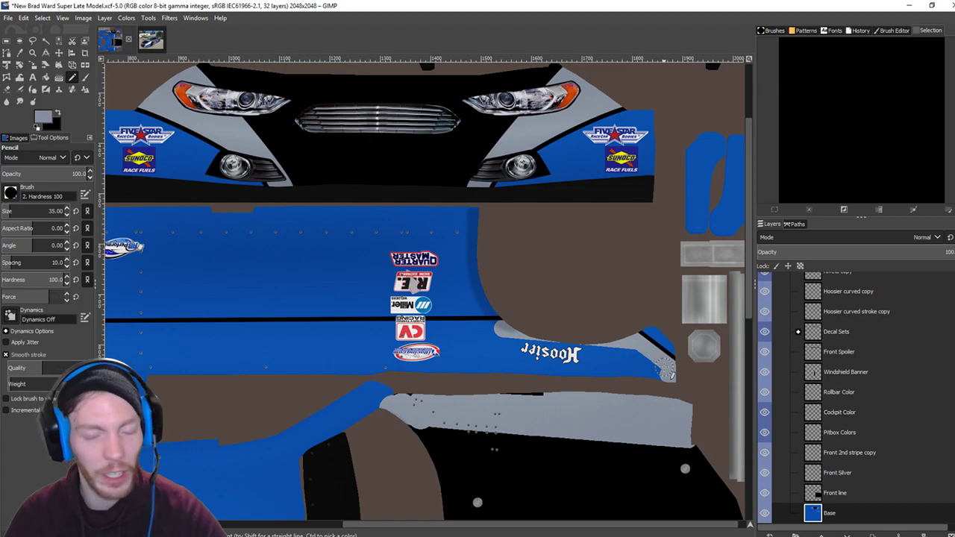
scroll(496, 337, up, 3)
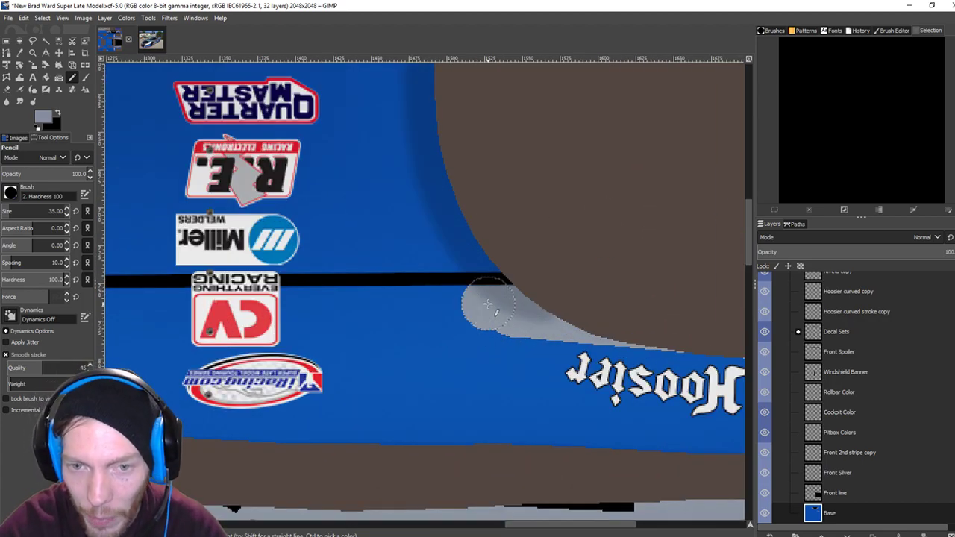
scroll(550, 326, left, 7)
scroll(420, 367, up, 1)
scroll(714, 336, left, 15)
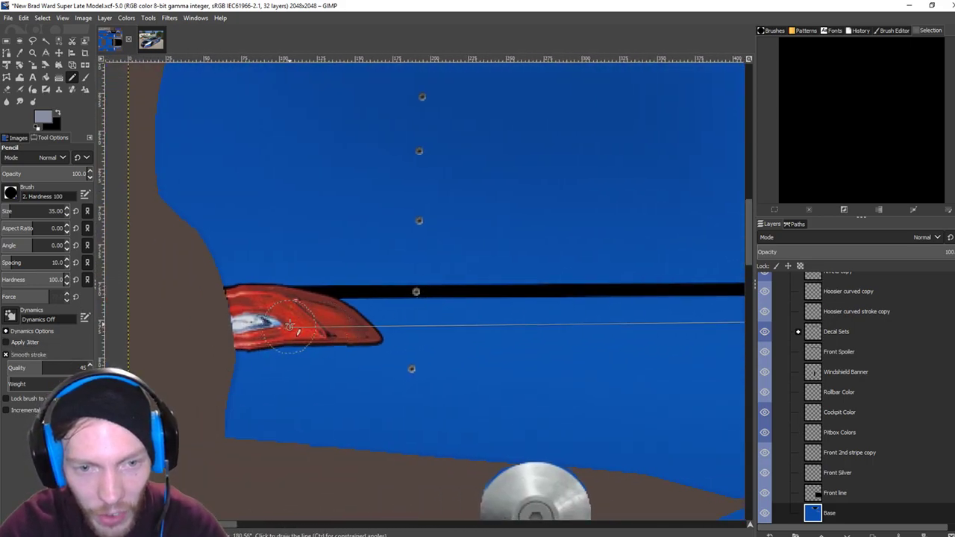
shift+click(238, 320)
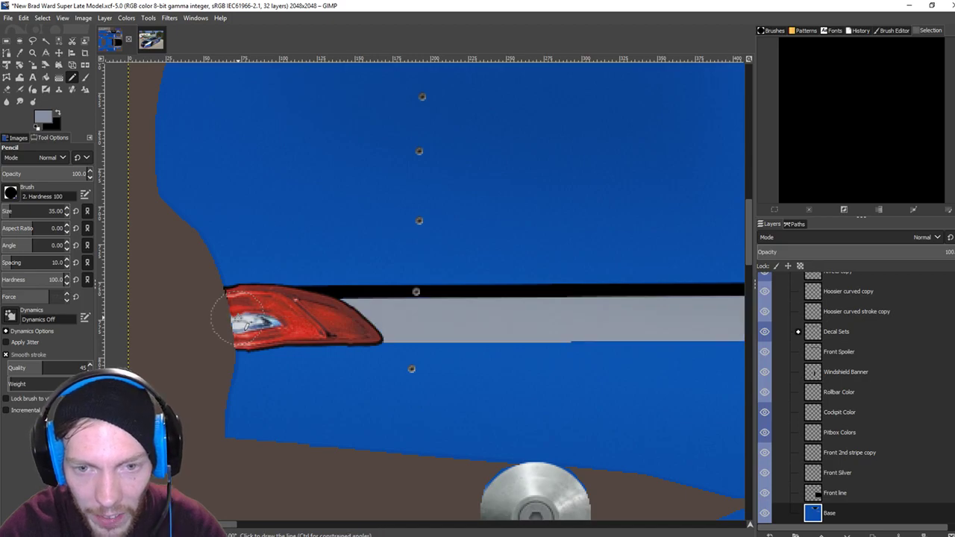
scroll(426, 405, down, 2)
scroll(426, 405, right, 1)
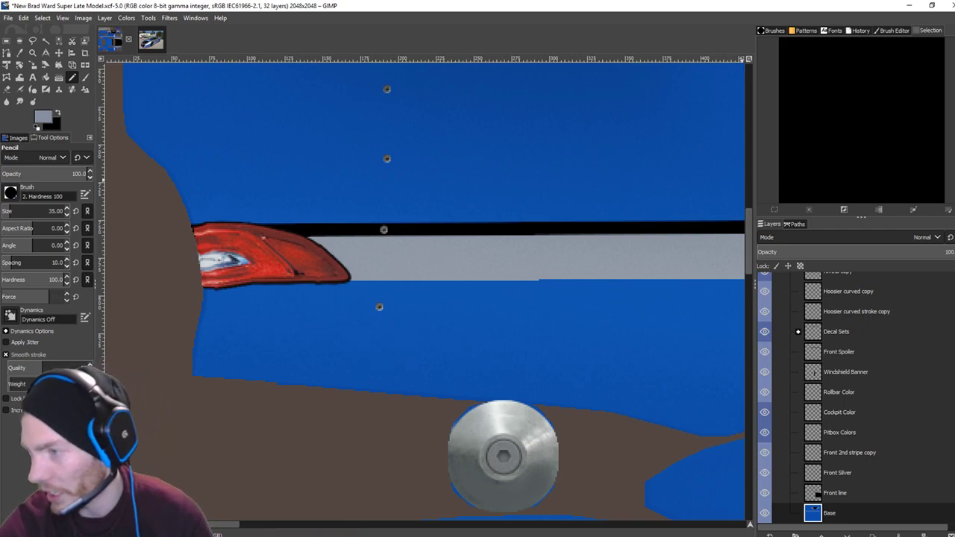
click(208, 312)
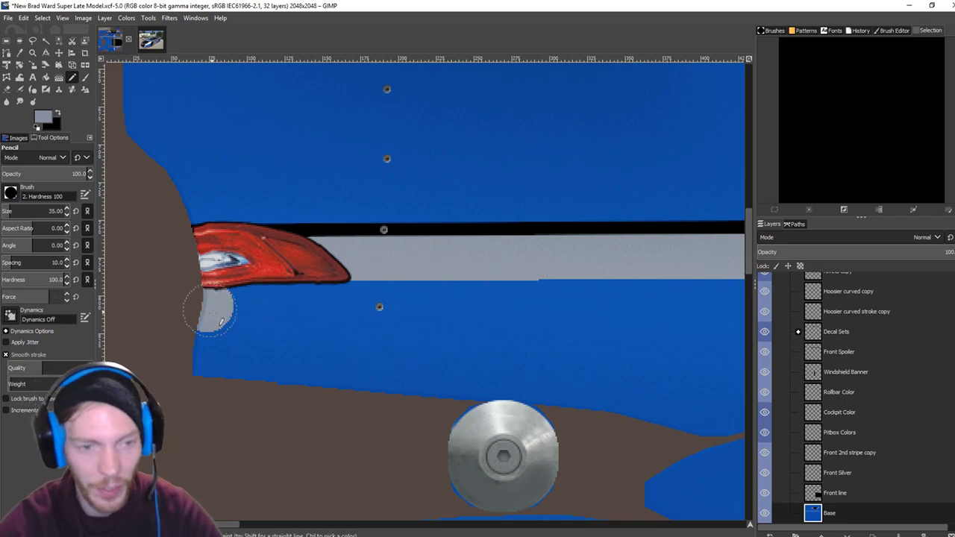
click(211, 358)
Draw a straight grey line along the lower panel edge, continuing it further right.
scroll(373, 362, right, 5)
scroll(369, 328, down, 2)
scroll(365, 306, right, 1)
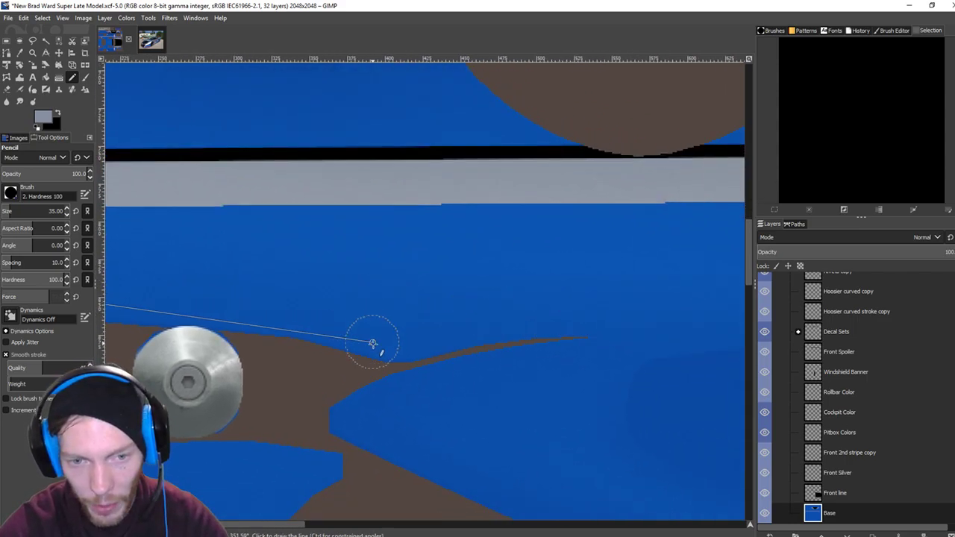
shift+click(401, 340)
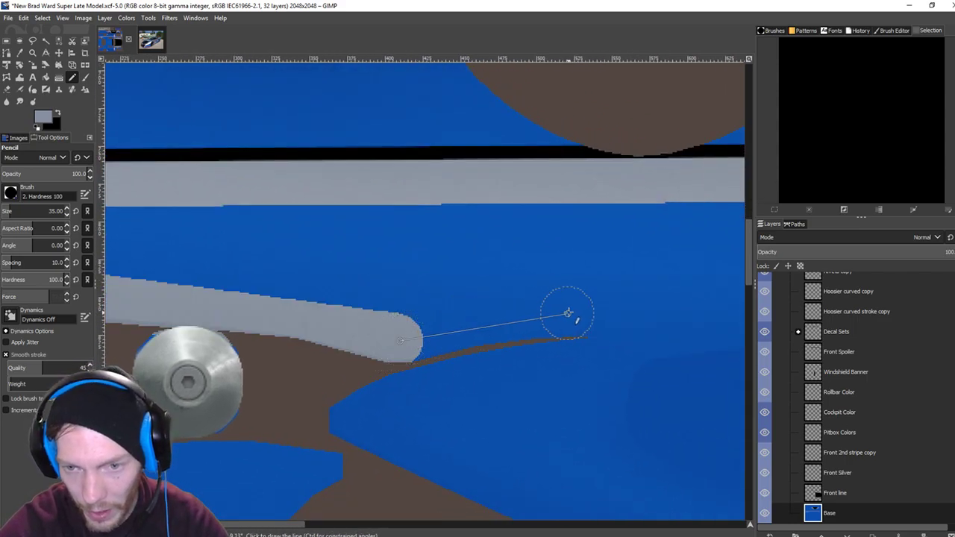
shift+click(569, 313)
scroll(332, 291, right, 5)
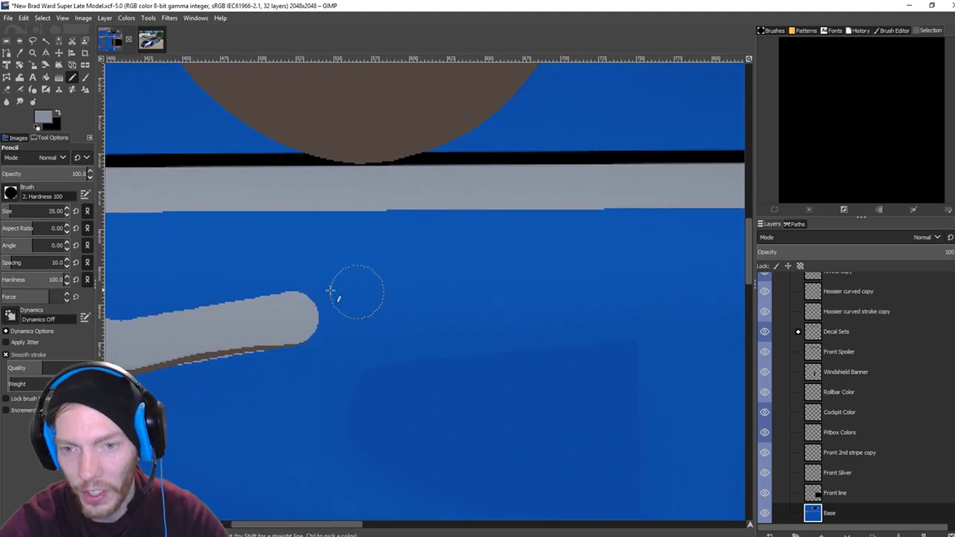
scroll(399, 307, down, 3)
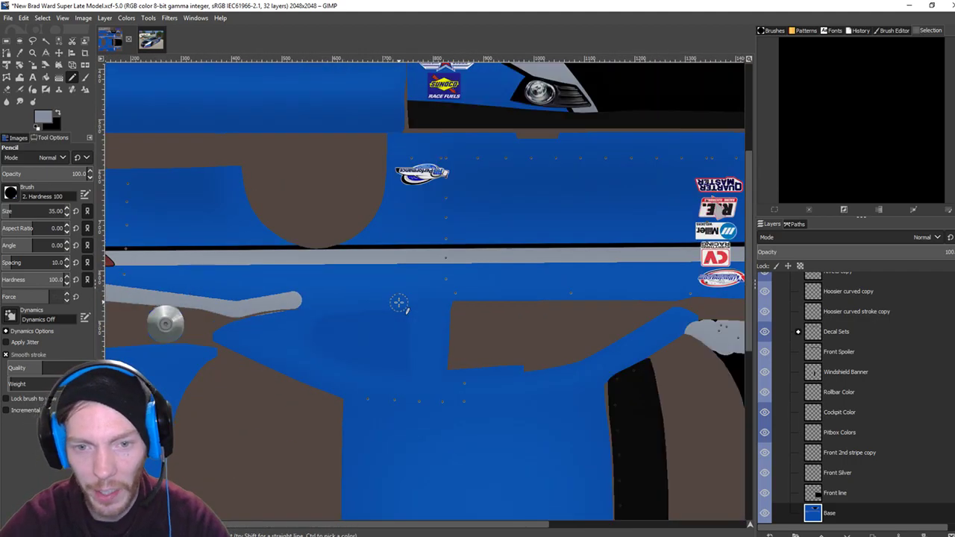
scroll(400, 302, up, 4)
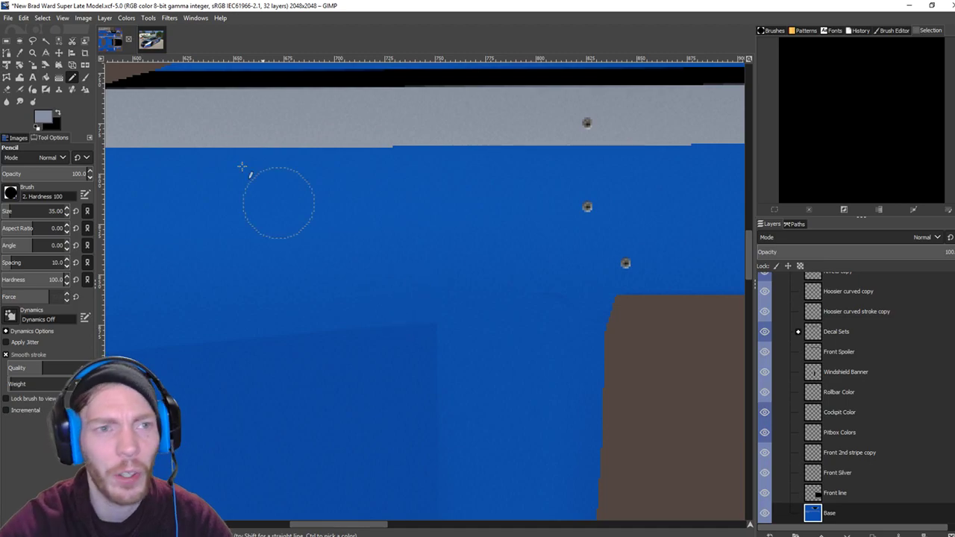
Compare the stripe against the reference photo of the real car, then return to the template.
click(151, 43)
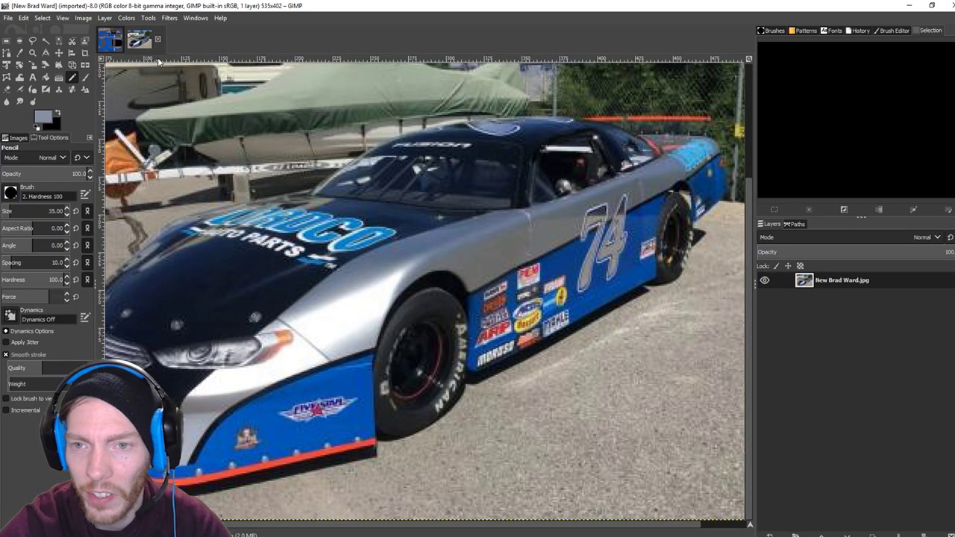
click(110, 40)
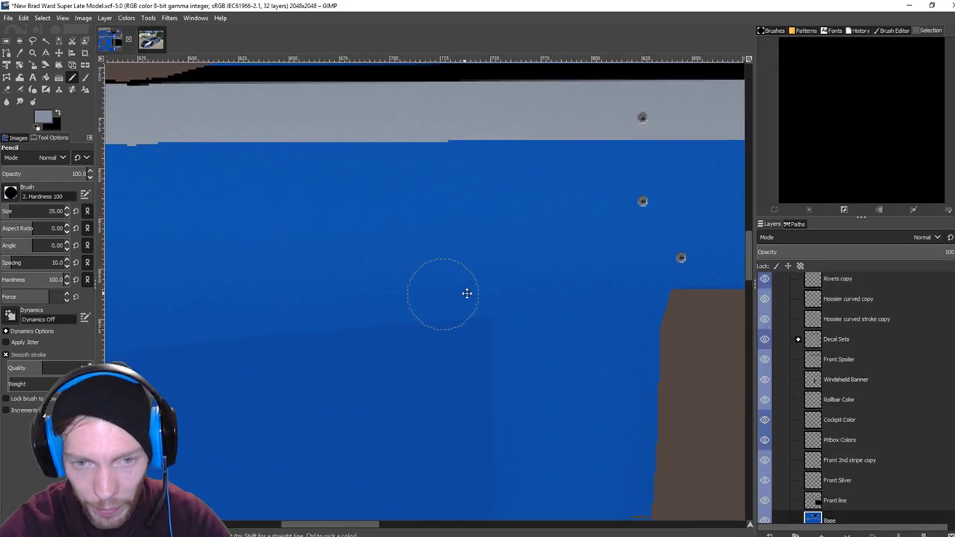
scroll(443, 294, left, 3)
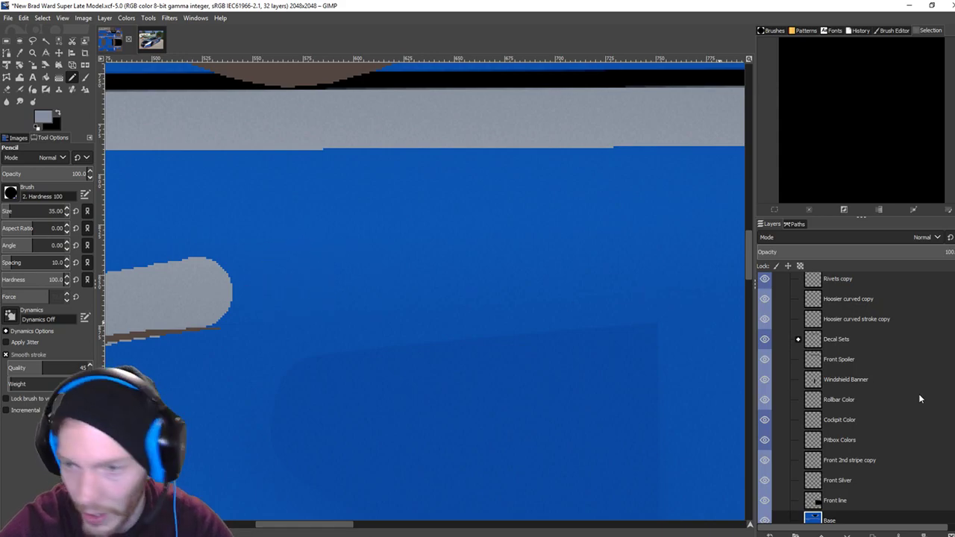
scroll(764, 326, up, 5)
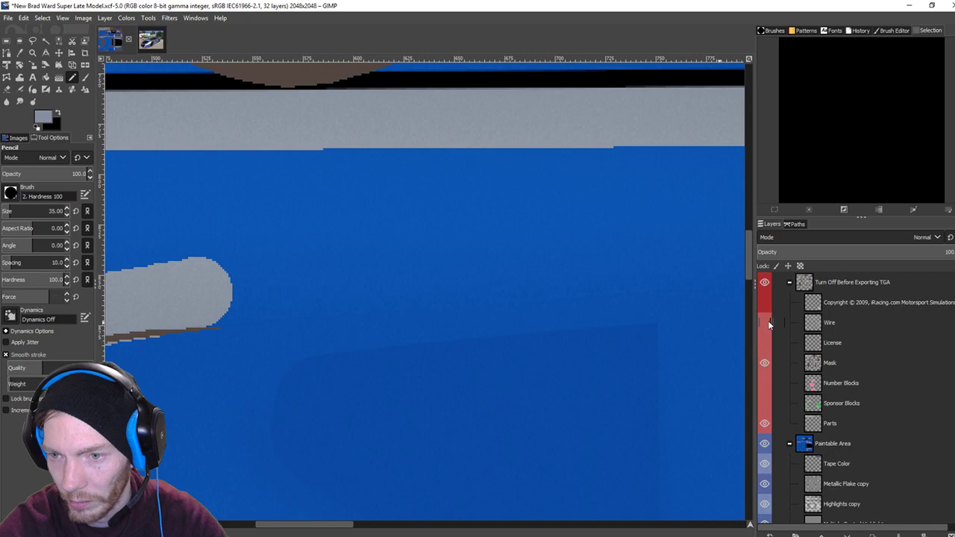
Show the Wire layer guide and extend the silver stripe with a straight line rightward.
click(766, 323)
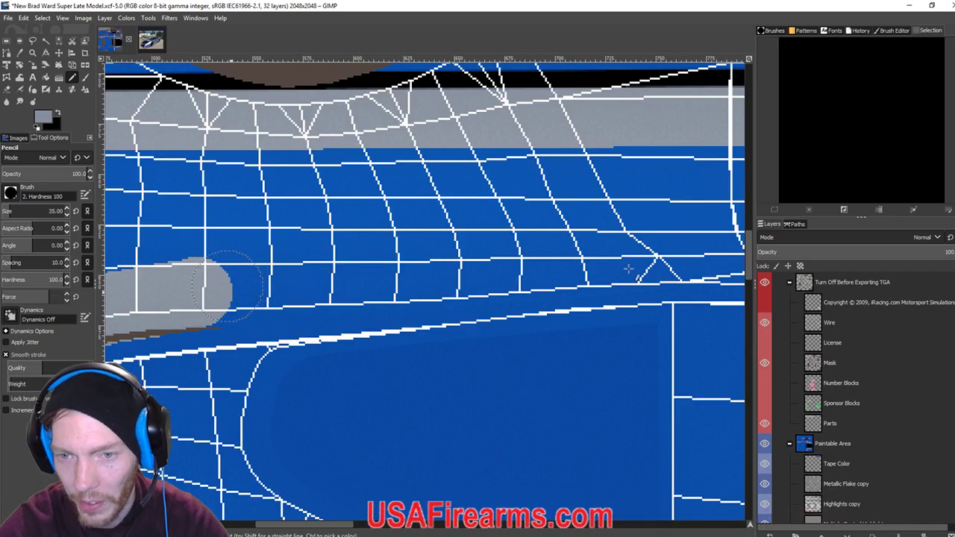
click(228, 287)
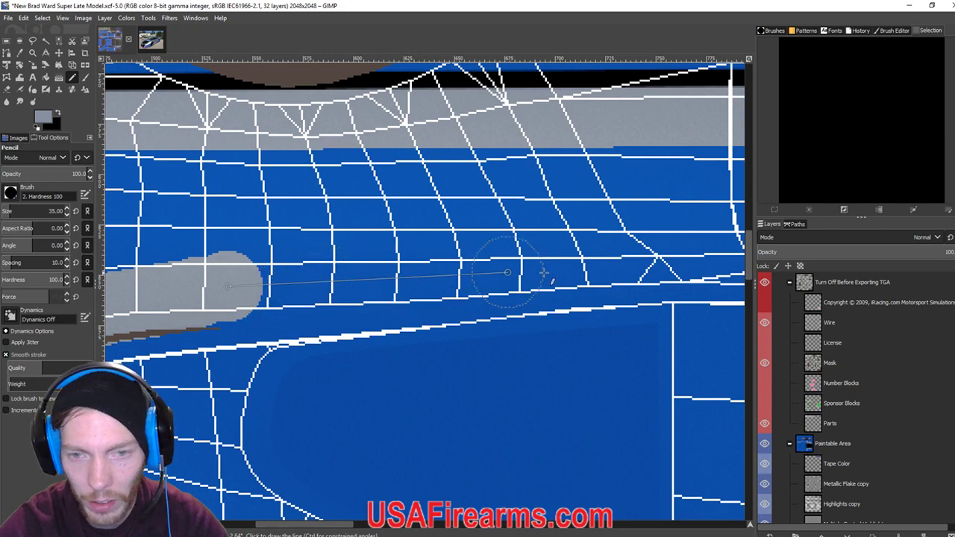
shift+click(707, 256)
scroll(597, 223, right, 5)
scroll(597, 224, down, 1)
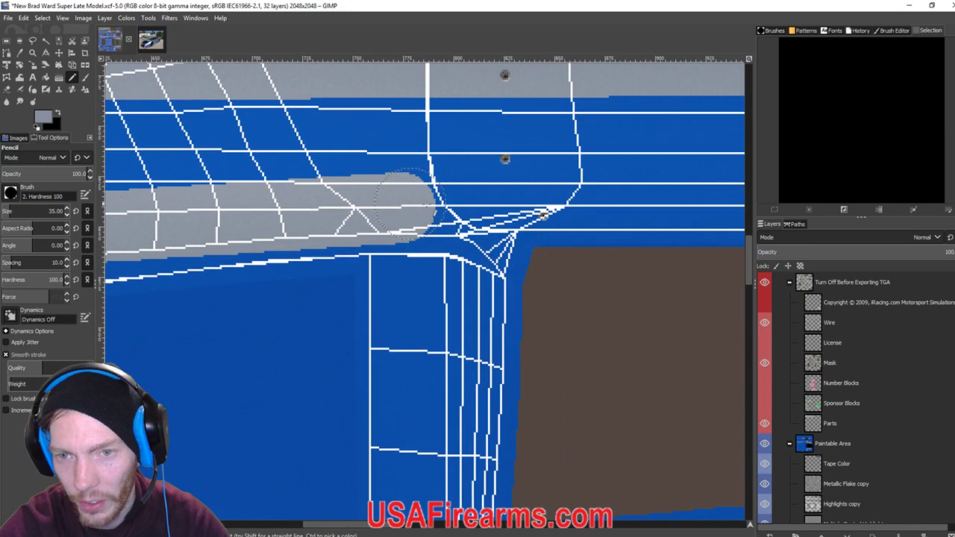
Continue the silver stripe further right along the side panel.
shift+click(605, 211)
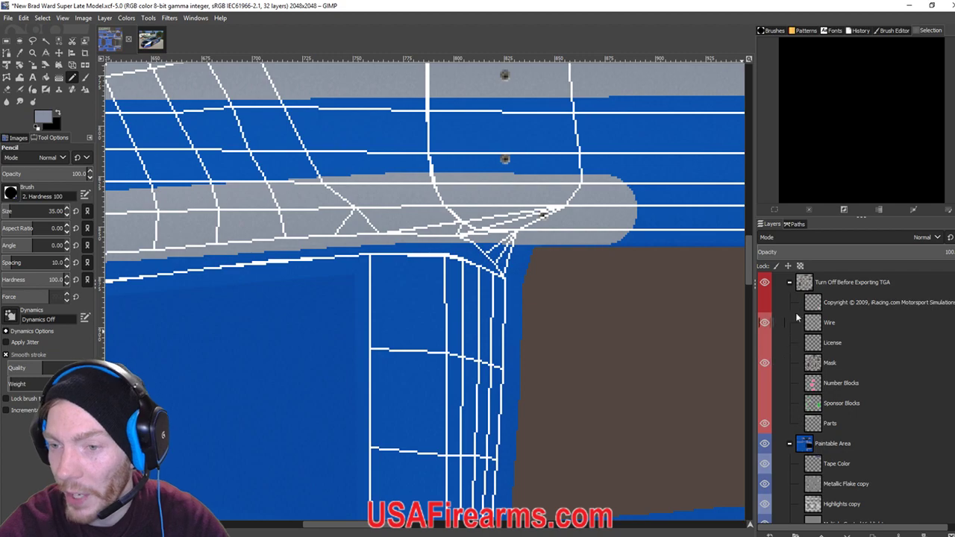
scroll(517, 207, right, 3)
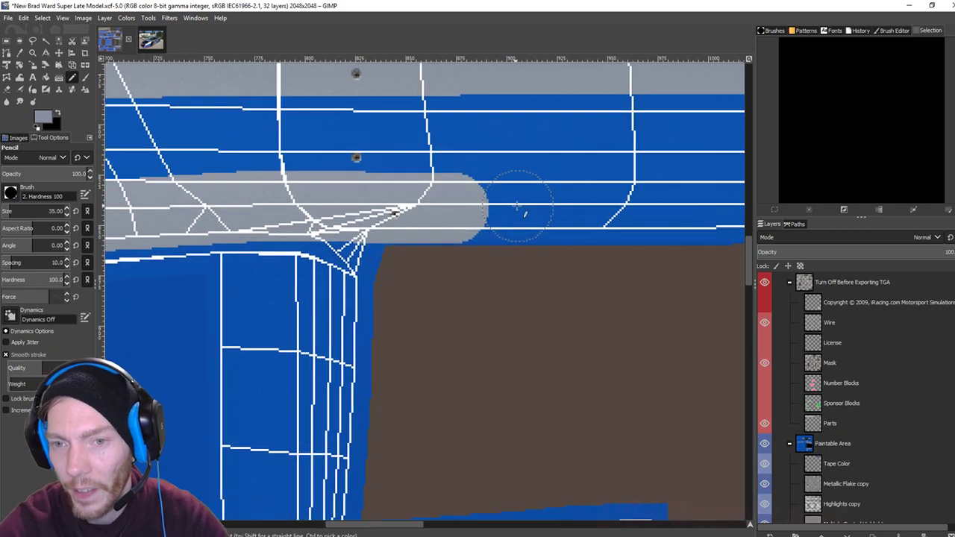
shift+click(663, 212)
scroll(505, 186, right, 7)
scroll(506, 186, down, 1)
shift+click(665, 194)
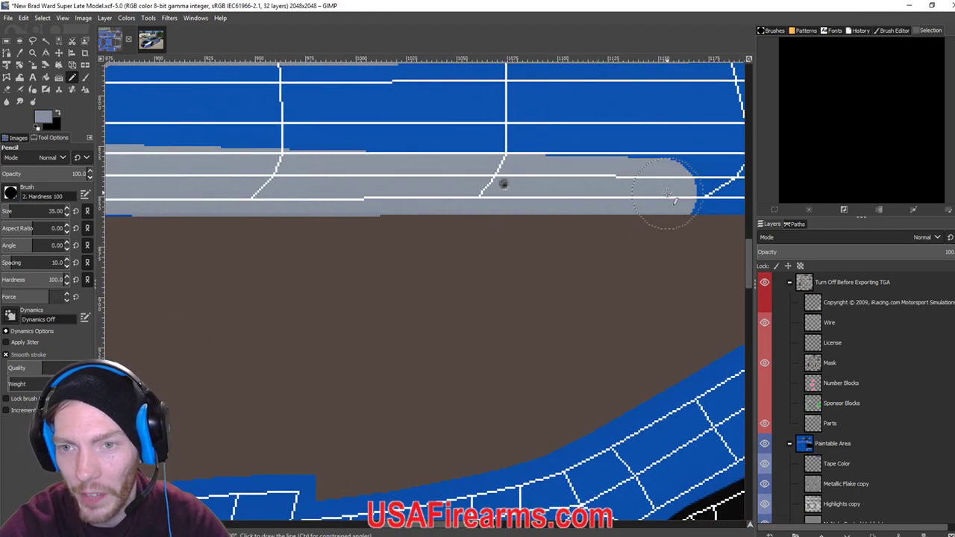
scroll(525, 196, right, 1)
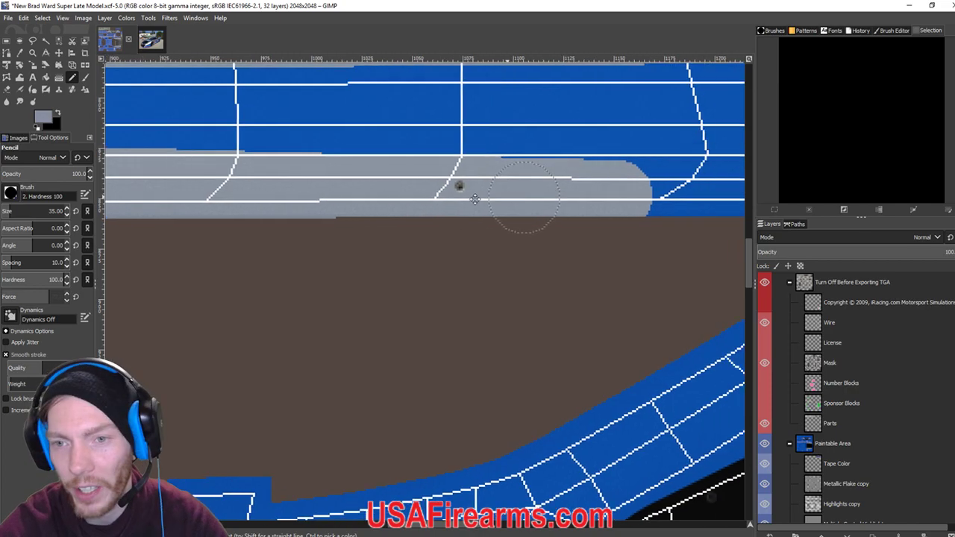
Carry the silver stripe along the rest of the panel to the Hoosier area and across the blue band.
drag(525, 196, 150, 214)
shift+click(585, 202)
drag(648, 202, 346, 192)
shift+click(583, 183)
drag(583, 182, 122, 145)
shift+click(611, 168)
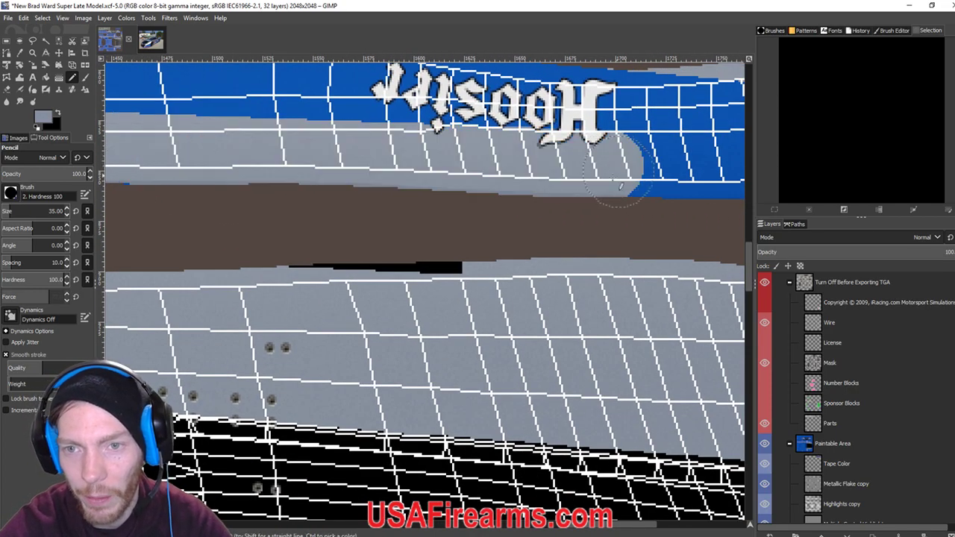
drag(625, 179, 377, 182)
shift+click(603, 170)
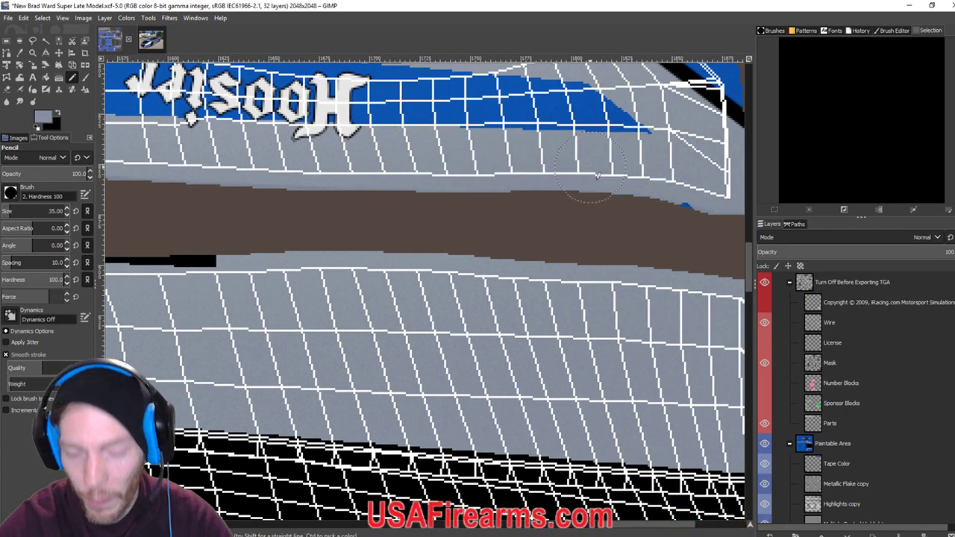
scroll(597, 175, down, 2)
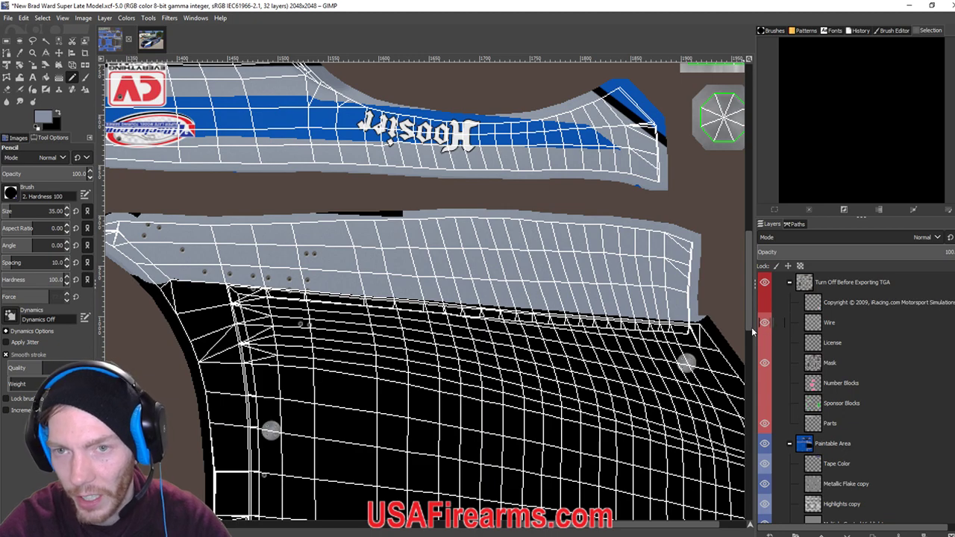
Hide the wireframe and bucket-fill the blue stripe by the sponsor logos to tint it lighter.
click(764, 322)
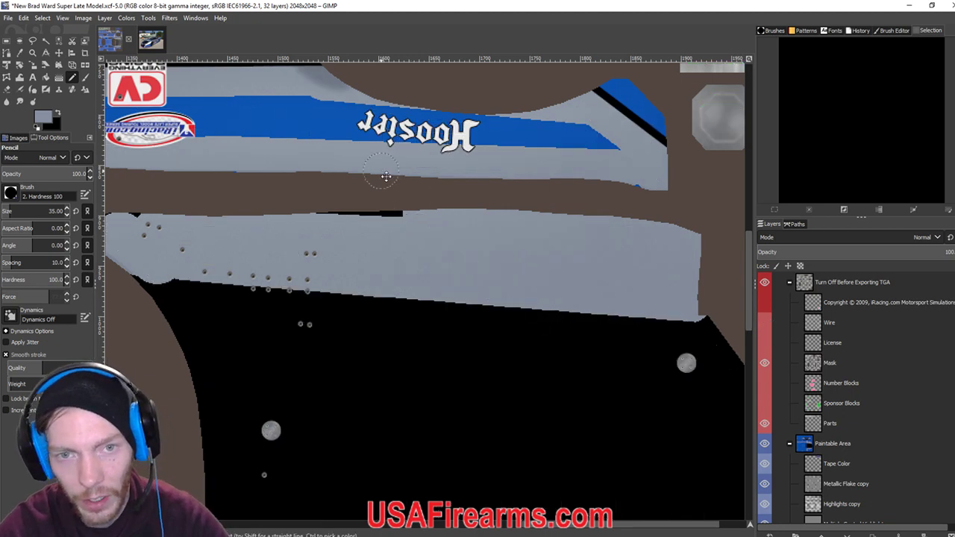
drag(248, 159, 545, 287)
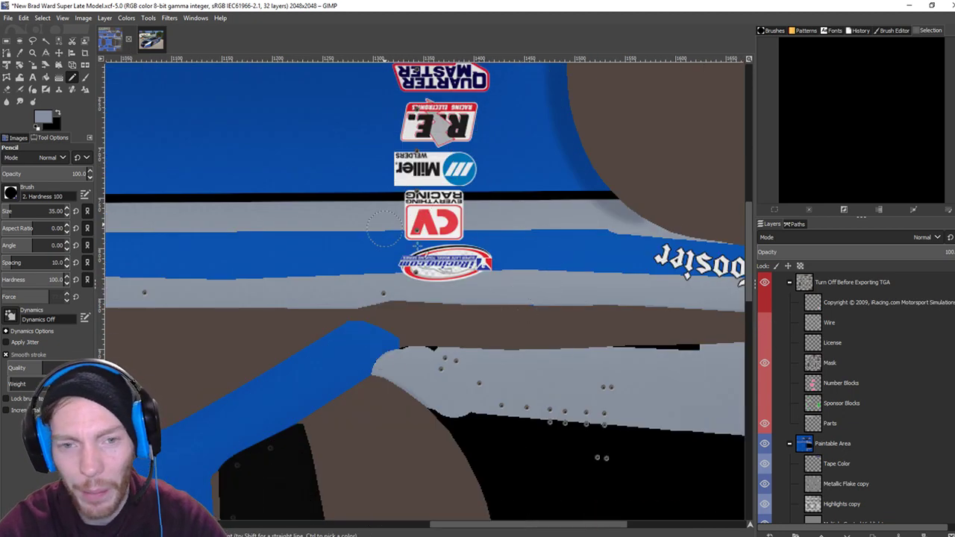
click(46, 78)
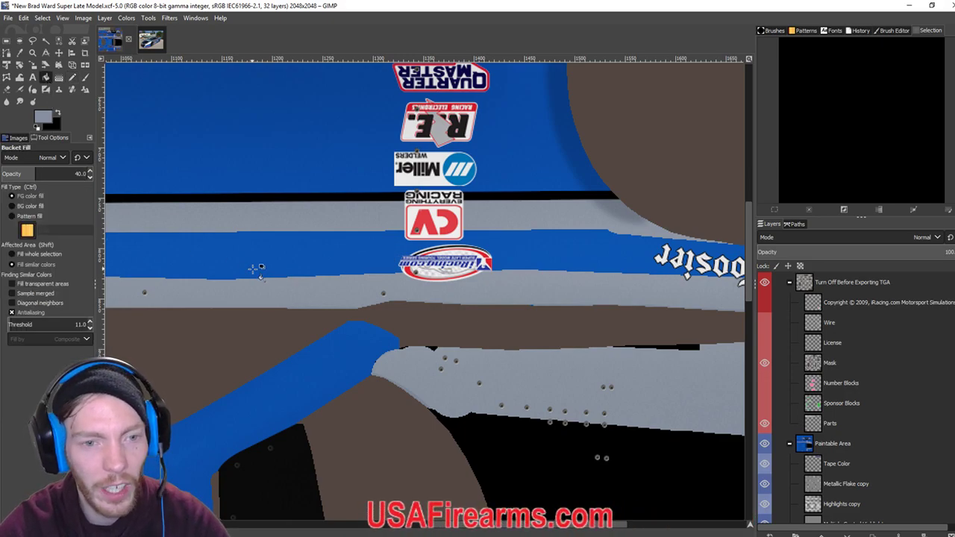
click(262, 261)
click(265, 261)
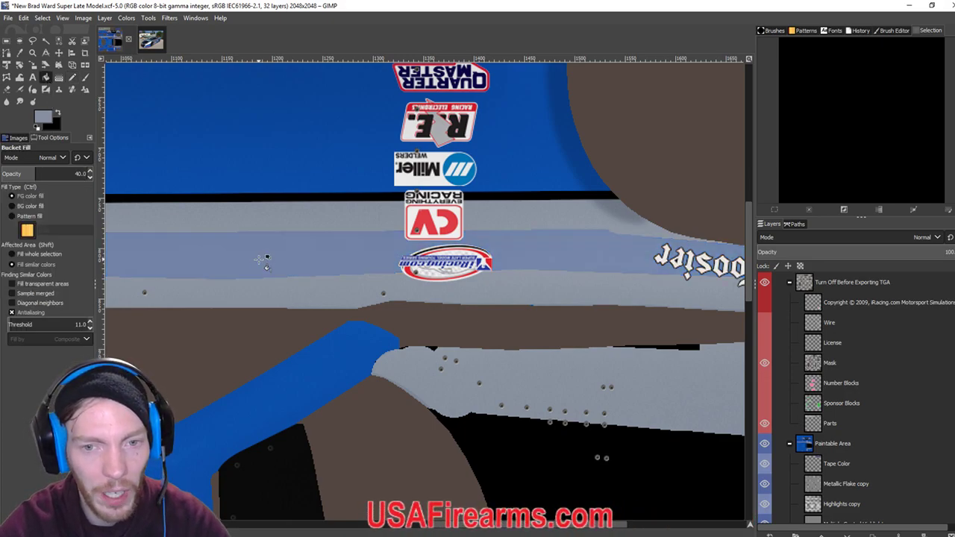
Fit the whole template in view and export the paint as the iRacing TGA file.
key(shift+ctrl+j)
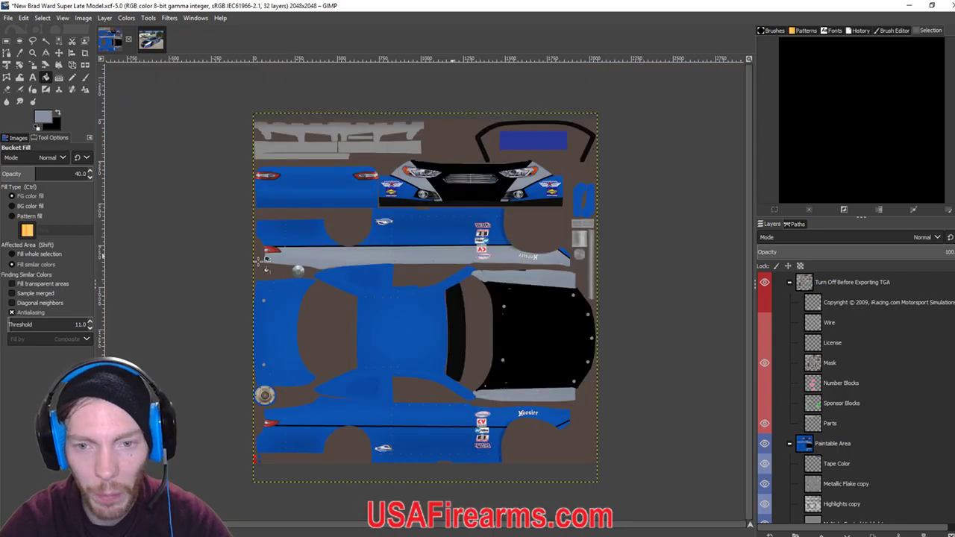
scroll(265, 259, up, 1)
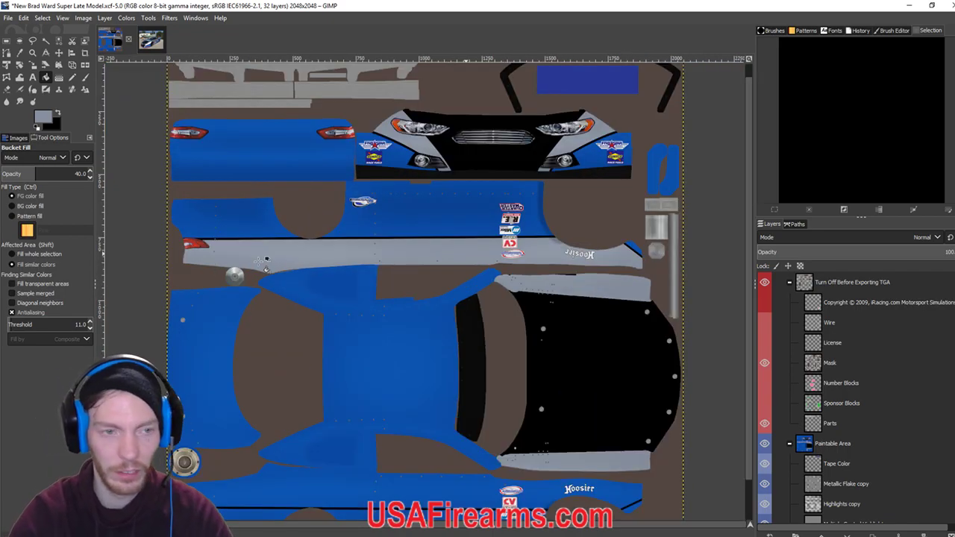
click(72, 78)
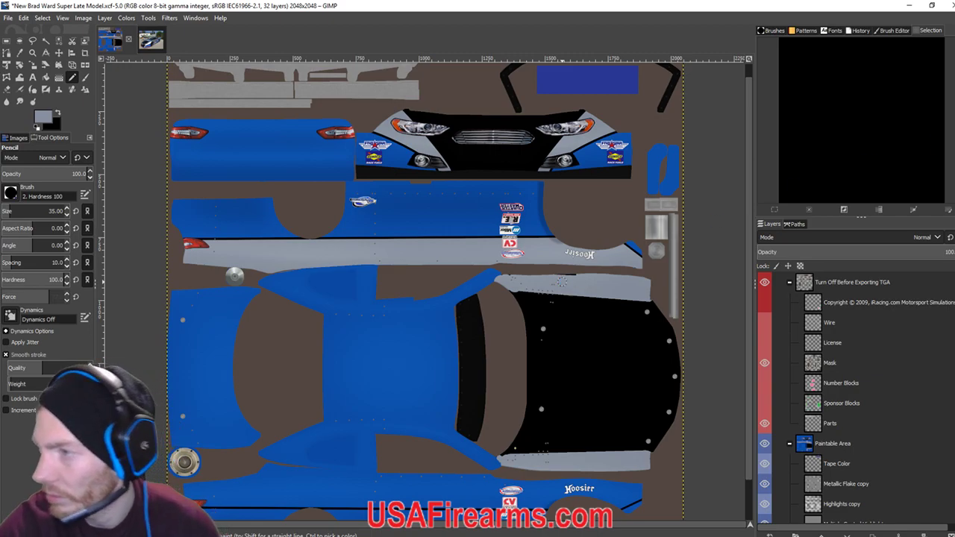
key(ctrl+e)
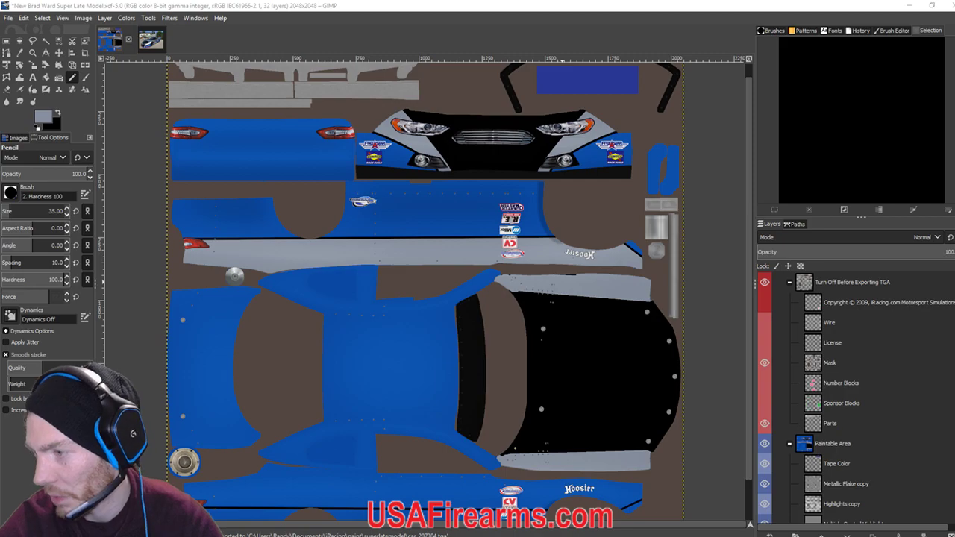
In iRacing, raise the chase camera's Y offset to 4.773 to view car 38, then return to GIMP.
key(alt+Tab)
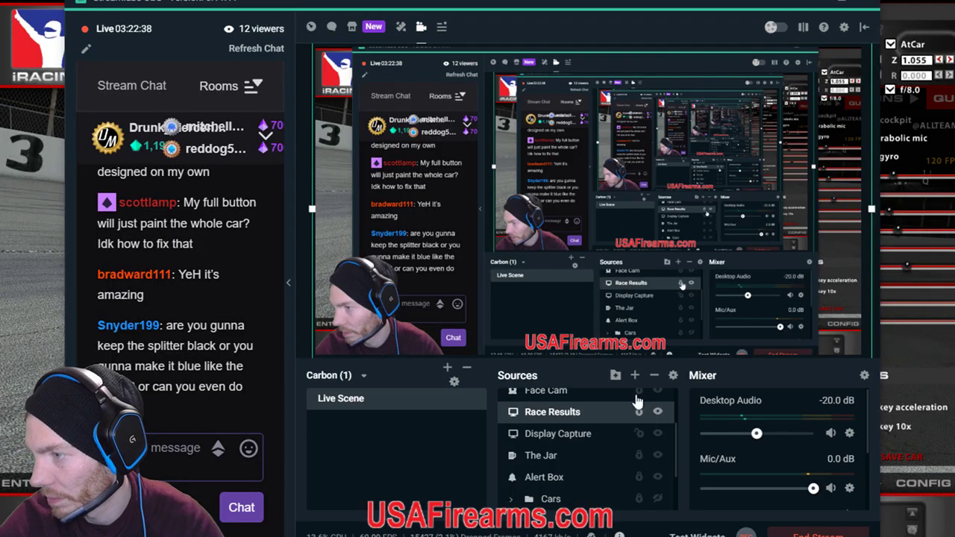
click(603, 27)
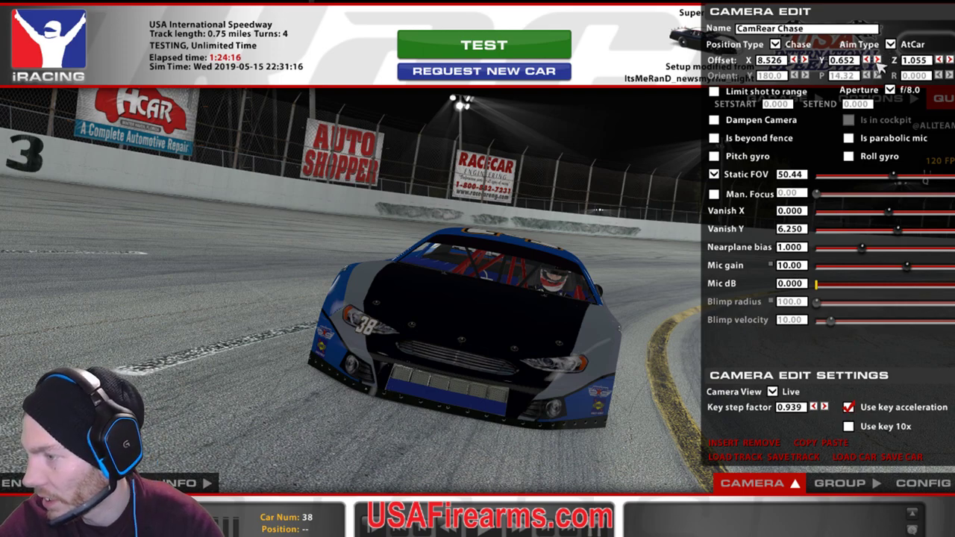
click(877, 60)
drag(878, 61, 868, 63)
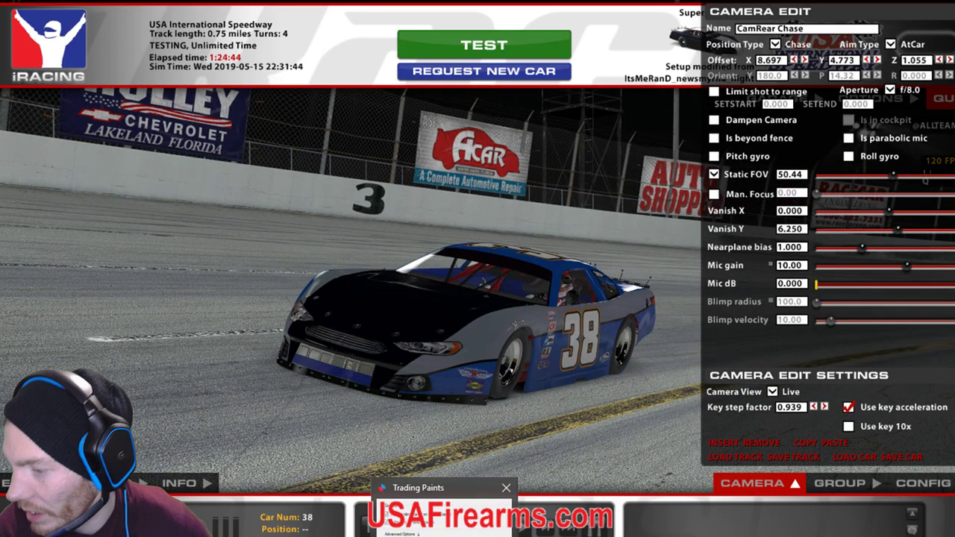
key(alt+Tab)
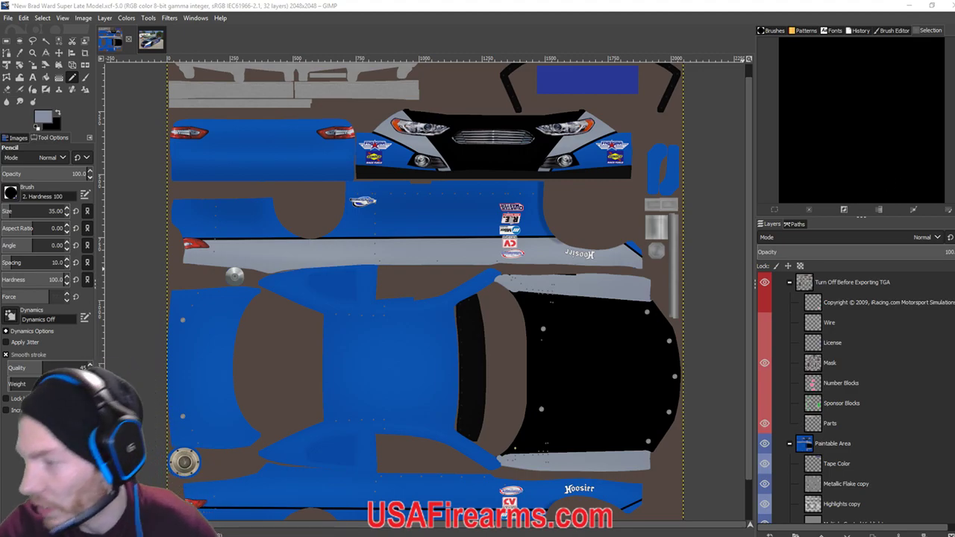
Take another look at the #38 car and the stream chat, then bring the GIMP paint texture back.
key(alt+Tab)
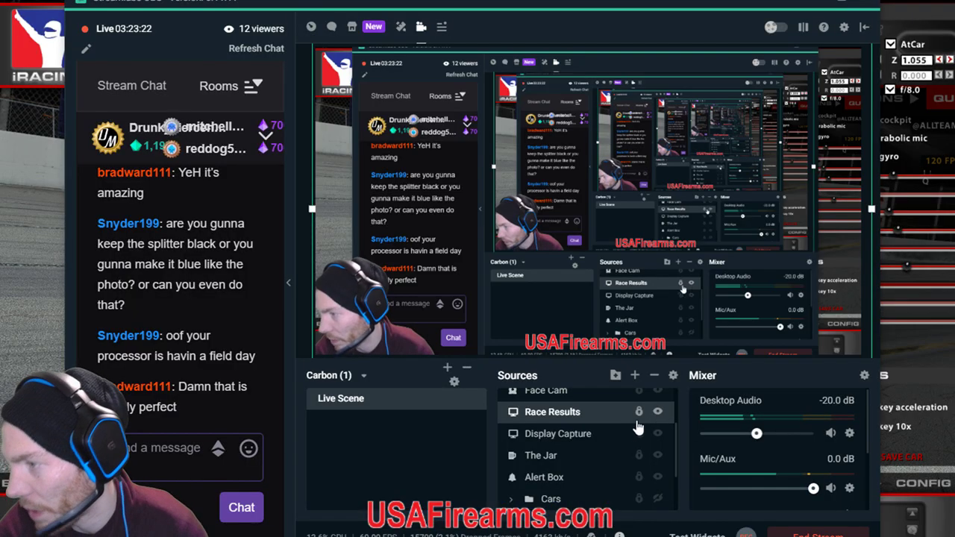
key(alt+Tab)
key(alt+Tab)
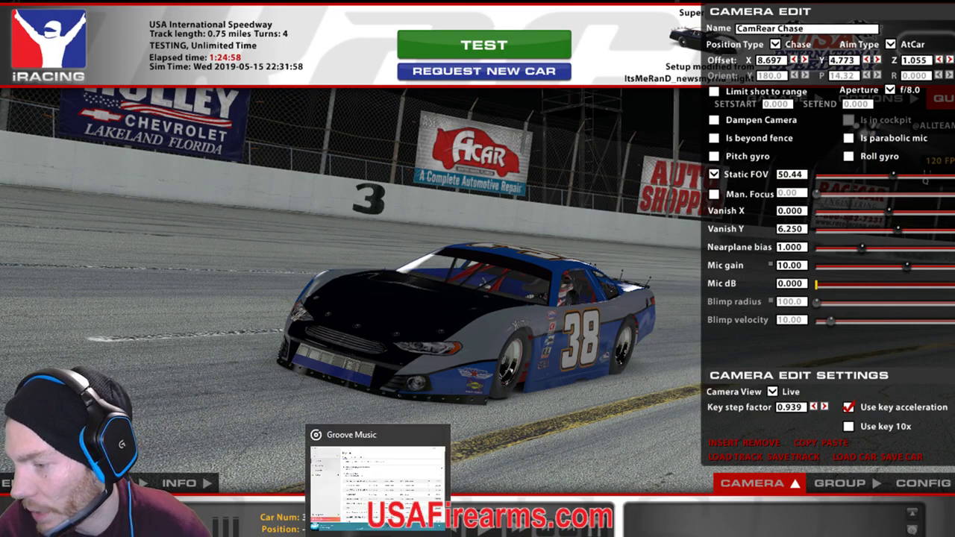
key(alt+Tab)
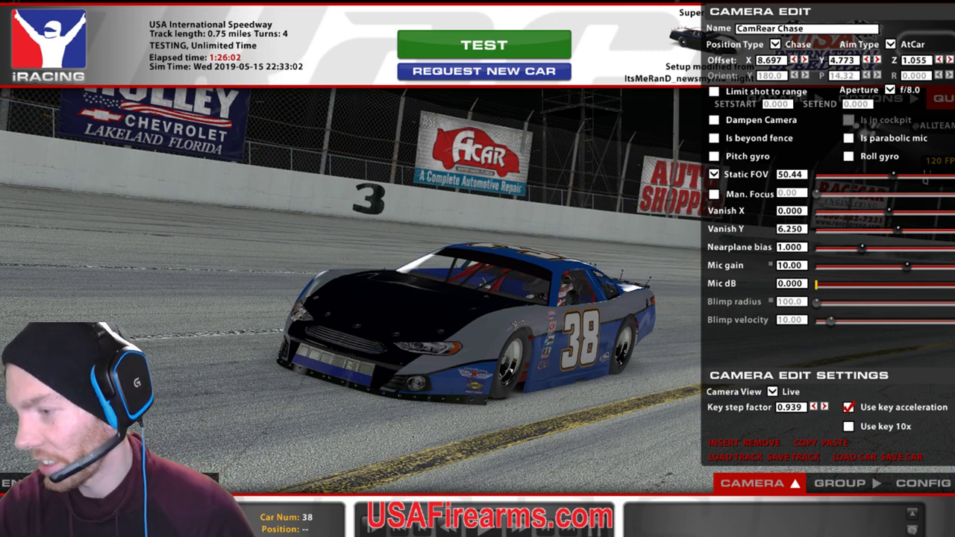
key(alt+Tab)
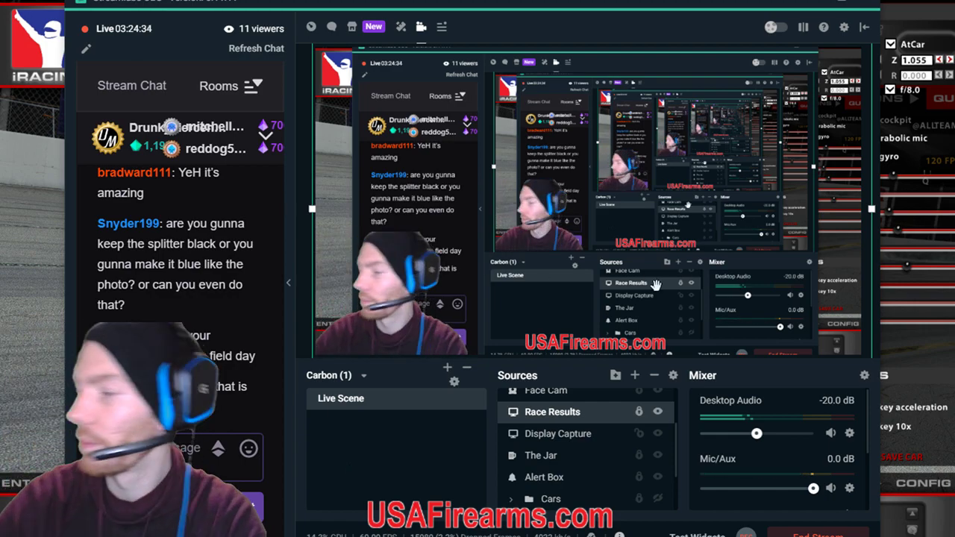
key(alt+Tab)
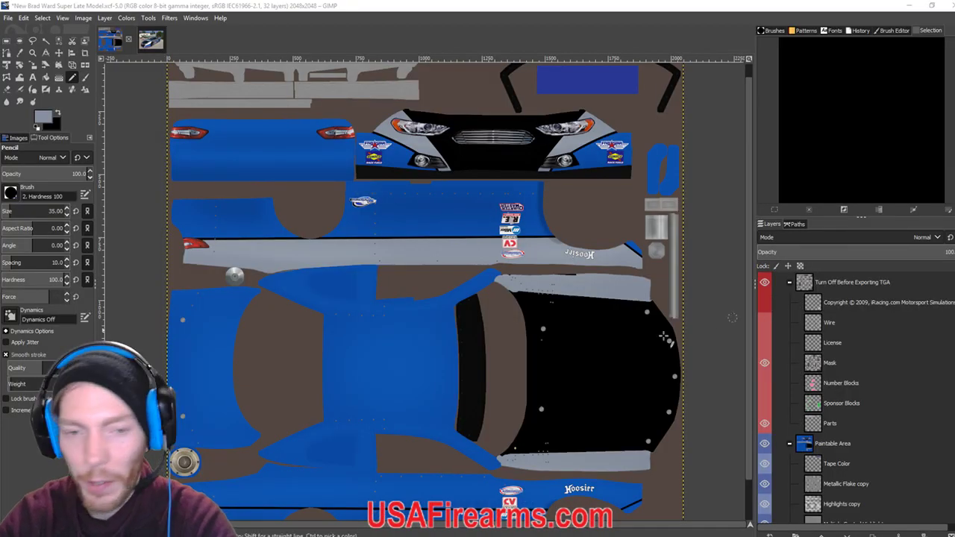
Make the Base layer the active layer, undoing a stray grey dot.
scroll(704, 325, down, 1)
scroll(858, 447, down, 6)
click(838, 514)
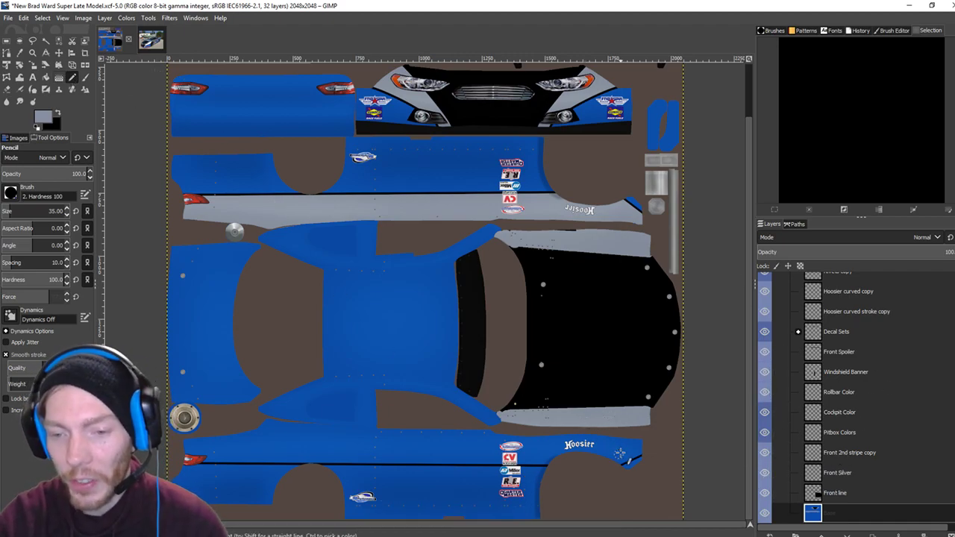
scroll(620, 451, up, 4)
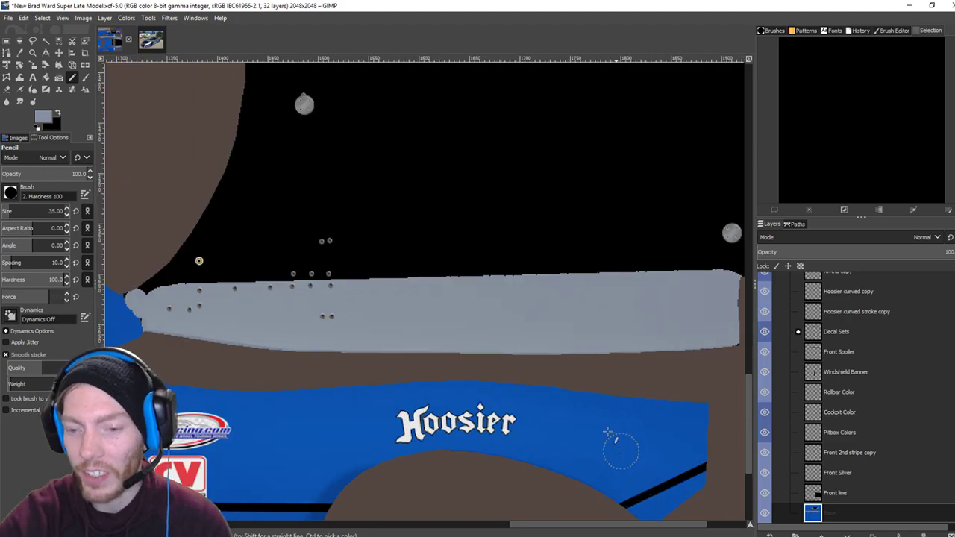
scroll(539, 388, up, 3)
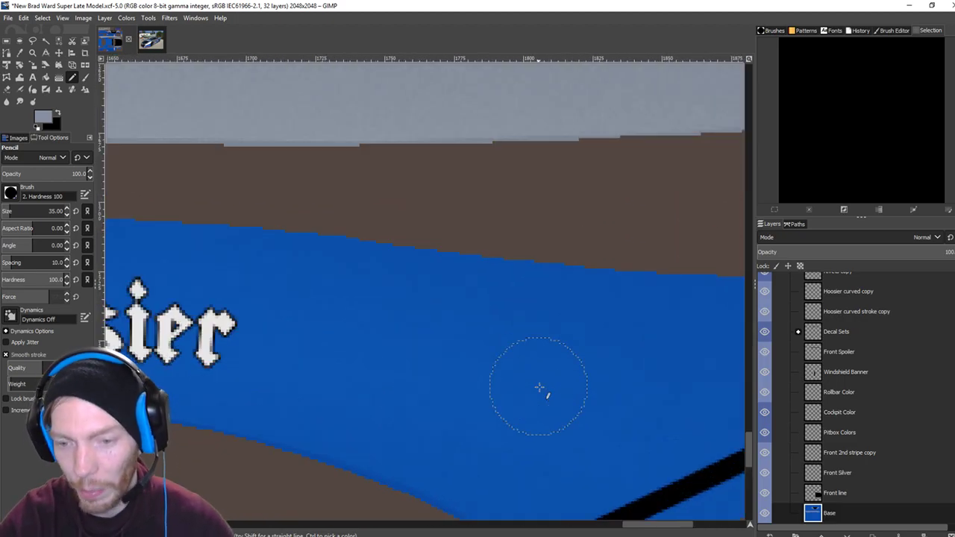
scroll(511, 350, down, 3)
click(443, 372)
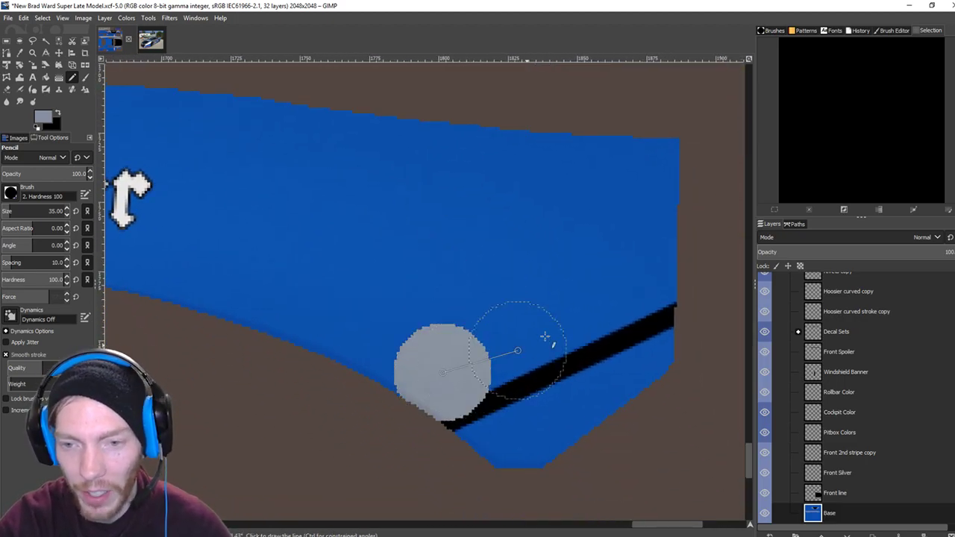
key(ctrl+z)
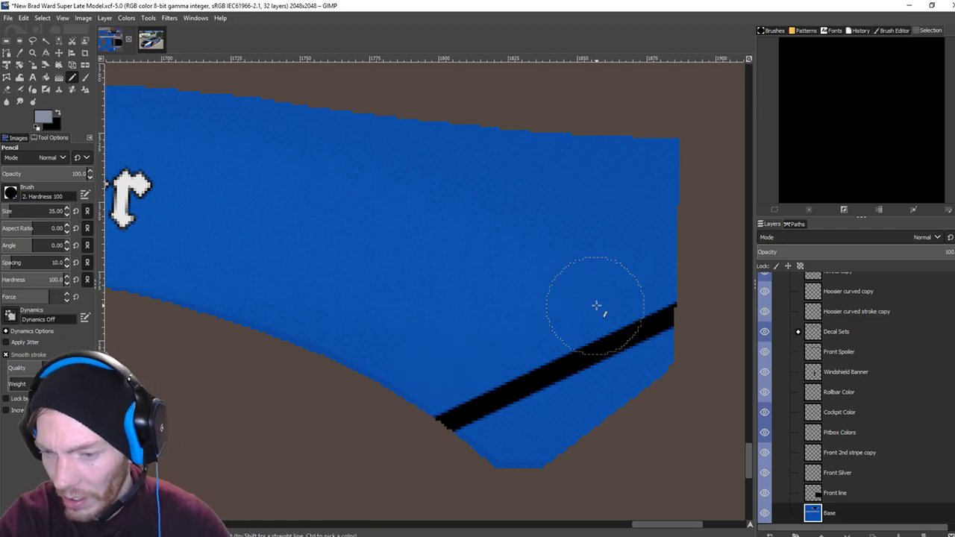
Draw a straight grey stripe from the panel's lower corner to its upper edge, rounding both ends.
click(420, 369)
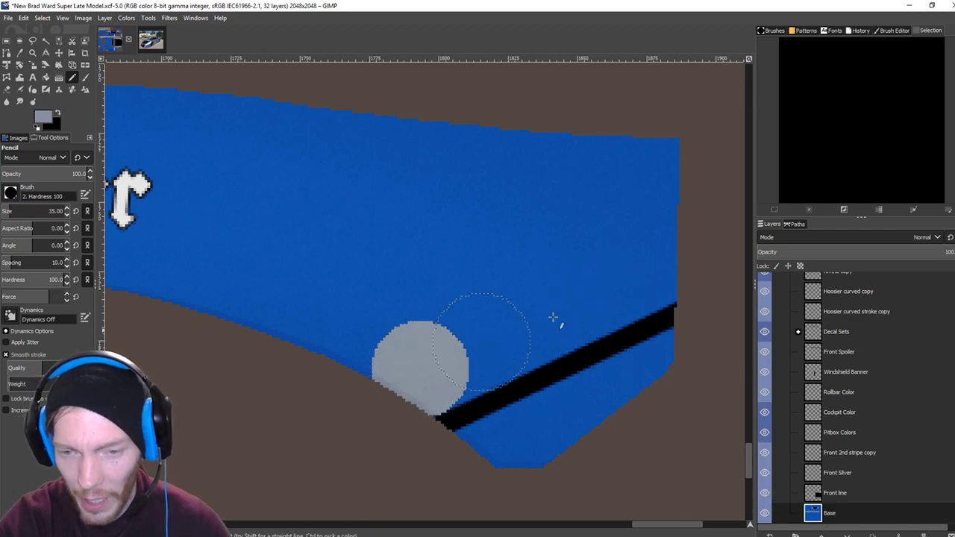
shift+click(640, 267)
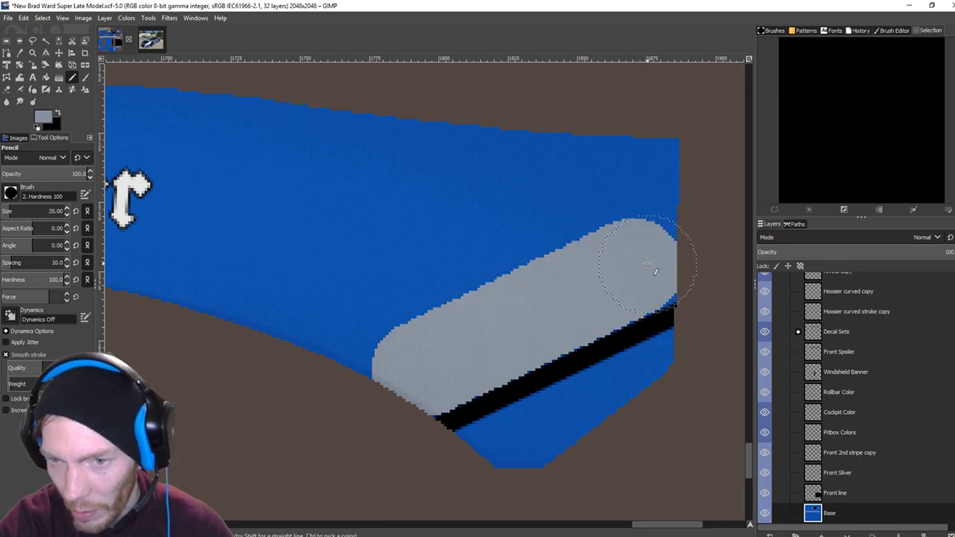
click(647, 261)
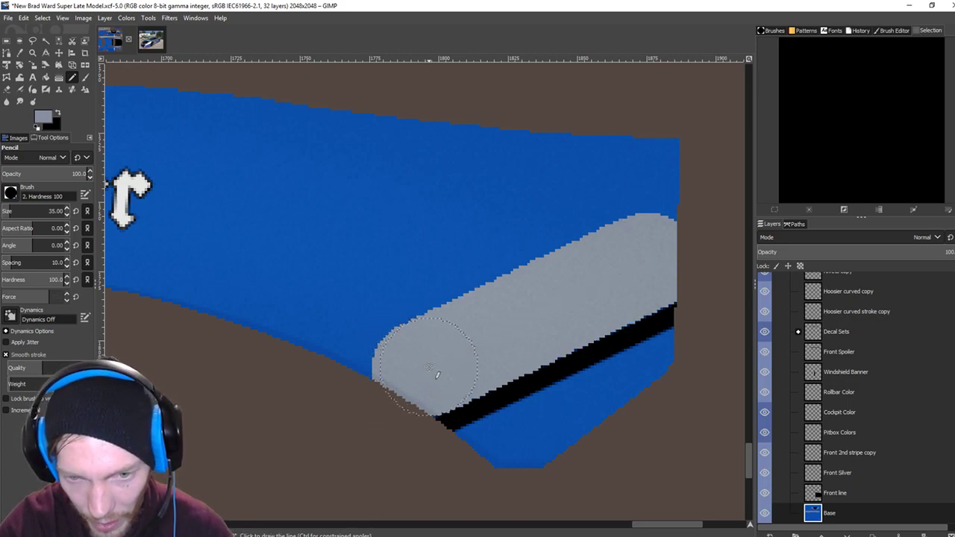
click(410, 372)
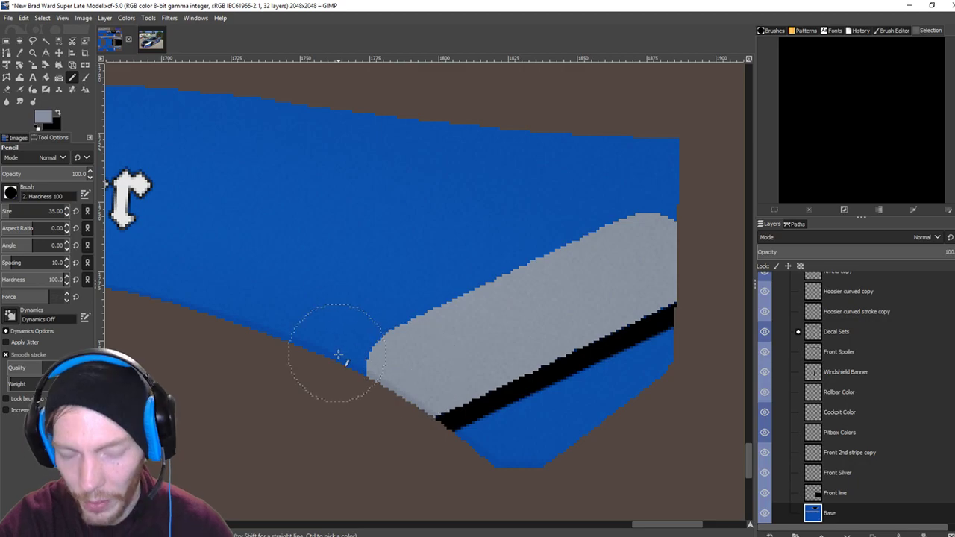
scroll(338, 355, down, 2)
drag(498, 296, 513, 250)
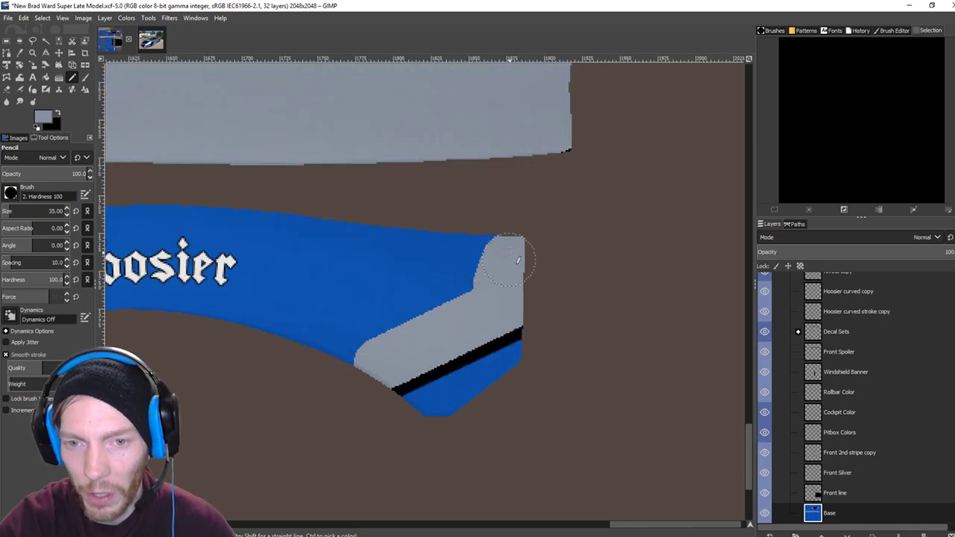
Carry the grey band leftward along the top edge of the blue panel.
scroll(403, 265, left, 3)
shift+click(225, 233)
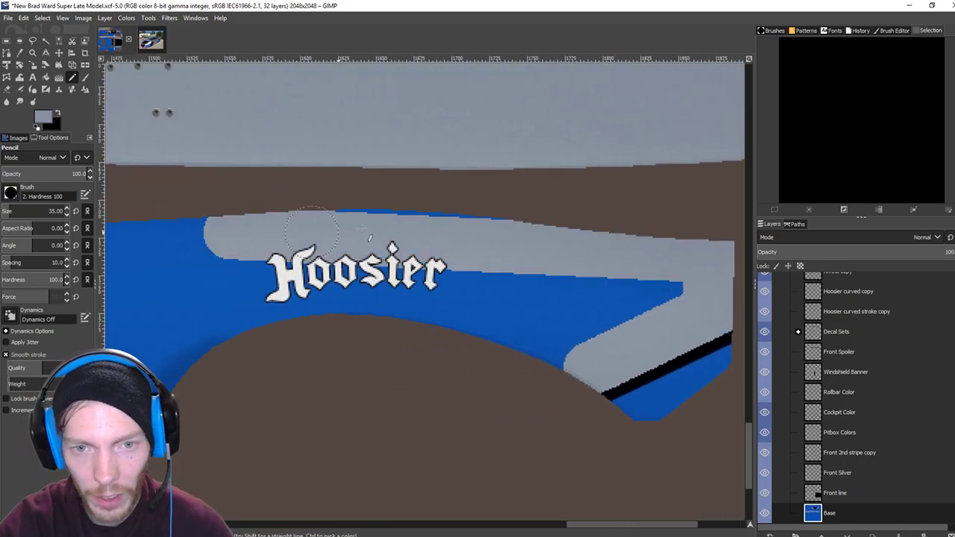
scroll(491, 262, left, 3)
mouse_move(490, 262)
mouse_down()
mouse_move(494, 232)
mouse_move(363, 228)
mouse_move(216, 233)
mouse_up()
scroll(216, 233, left, 3)
scroll(844, 399, up, 10)
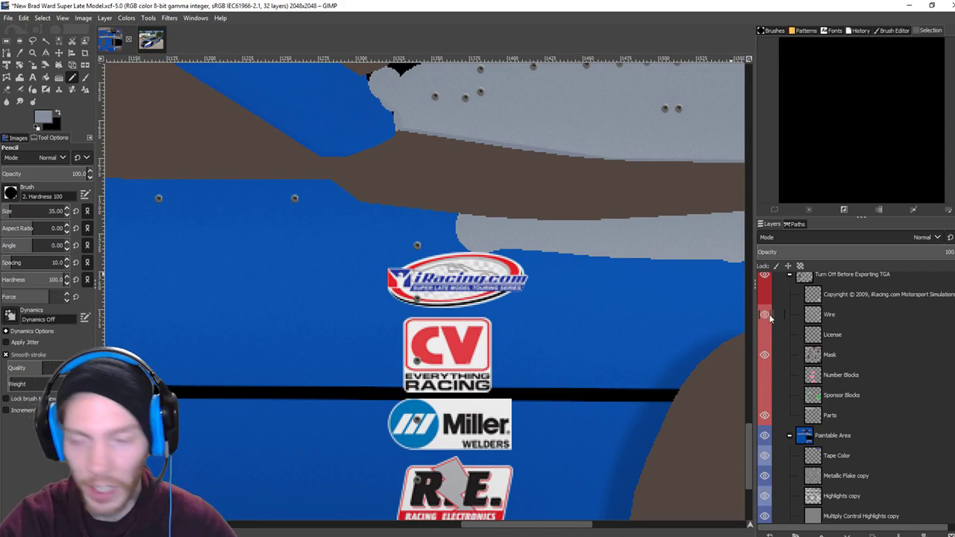
Show the wireframe overlay and undo a trial airbrushed blue patch, keeping the Normal blend mode.
click(766, 316)
key(a)
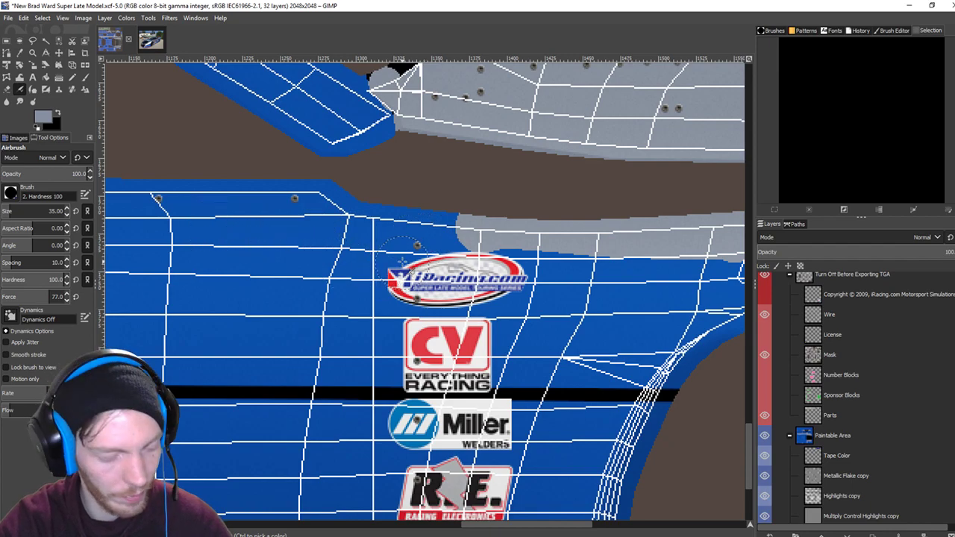
click(432, 230)
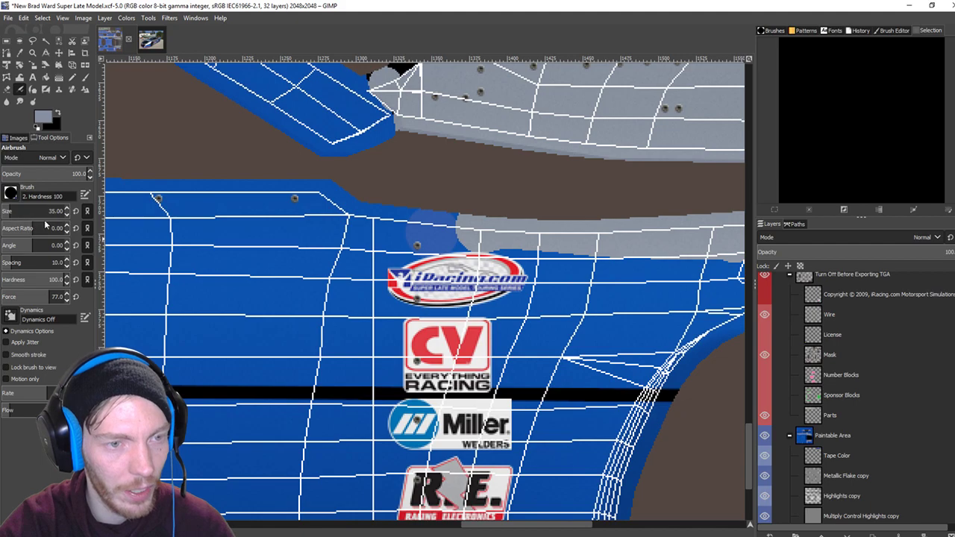
key(ctrl+z)
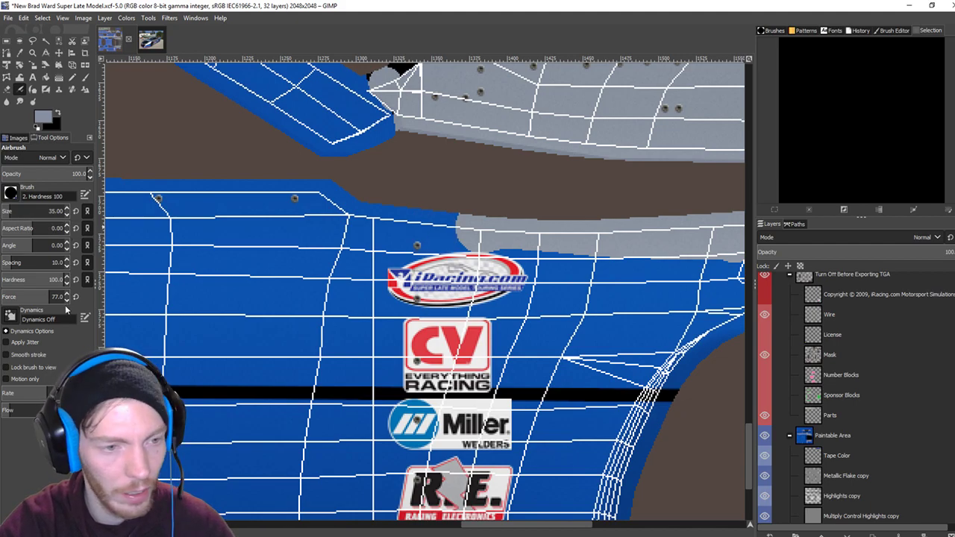
click(62, 158)
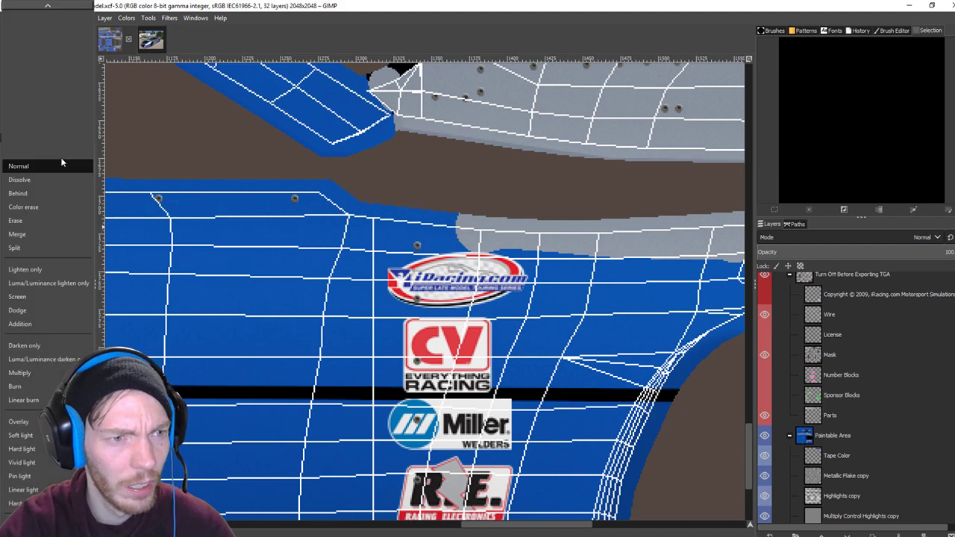
click(62, 165)
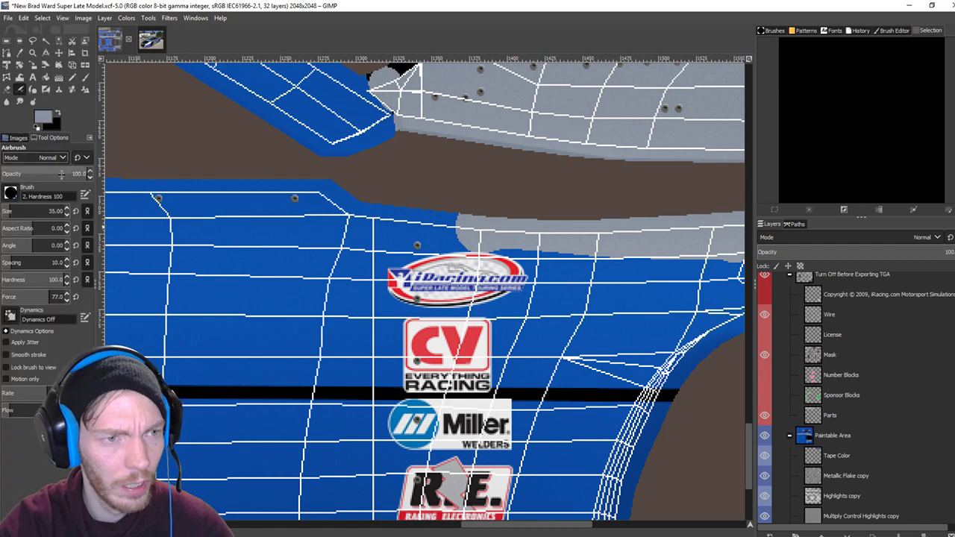
click(62, 158)
click(61, 157)
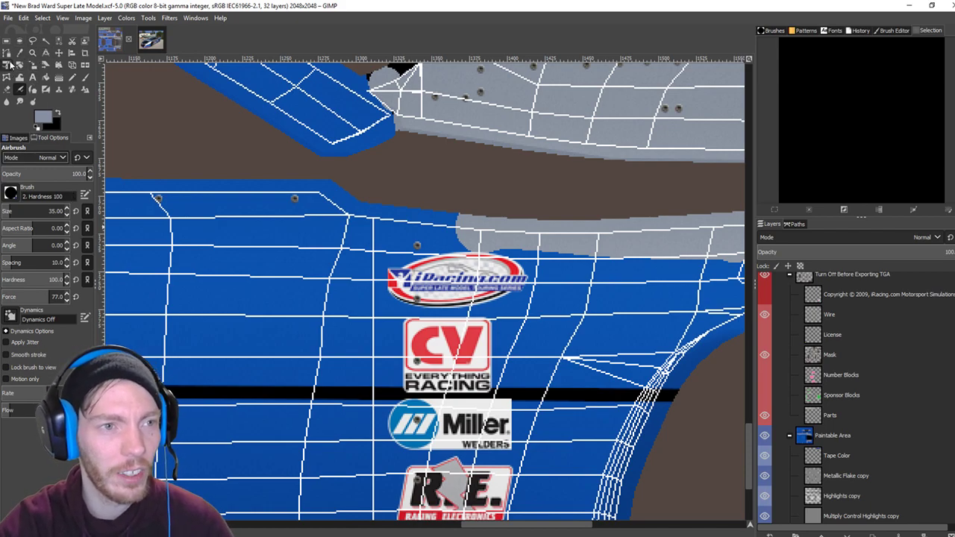
With the Pencil, paint grey strokes and straight lines along the blue panel's top edge.
click(72, 77)
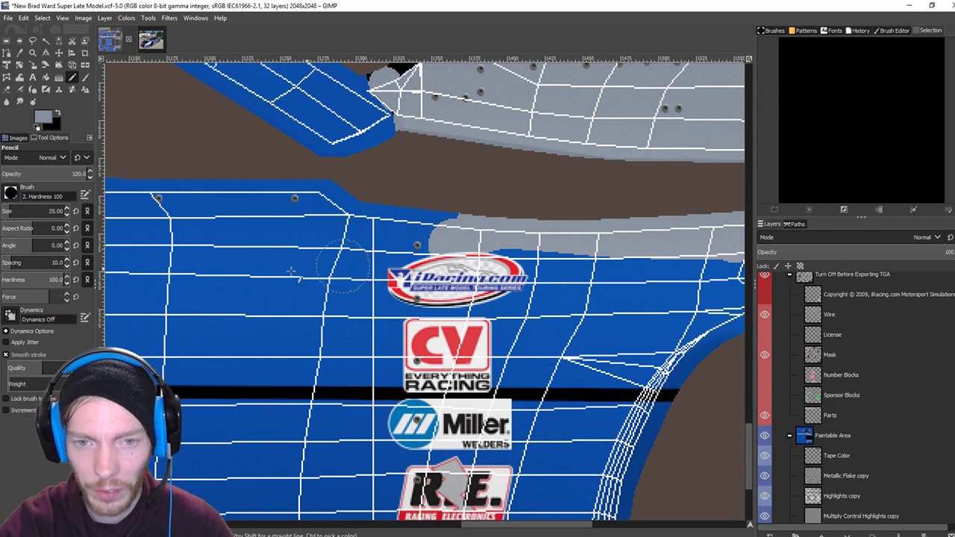
mouse_move(306, 269)
mouse_down()
mouse_move(416, 290)
mouse_move(517, 267)
mouse_up()
mouse_move(417, 207)
mouse_down()
mouse_move(544, 224)
mouse_move(531, 196)
mouse_up()
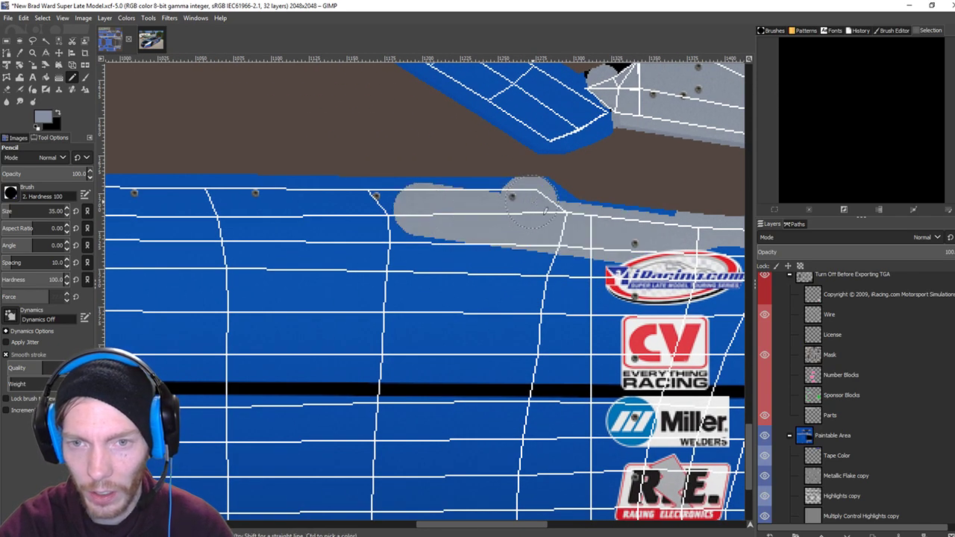
scroll(341, 288, left, 3)
shift+click(287, 212)
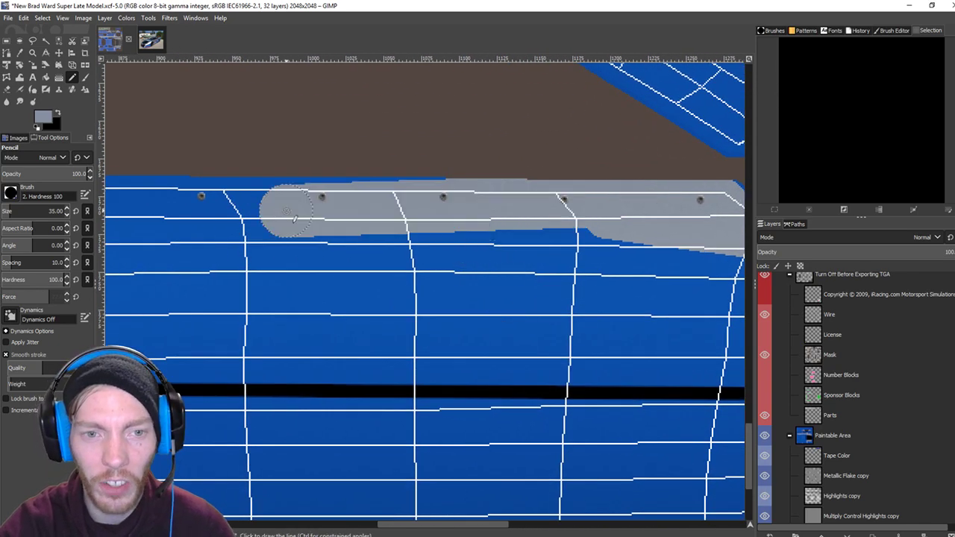
scroll(294, 217, left, 4)
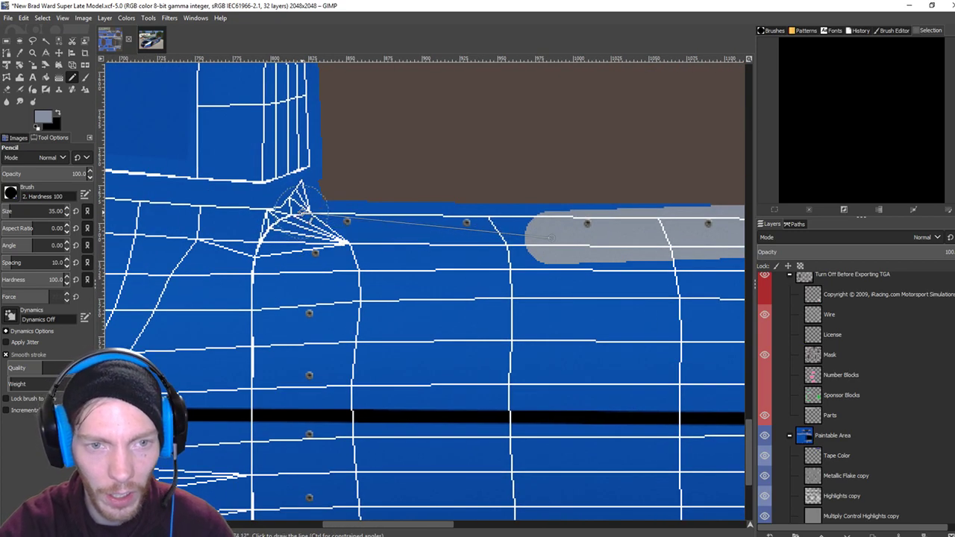
shift+click(291, 211)
scroll(295, 215, left, 2)
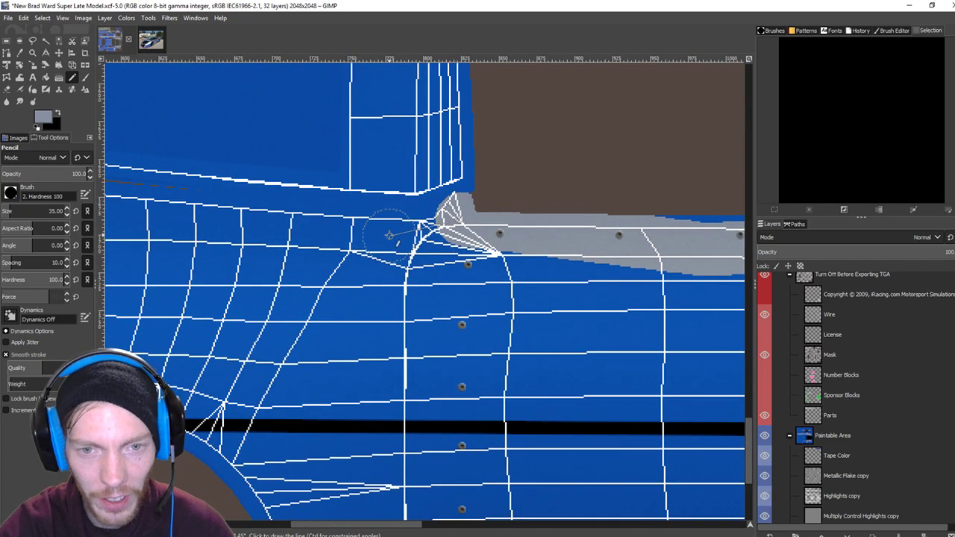
Extend the grey trim line toward the front of the panel and down its left edge.
shift+click(389, 235)
scroll(384, 237, left, 2)
shift+click(333, 276)
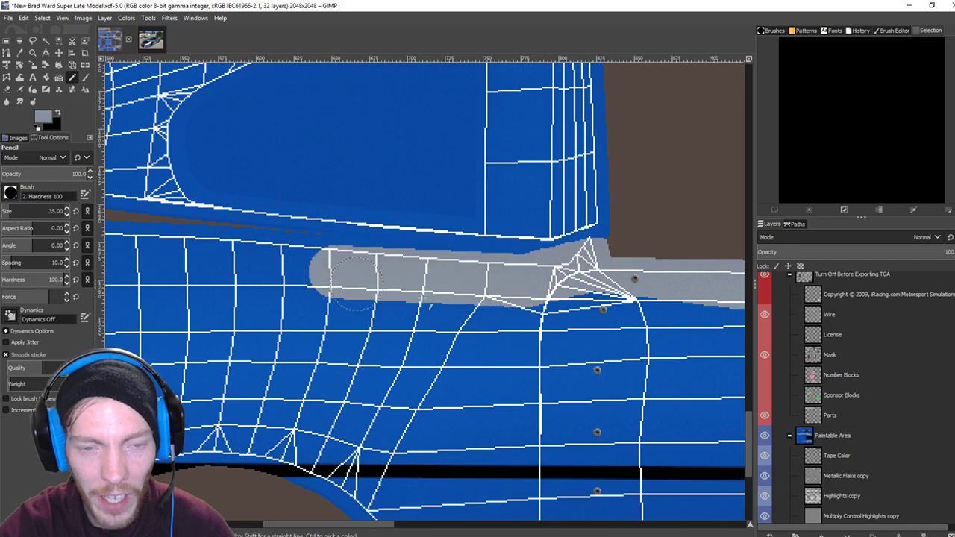
scroll(356, 280, left, 3)
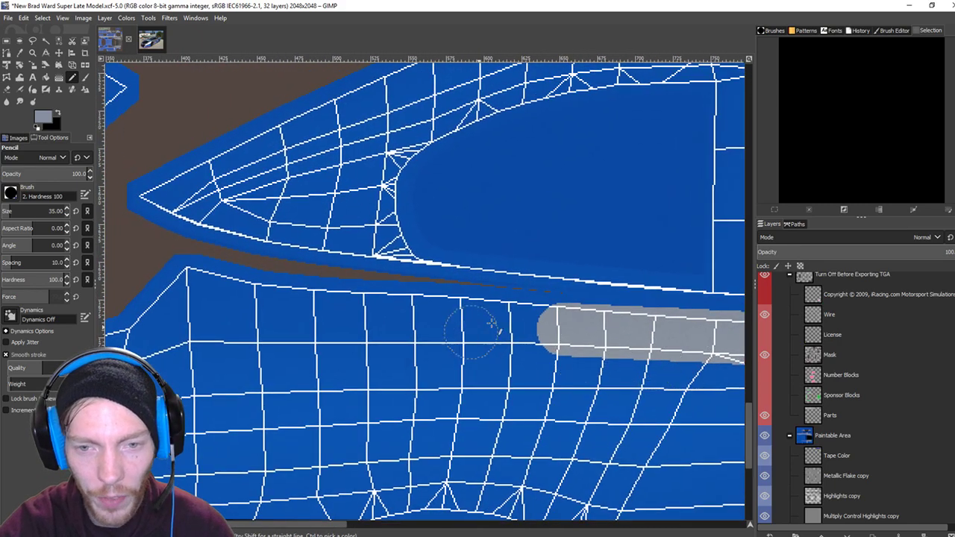
shift+click(188, 286)
scroll(522, 291, left, 5)
scroll(523, 291, down, 1)
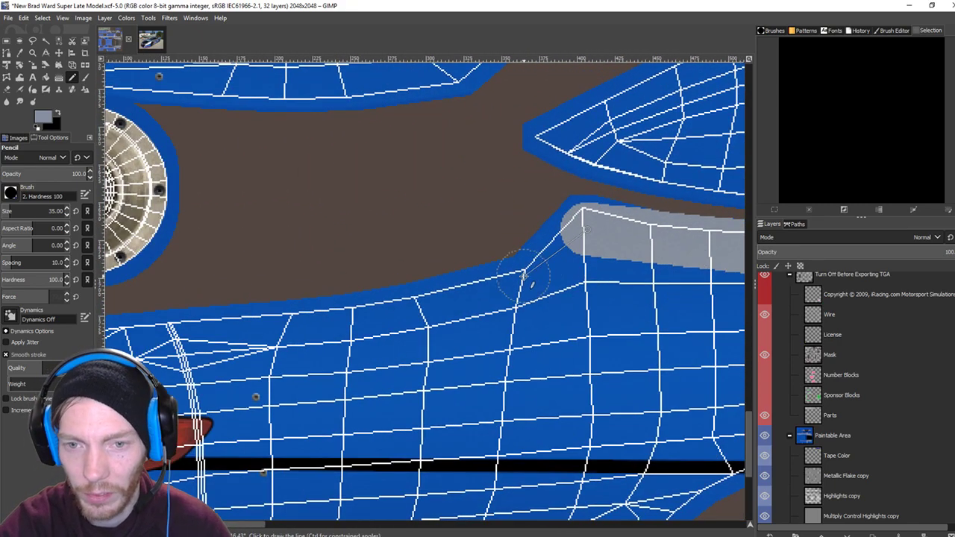
shift+click(524, 277)
scroll(524, 276, left, 3)
scroll(523, 276, down, 1)
shift+click(195, 282)
scroll(383, 296, left, 1)
scroll(383, 296, down, 2)
scroll(383, 296, left, 1)
shift+click(262, 511)
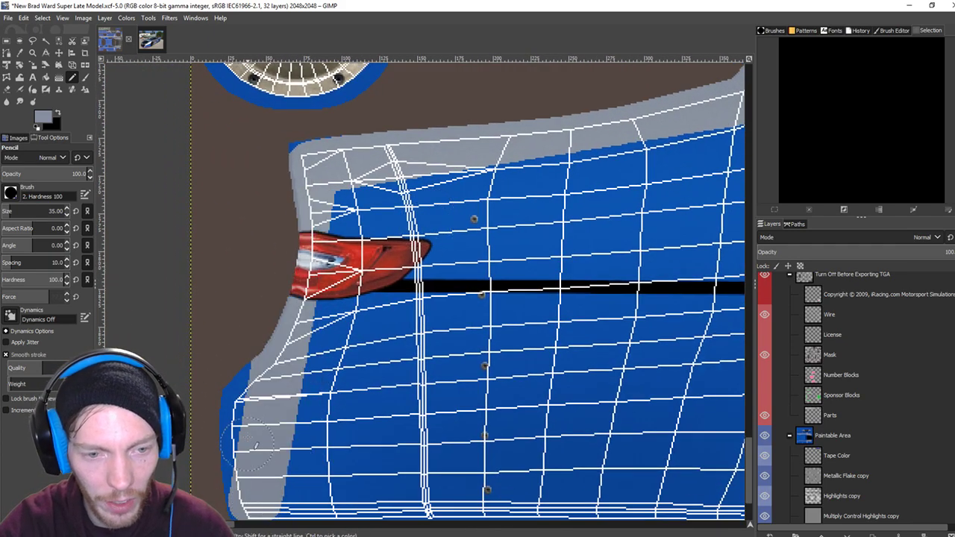
scroll(253, 446, down, 5)
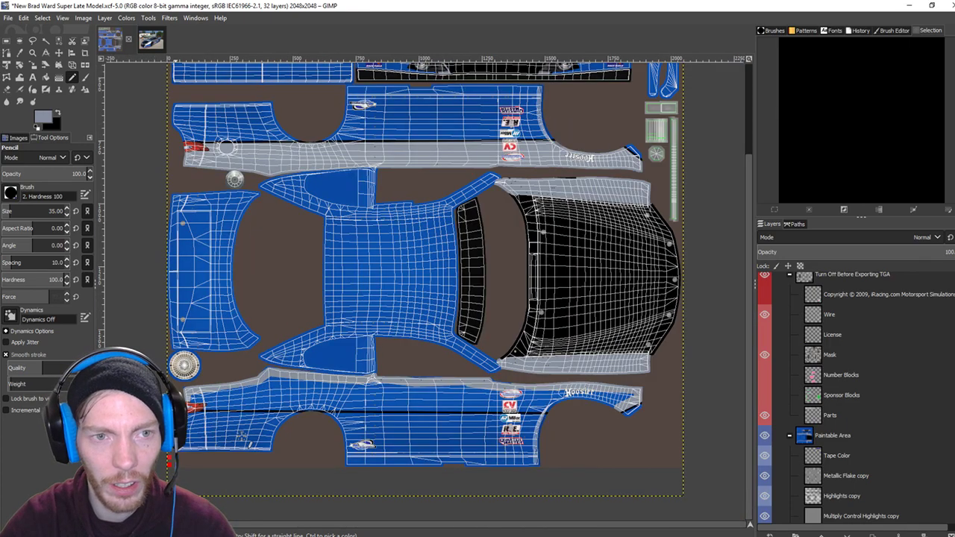
scroll(246, 445, up, 1)
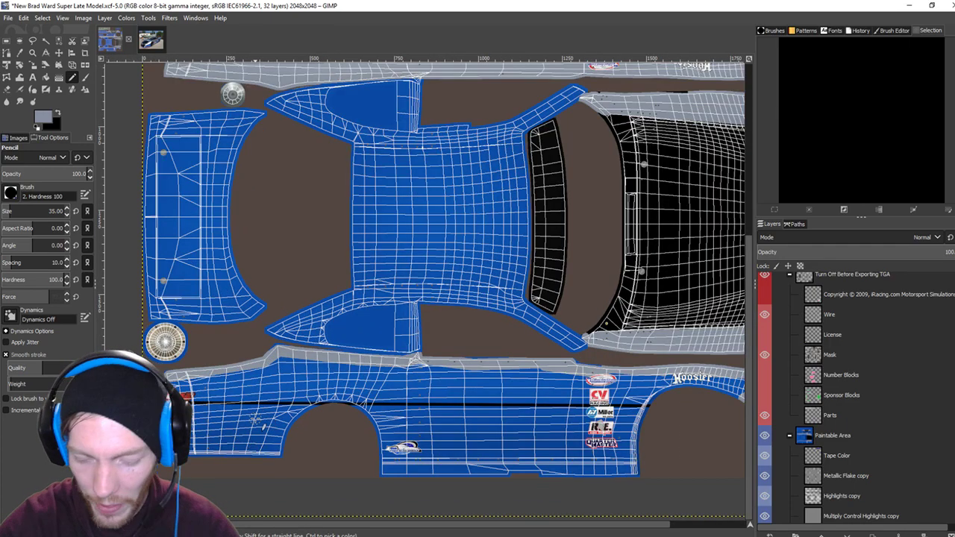
scroll(253, 420, up, 5)
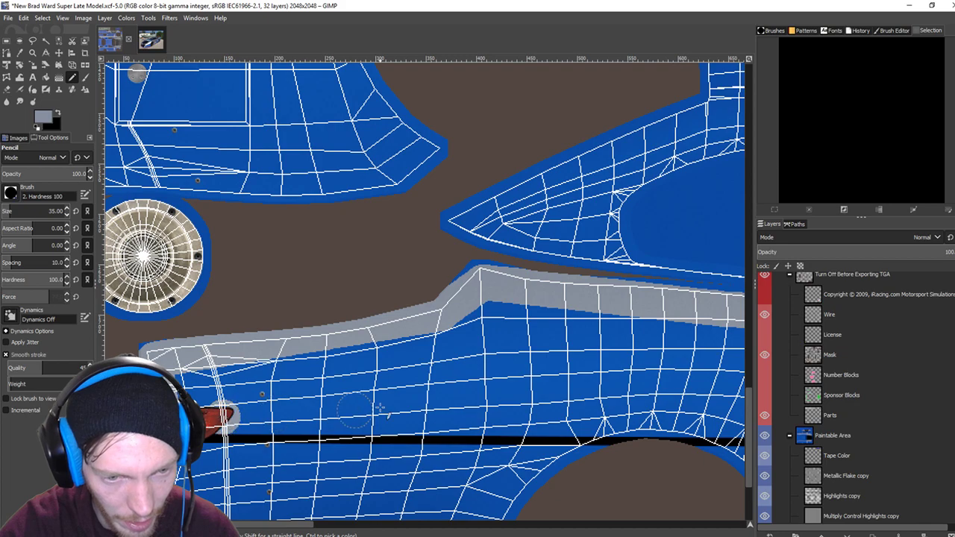
scroll(373, 414, up, 2)
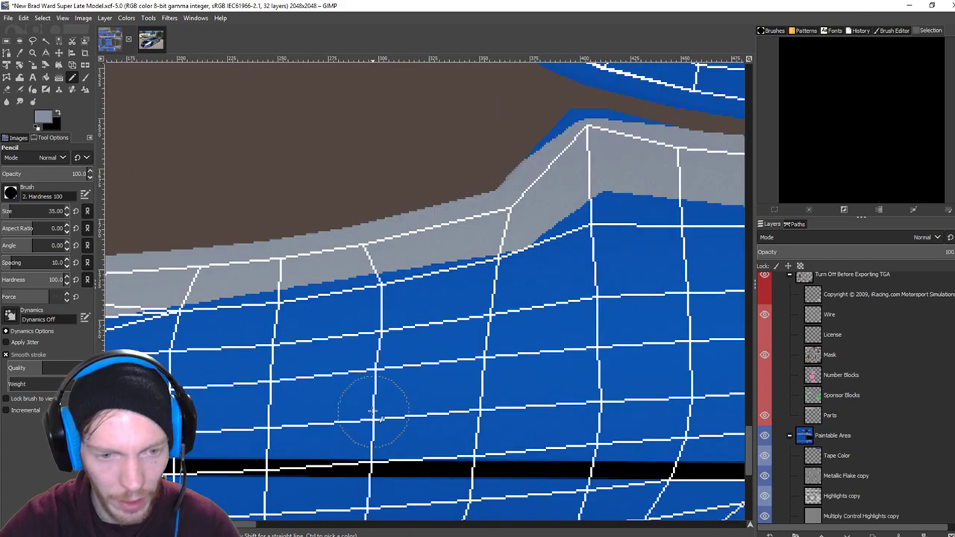
Draw the straight silver trim line along the side, past the rear arch and across the Hoosier end.
shift+click(341, 434)
scroll(405, 380, right, 3)
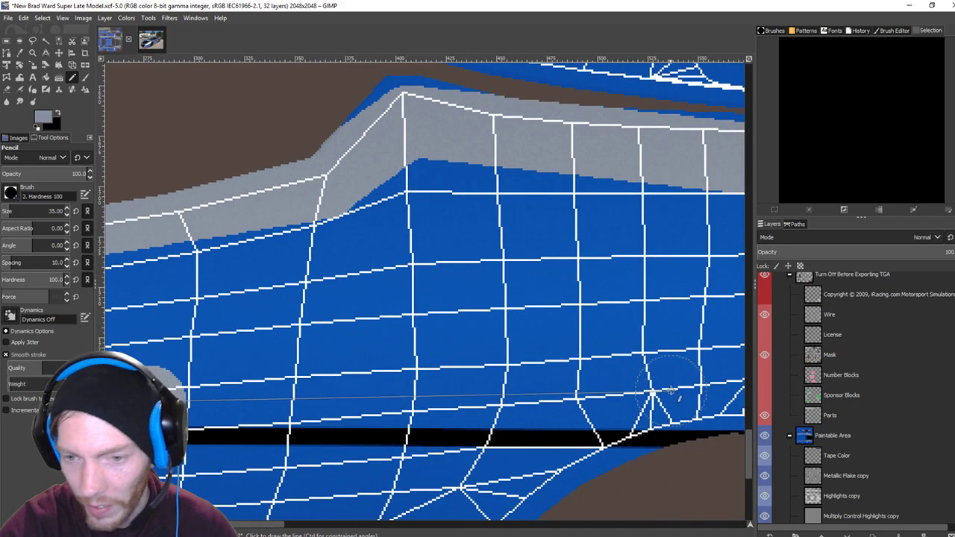
shift+click(699, 405)
scroll(560, 329, down, 2)
scroll(560, 329, right, 6)
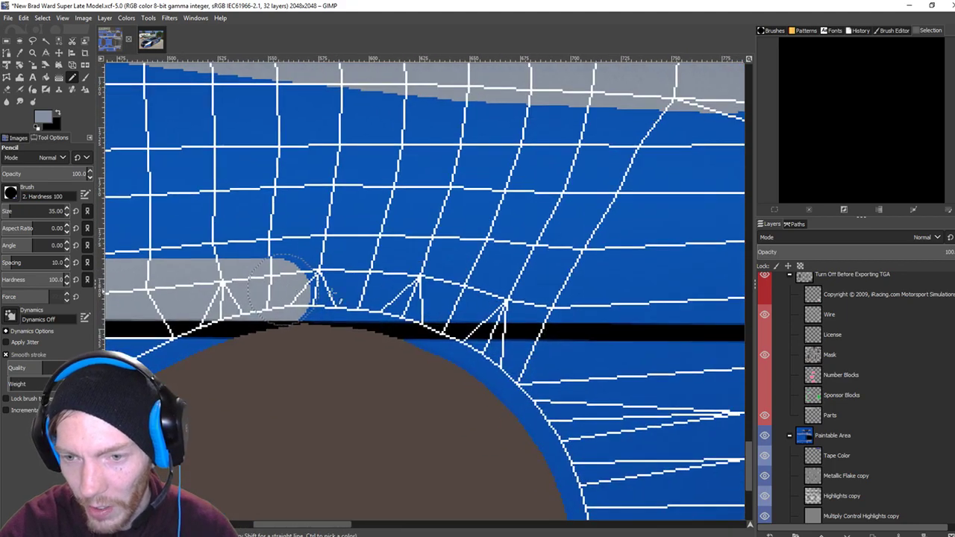
scroll(522, 254, right, 10)
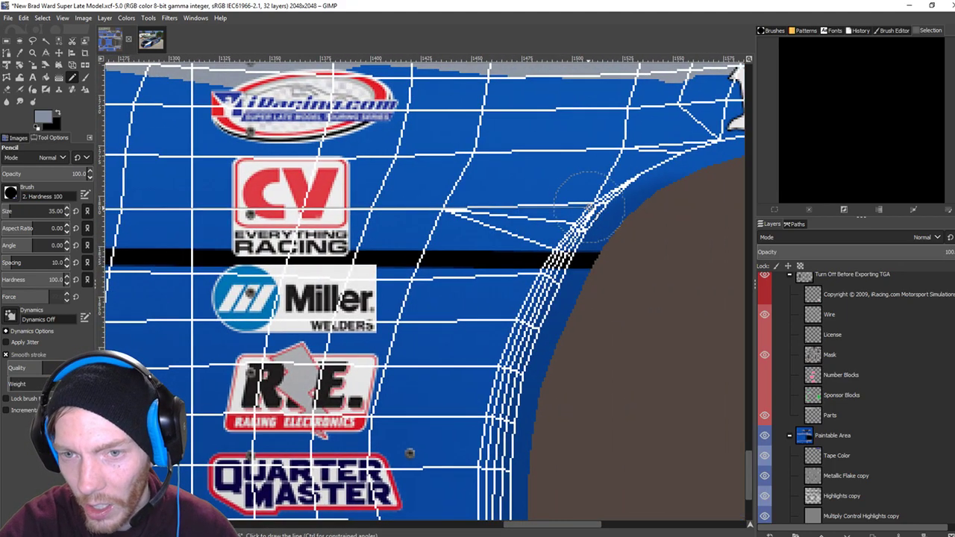
shift+click(582, 218)
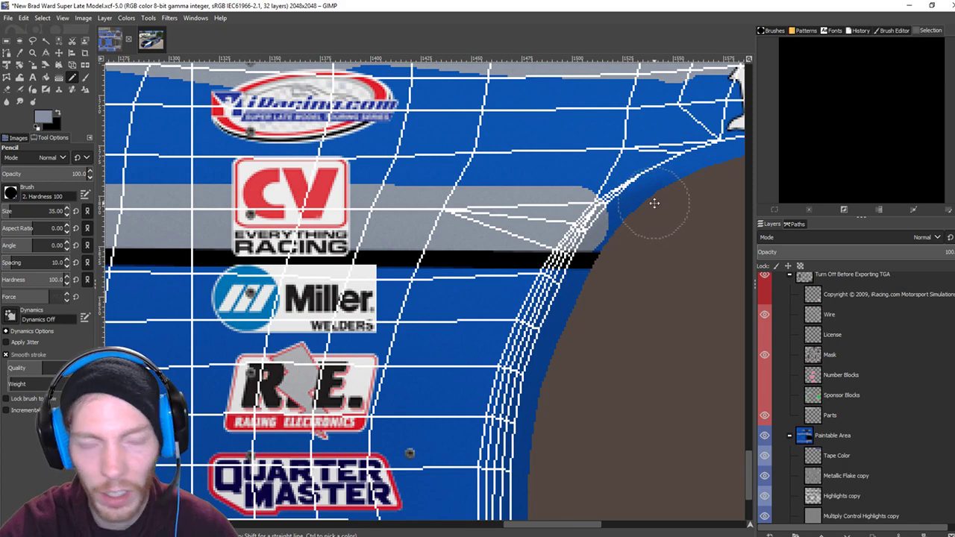
scroll(642, 213, up, 3)
scroll(642, 213, right, 5)
scroll(629, 263, down, 1)
scroll(628, 264, right, 5)
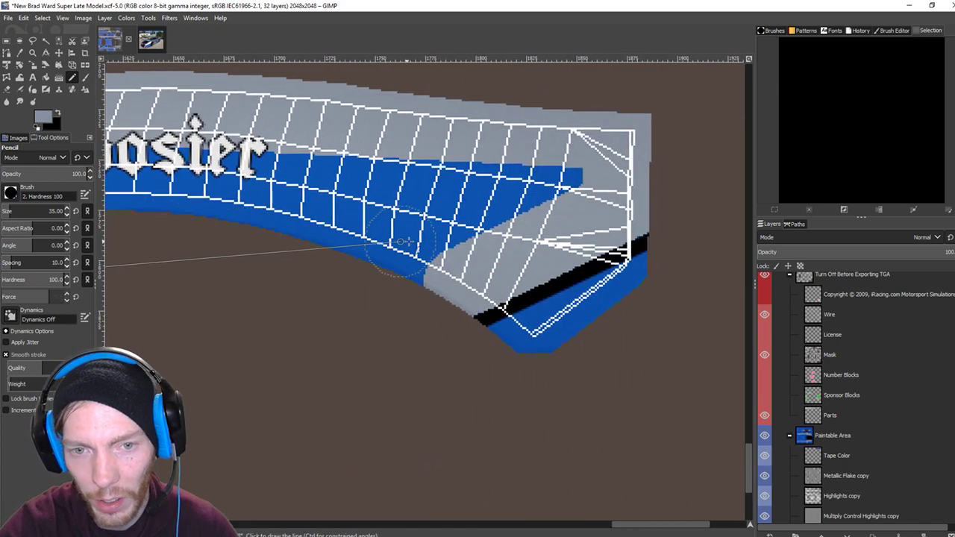
shift+click(415, 266)
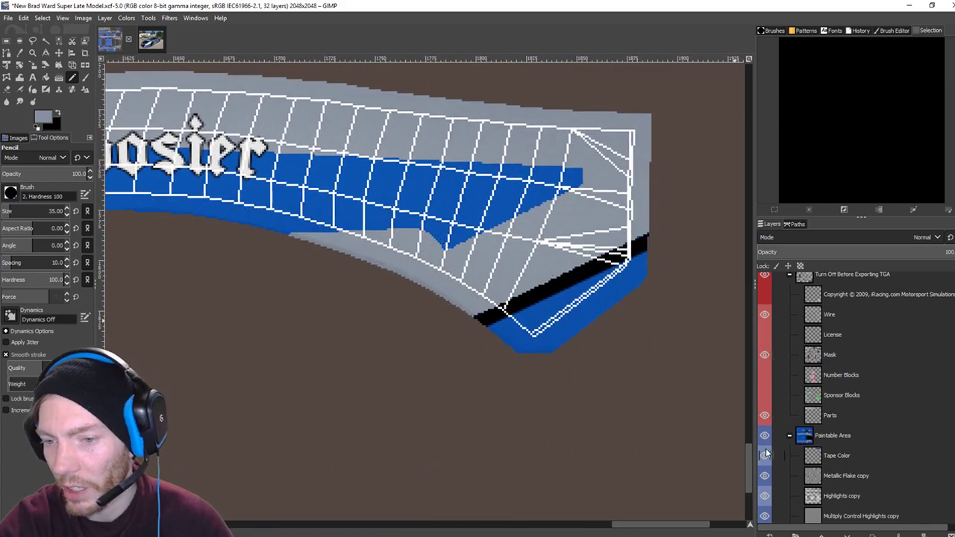
Hide the wireframe overlay, then undo a trial lighter-blue bucket fill of the body.
scroll(356, 283, up, 3)
scroll(356, 284, left, 5)
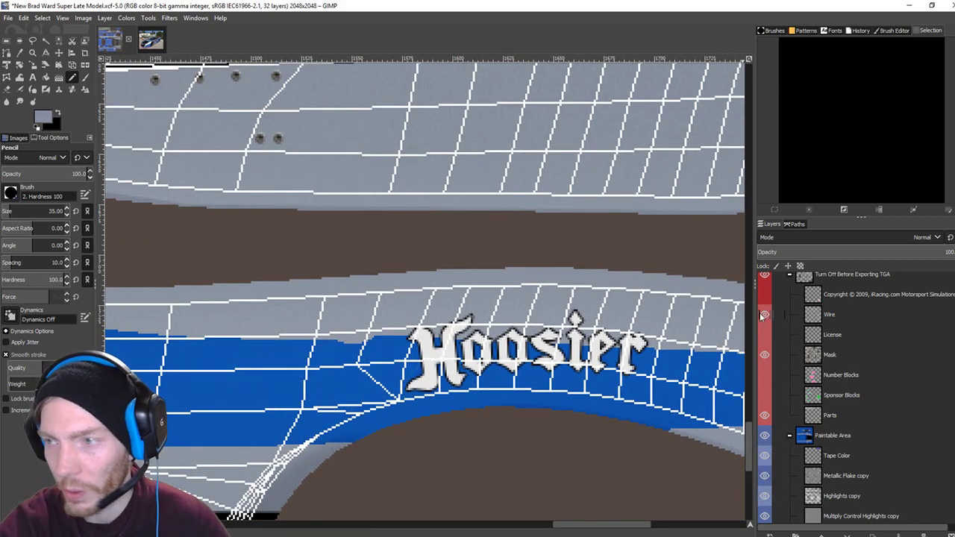
click(765, 314)
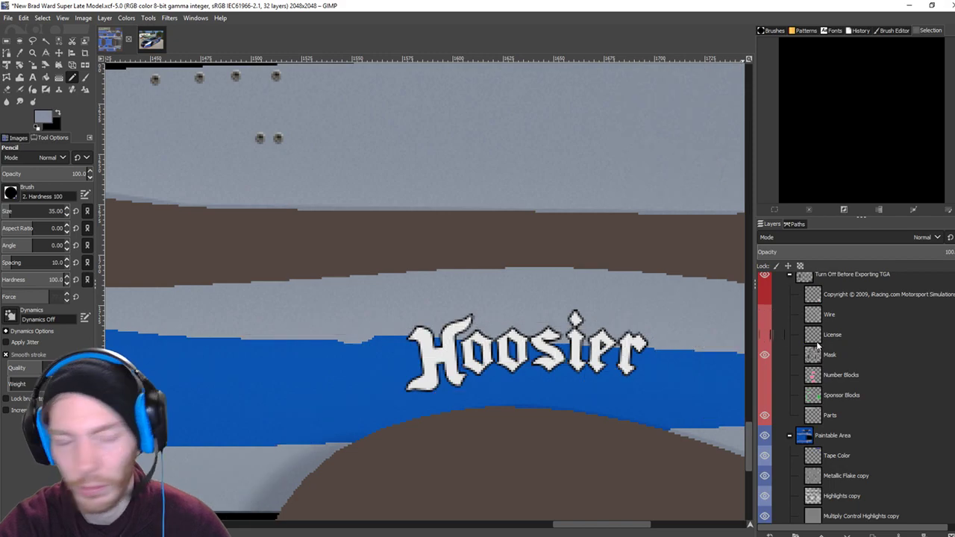
click(45, 78)
scroll(333, 457, down, 3)
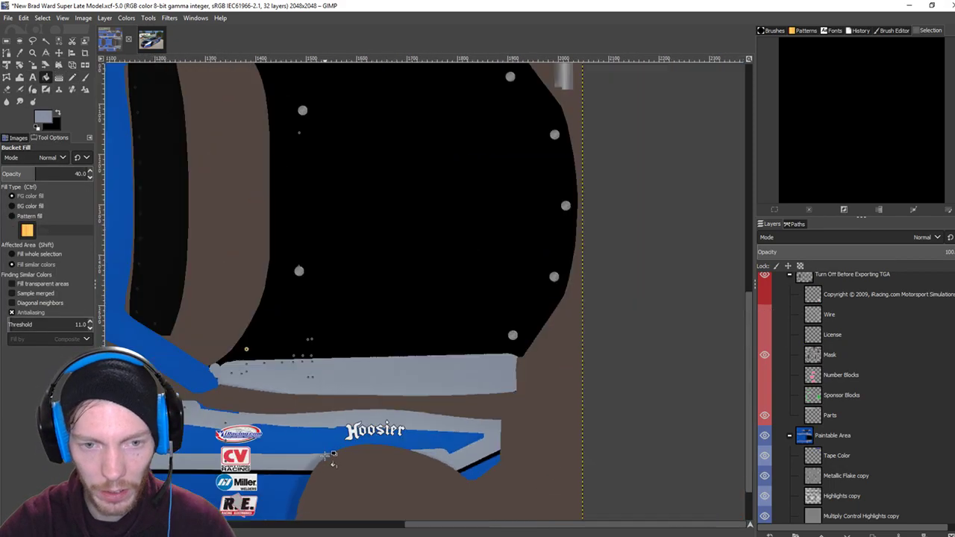
right_click(319, 481)
click(295, 468)
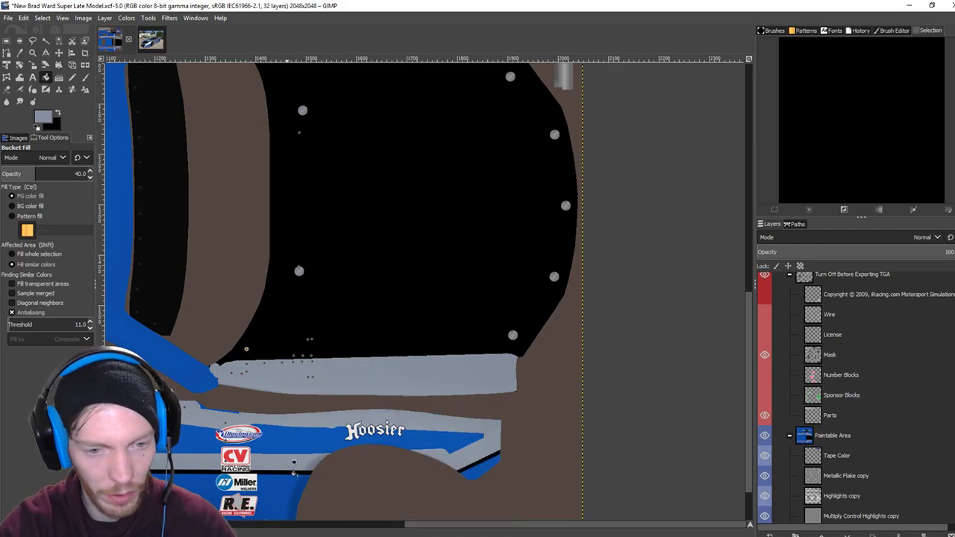
click(281, 442)
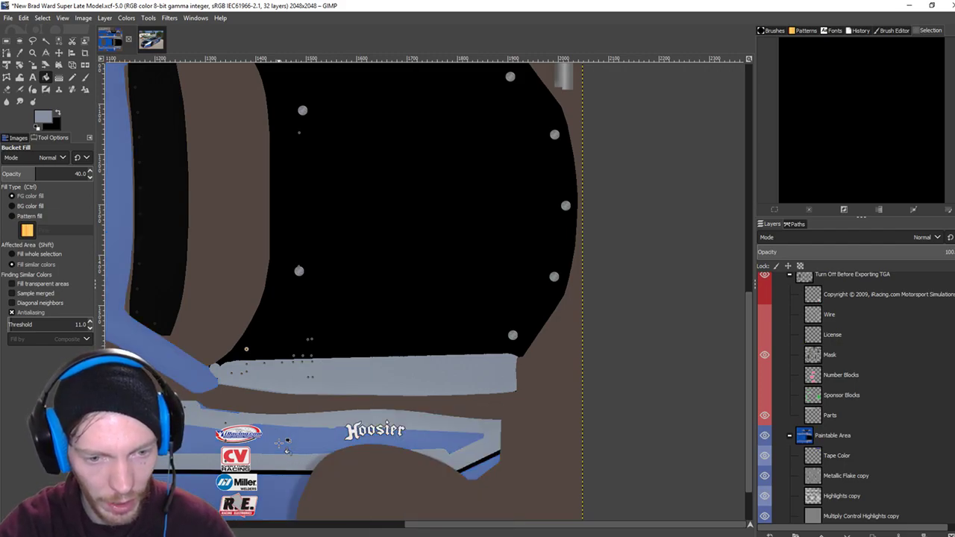
key(ctrl+z)
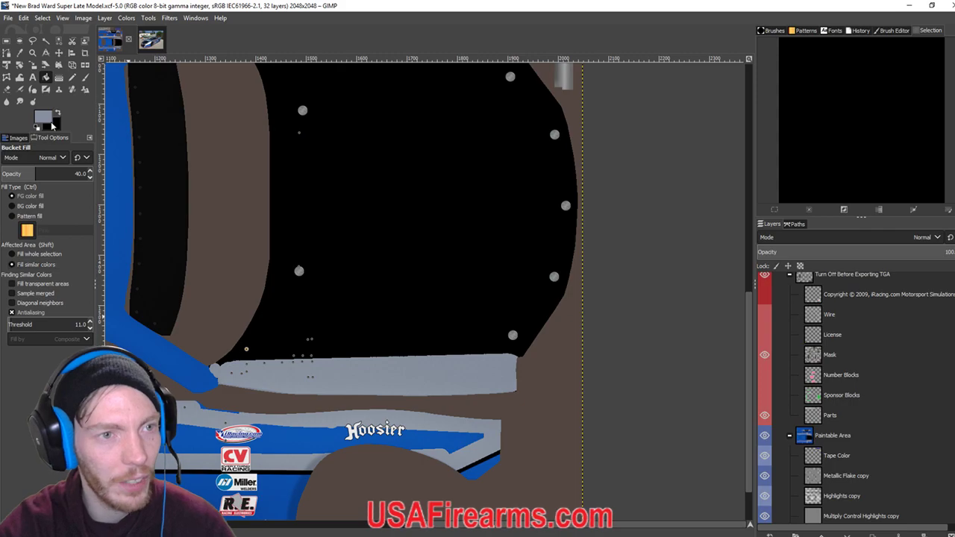
Pencil silver along the stripe edge above the wheel arch.
click(71, 77)
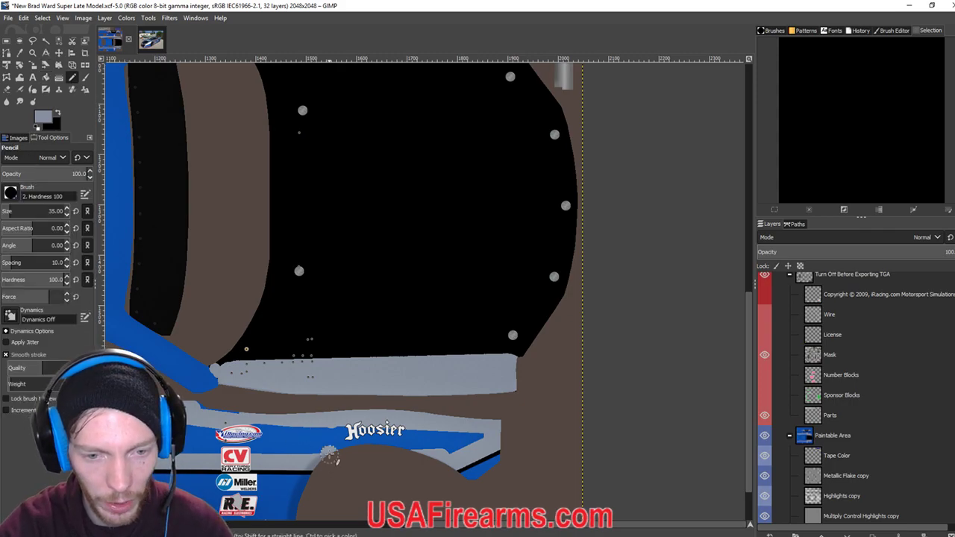
key(a)
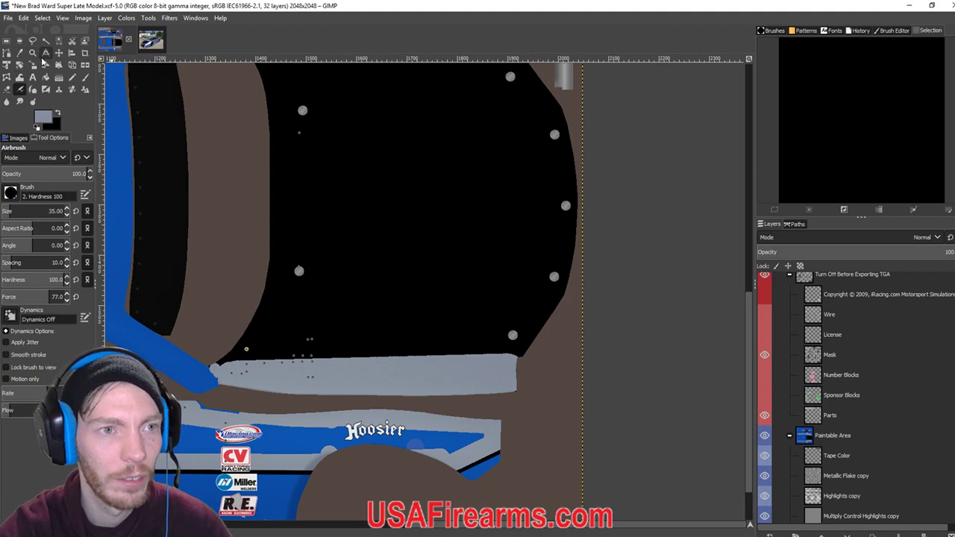
click(71, 77)
mouse_move(337, 453)
mouse_down()
mouse_move(412, 446)
mouse_move(424, 457)
mouse_up()
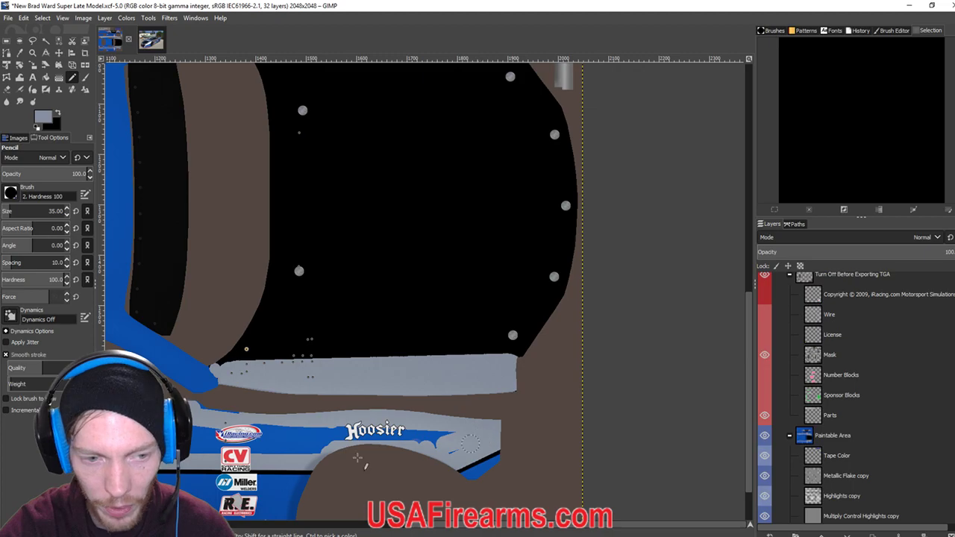
scroll(380, 418, left, 10)
scroll(352, 438, left, 3)
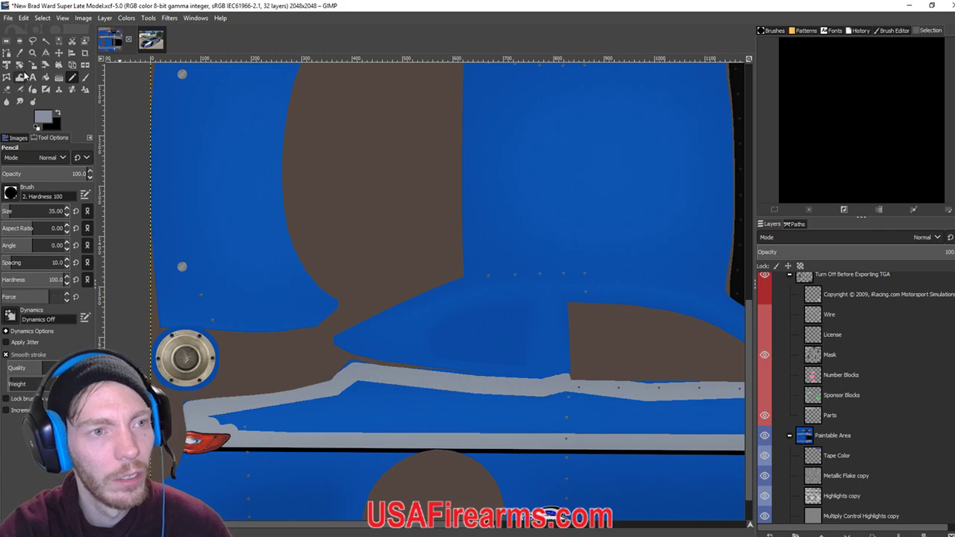
Bucket-fill the blue band between the trim lines silver and export the paint to the car's TGA.
click(45, 76)
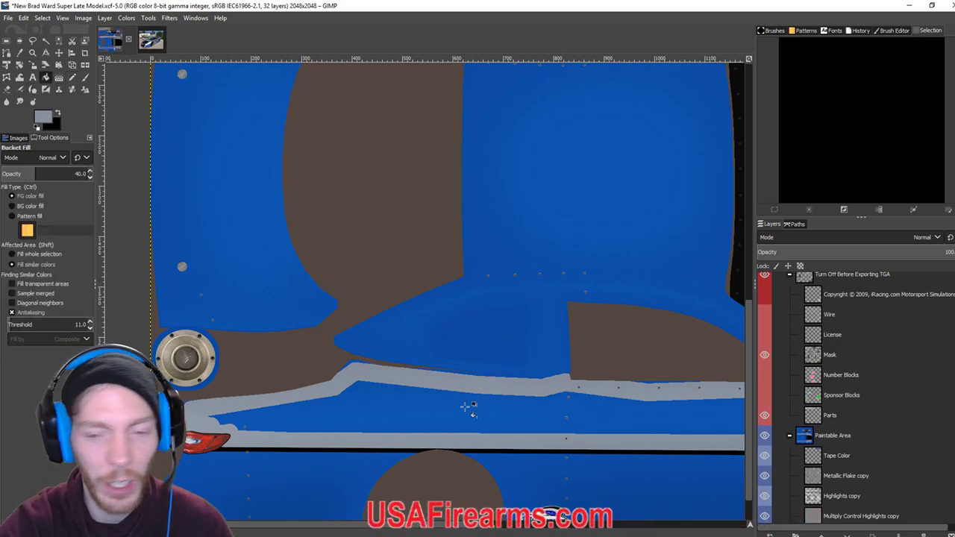
click(471, 414)
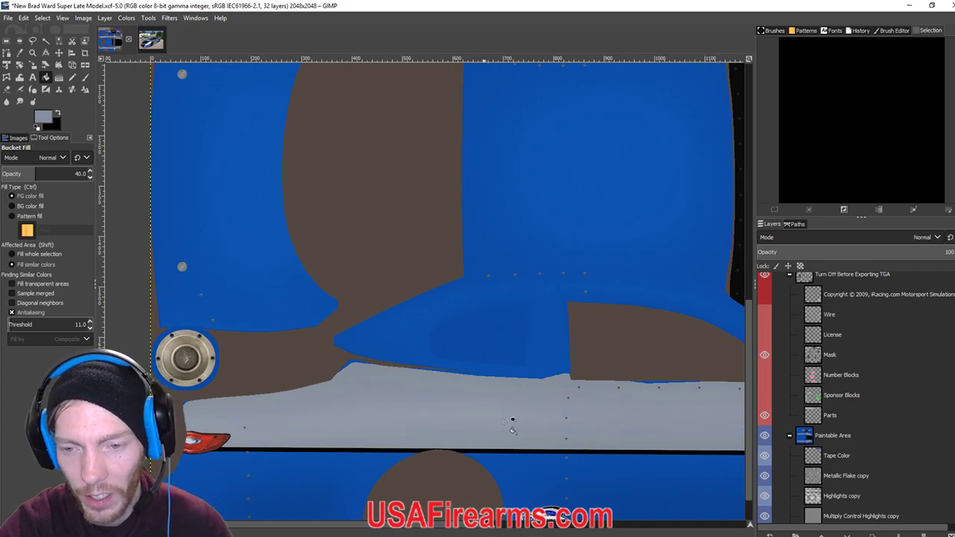
scroll(643, 424, right, 5)
click(71, 77)
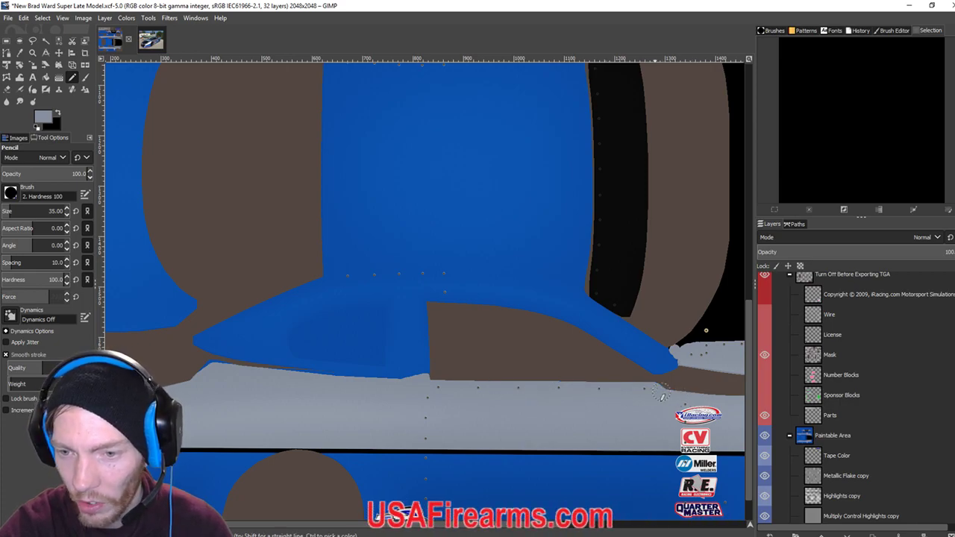
scroll(527, 394, down, 2)
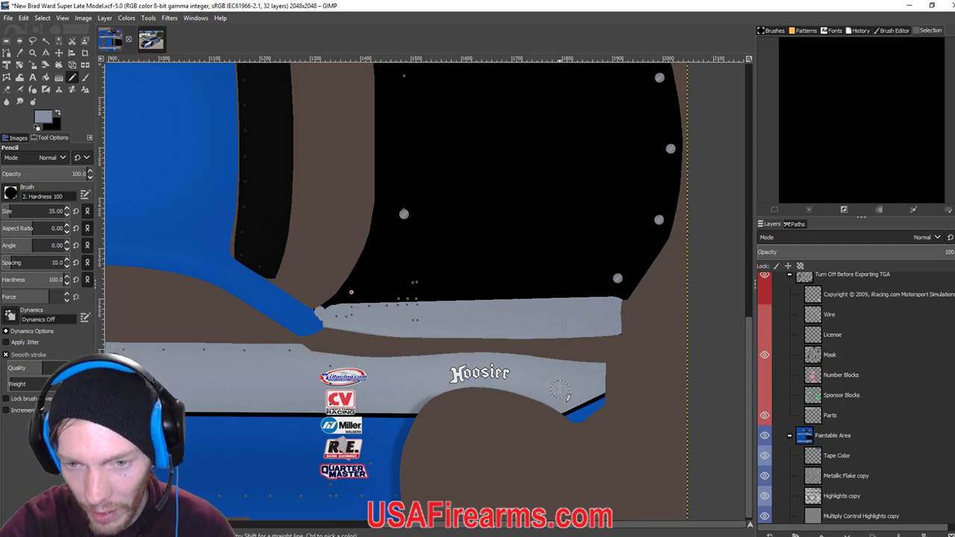
scroll(511, 347, down, 3)
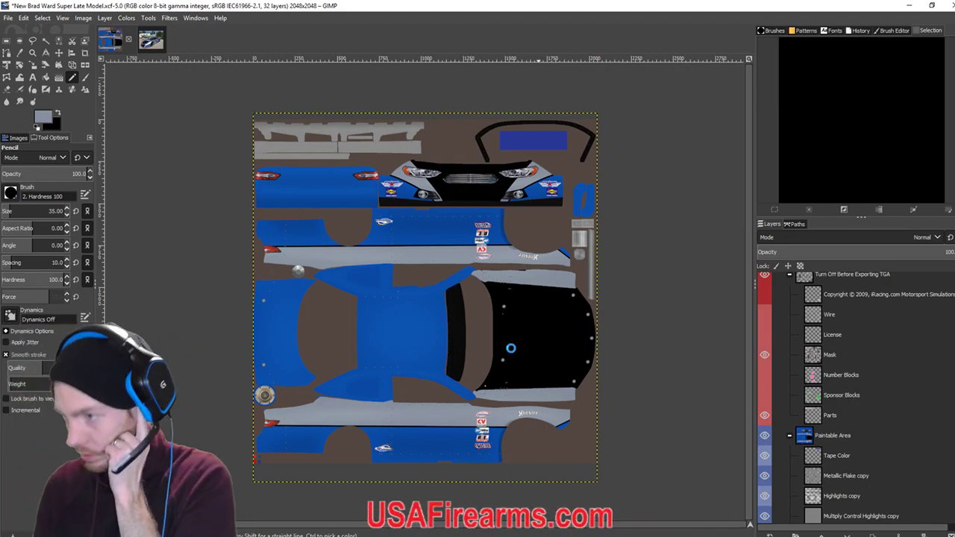
key(ctrl+e)
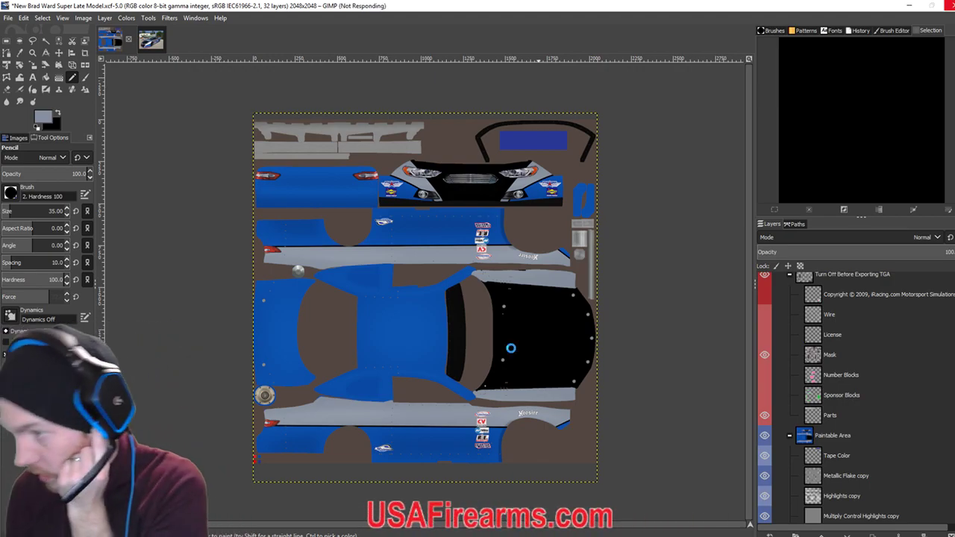
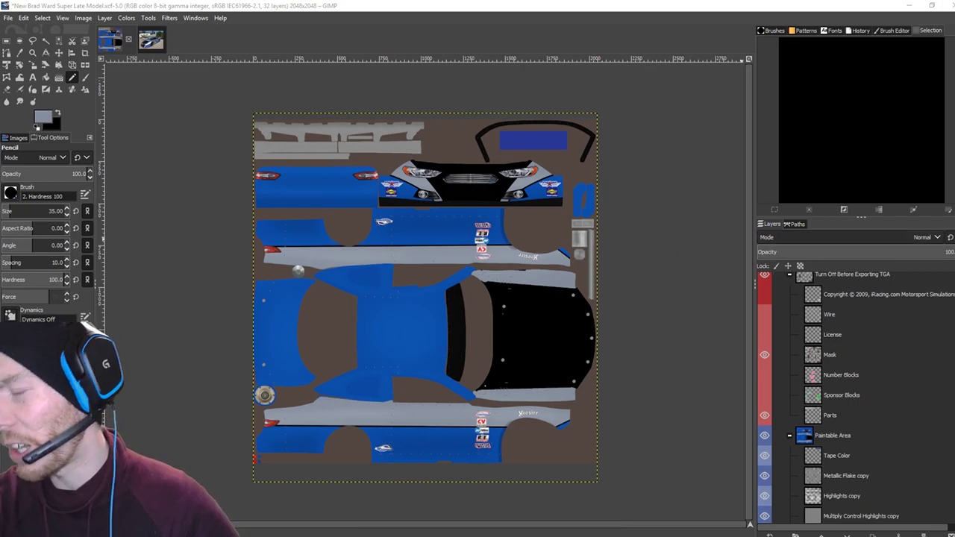
In iRacing, orbit around car 38 and narrow the chase camera's static FOV to 24.56.
key(alt+Tab)
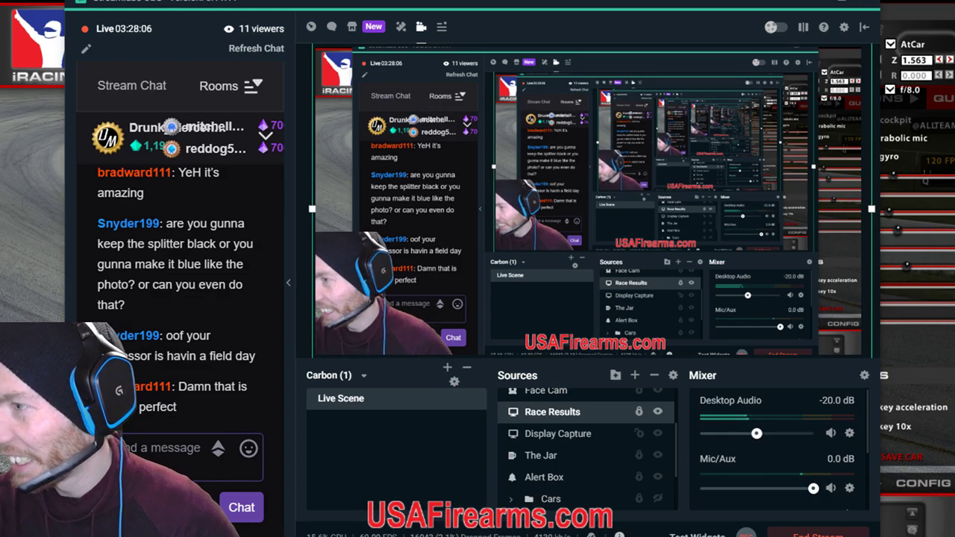
key(alt+Tab)
key(a)
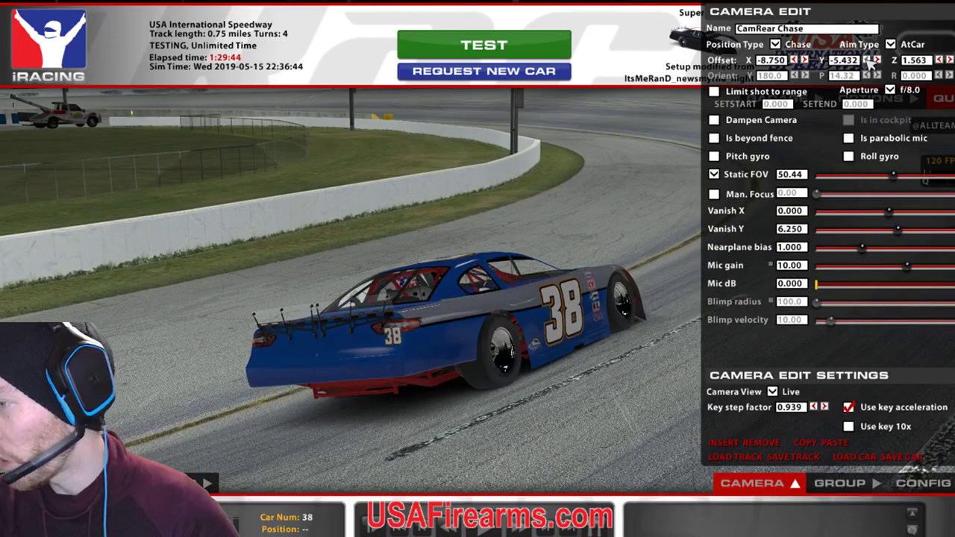
key(a)
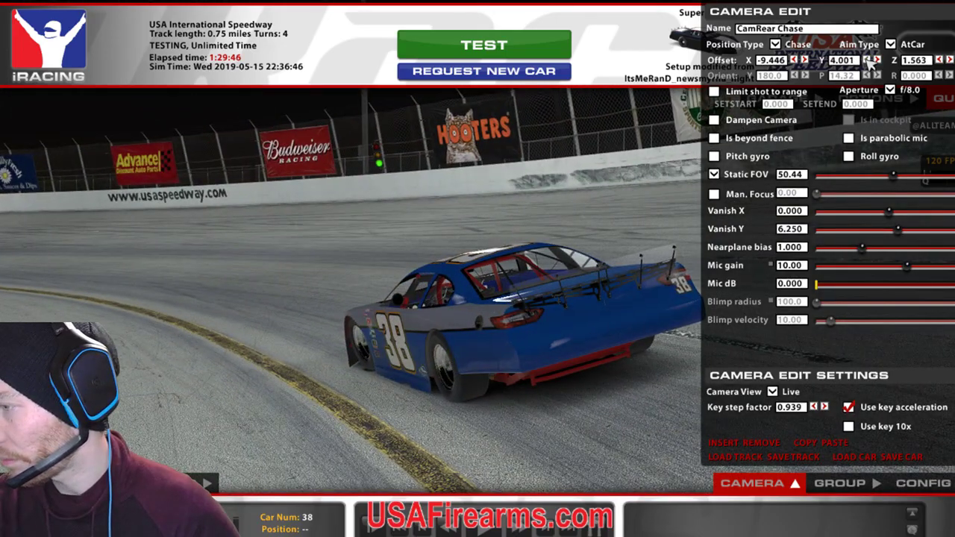
key(a)
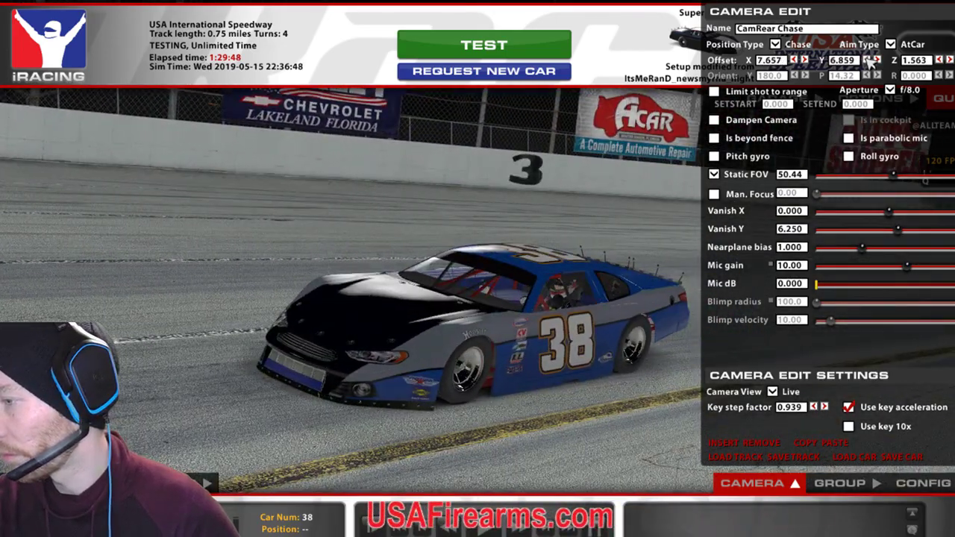
key(a)
drag(895, 179, 868, 190)
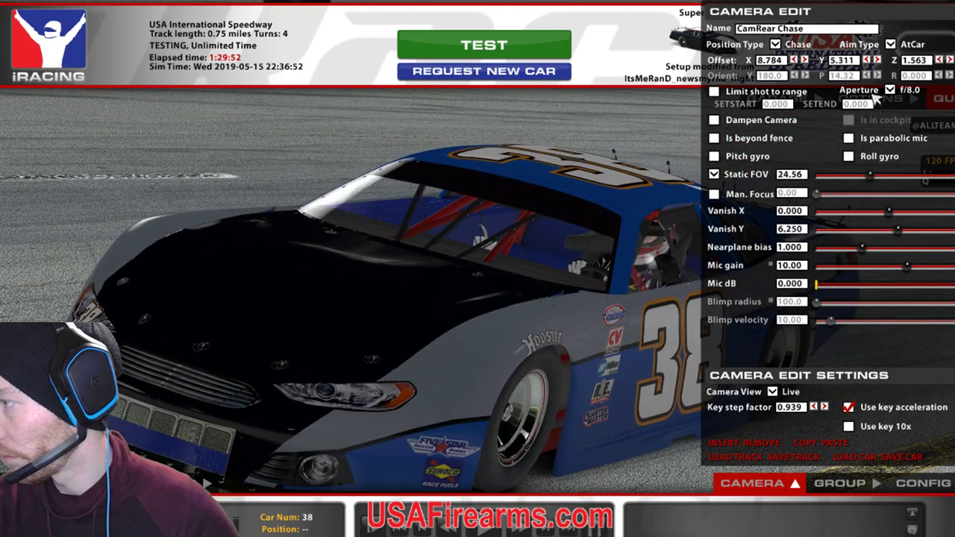
click(878, 60)
Orbit the close-up camera from car 38's rear to its front-left, then return to GIMP.
key(d)
key(d)
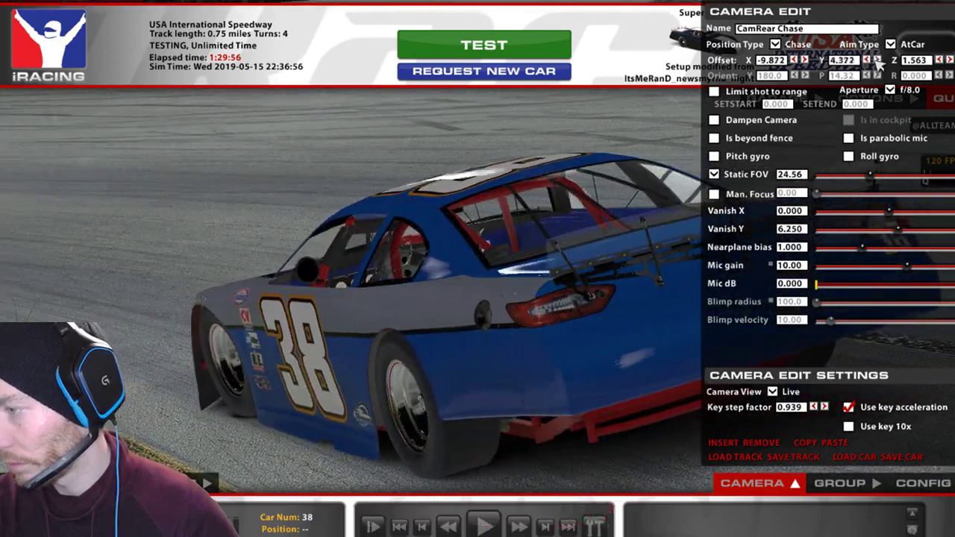
key(d)
key(d)
key(d)
key(d)
key(d)
key(d)
key(d)
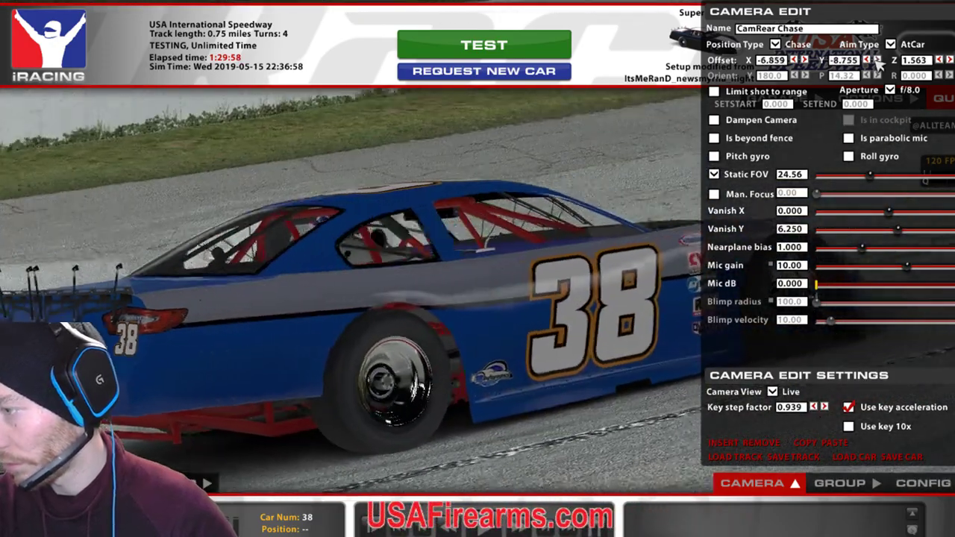
key(d)
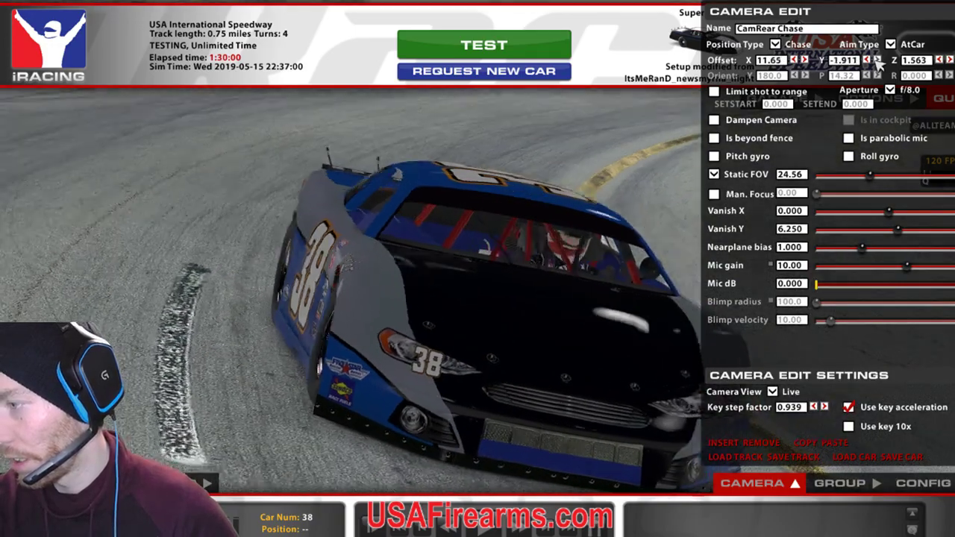
key(d)
key(d)
key(d)
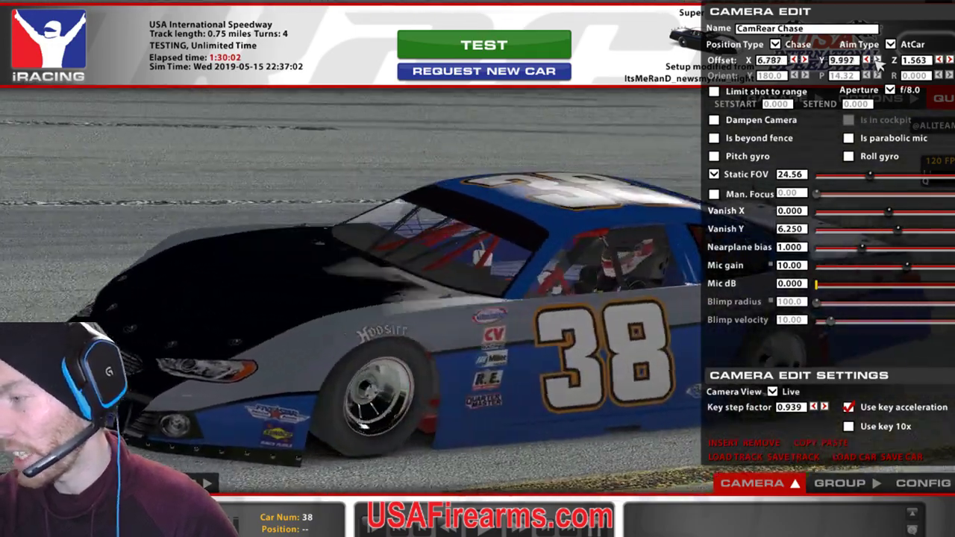
key(alt+Tab)
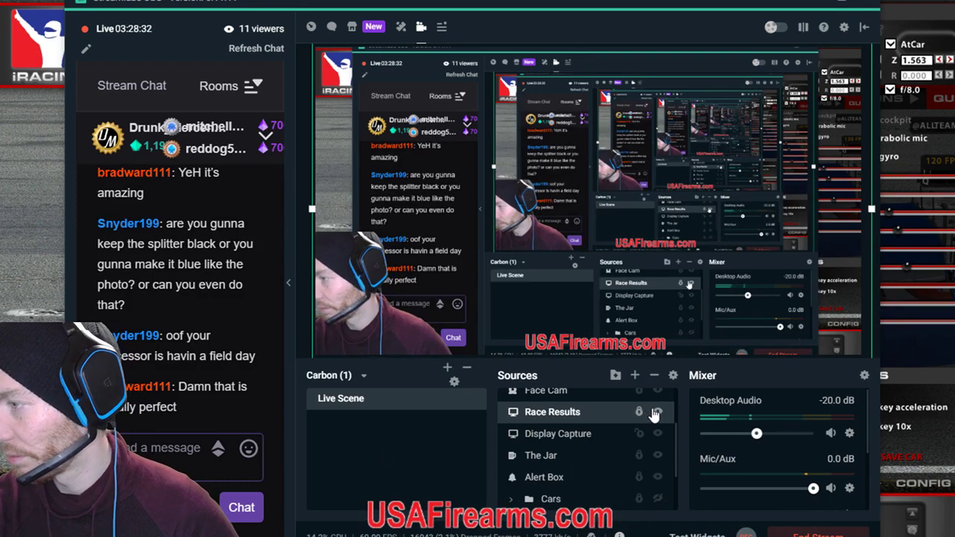
key(alt+Tab)
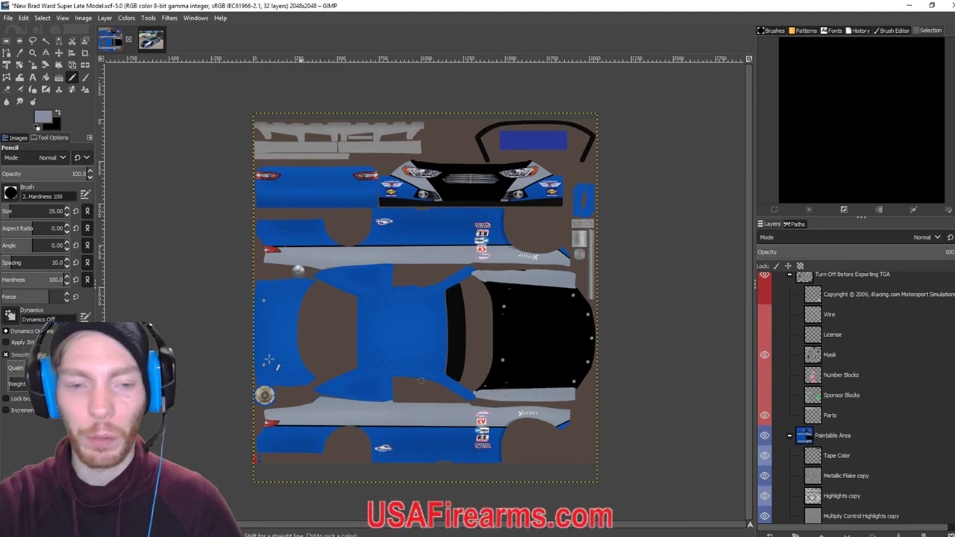
Outline the left blue panel with straight grey pencil lines along its edges and diagonal.
scroll(259, 299, up, 2)
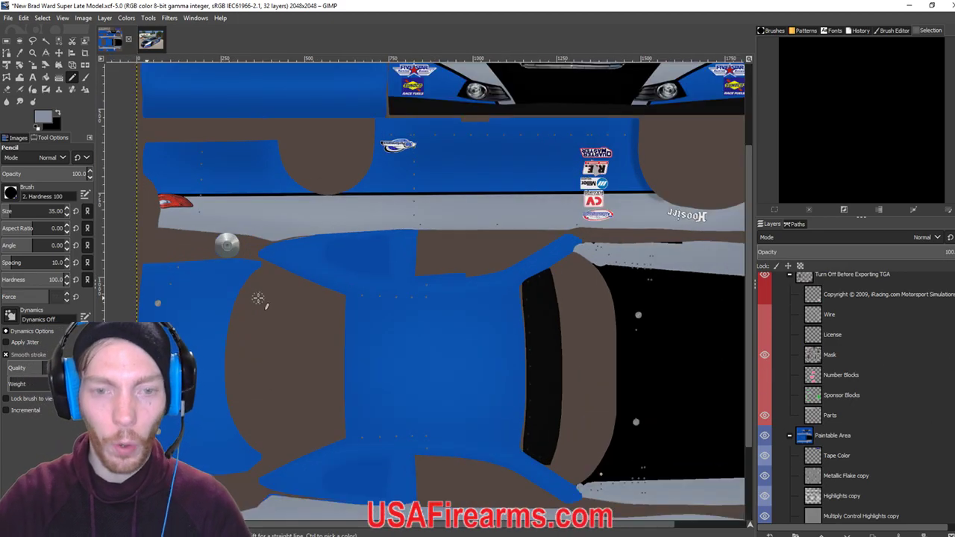
drag(219, 277, 275, 267)
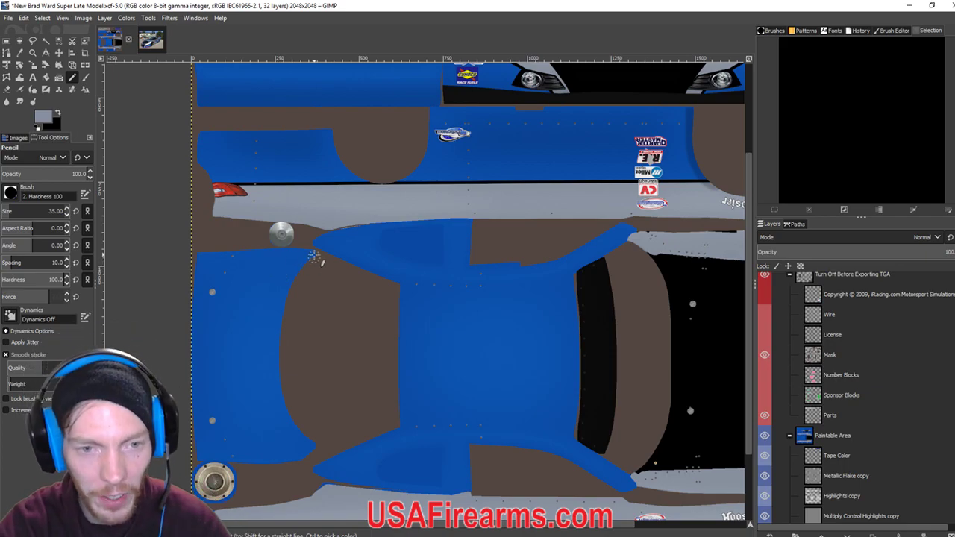
shift+click(203, 256)
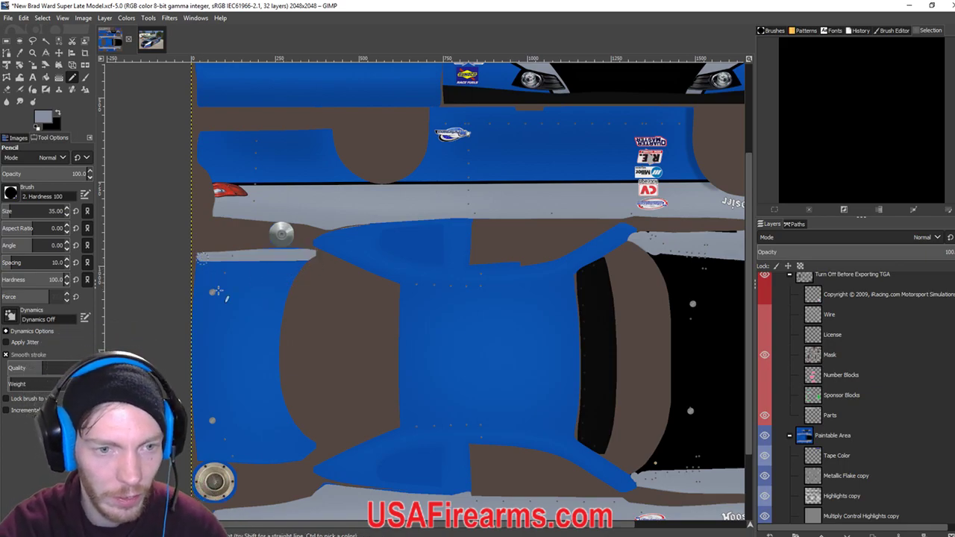
drag(240, 394, 263, 303)
shift+click(222, 369)
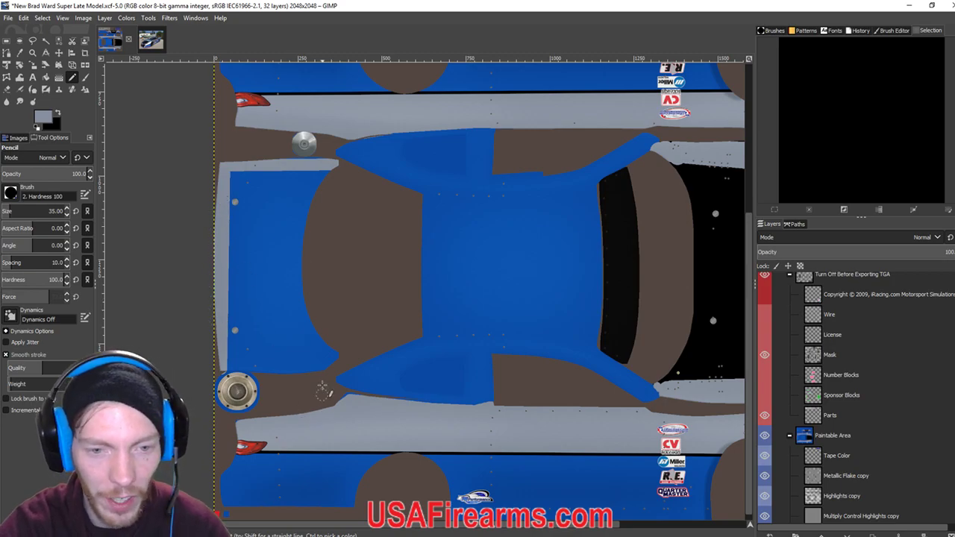
shift+click(322, 366)
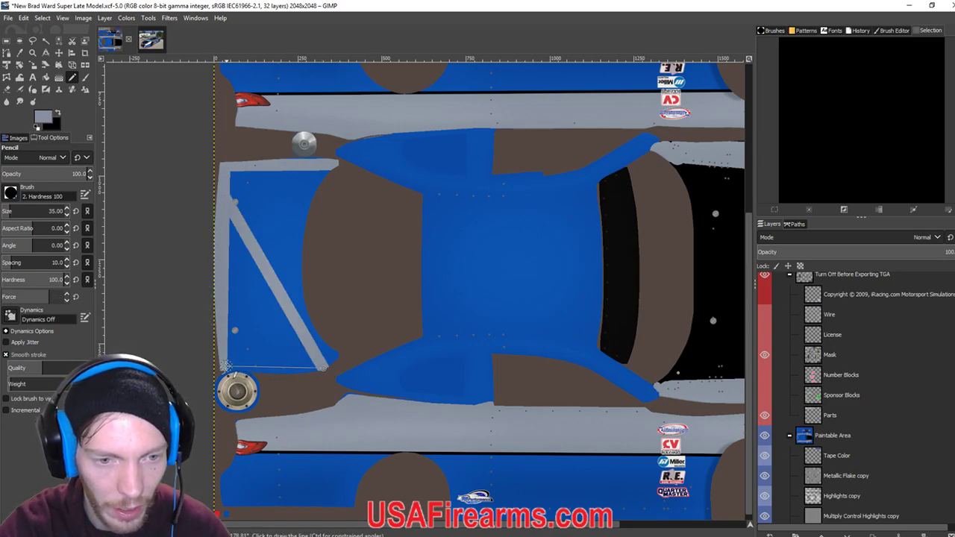
shift+click(223, 367)
shift+click(329, 357)
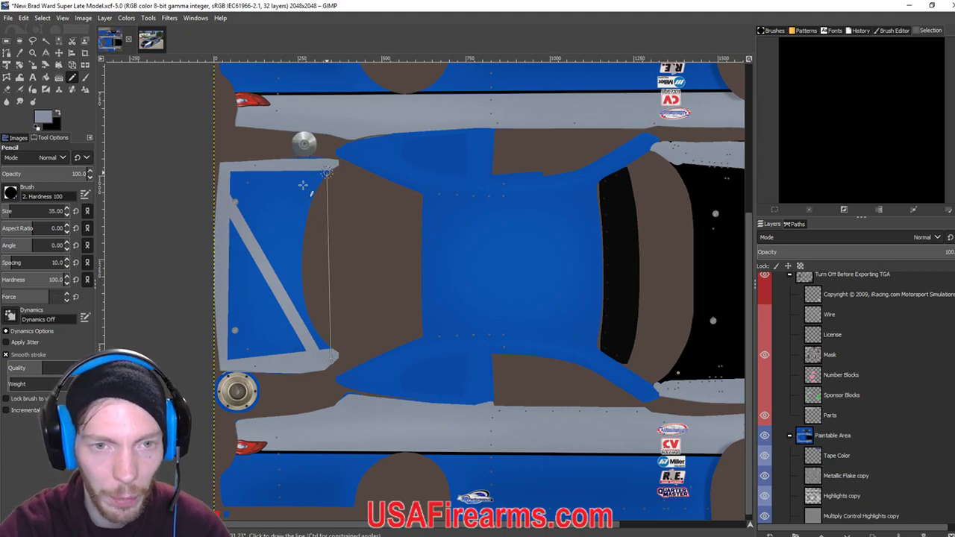
mouse_move(336, 178)
mouse_down()
mouse_move(315, 193)
mouse_move(300, 255)
mouse_move(307, 322)
mouse_move(329, 358)
mouse_up()
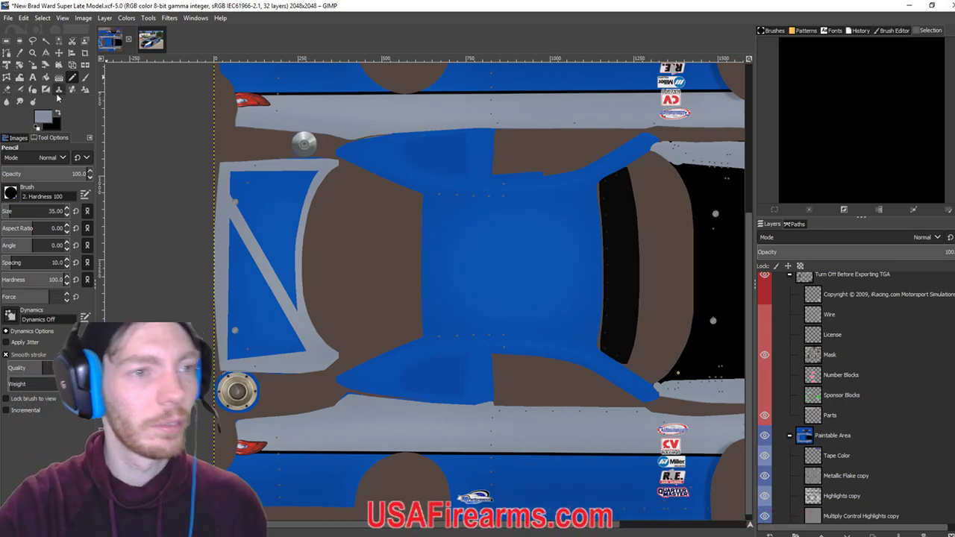
Bucket-fill the remaining blue triangles light grey and export the livery to TGA.
click(46, 78)
click(260, 314)
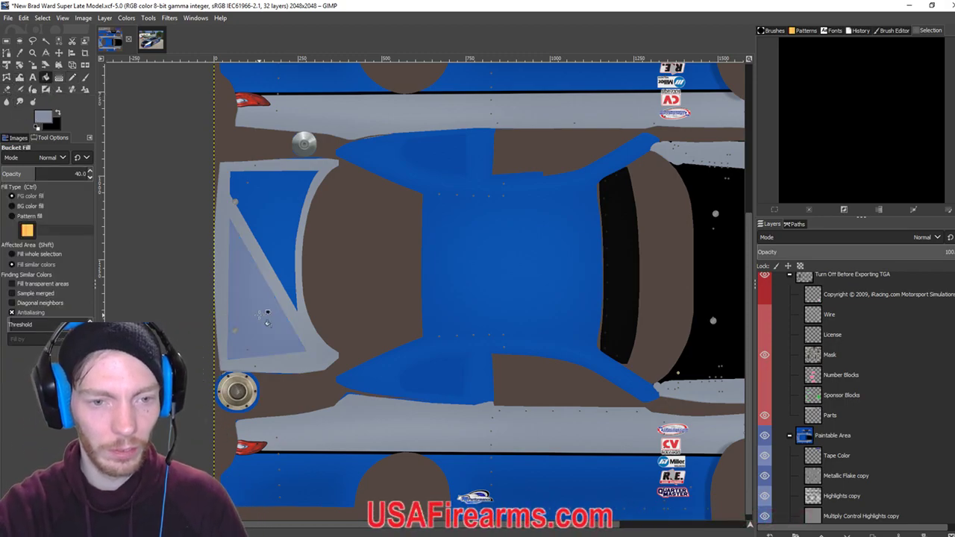
click(275, 244)
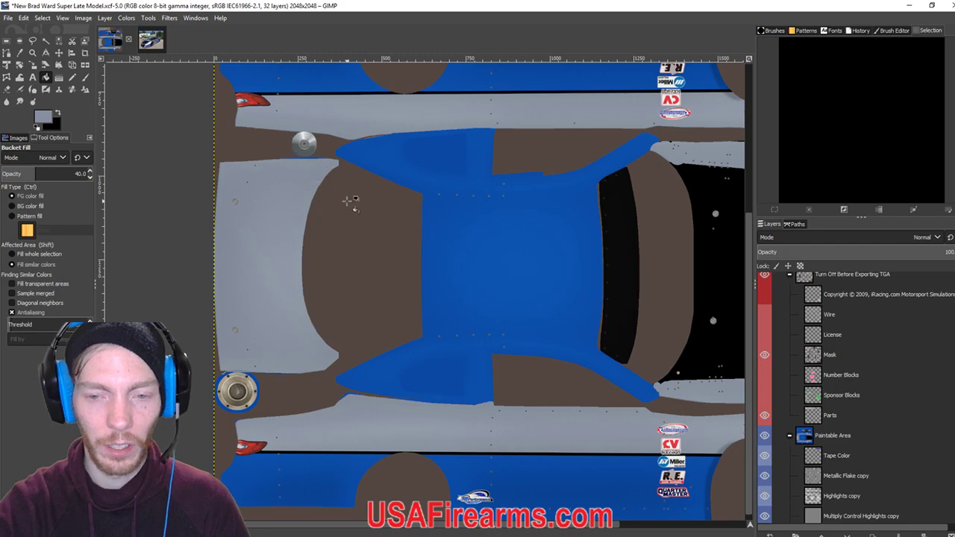
click(346, 202)
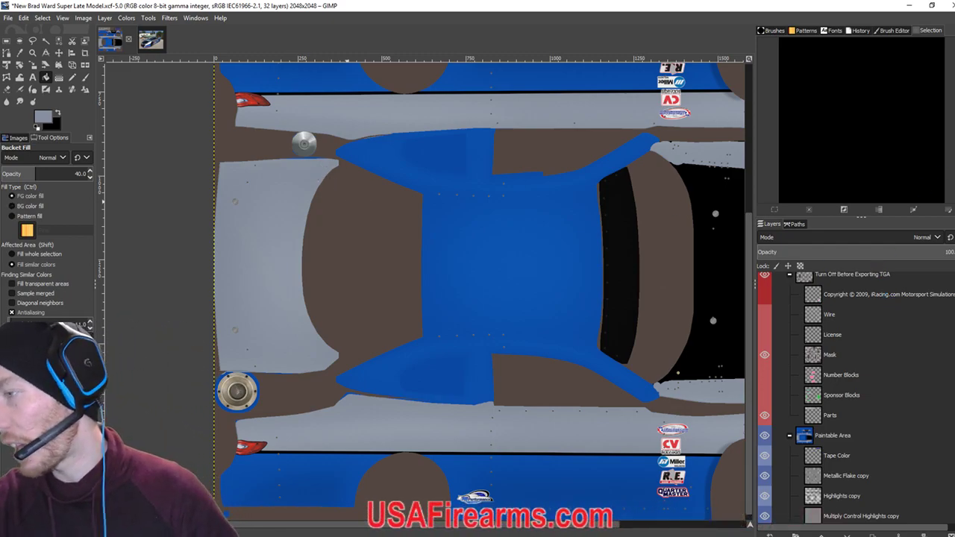
key(ctrl+e)
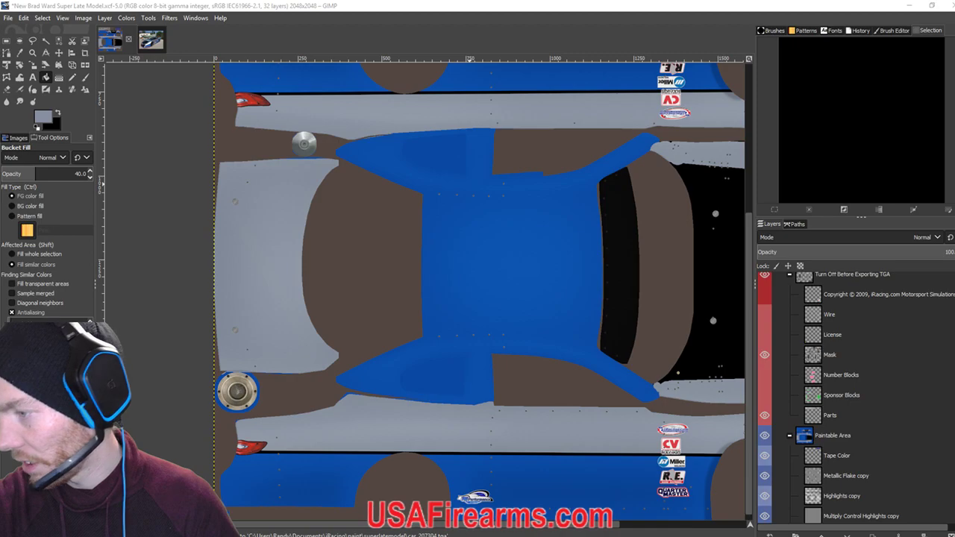
Preview car 38's new grey sides in iRacing, stepping the camera along the side and around.
key(alt+Tab)
key(alt+Tab)
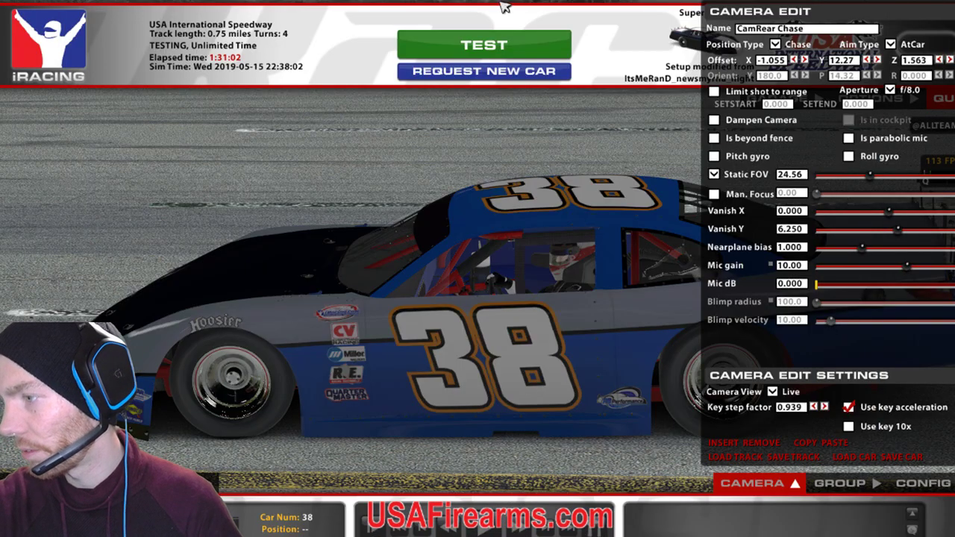
click(869, 60)
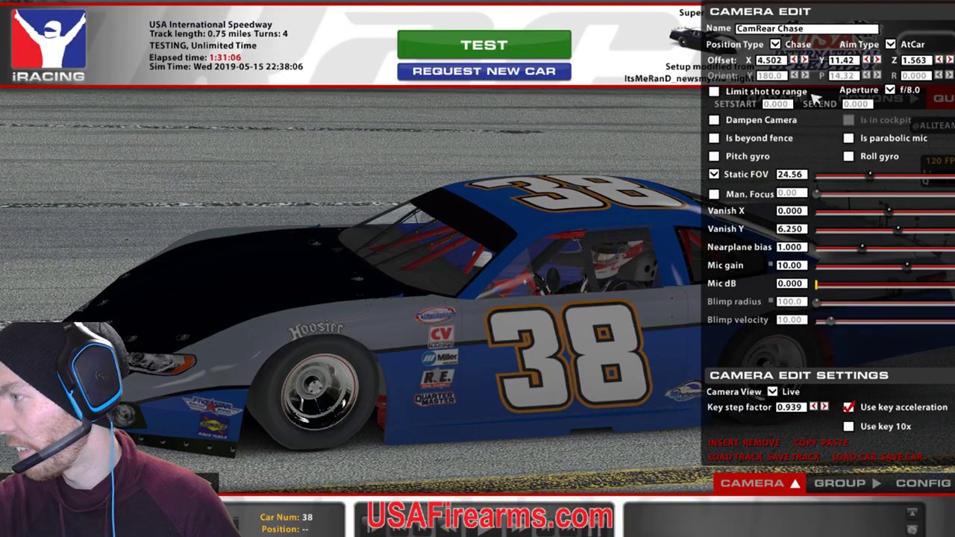
click(867, 60)
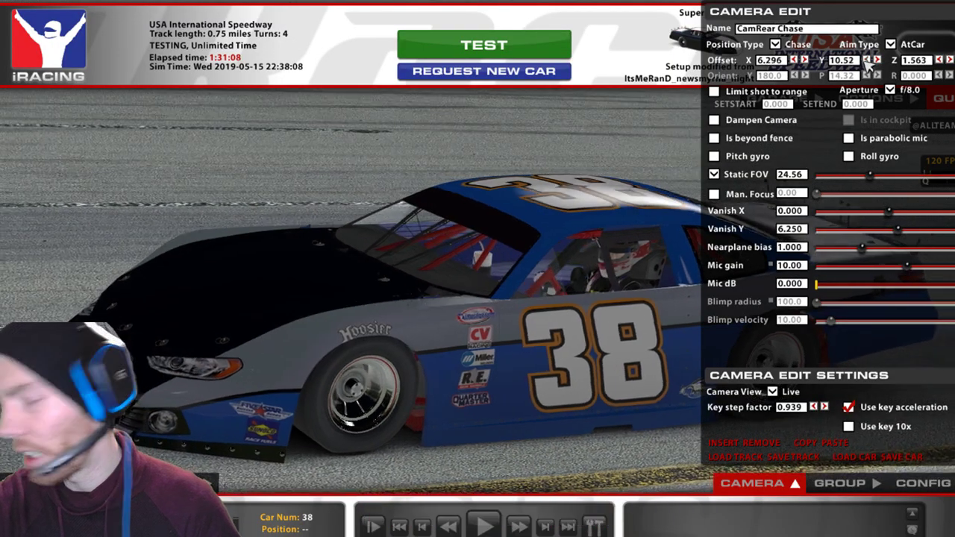
click(877, 60)
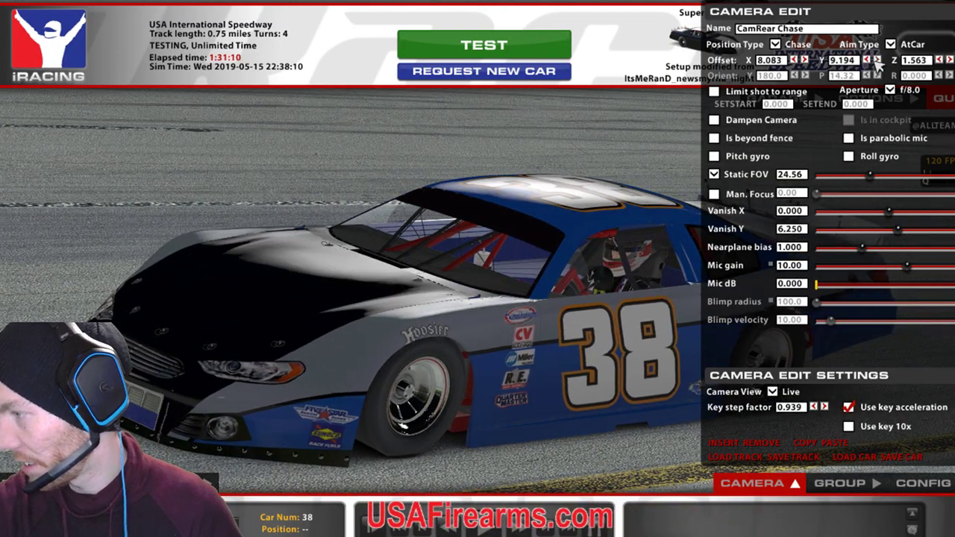
key(Left)
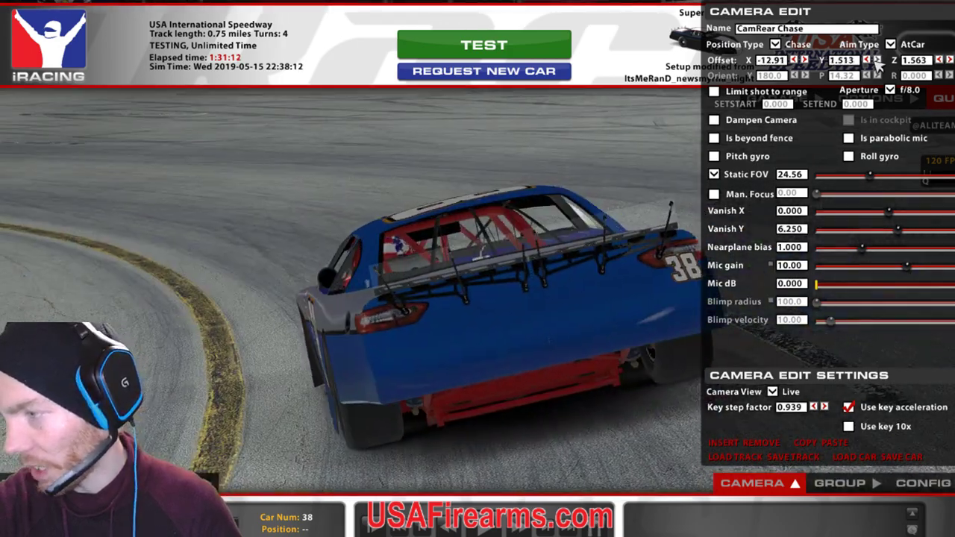
key(Left)
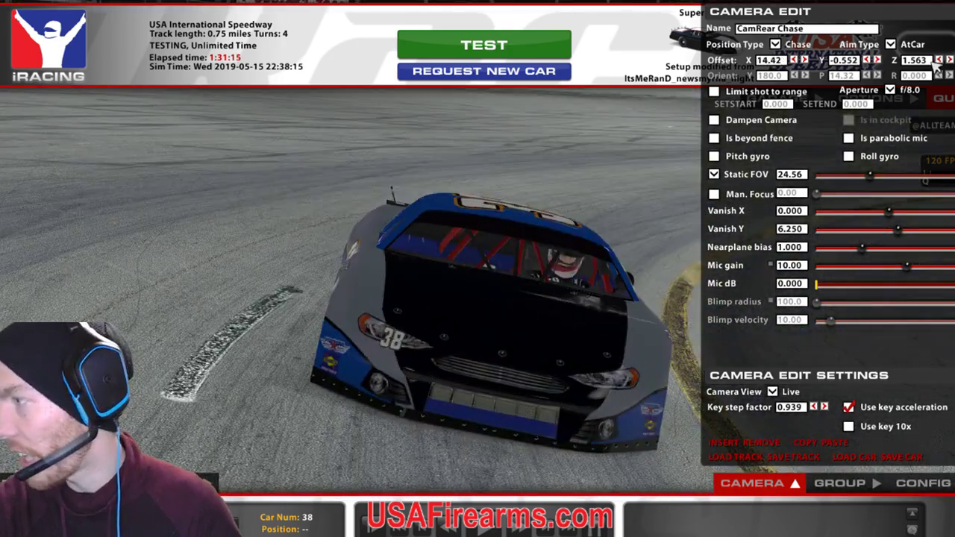
View car 38 top-down with the sim interface hidden, then switch to the streaming dashboard.
click(948, 60)
key(Up)
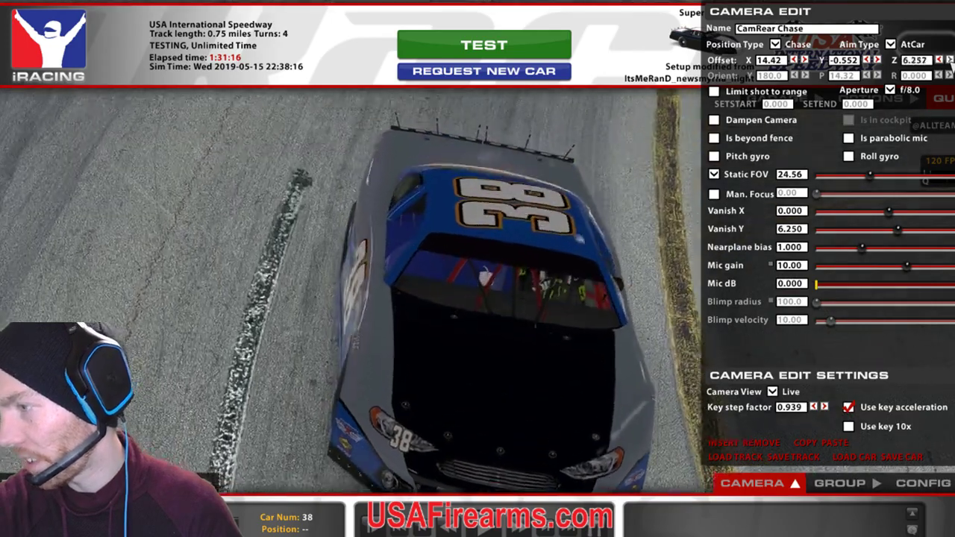
key(space)
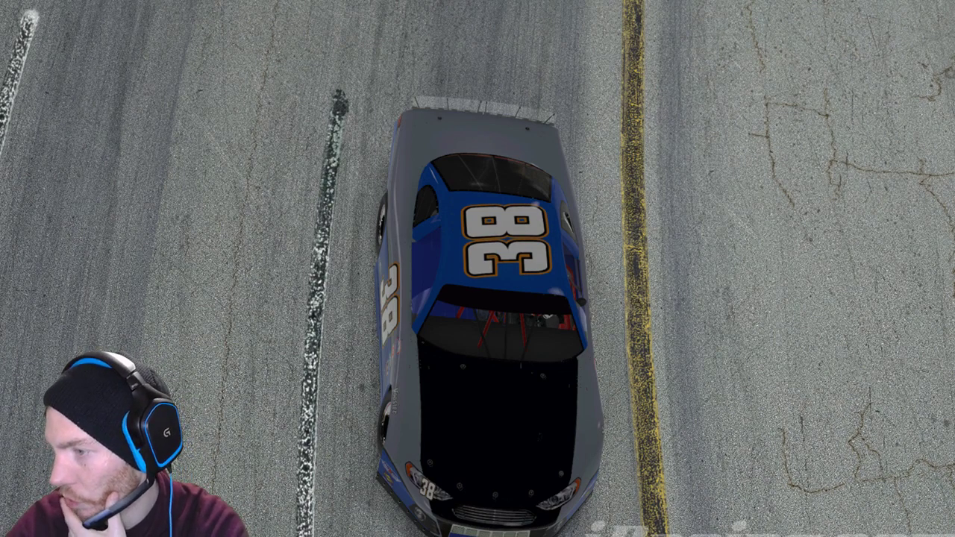
key(space)
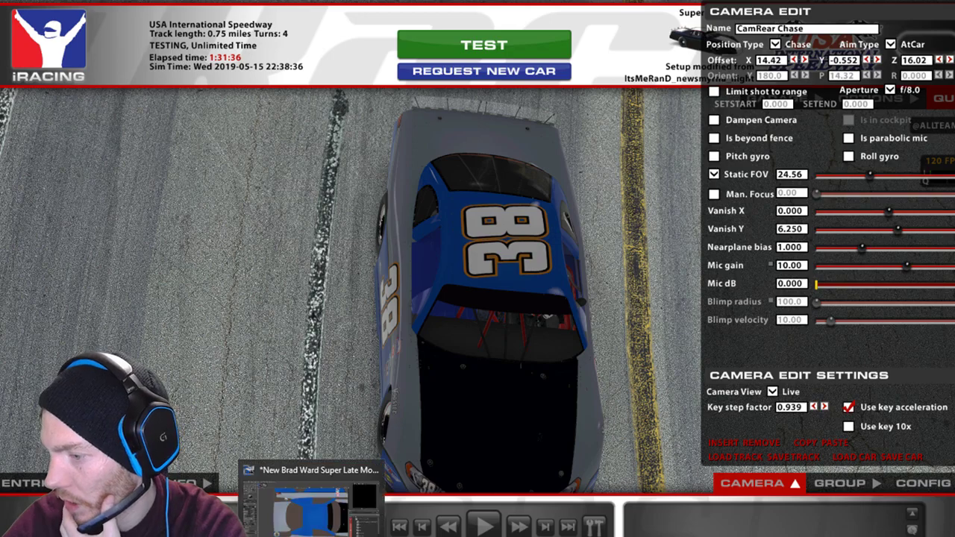
key(alt+Tab)
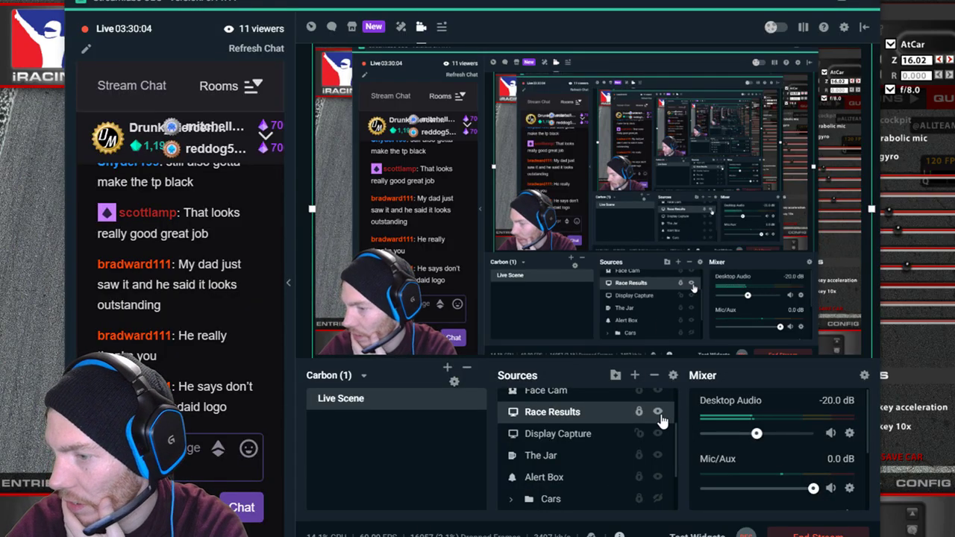
Back in GIMP, make the Wire layer visible so the mesh overlays the template.
key(alt+Tab)
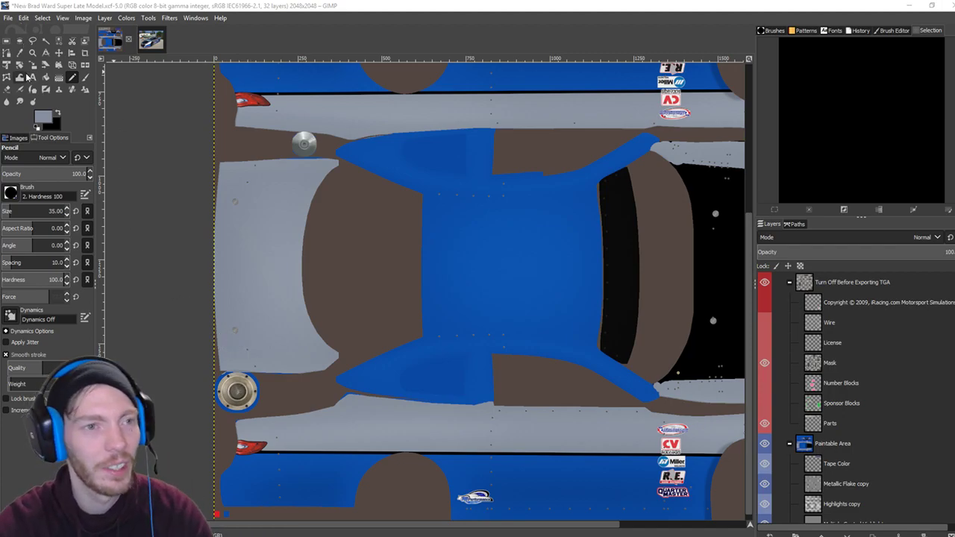
click(820, 322)
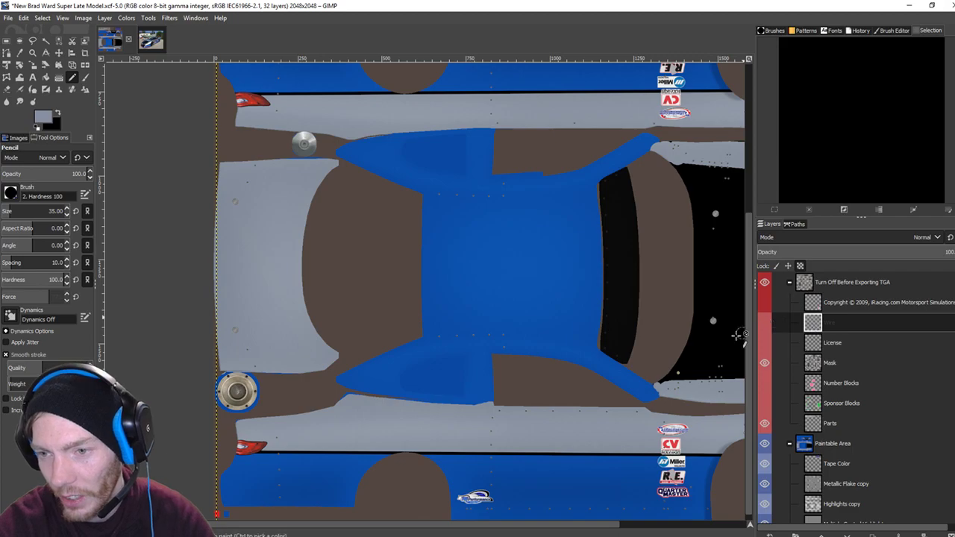
click(764, 323)
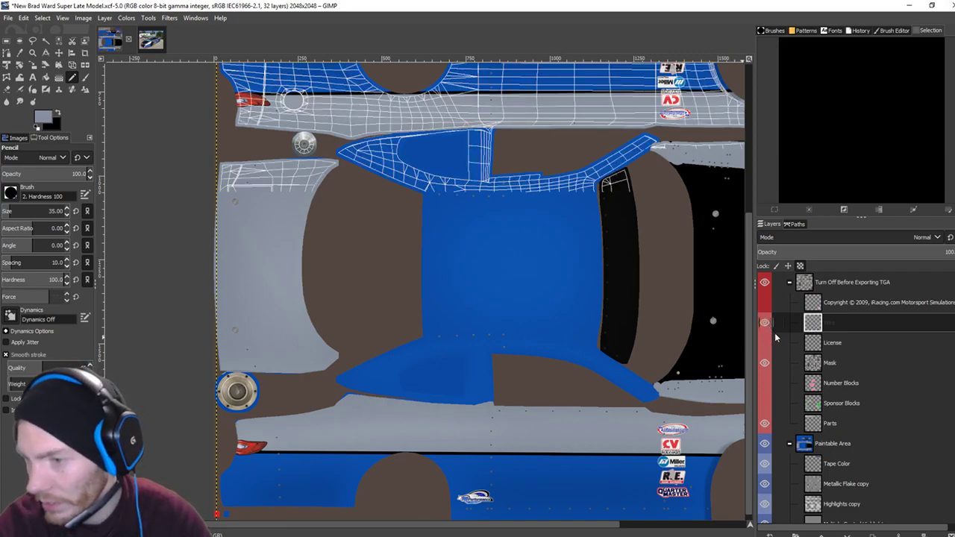
scroll(803, 400, down, 3)
scroll(804, 400, down, 5)
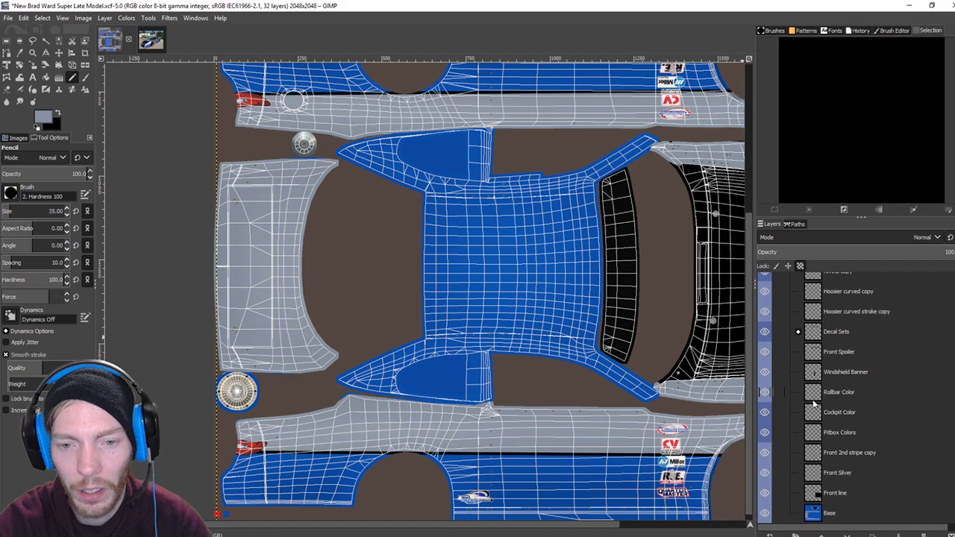
Compare the car reference photo with the template, then bring the streaming software forward.
click(139, 39)
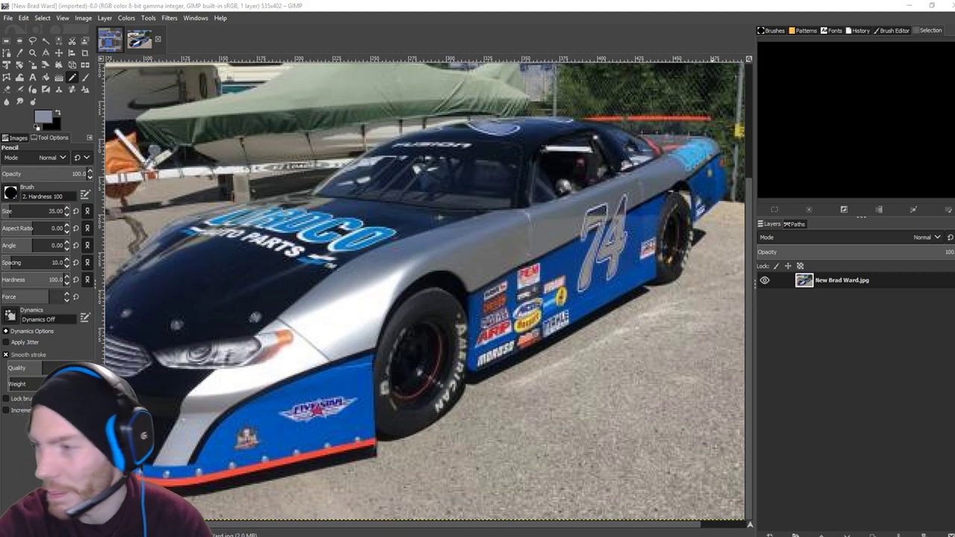
click(112, 41)
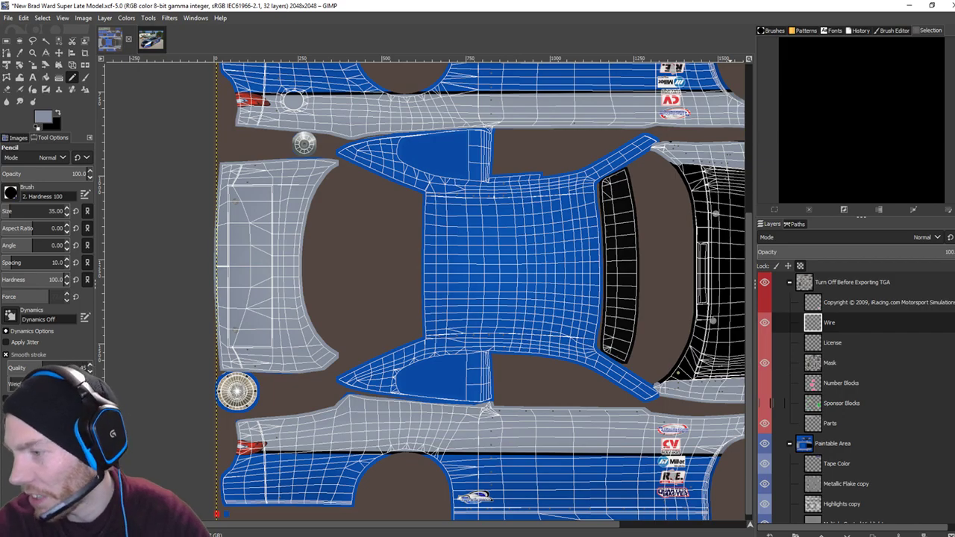
click(658, 414)
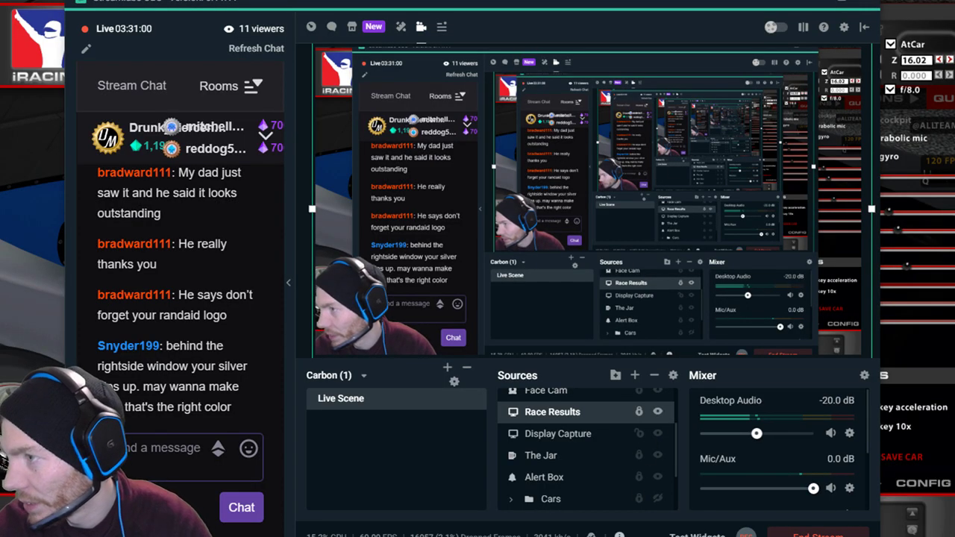
Zoom iRacing's camera onto car 38's side window, then out to the whole car, returning to GIMP.
key(alt+Tab)
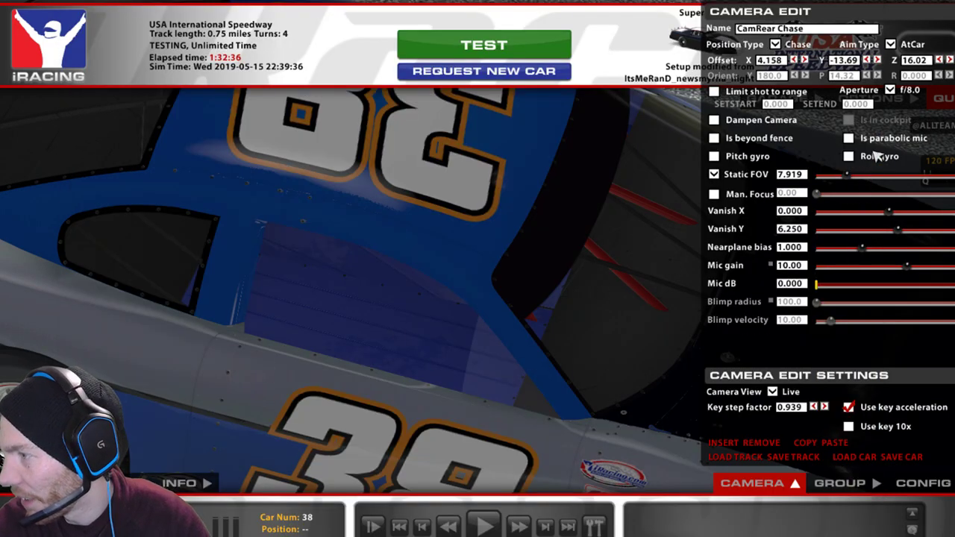
drag(852, 181, 844, 183)
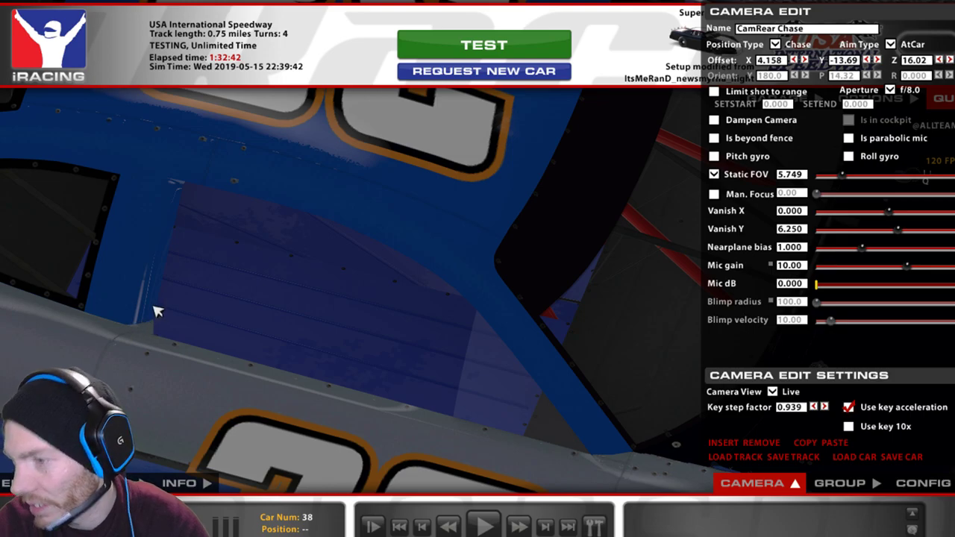
drag(841, 179, 860, 177)
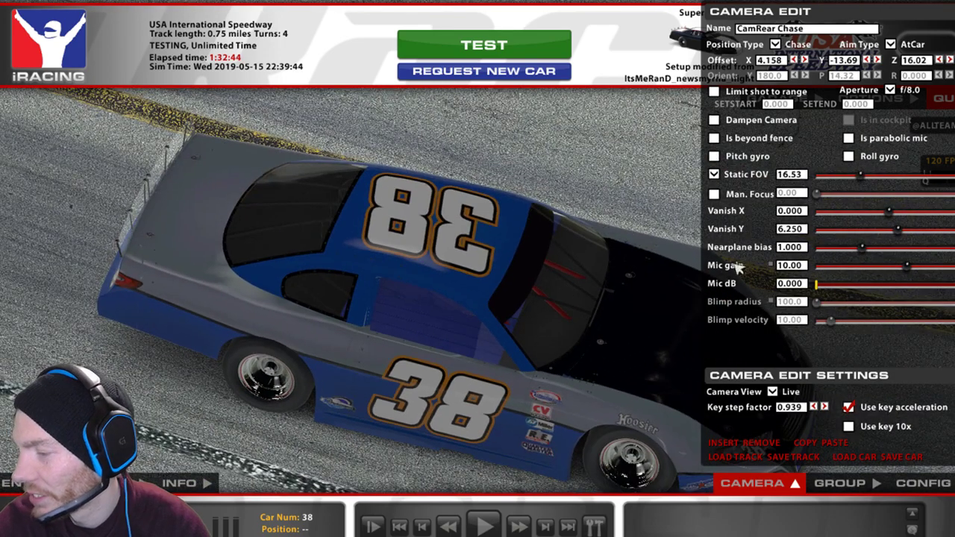
mouse_move(311, 536)
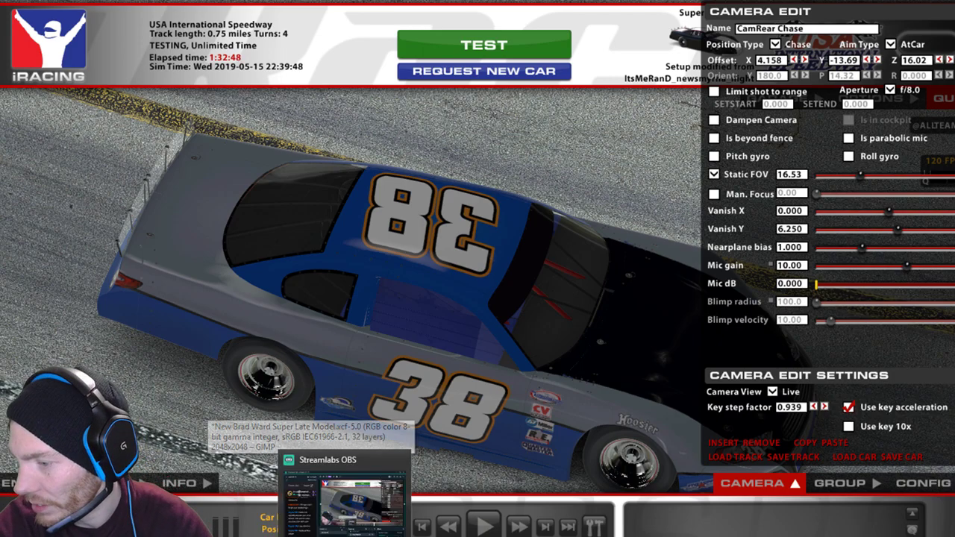
click(345, 534)
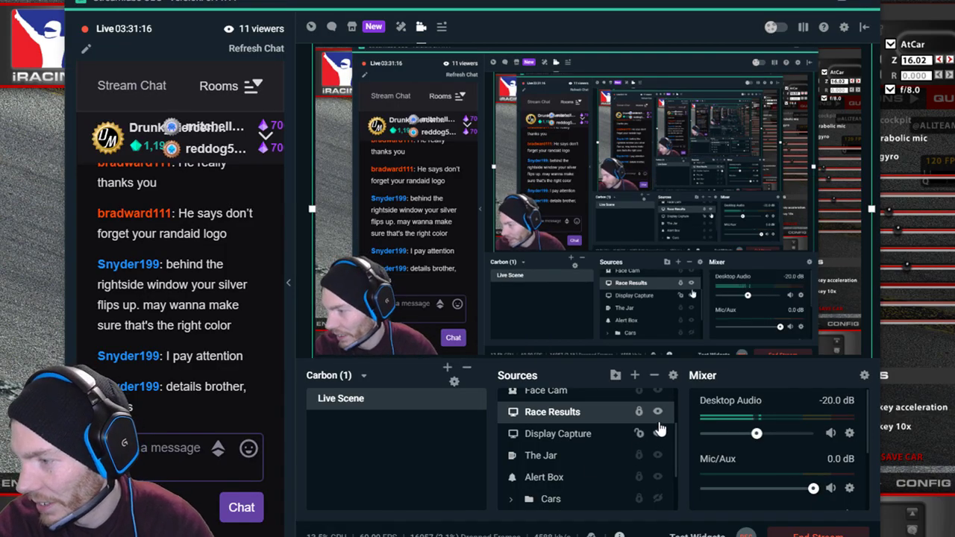
key(alt+Tab)
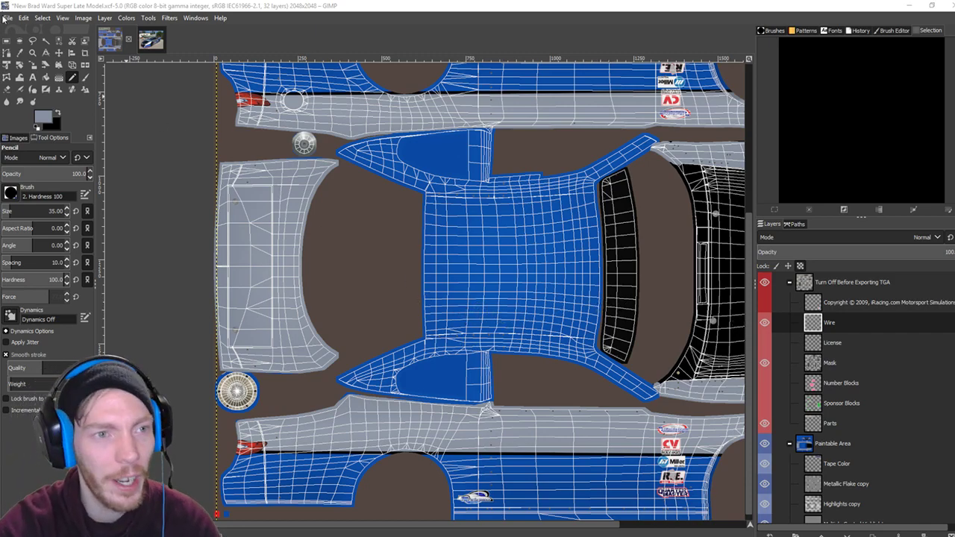
Set the foreground paint colour to black.
click(50, 117)
click(168, 176)
click(163, 210)
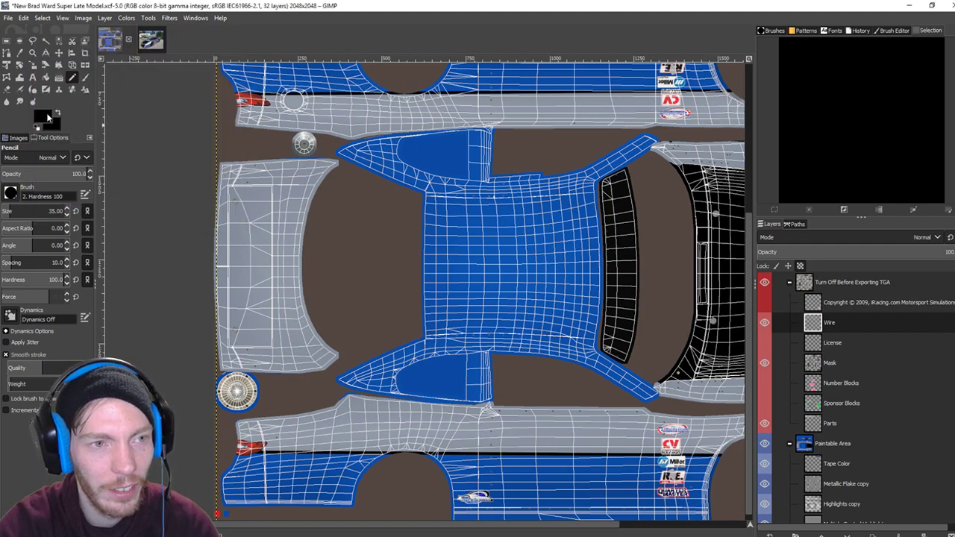
click(47, 118)
click(155, 176)
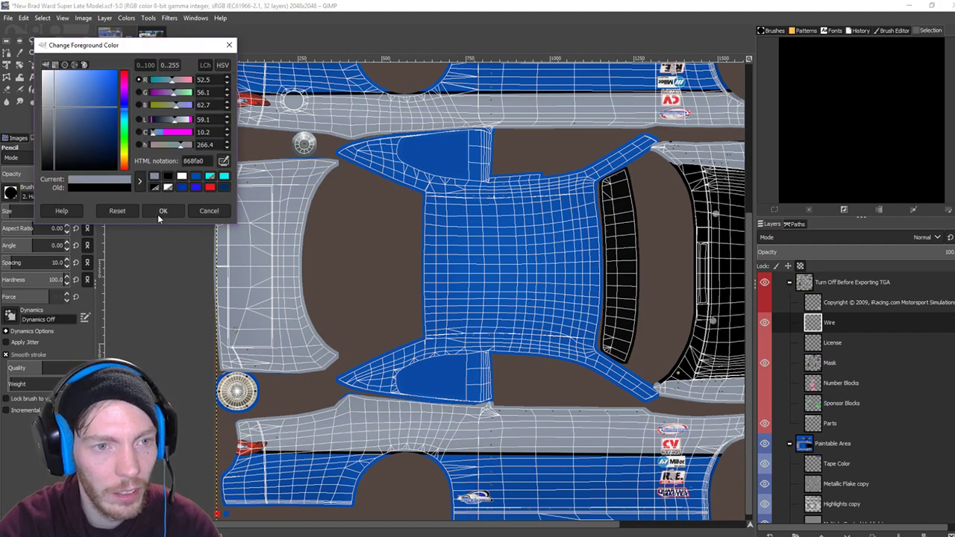
click(163, 211)
Undo the stray black stroke on the wire mesh and select the Base layer for painting.
ctrl+scroll(448, 362, up, 1)
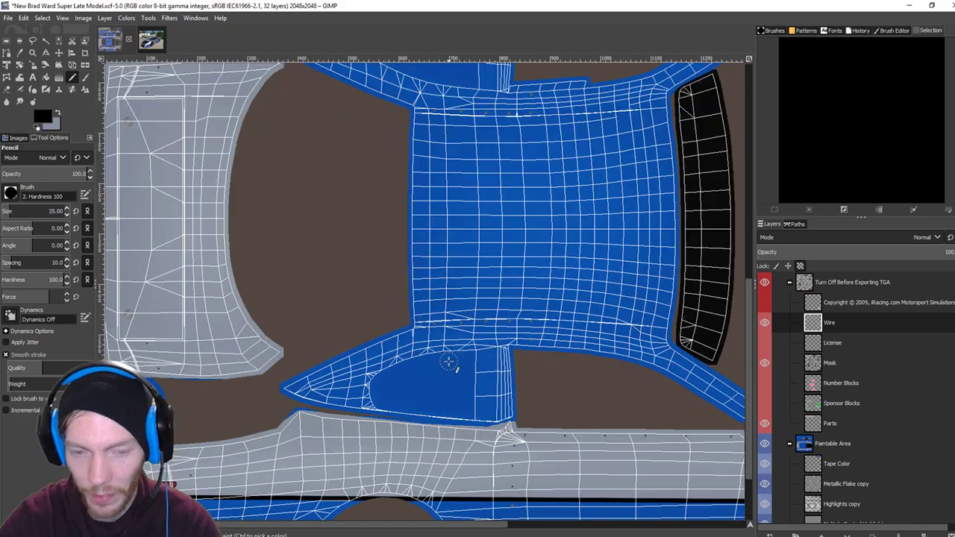
ctrl+scroll(449, 361, up, 1)
ctrl+scroll(434, 345, up, 1)
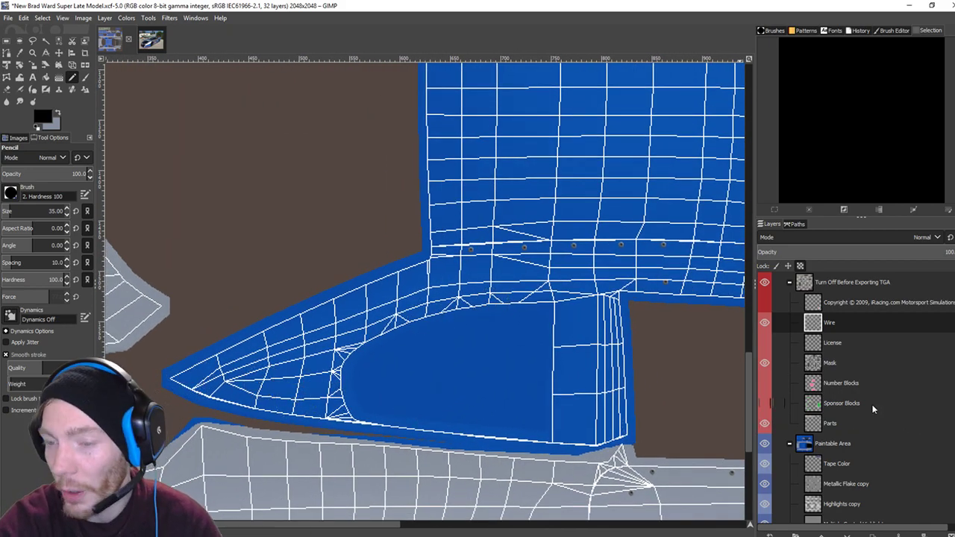
drag(291, 384, 399, 284)
key(ctrl+z)
key(ctrl+z)
key(ctrl+z)
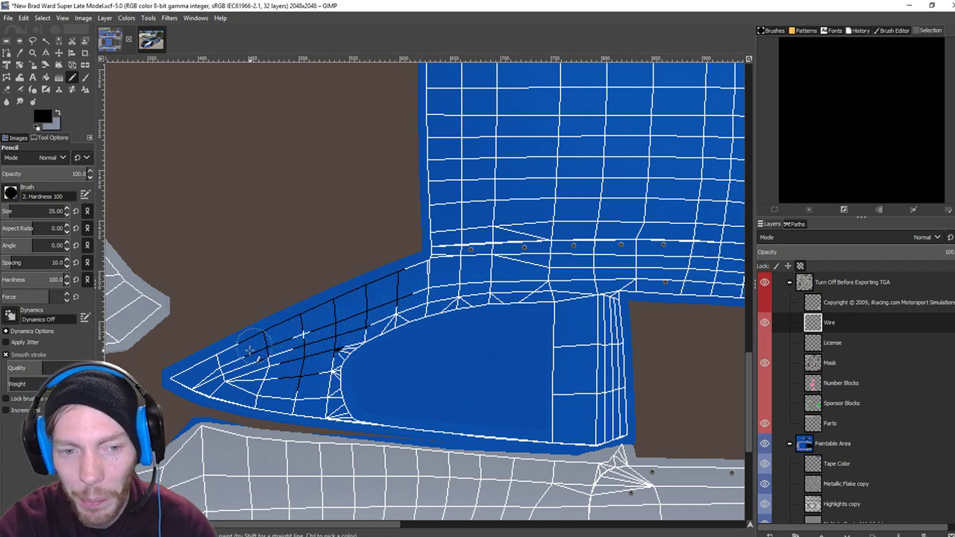
scroll(839, 364, down, 5)
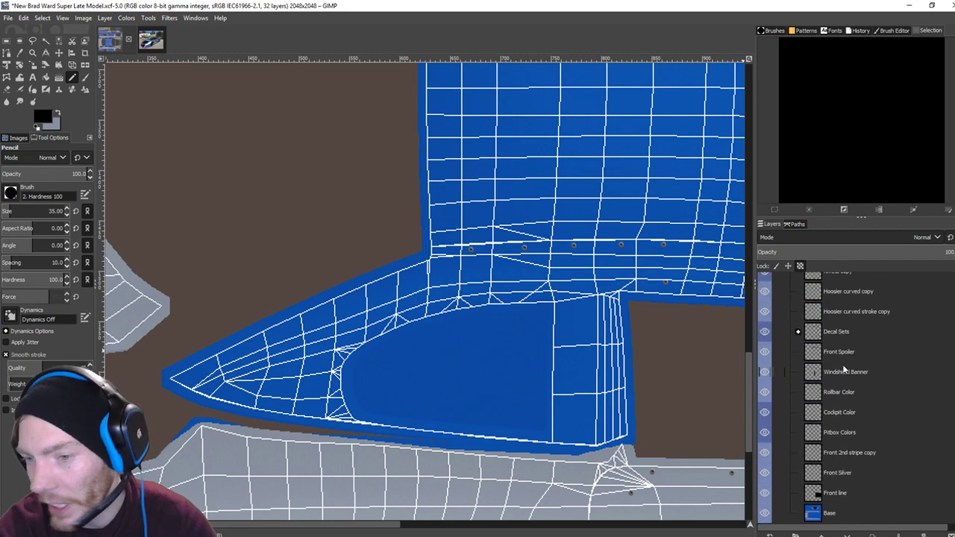
click(818, 520)
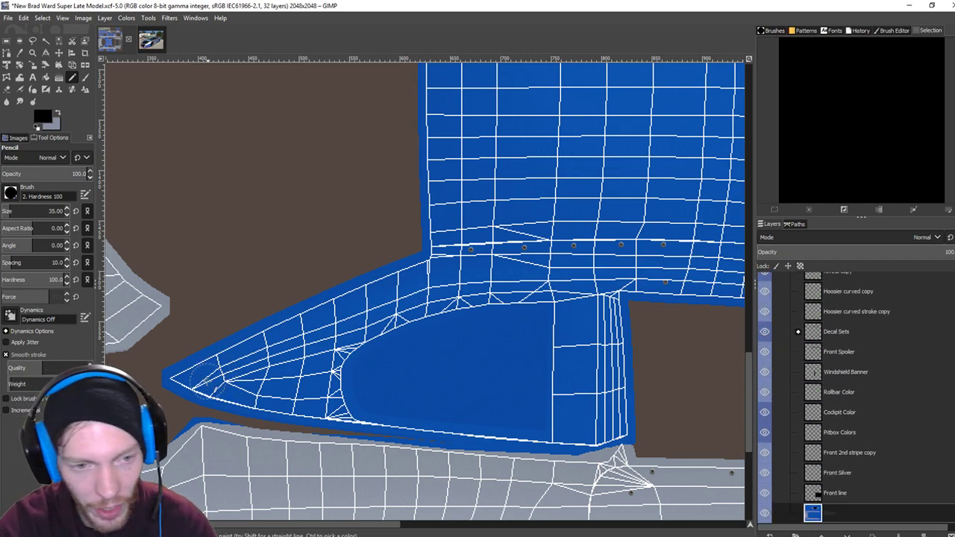
Draw straight black lines along the blue wedge's upper and lower edges and right end.
click(179, 379)
shift+click(448, 250)
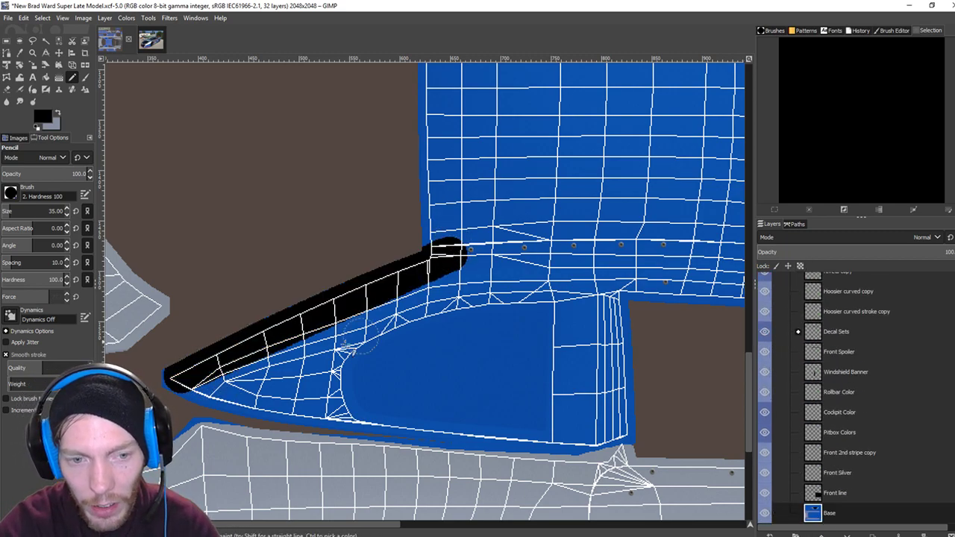
click(194, 390)
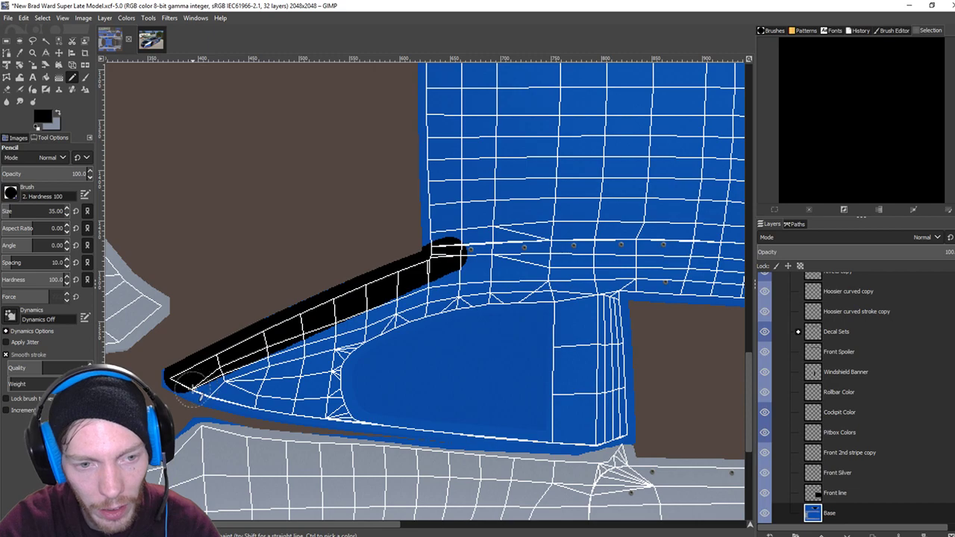
shift+click(595, 426)
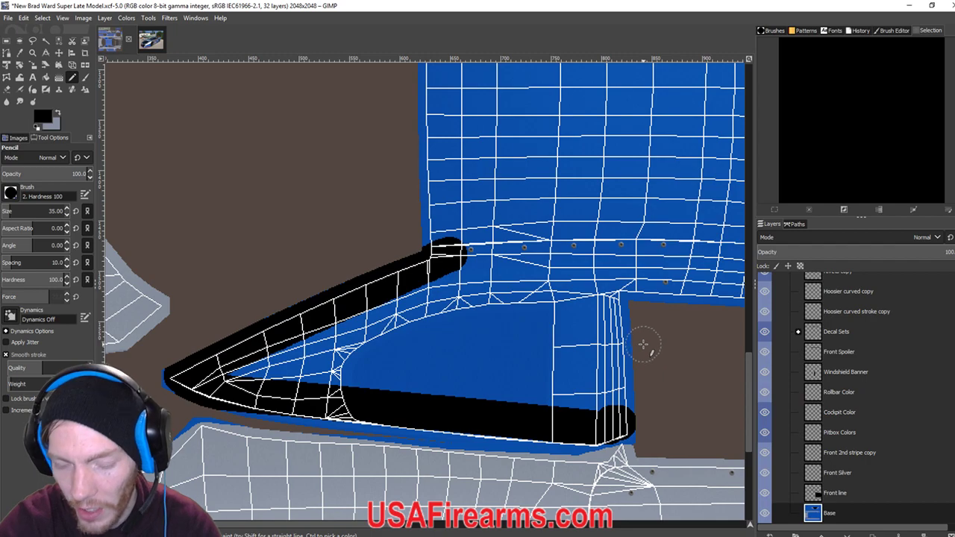
scroll(644, 345, down, 1)
shift+click(625, 297)
Draw black lines along the next blue panel edge and cover the end of the blue strip.
drag(650, 309, 565, 298)
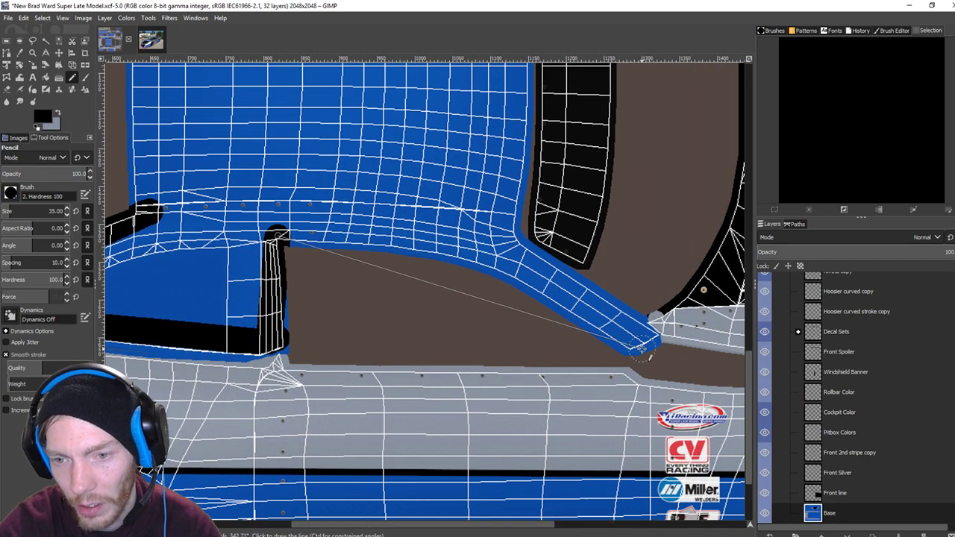
shift+click(483, 255)
drag(491, 261, 515, 276)
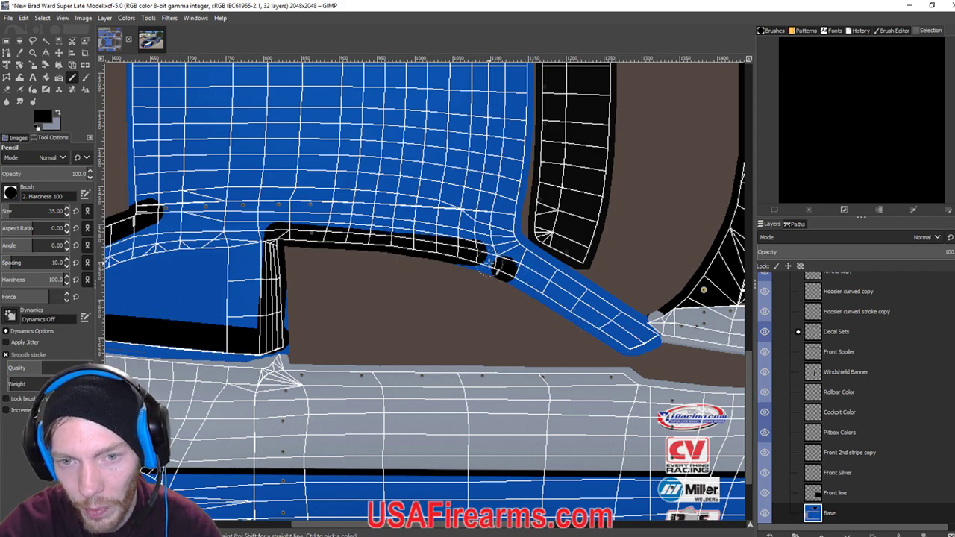
shift+click(634, 341)
drag(641, 342, 656, 345)
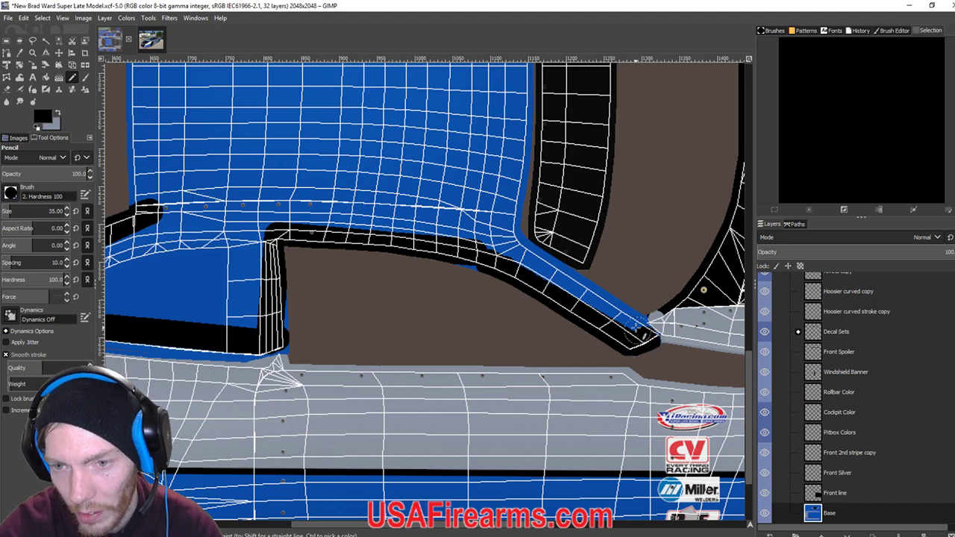
Blacken the blue panel's right edge, the upward strip and the corner where it meets the black panel.
drag(512, 261, 546, 360)
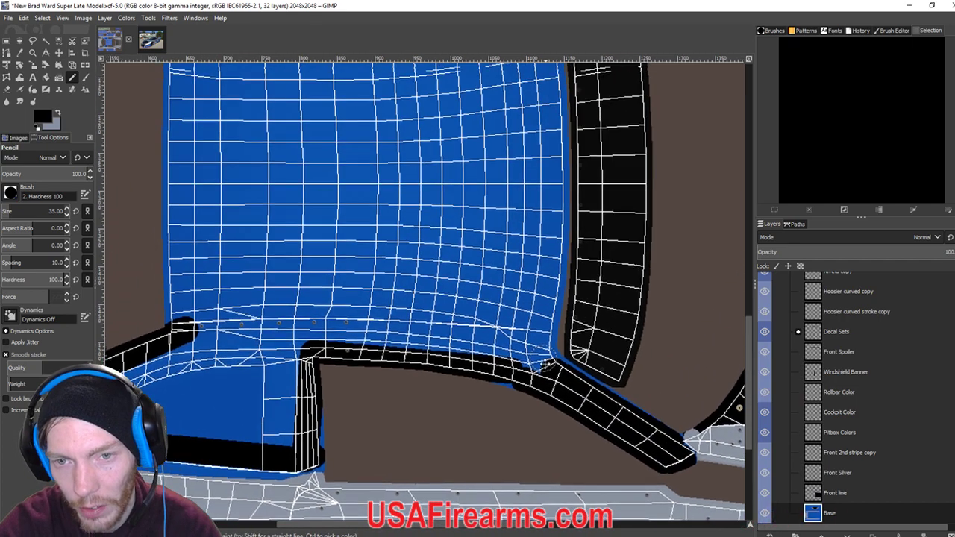
scroll(531, 347, up, 3)
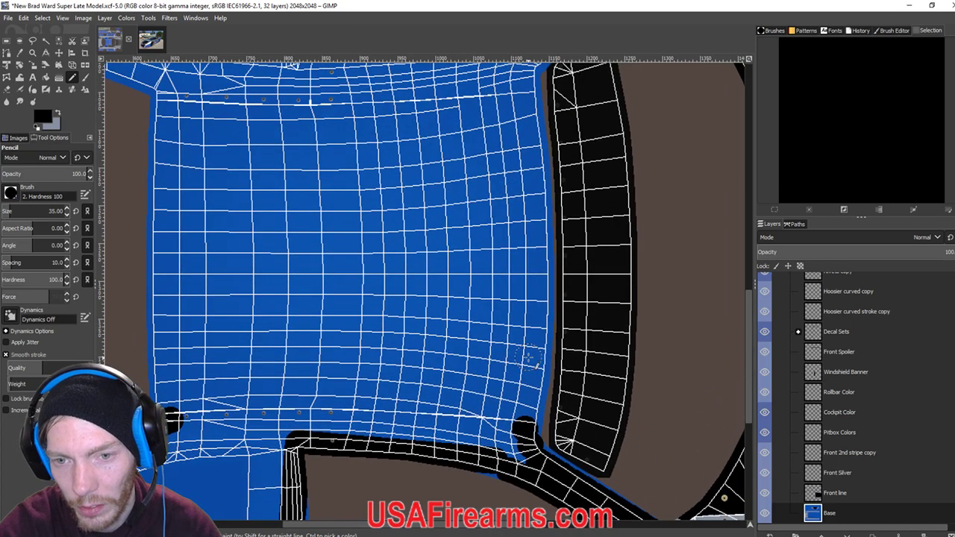
shift+click(536, 331)
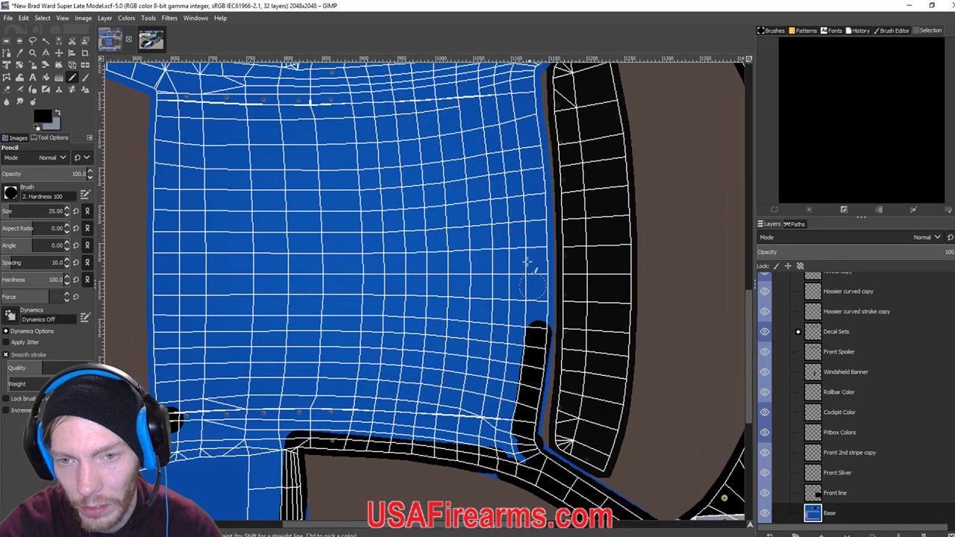
scroll(532, 284, up, 3)
shift+click(515, 153)
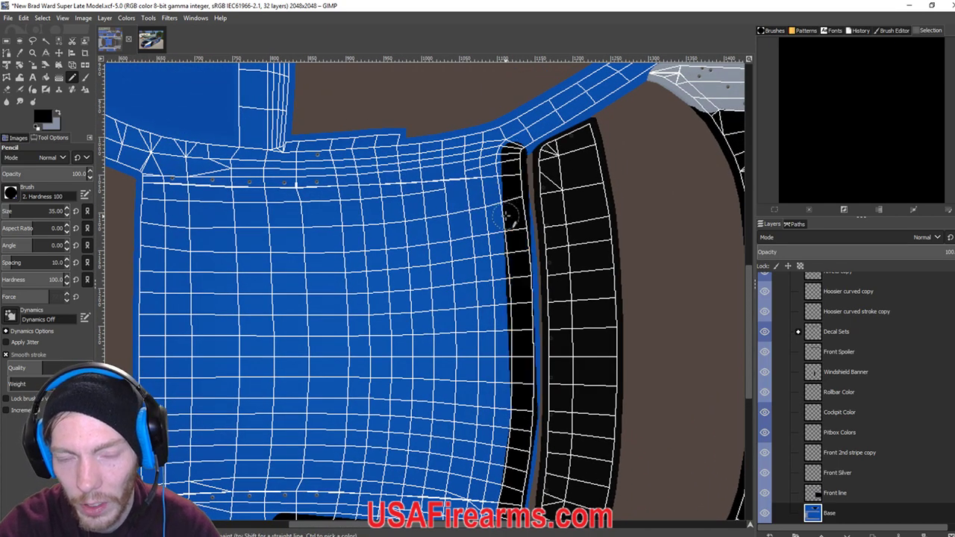
scroll(507, 216, up, 4)
click(503, 252)
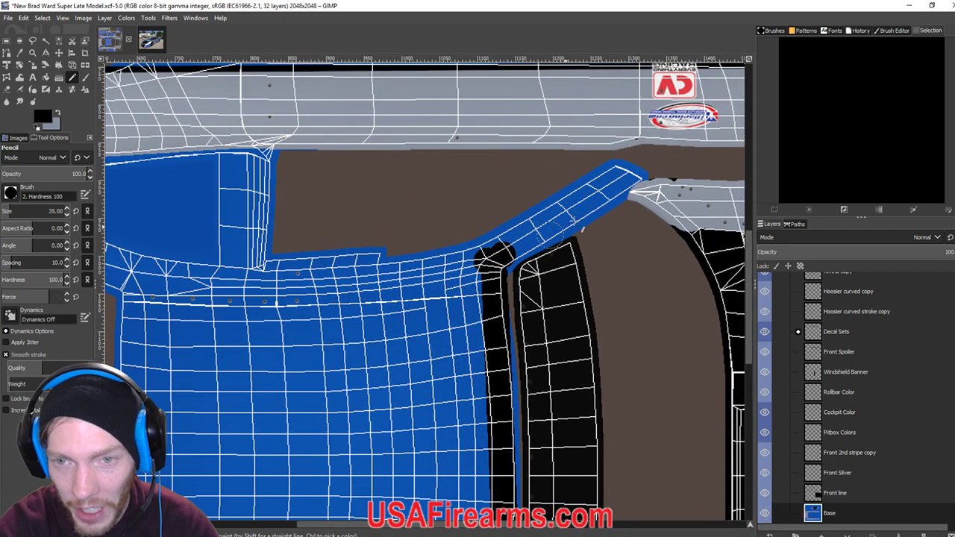
shift+click(629, 172)
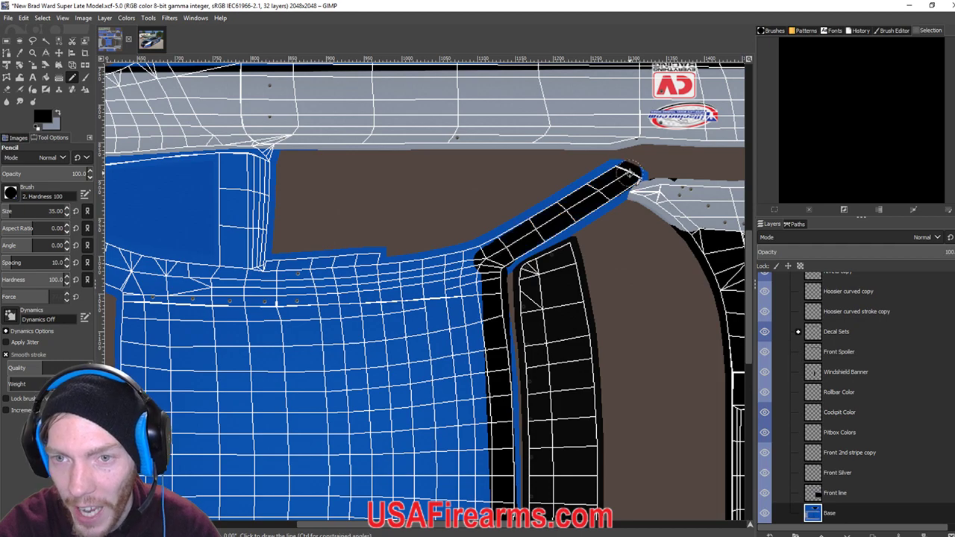
click(483, 252)
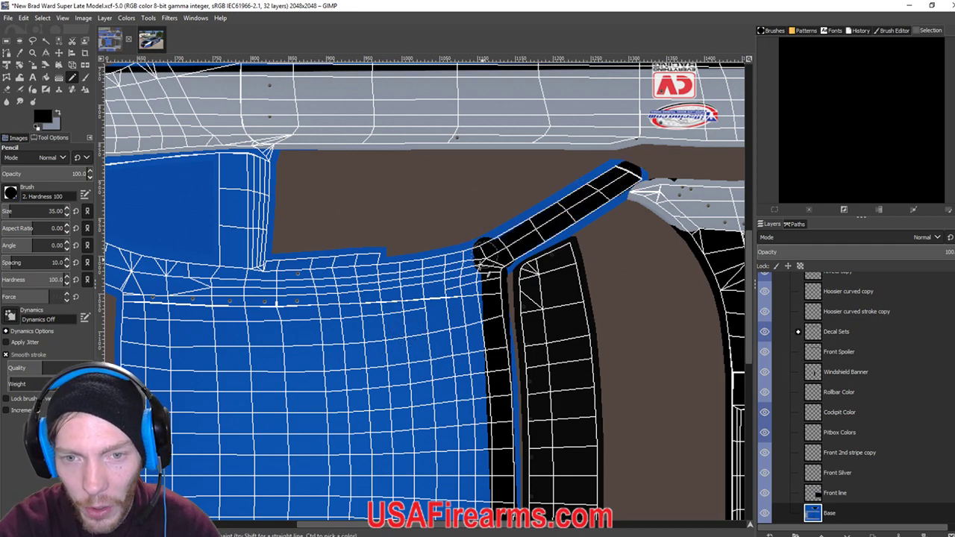
scroll(482, 279, left, 3)
scroll(482, 278, down, 1)
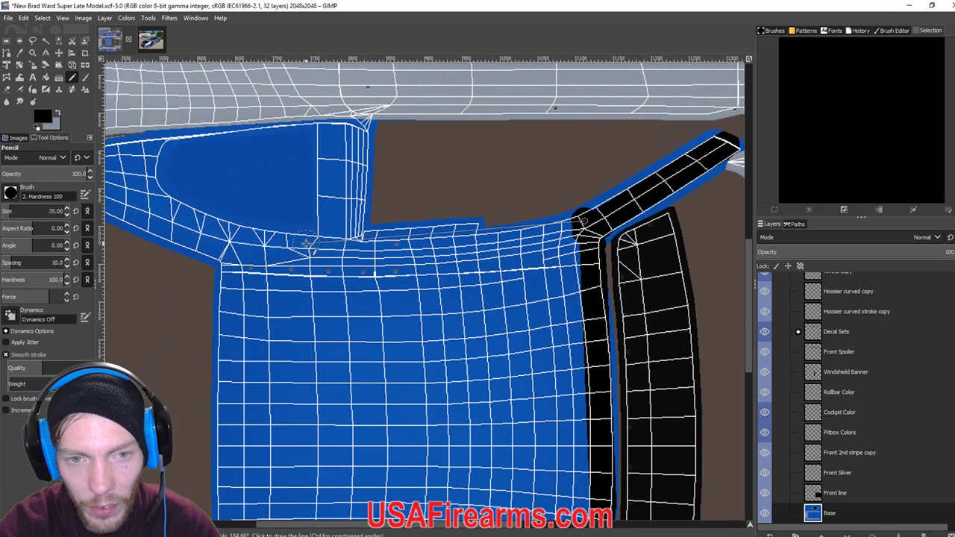
Draw a straight black line along the blue edge and blacken the blue corner by the window opening.
shift+click(306, 244)
scroll(306, 245, left, 4)
scroll(306, 245, up, 1)
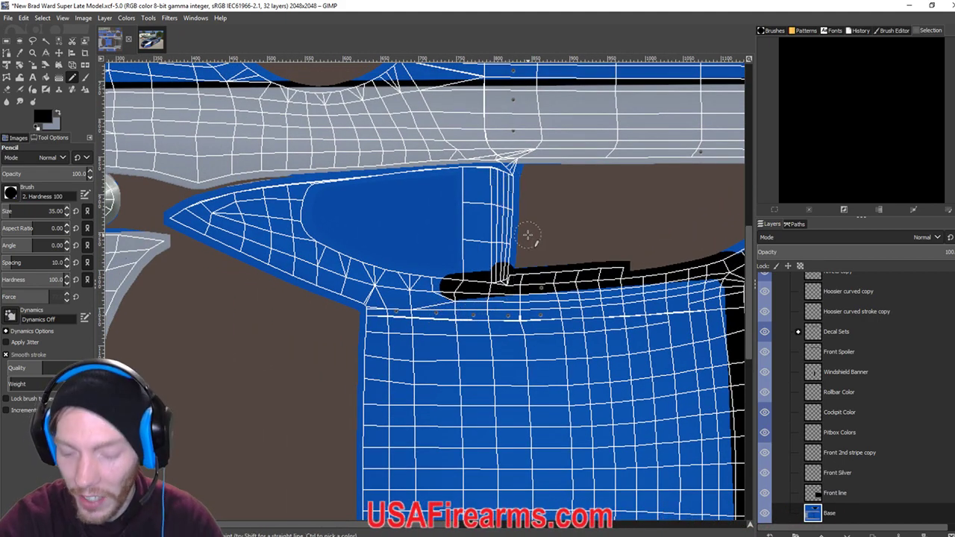
scroll(527, 235, up, 1)
scroll(528, 235, up, 1)
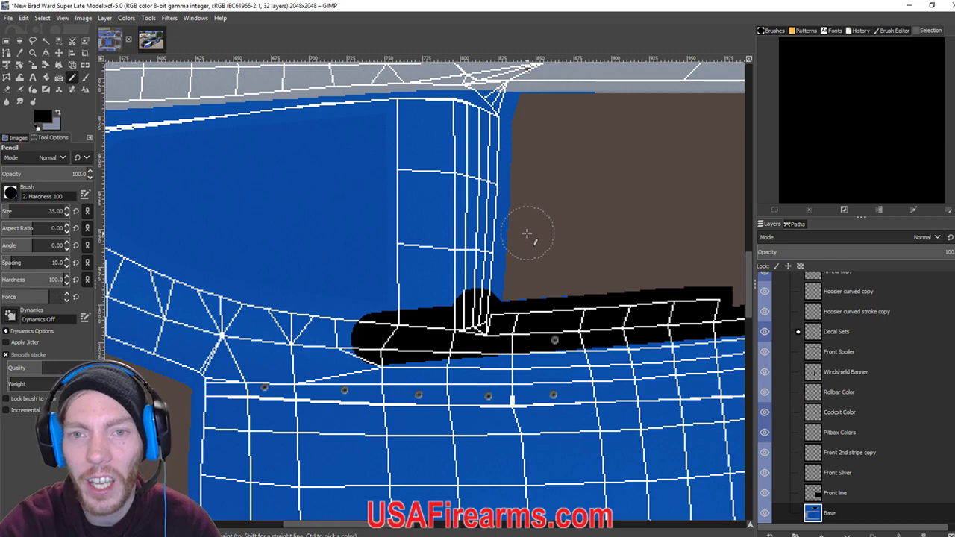
scroll(514, 246, up, 1)
scroll(503, 268, up, 1)
scroll(492, 193, up, 1)
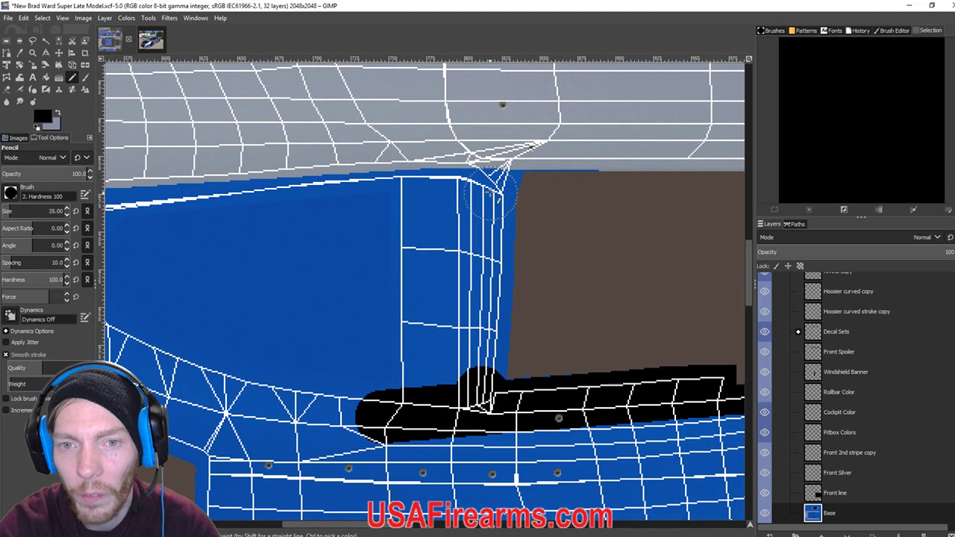
drag(491, 195, 507, 183)
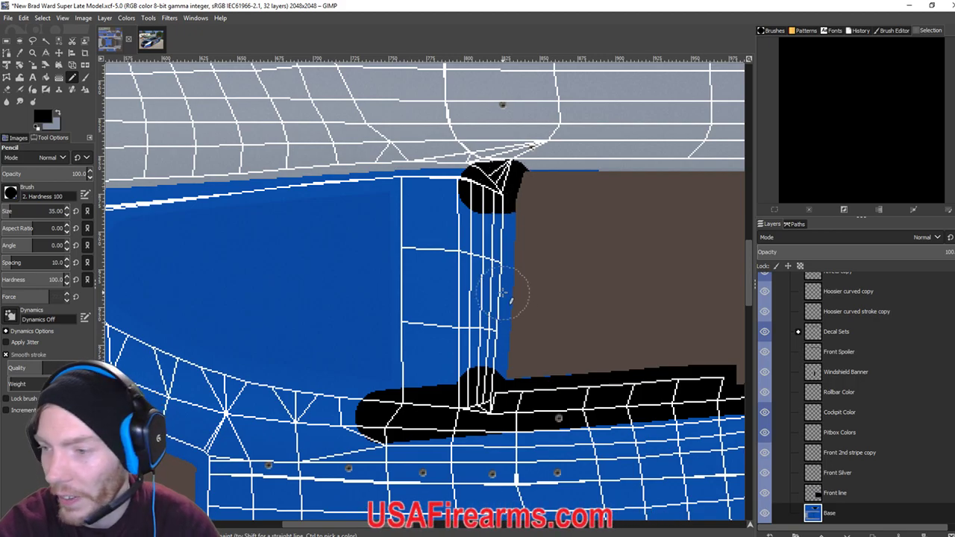
scroll(522, 328, down, 12)
scroll(485, 283, up, 2)
scroll(474, 250, down, 2)
scroll(500, 224, down, 6)
scroll(496, 350, up, 2)
Paint over the blue corner, the blue sliver along the column and the panel's left edge in black.
mouse_move(470, 336)
mouse_down()
mouse_move(455, 365)
mouse_move(463, 339)
mouse_move(472, 342)
mouse_up()
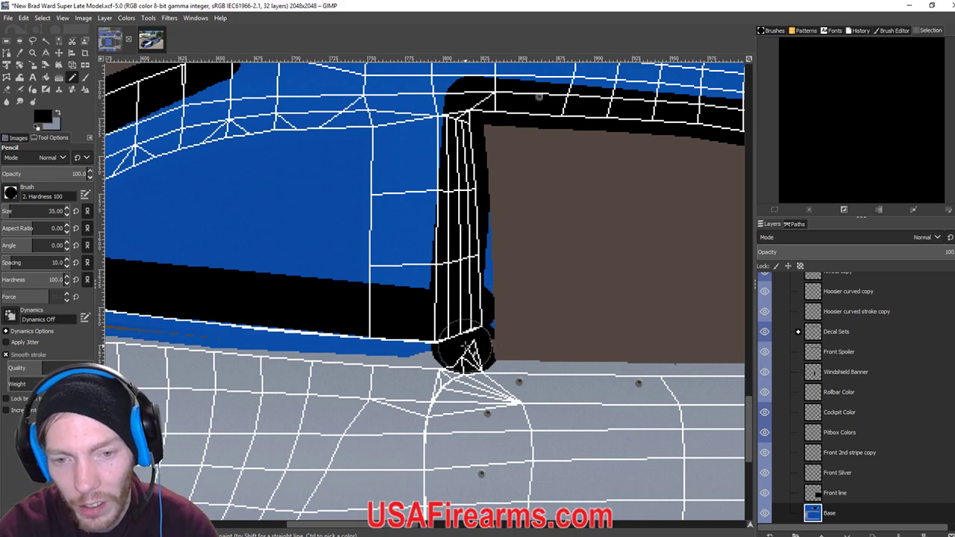
mouse_move(477, 250)
mouse_down()
mouse_move(489, 328)
mouse_move(489, 187)
mouse_up()
scroll(388, 234, up, 5)
scroll(388, 234, left, 3)
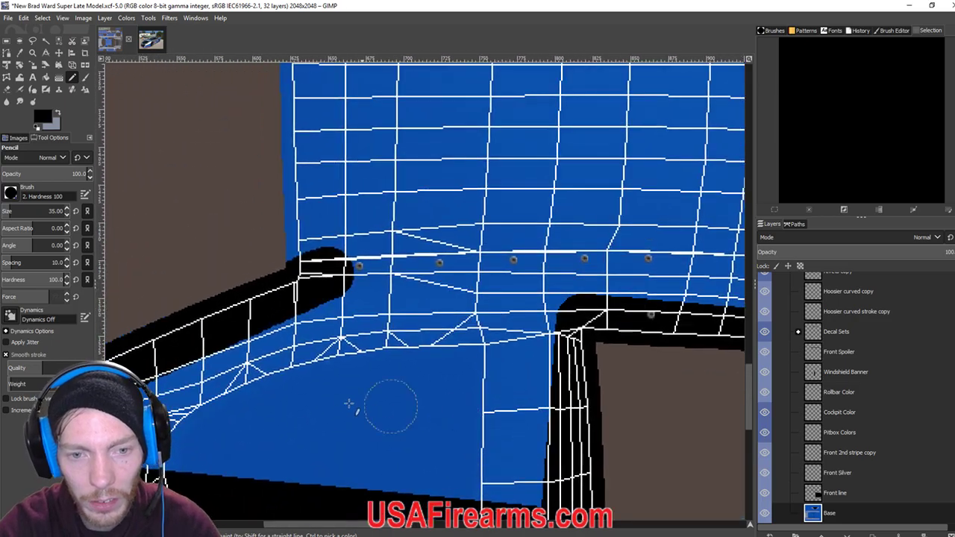
scroll(429, 296, up, 5)
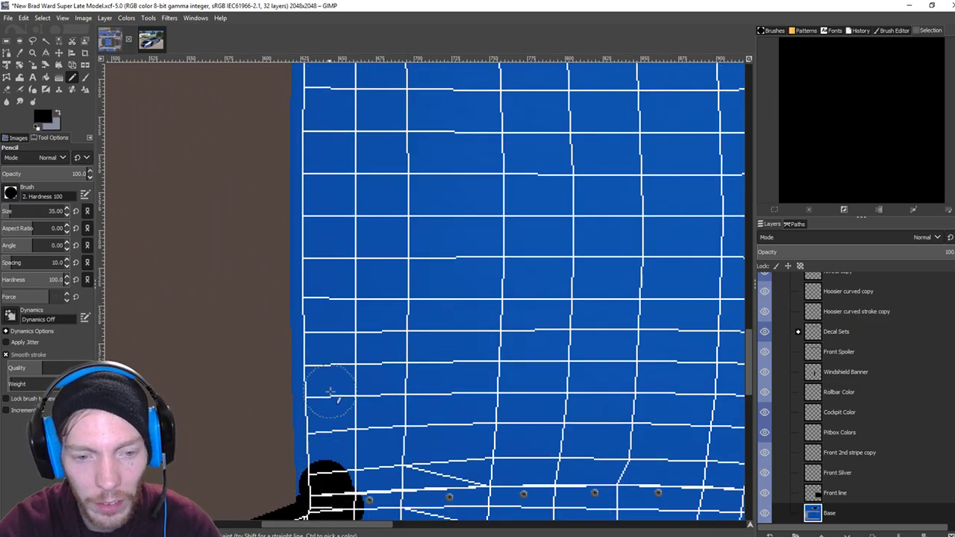
scroll(339, 268, up, 3)
scroll(339, 269, down, 3)
drag(328, 257, 335, 515)
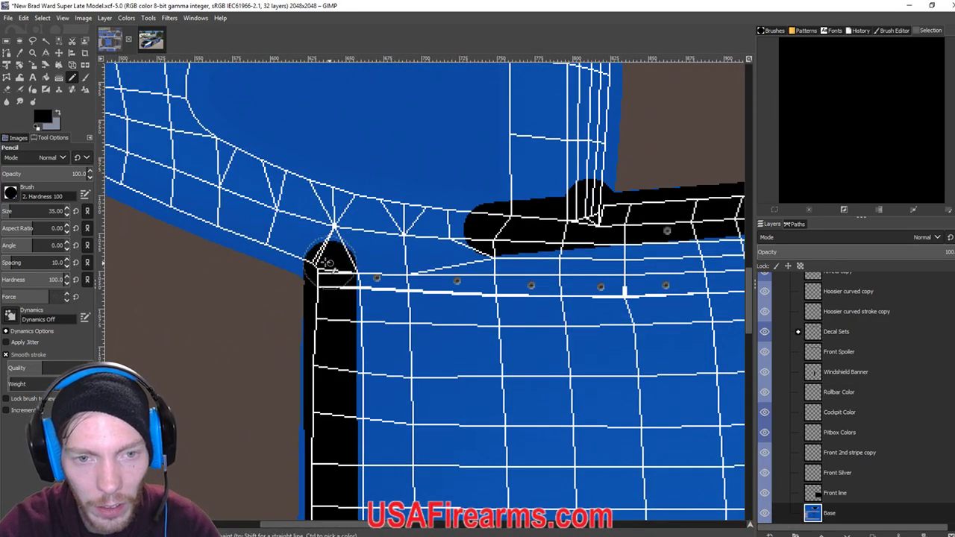
scroll(329, 261, up, 3)
scroll(224, 307, up, 2)
scroll(224, 307, left, 2)
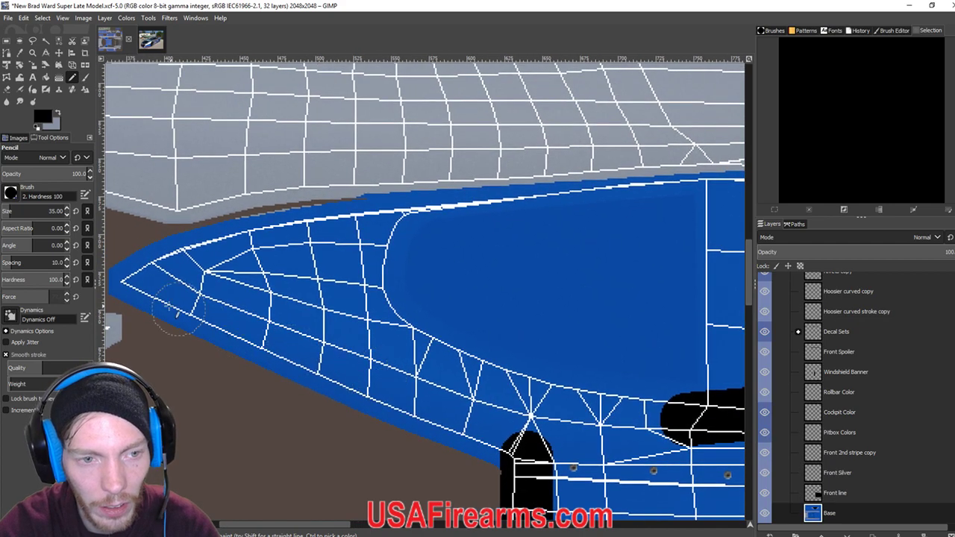
Trace straight black lines from the pointed left tip along the wedge's top blue edge.
shift+click(137, 282)
shift+click(391, 215)
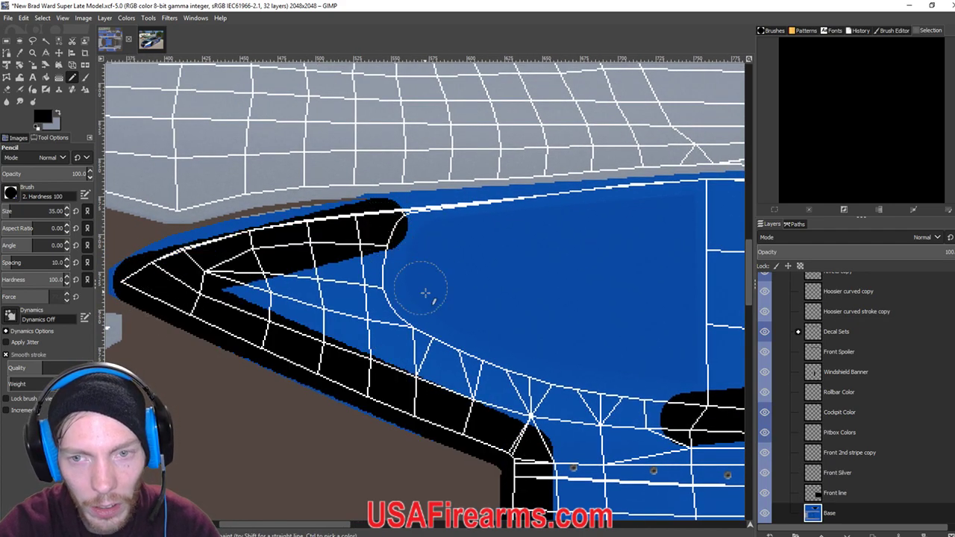
scroll(420, 278, right, 1)
scroll(421, 278, right, 1)
shift+click(612, 209)
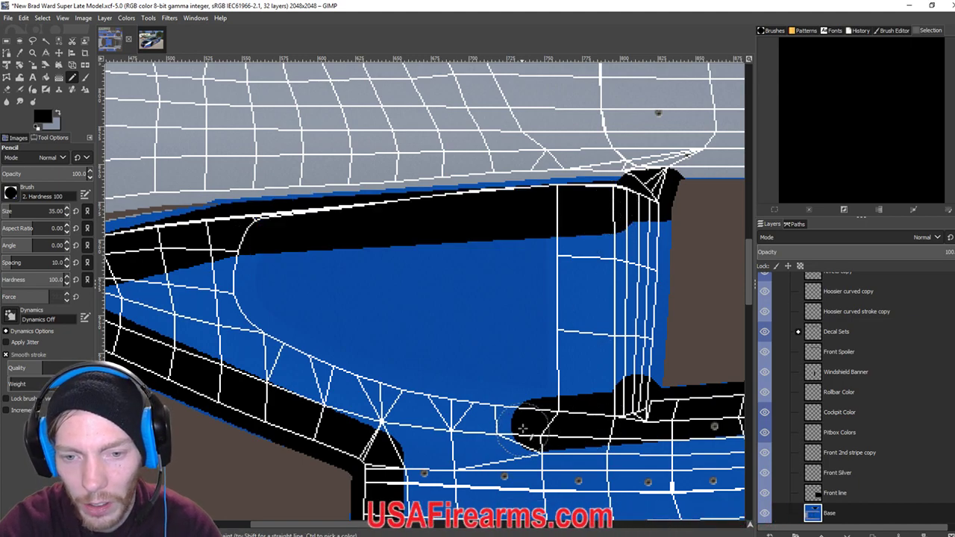
click(45, 77)
Draw a straight black pencil line over the last remaining blue strip.
scroll(422, 348, down, 3)
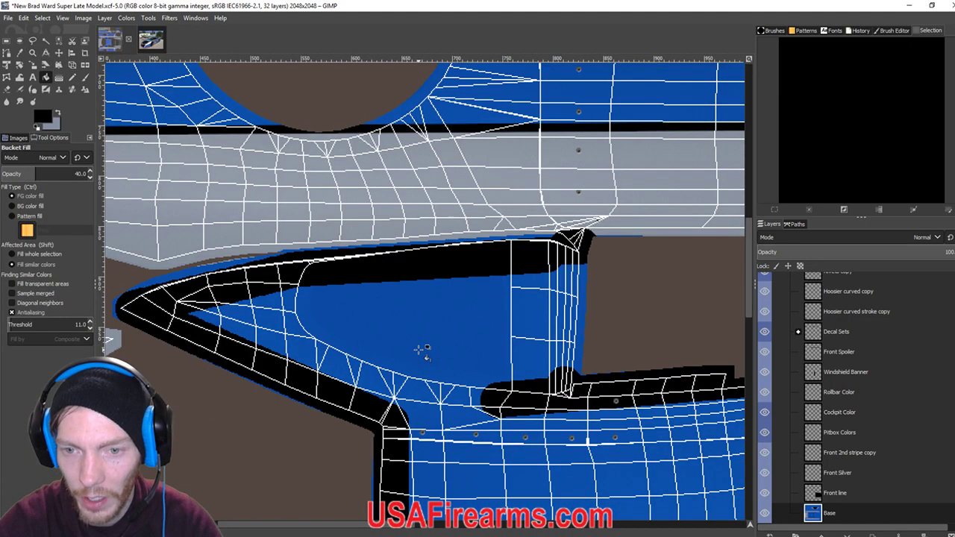
scroll(423, 349, up, 2)
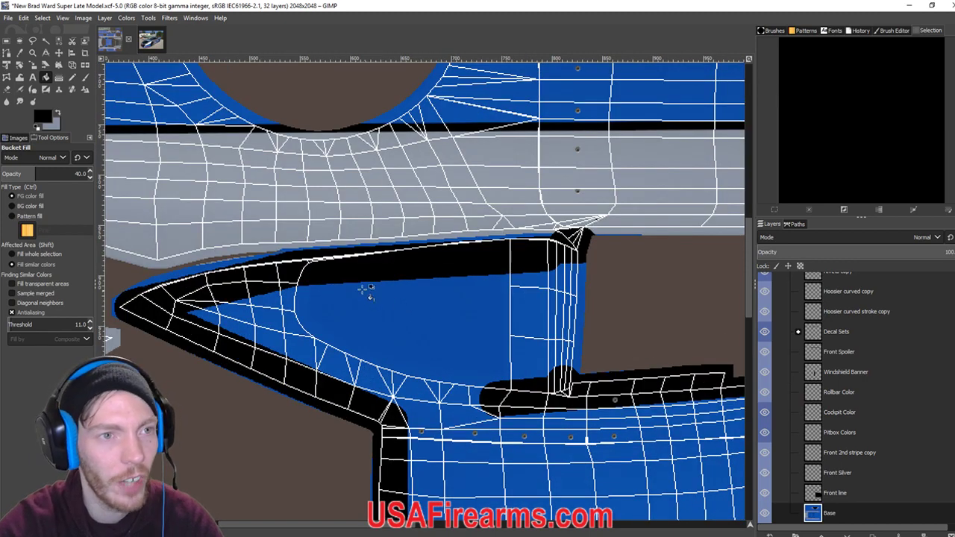
click(73, 77)
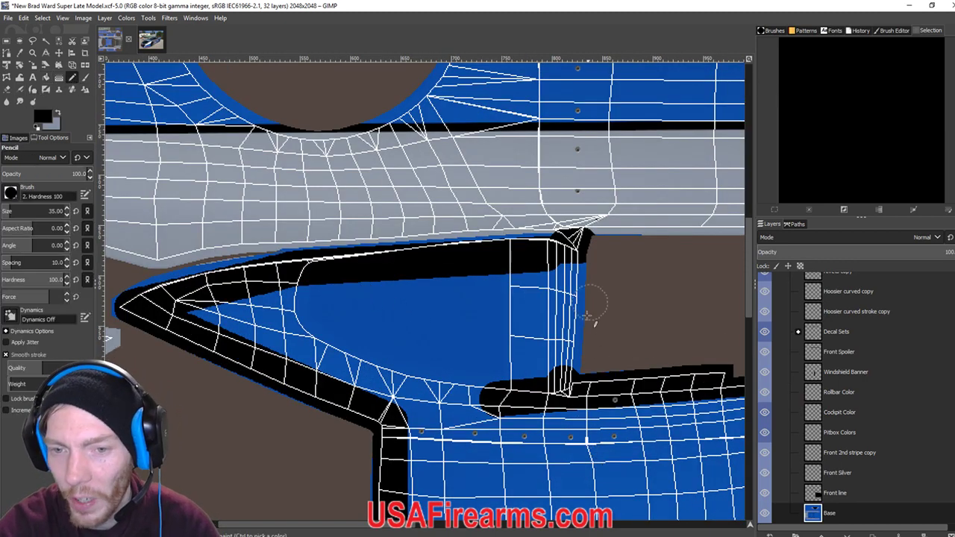
click(573, 366)
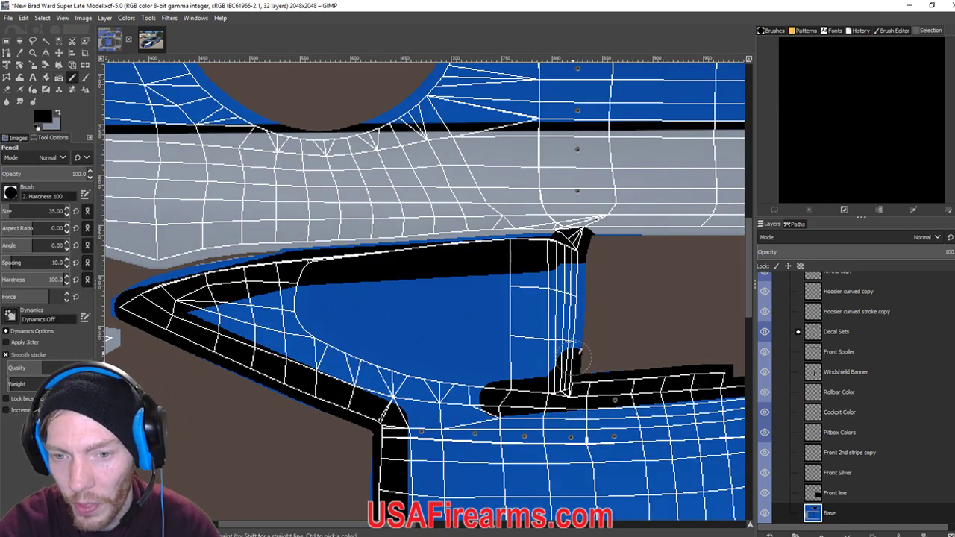
shift+click(581, 278)
Bucket-fill the blue hood area four times at 40% opacity to darken it near black.
key(shift+b)
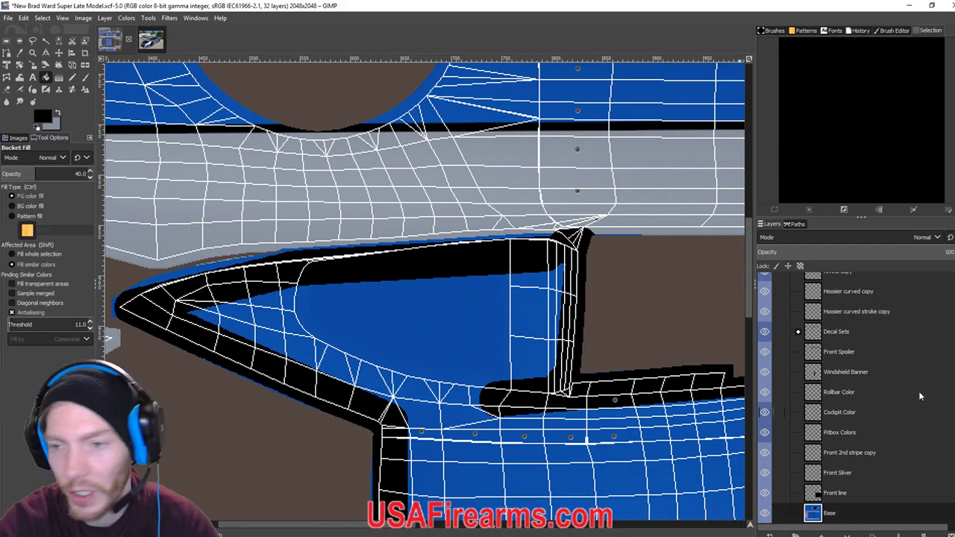
click(619, 476)
click(619, 476)
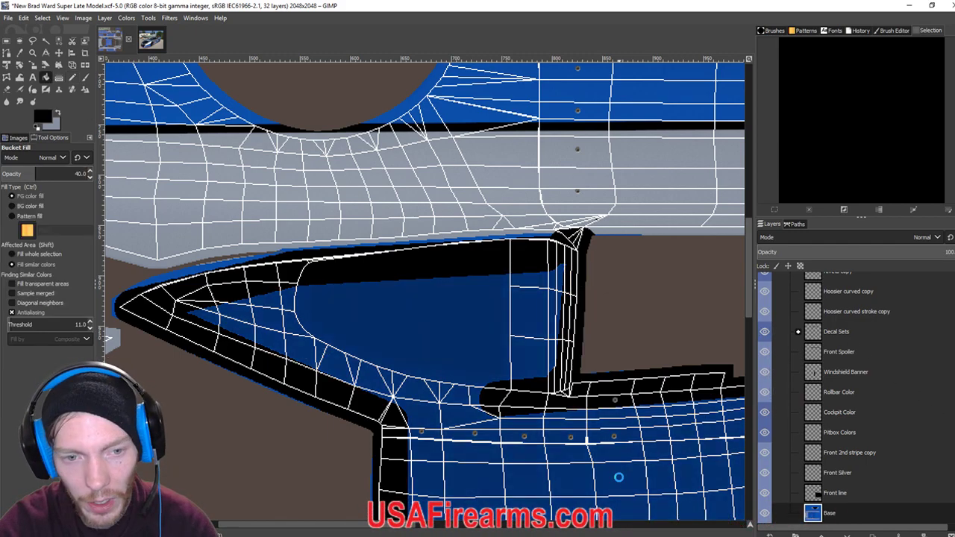
click(619, 476)
click(619, 476)
scroll(433, 395, down, 5)
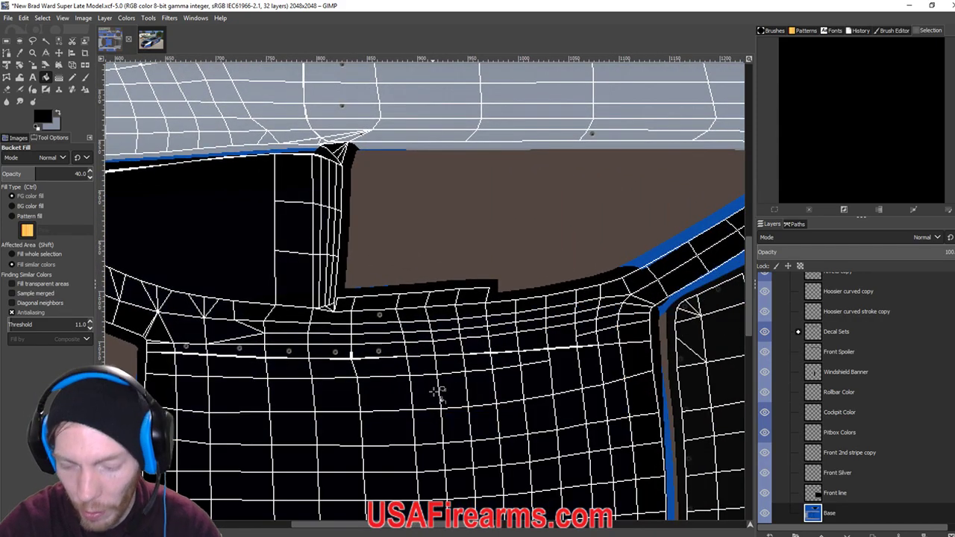
scroll(437, 390, down, 2)
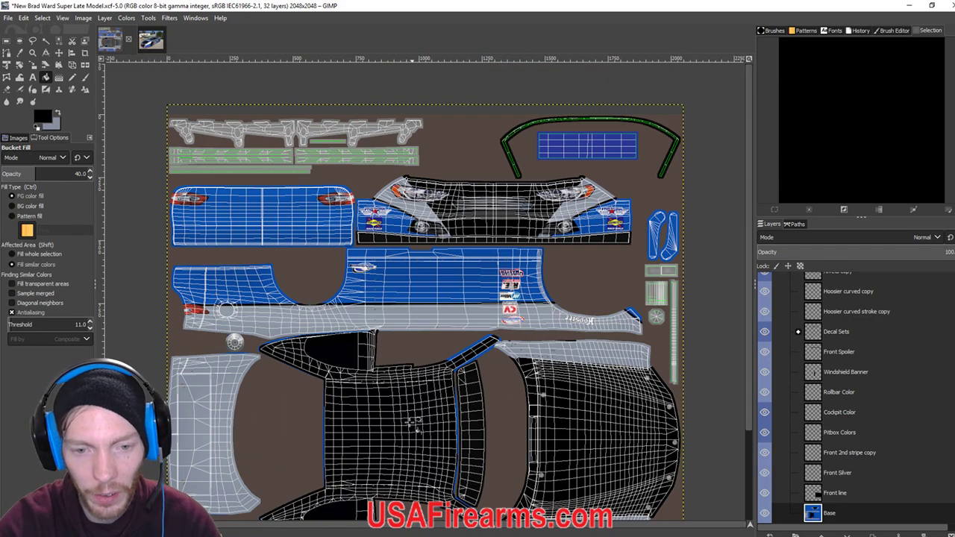
Hide the Wire layer and export the blacked-out livery as the iRacing TGA paint file.
scroll(833, 382, up, 10)
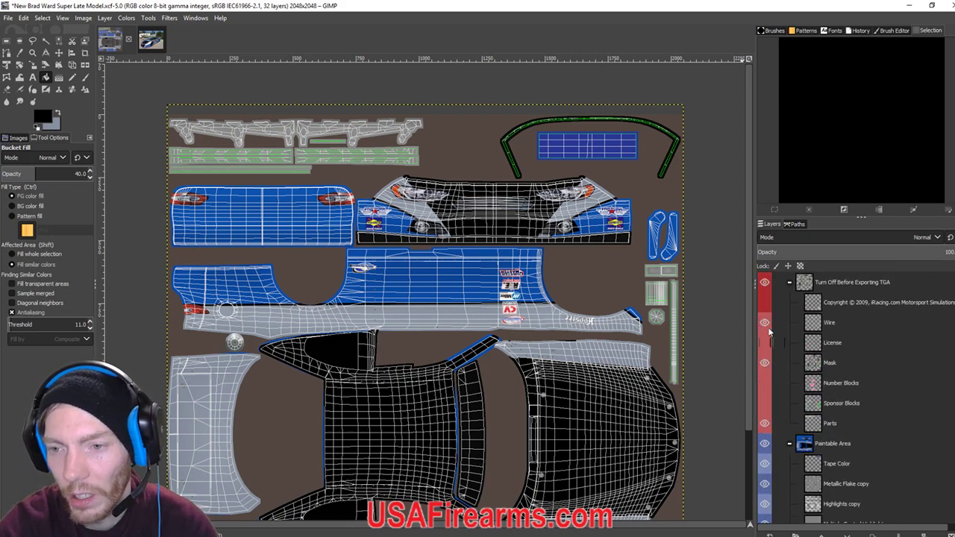
click(764, 323)
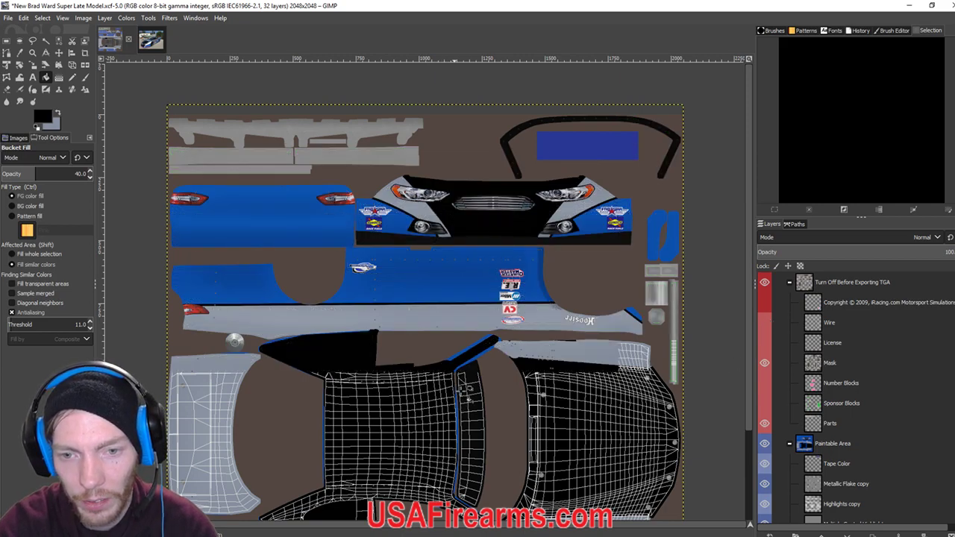
scroll(463, 386, down, 3)
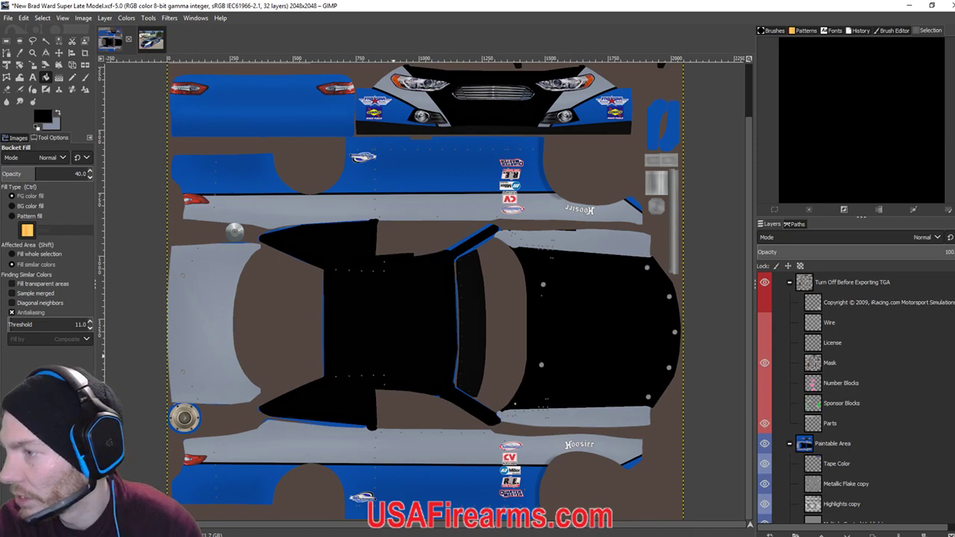
key(ctrl+e)
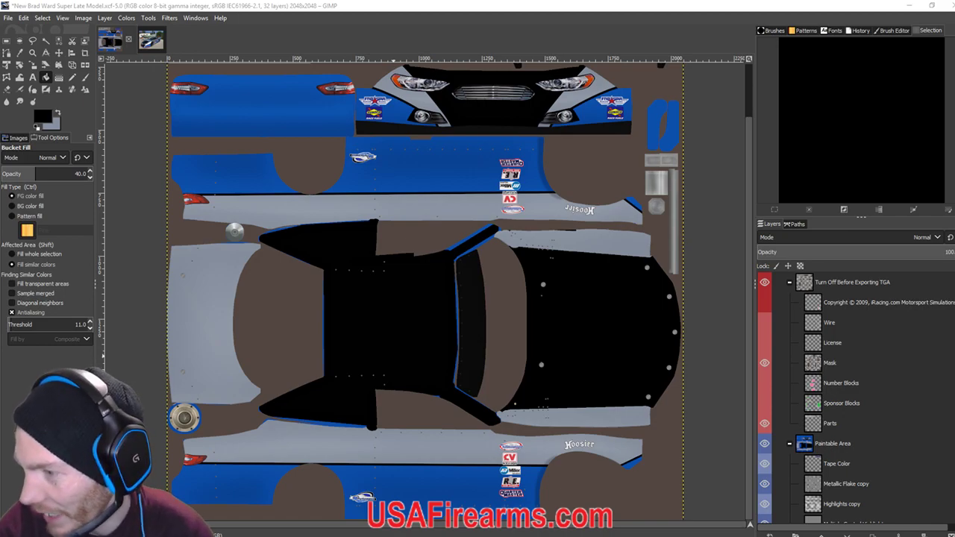
Narrow the chase camera's field of view and orbit it around car 38.
key(alt+Tab)
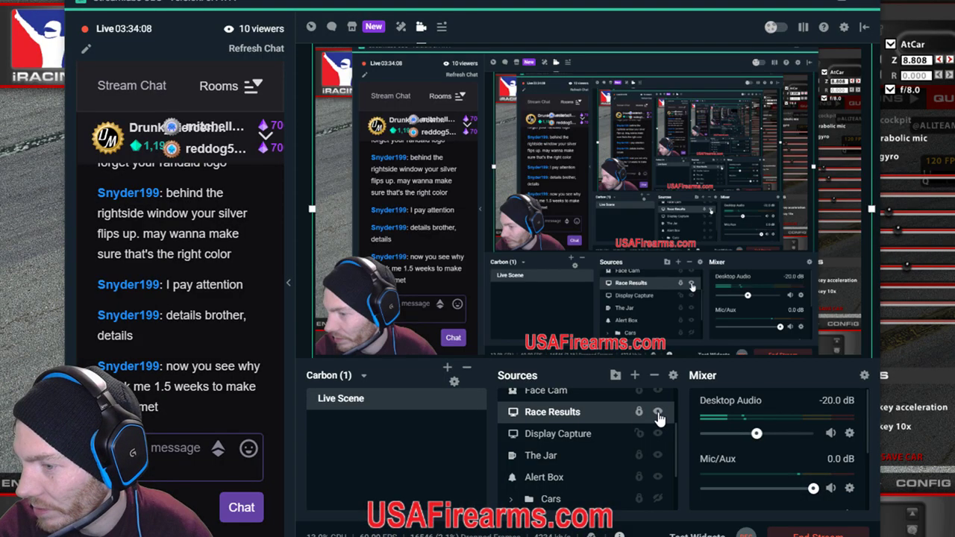
key(alt+Tab)
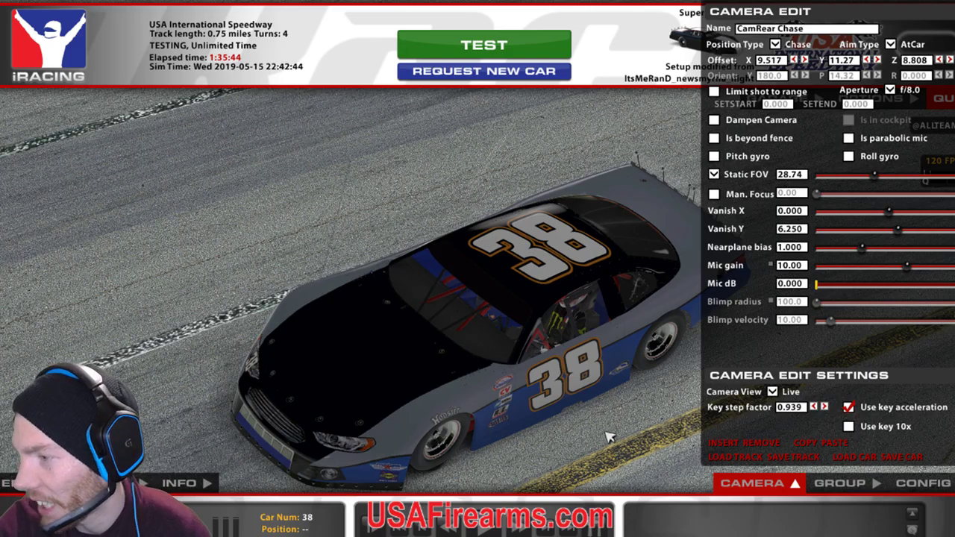
drag(879, 182, 858, 181)
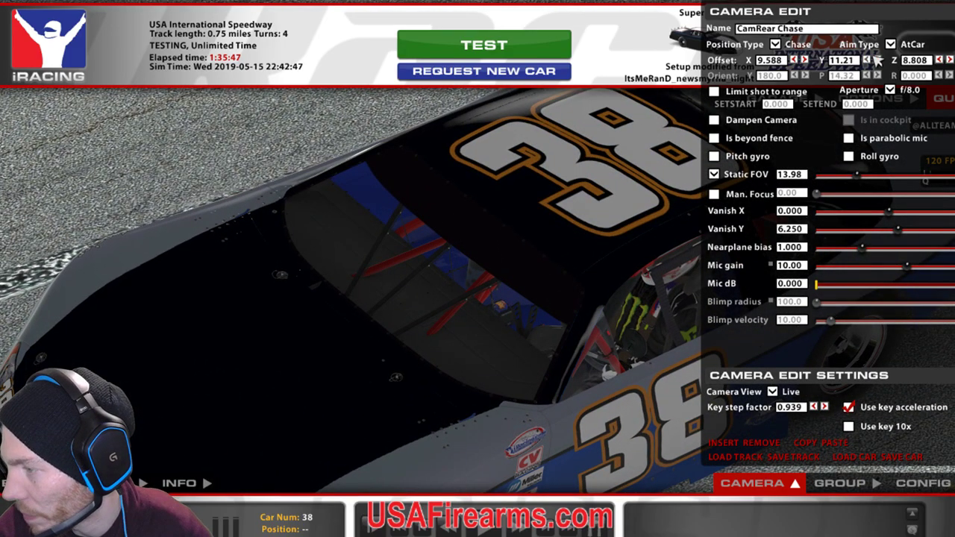
key(Left)
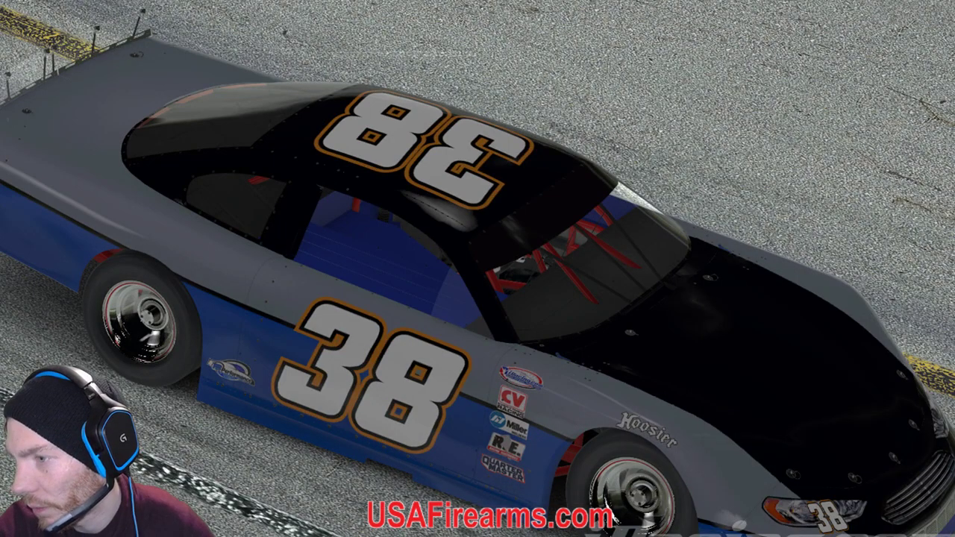
key(Left)
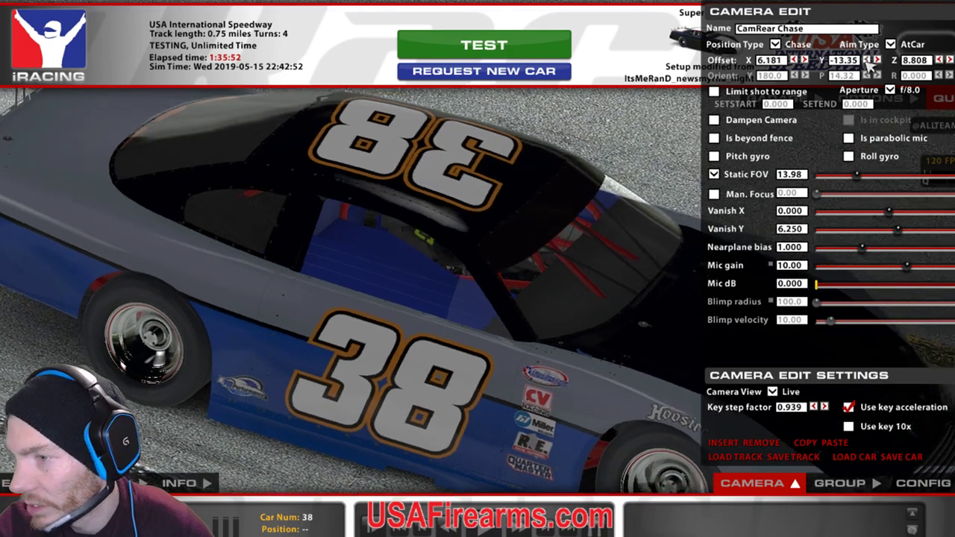
key(Left)
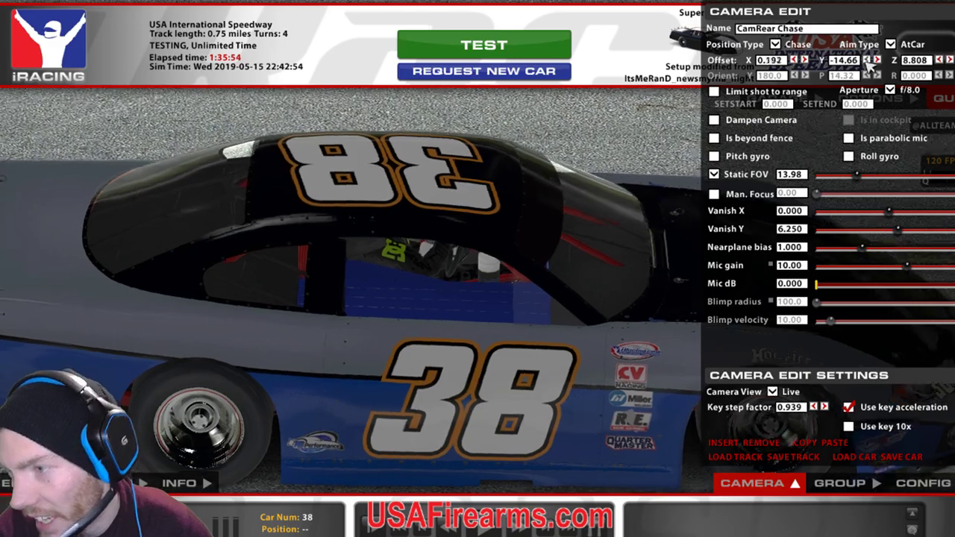
key(Left)
key(Left)
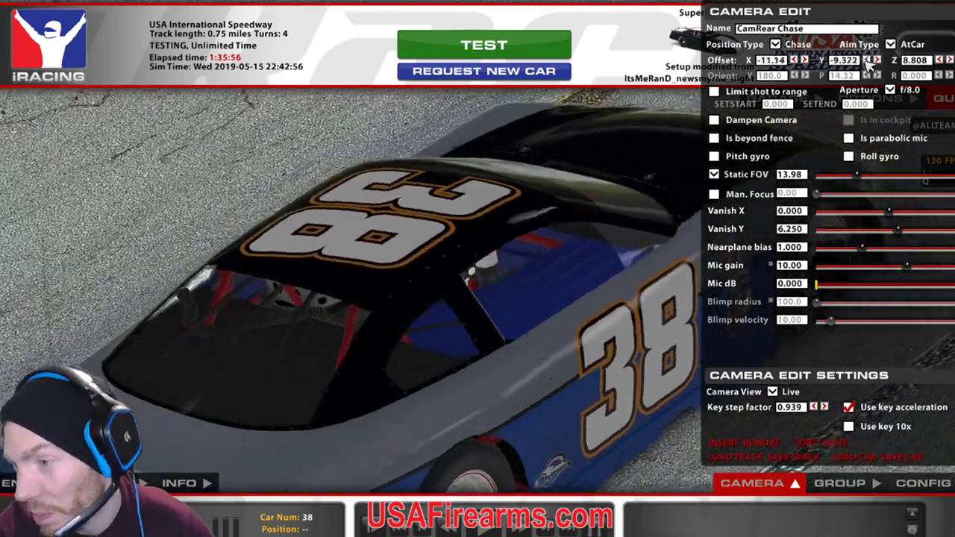
key(Left)
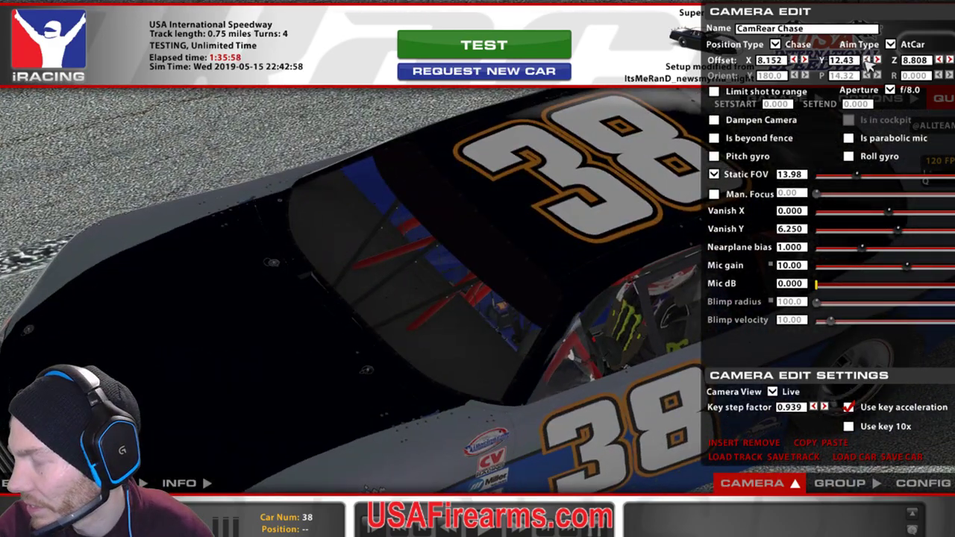
key(Left)
Widen the static FOV to 20.93, hide the UI, then bring Streamlabs OBS forward.
click(857, 181)
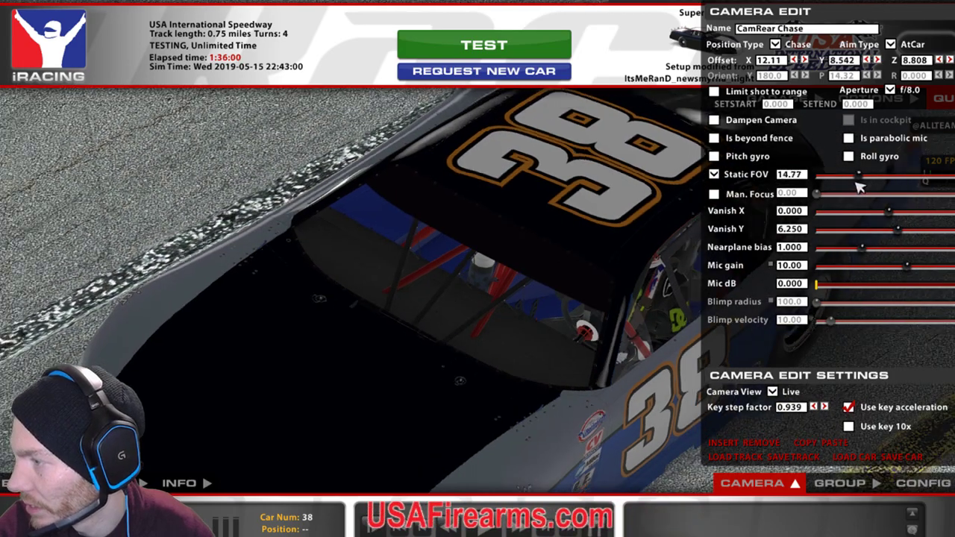
drag(857, 186, 810, 181)
key(space)
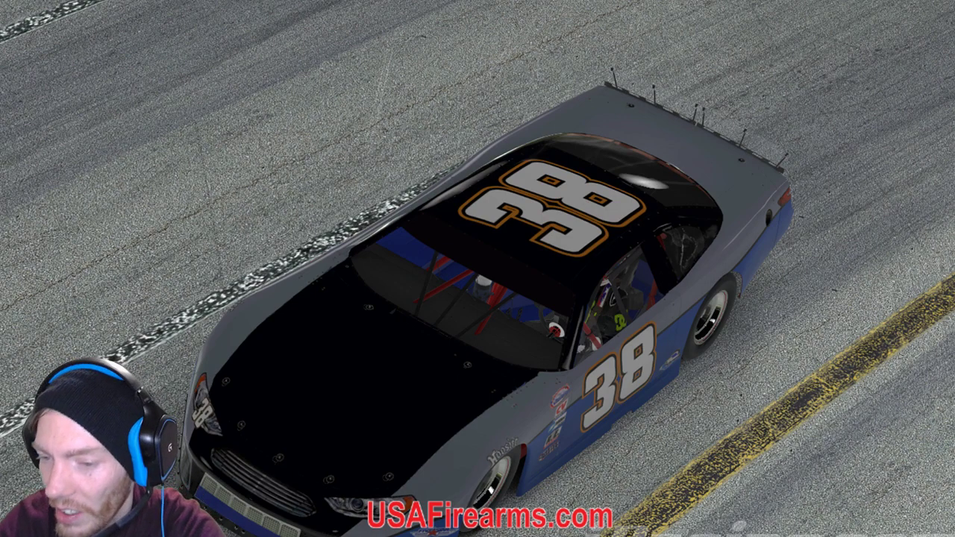
mouse_move(952, 523)
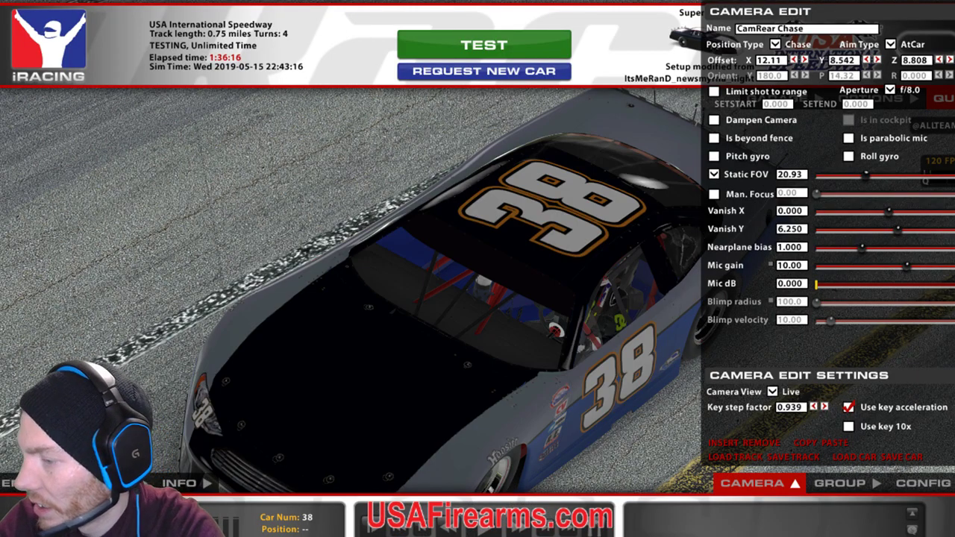
click(343, 477)
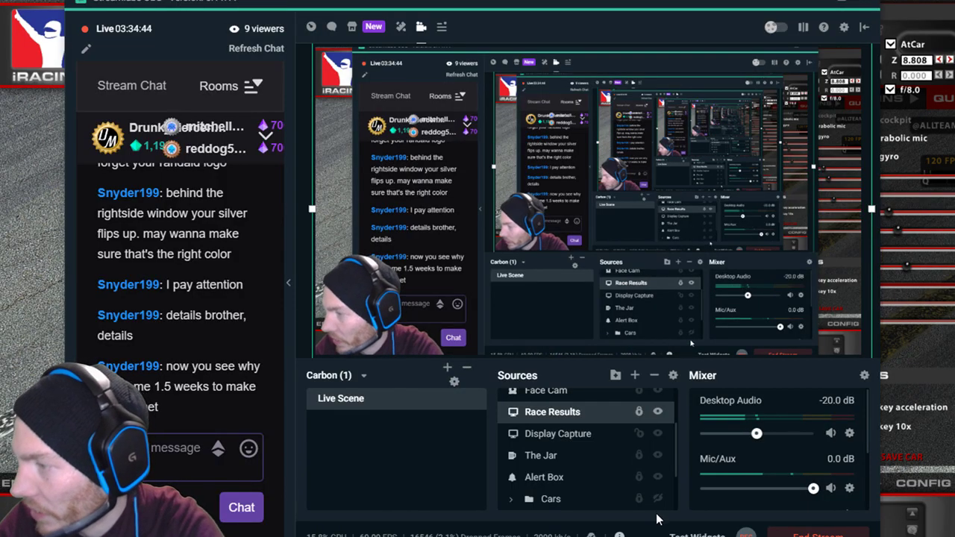
Back in GIMP, make the Front Spoiler layer active in the Layers panel.
key(alt+Tab)
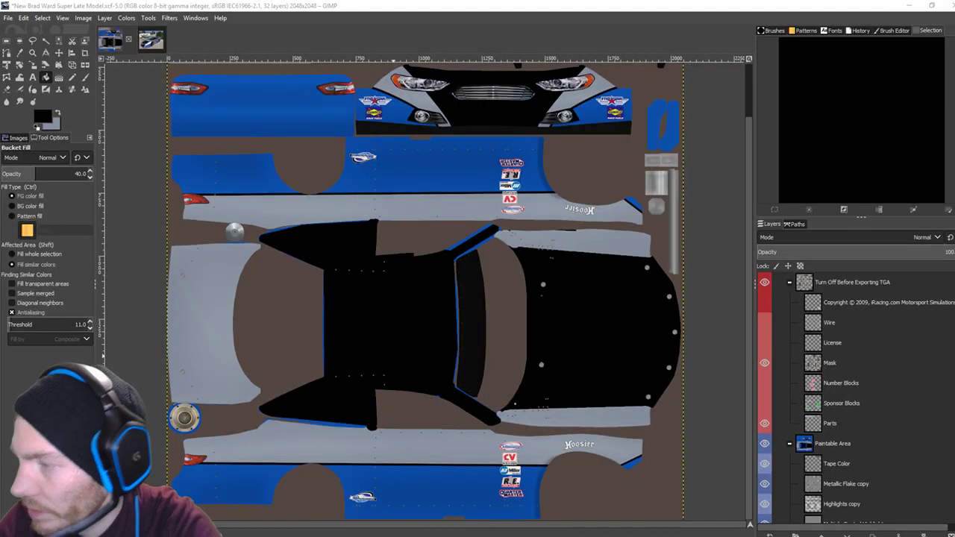
scroll(570, 347, up, 2)
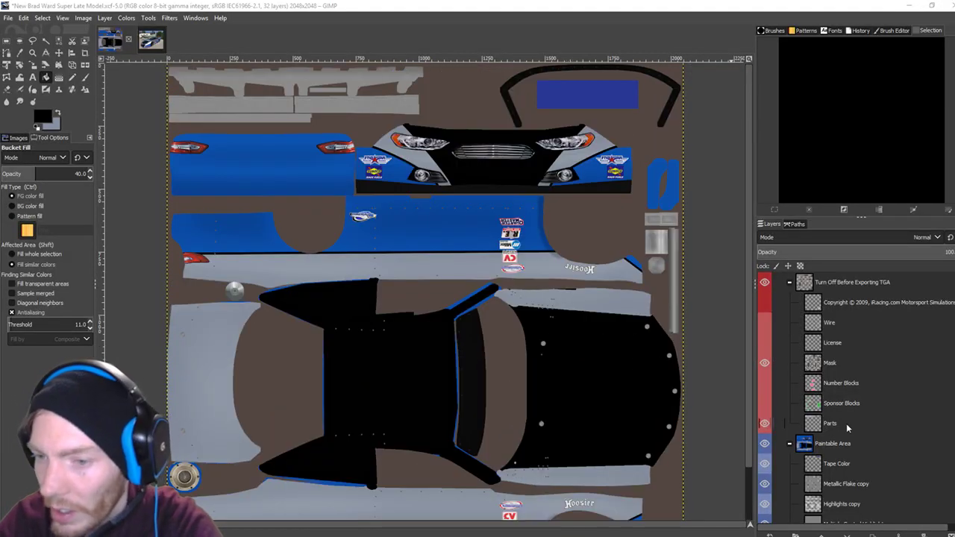
scroll(846, 423, down, 5)
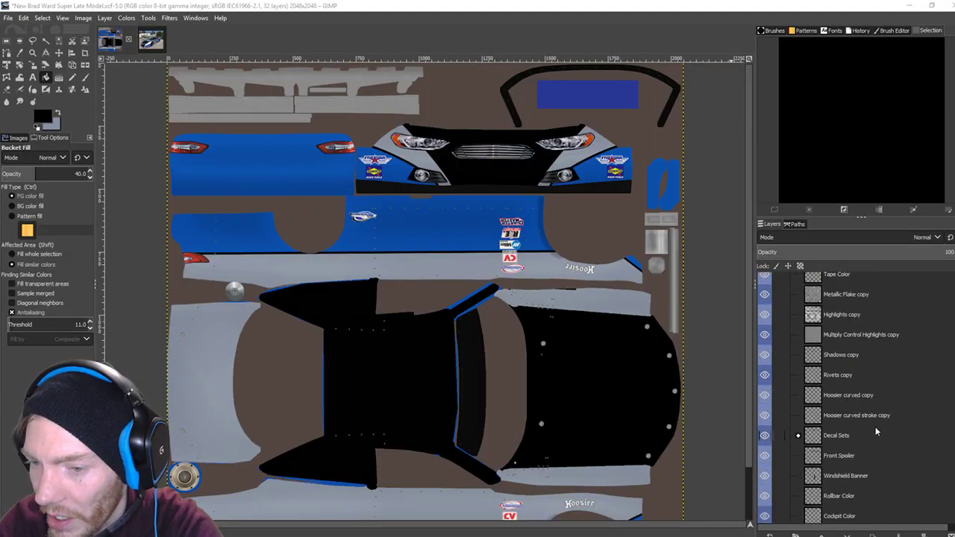
scroll(846, 403, up, 2)
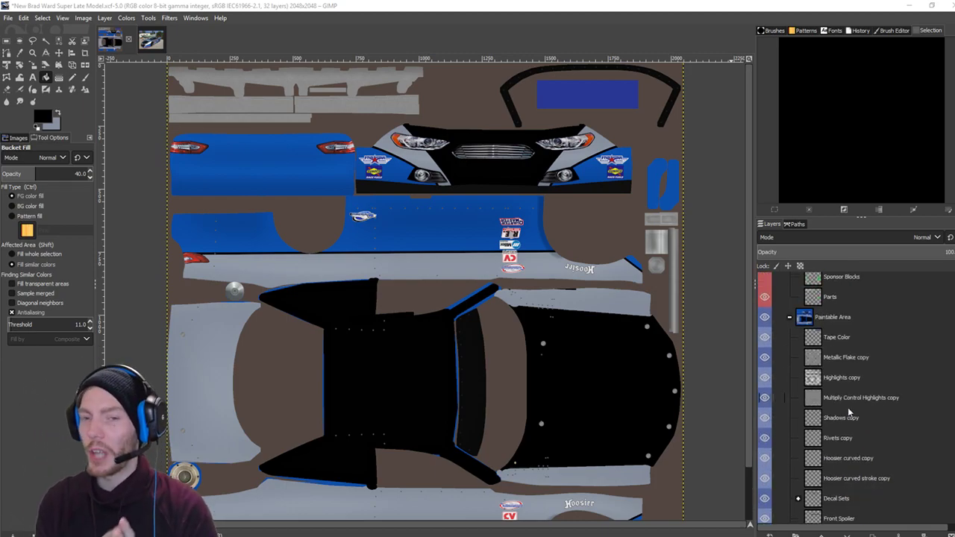
scroll(849, 413, down, 3)
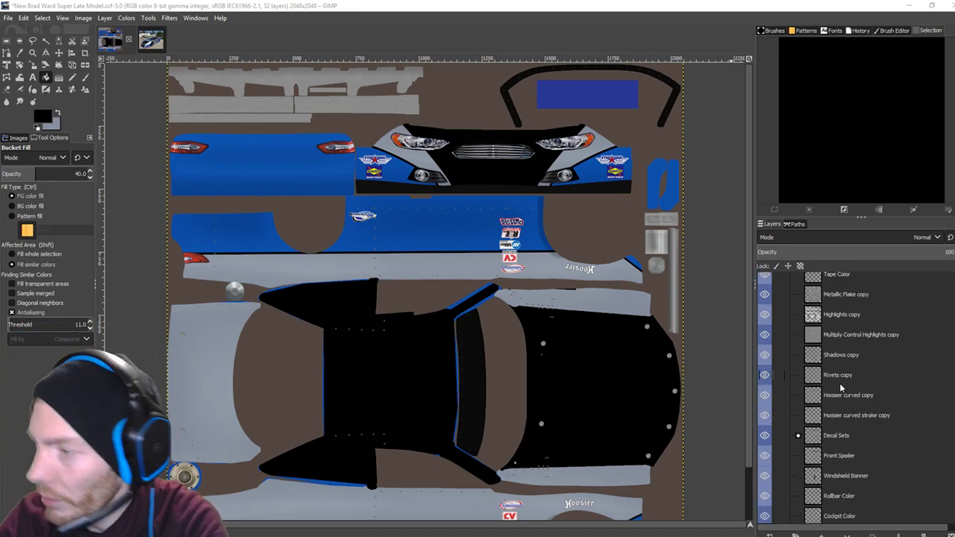
scroll(841, 387, up, 2)
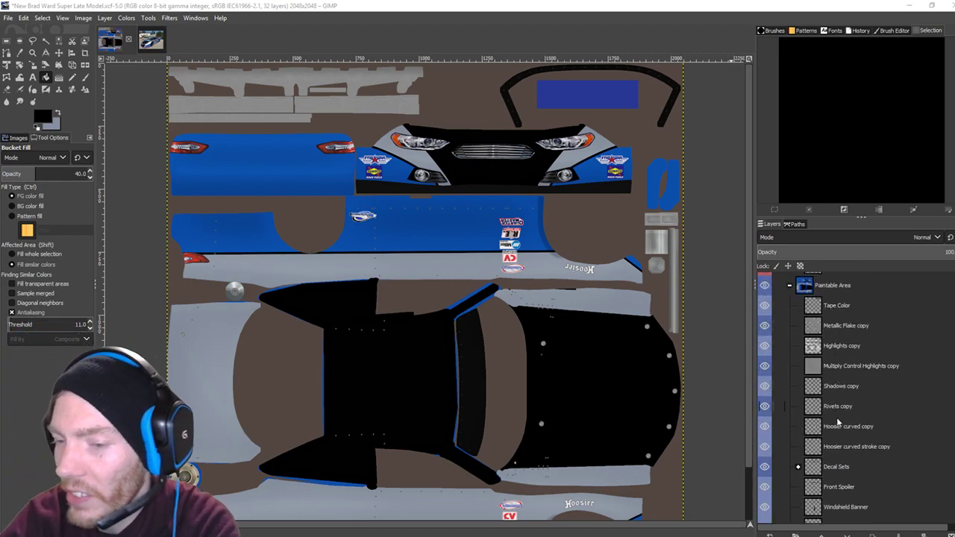
scroll(837, 418, down, 5)
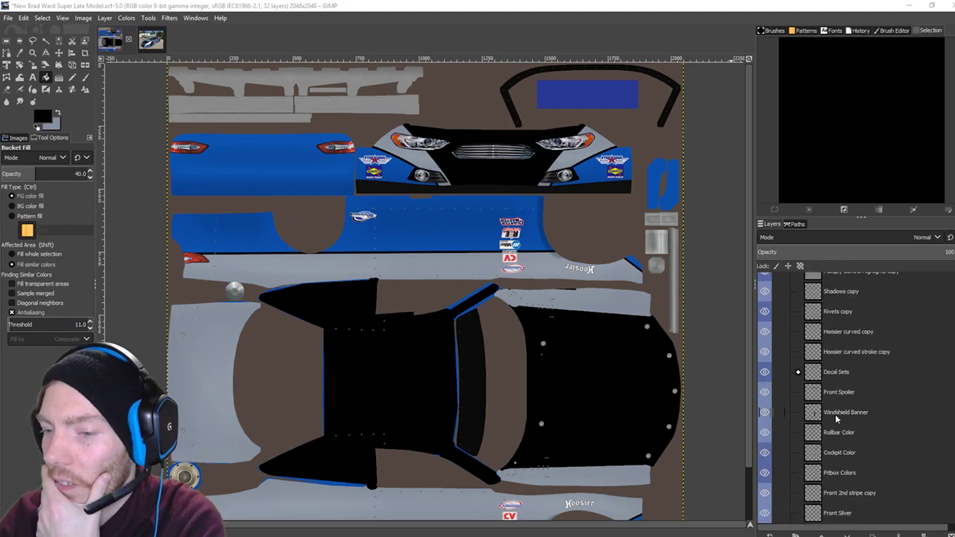
click(838, 399)
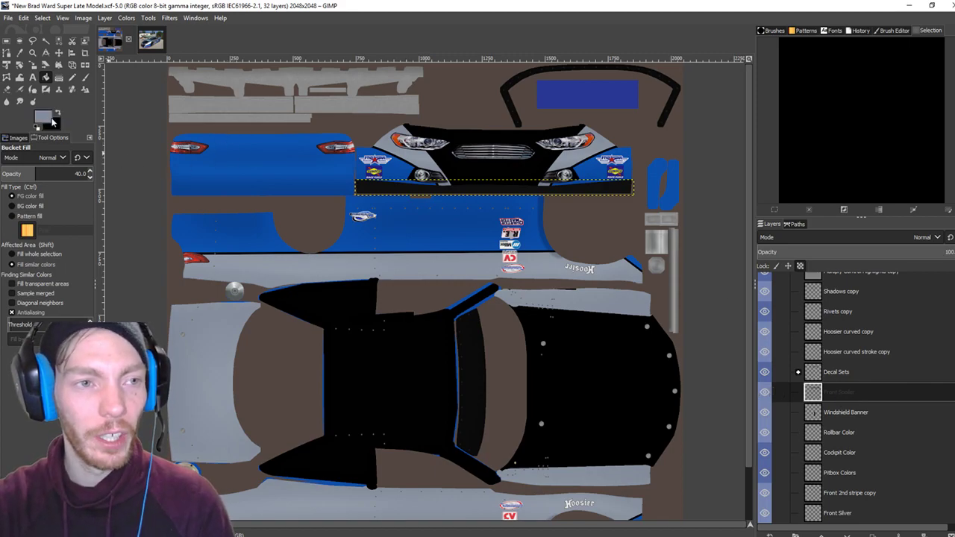
Set the foreground to the recent blue and paint the front spoiler strip with a size-90 Pencil.
click(43, 117)
click(194, 179)
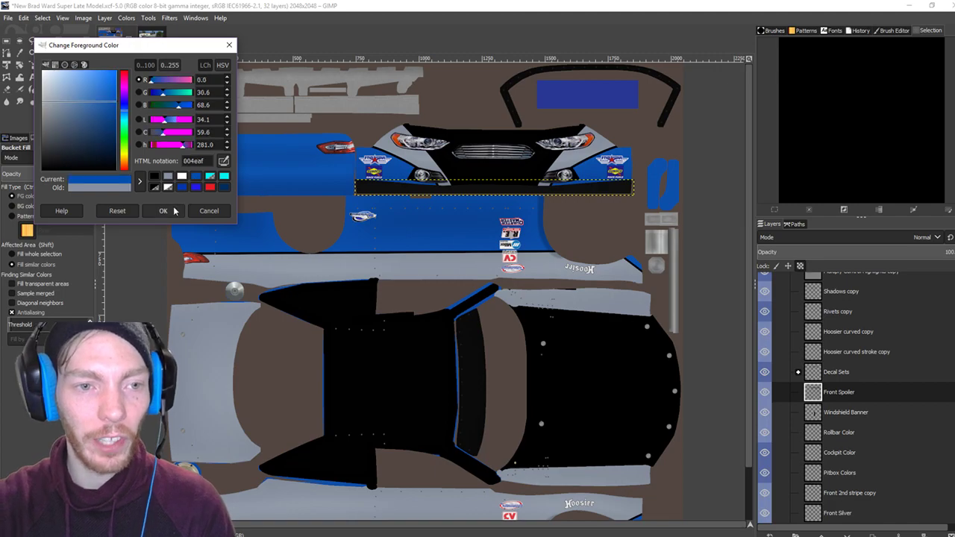
click(169, 212)
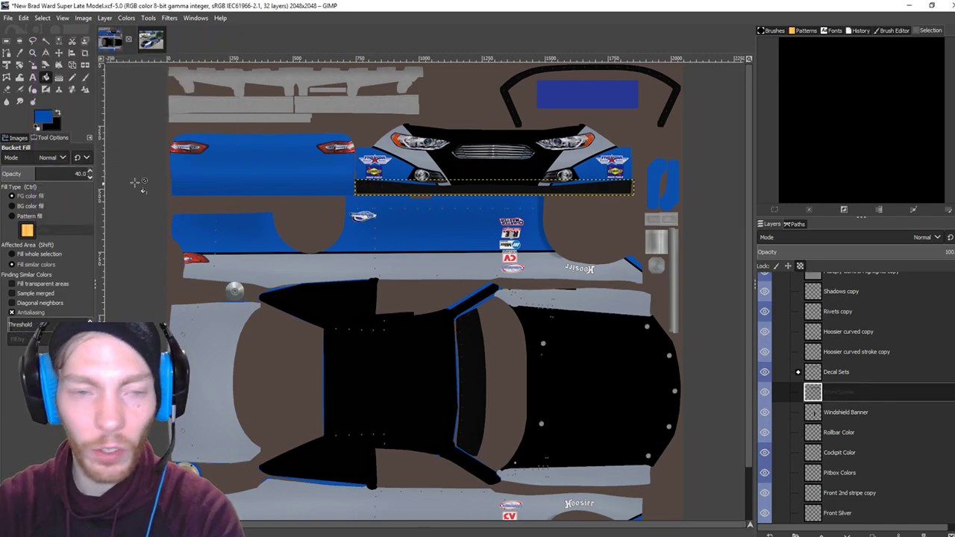
click(73, 77)
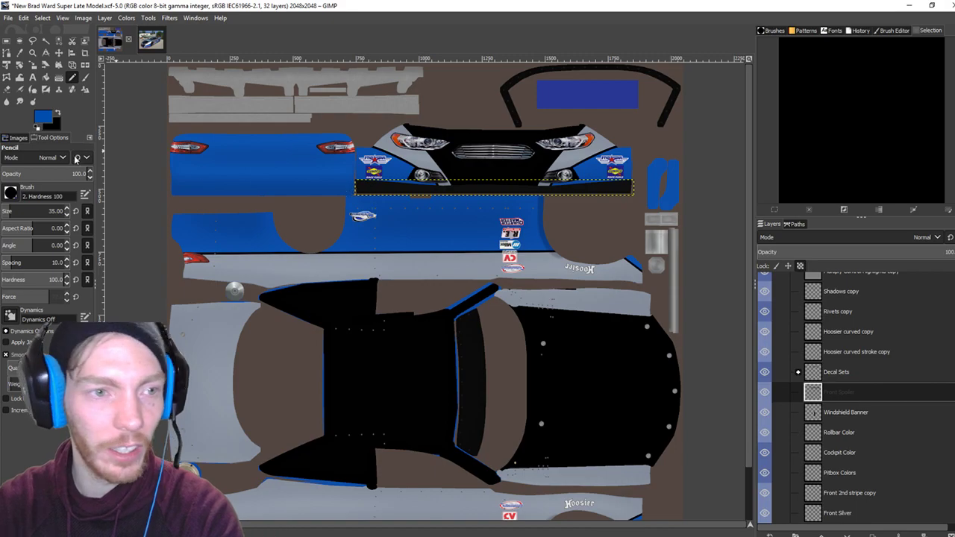
scroll(67, 213, up, 3)
scroll(67, 212, up, 20)
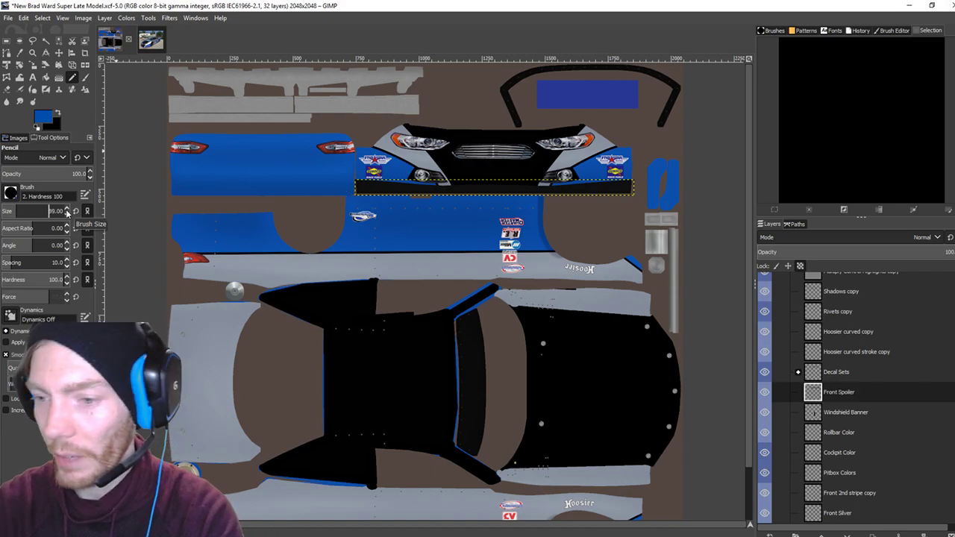
drag(446, 193, 640, 197)
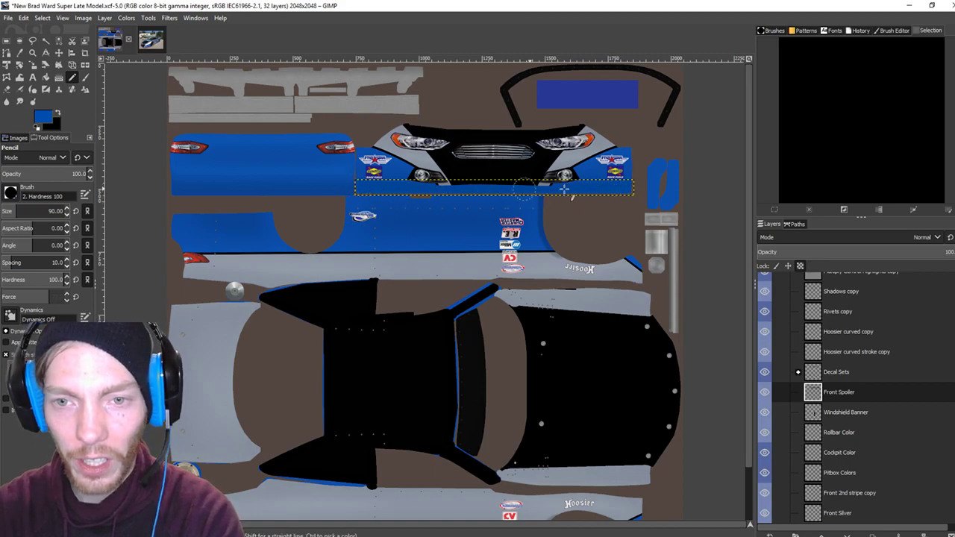
Check the reference photo, then export the paint as a TGA for iRacing.
click(152, 45)
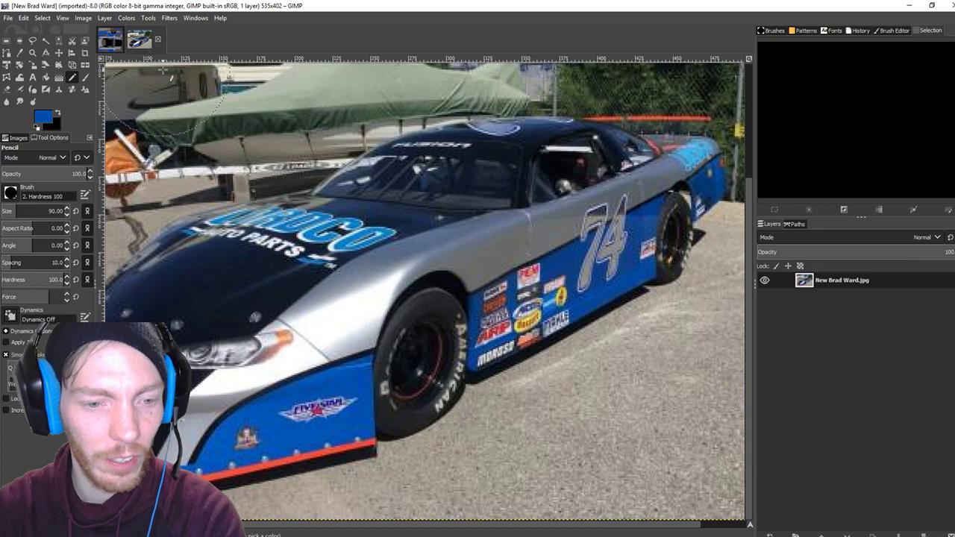
click(110, 40)
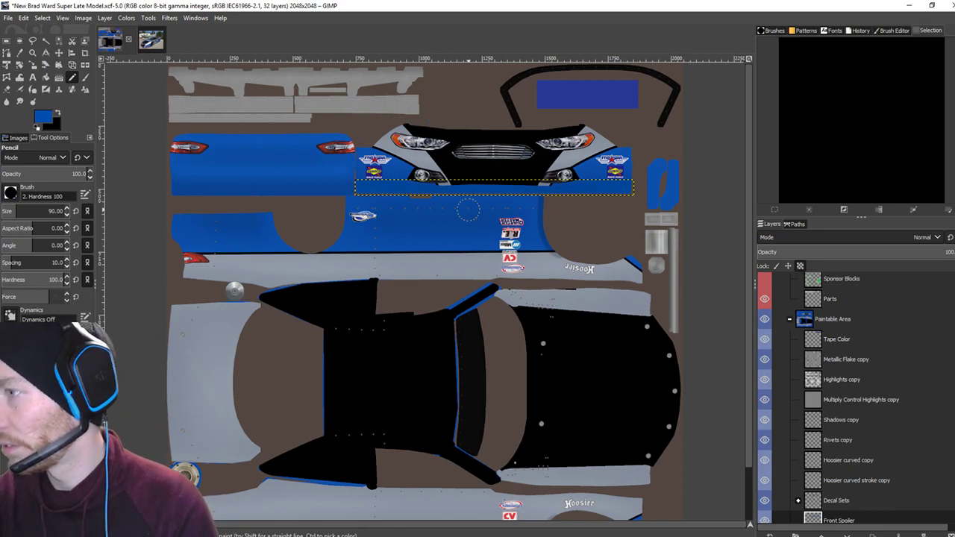
key(ctrl+e)
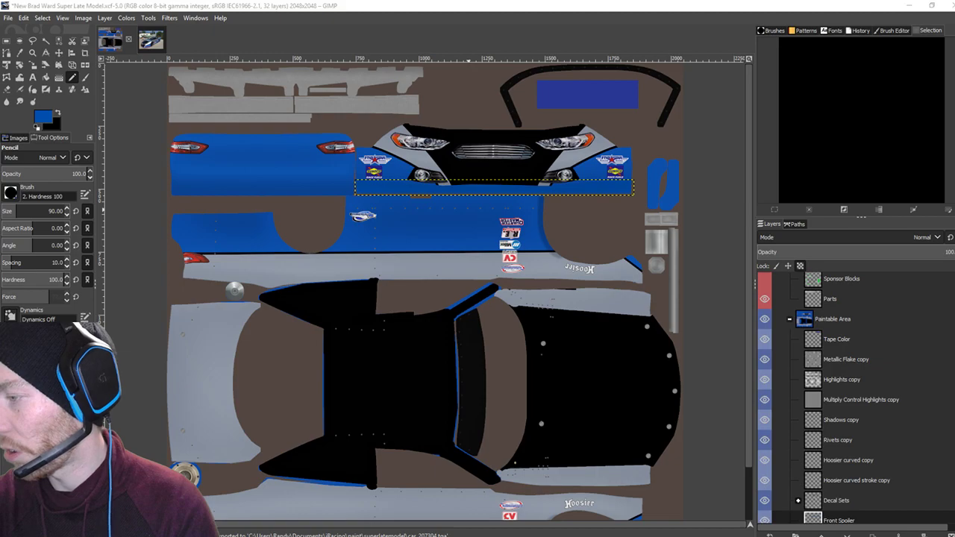
key(alt+Tab)
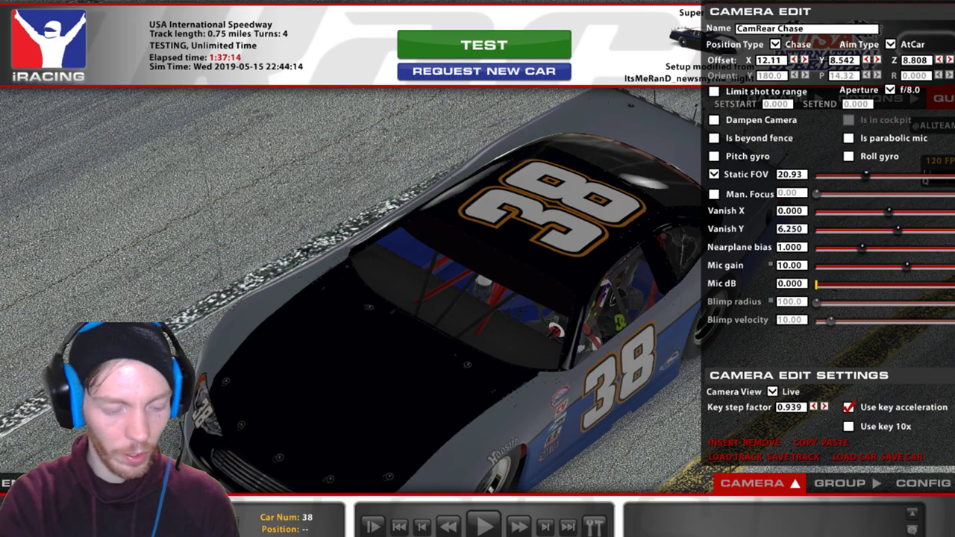
Reload textures with Ctrl+R, lower the camera to view the blue spoiler, then return to GIMP.
key(ctrl+r)
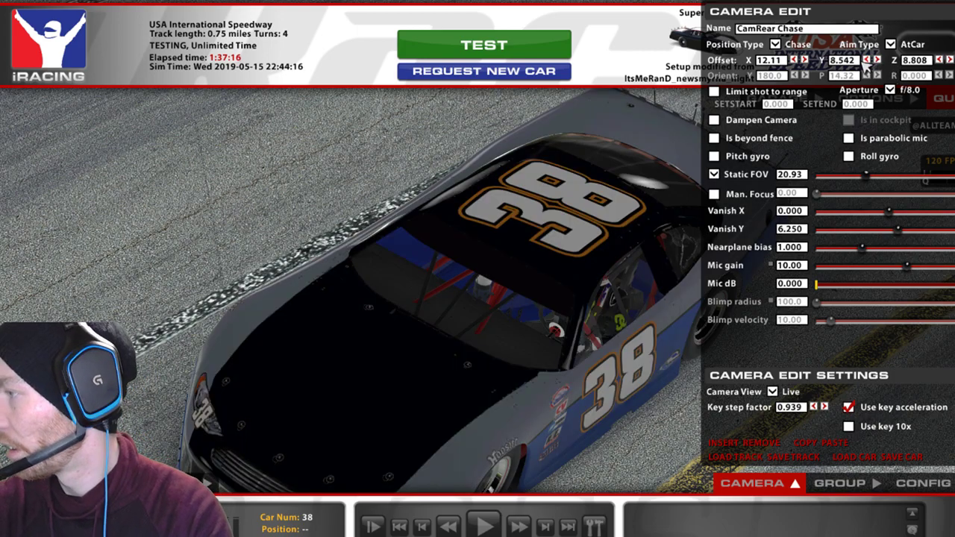
click(869, 60)
click(940, 60)
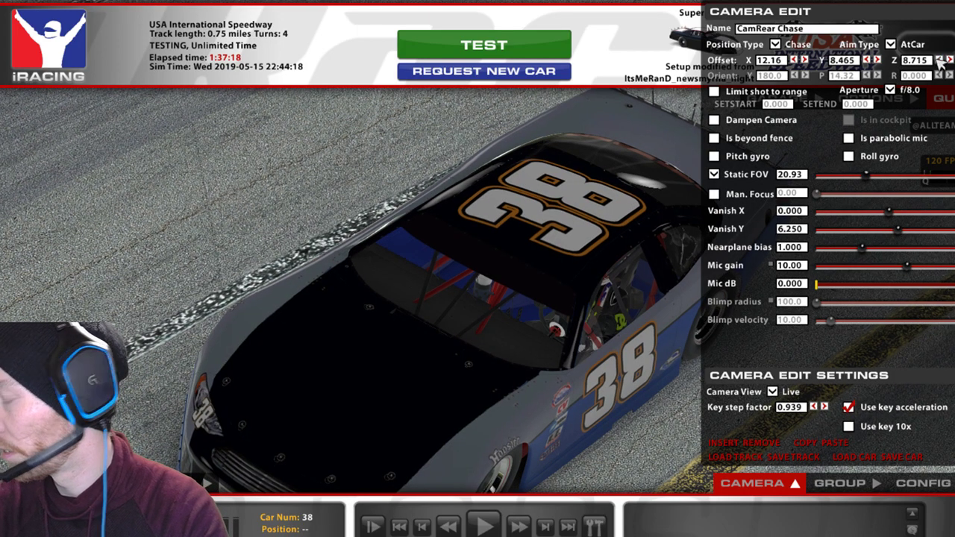
key(space)
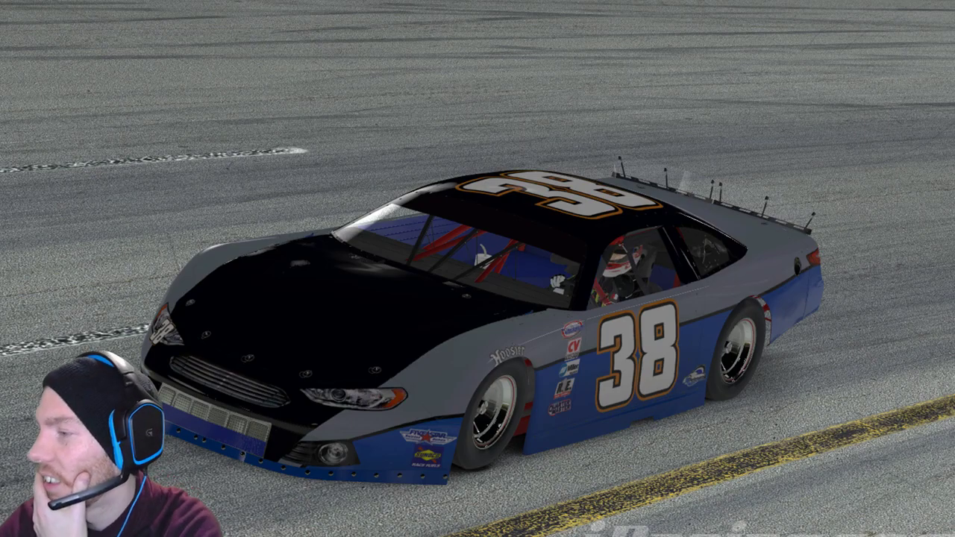
mouse_move(942, 464)
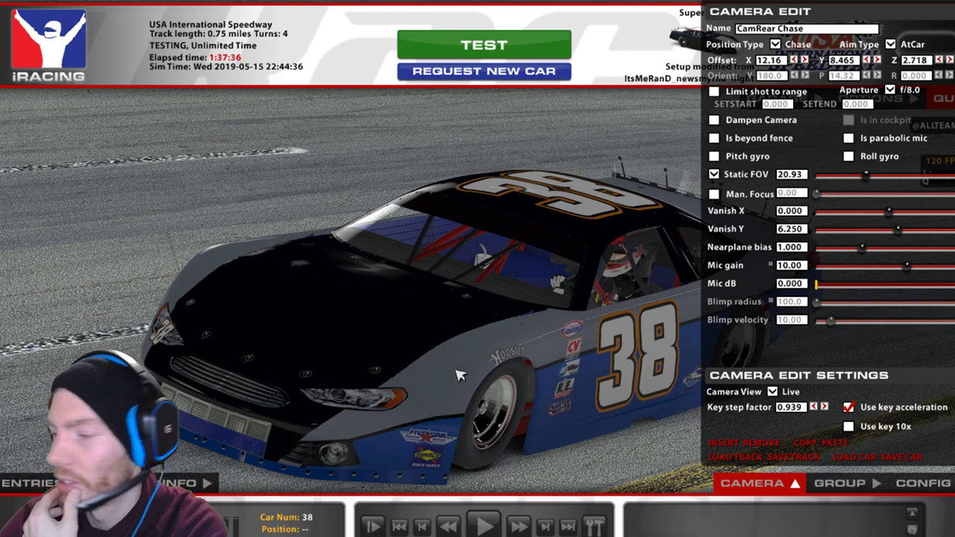
key(alt+Tab)
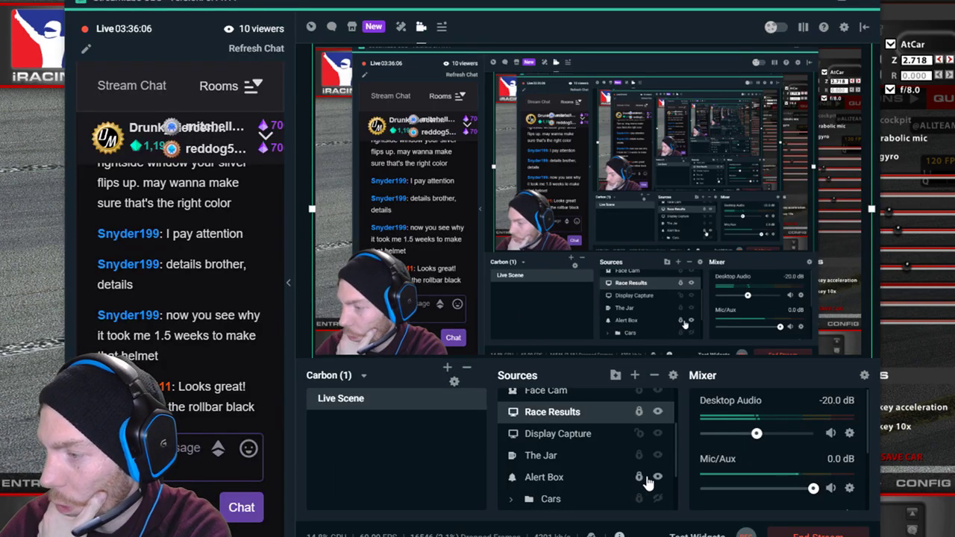
key(alt+Tab)
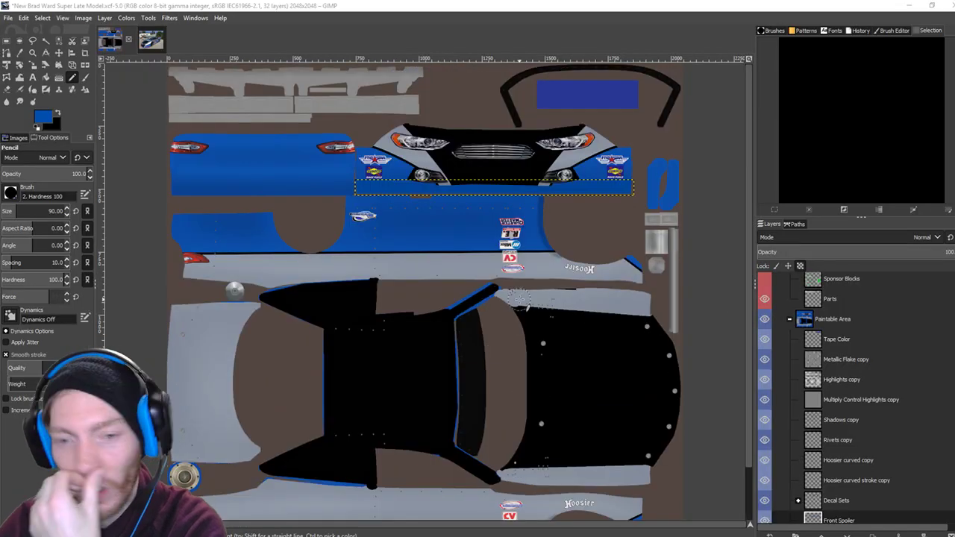
Make Rollbar Color the active layer with the colour swatches in view.
scroll(851, 403, down, 1)
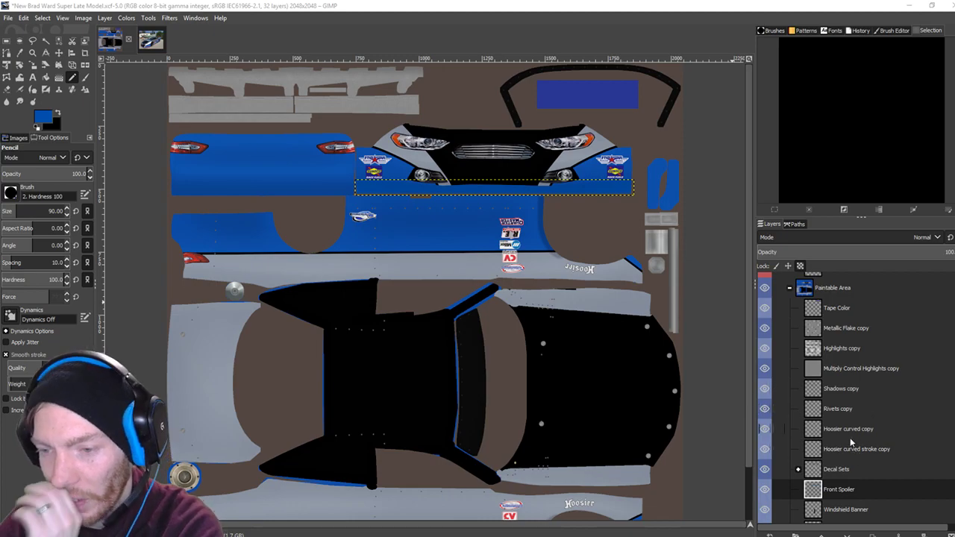
scroll(850, 444, down, 2)
scroll(850, 444, down, 1)
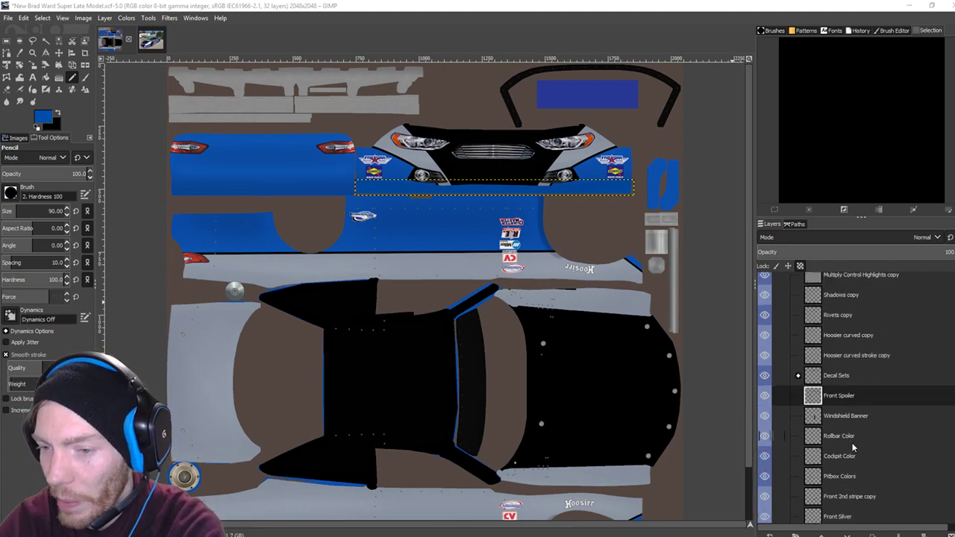
click(837, 439)
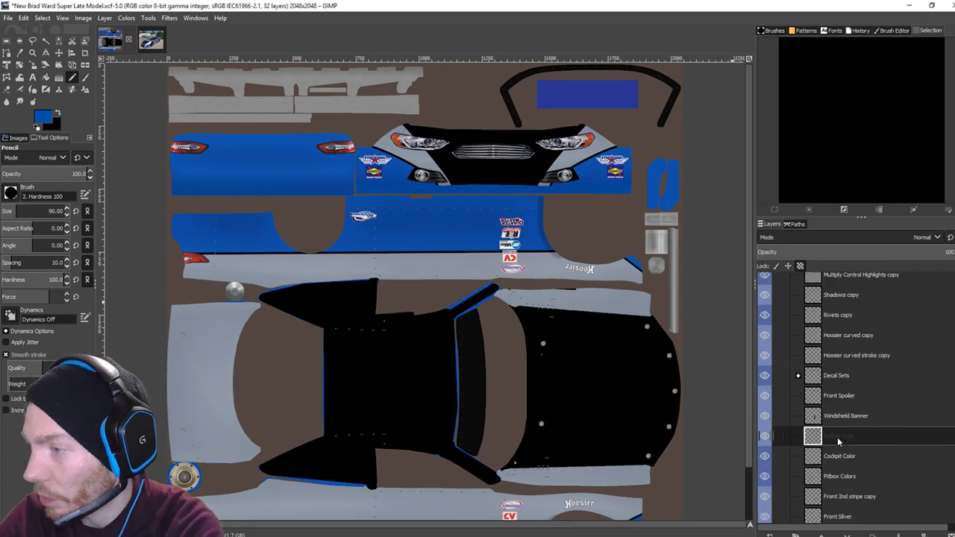
scroll(367, 375, down, 2)
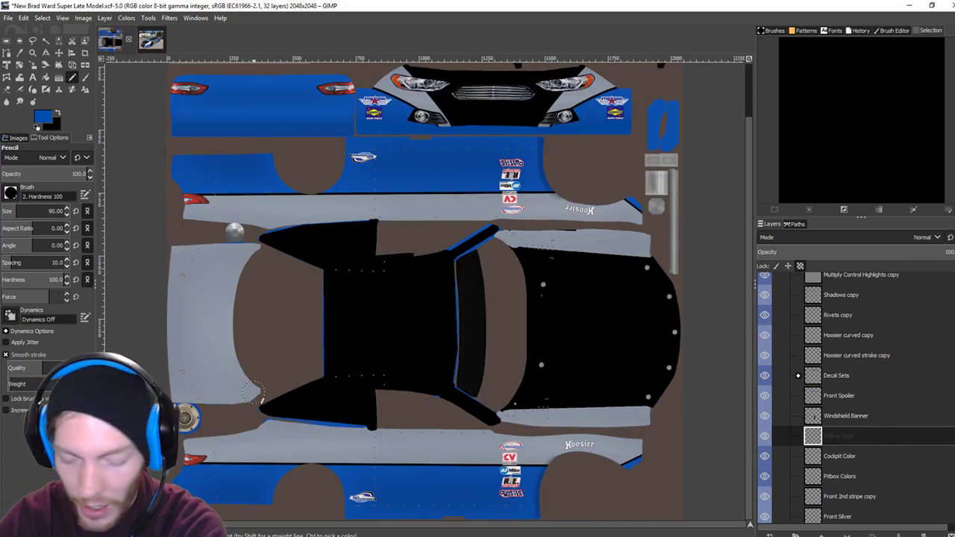
scroll(254, 394, up, 5)
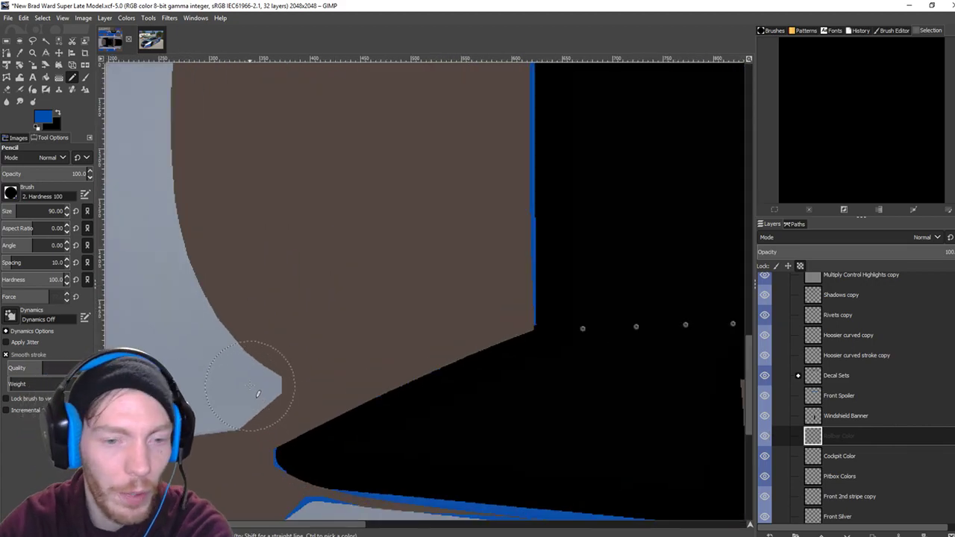
drag(256, 395, 417, 250)
scroll(417, 250, down, 10)
scroll(417, 251, left, 8)
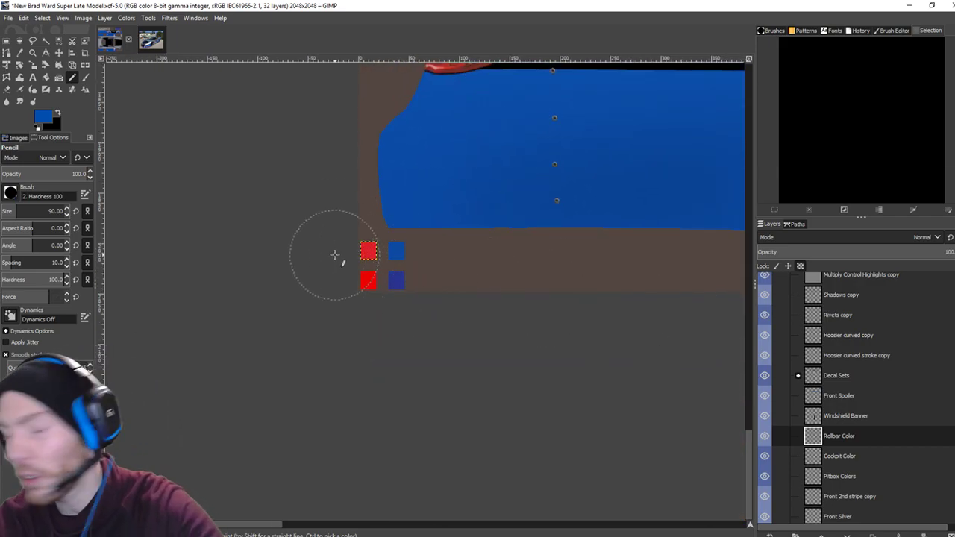
click(857, 439)
click(849, 457)
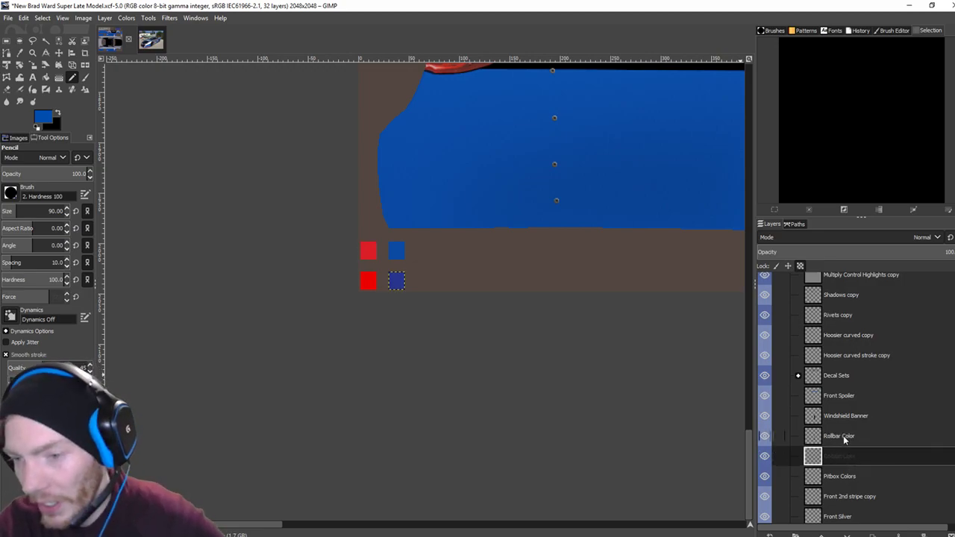
click(848, 439)
Swap to black and pencil over the red rollbar swatch.
key(x)
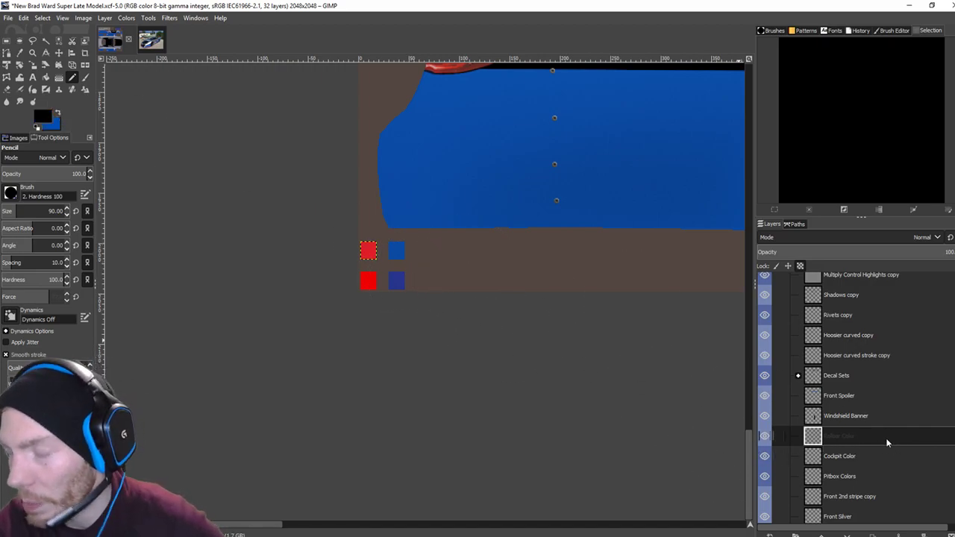
scroll(354, 263, up, 2)
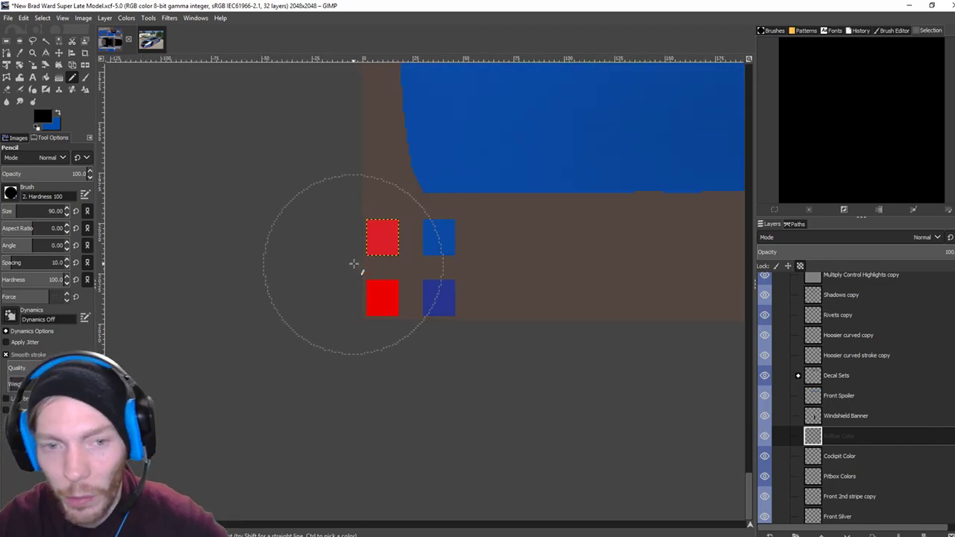
click(383, 224)
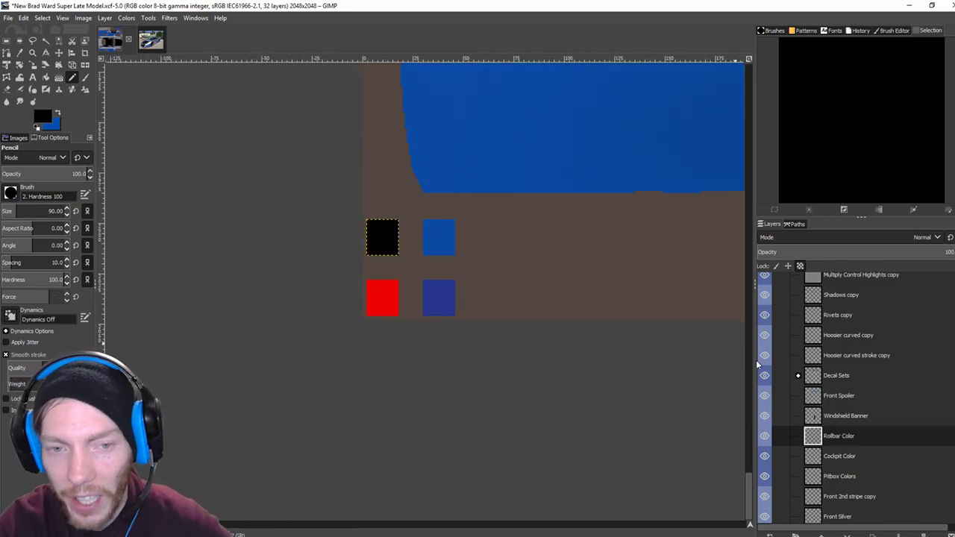
key(minus)
key(minus)
key(minus)
key(minus)
key(minus)
key(minus)
key(minus)
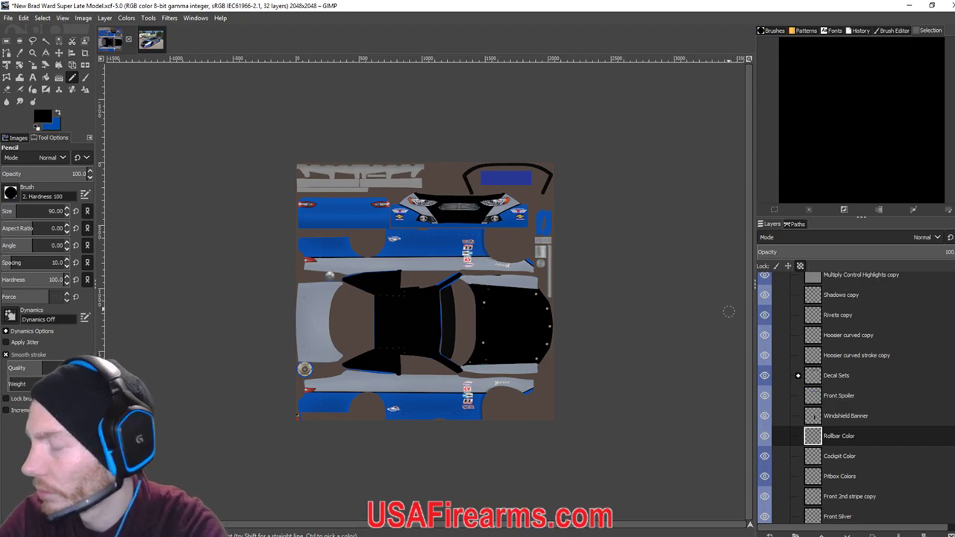
Export the TGA and inspect car 38's black rollbar in iRacing at a 19.99 static FOV.
key(ctrl+e)
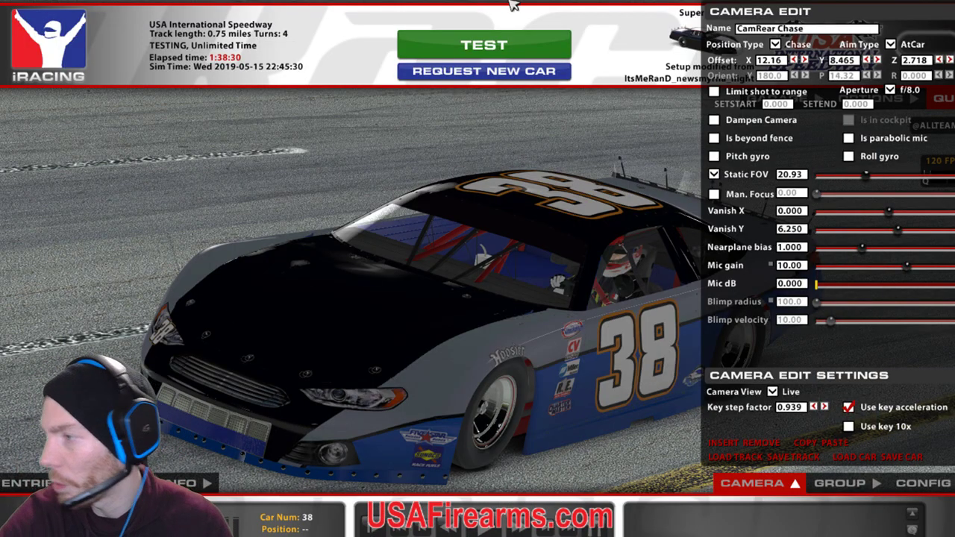
drag(865, 176, 853, 184)
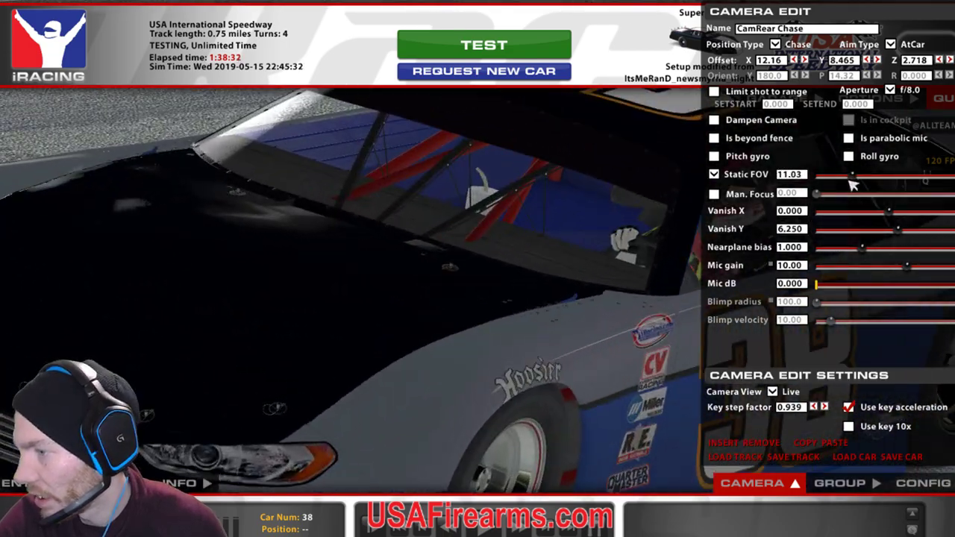
key(space)
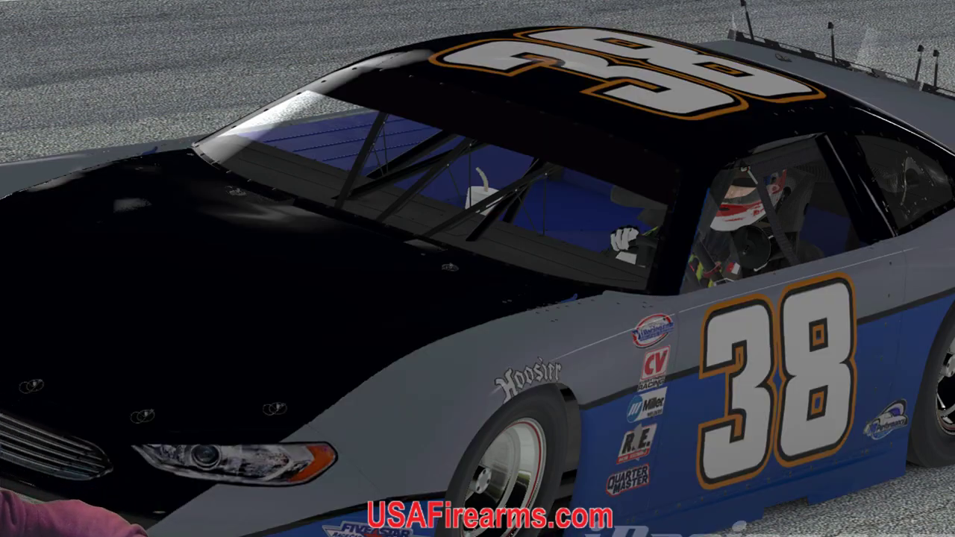
key(space)
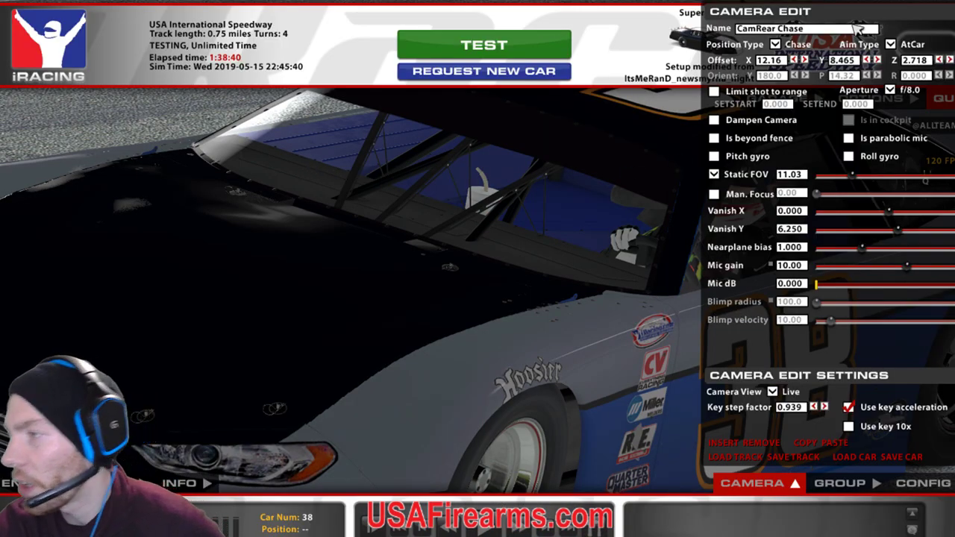
drag(856, 184, 866, 184)
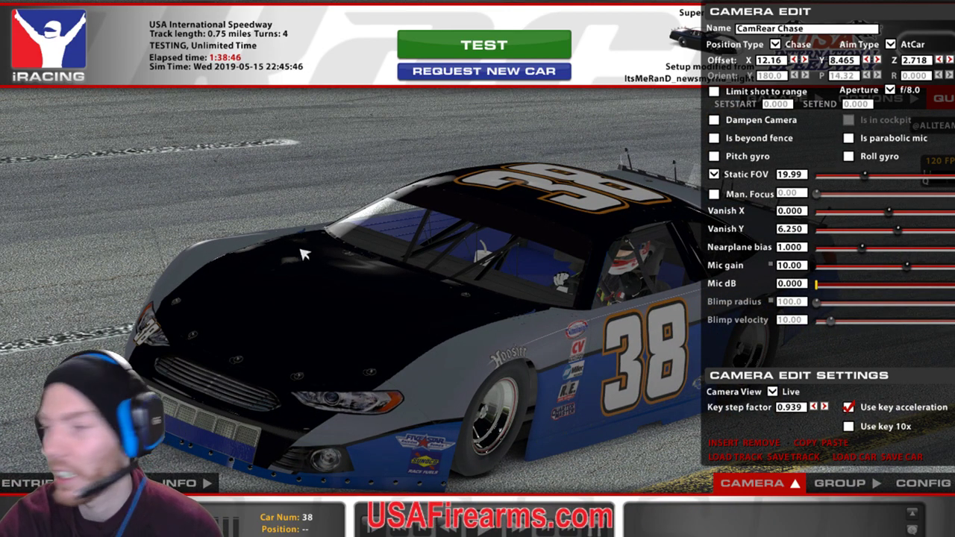
Bring Streamlabs OBS forward and switch the stream to the GIMP display.
mouse_move(343, 536)
click(345, 498)
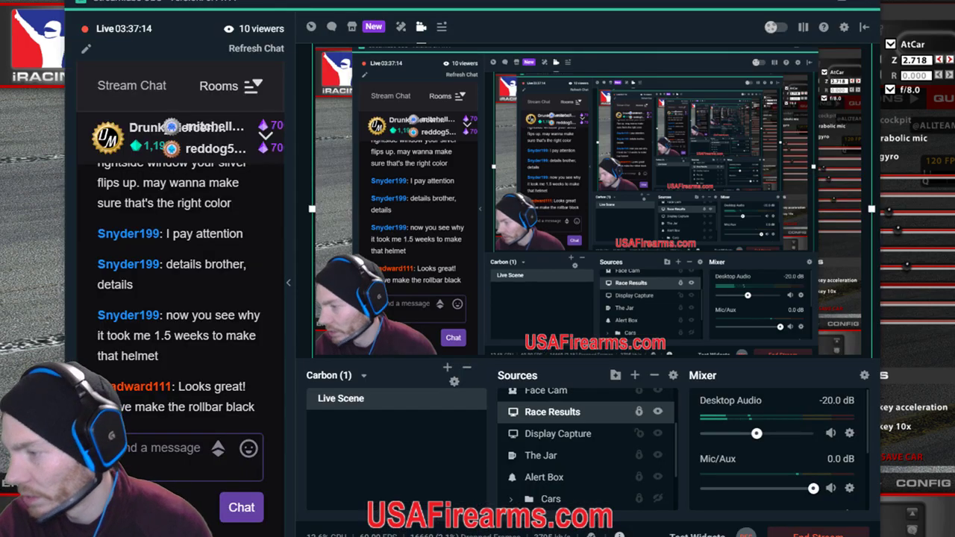
click(655, 434)
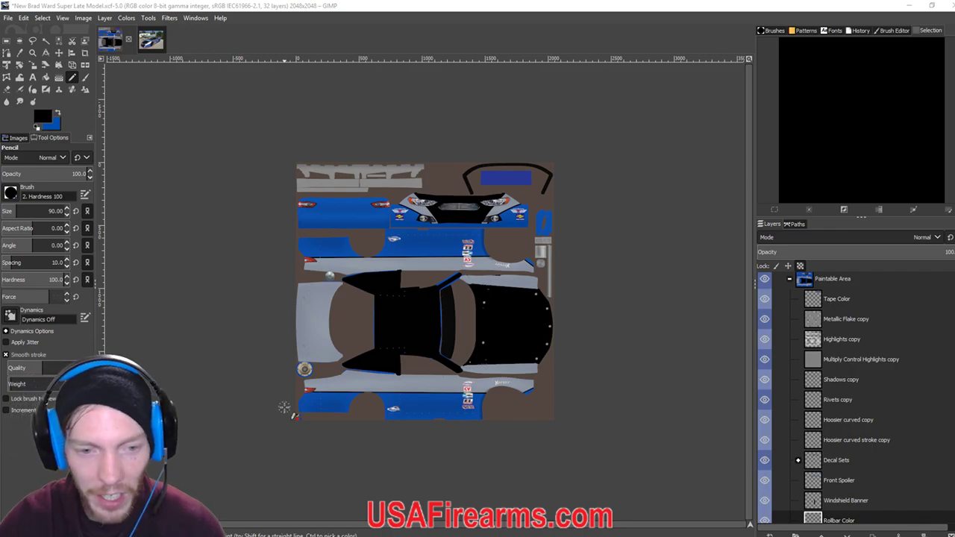
Paint the dark blue cockpit colour swatch black and re-export the paint as the car's TGA.
scroll(252, 456, up, 1)
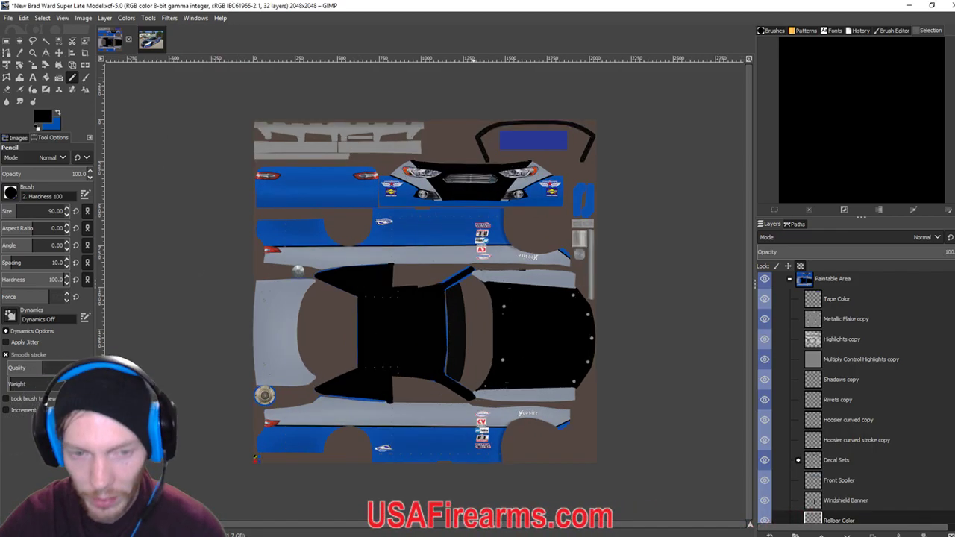
key(1)
scroll(320, 326, down, 5)
scroll(320, 327, left, 5)
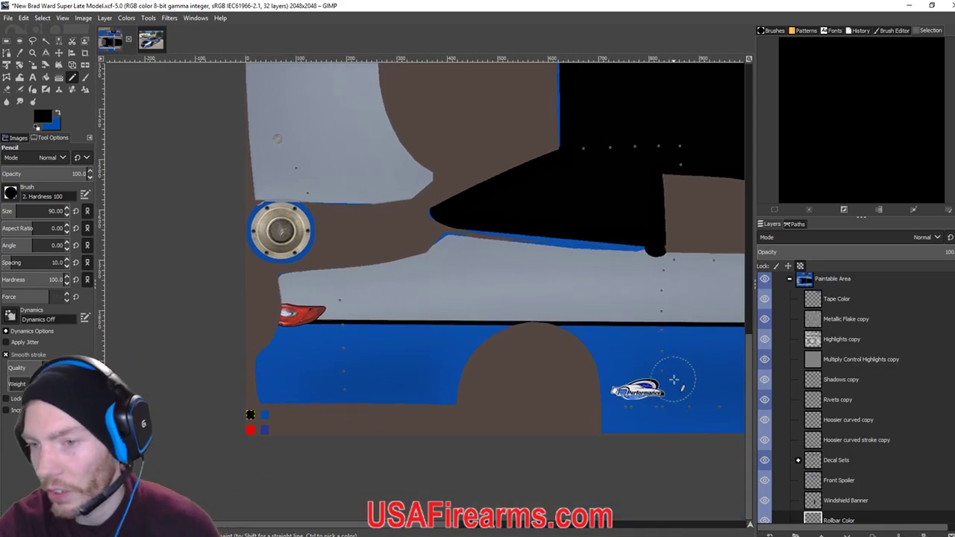
scroll(855, 487, down, 1)
scroll(854, 487, down, 1)
click(853, 485)
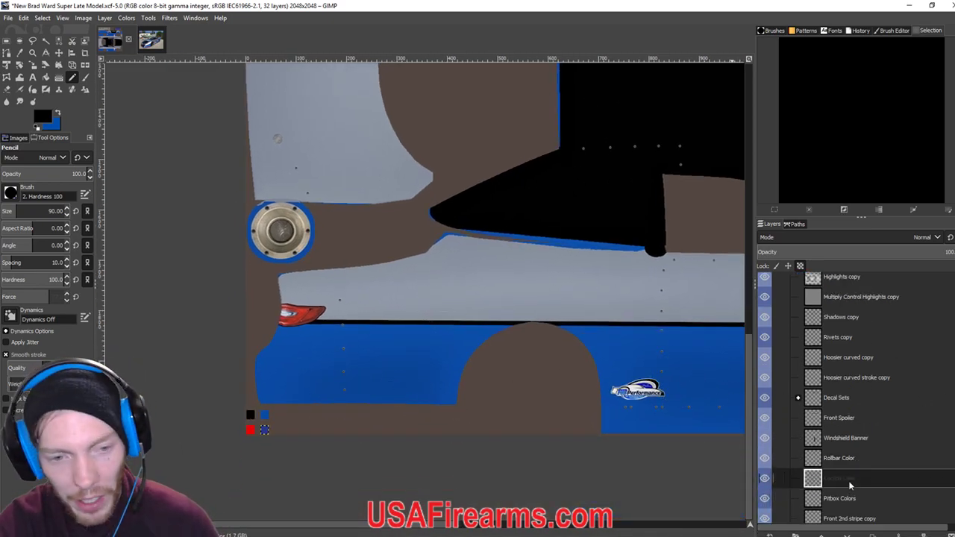
click(272, 444)
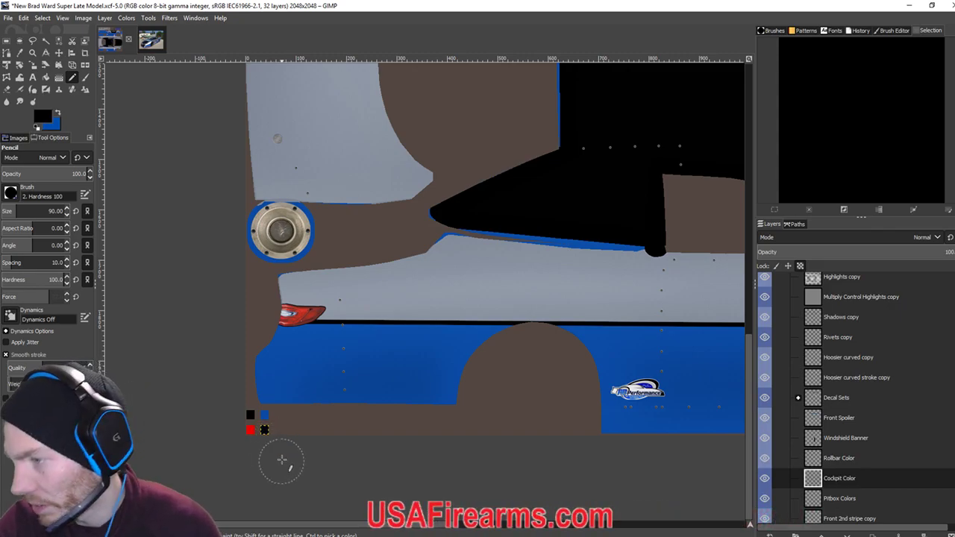
scroll(284, 456, up, 3)
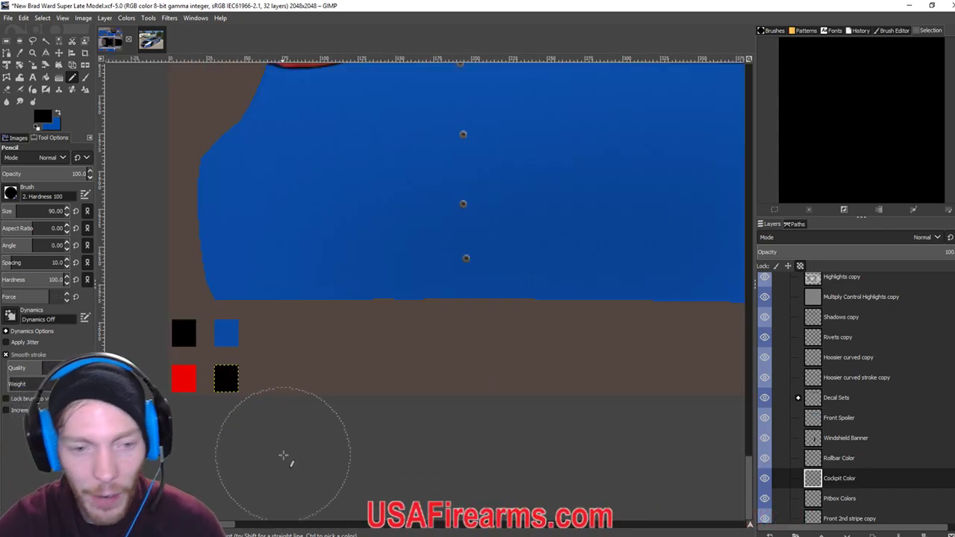
click(846, 461)
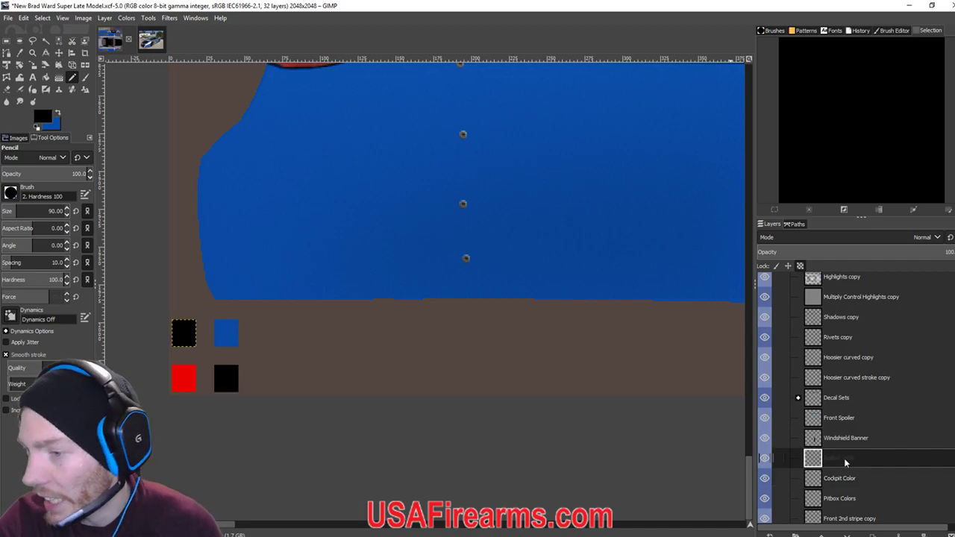
click(846, 478)
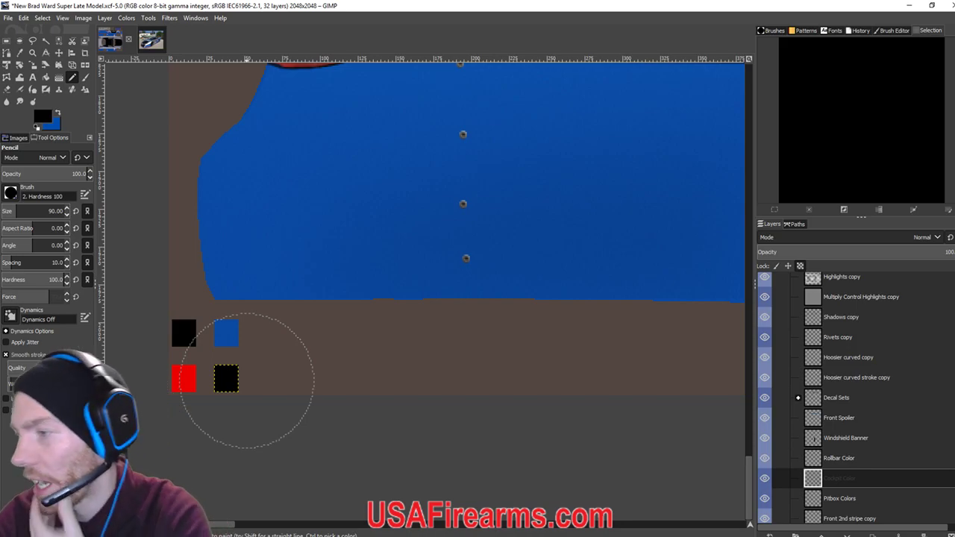
key(ctrl+e)
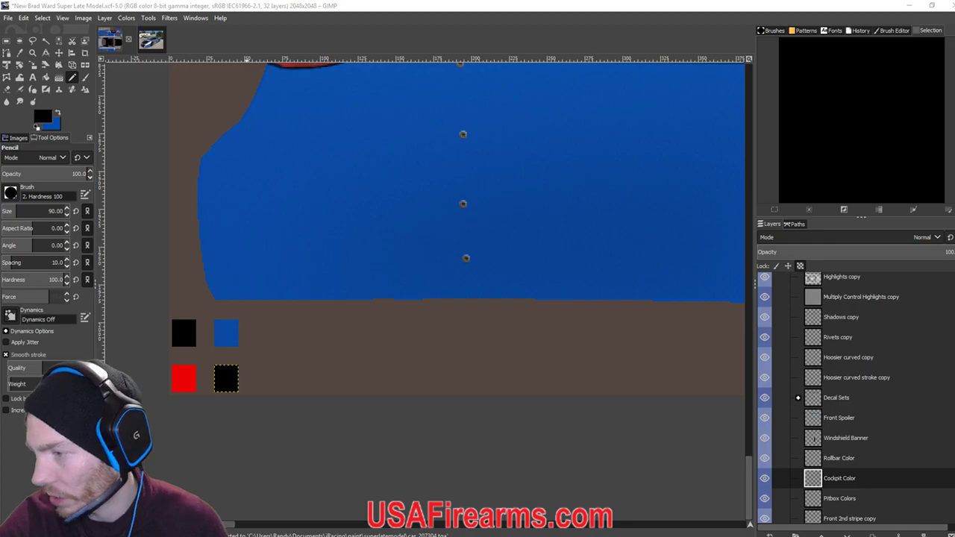
Reload car 38's textures in iRacing with Ctrl+R, then switch back to GIMP.
key(alt+Tab)
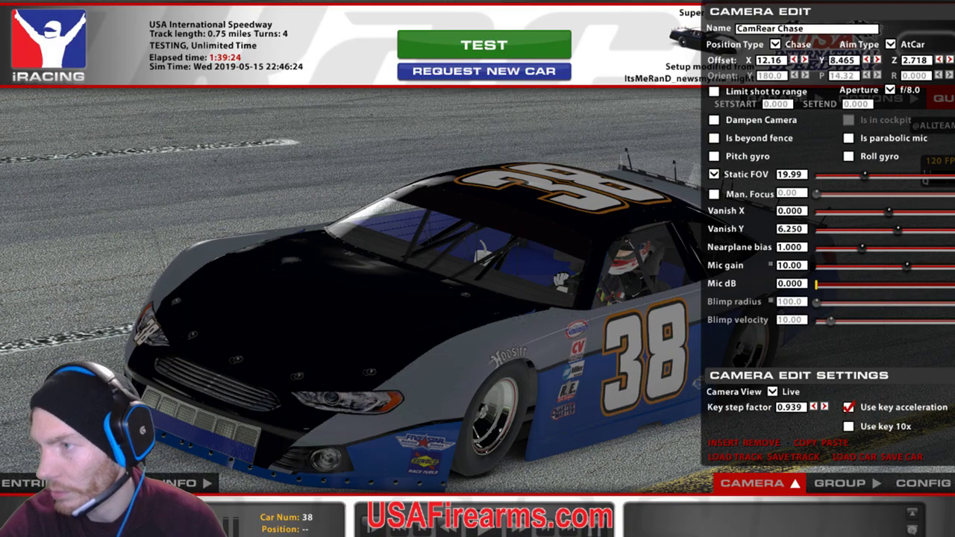
key(ctrl+r)
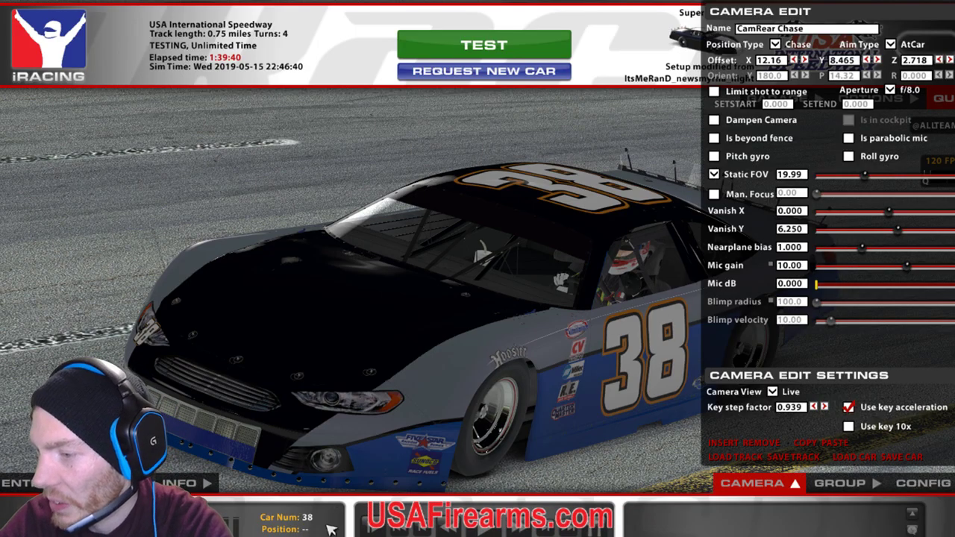
click(333, 526)
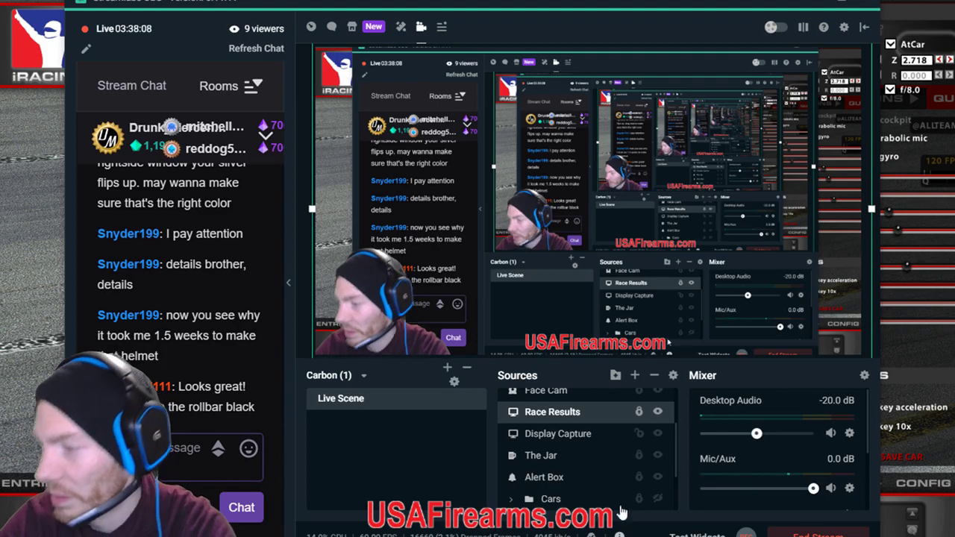
key(alt+Tab)
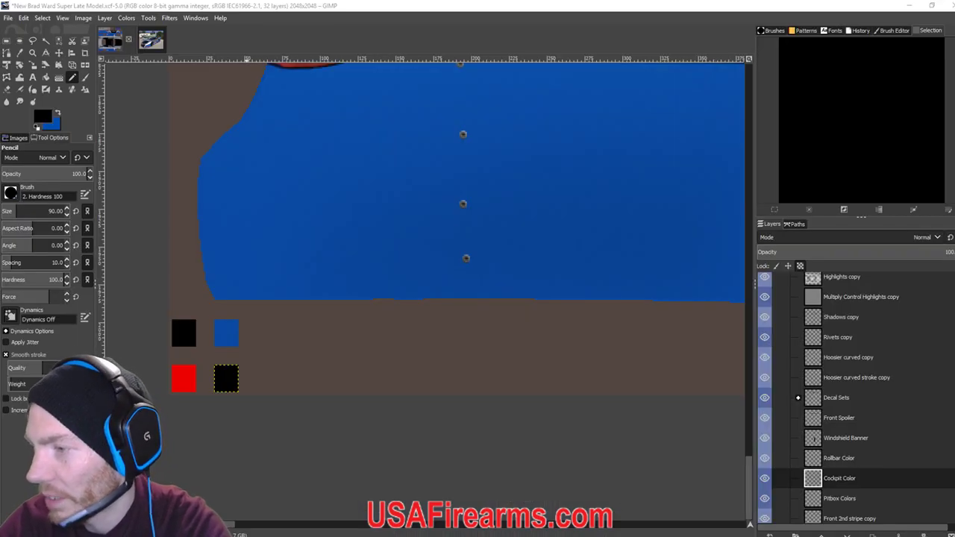
Expand Paintable Area, add a new layer group, and move it below Rivets copy.
scroll(491, 477, down, 2)
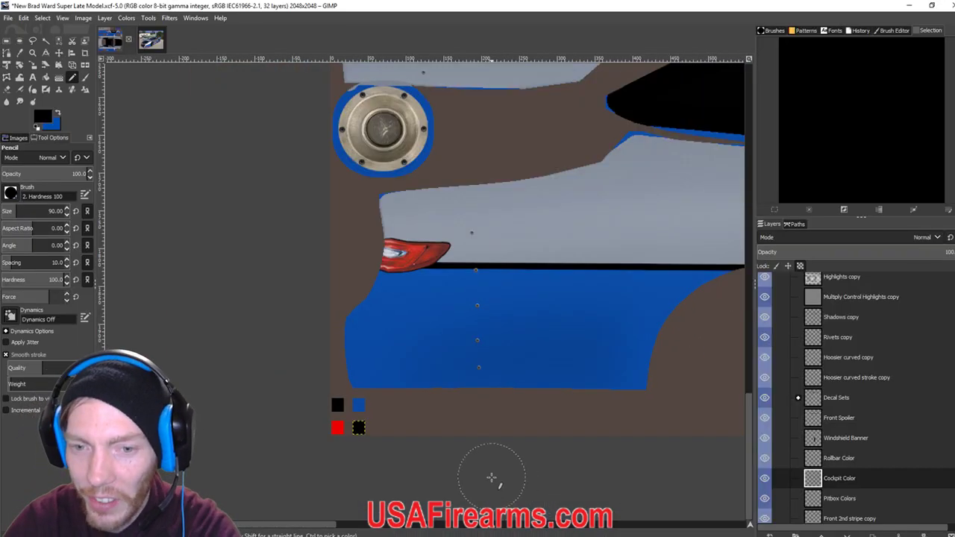
scroll(492, 478, down, 2)
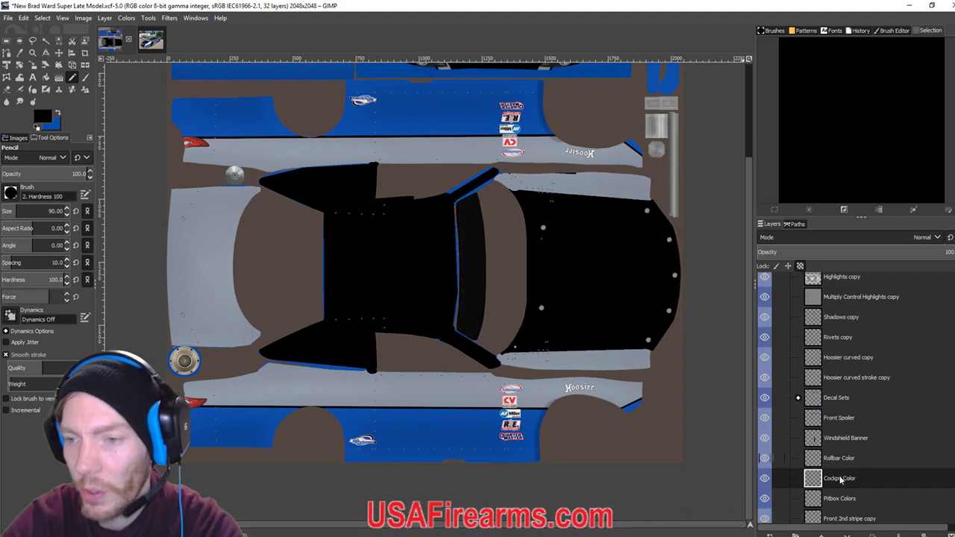
scroll(842, 445, up, 3)
click(788, 345)
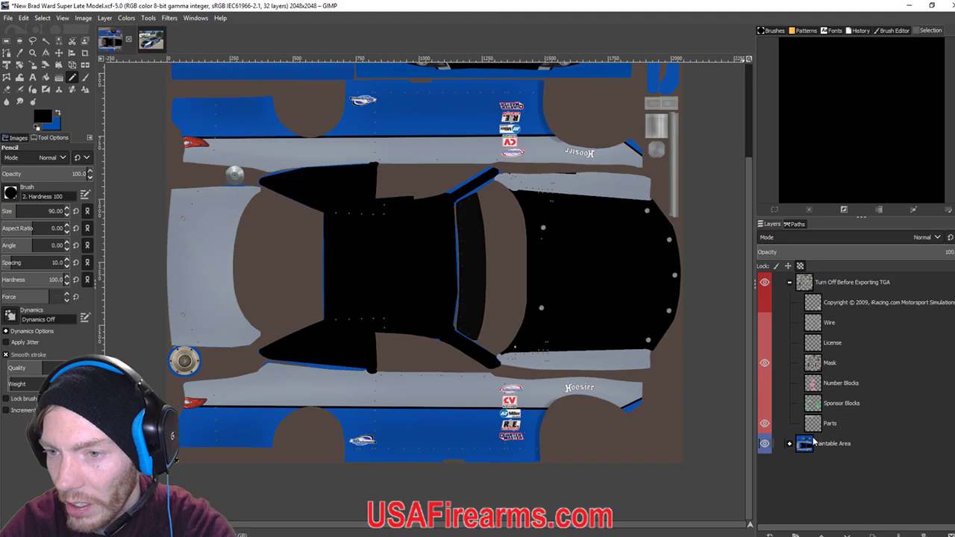
click(790, 443)
scroll(824, 478, down, 3)
drag(819, 368, 843, 409)
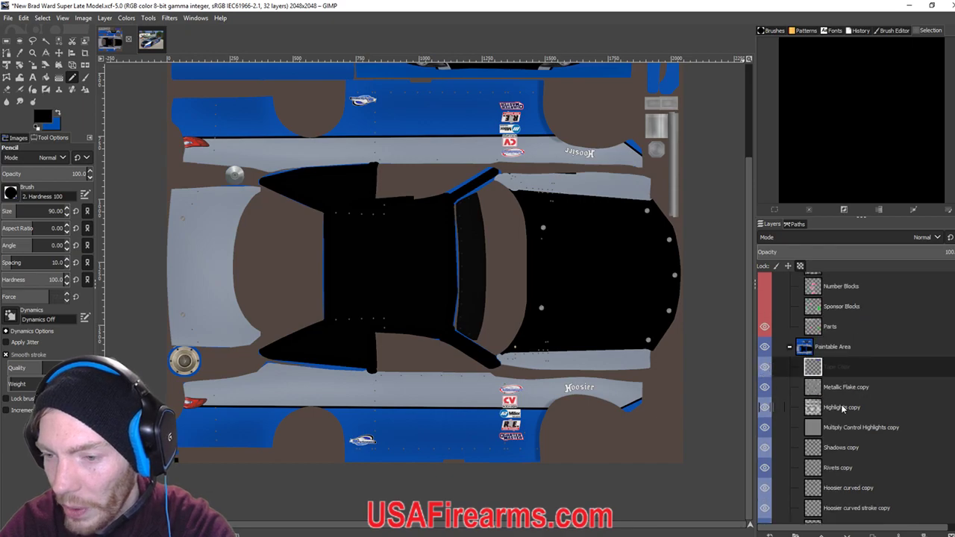
click(794, 534)
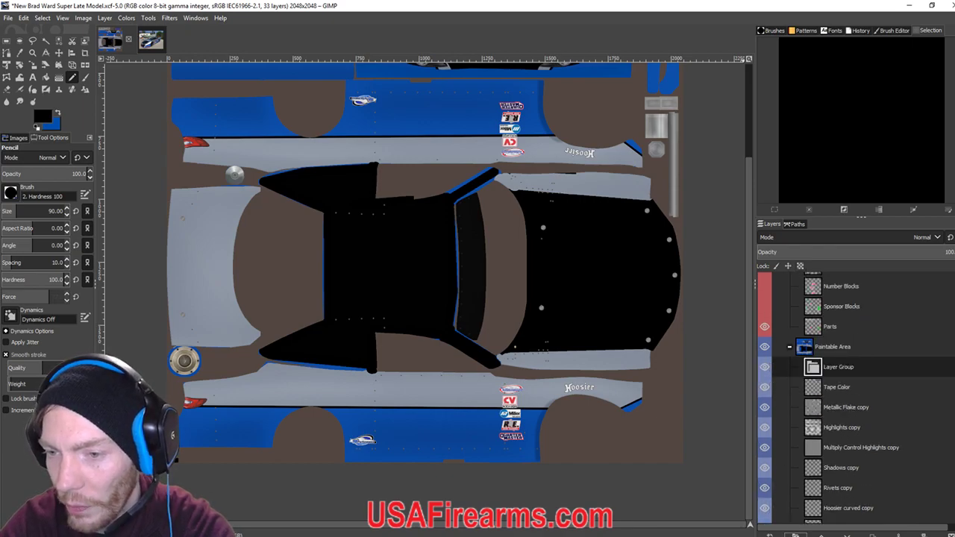
drag(820, 367, 836, 502)
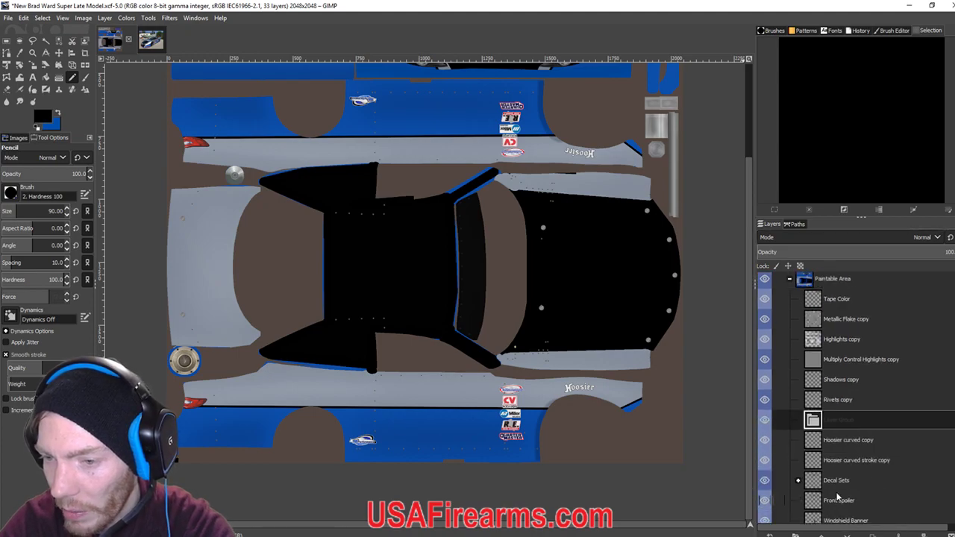
Move the layer group below Hoosier curved stroke copy and select the Hoosier curved copy layer.
click(150, 45)
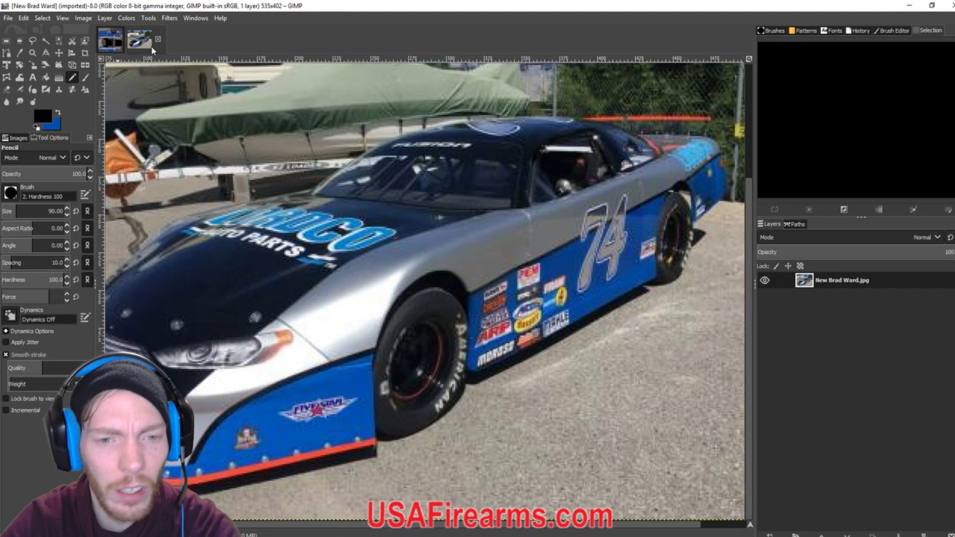
click(112, 45)
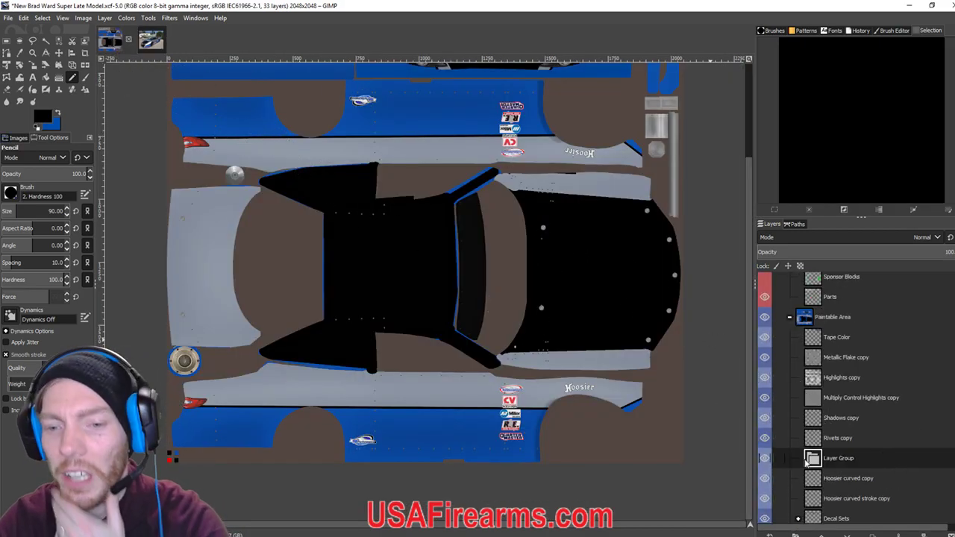
mouse_move(808, 461)
mouse_down()
mouse_move(820, 515)
mouse_move(817, 505)
mouse_up()
click(849, 480)
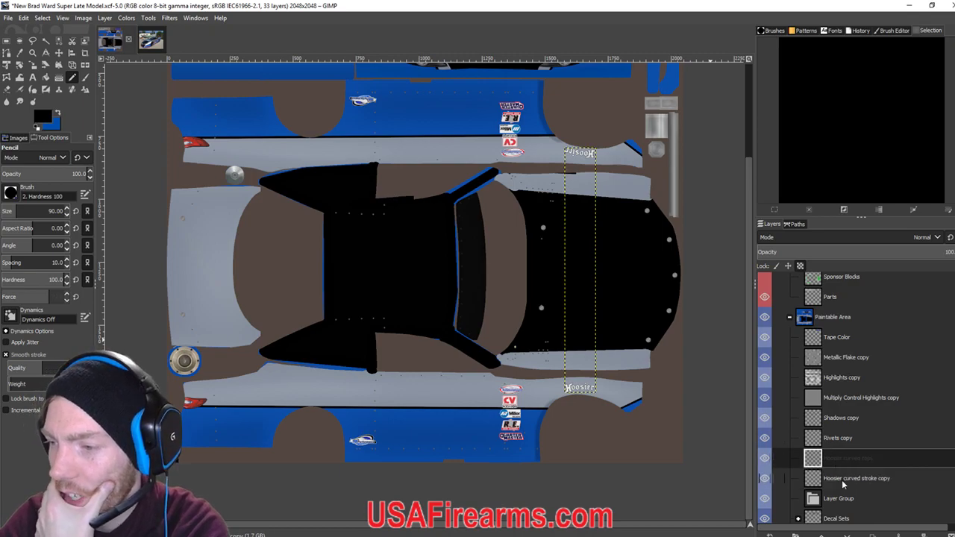
click(836, 457)
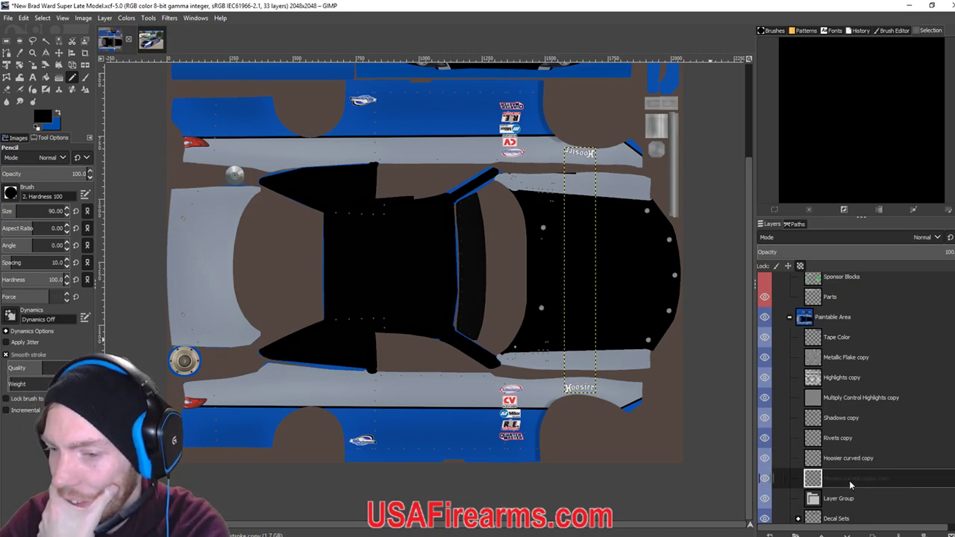
click(850, 481)
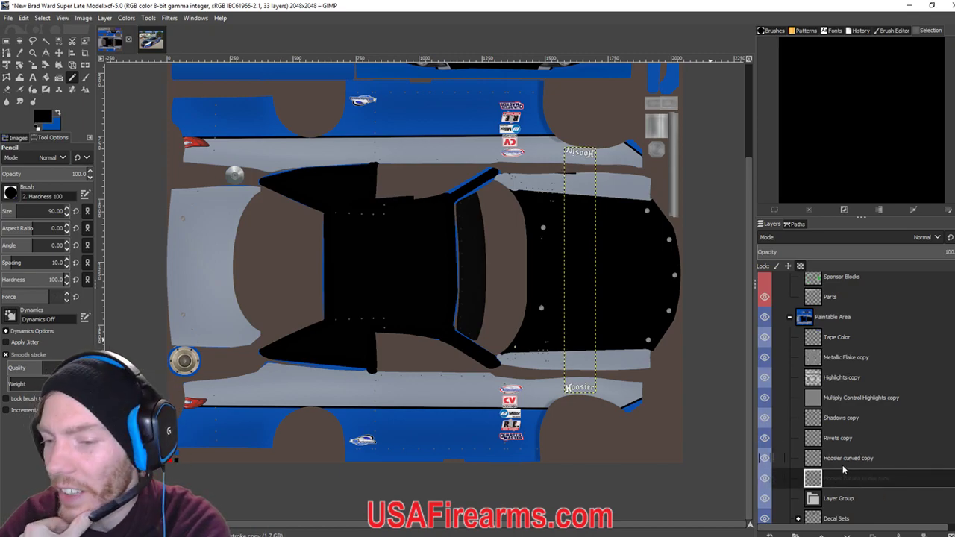
click(842, 467)
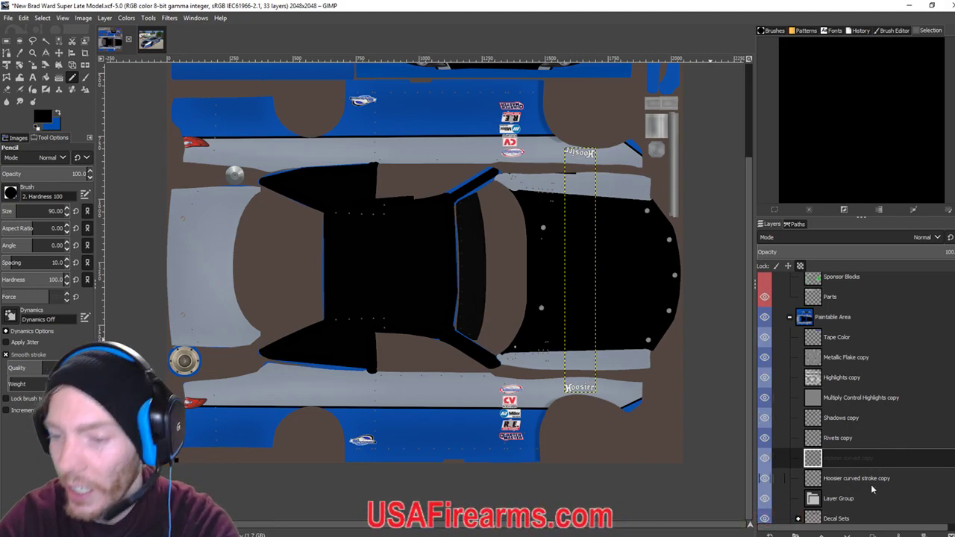
click(856, 485)
click(841, 465)
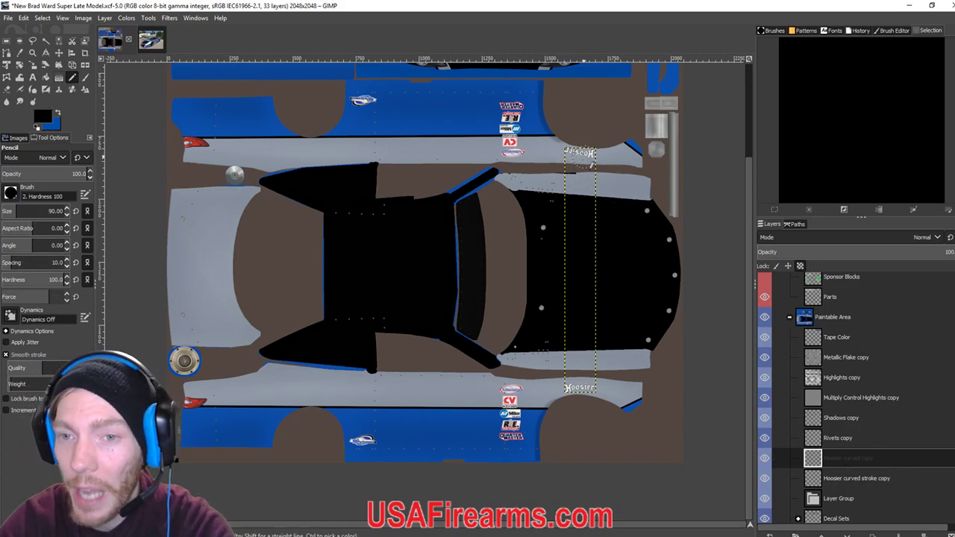
Paint the upper and lower Hoosier lettering black.
drag(560, 148, 587, 154)
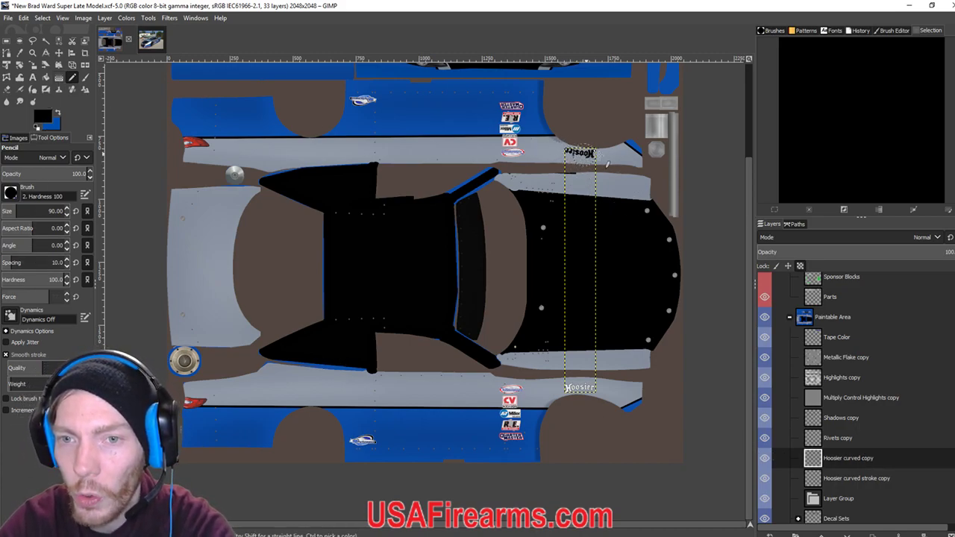
scroll(604, 165, down, 2)
scroll(601, 158, up, 6)
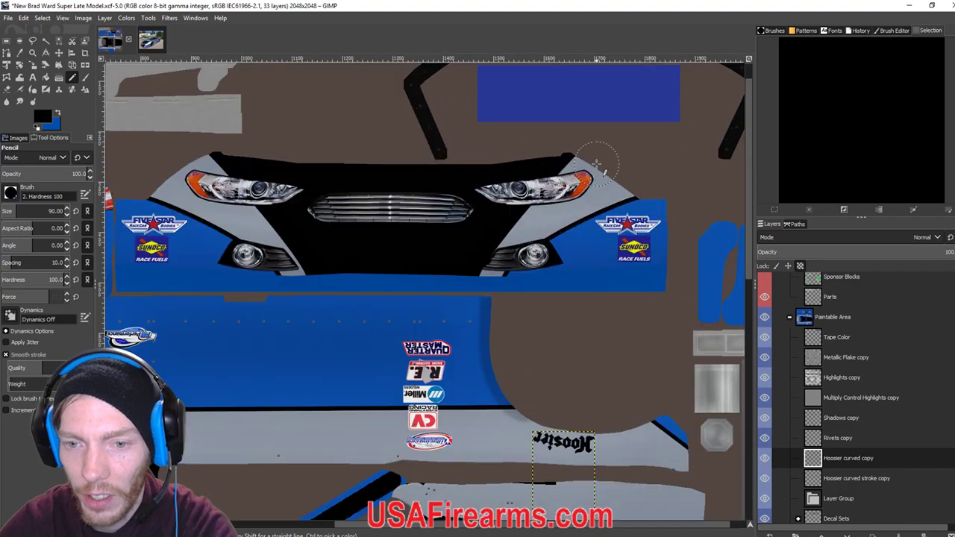
scroll(530, 314, down, 3)
scroll(531, 314, down, 15)
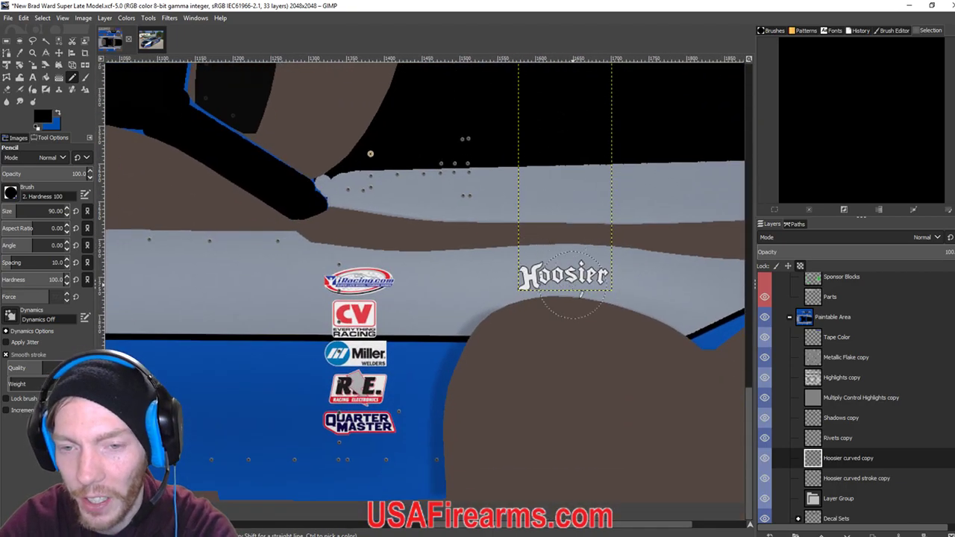
drag(531, 283, 603, 280)
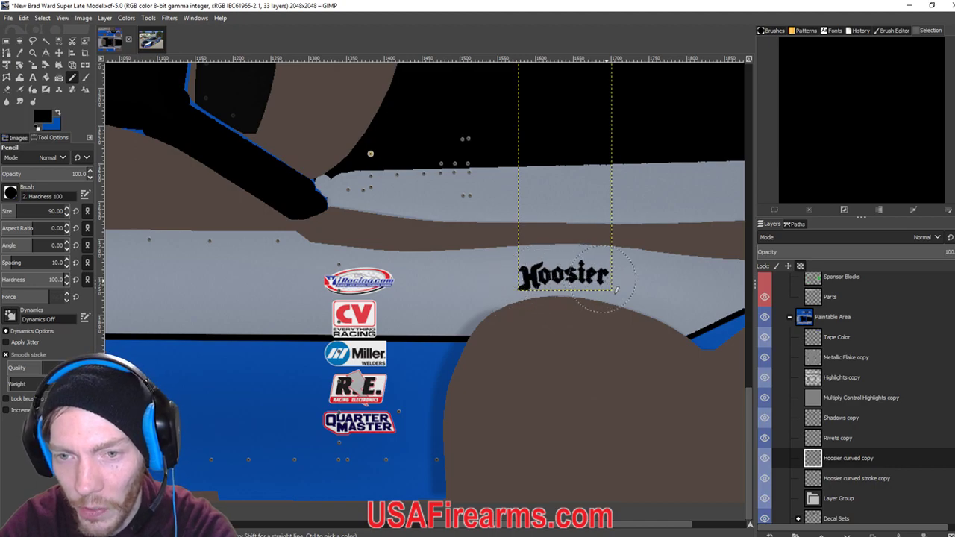
Set the foreground to white (ffffff) and paint the Hoosier stroke layer as a white outline.
click(873, 482)
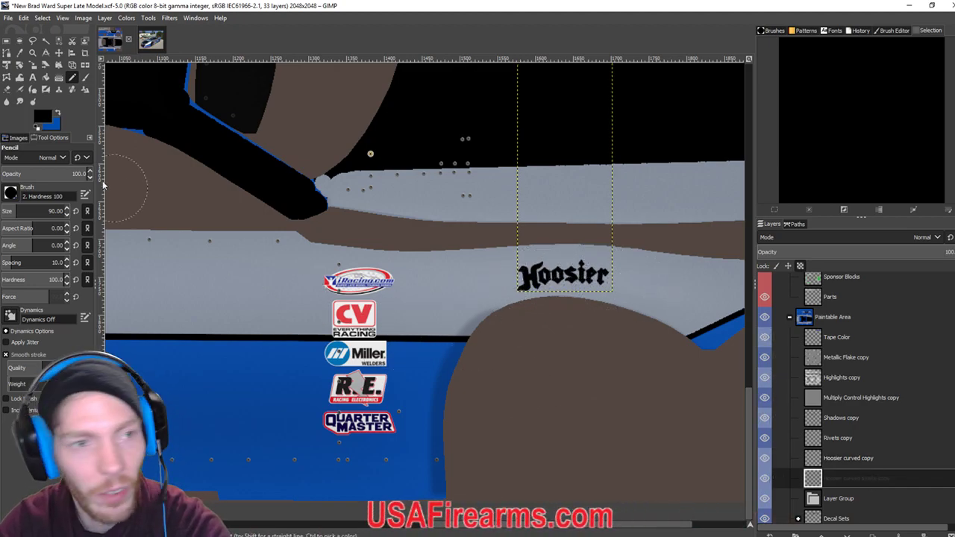
click(49, 118)
click(196, 176)
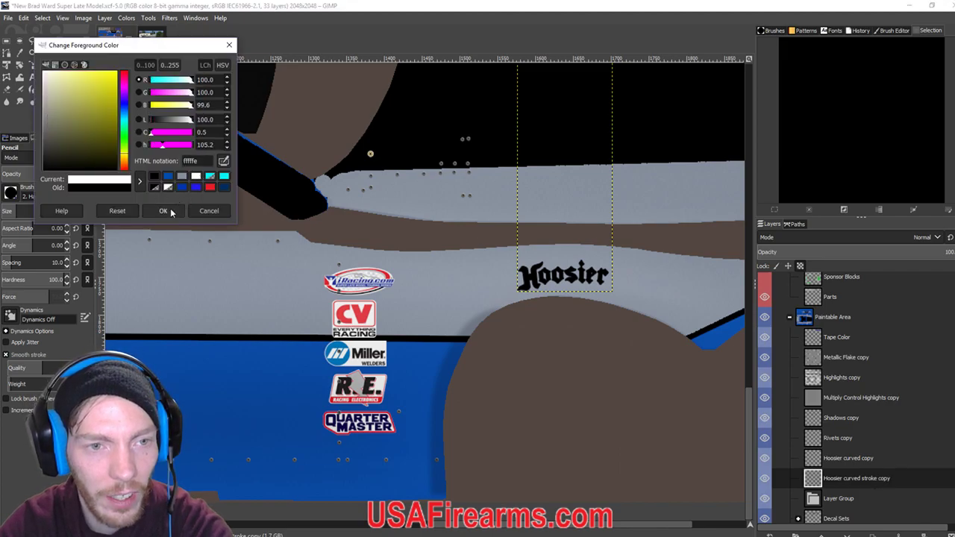
click(164, 211)
drag(496, 277, 590, 276)
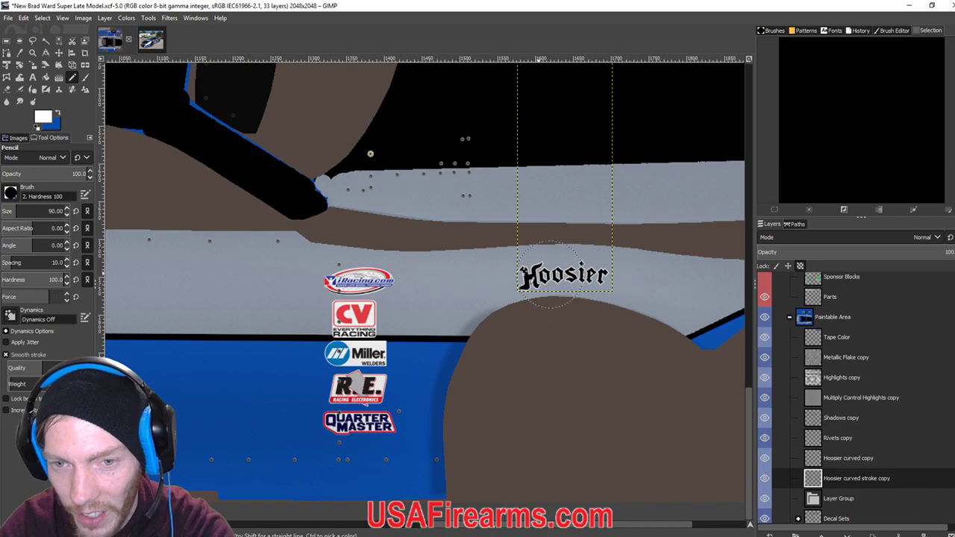
scroll(481, 273, down, 2)
scroll(481, 273, down, 1)
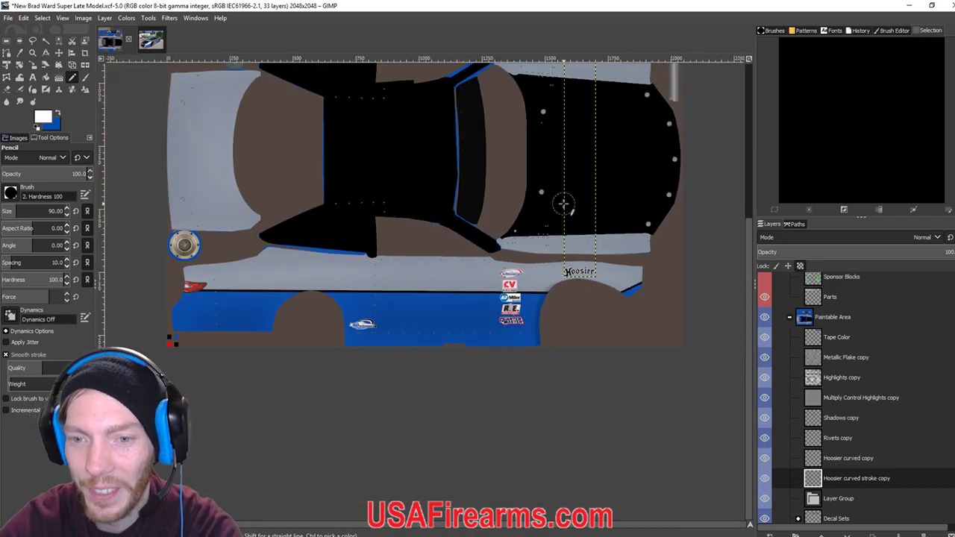
scroll(565, 203, up, 4)
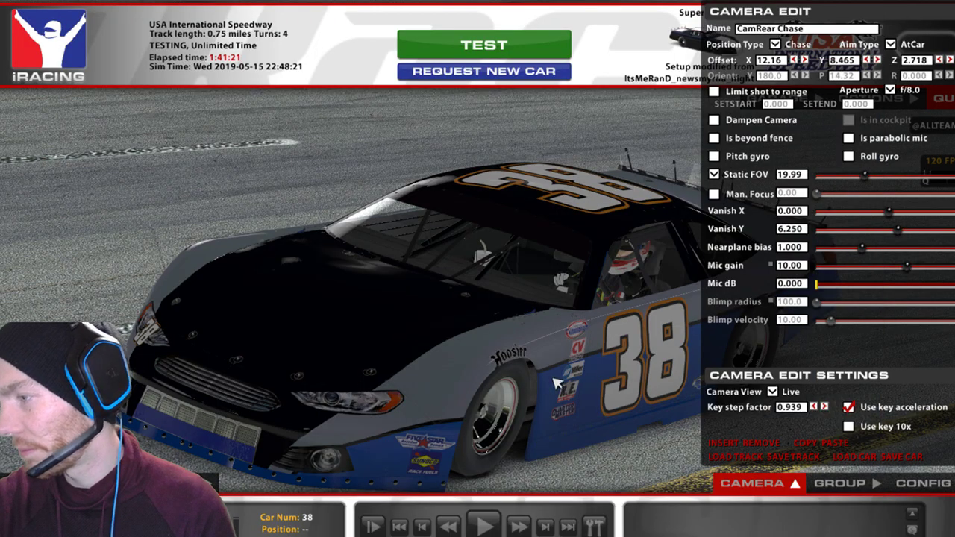
Narrow the iRacing camera FOV to 22.40 for a close view of the Hoosier decal, then return to GIMP.
mouse_move(865, 176)
mouse_down()
mouse_move(848, 176)
mouse_move(874, 182)
mouse_move(851, 186)
mouse_move(858, 192)
mouse_up()
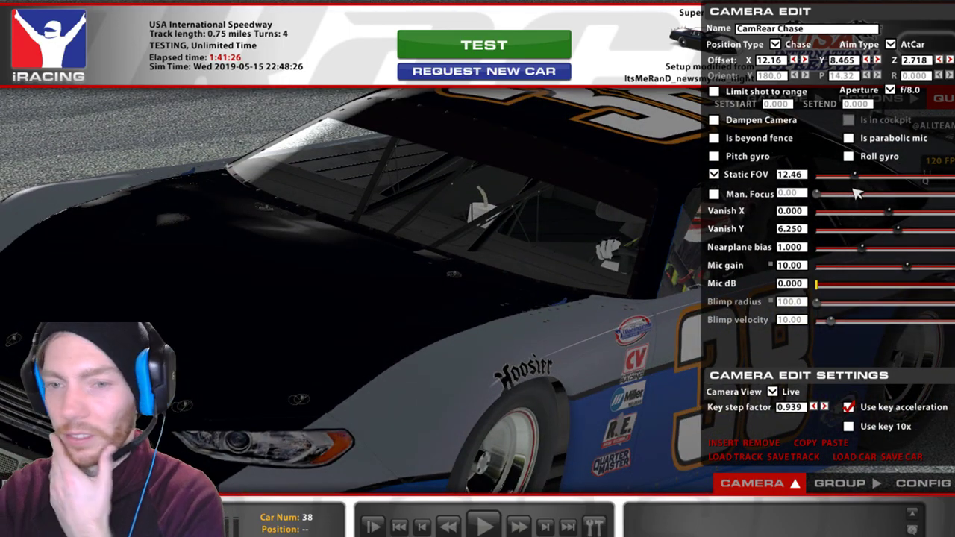
drag(856, 181, 867, 176)
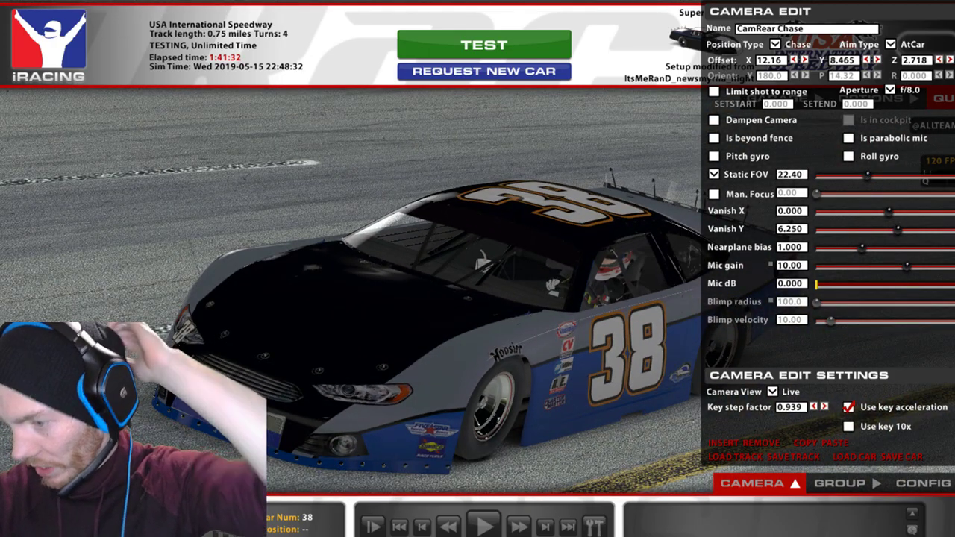
key(alt+Tab)
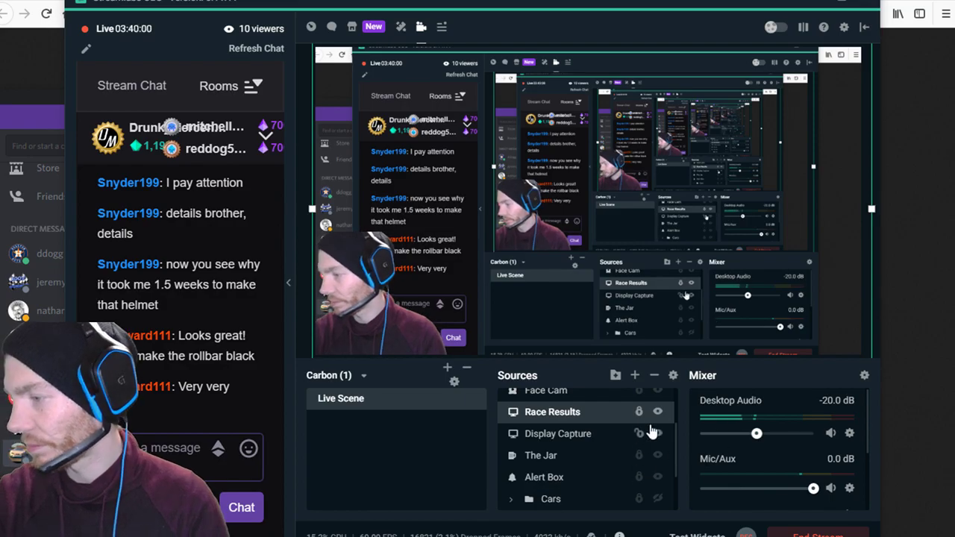
key(alt+Tab)
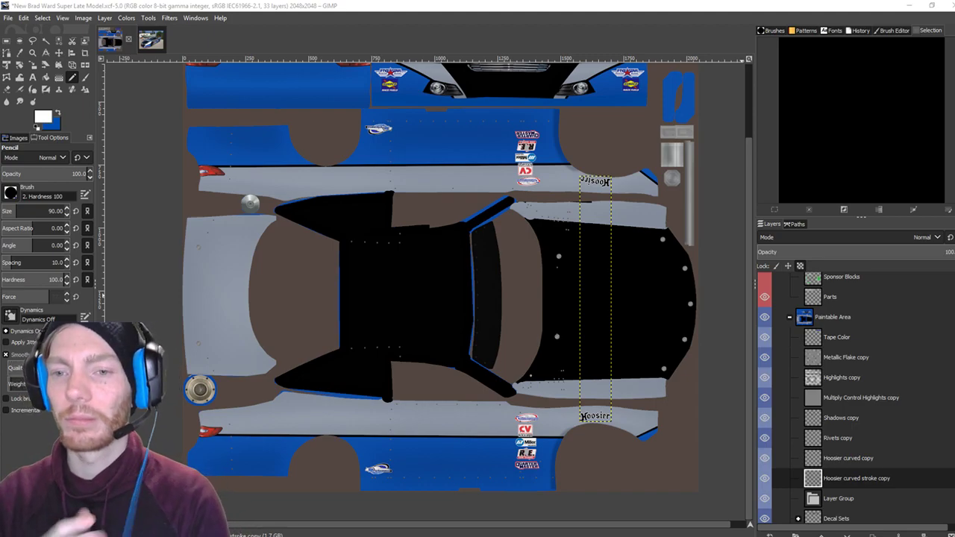
Rename the empty Layer Group beneath the Hoosier layers to 'Sponsorships' through Edit Layer Attributes.
scroll(818, 425, down, 3)
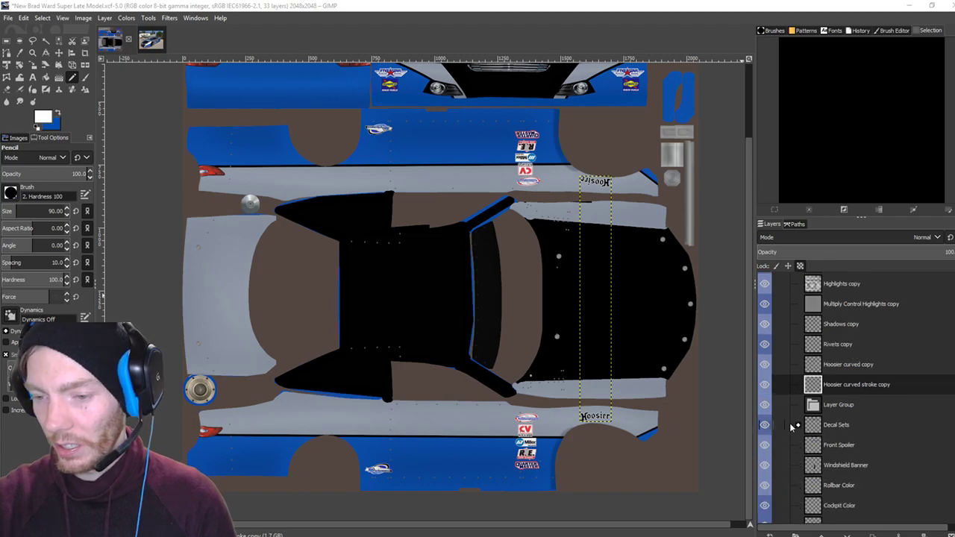
click(821, 403)
right_click(820, 403)
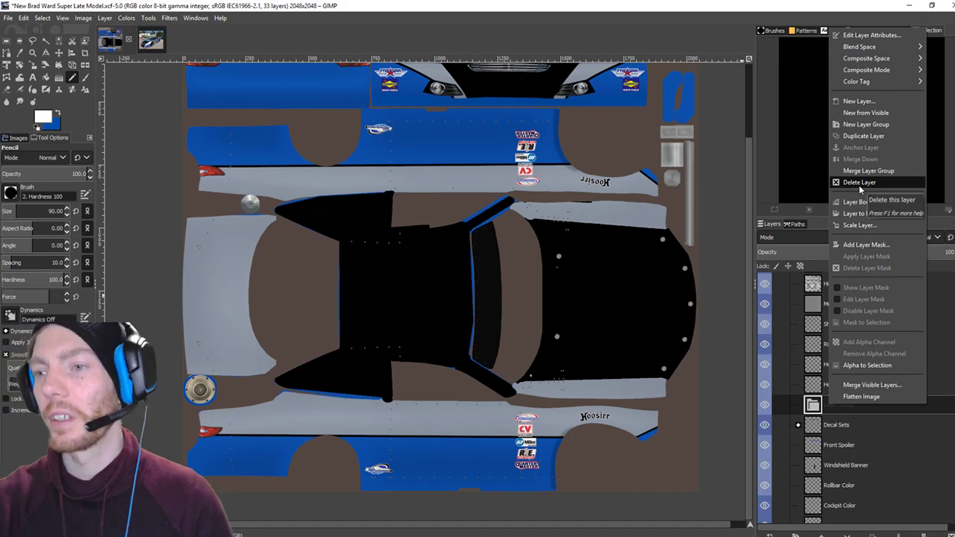
click(870, 35)
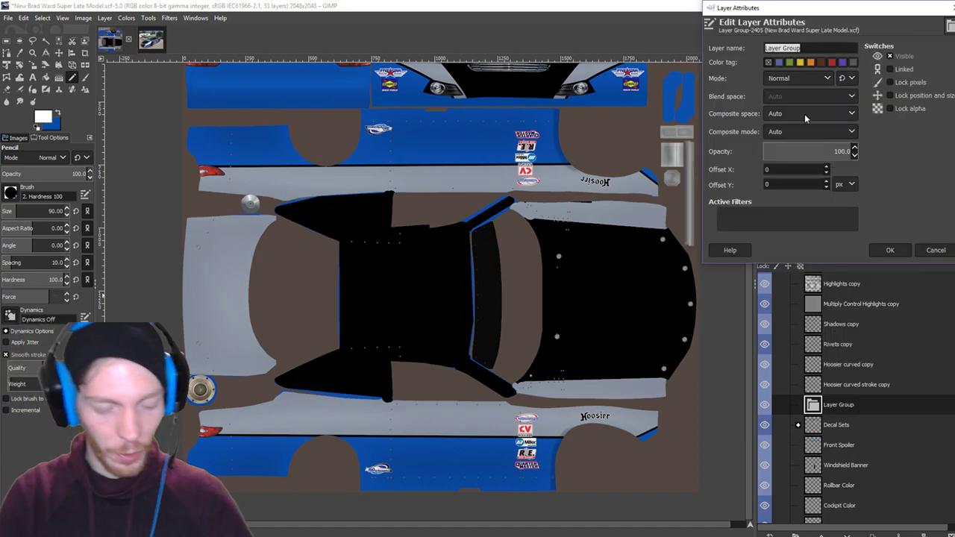
text(Spondors)
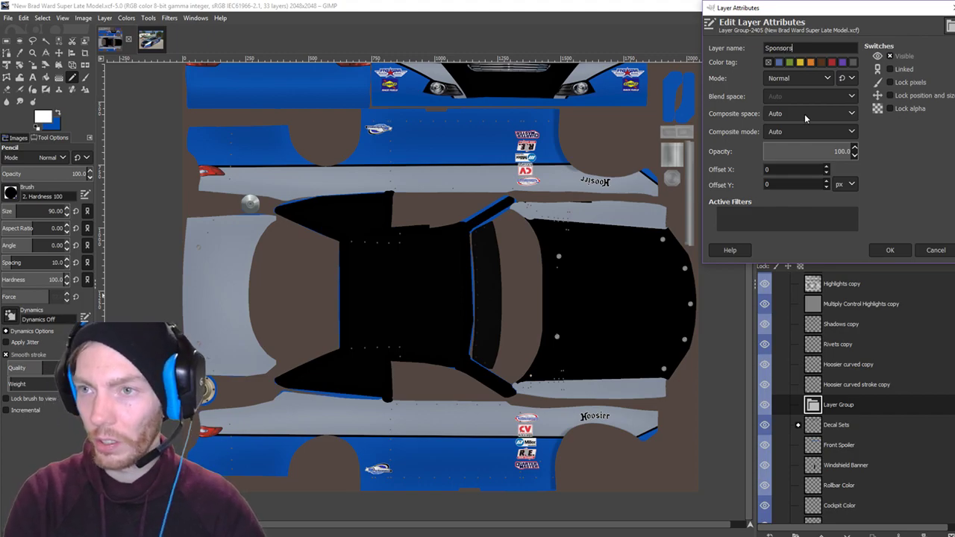
text(hips)
key(Return)
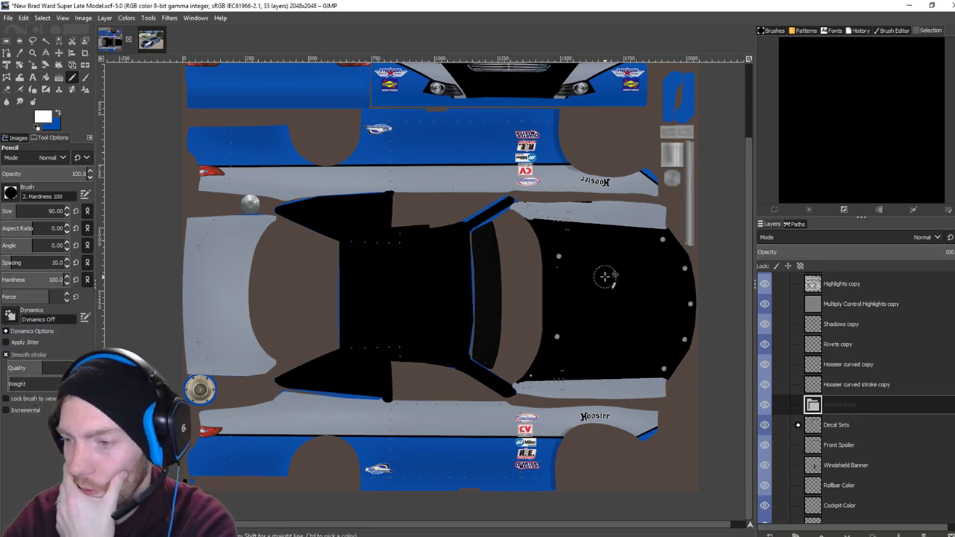
Bring up the Racing Logos folder and select the Lordco logo files, checking against the reference photo.
mouse_move(263, 532)
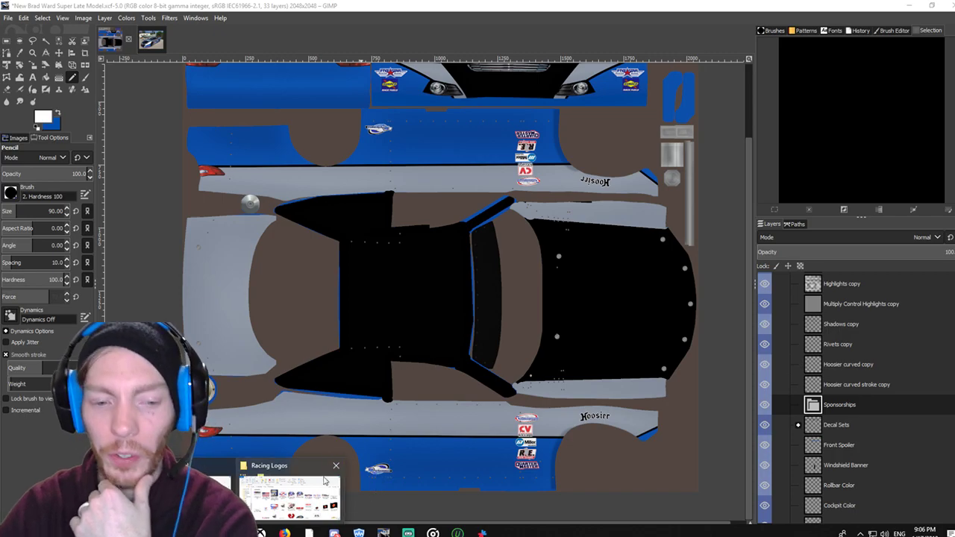
key(alt+Tab)
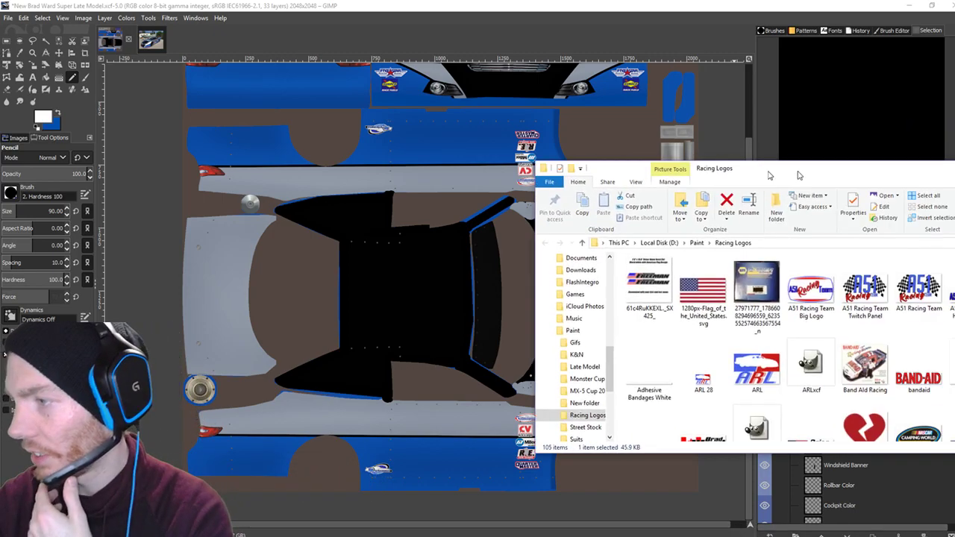
scroll(500, 277, down, 10)
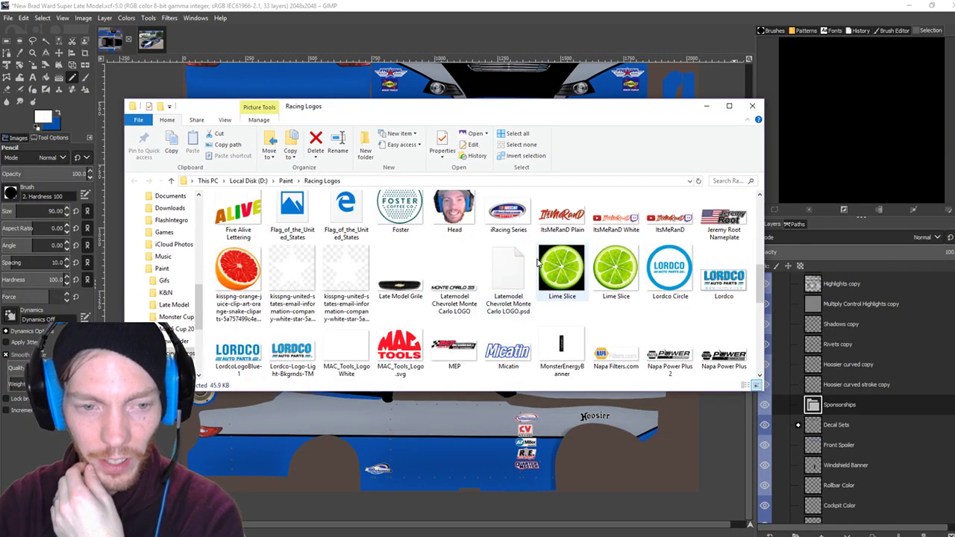
click(291, 354)
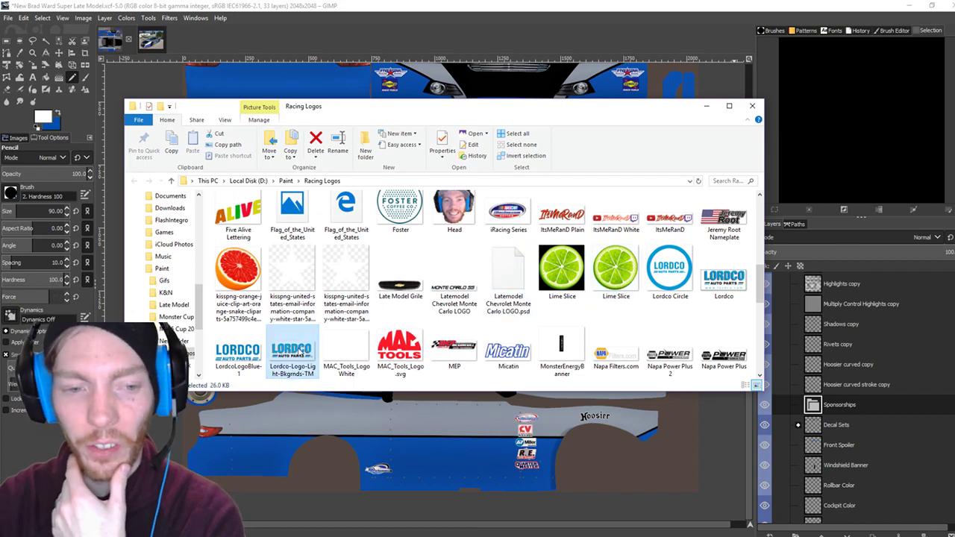
shift+click(237, 354)
click(147, 47)
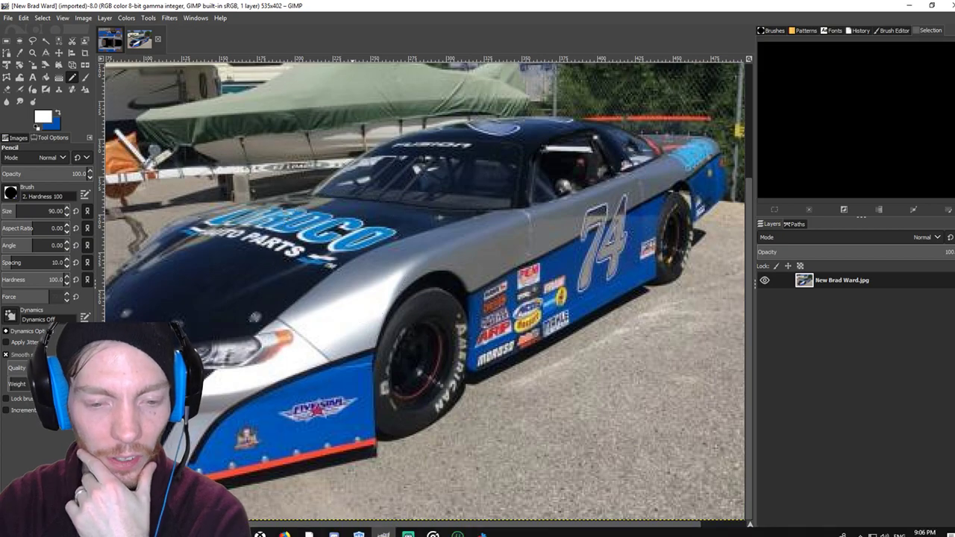
mouse_move(308, 532)
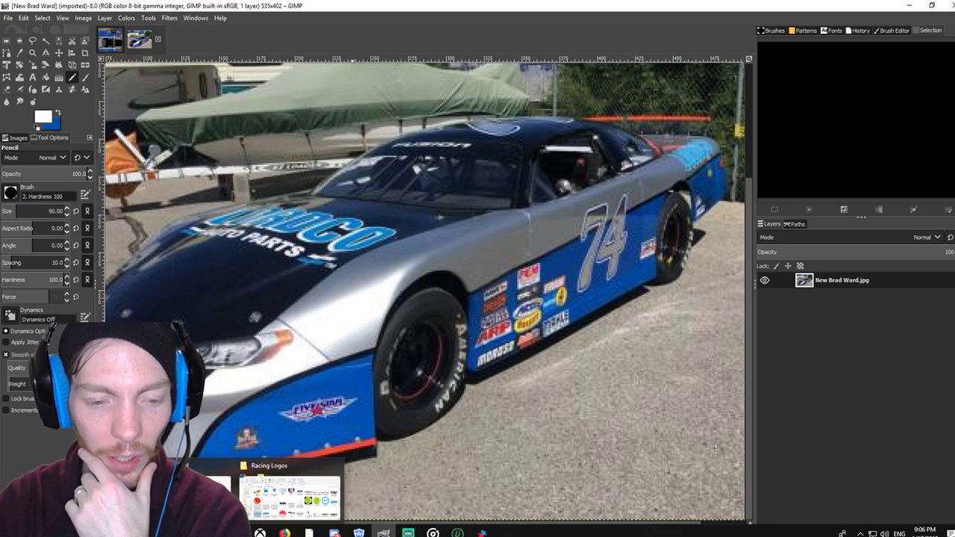
click(306, 489)
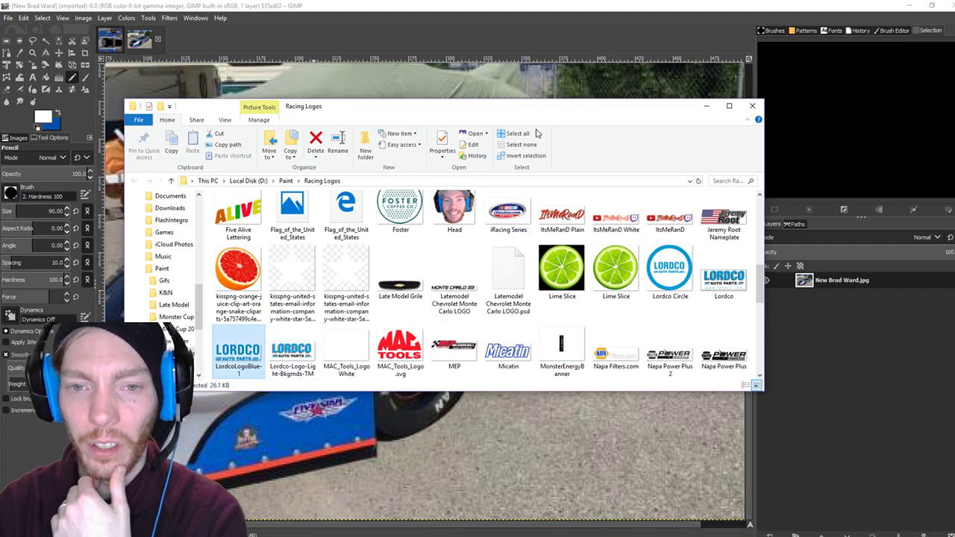
Position the Racing Logos window over the template and make Sponsorships the active layer group.
click(118, 45)
mouse_move(308, 532)
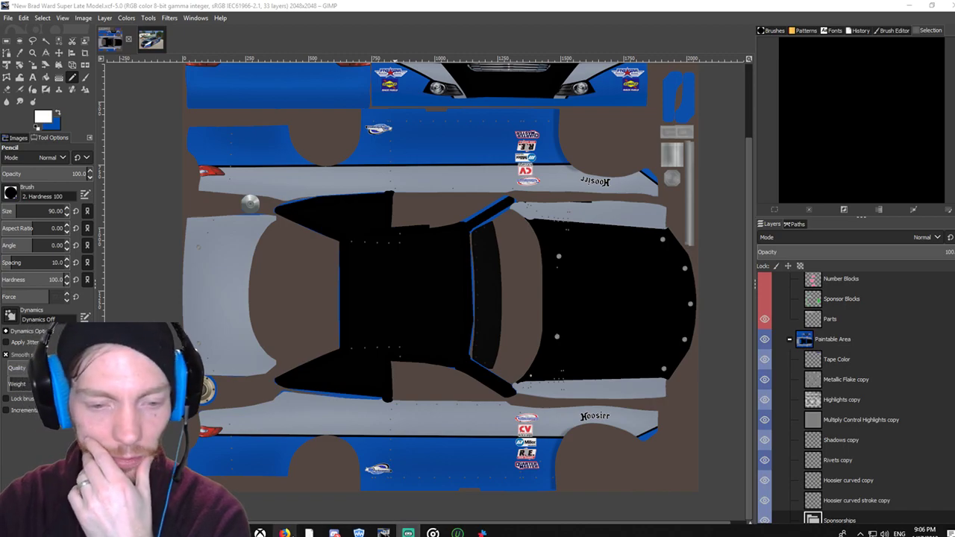
click(307, 533)
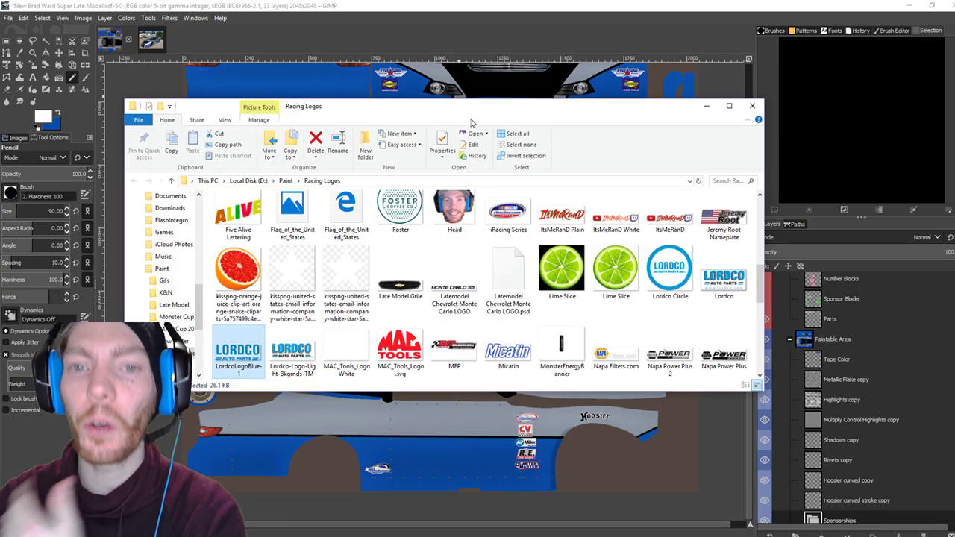
drag(471, 117, 409, 153)
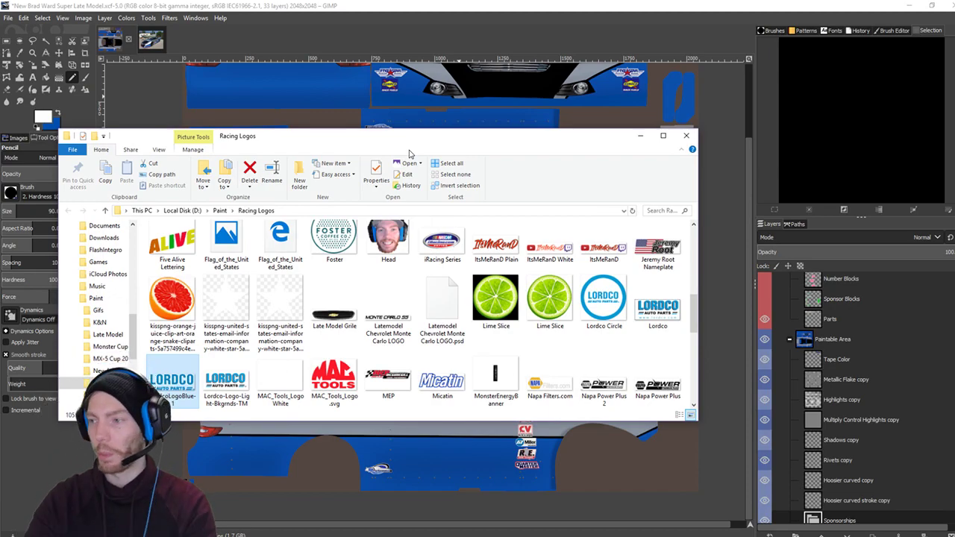
scroll(444, 254, down, 1)
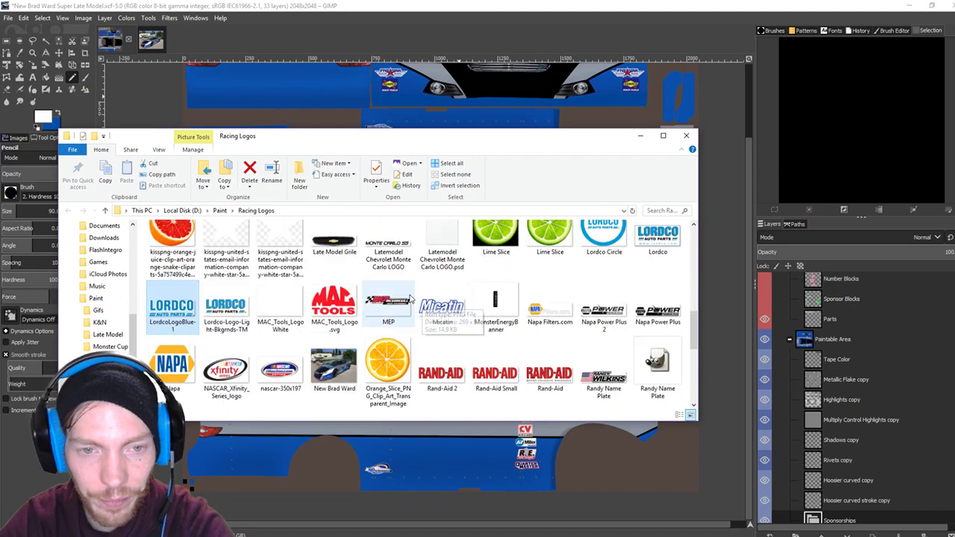
scroll(806, 429, down, 2)
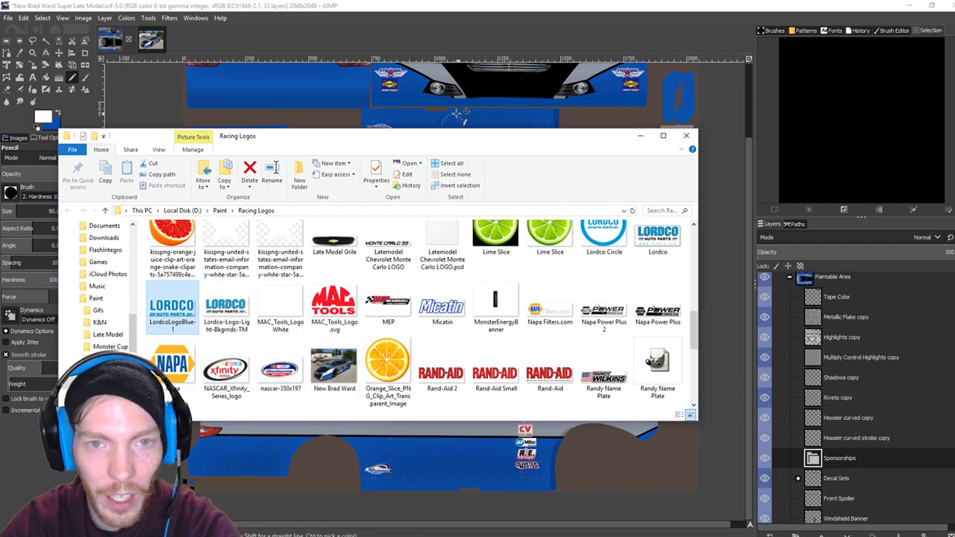
click(841, 463)
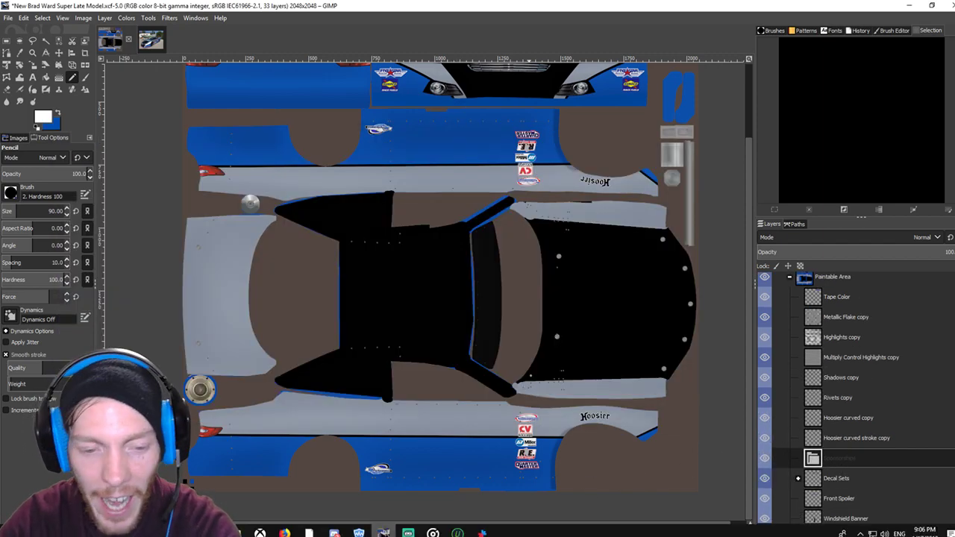
Drag LordcoLogoBlue-1 from the folder onto the GIMP canvas as a new layer.
mouse_move(309, 532)
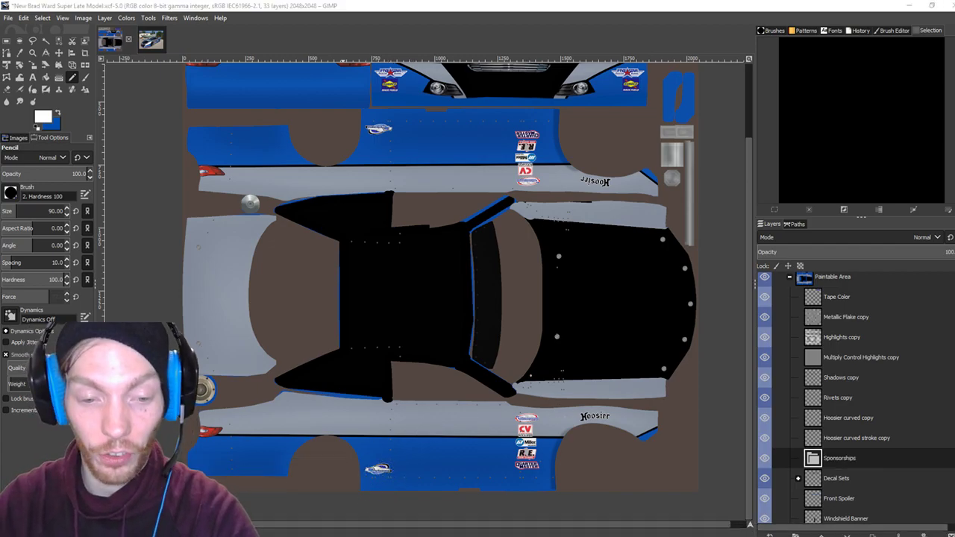
click(328, 485)
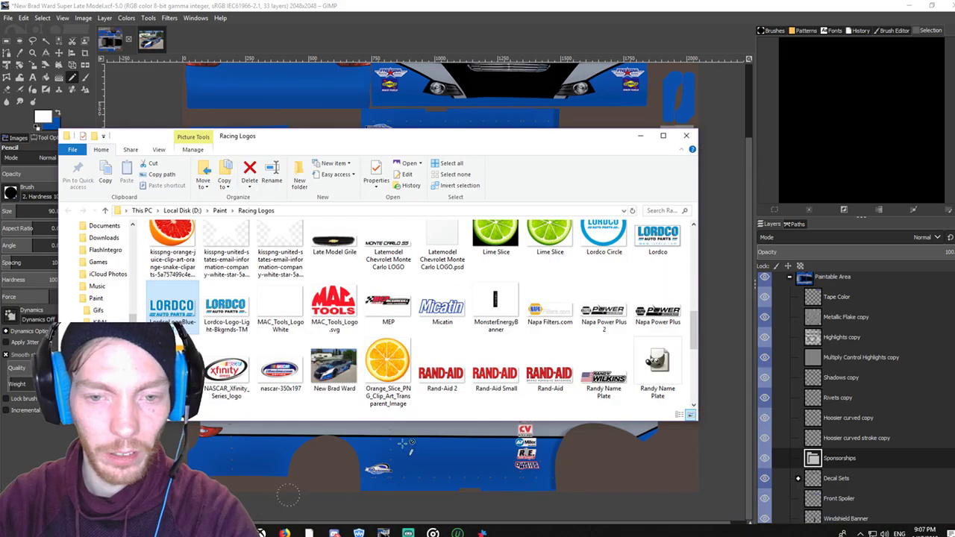
drag(362, 138, 953, 327)
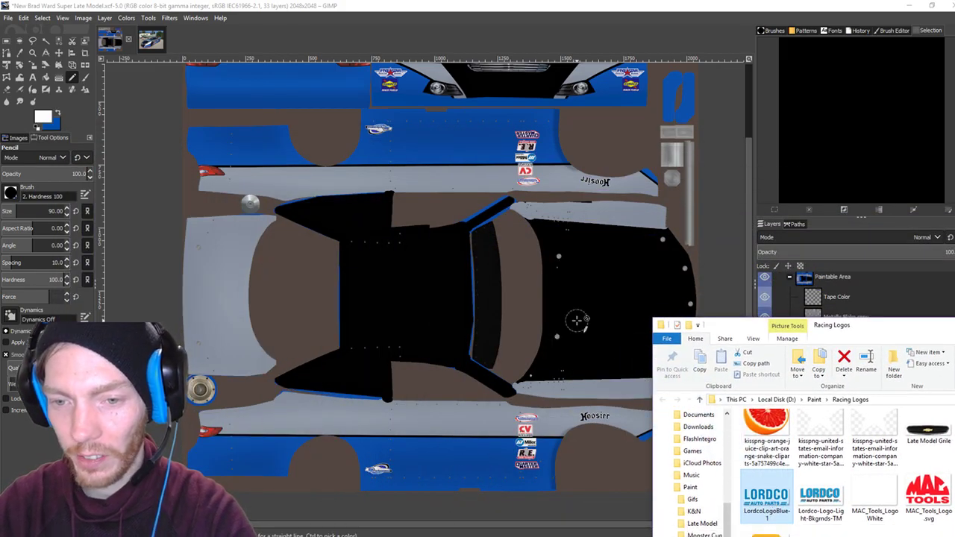
drag(576, 321, 607, 341)
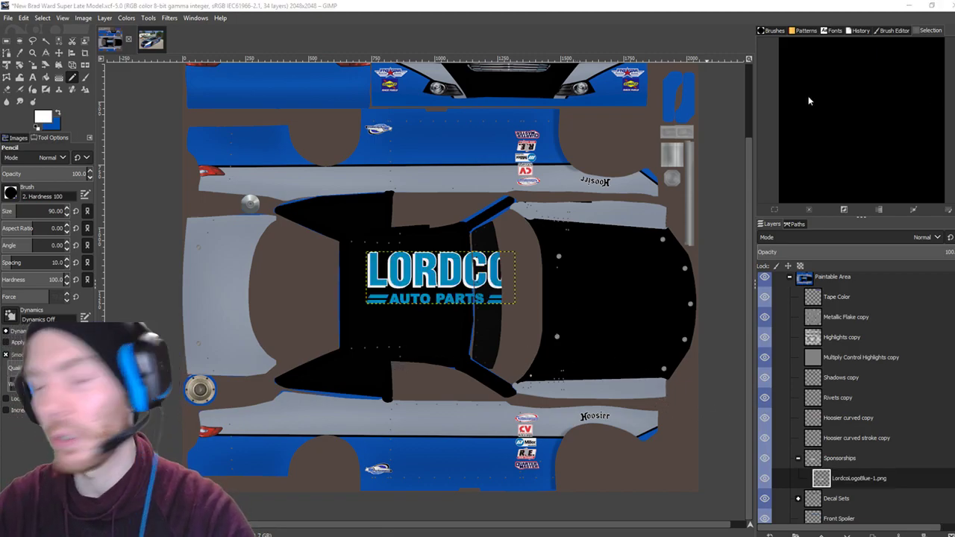
Shift the LORDCO logo right with the Move tool and rotate it 90° counter-clockwise.
click(59, 53)
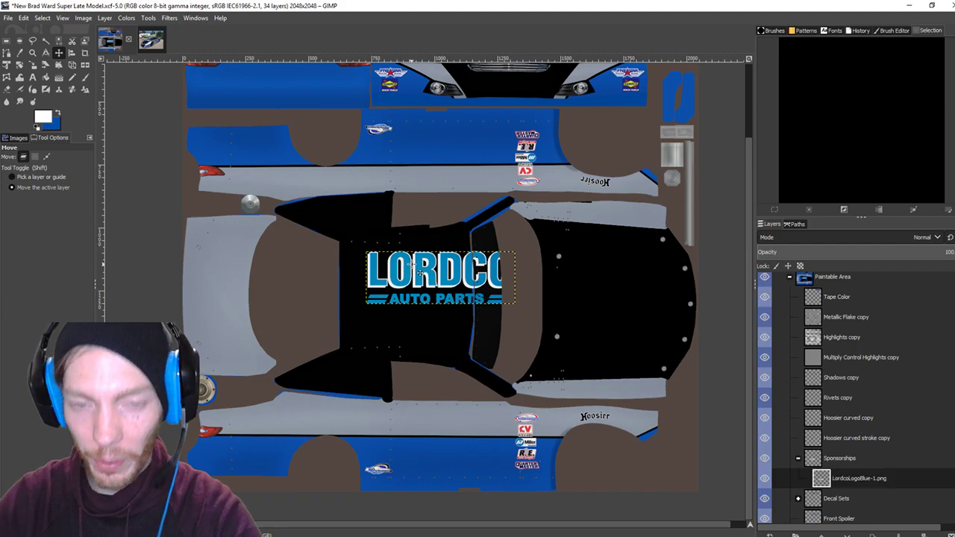
drag(412, 264, 612, 319)
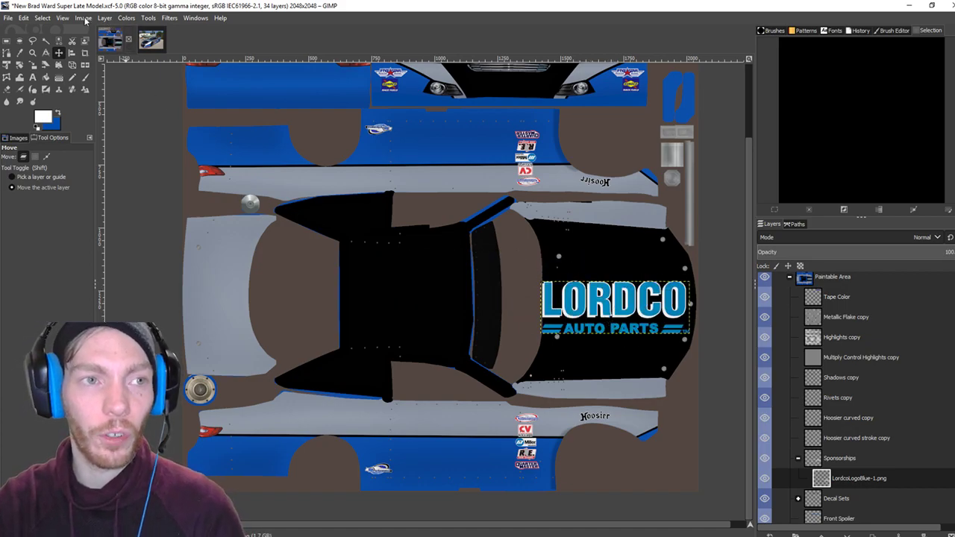
click(104, 18)
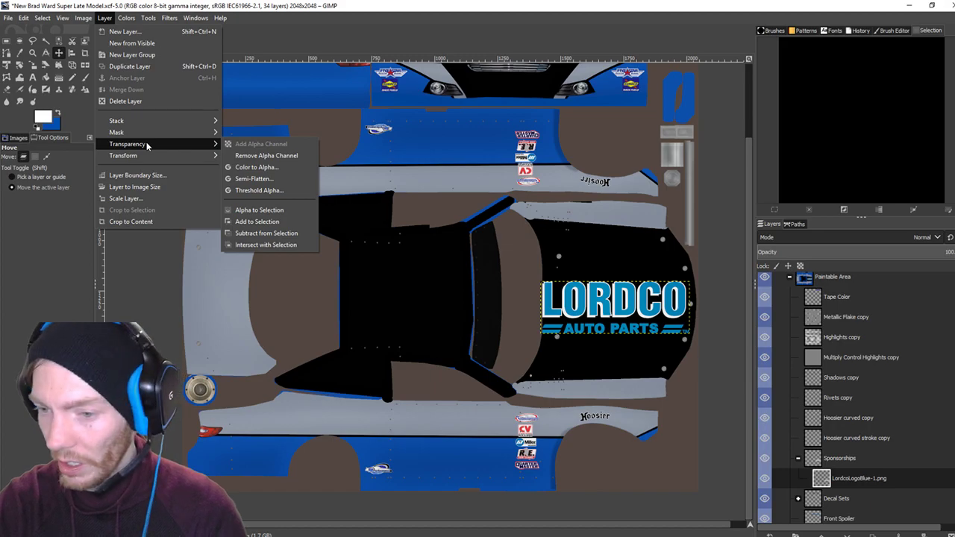
mouse_move(142, 155)
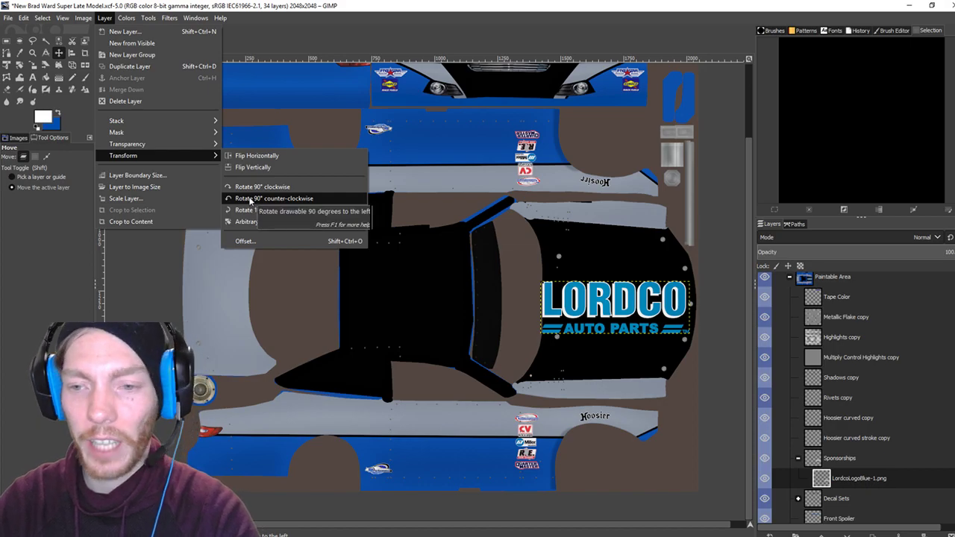
click(250, 199)
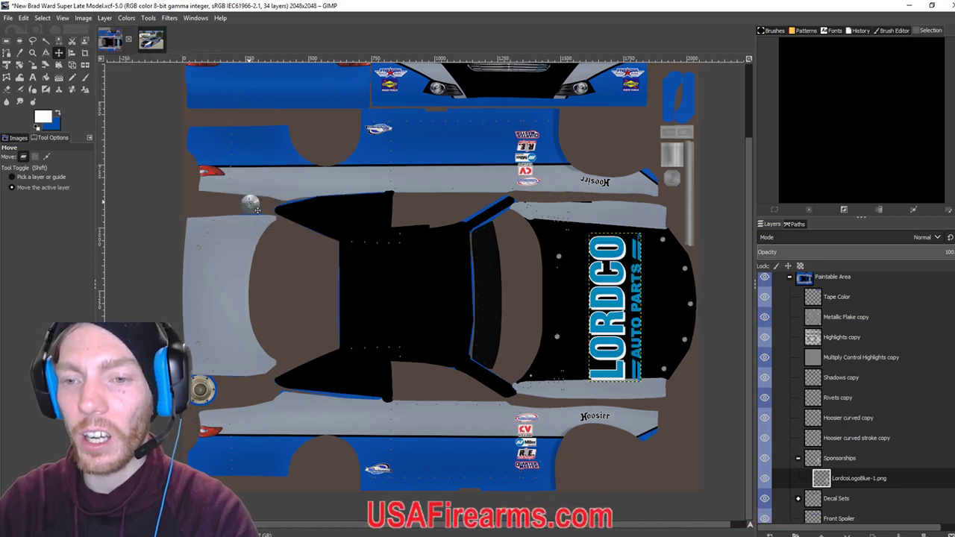
Move the logo left and up on the hood, checking against the real car's reference photo.
click(151, 39)
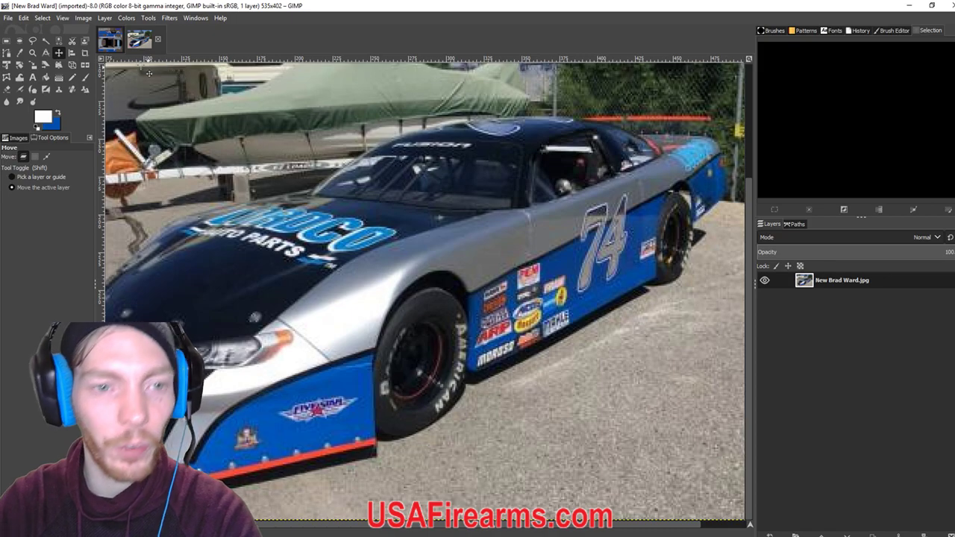
click(110, 39)
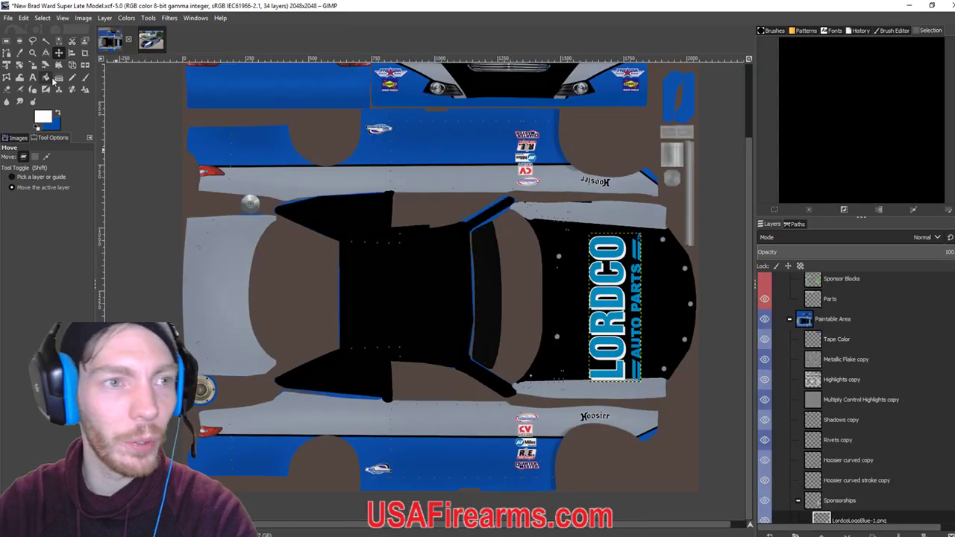
drag(622, 329, 598, 325)
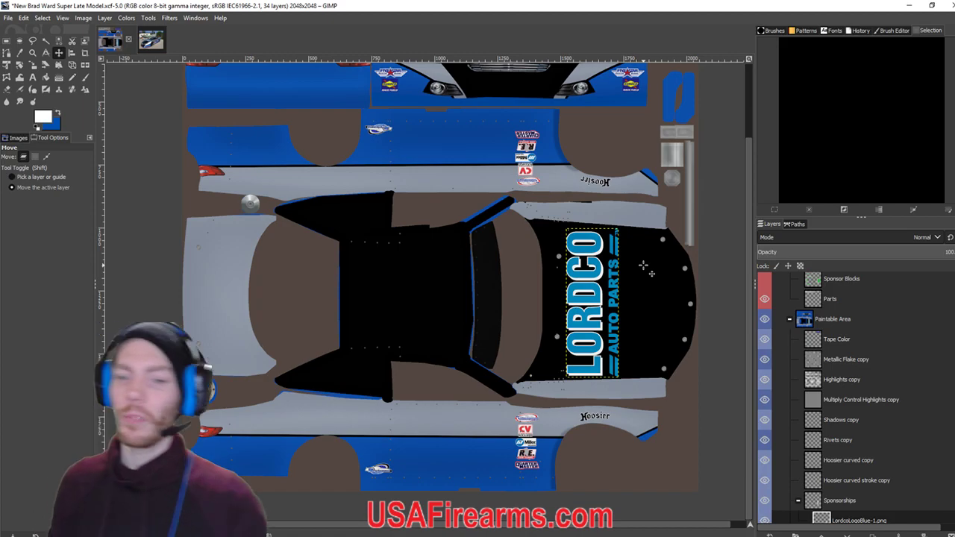
click(150, 45)
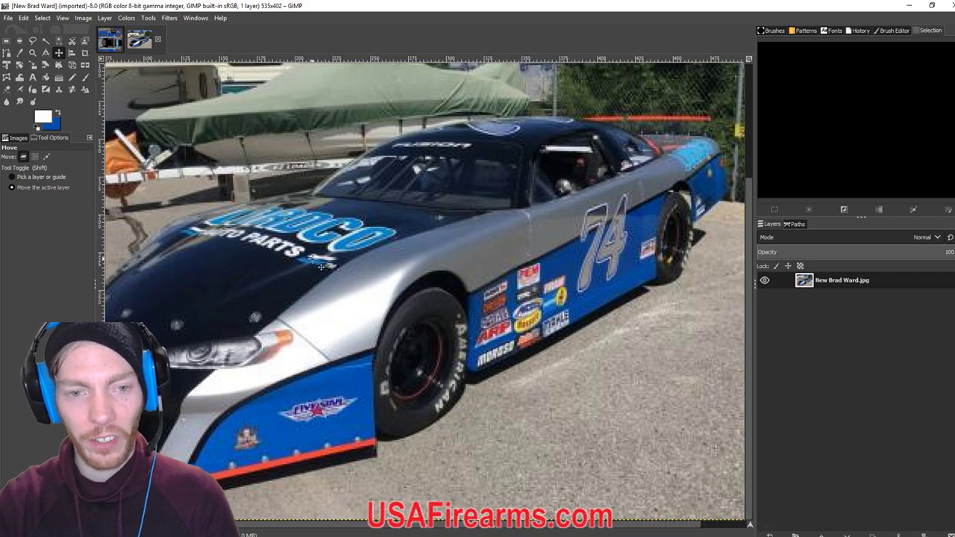
click(112, 42)
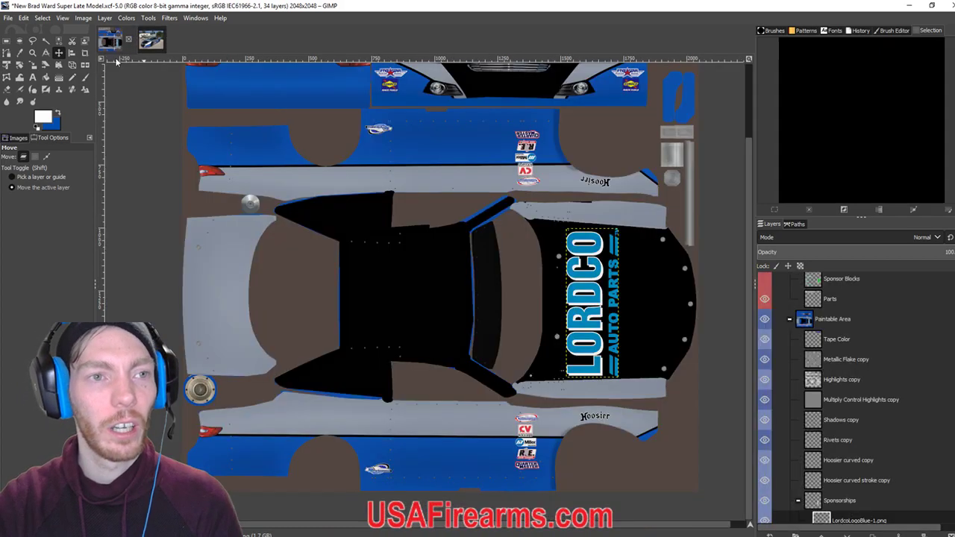
scroll(614, 393, up, 4)
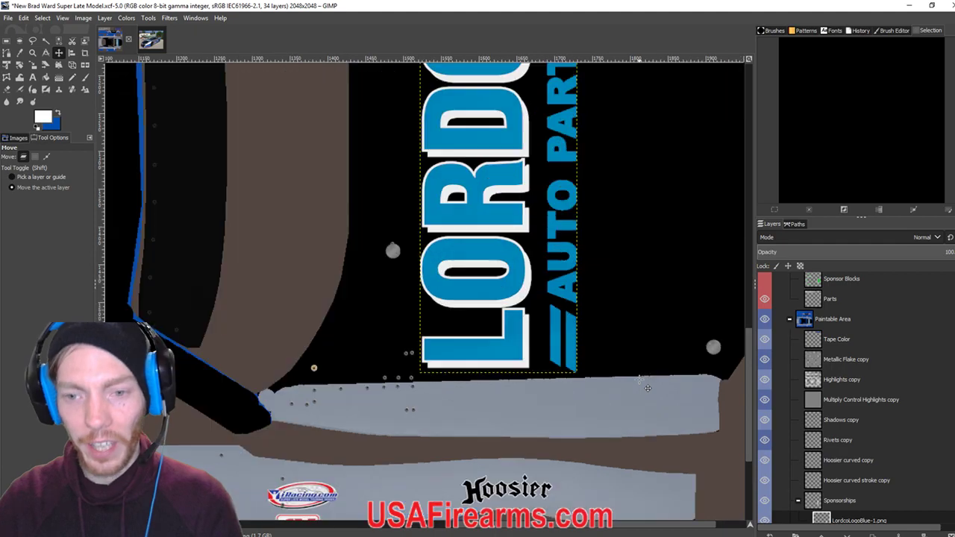
scroll(455, 224, up, 1)
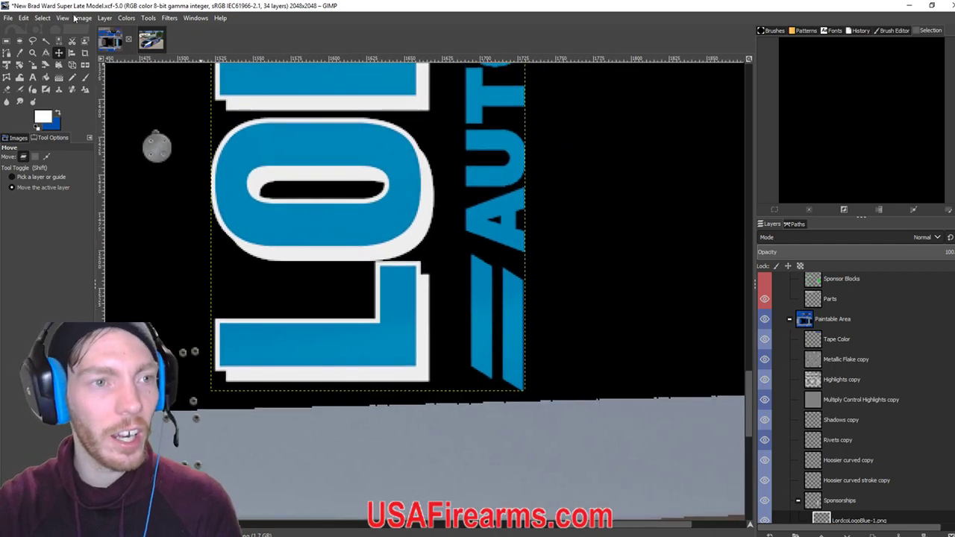
Bucket-fill the left stripe of the = mark and the A and U of AUTO with white.
click(47, 77)
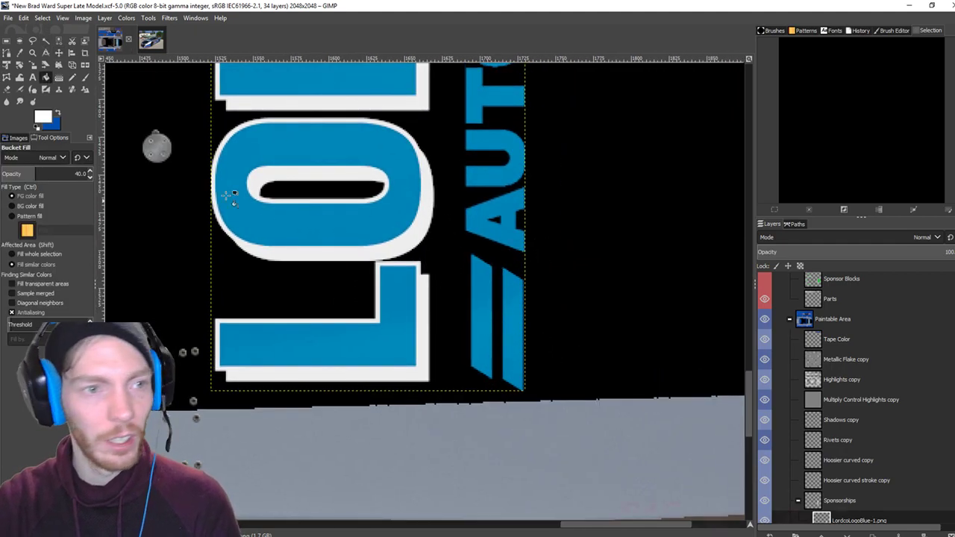
click(41, 123)
click(173, 211)
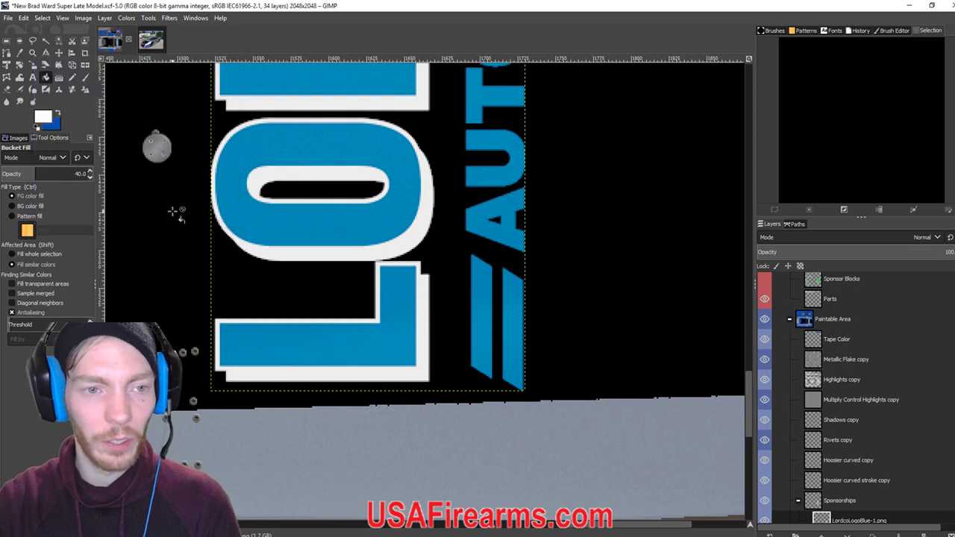
click(491, 334)
click(489, 332)
click(491, 335)
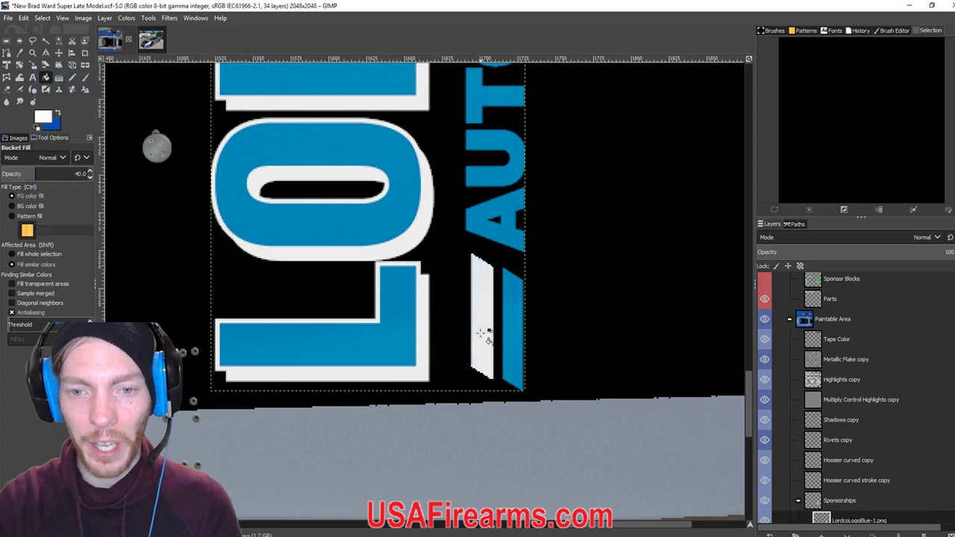
scroll(492, 293, up, 2)
click(513, 304)
click(513, 299)
click(514, 291)
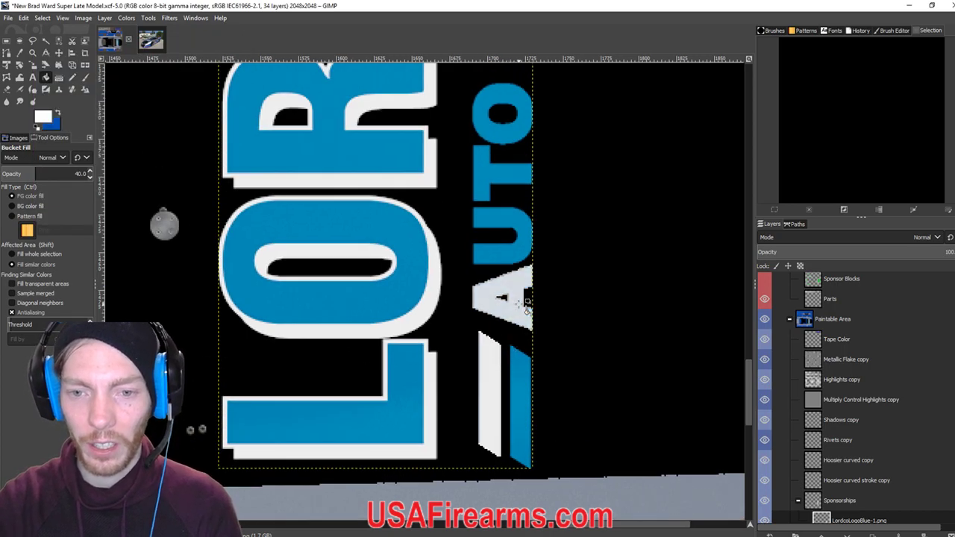
click(510, 262)
click(509, 261)
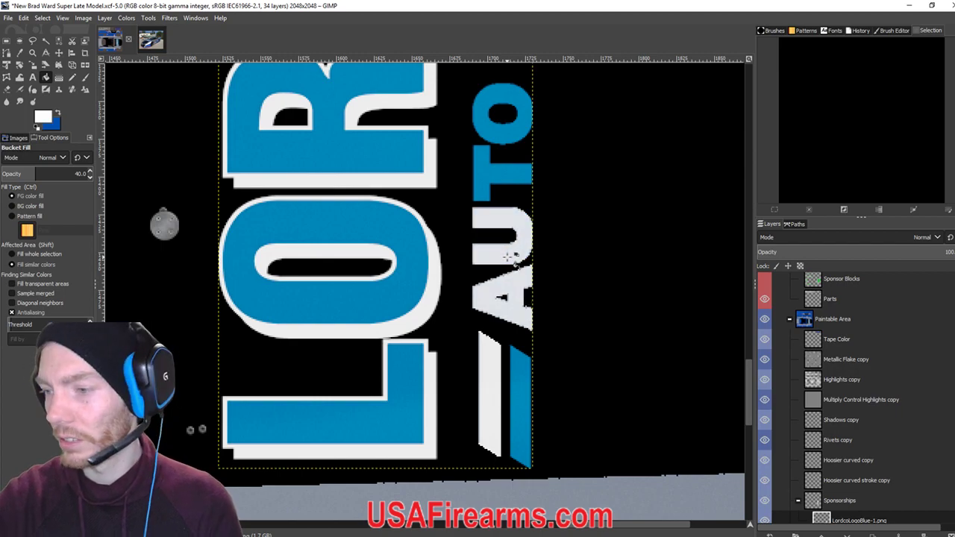
Fill the T and O of AUTO and the P and A of PARTS with white.
ctrl+scroll(508, 257, down, 3)
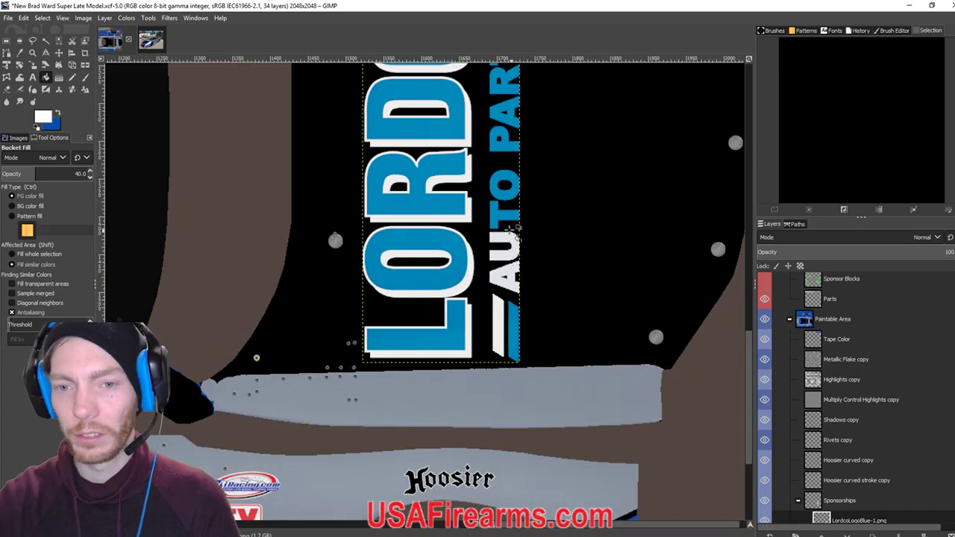
ctrl+scroll(501, 273, up, 2)
click(500, 244)
click(500, 242)
click(500, 240)
click(501, 218)
click(500, 215)
click(499, 213)
scroll(494, 222, up, 2)
click(495, 223)
click(496, 224)
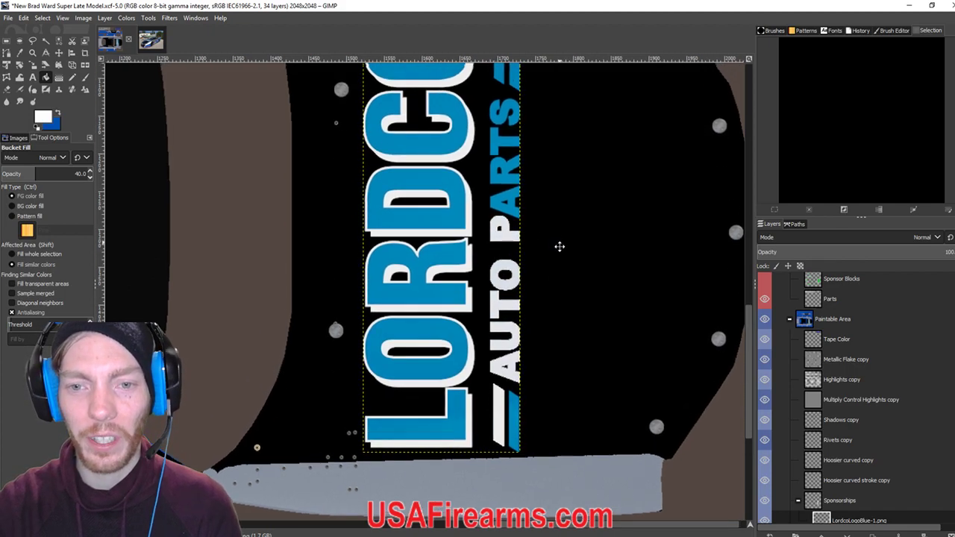
scroll(556, 243, up, 1)
click(511, 240)
click(510, 238)
Fill the R, T and S of PARTS and the remaining blue stripes with white.
click(509, 218)
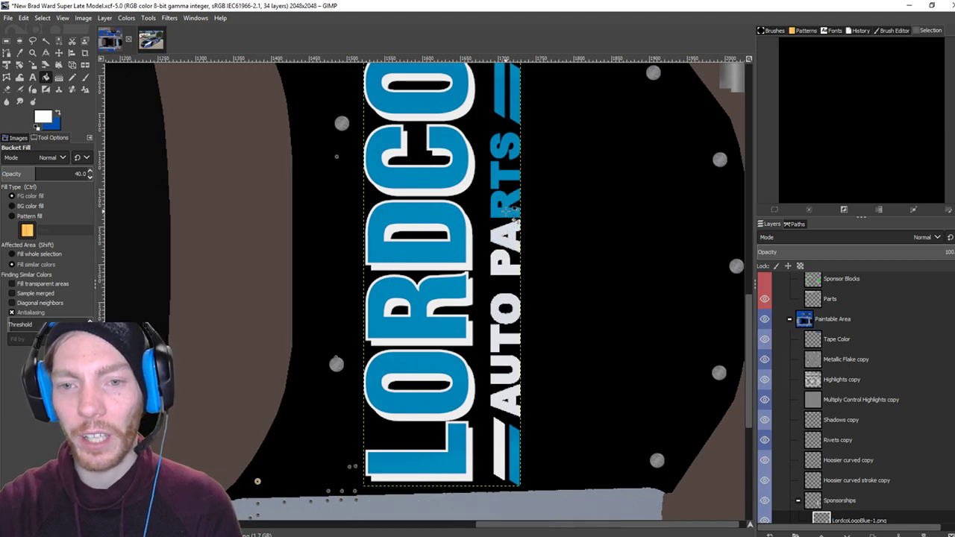
click(507, 213)
click(499, 183)
click(498, 179)
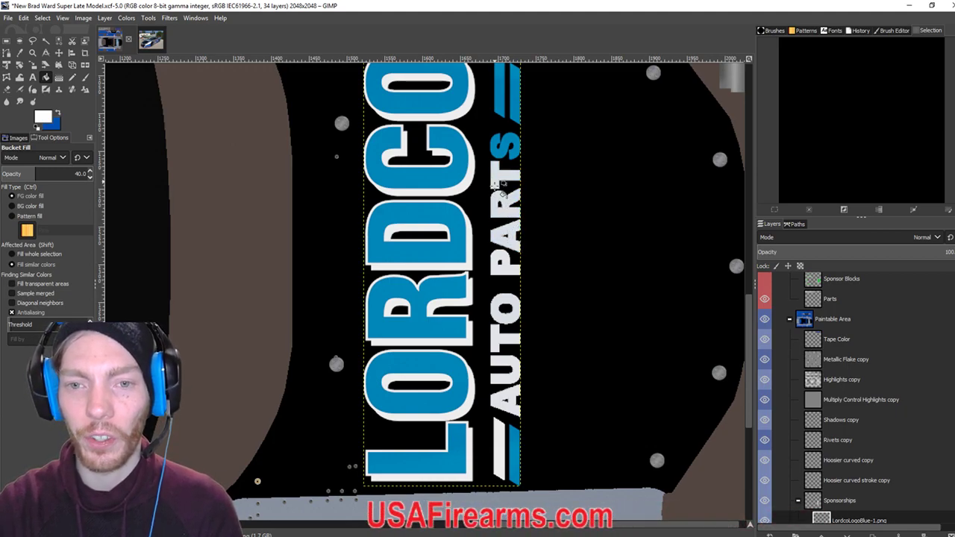
click(496, 154)
click(497, 155)
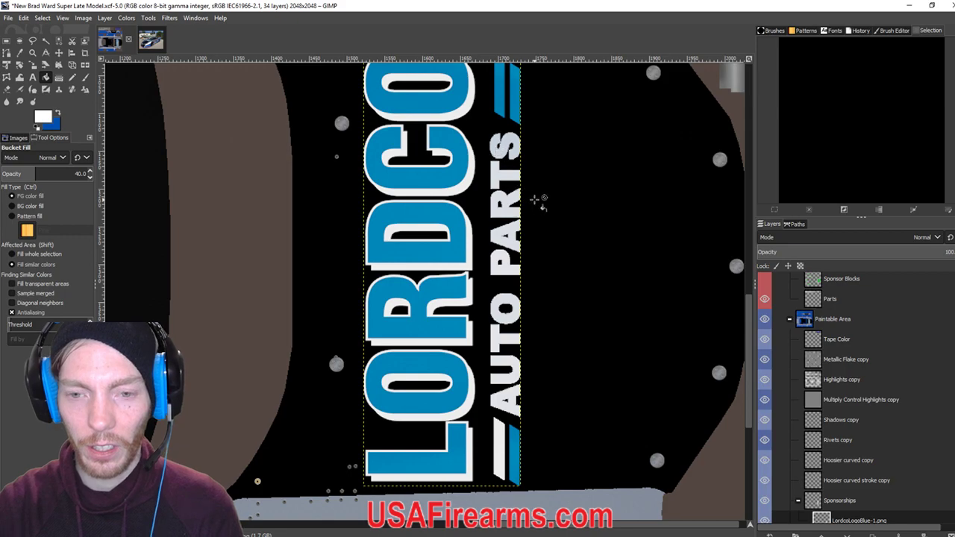
scroll(540, 202, up, 3)
click(516, 218)
click(515, 209)
click(515, 205)
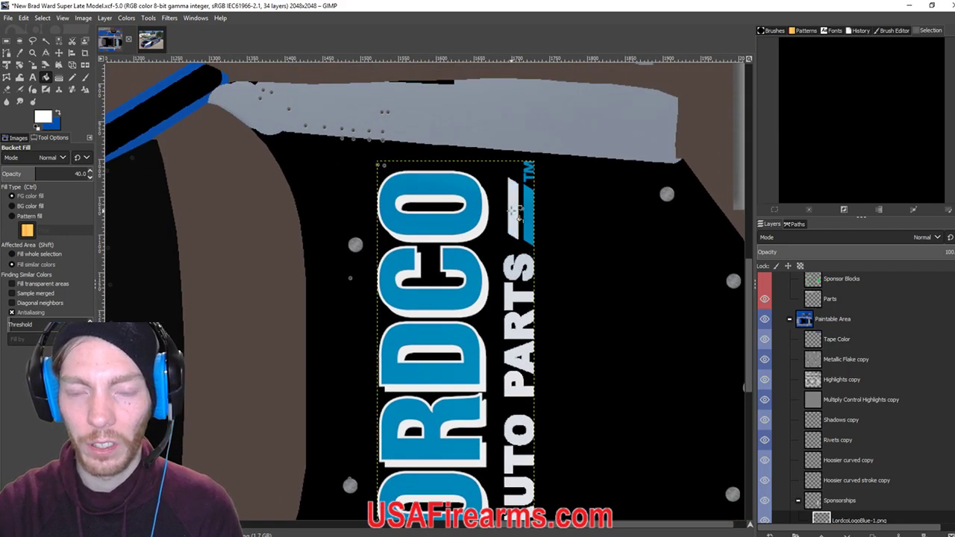
scroll(540, 219, down, 3)
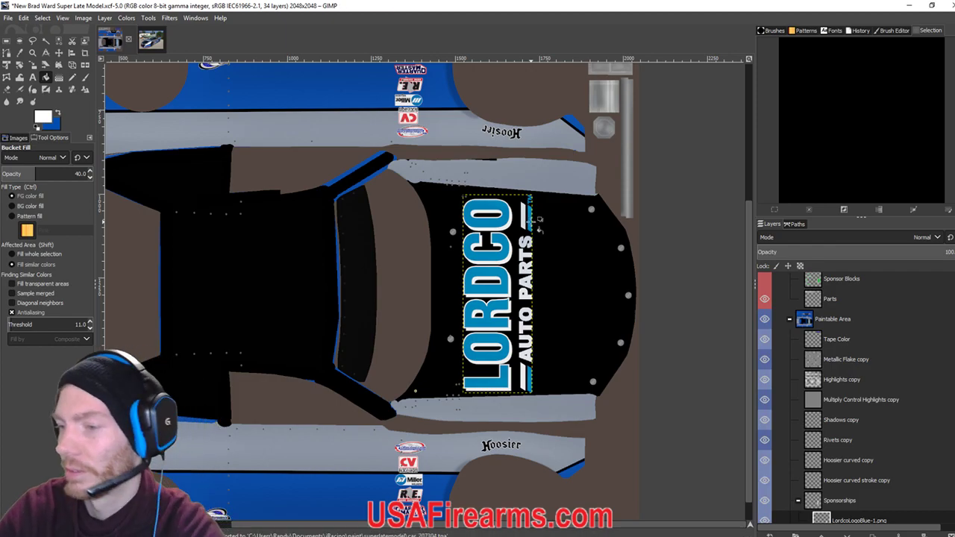
Close the Super Late Model folder window and reload the car paint in iRacing with Ctrl+R.
key(alt+Tab)
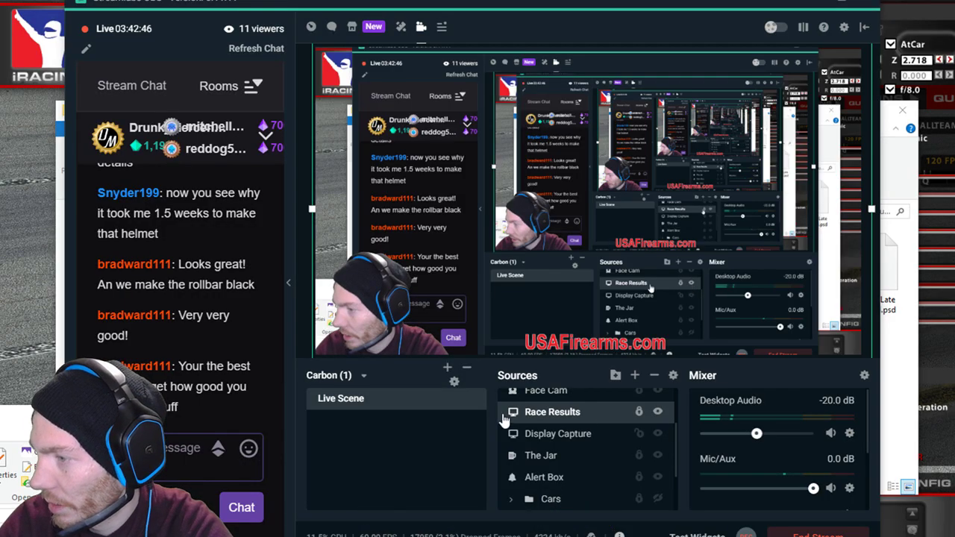
key(alt+Tab)
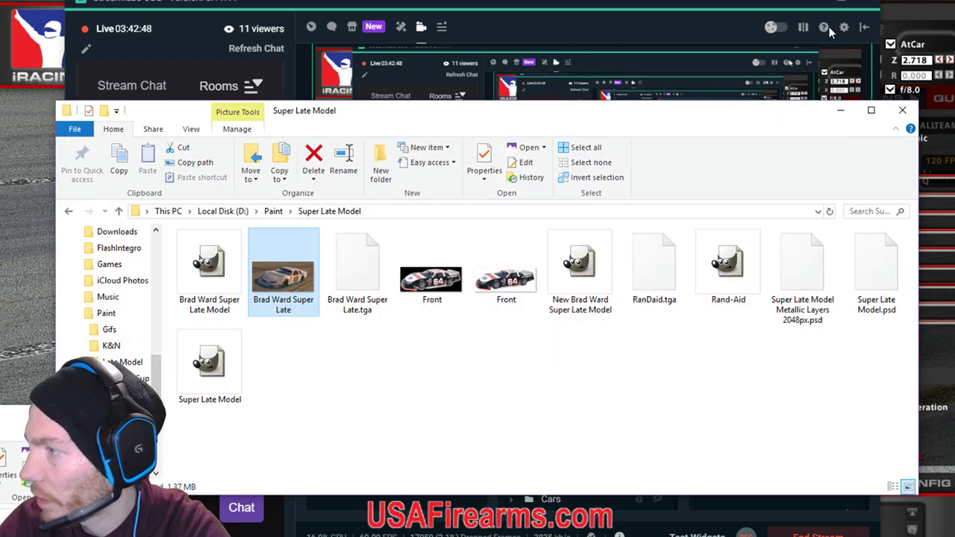
click(902, 110)
click(821, 8)
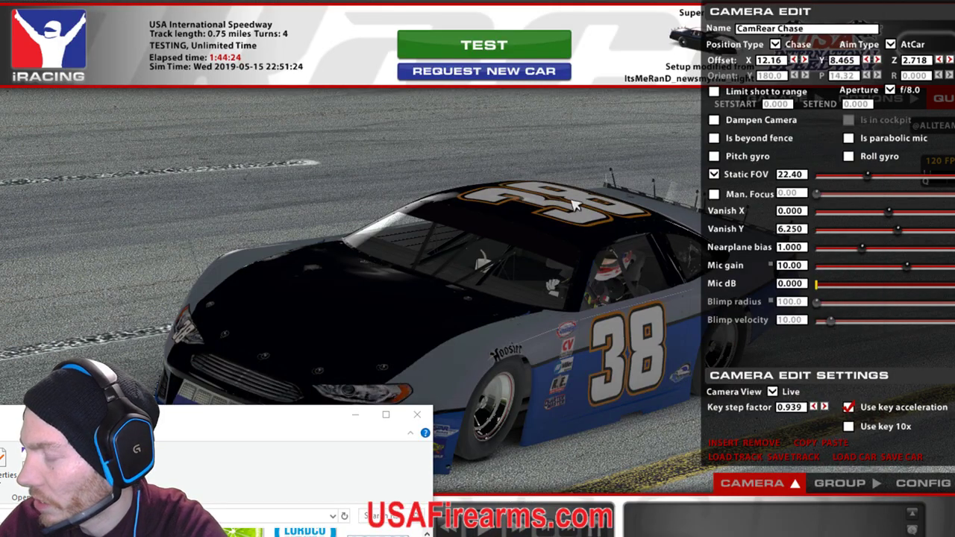
key(ctrl+r)
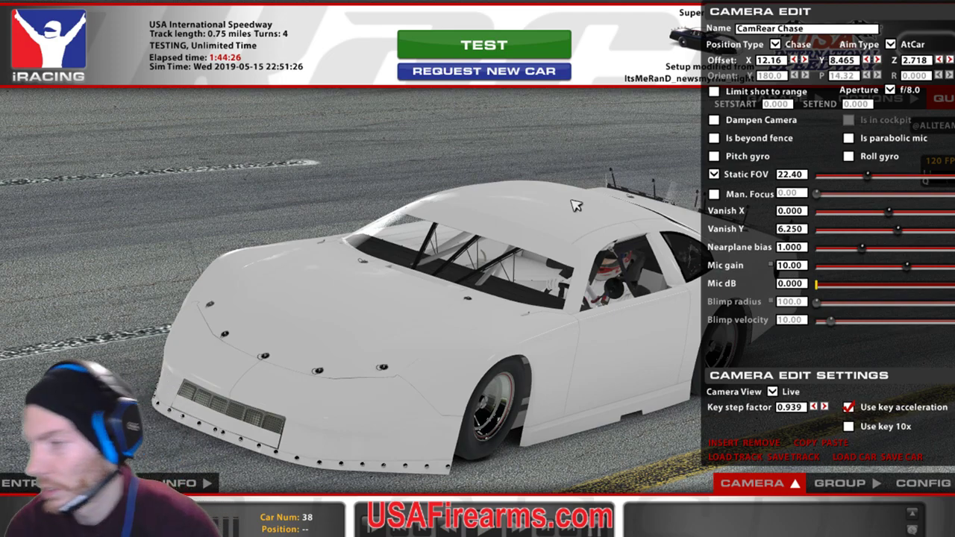
Hide and restore the game UI to inspect car 38's LORDCO hood logo, then switch away.
key(space)
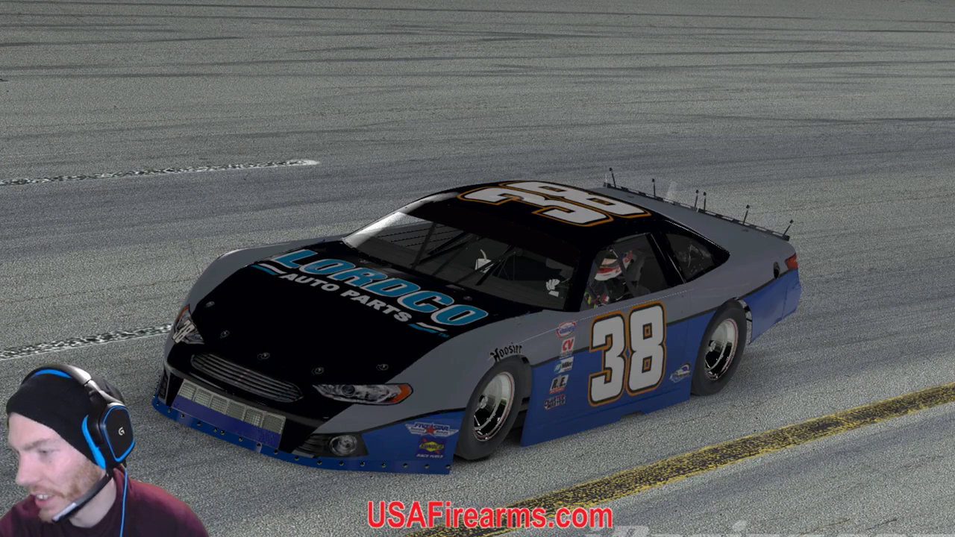
key(space)
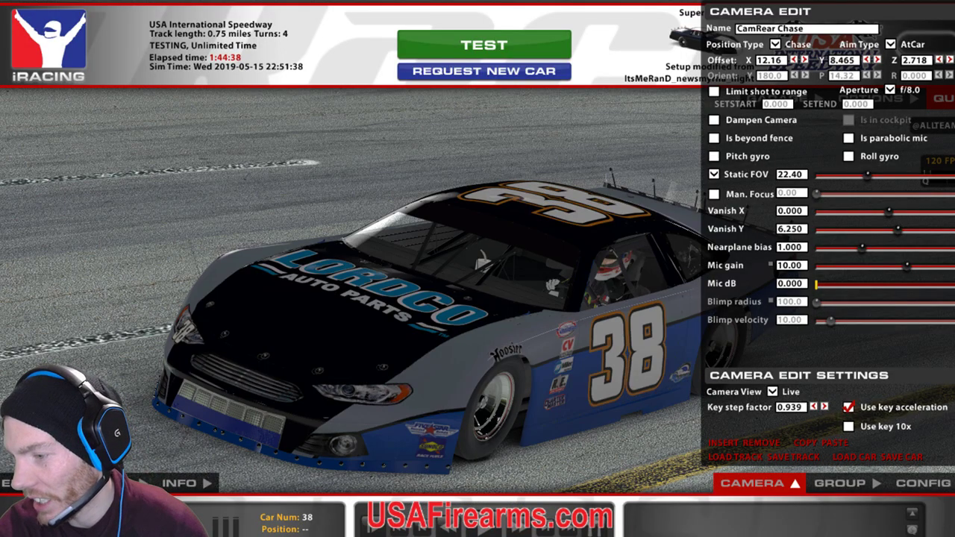
key(alt+Tab)
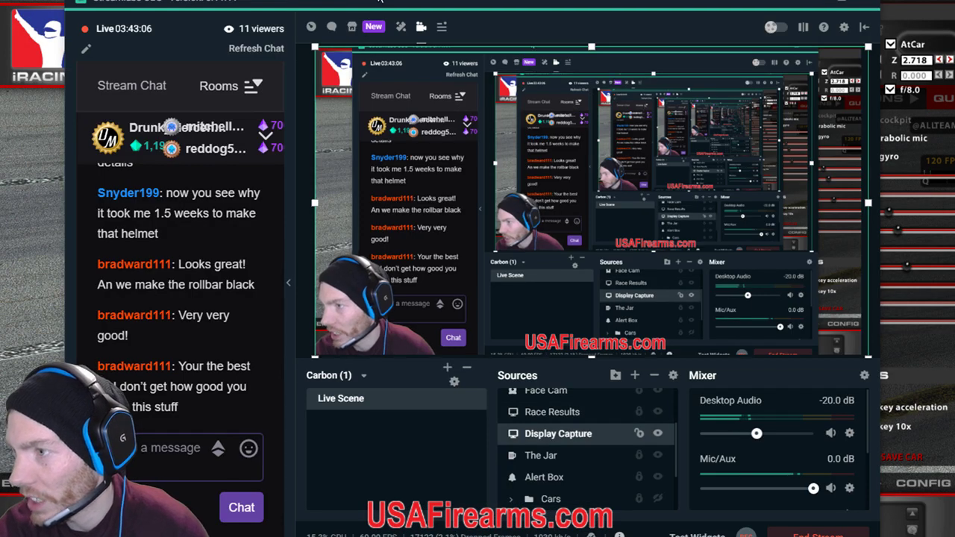
key(alt+Tab)
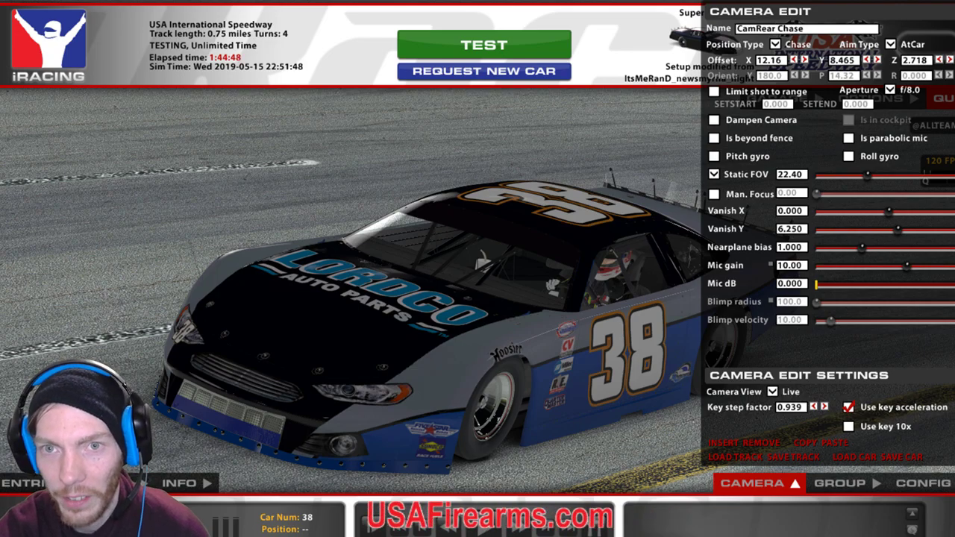
key(alt+Tab)
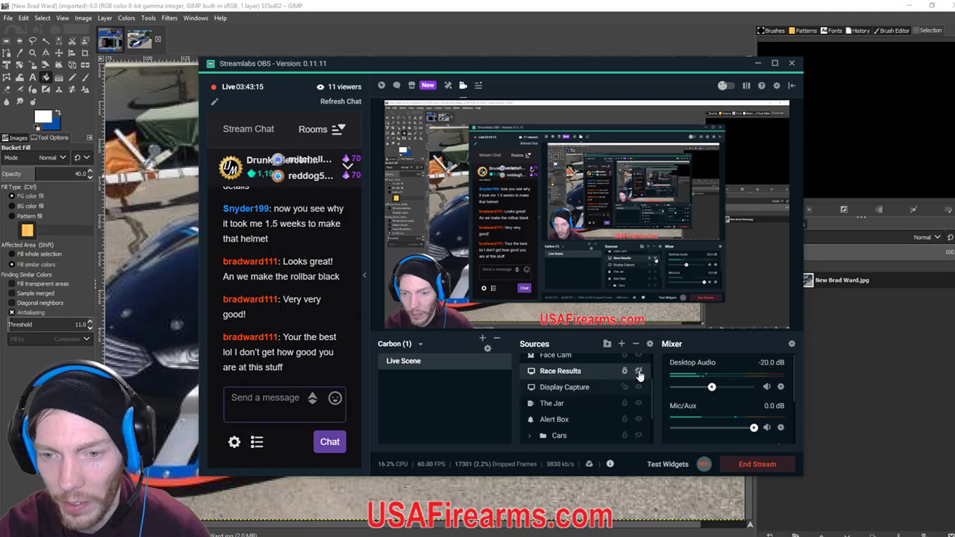
Compare the iRacing car with the #74 reference photo, then bucket-fill a patch of the logo on the template.
key(alt+Tab)
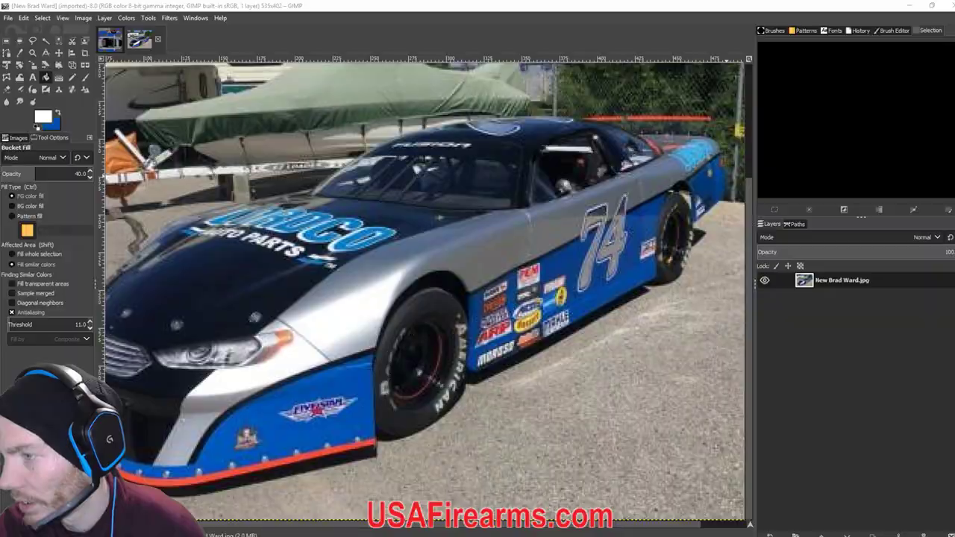
key(alt+Tab)
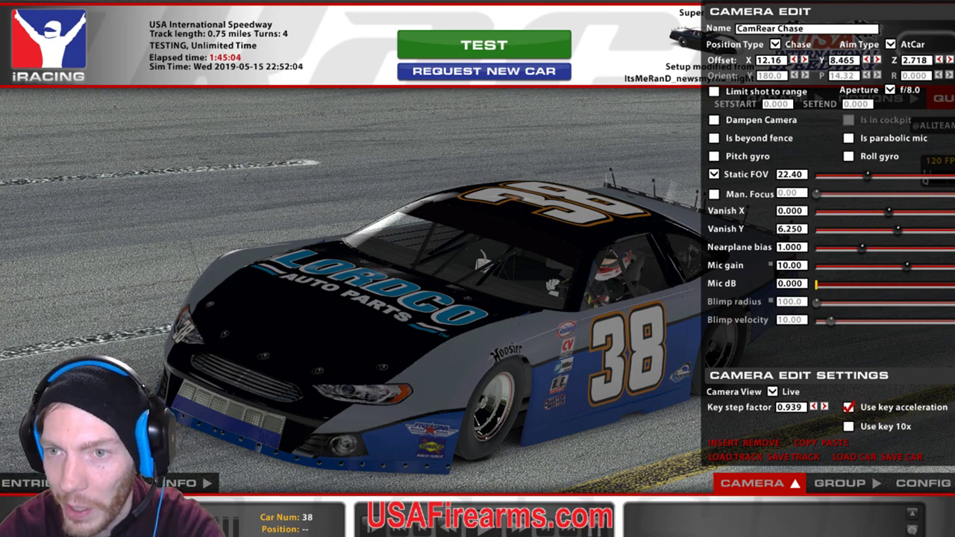
key(alt+Tab)
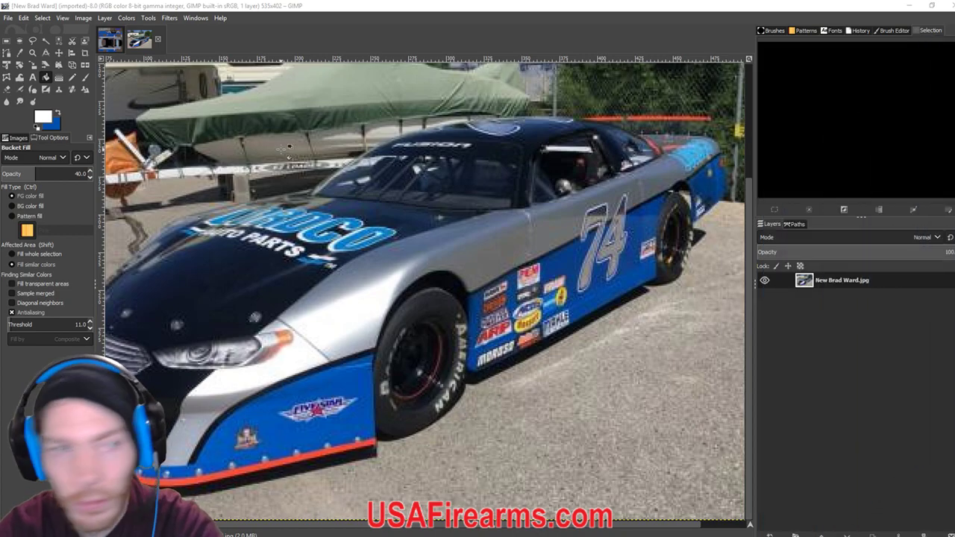
click(113, 38)
click(483, 328)
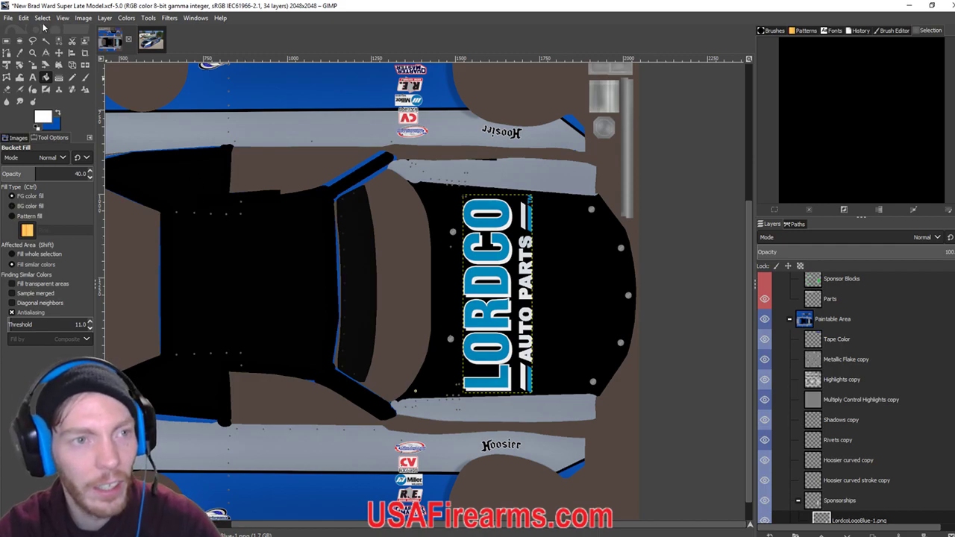
Nudge the LORDCO logo five arrow-key steps right on the black hood with the Move tool.
click(59, 52)
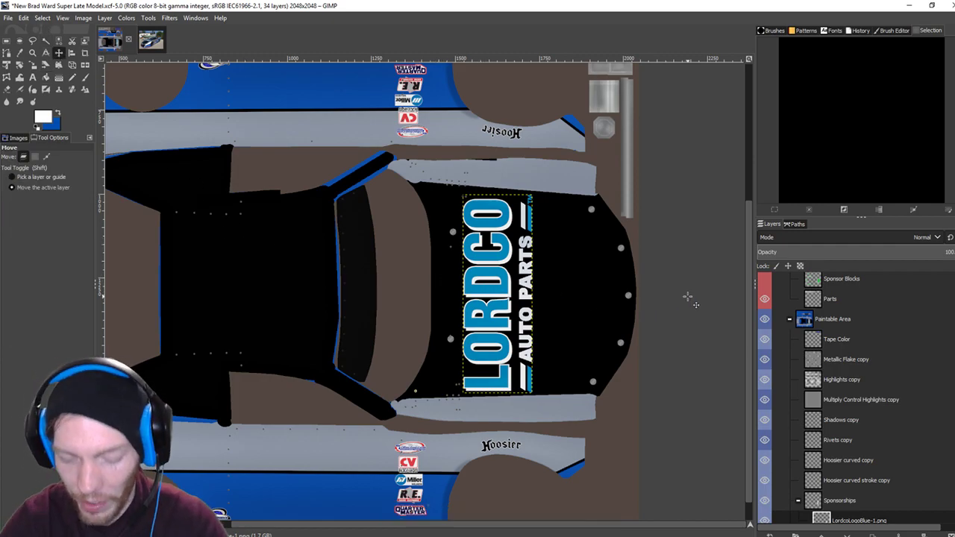
key(Right)
key(Right)
key(Right)
key(Right)
key(Right)
key(Right)
key(Right)
key(Right)
key(Right)
key(Right)
key(Right)
key(Right)
key(Right)
key(Right)
key(Right)
key(Right)
key(Right)
key(Right)
key(Right)
key(Right)
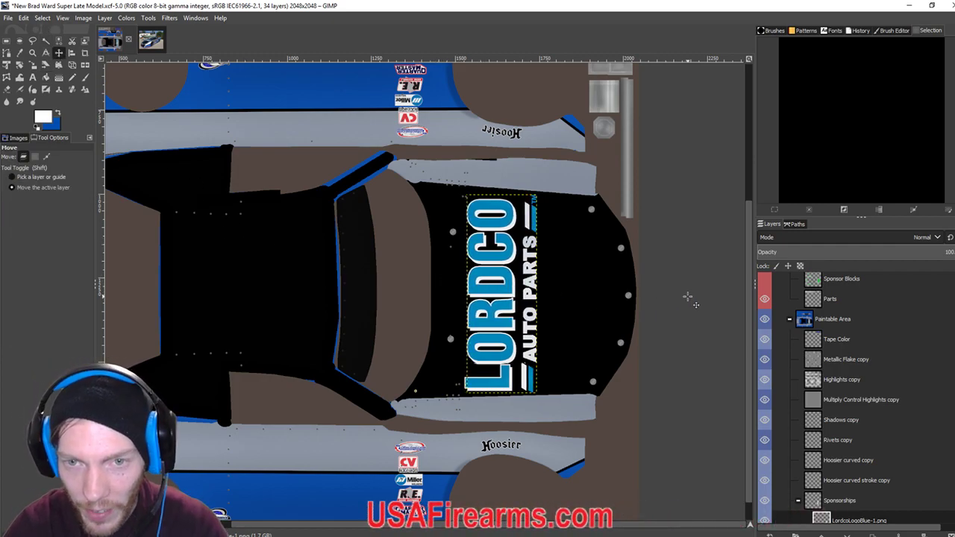
key(Right)
key(Right)
key(Right)
key(Right)
key(Right)
key(Right)
key(Right)
key(Right)
key(Right)
key(Right)
key(Right)
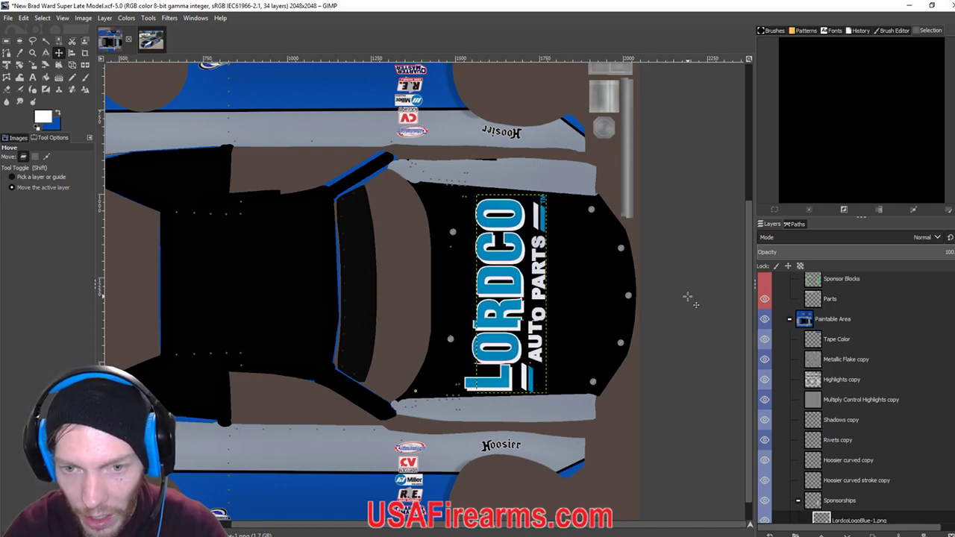
key(Right)
key(Right)
key(Right)
key(Right)
key(Right)
key(Right)
key(Right)
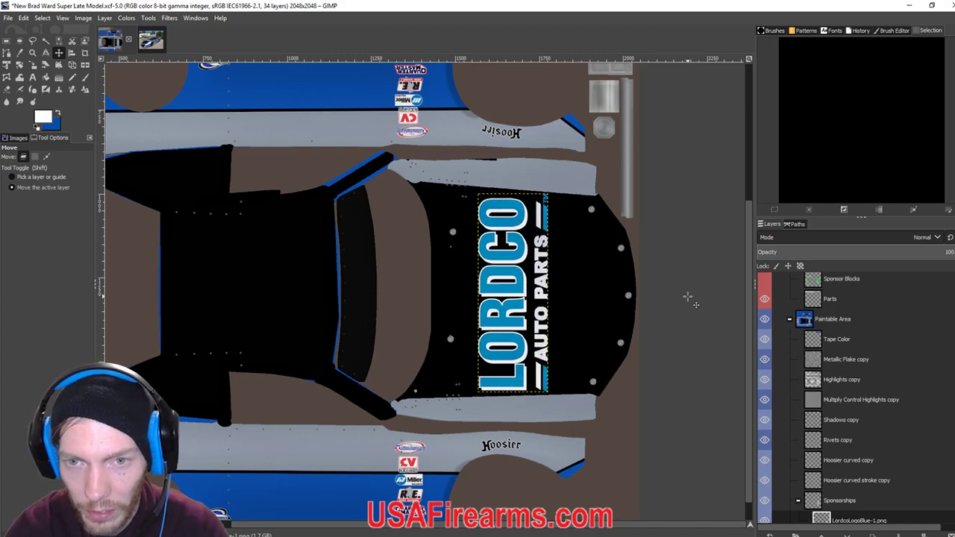
key(Right)
key(Right)
key(Right)
key(Right)
key(Right)
key(Right)
key(Right)
key(Right)
key(Right)
key(Right)
key(Right)
key(Right)
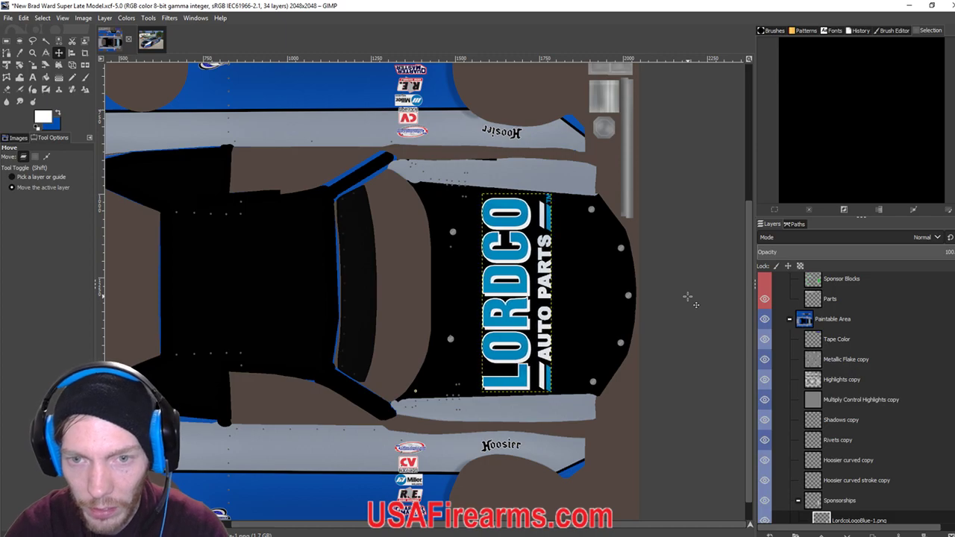
key(Right)
key(Right)
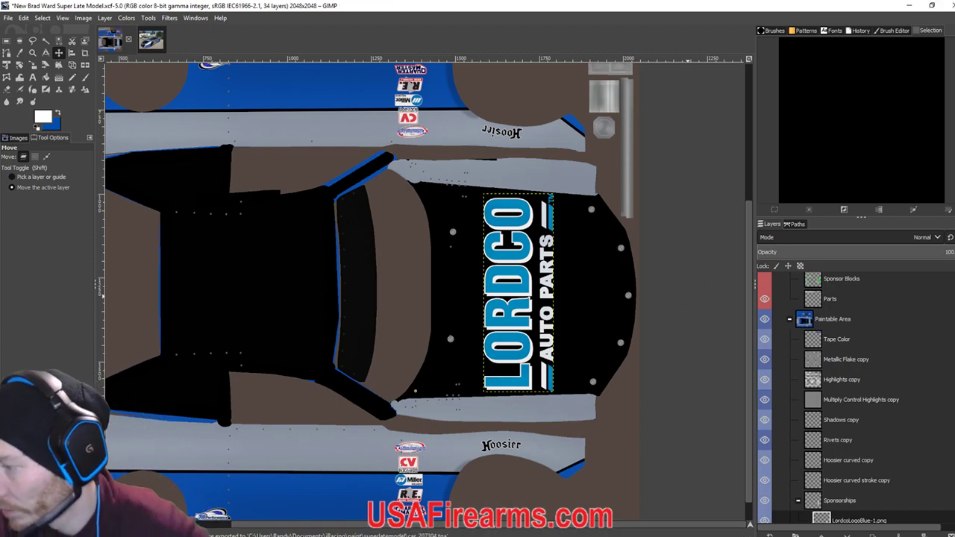
key(alt+Tab)
Reload the car paint in iRacing with Ctrl+R to view the shifted LORDCO logo, then return to GIMP.
drag(435, 14, 436, 21)
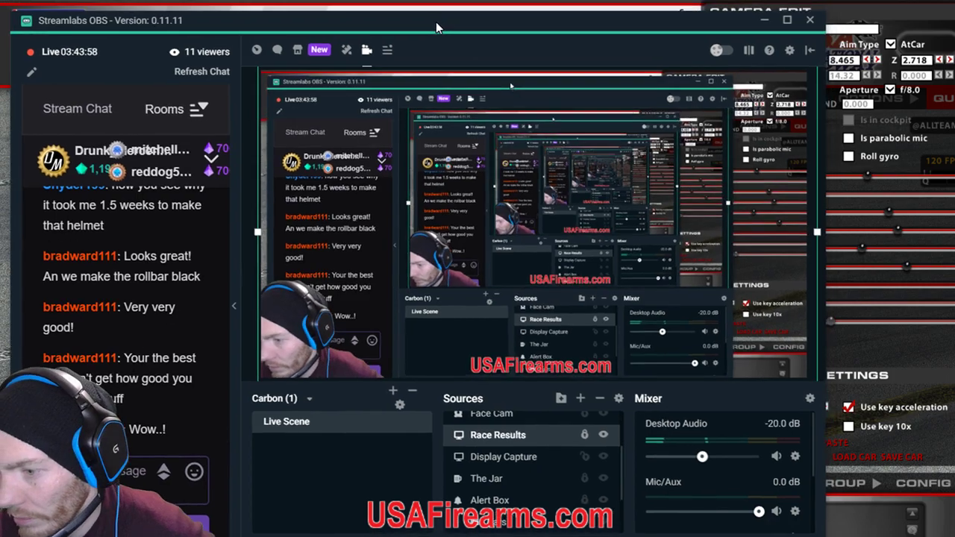
key(alt+Tab)
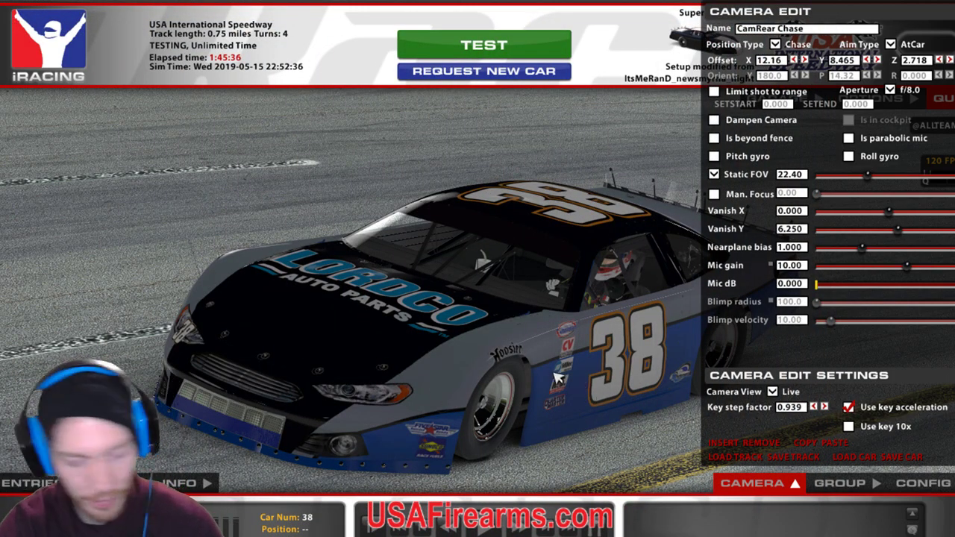
key(ctrl+r)
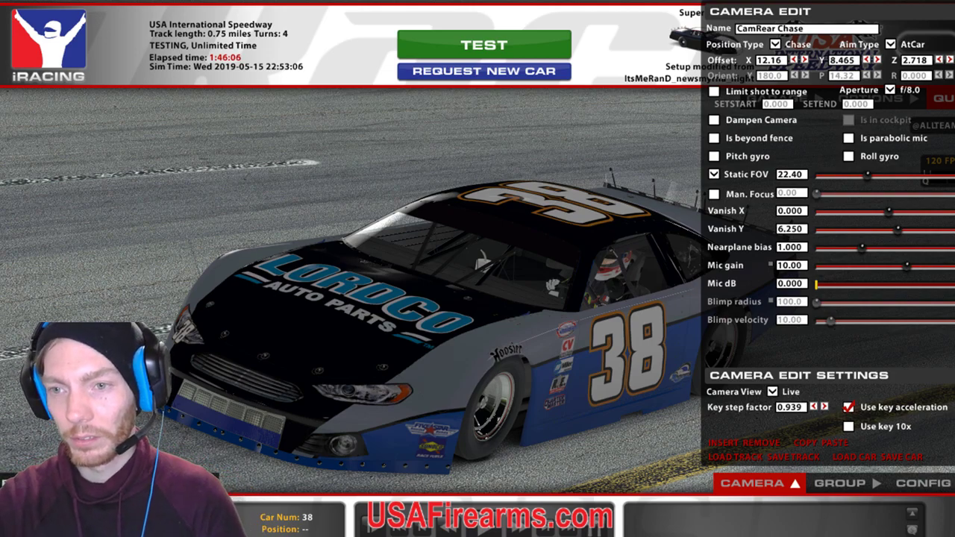
key(alt+Tab)
key(alt+Tab)
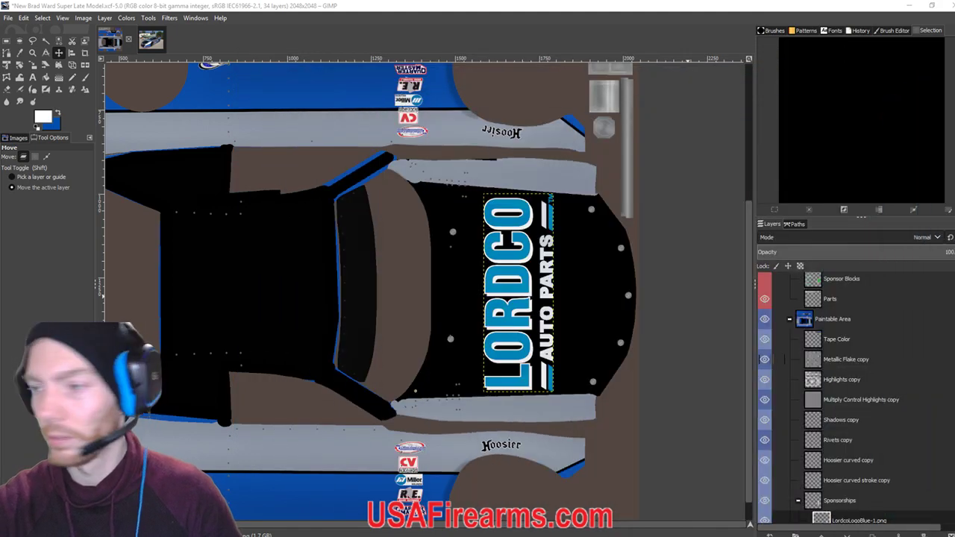
View the whole #74 reference photo at 100% zoom, compare it with the template, then bring up Discord.
click(149, 40)
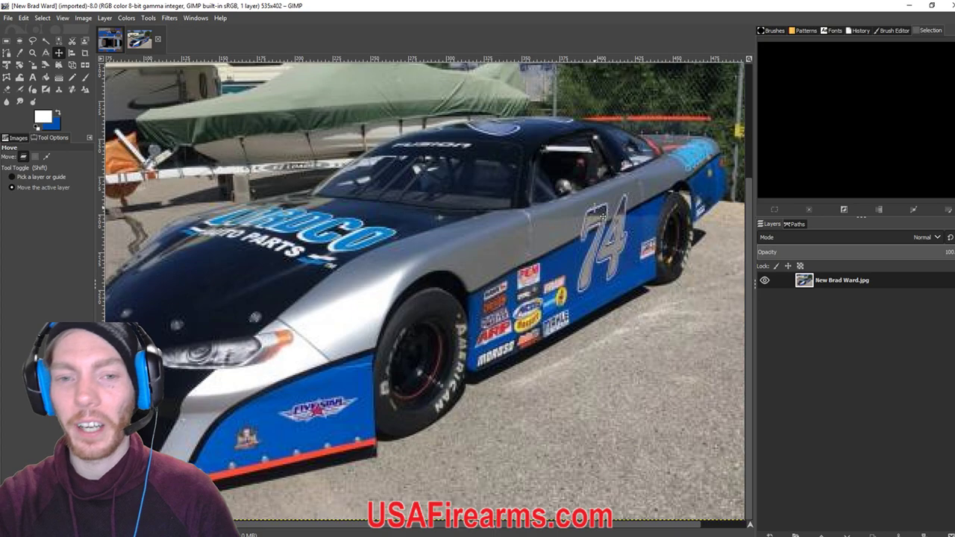
key(1)
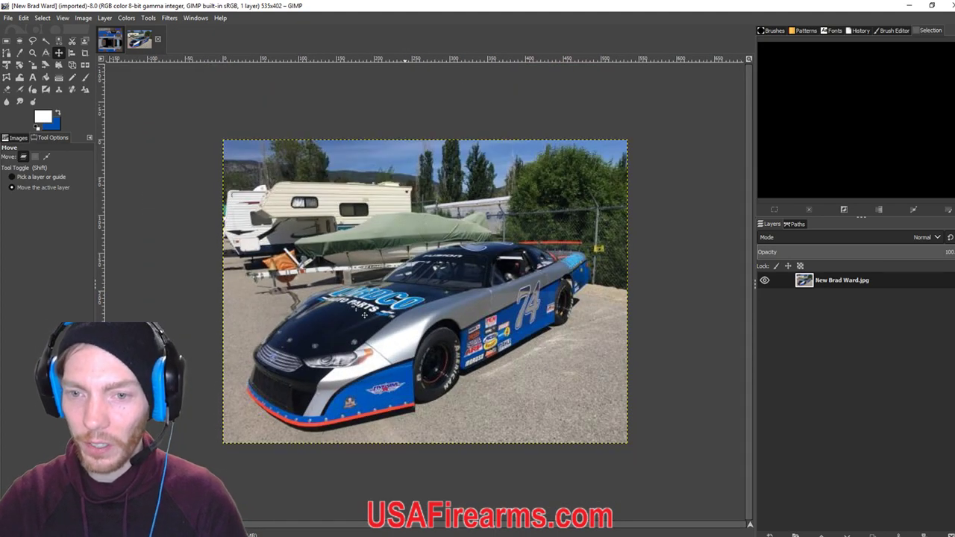
click(112, 43)
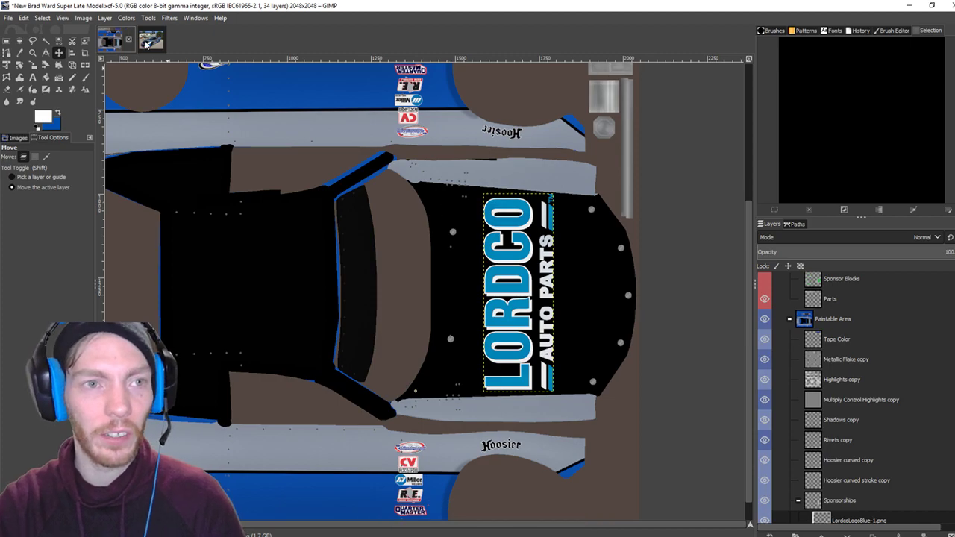
click(149, 43)
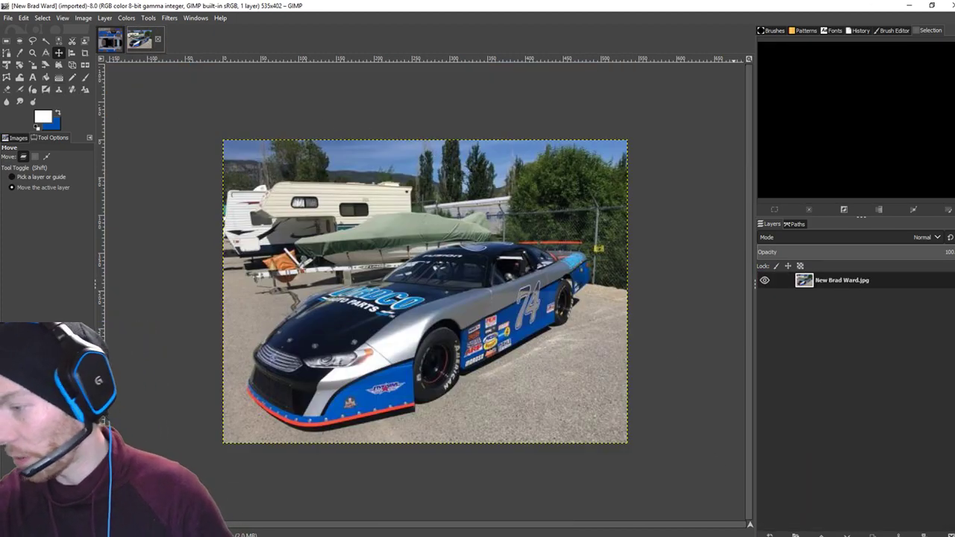
key(alt+Tab)
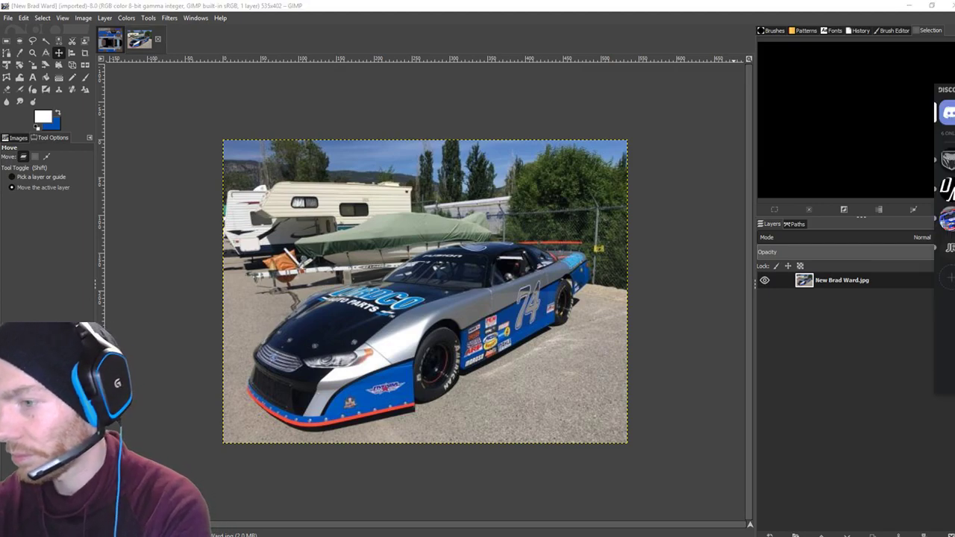
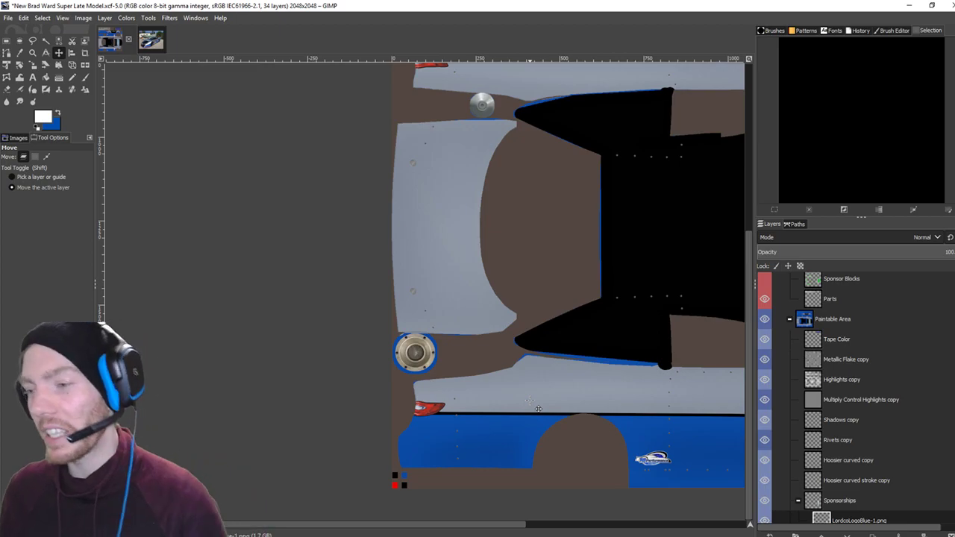
drag(622, 252, 373, 243)
drag(482, 245, 427, 353)
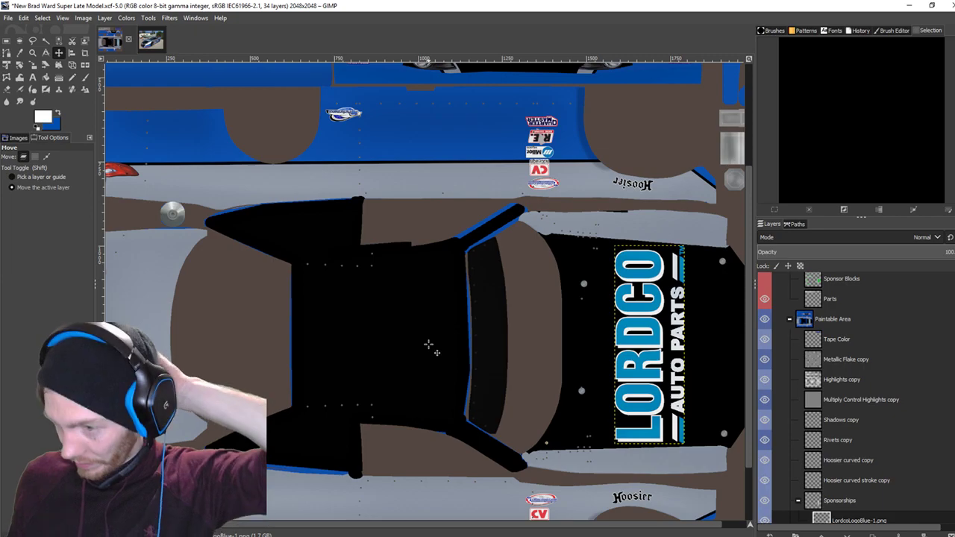
drag(429, 345, 500, 346)
scroll(500, 347, down, 3)
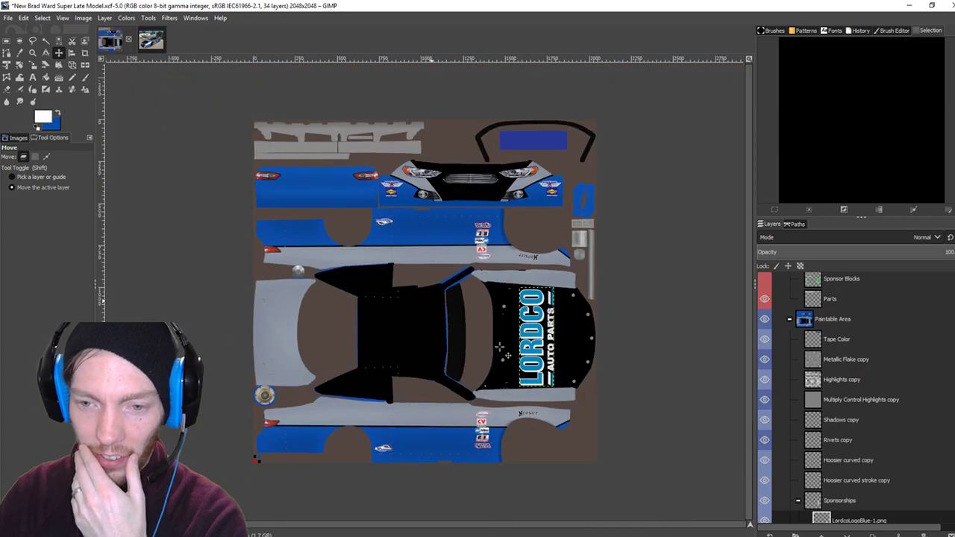
scroll(500, 347, up, 1)
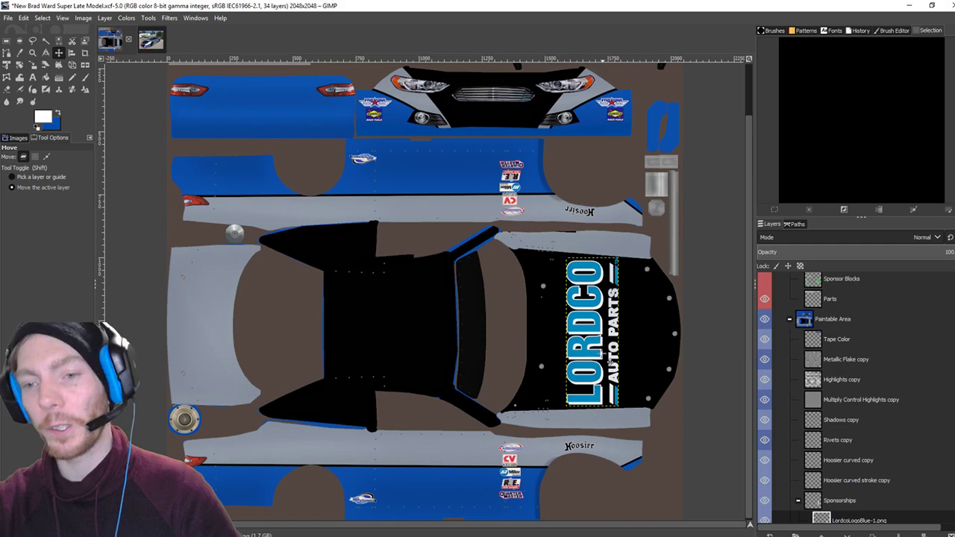
click(151, 41)
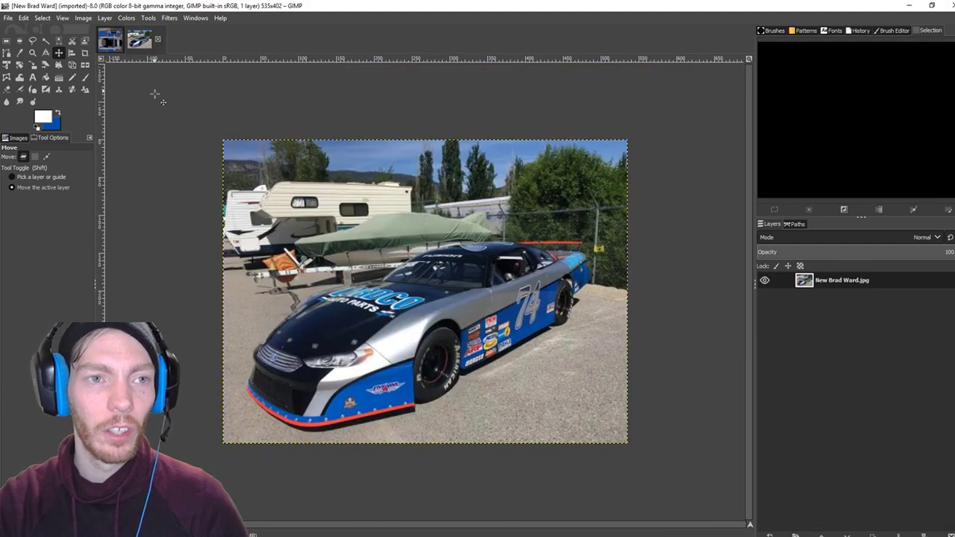
click(6, 17)
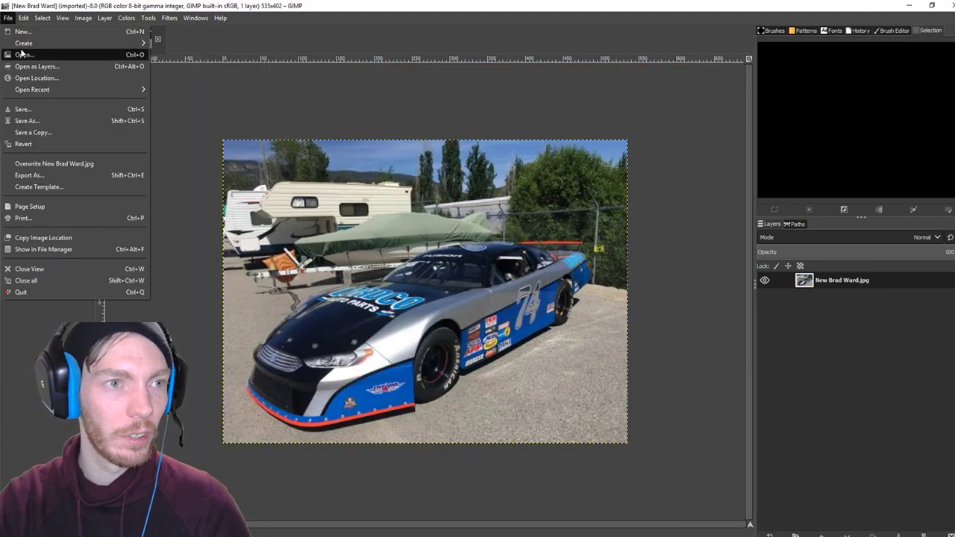
Open LordcoLogoBlue-1.png from the Paint > Racing Logos folder.
click(23, 53)
click(108, 306)
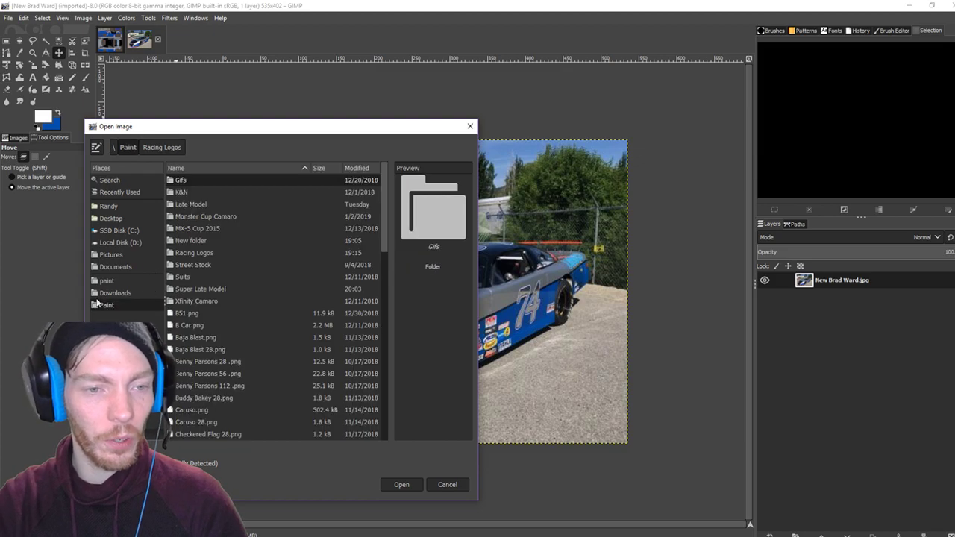
double_click(195, 254)
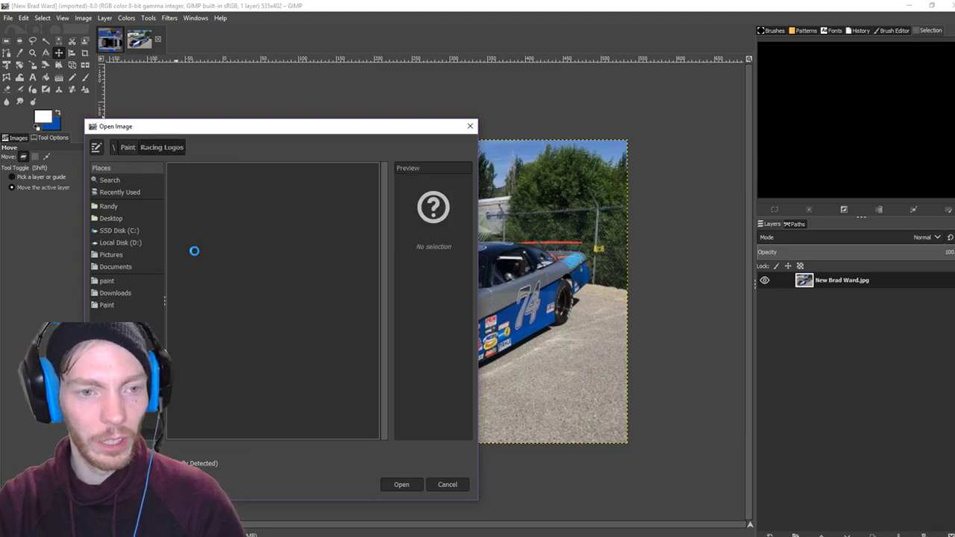
scroll(274, 342, down, 6)
scroll(274, 342, down, 10)
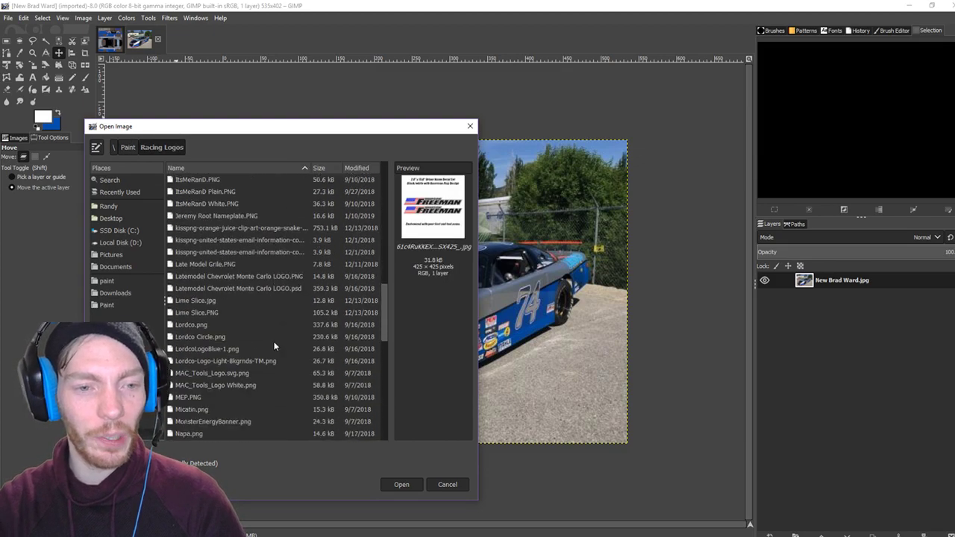
scroll(200, 274, up, 2)
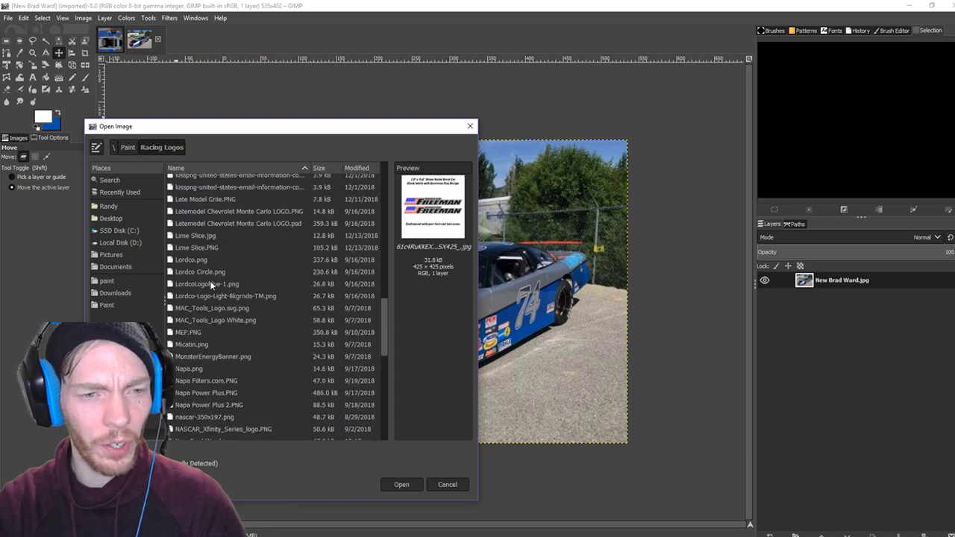
click(209, 285)
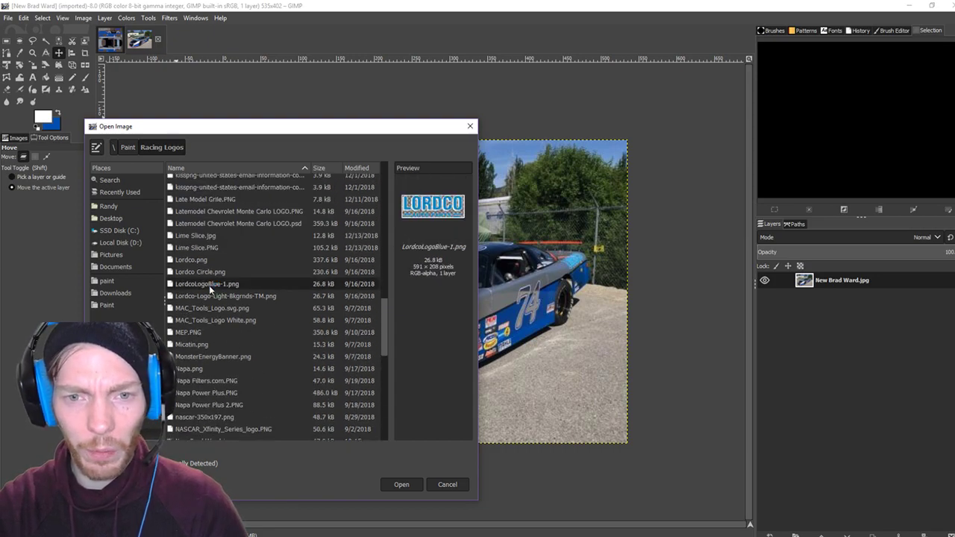
click(401, 485)
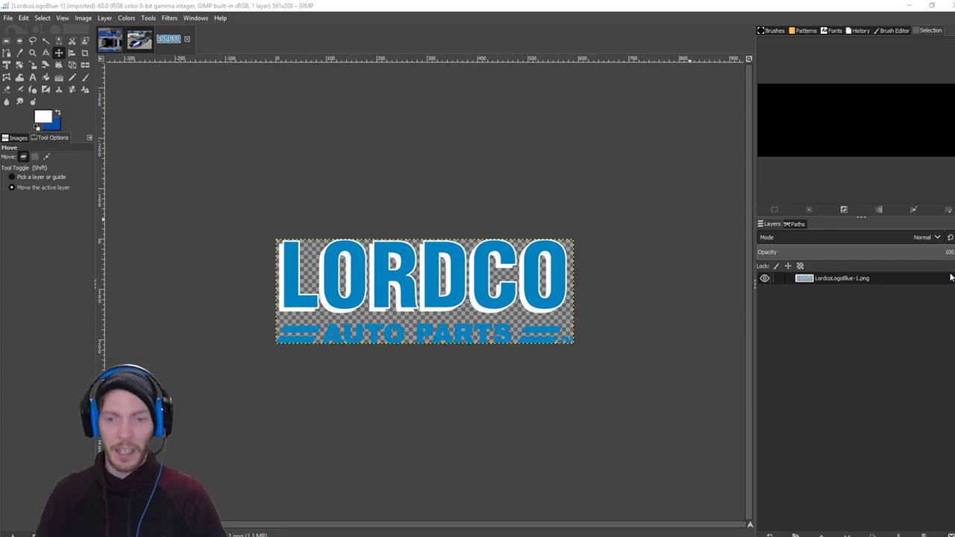
Crop the logo to just the LORDCO lettering (588x155), dropping the AUTO PARTS strip.
click(84, 52)
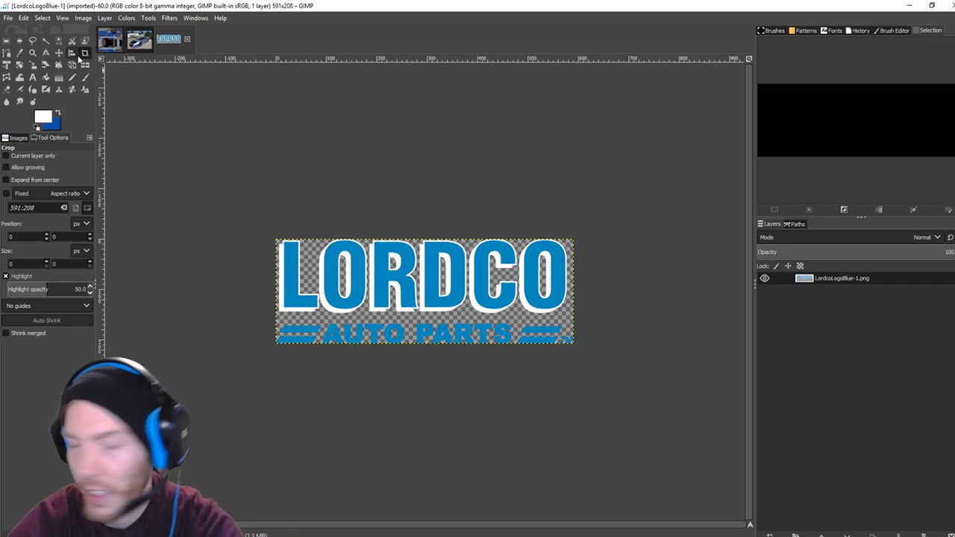
drag(276, 240, 582, 325)
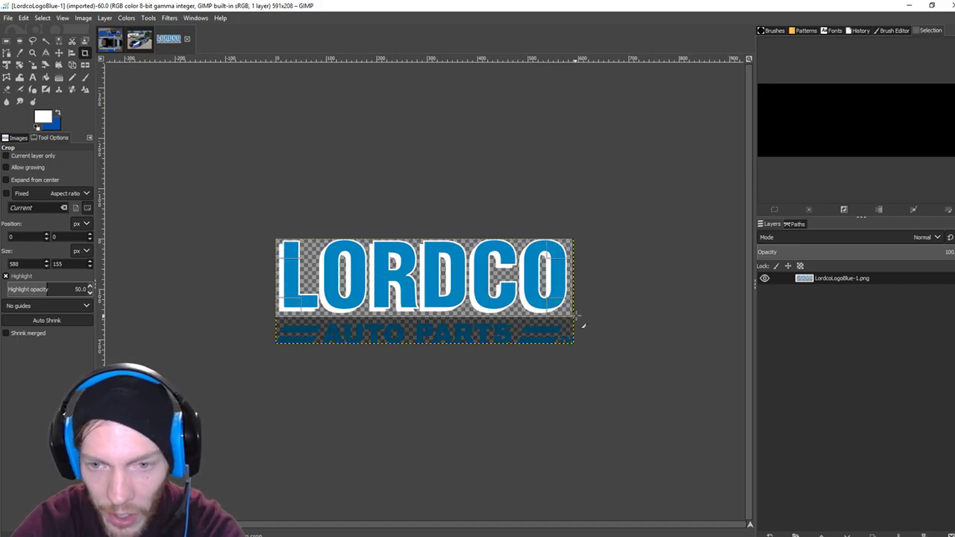
key(Return)
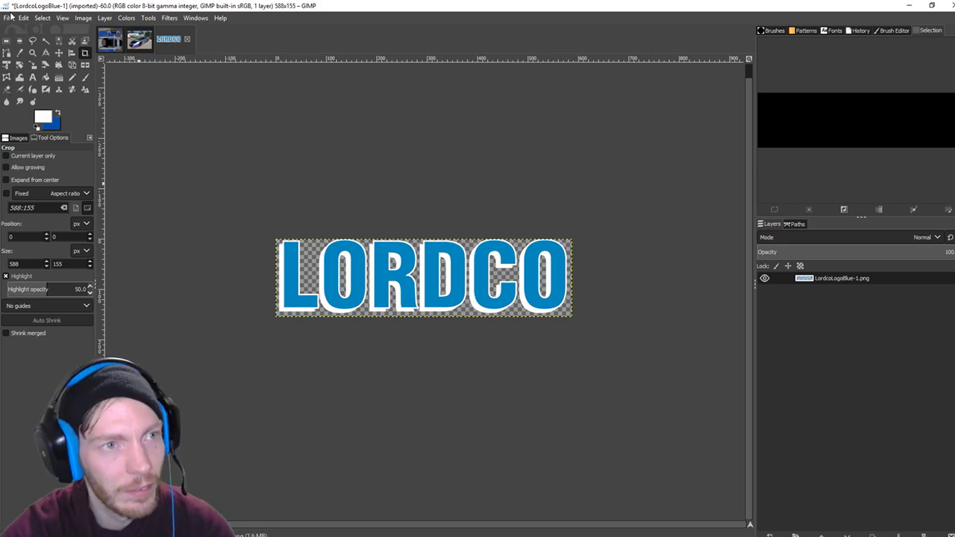
Attempt to save the cropped logo as Lordco.PNG in Racing Logos, then cancel after extension warnings.
click(9, 17)
click(32, 118)
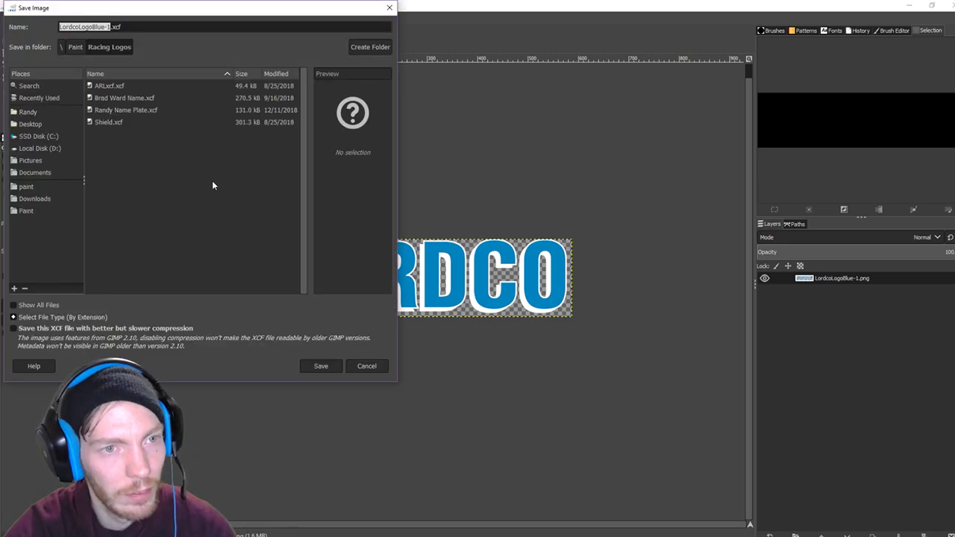
click(143, 27)
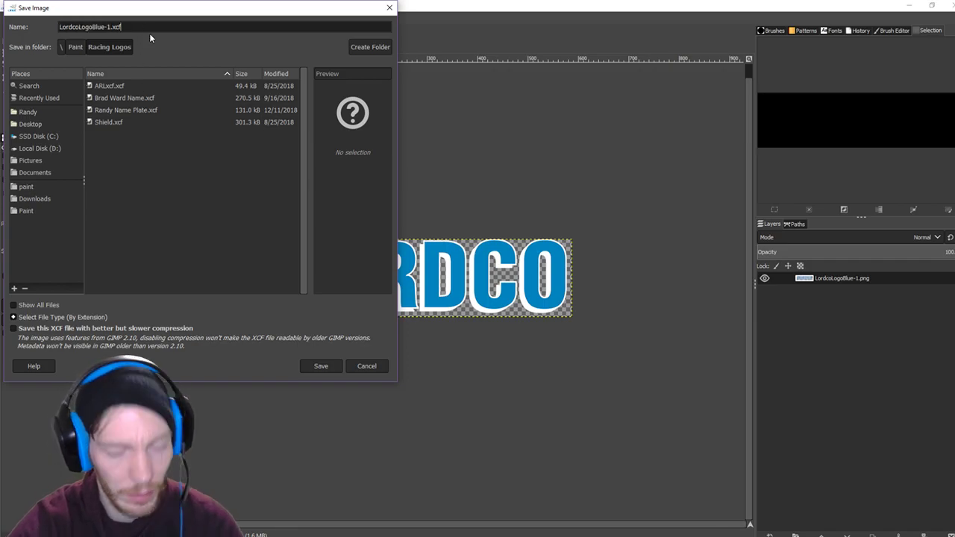
key(BackSpace)
key(BackSpace)
key(BackSpace)
text(pNG)
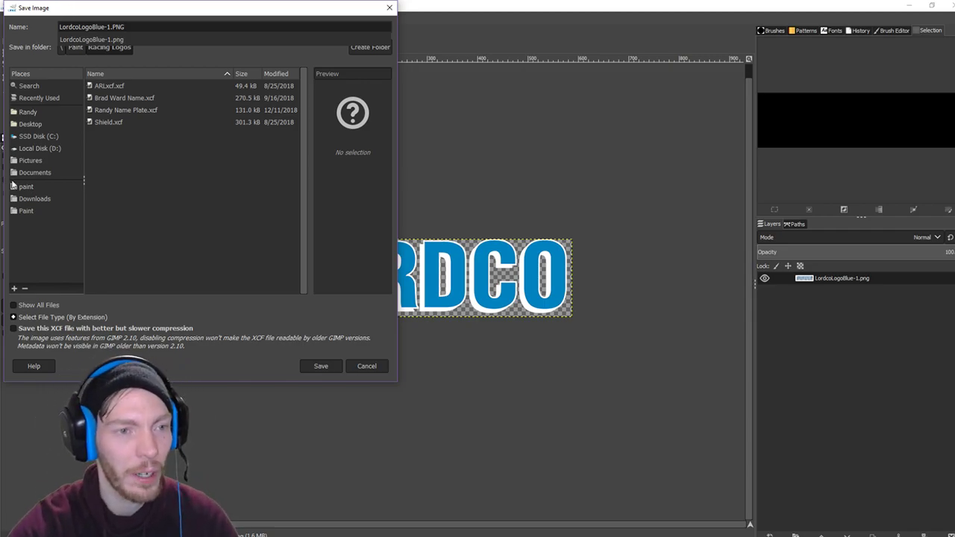
click(28, 212)
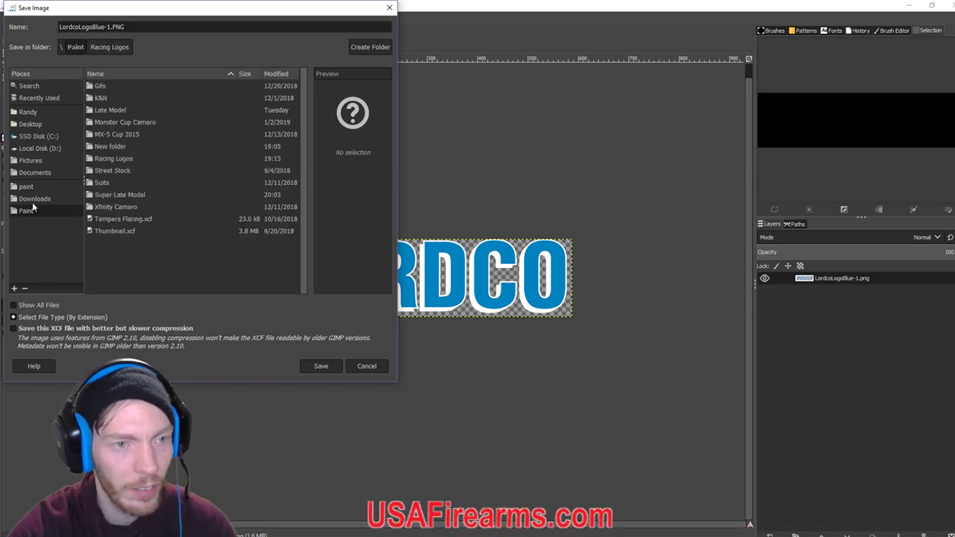
double_click(113, 159)
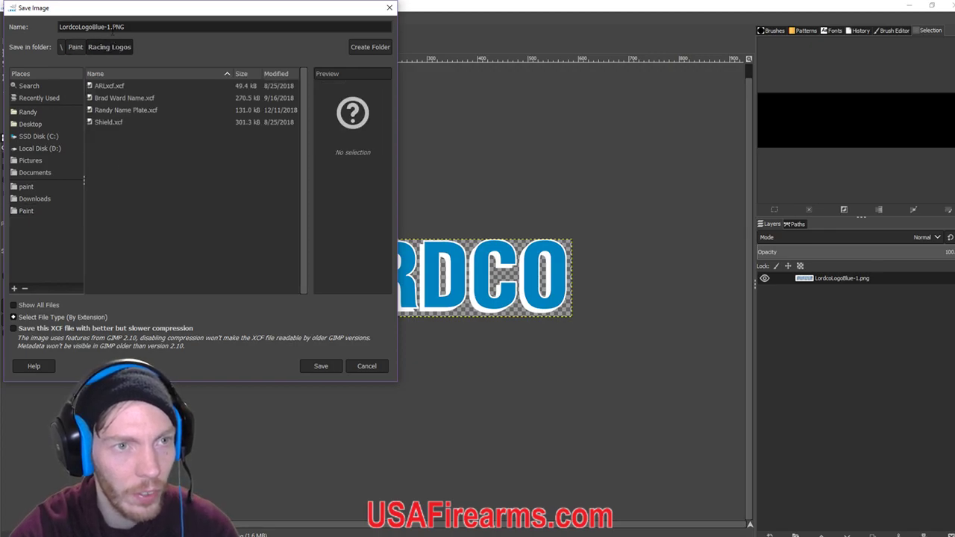
text(Lord)
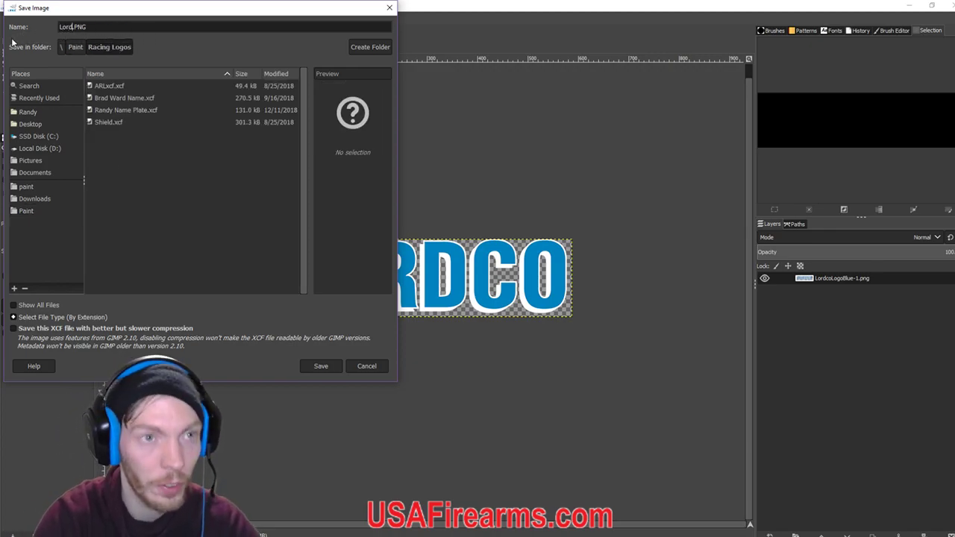
text(co)
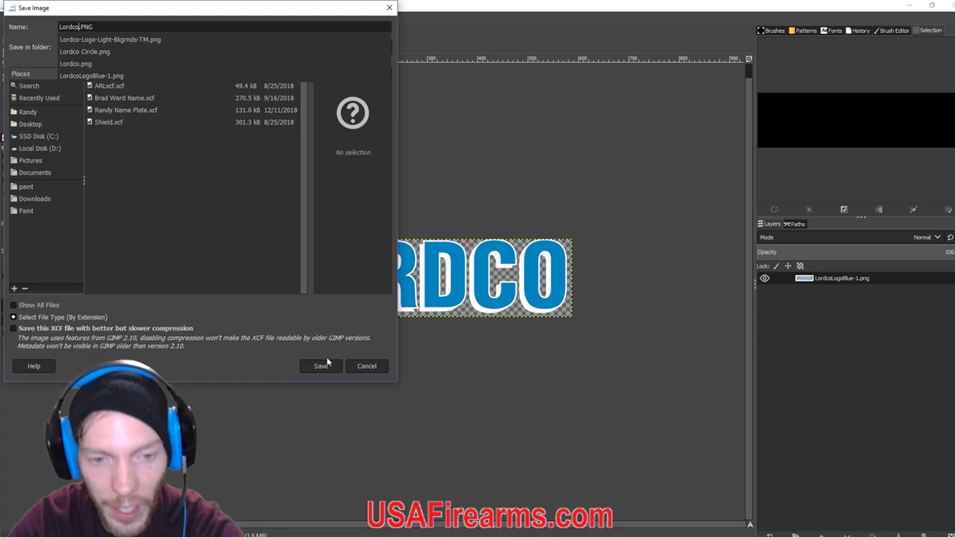
click(325, 366)
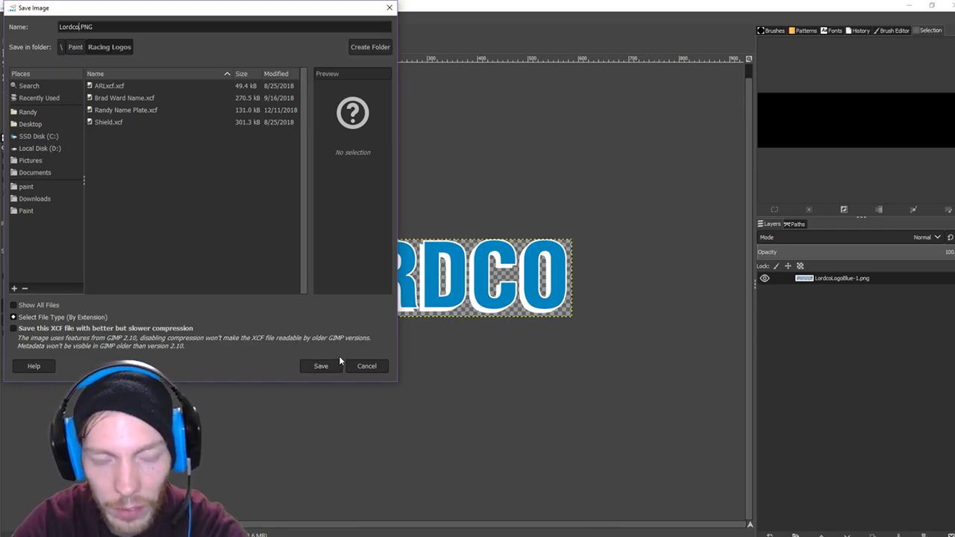
click(330, 367)
click(274, 249)
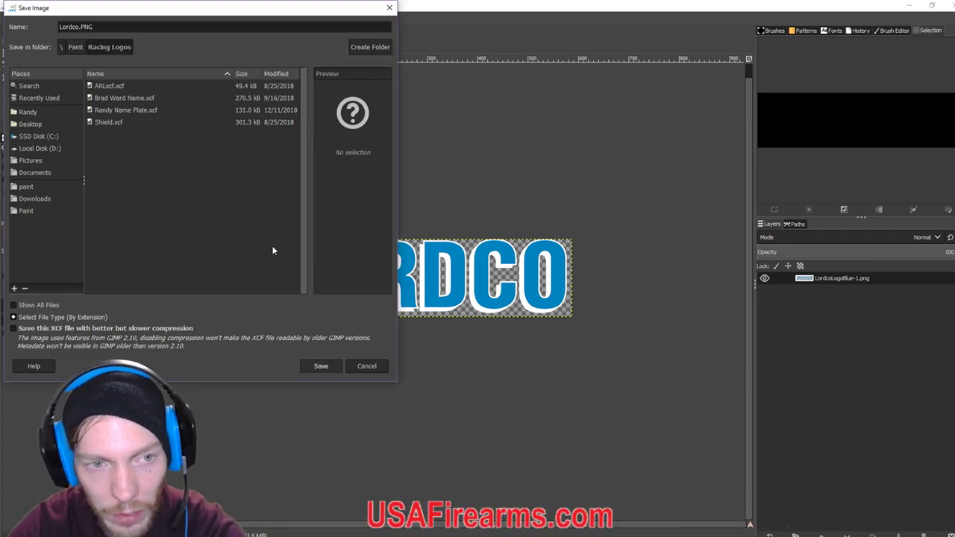
click(319, 365)
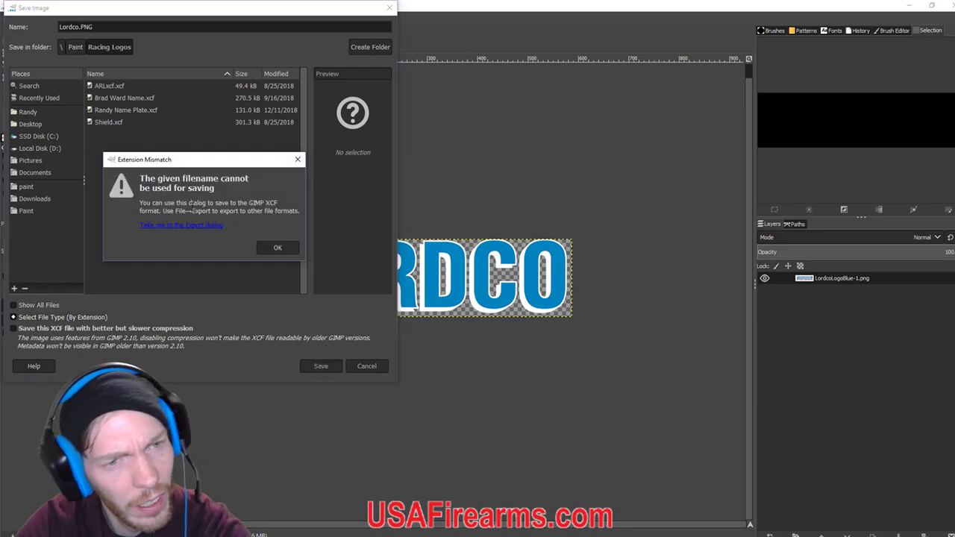
click(275, 250)
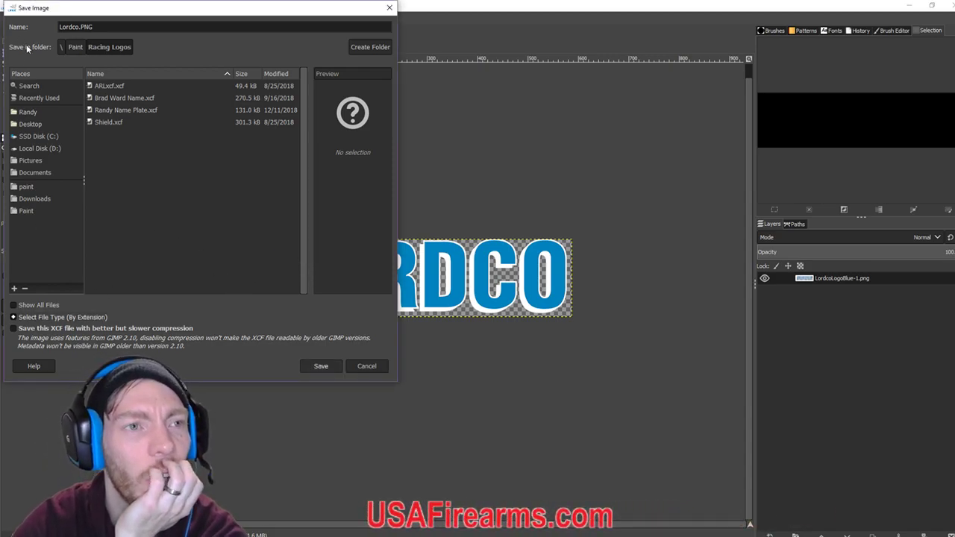
click(366, 366)
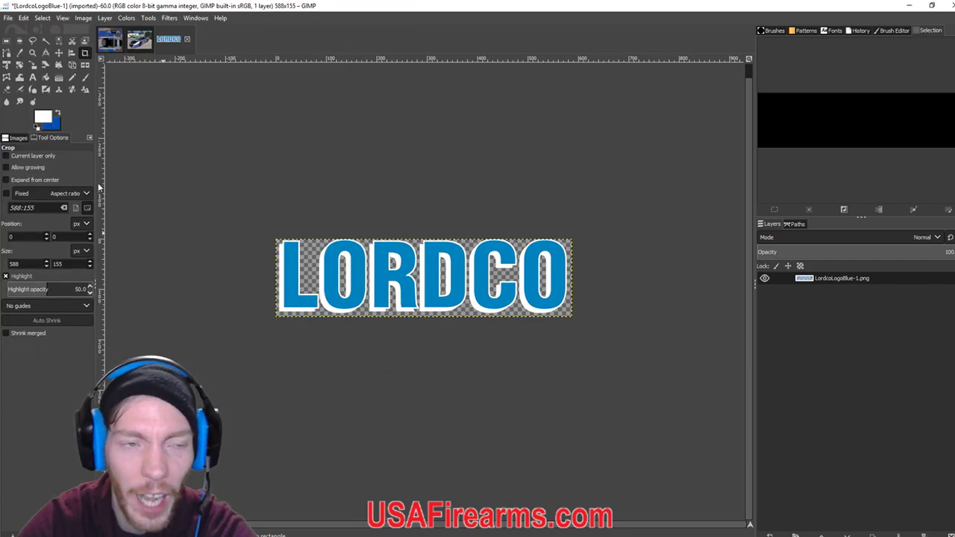
Start exporting the logo over the existing Lordco.png, then back out of the PNG options.
click(9, 18)
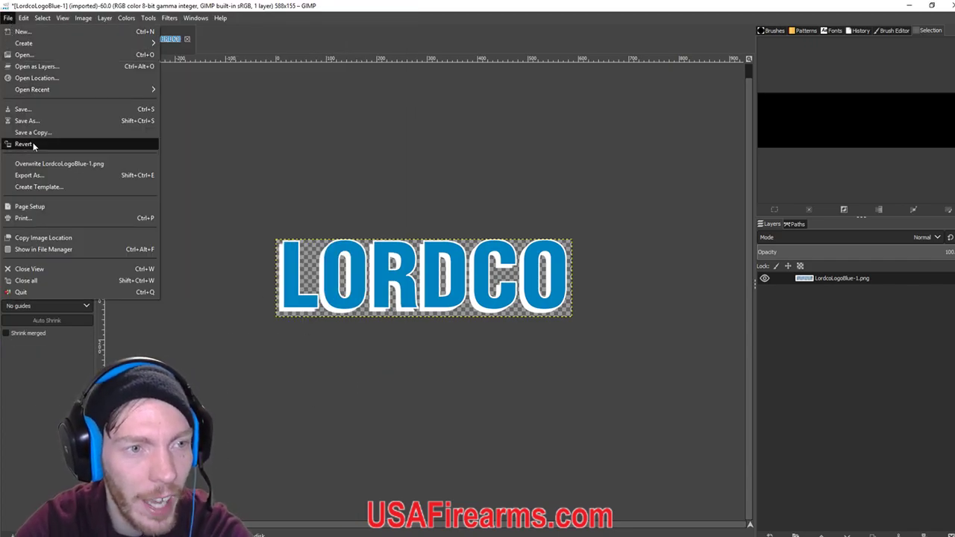
click(29, 175)
click(178, 159)
key(BackSpace)
key(BackSpace)
key(BackSpace)
key(BackSpace)
key(BackSpace)
key(BackSpace)
key(BackSpace)
key(BackSpace)
key(BackSpace)
key(BackSpace)
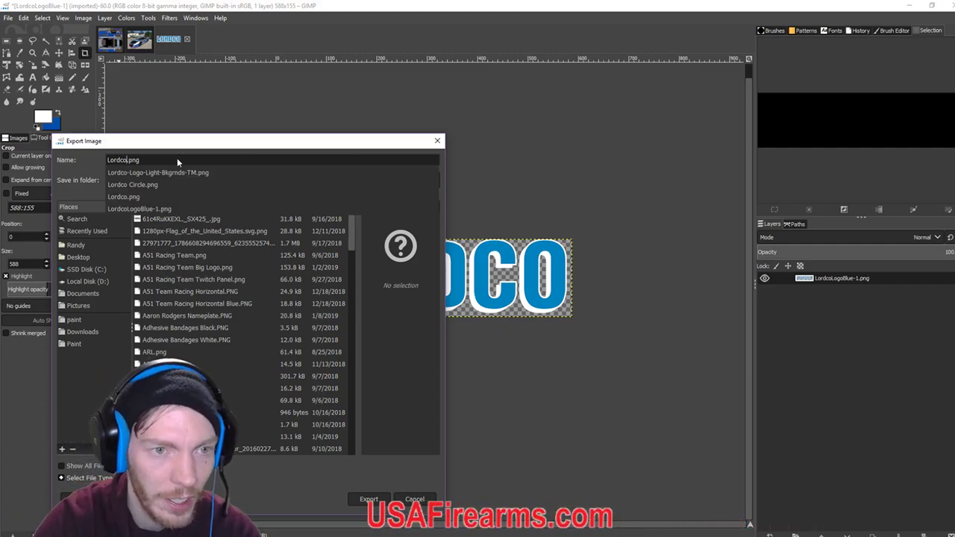
click(406, 498)
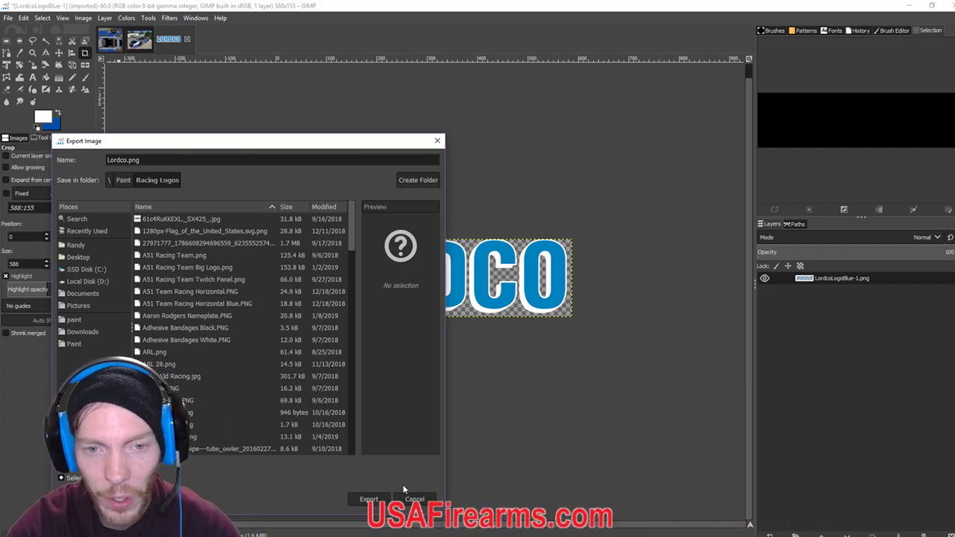
click(368, 499)
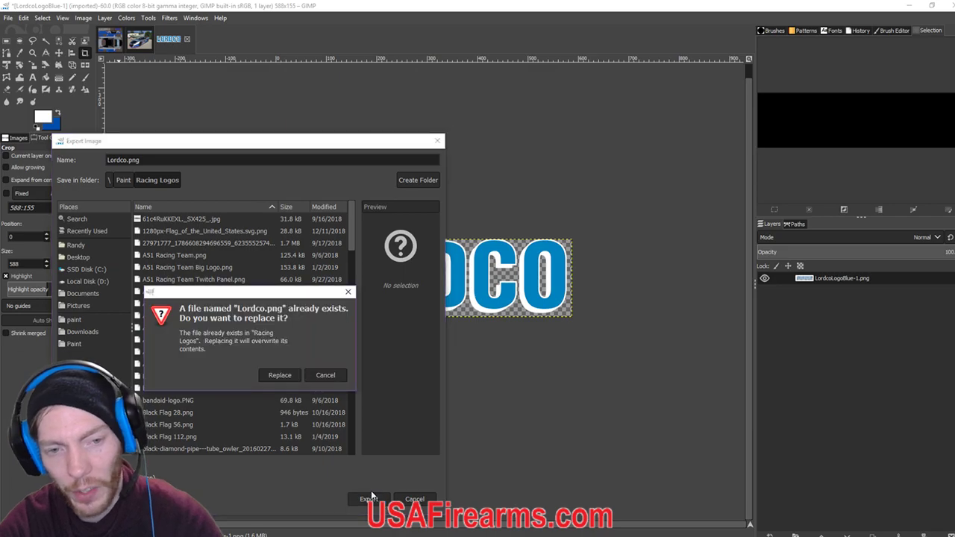
click(283, 375)
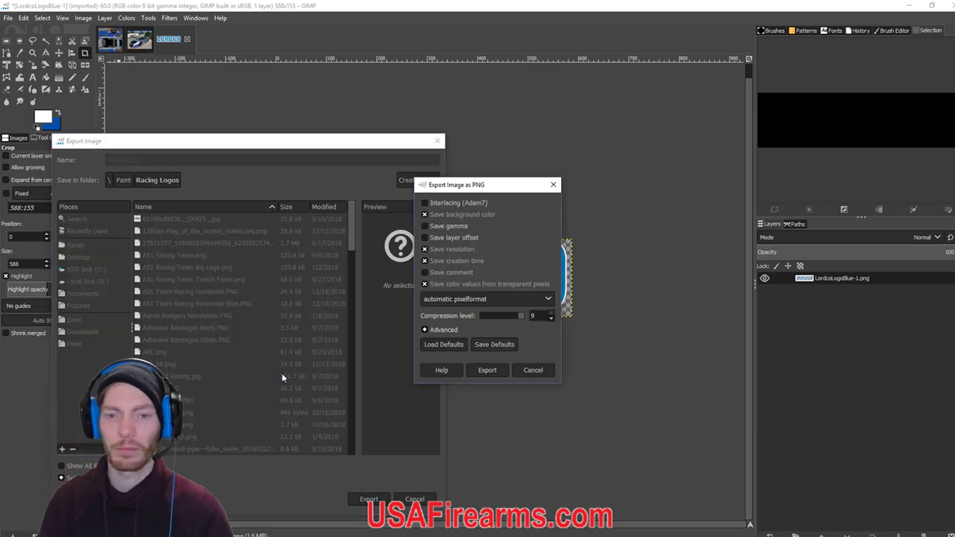
click(528, 371)
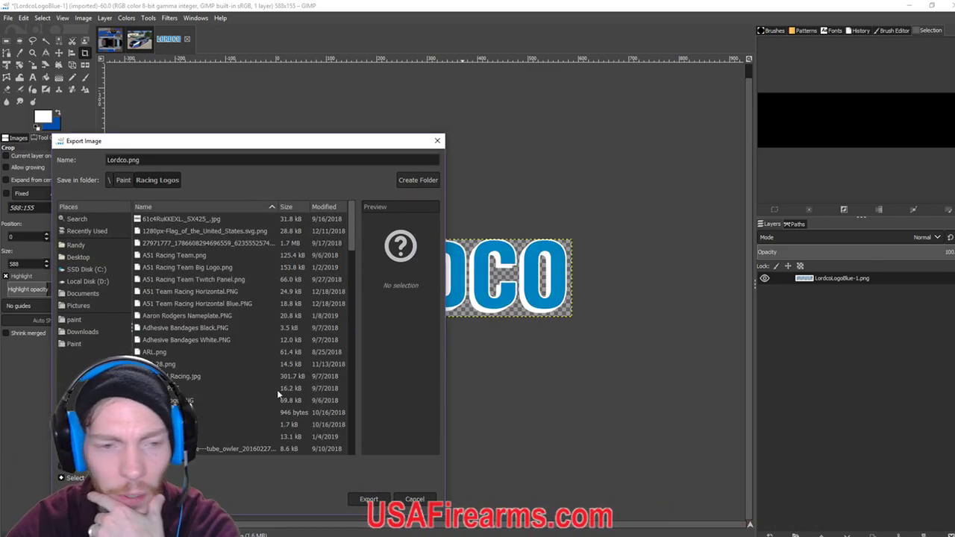
scroll(249, 384, down, 2)
scroll(249, 387, down, 4)
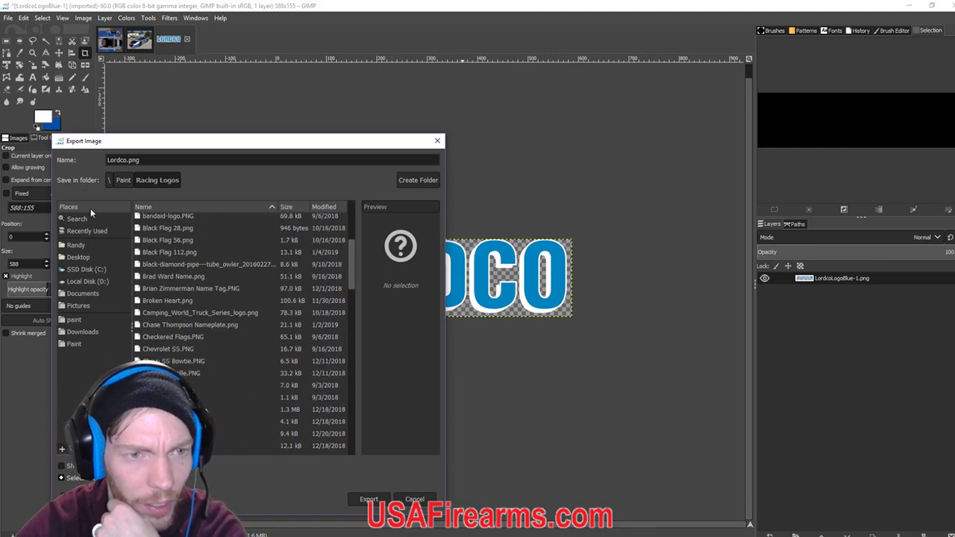
Export the logo as Lordco Plain.png and close its image.
click(127, 159)
key(BackSpace)
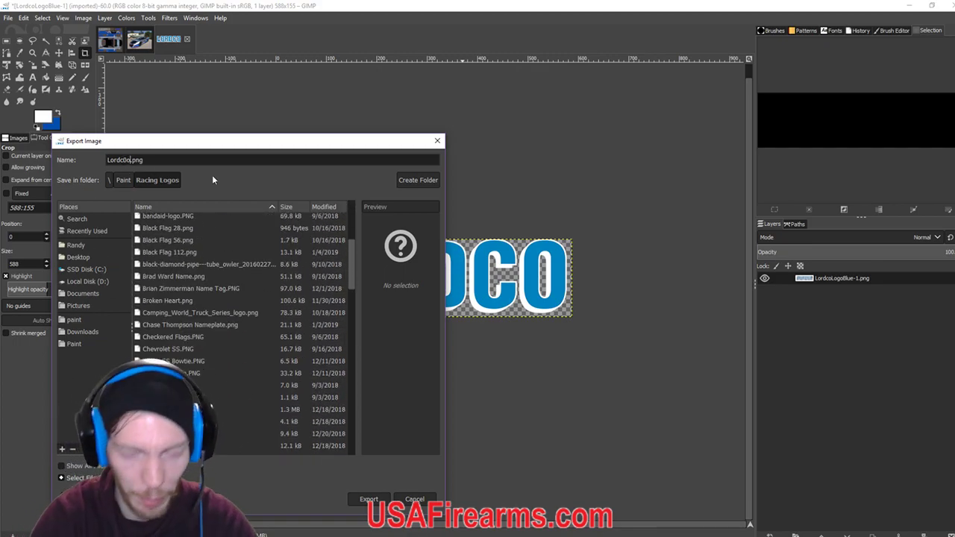
text(o Plain)
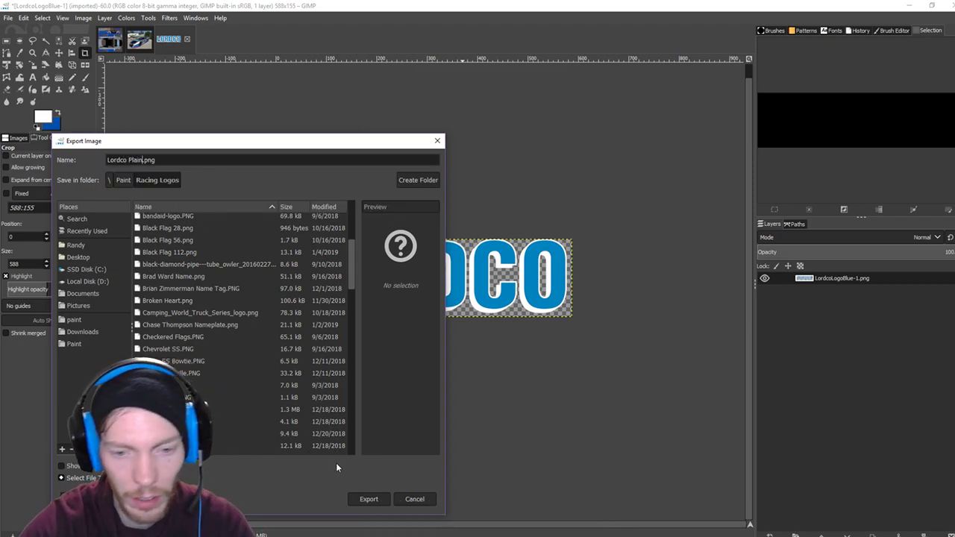
click(354, 500)
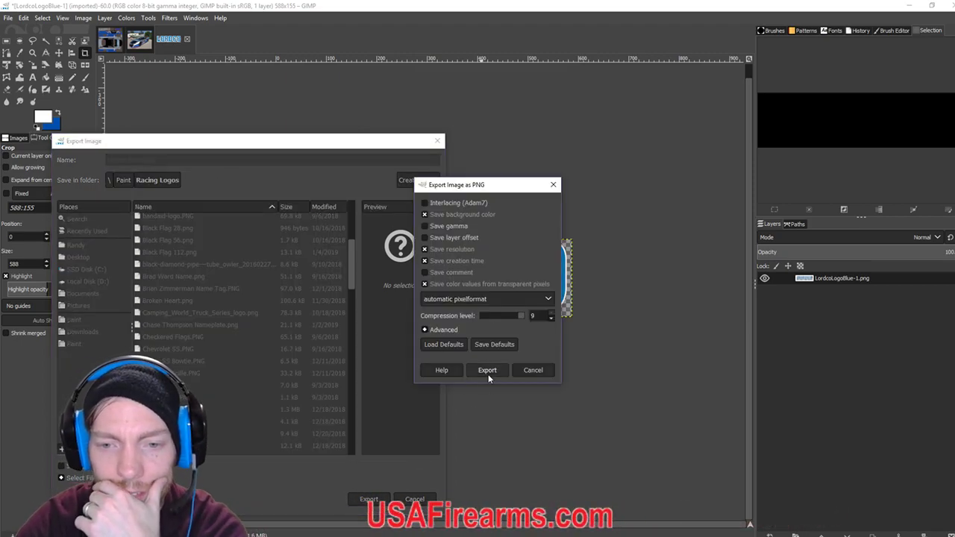
click(488, 369)
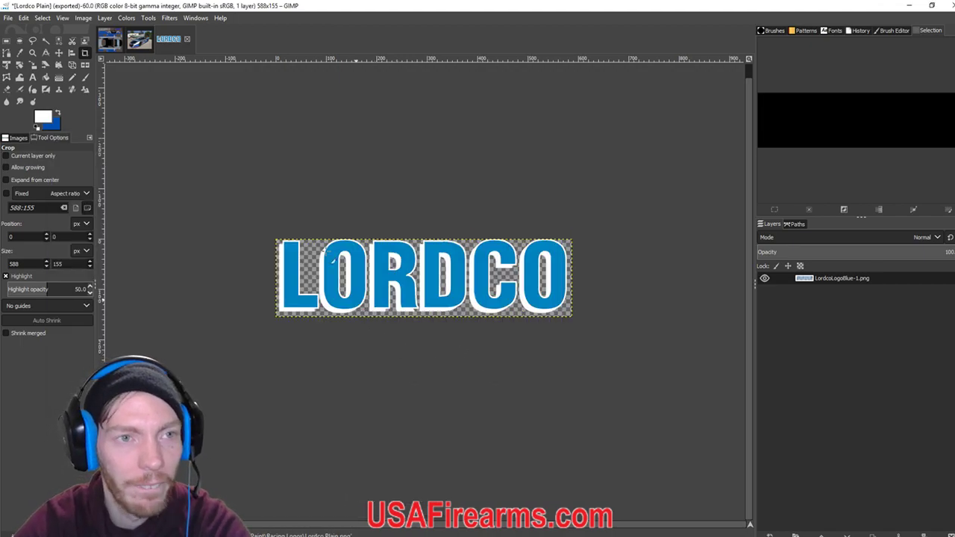
click(187, 39)
Discard the logo image and drag Lordco Plain.png from Racing Logos onto the Super Late Model texture as a layer.
click(487, 344)
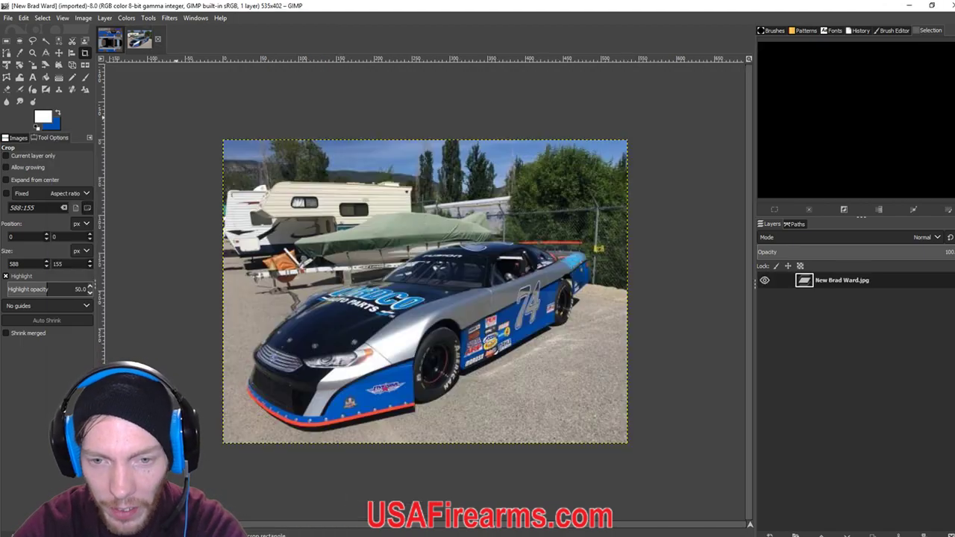
click(109, 40)
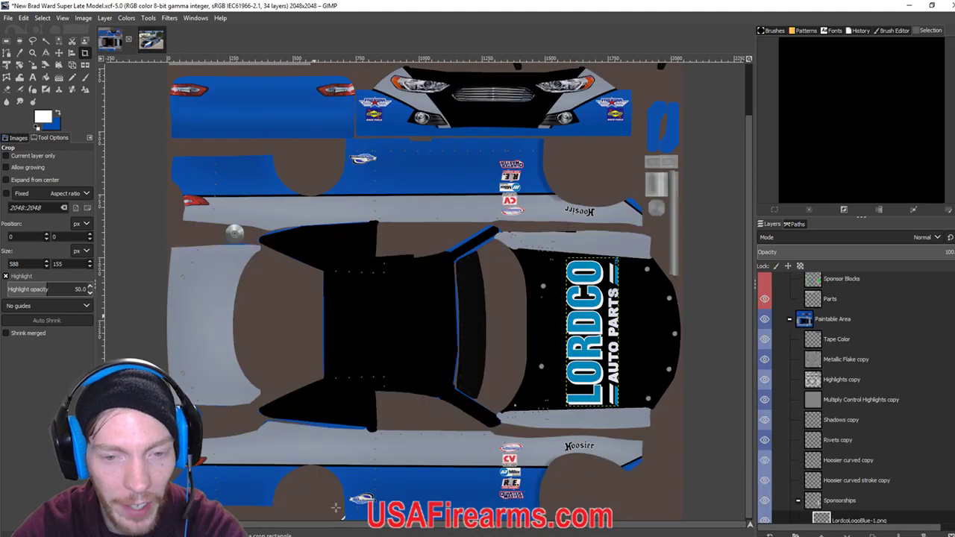
click(383, 533)
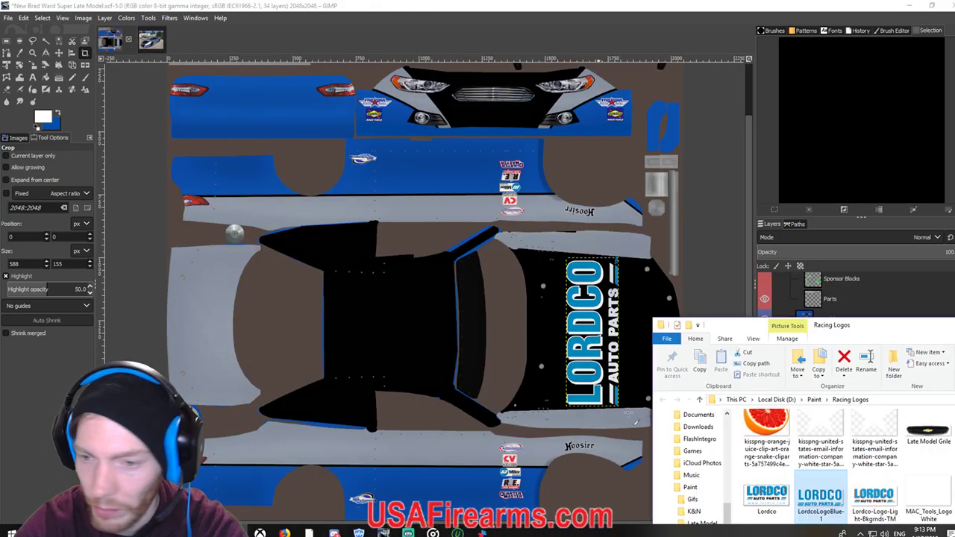
drag(885, 329, 374, 120)
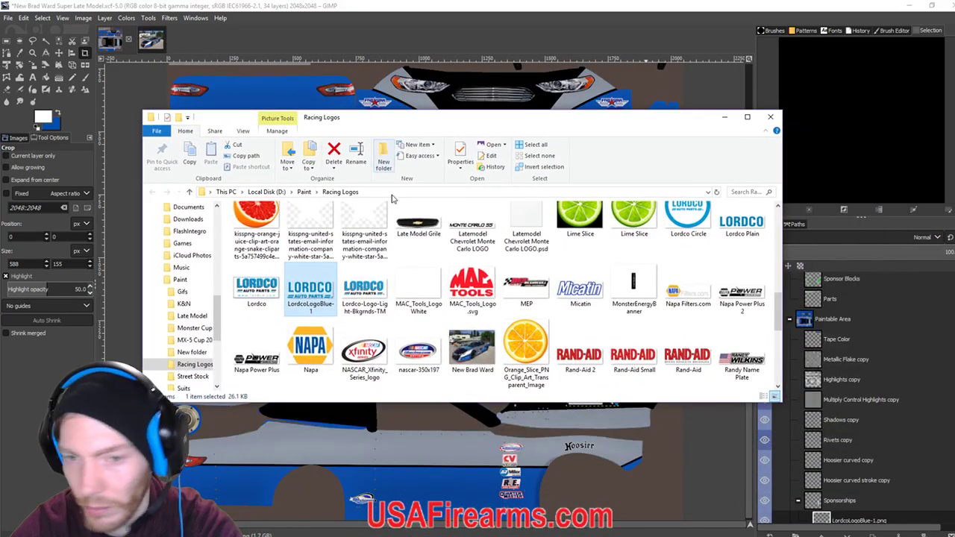
scroll(409, 303, down, 1)
scroll(408, 302, up, 2)
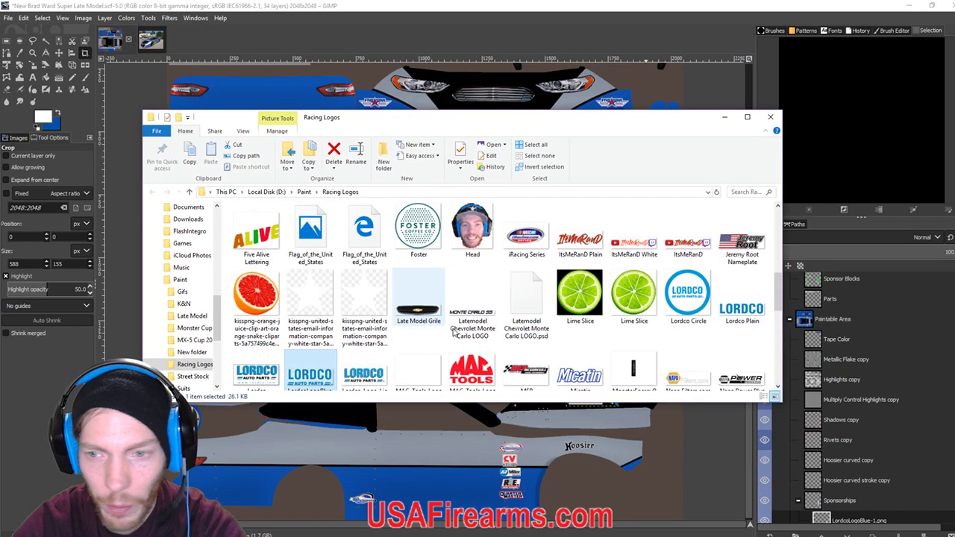
click(735, 319)
drag(498, 119, 738, 102)
drag(936, 294, 305, 505)
drag(250, 457, 254, 460)
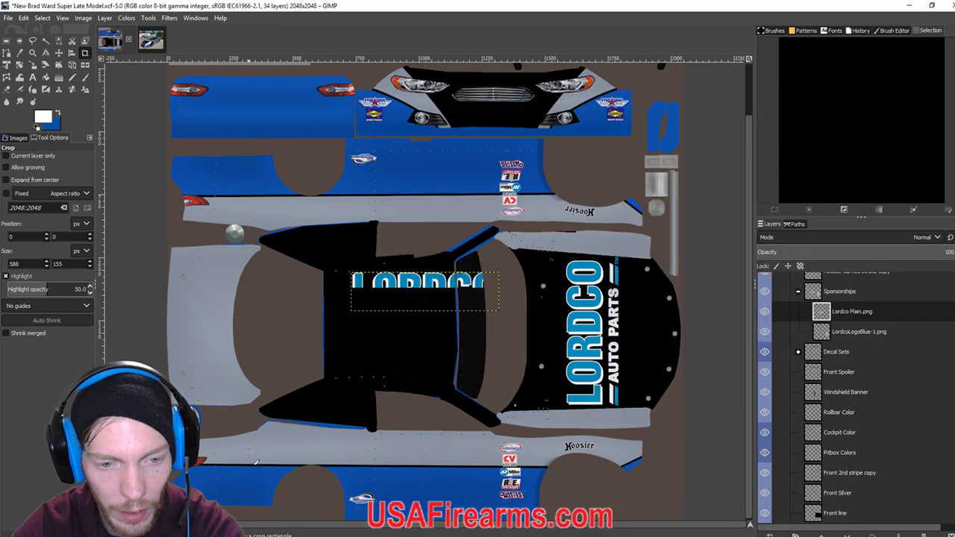
click(59, 52)
Move the LORDCO layer onto the car's side panel, checking placement against the reference photo.
drag(420, 299, 290, 459)
scroll(290, 460, up, 3)
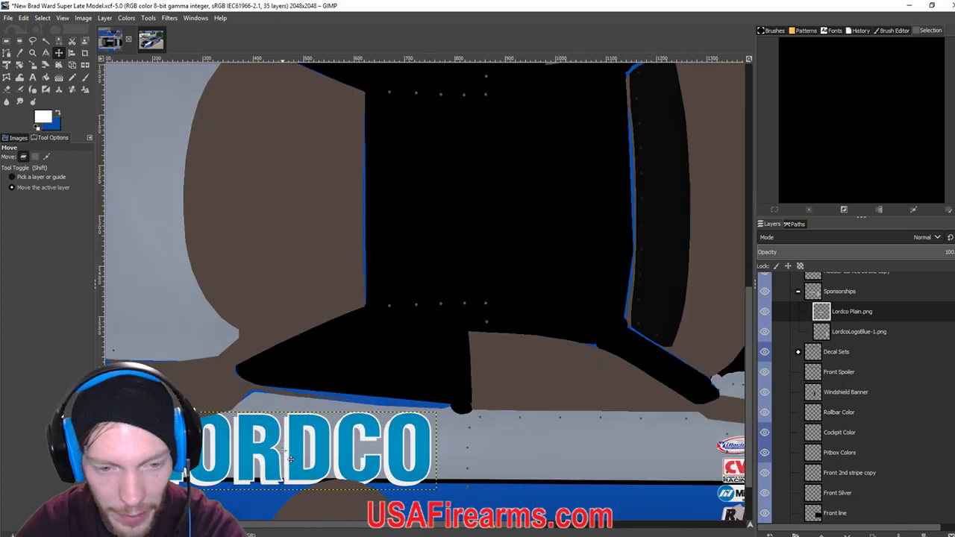
scroll(319, 441, down, 2)
scroll(384, 403, left, 2)
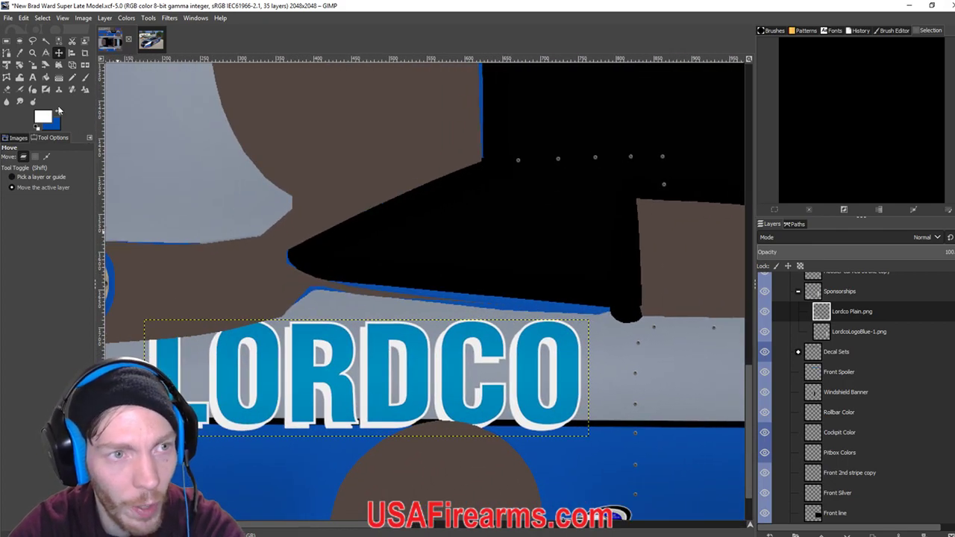
drag(344, 364, 324, 345)
click(161, 41)
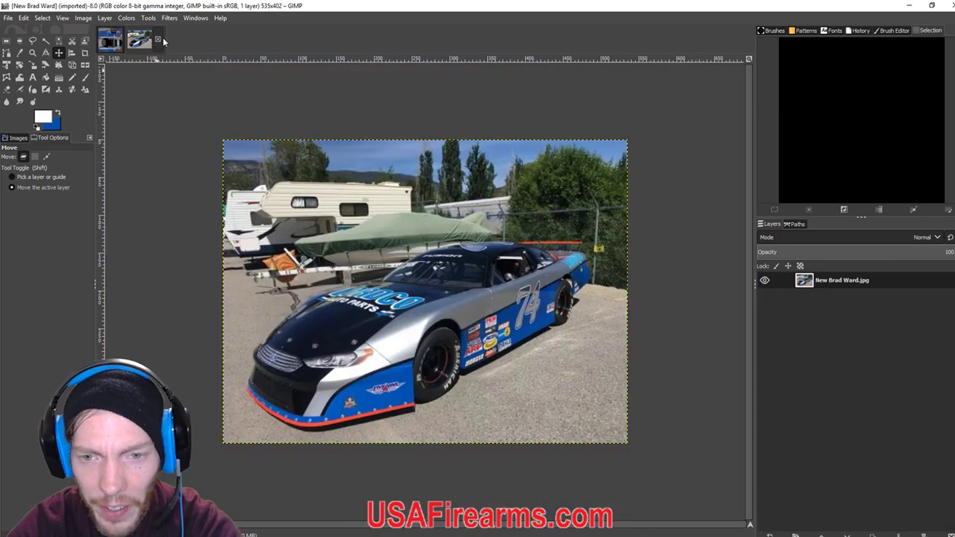
click(109, 39)
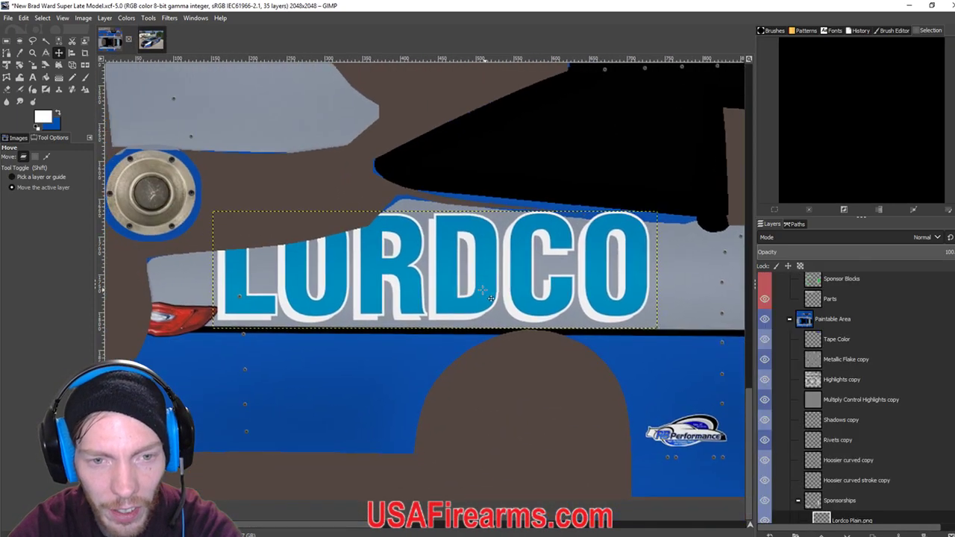
drag(416, 282, 411, 288)
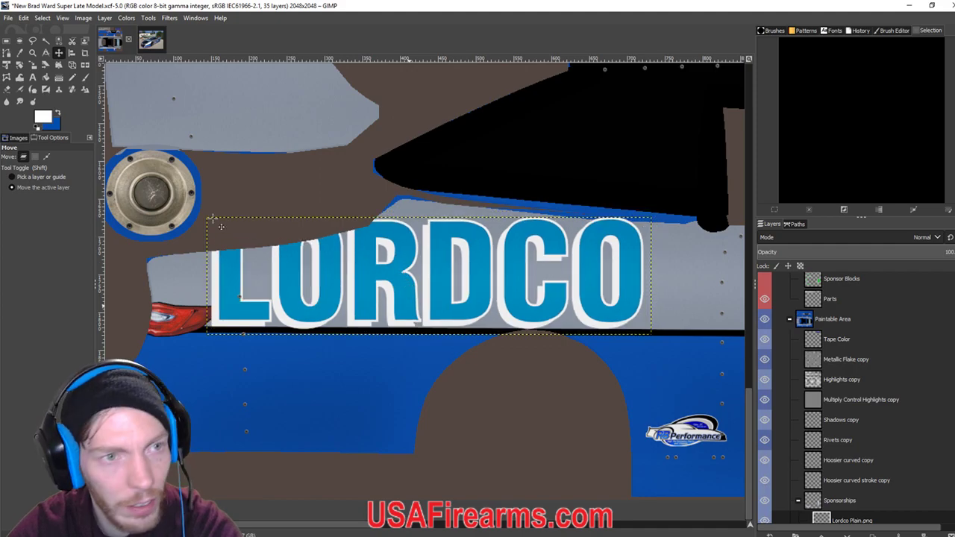
Shrink the LORDCO lettering and slide it left along the grey upper side panel.
click(32, 65)
click(200, 220)
drag(207, 224, 313, 263)
click(59, 53)
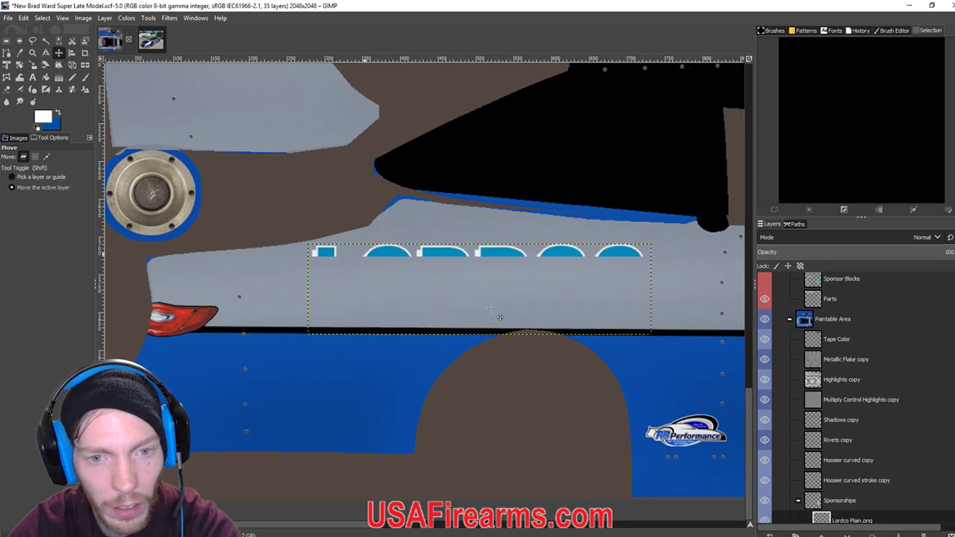
drag(489, 307, 423, 304)
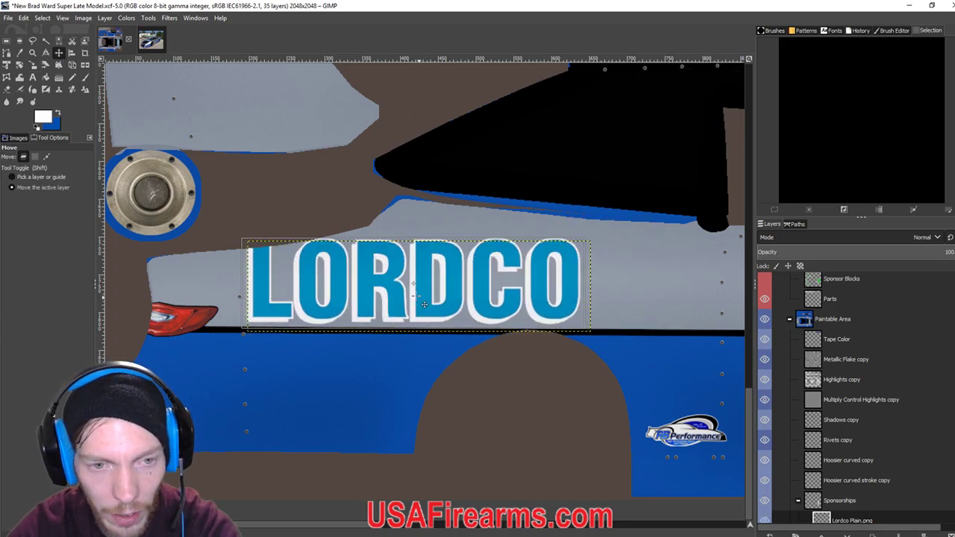
scroll(808, 360, up, 3)
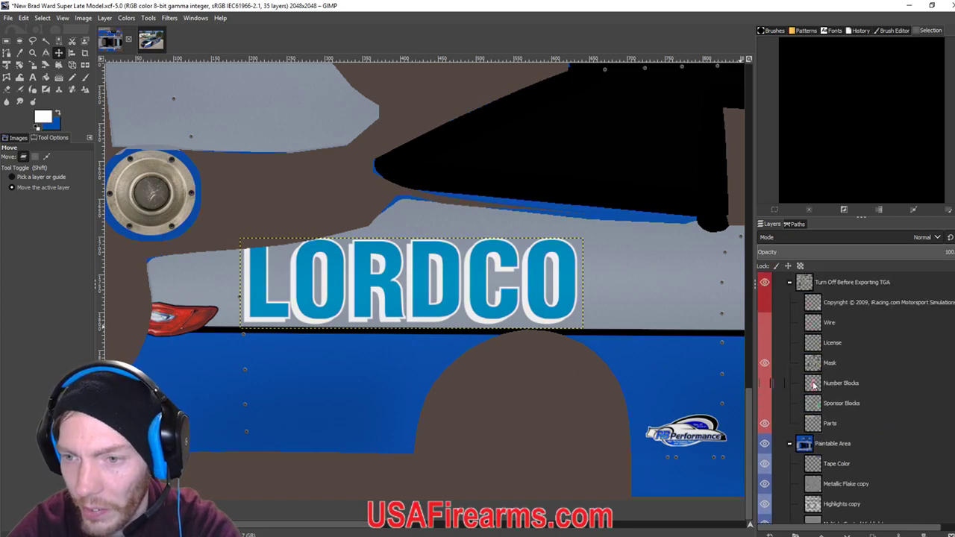
With the wireframe shown, scale the LORDCO lettering to 368 x 97 and nudge it left.
click(765, 322)
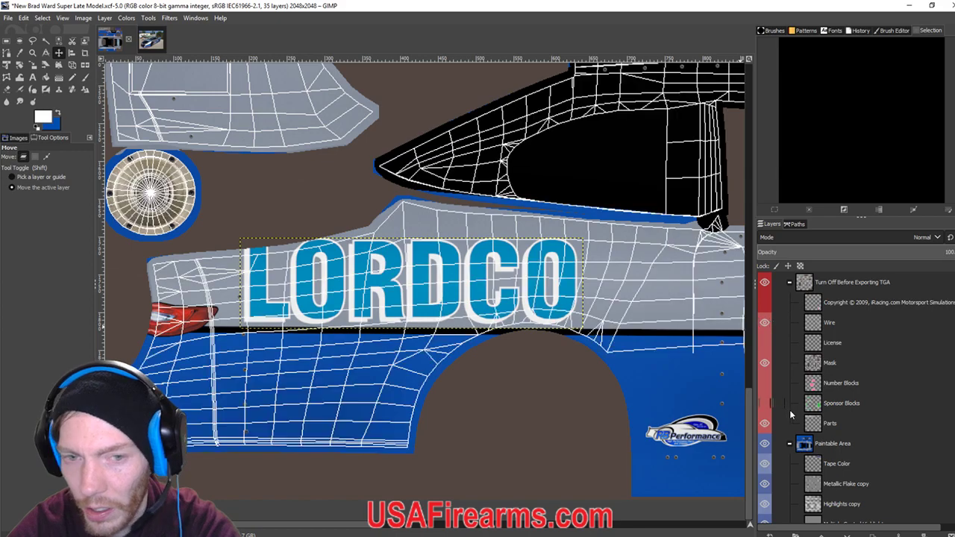
click(31, 66)
click(343, 306)
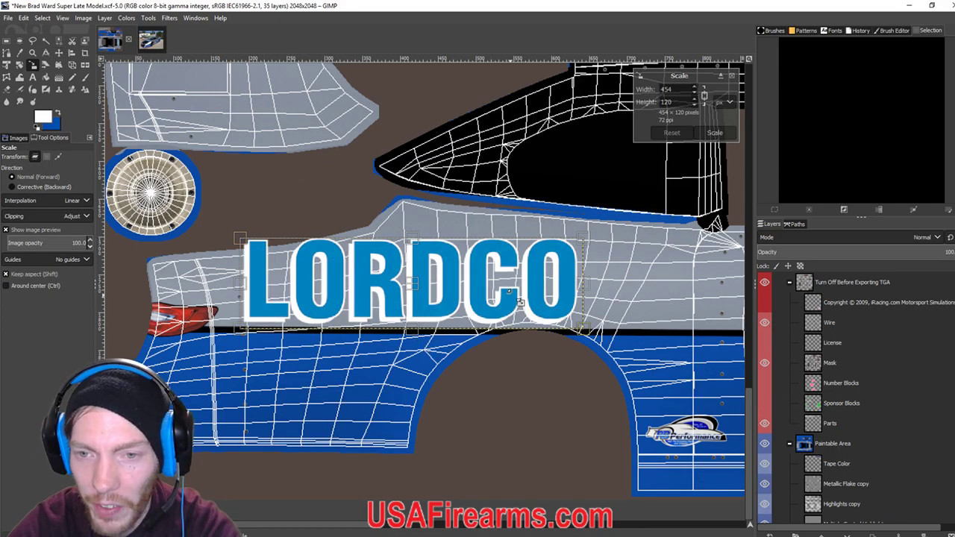
drag(592, 248, 533, 289)
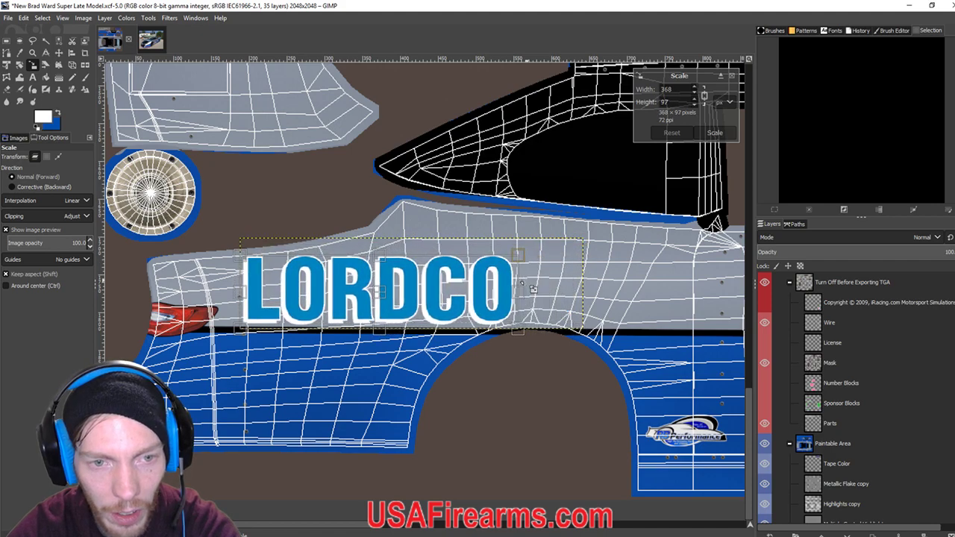
key(Return)
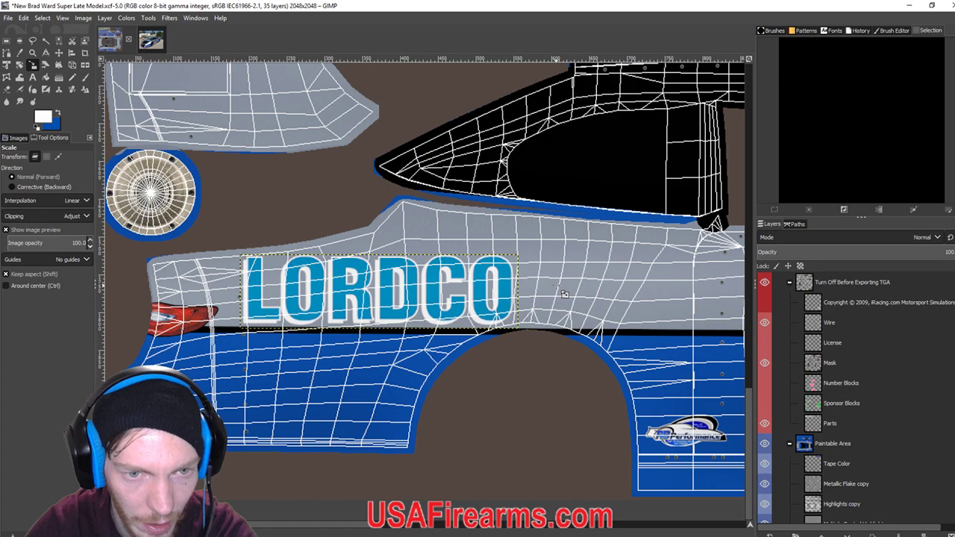
click(59, 53)
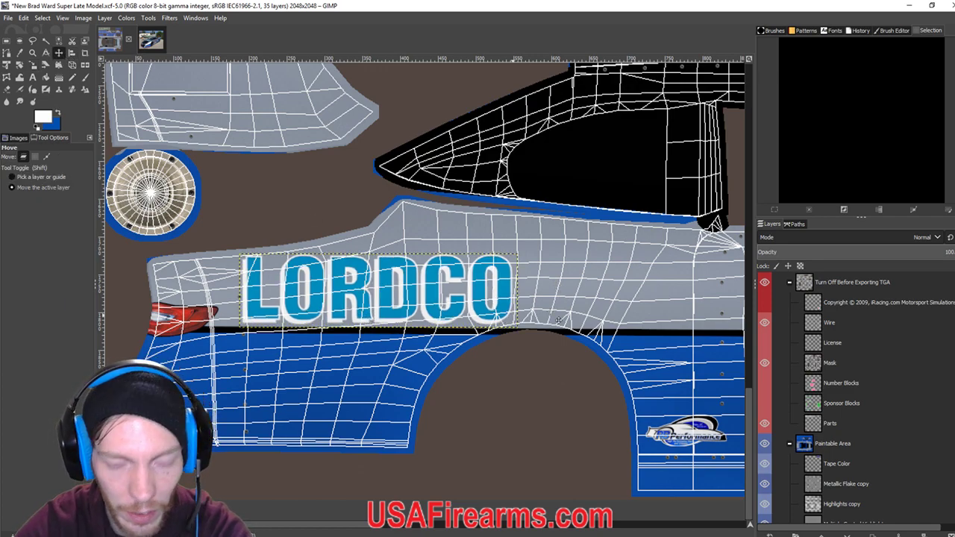
key(Left)
key(Left)
key(Left)
key(Left)
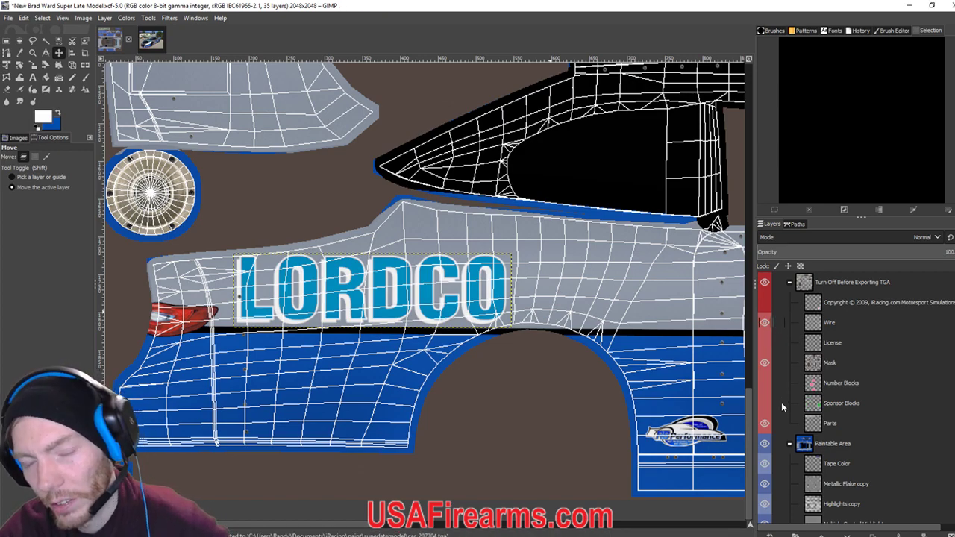
Hide the wireframe and re-export the livery as car_207304.tga for iRacing.
click(764, 322)
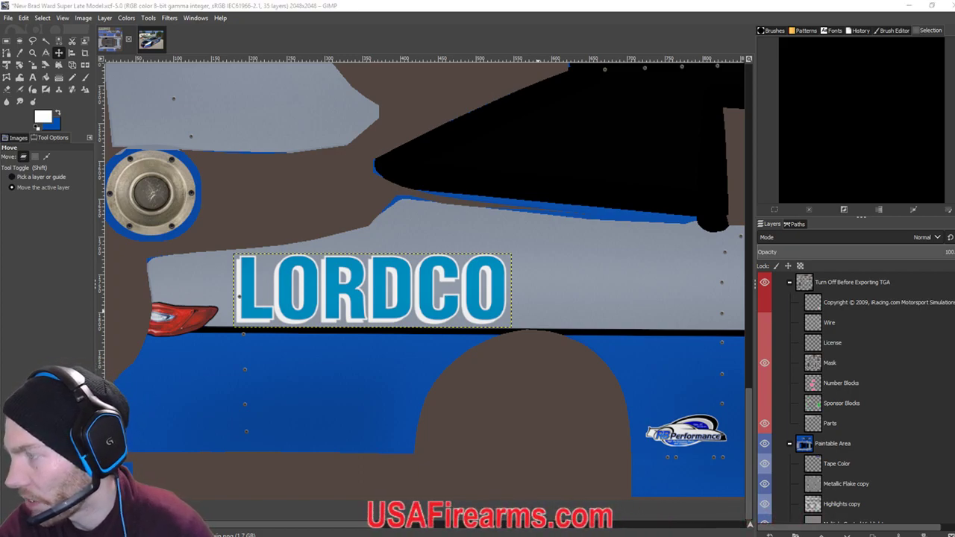
key(ctrl+e)
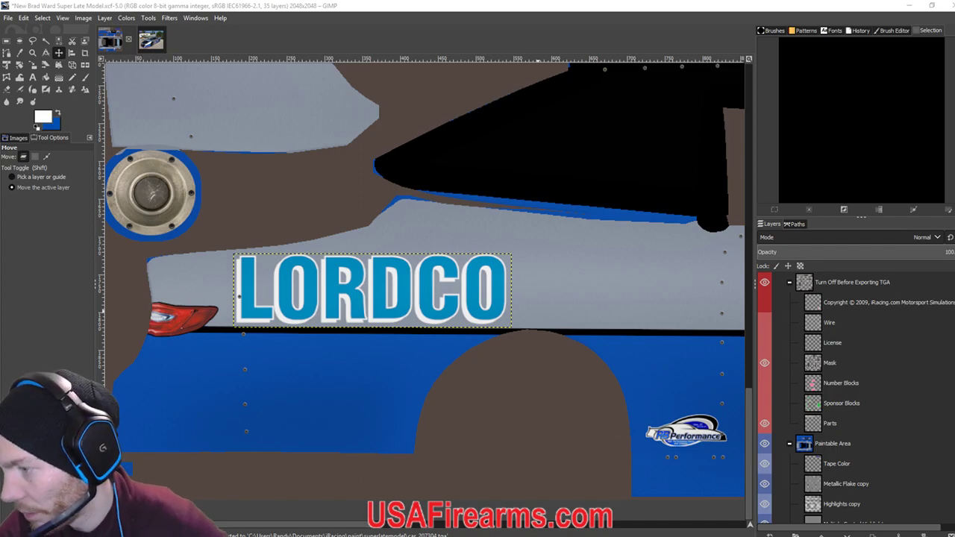
key(alt+Tab)
key(alt+Tab)
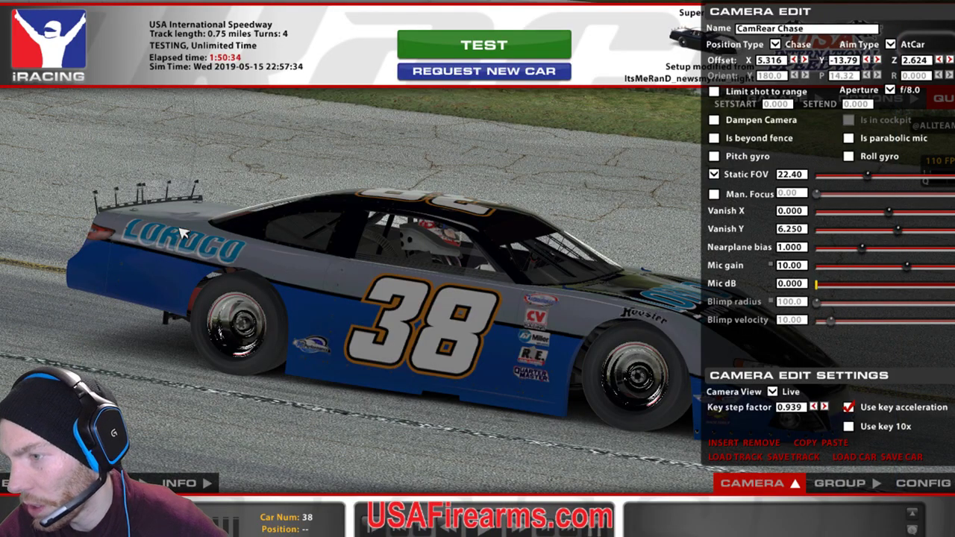
key(alt+Tab)
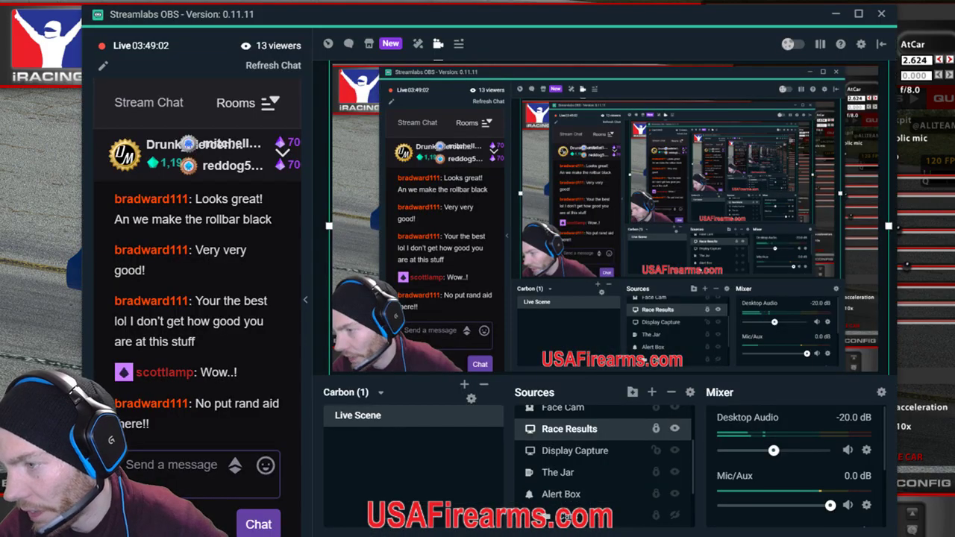
key(alt+Tab)
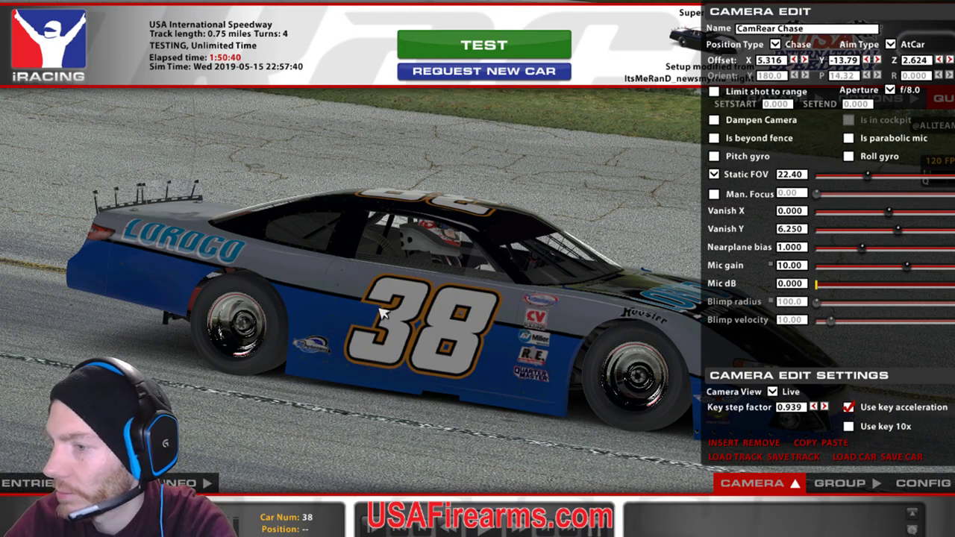
key(alt+Tab)
key(alt+Tab)
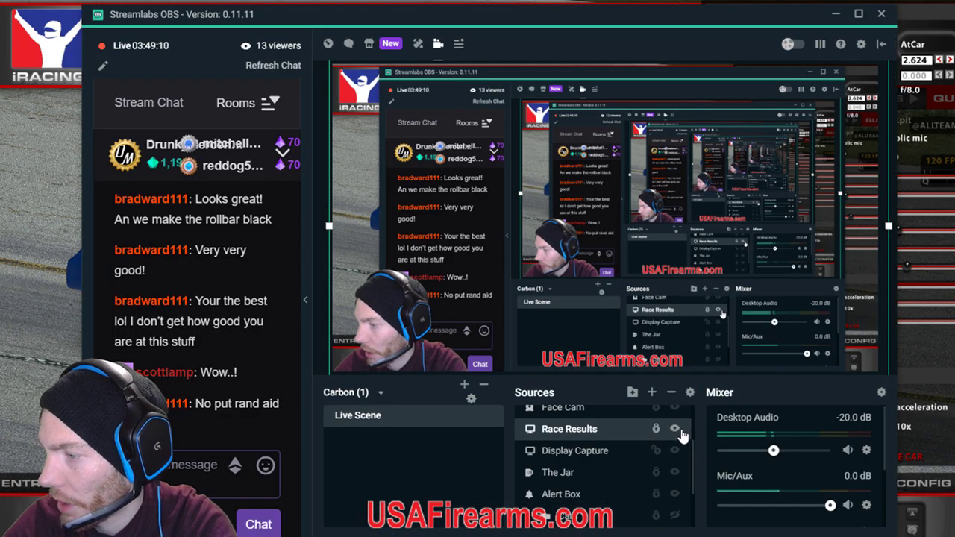
key(alt+Tab)
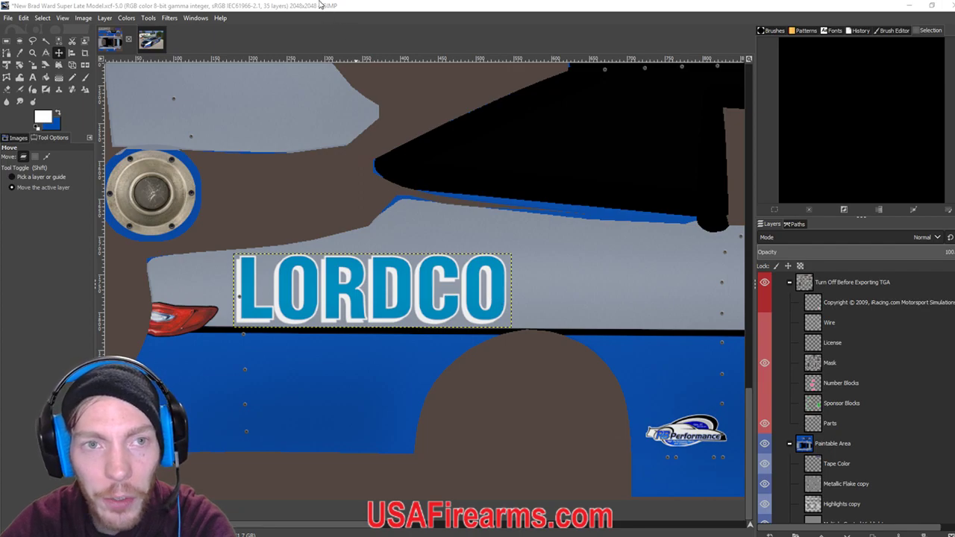
click(149, 43)
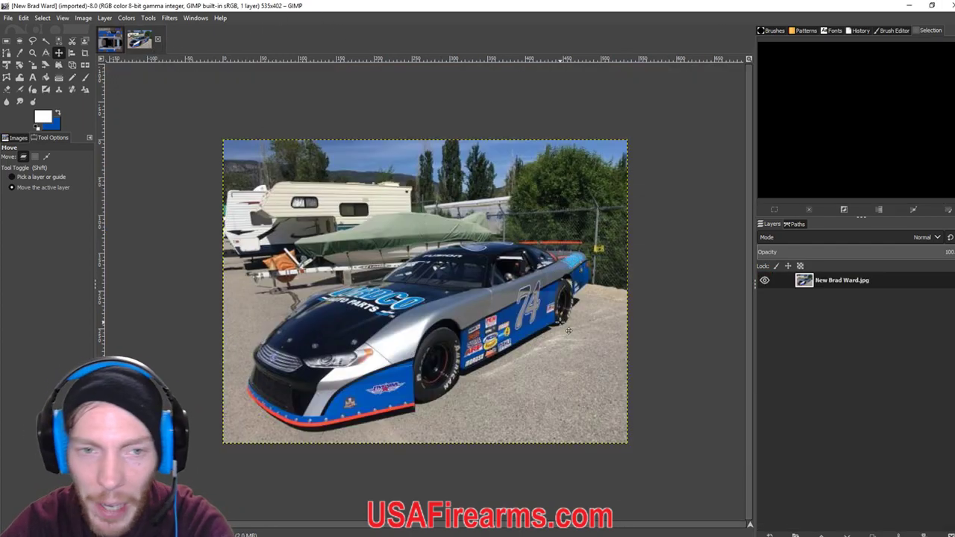
ctrl+scroll(420, 229, up, 2)
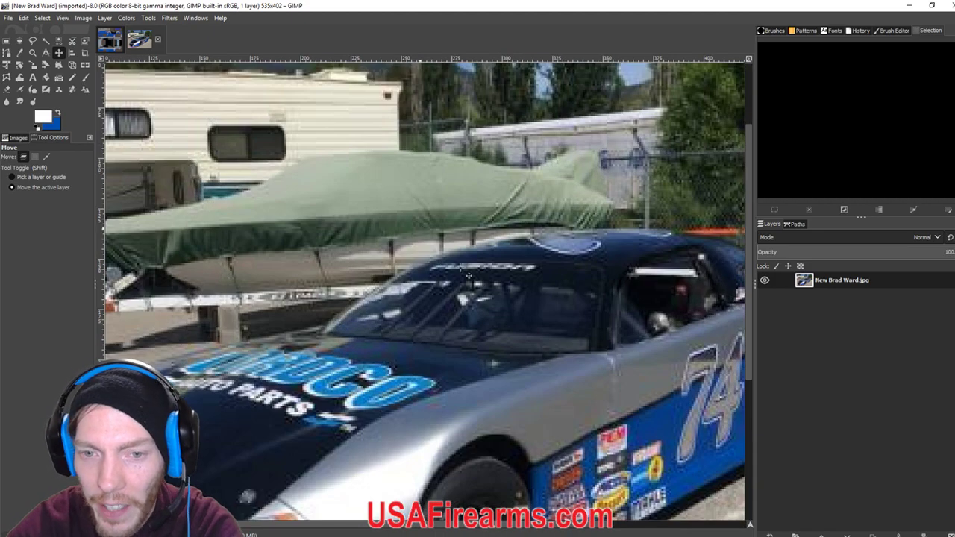
ctrl+scroll(247, 311, up, 1)
click(109, 41)
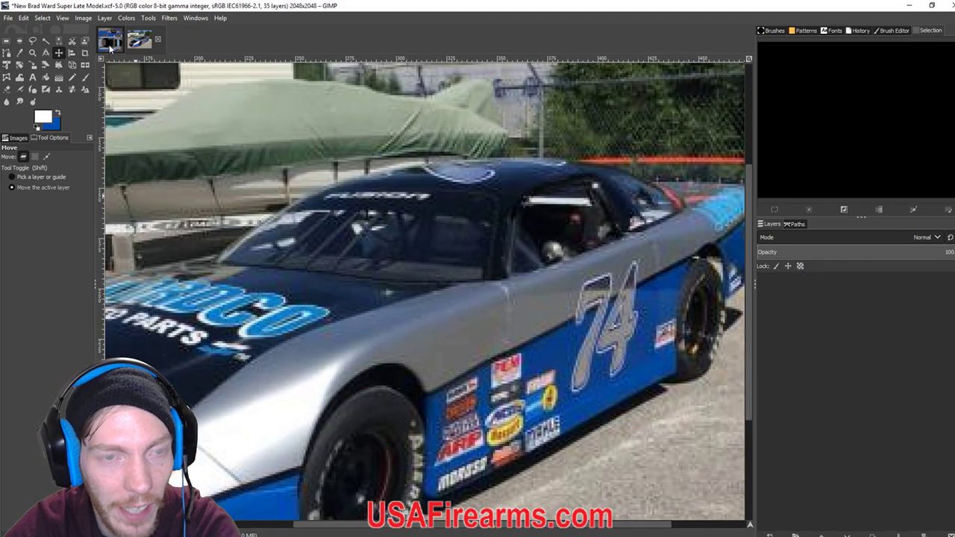
click(110, 44)
ctrl+scroll(326, 270, down, 3)
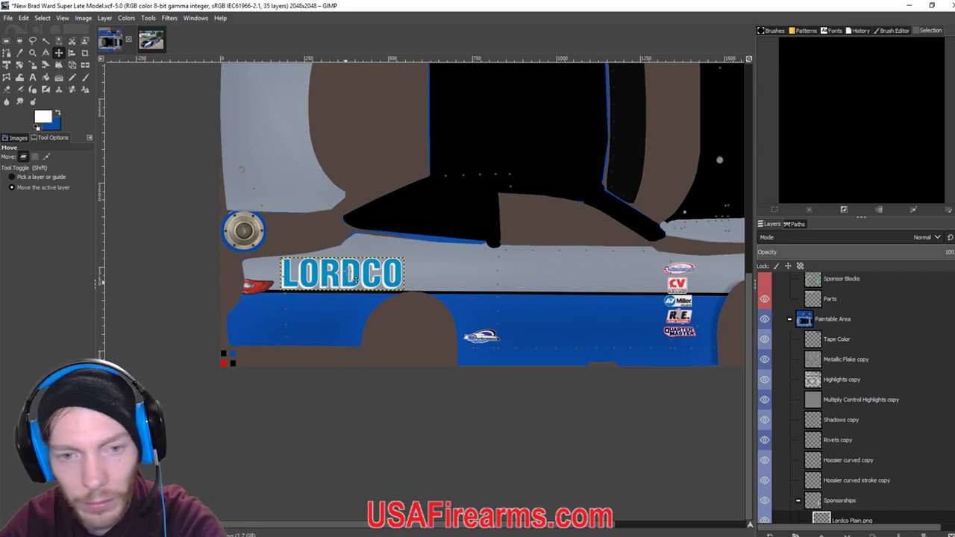
scroll(354, 280, up, 3)
Duplicate the Lordco Plain.png layer.
click(104, 18)
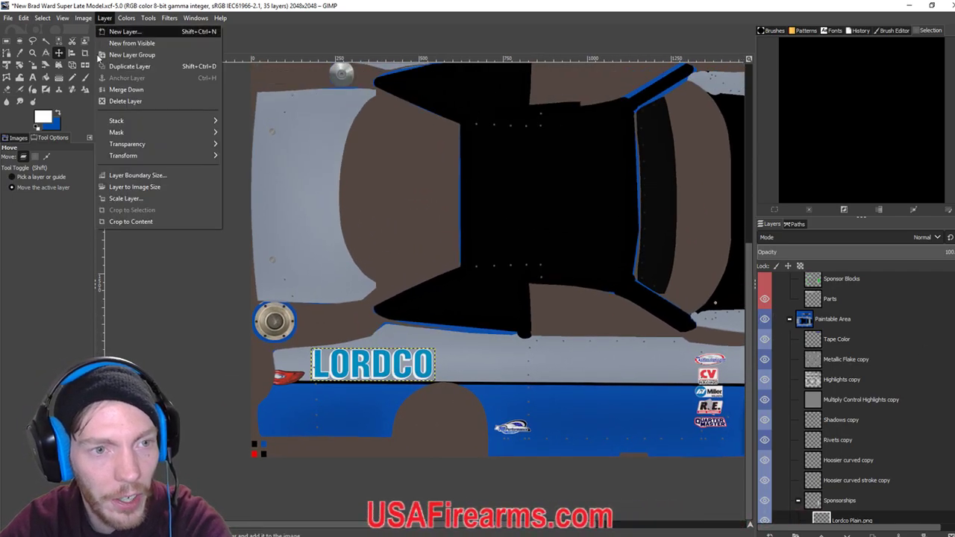
mouse_move(128, 162)
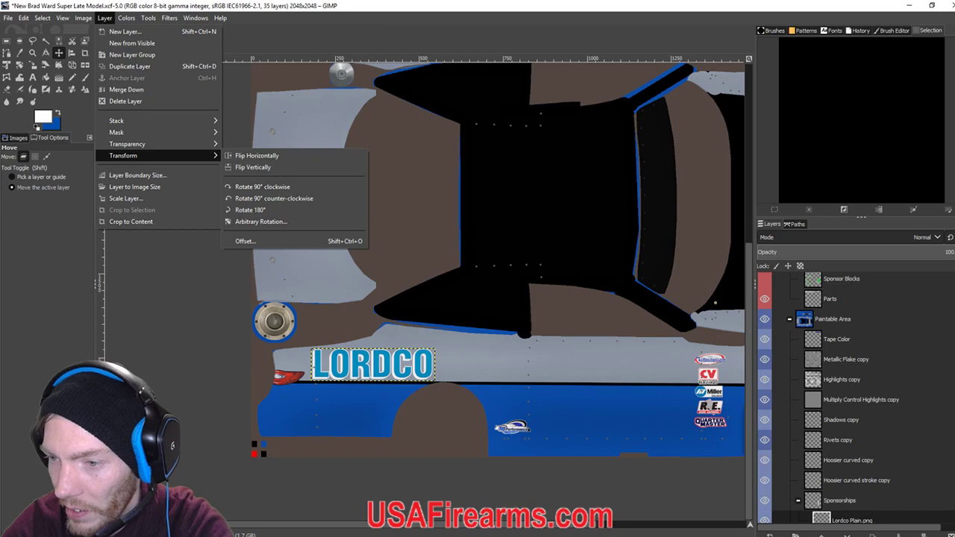
key(Escape)
scroll(854, 396, down, 3)
right_click(841, 398)
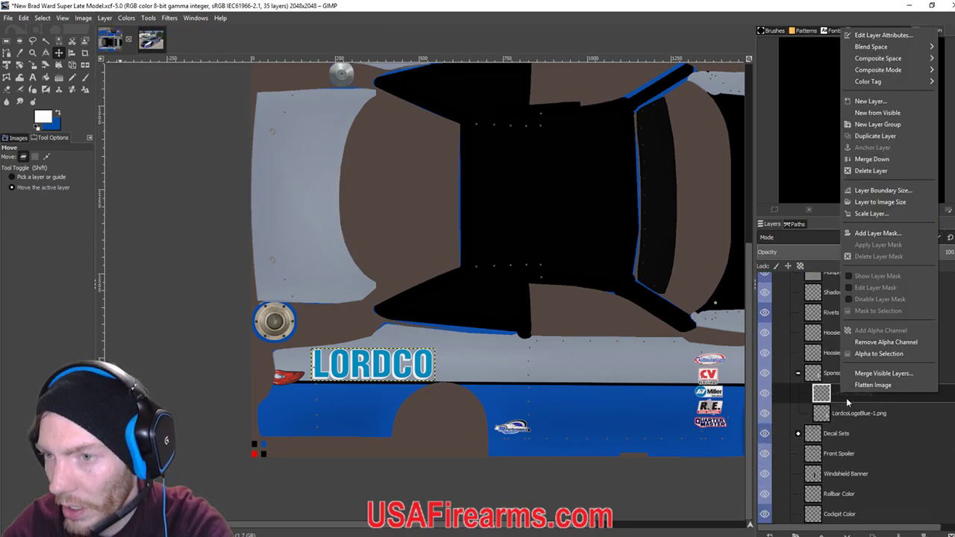
click(879, 139)
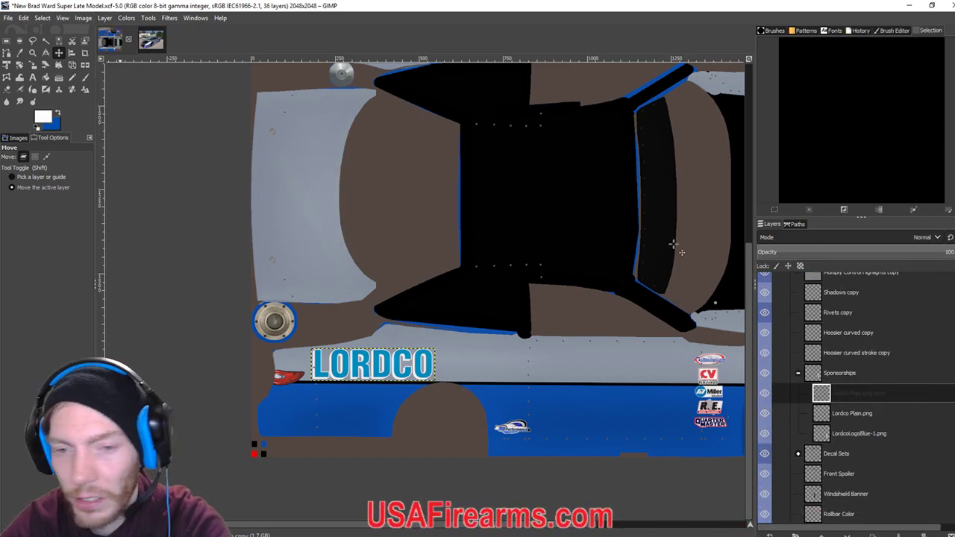
Rotate the copied LORDCO layer 180°.
click(105, 18)
mouse_move(179, 157)
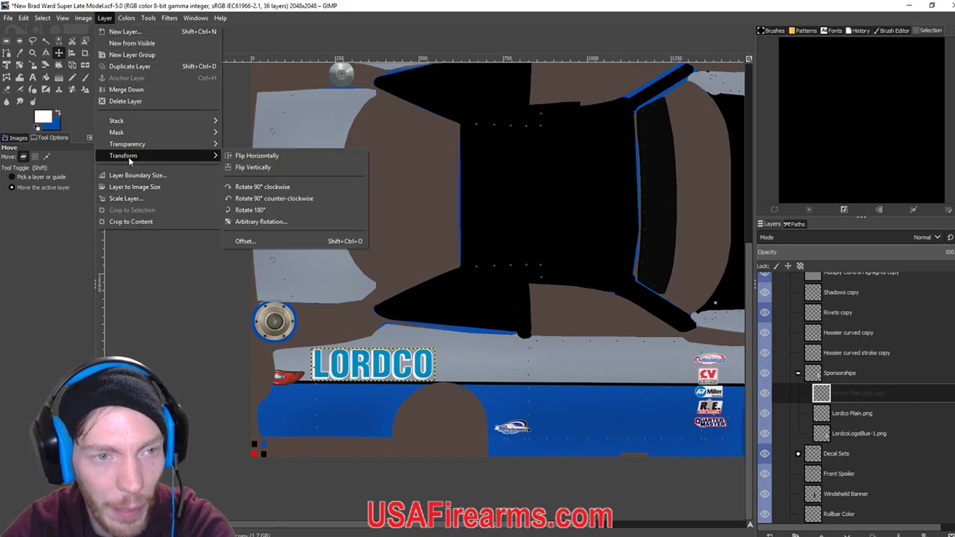
click(262, 209)
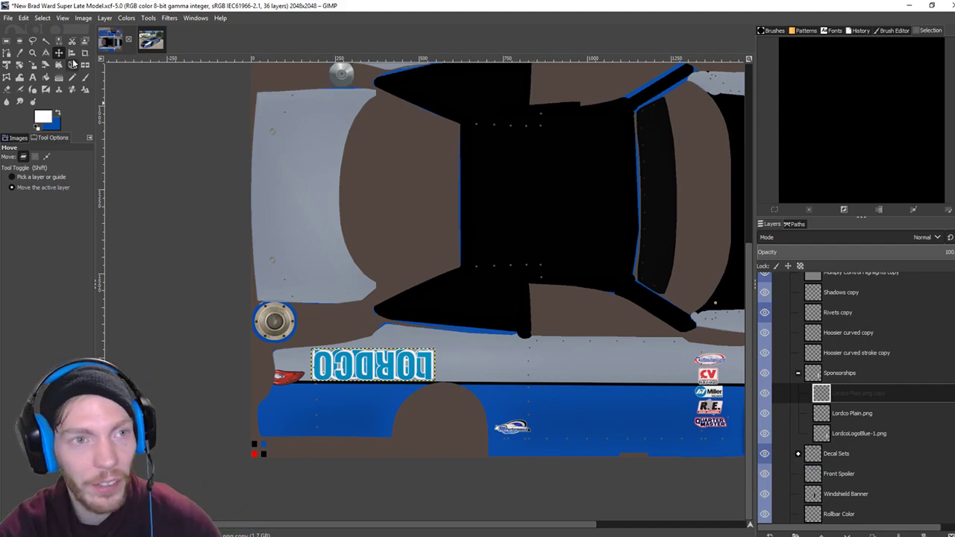
Nudge the upside-down LORDCO copy 22 steps up onto the upper grey panel beside the tail light.
drag(419, 365, 412, 373)
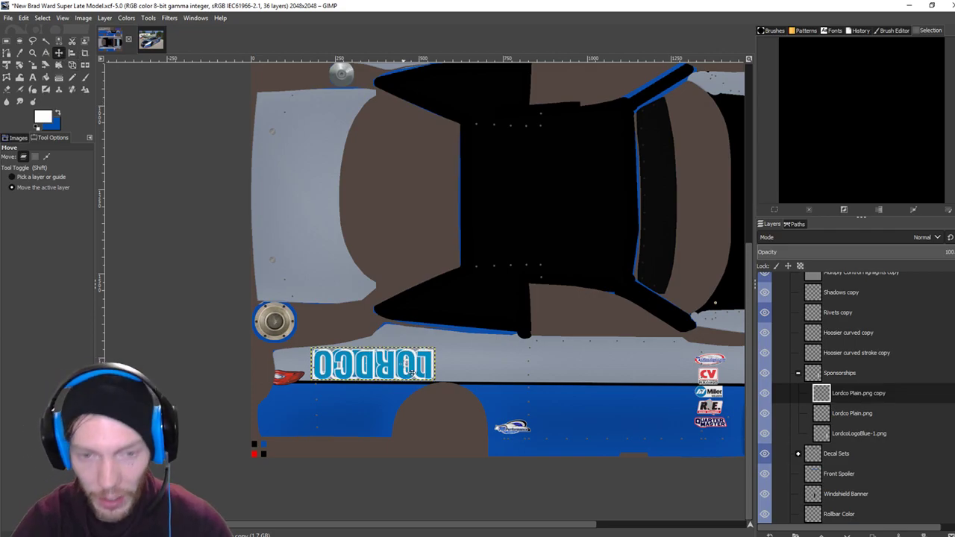
key(Up)
key(Up)
key(Up)
key(Up)
key(Up)
key(Up)
key(Up)
key(Up)
key(Up)
key(Up)
key(Up)
key(Up)
key(Up)
key(Up)
key(Up)
key(Up)
key(Up)
key(Up)
key(Up)
key(Up)
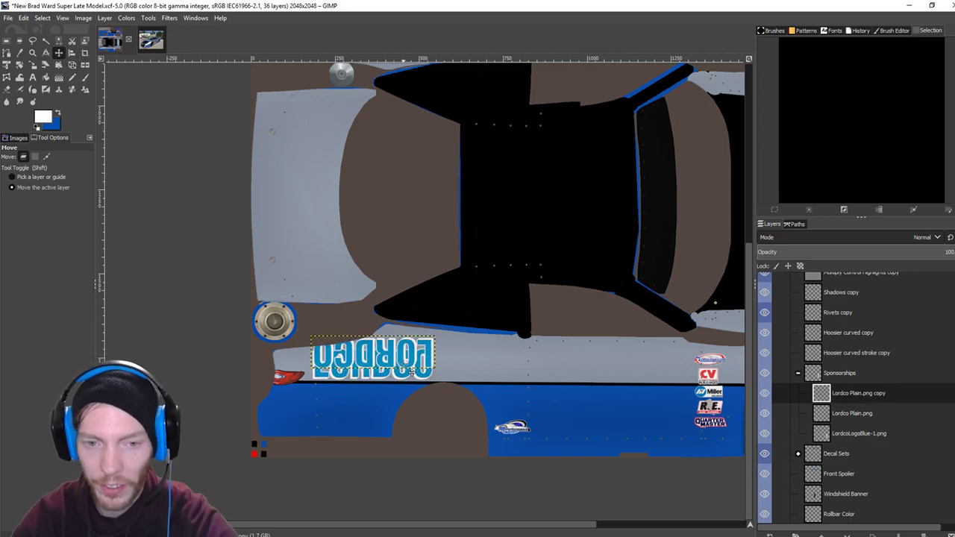
key(Up)
key(Up)
key(Up)
key(Up)
key(Up)
key(Up)
key(Up)
key(Up)
key(Up)
key(Up)
key(Up)
key(Up)
key(Up)
key(Up)
key(Up)
scroll(383, 334, up, 5)
scroll(390, 341, down, 3)
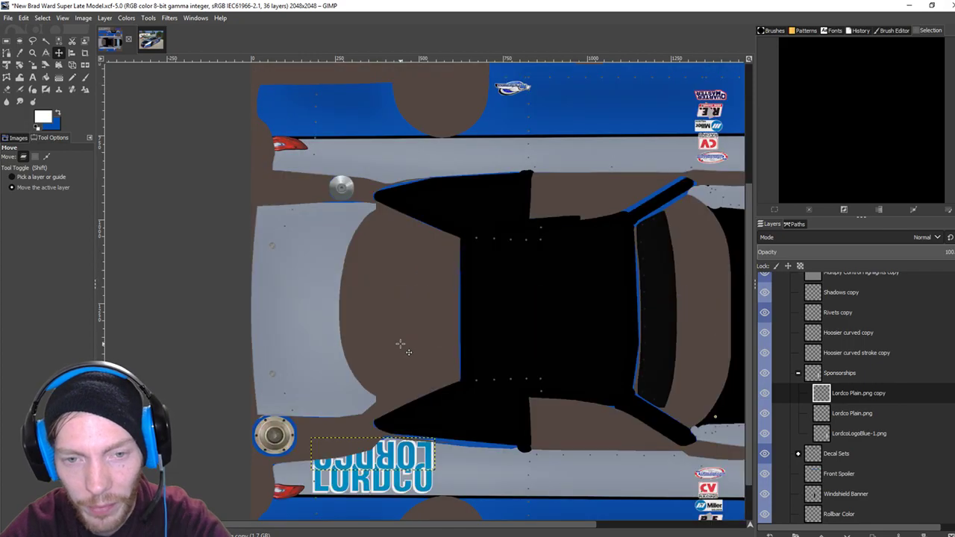
key(Up)
key(Up)
key(Up)
key(Up)
key(Up)
key(Up)
key(Up)
key(Up)
key(Up)
key(Up)
key(Up)
key(Up)
key(Up)
key(Up)
key(Up)
key(Up)
key(Up)
key(Up)
key(Up)
key(Up)
key(Up)
key(Up)
key(Up)
key(Up)
key(Up)
key(Up)
key(Up)
key(Up)
key(Up)
key(Up)
key(Up)
key(Up)
key(Up)
key(Up)
key(Up)
key(Up)
key(Up)
key(Up)
key(Up)
key(Up)
key(Up)
key(Up)
key(Up)
key(Up)
key(Up)
key(Up)
key(Up)
key(Up)
key(Up)
key(Up)
key(Up)
key(Up)
key(Up)
key(Up)
key(Up)
key(Up)
key(Up)
key(Up)
key(Up)
key(Up)
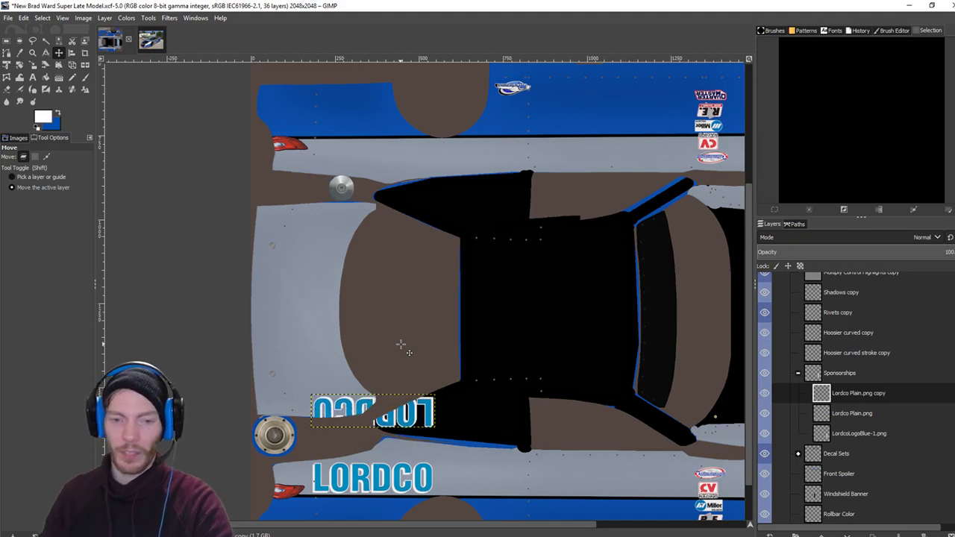
key(Up)
key(Up)
key(Up)
key(Up)
key(Up)
key(Up)
key(Up)
key(Up)
key(Up)
key(Up)
key(Up)
key(Up)
key(Up)
key(Up)
key(Up)
key(Up)
key(Up)
key(Up)
key(Up)
key(Up)
key(Up)
key(Up)
key(Up)
key(Up)
key(Up)
key(Up)
key(Up)
key(Up)
key(Up)
key(Up)
key(Up)
key(Up)
key(Up)
key(Up)
key(Up)
key(Up)
key(Up)
key(Up)
key(Up)
key(Up)
key(Up)
key(Up)
key(Up)
key(Up)
key(Up)
key(Up)
key(Up)
key(Up)
key(Up)
key(Up)
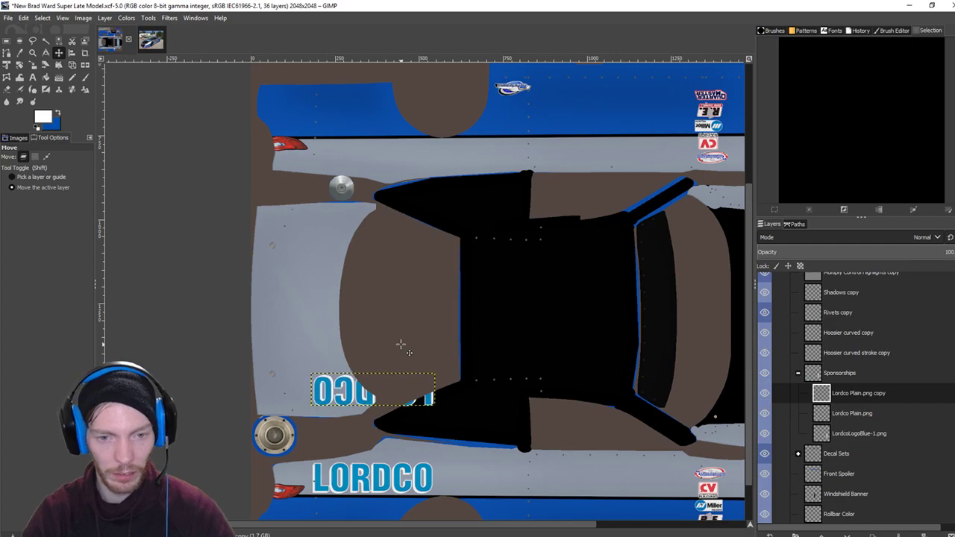
key(Up)
key(Up)
key(Up)
key(Up)
key(Up)
key(Up)
key(Up)
key(Up)
key(Up)
key(Up)
key(Up)
key(Up)
key(Up)
key(Up)
key(Up)
key(Up)
key(Up)
key(Up)
key(Up)
key(Up)
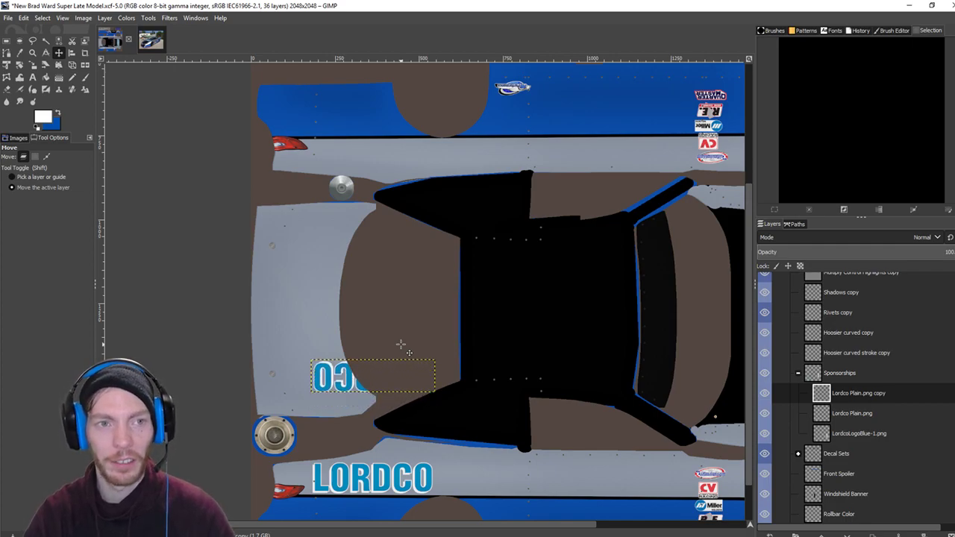
key(Up)
key(Up)
key(Up)
key(Up)
key(Up)
key(Up)
key(Up)
key(Up)
key(Up)
key(Up)
key(Up)
key(Up)
key(Up)
key(Up)
key(Up)
key(Up)
key(Up)
key(Up)
key(Up)
key(Up)
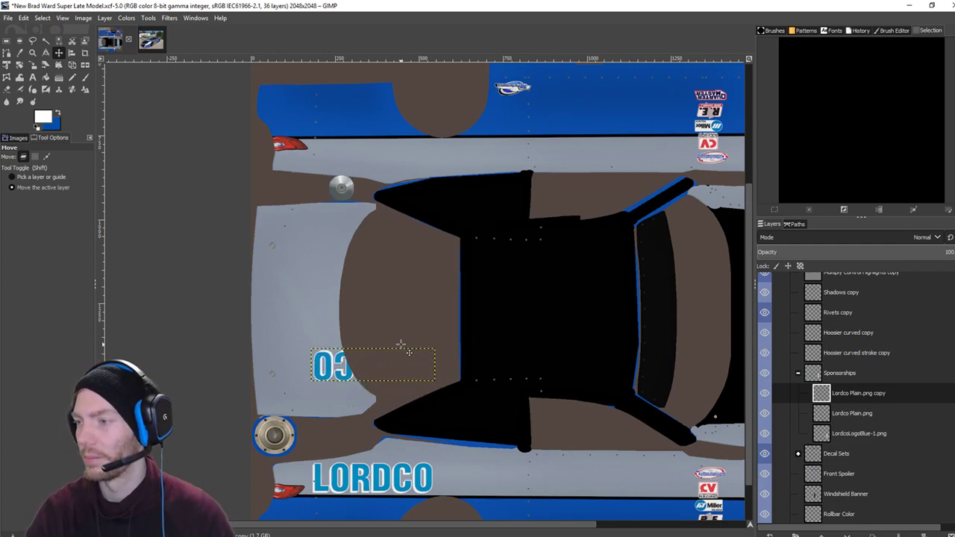
key(Up)
key(Up)
key(Up)
key(Up)
key(Up)
key(Up)
key(Up)
key(Up)
key(Up)
key(Up)
key(Up)
key(Up)
key(Up)
key(Up)
key(Up)
key(Up)
key(Up)
key(Up)
key(Up)
key(Up)
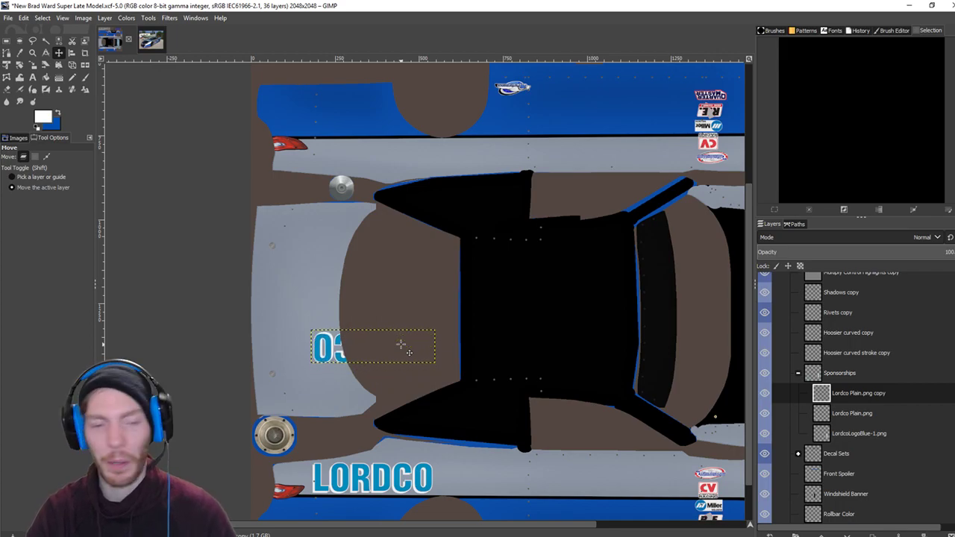
key(Up)
key(Up)
key(Up)
key(Up)
key(Up)
key(Up)
key(Up)
key(Up)
key(Up)
key(Up)
key(Up)
key(Up)
key(Up)
key(Up)
key(Up)
key(Up)
key(Up)
key(Up)
key(Up)
key(Up)
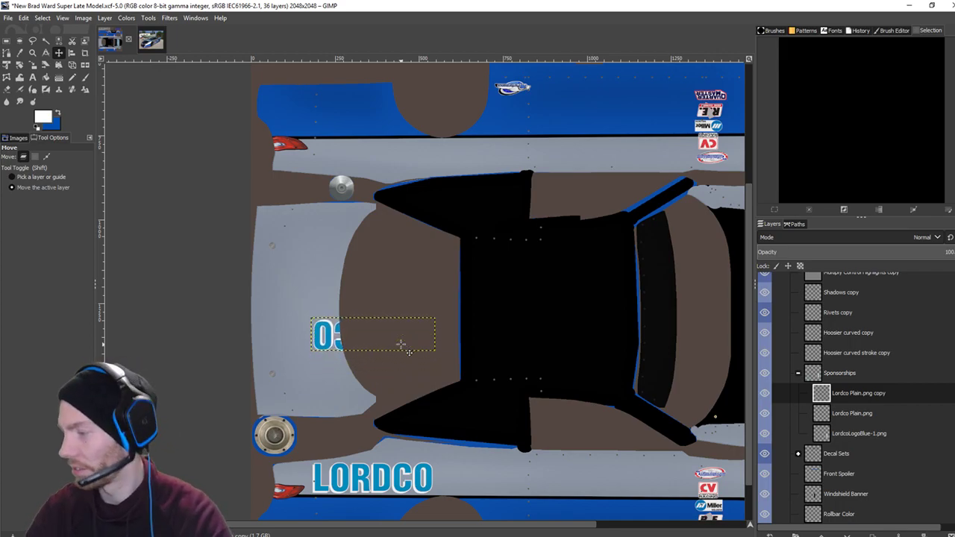
key(Up)
key(Up)
key(Up)
key(Up)
key(Up)
key(Up)
key(Up)
key(Up)
key(Up)
key(Up)
key(Up)
key(Up)
key(Up)
key(Up)
key(Up)
key(Up)
key(Up)
key(Up)
key(Up)
key(Up)
key(Up)
key(Up)
key(Up)
key(Up)
key(Up)
key(Up)
key(Up)
key(Up)
key(Up)
key(Up)
key(Up)
key(Up)
key(Up)
key(Up)
key(Up)
key(Up)
key(Up)
key(Up)
key(Up)
key(Up)
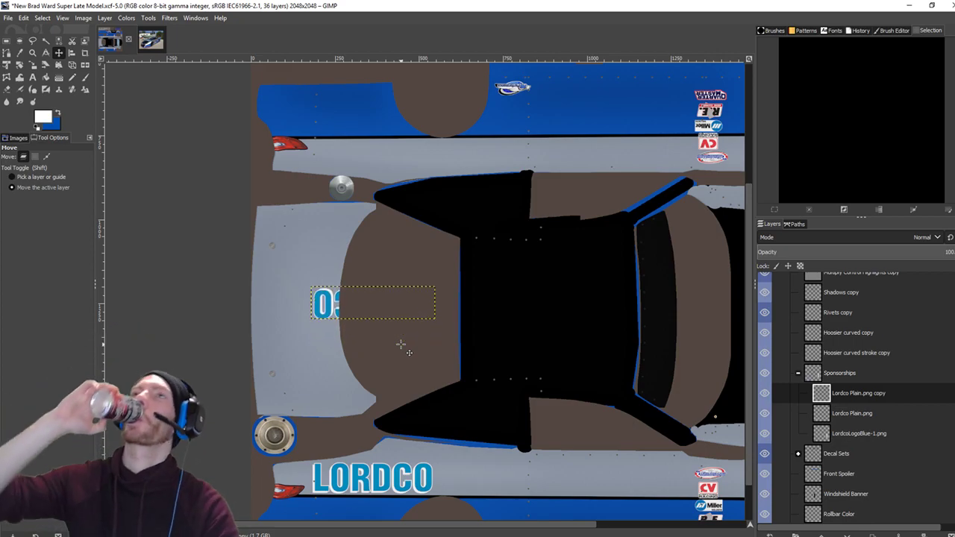
key(Up)
key(Up)
key(Up)
key(Up)
key(Up)
key(Up)
key(Up)
key(Up)
key(Up)
key(Up)
key(Up)
key(Up)
key(Up)
key(Up)
key(Up)
key(Up)
key(Up)
key(Up)
key(Up)
key(Up)
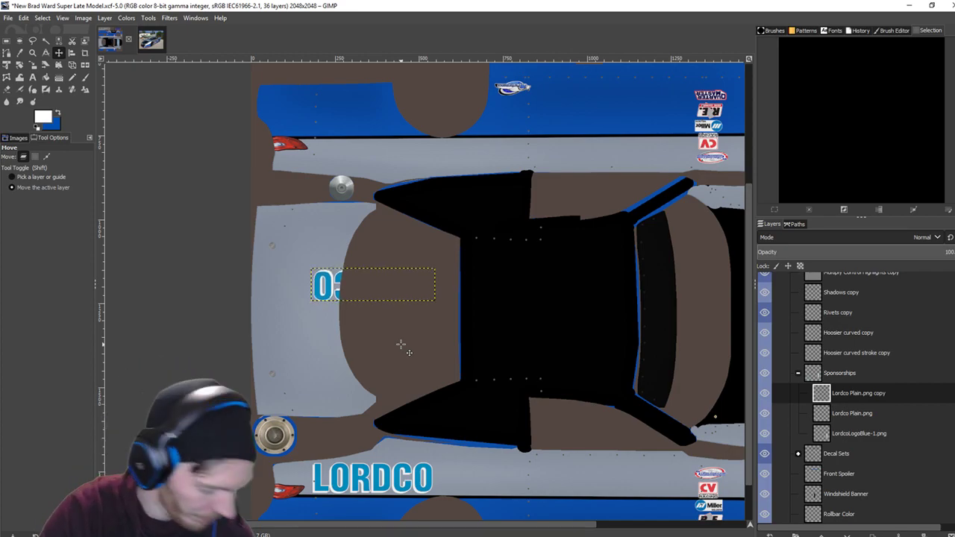
key(Up)
key(Up)
key(Up)
key(Up)
key(Up)
key(Up)
key(Up)
key(Up)
key(Up)
key(Up)
key(Up)
key(Up)
key(Up)
key(Up)
key(Up)
key(Up)
key(Up)
key(Up)
key(Up)
key(Up)
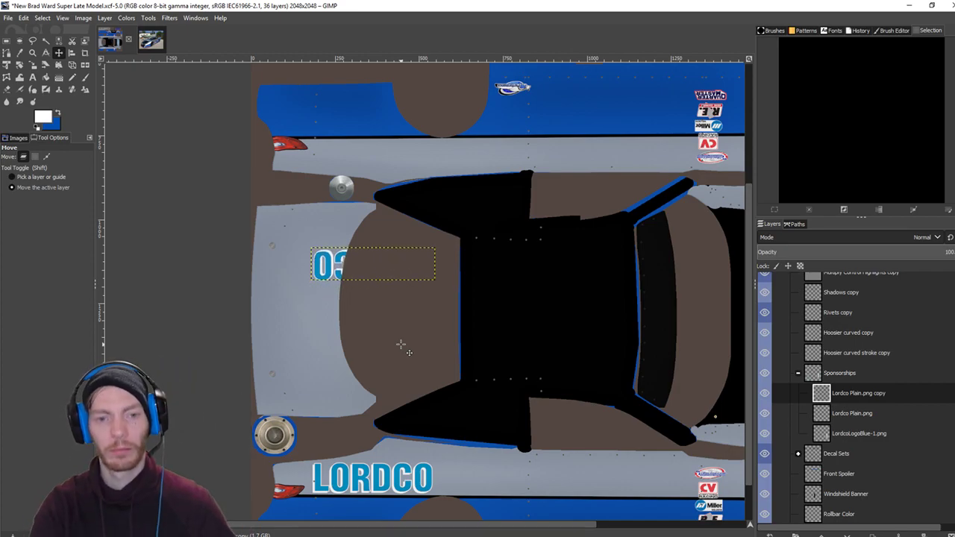
key(Up)
key(Up)
key(Up)
key(Up)
key(Up)
key(Up)
key(Up)
key(Up)
key(Up)
key(Up)
key(Up)
key(Up)
key(Up)
key(Up)
key(Up)
key(Up)
key(Up)
key(Up)
key(Up)
key(Up)
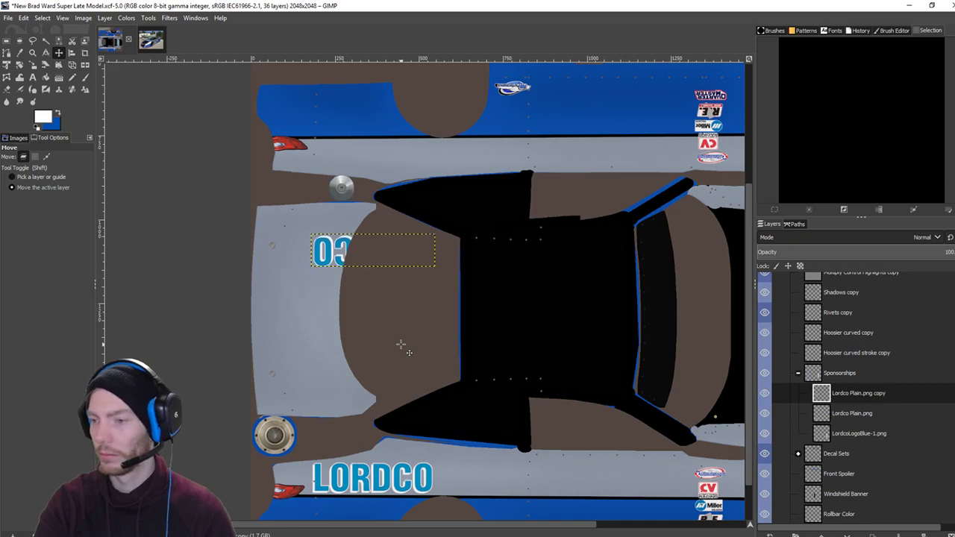
key(Up)
key(Up)
key(Up)
key(Up)
key(Up)
key(Up)
key(Up)
key(Up)
key(Up)
key(Up)
key(Up)
key(Up)
key(Up)
key(Up)
key(Up)
key(Up)
key(Up)
key(Up)
key(Up)
key(Up)
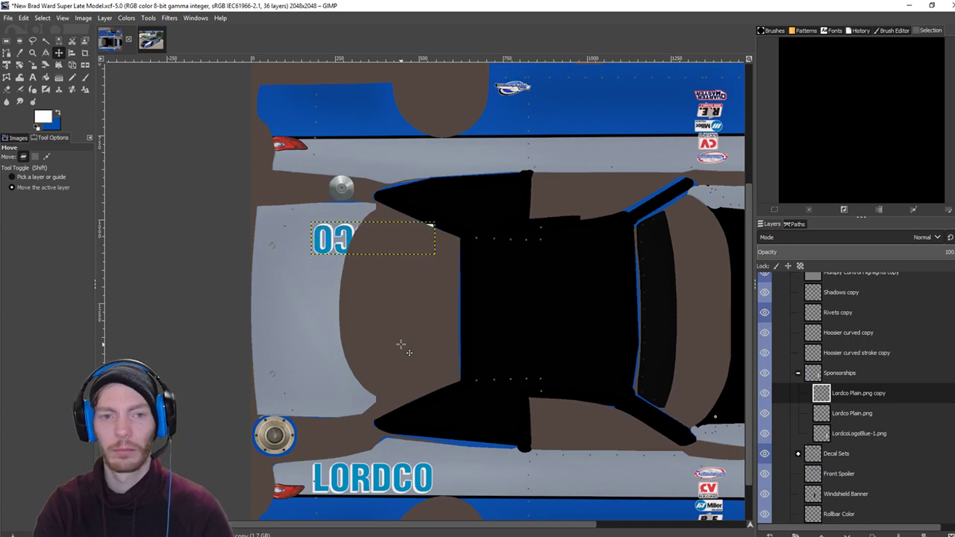
key(Up)
key(Up)
key(Up)
key(Up)
key(Up)
key(Up)
key(Up)
key(Up)
key(Up)
key(Up)
key(Up)
key(Up)
key(Up)
key(Up)
key(Up)
key(Up)
key(Up)
key(Up)
key(Up)
key(Up)
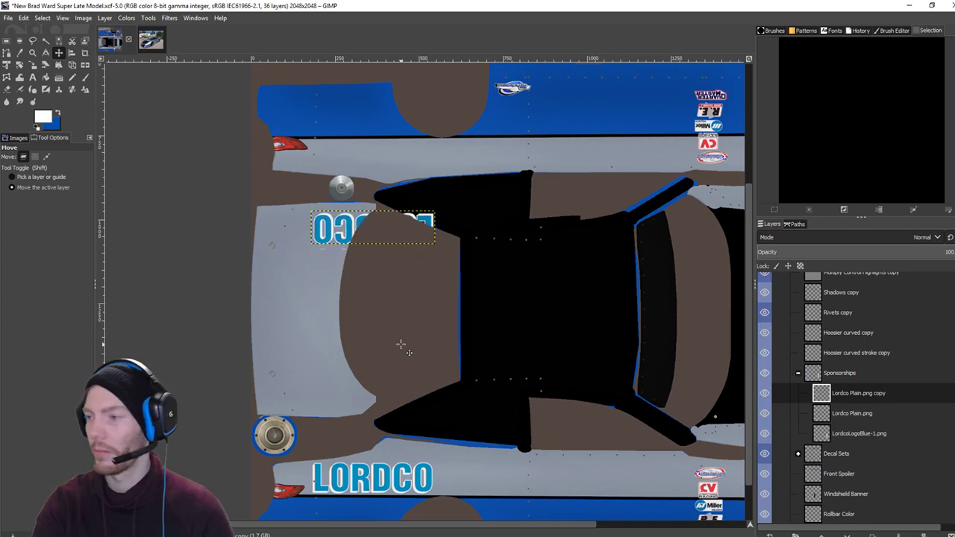
key(Up)
key(Up)
key(Up)
key(Up)
key(Up)
key(Up)
key(Up)
key(Up)
key(Up)
key(Up)
key(Up)
key(Up)
key(Up)
key(Up)
key(Up)
key(Up)
key(Up)
key(Up)
key(Up)
key(Up)
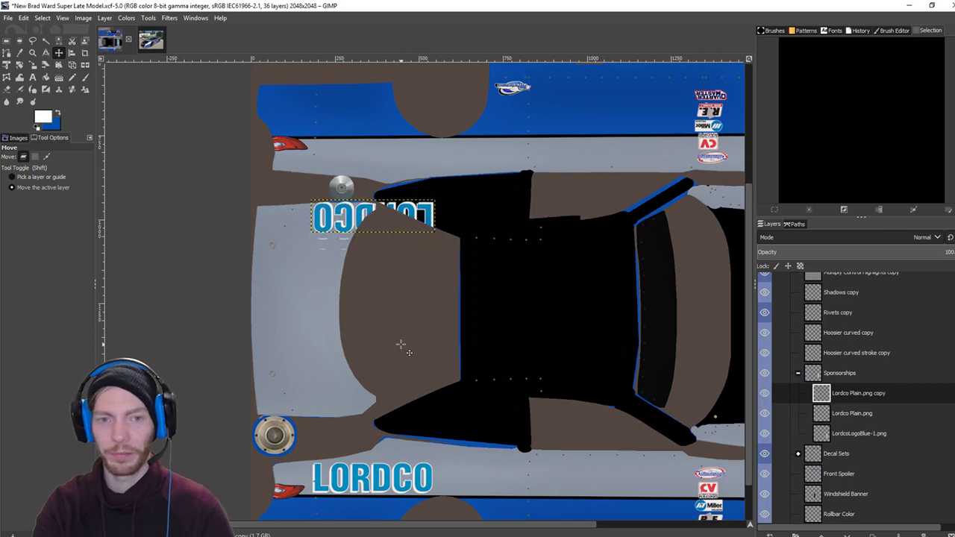
key(Up)
key(Up)
key(Up)
key(Up)
key(Up)
key(Up)
key(Up)
key(Up)
key(Up)
key(Up)
key(Up)
key(Up)
key(Up)
key(Up)
key(Up)
key(Up)
key(Up)
key(Up)
key(Up)
key(Up)
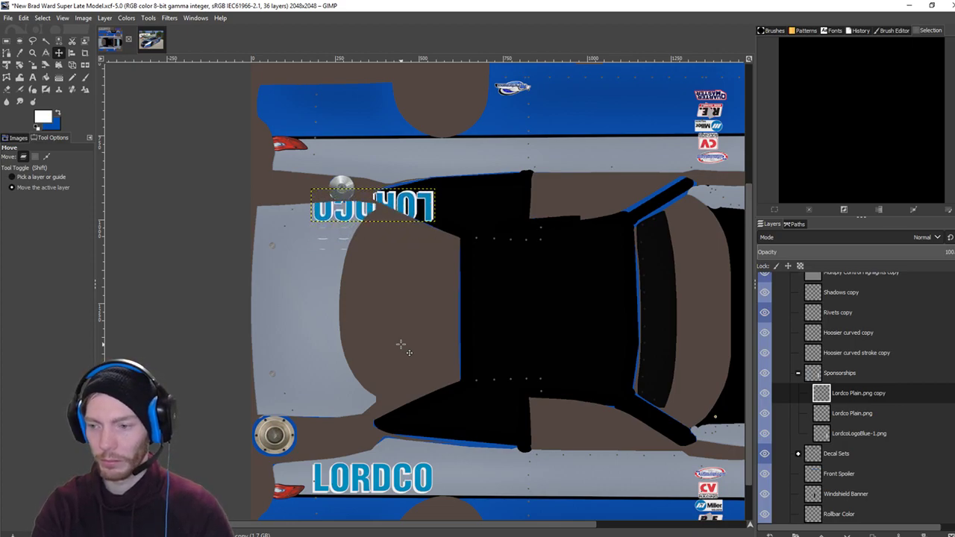
key(Up)
key(Up)
key(Up)
key(Up)
key(Up)
key(Up)
key(Up)
key(Up)
key(Up)
key(Up)
key(Up)
key(Up)
key(Up)
key(Up)
key(Up)
key(Up)
key(Up)
key(Up)
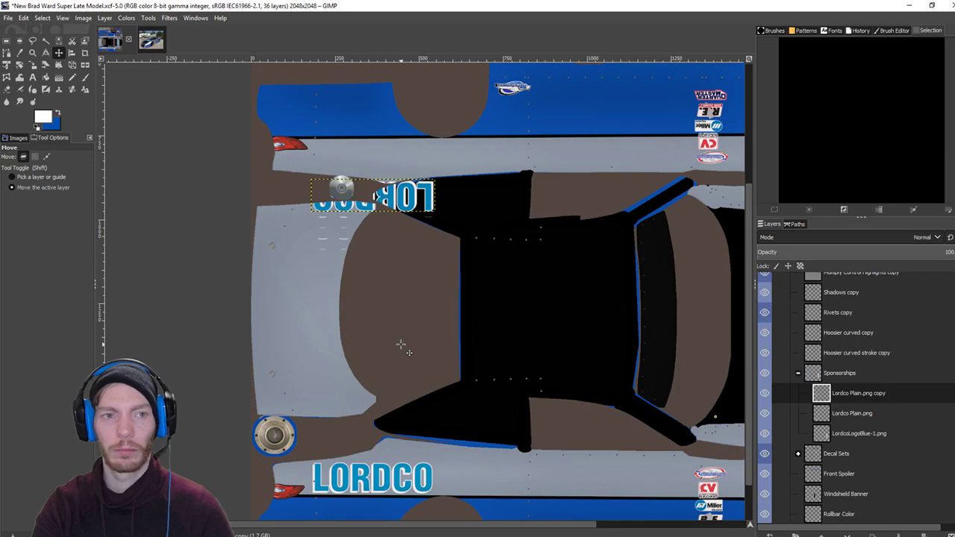
key(Up)
key(Up)
key(Up)
key(Up)
key(Up)
key(Up)
key(Up)
key(Up)
key(Up)
key(Up)
key(Up)
key(Up)
key(Up)
key(Up)
key(Up)
key(Up)
key(Up)
key(Up)
key(Up)
key(Up)
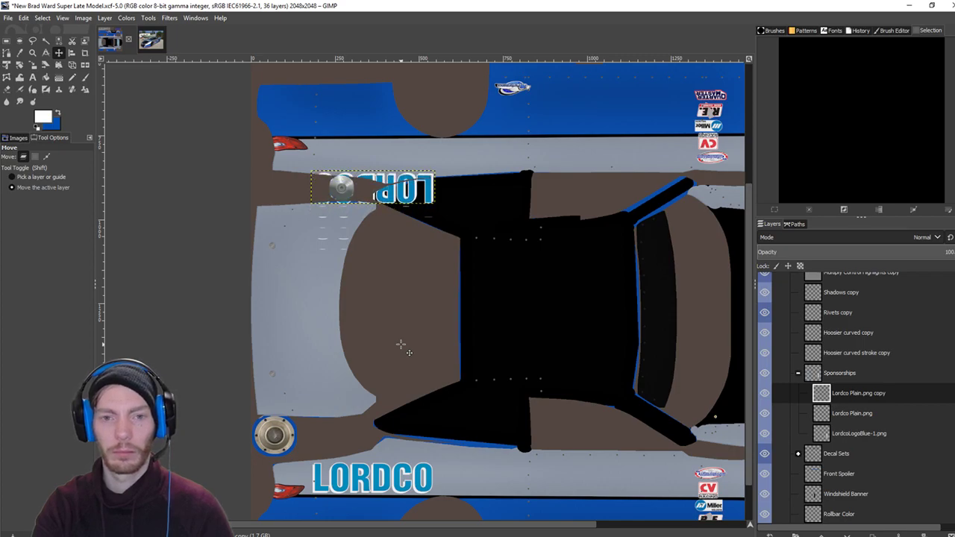
key(Up)
key(Up)
key(Up)
key(Up)
key(Up)
key(Up)
key(Up)
key(Up)
key(Up)
key(Up)
key(Up)
key(Up)
key(Up)
key(Up)
key(Up)
key(Up)
key(Up)
key(Up)
key(Up)
key(Up)
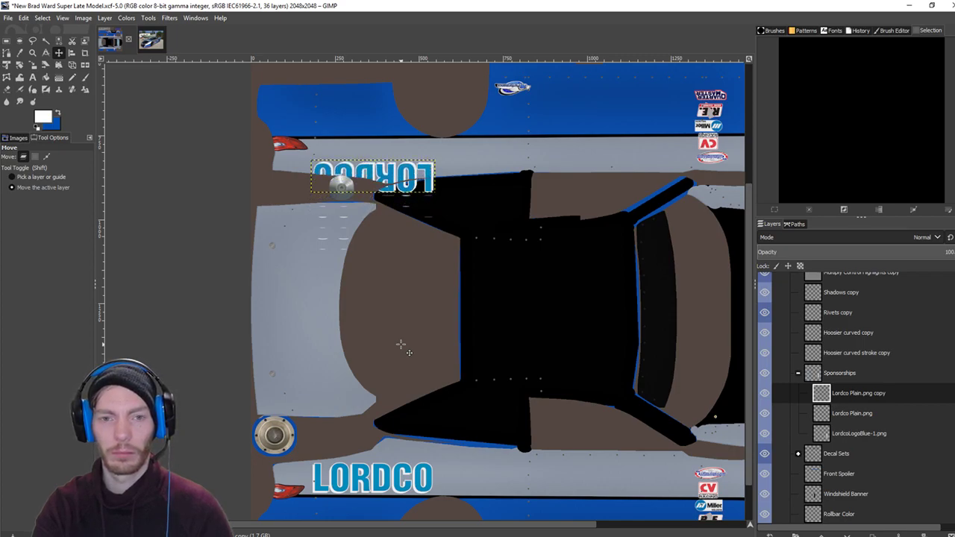
key(Up)
key(Up)
key(Up)
key(Up)
key(Up)
key(Up)
key(Up)
key(Up)
key(Up)
key(Up)
key(Up)
key(Up)
key(Up)
key(Up)
key(Up)
key(Up)
key(Up)
key(Up)
key(Up)
key(Up)
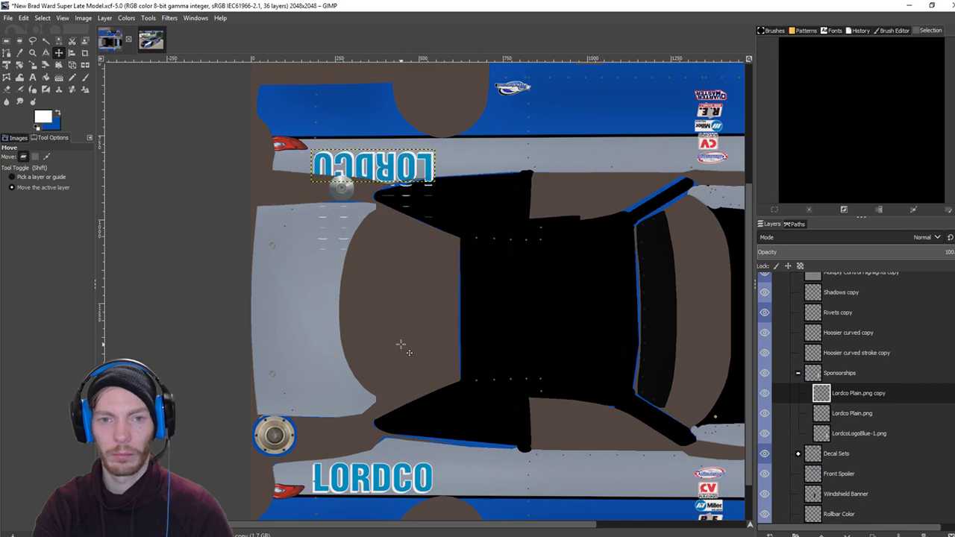
key(Up)
key(Up)
key(Up)
key(Up)
key(Up)
key(Up)
key(Up)
key(Up)
key(Up)
key(Up)
key(Up)
key(Up)
key(Up)
key(Up)
key(Up)
key(Up)
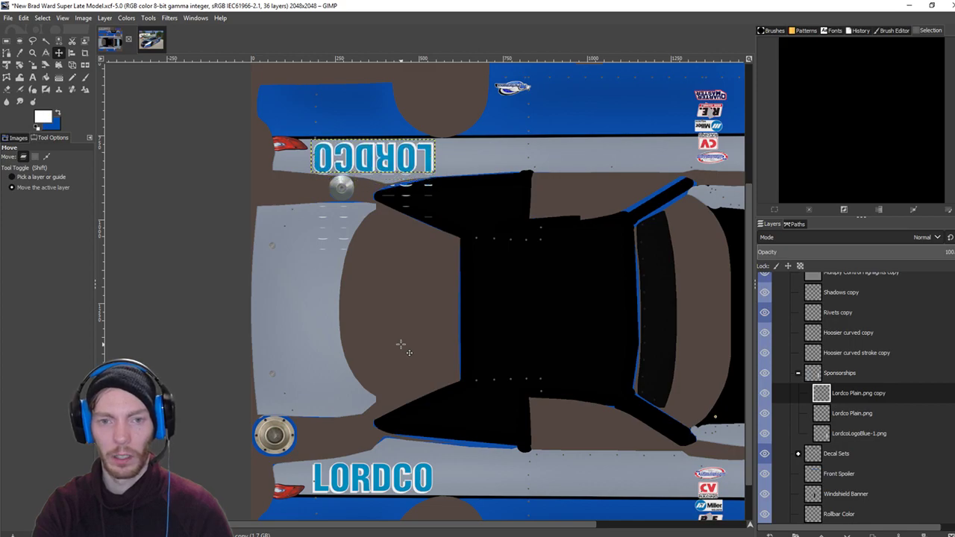
key(Up)
key(Up)
key(Up)
key(Up)
key(Up)
key(Up)
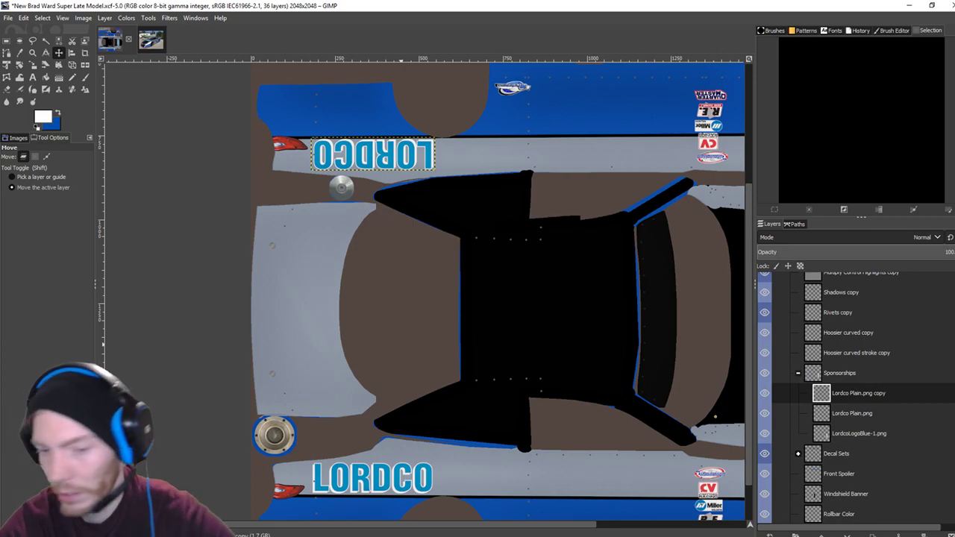
Export the texture and reload the car paint in iRacing with Ctrl+R.
key(ctrl+e)
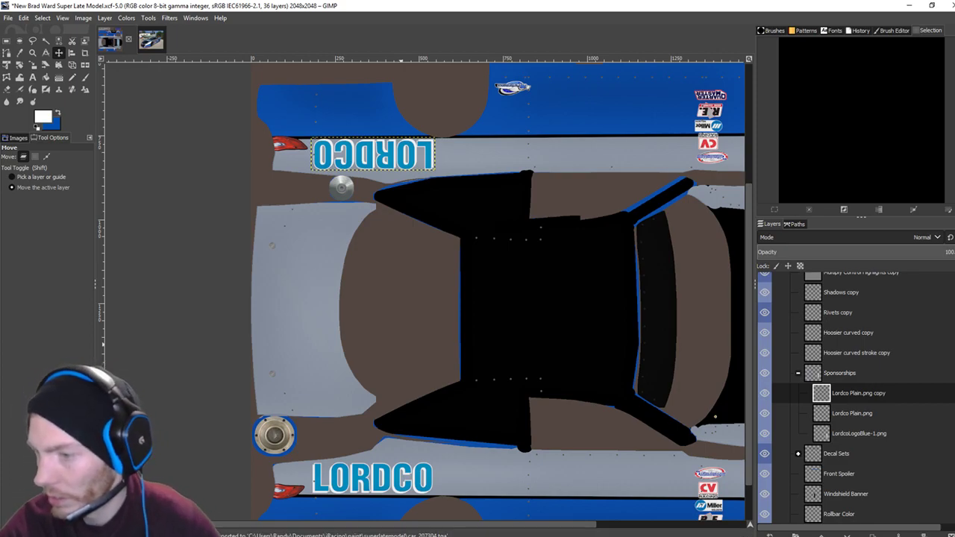
key(alt+Tab)
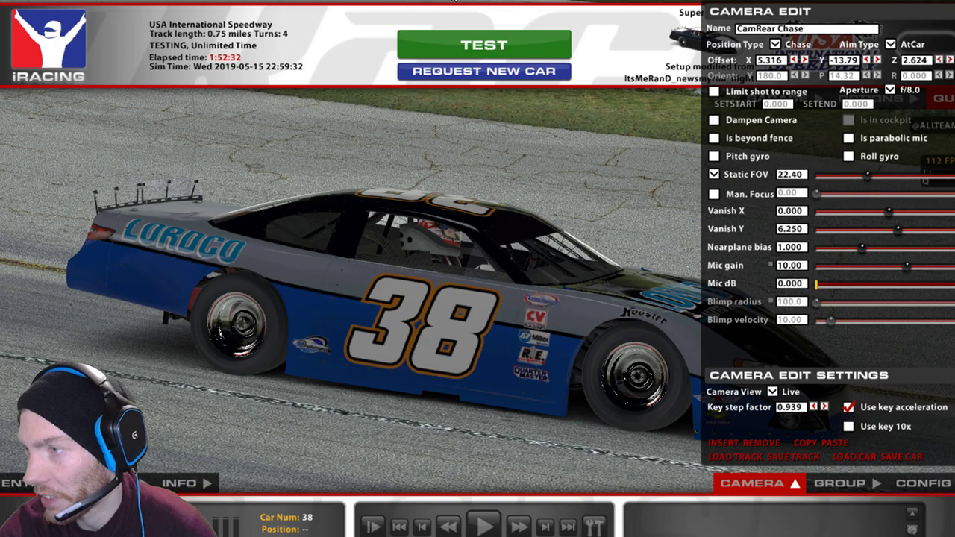
key(ctrl+r)
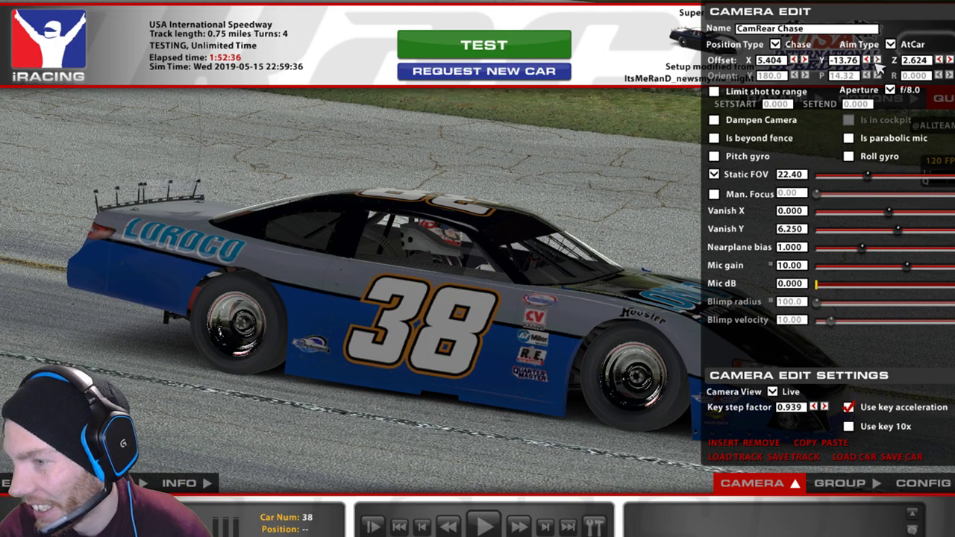
Orbit the camera around the car to check the LORDCO lettering, then return to GIMP.
key(d)
key(d)
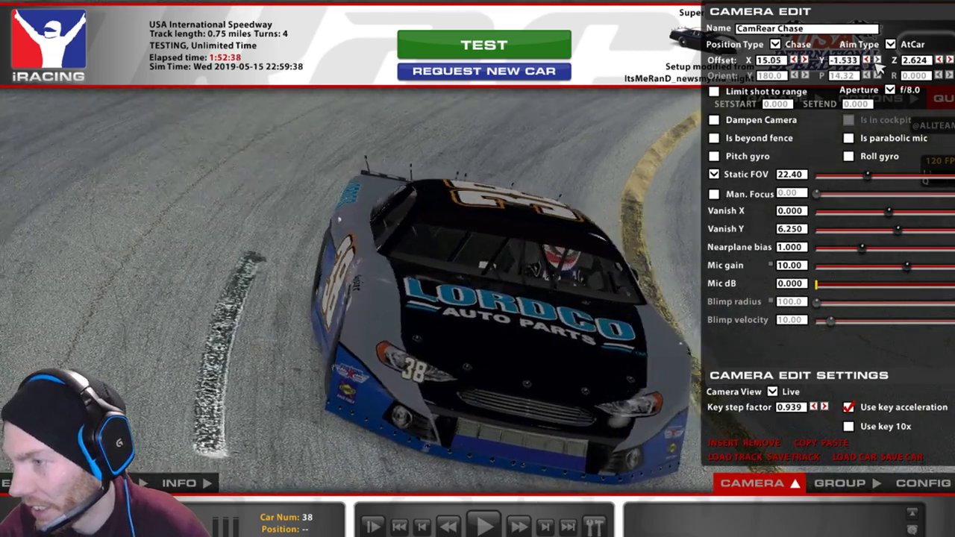
key(d)
key(d)
key(d)
key(space)
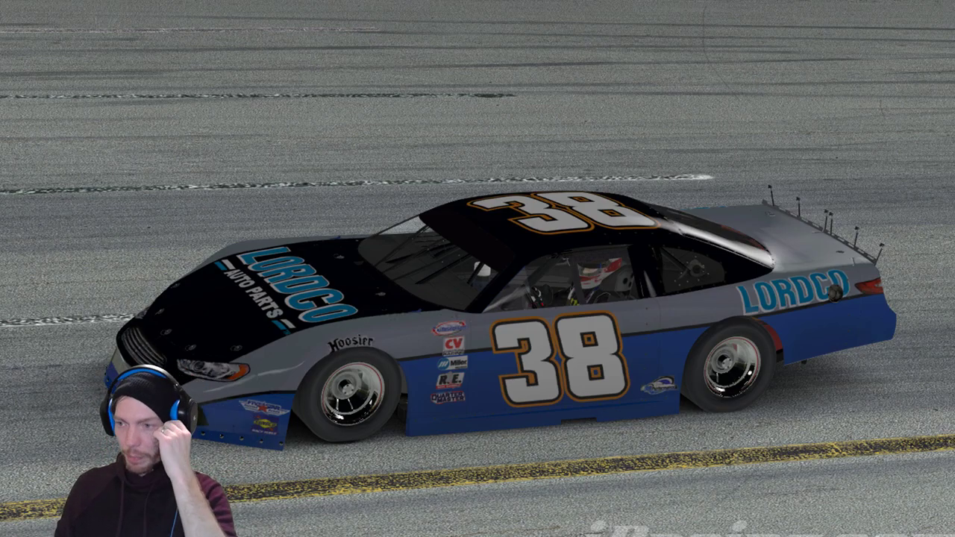
key(space)
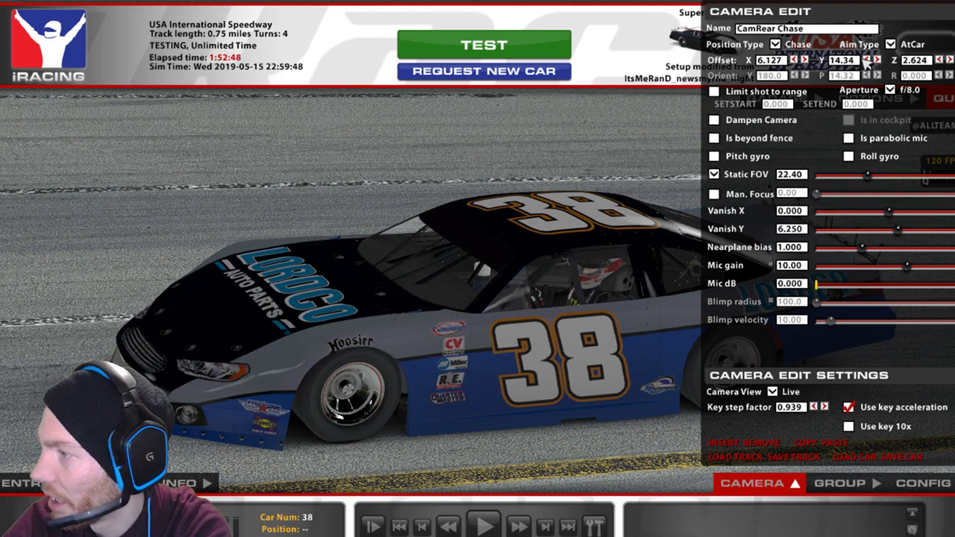
key(Up)
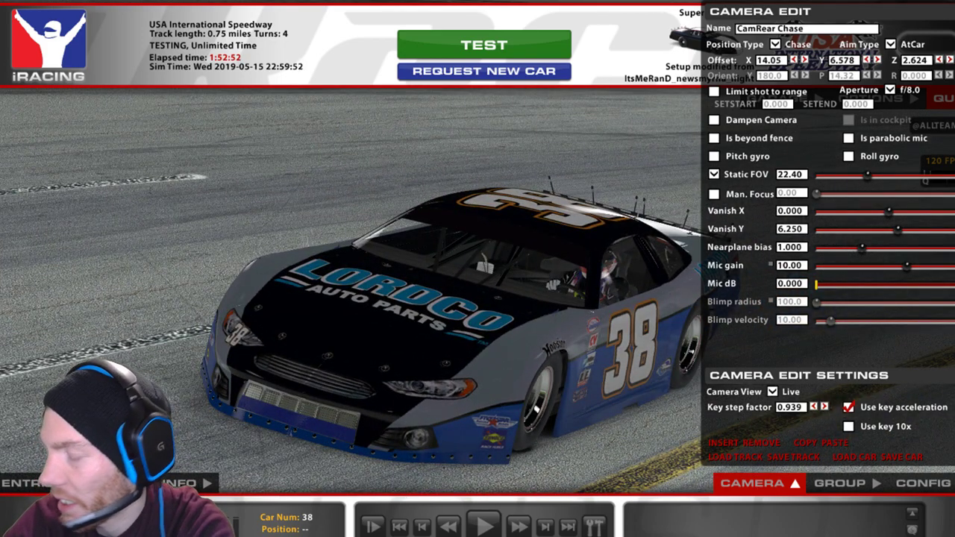
key(alt+Tab)
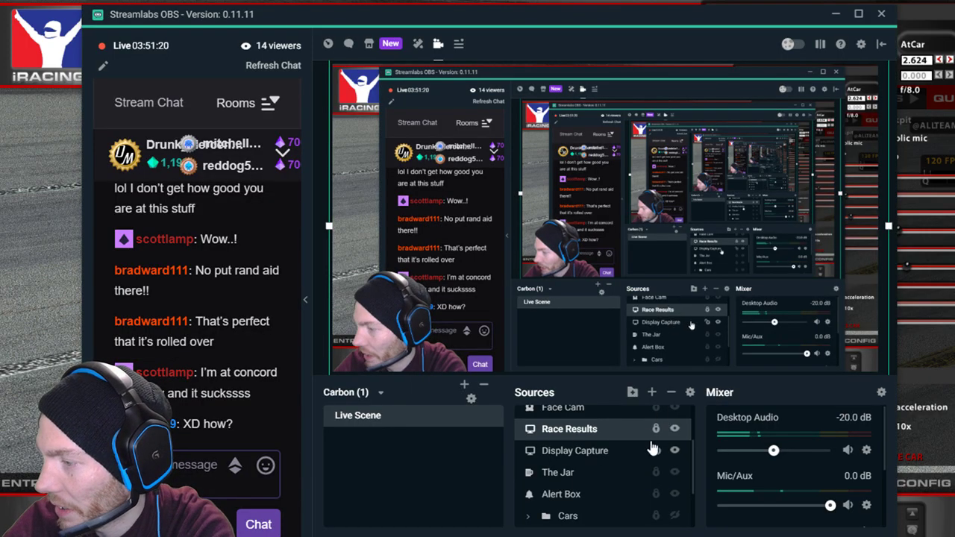
key(alt+Tab)
Open the Racing Logos folder from the taskbar, browse it and move its window down-left.
scroll(433, 349, up, 5)
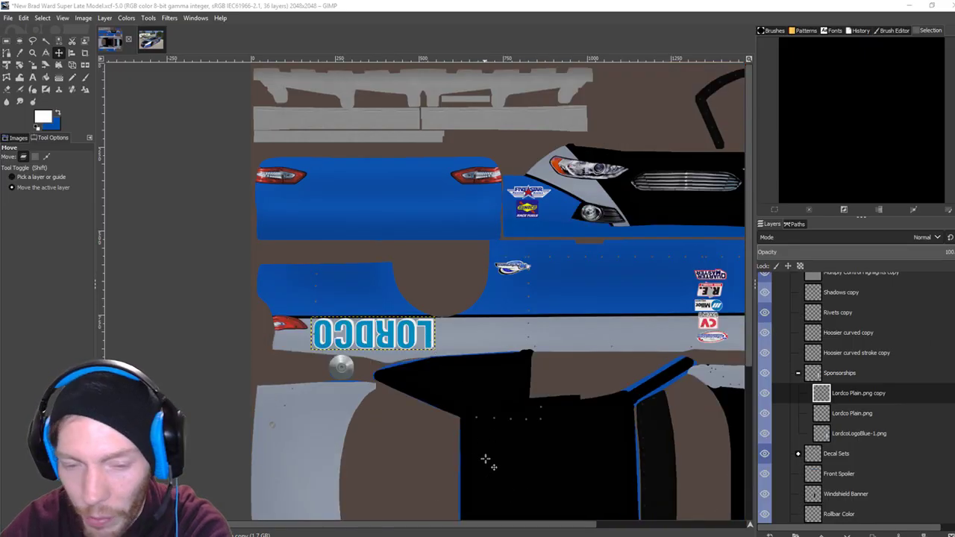
mouse_move(386, 529)
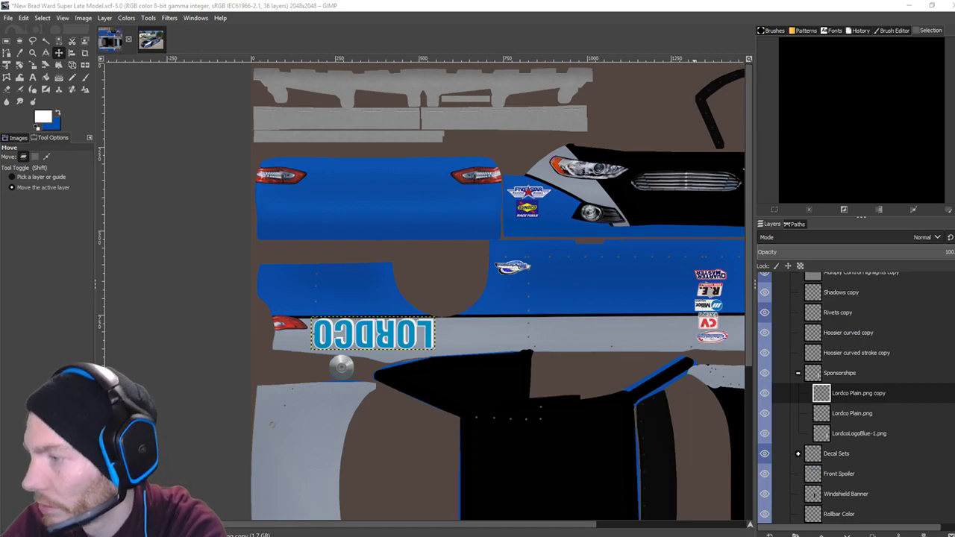
click(267, 529)
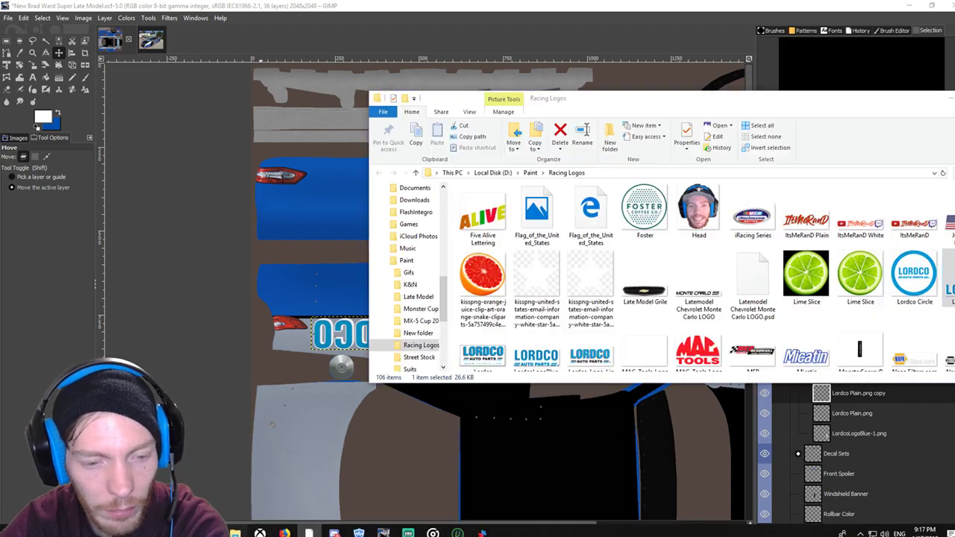
scroll(715, 305, down, 15)
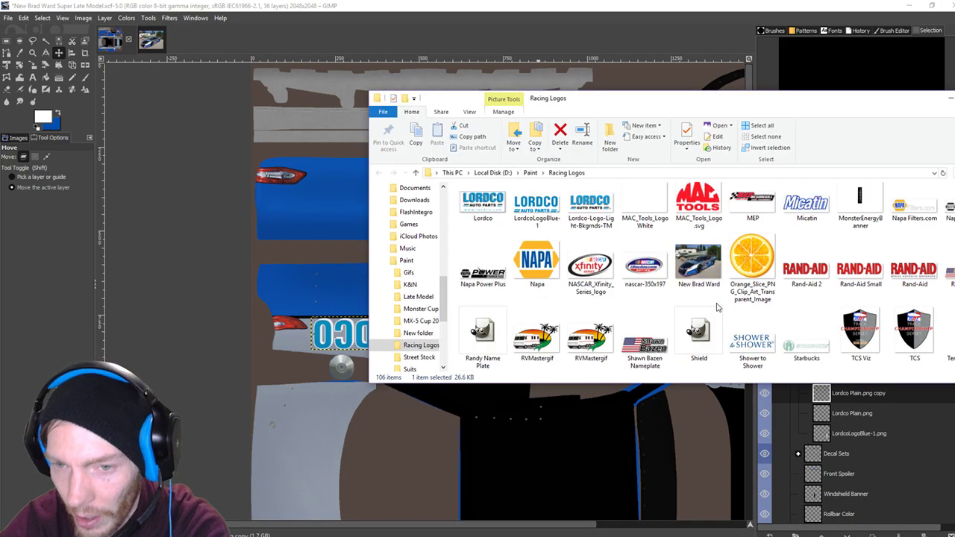
drag(783, 110, 658, 125)
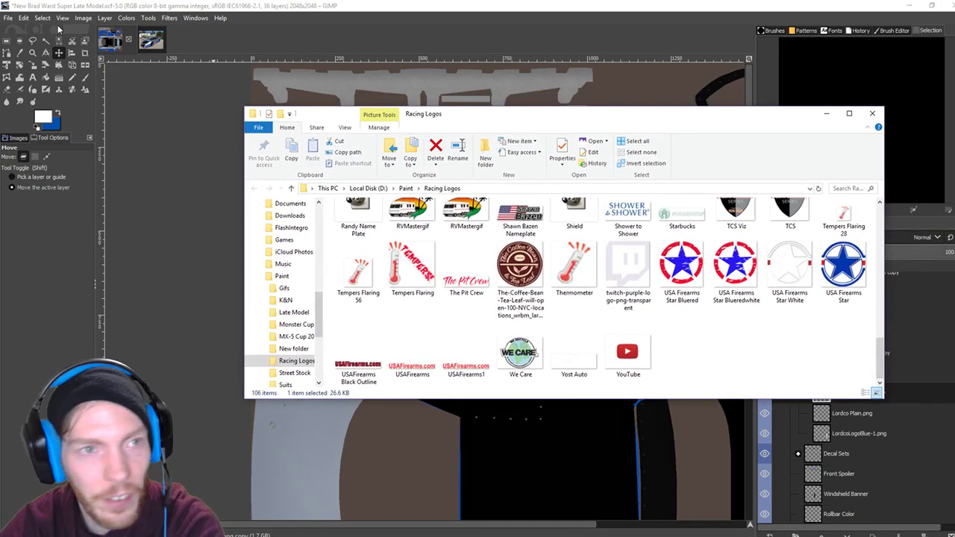
click(150, 39)
click(150, 39)
scroll(347, 341, left, 10)
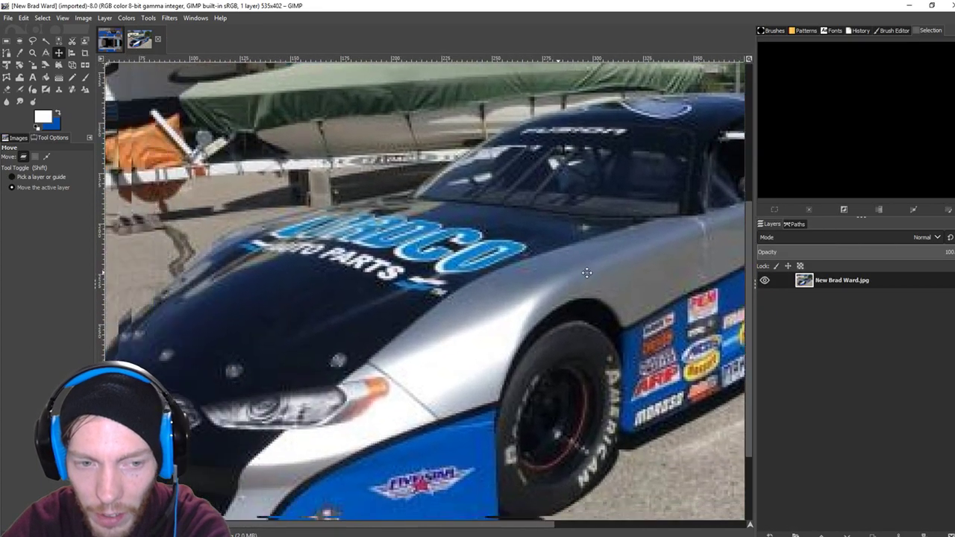
scroll(343, 354, down, 1)
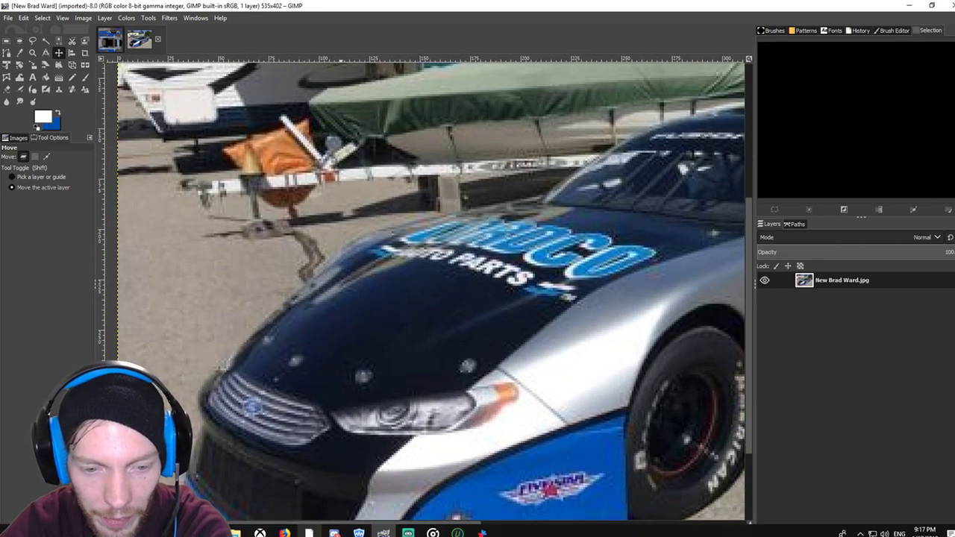
Browse the Racing Logos folder again, then minimize it to reveal GIMP.
click(309, 530)
scroll(610, 318, up, 5)
scroll(608, 322, down, 8)
scroll(606, 326, up, 9)
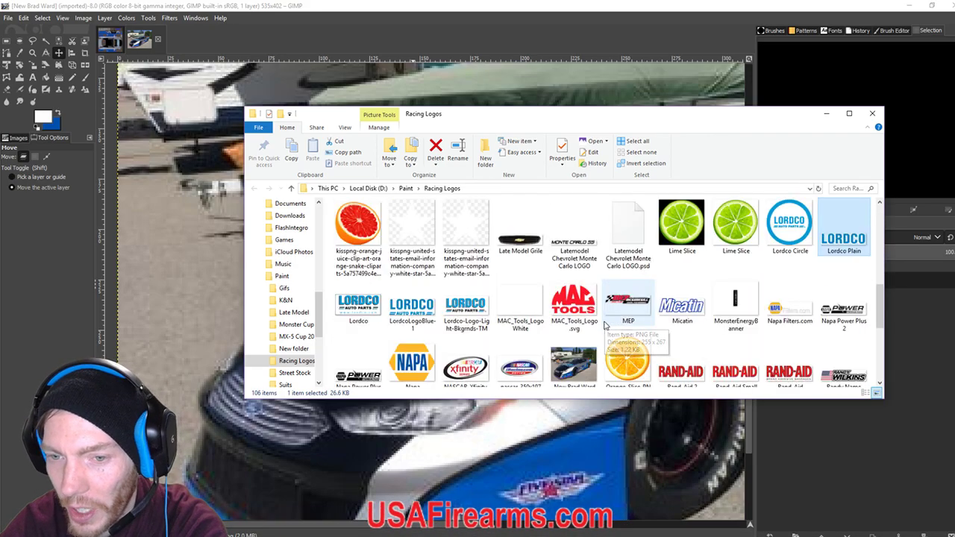
click(826, 114)
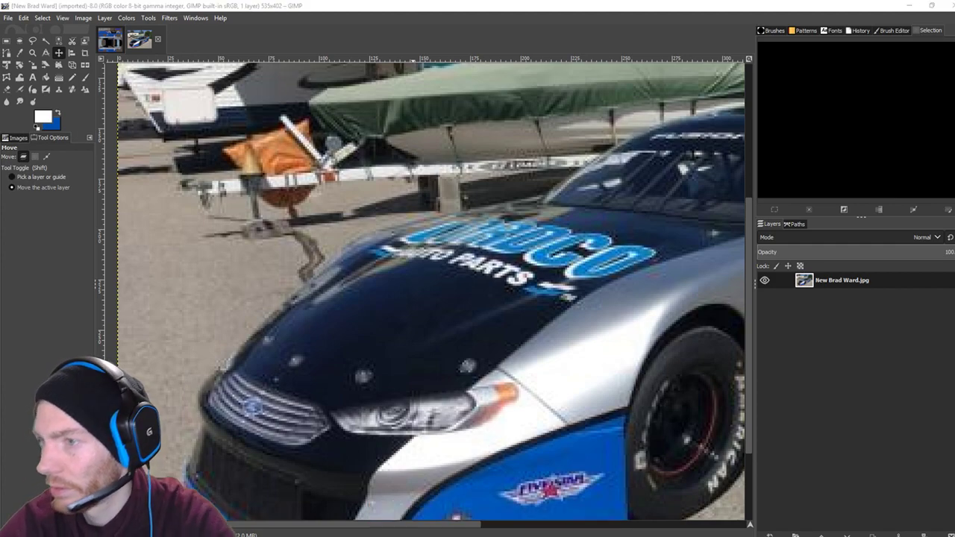
click(109, 40)
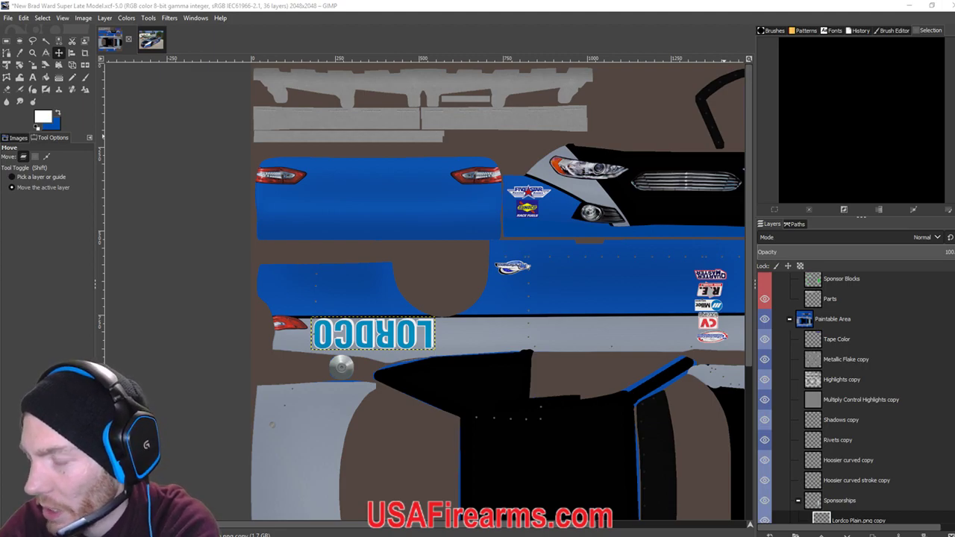
scroll(582, 242, right, 3)
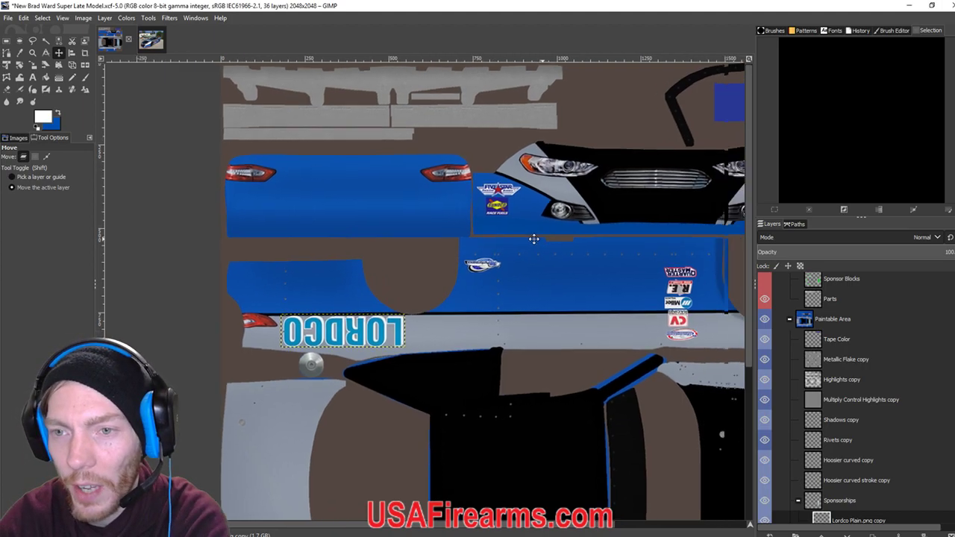
click(151, 39)
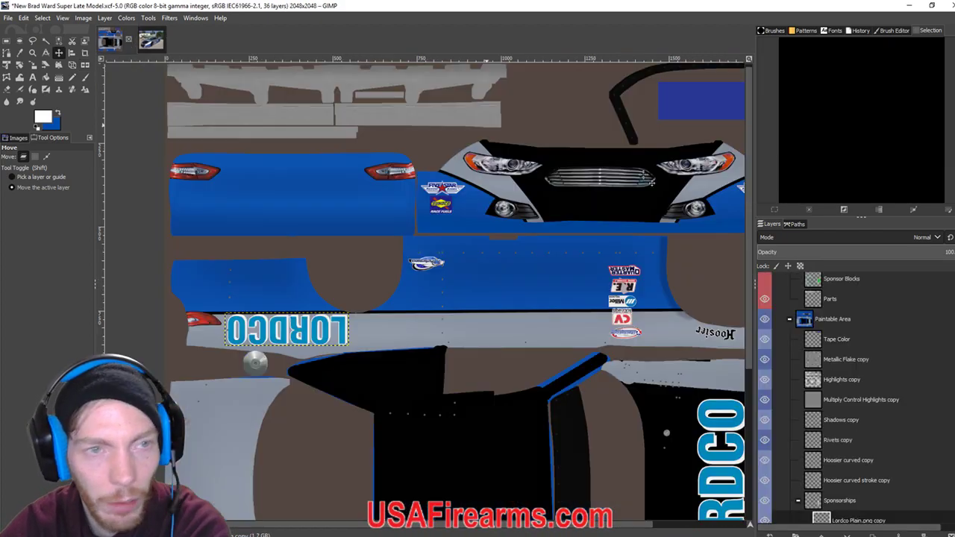
click(111, 40)
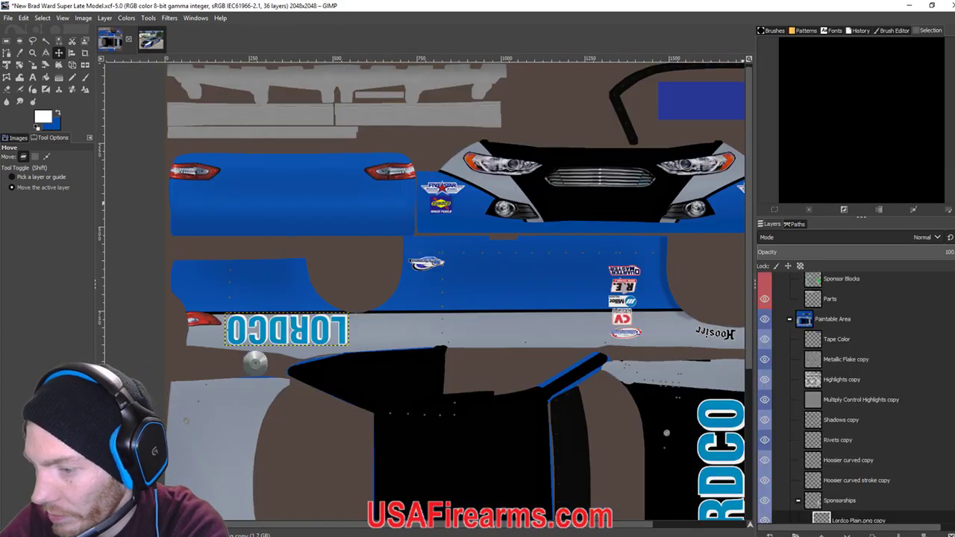
key(alt+Tab)
key(alt+Tab)
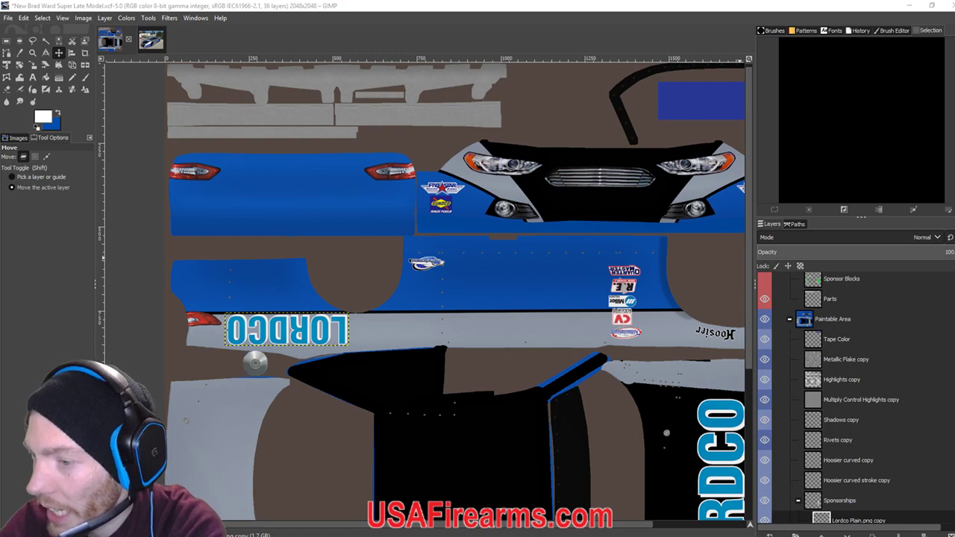
click(152, 42)
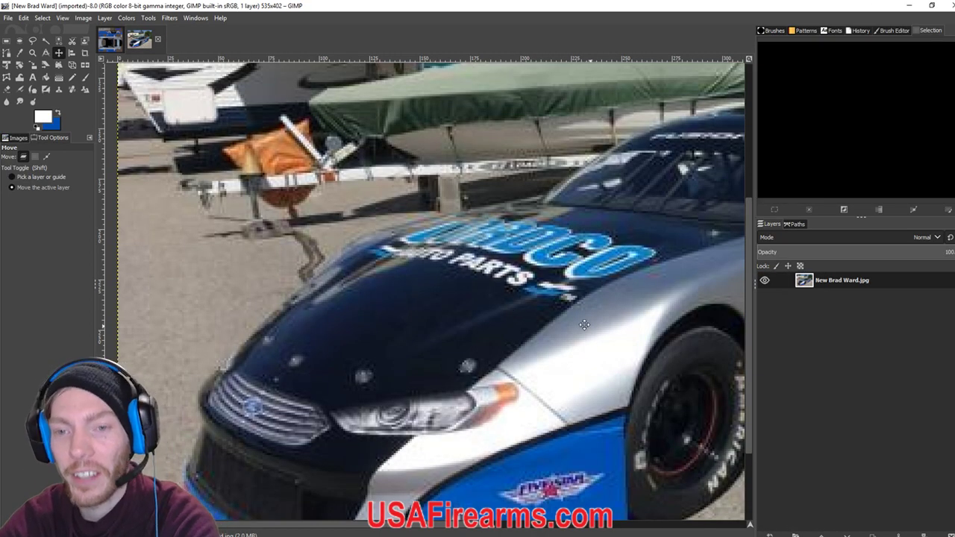
scroll(404, 328, down, 4)
scroll(404, 328, up, 1)
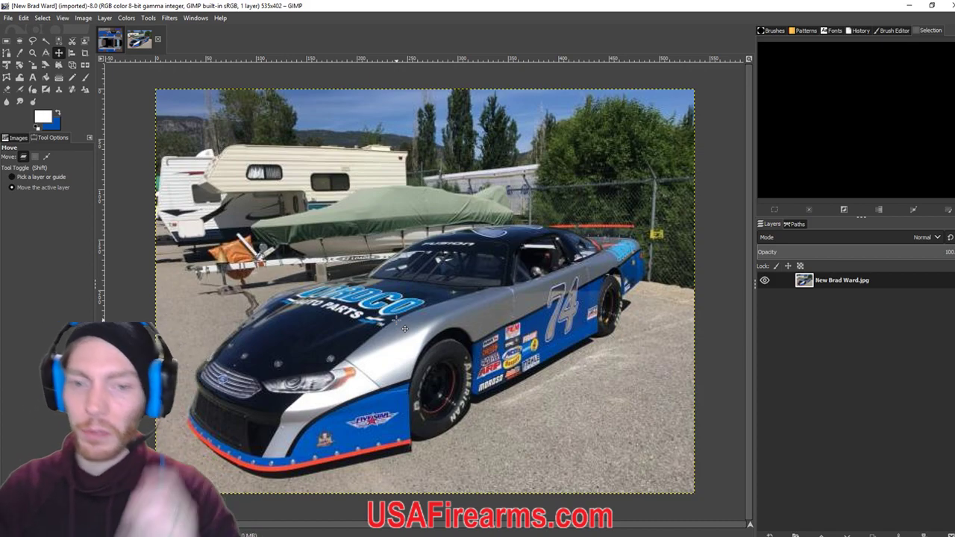
click(112, 38)
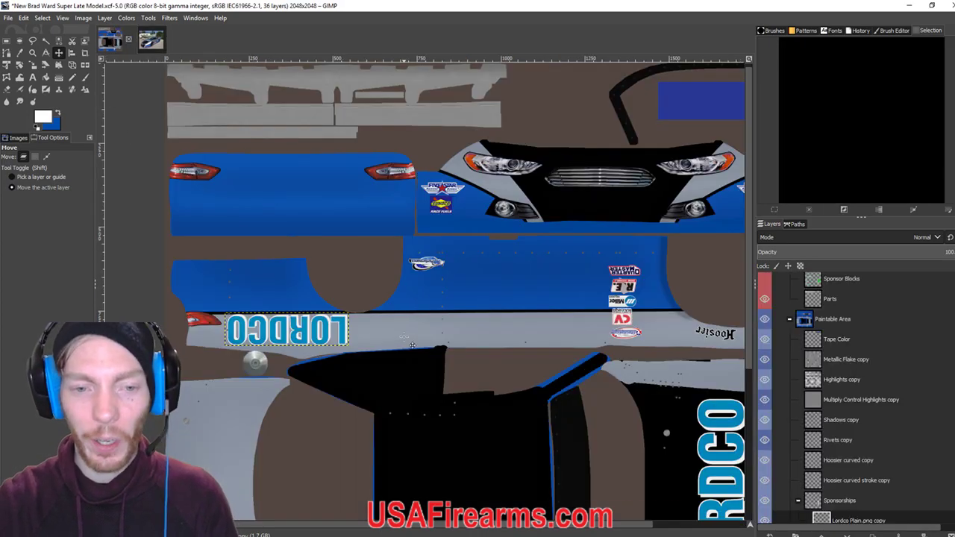
scroll(401, 251, right, 5)
scroll(401, 251, up, 3)
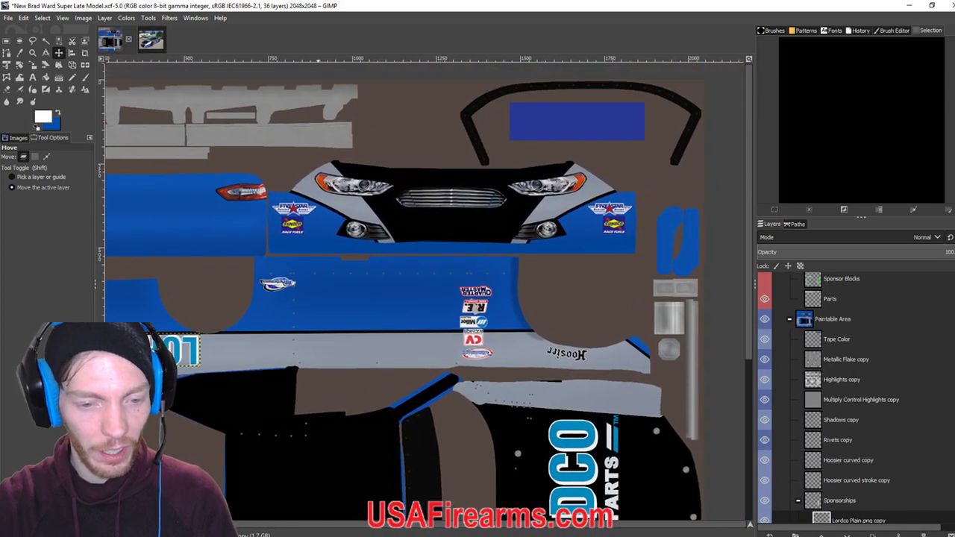
Find the Ford PNG in Racing Logos and drag it onto the livery's side panel as a layer.
key(alt+Tab)
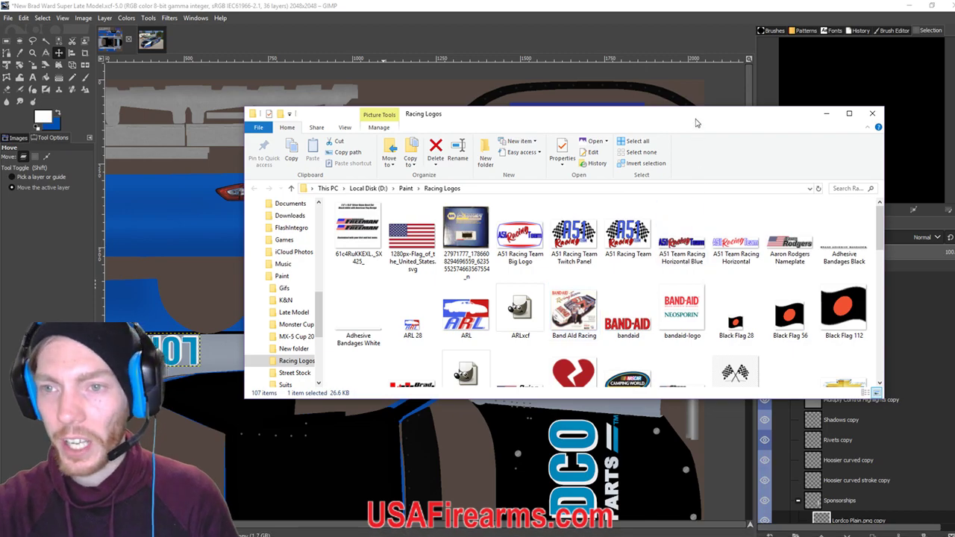
drag(696, 122, 625, 95)
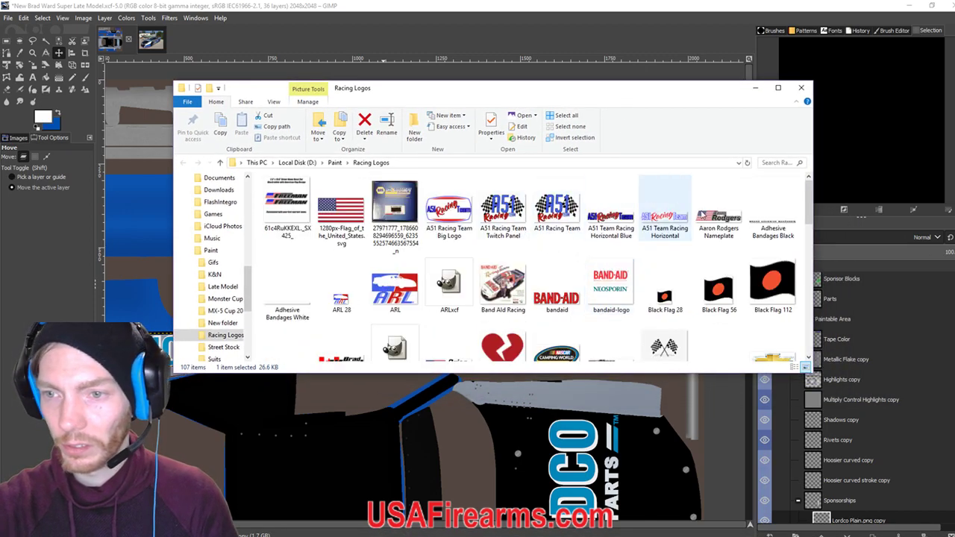
scroll(556, 283, down, 2)
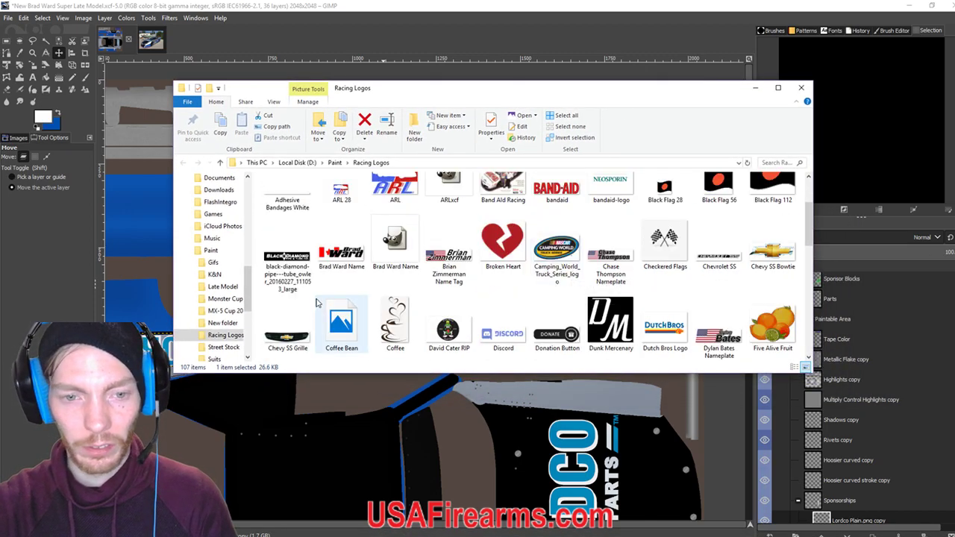
scroll(676, 269, down, 2)
scroll(681, 274, down, 2)
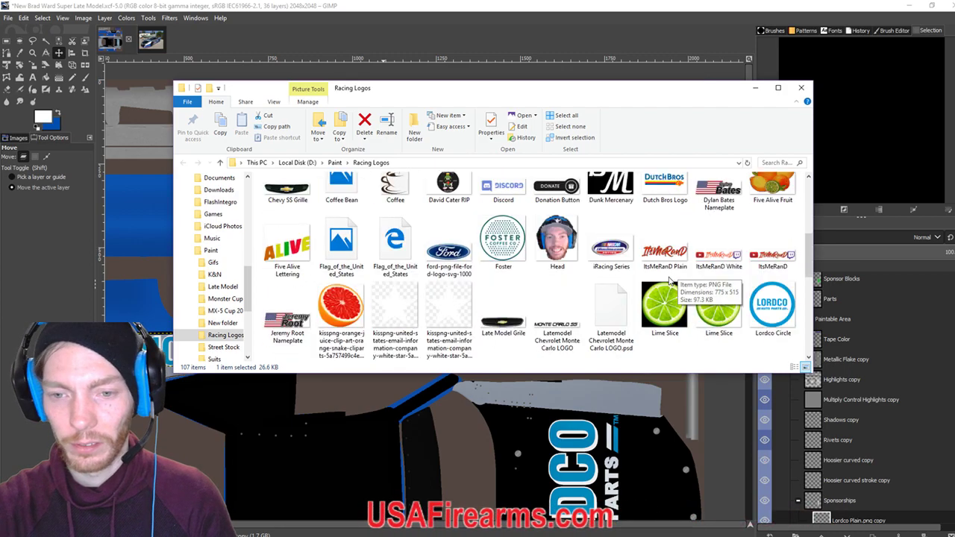
click(457, 257)
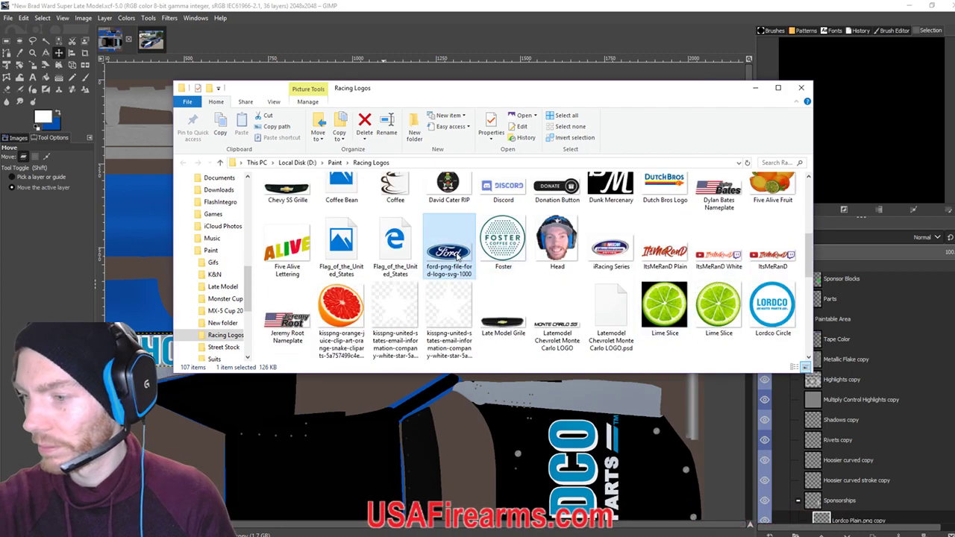
drag(574, 93, 672, 357)
drag(547, 525, 453, 198)
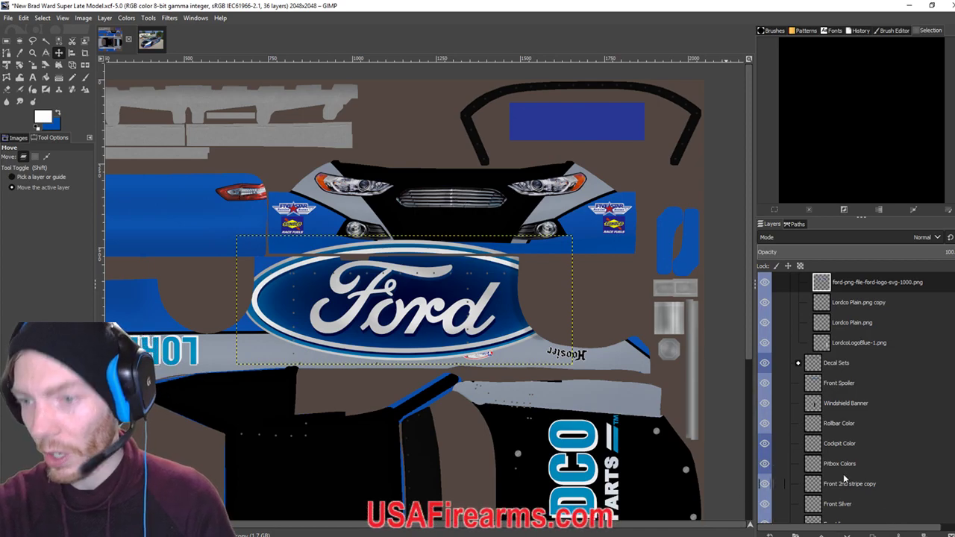
Move the Ford logo up toward the front nose and shrink it to about 376×144.
drag(401, 303, 463, 215)
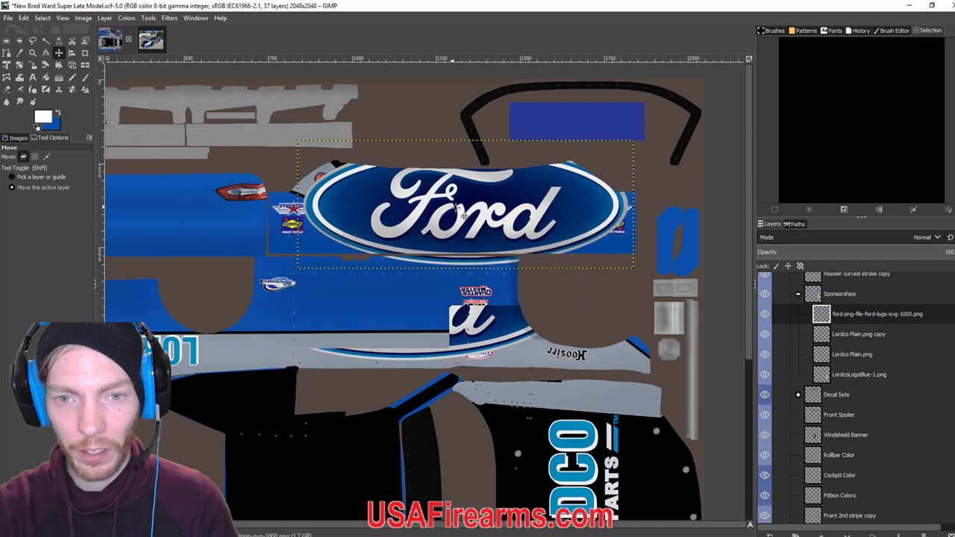
key(shift+s)
click(639, 139)
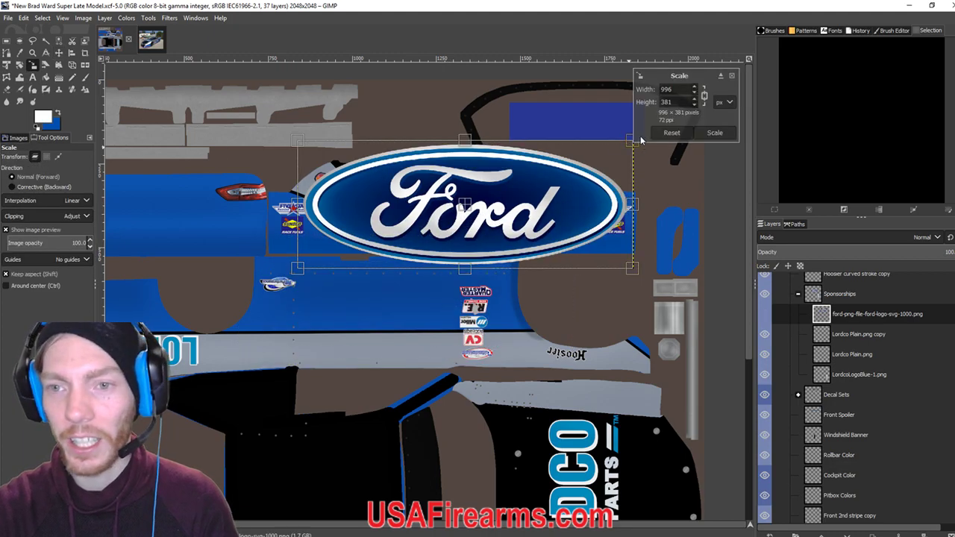
drag(631, 146, 464, 215)
click(59, 52)
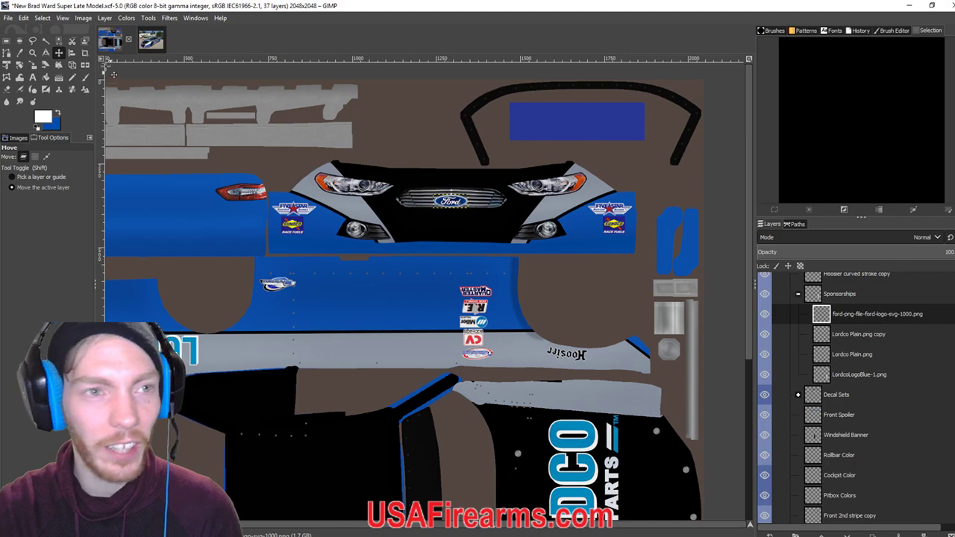
After checking the reference photo, shrink the Ford logo to fit the grille and centre it there.
click(151, 41)
click(109, 41)
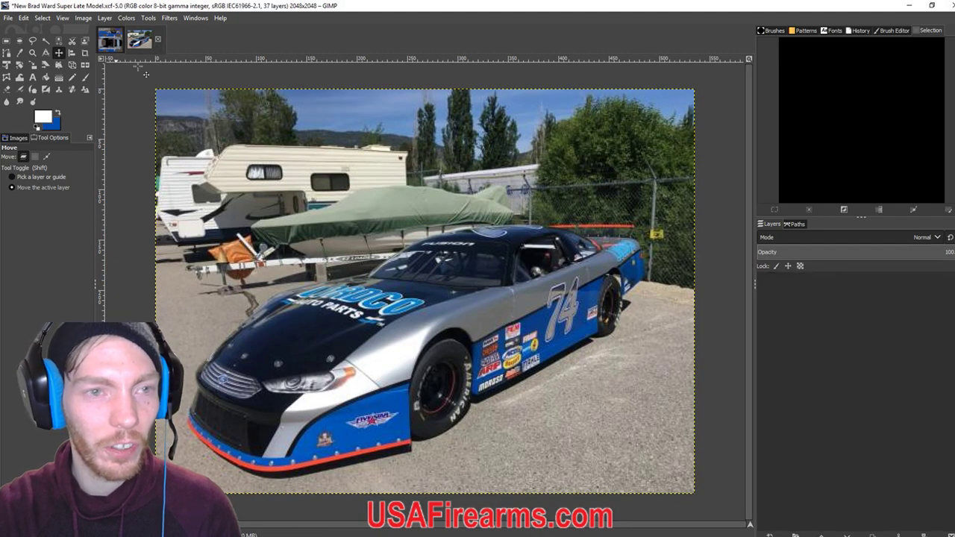
click(33, 65)
mouse_move(466, 212)
mouse_down()
mouse_move(481, 208)
mouse_move(467, 212)
mouse_up()
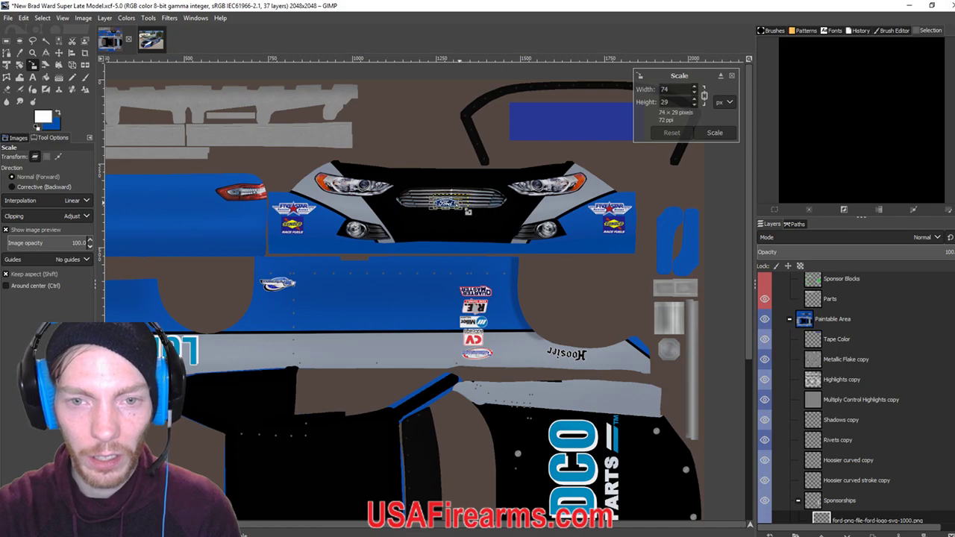
key(m)
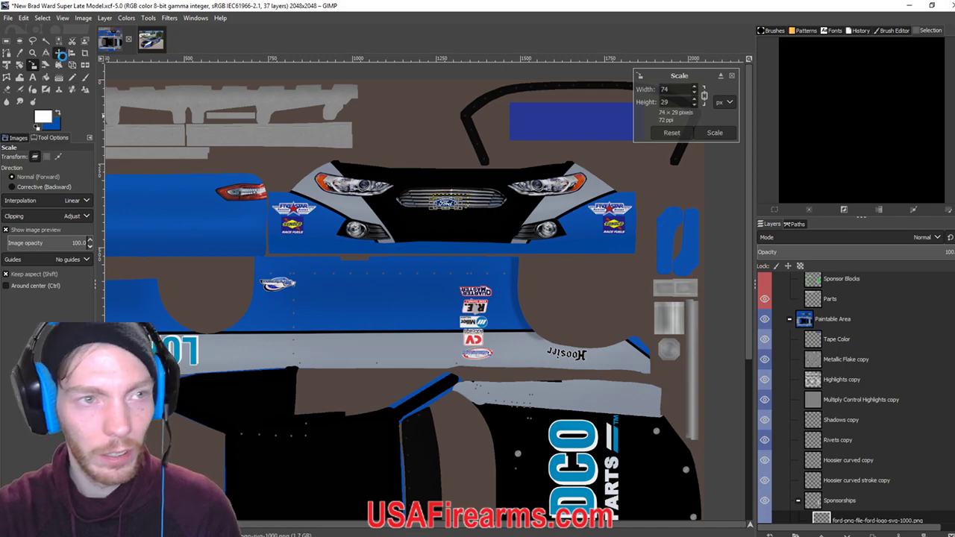
drag(468, 215, 475, 210)
Refine the grille badge to about 74×29 and export the livery as the iRacing TGA.
click(149, 48)
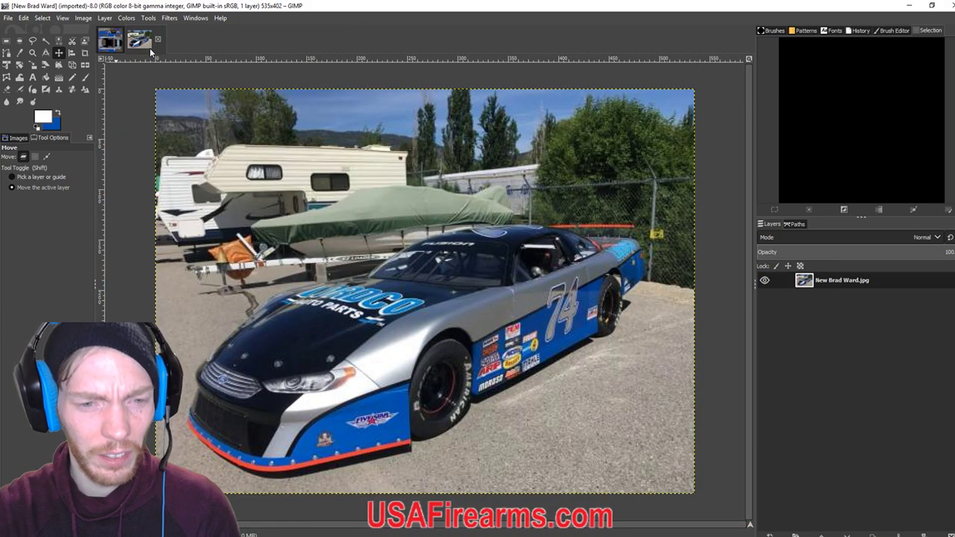
click(110, 39)
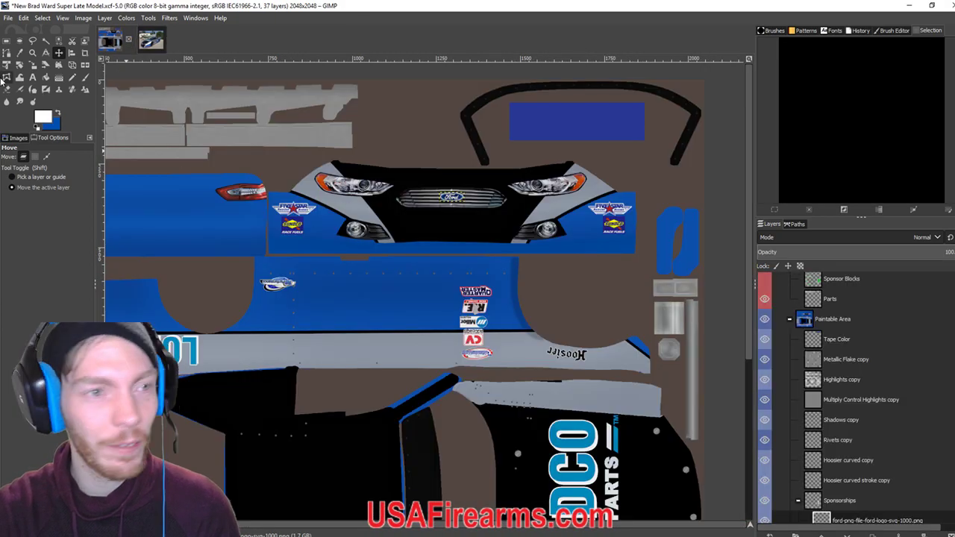
click(32, 66)
click(458, 209)
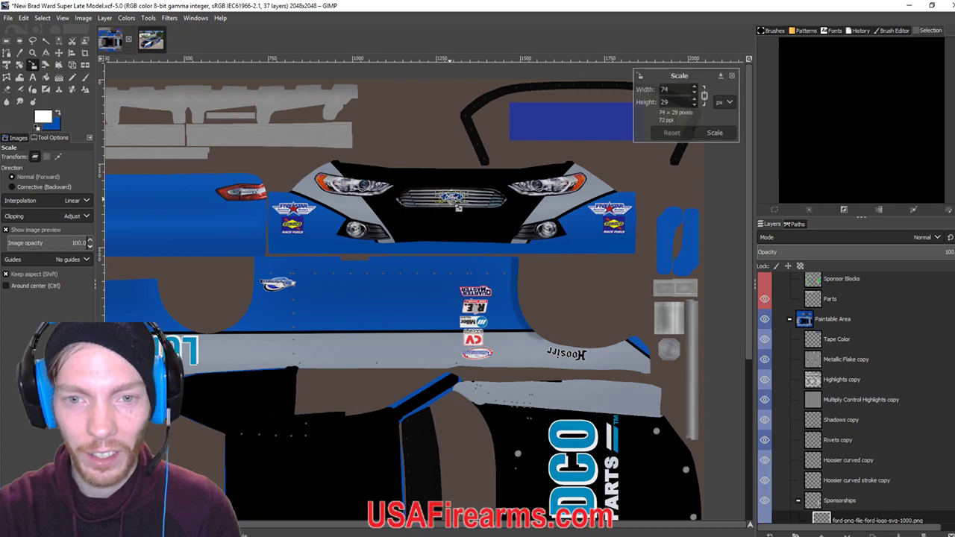
key(m)
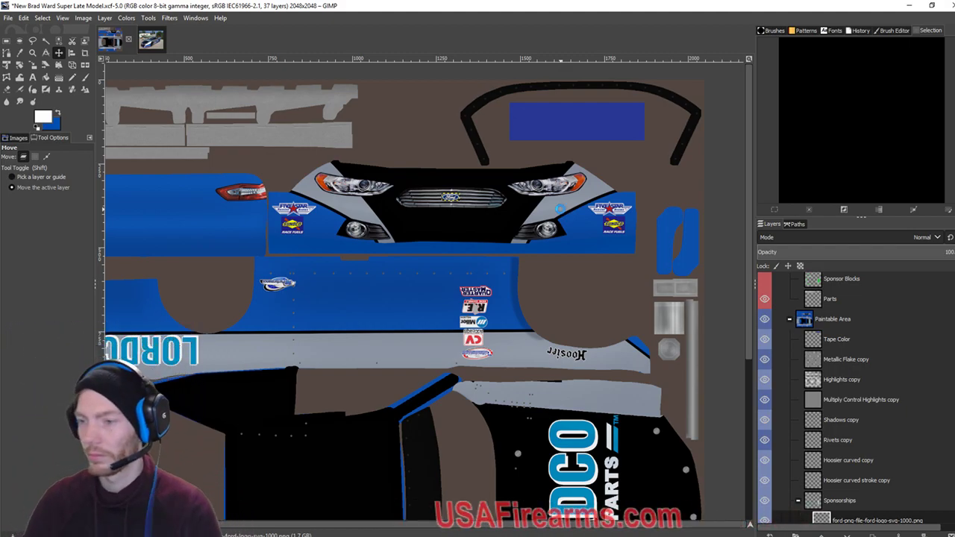
key(ctrl+e)
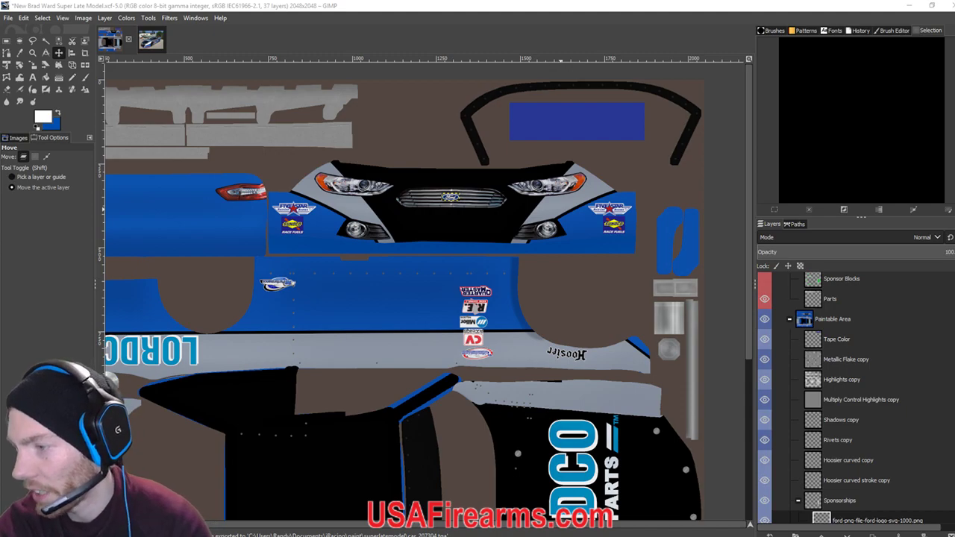
Reload the car textures in iRacing with Ctrl+R to check the new Ford grille badge.
key(alt+Tab)
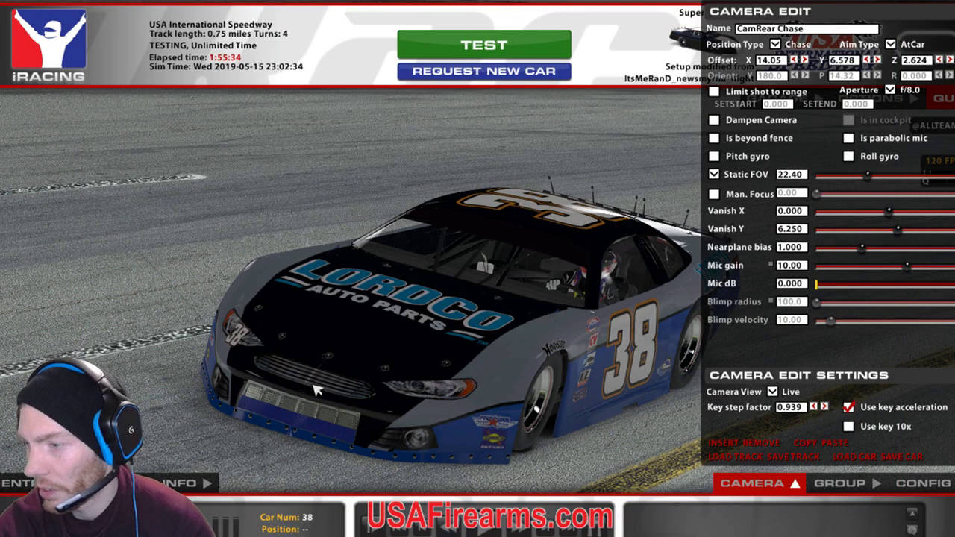
key(ctrl+r)
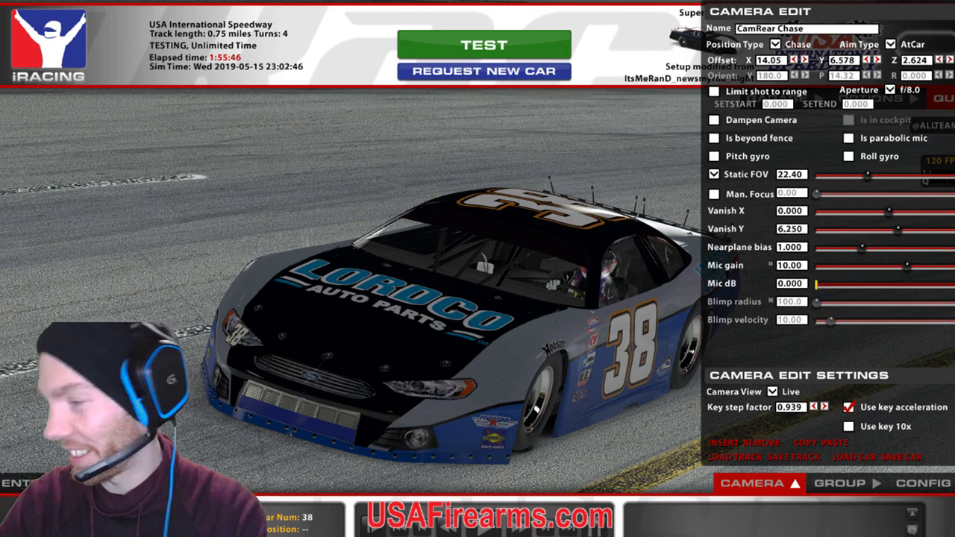
click(354, 478)
key(alt+Tab)
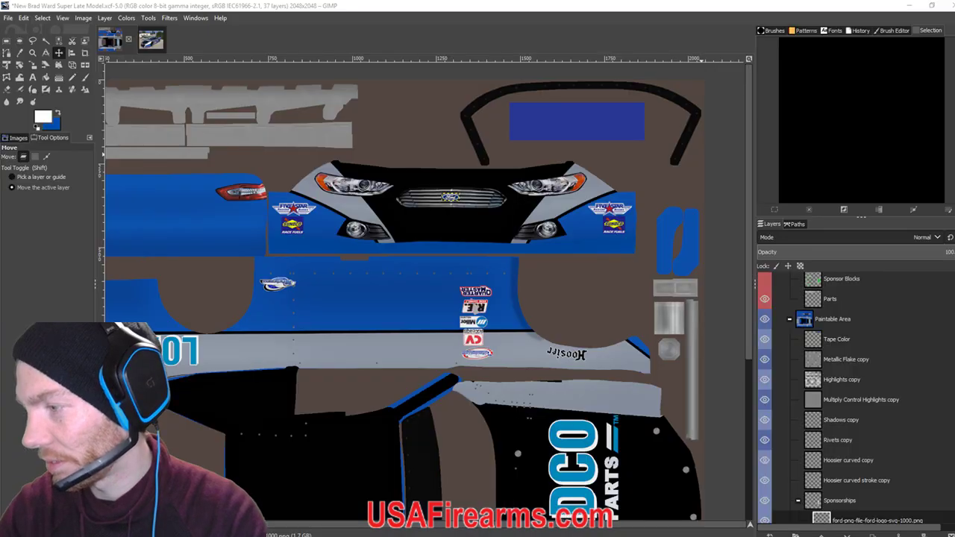
click(156, 45)
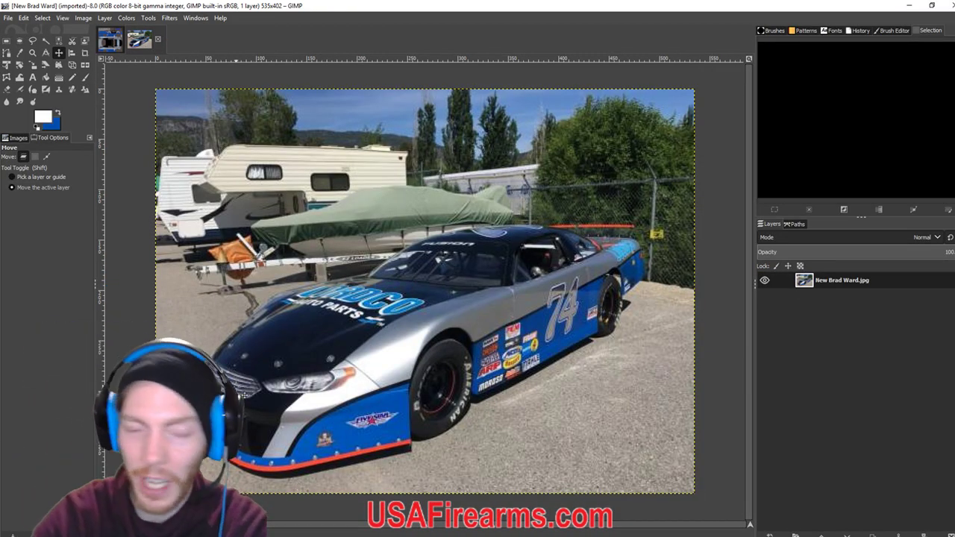
click(110, 41)
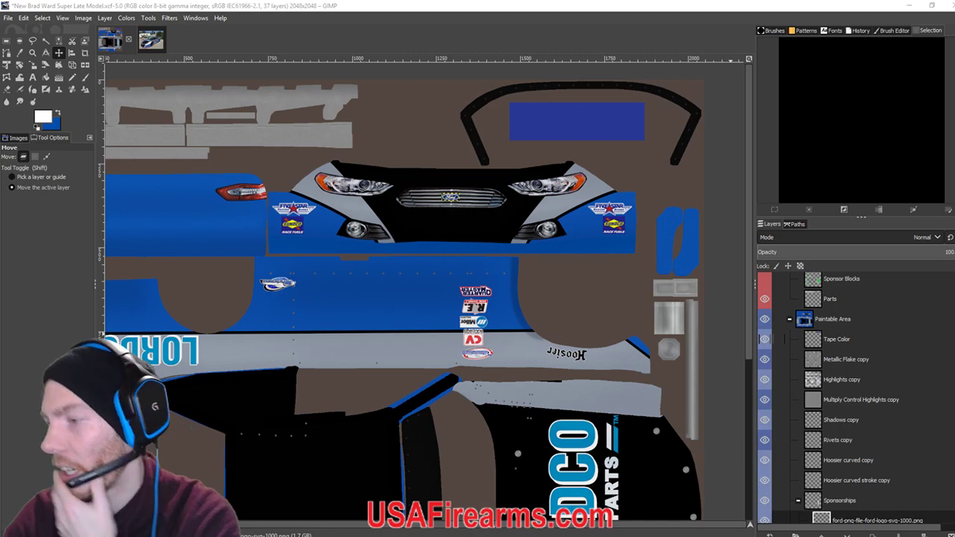
Minimize GIMP to view the blue Fusion rear-end reference photo, then switch back.
click(909, 5)
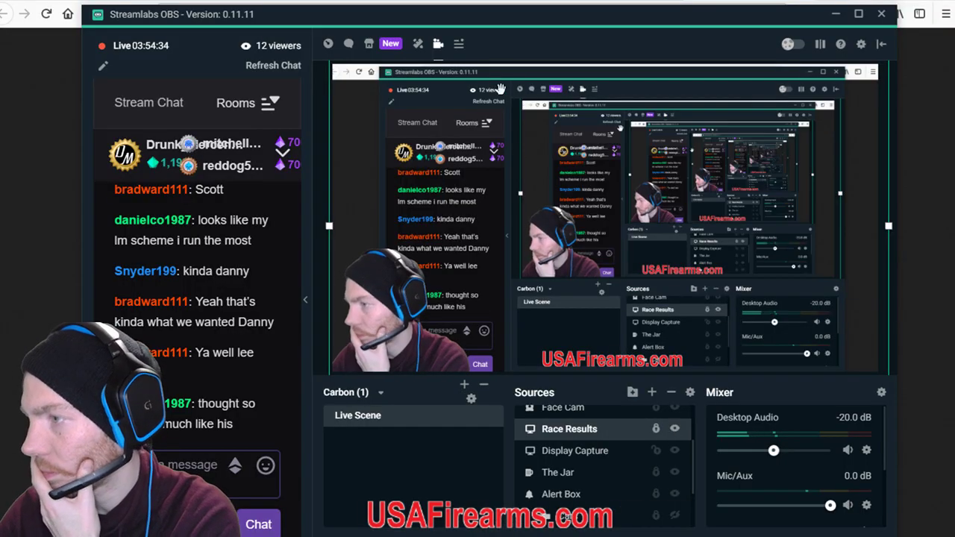
click(477, 2)
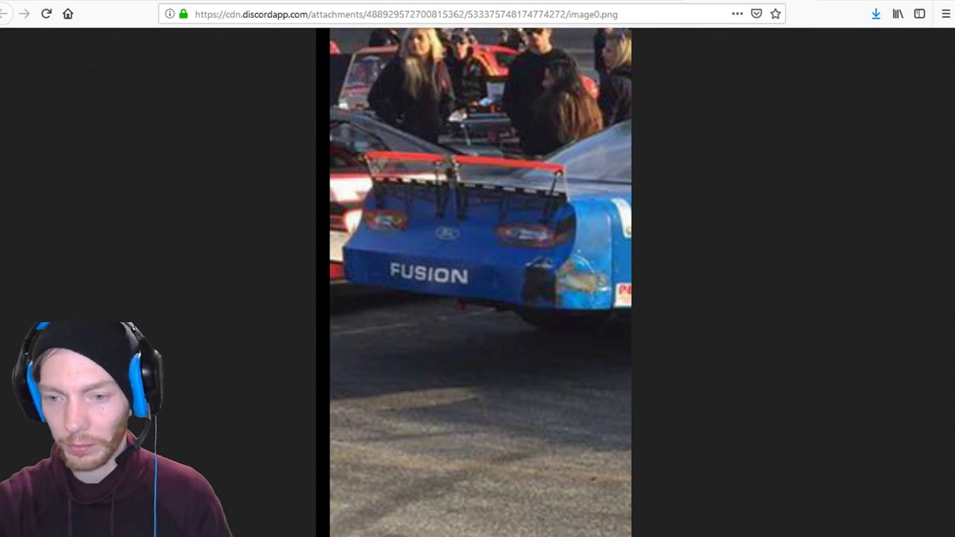
key(alt+Tab)
Return to GIMP, pan the livery onto the rear bumper, and switch to the Racing Logos folder.
key(alt+Tab)
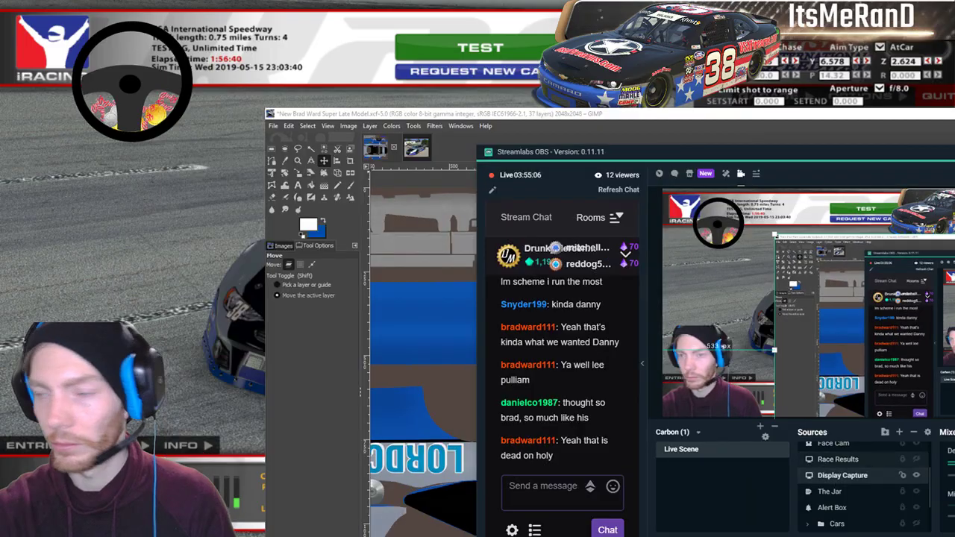
key(alt+Tab)
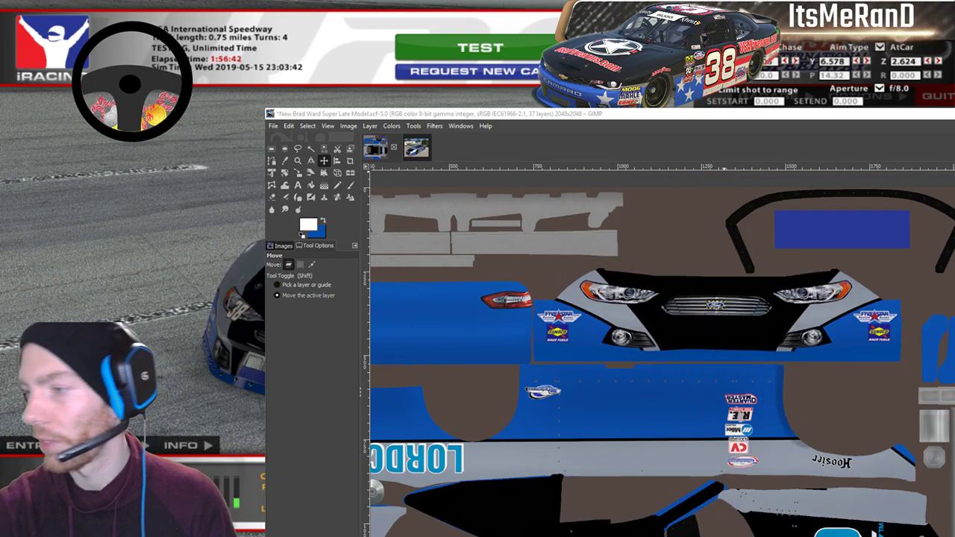
scroll(662, 350, left, 5)
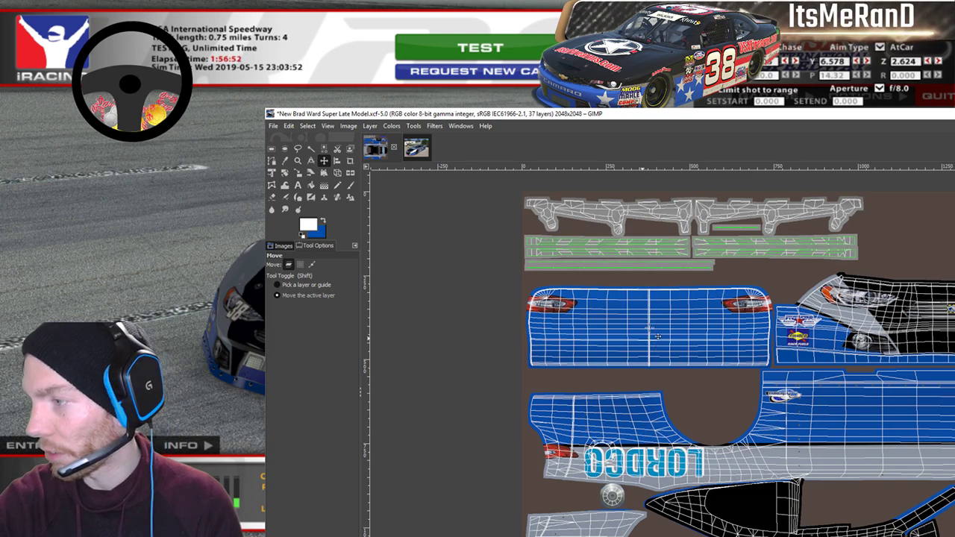
scroll(658, 332, up, 2)
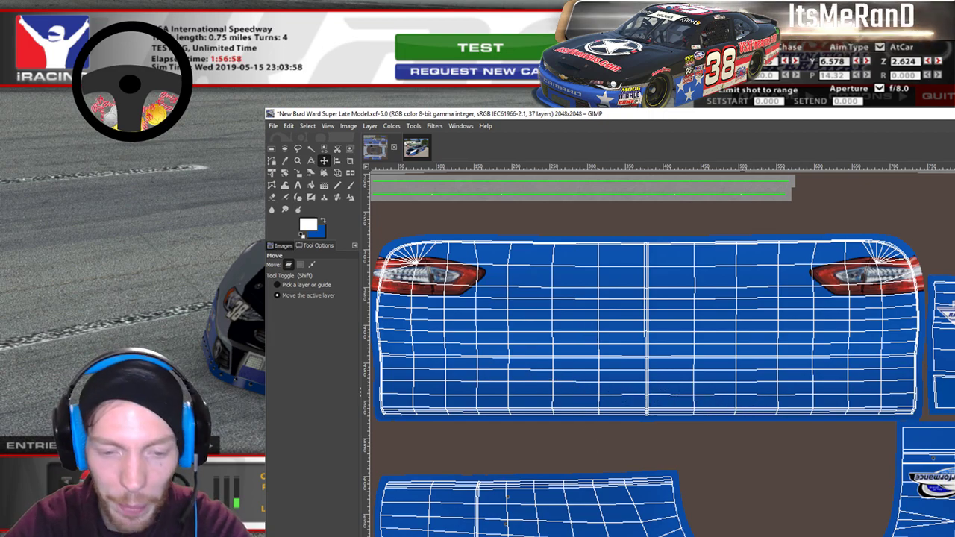
key(alt+Tab)
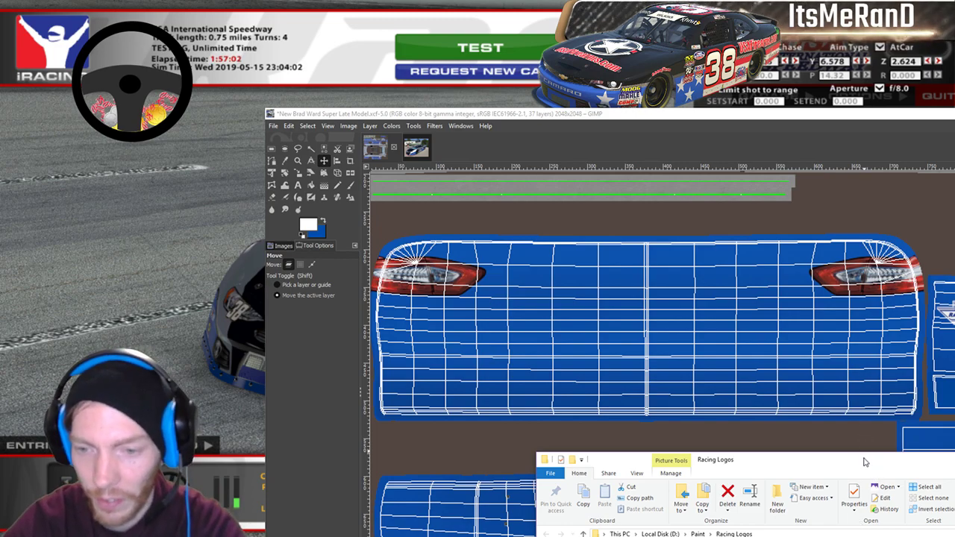
Drag the Ford oval logo from the Racing Logos folder onto the rear bumper as a layer.
drag(865, 460, 833, 332)
scroll(732, 477, down, 20)
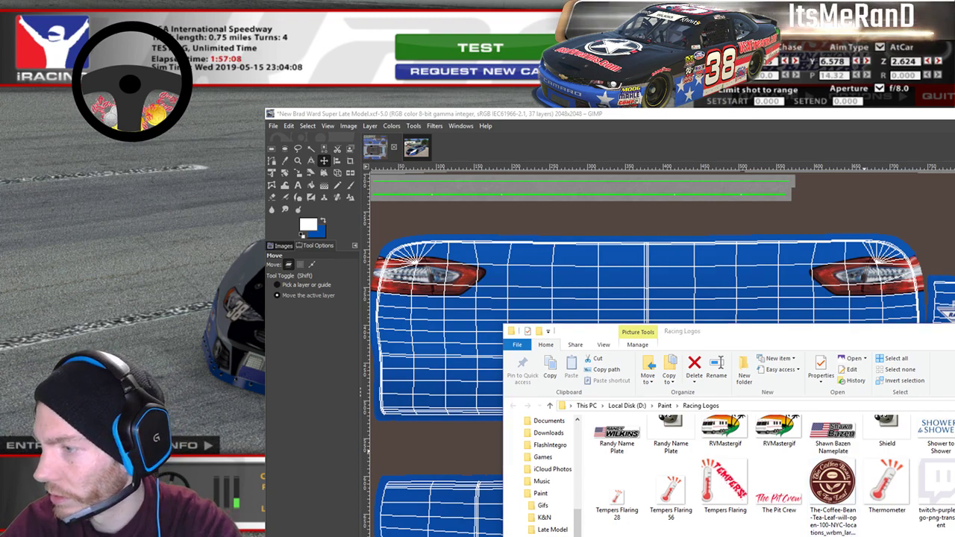
scroll(772, 533, up, 5)
scroll(772, 533, down, 5)
scroll(772, 534, up, 15)
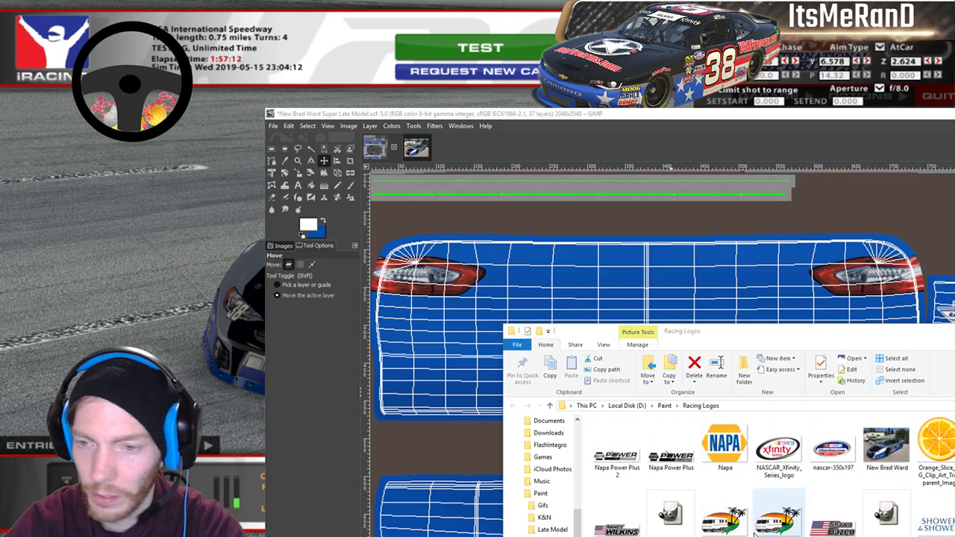
scroll(753, 533, down, 1)
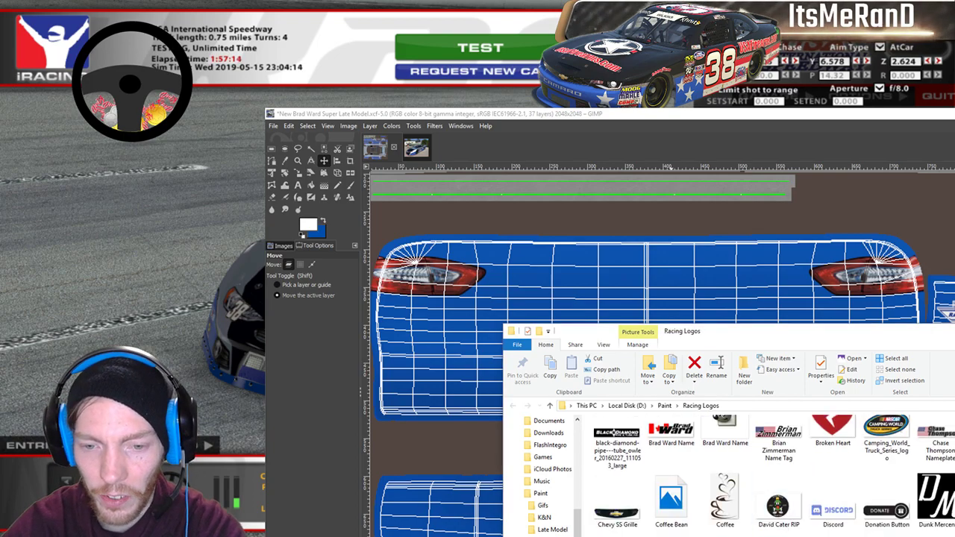
drag(646, 278, 646, 279)
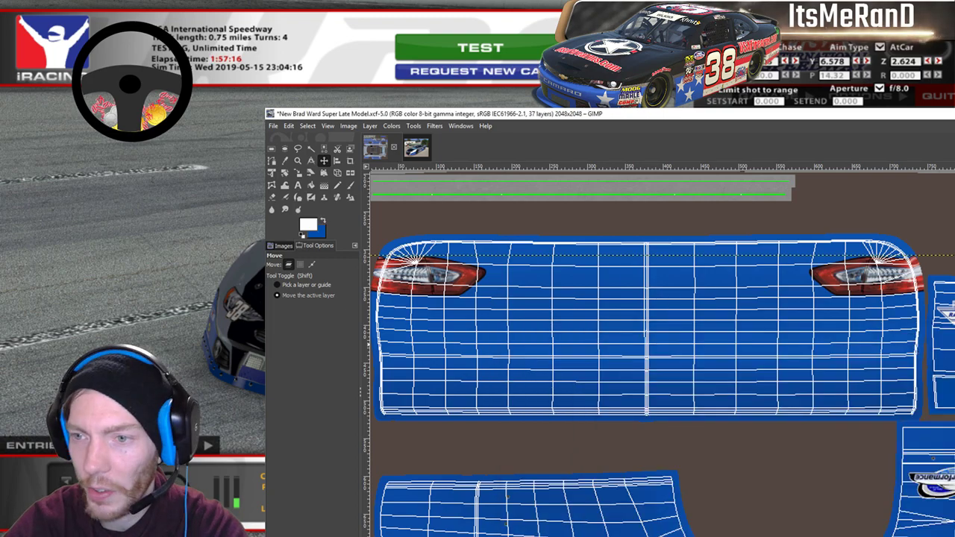
click(284, 172)
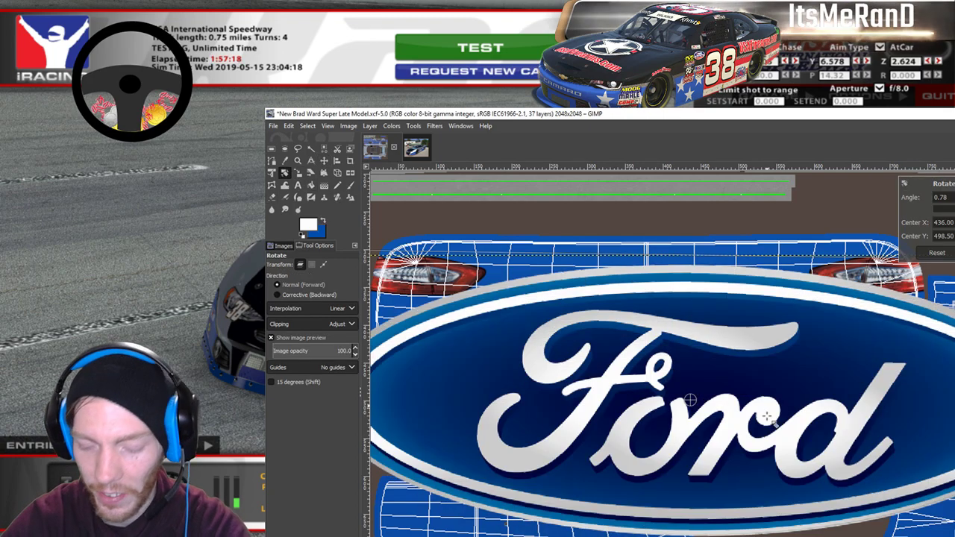
Shrink the Ford logo to about 171×65 and move it to the rear bumper panel centre.
scroll(769, 422, down, 2)
click(768, 422)
key(shift+s)
click(785, 407)
drag(785, 406, 565, 337)
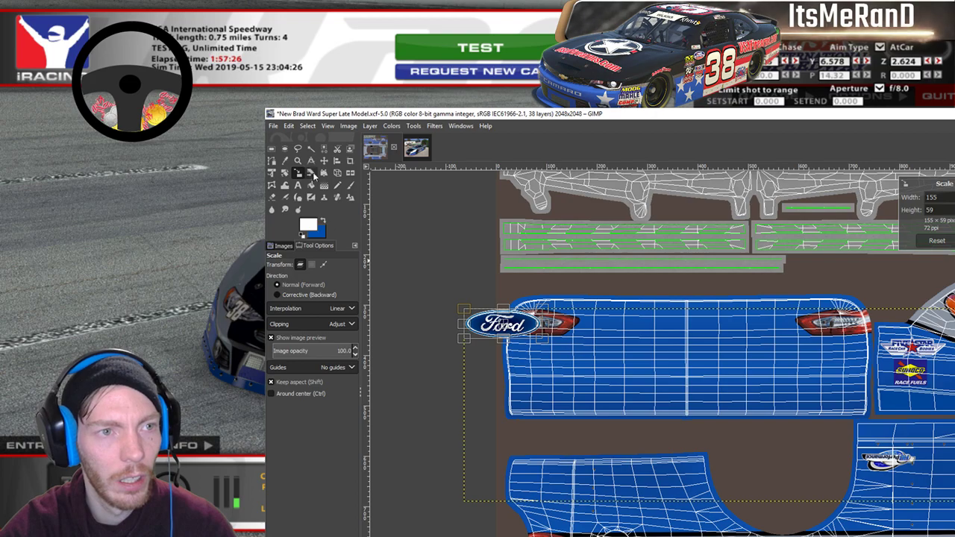
click(324, 160)
drag(501, 338, 685, 358)
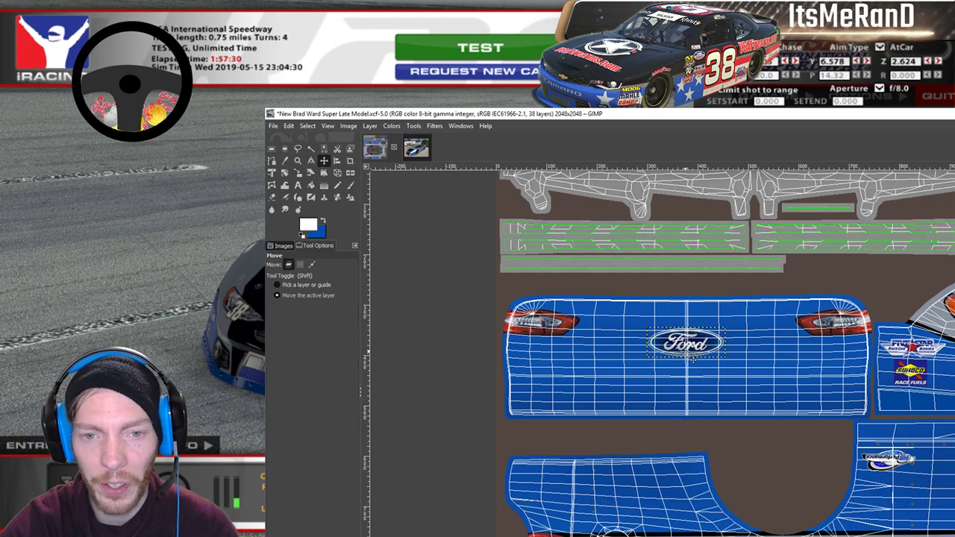
Shrink the Ford logo a little more on the rear bumper.
click(298, 172)
click(670, 351)
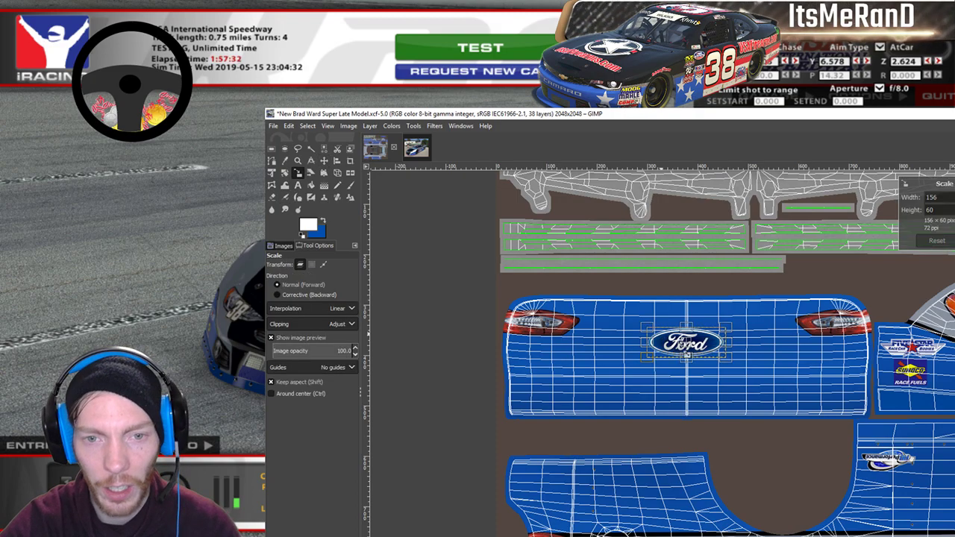
drag(740, 370, 720, 357)
click(324, 160)
click(297, 172)
click(688, 349)
key(Return)
Nudge the Ford badge right and down between the taillights and settle it at 109×42.
key(m)
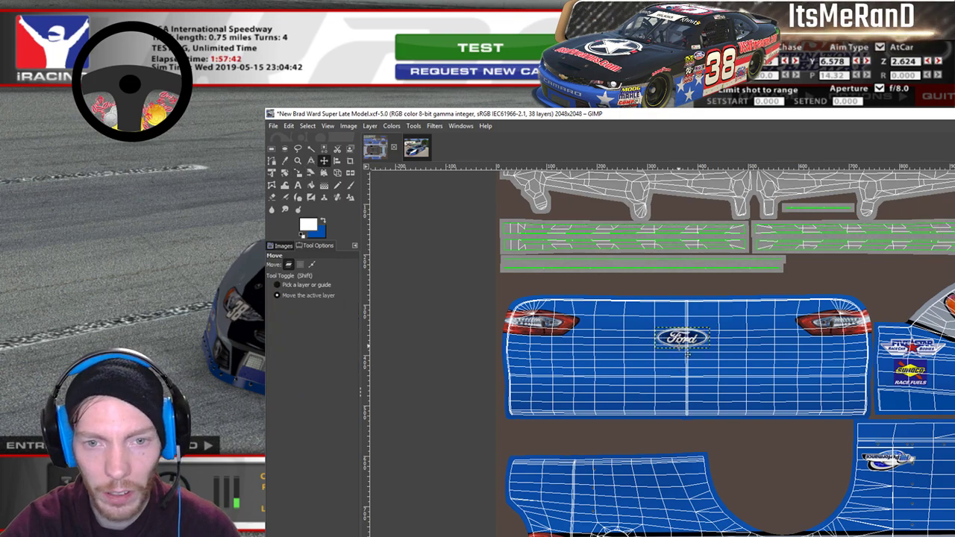
key(Right)
key(Right)
key(Right)
key(Right)
key(Down)
key(Down)
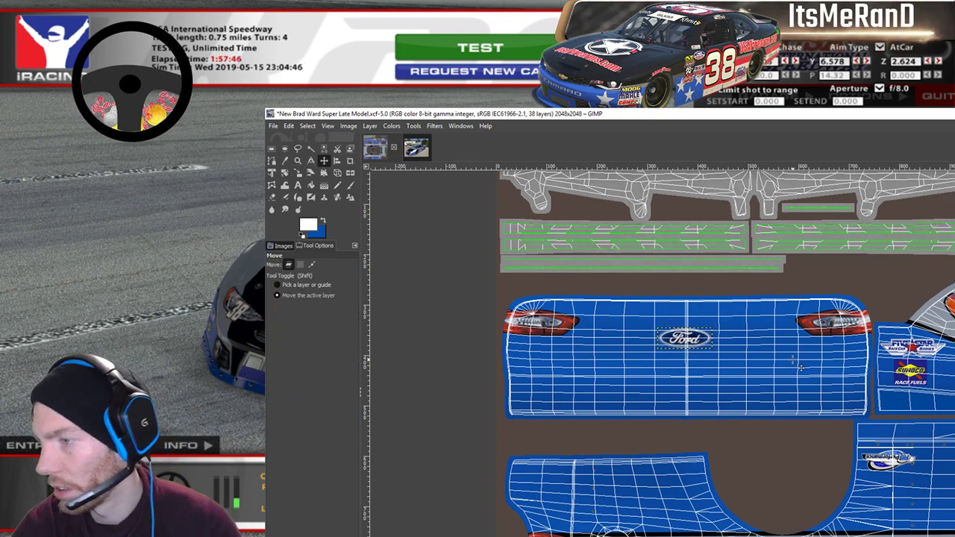
key(Down)
key(Down)
key(Down)
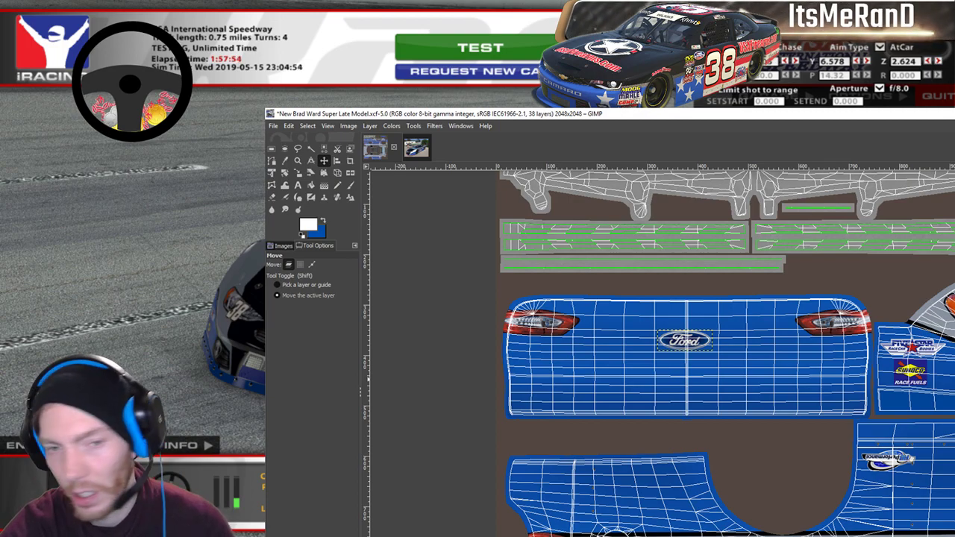
click(298, 172)
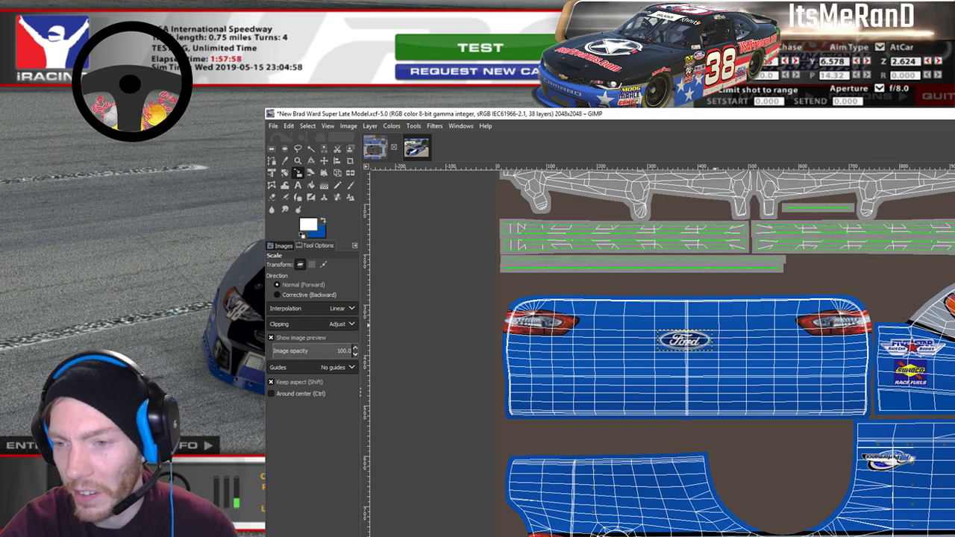
click(684, 341)
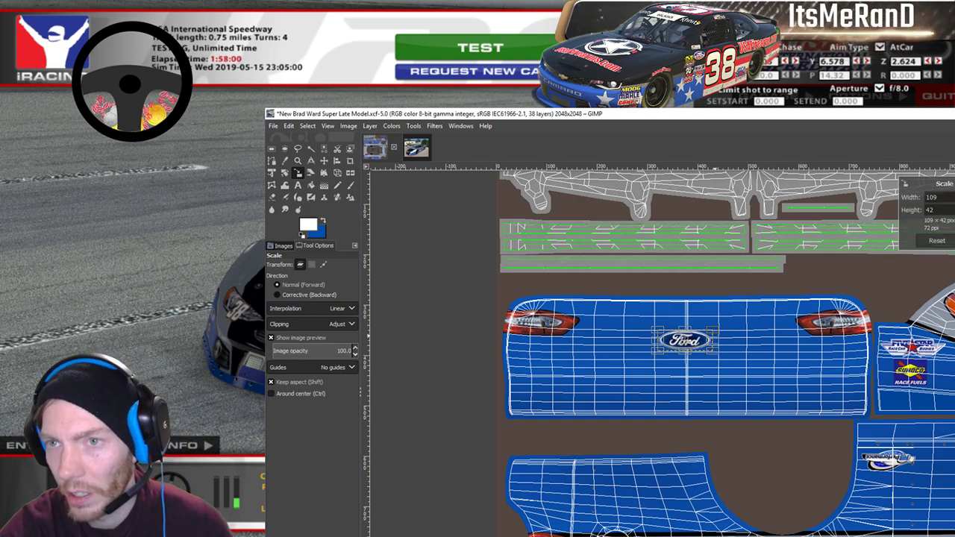
key(Return)
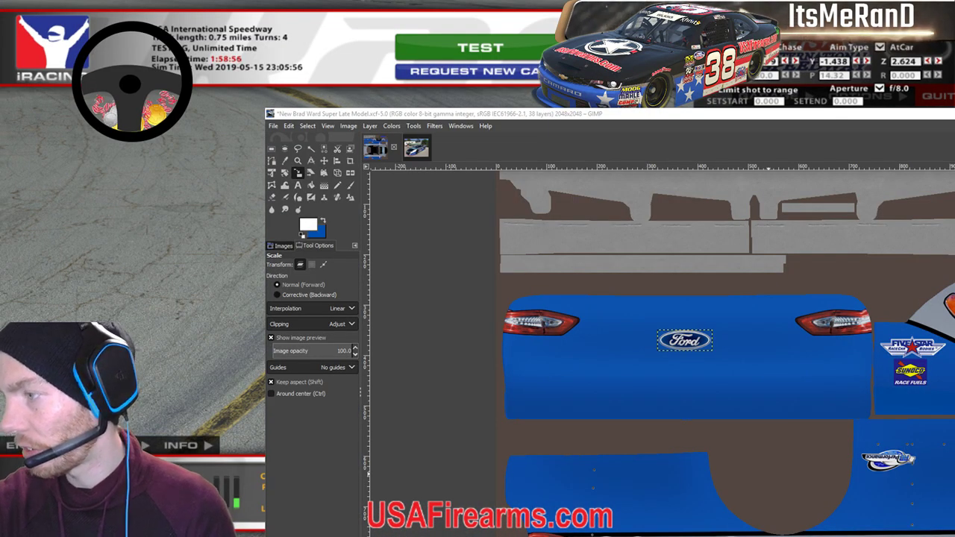
Drag the view to bring more of the left side of the template into view.
drag(831, 437, 744, 415)
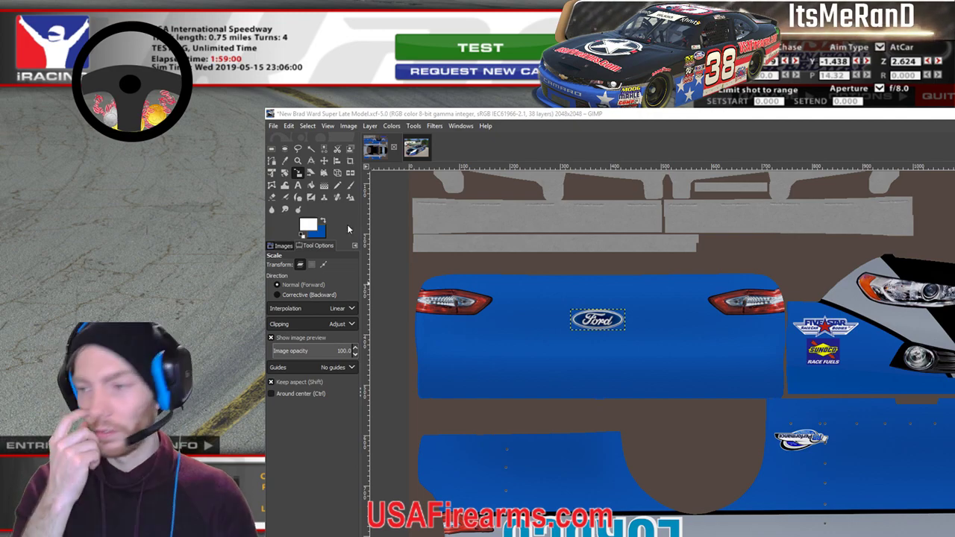
Create a new 2048×2048 image via File > New.
click(273, 126)
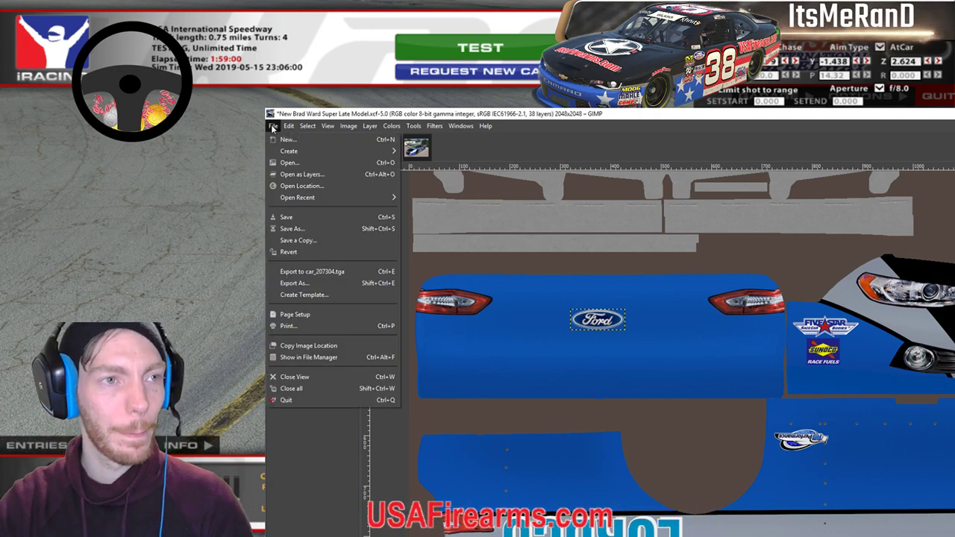
click(296, 143)
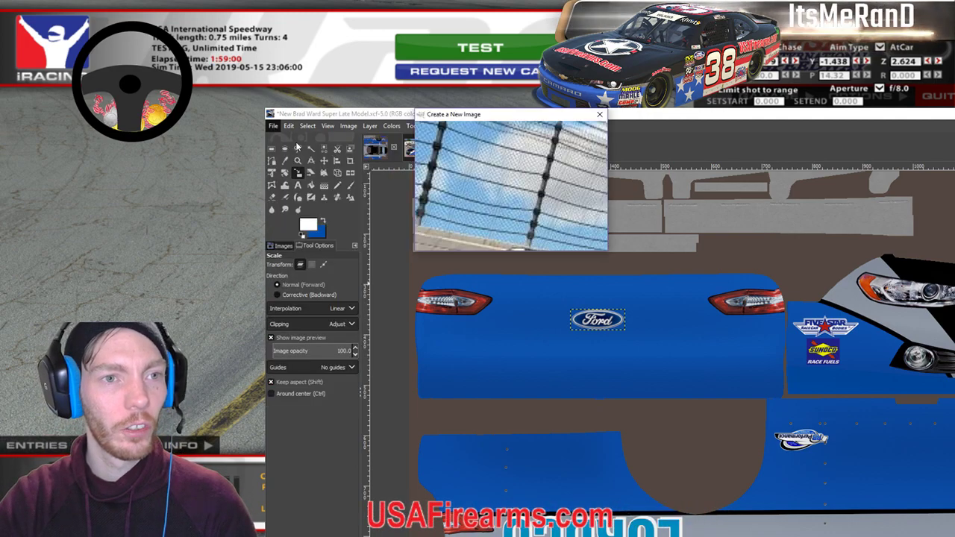
click(531, 237)
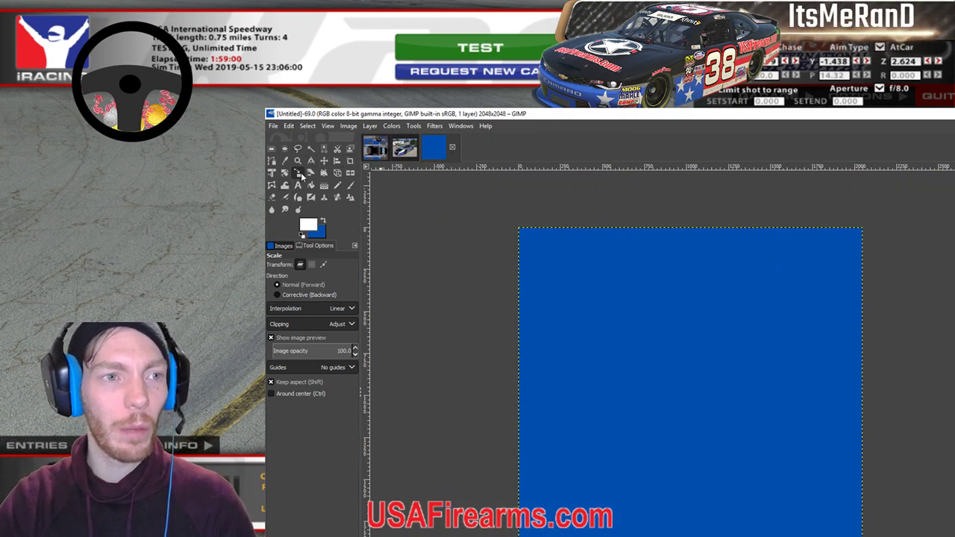
Clear the new image's blue fill to transparency and bring up the Racing Logos folder.
click(325, 160)
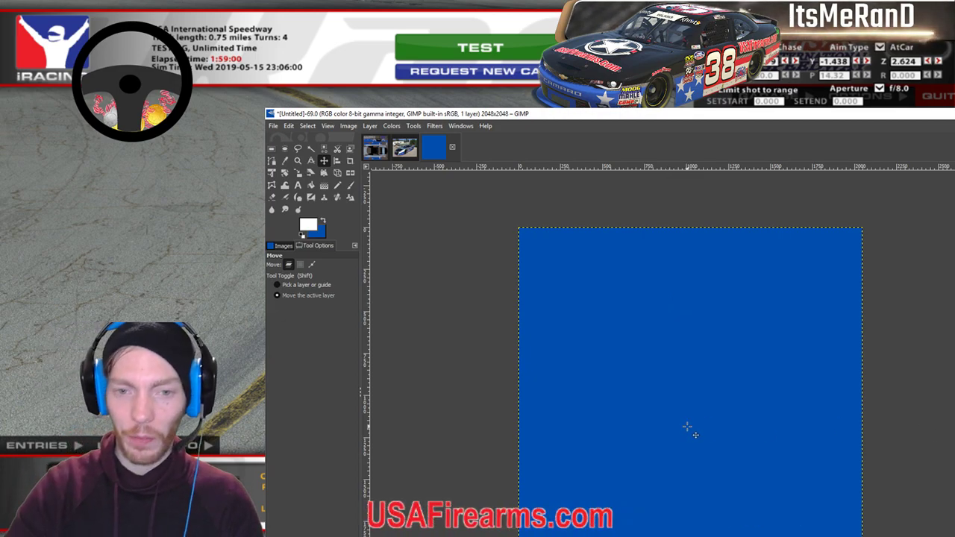
key(Delete)
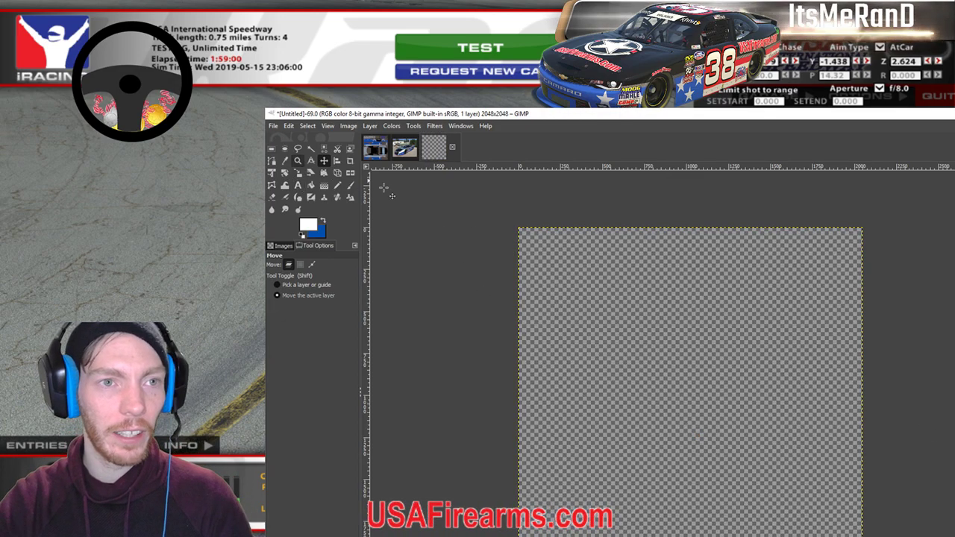
key(alt+Tab)
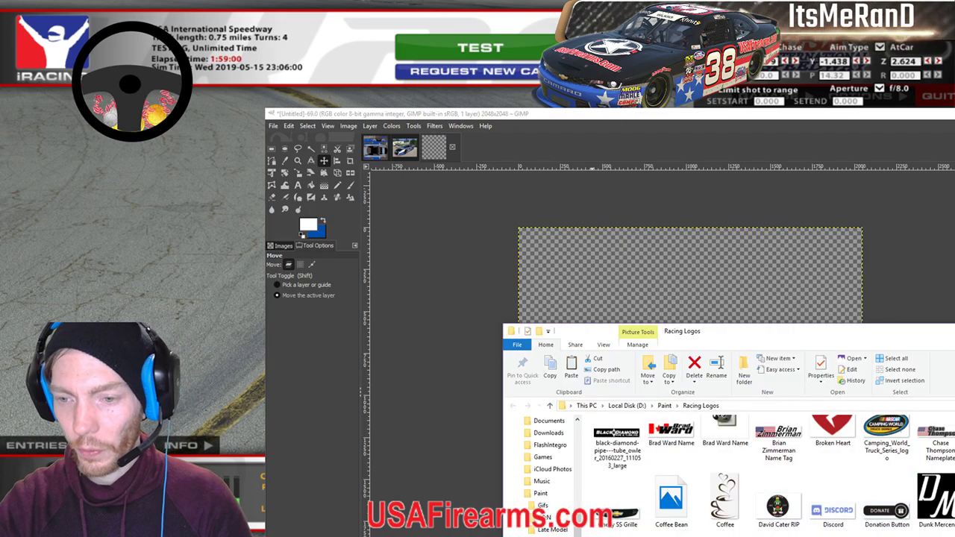
Drag the ford_fusion_thumb picture from the Racing Logos folder into the blank 2048×2048 GIMP image.
scroll(746, 463, down, 10)
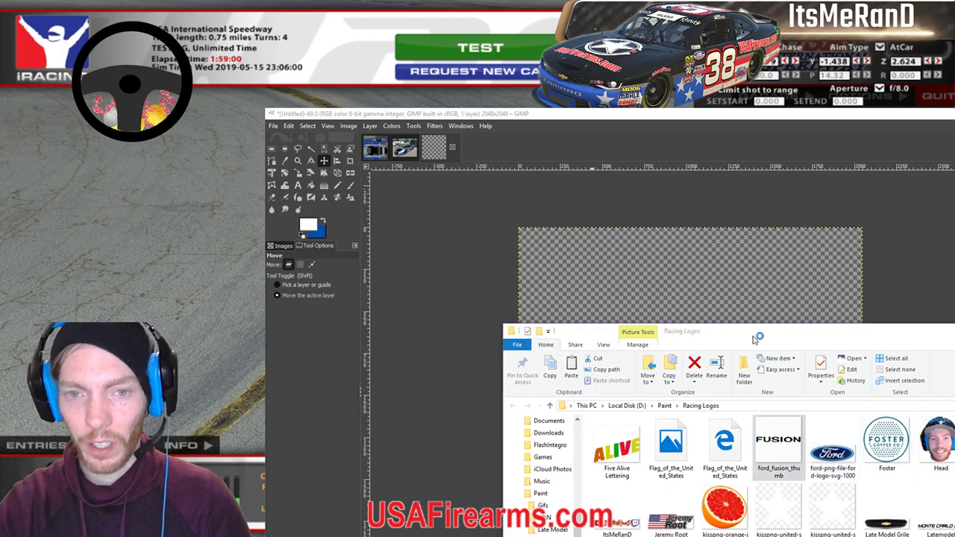
click(778, 446)
drag(778, 446, 722, 296)
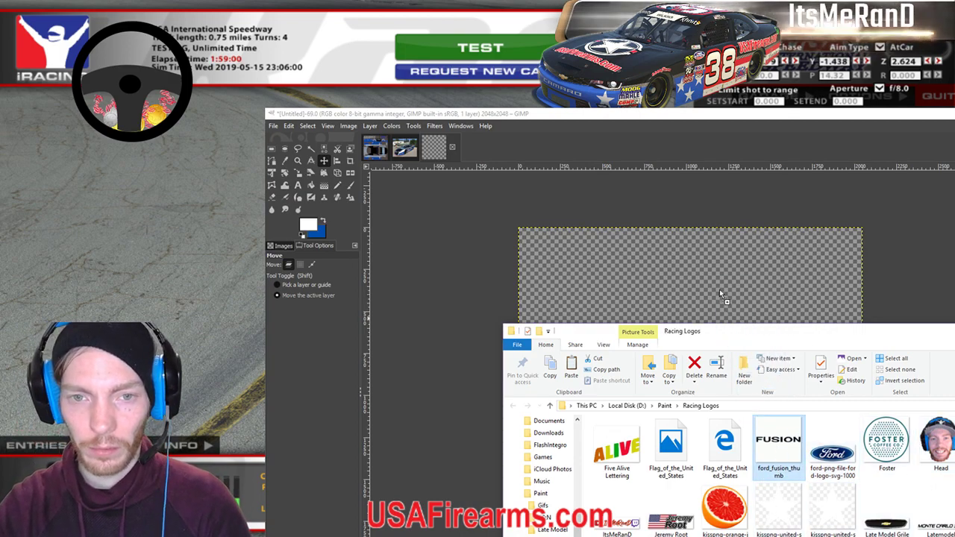
drag(792, 337, 650, 469)
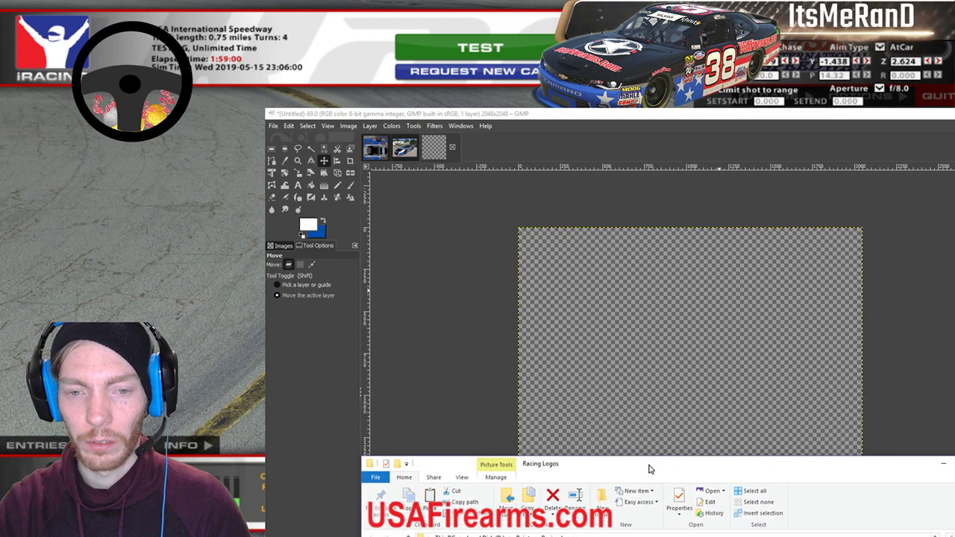
drag(653, 533, 669, 396)
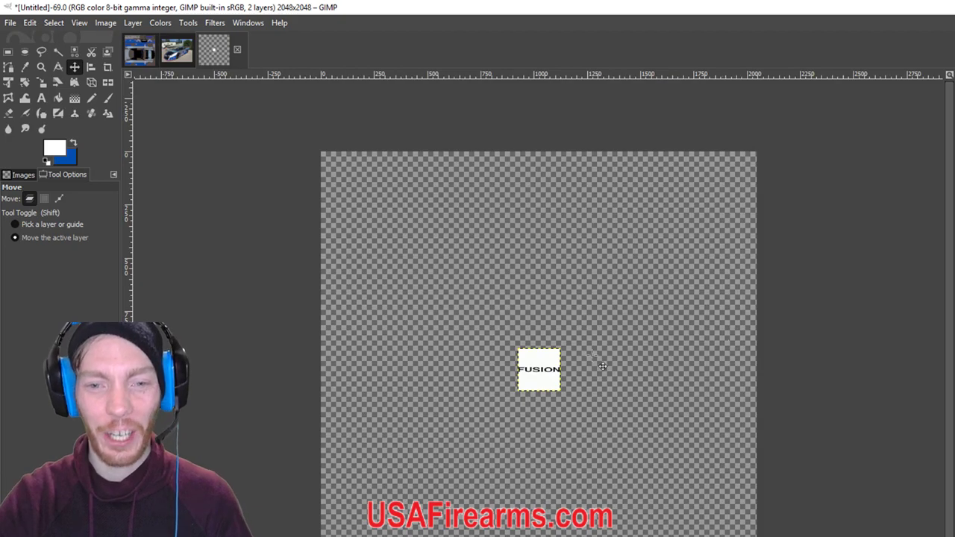
Save the Super Late Model livery .xcf, replacing the existing file.
click(10, 23)
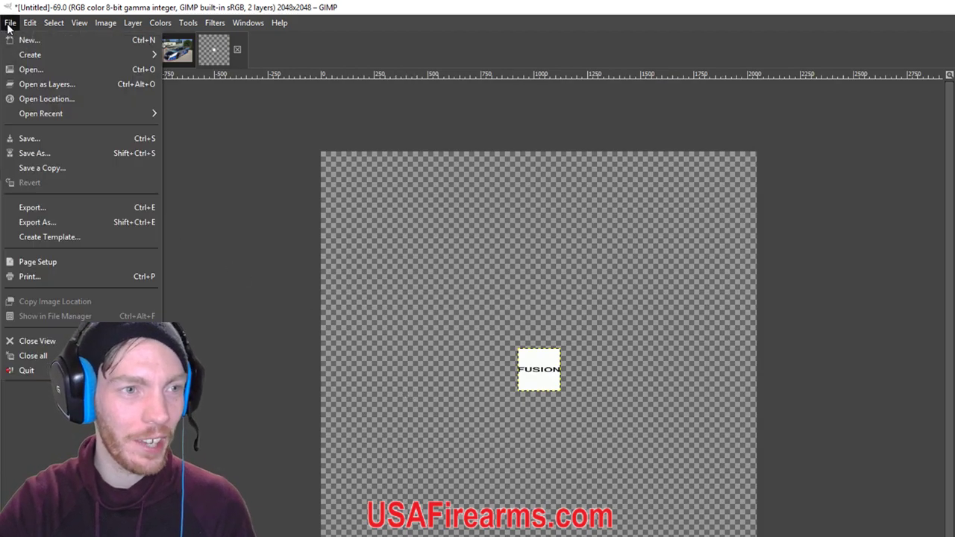
click(151, 60)
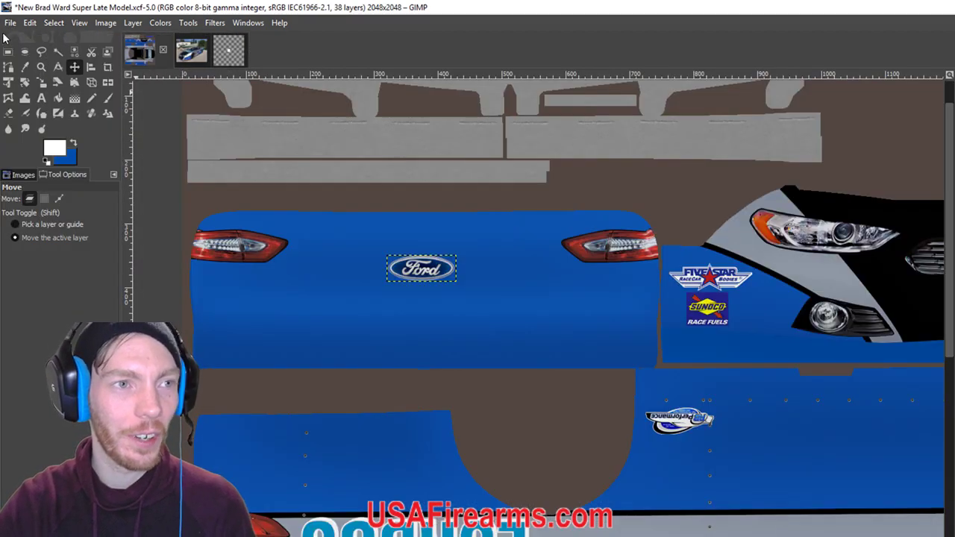
click(11, 22)
click(38, 148)
click(409, 462)
click(328, 317)
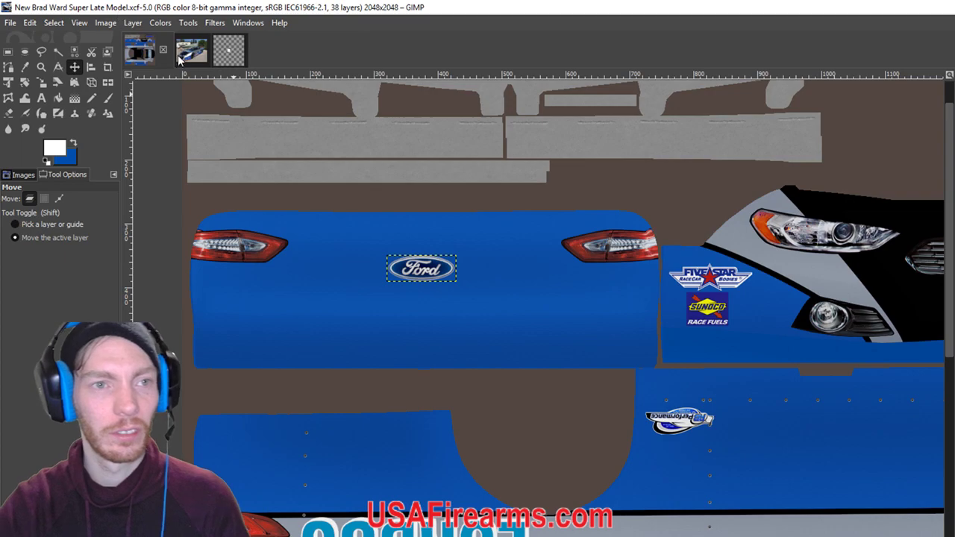
Close the car photo image and zoom in on the untitled FUSION image.
click(191, 50)
click(200, 50)
click(142, 54)
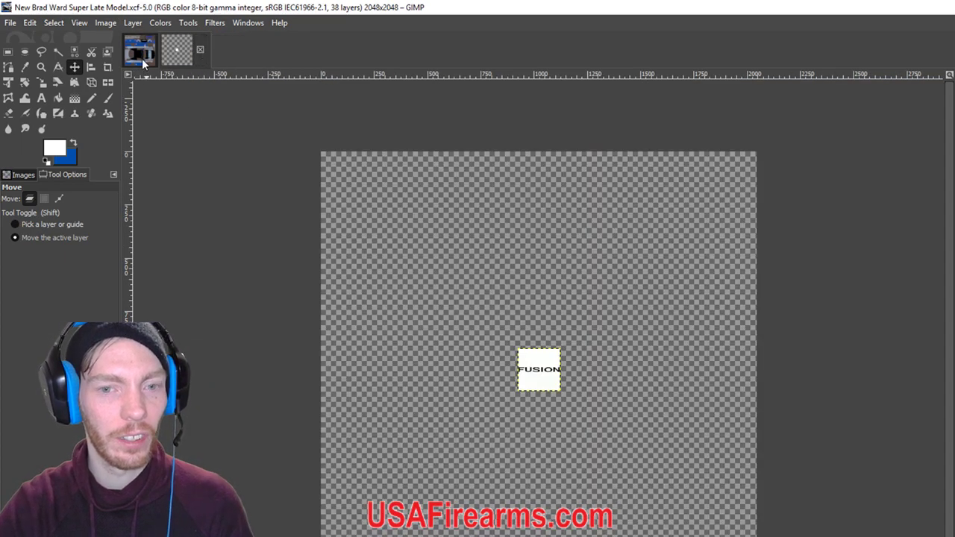
click(191, 50)
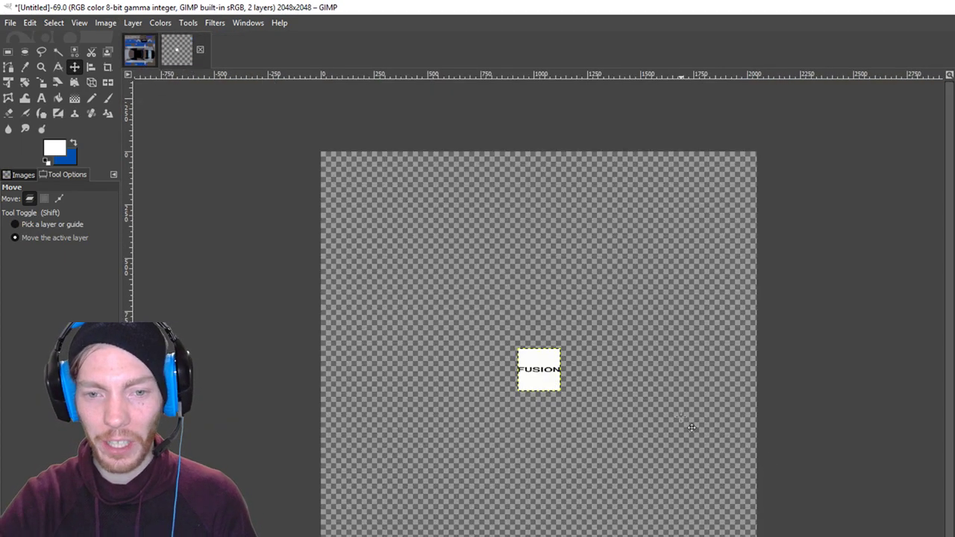
key(2)
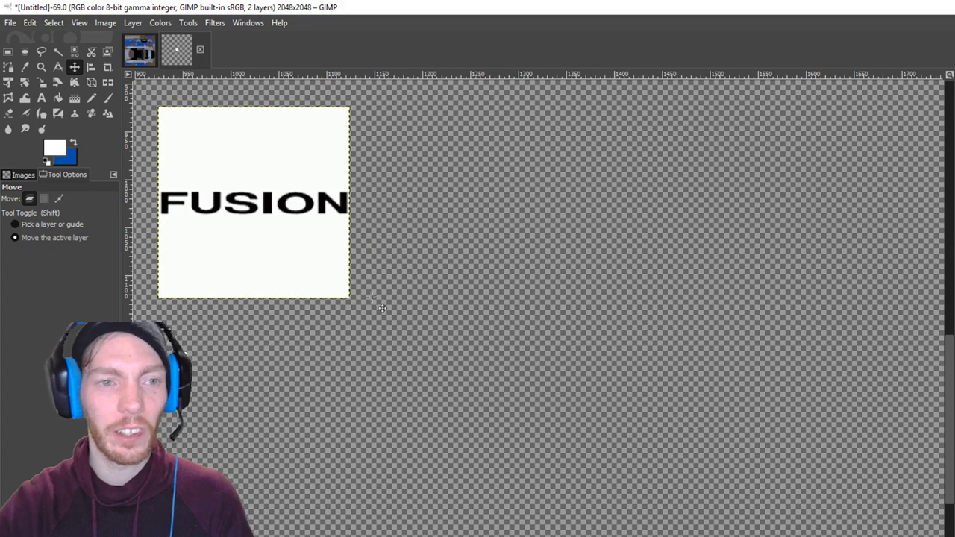
scroll(409, 324, up, 4)
scroll(535, 436, left, 5)
scroll(535, 437, up, 2)
scroll(535, 436, down, 1)
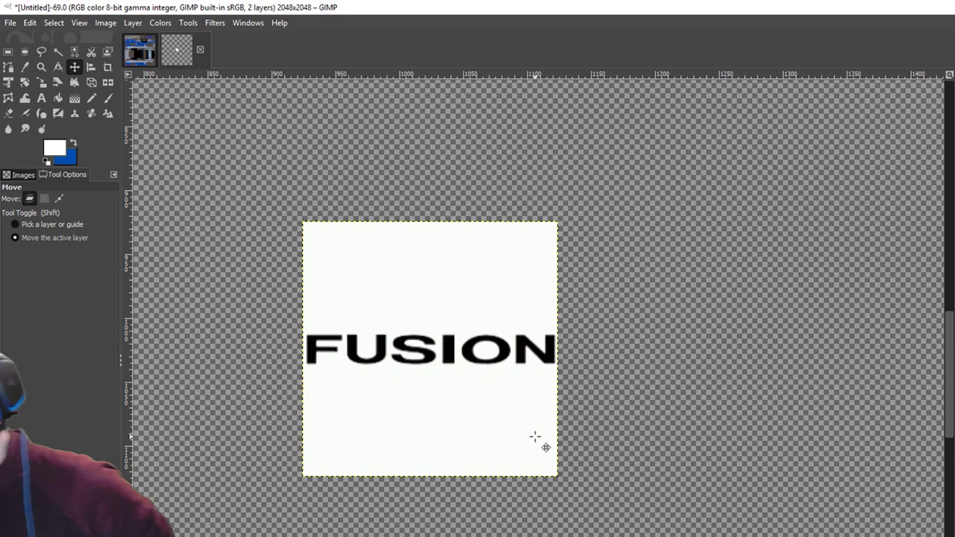
Fuzzy-select the white background, including the O's hollow, and clear it to transparency.
click(55, 51)
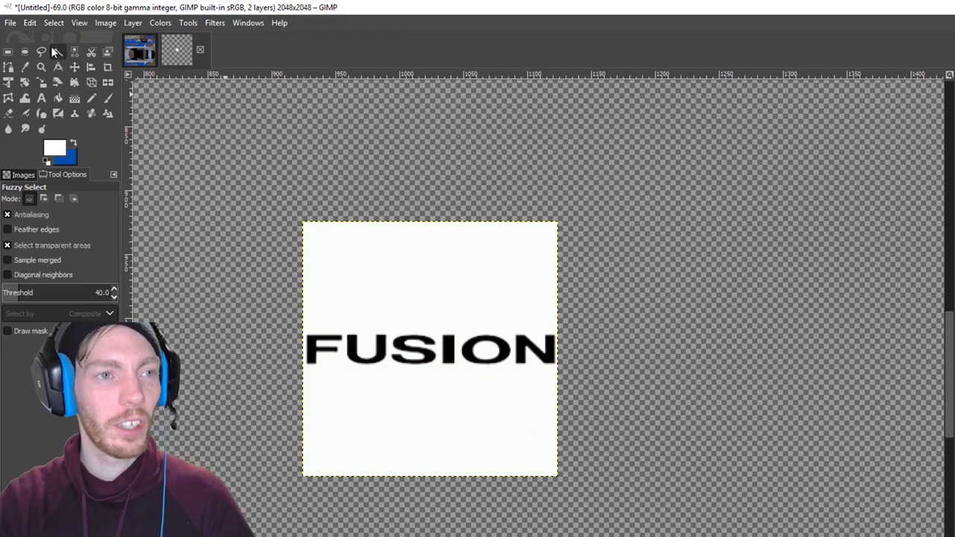
key(shift)
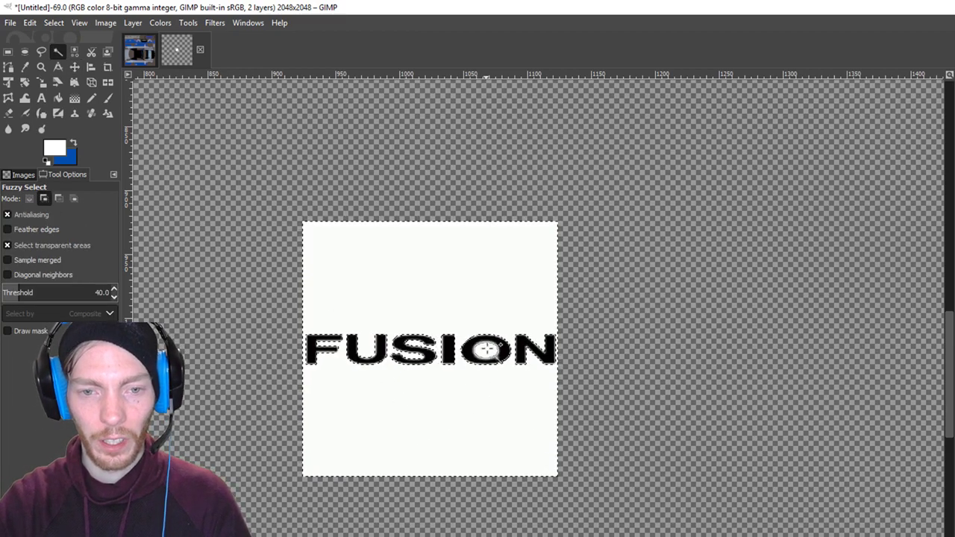
shift+click(485, 349)
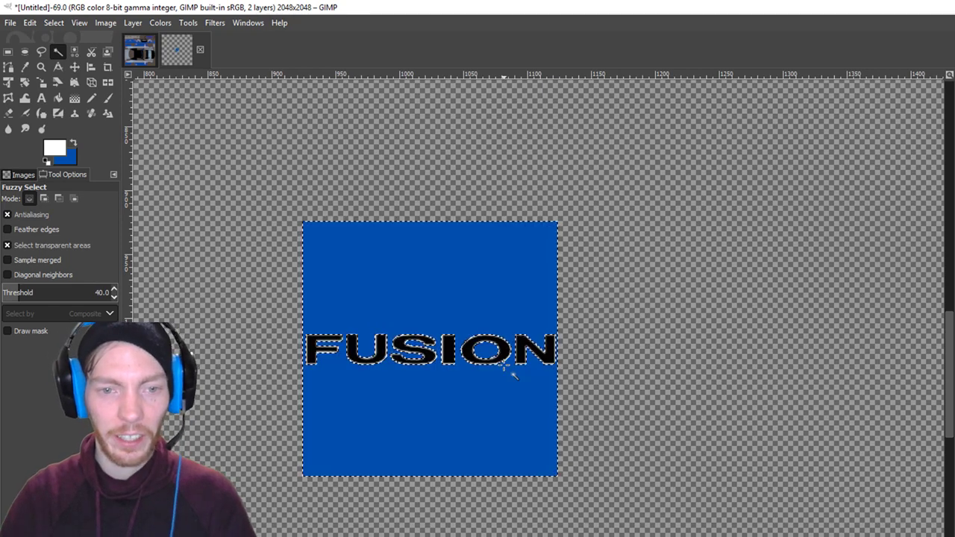
key(ctrl+comma)
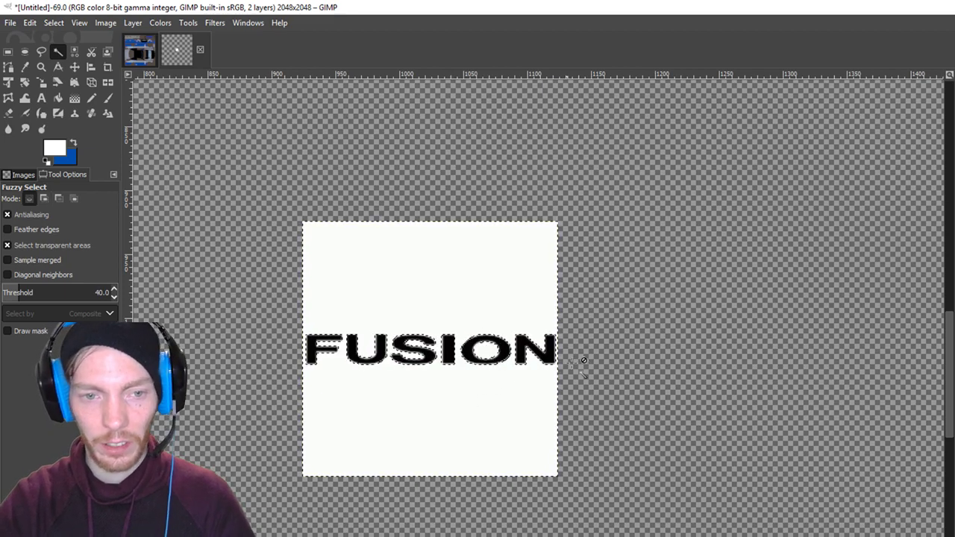
key(Delete)
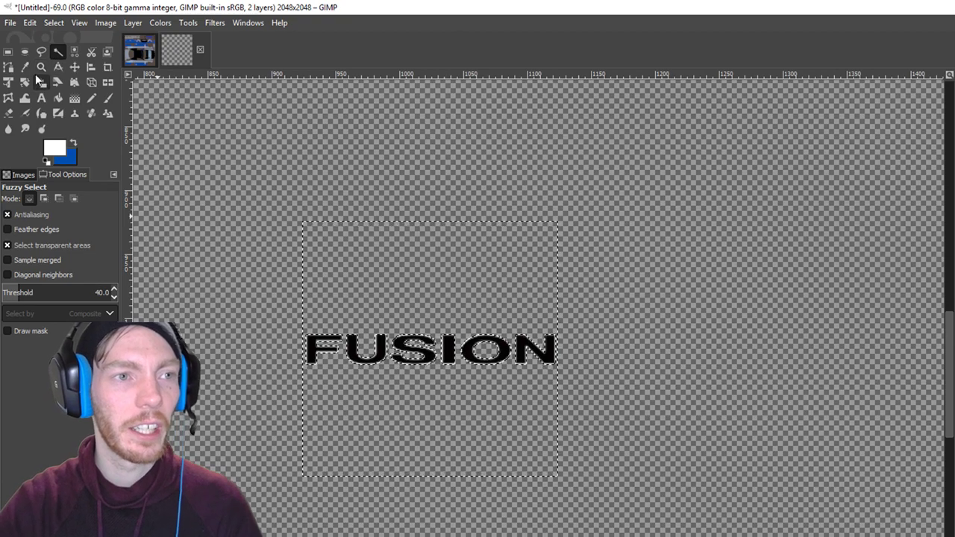
Choose the hard-edged Pencil and check the painting colour, undoing a stray white blob.
click(54, 22)
click(92, 6)
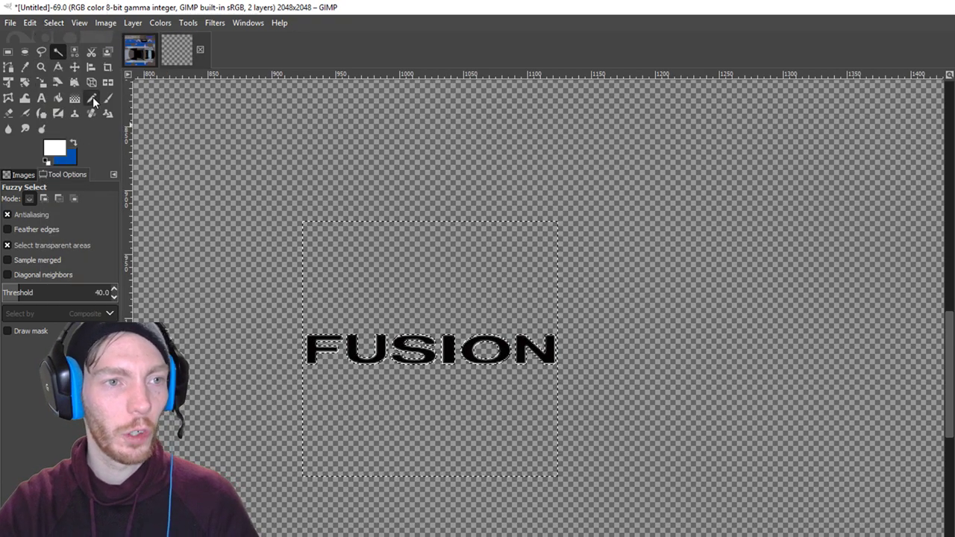
click(92, 99)
click(59, 149)
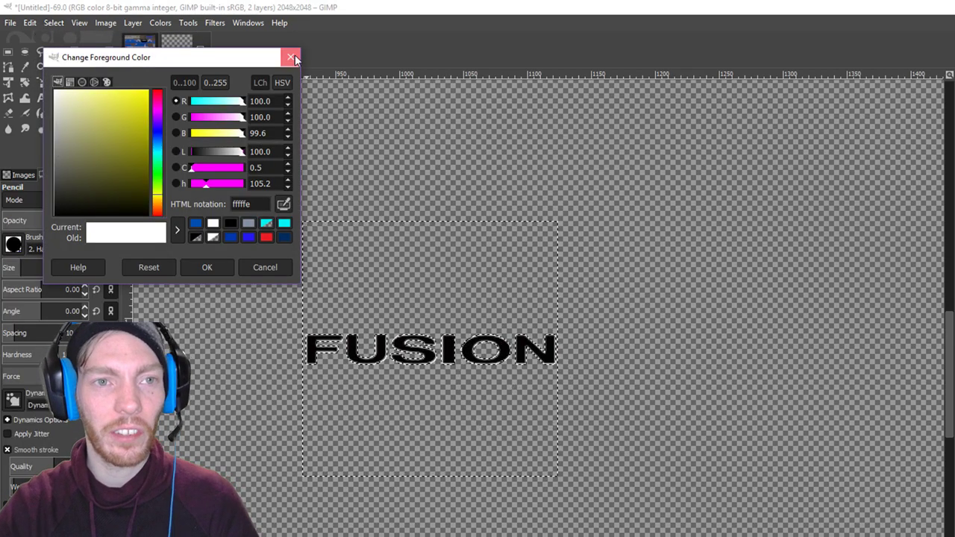
click(292, 57)
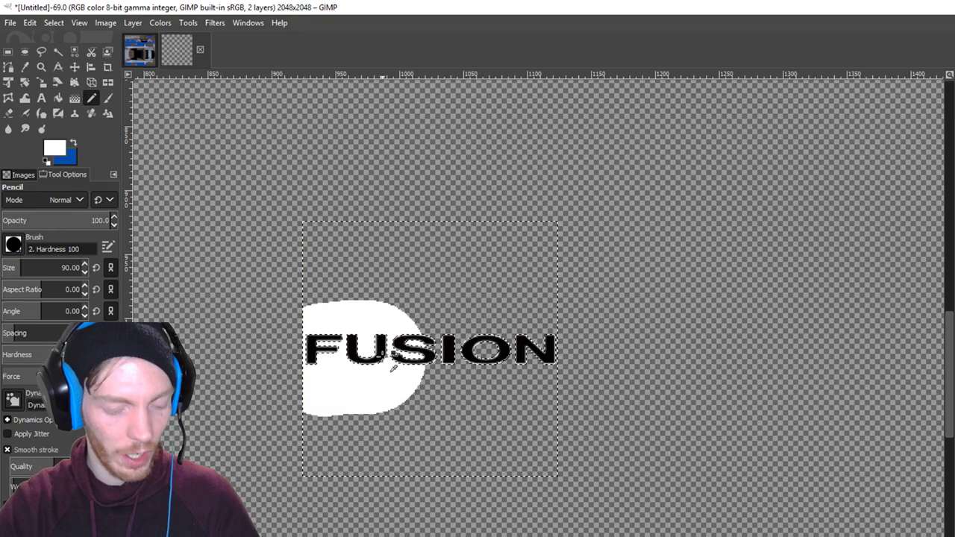
key(ctrl+z)
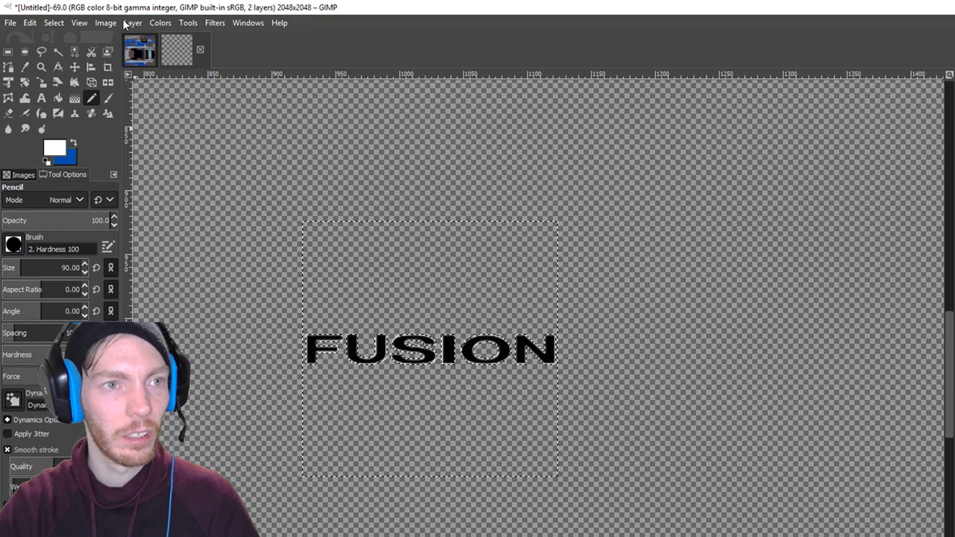
Paint white behind the FUSION letters, then undo that stroke.
click(133, 22)
click(199, 267)
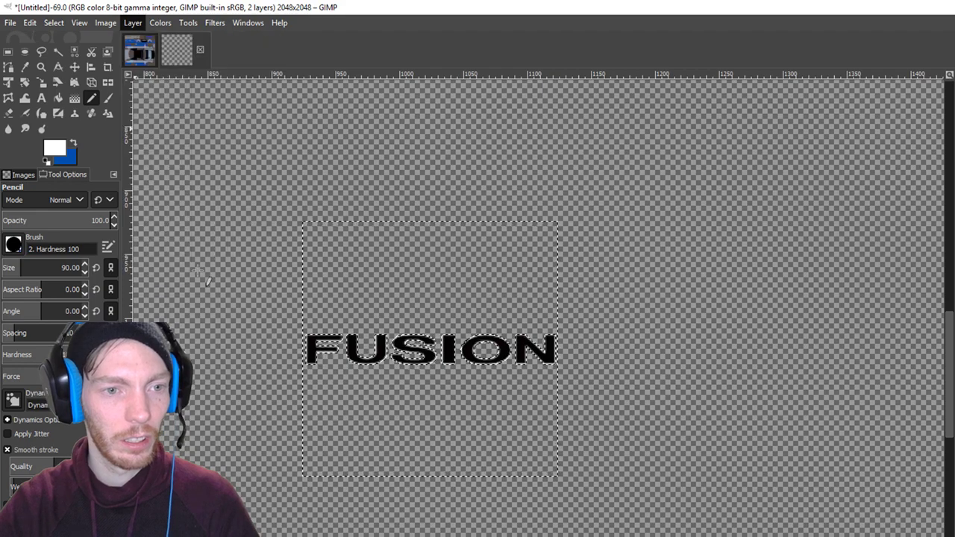
drag(336, 363, 556, 373)
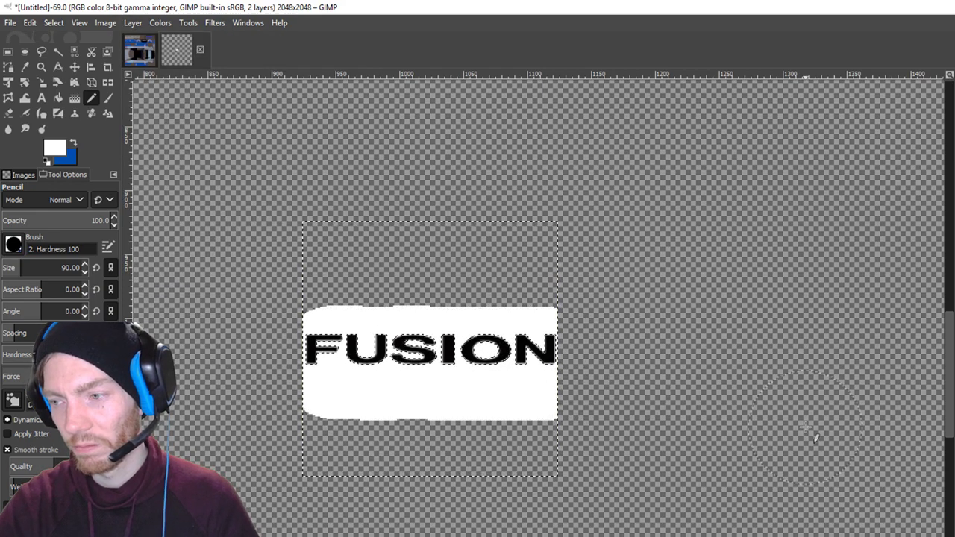
key(ctrl+z)
Invert the selection, paint the FUSION letters white, and crop the layer to its content.
click(54, 23)
click(68, 70)
drag(321, 349, 552, 347)
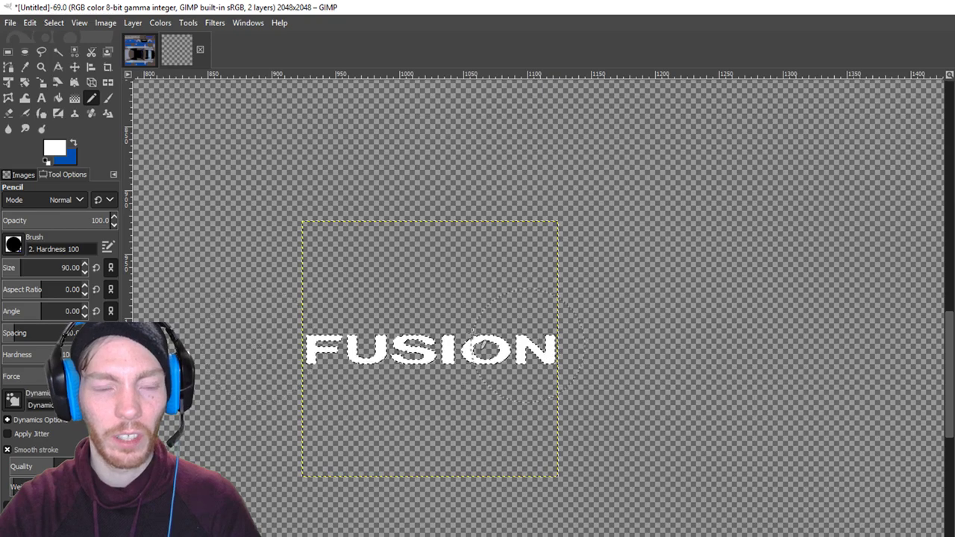
click(132, 22)
mouse_move(191, 196)
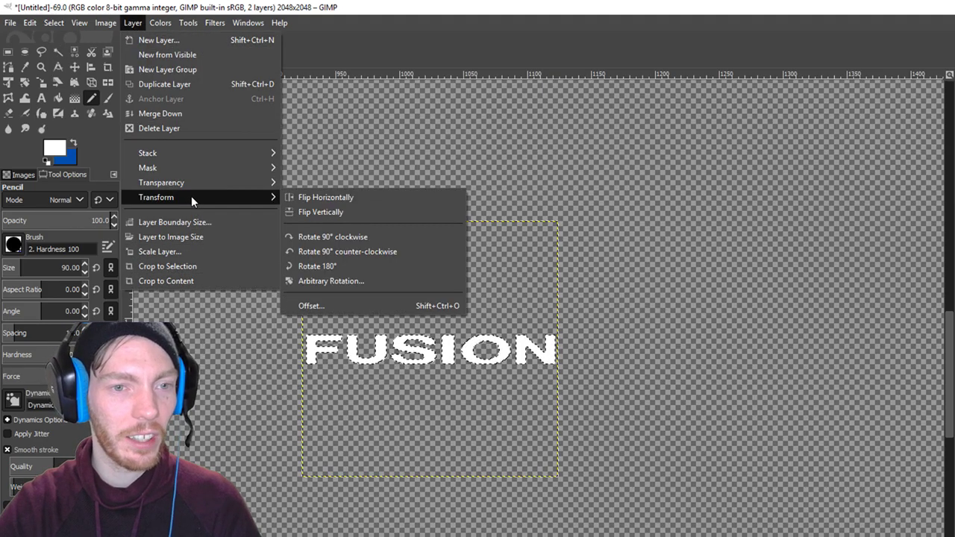
click(191, 281)
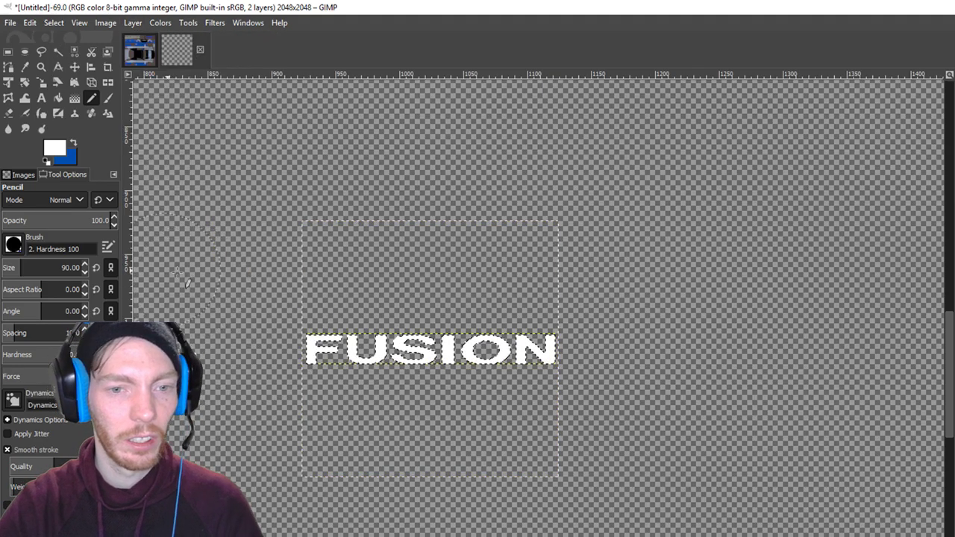
Crop the image to the FUSION text and start exporting it as 'Ford Fusion'.
click(109, 23)
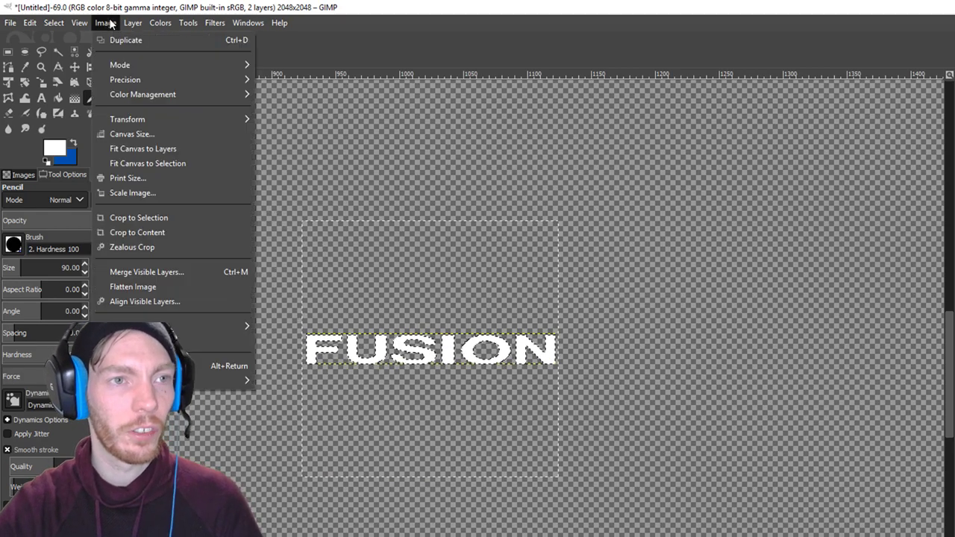
click(145, 232)
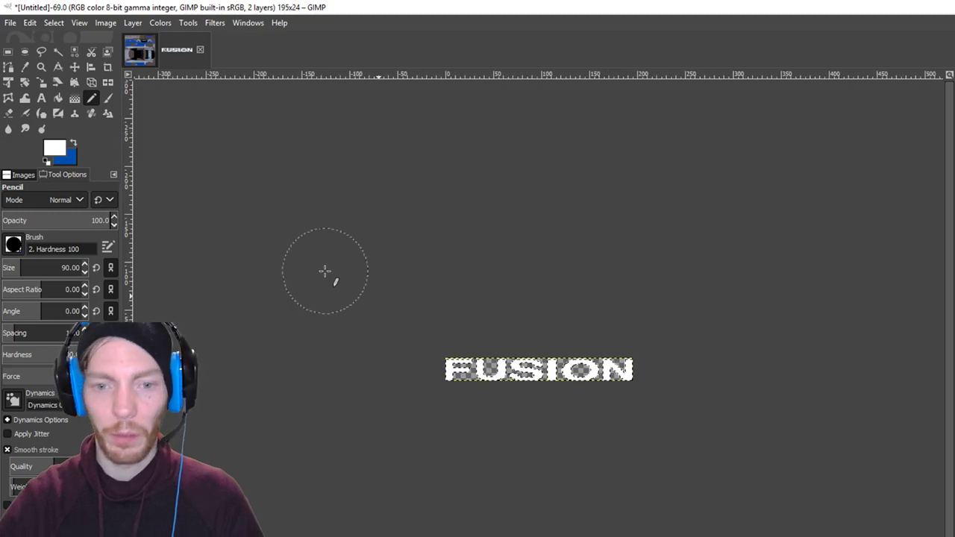
click(11, 23)
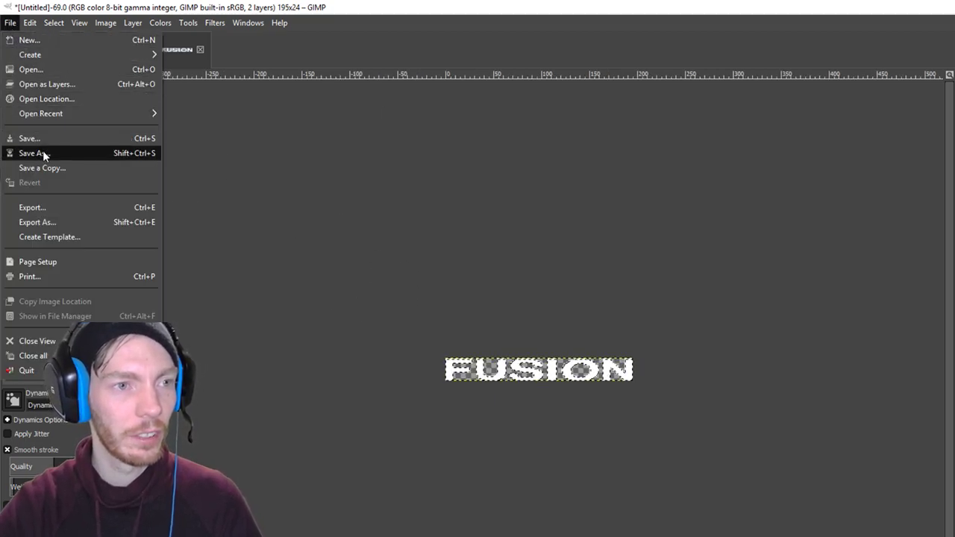
click(37, 221)
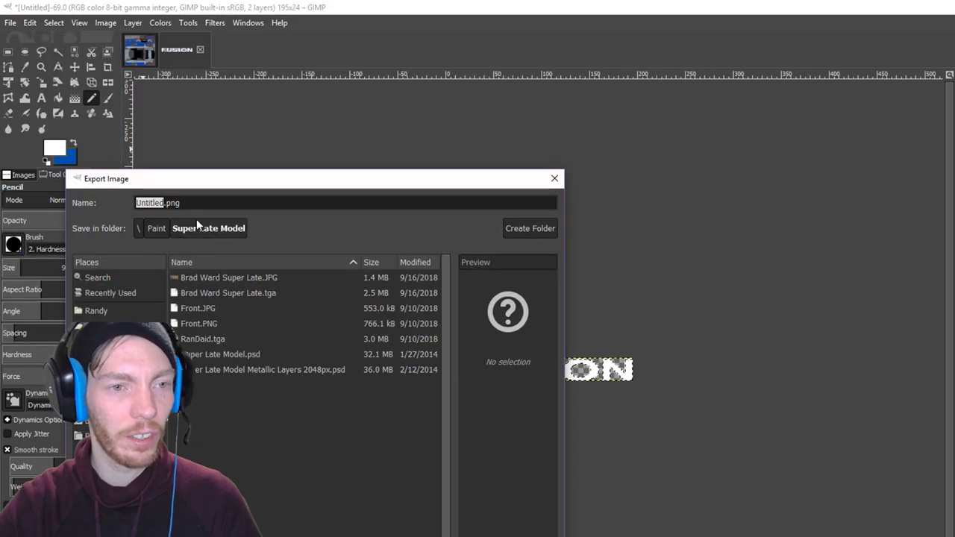
text(Ford G)
key(BackSpace)
text(Fusion)
Export Ford Fusion.png into Racing Logos, then close the image, discarding changes.
click(156, 229)
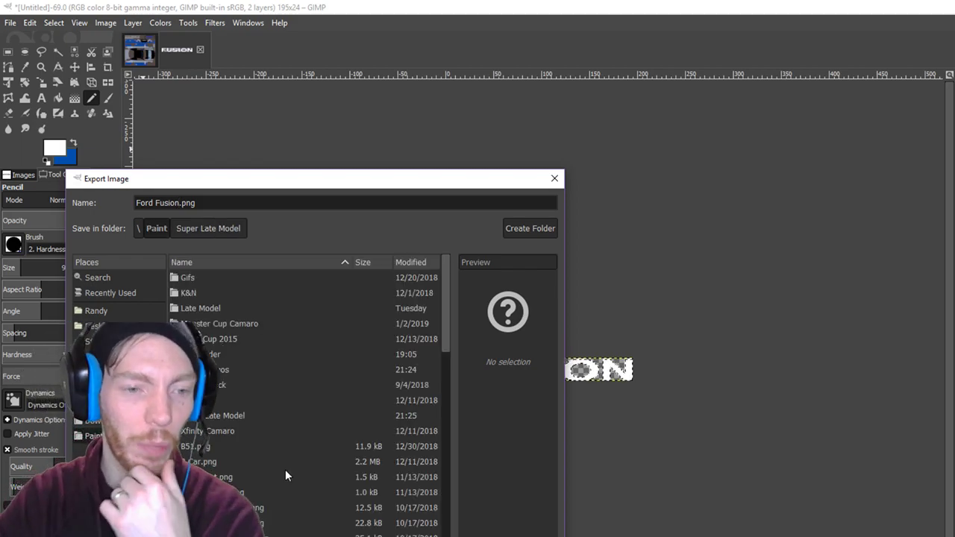
click(205, 370)
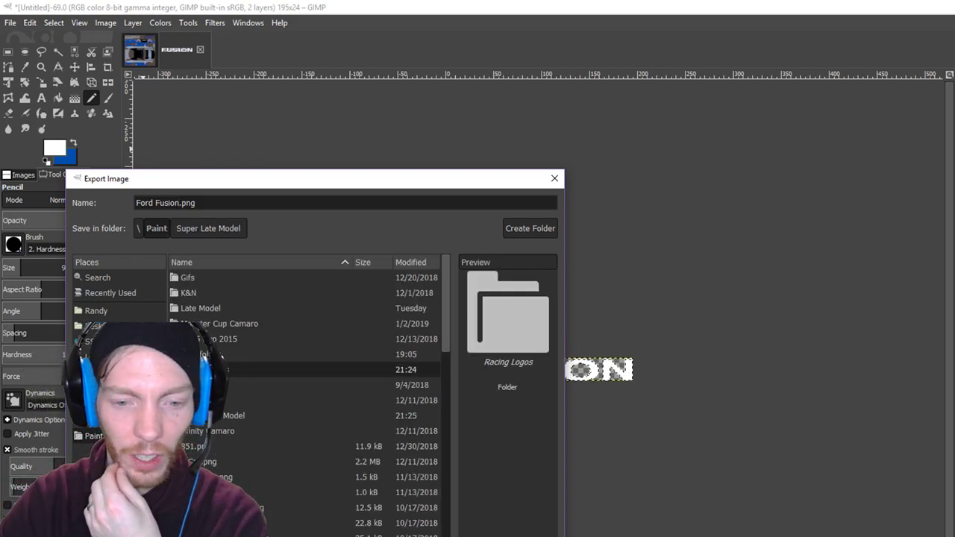
double_click(205, 370)
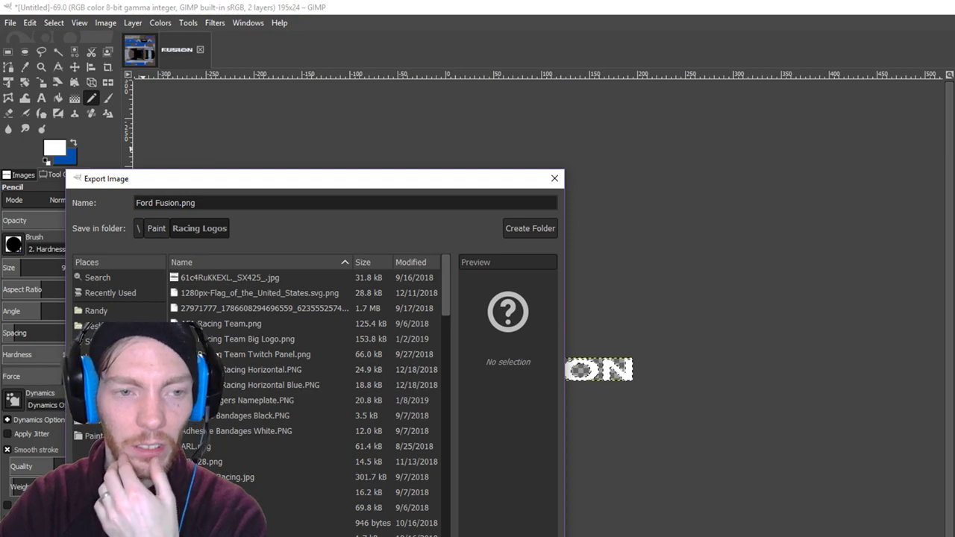
key(Return)
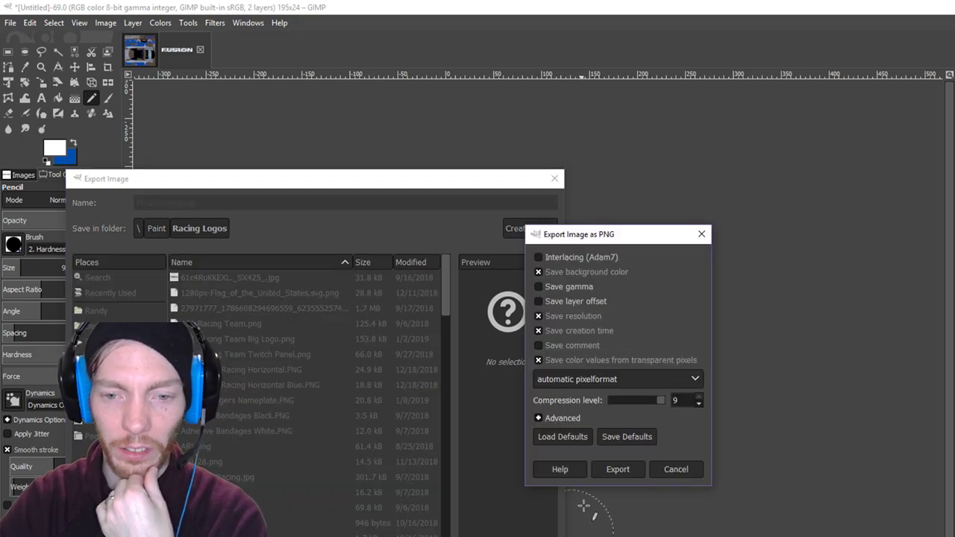
click(628, 470)
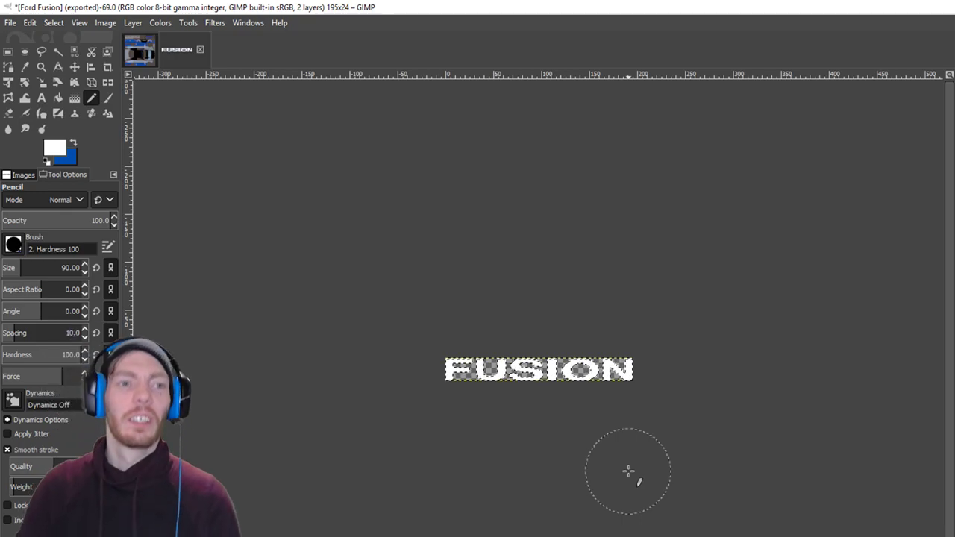
click(201, 50)
click(629, 431)
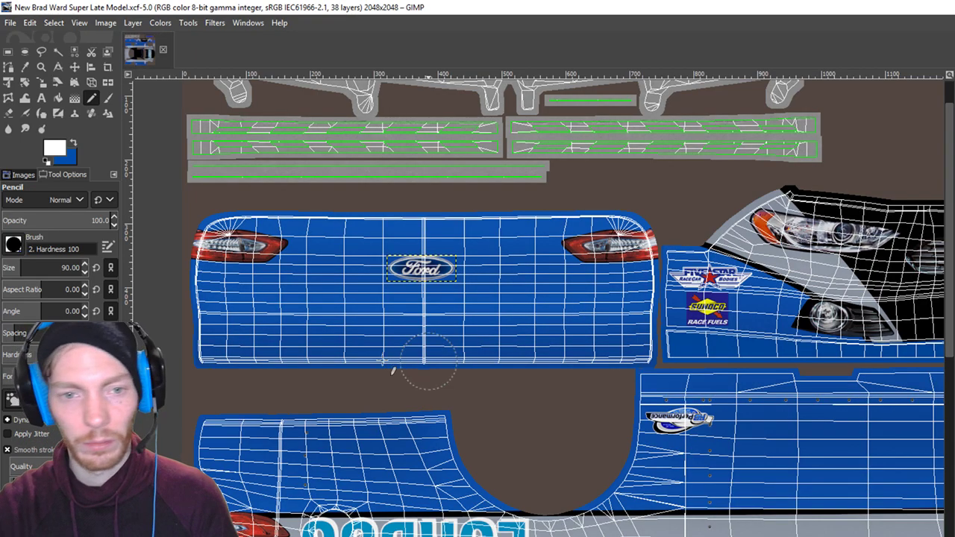
Add Ford Fusion.png as a layer and move it onto the rear bumper below the Ford oval.
key(alt+Tab)
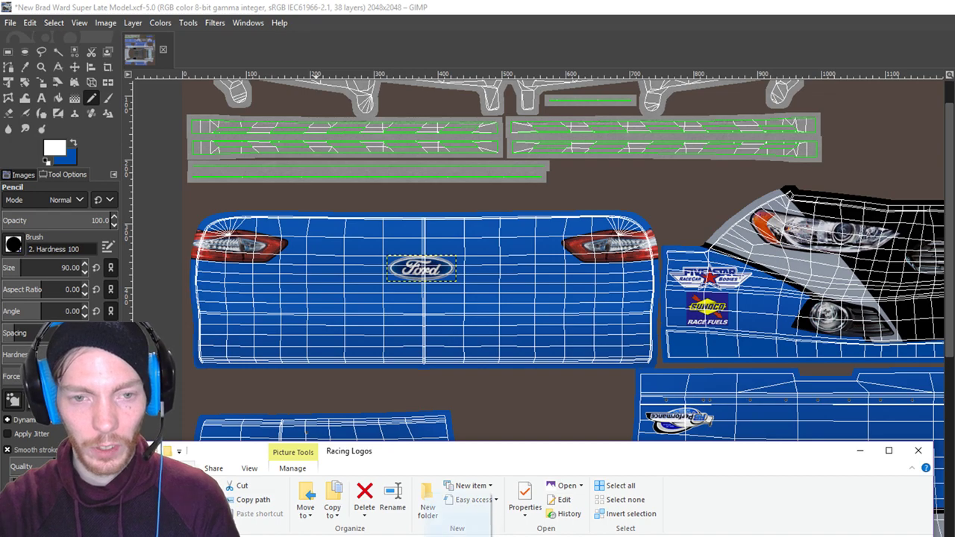
drag(425, 328, 512, 405)
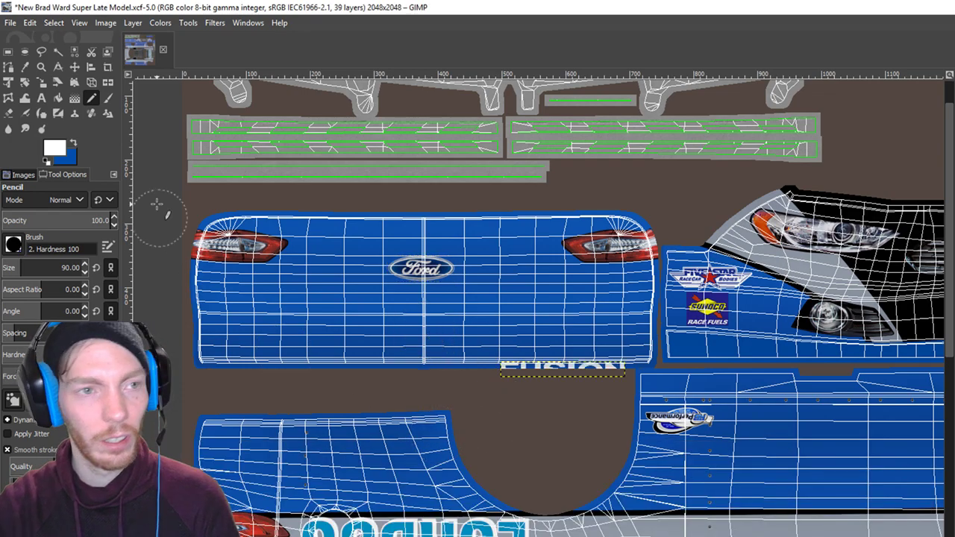
click(75, 51)
click(74, 66)
drag(539, 377, 402, 348)
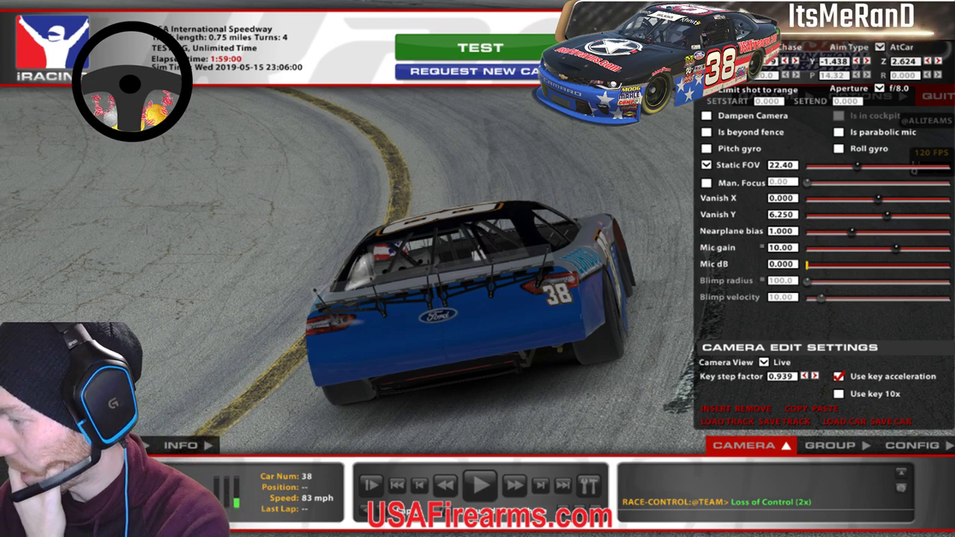
Check the real blue Fusion reference photo in Firefox, then return via iRacing to GIMP.
key(alt+Tab)
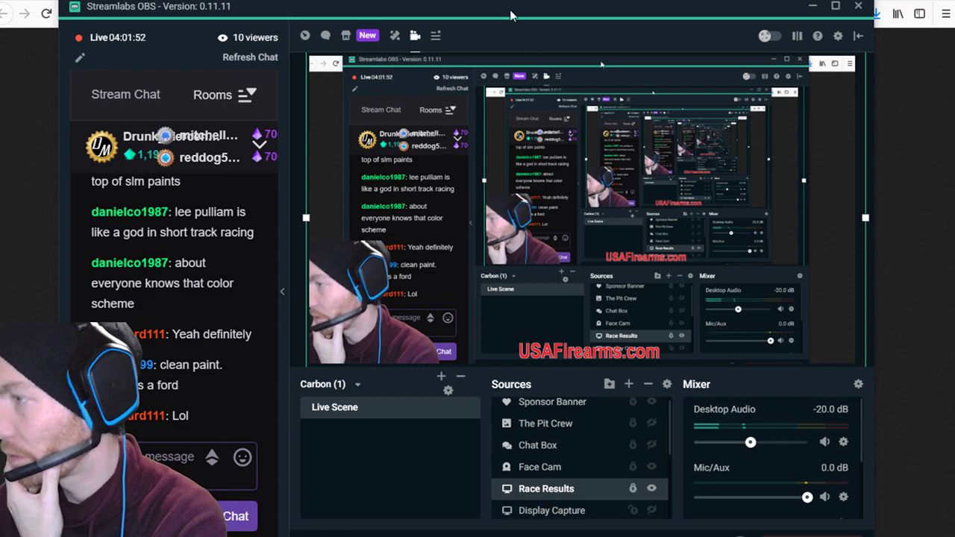
key(alt+Tab)
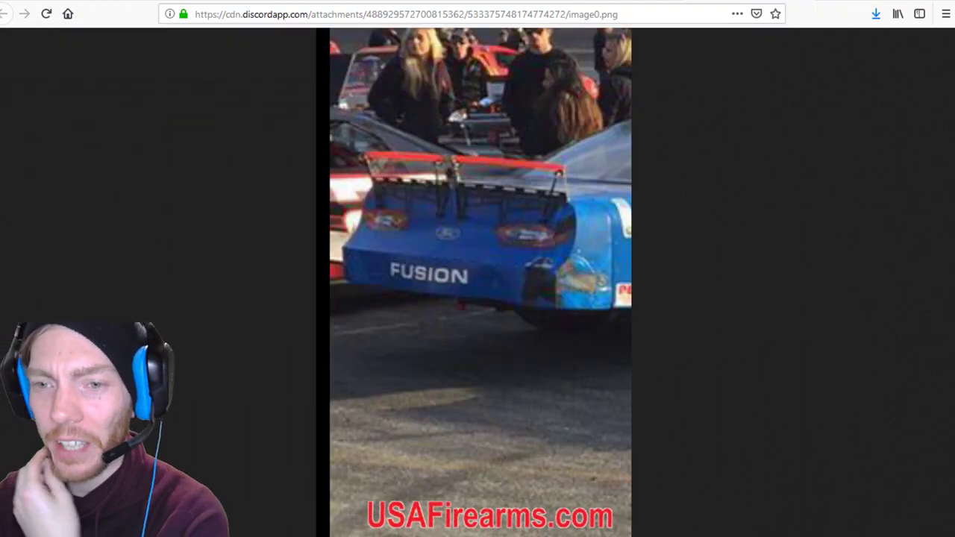
key(alt+Tab)
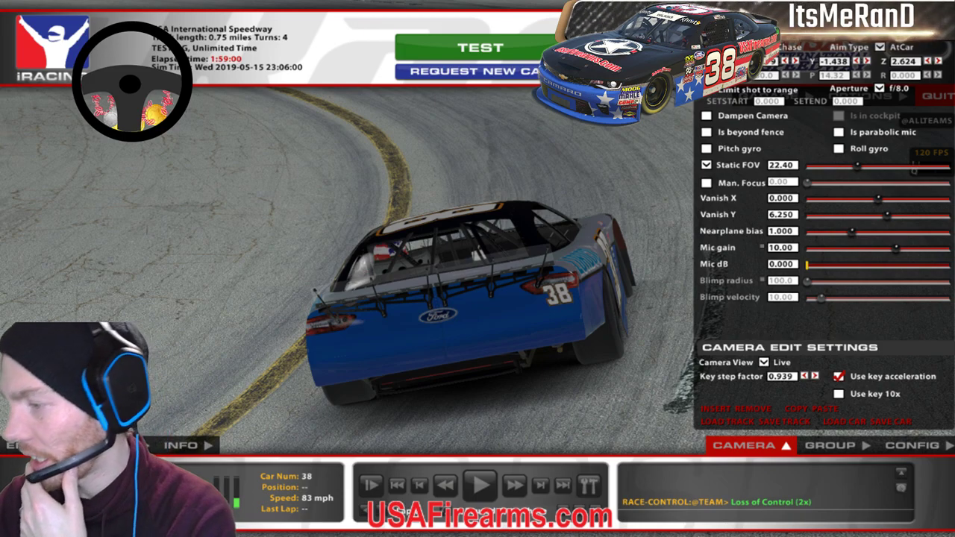
key(alt+Tab)
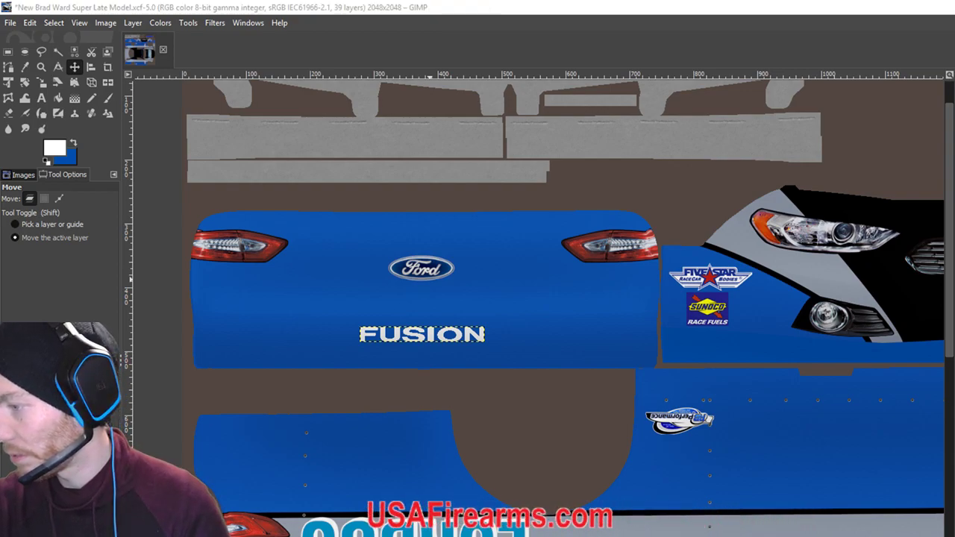
Reload the #38 car's paint in iRacing with Ctrl+R, then hide Streamlabs' Race Results source.
click(954, 7)
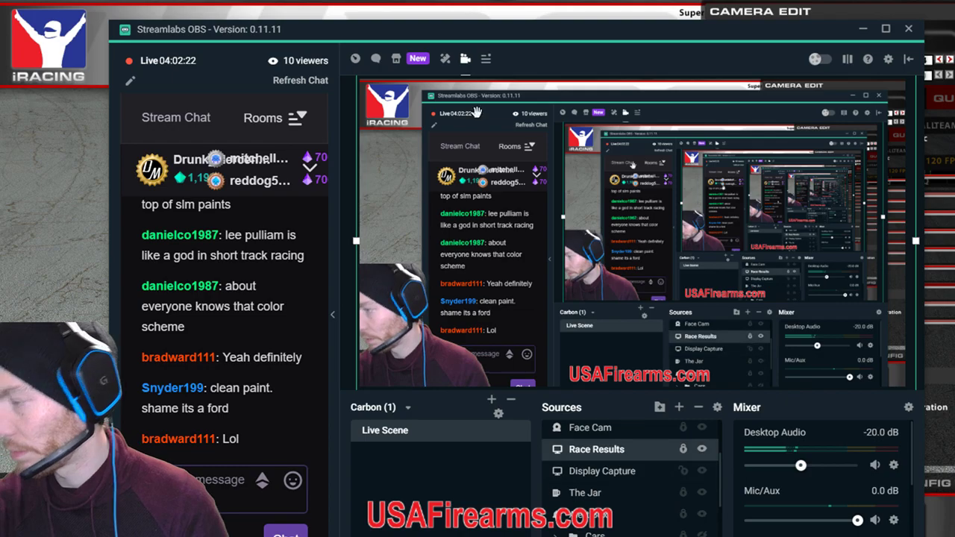
click(857, 28)
key(ctrl+r)
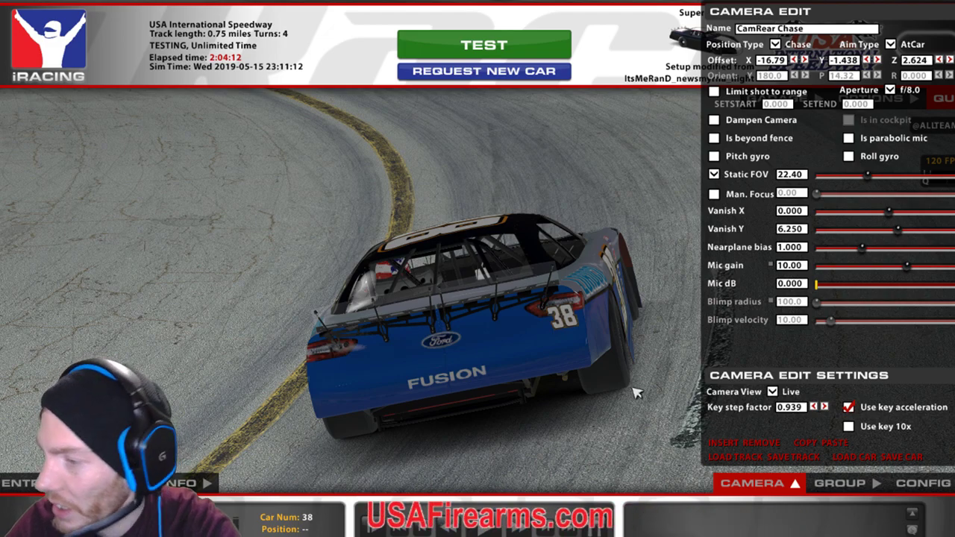
click(284, 485)
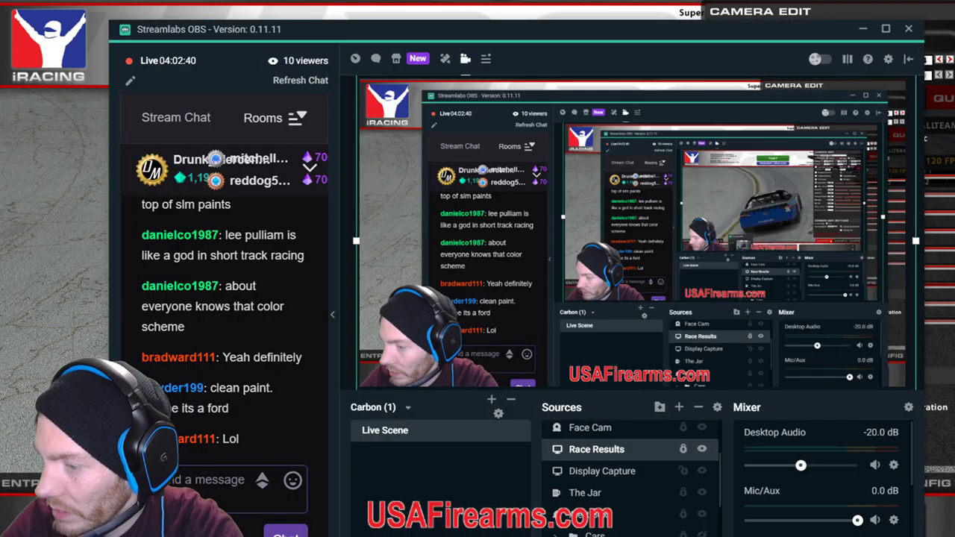
click(702, 450)
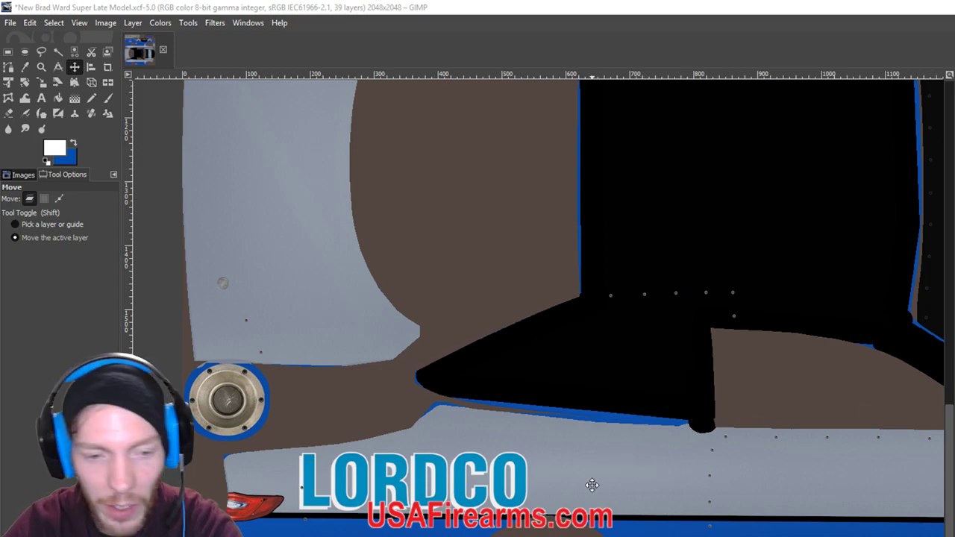
Make blue the foreground over white, select the Pencil, zoom out to the full livery, and change layer.
scroll(741, 379, down, 5)
scroll(741, 379, left, 8)
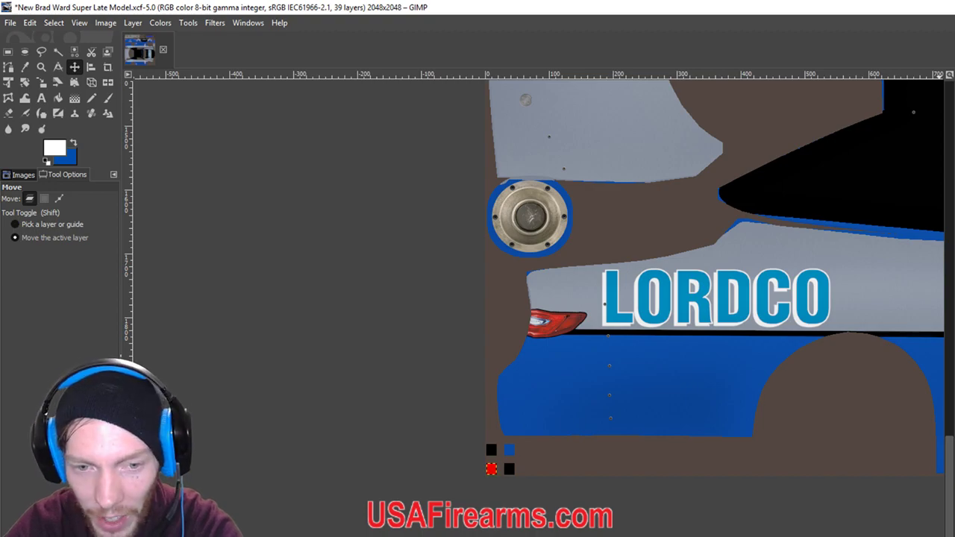
click(73, 143)
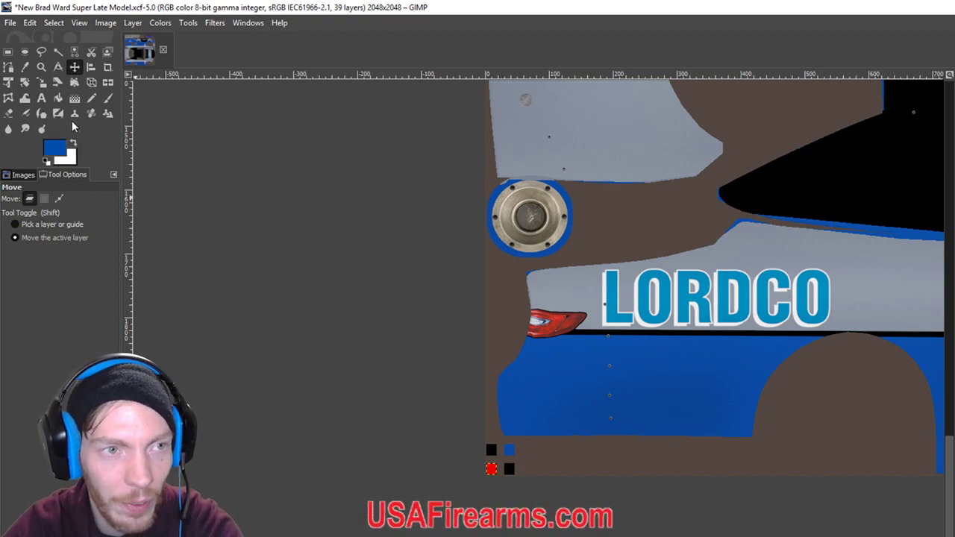
click(91, 98)
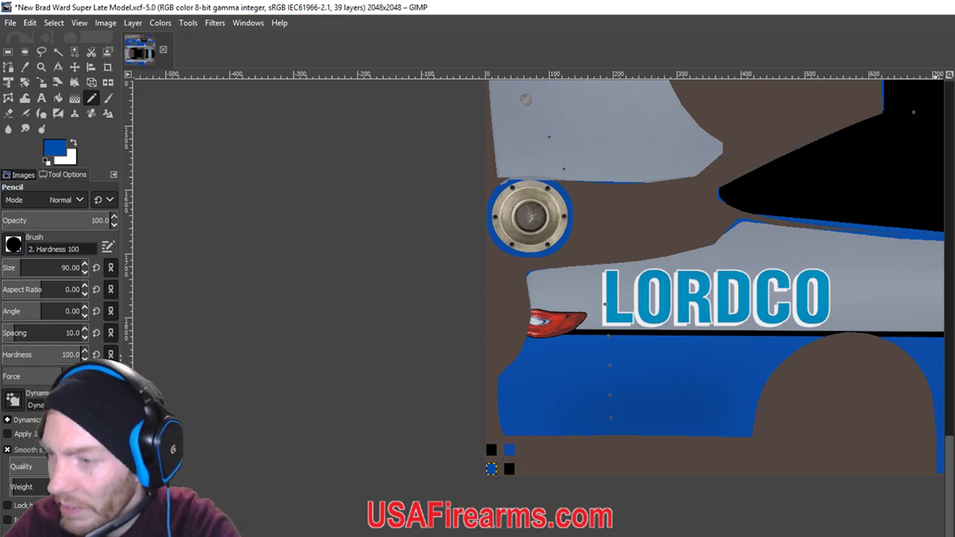
key(minus)
key(minus)
key(minus)
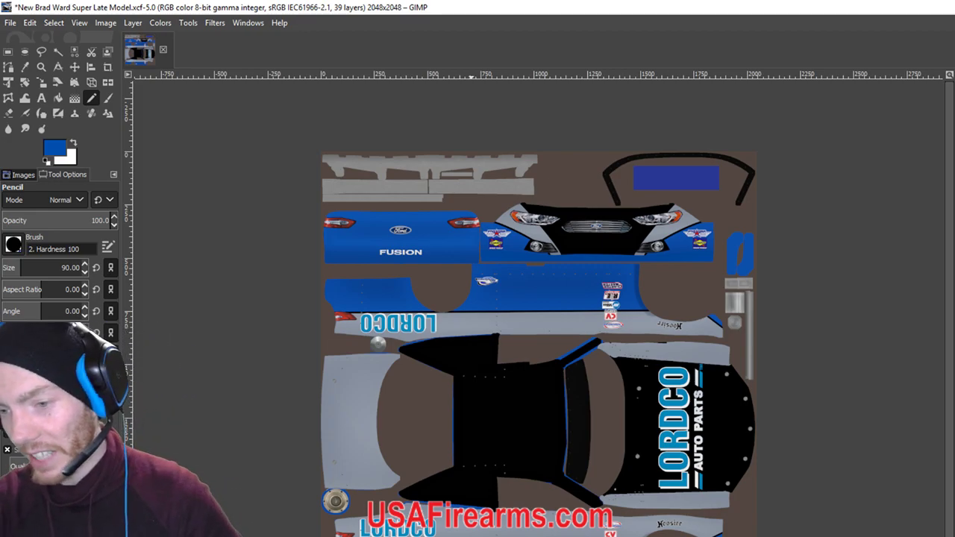
key(Page_Up)
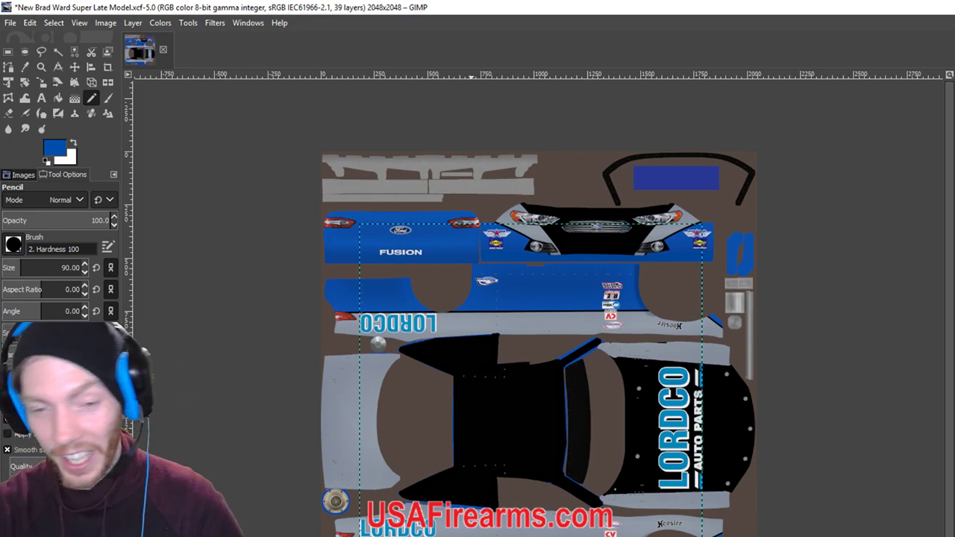
Enlarge and browse the Racing Logos window, then move it off the canvas and refocus GIMP.
key(alt+Tab)
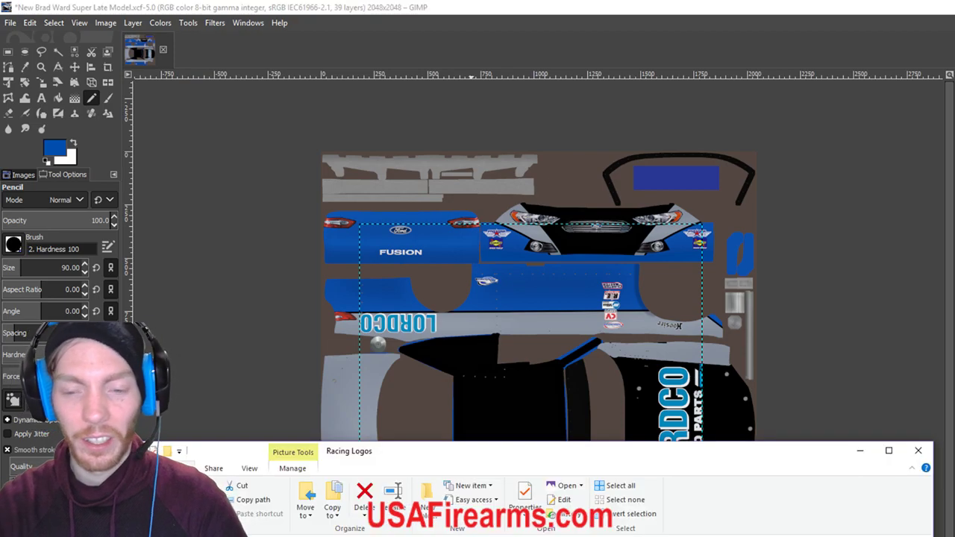
drag(629, 445, 646, 271)
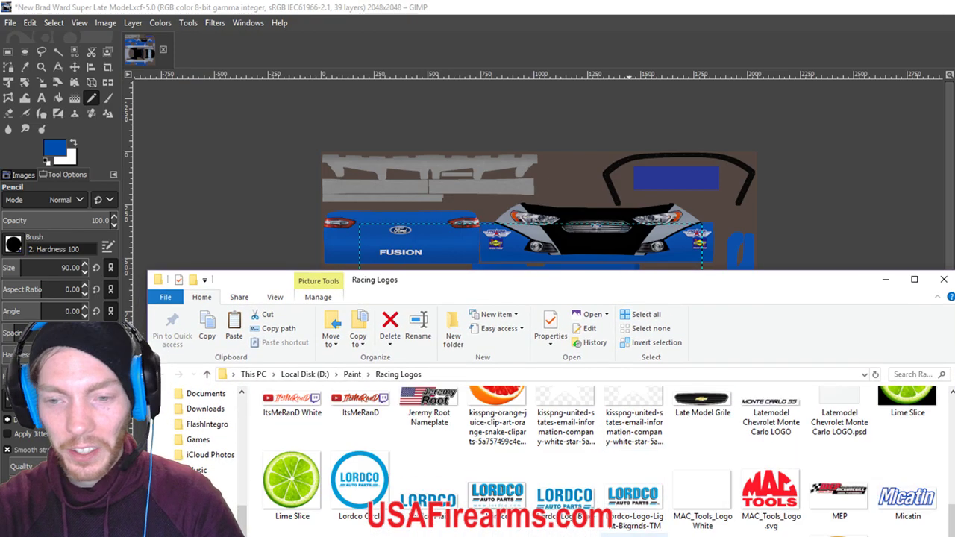
scroll(731, 509, up, 2)
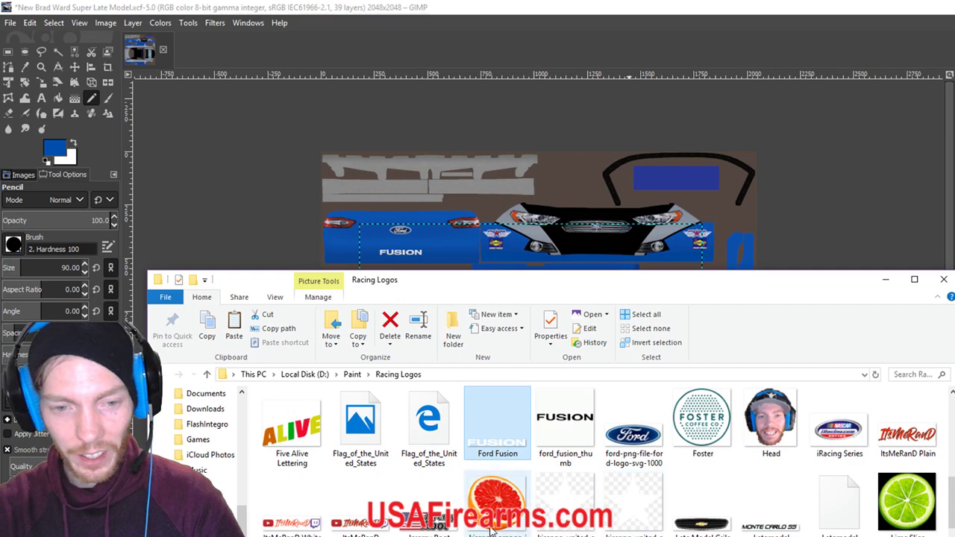
scroll(731, 509, down, 10)
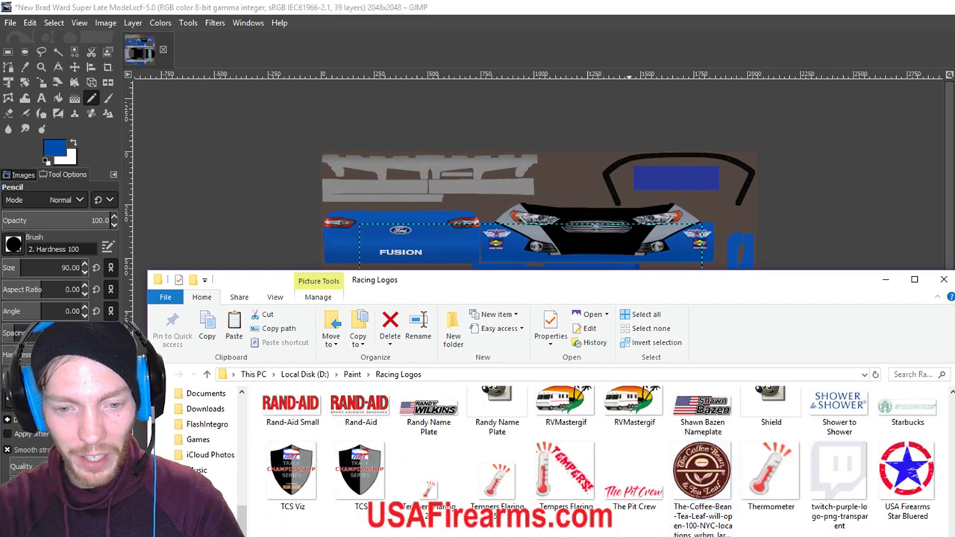
mouse_move(489, 514)
mouse_down()
mouse_move(552, 515)
mouse_move(487, 515)
mouse_up()
scroll(487, 514, up, 3)
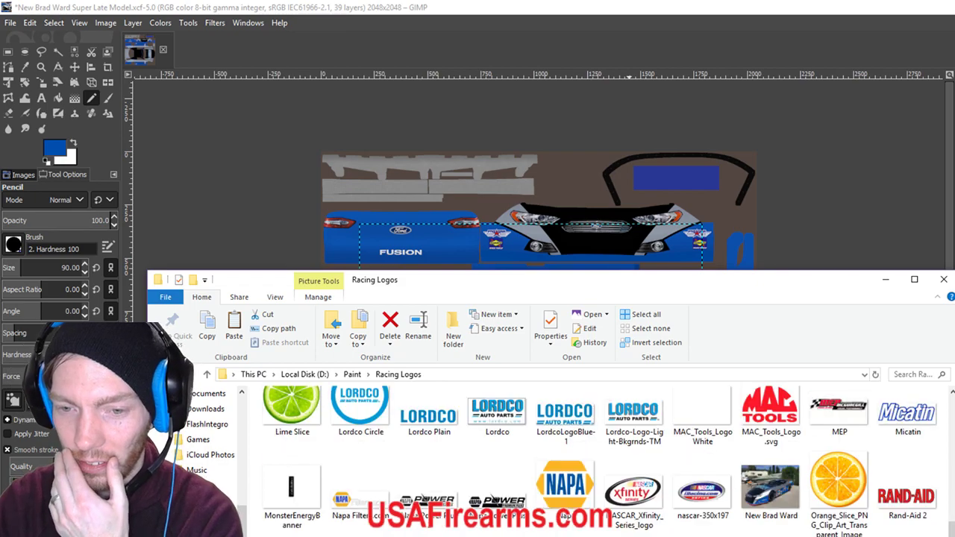
scroll(489, 514, down, 2)
scroll(489, 515, down, 2)
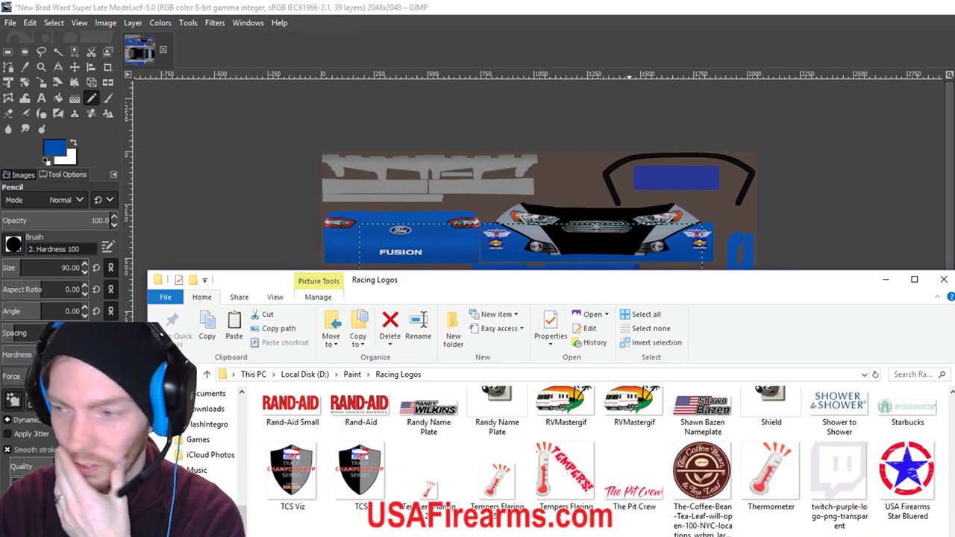
scroll(489, 514, up, 3)
scroll(489, 515, up, 5)
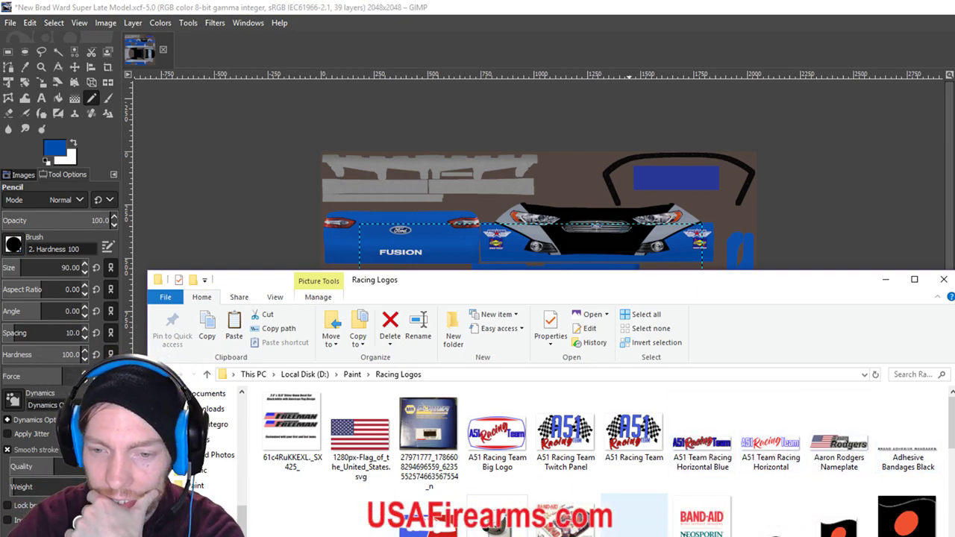
scroll(295, 492, down, 1)
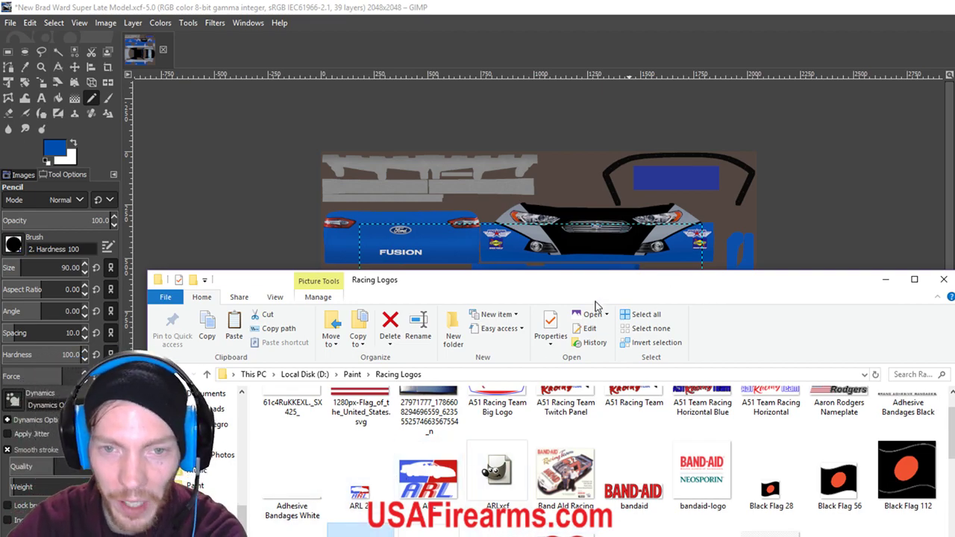
drag(641, 284, 621, 379)
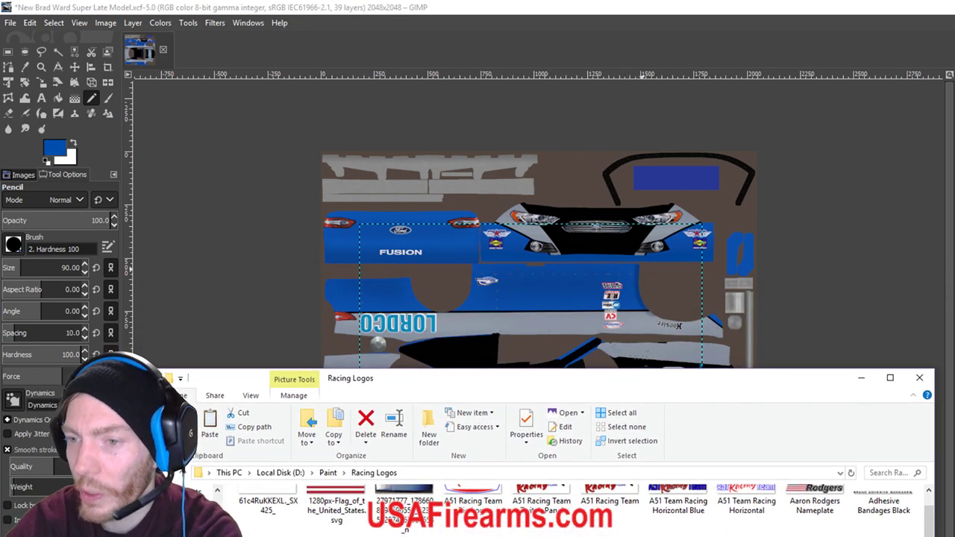
click(951, 407)
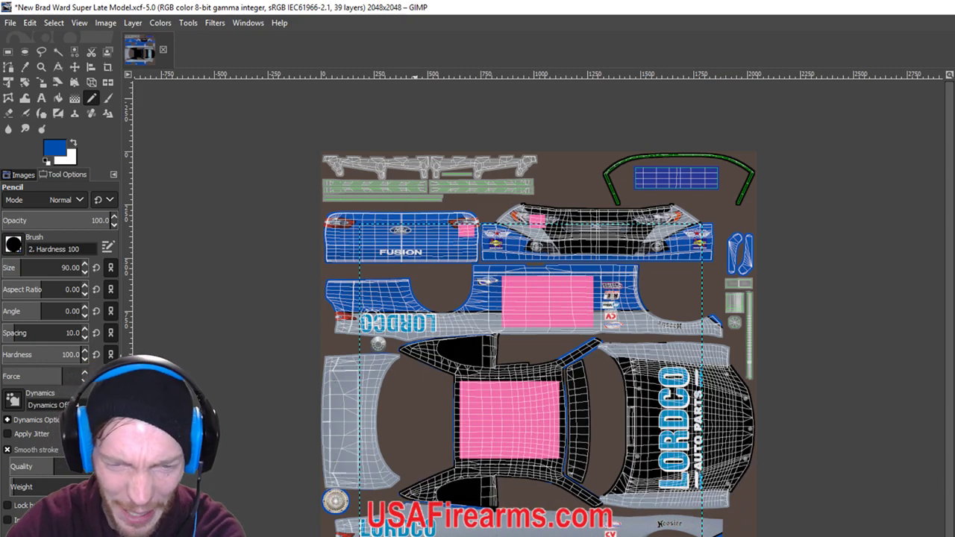
Move the Racing Logos window aside, pick the Move tool, and drop the driver-name logo onto the texture.
key(alt+Tab)
drag(619, 388, 649, 490)
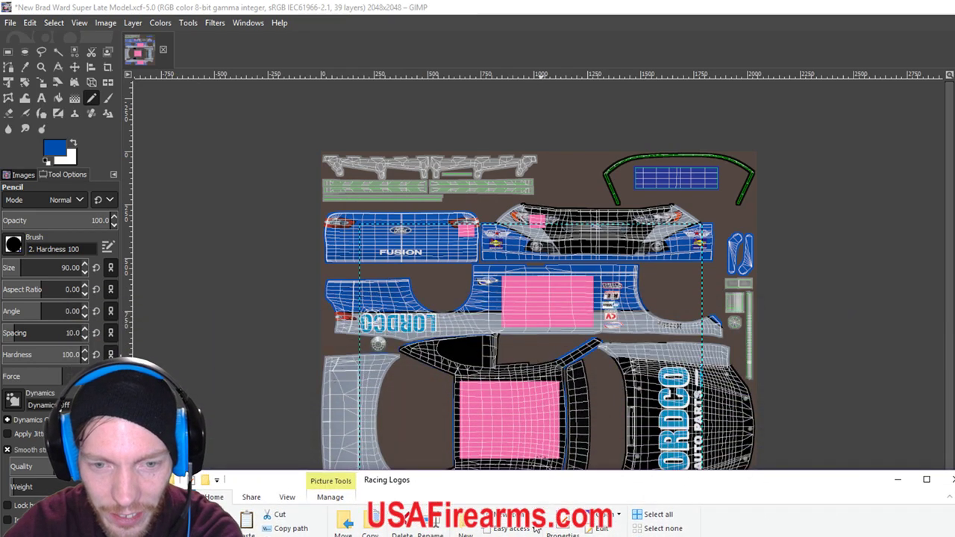
drag(504, 490, 947, 86)
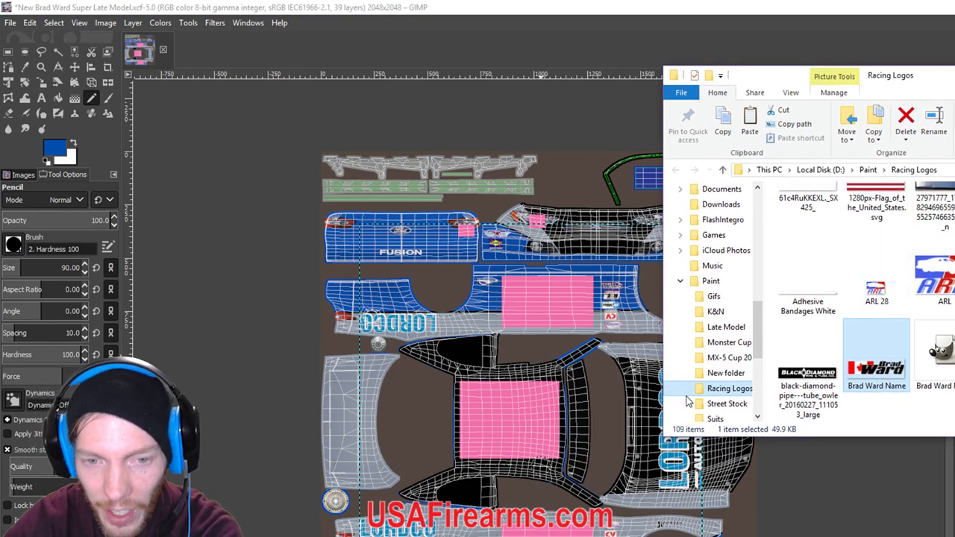
click(75, 66)
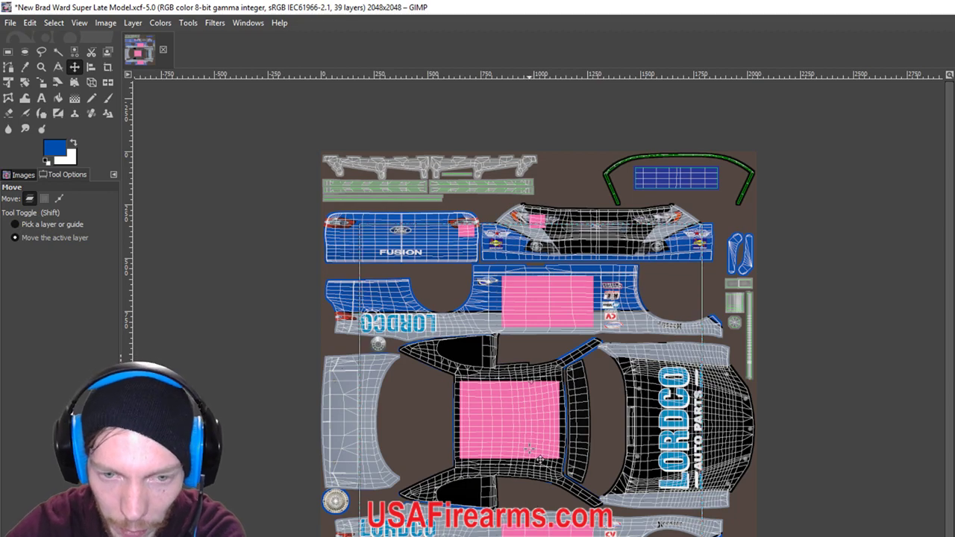
scroll(527, 499, up, 6)
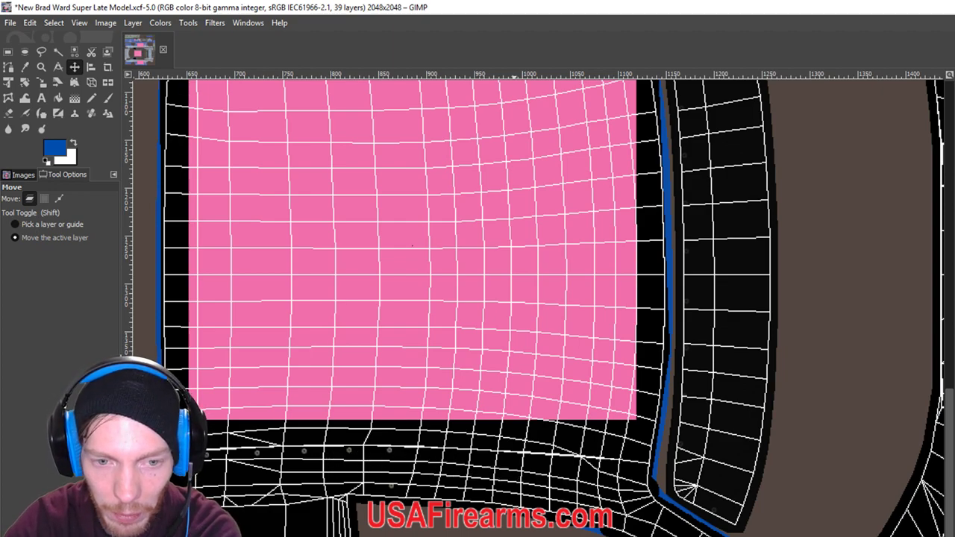
key(alt+Tab)
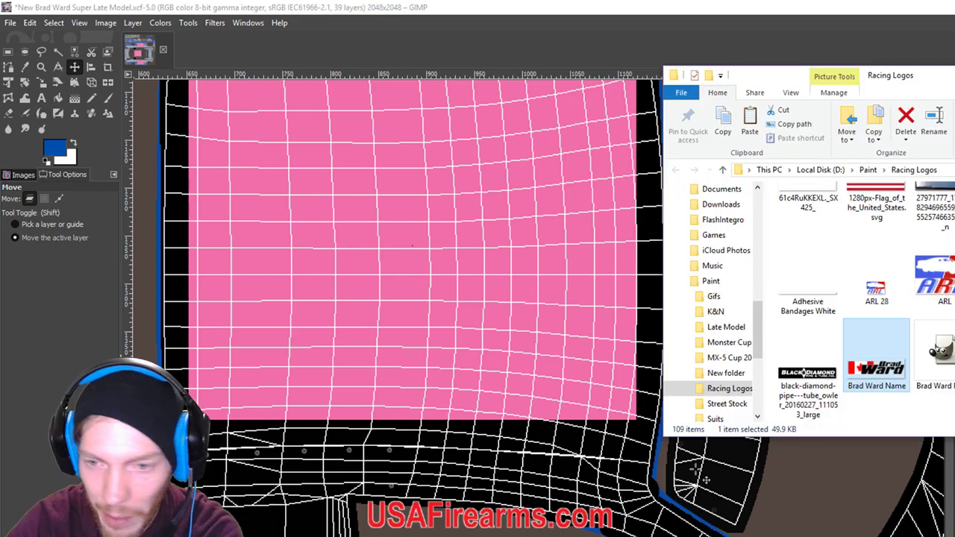
drag(879, 382, 493, 470)
scroll(330, 383, down, 4)
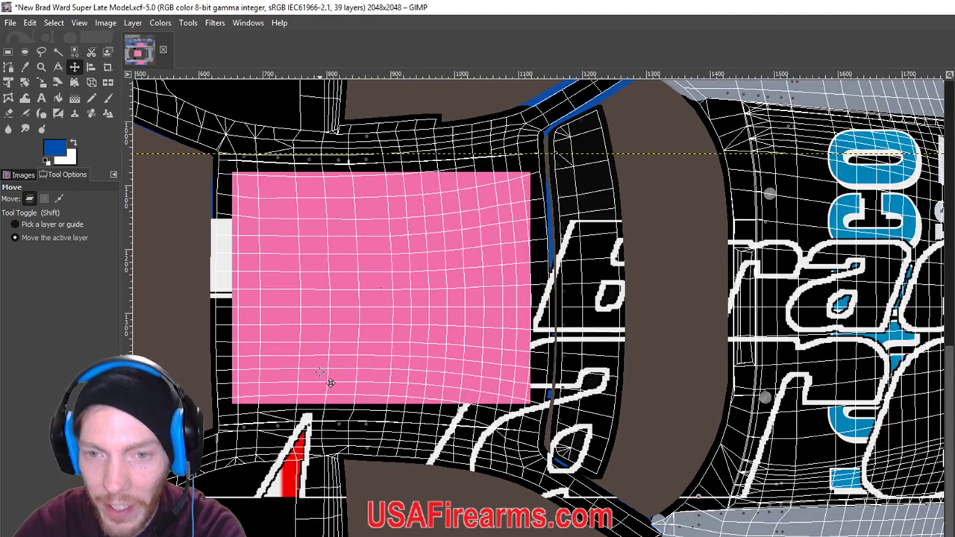
click(45, 84)
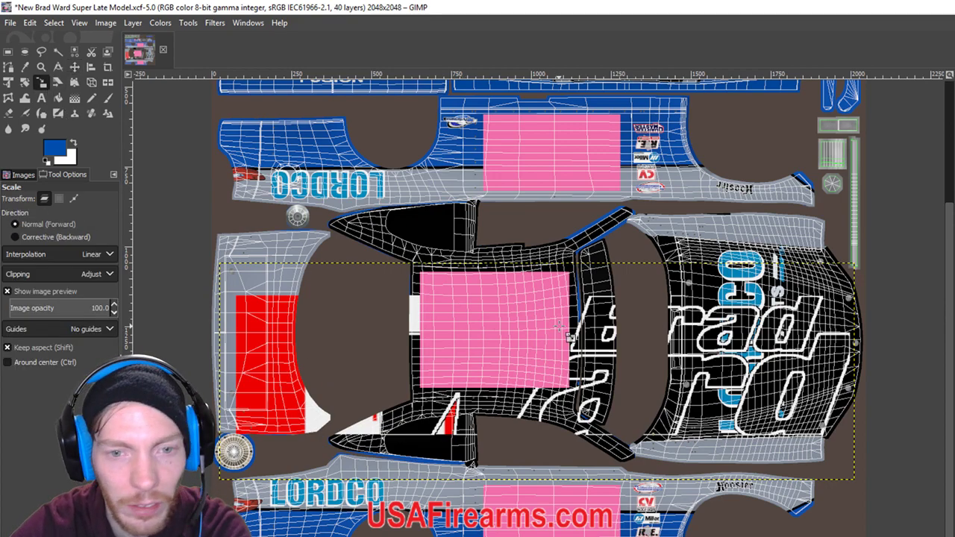
click(561, 328)
drag(854, 264, 541, 420)
click(74, 67)
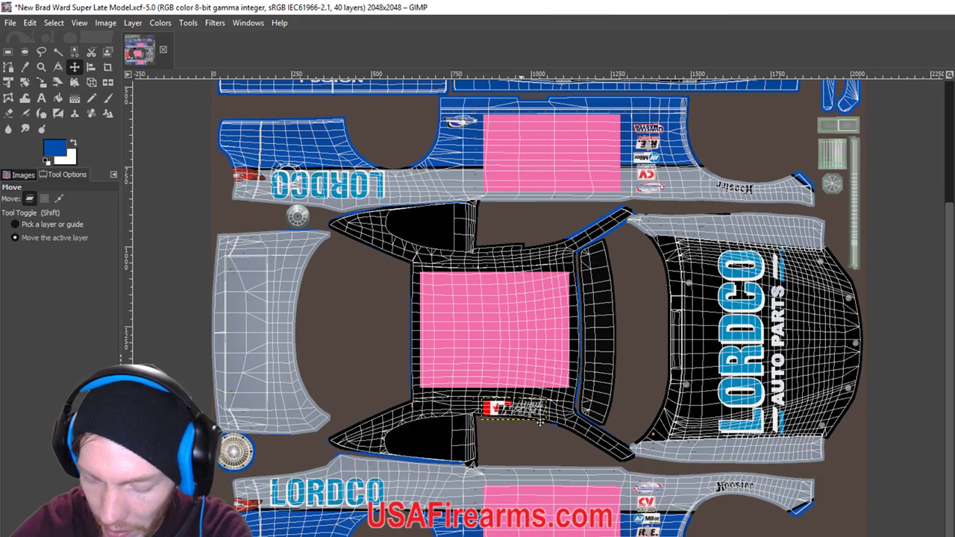
scroll(541, 422, up, 2)
scroll(541, 422, up, 3)
drag(540, 421, 515, 407)
Shrink the logo further to 171x59 and move it below the pink roof panel.
click(41, 82)
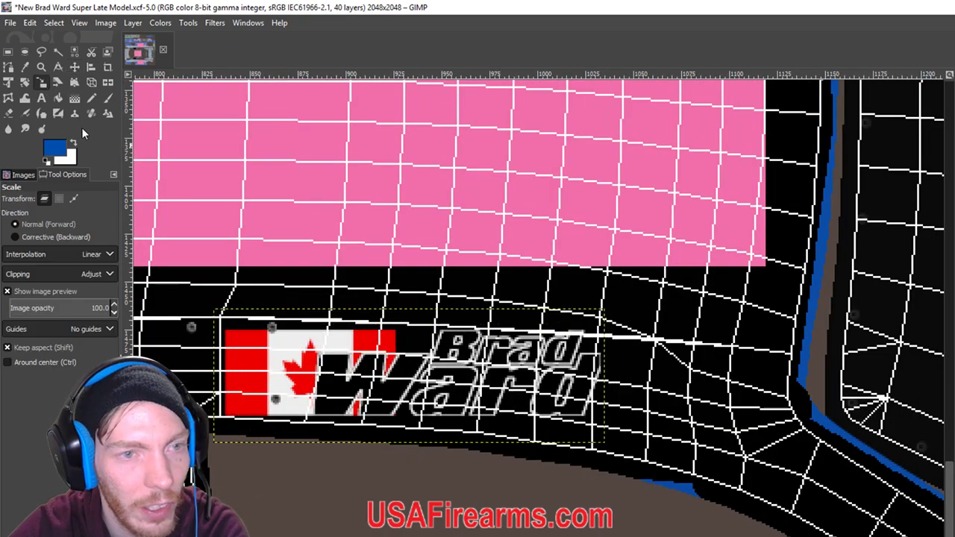
click(598, 332)
drag(605, 321, 448, 362)
click(75, 66)
drag(357, 403, 351, 382)
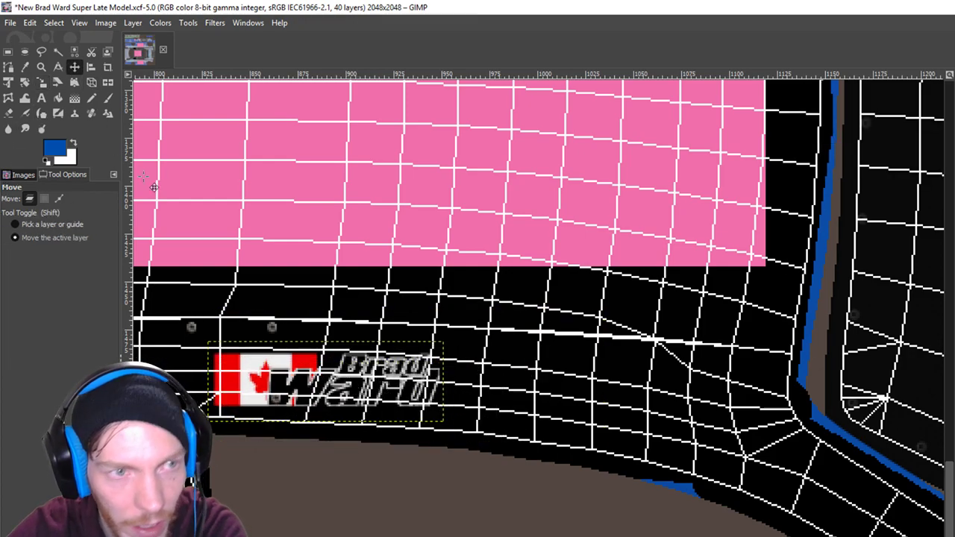
Tilt the logo about 1.91° and shift it slightly to the right.
click(25, 83)
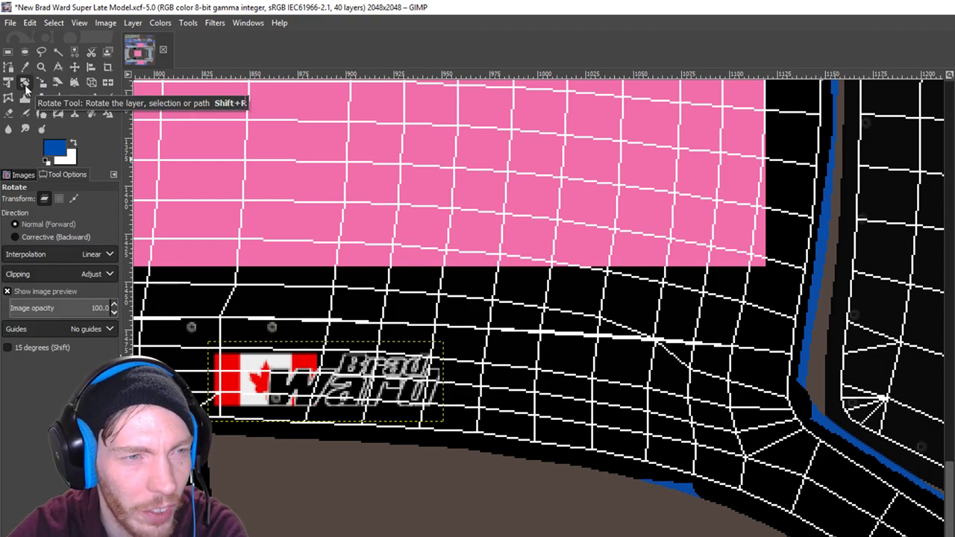
drag(446, 383, 450, 389)
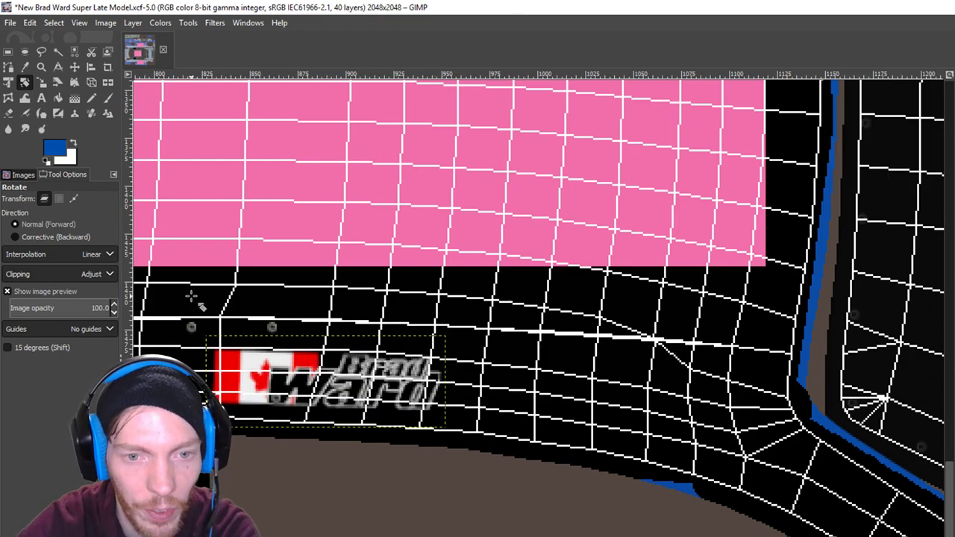
click(74, 66)
drag(346, 391, 352, 395)
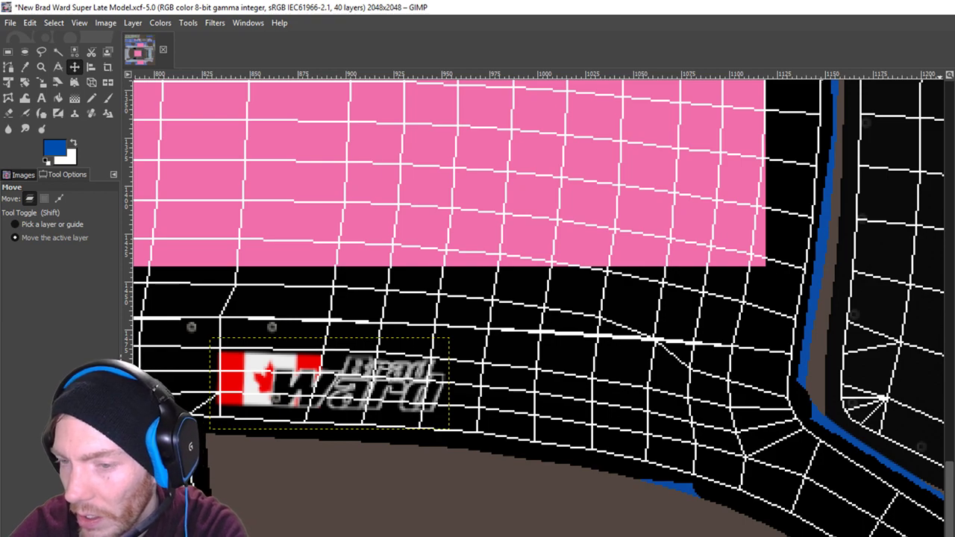
scroll(543, 369, down, 3)
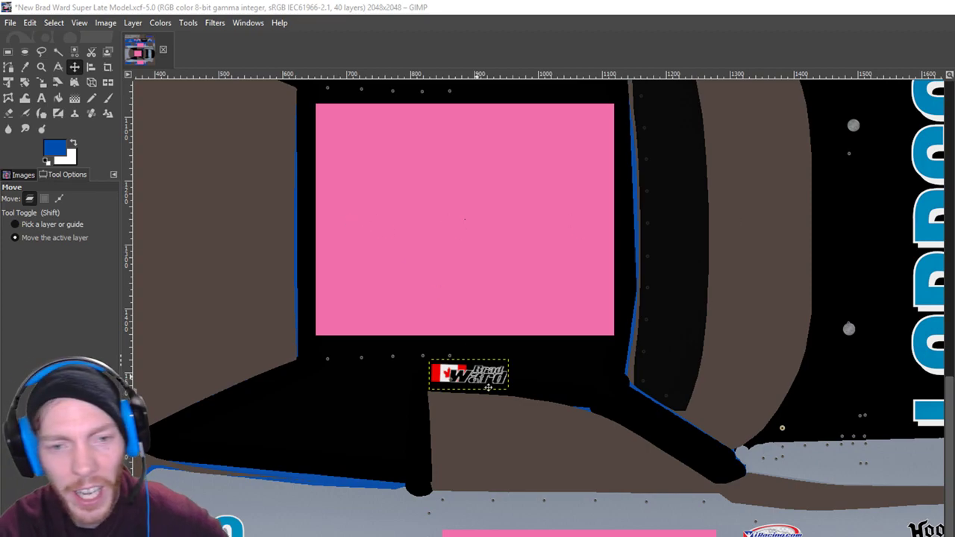
key(Right)
key(Right)
key(Right)
key(Right)
key(Right)
key(Right)
key(Right)
key(Right)
key(Right)
key(Right)
key(Right)
key(Right)
key(Right)
key(Right)
key(Right)
key(Right)
key(Right)
key(Right)
key(Right)
key(Right)
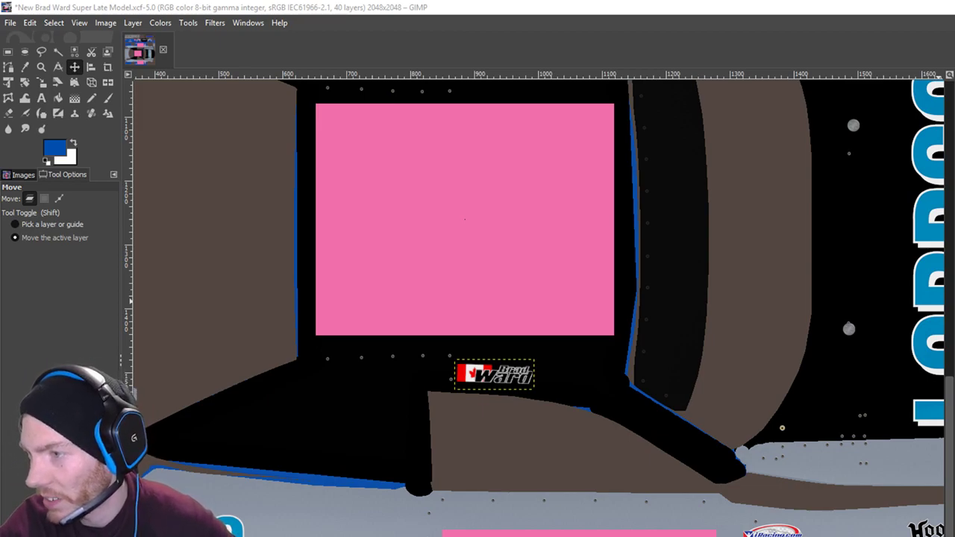
key(alt+Tab)
key(alt+Tab)
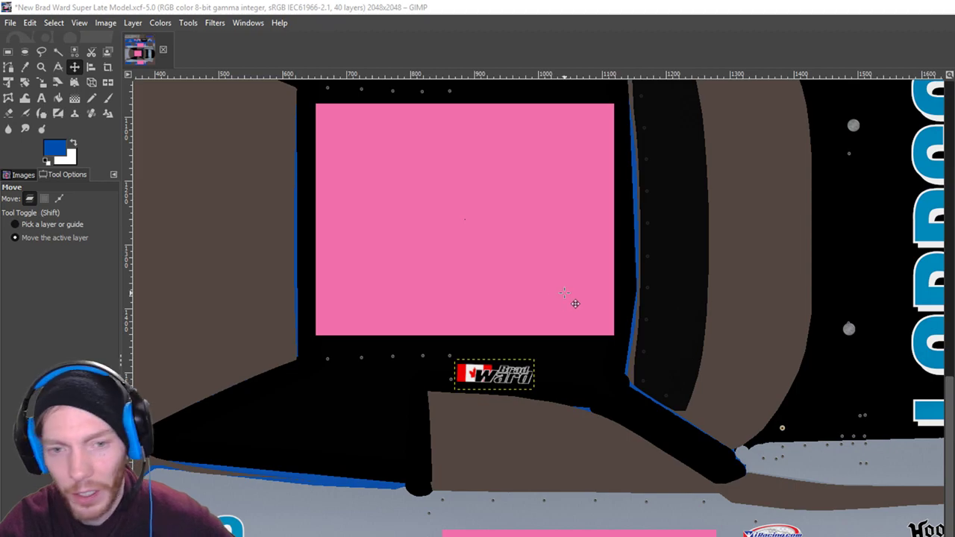
click(132, 23)
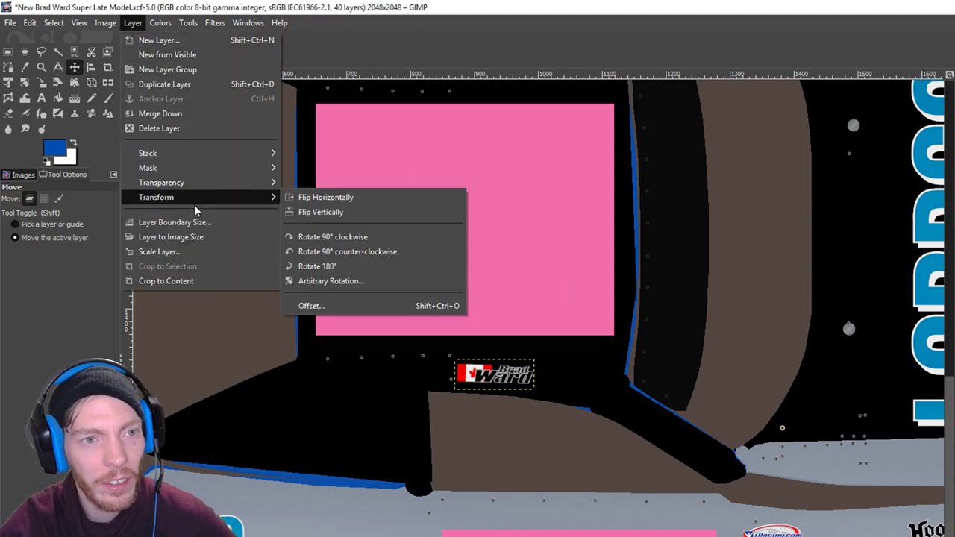
click(183, 86)
Rotate the logo copy 180° and nudge it up toward the pink roof panel, then preview in iRacing.
click(141, 25)
mouse_move(193, 199)
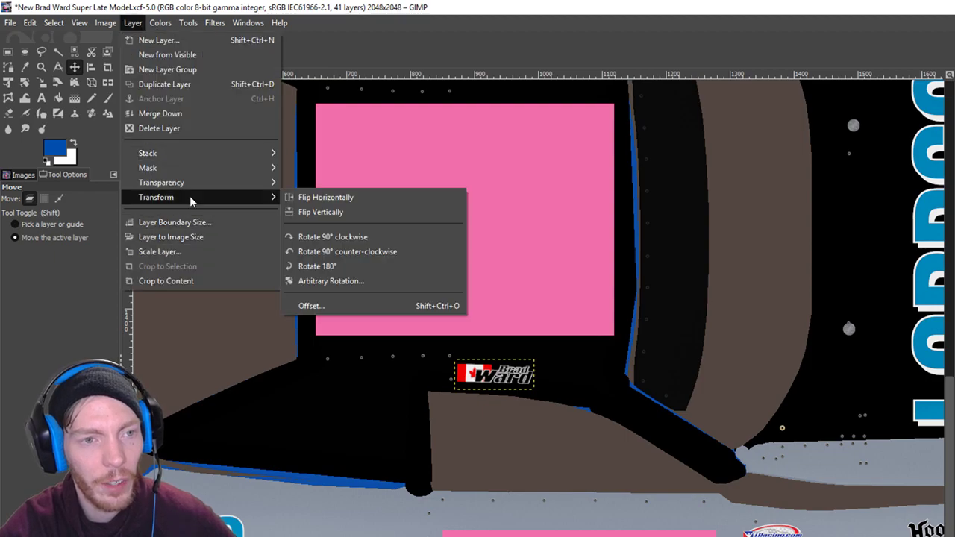
click(345, 267)
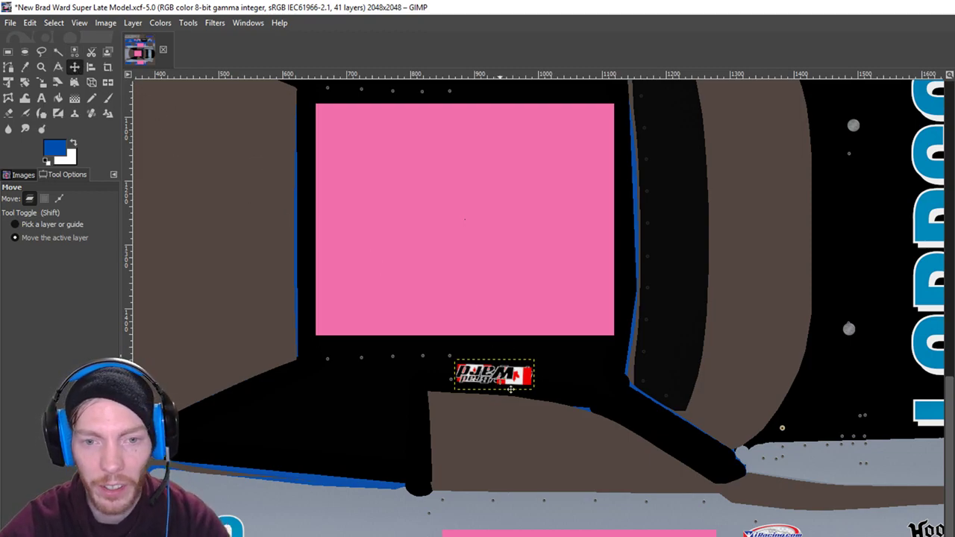
key(Up)
key(Up)
key(Up)
key(Up)
key(Up)
key(Up)
key(Up)
key(Up)
key(Up)
key(Up)
key(Up)
key(Up)
key(Up)
key(Up)
key(Up)
key(Up)
key(Up)
key(Up)
key(Up)
key(Up)
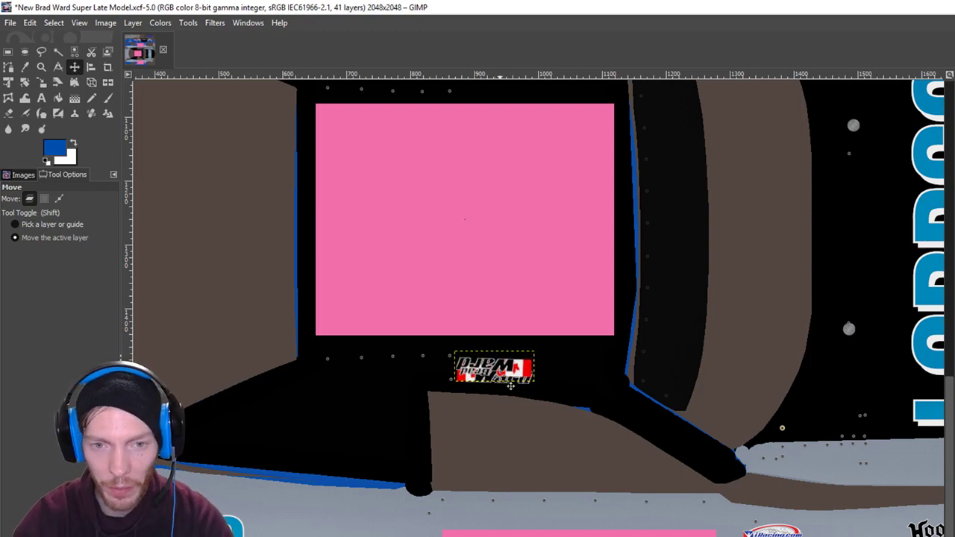
key(Up)
key(Up)
key(Up)
key(Up)
key(Up)
key(Up)
key(Up)
key(Up)
key(Up)
key(Up)
key(Up)
key(Up)
key(Up)
key(Up)
key(Up)
key(Up)
key(Up)
key(Up)
key(Up)
key(Up)
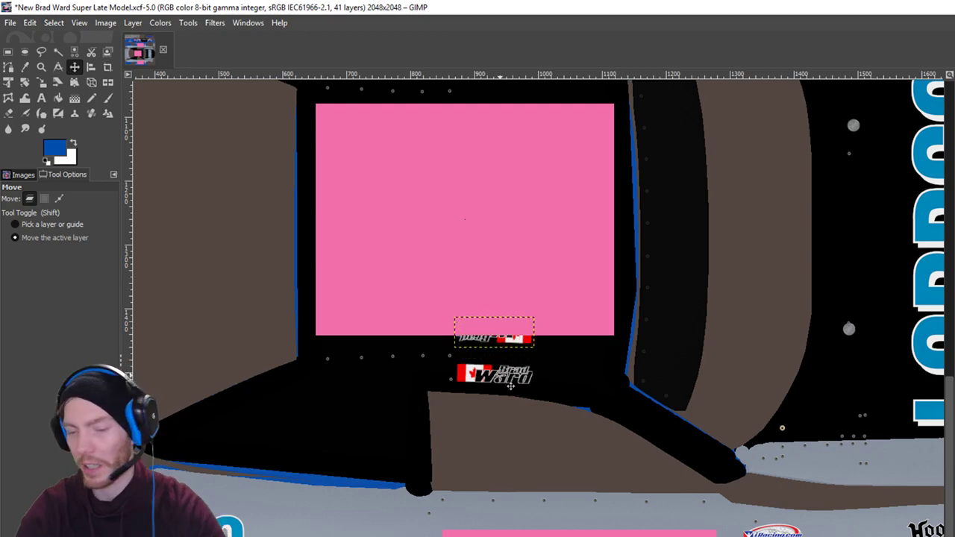
scroll(510, 386, up, 5)
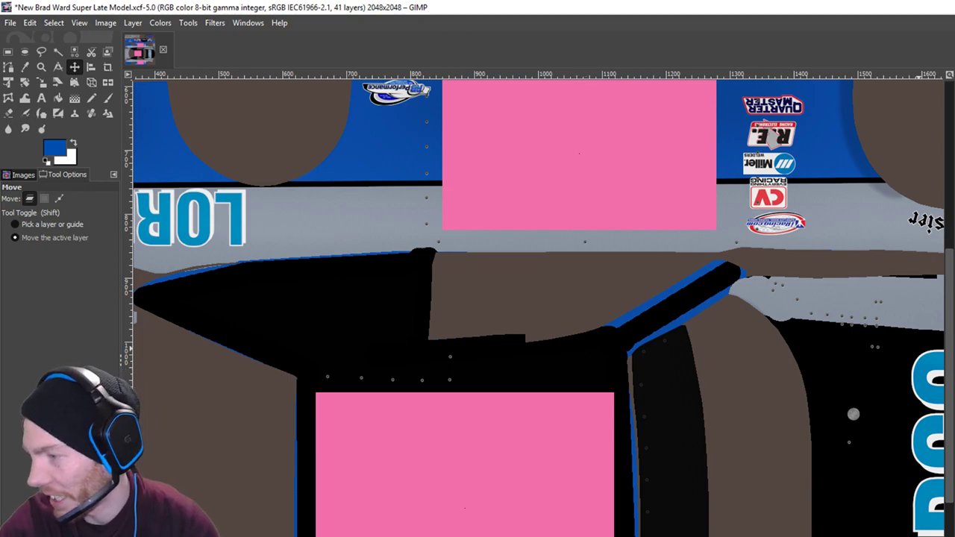
key(alt+Tab)
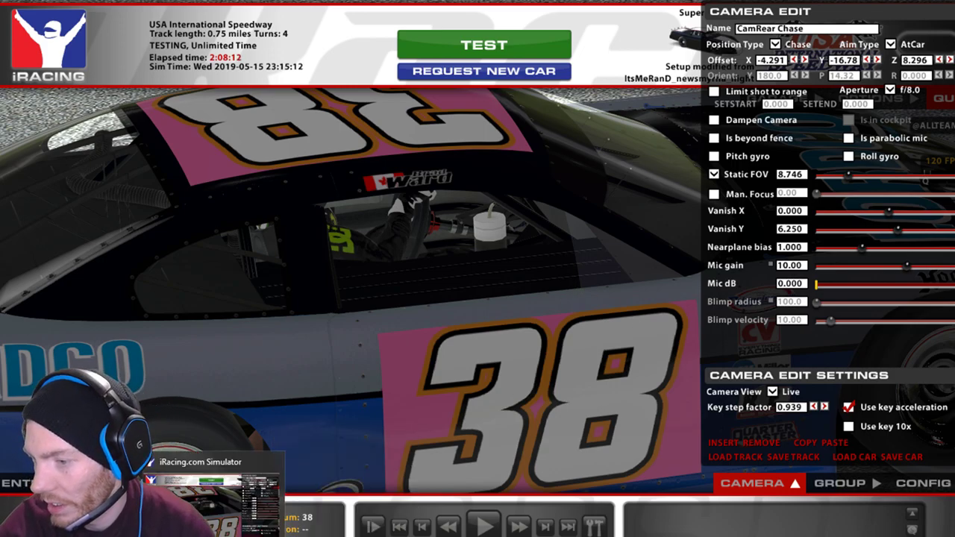
Glance at Streamlabs OBS from the taskbar, then bring the GIMP livery back to the front.
click(294, 515)
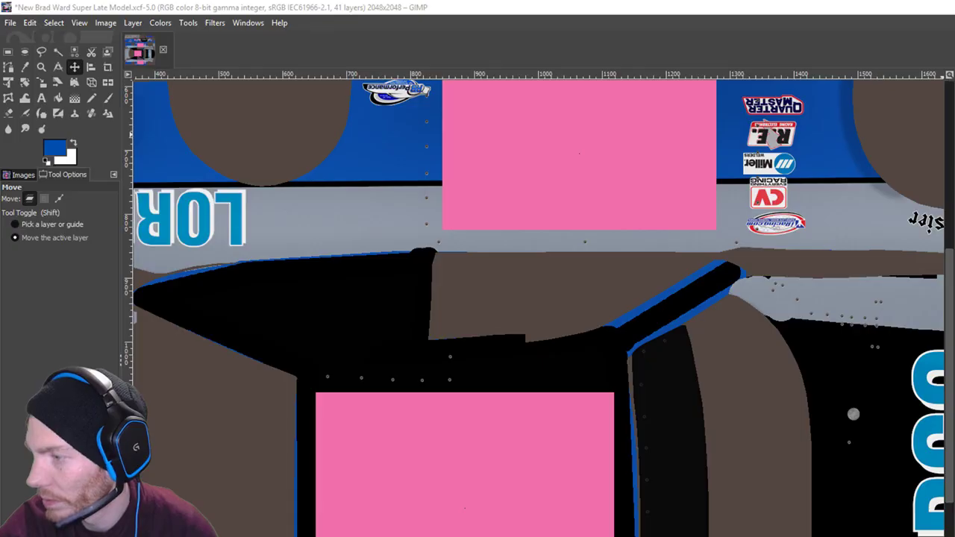
drag(853, 512, 586, 534)
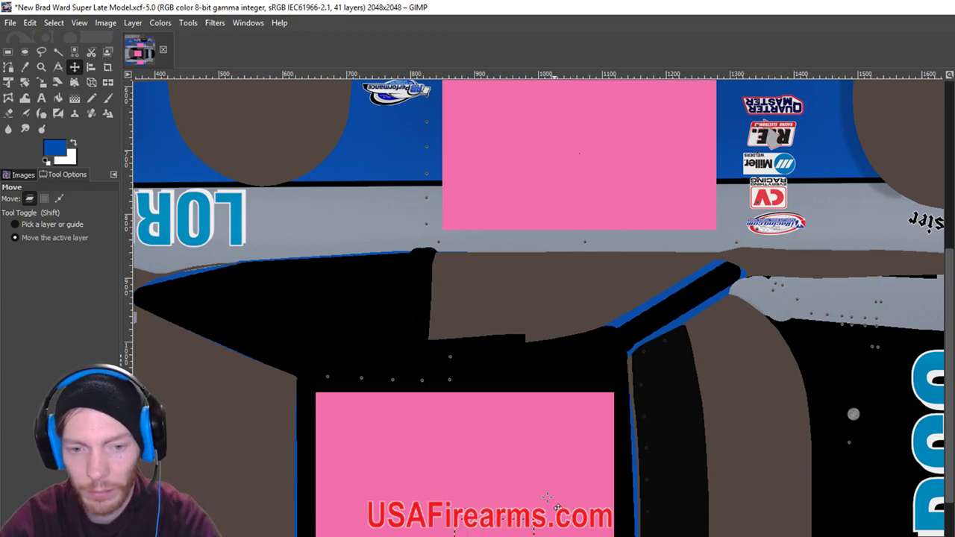
Nudge the flipped logo copy a few more pixels upward.
key(Up)
key(Up)
key(Up)
key(Up)
key(Up)
key(Up)
key(Up)
key(Up)
key(Up)
key(Up)
key(Up)
key(Up)
key(Up)
key(Up)
key(Up)
key(Up)
key(Up)
key(Up)
key(Up)
key(Up)
key(Up)
key(Up)
key(Up)
key(Up)
key(Up)
key(Up)
key(Up)
key(Up)
key(Up)
key(Up)
key(Up)
key(Up)
key(Up)
key(Up)
key(Up)
key(Up)
key(Up)
key(Up)
key(Up)
key(Up)
key(Up)
key(Up)
key(Up)
key(Up)
key(Up)
key(Up)
key(Up)
key(Up)
key(Up)
key(Up)
key(Up)
key(Up)
key(Up)
key(Up)
key(Up)
key(Up)
key(Up)
key(Up)
key(Up)
key(Up)
key(Up)
key(Up)
key(Up)
key(Up)
key(Up)
key(Up)
key(Up)
key(Up)
key(Up)
key(Up)
key(Up)
key(Up)
key(Up)
key(Up)
key(Up)
key(Up)
key(Up)
key(Up)
key(Up)
key(Up)
key(Up)
key(Up)
scroll(556, 455, down, 3)
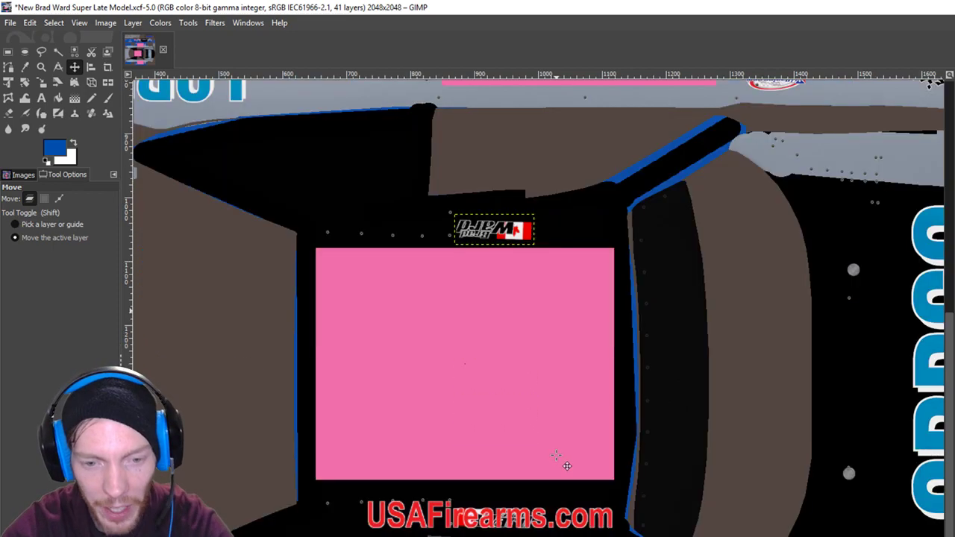
scroll(556, 455, up, 3)
key(Up)
key(Up)
key(Up)
key(Up)
key(Up)
key(Up)
key(Up)
key(Up)
key(Up)
key(Up)
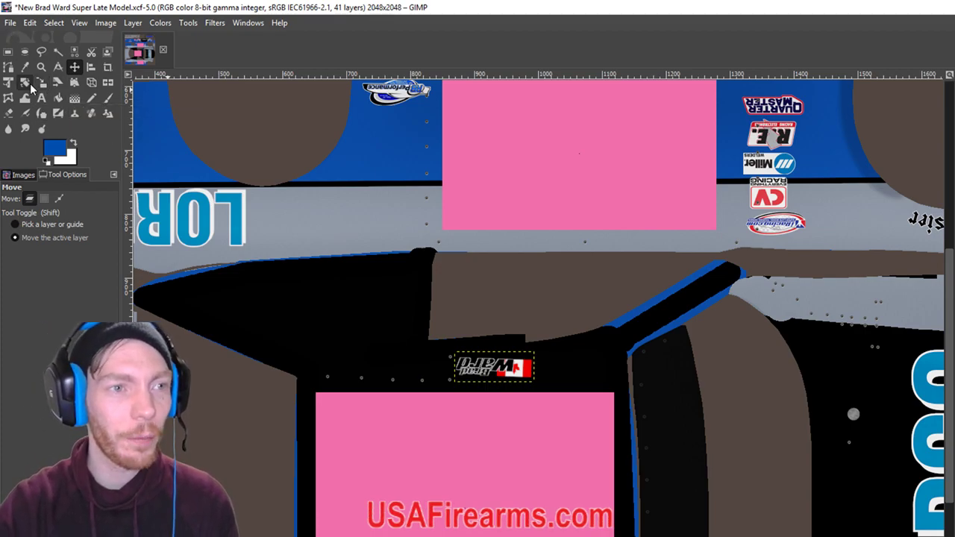
click(24, 82)
drag(468, 381, 487, 384)
click(73, 67)
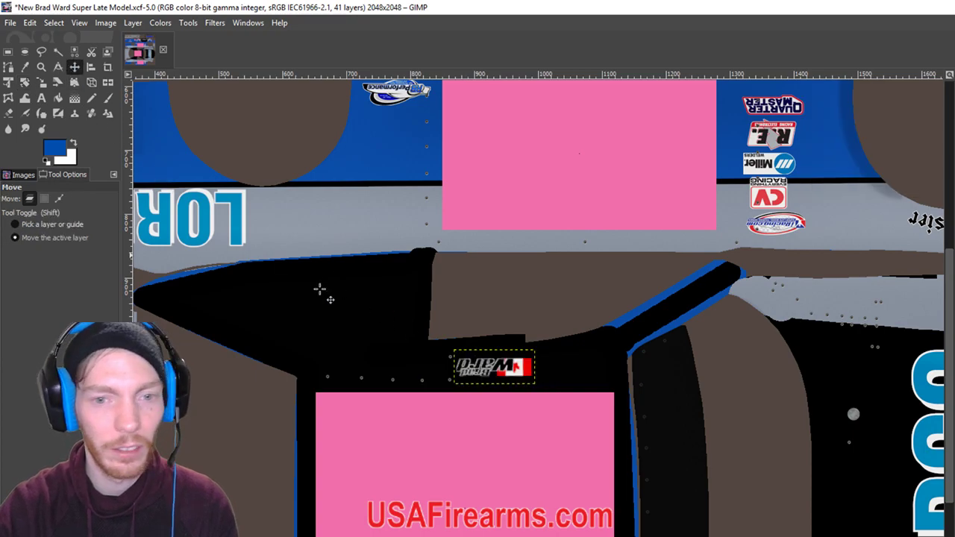
key(Up)
key(Up)
key(Up)
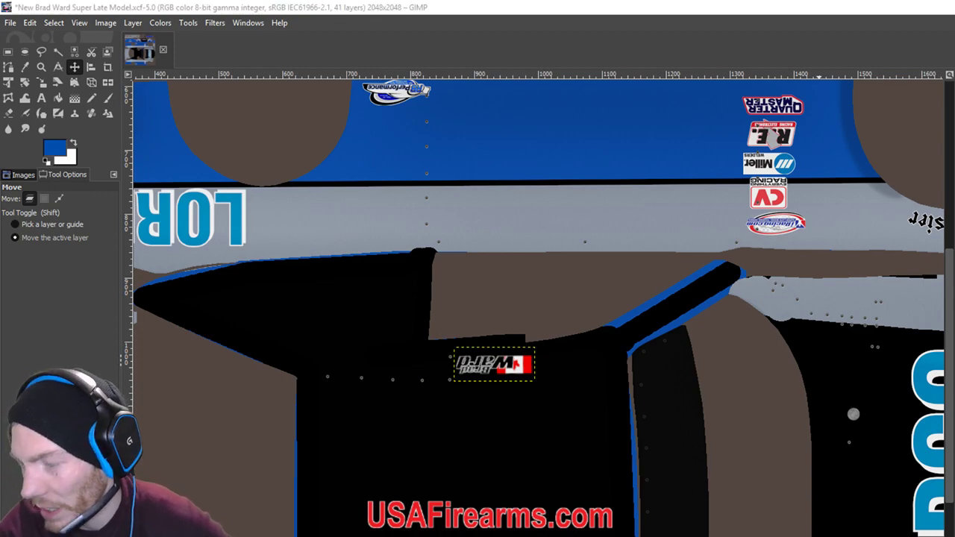
click(737, 426)
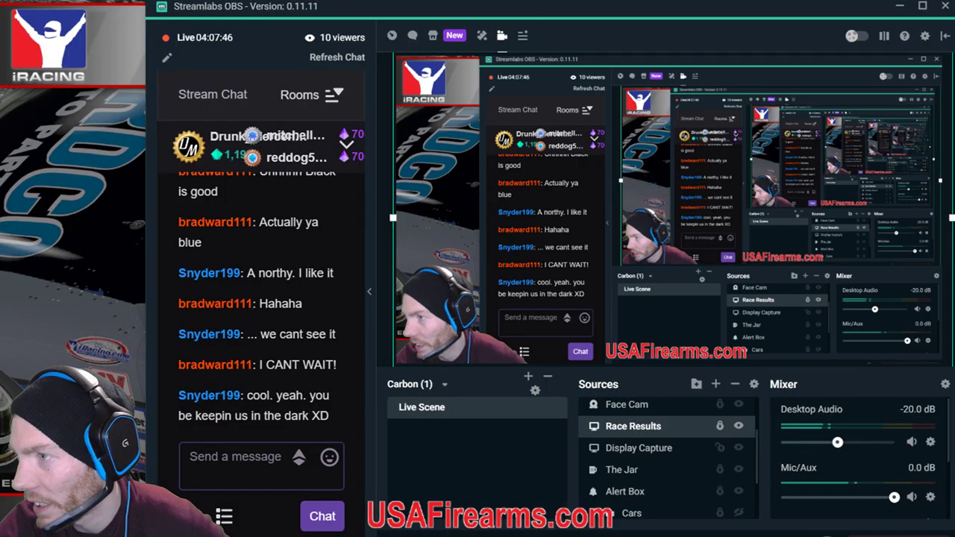
In iRacing, reload the paint textures and widen the static camera FOV to 11.04.
key(alt+Tab)
key(ctrl+r)
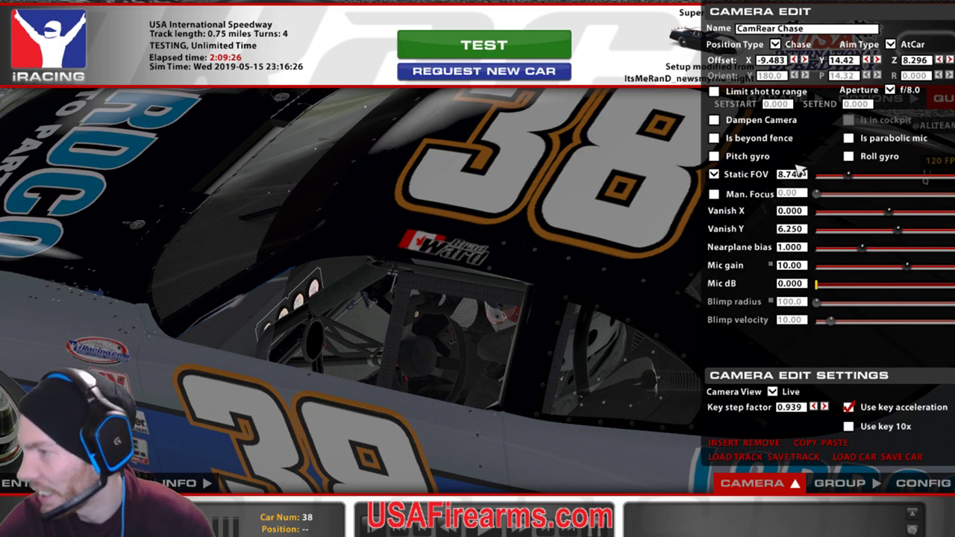
click(856, 185)
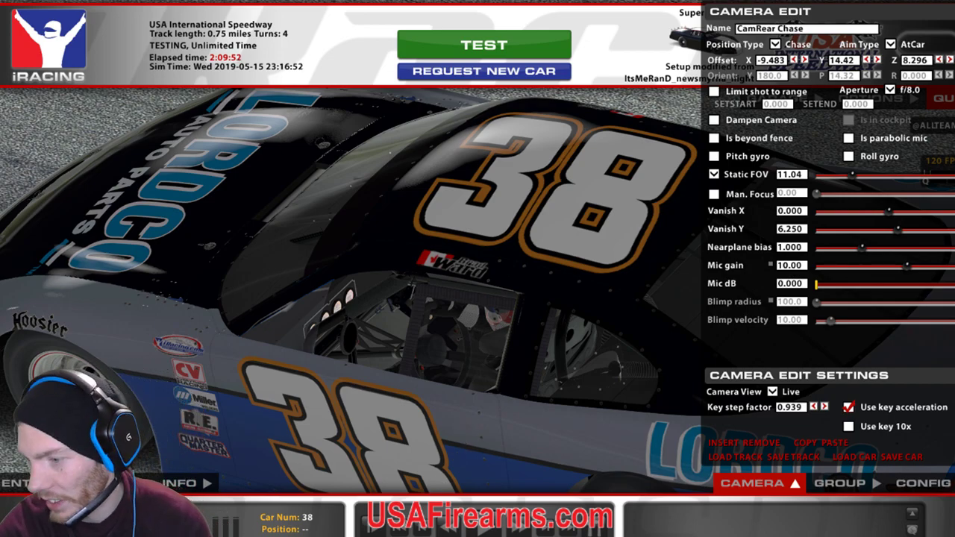
Reload the car's textures again, checking between iRacing and Streamlabs OBS, then return to GIMP.
key(alt+Tab)
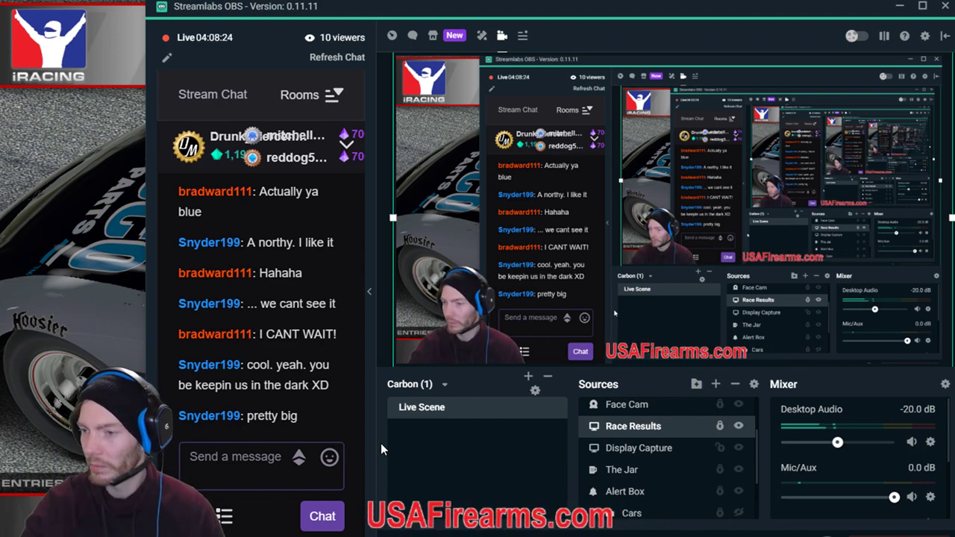
key(alt+Tab)
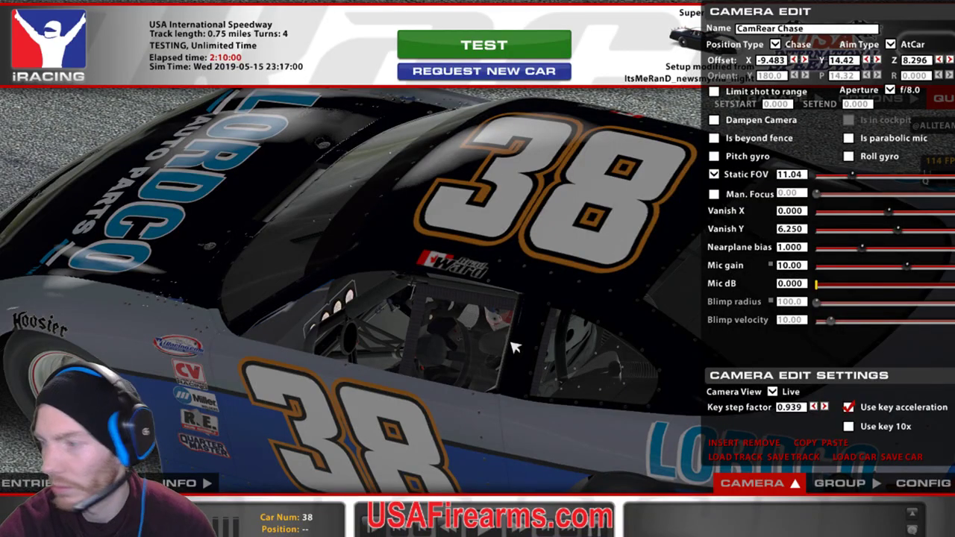
key(ctrl+r)
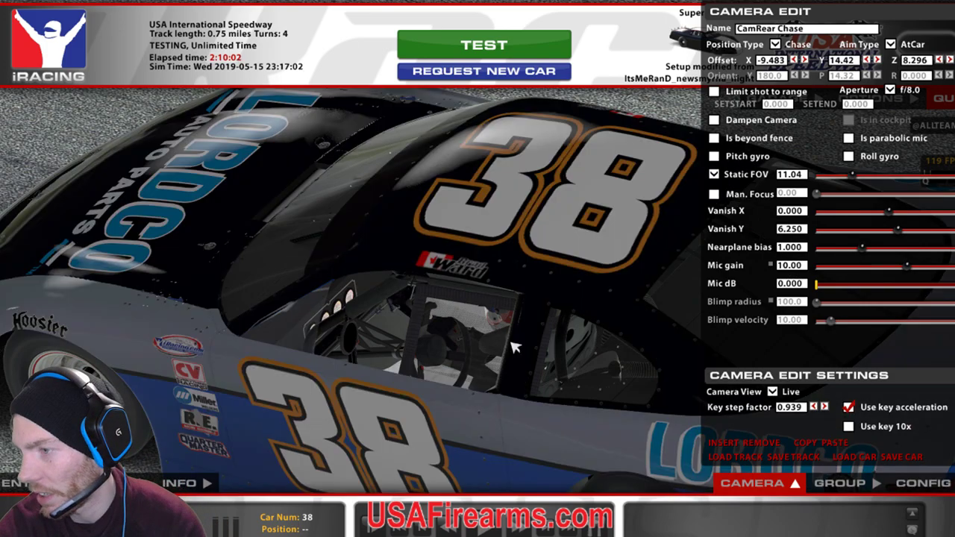
key(alt+Tab)
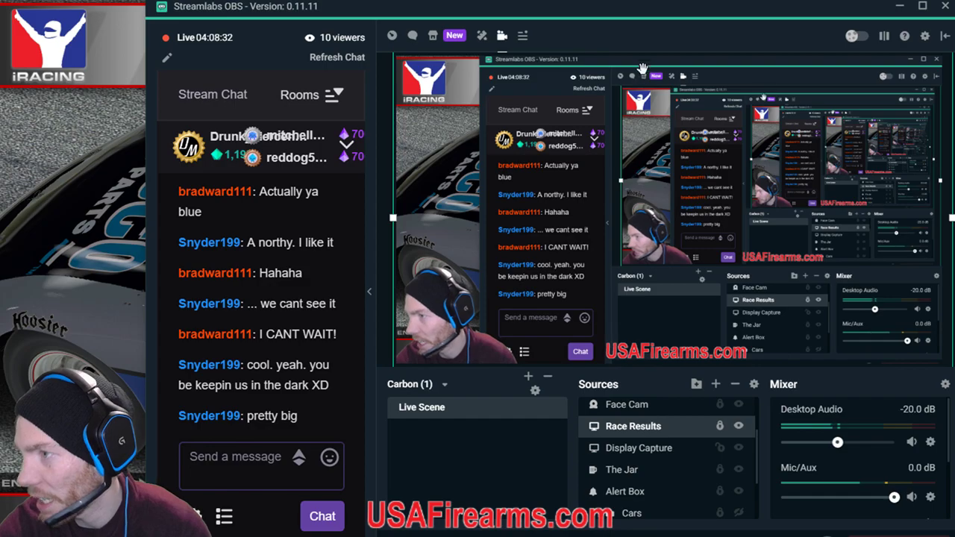
key(alt+Tab)
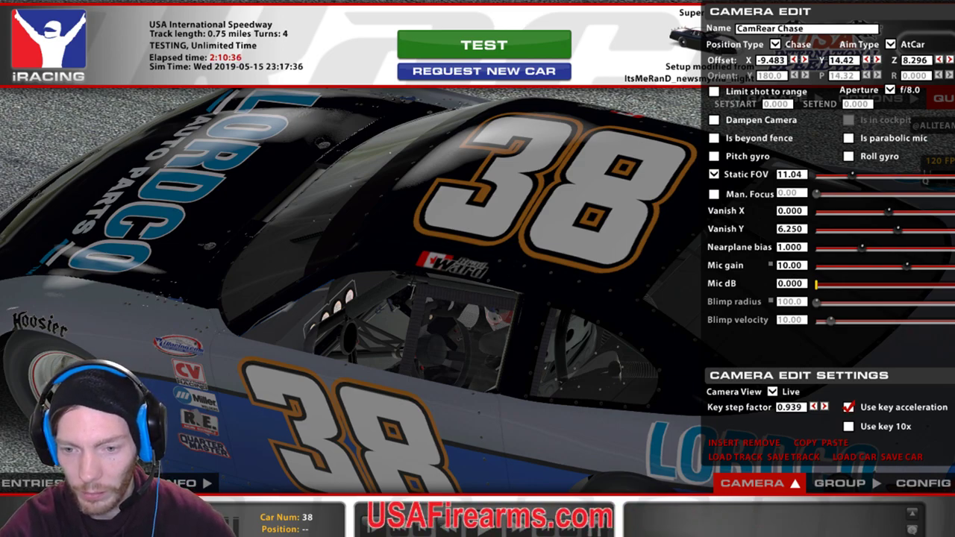
key(alt+Tab)
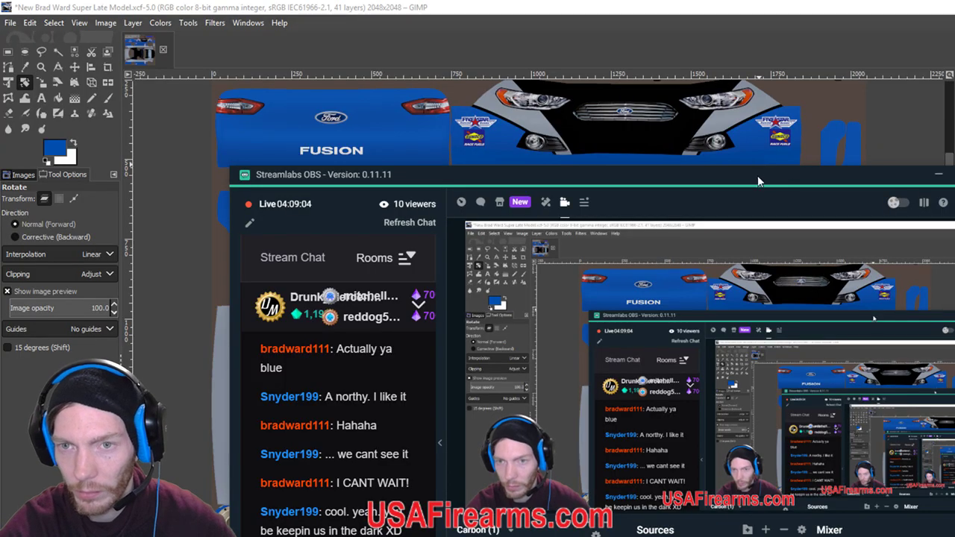
Bring the Racing Logos folder over the canvas and drop the ItsMeRanD image (not the White version) into GIMP.
key(alt+Tab)
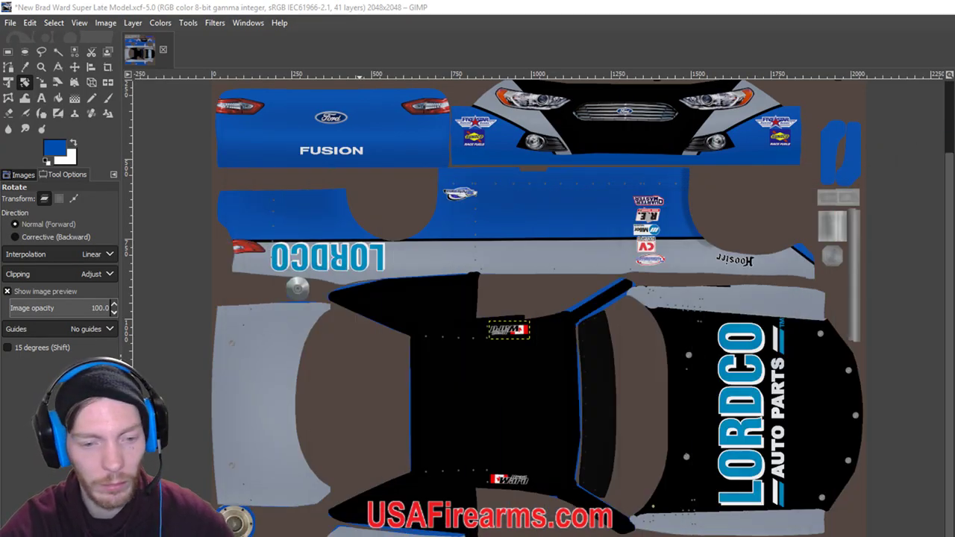
key(alt+Tab)
drag(934, 79, 645, 100)
scroll(834, 321, down, 5)
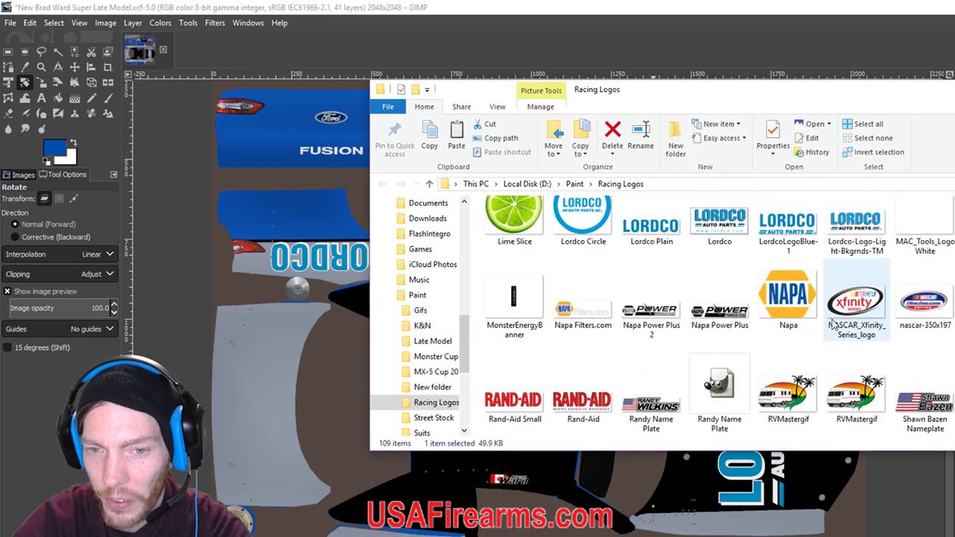
scroll(834, 321, up, 10)
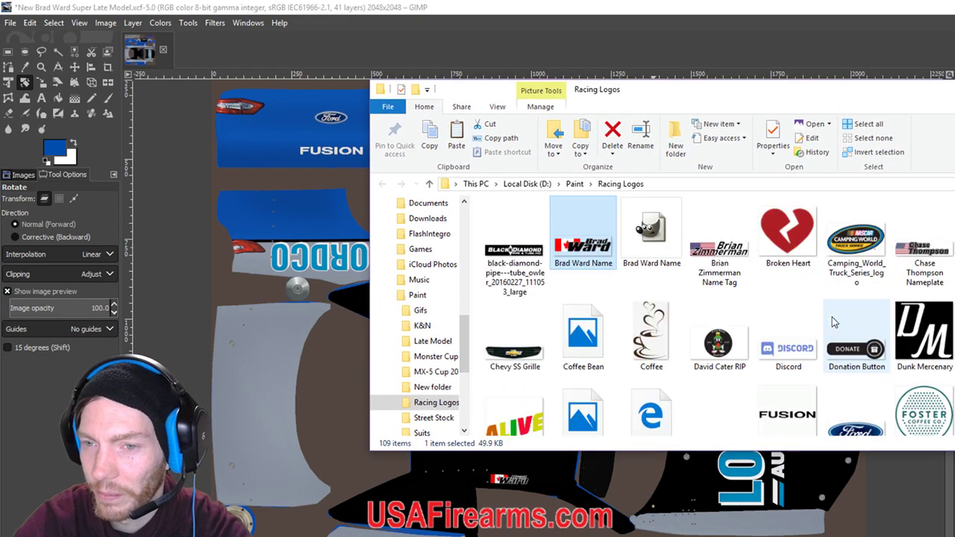
scroll(832, 317, down, 1)
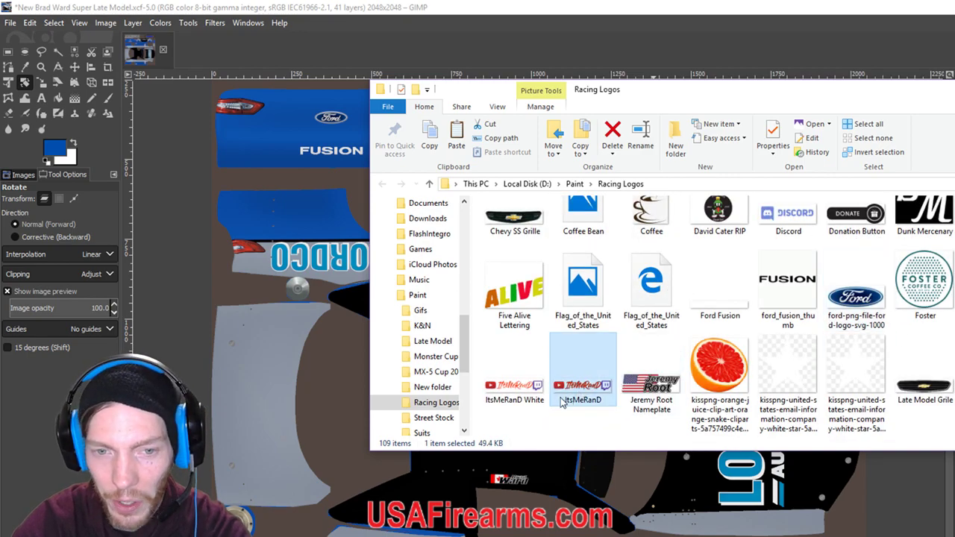
click(524, 393)
click(614, 398)
drag(602, 396, 355, 431)
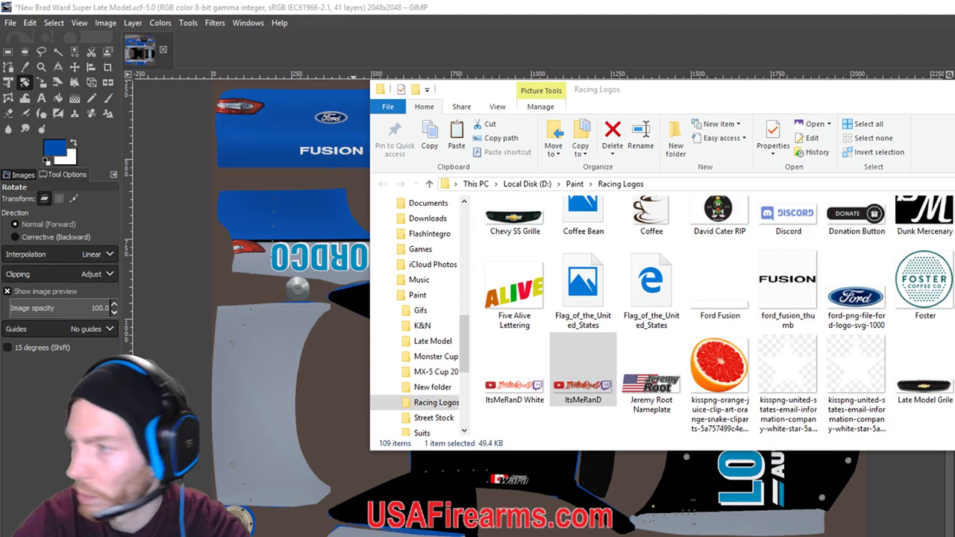
drag(585, 397, 302, 466)
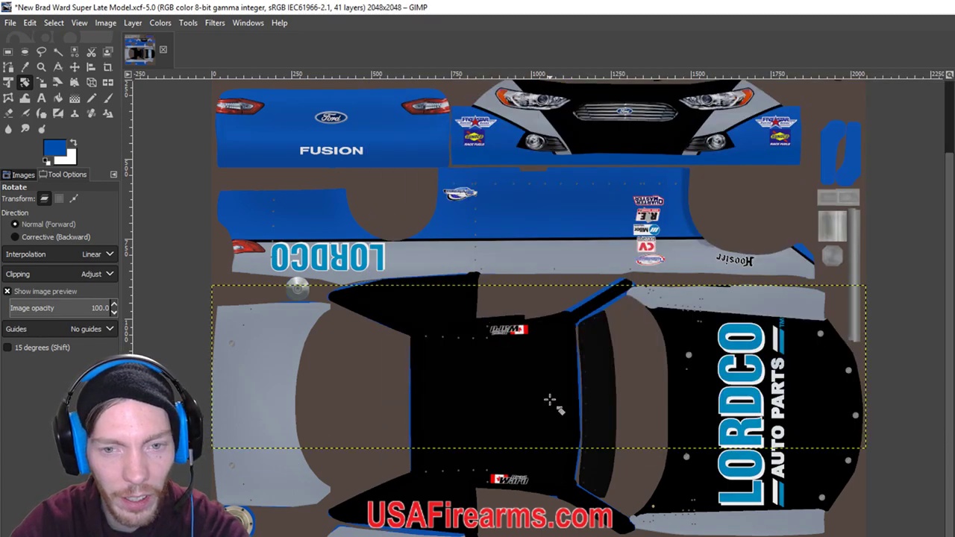
Shrink the ItsMeRanD logo layer to 515 by 129.
key(shift+s)
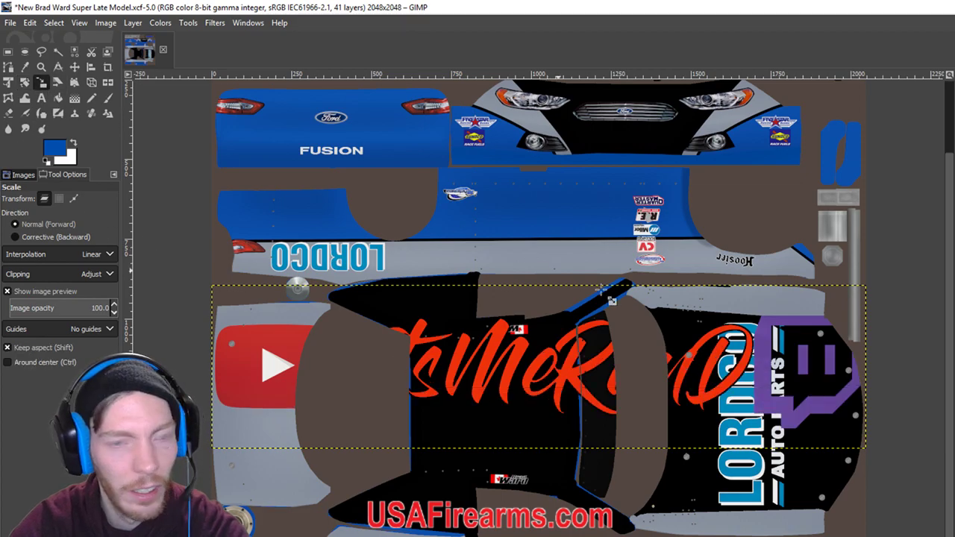
click(579, 279)
drag(878, 312, 426, 395)
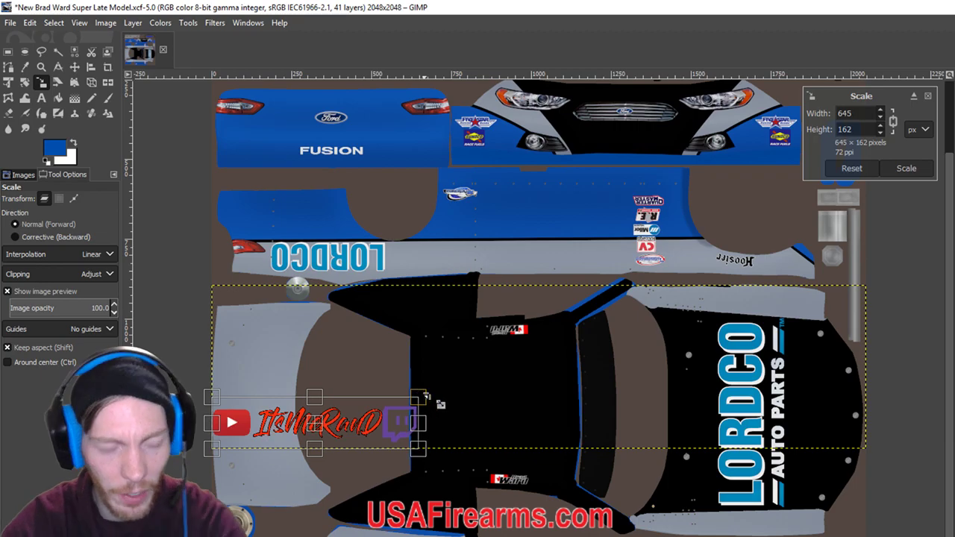
key(Return)
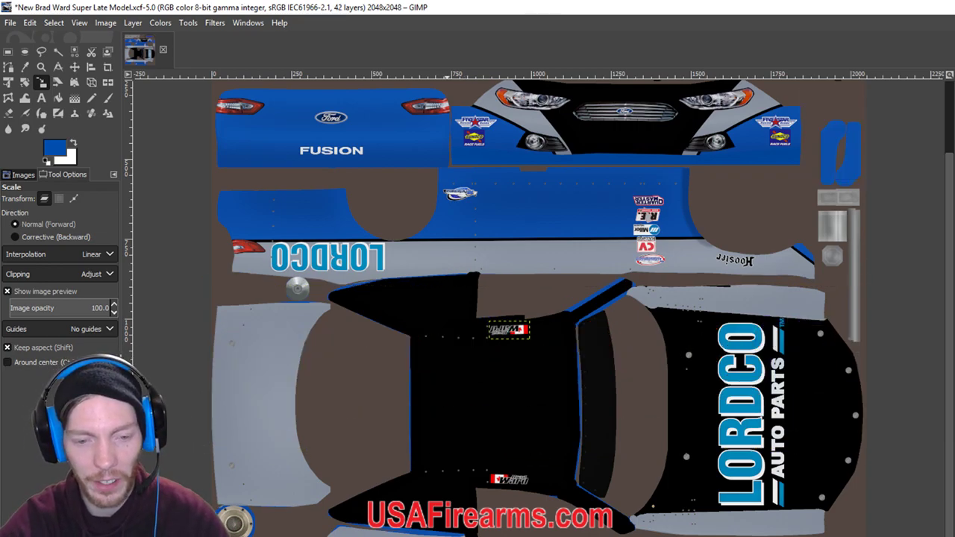
key(alt+Tab)
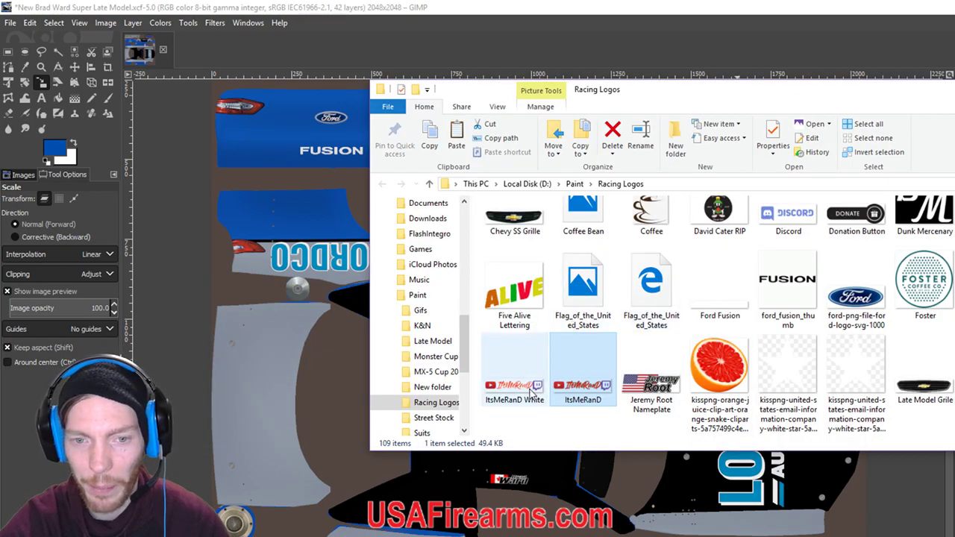
key(alt+Tab)
key(ctrl+z)
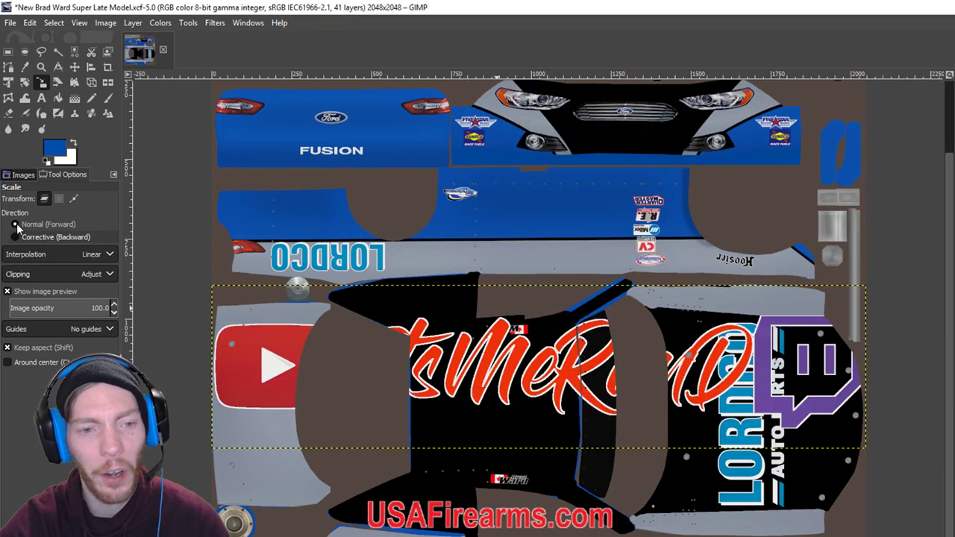
key(ctrl+y)
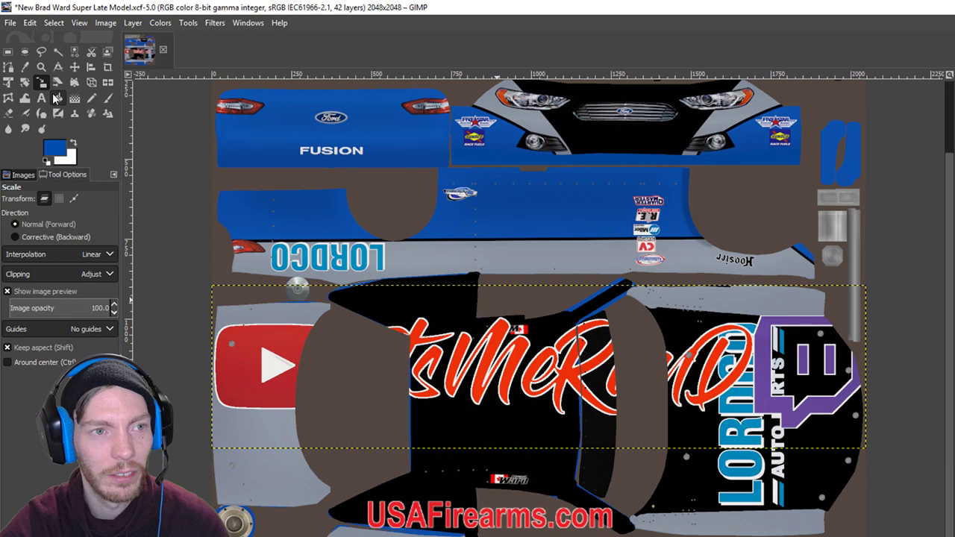
key(ctrl+y)
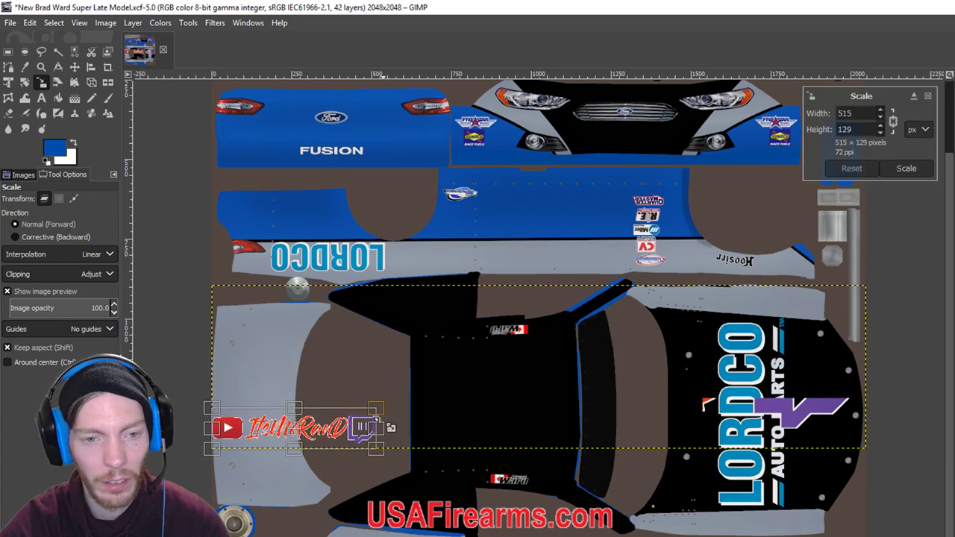
Rotate the logo 90° clockwise, shrink it to about 117x467, and place it on the grey left panel.
click(133, 22)
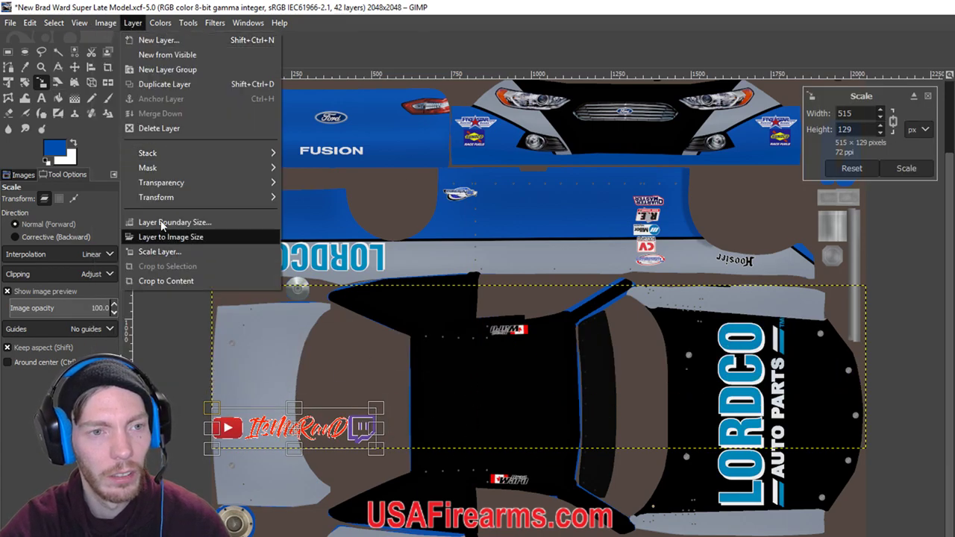
mouse_move(191, 199)
click(336, 237)
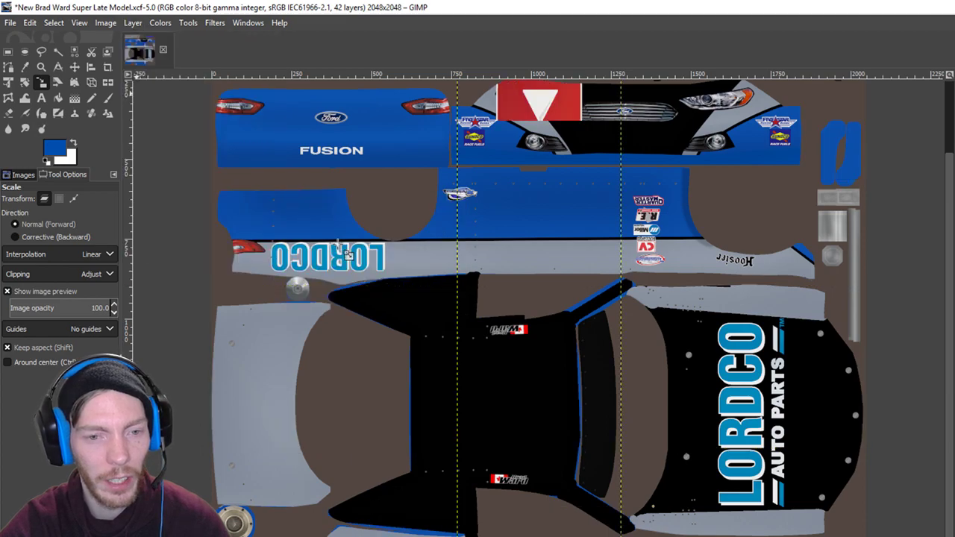
click(552, 341)
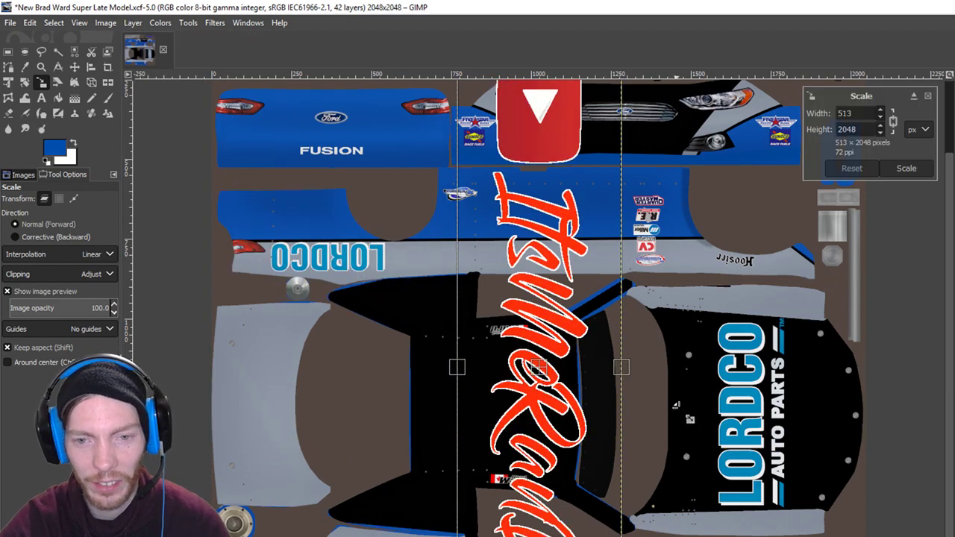
key(ctrl+y)
mouse_move(514, 382)
mouse_down()
mouse_move(498, 383)
mouse_move(506, 383)
mouse_up()
key(Return)
key(m)
drag(466, 377, 278, 403)
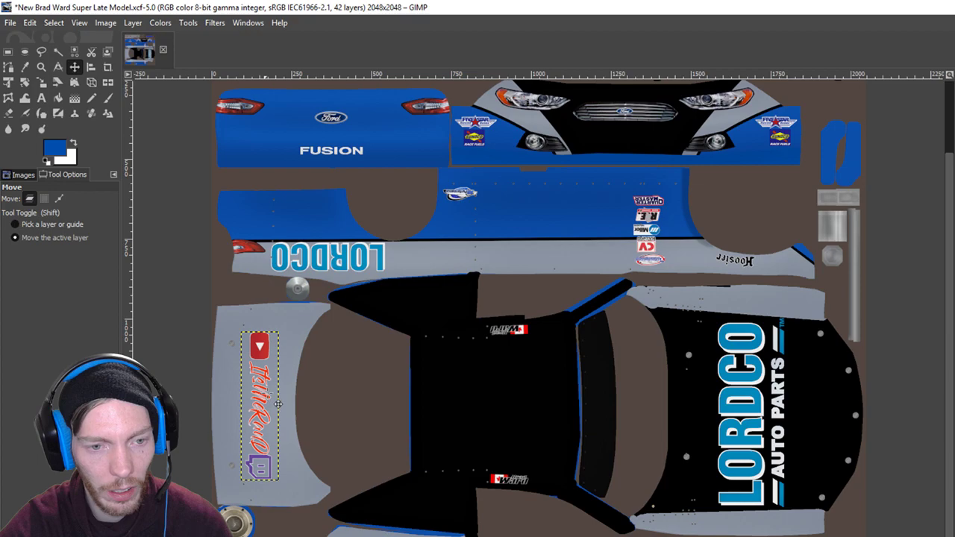
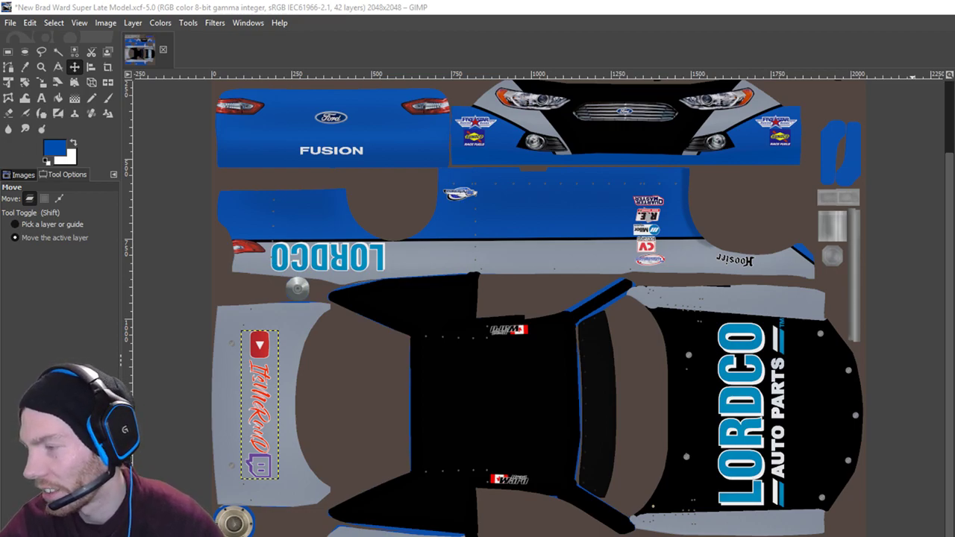
Glance at the Racing Logos folder, return to GIMP's Layer menu, then switch to Streamlabs OBS.
key(alt+Tab)
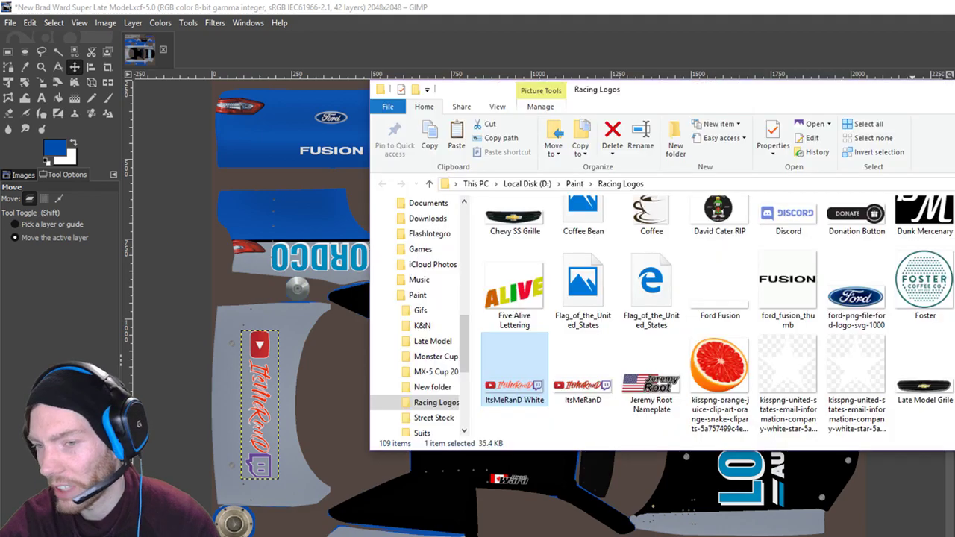
click(831, 6)
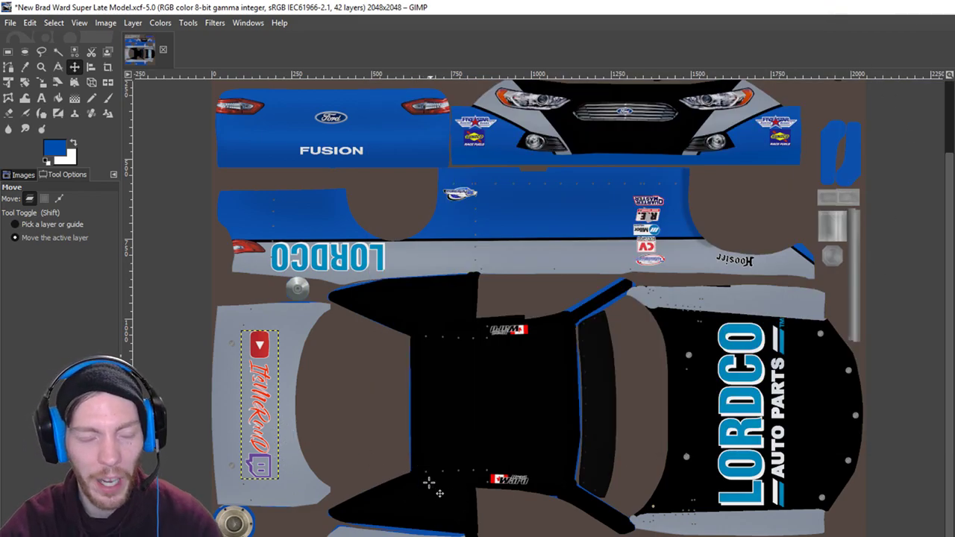
click(132, 23)
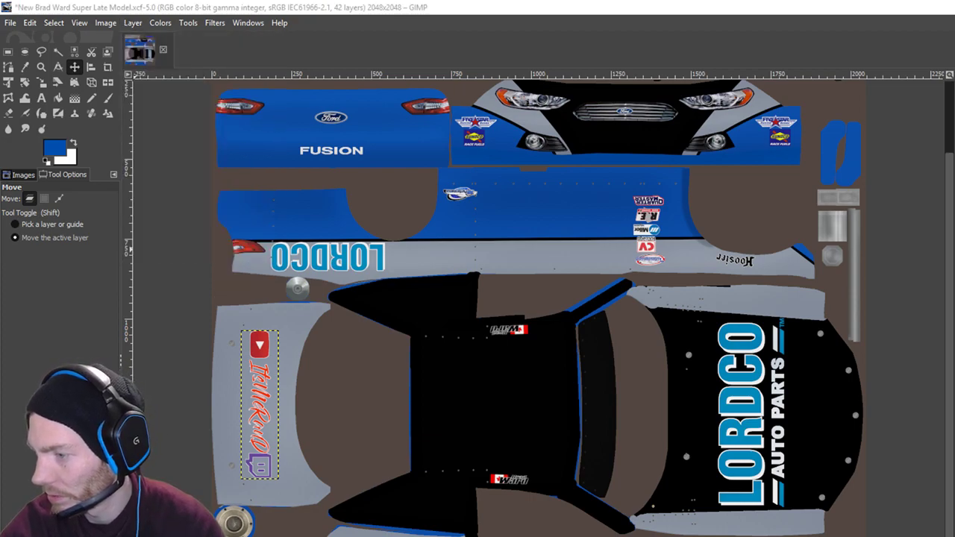
key(alt+Tab)
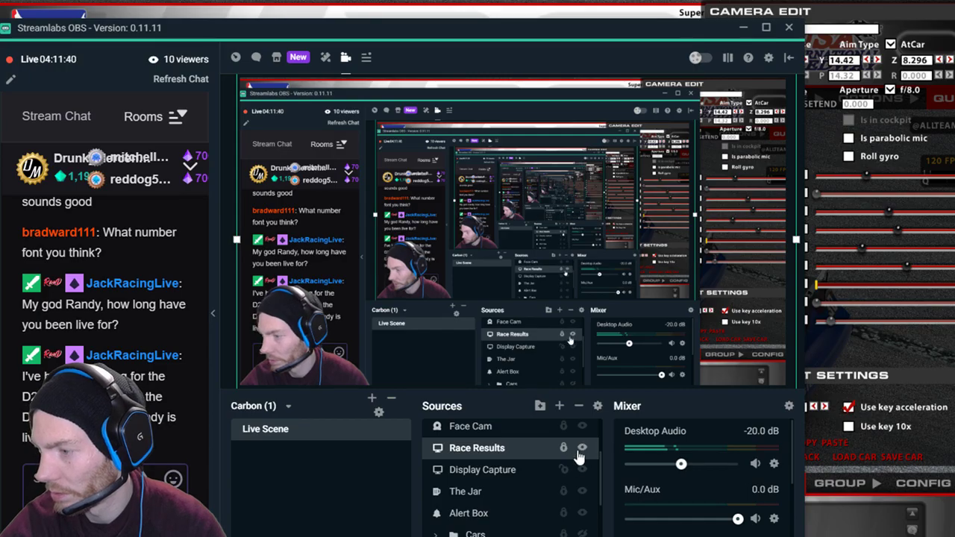
Bring Streamlabs OBS forward to check the stream chat and Live Scene sources.
key(alt+Tab)
key(alt+Tab)
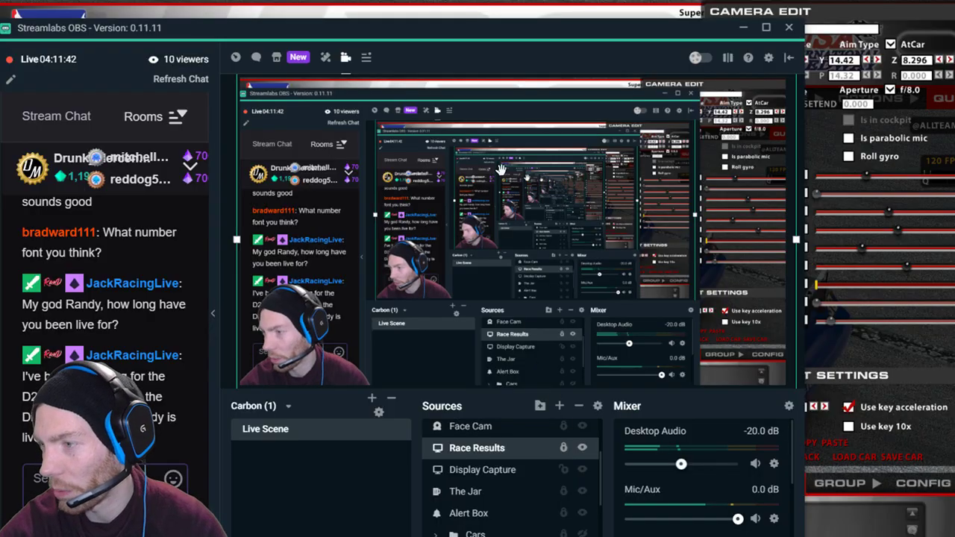
key(alt+Tab)
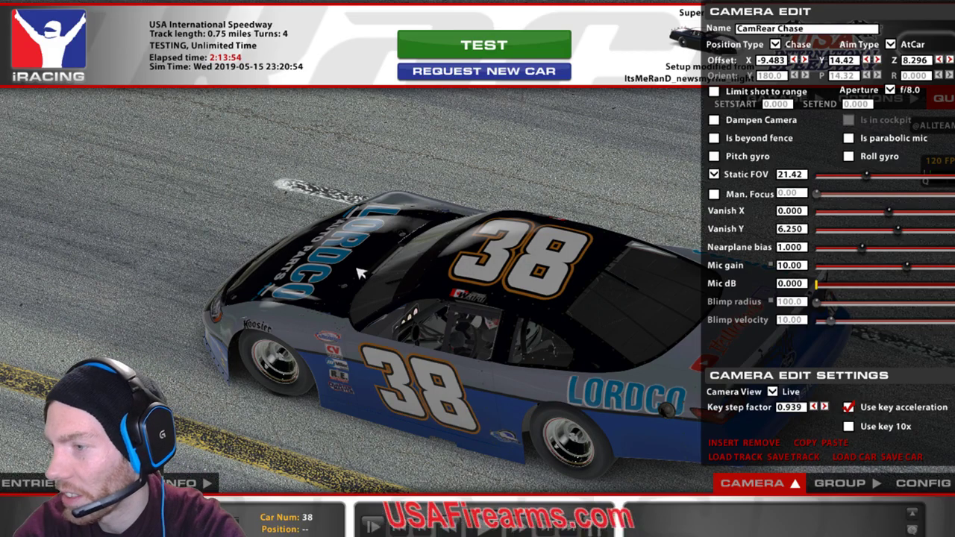
Move the chase camera low to the #38 car's front quarter (X 14.55, Y 9.131, Z 5.491).
mouse_move(538, 135)
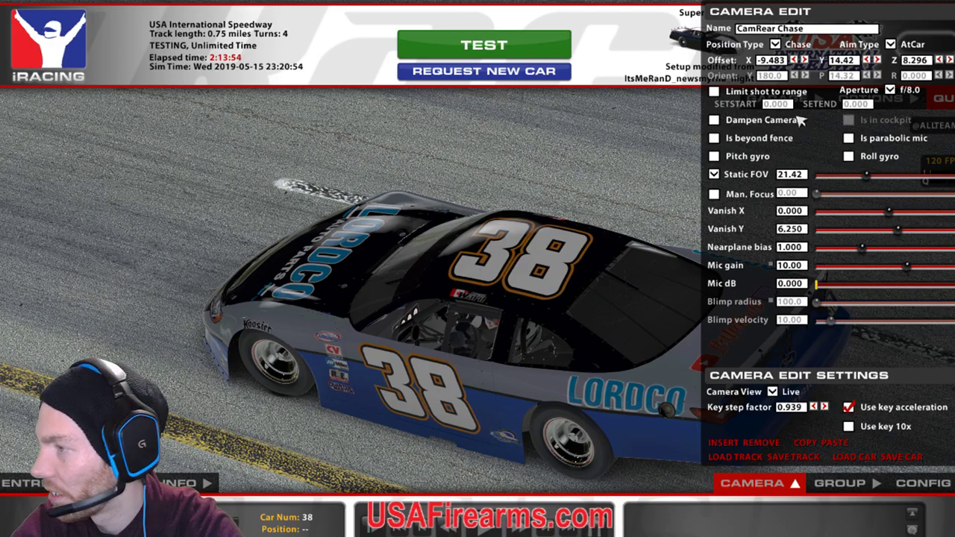
click(877, 59)
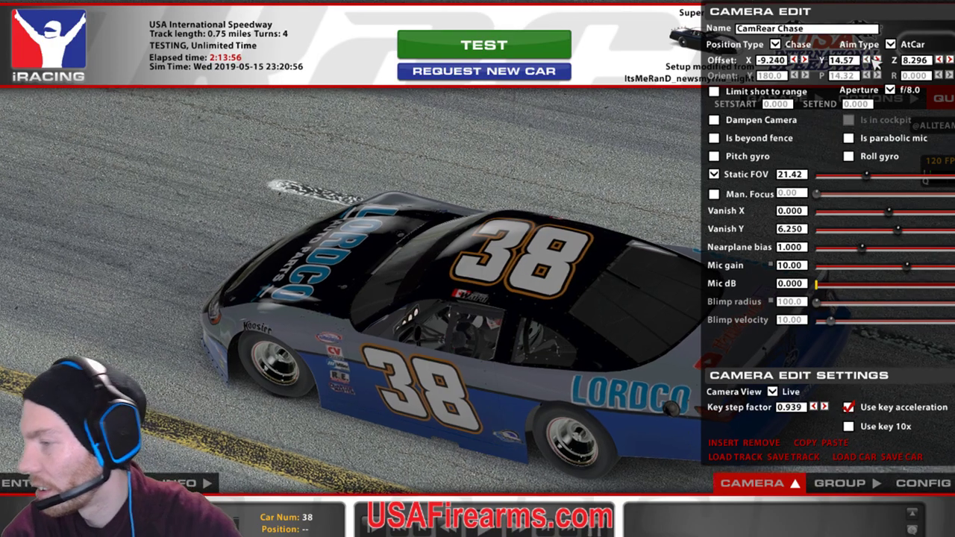
click(876, 60)
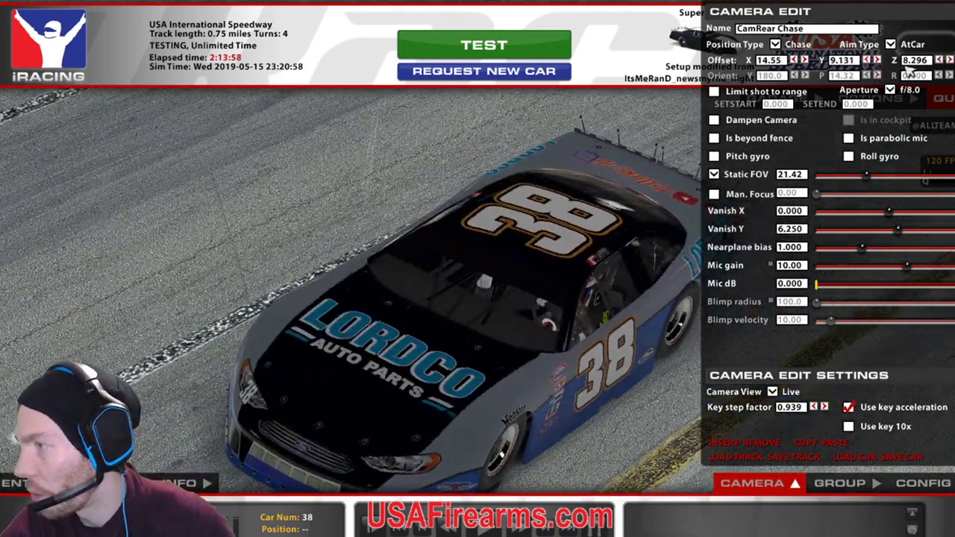
click(939, 60)
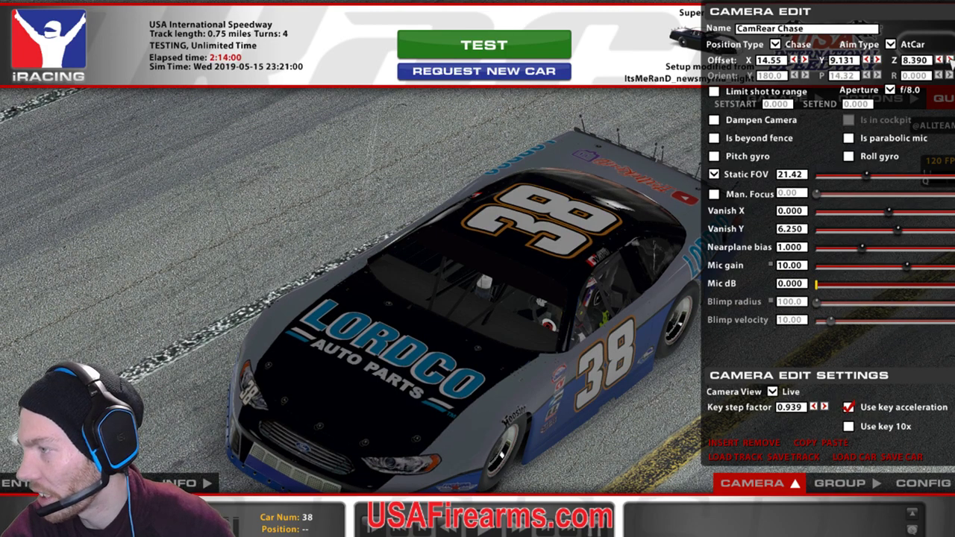
click(942, 59)
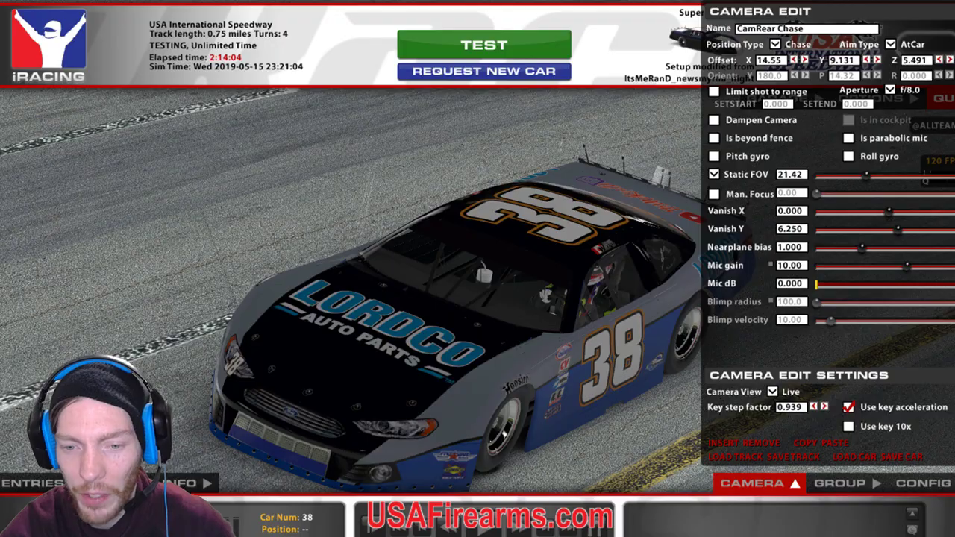
key(alt+Tab)
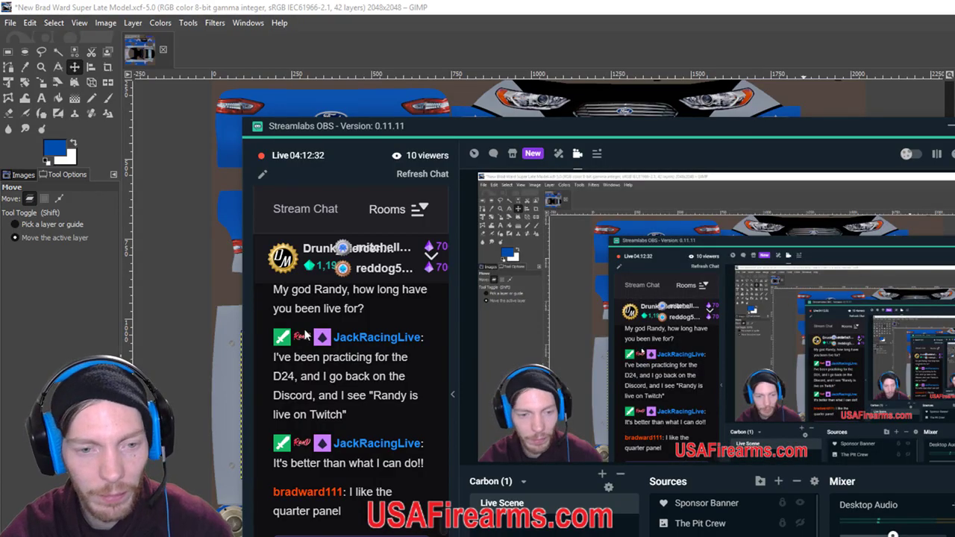
Bring GIMP forward, then switch to Discord's photo of the real #74 LORDCO car.
click(282, 7)
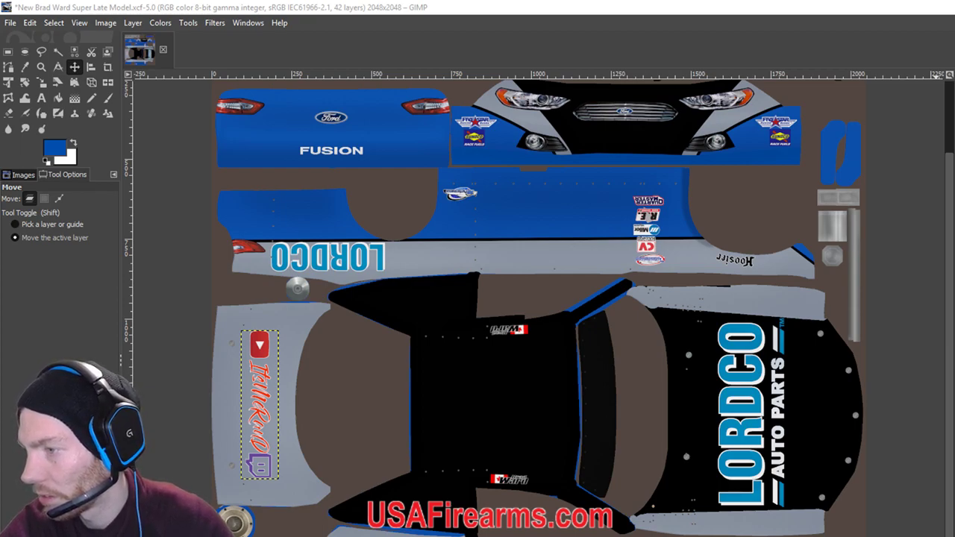
key(alt+Tab)
Reposition and study Discord's photo of the real LORDCO car, then minimize Discord.
drag(475, 88, 497, 147)
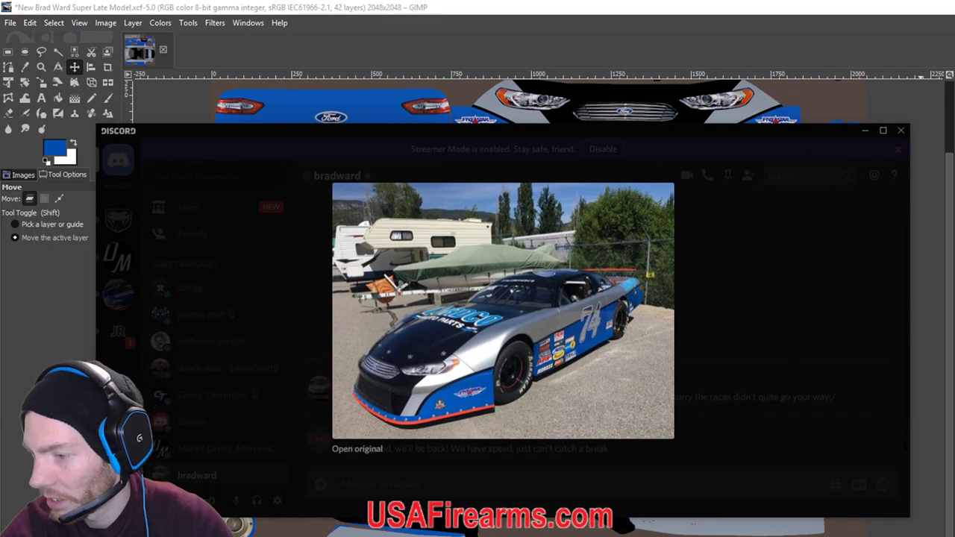
key(alt+Tab)
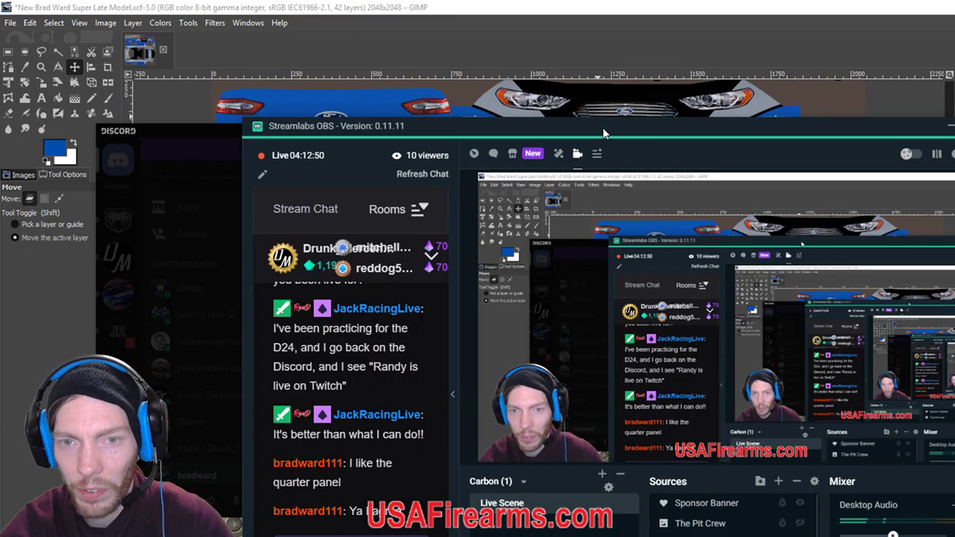
key(alt+Tab)
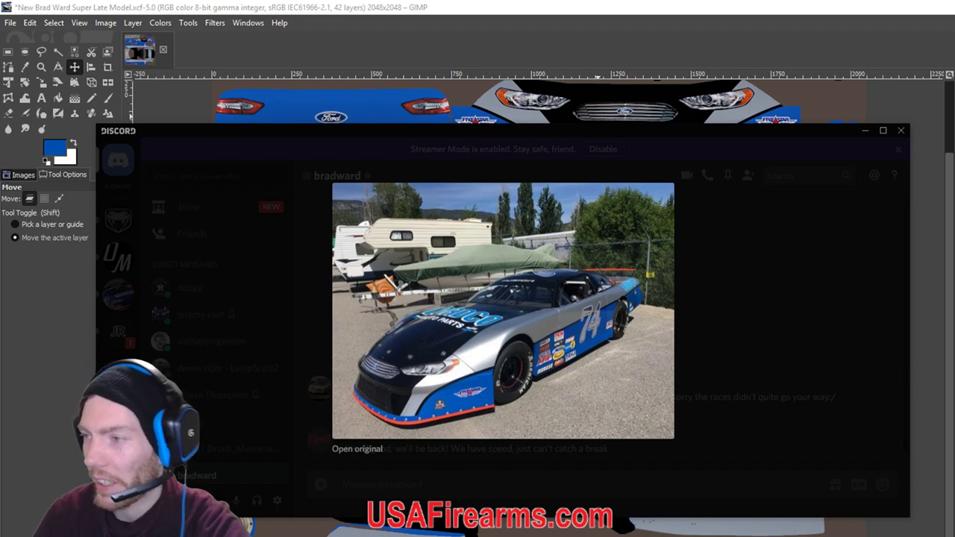
click(865, 130)
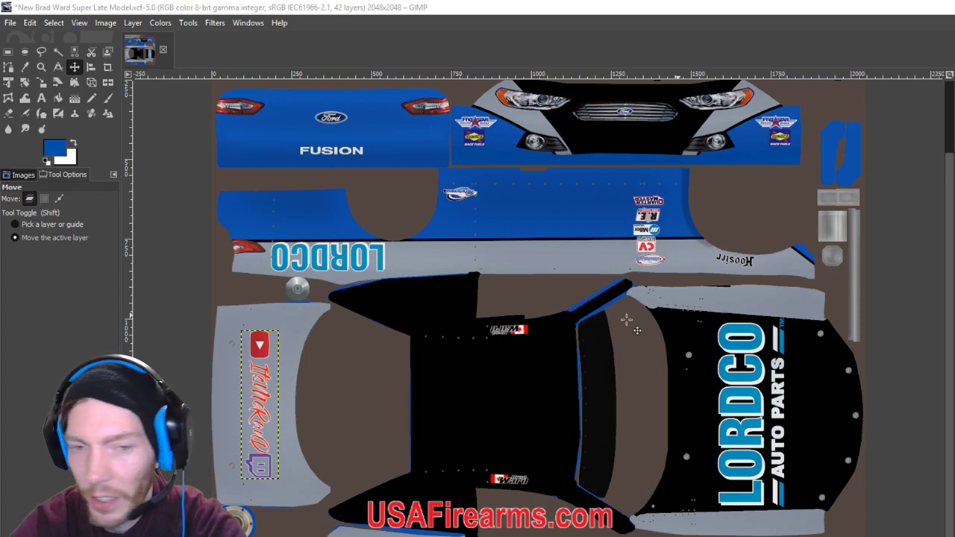
Rotate the ItsMeRanD logo layer 90° counter-clockwise so it runs horizontally.
click(132, 22)
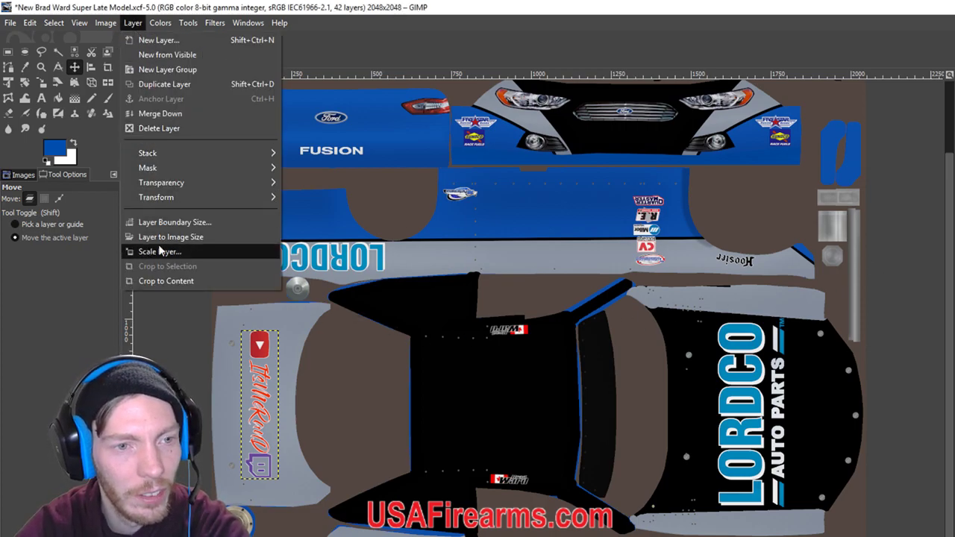
mouse_move(176, 197)
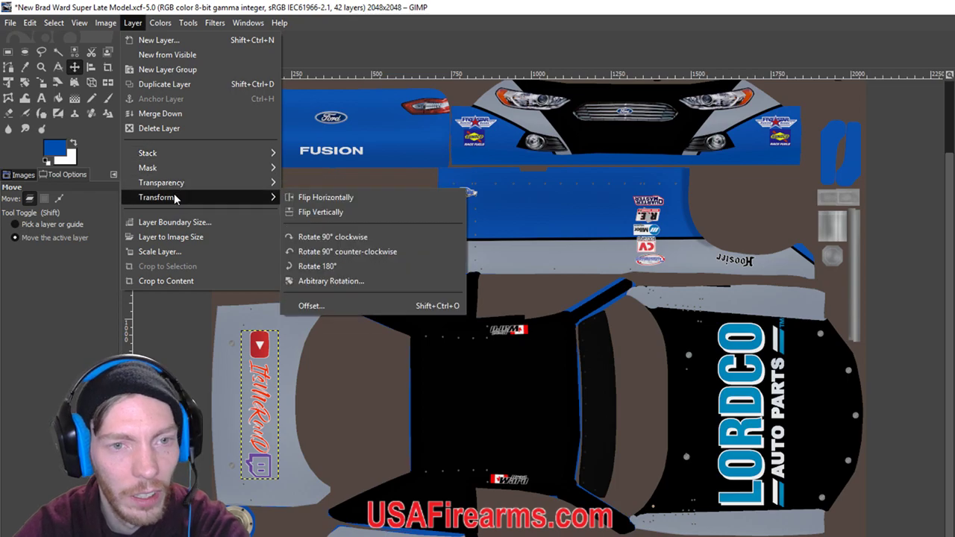
click(345, 252)
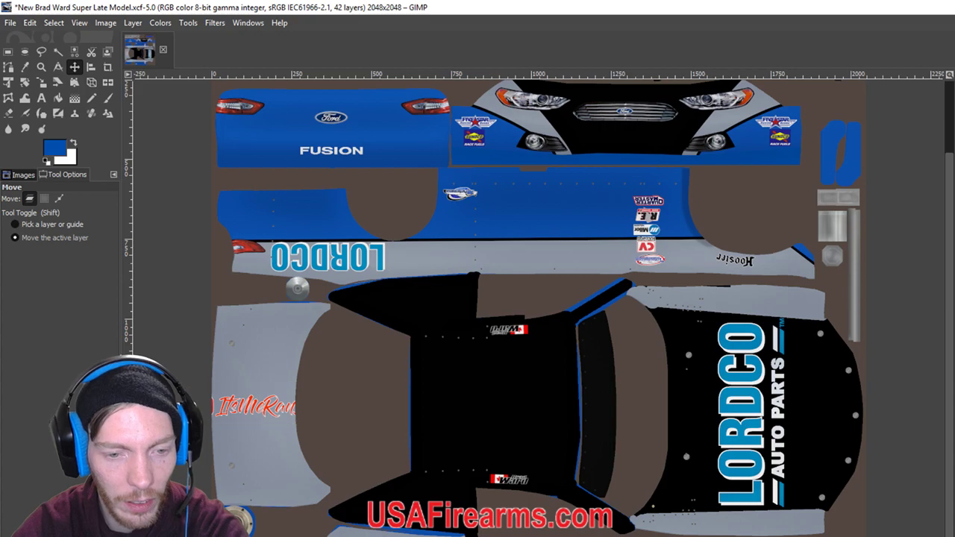
Scale the logo to 90 px high (358 × 90) and nudge it slightly left.
click(42, 83)
click(656, 318)
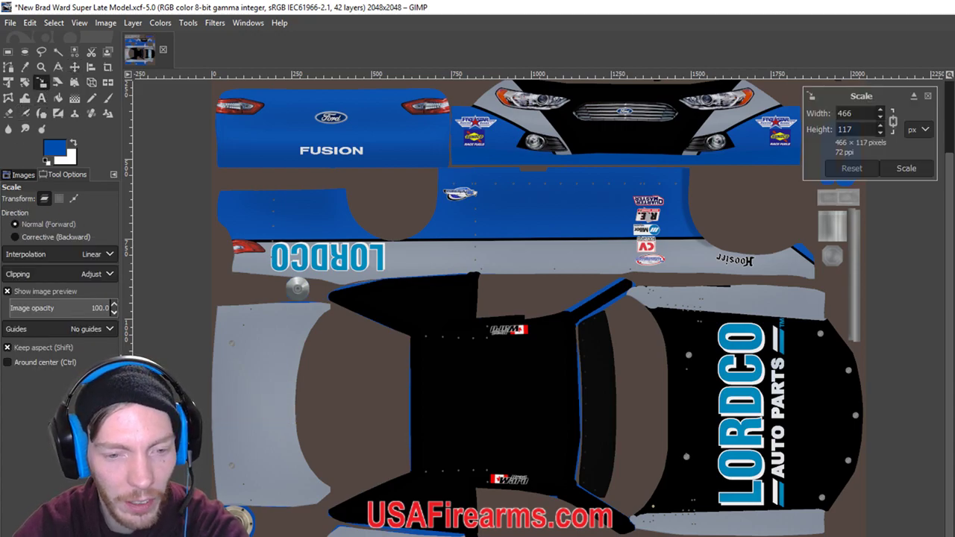
key(BackSpace)
key(BackSpace)
key(BackSpace)
text(90)
key(Return)
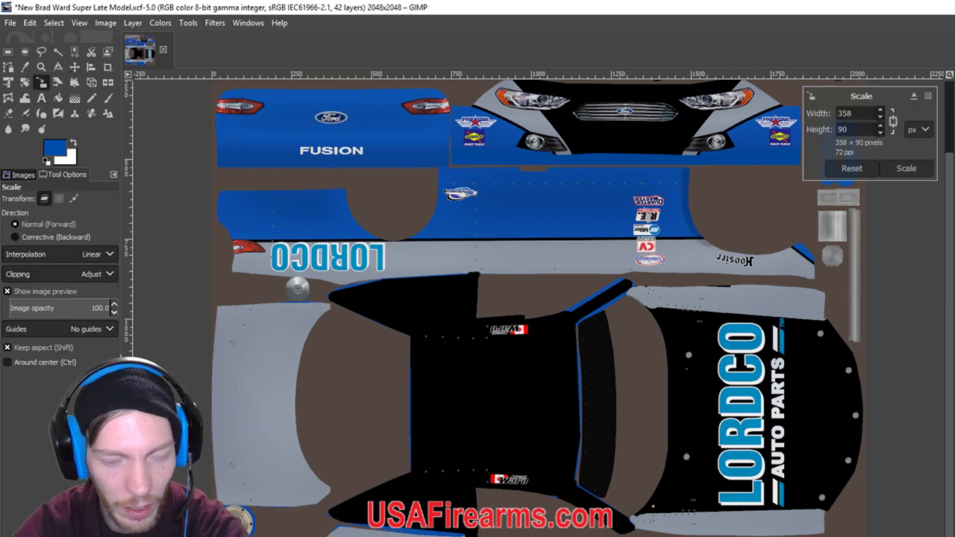
click(74, 66)
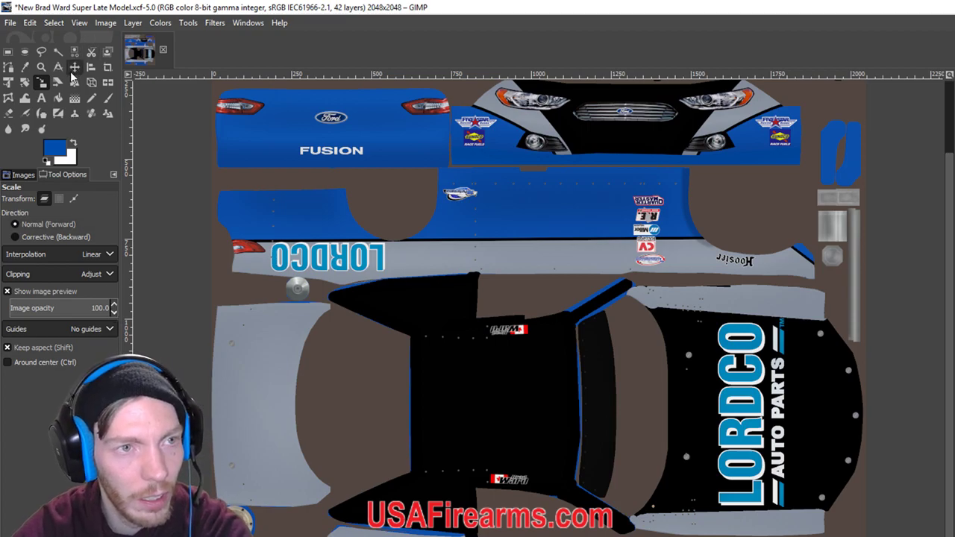
key(shift+Left)
key(shift+Left)
key(shift+Left)
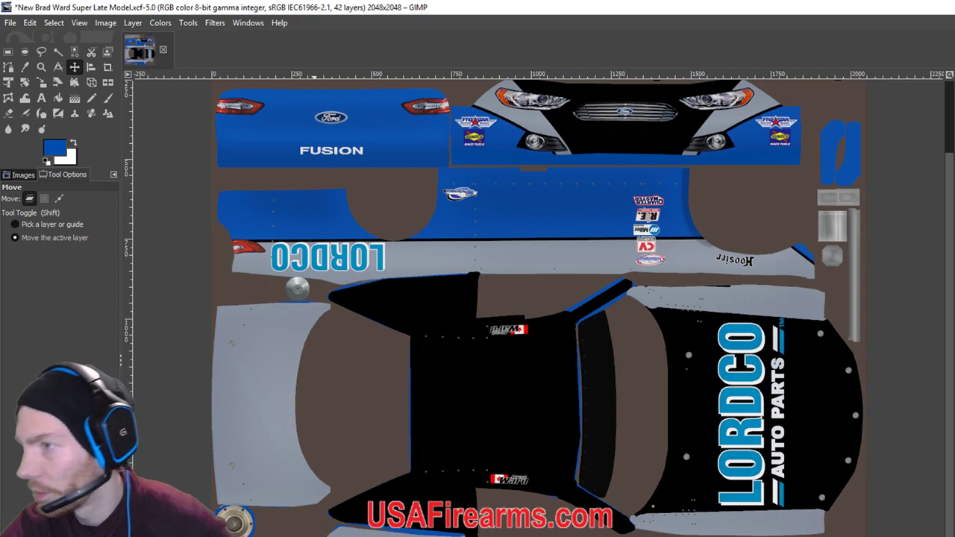
Reload textures in iRacing to view the logo on the rear bumper, then hide OBS's Chat Box.
key(alt+Tab)
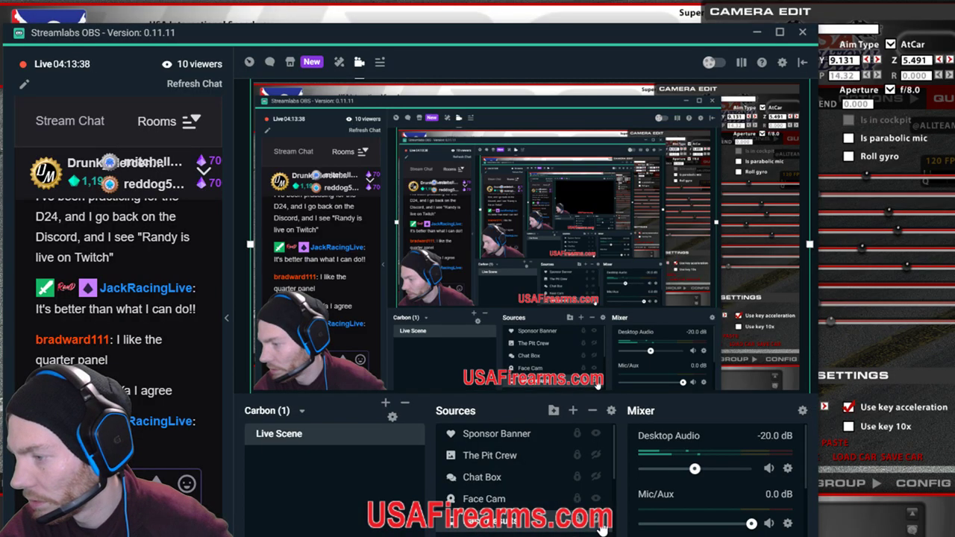
key(alt+Tab)
key(ctrl+r)
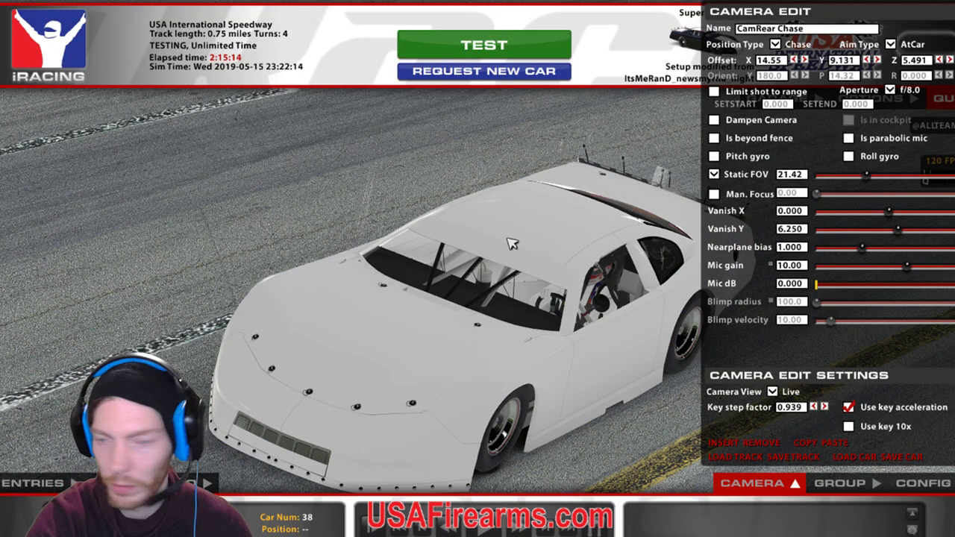
drag(869, 62, 879, 64)
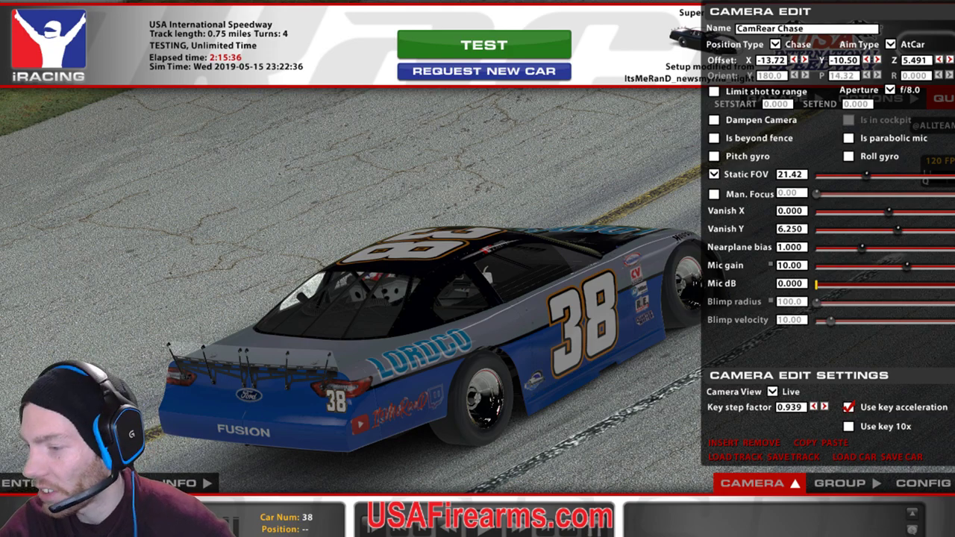
key(alt+Tab)
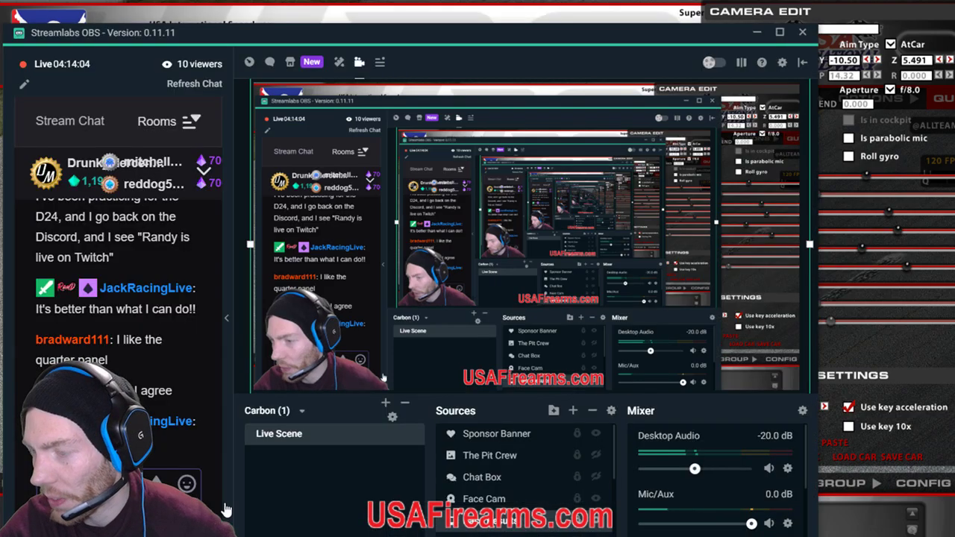
click(596, 478)
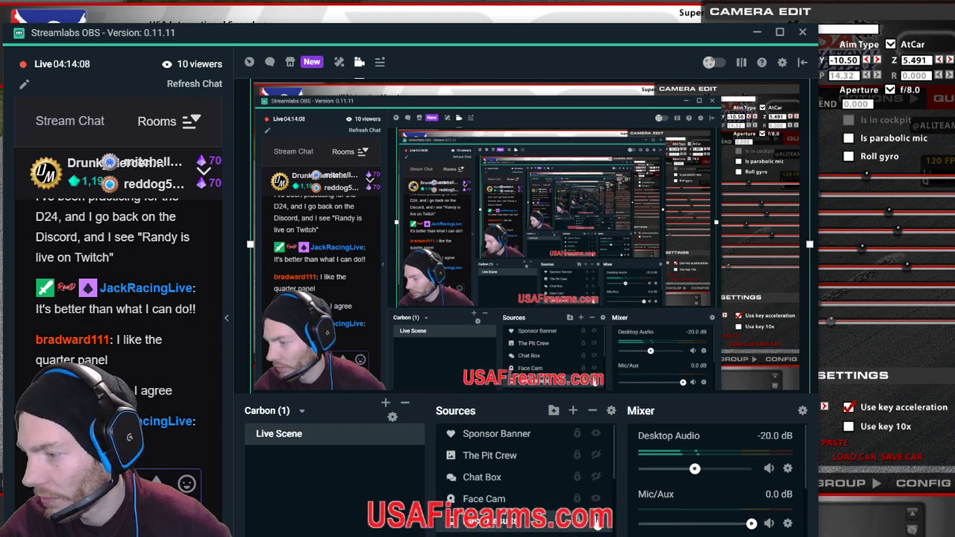
Save the livery over its existing XCF file in the Super Late Model folder.
key(alt+Tab)
scroll(597, 424, up, 3)
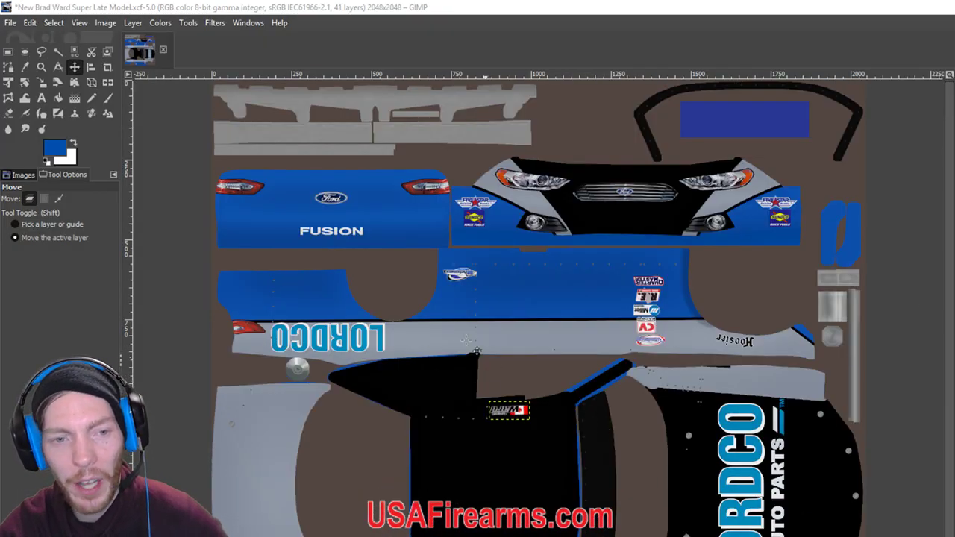
click(12, 24)
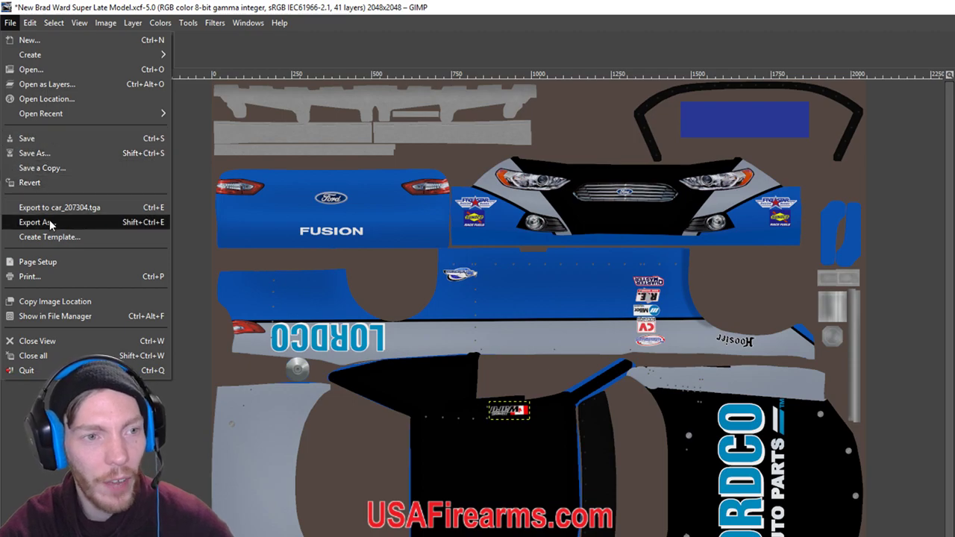
click(36, 154)
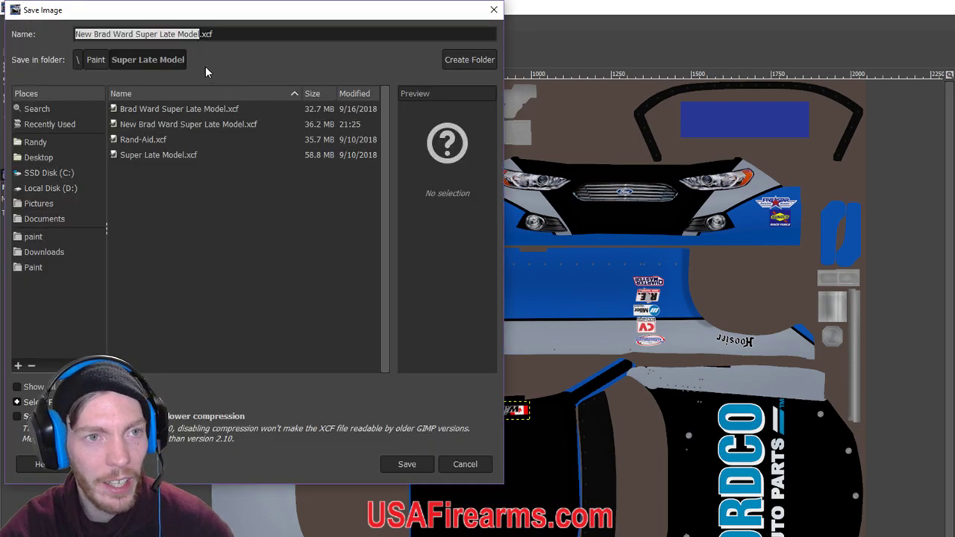
click(407, 464)
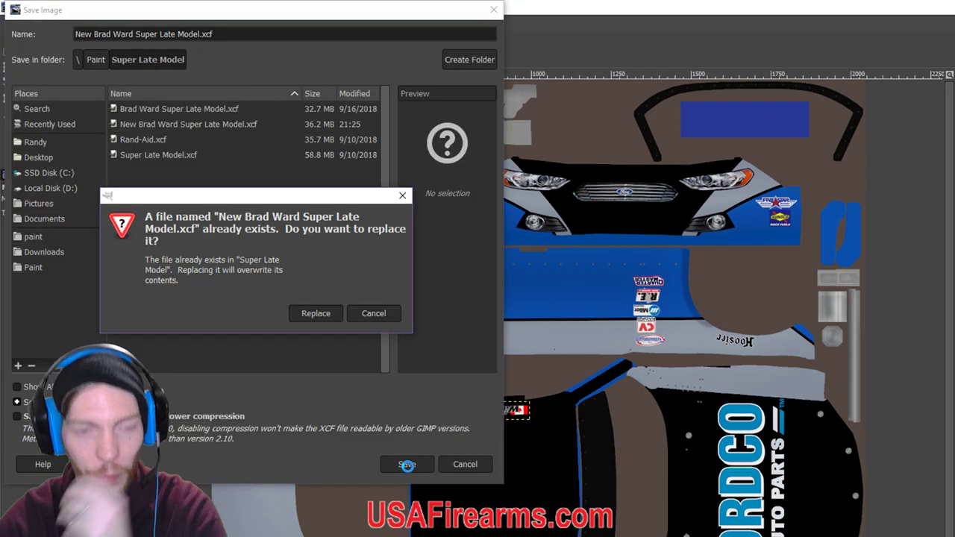
click(309, 321)
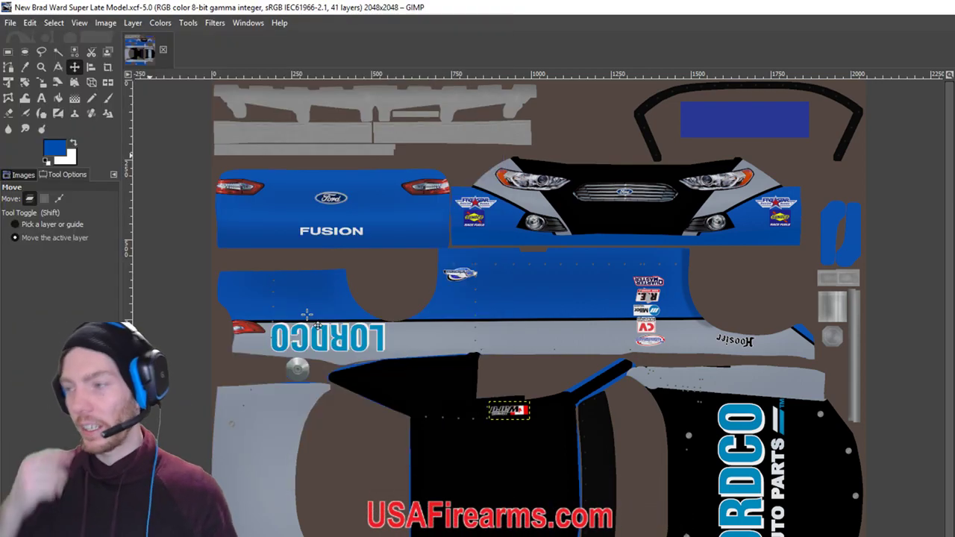
click(10, 22)
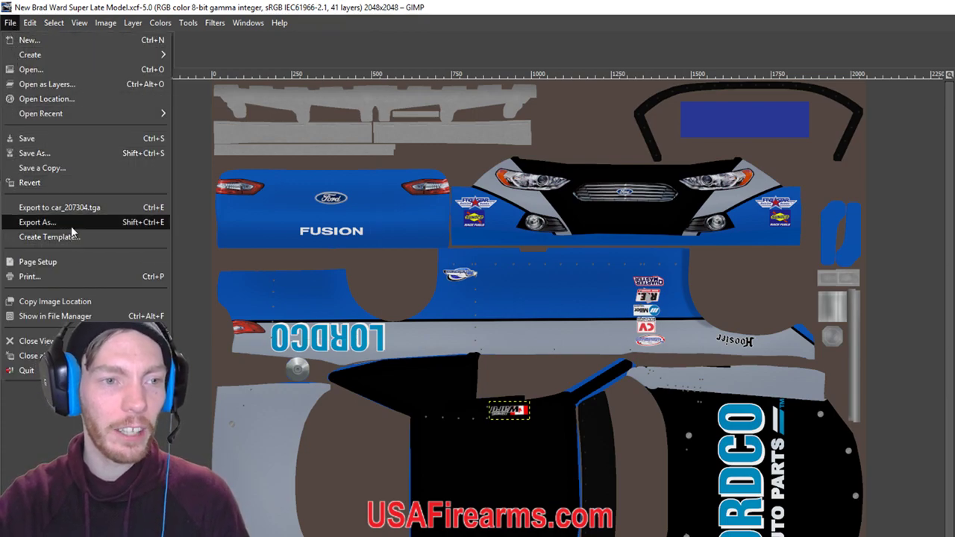
Export an RLE-compressed TGA named with the driver's name plus 'SLM 2019' into Paint > Super Late Model.
click(70, 223)
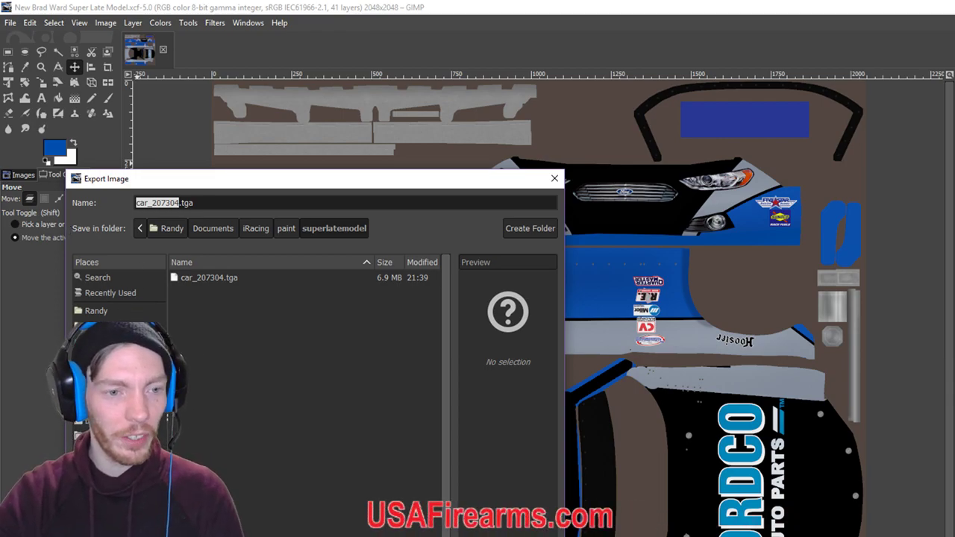
click(101, 435)
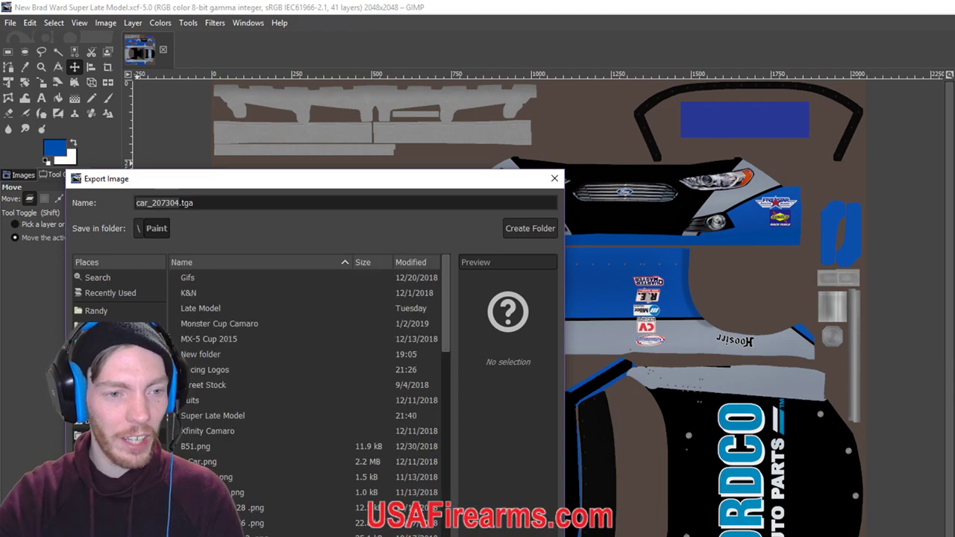
click(215, 416)
double_click(215, 415)
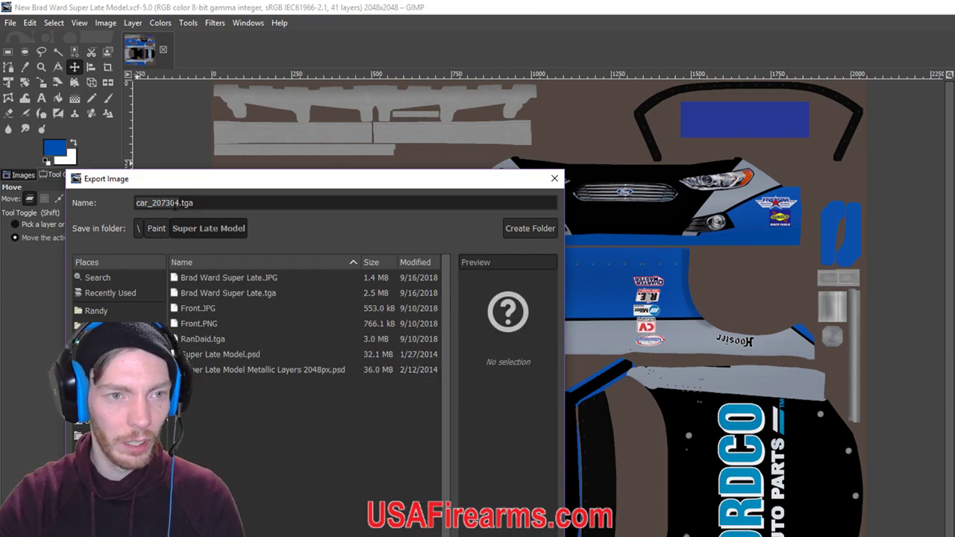
key(BackSpace)
key(BackSpace)
key(BackSpace)
key(BackSpace)
key(BackSpace)
key(BackSpace)
key(BackSpace)
key(BackSpace)
key(BackSpace)
key(BackSpace)
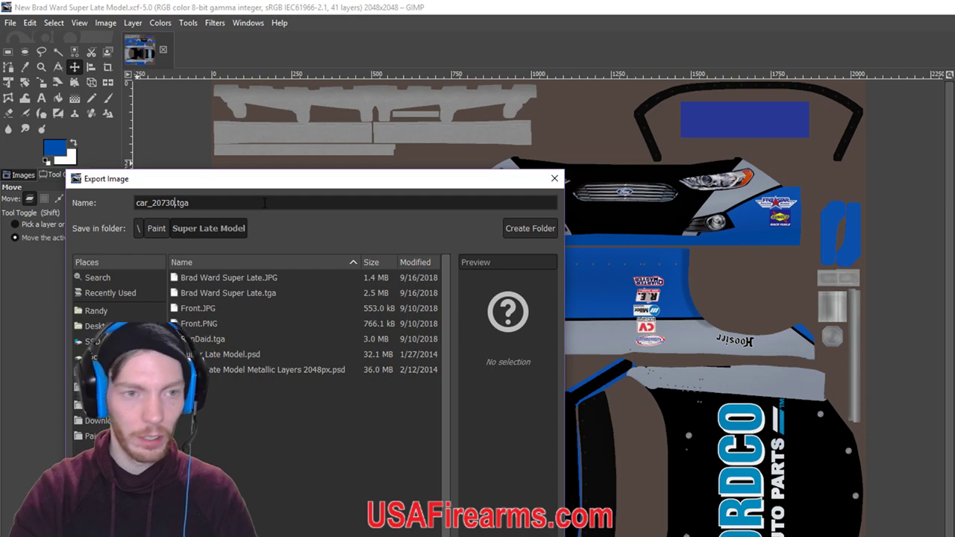
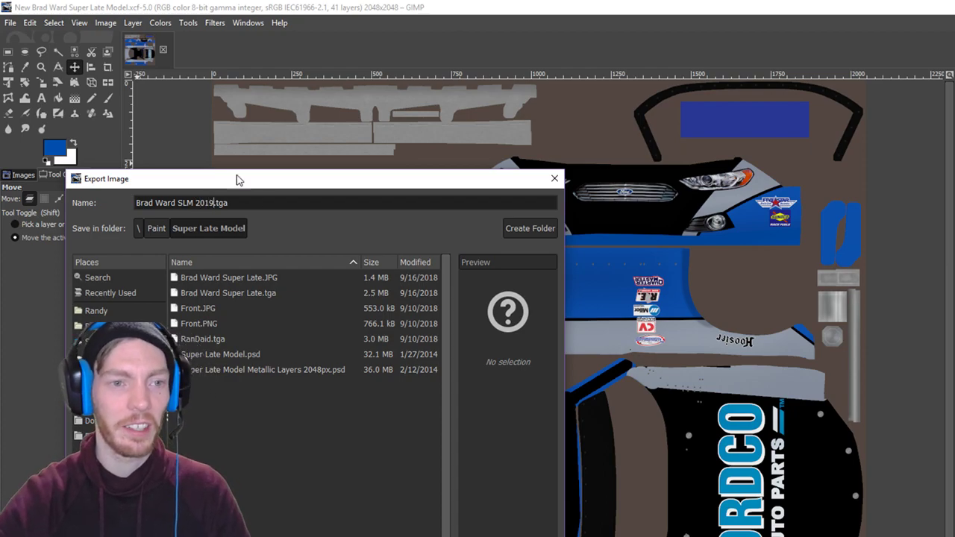
text(19)
key(Return)
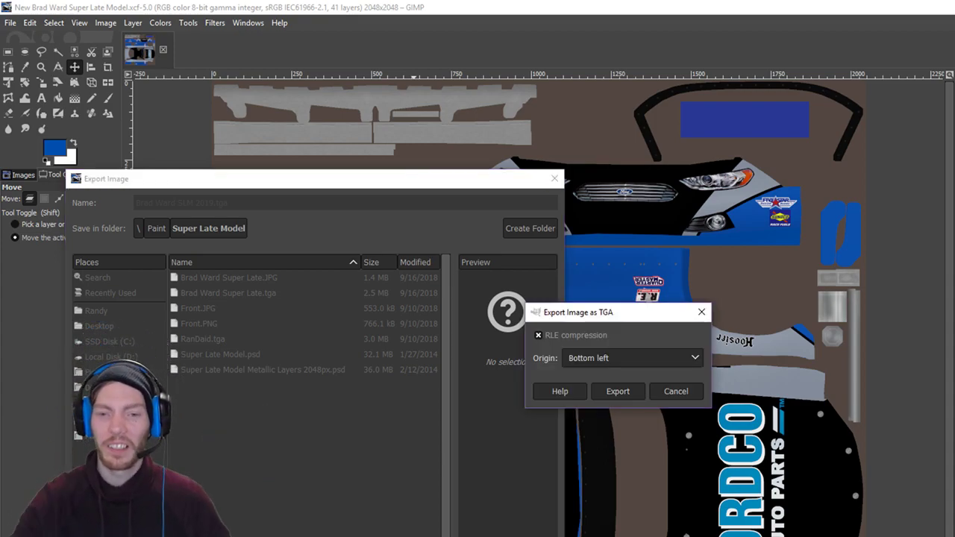
click(617, 392)
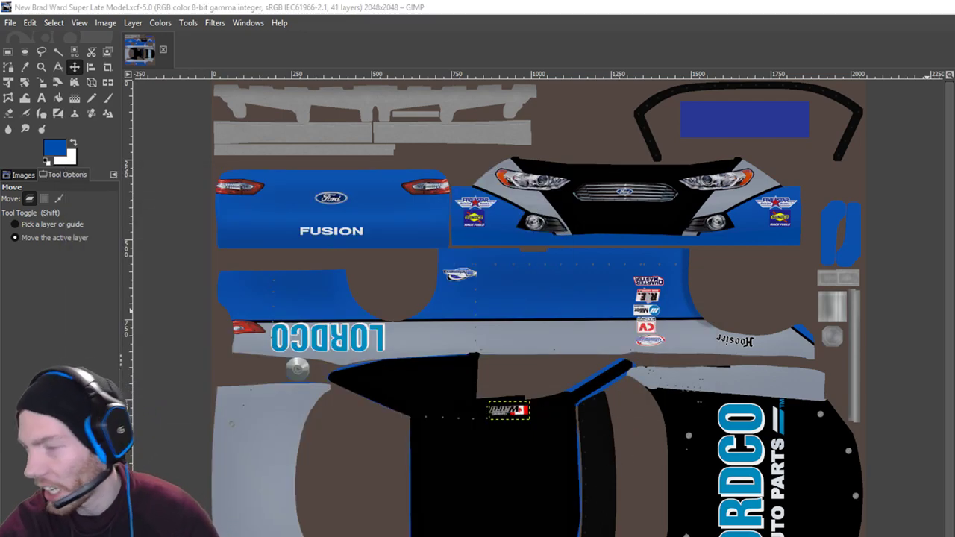
Export the livery as RLE TGA over the member-numbered car file in iRacing's superlatemodel paint folder.
click(10, 22)
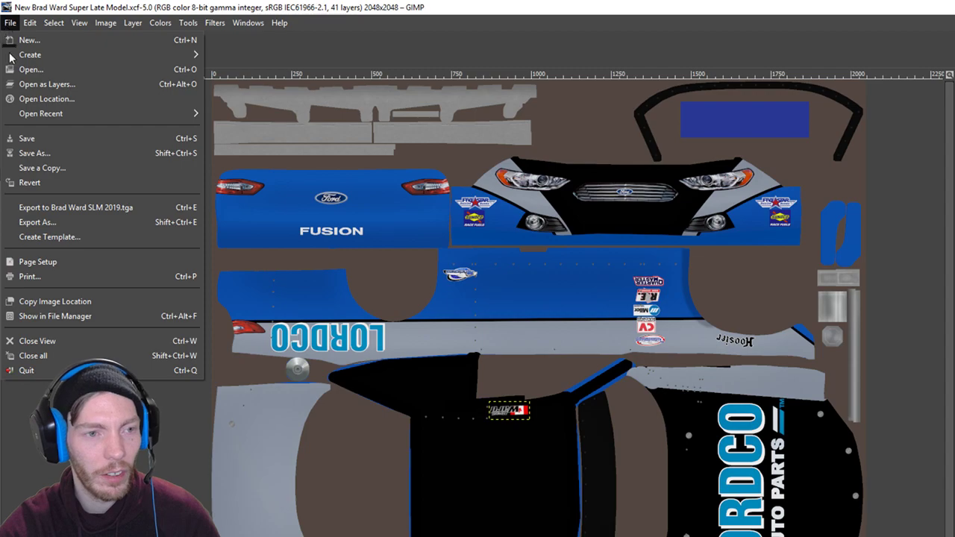
click(41, 222)
click(112, 387)
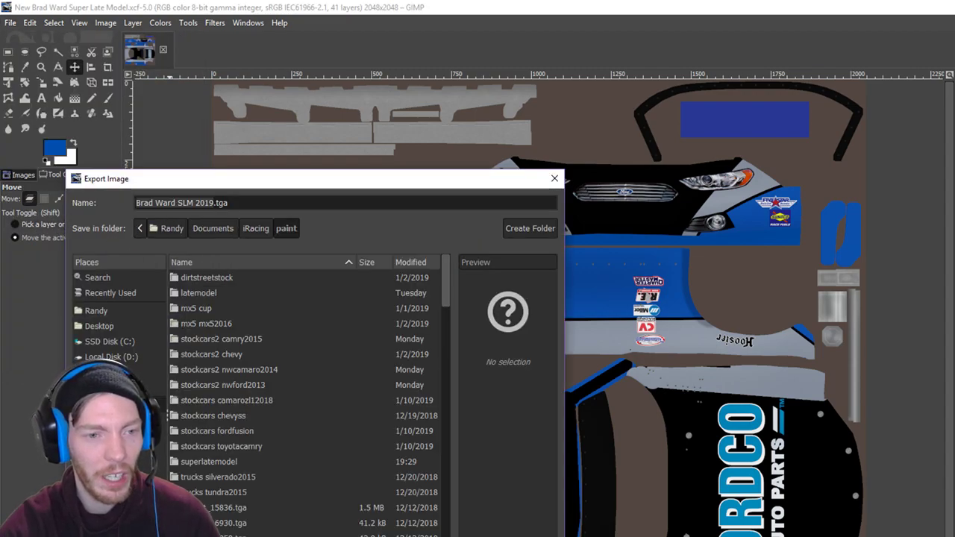
click(221, 460)
double_click(221, 460)
click(204, 277)
double_click(205, 277)
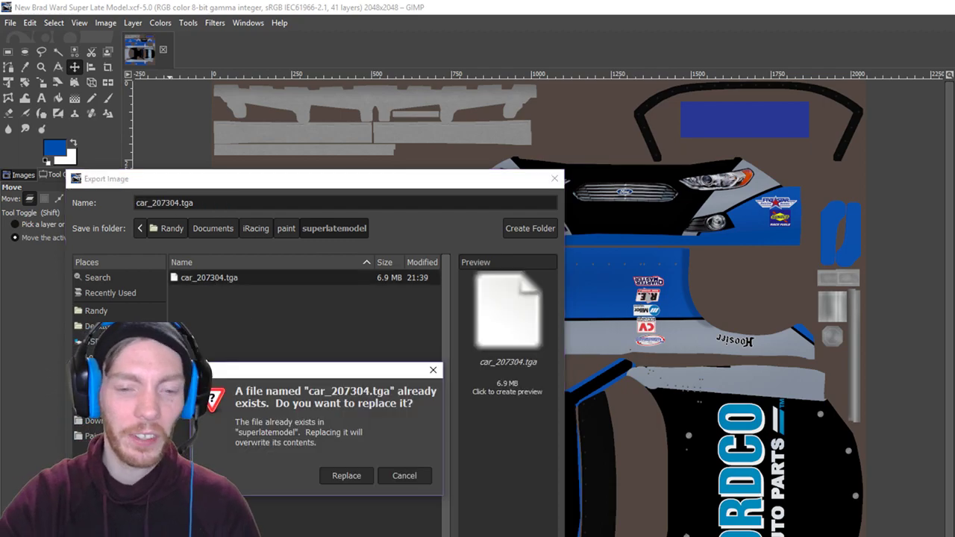
click(340, 475)
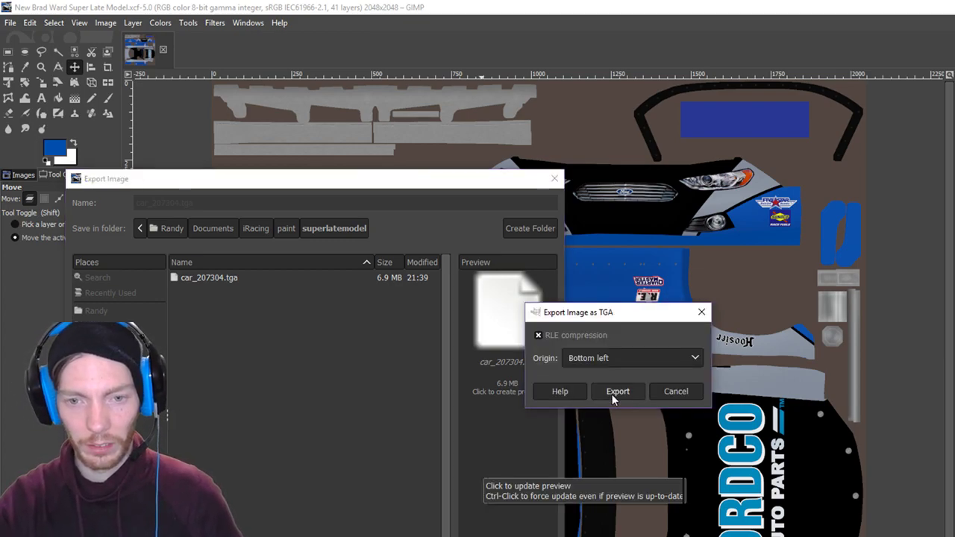
click(618, 391)
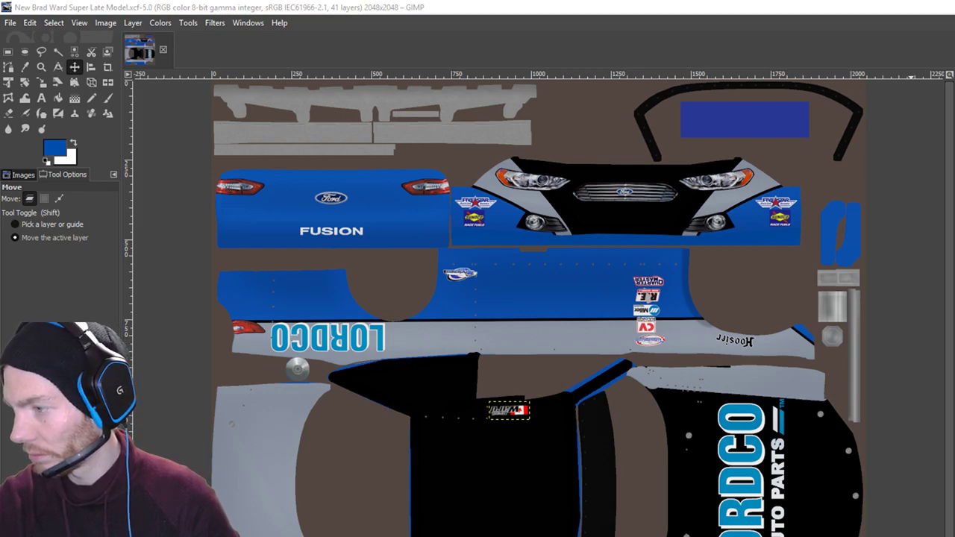
key(alt+Tab)
key(alt+Tab)
Orbit the replay camera to Offset X 5.640 and Y 16.57 for a side view of the #38 car.
click(869, 60)
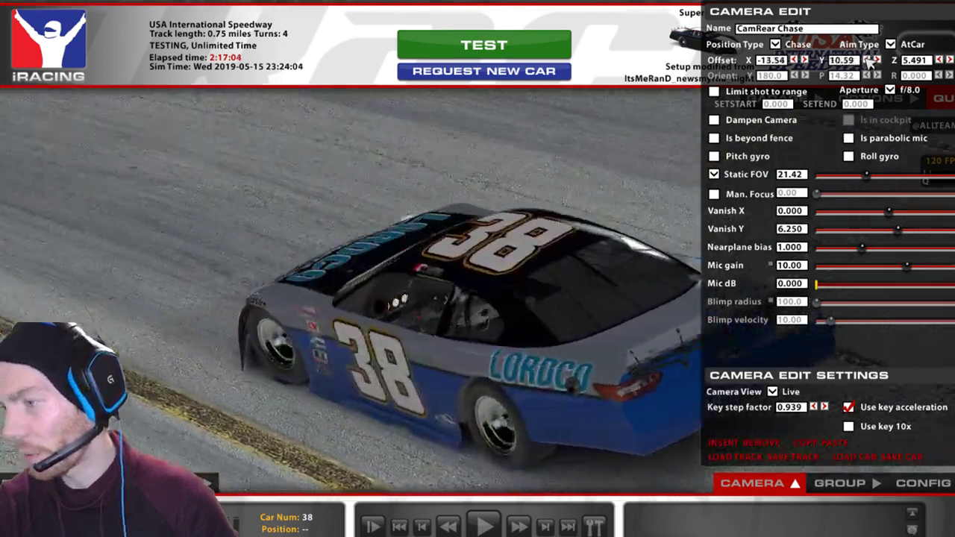
click(870, 61)
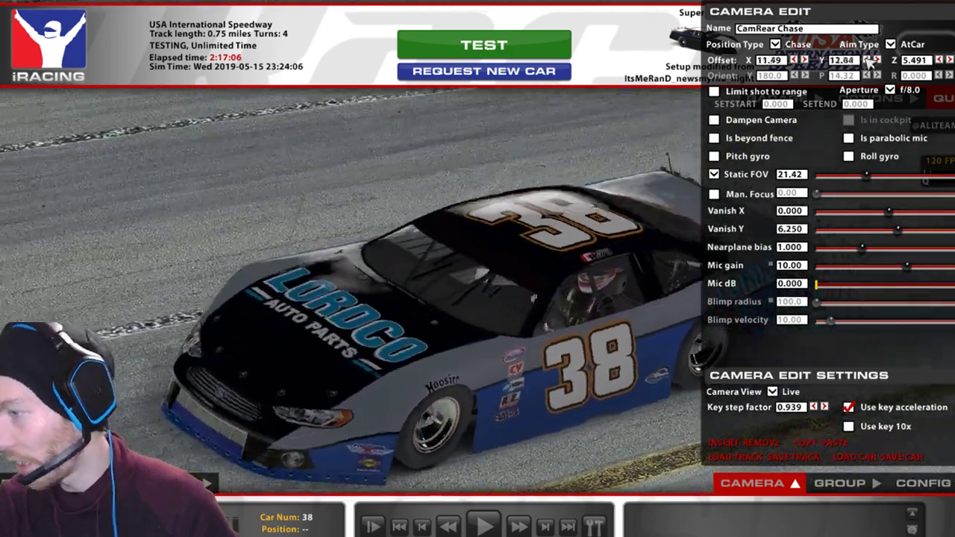
click(869, 61)
click(878, 61)
click(879, 61)
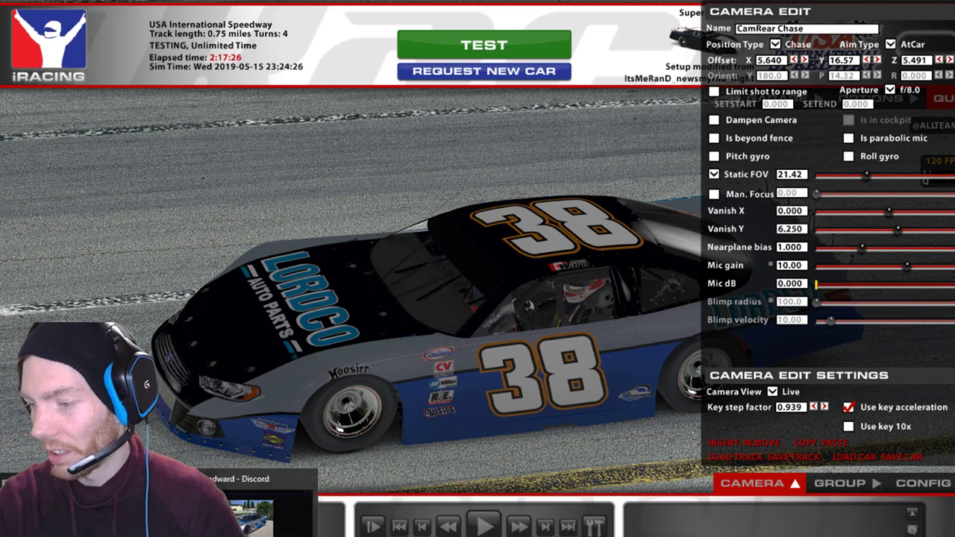
In Streamlabs OBS, hide Display Capture and show Race Results, then toggle iRacing's replay overlay.
key(alt+Tab)
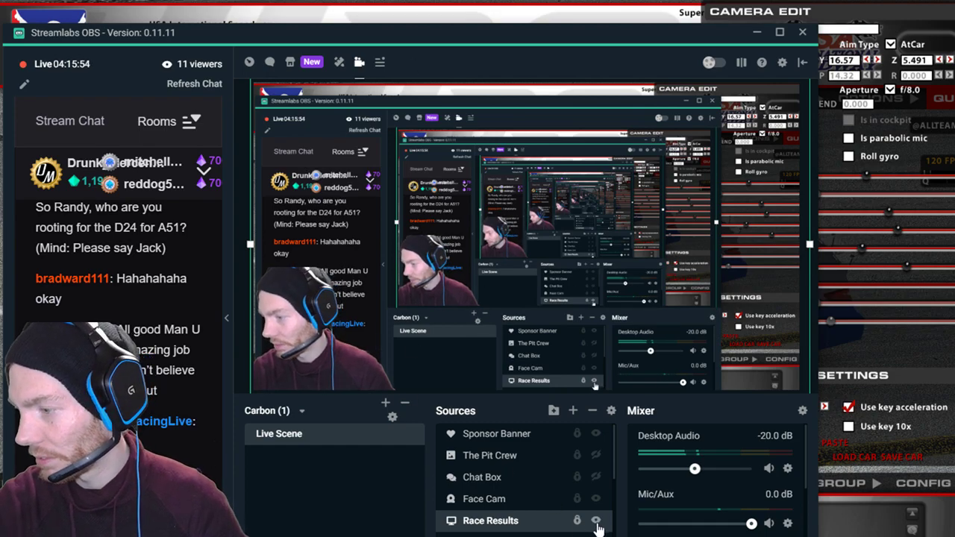
key(alt+Tab)
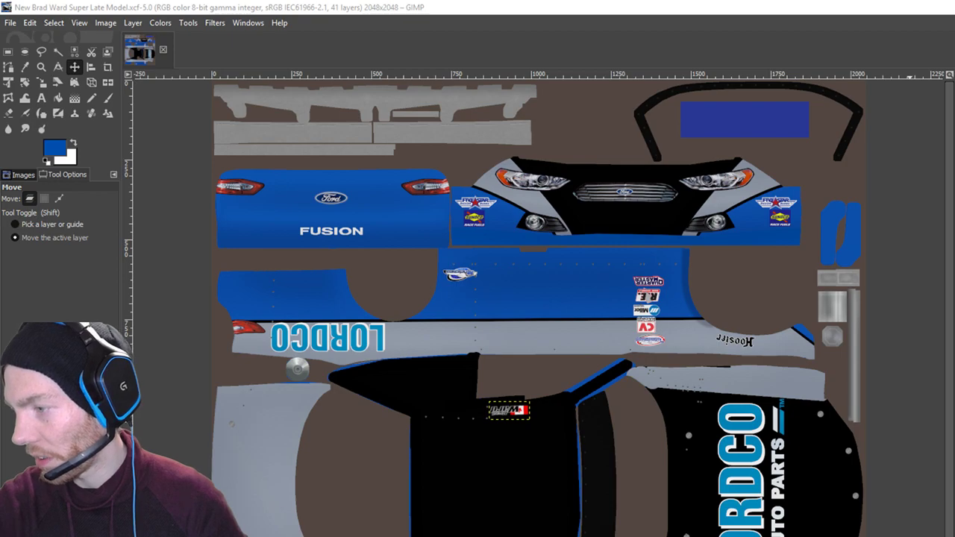
key(alt+Tab)
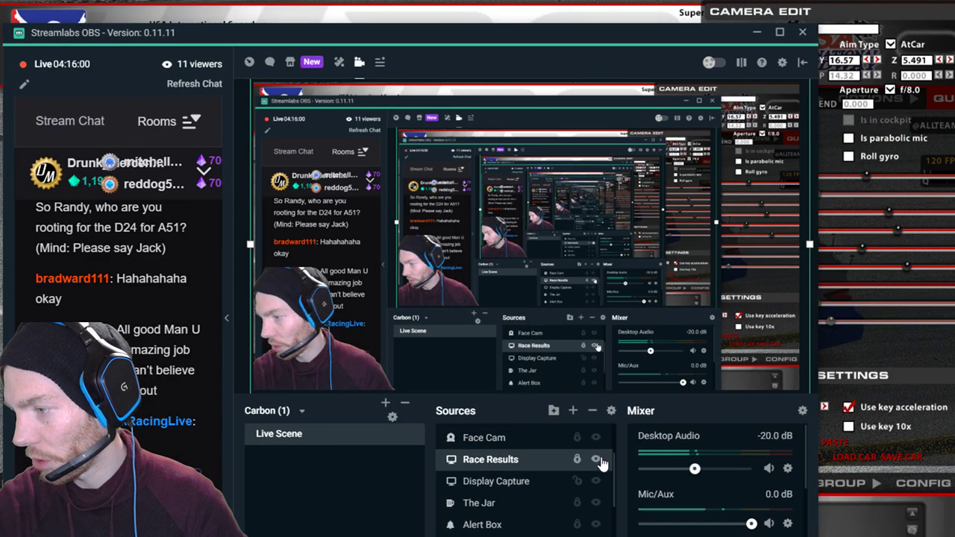
click(596, 483)
click(593, 460)
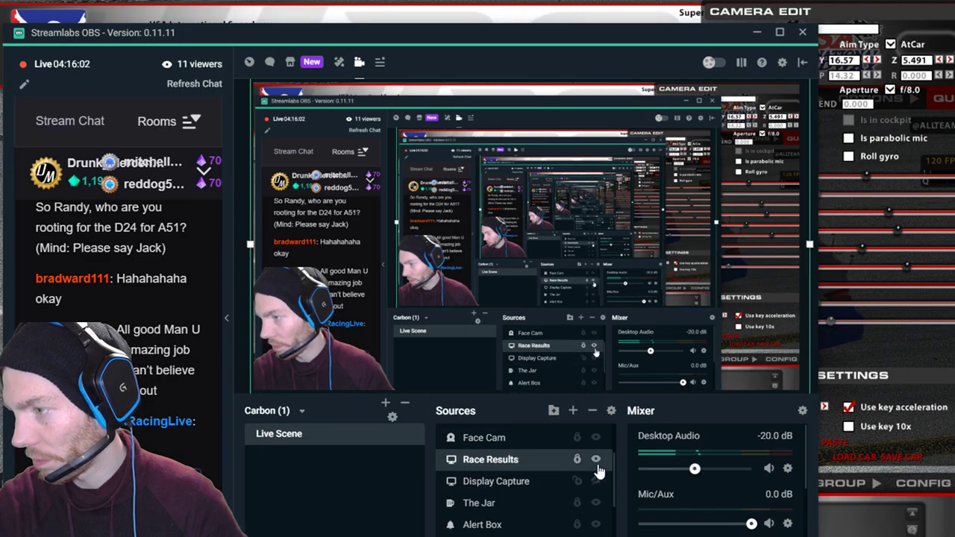
click(596, 459)
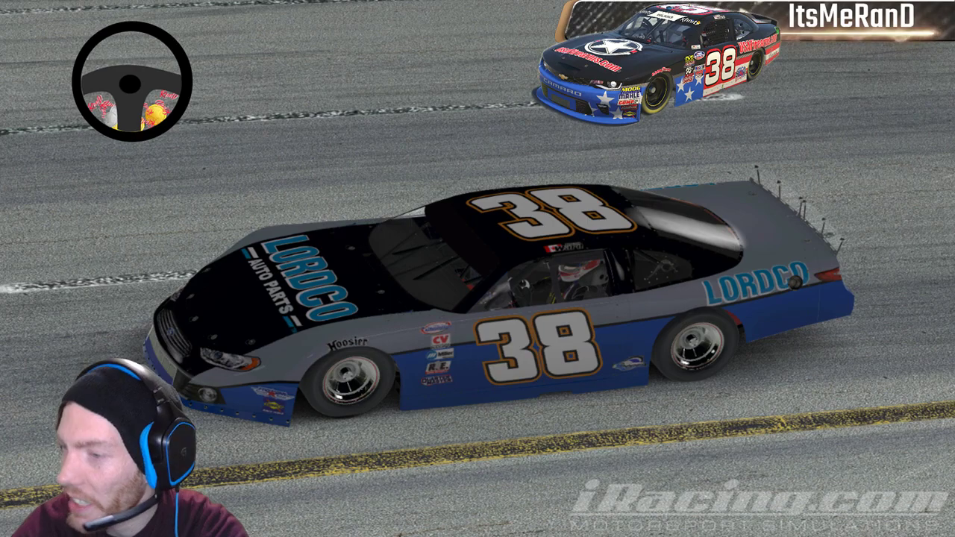
key(space)
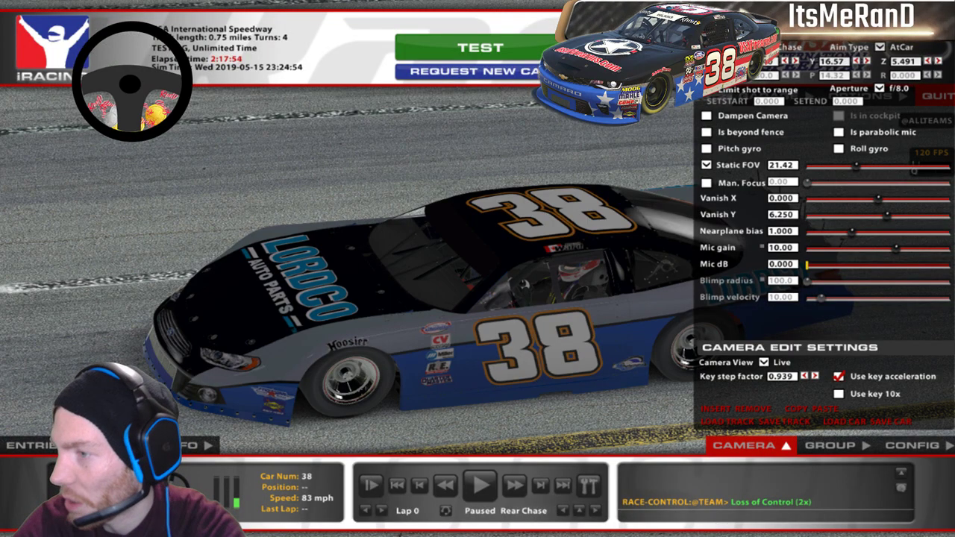